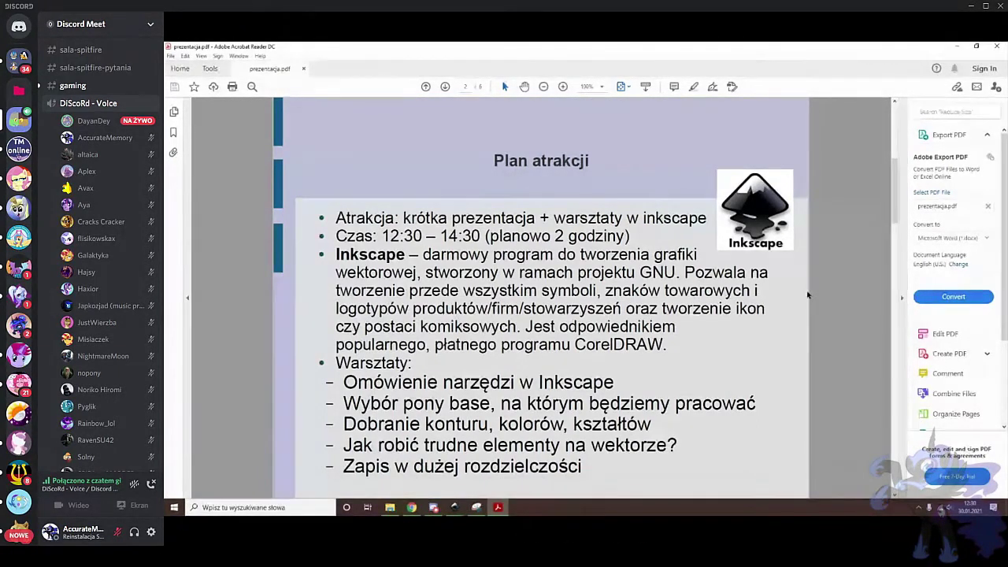
# Switch to the new Inkscape document, try moving the pony sketch, undo the move and deselect the image
pyautogui.moveTo(455, 511)
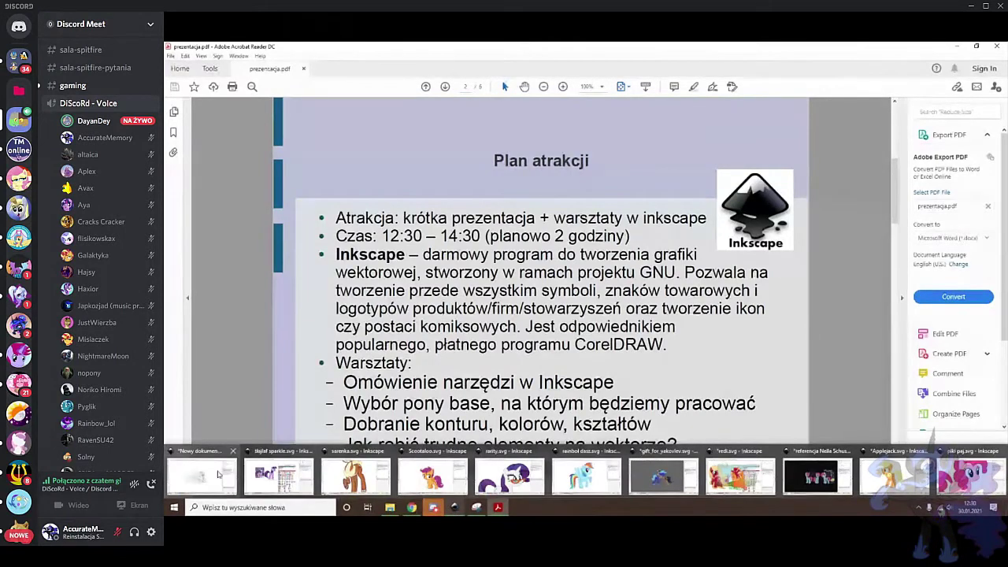
pyautogui.click(204, 475)
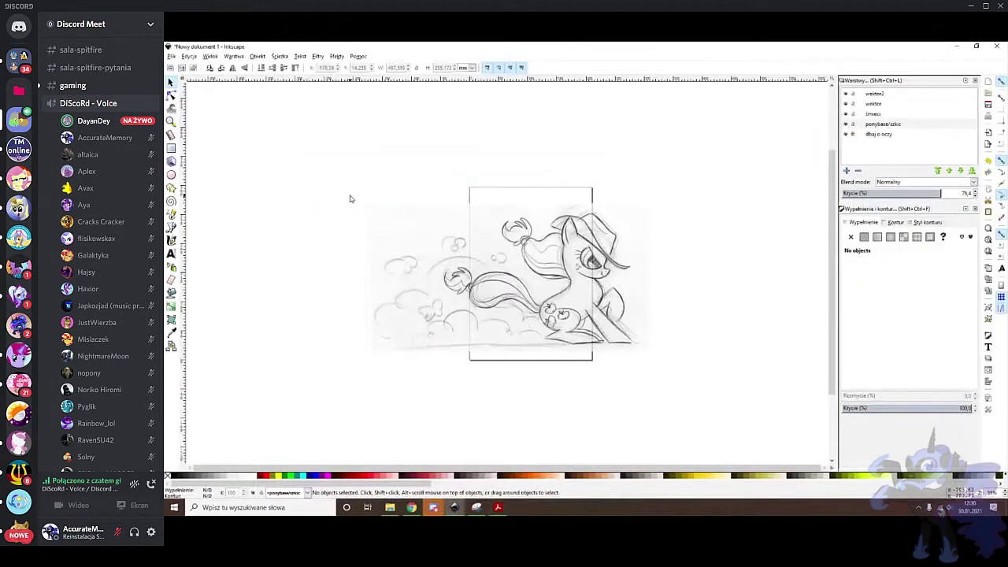
pyautogui.moveTo(603, 255); pyautogui.dragTo(533, 251)
pyautogui.hotkey('ctrl', 'z')
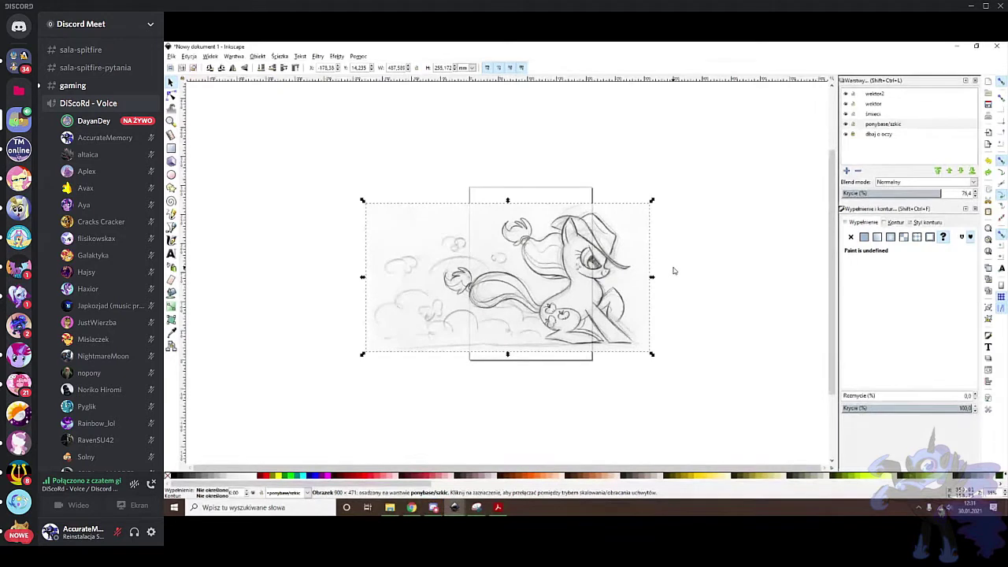
pyautogui.click(713, 251)
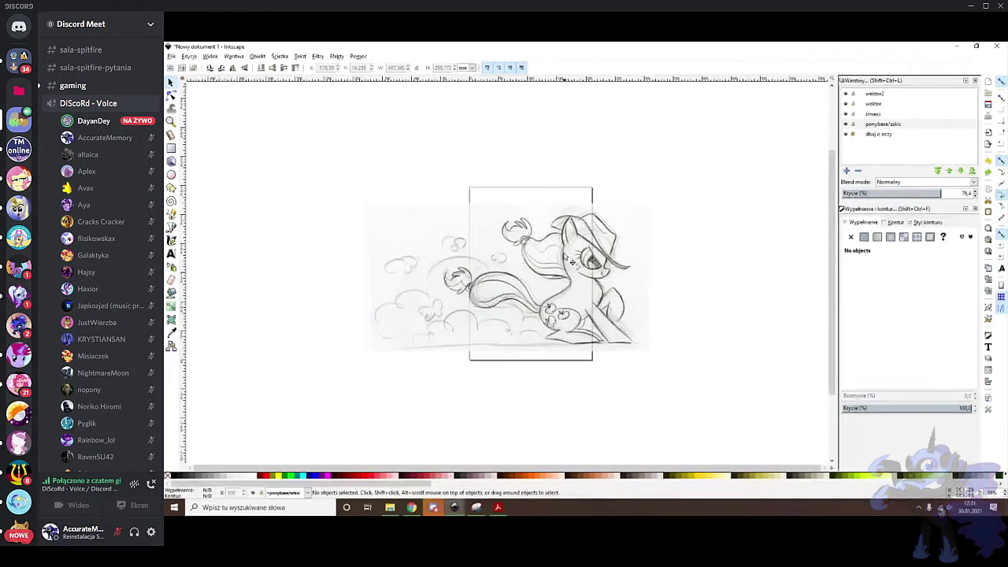
# Examine the options of the Bezier and node tools, plus the available path and text commands
pyautogui.click(171, 227)
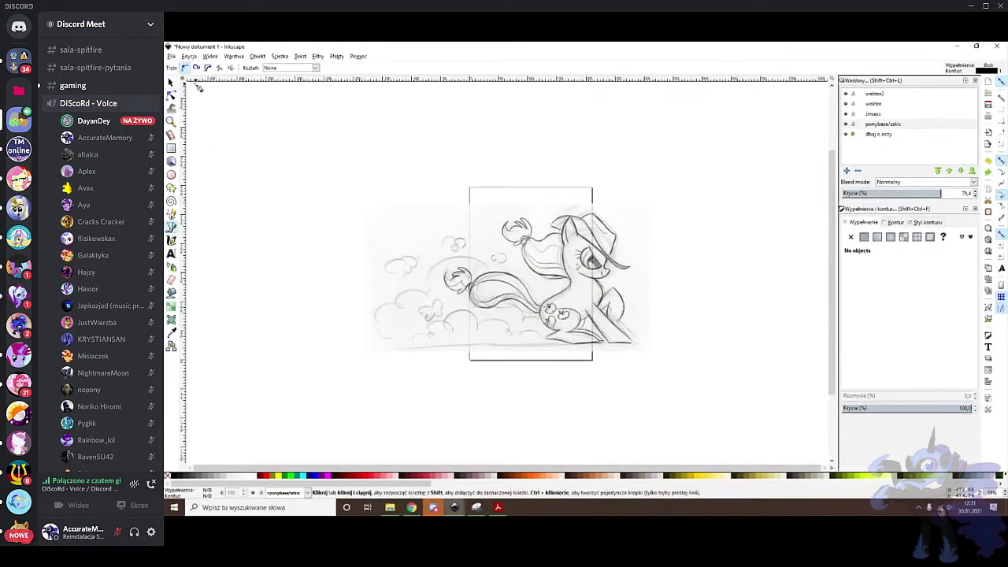
pyautogui.click(172, 95)
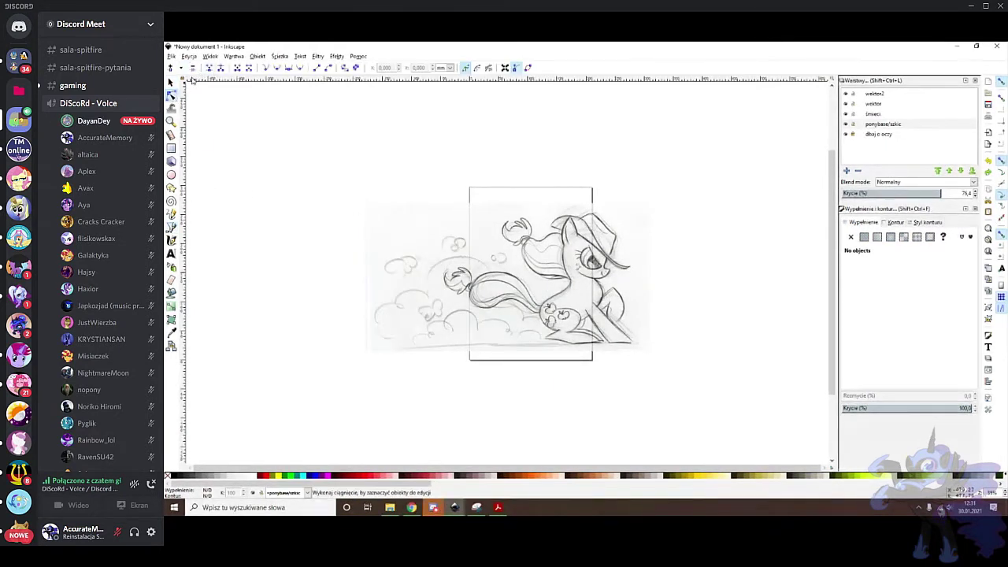
pyautogui.click(280, 57)
pyautogui.moveTo(263, 57)
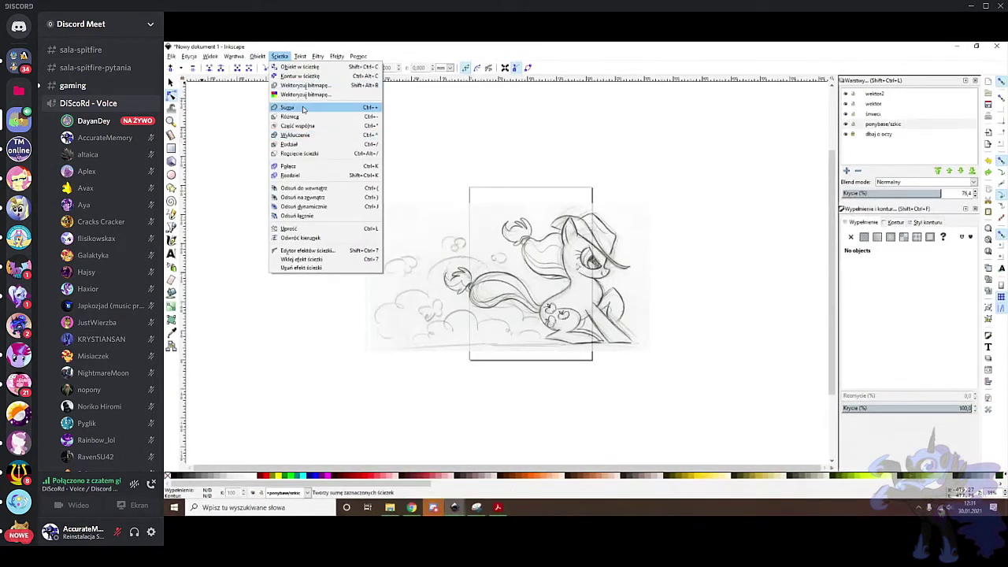
pyautogui.moveTo(315, 58)
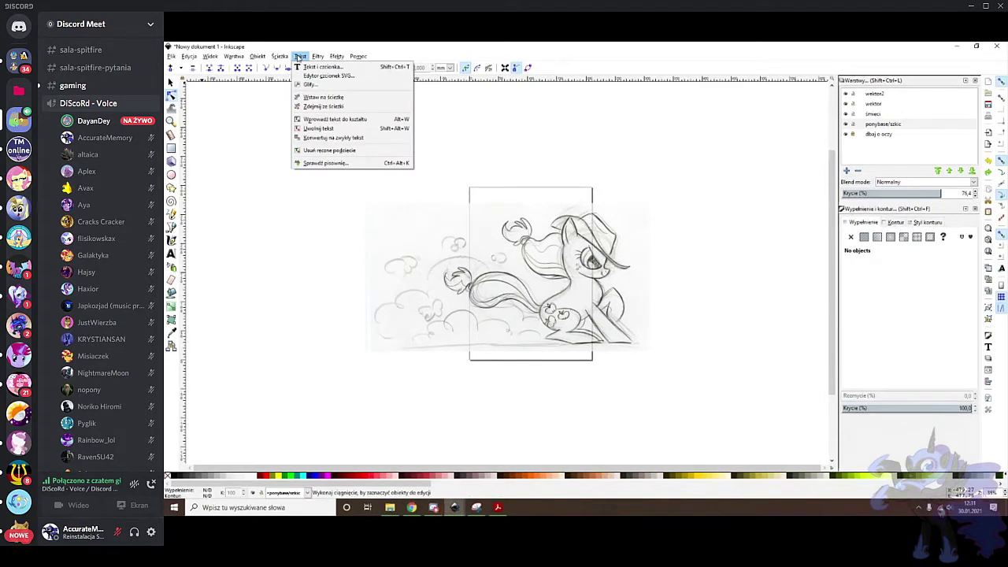
# Check the Discord chat, the browser's "mlp shadow" image results and the Inkscape sketch, and return to prezentacja.pdf in Acrobat Reader
pyautogui.click(433, 507)
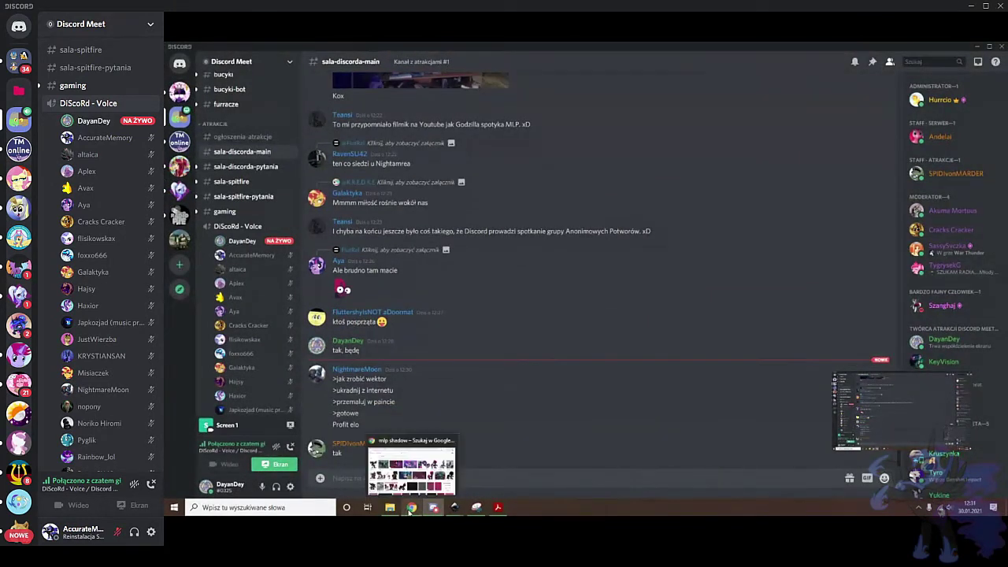
pyautogui.click(411, 507)
pyautogui.moveTo(453, 510)
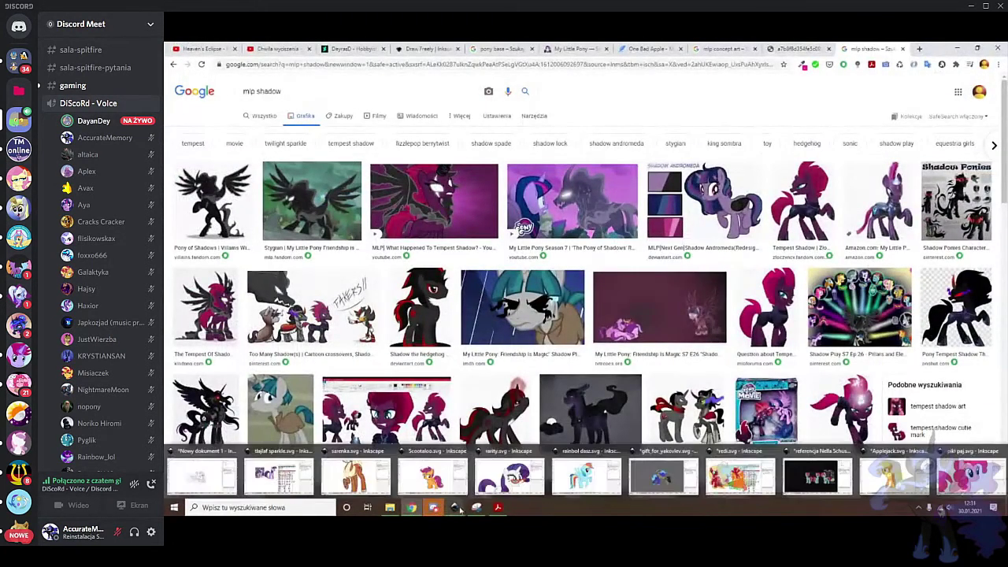
pyautogui.click(201, 476)
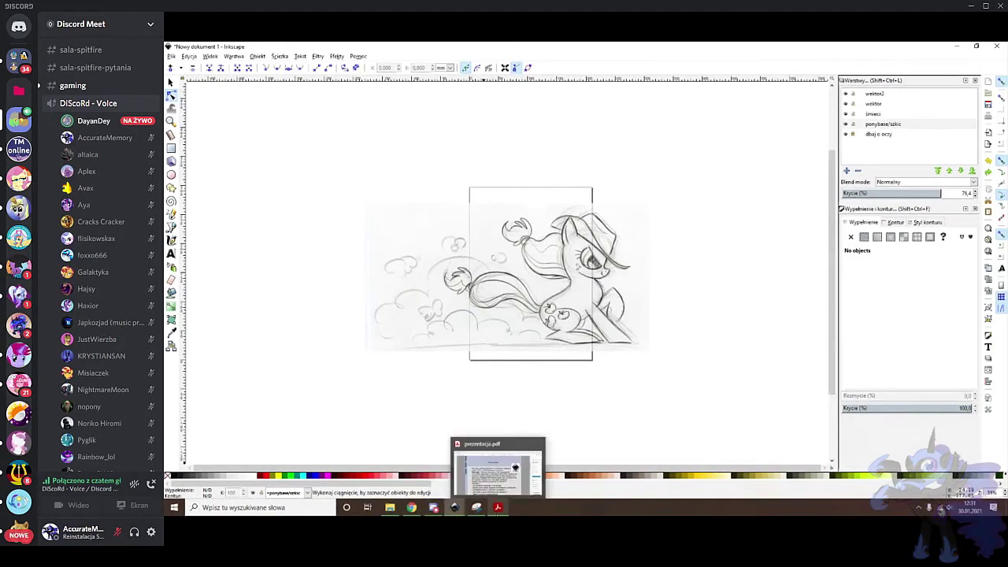
pyautogui.click(501, 466)
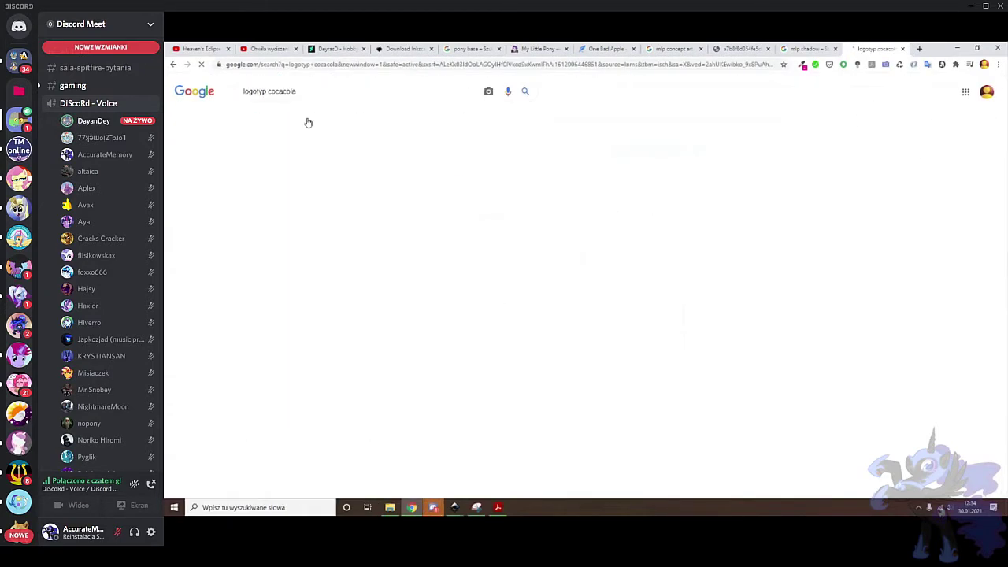
# View the Wikipedia Coca-Cola logo from the "logotyp cocacola" image results full size in its own tab, and close that tab
pyautogui.click(386, 188)
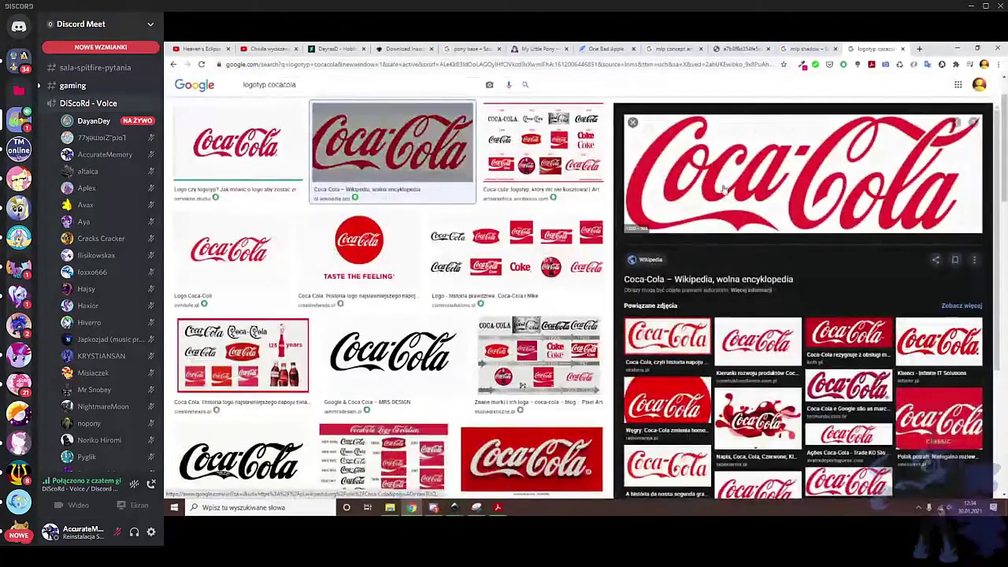
pyautogui.rightClick(713, 180)
pyautogui.click(782, 247)
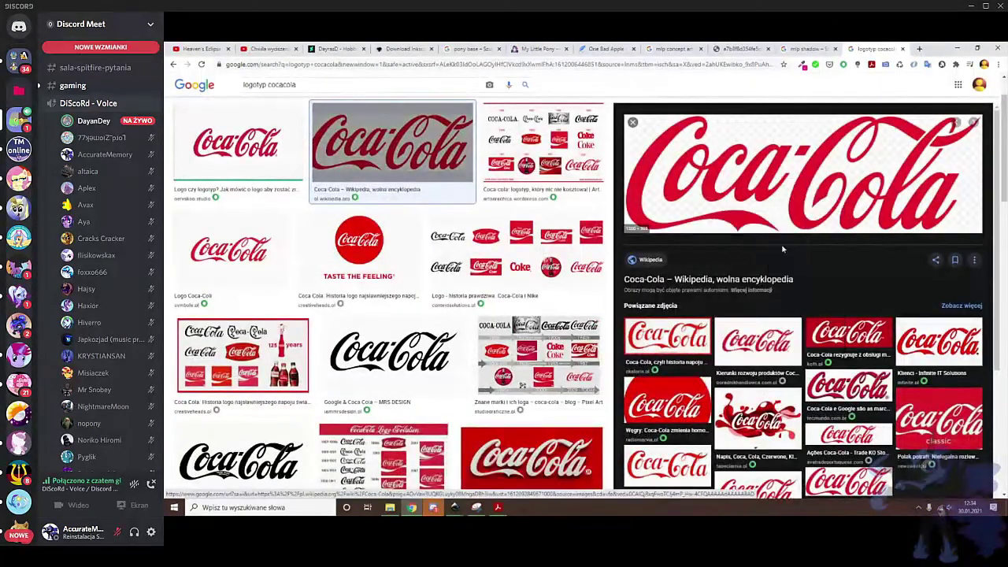
pyautogui.click(878, 48)
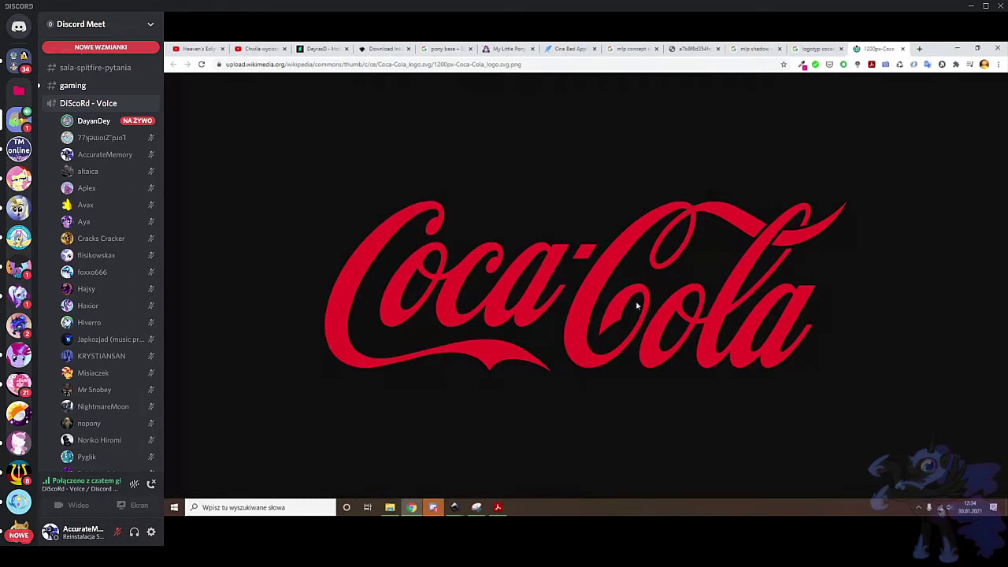
pyautogui.click(902, 49)
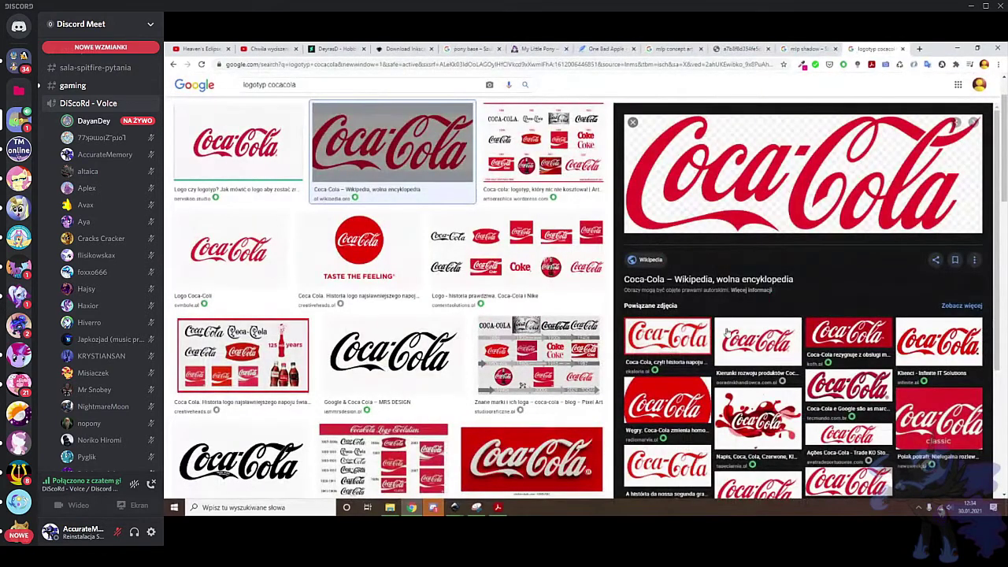
# Look through related Coca-Cola logos, including the splash, bottle and round red versions, then close the results and return to the presentation
pyautogui.click(750, 346)
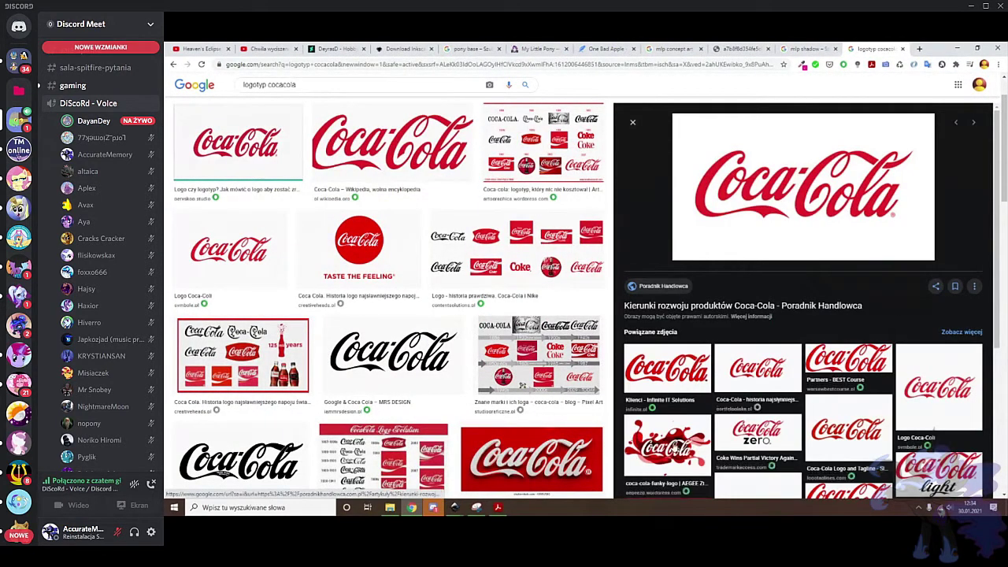
pyautogui.click(667, 445)
pyautogui.scroll(-3, 777, 305)
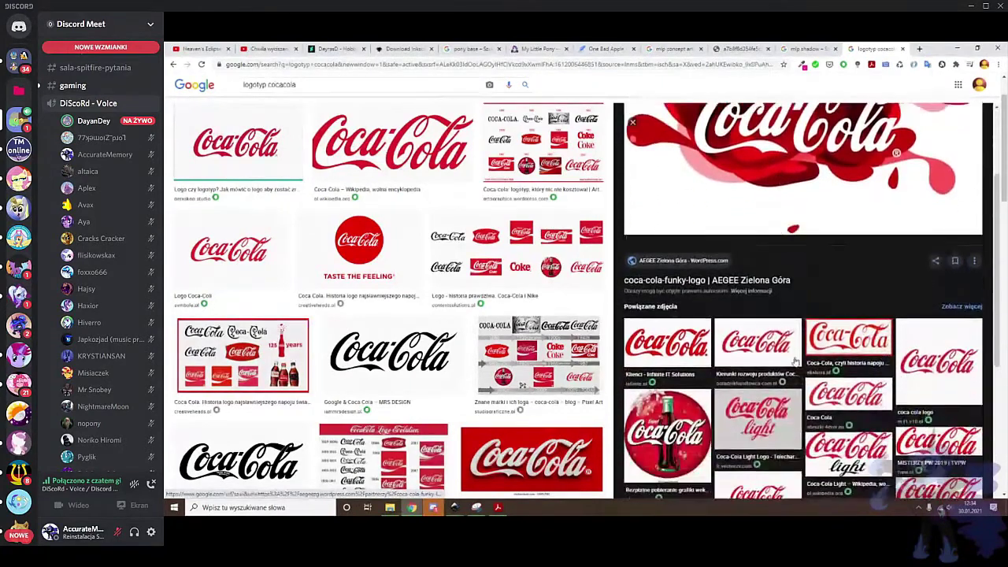
pyautogui.click(669, 431)
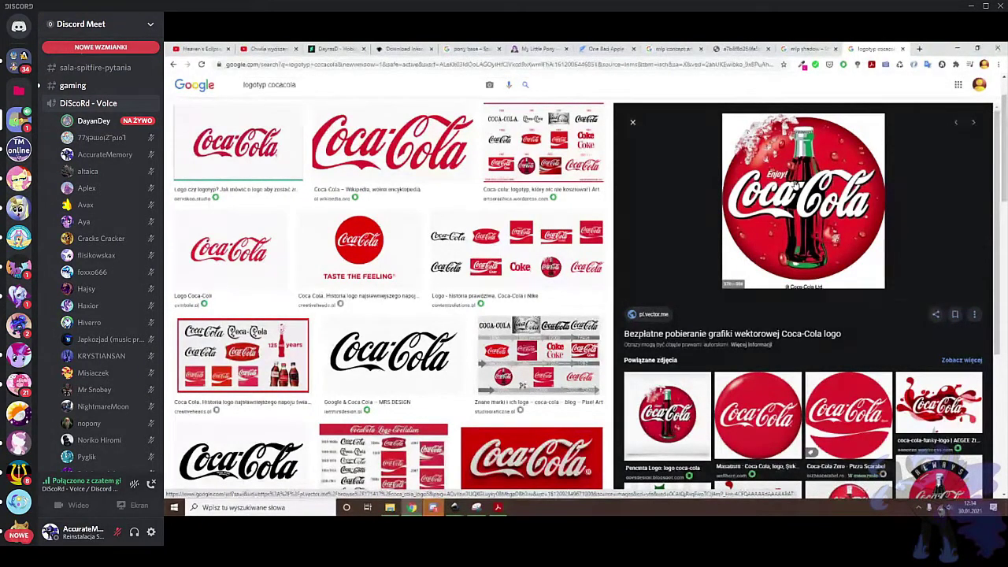
pyautogui.click(771, 405)
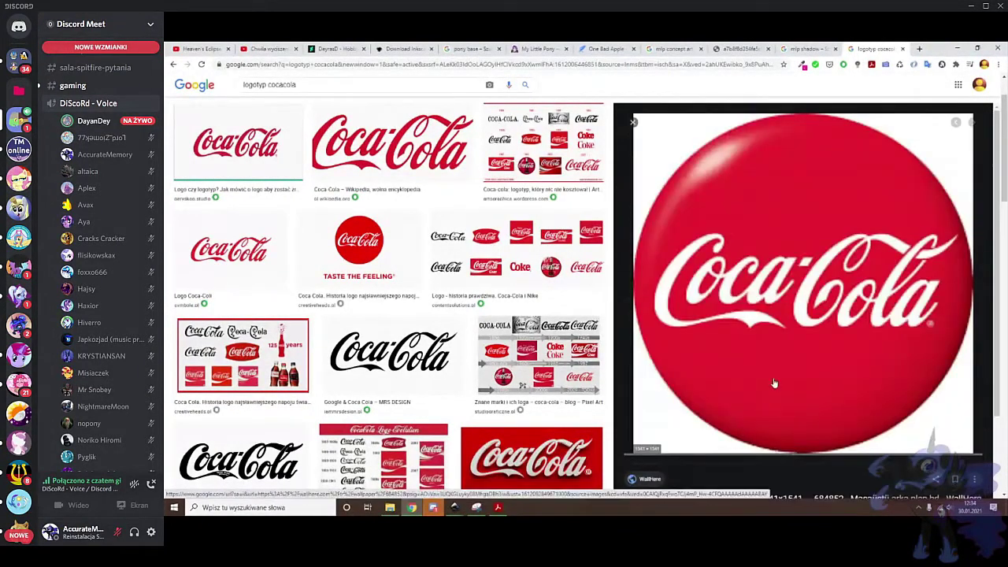
pyautogui.click(902, 50)
pyautogui.click(956, 49)
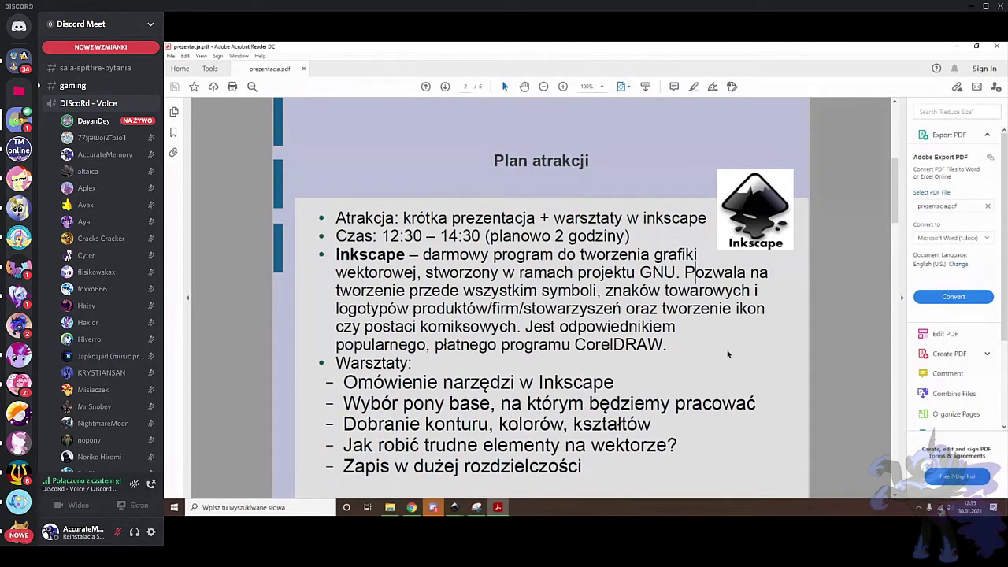
# Review the path commands in the Inkscape sketch document, and return to the presentation to show the slide "O osobie prowadzącej warsztaty"
pyautogui.moveTo(455, 507)
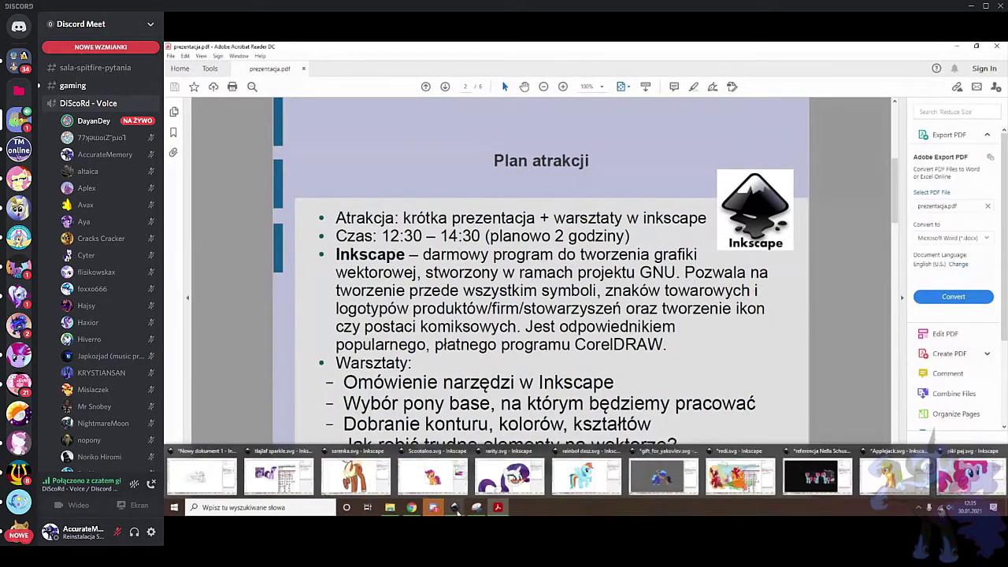
pyautogui.click(229, 479)
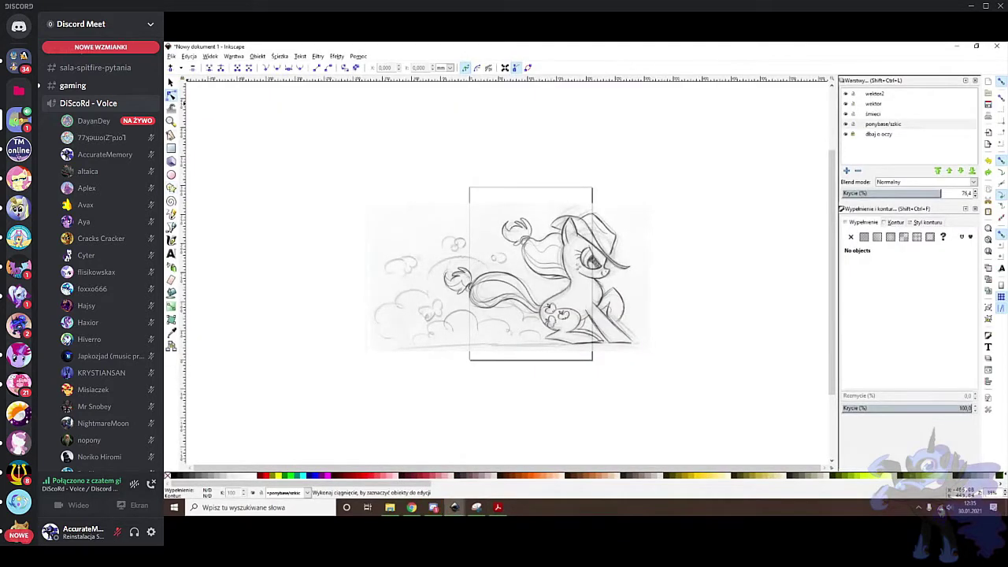
pyautogui.click(234, 56)
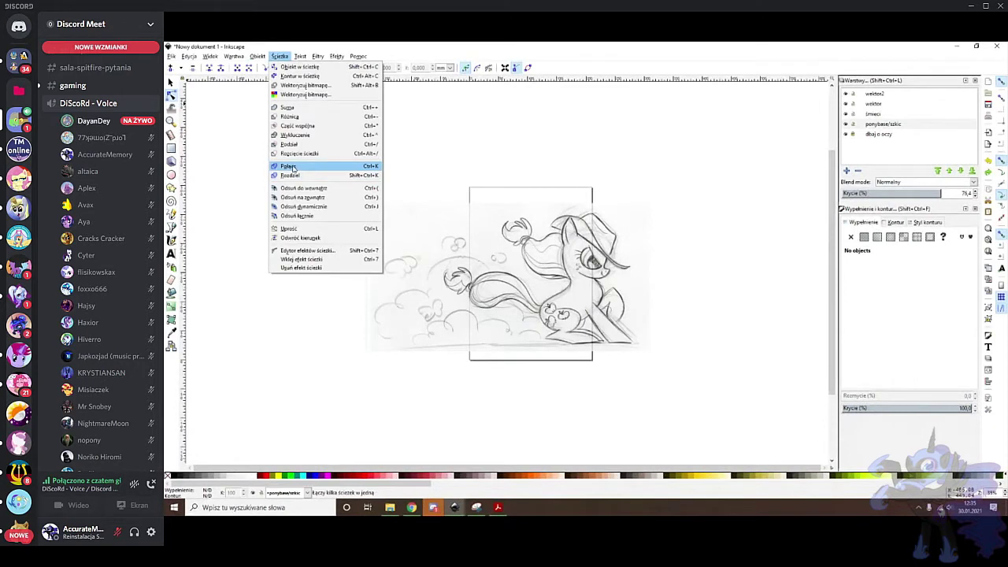
pyautogui.click(895, 109)
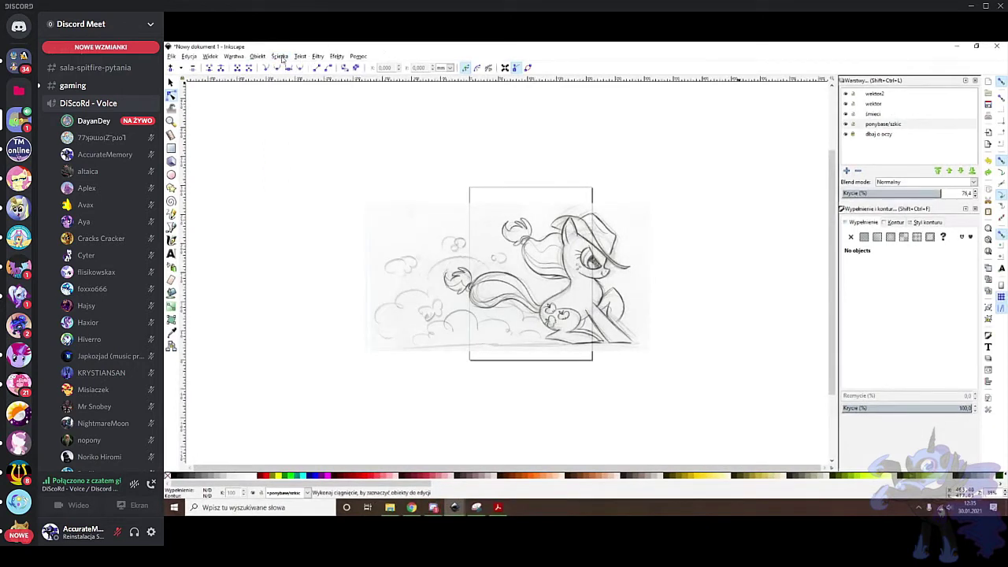
pyautogui.click(496, 507)
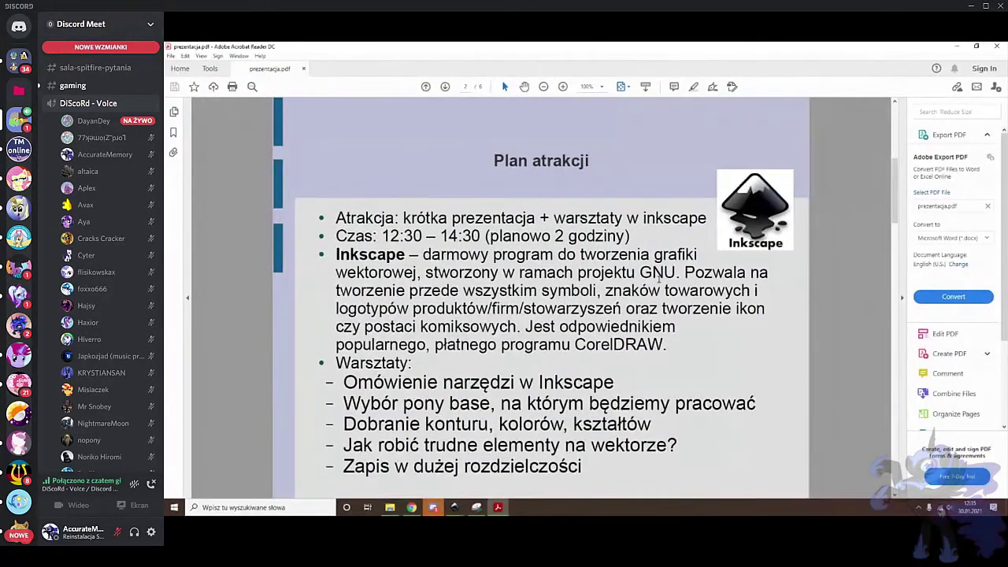
pyautogui.scroll(-1, 664, 289)
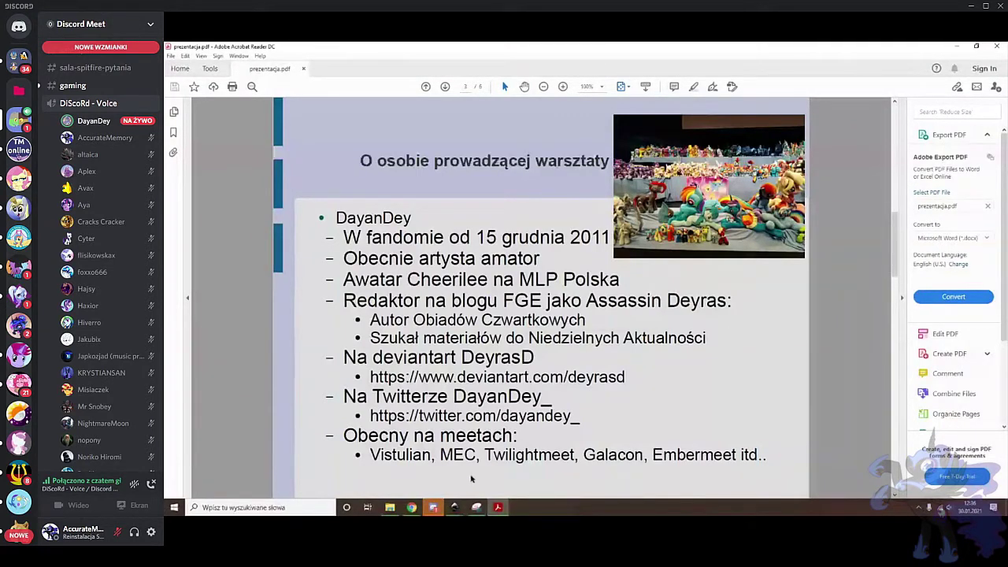
# Show the Rainbow Dash vector in Inkscape, then switch to the browser's DeviantArt profile and open its gallery at the Featured artworks
pyautogui.moveTo(455, 508)
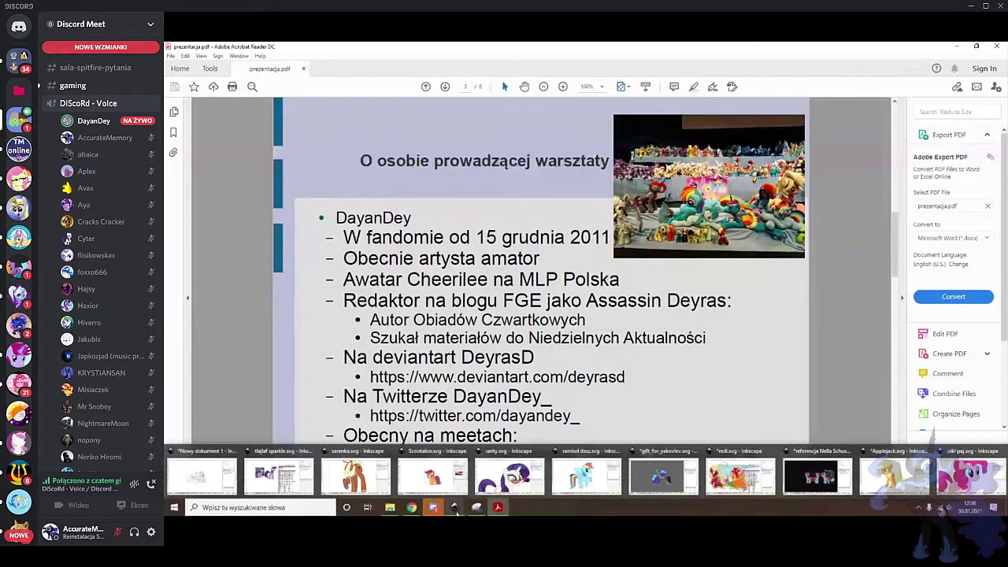
pyautogui.click(575, 478)
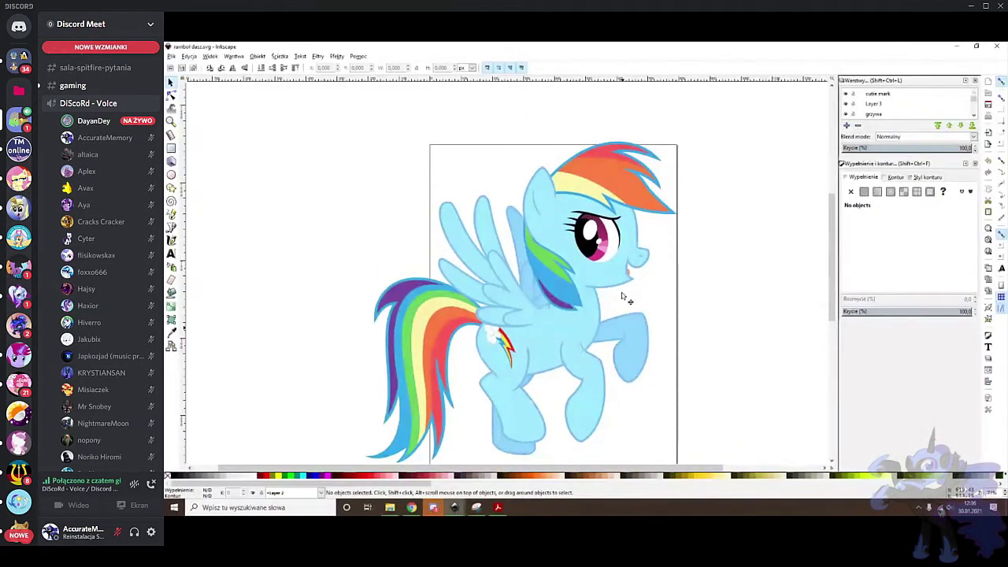
pyautogui.click(411, 507)
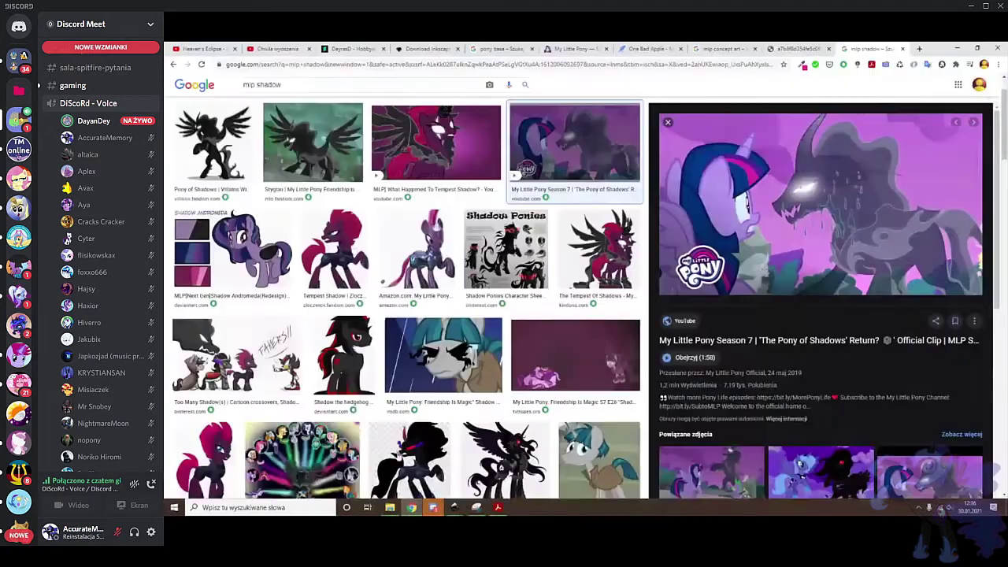
pyautogui.click(346, 49)
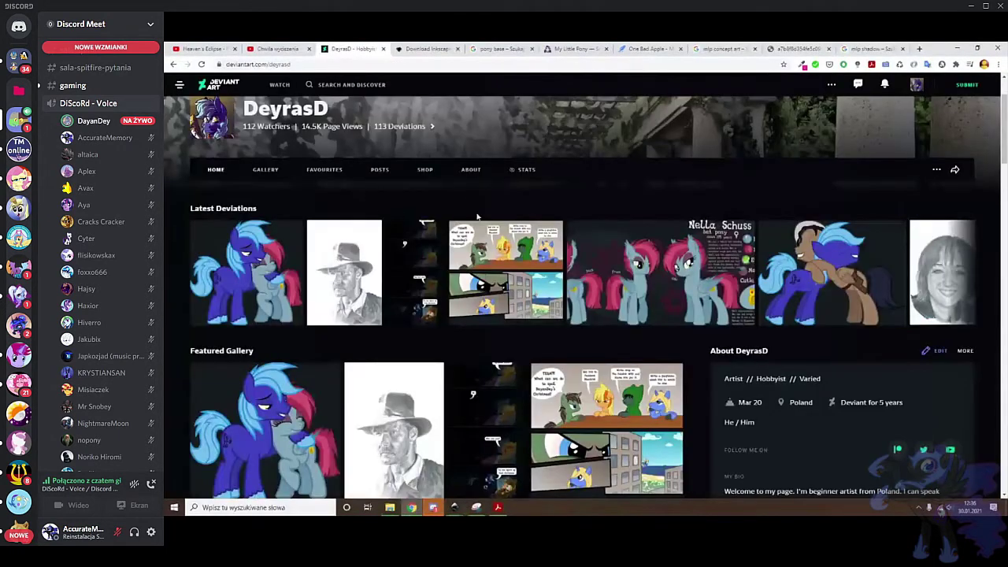
pyautogui.scroll(2, 408, 168)
pyautogui.scroll(-3, 488, 208)
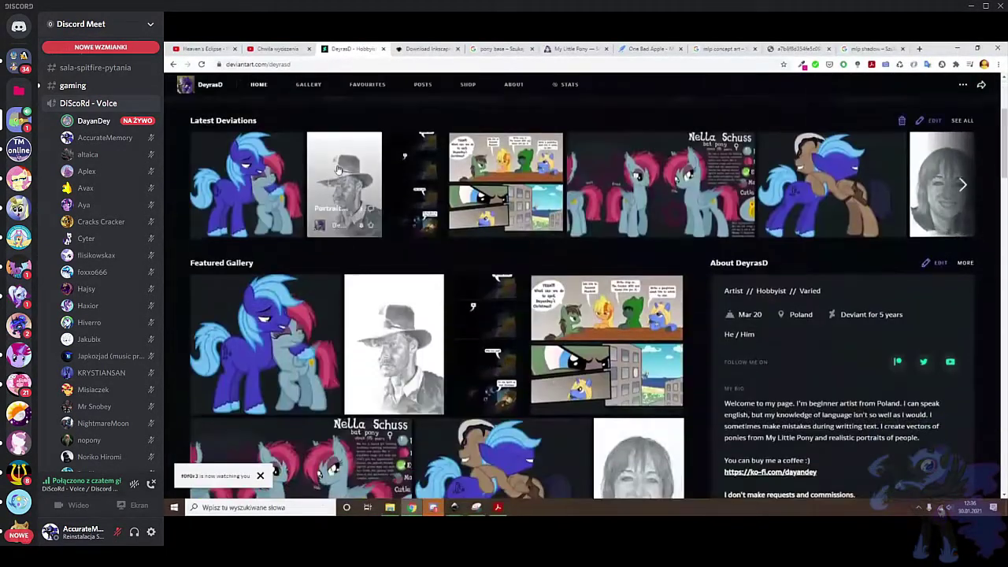
pyautogui.scroll(1, 270, 131)
pyautogui.click(266, 126)
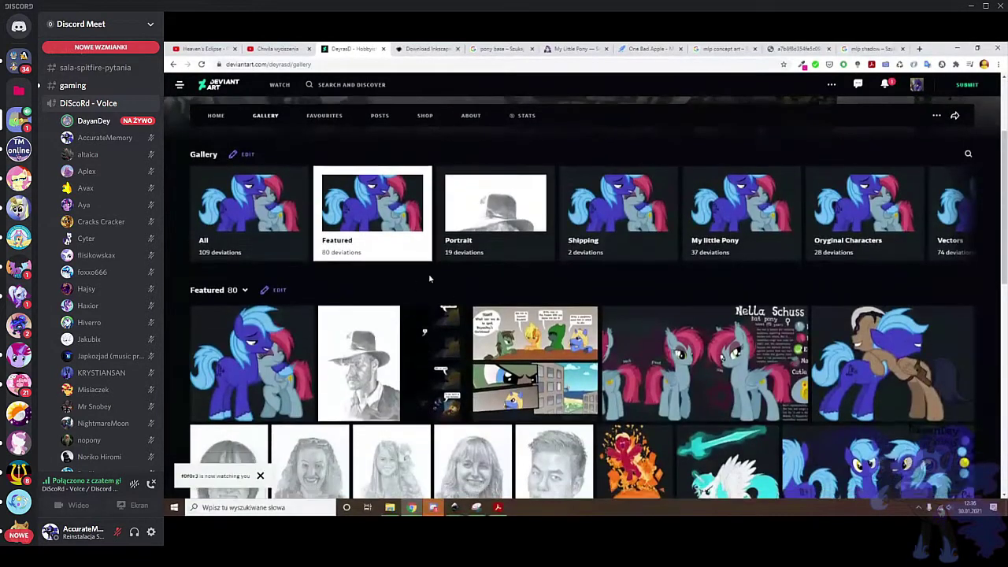
pyautogui.scroll(-2, 429, 278)
# Open the two embracing ponies, the Harrison Ford as Indiana Jones portrait and Nella Schuss Batpony Reference in new tabs
pyautogui.rightClick(267, 222)
pyautogui.click(340, 228)
pyautogui.rightClick(339, 227)
pyautogui.click(356, 234)
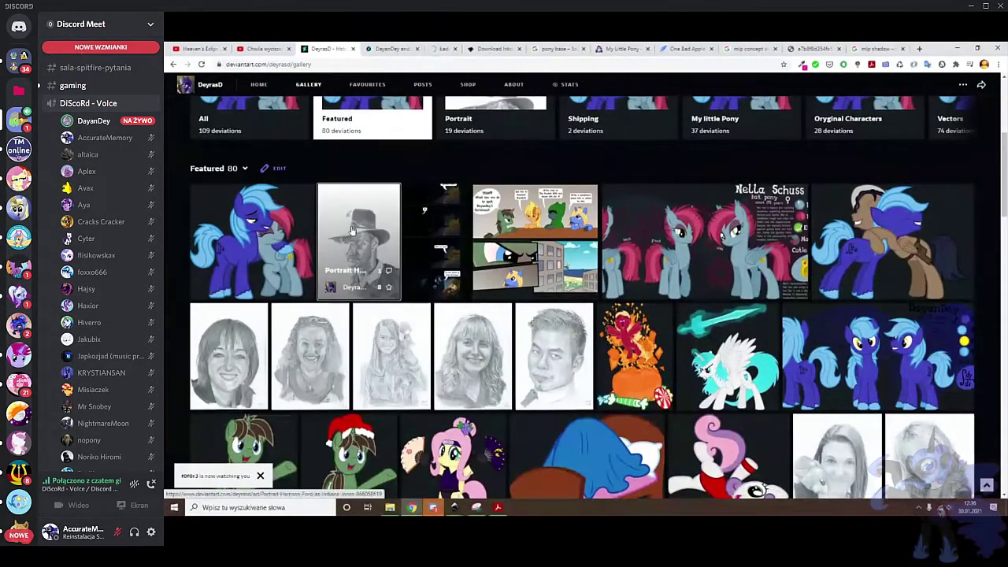
pyautogui.rightClick(734, 220)
pyautogui.click(735, 226)
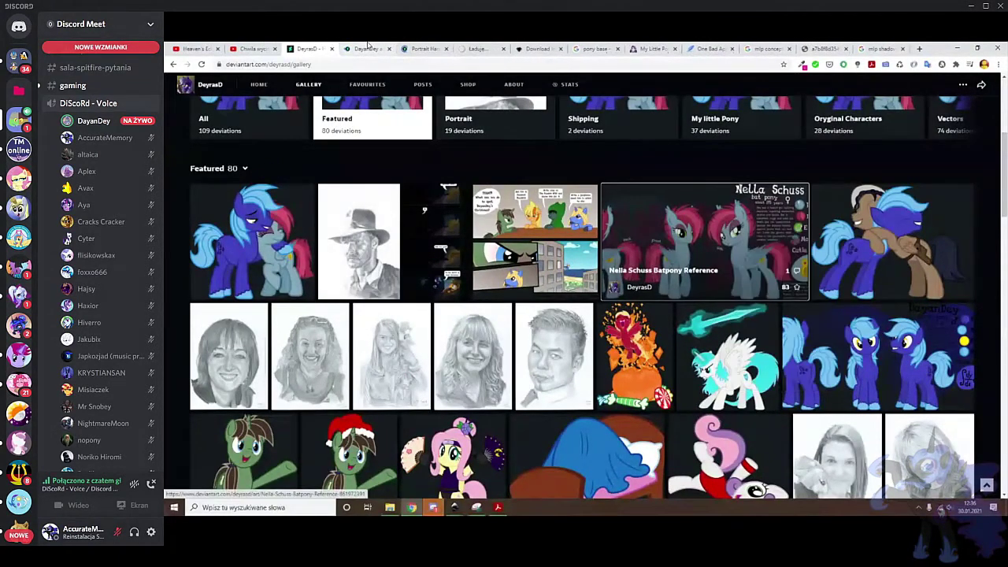
# Browse the Featured gallery down to the red truck artwork Vector Dash Cole and open it in a new tab
pyautogui.scroll(-2, 595, 314)
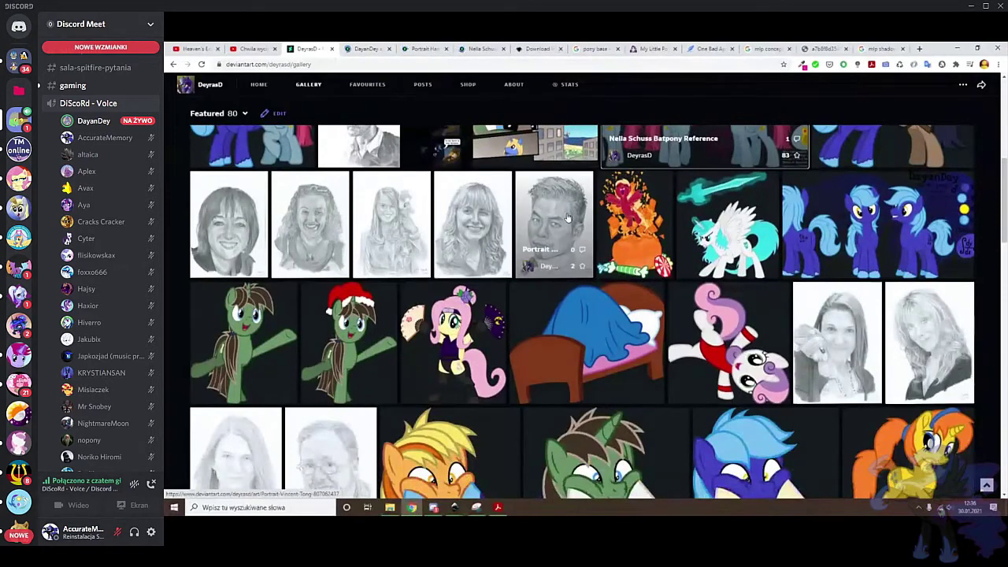
pyautogui.scroll(1, 355, 183)
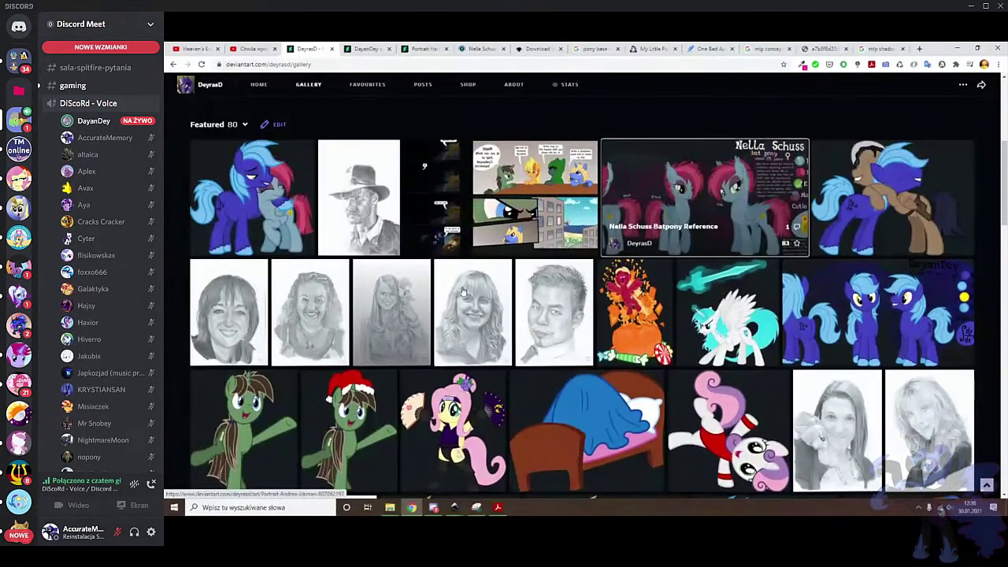
pyautogui.scroll(-1, 596, 302)
pyautogui.scroll(-5, 596, 301)
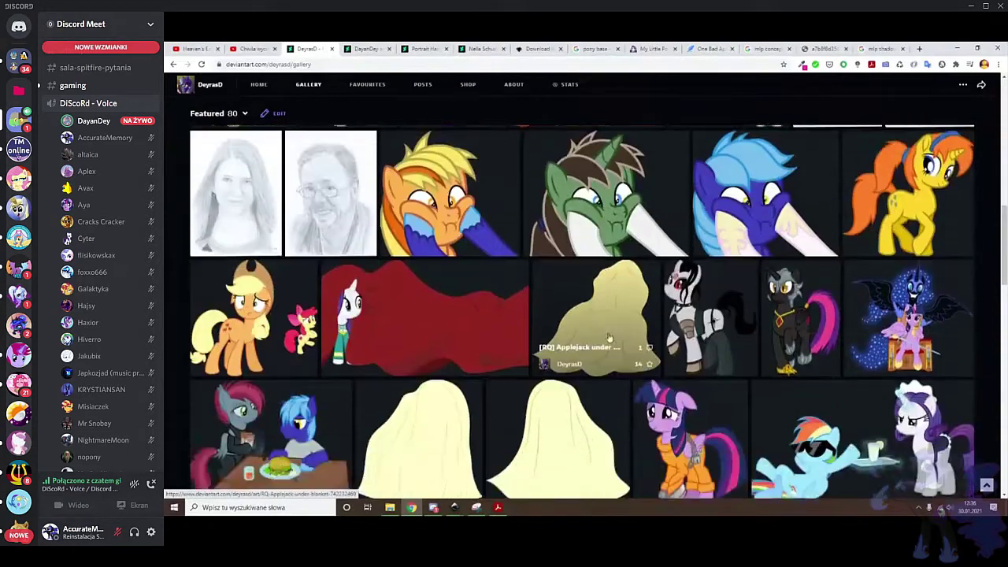
pyautogui.scroll(-1, 608, 337)
pyautogui.scroll(-1, 389, 329)
pyautogui.scroll(-2, 380, 296)
pyautogui.rightClick(288, 252)
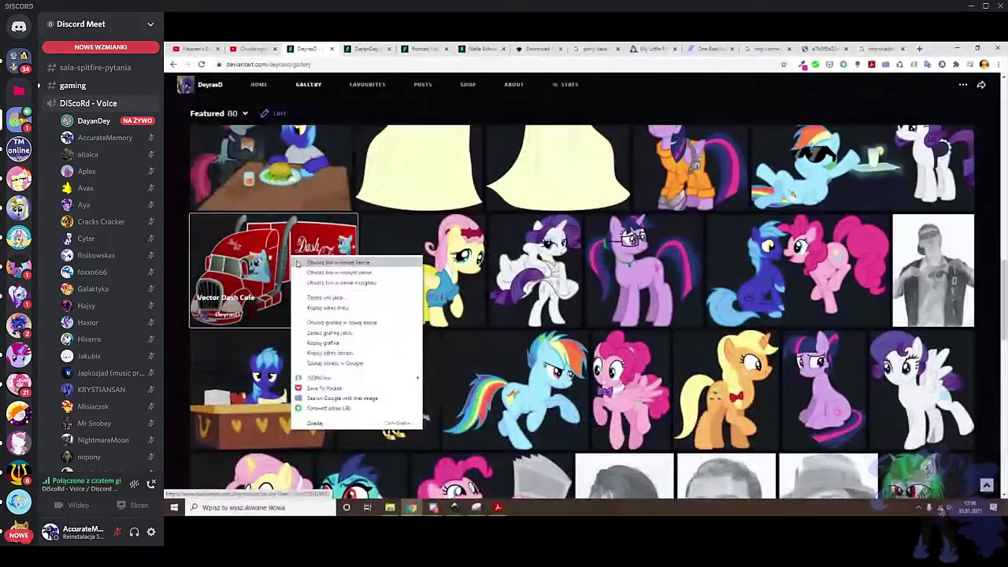
pyautogui.click(315, 261)
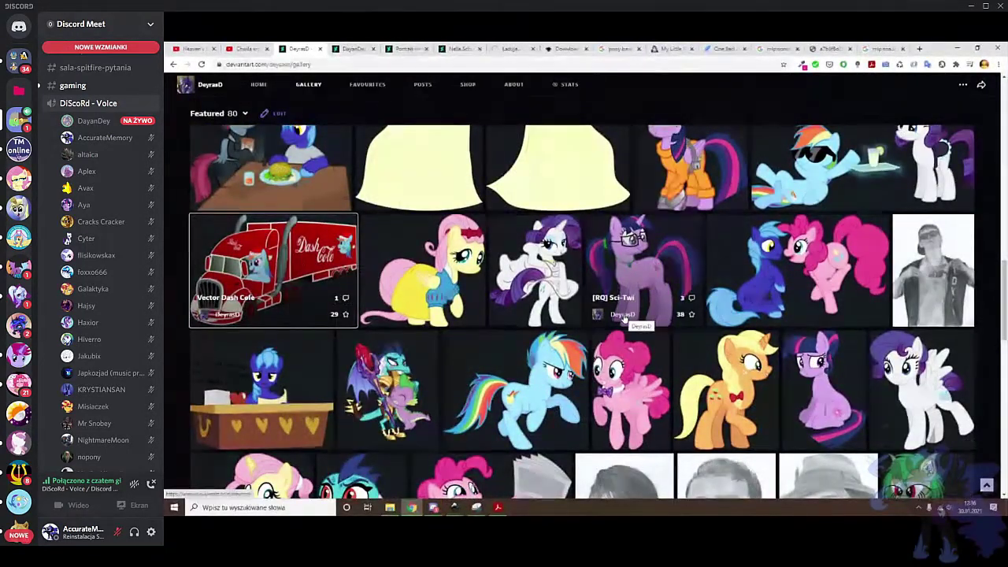
pyautogui.scroll(2, 641, 271)
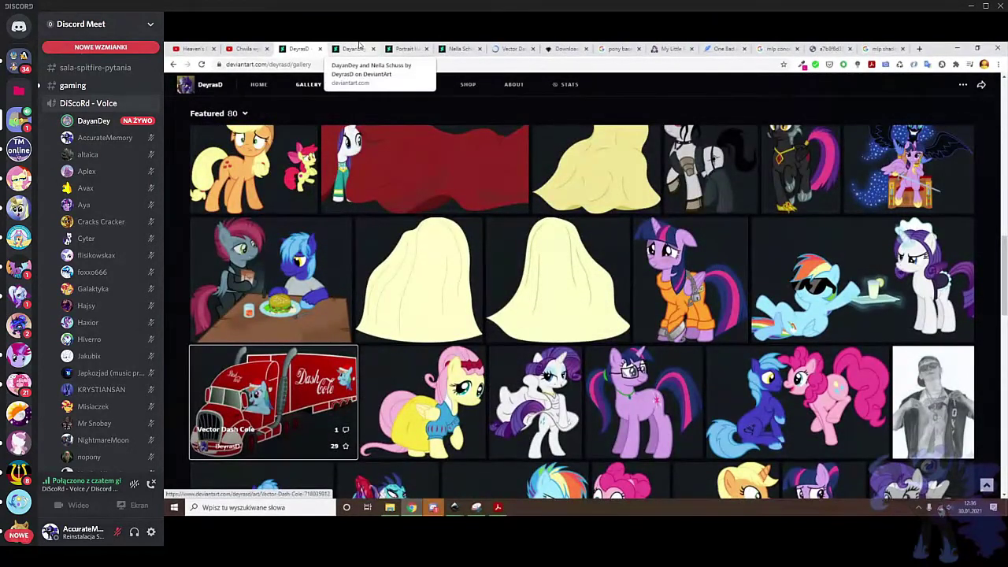
# Show the embracing ponies artwork, review its description, working time, software and image details, and close its tab
pyautogui.click(355, 48)
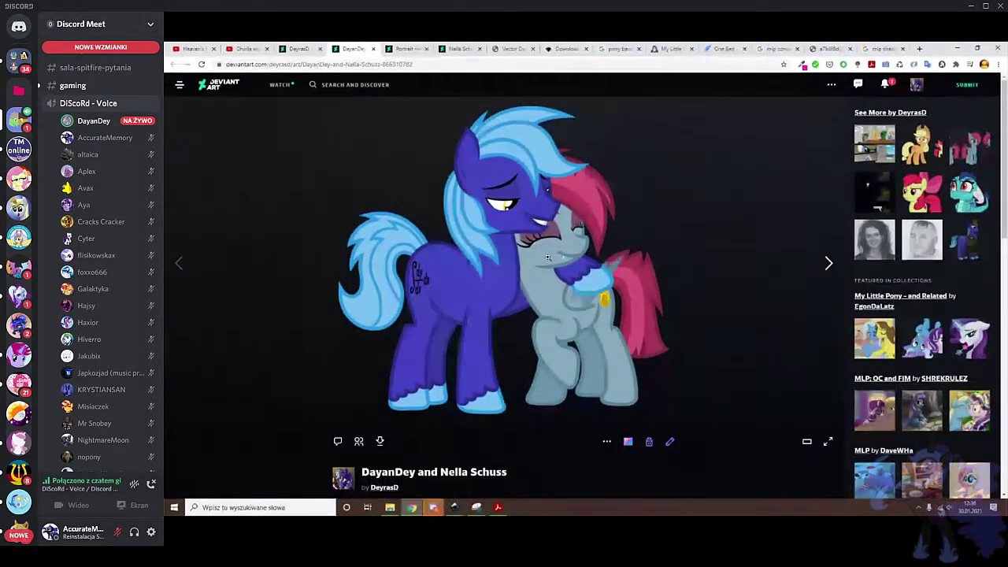
pyautogui.scroll(-1, 540, 263)
pyautogui.scroll(-3, 541, 265)
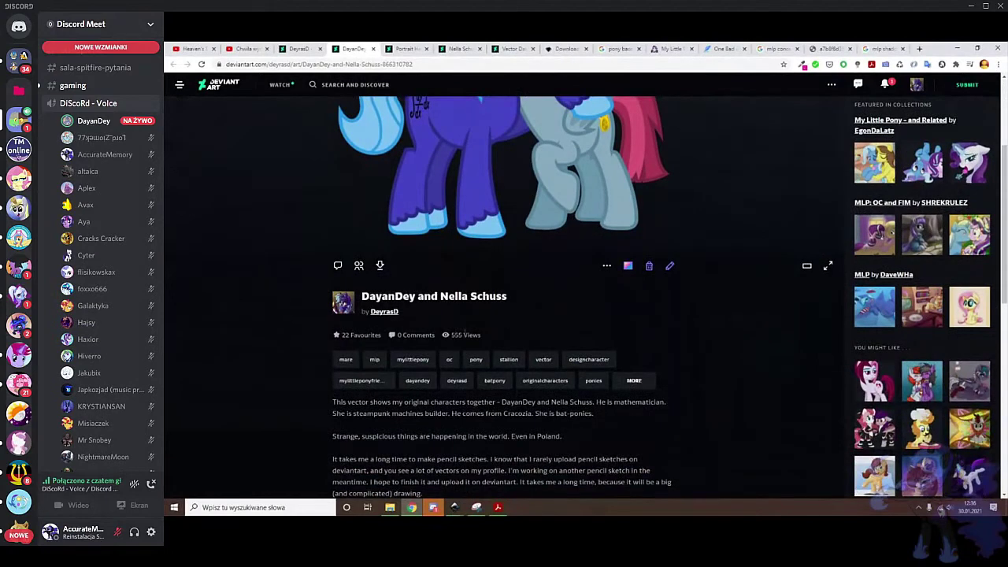
pyautogui.scroll(-3, 472, 307)
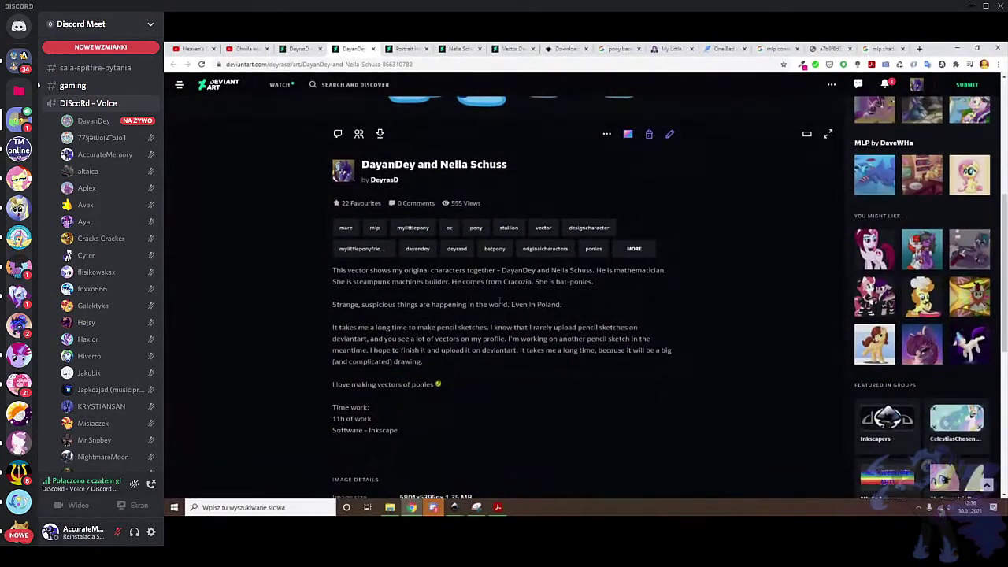
pyautogui.scroll(-2, 499, 302)
pyautogui.moveTo(359, 341); pyautogui.dragTo(405, 338)
pyautogui.click(347, 338)
pyautogui.moveTo(332, 331); pyautogui.dragTo(375, 334)
pyautogui.click(344, 331)
pyautogui.scroll(-2, 683, 283)
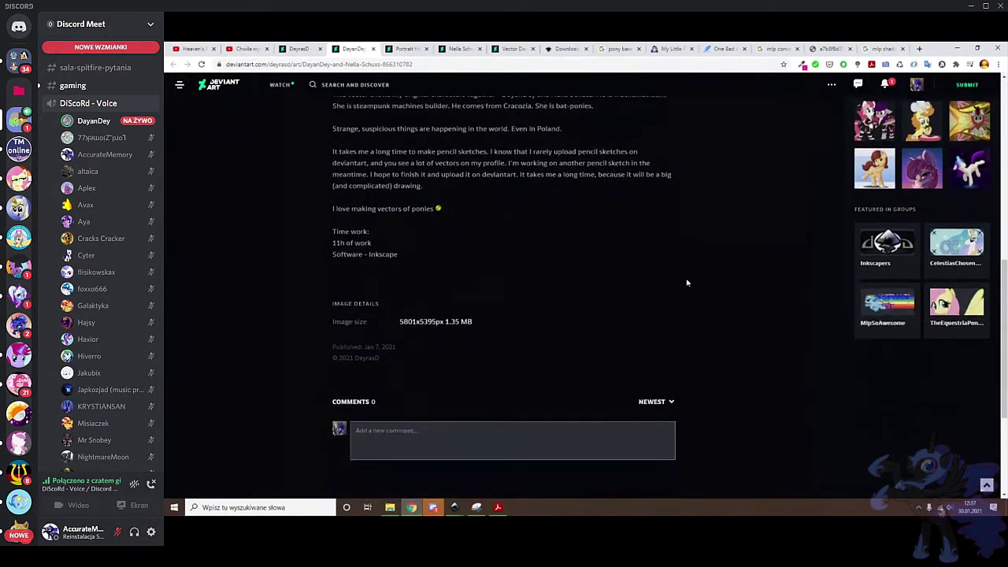
pyautogui.click(374, 49)
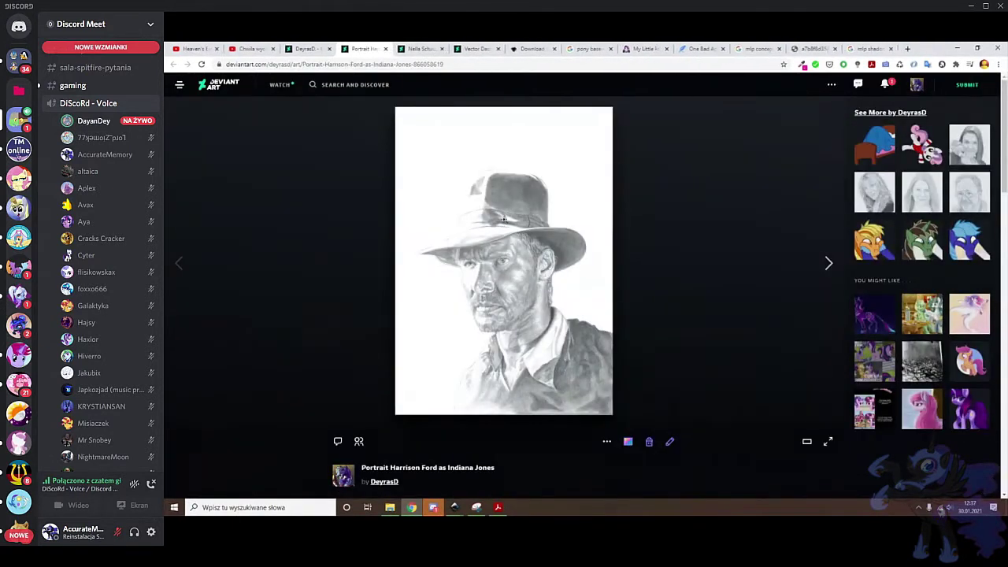
# Inspect the Harrison Ford as Indiana Jones portrait at full size from hat to collar, and close its tab
pyautogui.click(571, 237)
pyautogui.click(567, 227)
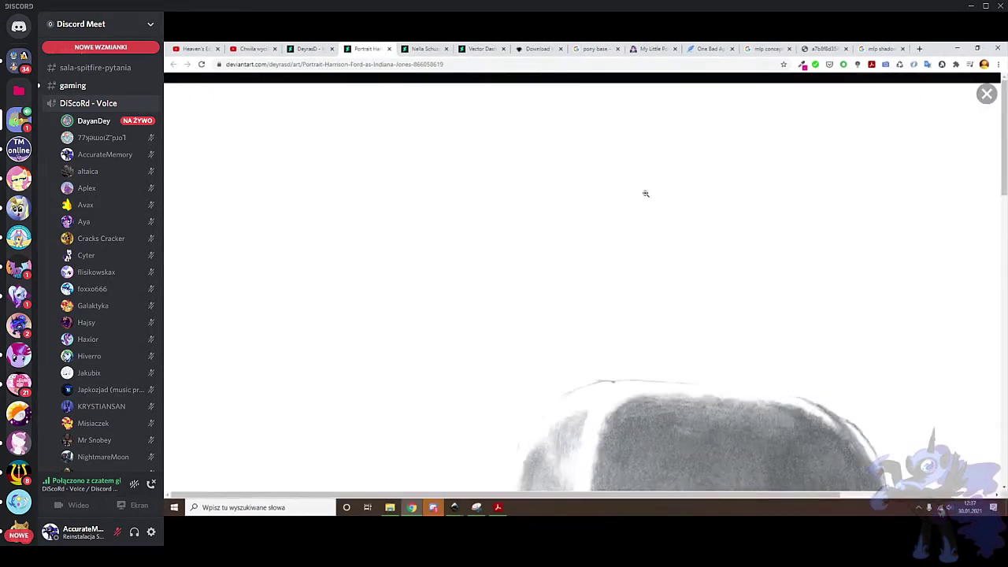
pyautogui.scroll(-10, 679, 247)
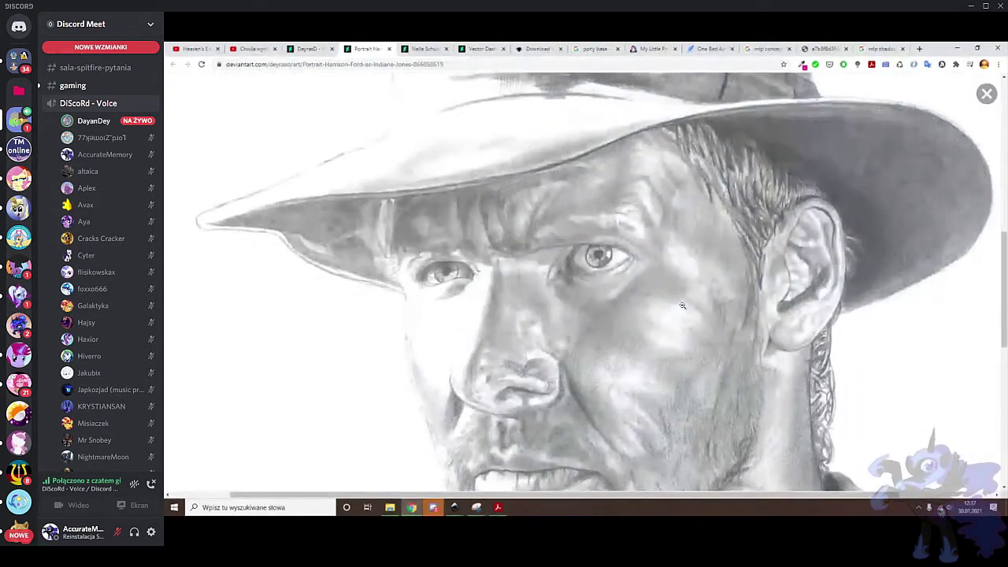
pyautogui.scroll(-10, 683, 305)
pyautogui.scroll(3, 683, 305)
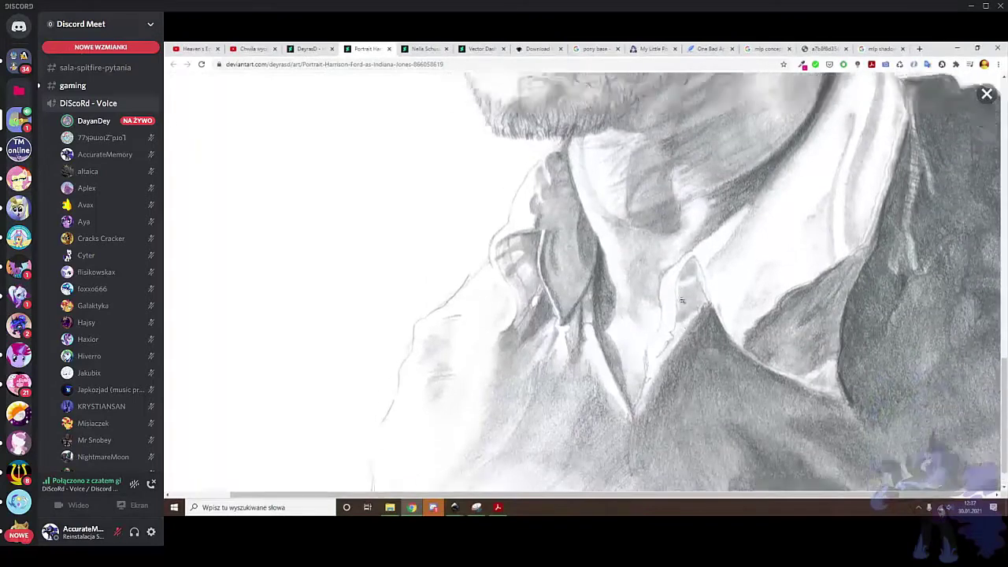
pyautogui.click(987, 94)
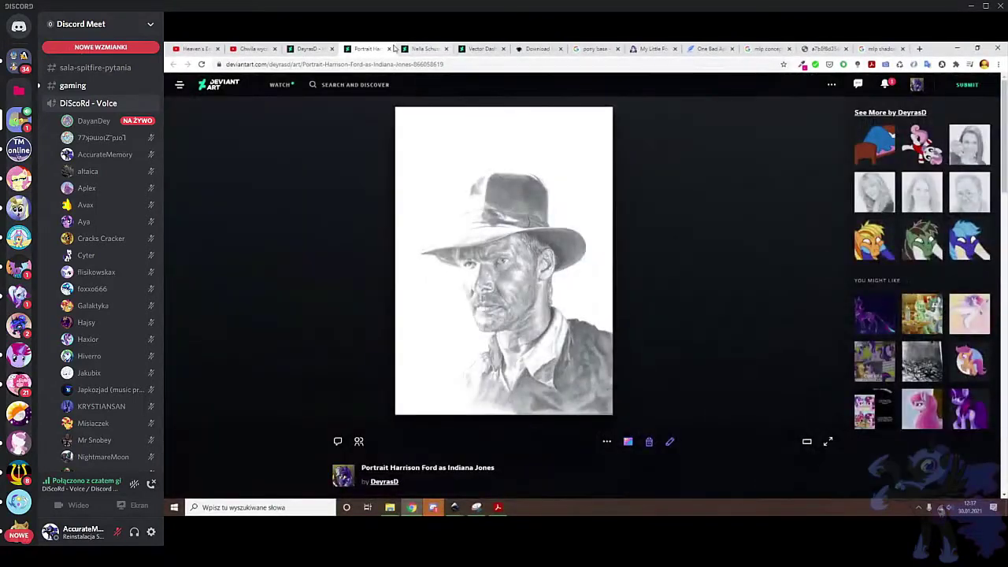
pyautogui.hotkey('ctrl', 'w')
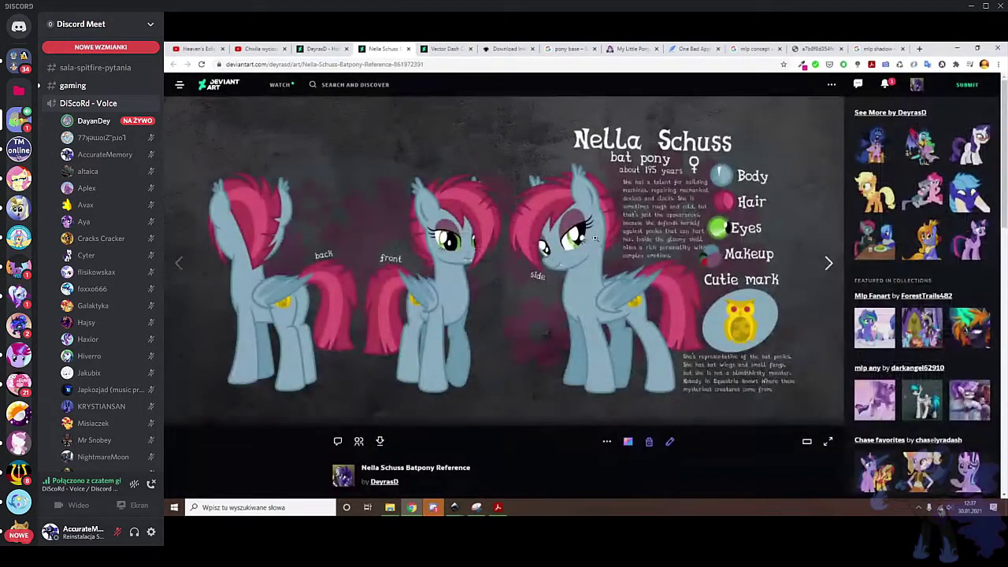
# Examine the Nella Schuss Batpony Reference artwork and its description, and close its tab
pyautogui.scroll(-1, 569, 220)
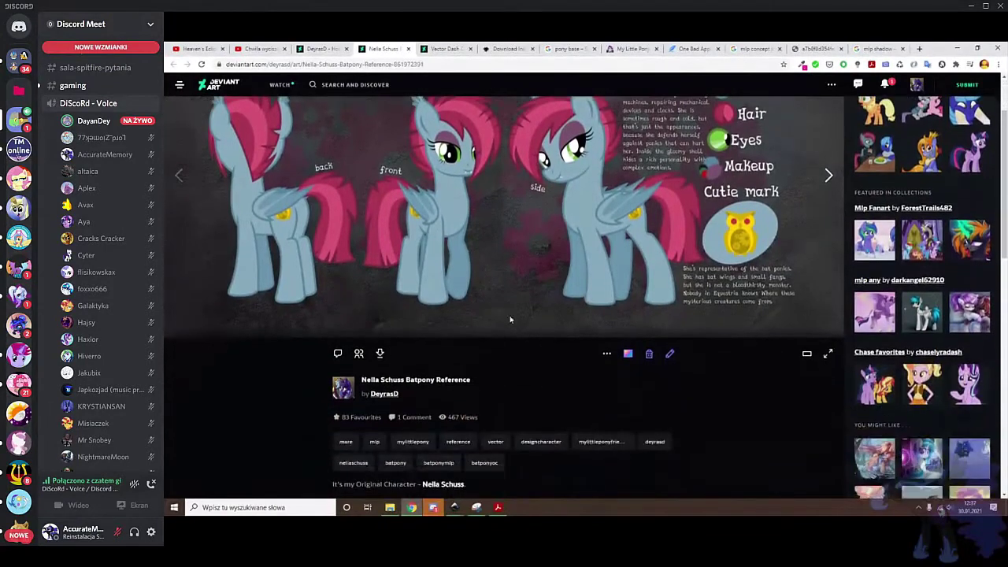
pyautogui.scroll(1, 543, 246)
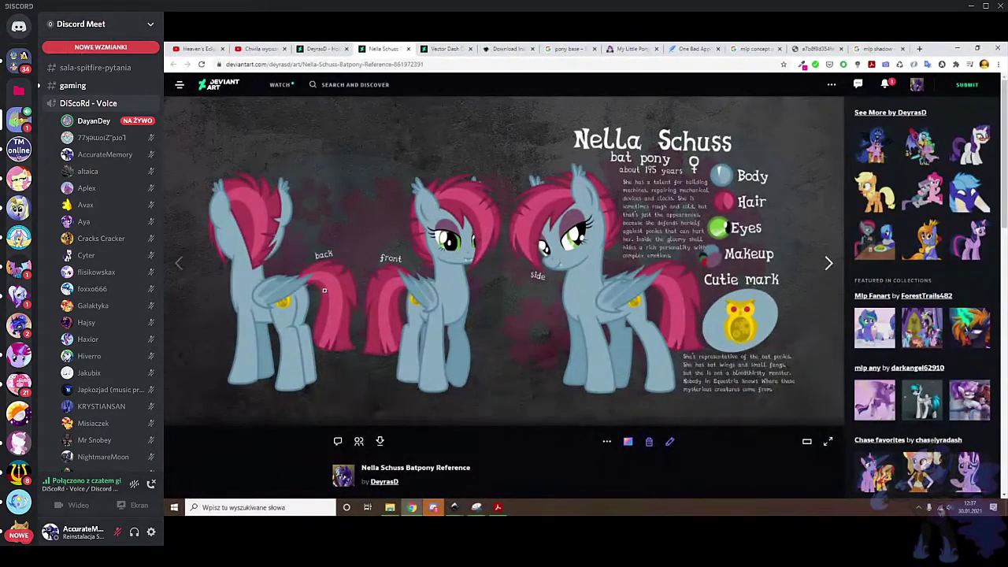
pyautogui.scroll(-4, 464, 268)
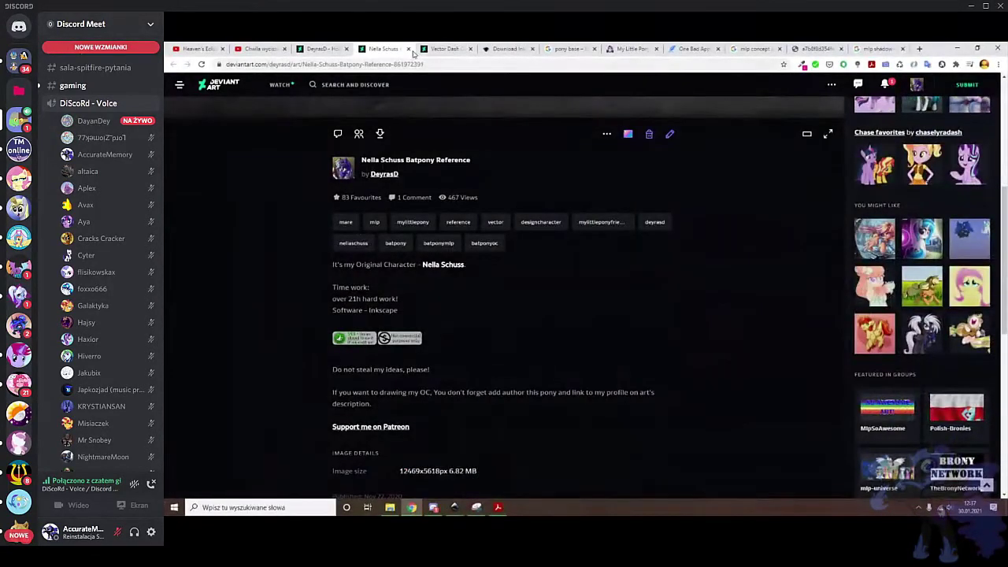
pyautogui.click(409, 49)
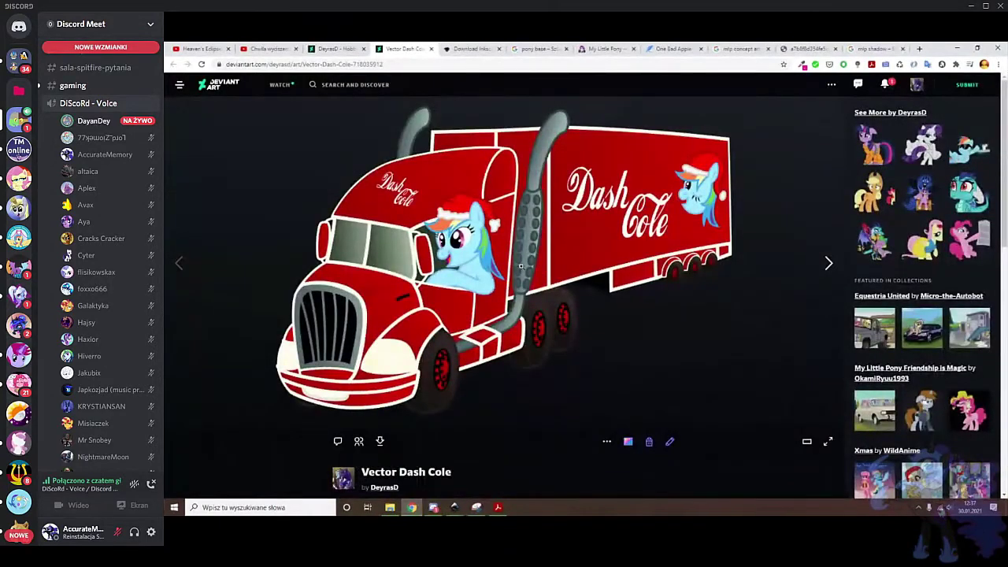
# View the Vector Dash Cole truck enlarged, read its description and working time, and close its tab
pyautogui.click(511, 218)
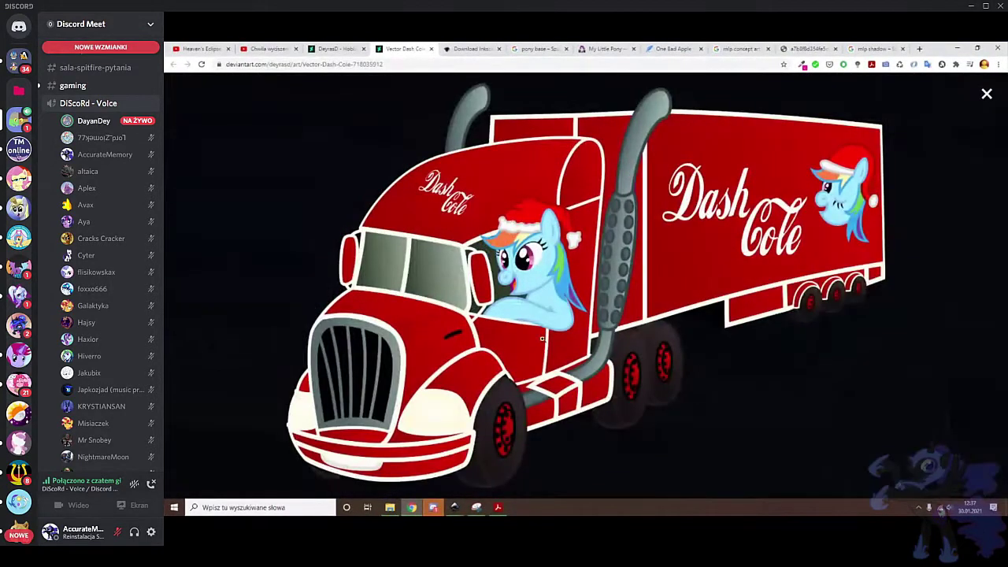
pyautogui.click(987, 93)
pyautogui.scroll(-3, 517, 344)
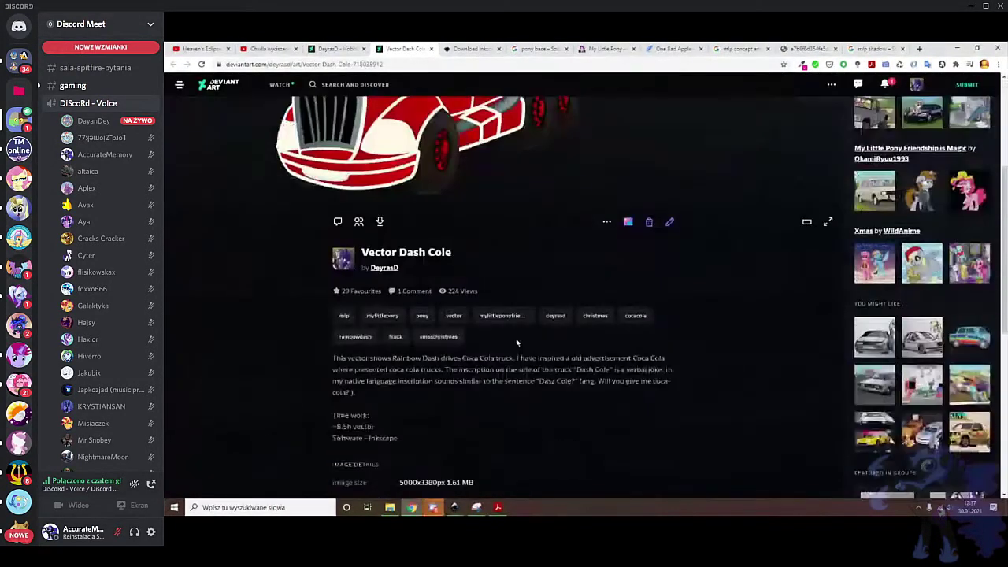
pyautogui.click(431, 48)
# Look through the remaining Featured artworks in the gallery, and switch back to the presentation in Acrobat Reader
pyautogui.scroll(-5, 513, 265)
pyautogui.scroll(-5, 566, 315)
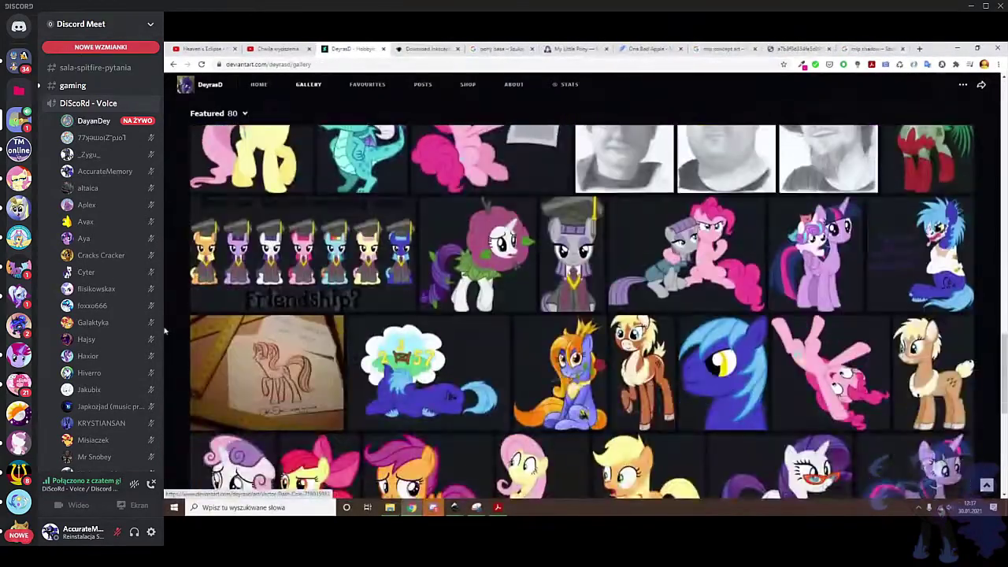
pyautogui.scroll(20, 508, 451)
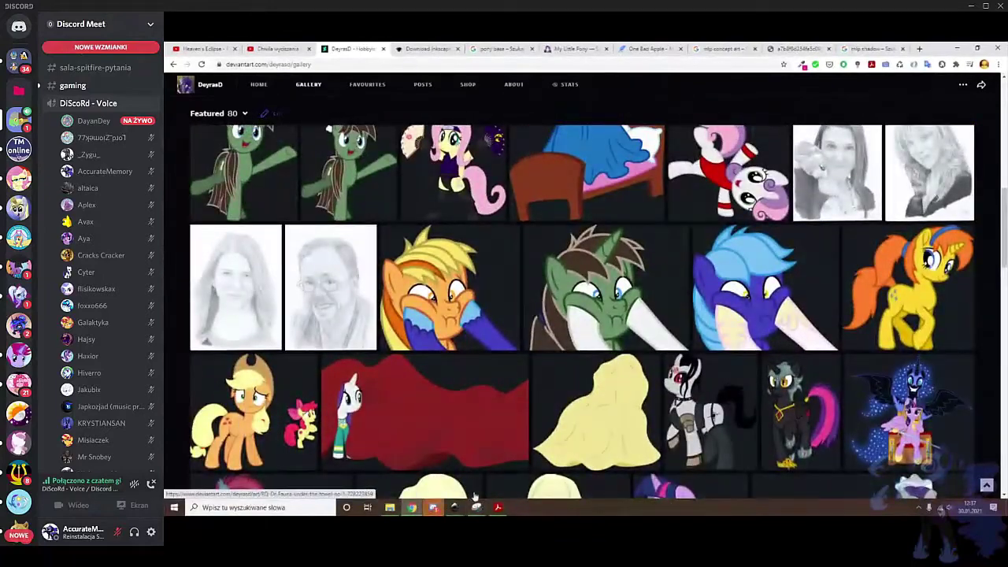
pyautogui.moveTo(455, 508)
pyautogui.click(498, 507)
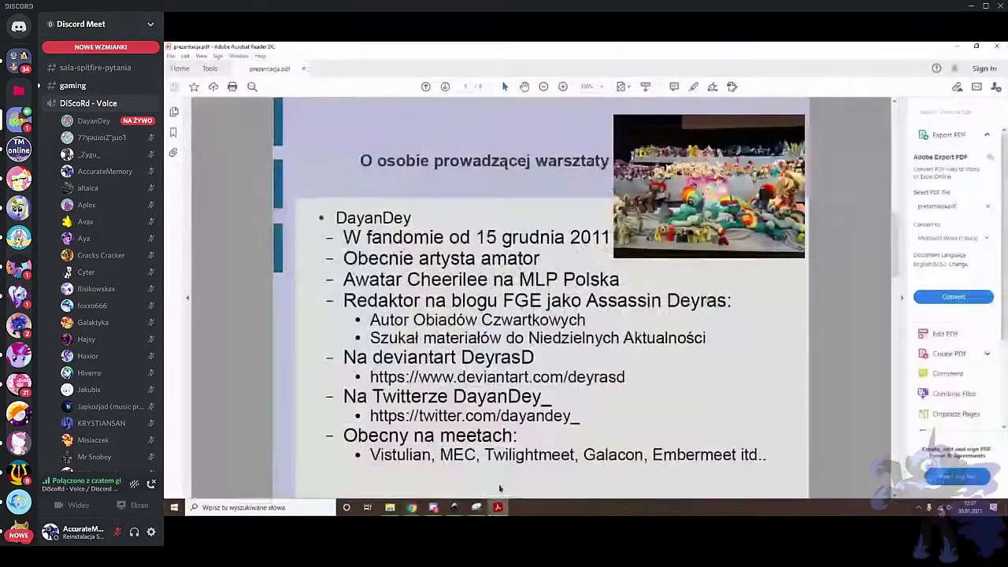
pyautogui.click(706, 329)
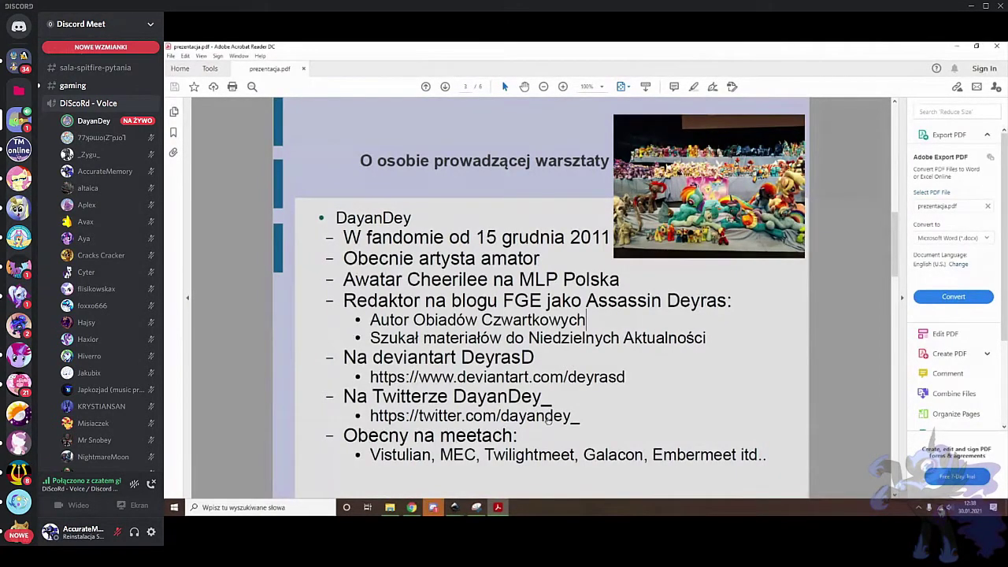
pyautogui.click(526, 419)
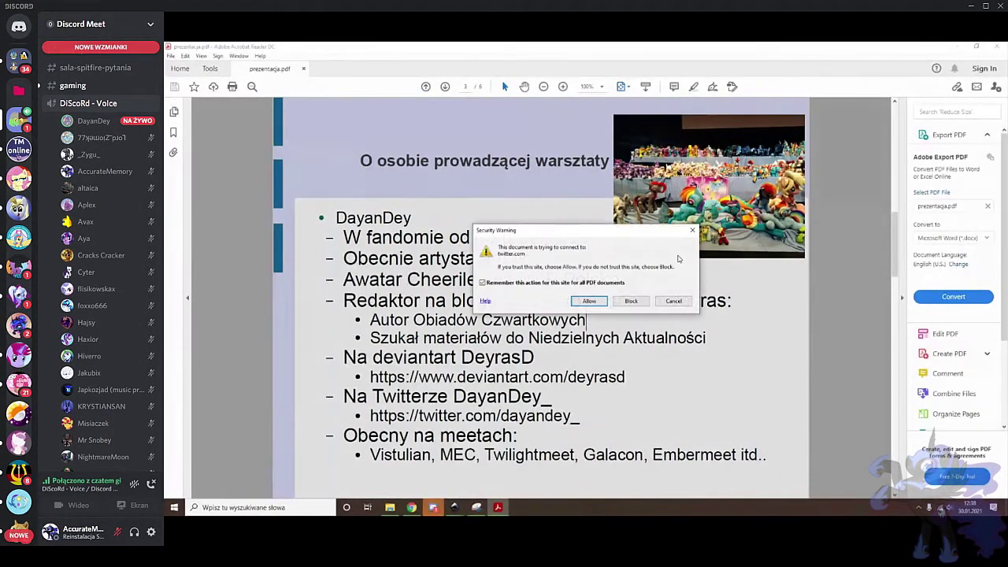
pyautogui.click(692, 229)
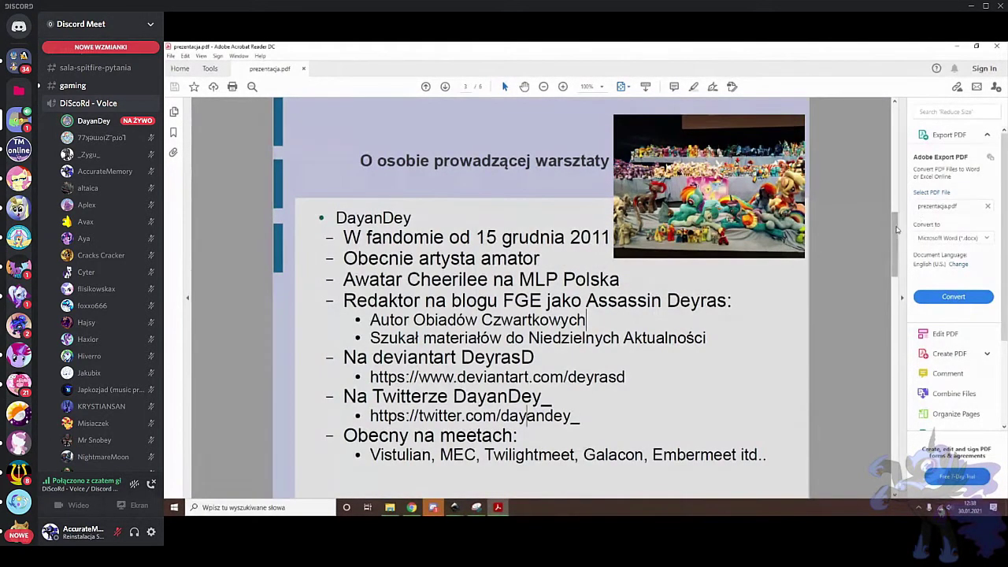
# Go over the meetups under "Obecny na meetach" on the presenter slide, and advance to the slide "O czym będą warsztaty?"
pyautogui.scroll(-1, 893, 241)
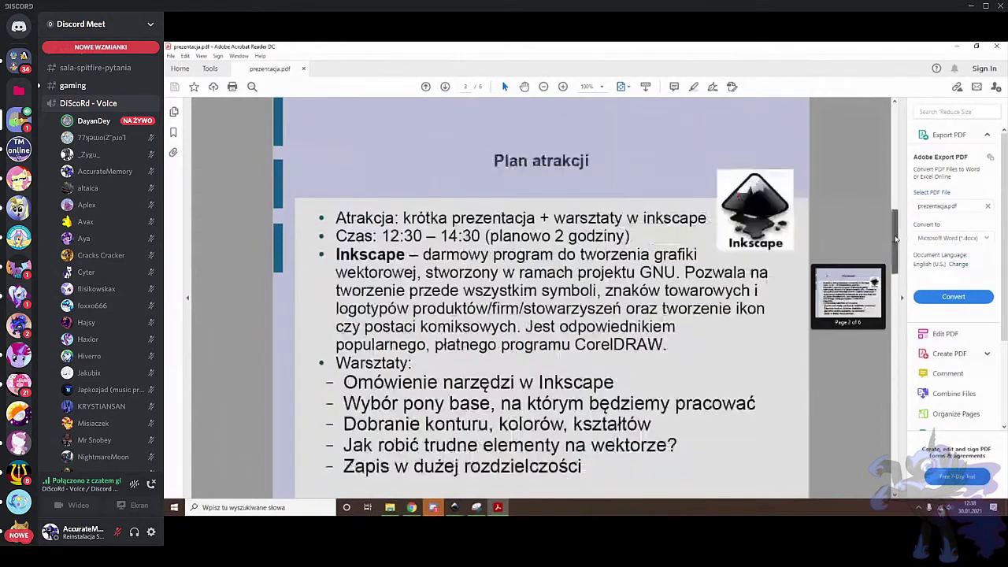
pyautogui.scroll(1, 886, 246)
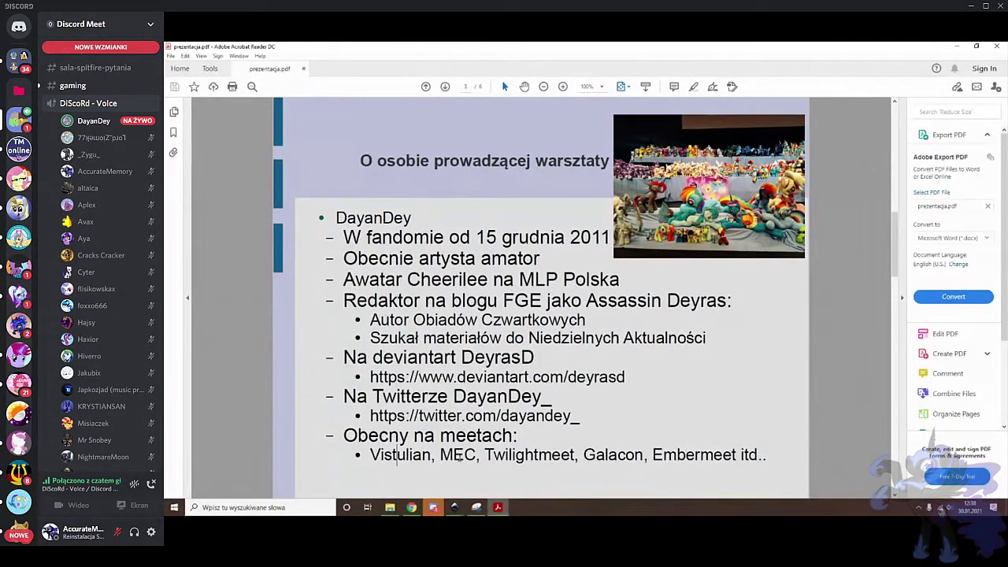
pyautogui.moveTo(461, 455); pyautogui.dragTo(476, 455)
pyautogui.click(525, 455)
pyautogui.tripleClick(601, 305)
pyautogui.click(601, 304)
pyautogui.press('Right')
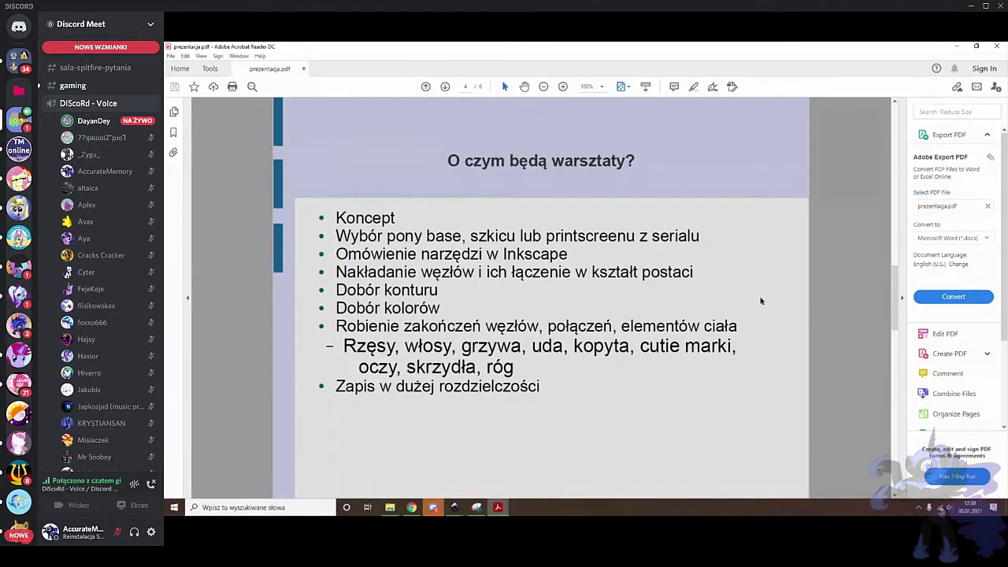
# Show the Inkscape sketch document "Nowy dokument 1" with the pony in a hat, and return to the presentation
pyautogui.moveTo(451, 506)
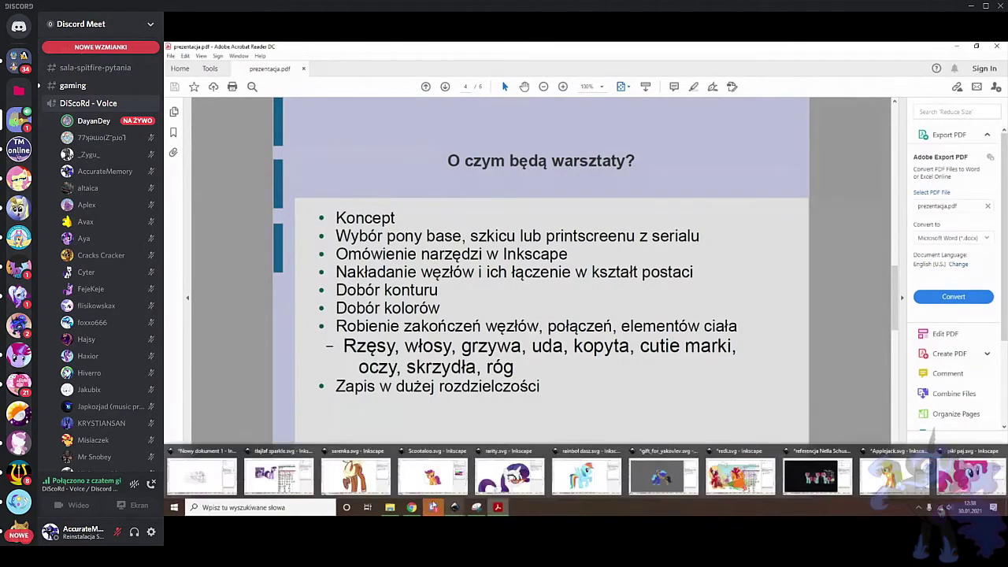
pyautogui.click(542, 482)
pyautogui.moveTo(497, 507)
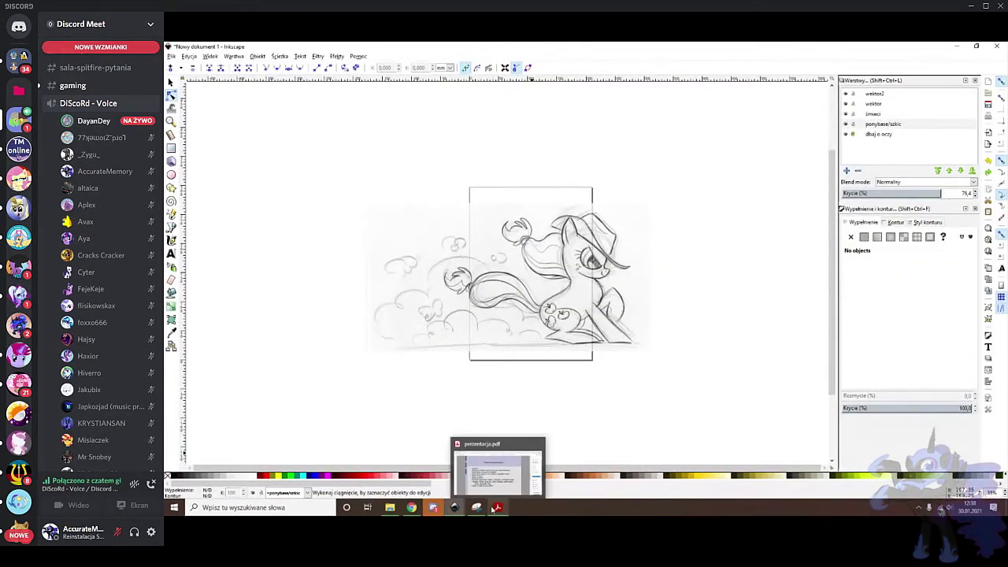
pyautogui.click(492, 473)
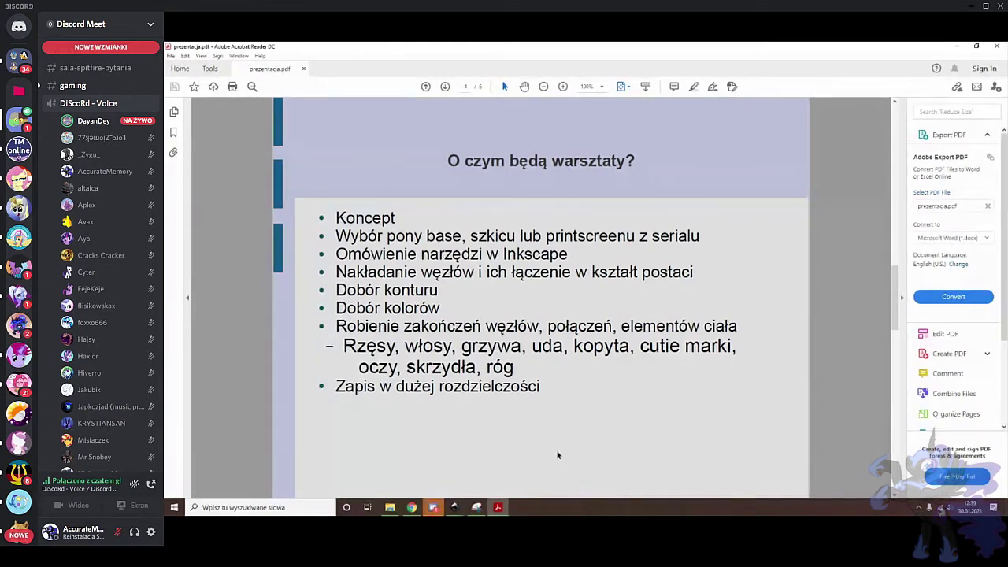
# Switch to Chrome, look through the Featured artworks in the DeviantArt gallery, and open its All folder
pyautogui.click(411, 511)
pyautogui.scroll(-6, 734, 317)
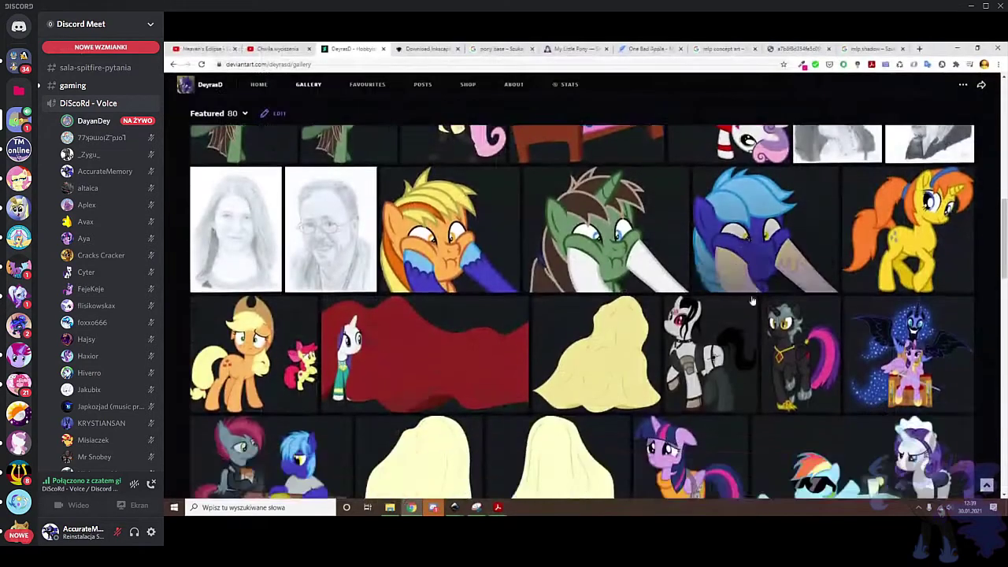
pyautogui.scroll(-15, 734, 317)
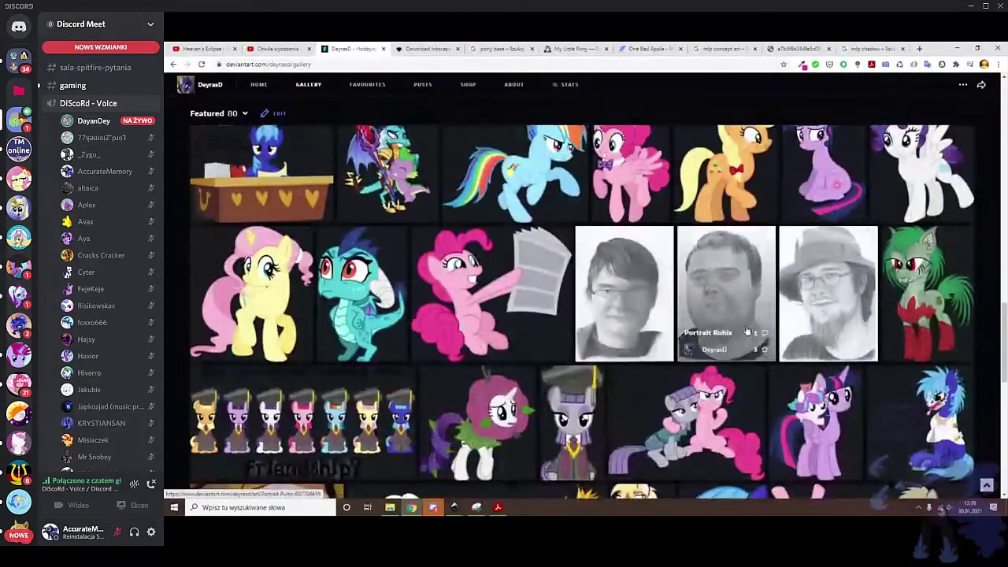
pyautogui.scroll(15, 732, 334)
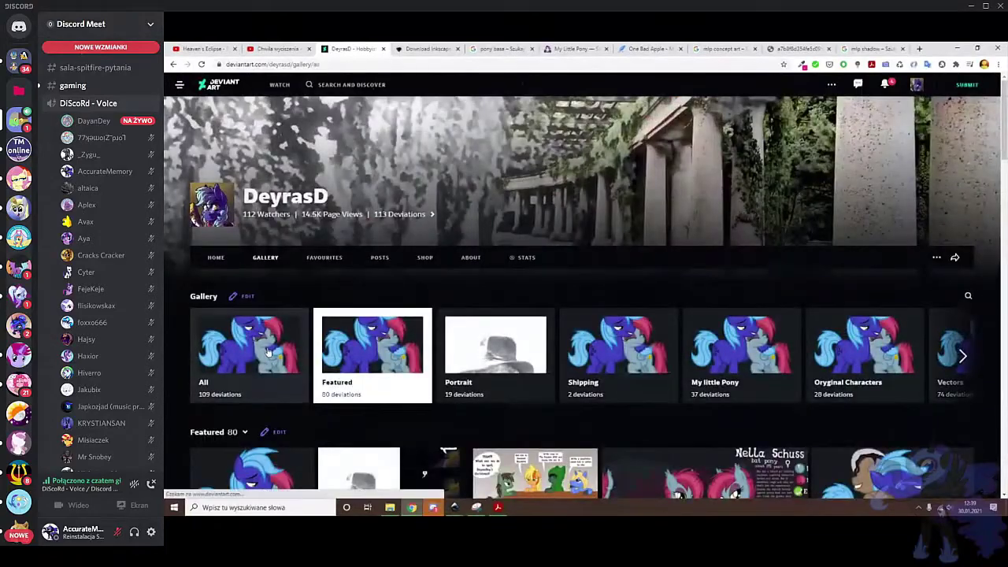
pyautogui.click(267, 353)
# Find the Request Kekes artwork among all deviations, open it in a new tab, and view it enlarged
pyautogui.scroll(-5, 559, 334)
pyautogui.scroll(-10, 559, 334)
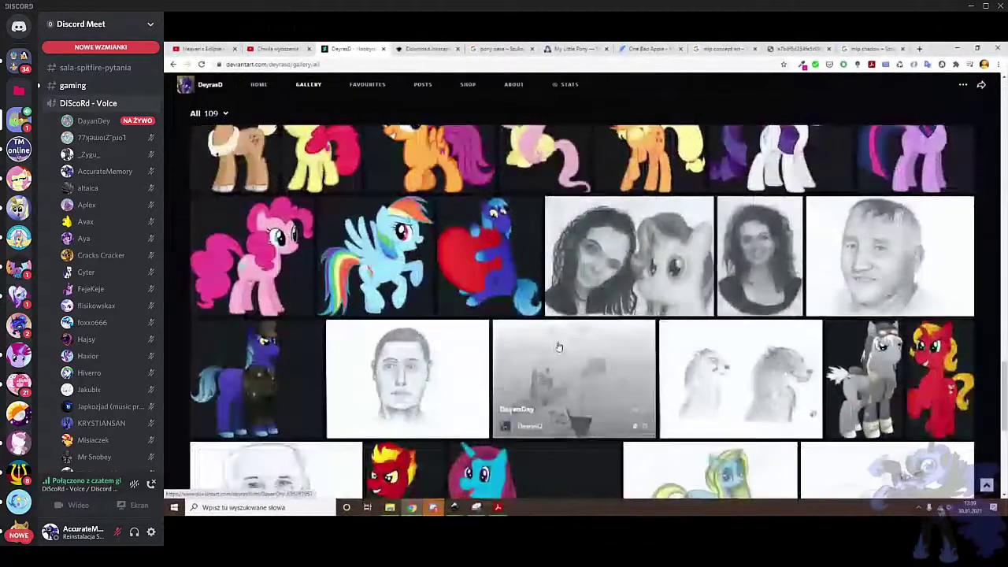
pyautogui.scroll(-3, 559, 346)
pyautogui.rightClick(513, 261)
pyautogui.click(543, 264)
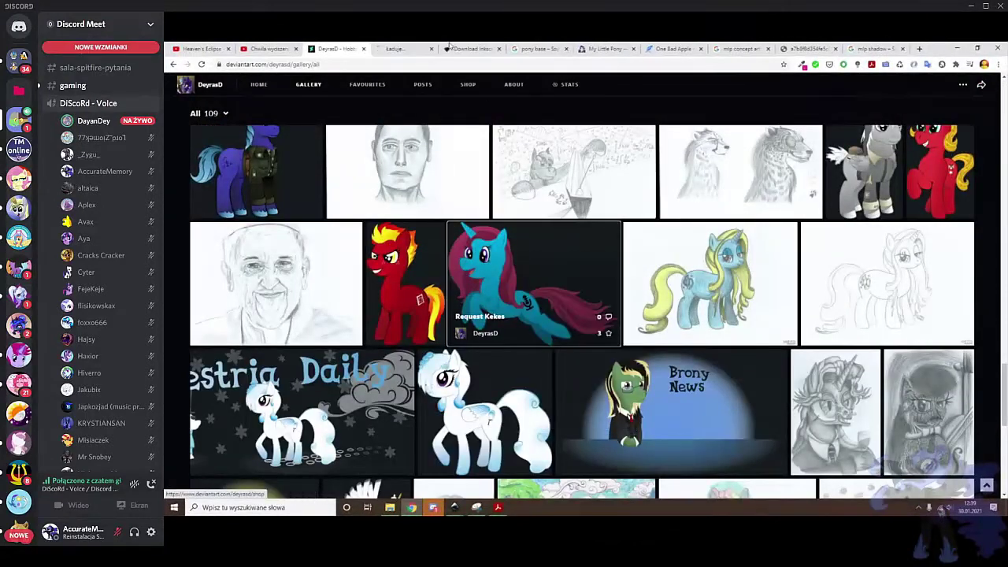
pyautogui.click(399, 49)
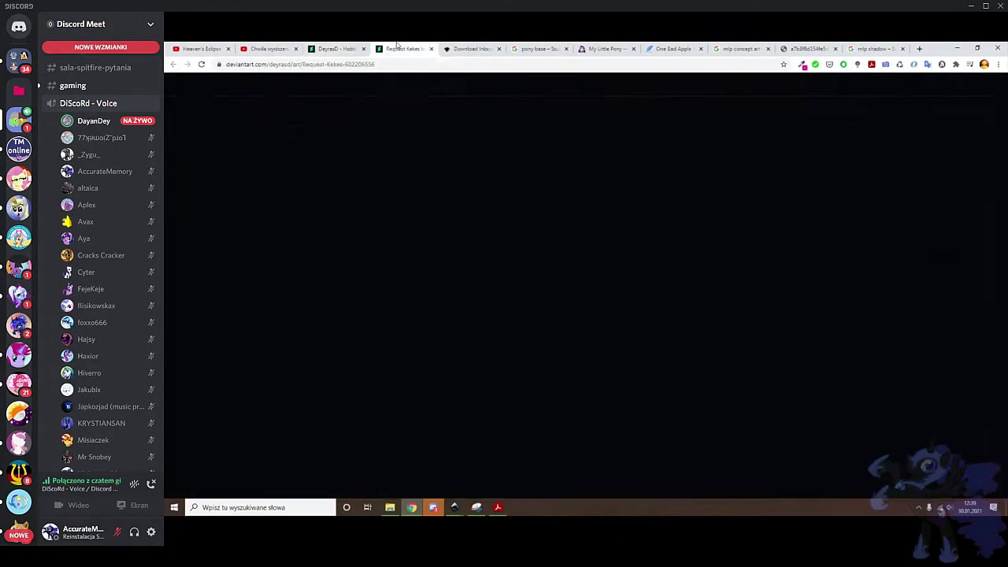
pyautogui.click(460, 281)
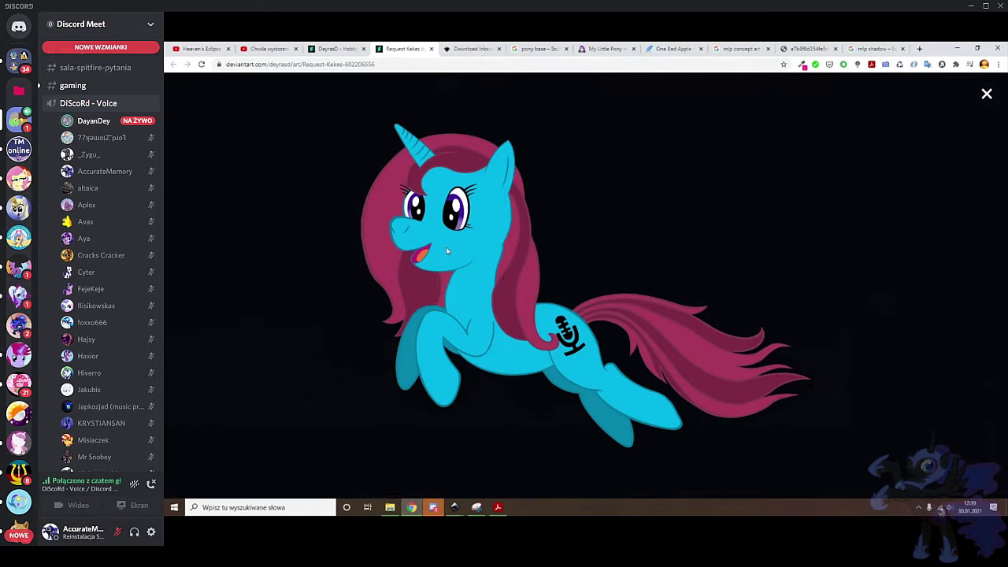
# Leave the enlarged view of Request Kekes, read the artwork's description and image details, and return to the gallery tab
pyautogui.click(986, 94)
pyautogui.scroll(-3, 675, 322)
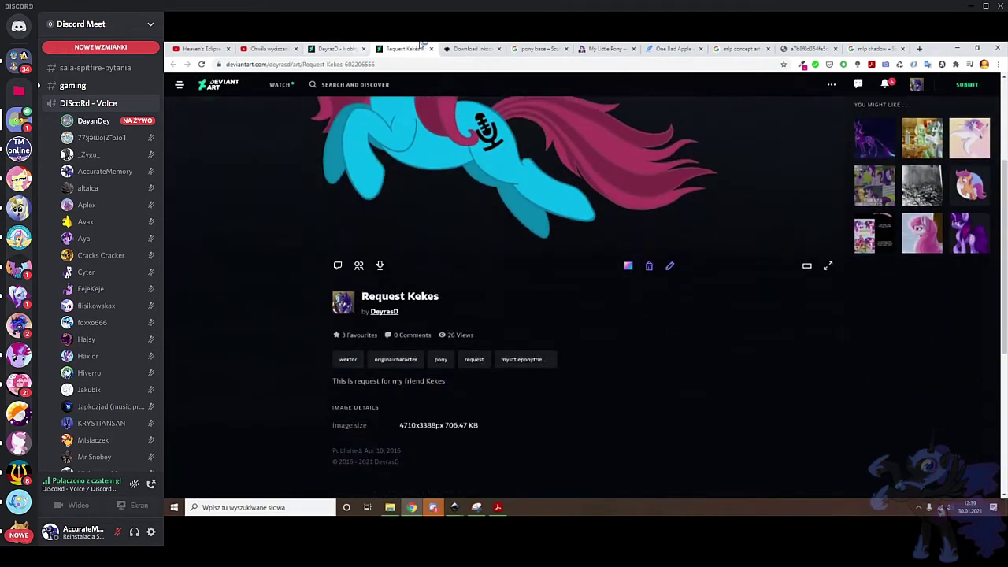
pyautogui.scroll(4, 435, 275)
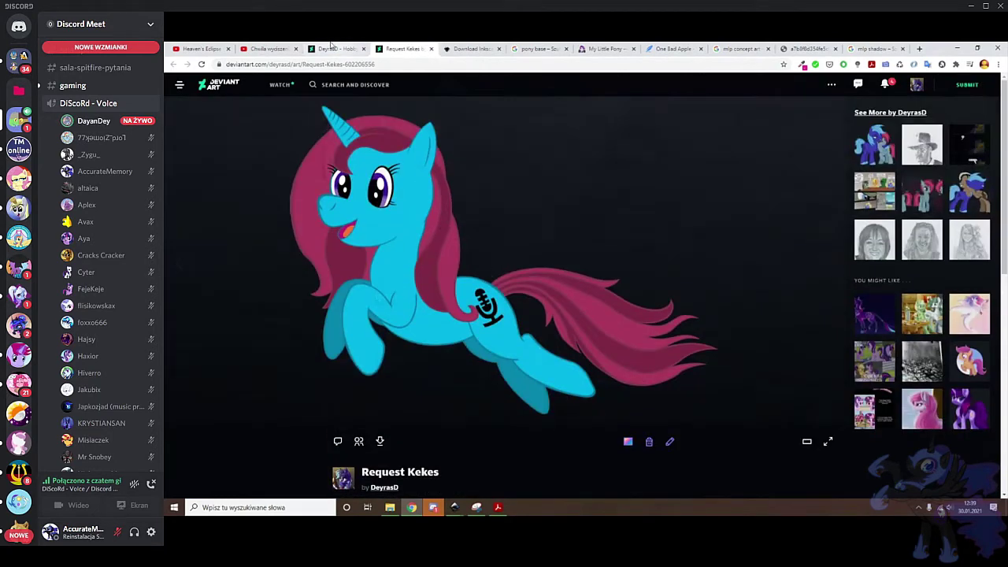
pyautogui.click(331, 44)
# Find and open the Vector Fluttershy artwork, enlarge it, inspect its outlines at full size, and close the enlarged view
pyautogui.scroll(3, 715, 337)
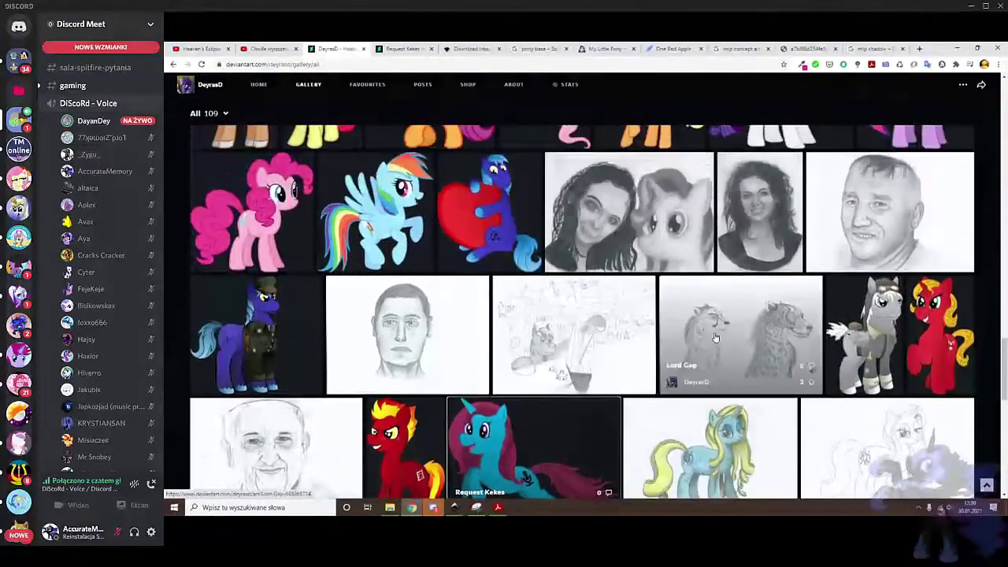
pyautogui.scroll(2, 639, 265)
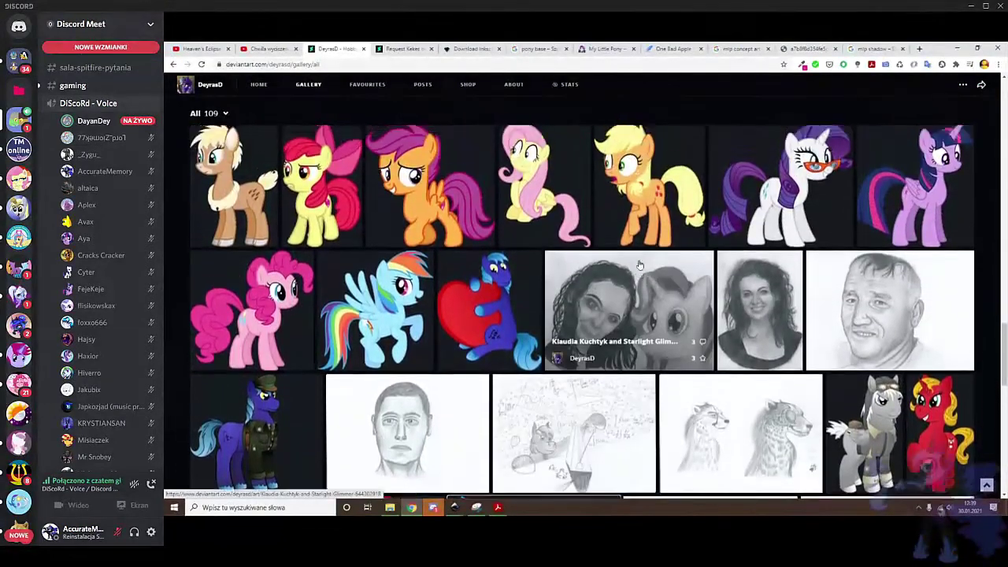
pyautogui.scroll(3, 640, 265)
pyautogui.click(537, 283)
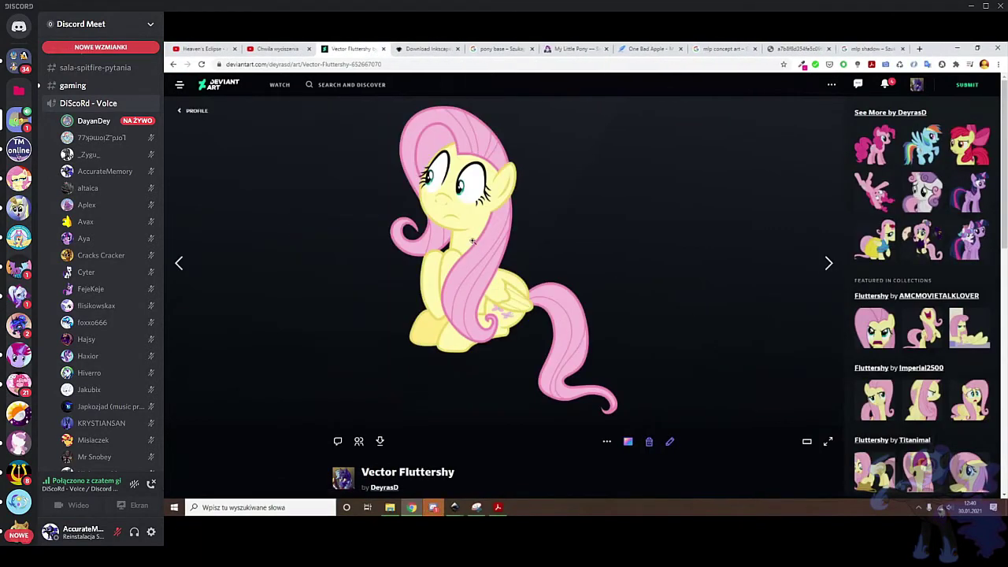
pyautogui.click(481, 215)
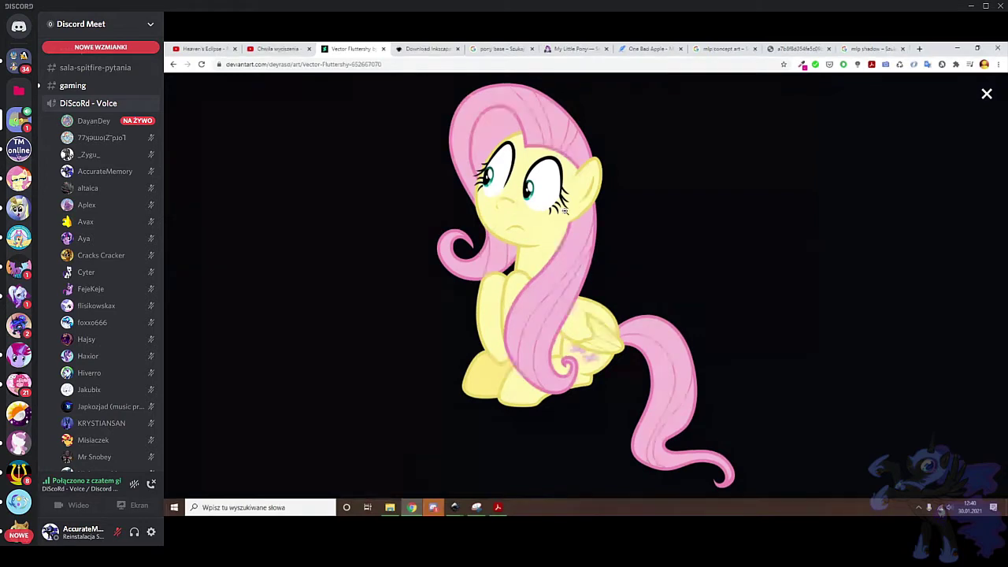
pyautogui.click(592, 236)
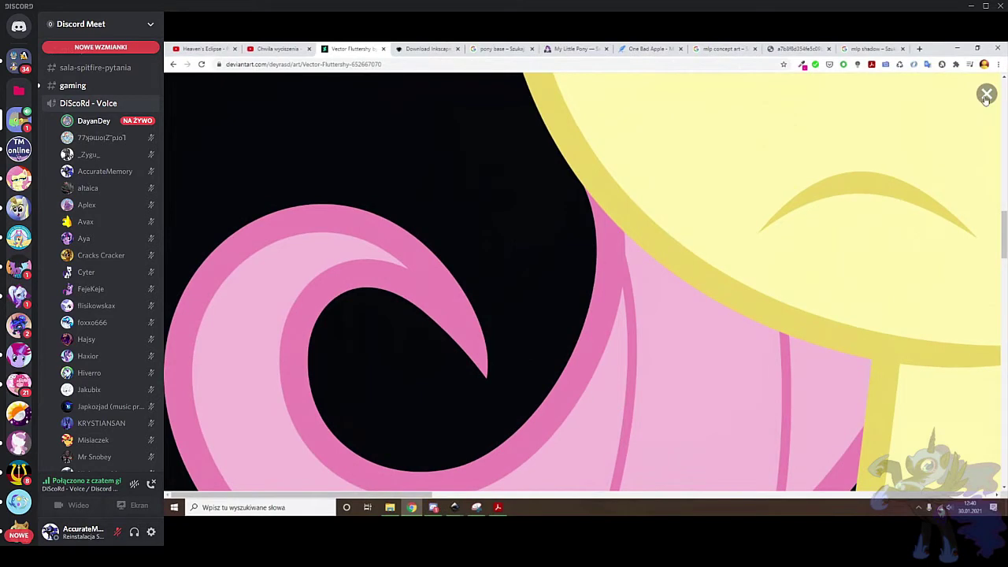
pyautogui.click(672, 221)
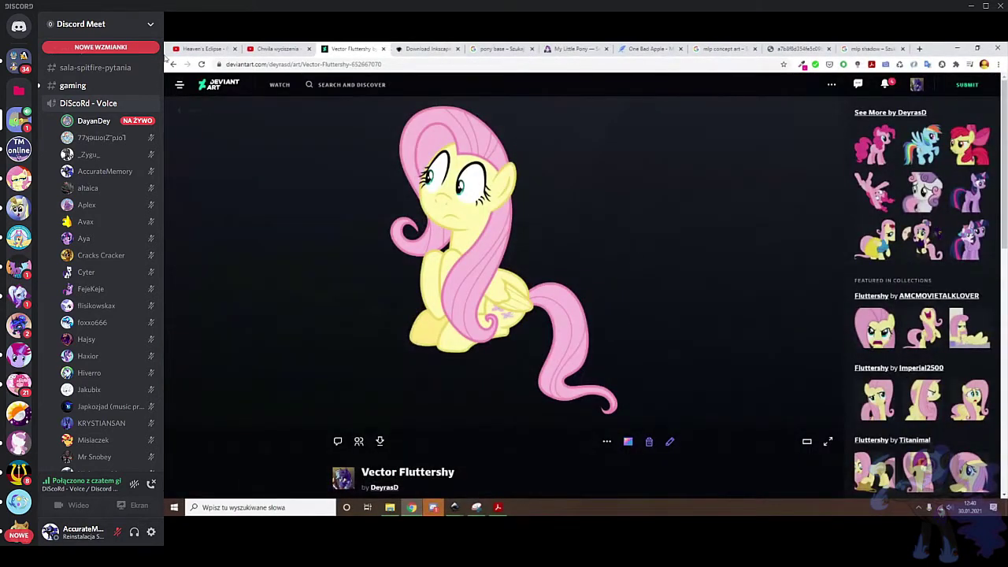
# Return to the presentation in Acrobat Reader, show the slide "O czym nie będzie?", and check the system clock
pyautogui.click(497, 507)
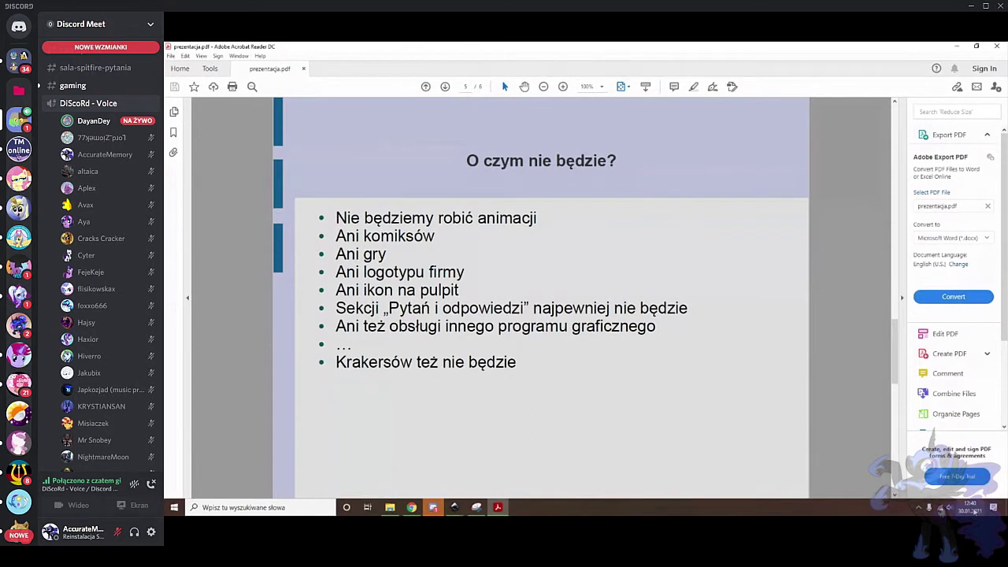
pyautogui.click(975, 511)
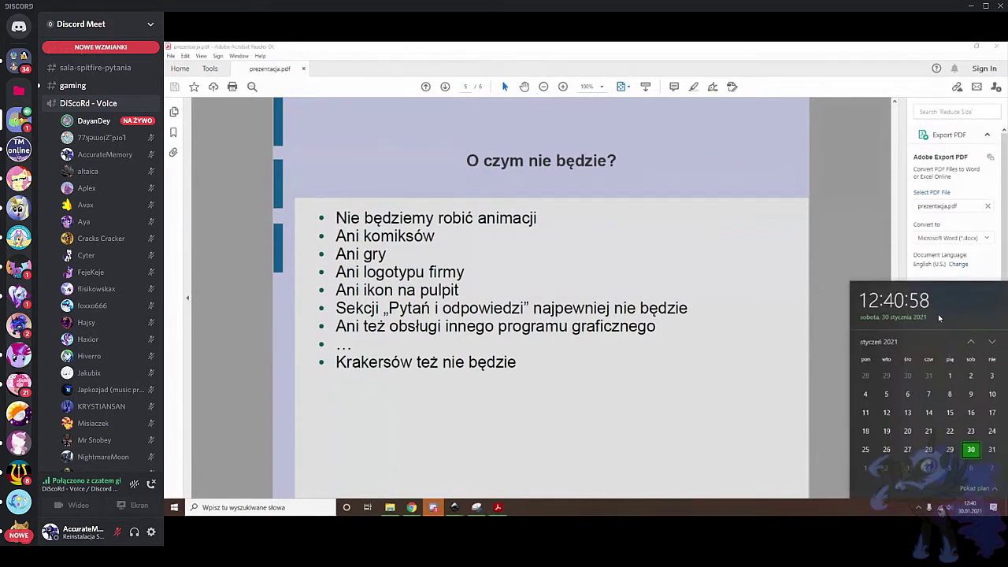
pyautogui.click(610, 251)
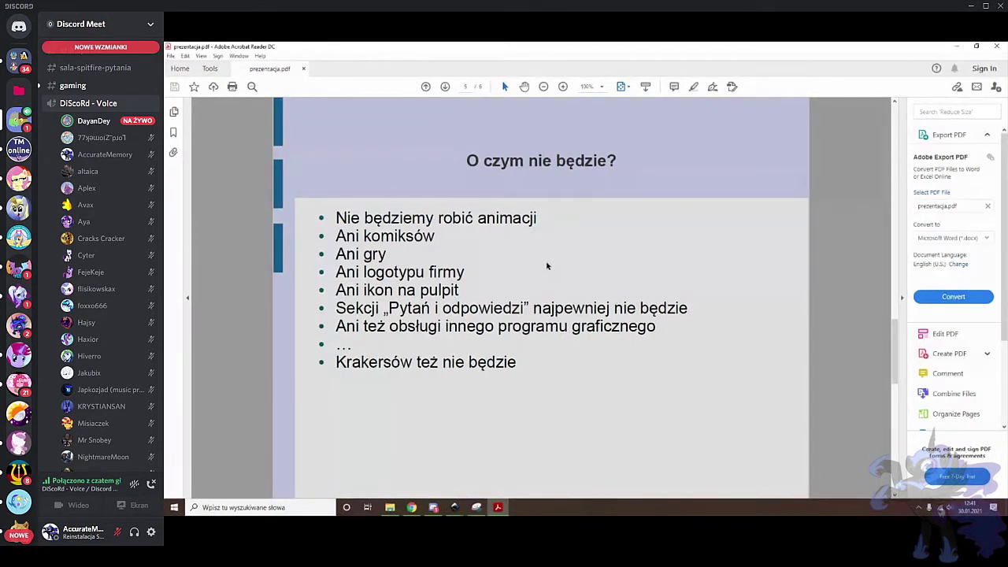
# Highlight "logotypu firmy" and "ikon na pulpit" while discussing the excluded topics, and advance to the slide "Teoria"
pyautogui.moveTo(363, 272); pyautogui.dragTo(483, 273)
pyautogui.click(407, 273)
pyautogui.moveTo(363, 289); pyautogui.dragTo(465, 289)
pyautogui.click(494, 313)
pyautogui.press('Right')
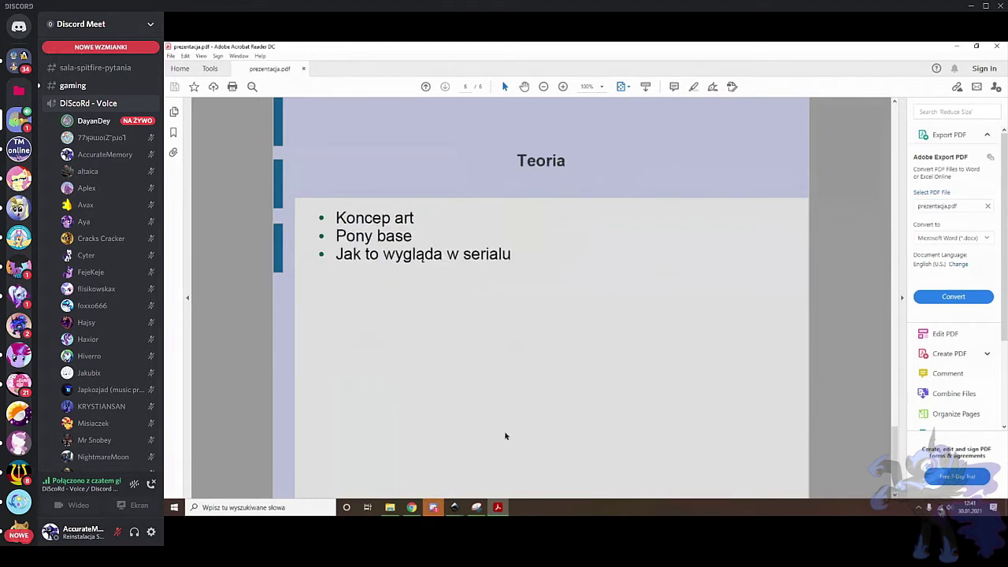
# Glance over the DeviantArt gallery and the "mlp concept art" image results in Chrome, and return to the "Teoria" slide
pyautogui.moveTo(410, 509)
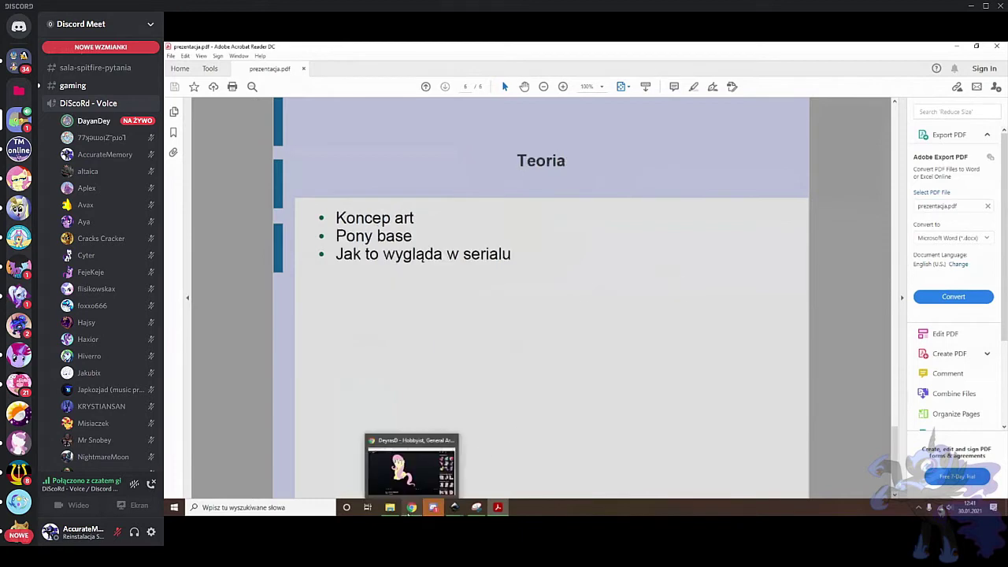
pyautogui.click(419, 469)
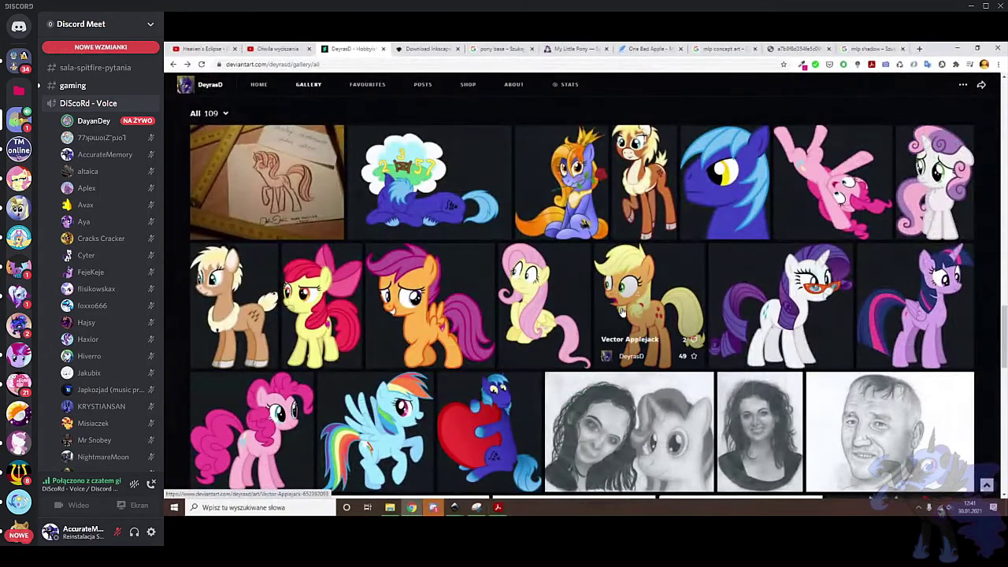
pyautogui.scroll(5, 622, 313)
pyautogui.scroll(8, 622, 313)
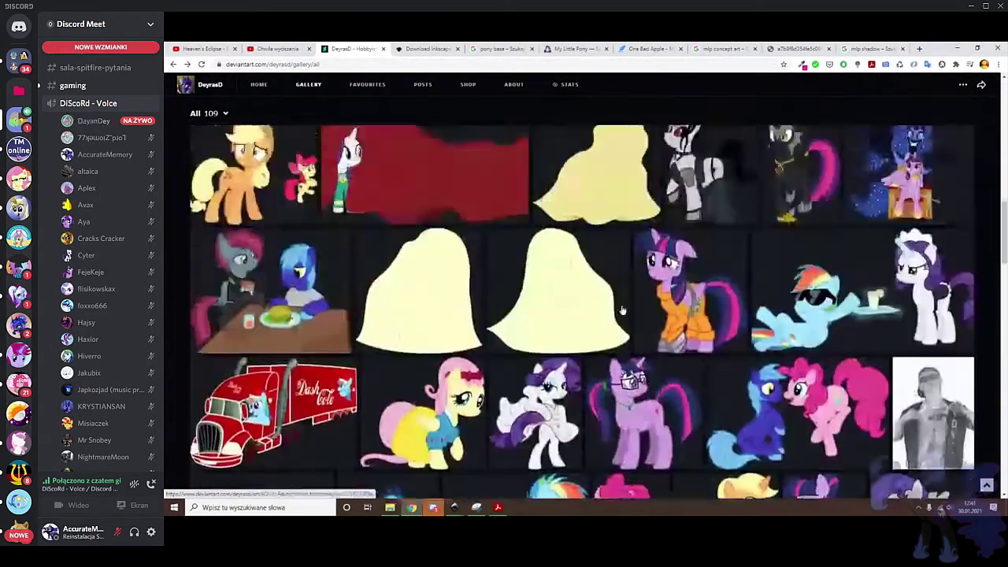
pyautogui.click(723, 48)
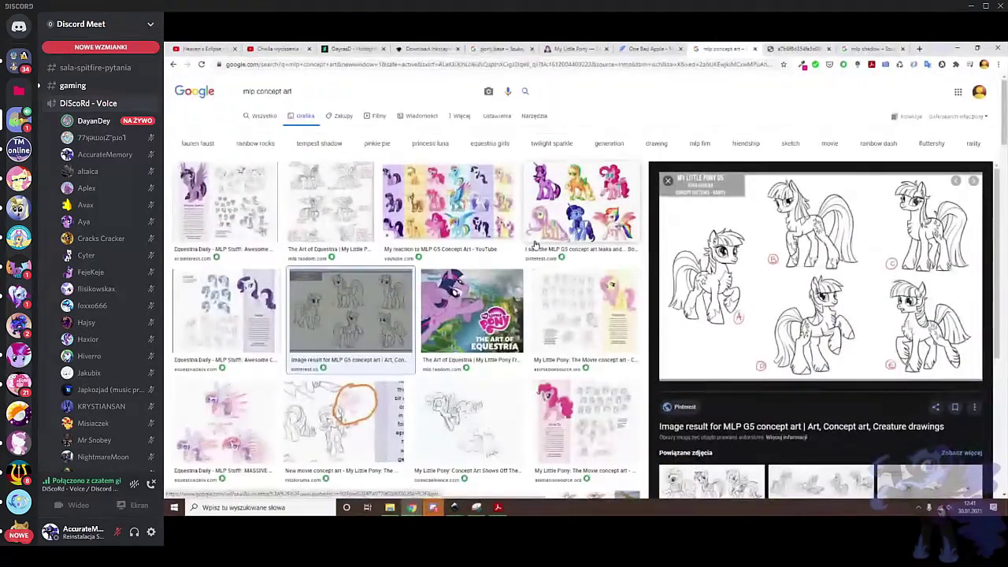
pyautogui.click(497, 508)
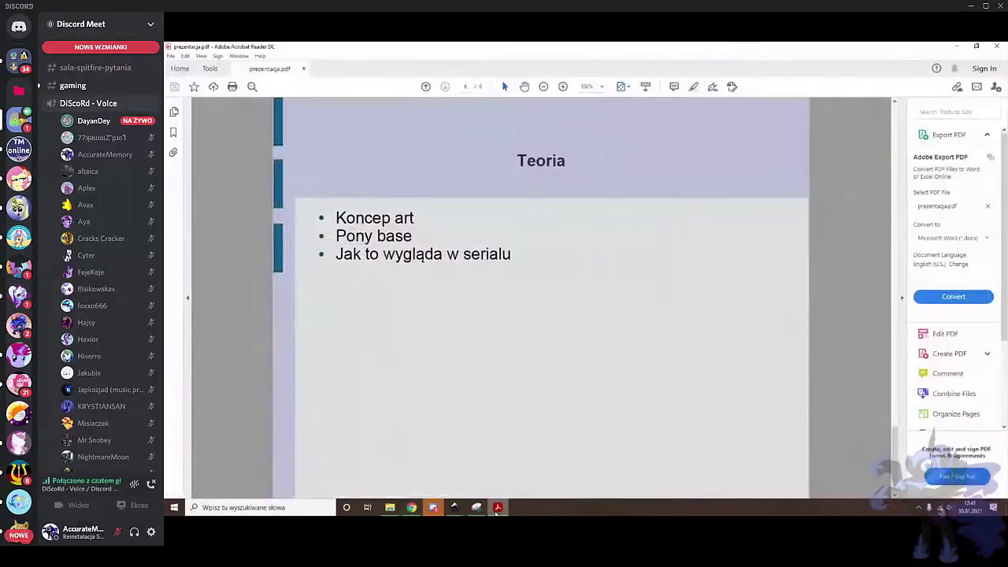
# Switch to the "mlp concept art" results in Chrome and preview the colored G5 pony redesigns and the Fluttershy character sheet
pyautogui.click(412, 507)
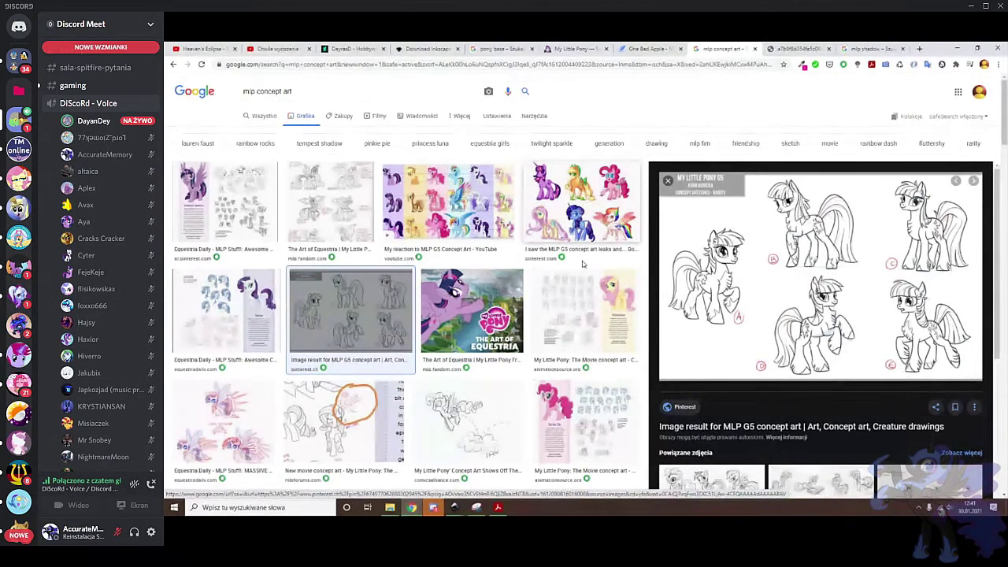
pyautogui.click(581, 201)
pyautogui.scroll(-1, 582, 204)
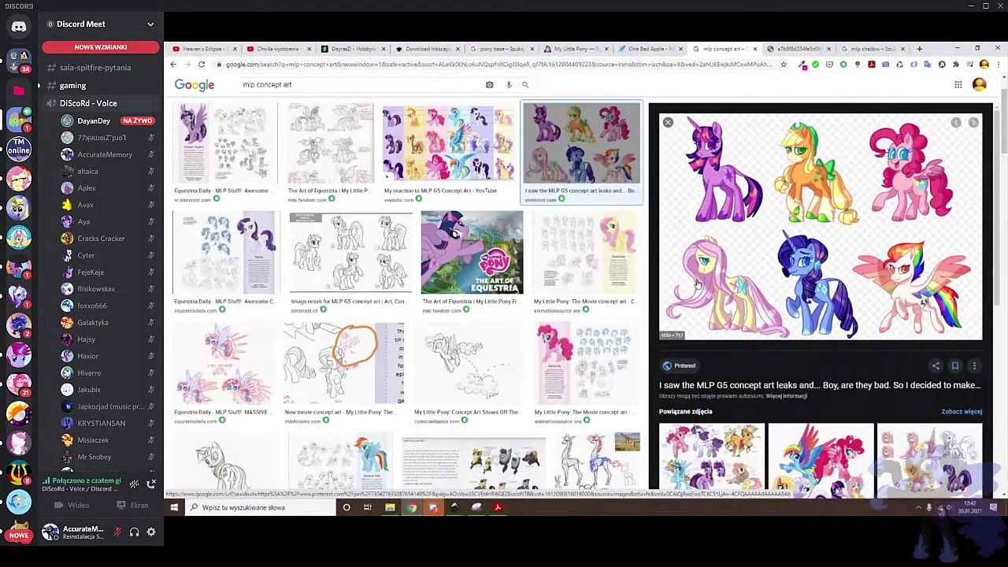
pyautogui.click(605, 256)
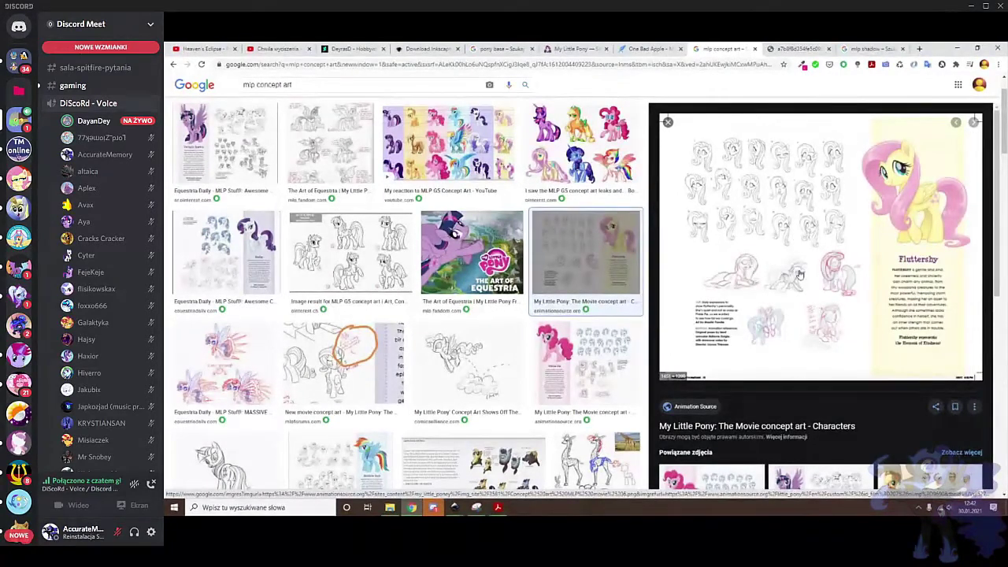
pyautogui.scroll(1, 805, 289)
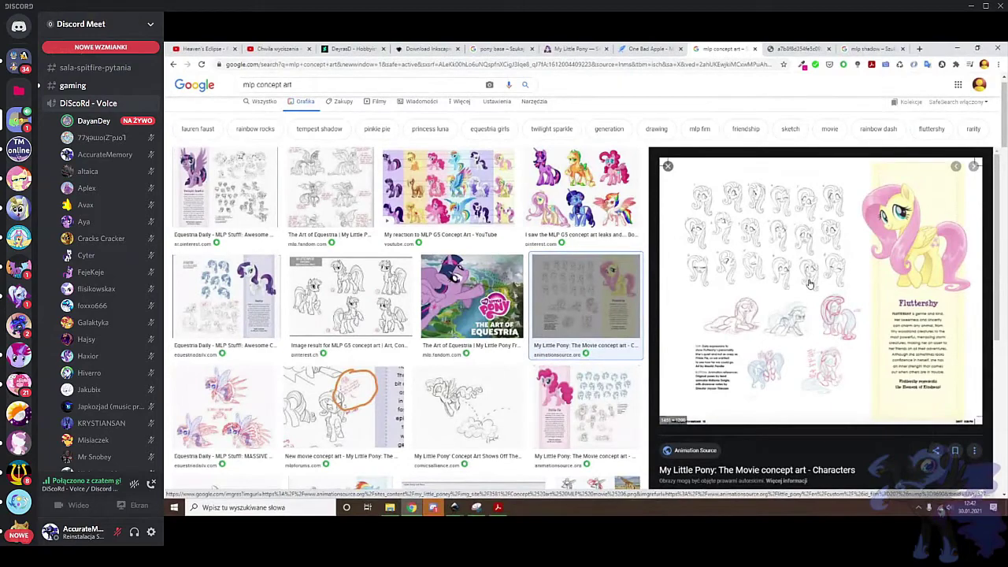
# Look through further concept art results and preview the ComicsAlliance sketch of a pony bouncing off a cloud
pyautogui.scroll(-2, 450, 293)
pyautogui.scroll(-4, 449, 293)
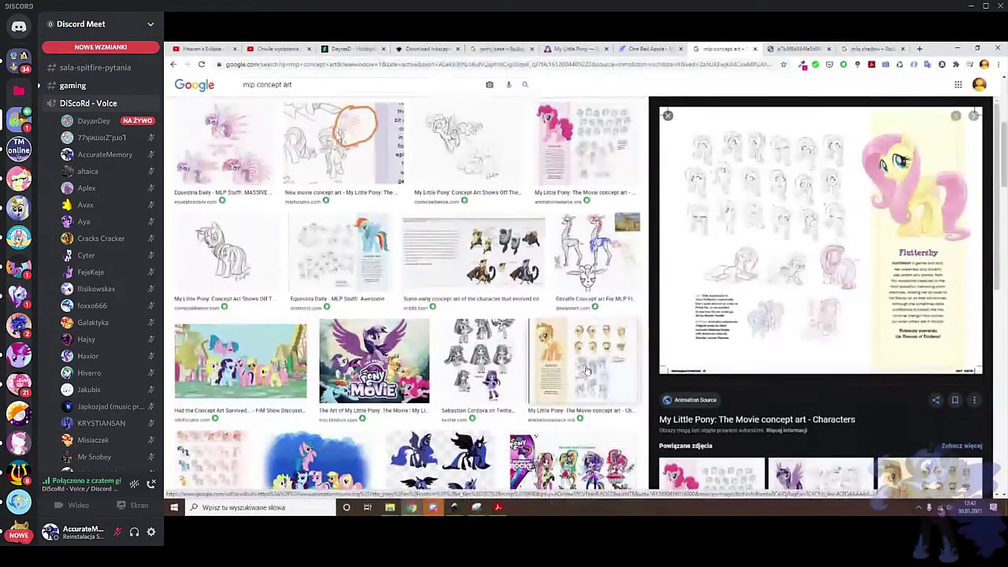
pyautogui.scroll(1, 394, 286)
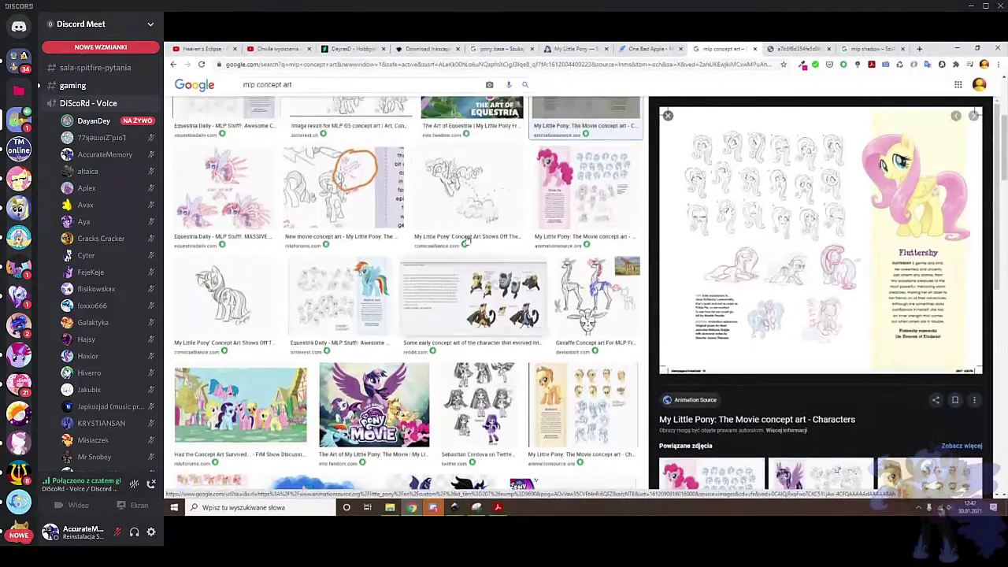
pyautogui.click(470, 193)
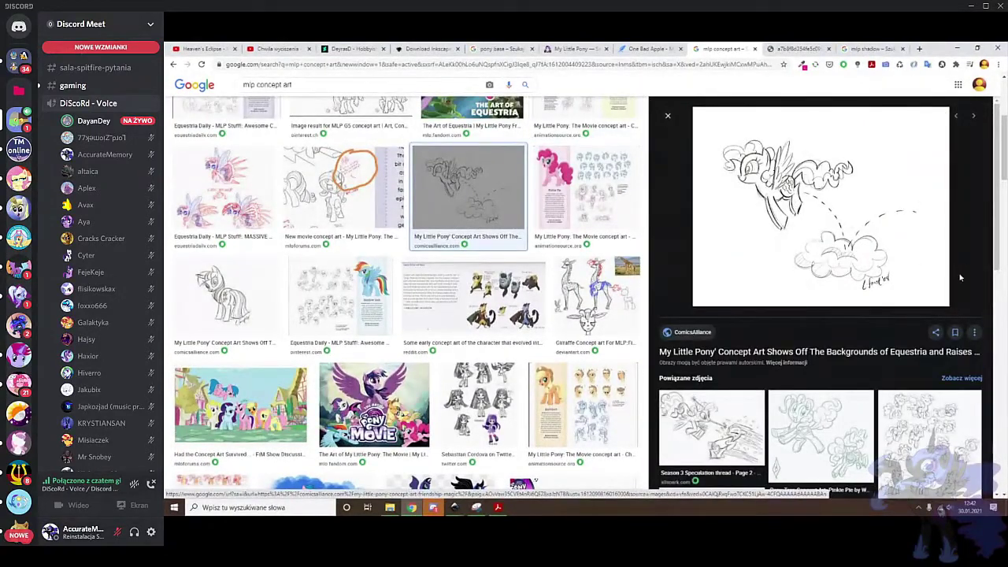
pyautogui.scroll(2, 880, 238)
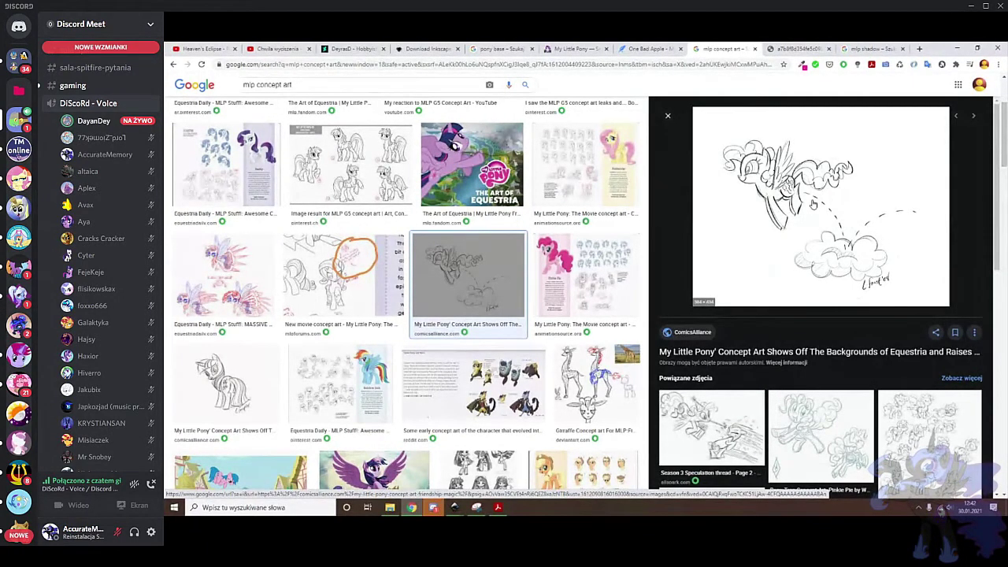
# Open the Pinkie Pie concept sketches from the related images, followed by the Applejack early concept sketches
pyautogui.scroll(-2, 844, 267)
pyautogui.scroll(1, 920, 384)
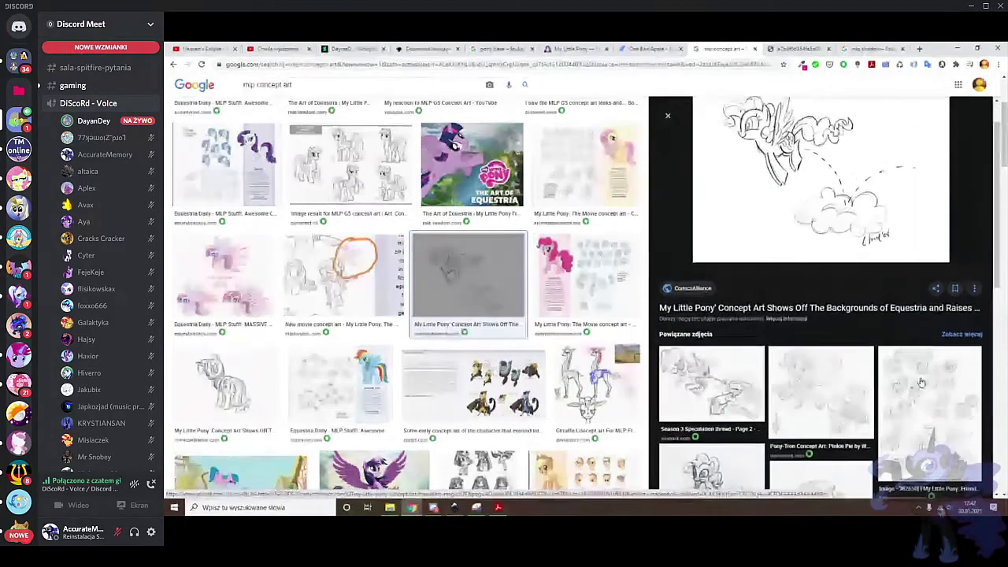
pyautogui.click(945, 407)
pyautogui.scroll(-2, 862, 283)
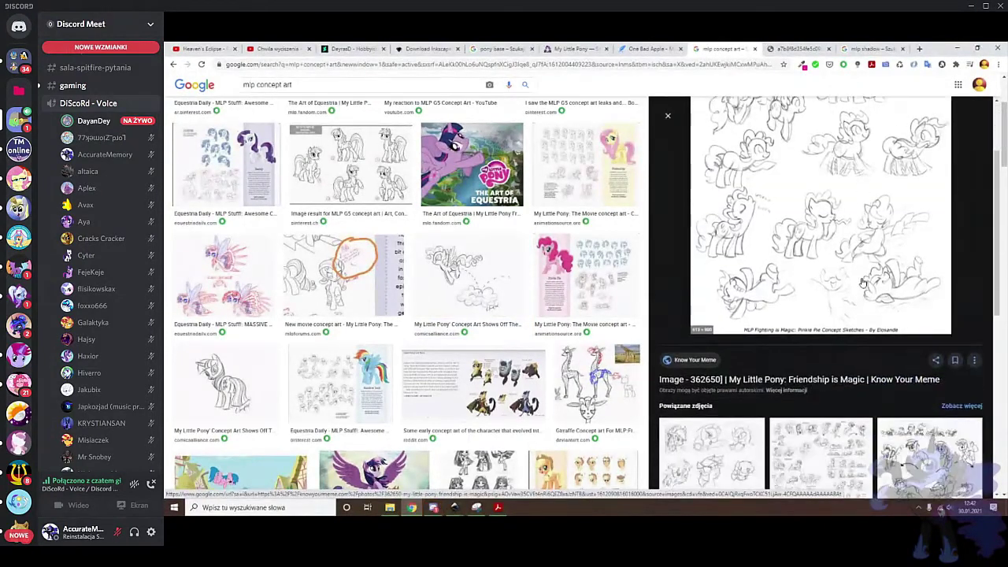
pyautogui.scroll(-1, 862, 283)
pyautogui.click(819, 369)
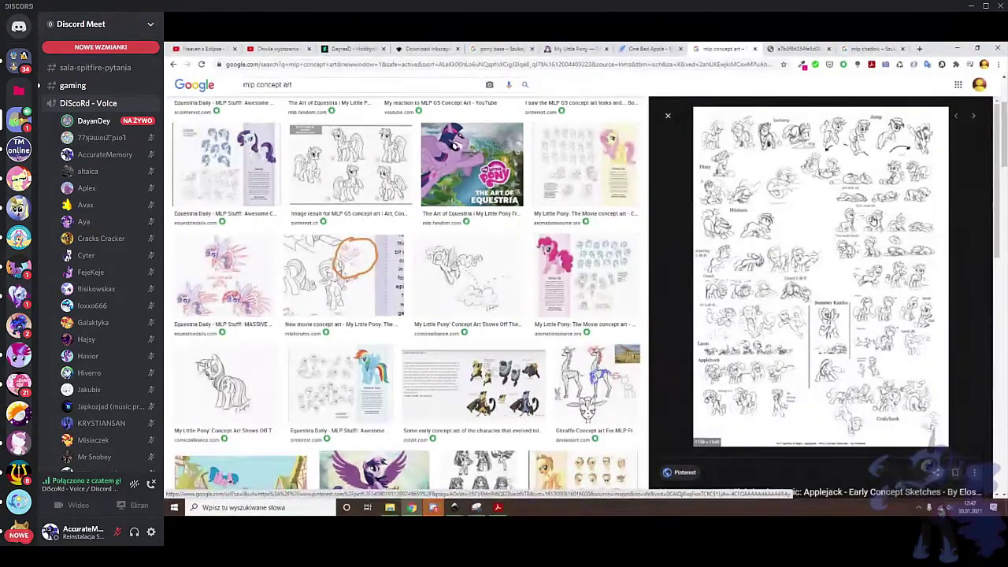
# Switch to Inkscape, glance at the Applejack sketch in Nowy dokument 1, and bring up the redi.svg artwork
pyautogui.scroll(-2, 872, 223)
pyautogui.scroll(2, 858, 260)
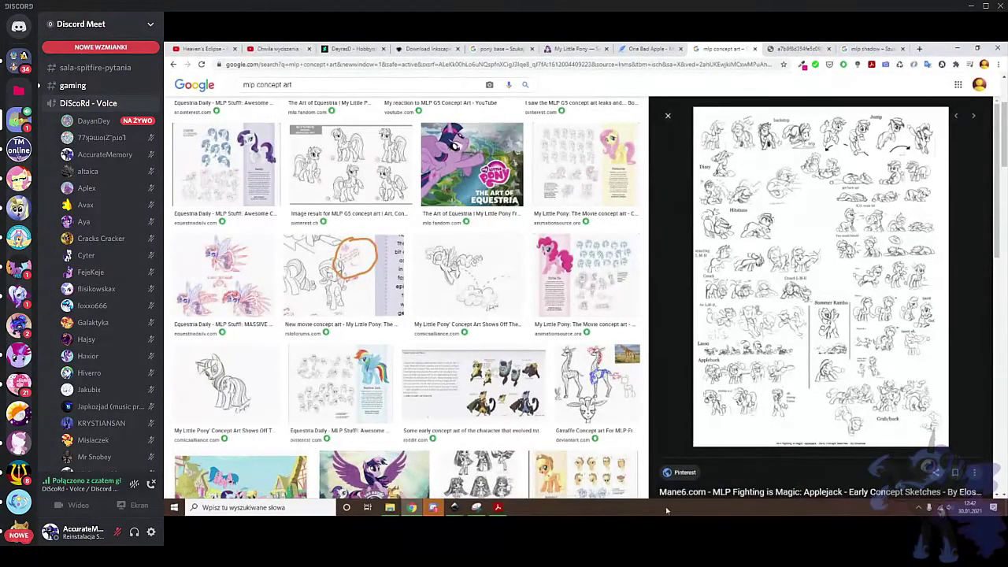
pyautogui.moveTo(458, 510)
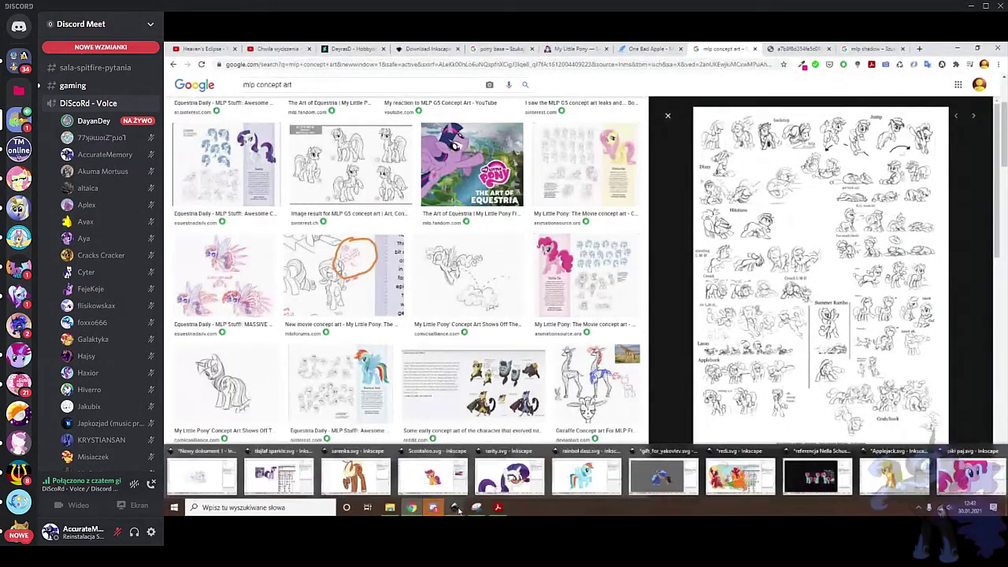
pyautogui.click(201, 475)
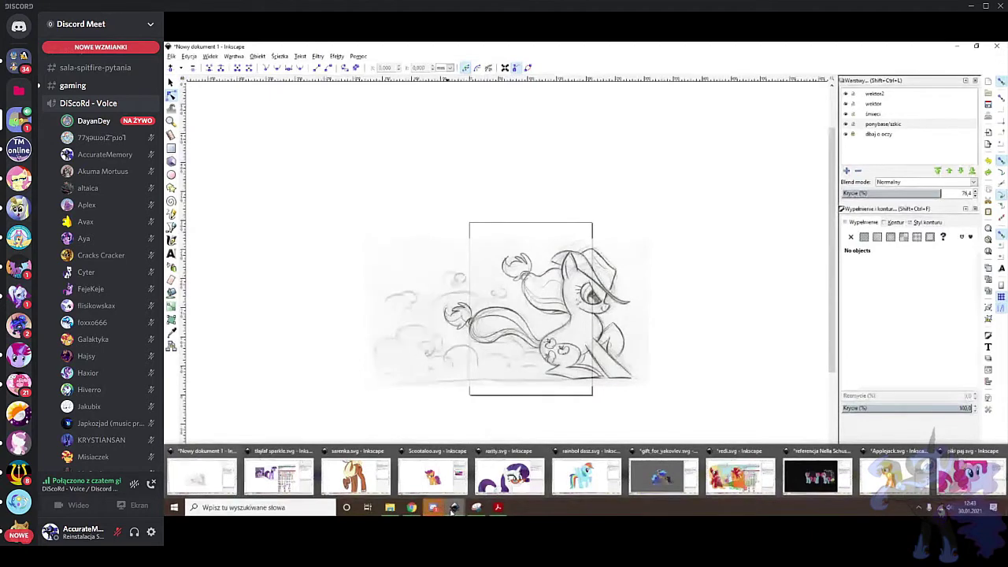
pyautogui.click(739, 474)
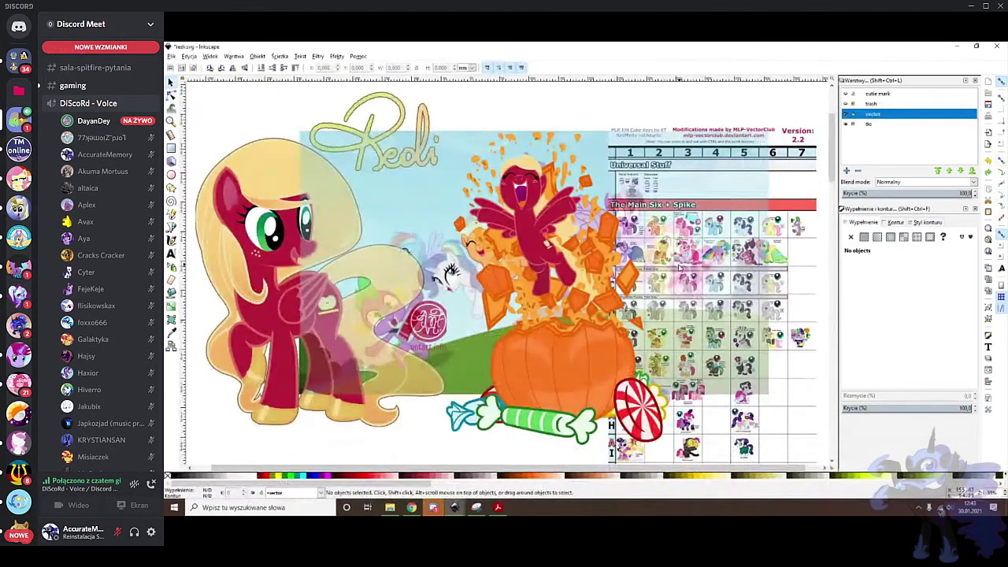
# Toggle the tło layer's visibility and move its faded group screenshot onto the empty canvas above the Redi artwork
pyautogui.scroll(2, 427, 182)
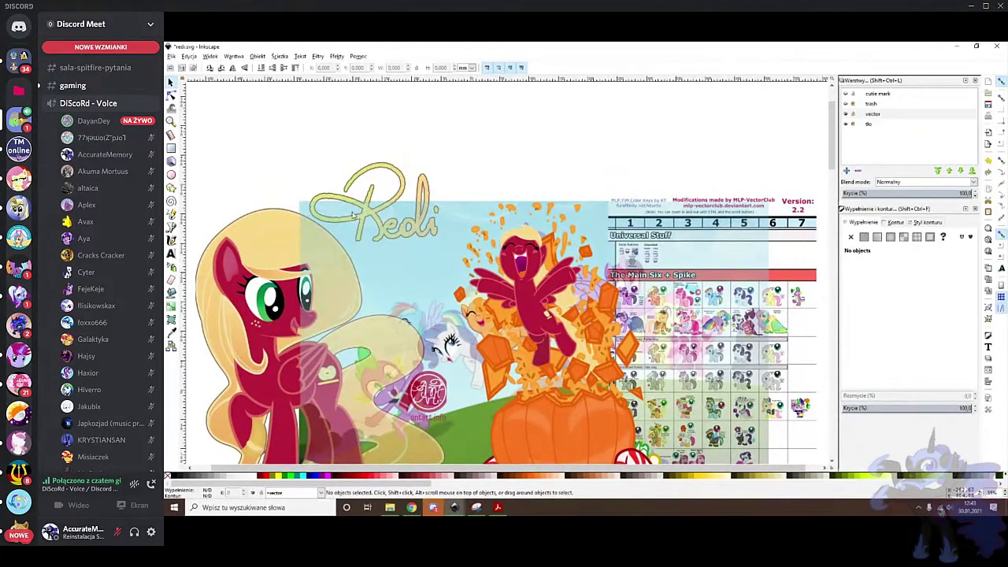
pyautogui.click(846, 124)
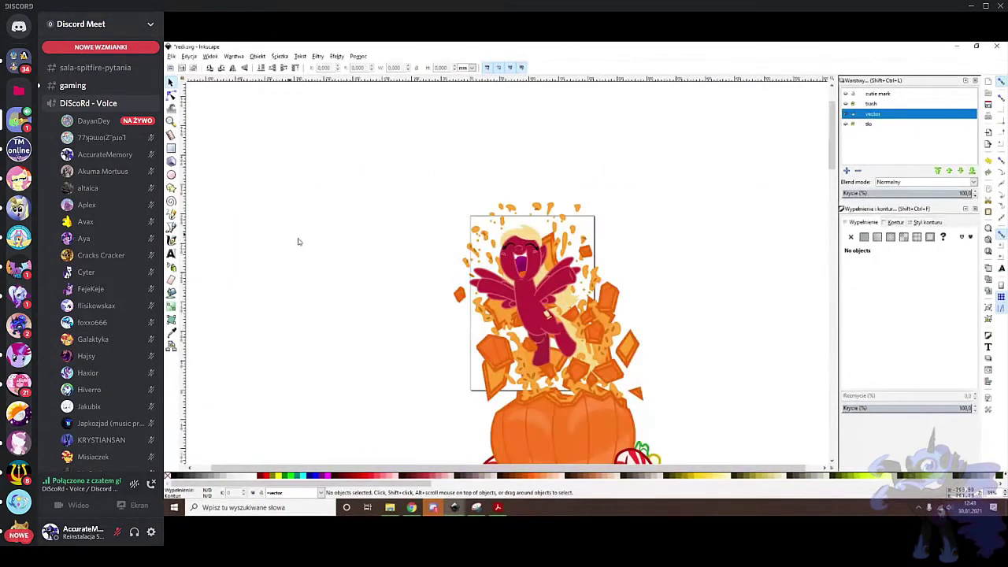
pyautogui.click(846, 124)
pyautogui.moveTo(305, 203); pyautogui.dragTo(297, 270)
pyautogui.moveTo(514, 200); pyautogui.dragTo(532, 190)
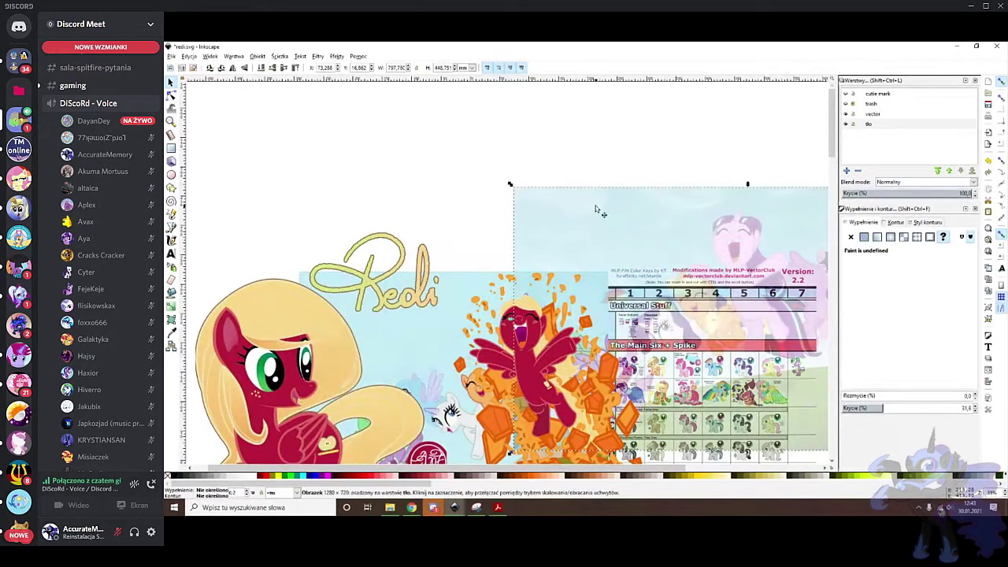
pyautogui.scroll(5, 612, 292)
pyautogui.moveTo(622, 376); pyautogui.dragTo(401, 157)
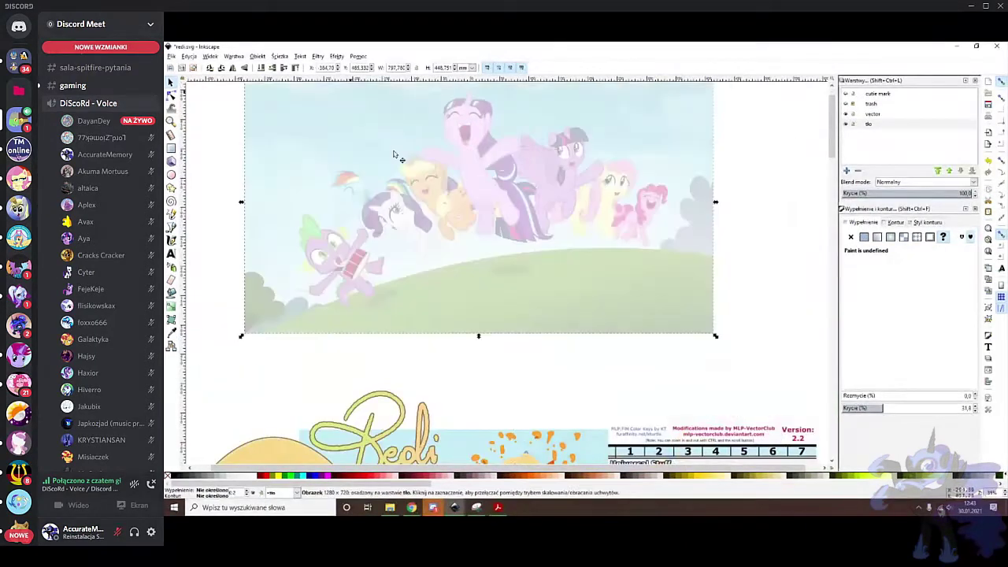
pyautogui.scroll(3, 546, 299)
pyautogui.scroll(-1, 561, 259)
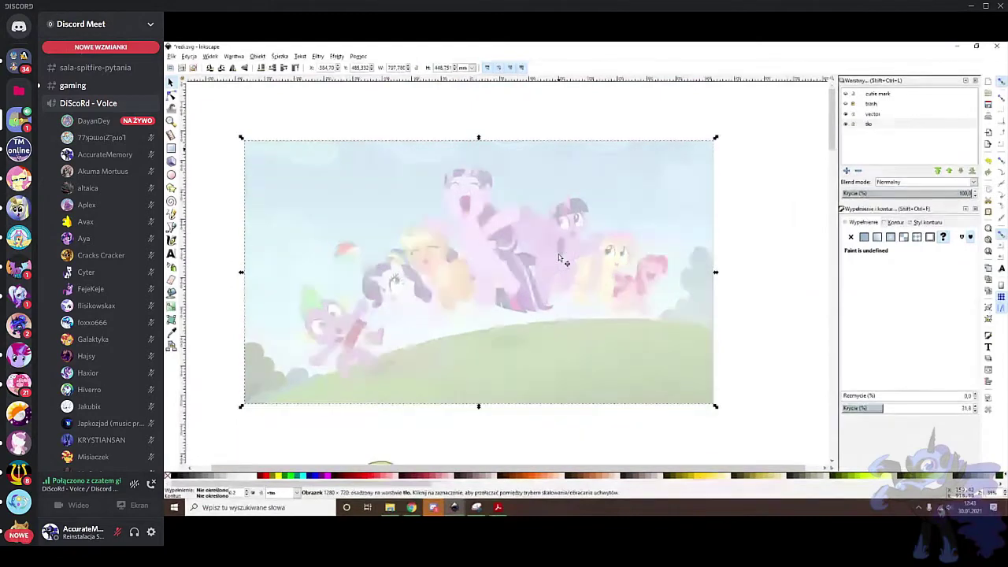
pyautogui.moveTo(473, 217); pyautogui.dragTo(511, 234)
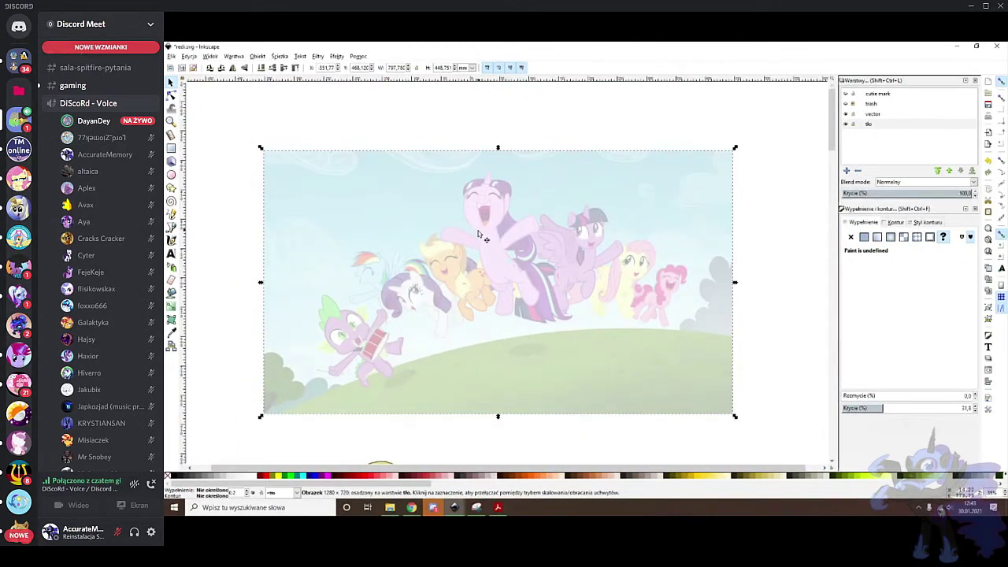
# Draw a straight Pen path about 70 mm long from the central jumping pony's neck up to her hairline
pyautogui.scroll(3, 465, 226)
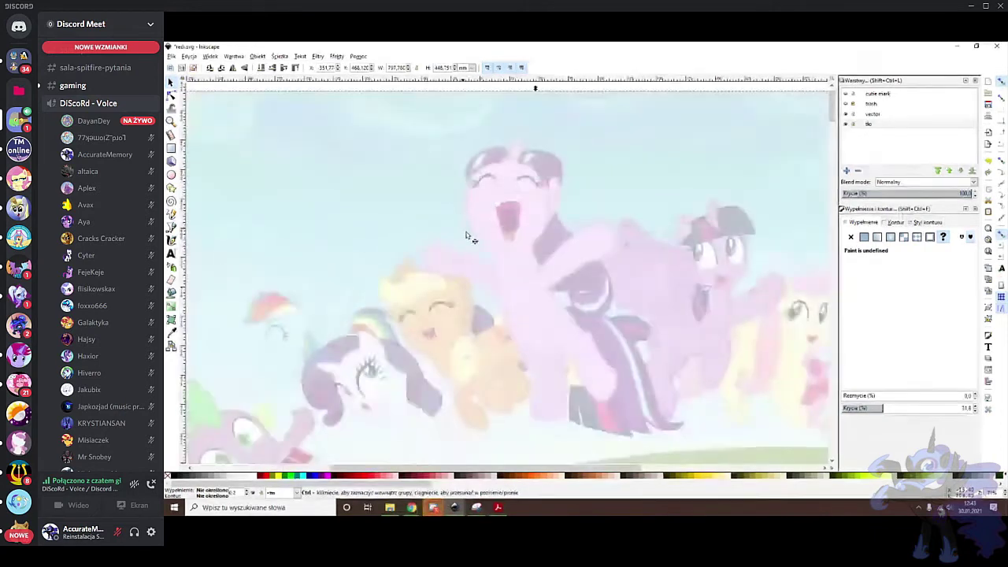
pyautogui.click(170, 226)
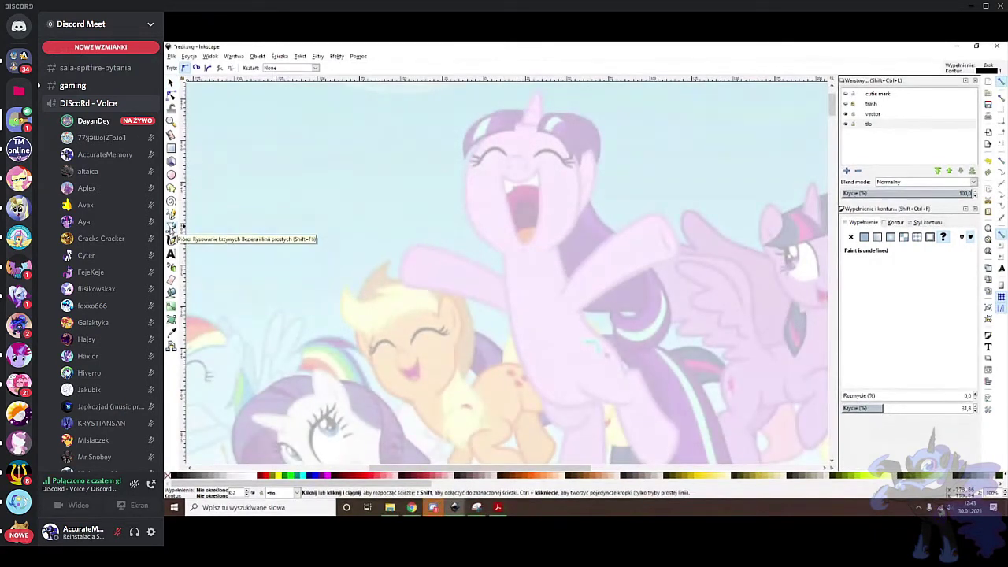
pyautogui.scroll(3, 517, 277)
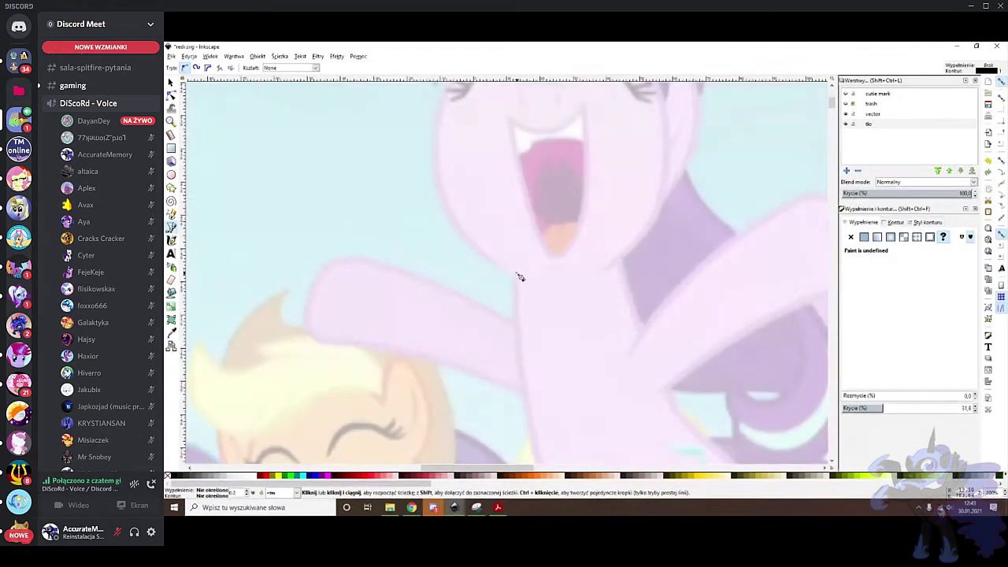
pyautogui.click(516, 307)
pyautogui.scroll(2, 527, 221)
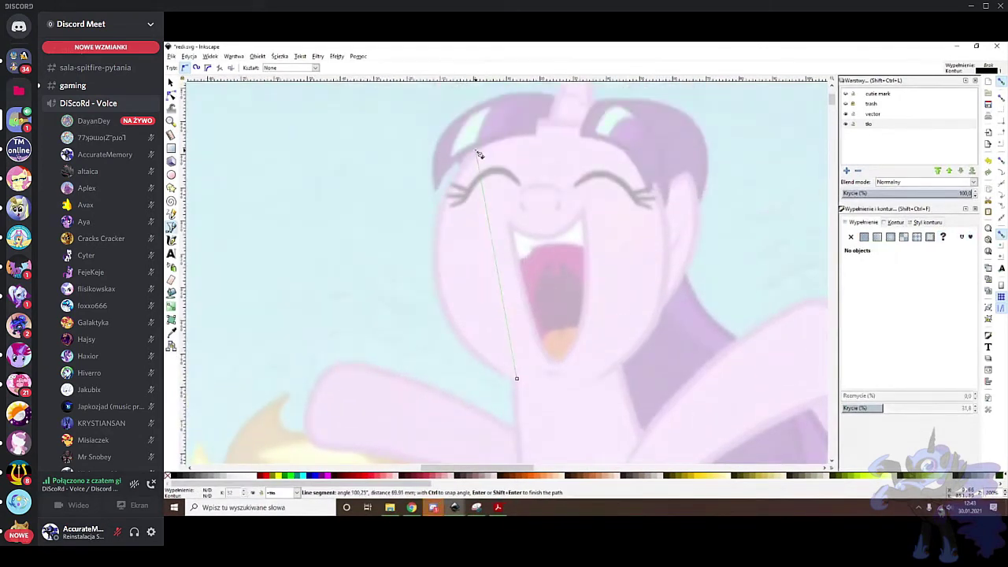
pyautogui.doubleClick(477, 150)
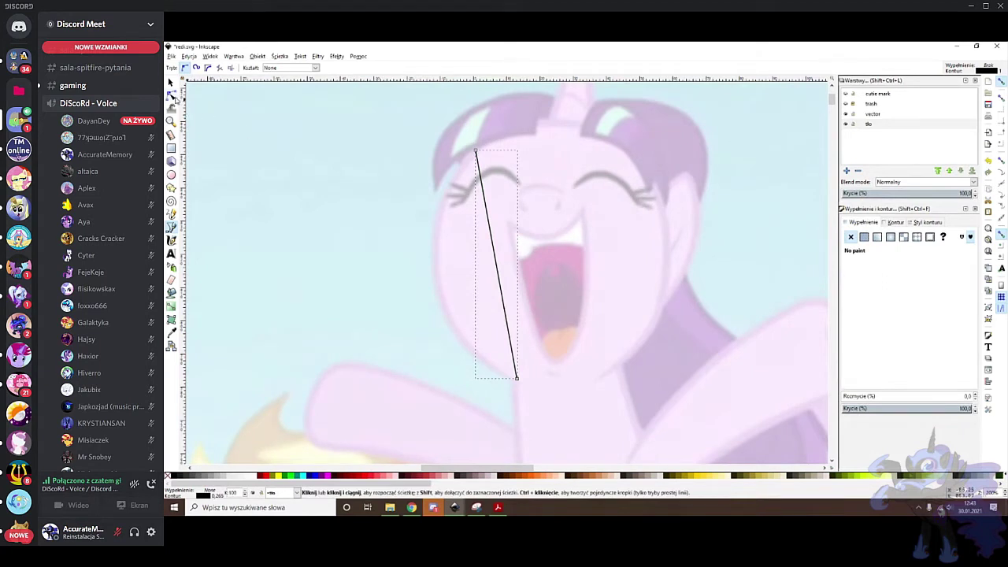
# Bend the straight path with the Node tool so it follows the curve of the pony's cheek
pyautogui.click(173, 95)
pyautogui.moveTo(505, 291); pyautogui.dragTo(441, 291)
pyautogui.moveTo(455, 202); pyautogui.dragTo(445, 190)
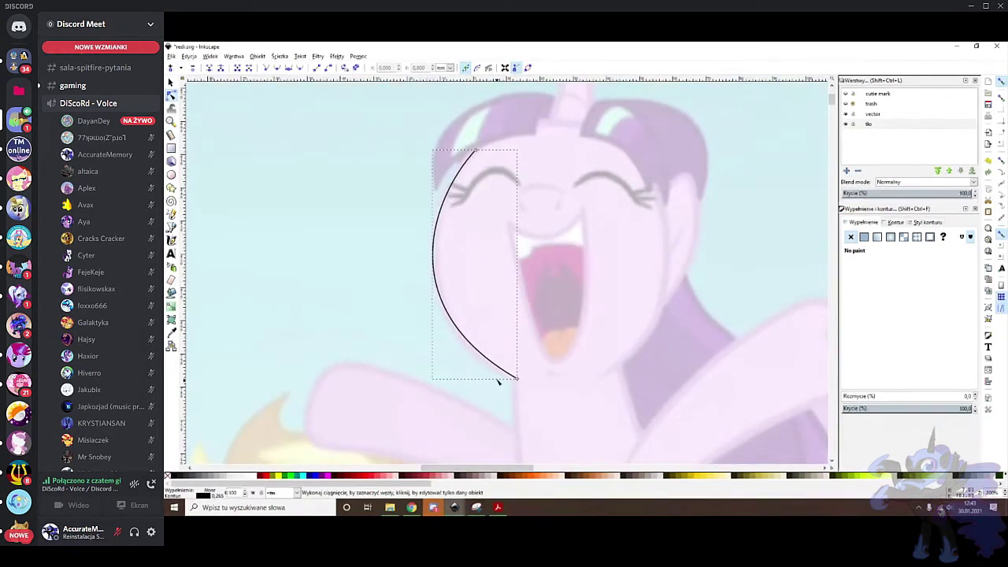
pyautogui.moveTo(495, 367); pyautogui.dragTo(499, 364)
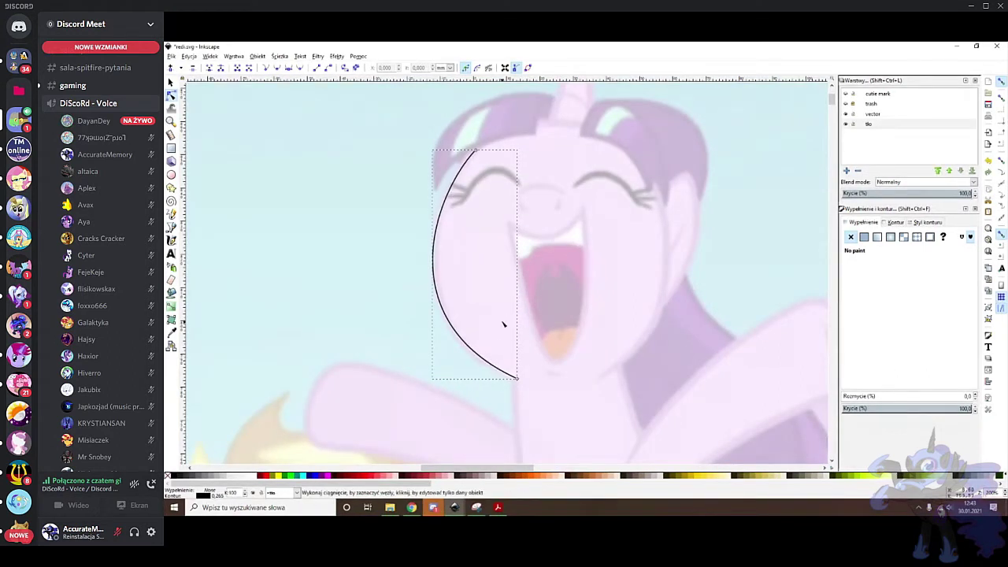
# Try an 8 mm stroke width on the cheek path, set it to 2 mm, and adjust the path's upper end node
pyautogui.rightClick(219, 494)
pyautogui.click(230, 406)
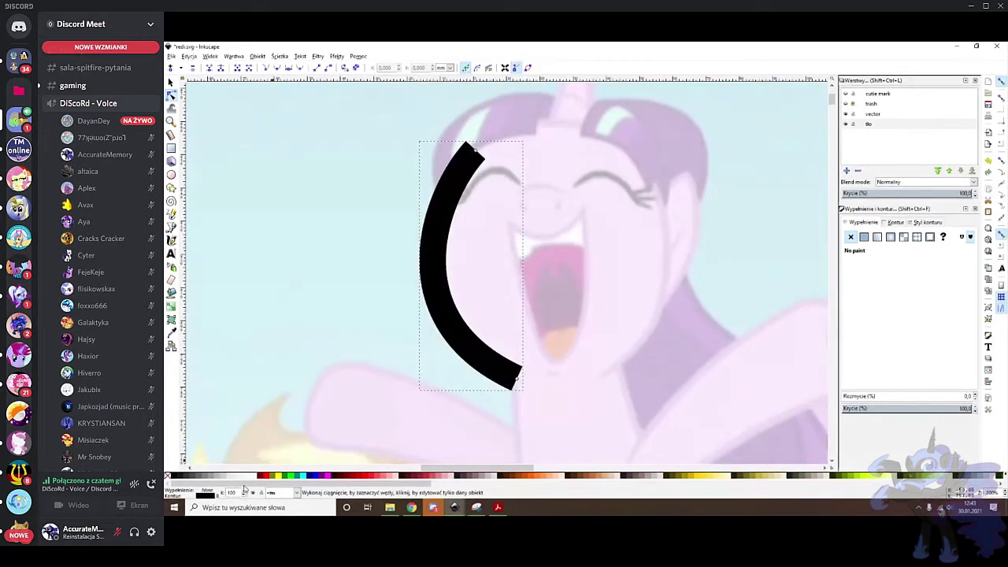
pyautogui.rightClick(221, 494)
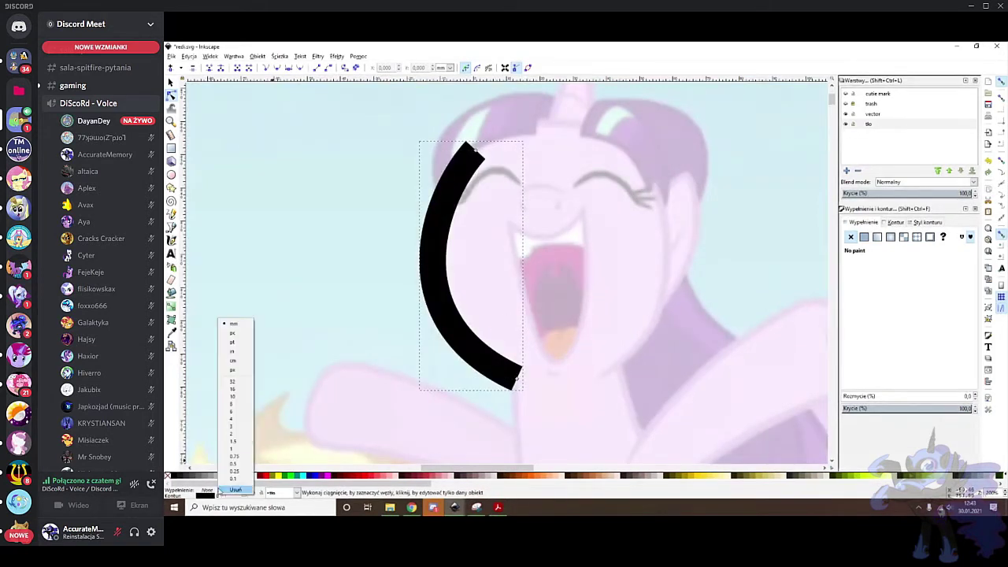
pyautogui.click(235, 431)
pyautogui.moveTo(475, 149); pyautogui.dragTo(480, 145)
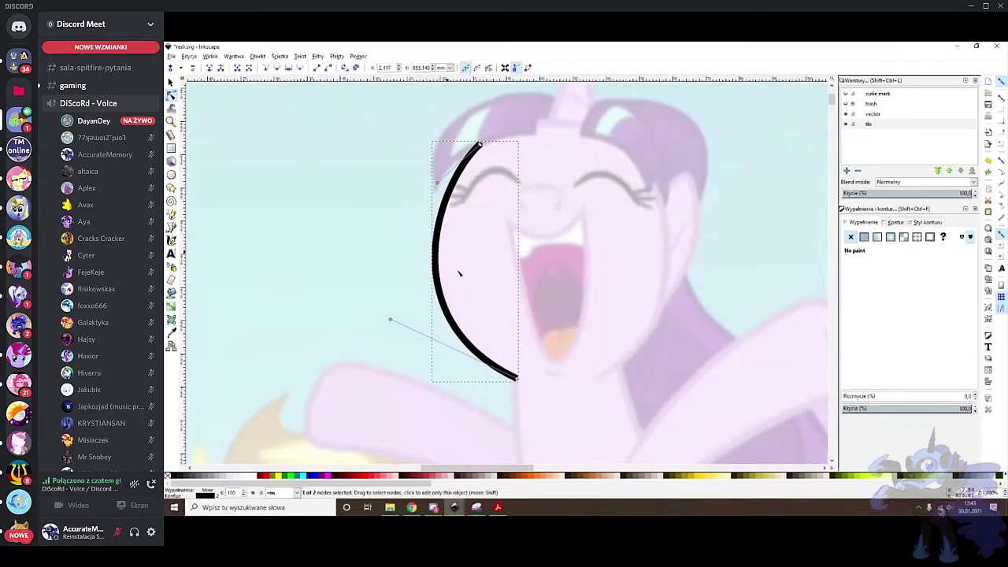
# Apply the pony's sampled outline colour to the cheek path's stroke with the Dropper, trying and undoing sampled fill colours
pyautogui.press('d')
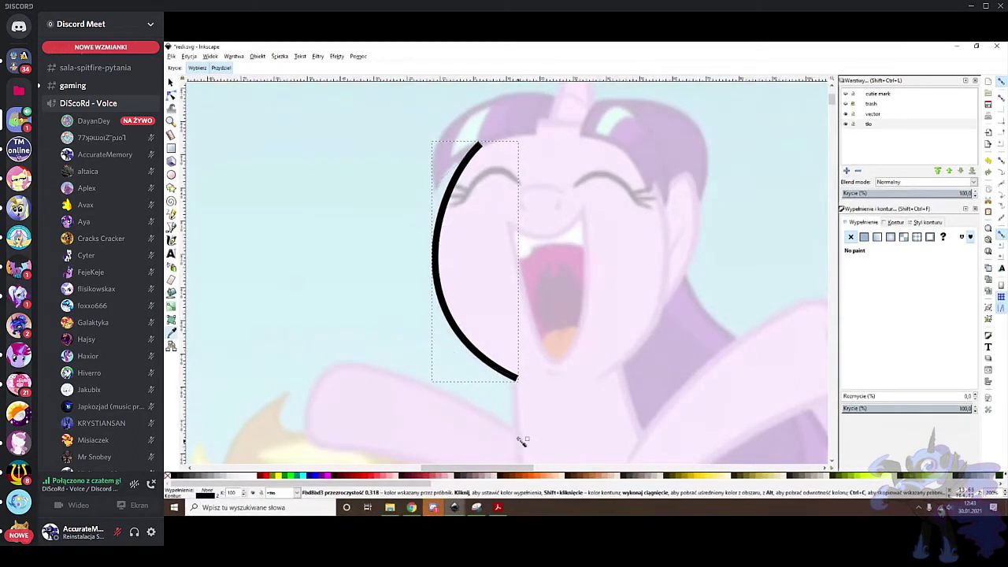
pyautogui.click(518, 423)
pyautogui.hotkey('ctrl', 'z')
pyautogui.keyDown('shift'); pyautogui.click(518, 423); pyautogui.keyUp('shift')
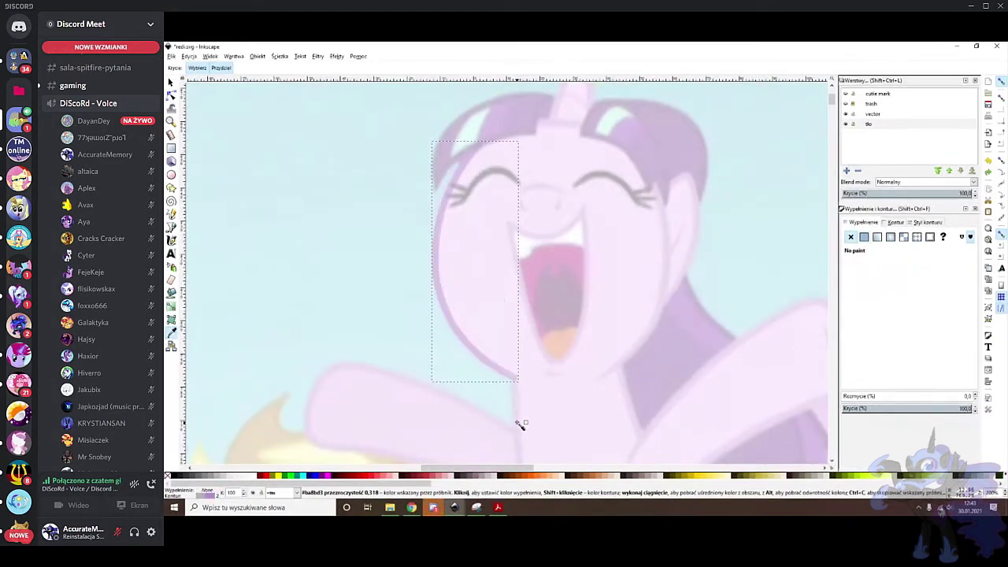
pyautogui.click(488, 292)
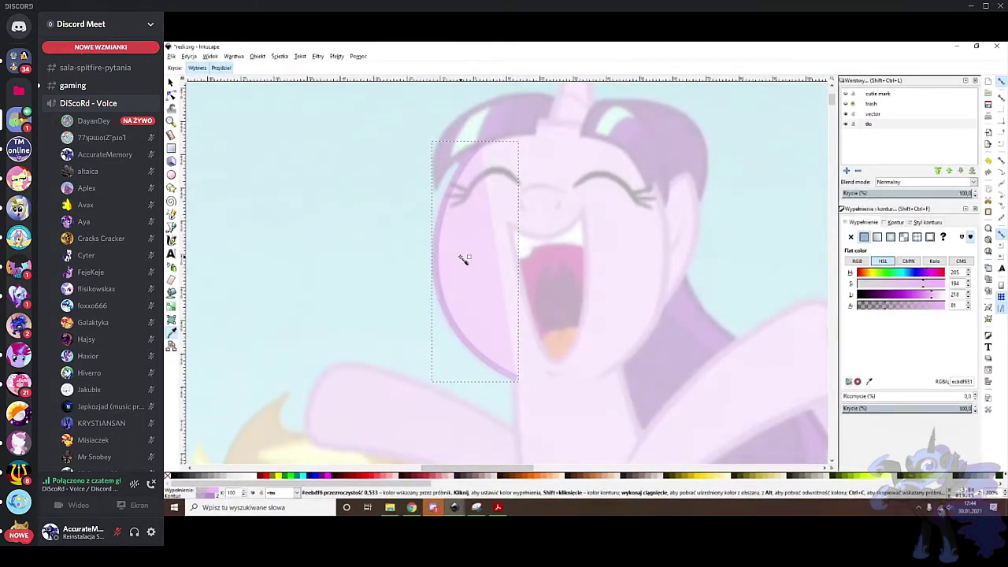
pyautogui.hotkey('ctrl', 'z')
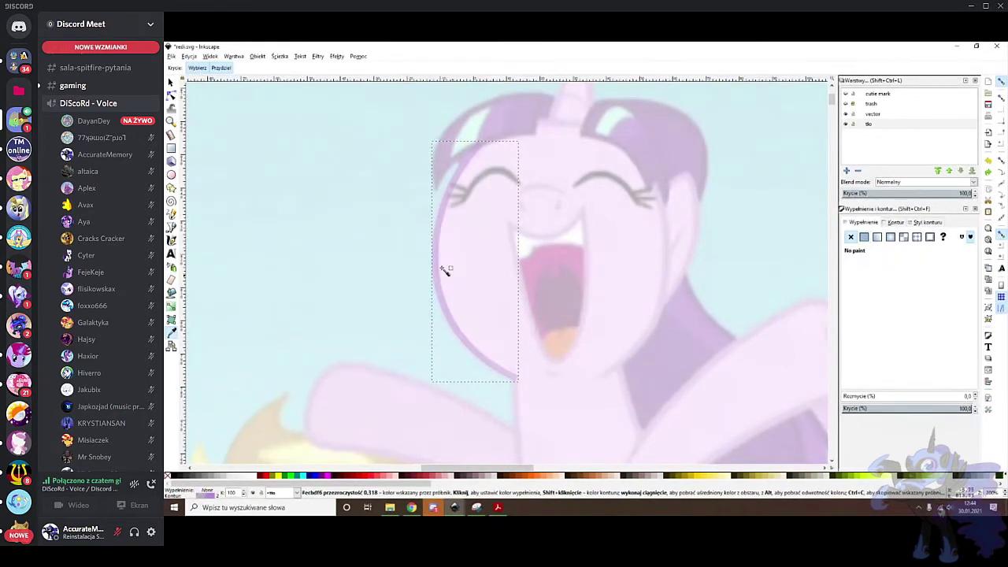
# Undo the cheek path's colouring, stroke width and drawing, along with the last shift of the group screenshot
pyautogui.click(169, 82)
pyautogui.scroll(-6, 499, 274)
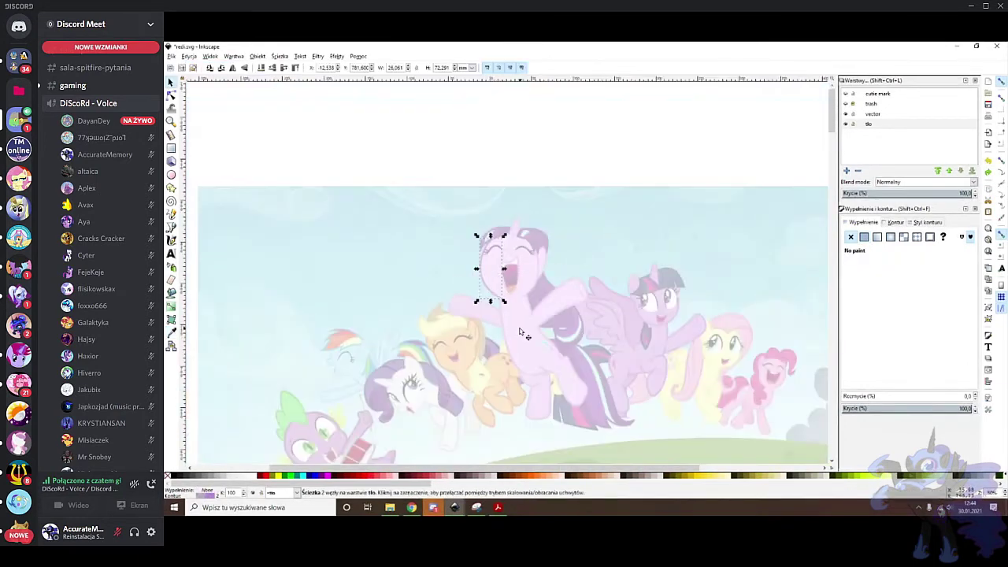
pyautogui.hotkey('ctrl', 'z')
pyautogui.scroll(-2, 524, 313)
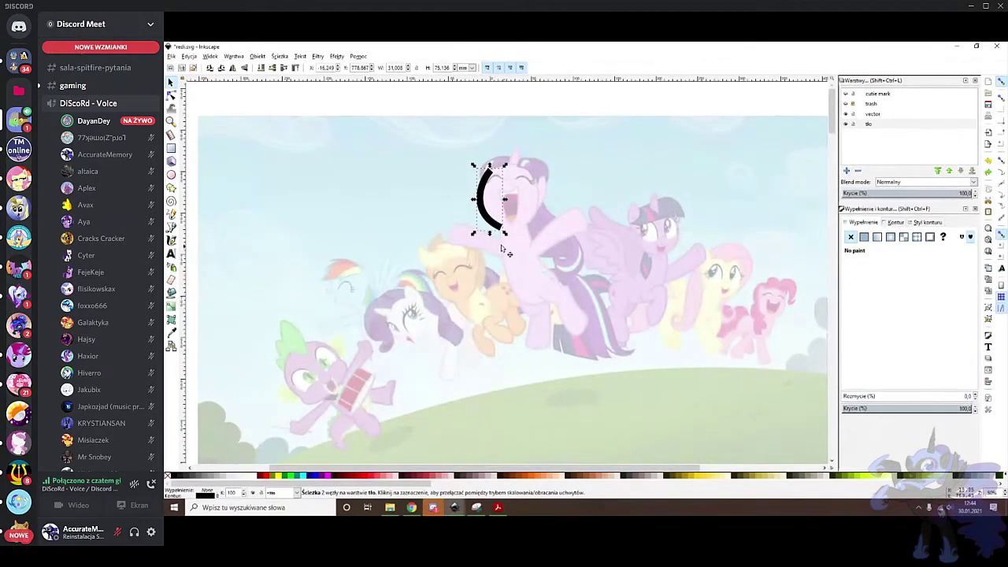
pyautogui.click(495, 253)
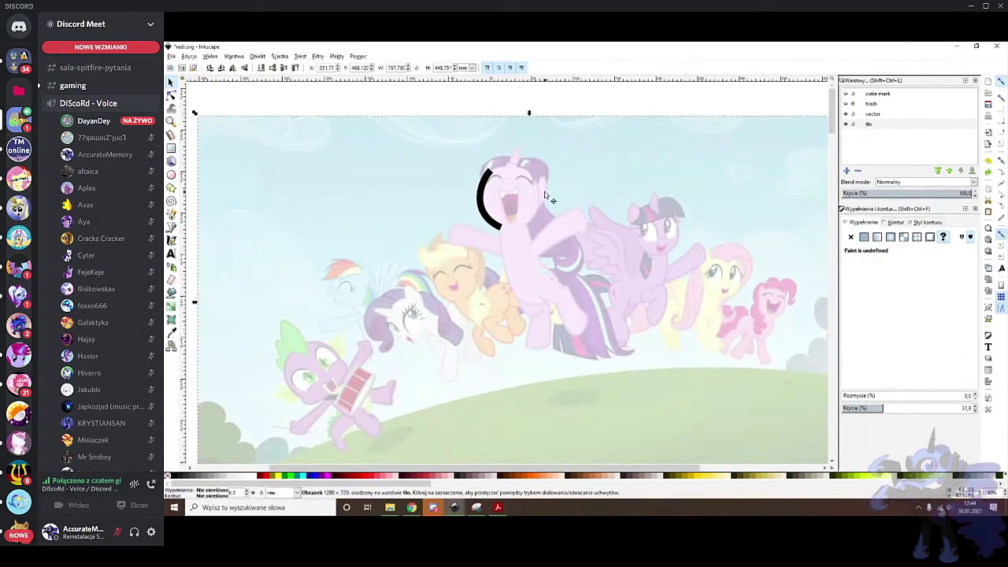
pyautogui.hotkey('ctrl', 'z')
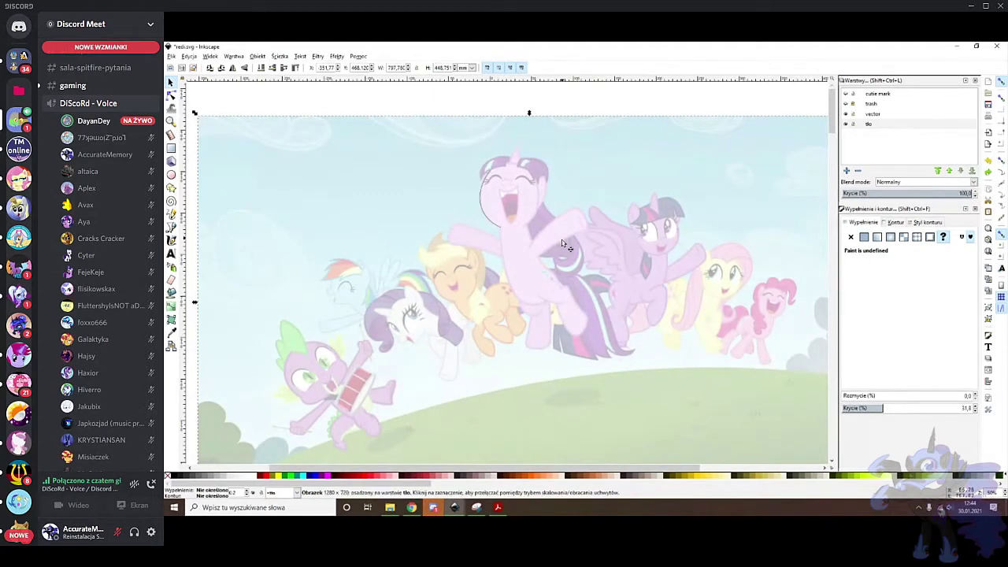
pyautogui.hotkey('ctrl', 'z')
pyautogui.hotkey('ctrl', 'z')
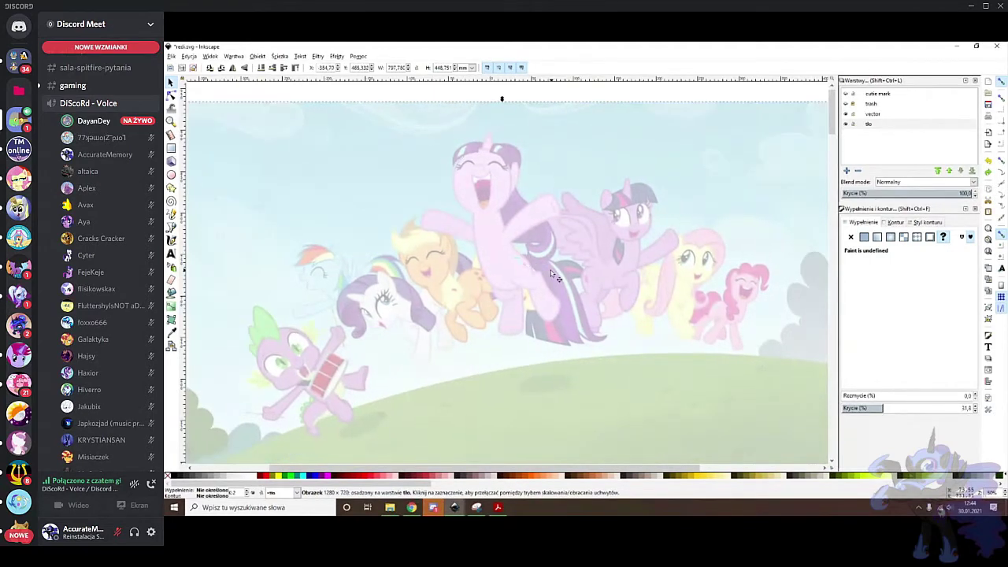
# Return the faded group screenshot to its place behind the Redi artwork and the colour chart
pyautogui.scroll(-2, 551, 274)
pyautogui.scroll(-3, 551, 273)
pyautogui.scroll(-1, 551, 273)
pyautogui.moveTo(551, 273); pyautogui.dragTo(579, 453)
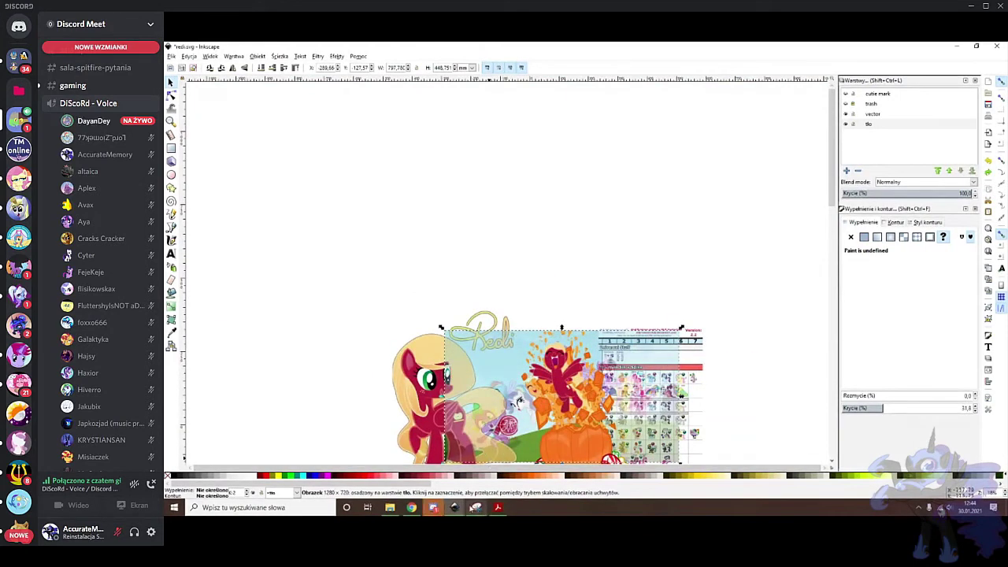
# Switch to the Twilight Sparkle drawing and move its reference screenshot slightly farther from the finished vector
pyautogui.moveTo(433, 507)
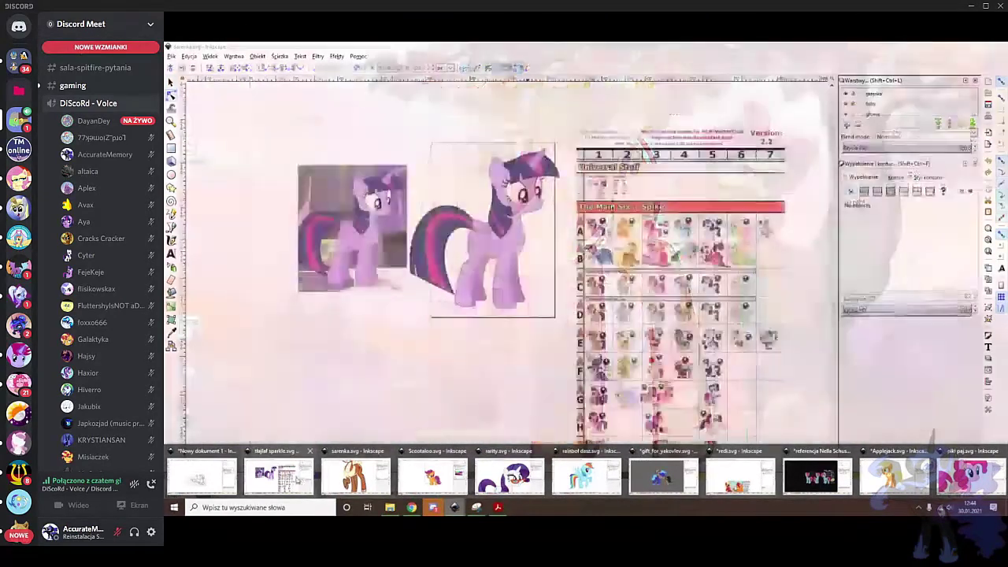
pyautogui.click(277, 475)
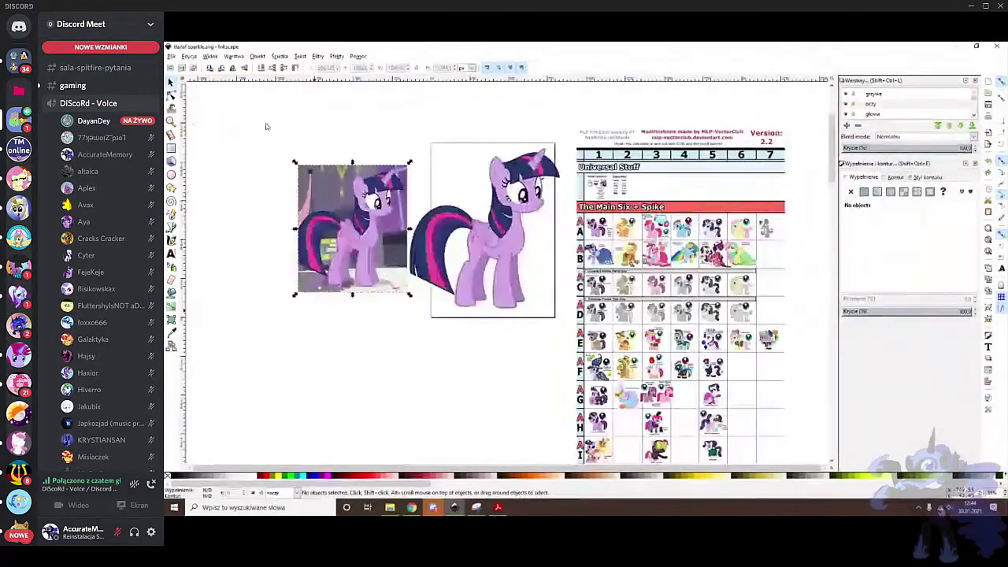
pyautogui.click(358, 179)
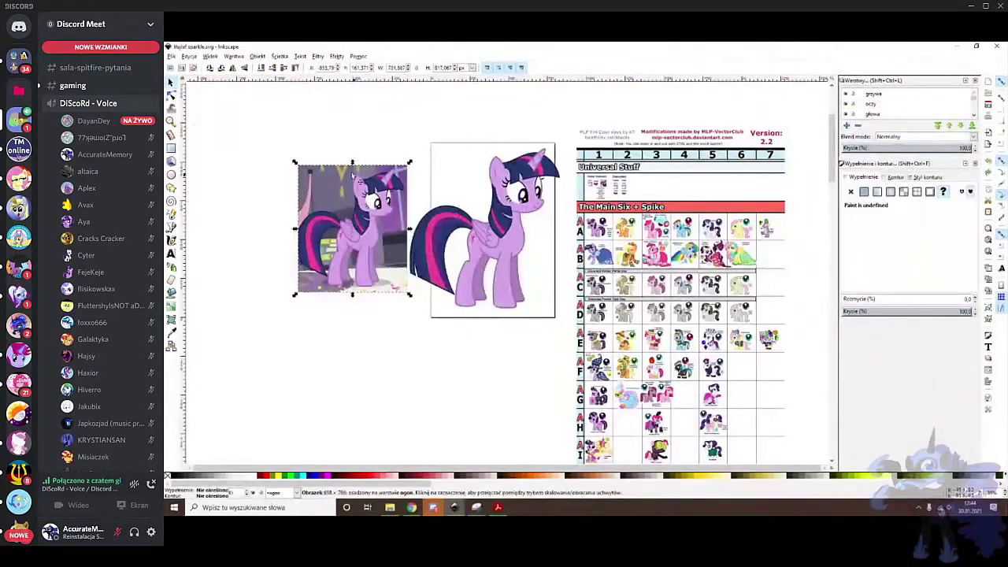
pyautogui.moveTo(330, 201); pyautogui.dragTo(311, 205)
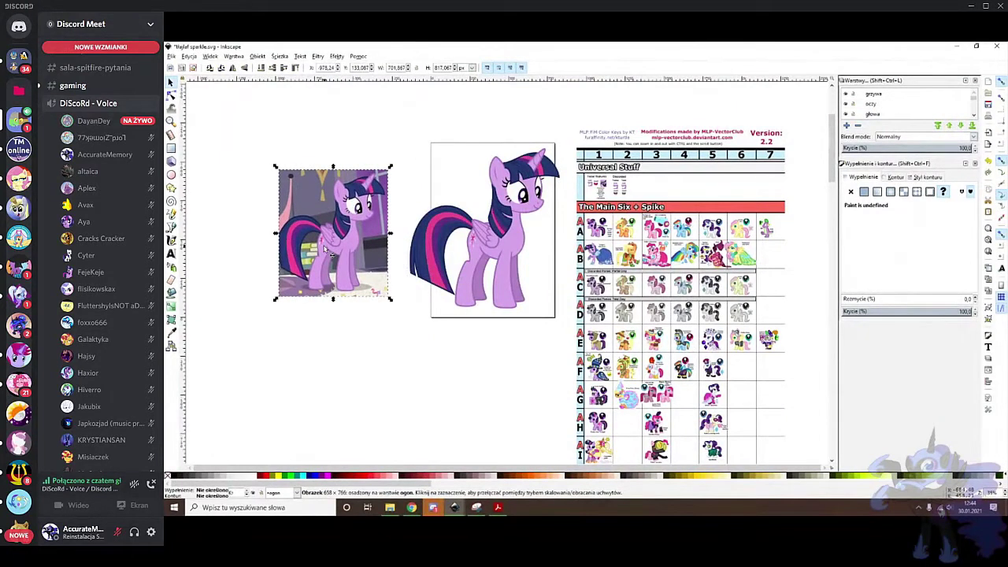
pyautogui.scroll(3, 282, 196)
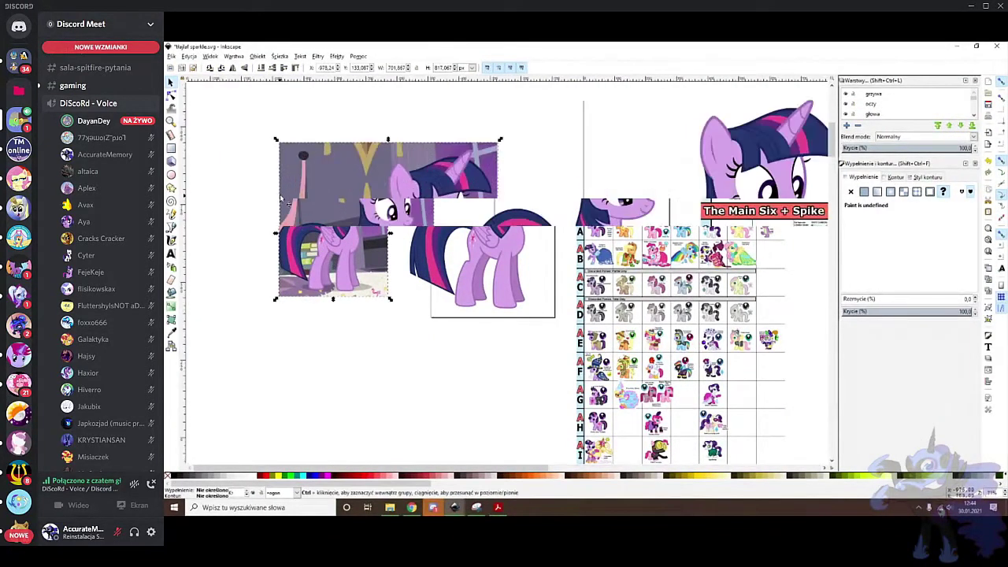
# Draw a straight Bezier segment on the reference screenshot from the pony's rump up to the base of its mane
pyautogui.press('b')
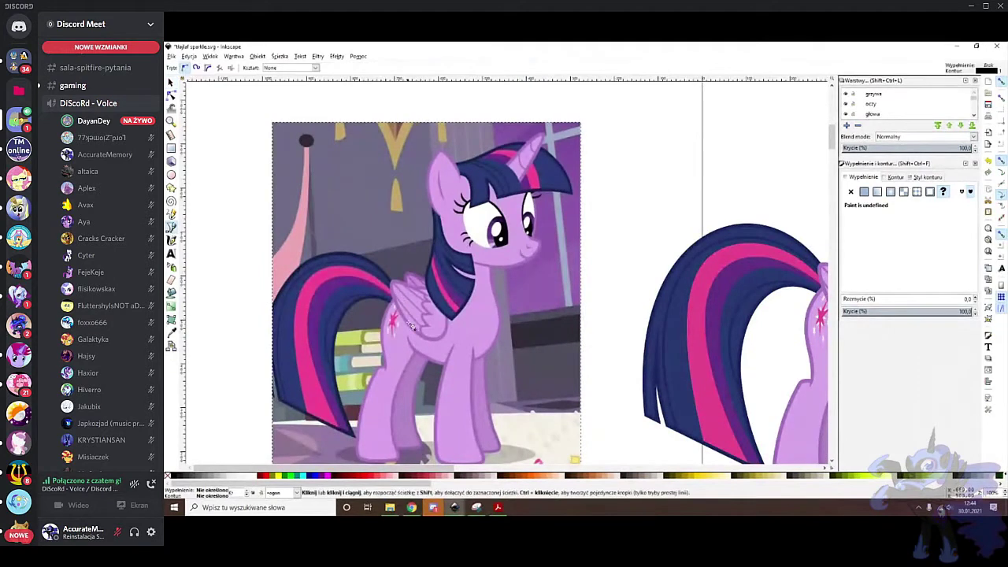
pyautogui.scroll(1, 409, 336)
pyautogui.click(376, 388)
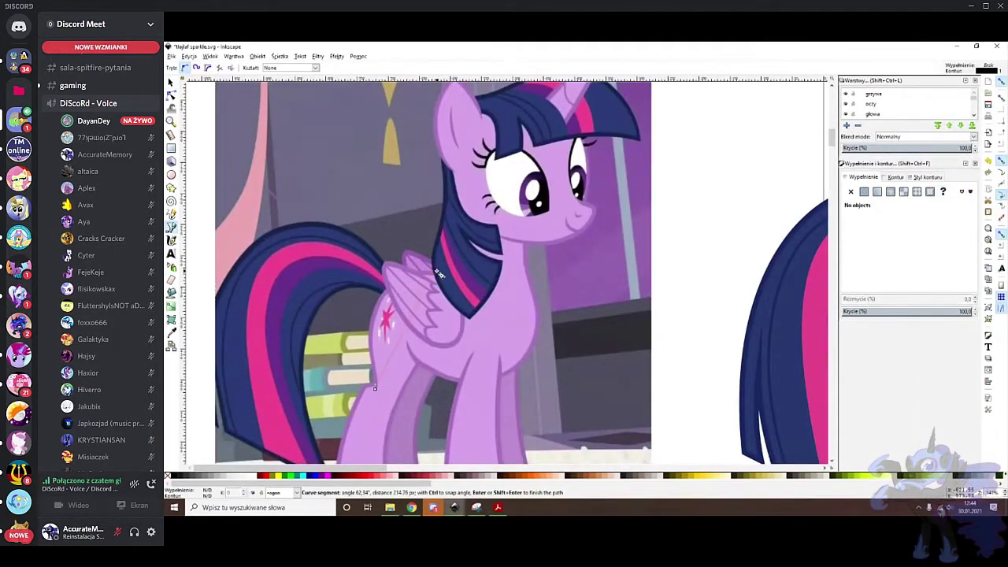
pyautogui.click(438, 274)
pyautogui.click(170, 95)
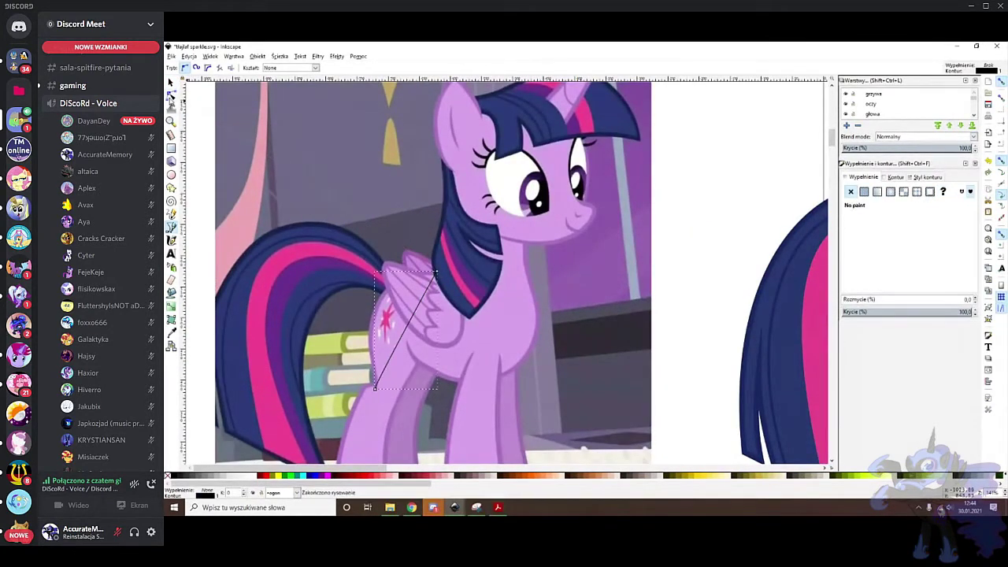
# Bend the segment along the reference pony's back and rump, adding a middle node to follow the contour
pyautogui.moveTo(406, 327); pyautogui.dragTo(361, 323)
pyautogui.moveTo(400, 278); pyautogui.dragTo(403, 302)
pyautogui.moveTo(437, 272); pyautogui.dragTo(435, 274)
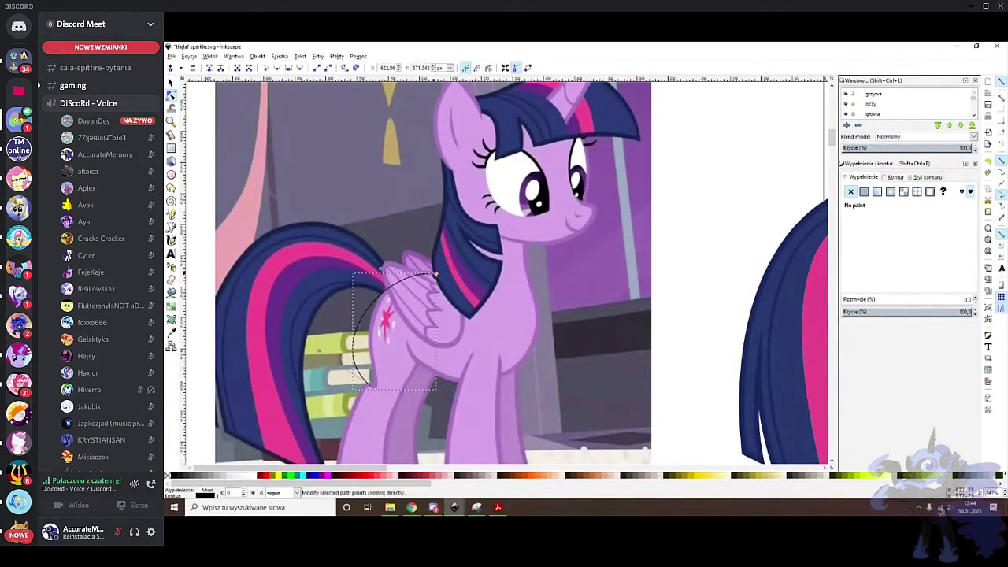
pyautogui.moveTo(376, 296); pyautogui.dragTo(379, 298)
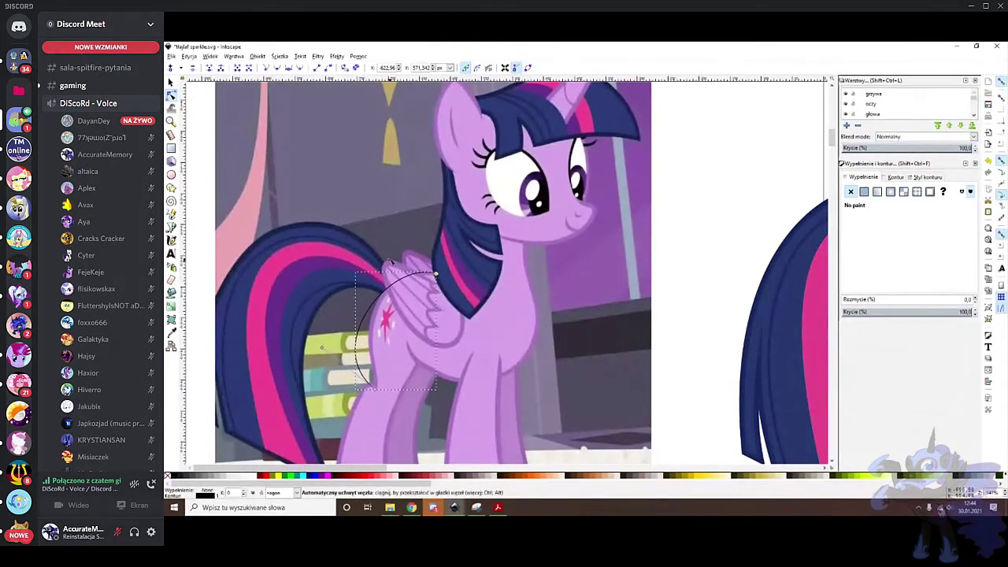
pyautogui.moveTo(322, 349); pyautogui.dragTo(375, 307)
pyautogui.doubleClick(386, 311)
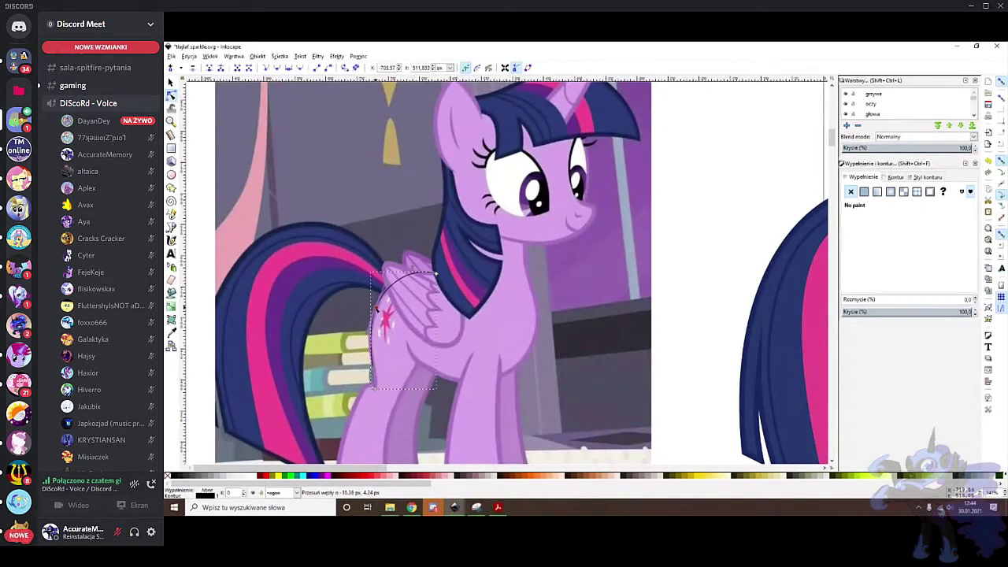
# Thicken the back path's stroke in two stages and nudge its middle node onto the reference outline
pyautogui.rightClick(216, 496)
pyautogui.click(232, 427)
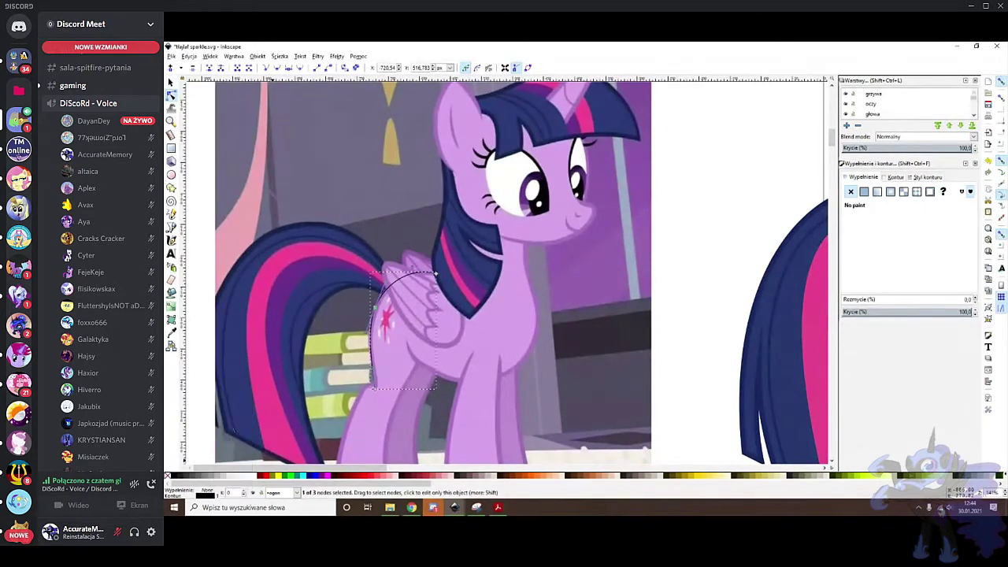
pyautogui.rightClick(226, 496)
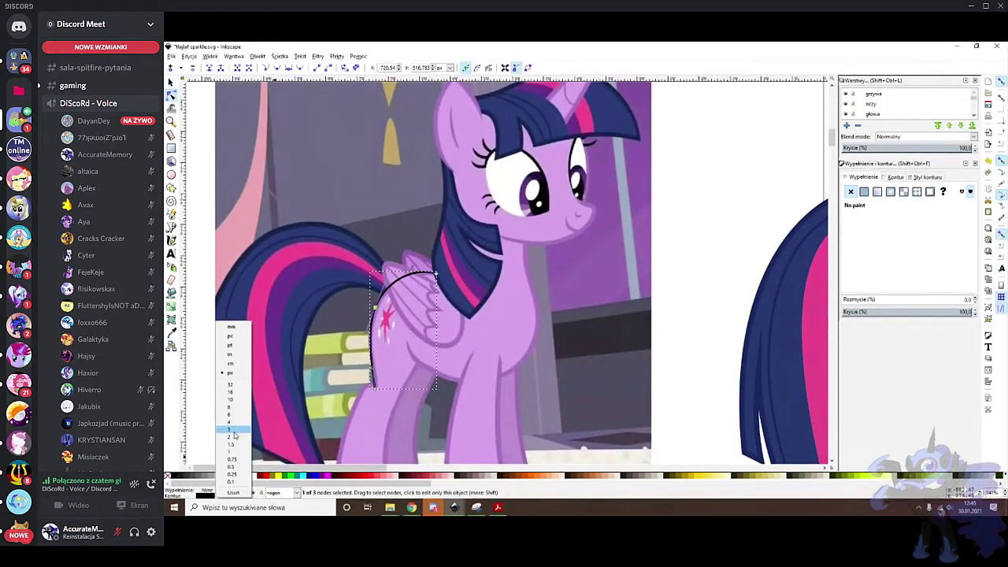
pyautogui.click(232, 422)
pyautogui.scroll(3, 375, 307)
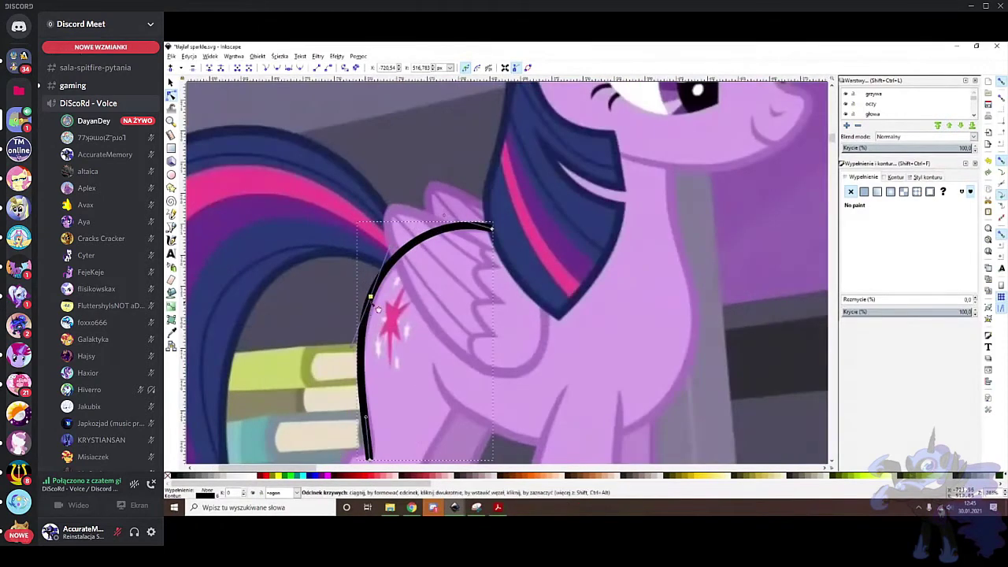
pyautogui.moveTo(370, 298); pyautogui.dragTo(373, 297)
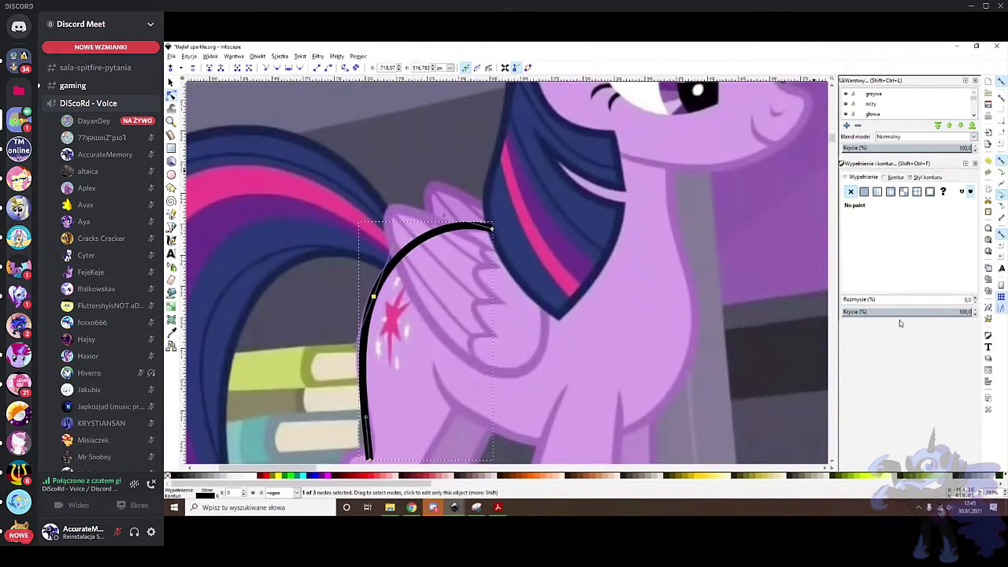
# Enlarge the layer list, try lowering the ogon layer's opacity to about half, and undo the opacity change
pyautogui.moveTo(901, 321); pyautogui.dragTo(913, 509)
pyautogui.scroll(-2, 903, 155)
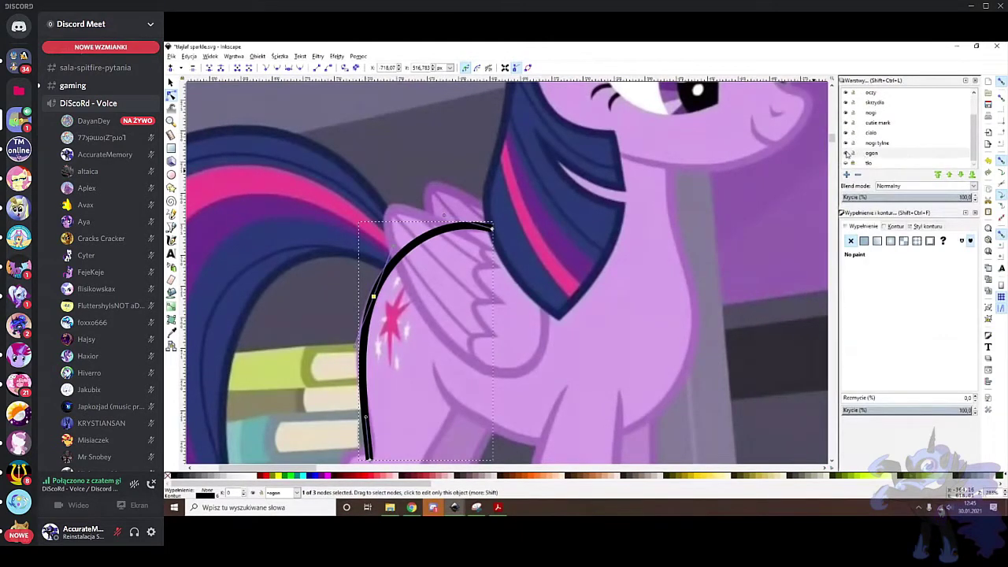
pyautogui.click(911, 198)
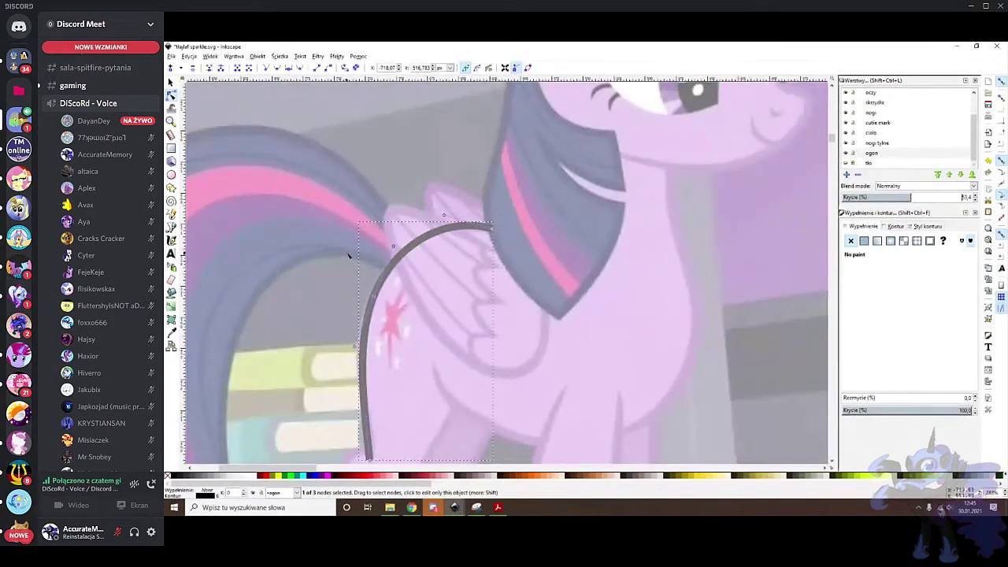
pyautogui.hotkey('ctrl', 'z')
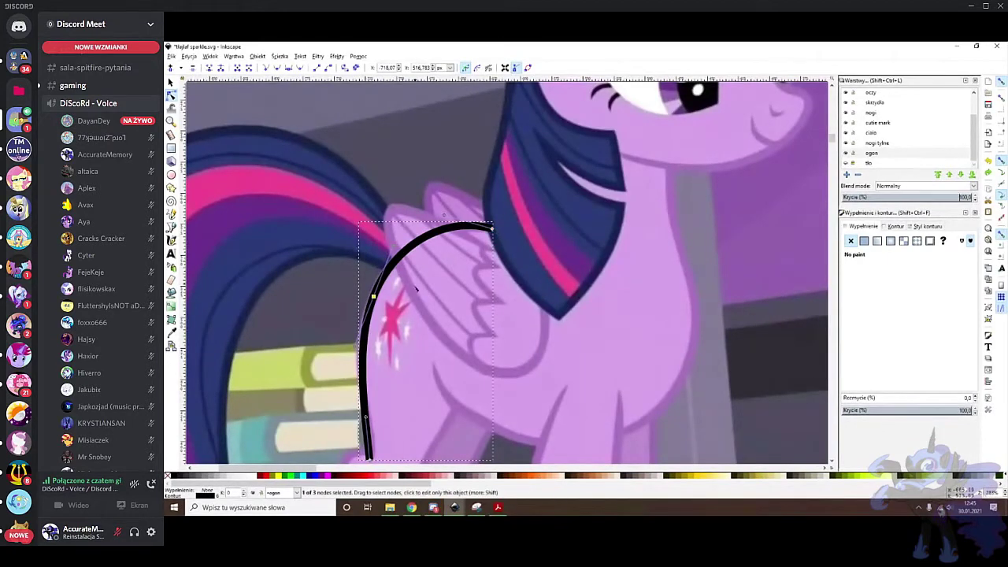
# Examine how the finished vector's rump, belly and far hind leg outlines are built by selecting their paths
pyautogui.moveTo(315, 469); pyautogui.dragTo(492, 470)
pyautogui.click(485, 264)
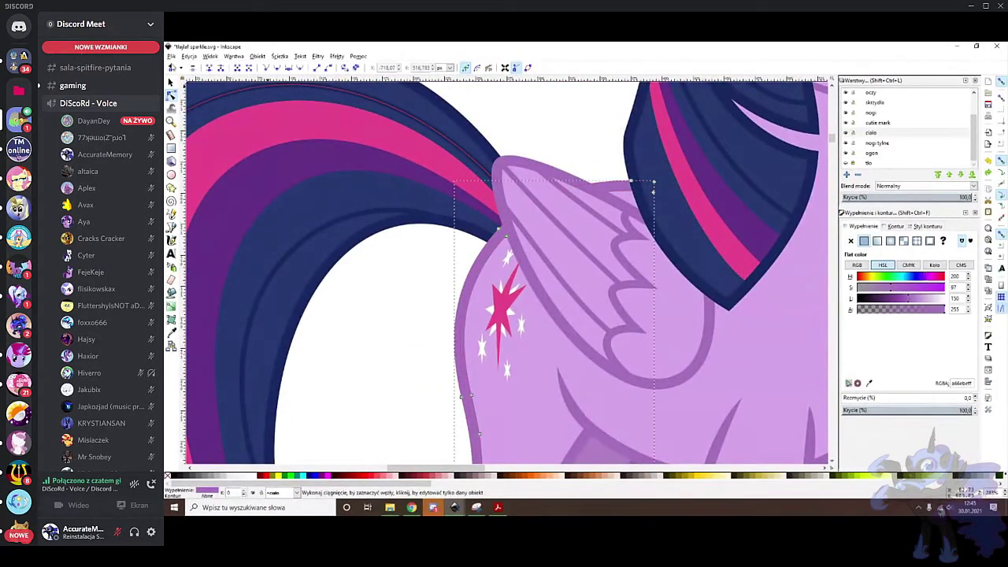
pyautogui.scroll(-4, 544, 268)
pyautogui.click(571, 262)
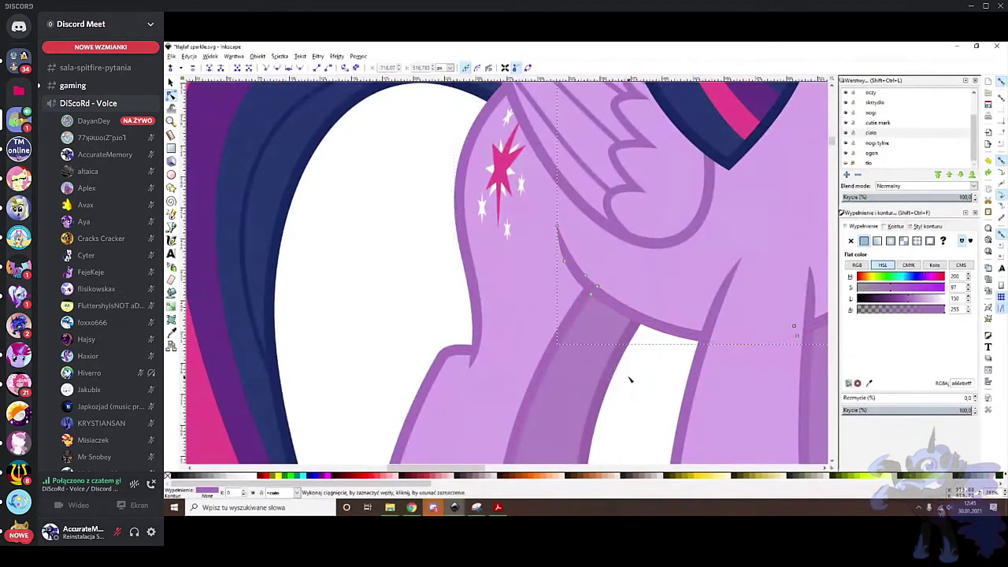
pyautogui.click(619, 354)
pyautogui.scroll(-6, 556, 306)
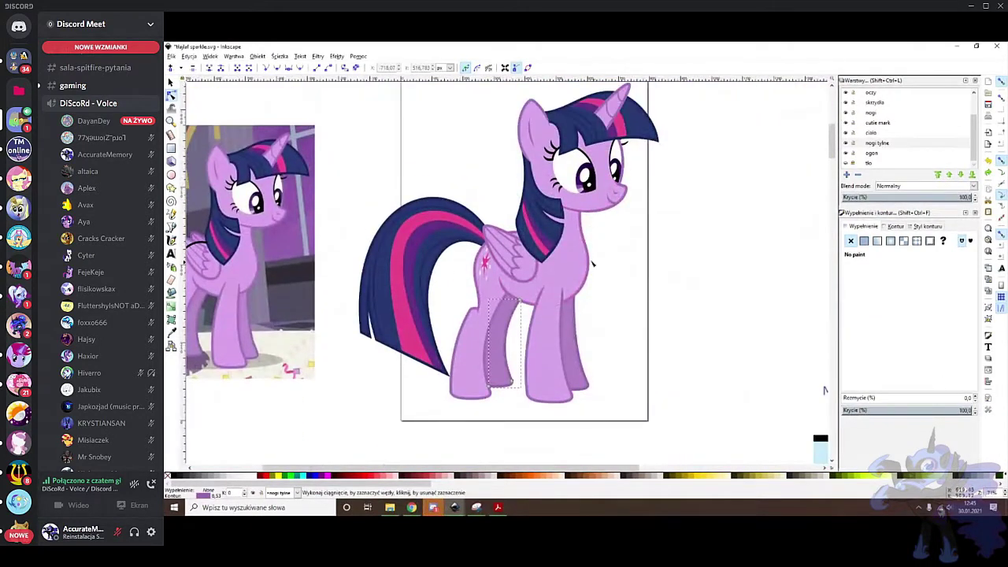
# Examine the finished vector's muzzle and jaw outline path, and compare the whole vector with the reference screenshot
pyautogui.click(597, 265)
pyautogui.scroll(3, 603, 259)
pyautogui.scroll(1, 606, 257)
pyautogui.click(593, 267)
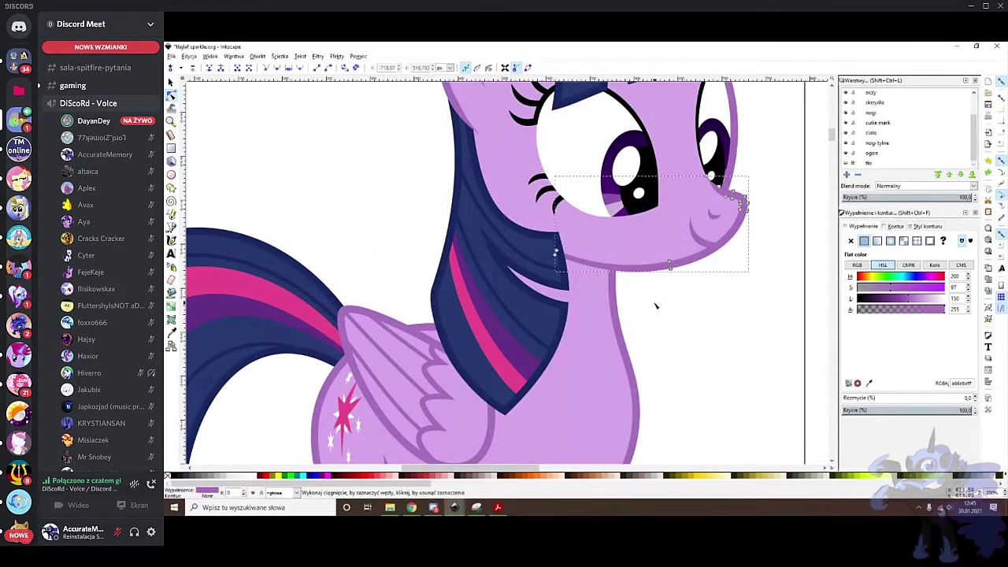
pyautogui.scroll(-1, 638, 315)
pyautogui.scroll(1, 642, 299)
pyautogui.scroll(-5, 634, 309)
pyautogui.scroll(2, 541, 367)
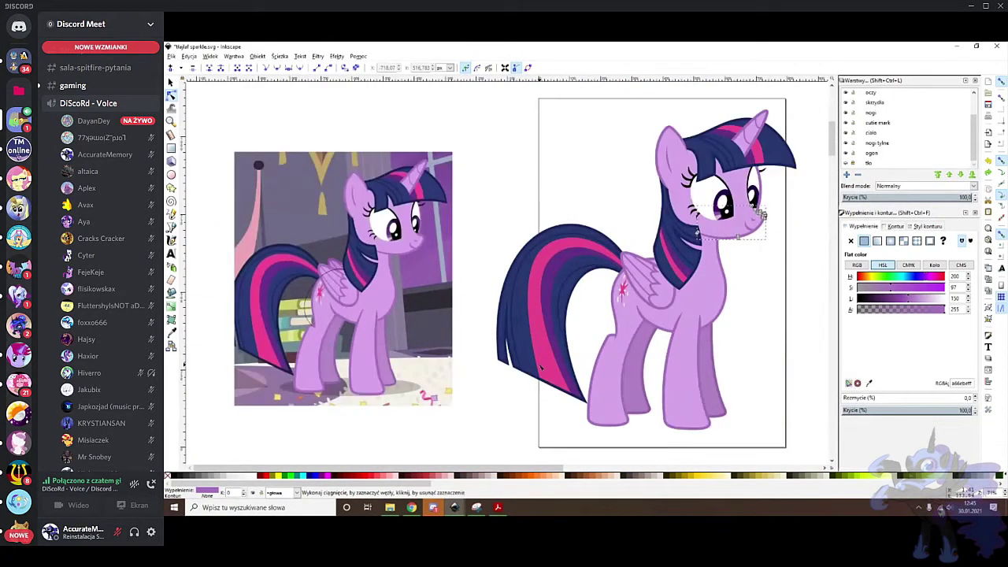
# Undo the traced back path and the earlier shift of the reference screenshot
pyautogui.hotkey('ctrl', 'z')
pyautogui.hotkey('ctrl', 'z')
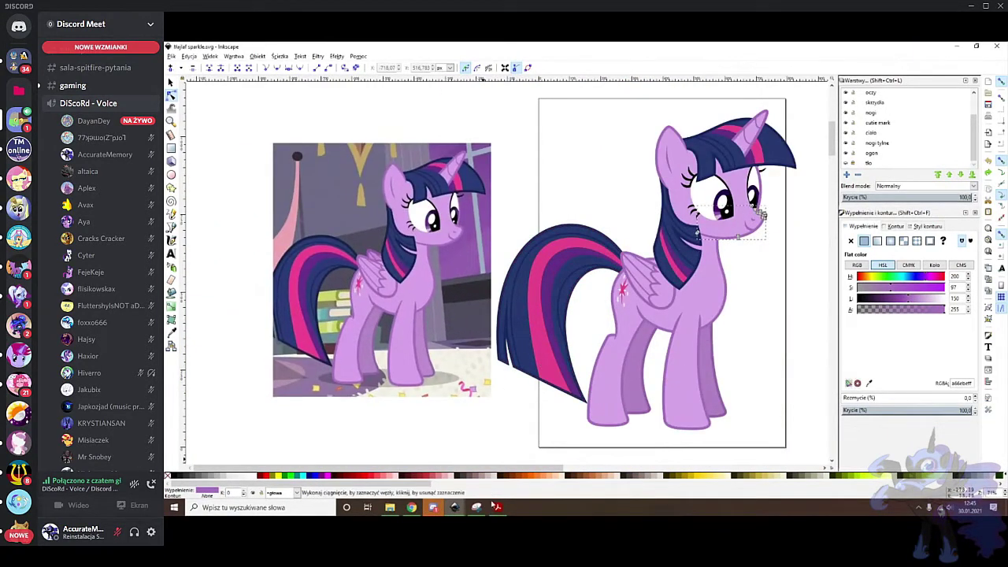
# Check the Teoria slide in the Acrobat Reader presentation and browse the mlp concept art image results in Chrome
pyautogui.click(498, 507)
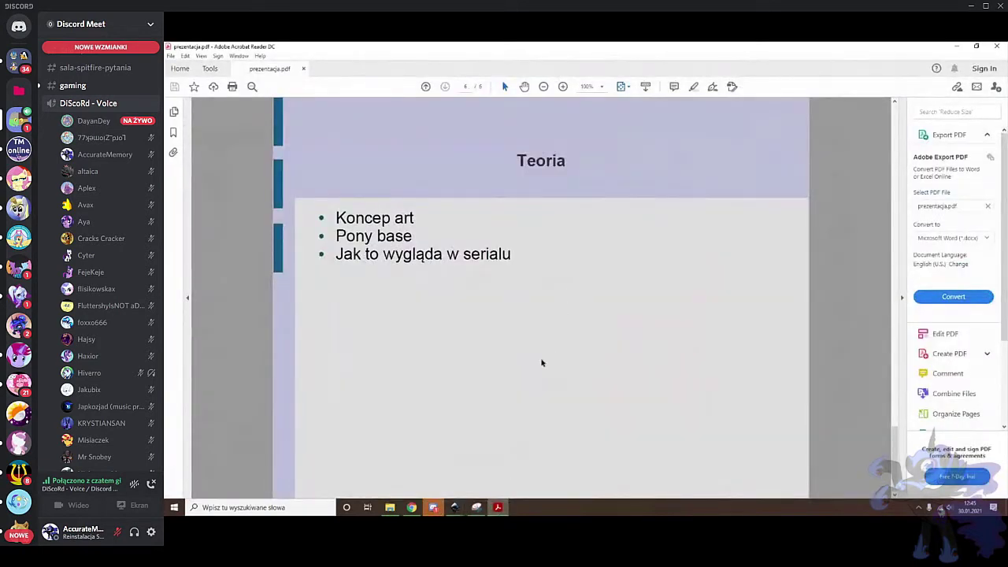
pyautogui.click(412, 507)
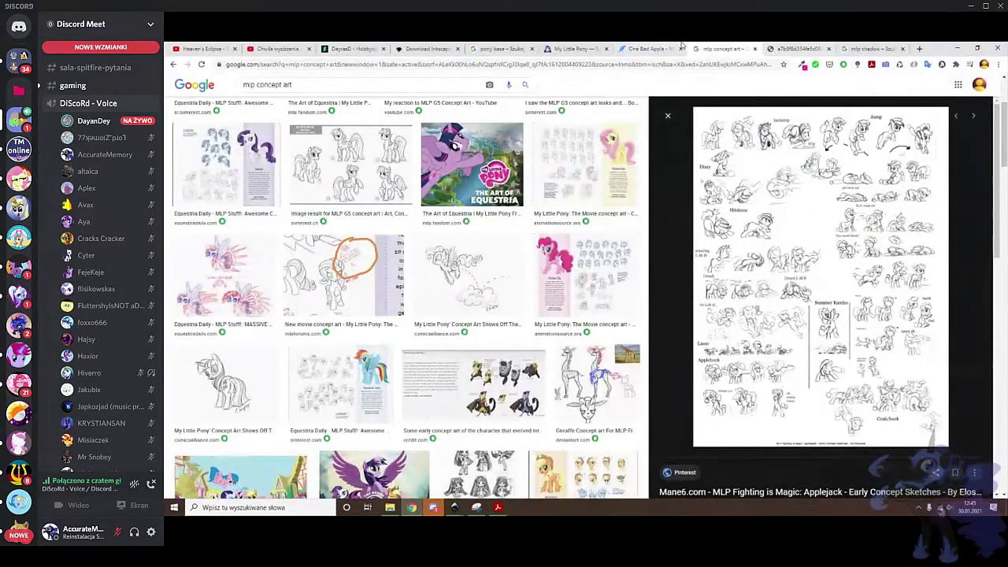
pyautogui.scroll(-3, 513, 437)
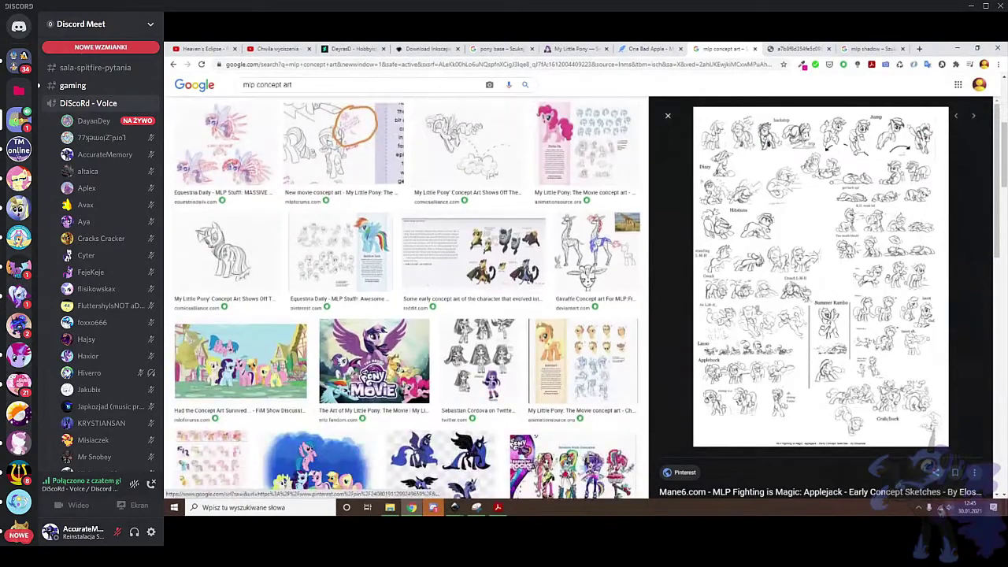
pyautogui.scroll(-5, 512, 327)
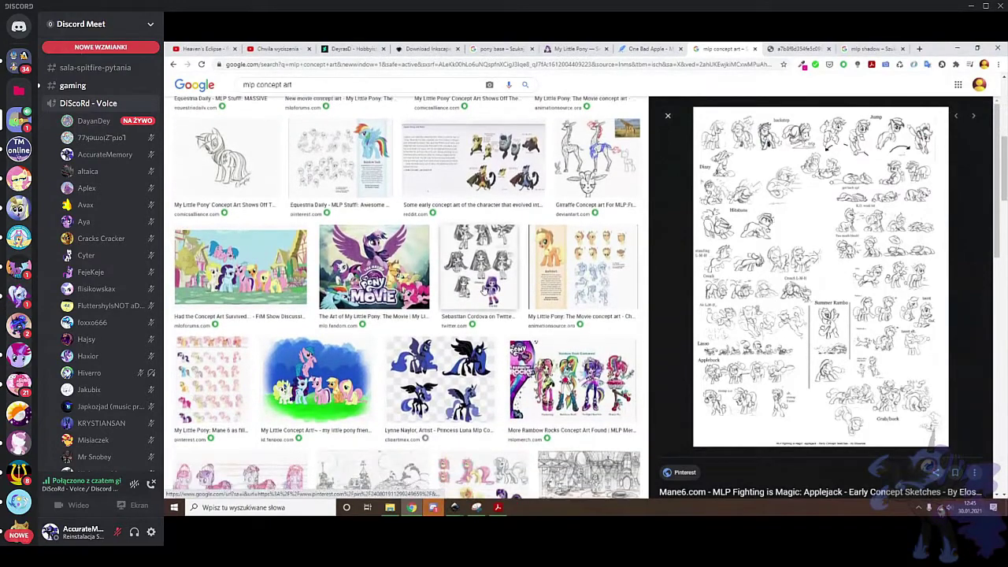
pyautogui.scroll(5, 512, 327)
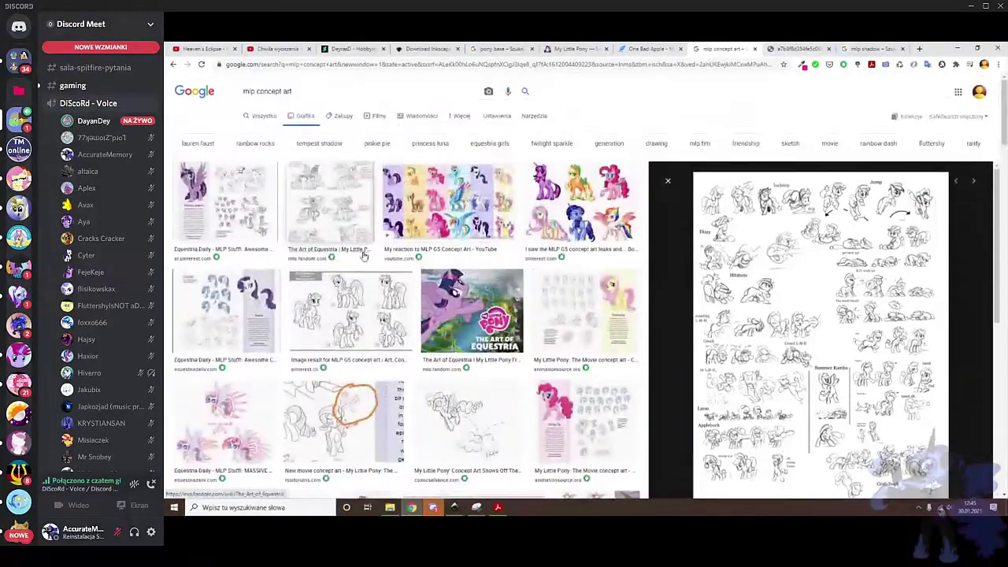
# Preview the MLP G5 concept art sketches and open the source page of a related Twitter sketch image
pyautogui.scroll(-4, 703, 303)
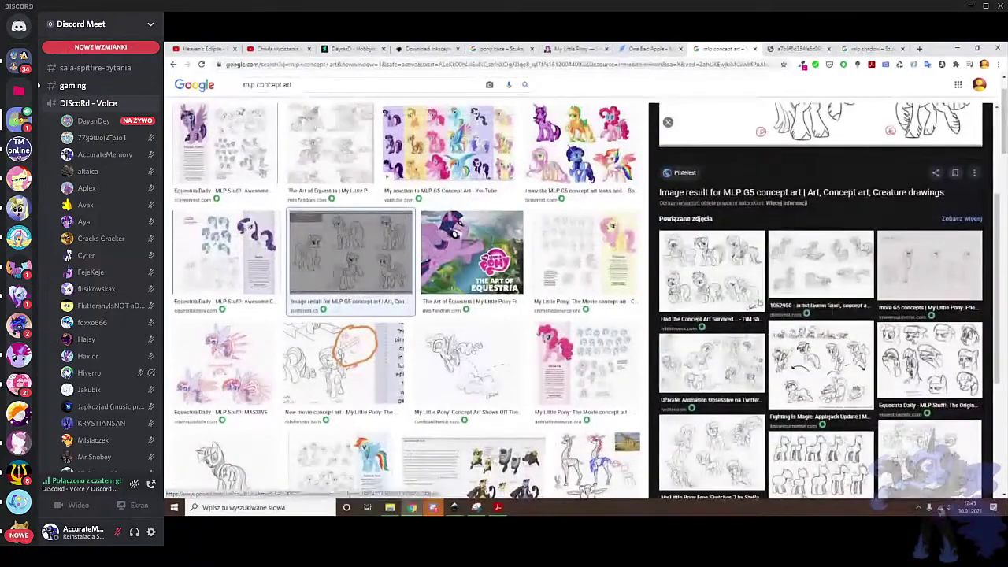
pyautogui.click(722, 360)
pyautogui.click(790, 182)
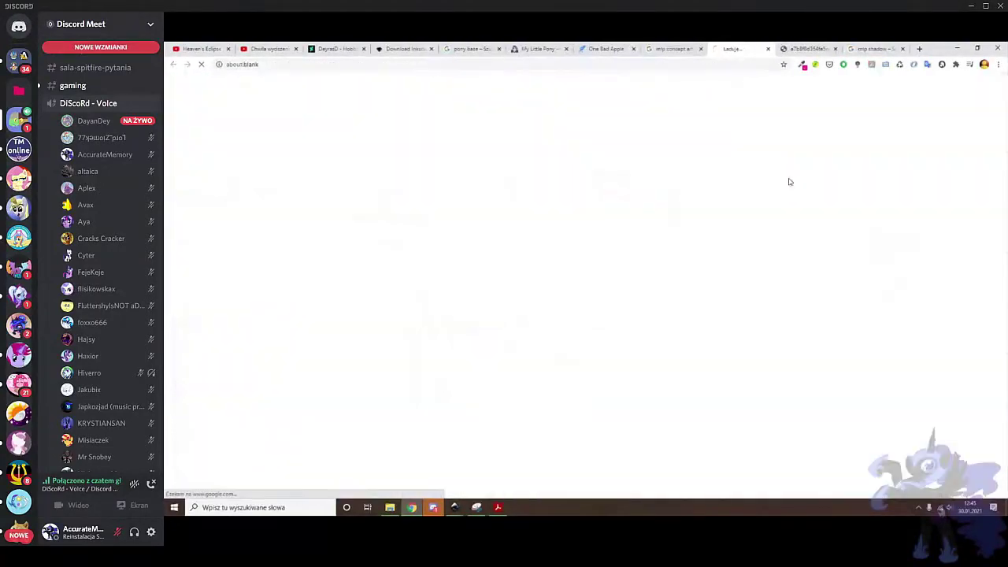
# Browse the pony base image results and the bases related to the two-pony Mlp pony Base 25
pyautogui.click(484, 49)
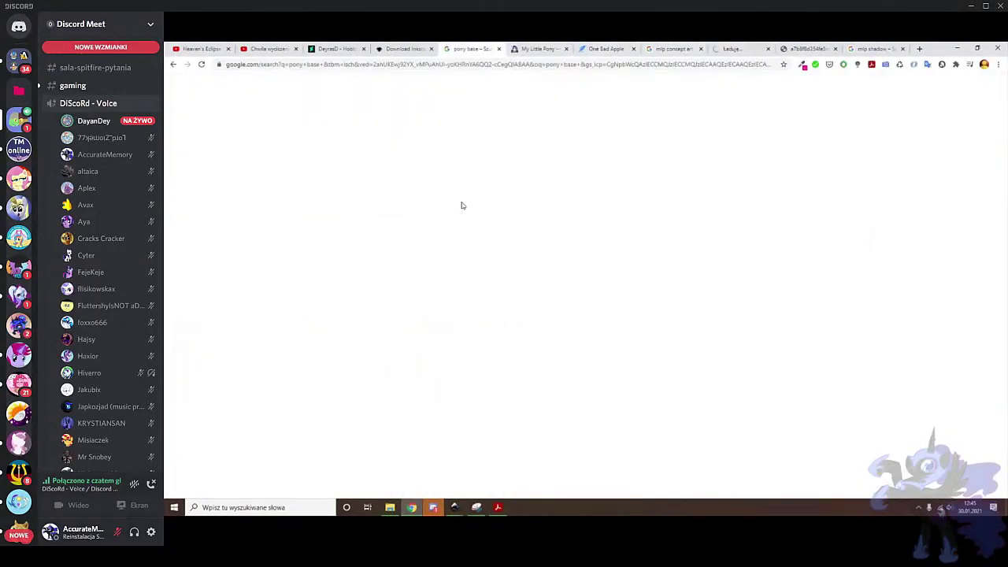
pyautogui.scroll(2, 853, 306)
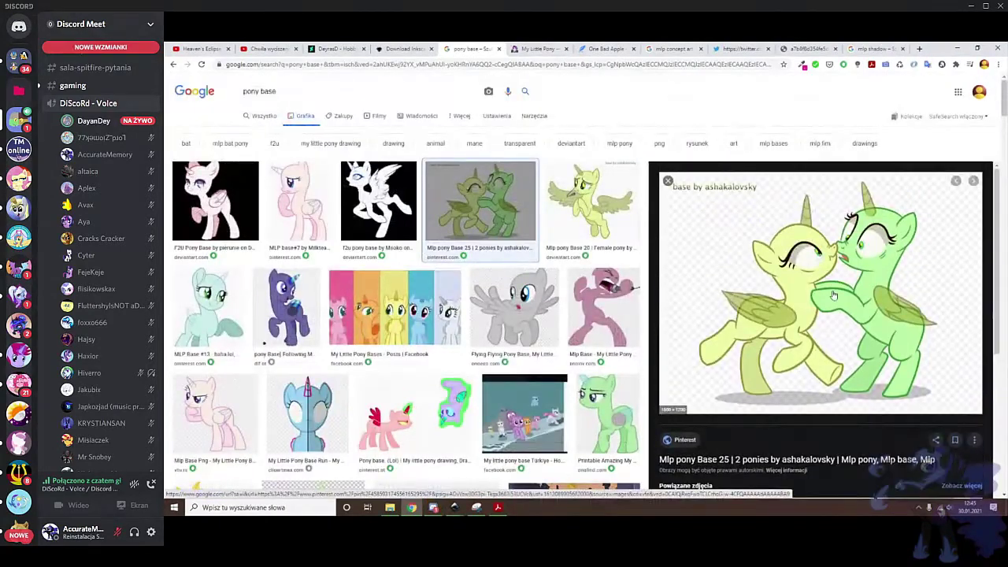
pyautogui.scroll(-5, 833, 295)
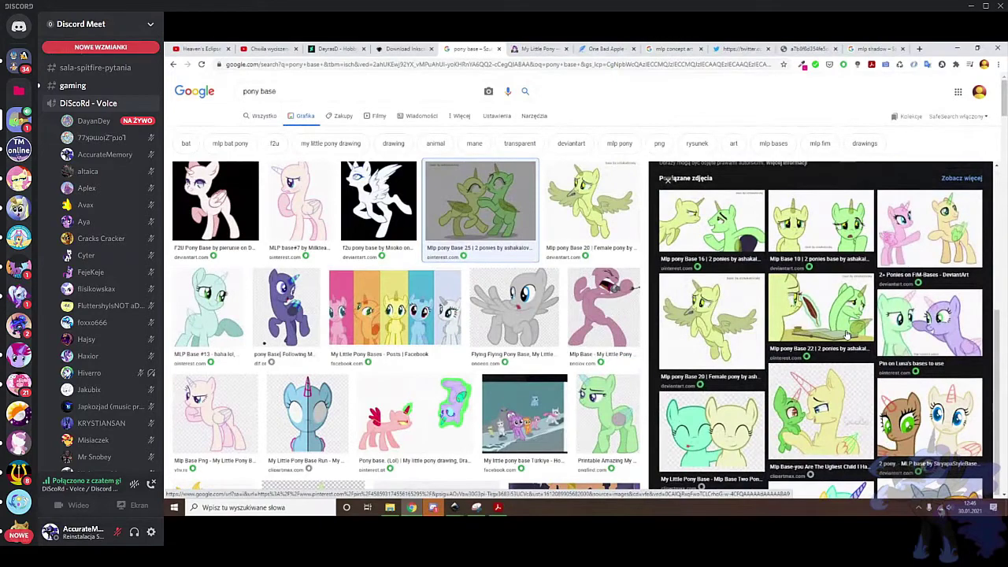
pyautogui.scroll(1, 833, 319)
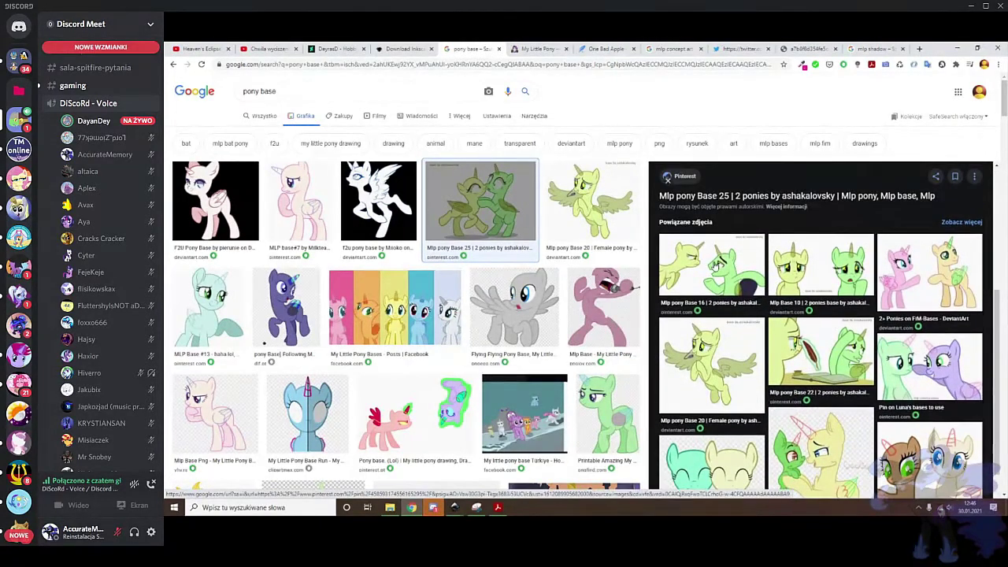
# Open the Mlp pony Base 16 image on its own in a new tab and copy it
pyautogui.click(718, 260)
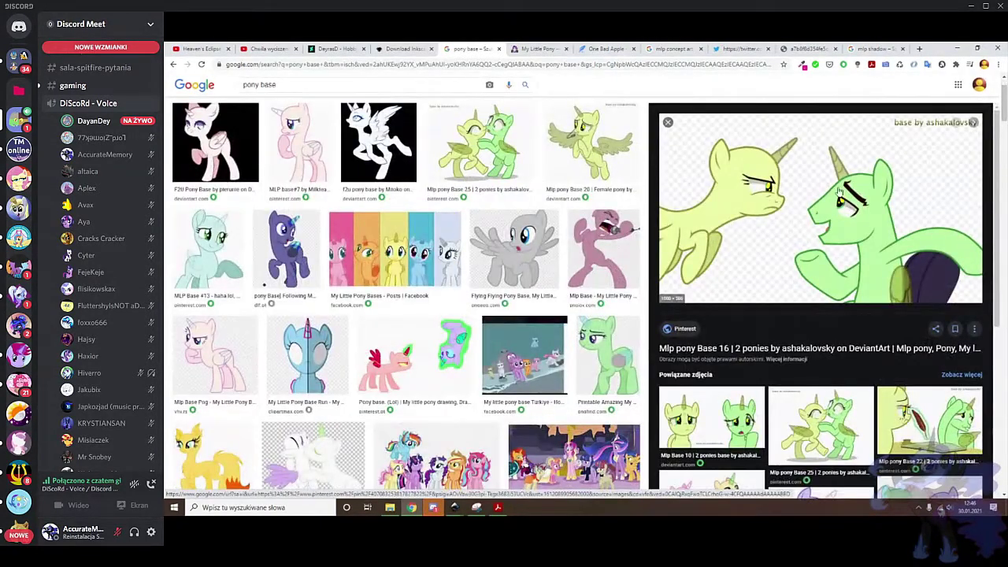
pyautogui.rightClick(757, 191)
pyautogui.click(784, 278)
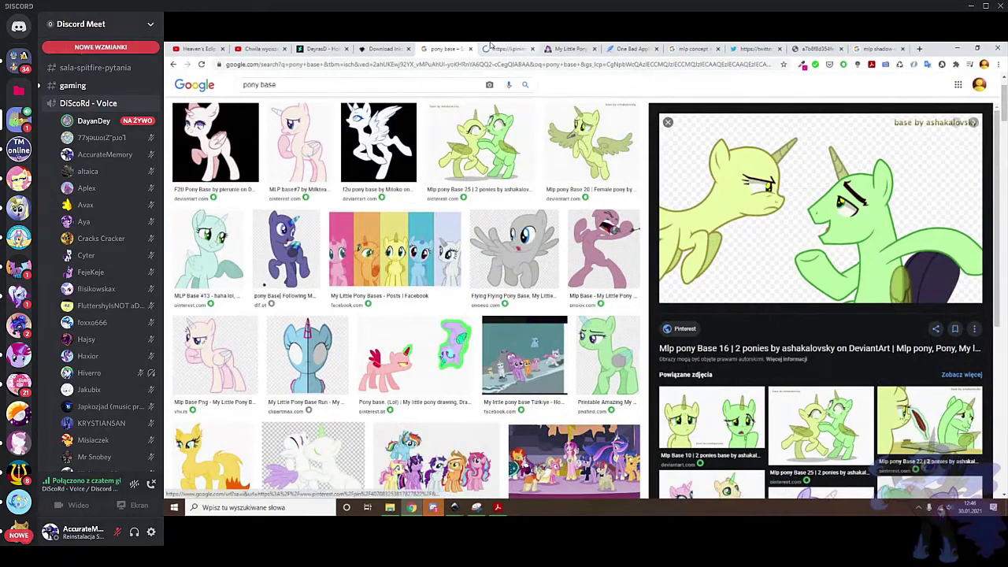
pyautogui.click(501, 48)
pyautogui.rightClick(495, 215)
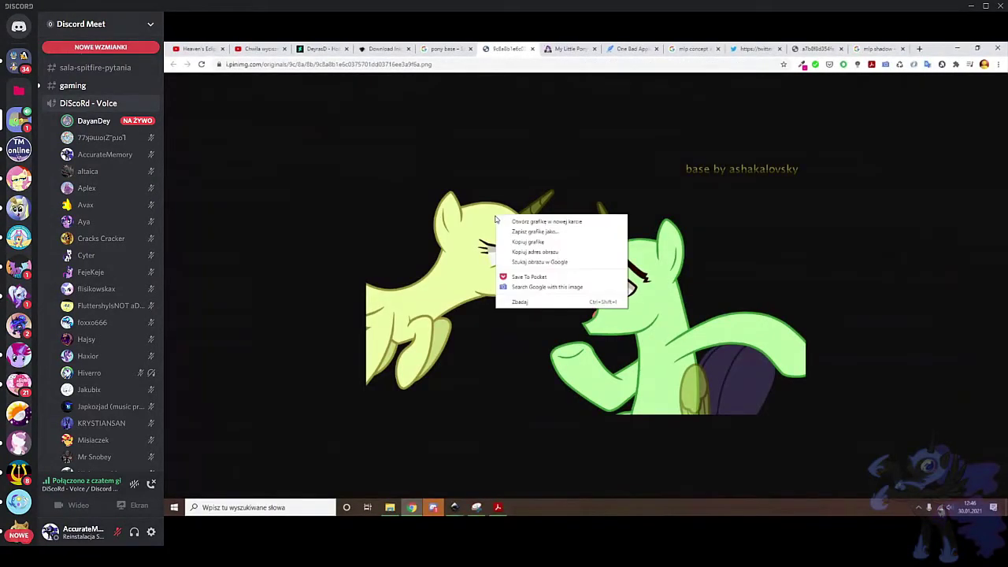
pyautogui.click(520, 239)
# Switch to the Inkscape document Nowy dokument 1 and paste the copied pony base above the Applejack sketch
pyautogui.click(455, 507)
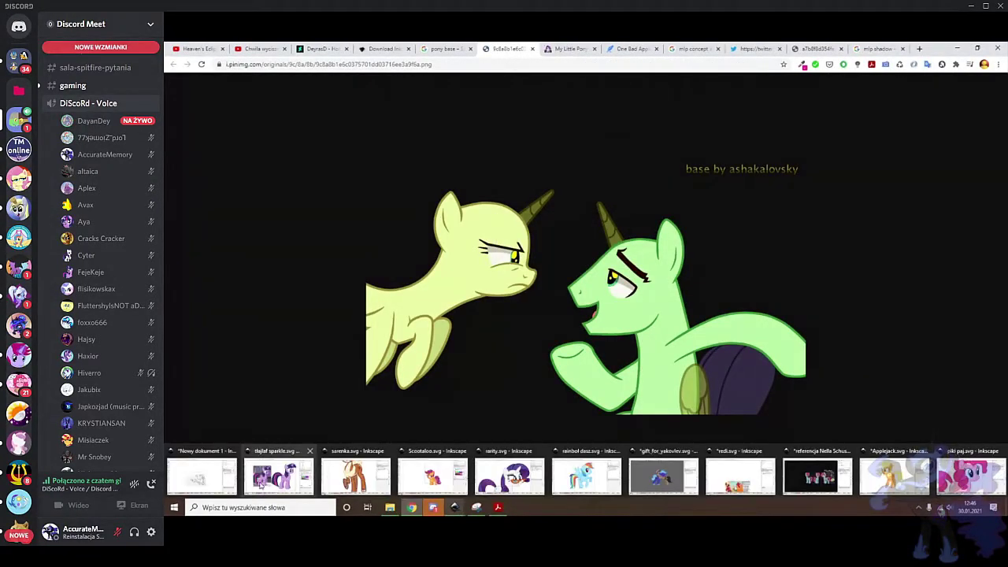
pyautogui.click(202, 473)
pyautogui.rightClick(417, 186)
pyautogui.click(449, 232)
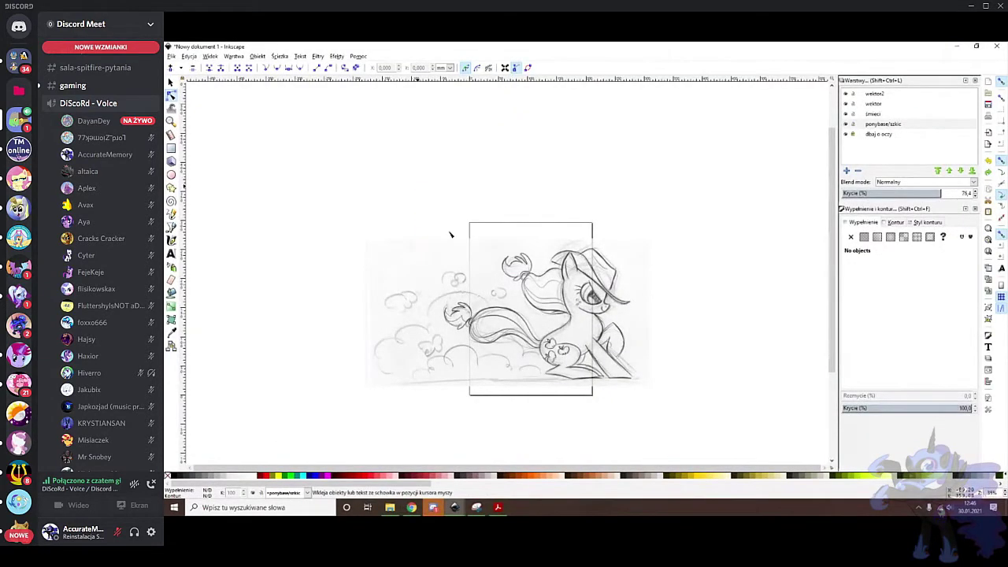
# Enlarge the pasted two-pony base to about 654 mm wide and place it over the Applejack sketch
pyautogui.click(171, 82)
pyautogui.moveTo(473, 198); pyautogui.dragTo(668, 108)
pyautogui.moveTo(508, 194); pyautogui.dragTo(556, 242)
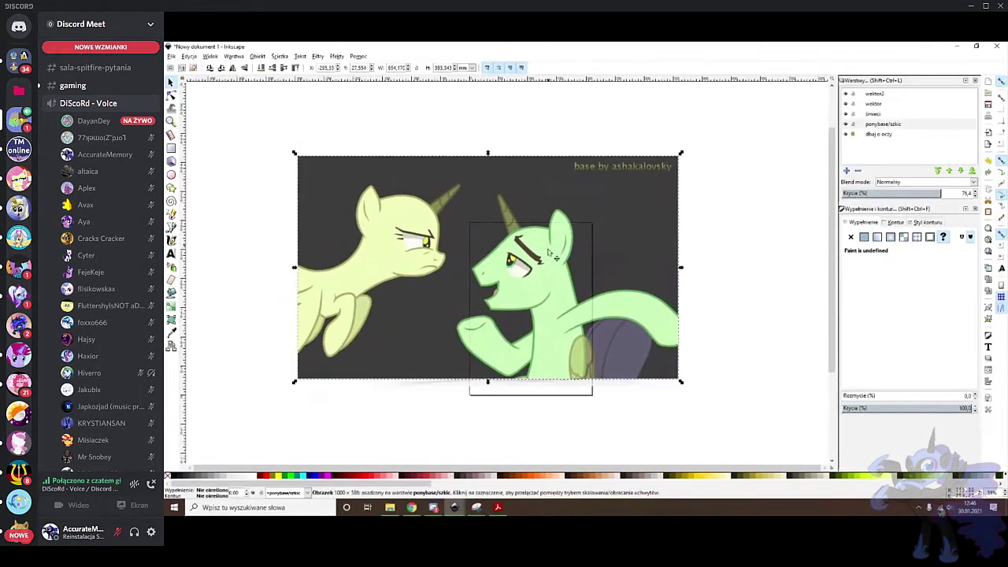
# Draw a straight line from the image edge to the yellow pony's nape and stretch it past the edge to about 125 mm wide
pyautogui.press('b')
pyautogui.scroll(3, 315, 295)
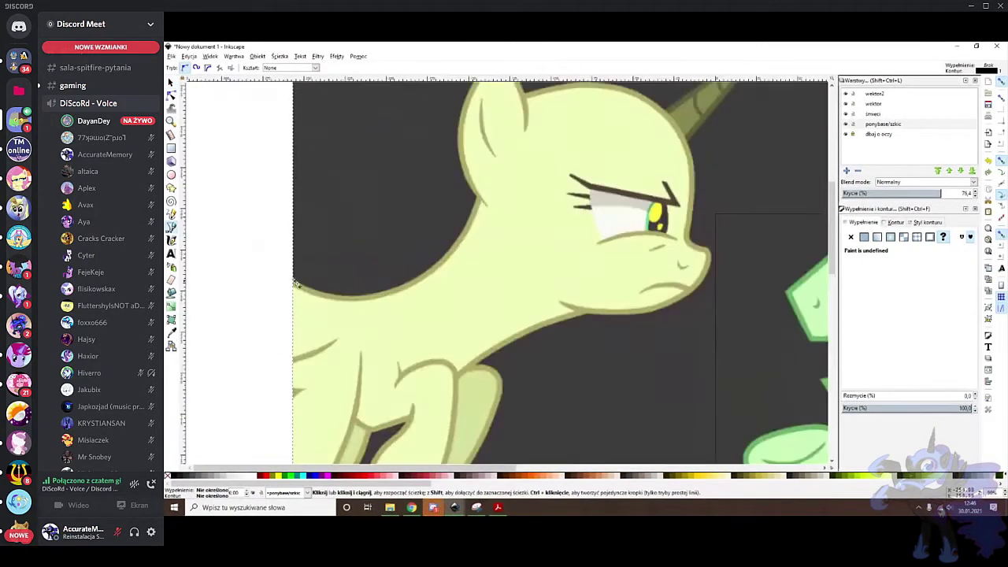
pyautogui.click(292, 281)
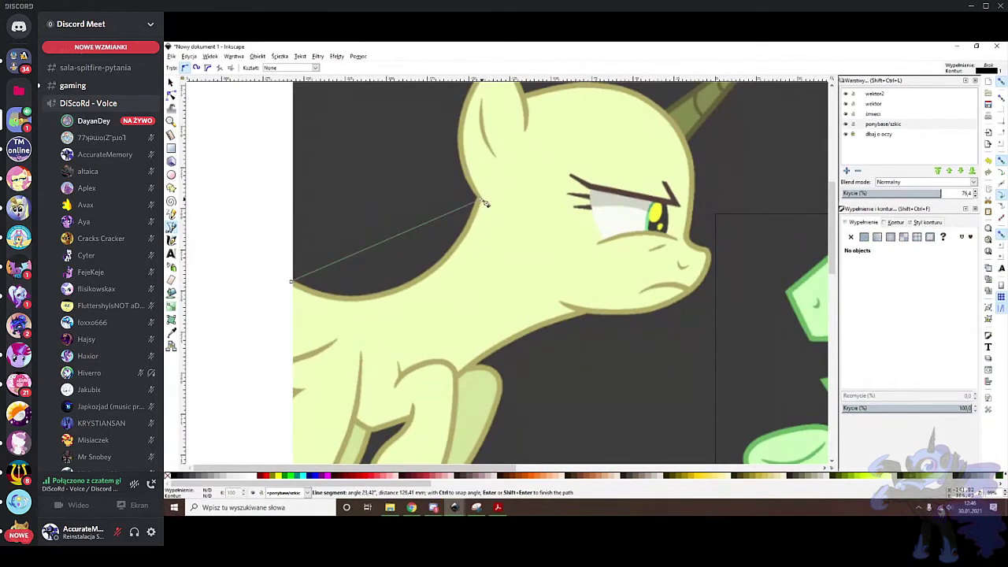
pyautogui.doubleClick(483, 197)
pyautogui.click(170, 82)
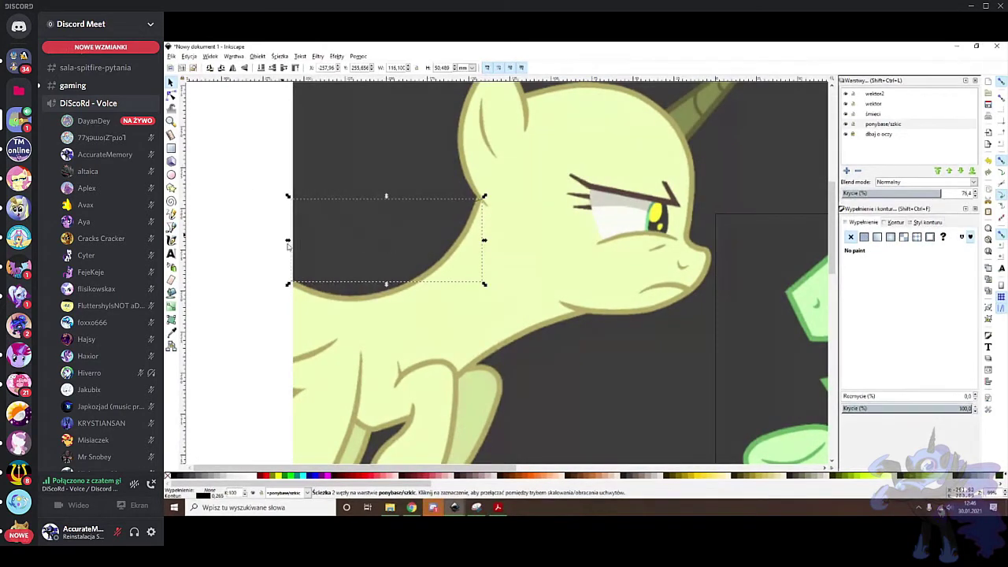
pyautogui.moveTo(288, 284); pyautogui.dragTo(273, 285)
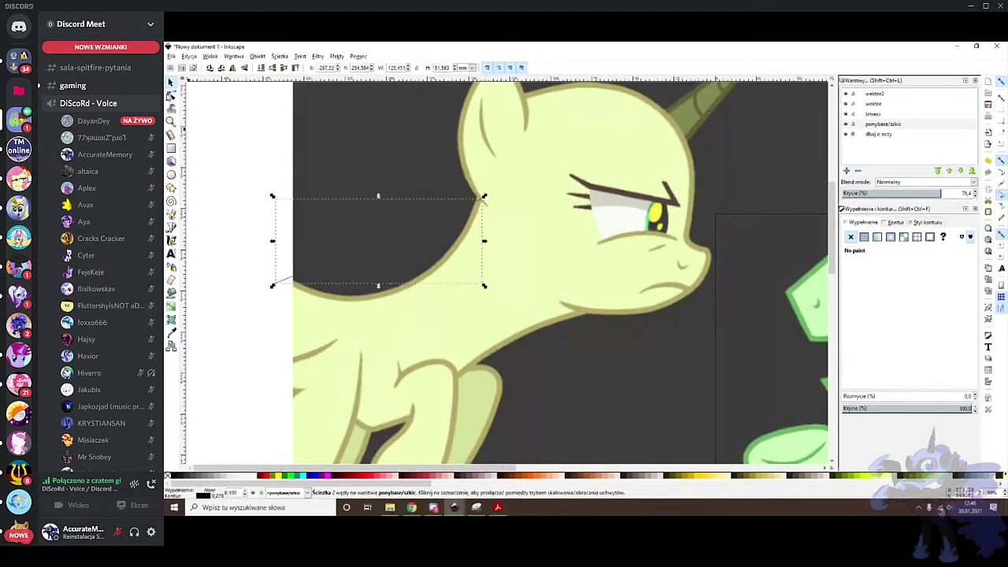
# Bend the line along the yellow pony's back and neck outline, adding a node midway for a closer fit
pyautogui.press('n')
pyautogui.moveTo(405, 272); pyautogui.dragTo(415, 290)
pyautogui.scroll(2, 386, 281)
pyautogui.click(233, 284)
pyautogui.moveTo(230, 284); pyautogui.dragTo(253, 285)
pyautogui.moveTo(413, 293); pyautogui.dragTo(389, 300)
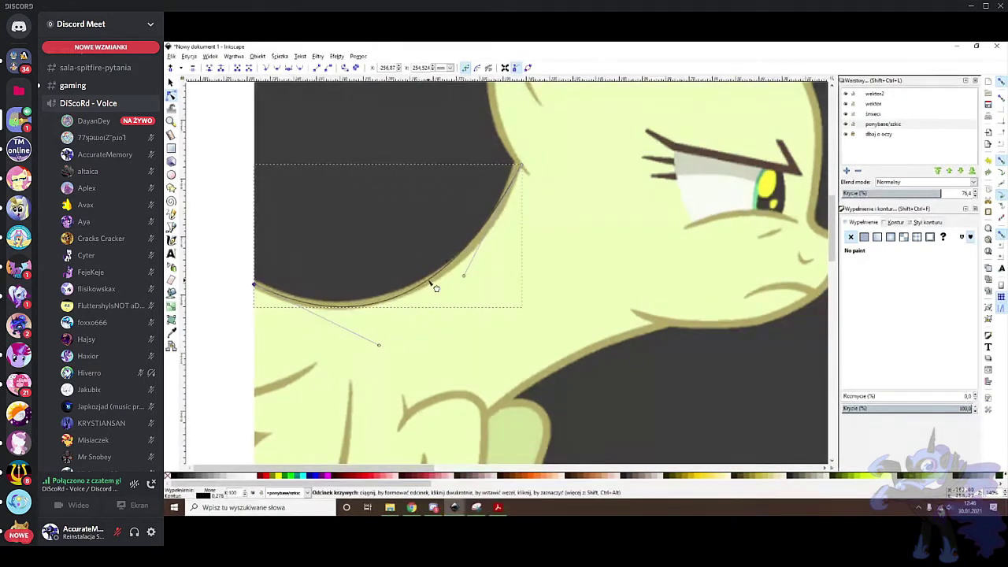
pyautogui.doubleClick(431, 281)
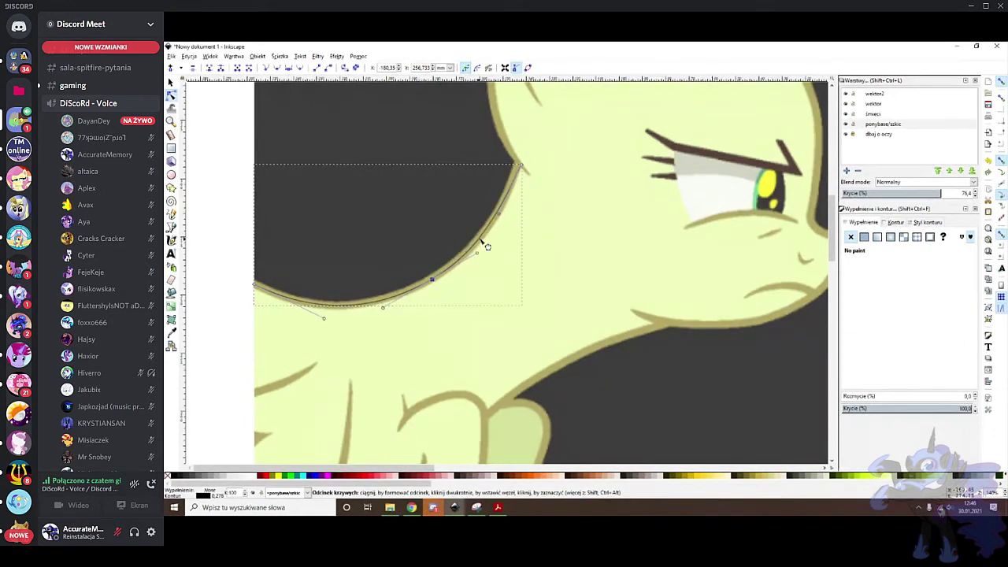
# Set the neck line's stroke width to 6 mm and sample its stroke colour from the base's olive outline
pyautogui.rightClick(221, 496)
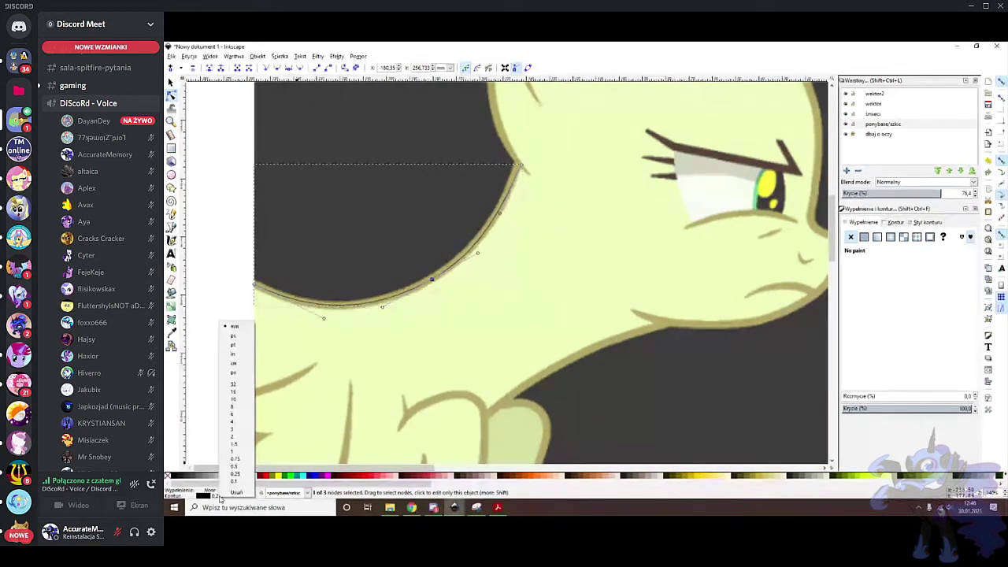
pyautogui.click(237, 418)
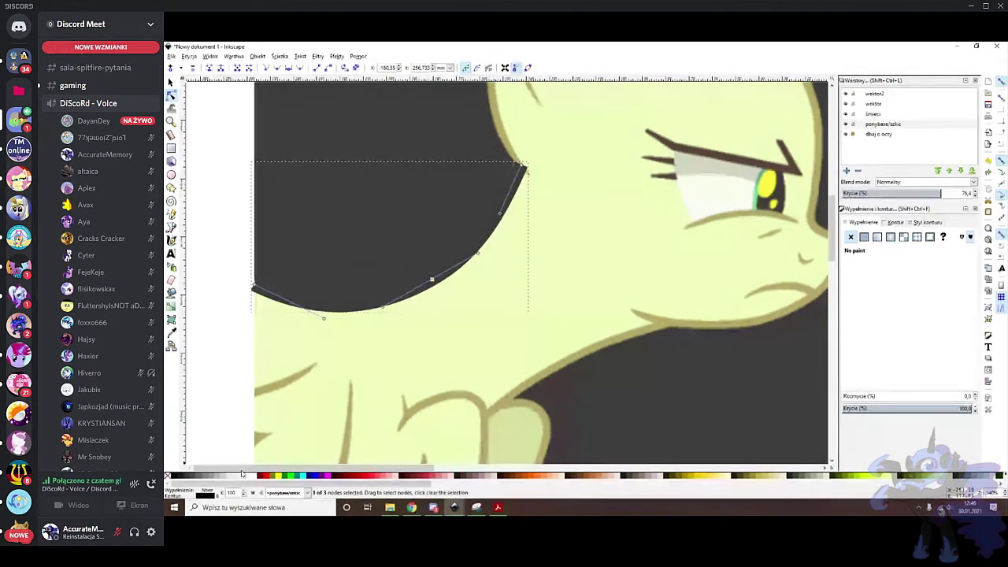
pyautogui.click(171, 332)
pyautogui.keyDown('shift'); pyautogui.click(547, 379); pyautogui.keyUp('shift')
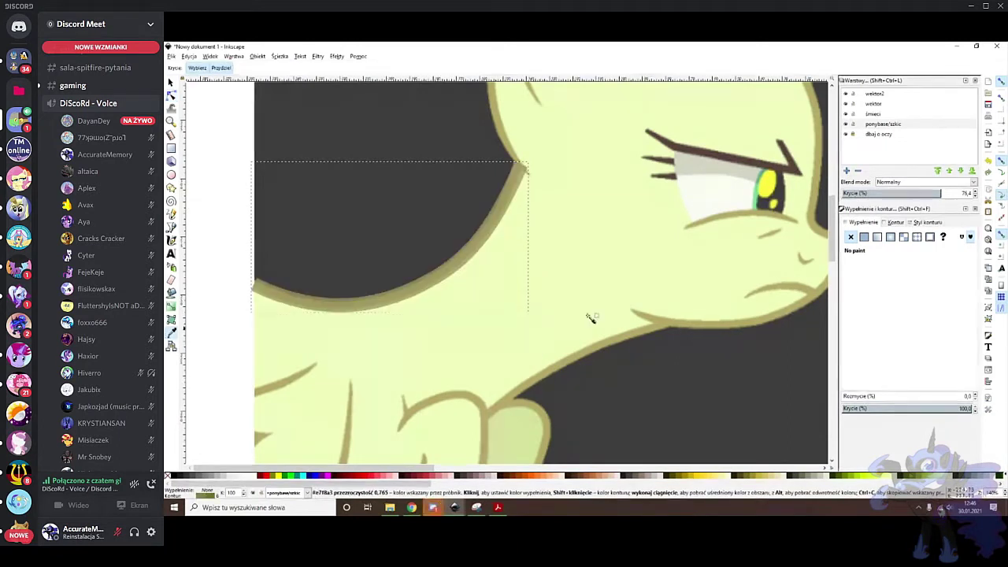
# Lower the ponybase/szkic layer opacity to 56.8% and refine the neck line with a 4 mm stroke and a slightly raised end node
pyautogui.click(916, 193)
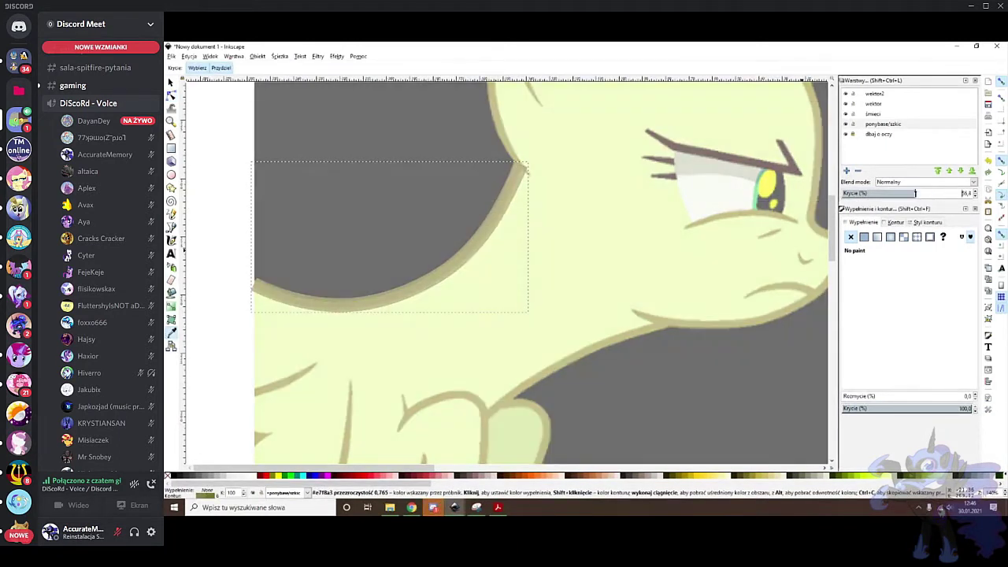
pyautogui.click(172, 95)
pyautogui.rightClick(219, 494)
pyautogui.click(232, 421)
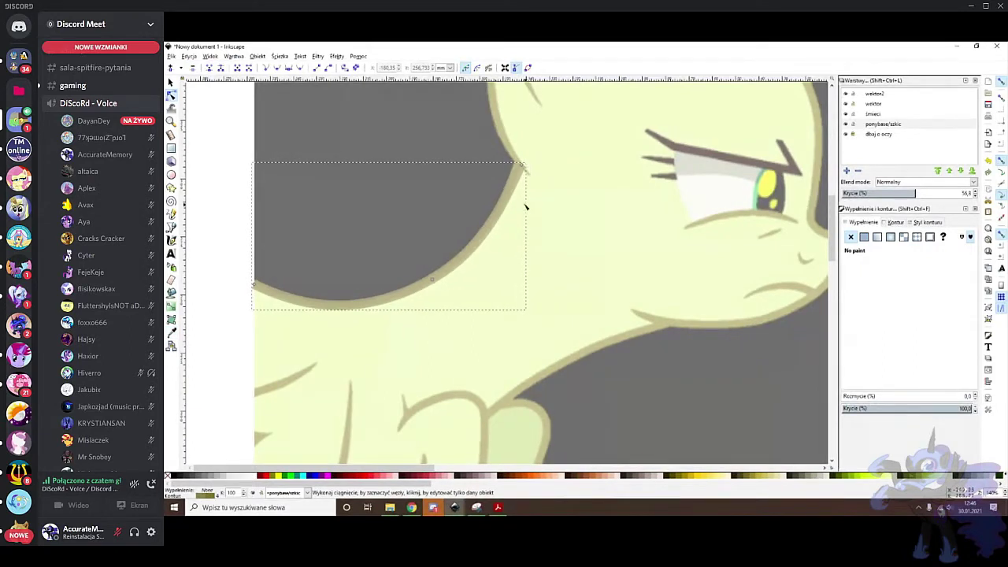
pyautogui.click(520, 165)
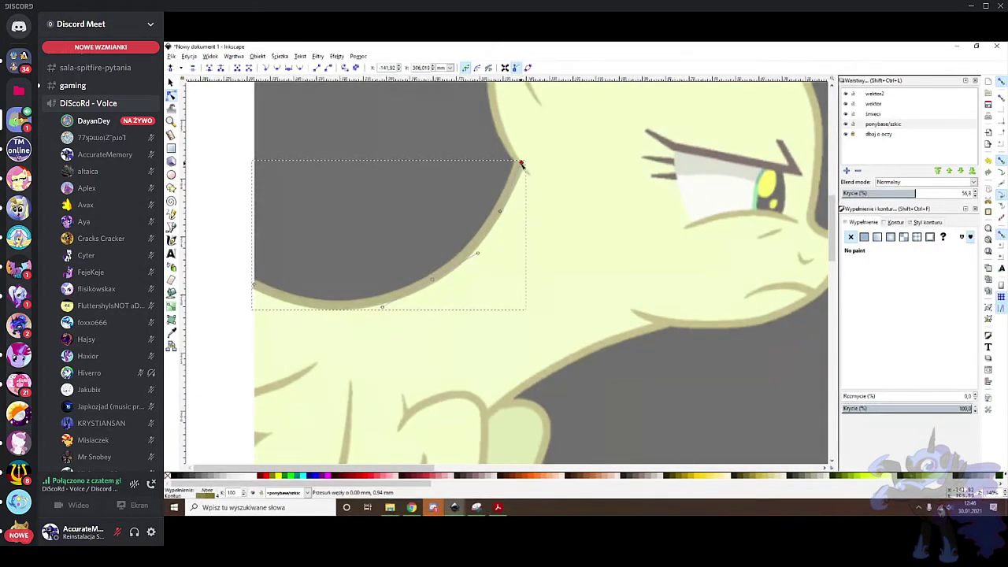
# Draw a three-node path from the yellow pony's nape over the ear tip to the forehead side, with a 4 mm stroke
pyautogui.scroll(3, 315, 271)
pyautogui.scroll(-1, 439, 285)
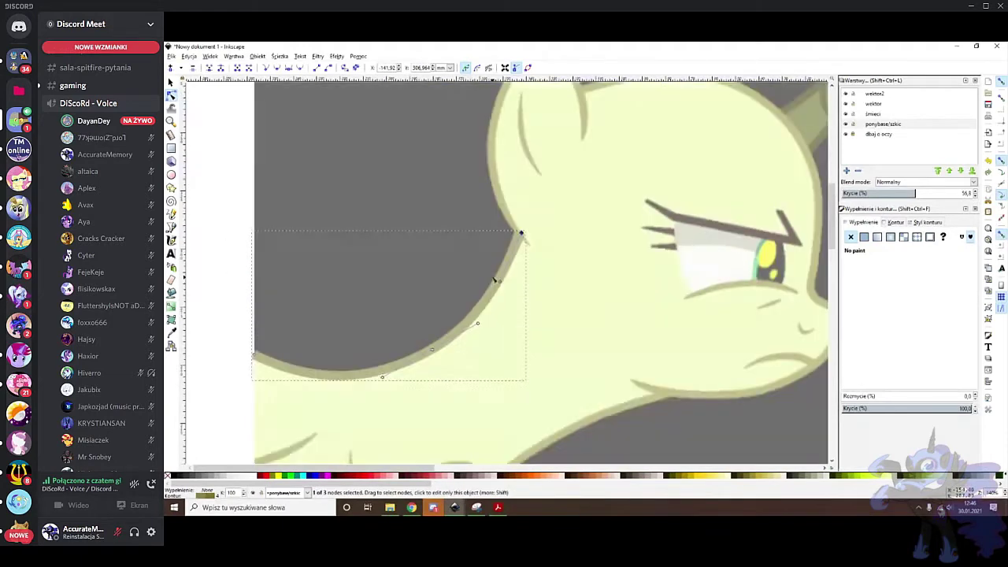
pyautogui.scroll(2, 439, 284)
pyautogui.press('b')
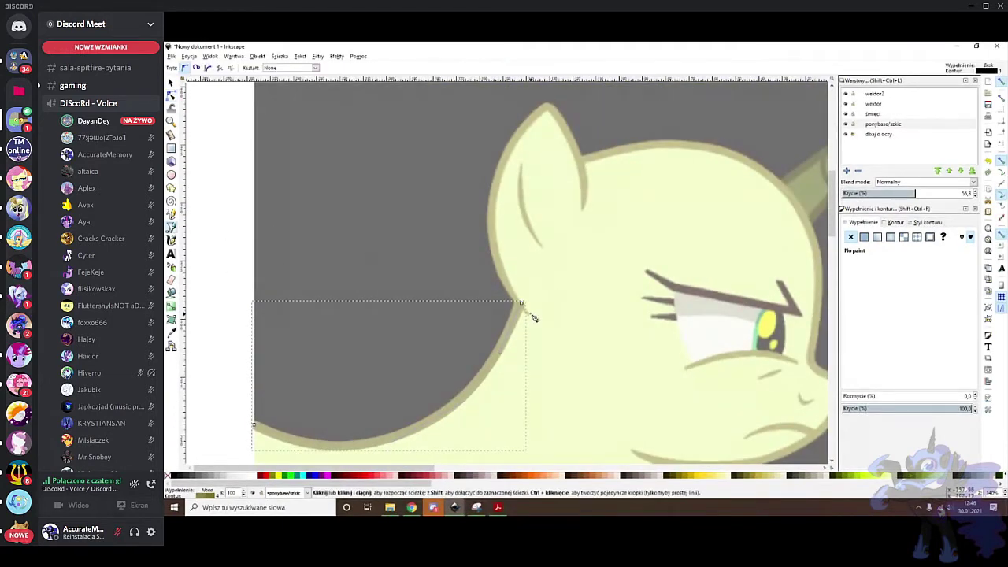
pyautogui.click(528, 314)
pyautogui.click(549, 111)
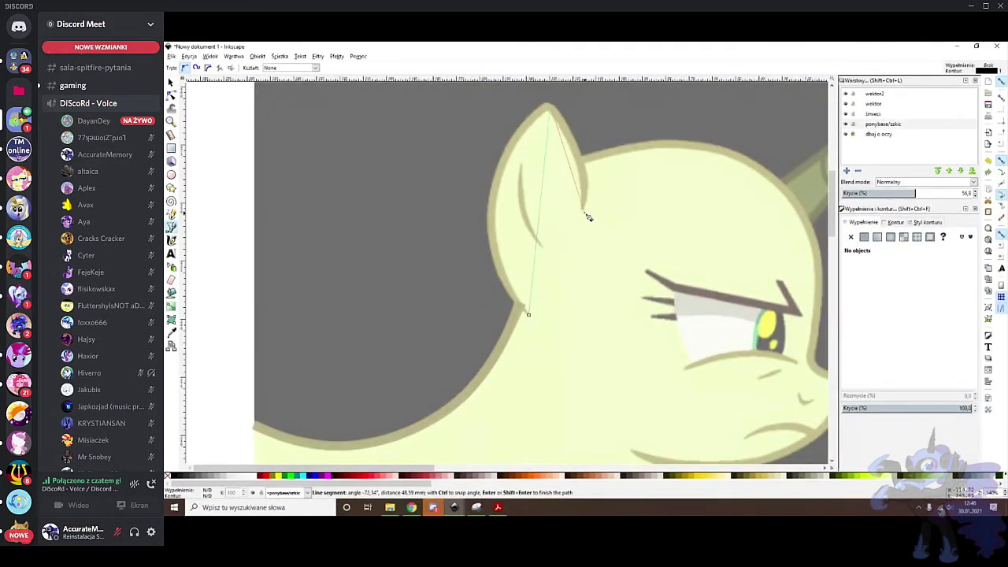
pyautogui.doubleClick(585, 209)
pyautogui.press('n')
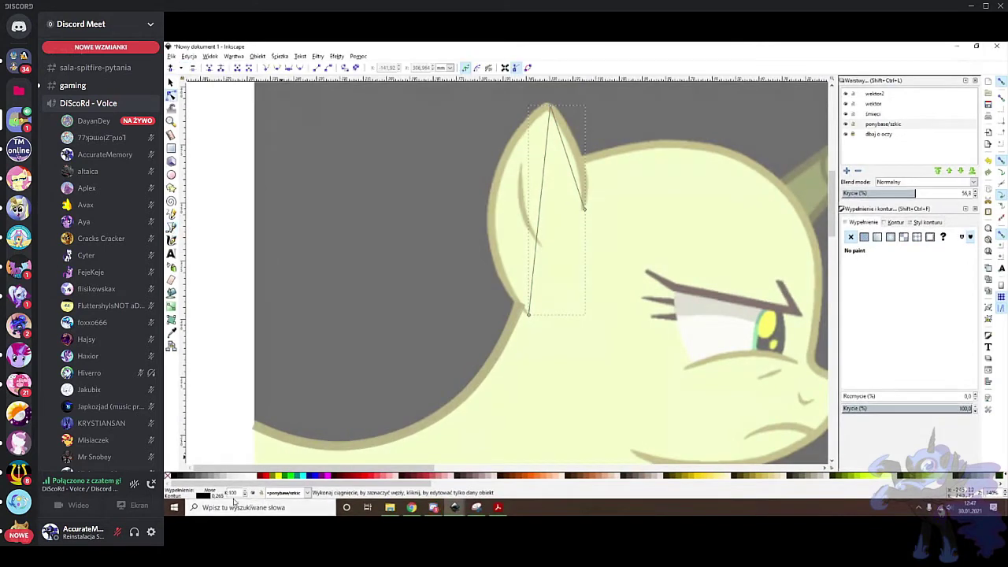
pyautogui.rightClick(217, 498)
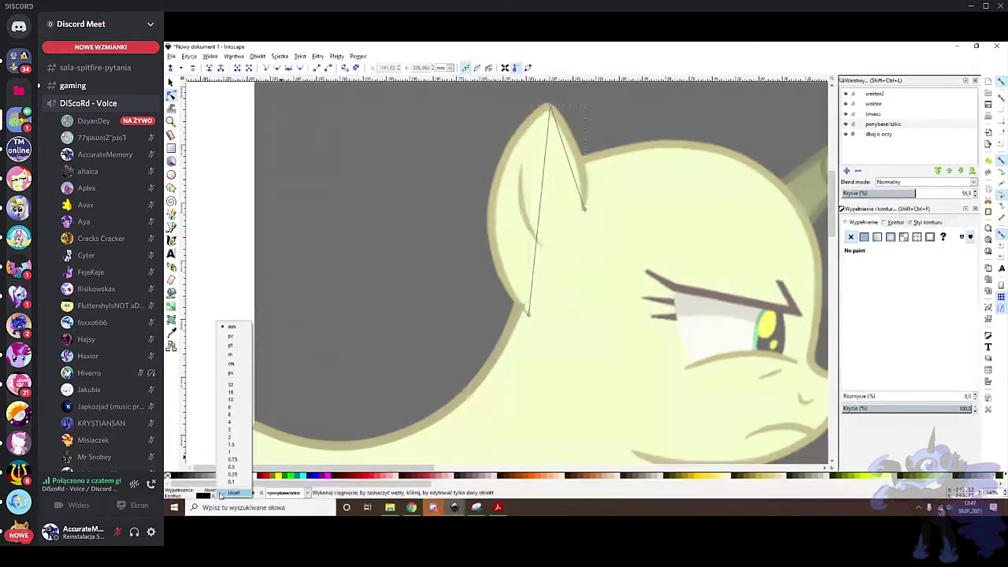
pyautogui.click(234, 425)
# Curve both segments of the ear path and adjust its tip and base nodes to match the ear outline
pyautogui.moveTo(537, 206); pyautogui.dragTo(495, 207)
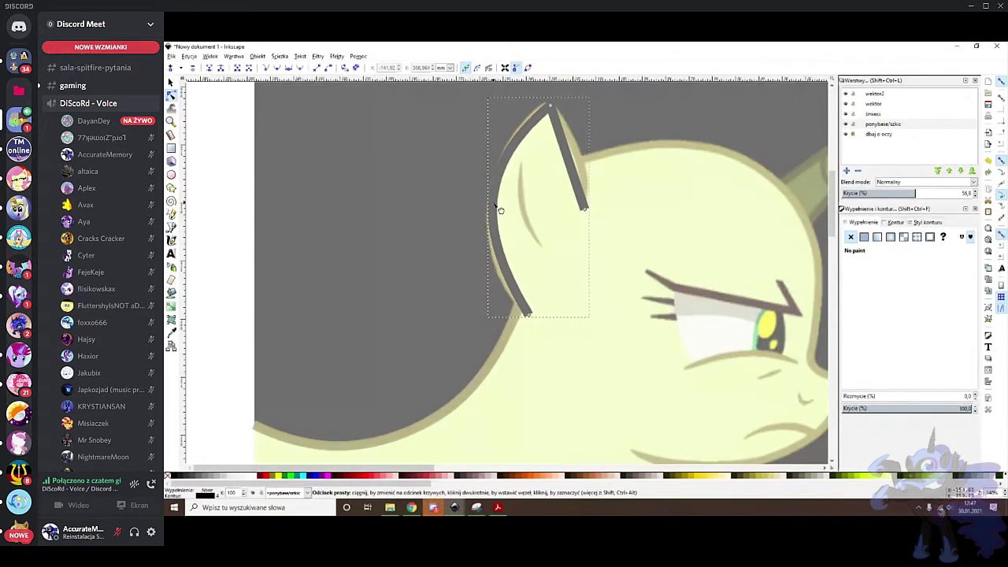
pyautogui.moveTo(576, 168); pyautogui.dragTo(586, 157)
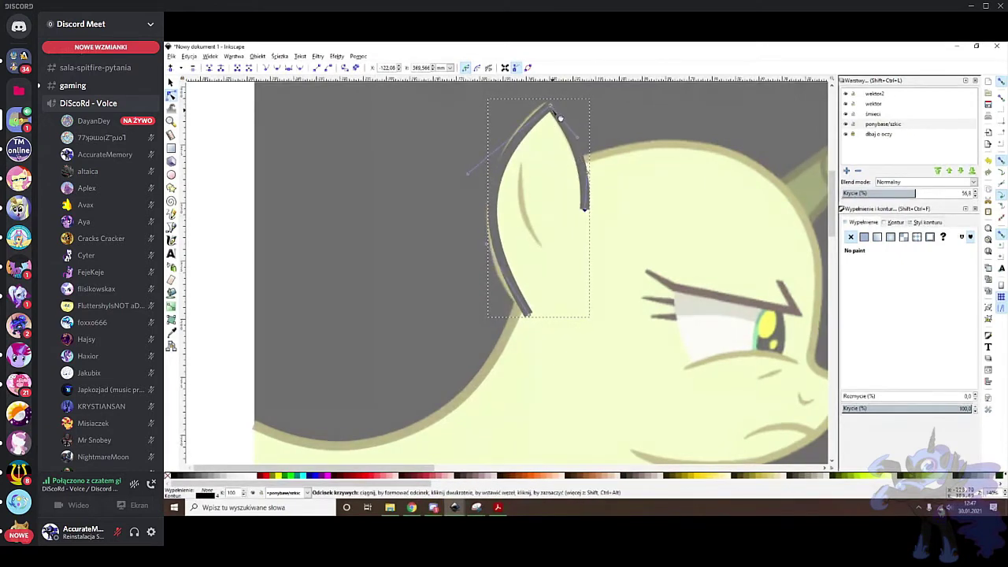
pyautogui.moveTo(551, 106); pyautogui.dragTo(549, 105)
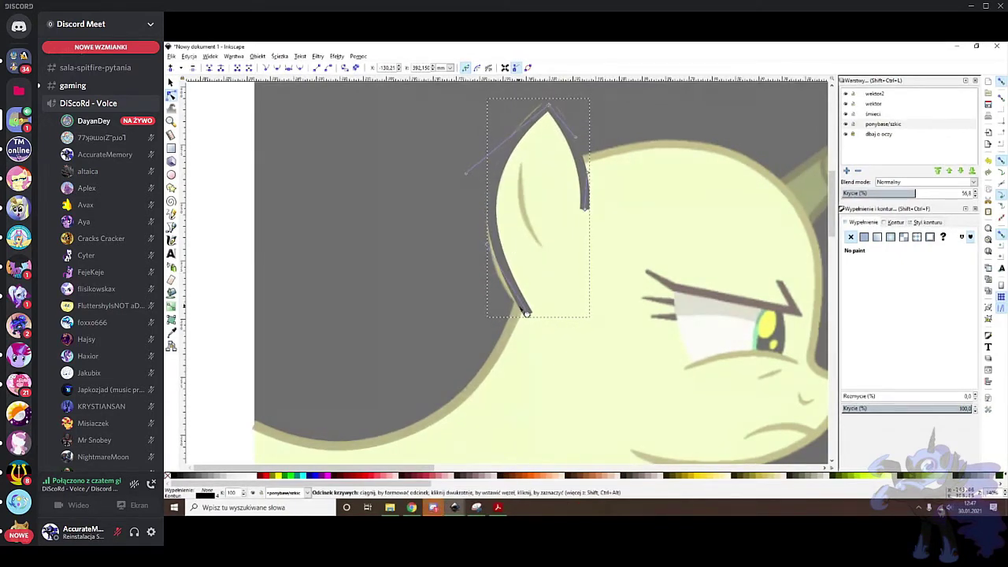
pyautogui.moveTo(516, 289); pyautogui.dragTo(528, 320)
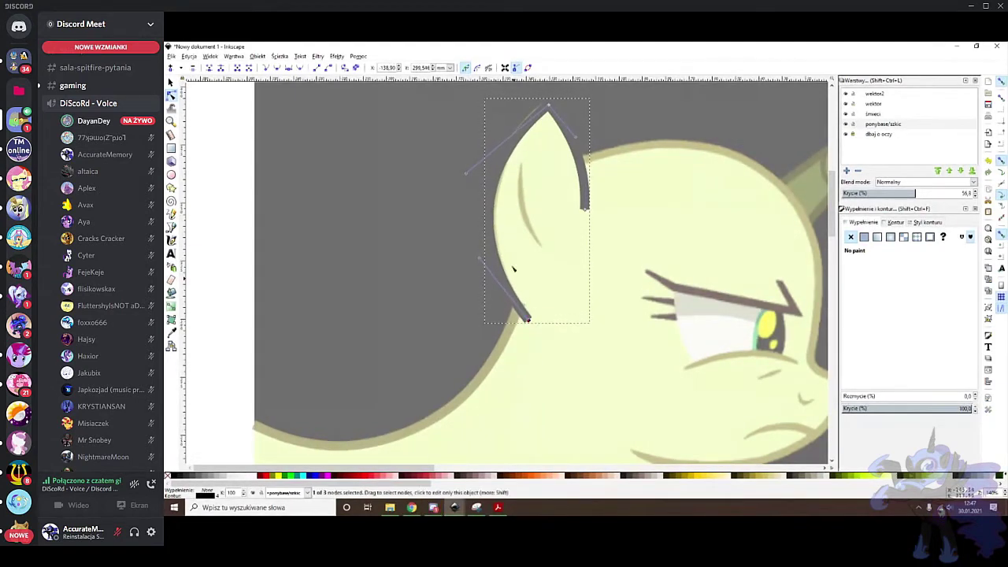
pyautogui.moveTo(495, 234); pyautogui.dragTo(497, 231)
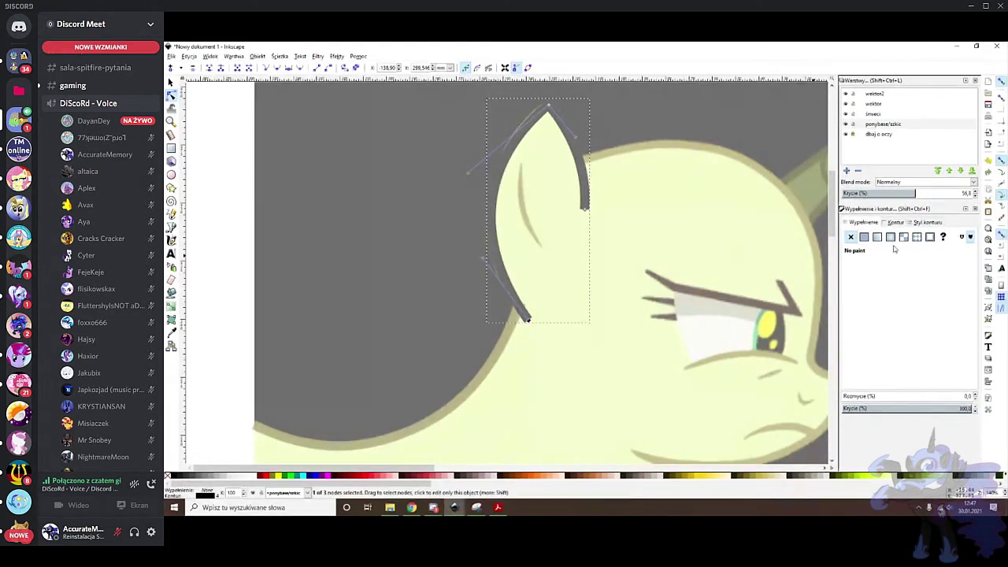
# Sample the ear path's stroke colour from the olive outline under the pony's chin
pyautogui.click(171, 331)
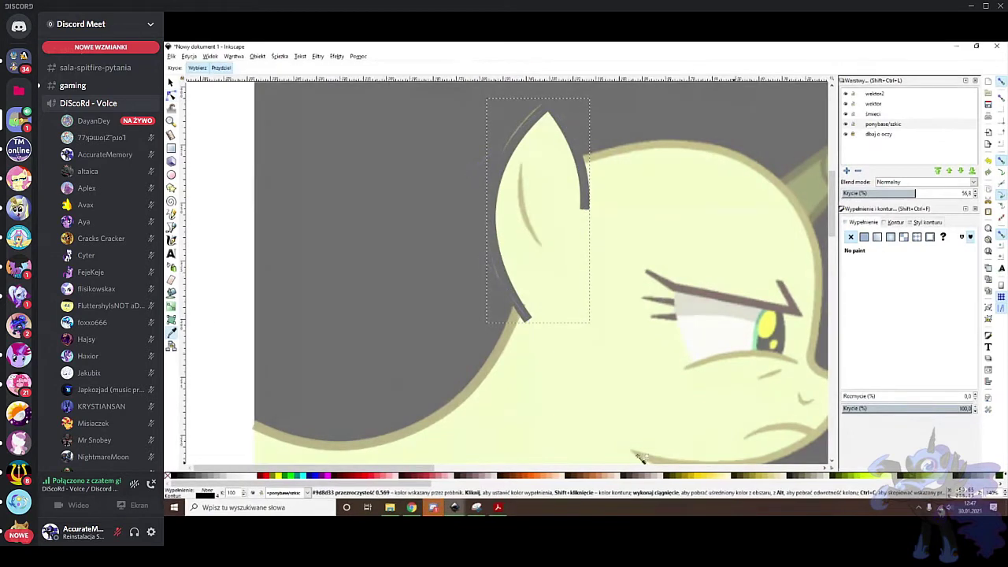
pyautogui.scroll(-4, 670, 403)
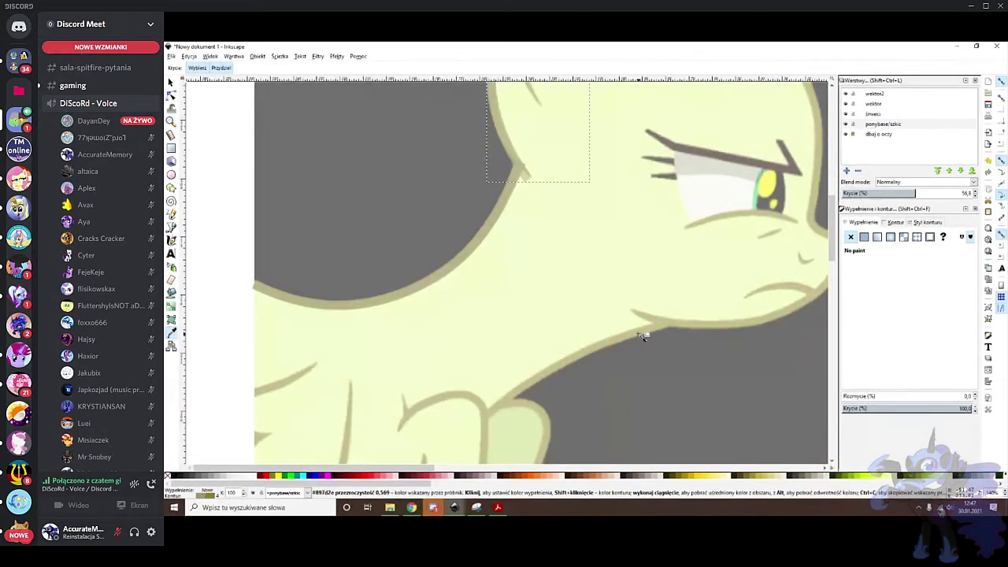
pyautogui.scroll(6, 644, 342)
pyautogui.click(171, 95)
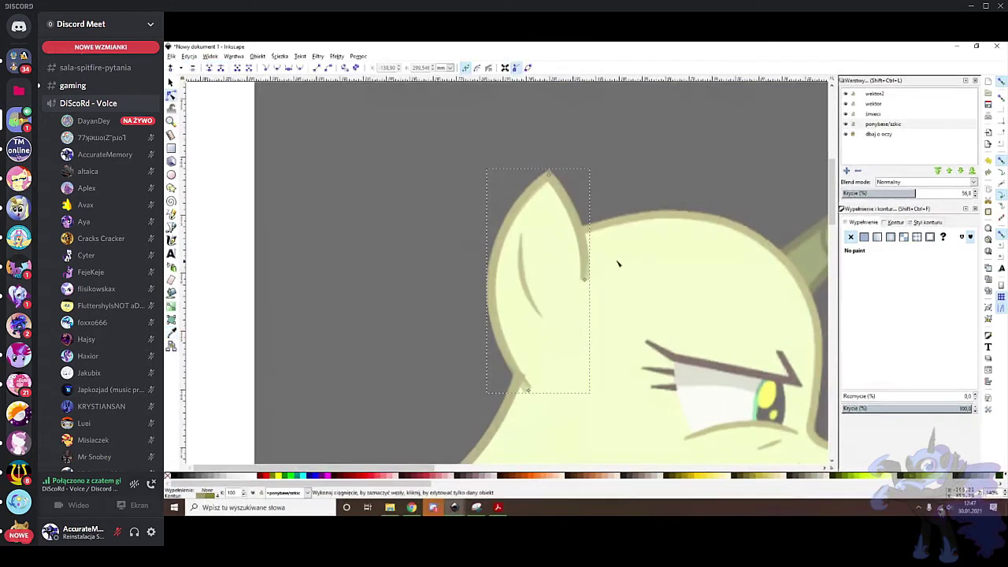
# Convert the ear path's stroke into a filled path
pyautogui.scroll(3, 600, 265)
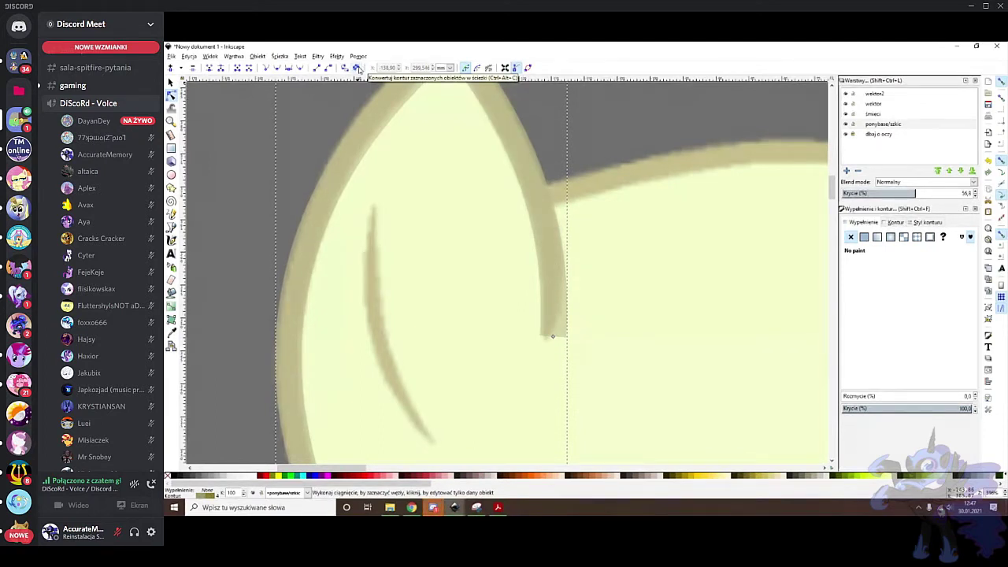
pyautogui.scroll(4, 496, 220)
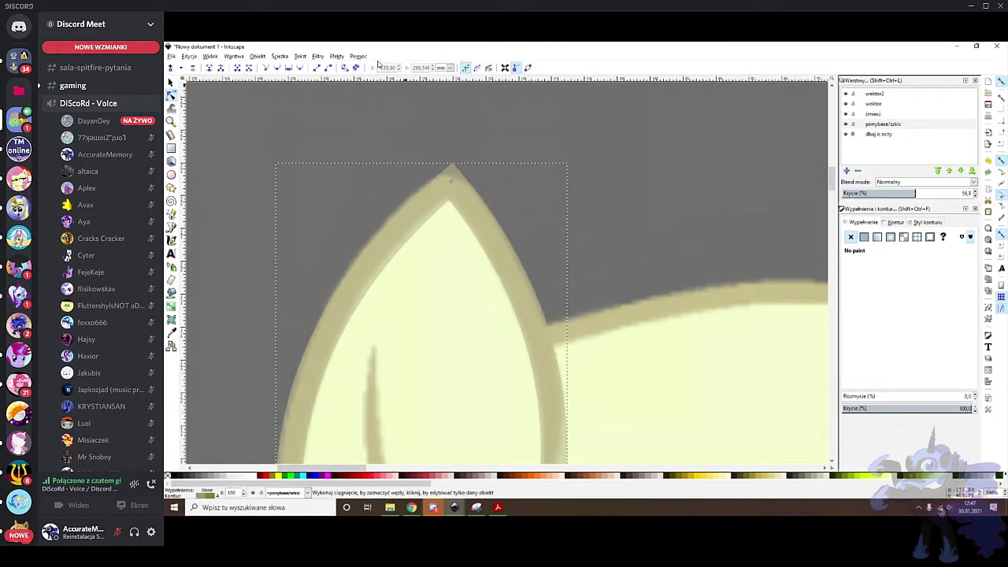
pyautogui.click(356, 68)
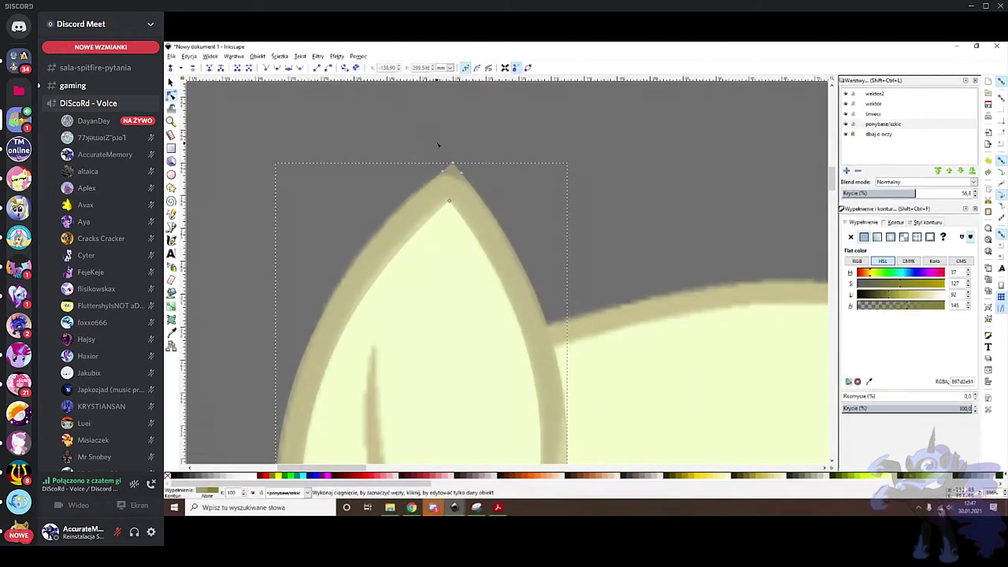
# Select an outer node near the ear tip and examine the converted outline's nodes at the tip and both ends
pyautogui.keyDown('ctrl'); pyautogui.scroll(2, 441, 151); pyautogui.keyUp('ctrl')
pyautogui.keyDown('ctrl'); pyautogui.scroll(2, 474, 155); pyautogui.keyUp('ctrl')
pyautogui.moveTo(422, 184); pyautogui.dragTo(483, 244)
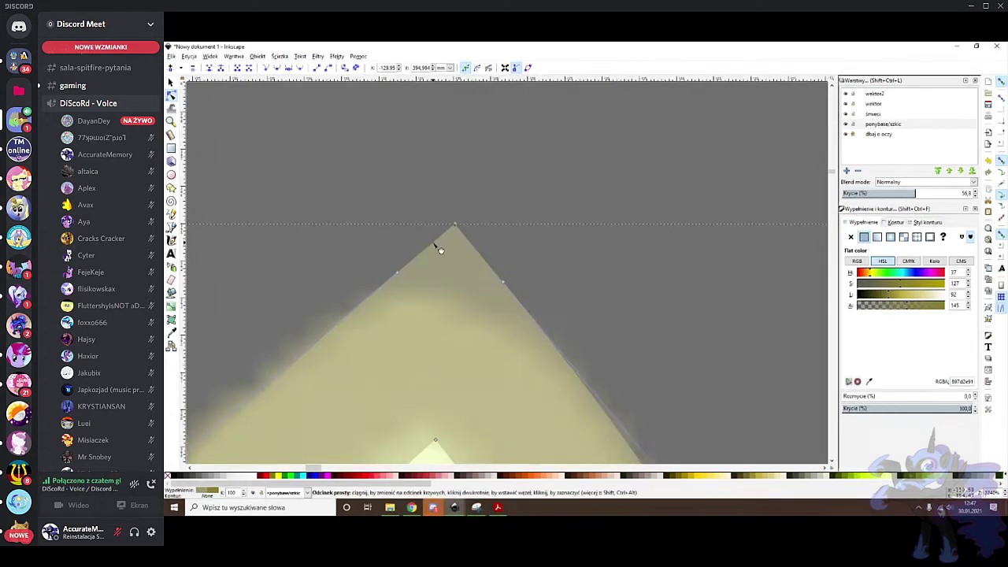
pyautogui.keyDown('ctrl'); pyautogui.scroll(2, 393, 259); pyautogui.keyUp('ctrl')
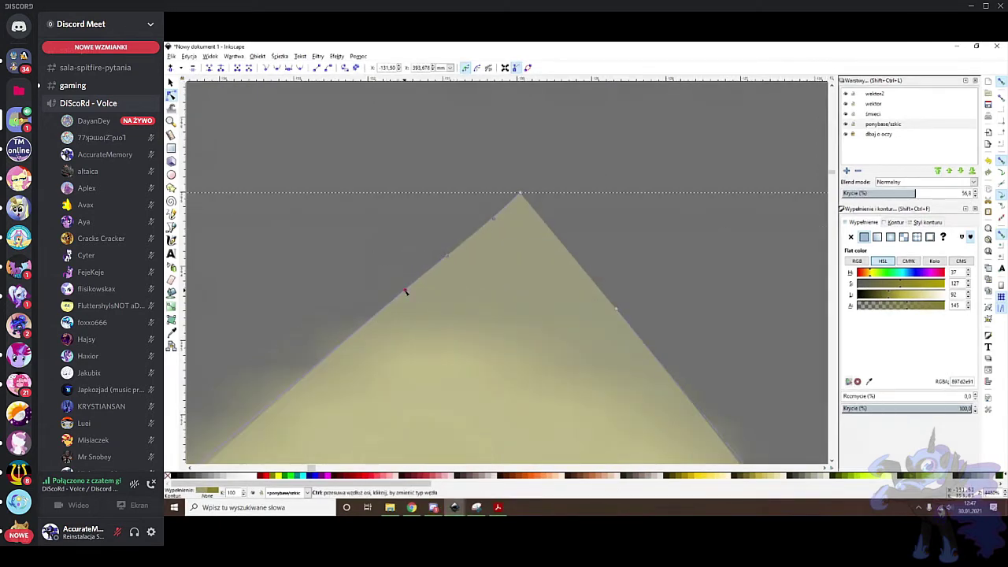
pyautogui.keyDown('ctrl'); pyautogui.scroll(-1, 505, 236); pyautogui.keyUp('ctrl')
pyautogui.keyDown('ctrl'); pyautogui.scroll(-3, 536, 275); pyautogui.keyUp('ctrl')
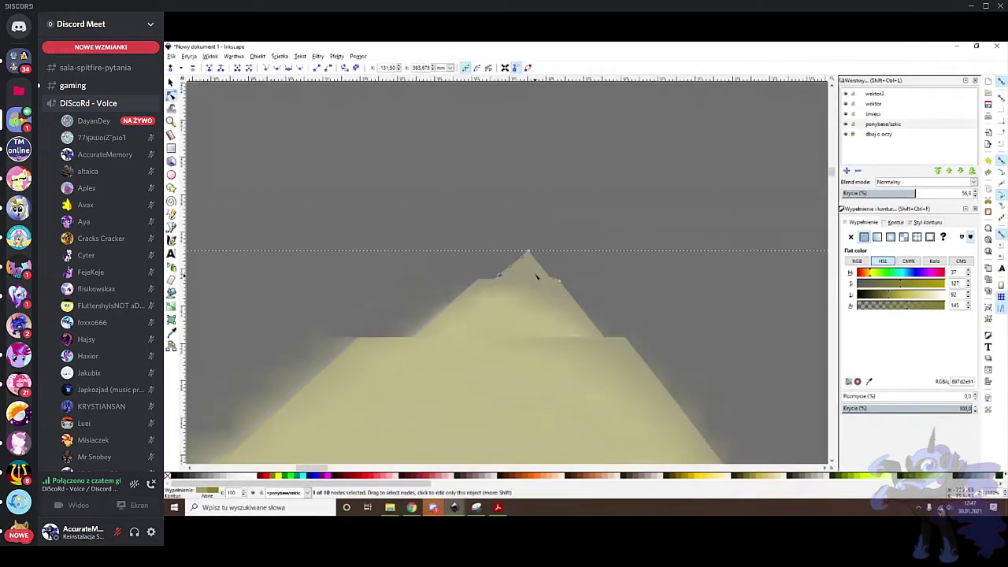
pyautogui.scroll(-4, 537, 267)
pyautogui.keyDown('ctrl'); pyautogui.scroll(3, 536, 266); pyautogui.keyUp('ctrl')
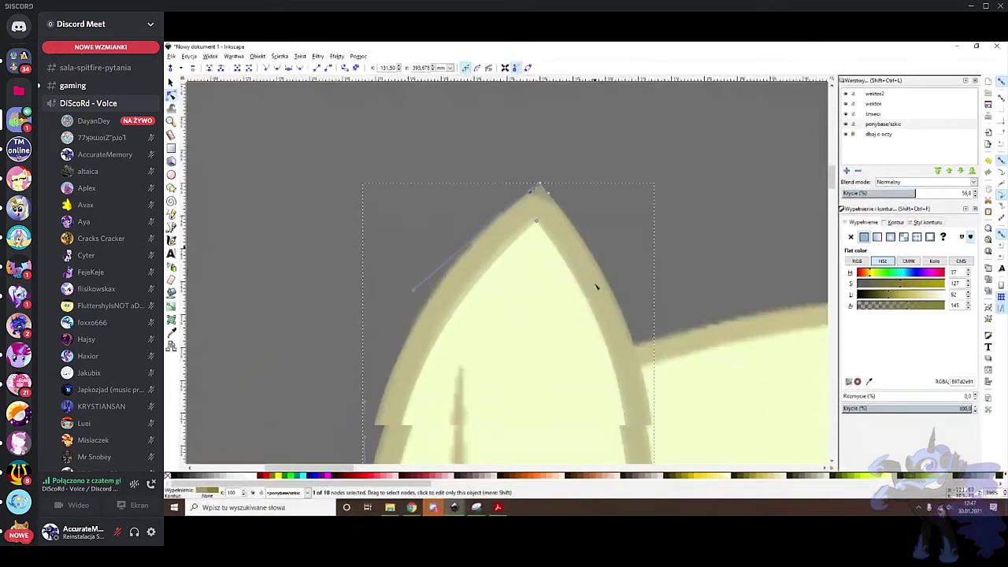
pyautogui.scroll(-11, 640, 319)
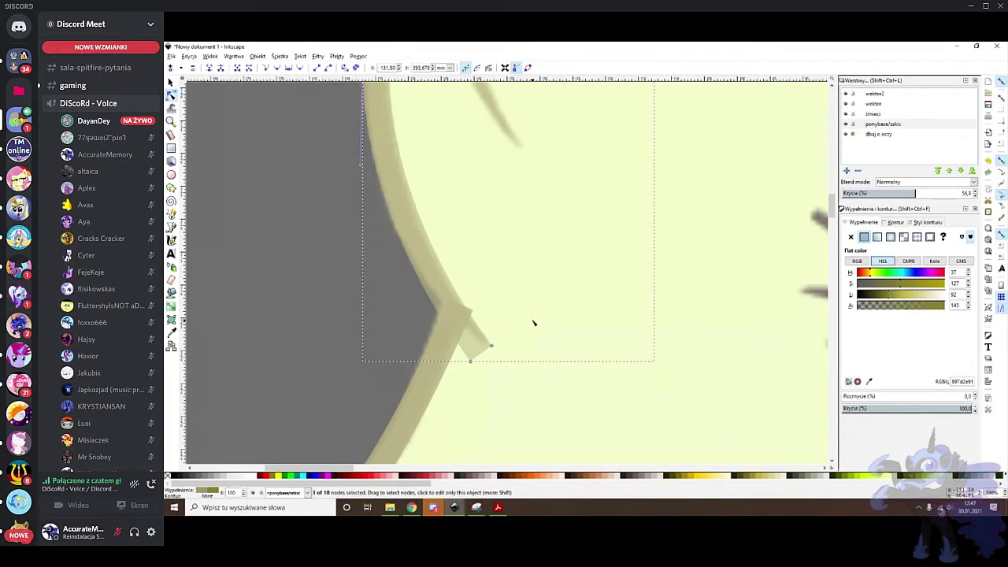
pyautogui.scroll(5, 541, 323)
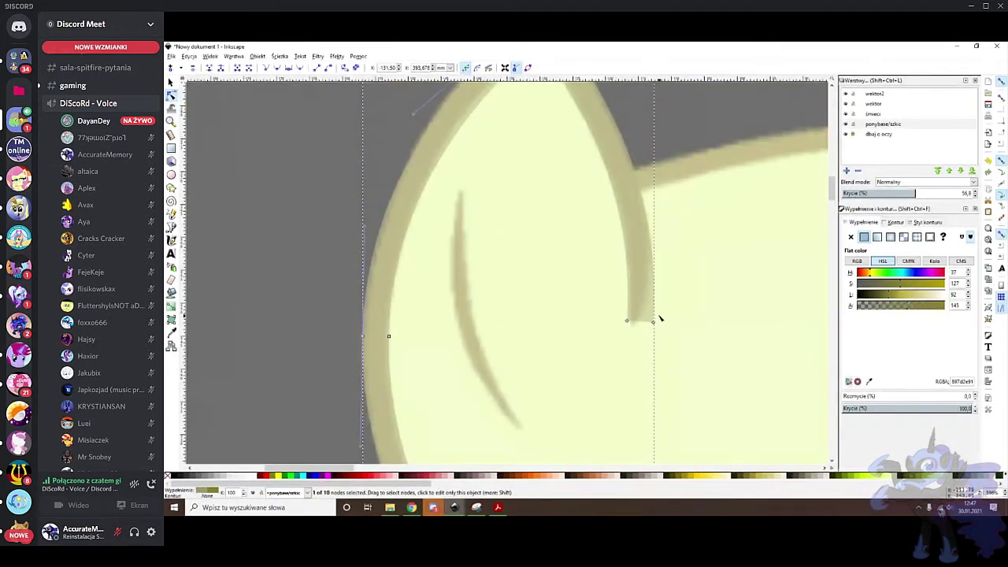
# Add a node on each side of the outline's inner ear end, delete the outer end corner and curve the end into a tapered point
pyautogui.click(653, 323)
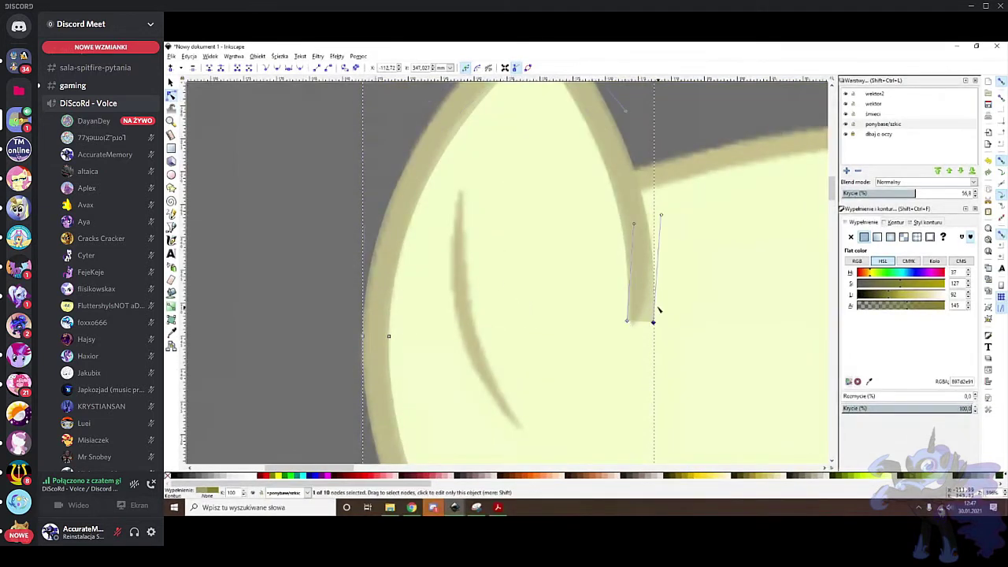
pyautogui.click(624, 237)
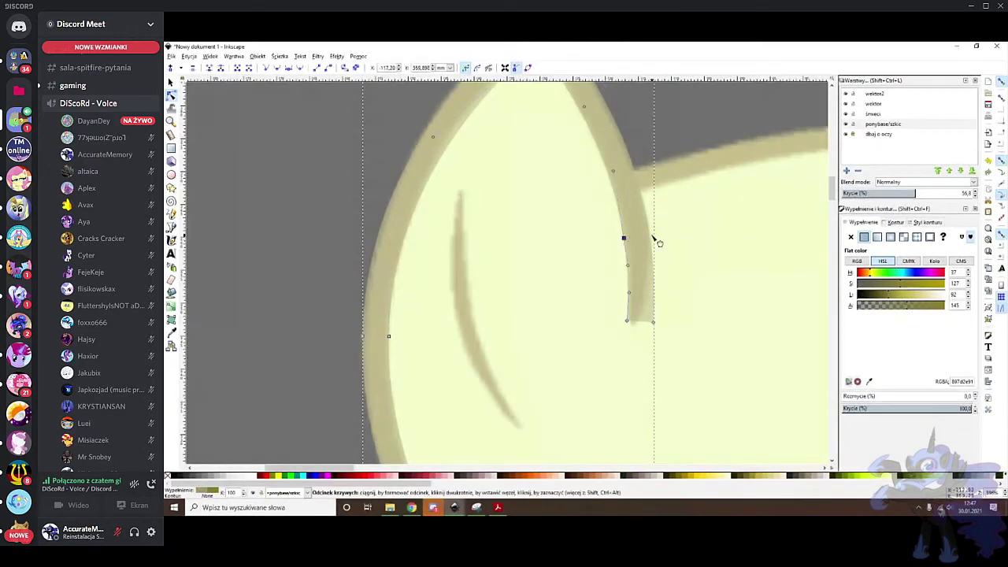
pyautogui.doubleClick(650, 230)
pyautogui.moveTo(696, 364)
pyautogui.mouseDown()
pyautogui.moveTo(648, 298)
pyautogui.moveTo(621, 385)
pyautogui.moveTo(635, 299)
pyautogui.moveTo(626, 295)
pyautogui.mouseUp()
pyautogui.press('Delete')
pyautogui.scroll(2, 672, 285)
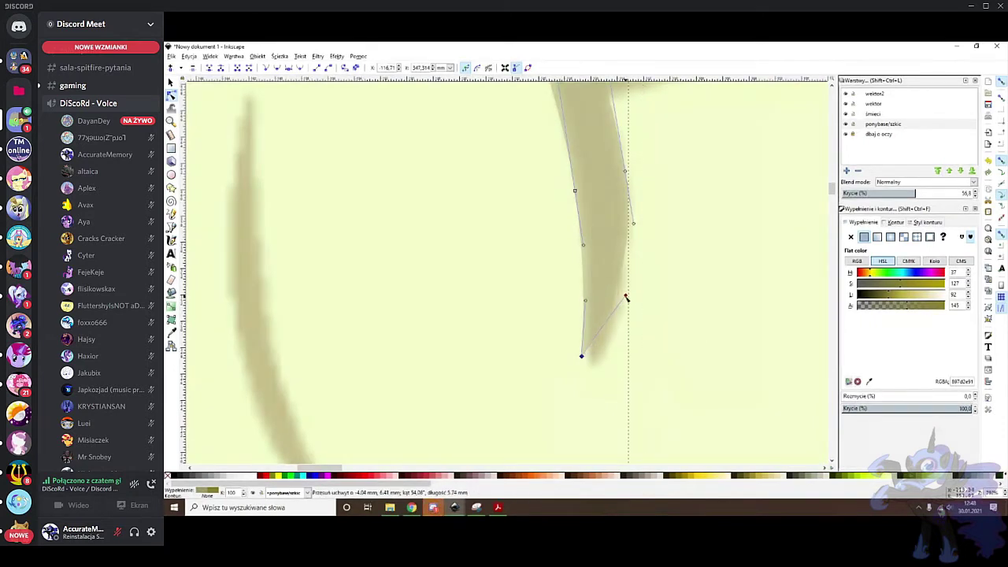
# Recolour the ear outline's fill to reddish brown with hue 14 and saturation 185
pyautogui.click(888, 272)
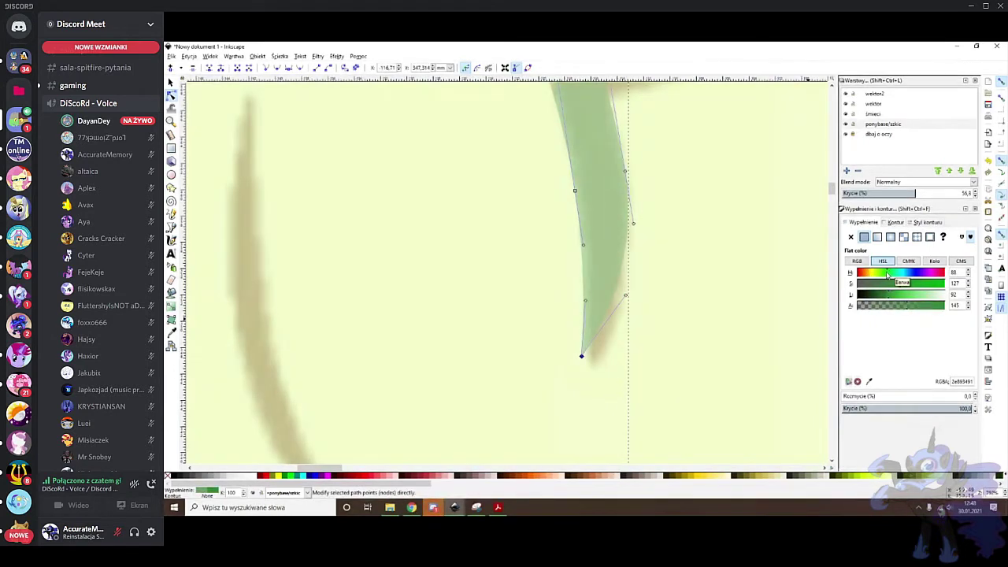
pyautogui.click(864, 273)
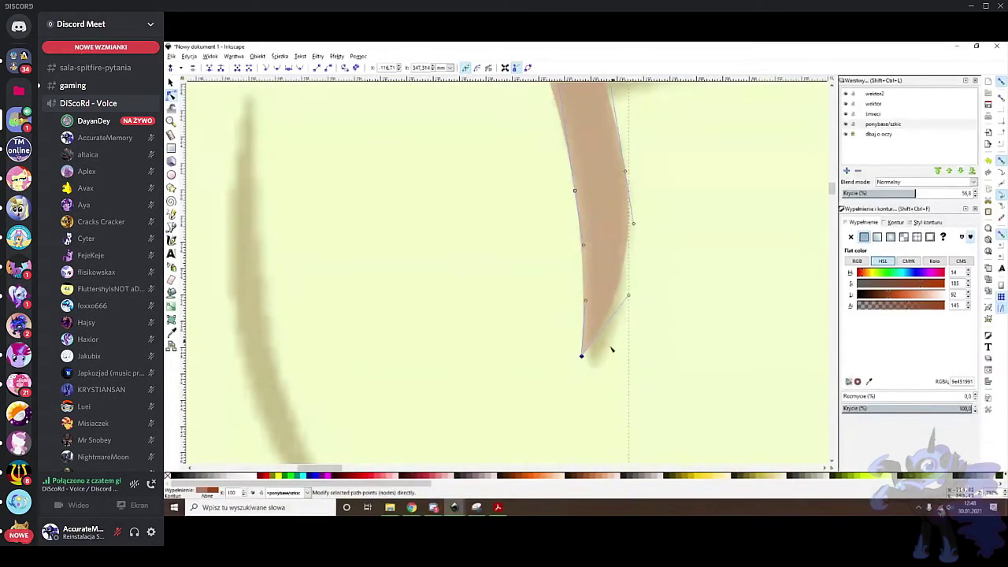
pyautogui.scroll(-2, 640, 315)
pyautogui.scroll(-6, 652, 307)
pyautogui.hscroll(4, 654, 310)
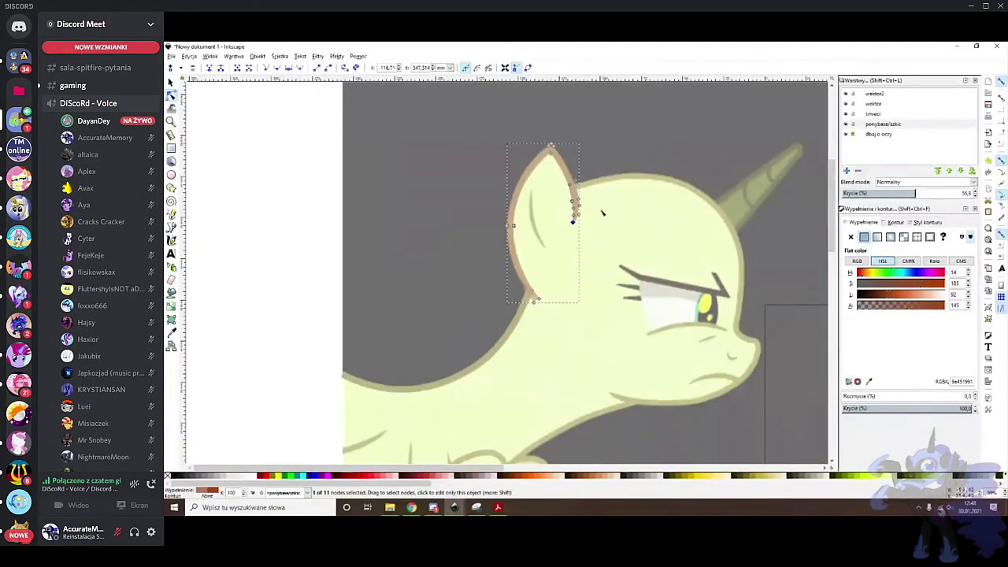
# Examine the tapered inner end of the ear outline up close and within the whole head, with the path selected and deselected
pyautogui.scroll(5, 574, 220)
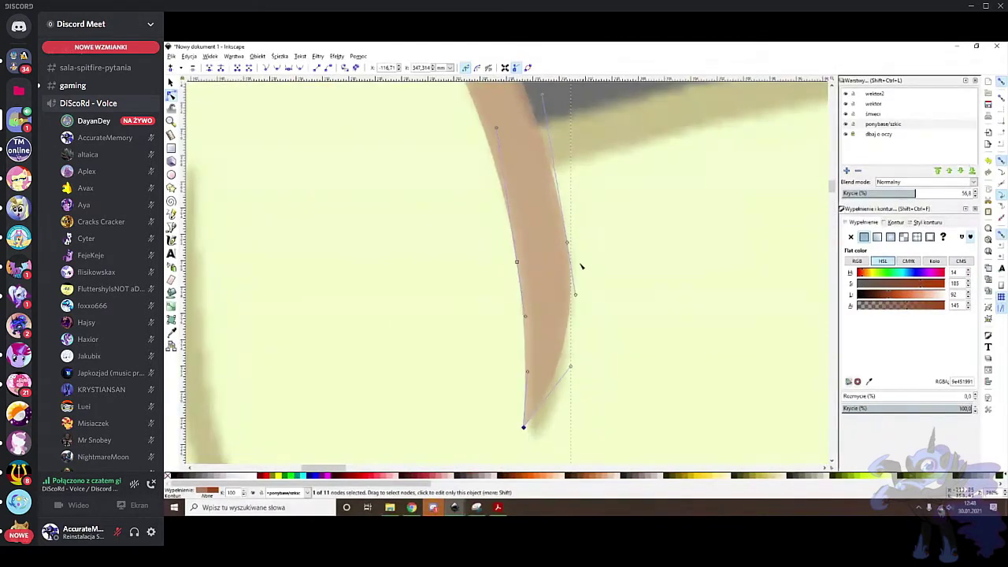
pyautogui.scroll(2, 574, 236)
pyautogui.scroll(-4, 583, 338)
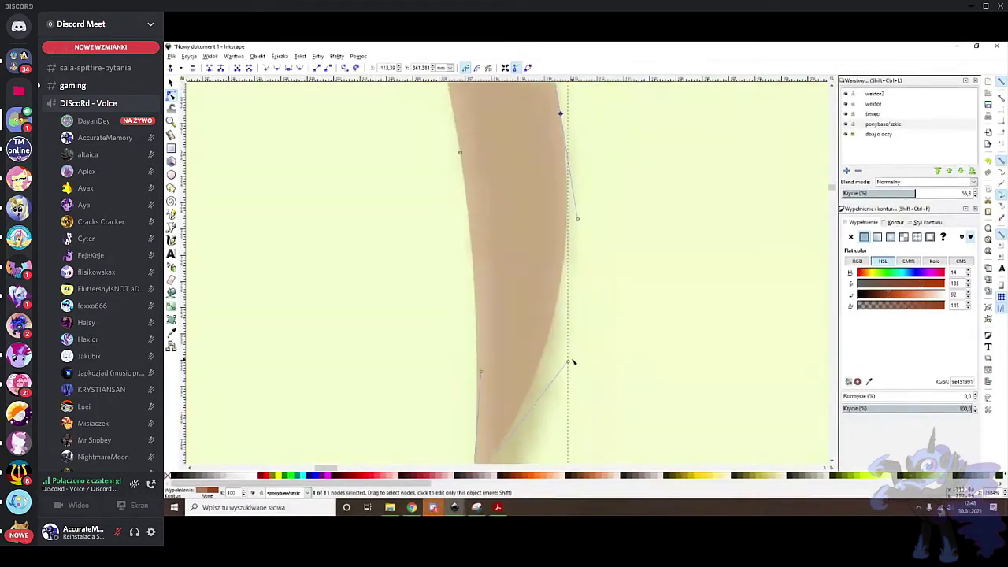
pyautogui.scroll(-2, 622, 276)
pyautogui.scroll(-2, 628, 268)
pyautogui.scroll(-3, 652, 144)
pyautogui.scroll(2, 676, 141)
pyautogui.click(677, 140)
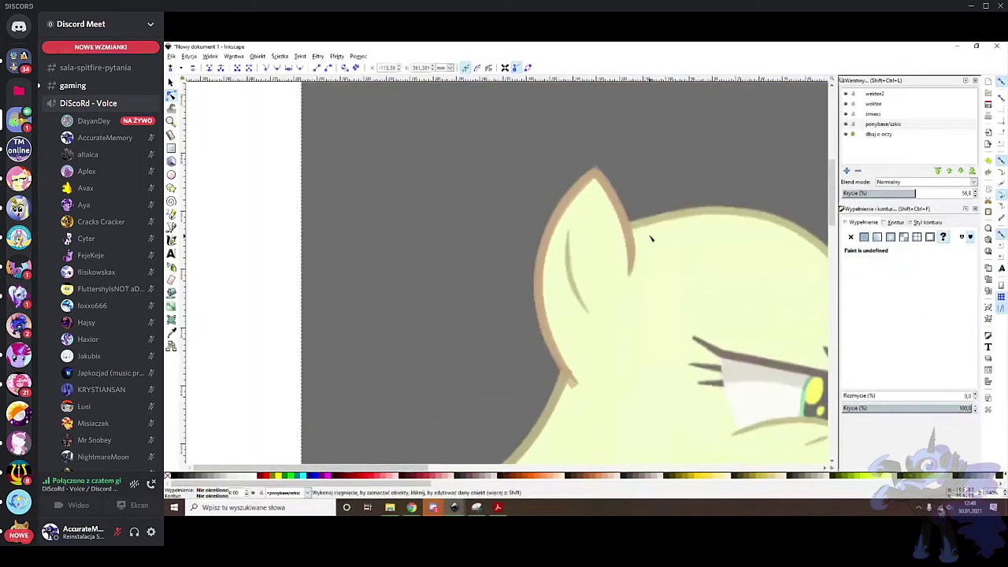
pyautogui.click(634, 264)
pyautogui.click(679, 172)
pyautogui.scroll(3, 632, 237)
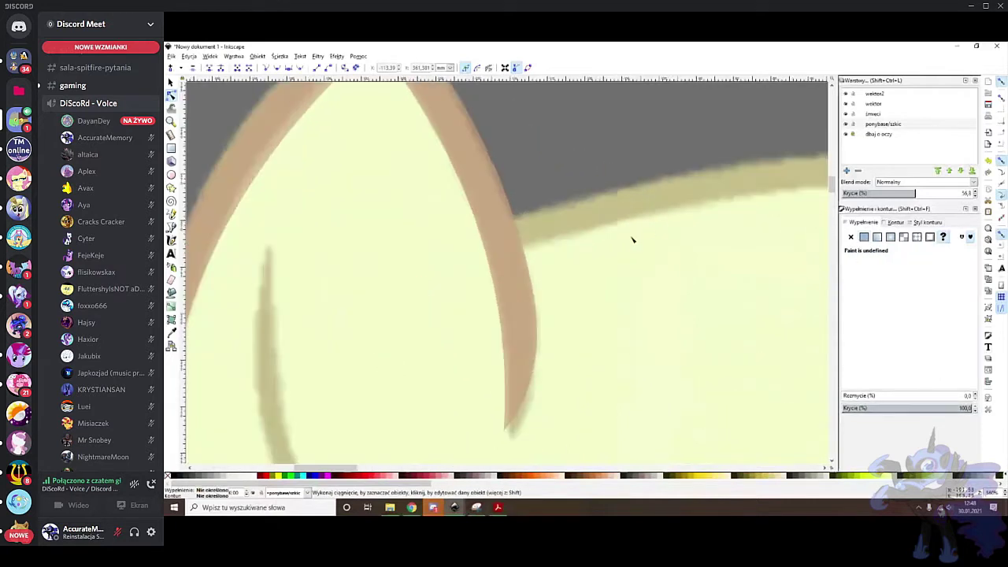
pyautogui.click(533, 327)
pyautogui.scroll(-5, 621, 289)
pyautogui.scroll(-1, 640, 291)
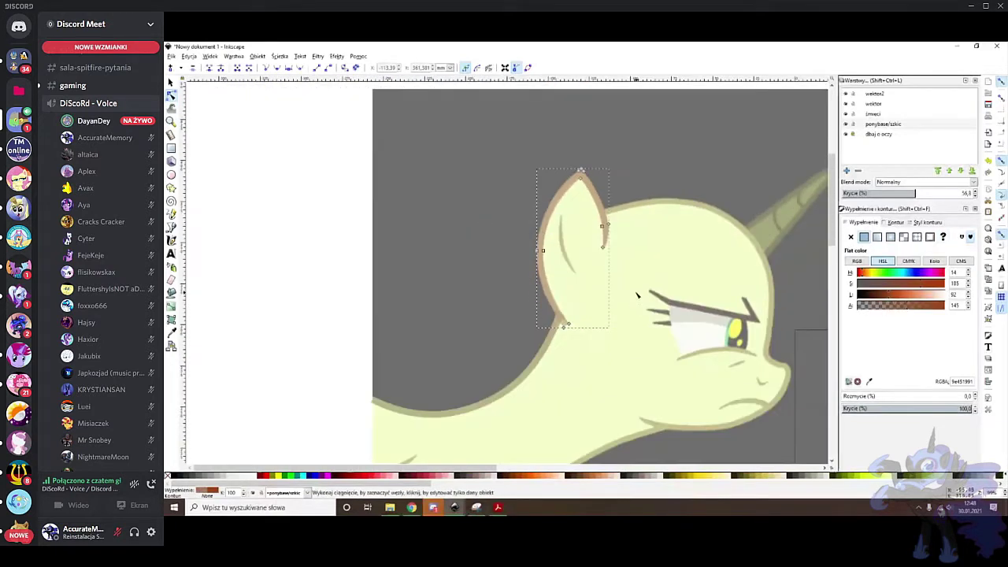
pyautogui.hscroll(1, 650, 287)
pyautogui.click(670, 277)
pyautogui.scroll(-1, 667, 274)
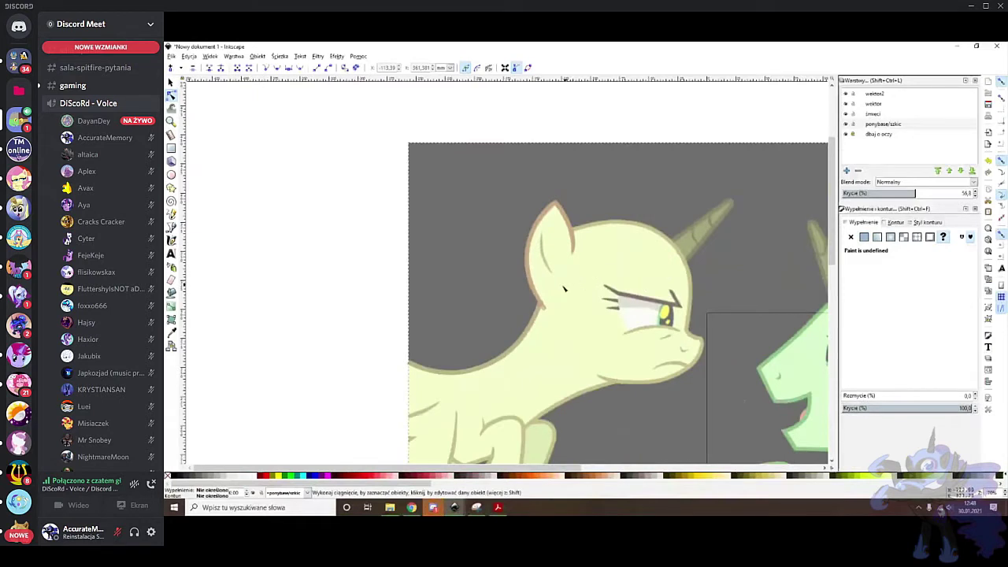
# Add a node on each side of the outline near the ear's base and delete the outer end corner to form a point
pyautogui.scroll(4, 543, 304)
pyautogui.click(538, 300)
pyautogui.scroll(2, 529, 252)
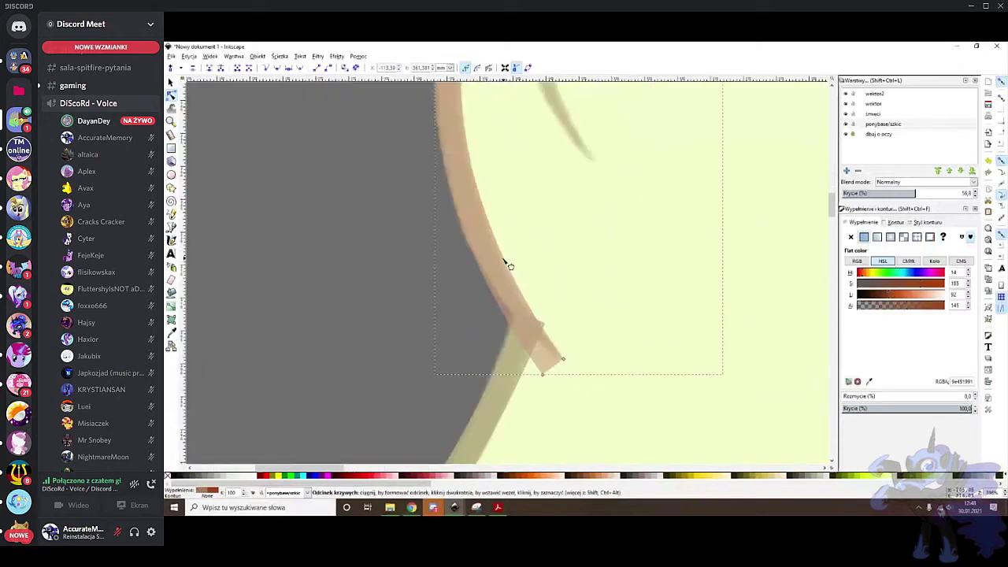
pyautogui.doubleClick(478, 265)
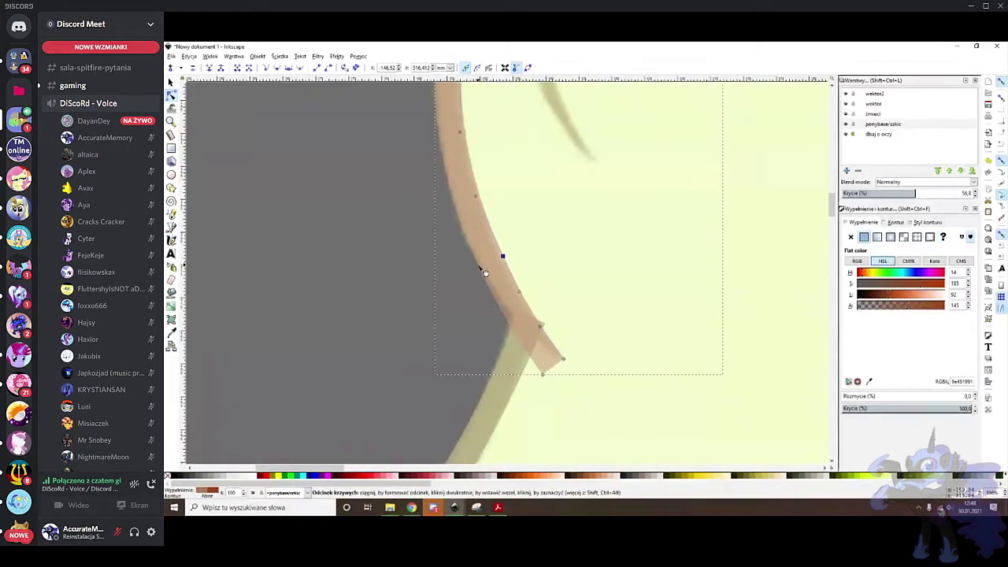
pyautogui.moveTo(563, 408); pyautogui.dragTo(524, 340)
pyautogui.press('Delete')
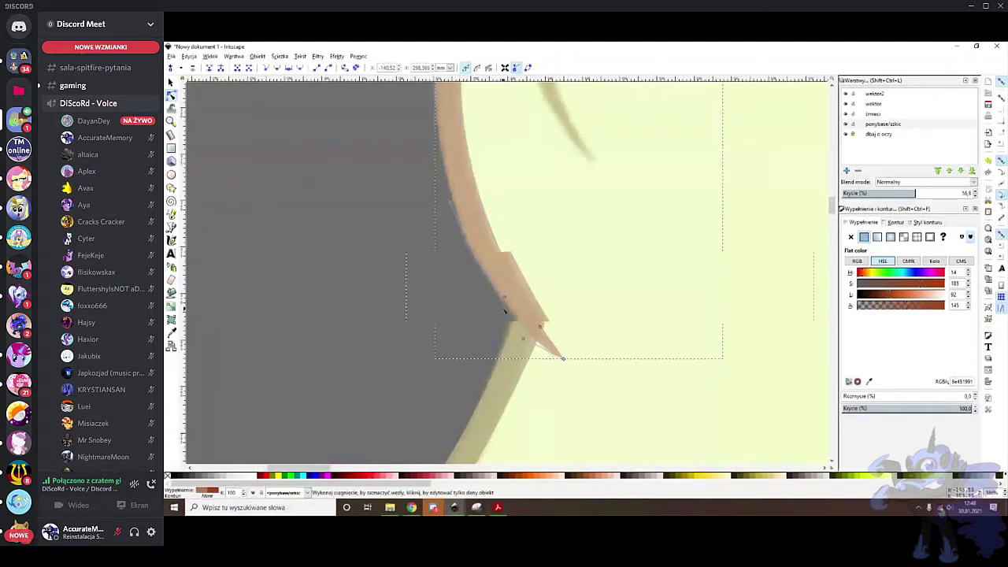
# Give the ear outline a flat red stroke and reduce its width to 0.1
pyautogui.keyDown('ctrl'); pyautogui.scroll(1, 503, 308); pyautogui.keyUp('ctrl')
pyautogui.keyDown('ctrl'); pyautogui.scroll(4, 480, 233); pyautogui.keyUp('ctrl')
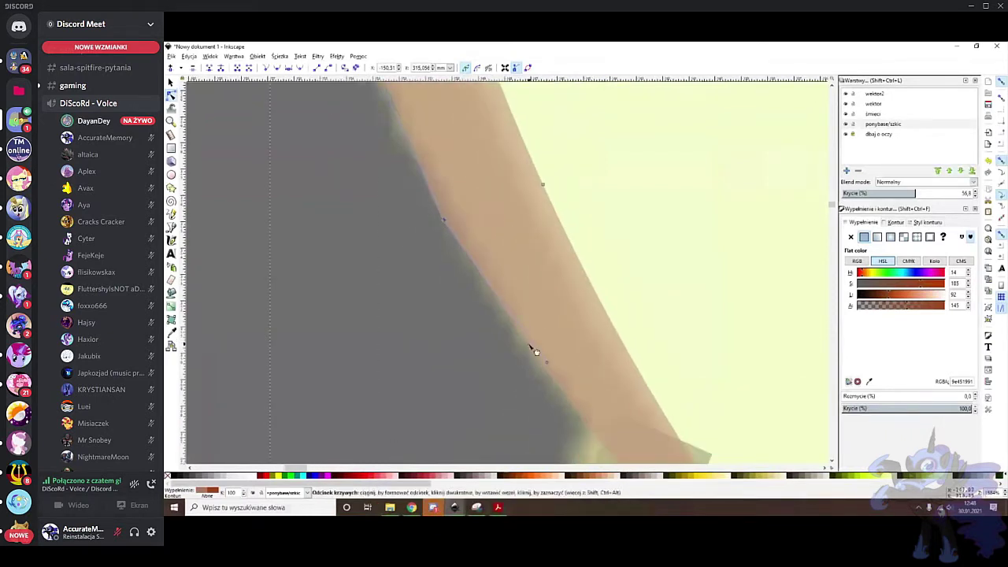
pyautogui.click(895, 223)
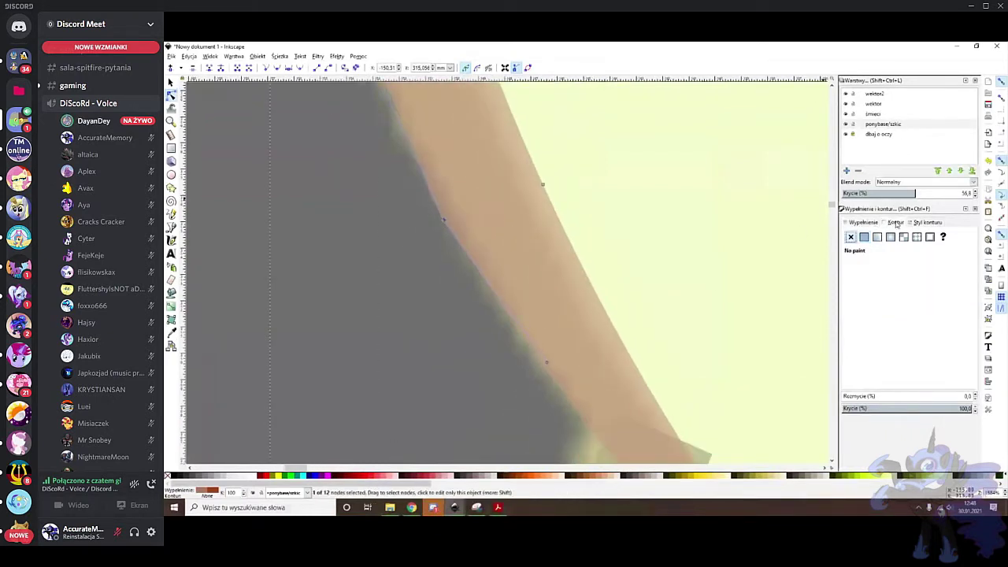
pyautogui.click(863, 237)
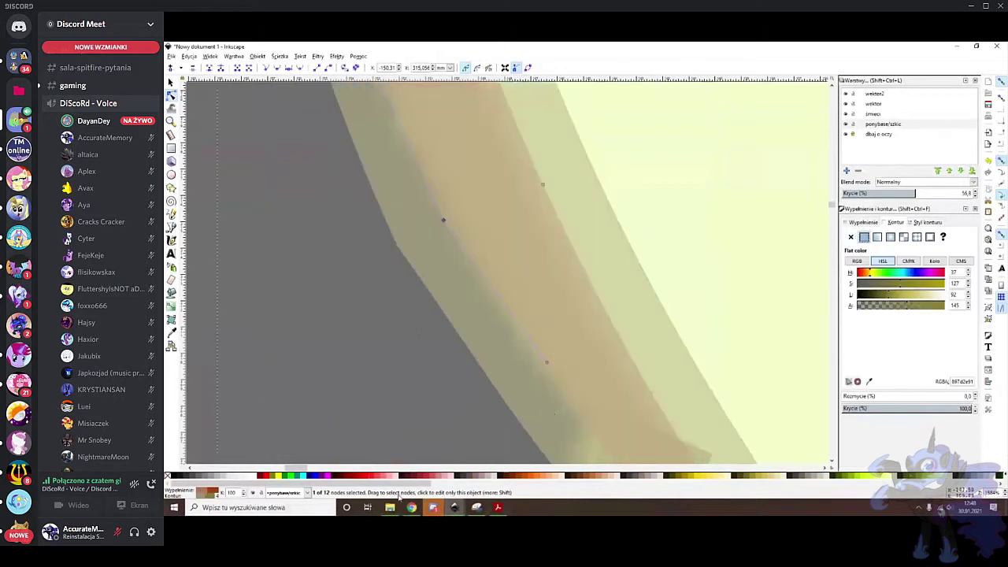
pyautogui.click(266, 477)
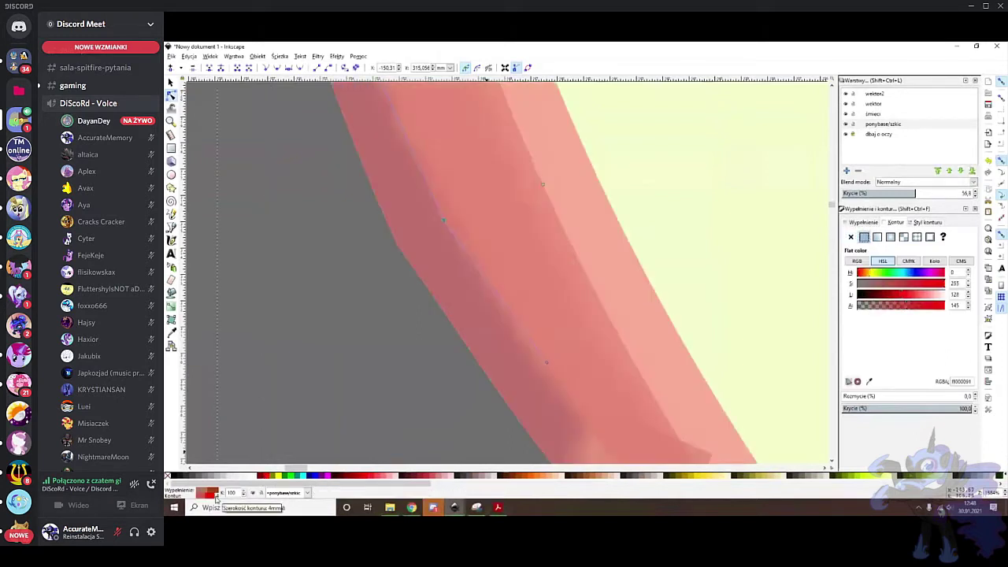
pyautogui.rightClick(218, 497)
pyautogui.click(242, 481)
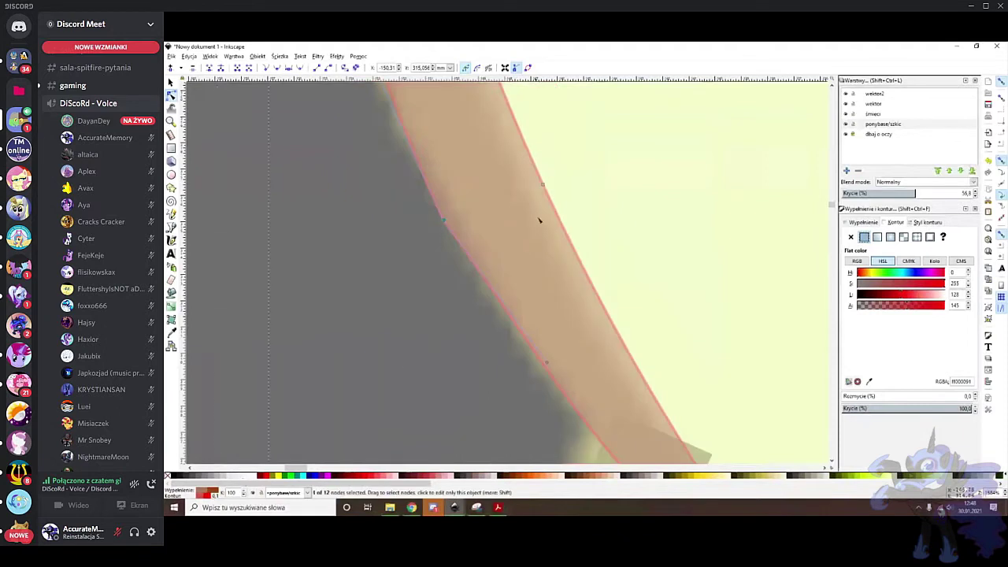
# Select the inner-edge node near the ear's base and examine its two handles and the adjoining segments
pyautogui.scroll(-1, 556, 202)
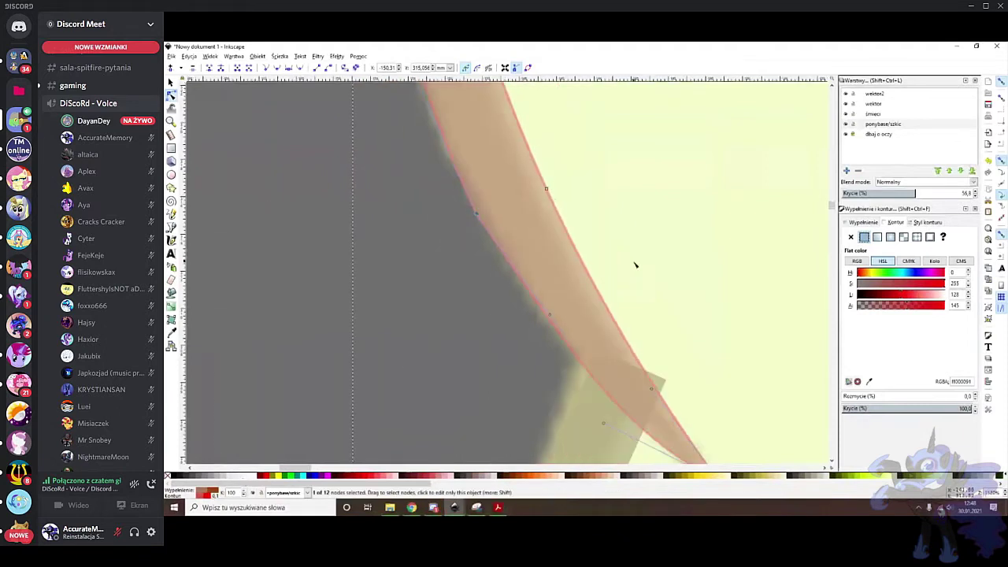
pyautogui.scroll(-1, 638, 279)
pyautogui.scroll(-1, 646, 303)
pyautogui.scroll(2, 543, 205)
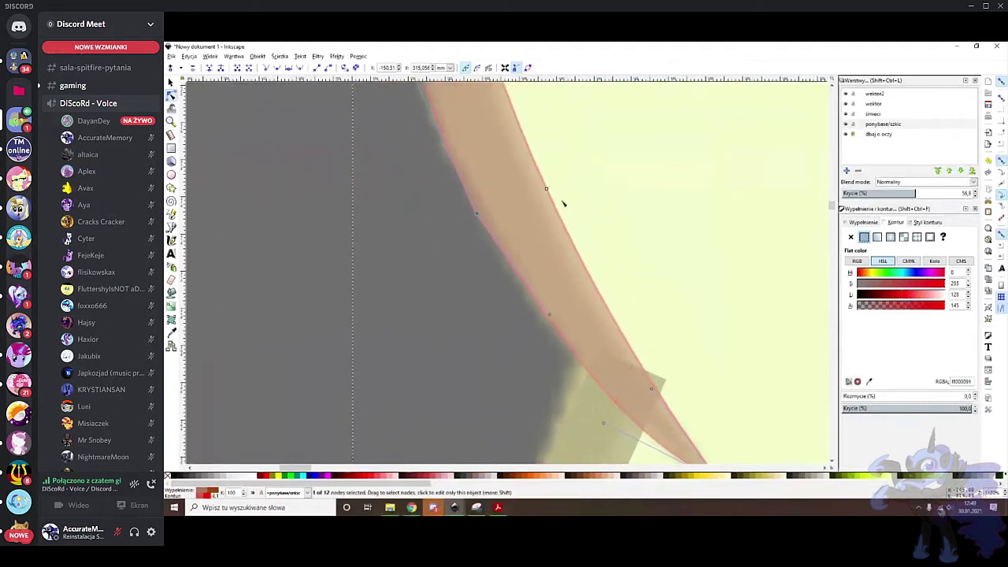
pyautogui.click(545, 187)
pyautogui.scroll(4, 561, 206)
pyautogui.scroll(3, 551, 206)
pyautogui.scroll(-7, 593, 250)
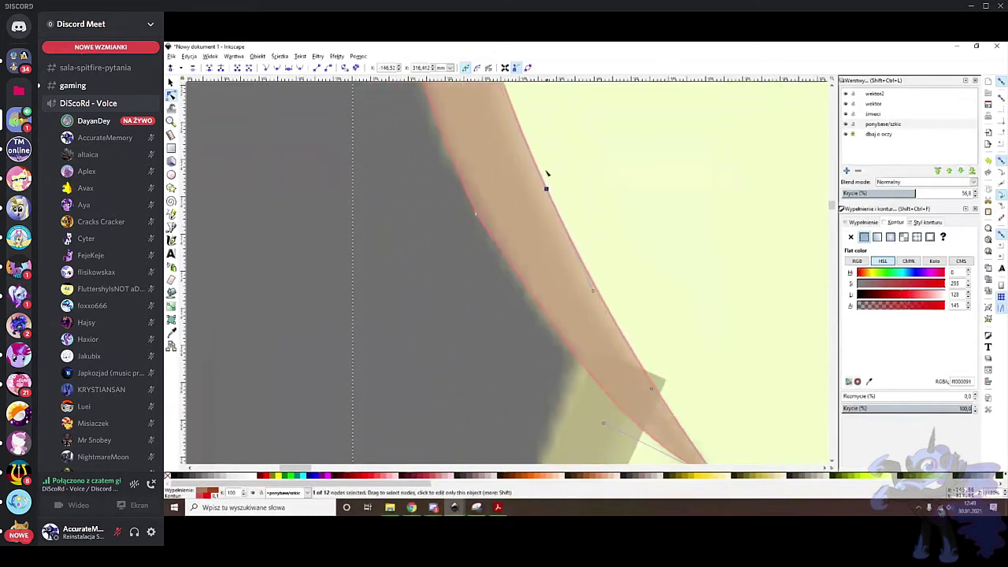
pyautogui.scroll(1, 577, 193)
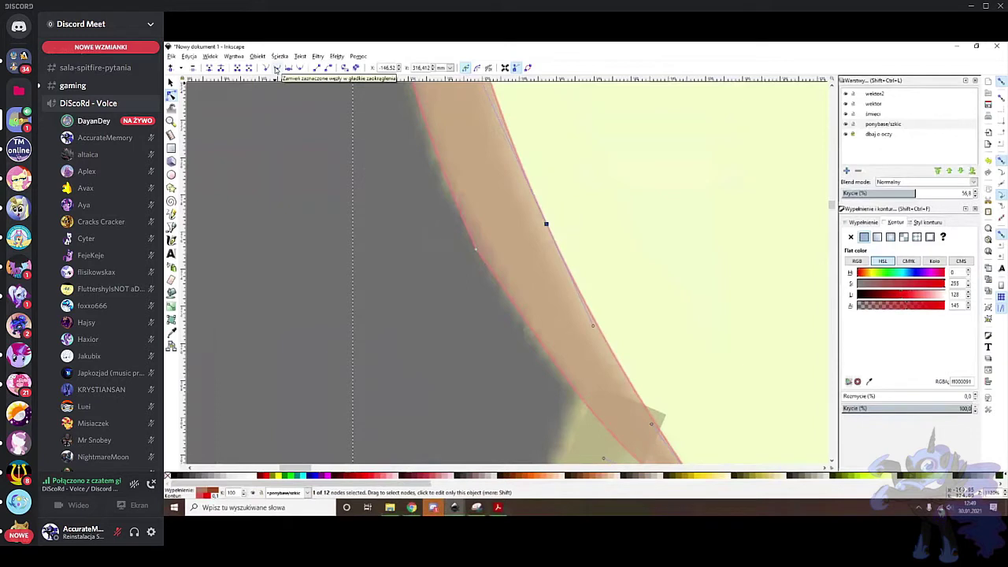
pyautogui.scroll(2, 606, 354)
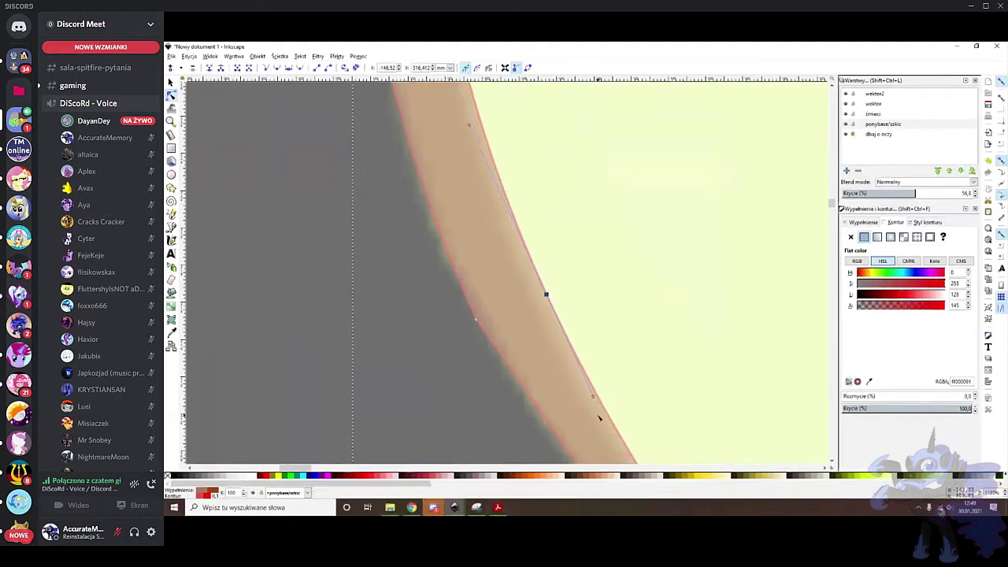
pyautogui.scroll(1, 551, 300)
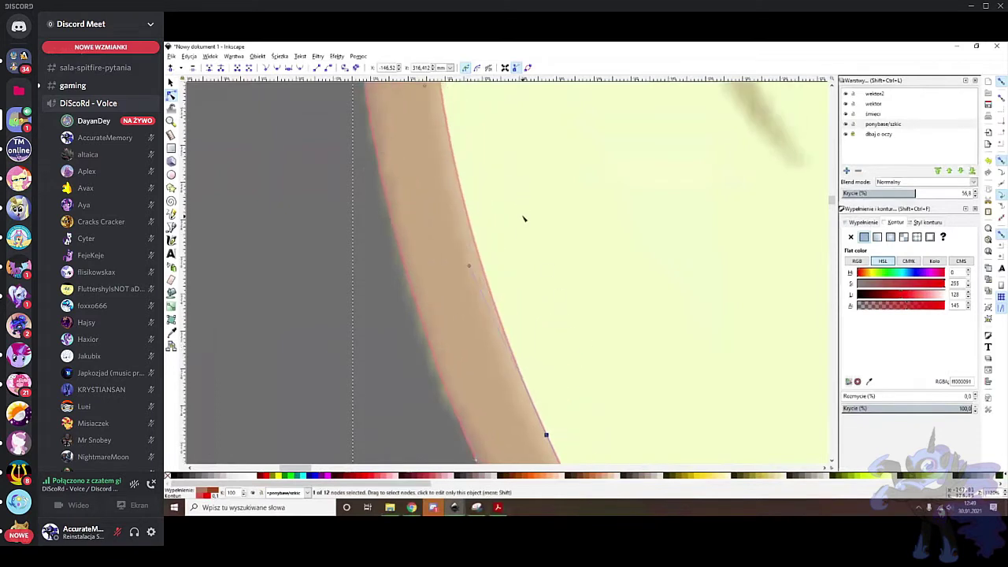
pyautogui.scroll(-1, 543, 245)
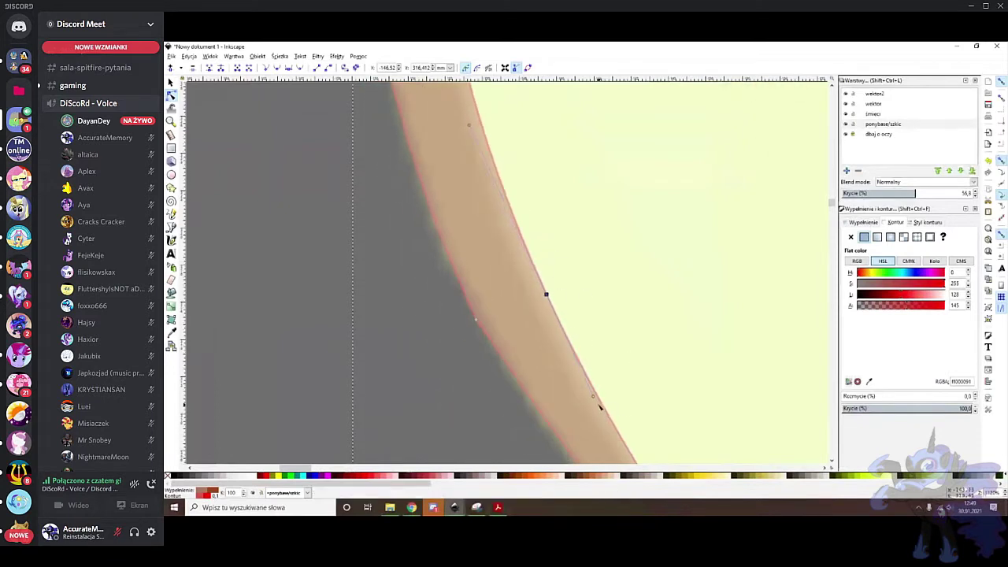
# Try rotating the inner node's linked handles to bend the segments on both sides, and deselect the path
pyautogui.moveTo(595, 397); pyautogui.dragTo(605, 309)
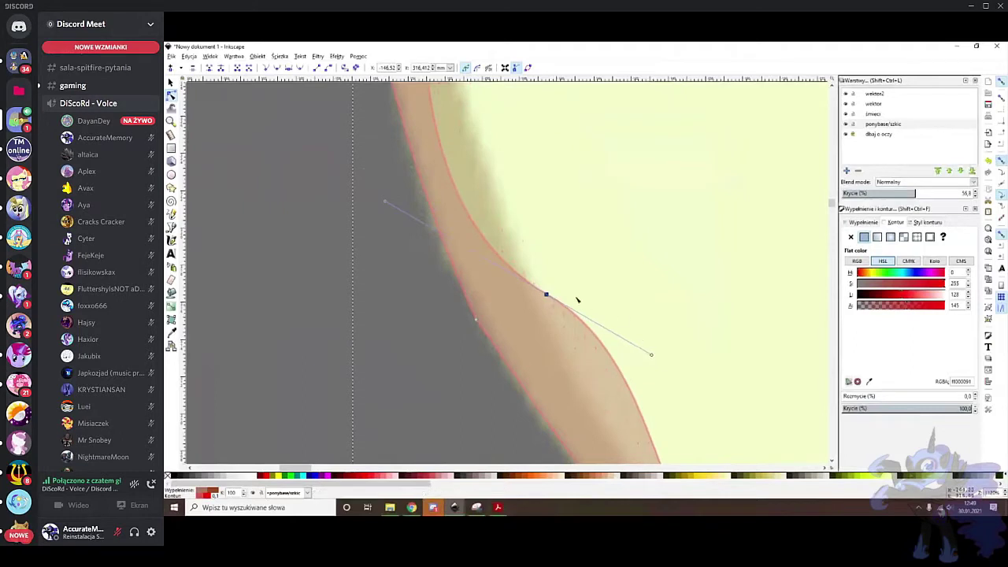
pyautogui.scroll(2, 557, 270)
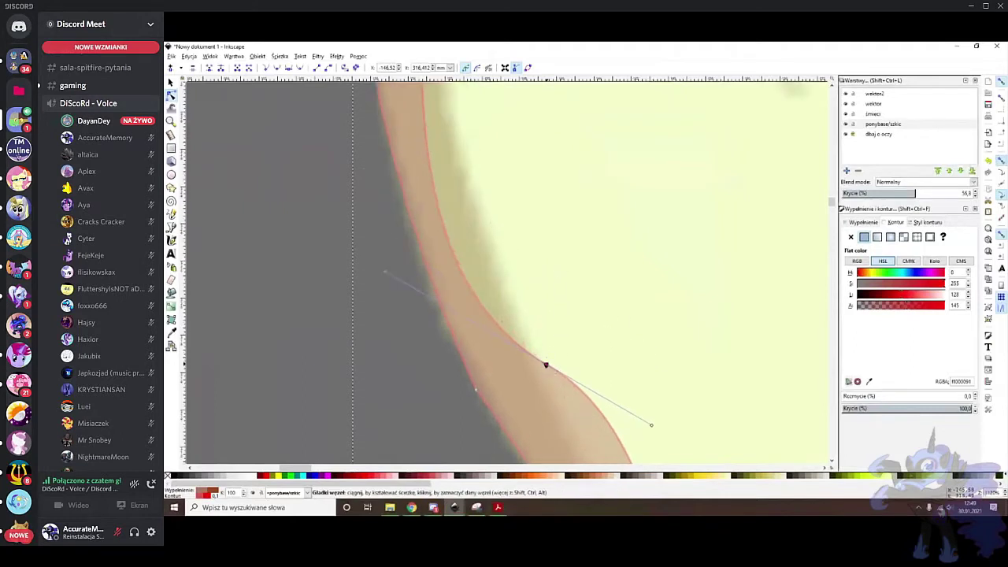
pyautogui.scroll(-5, 543, 189)
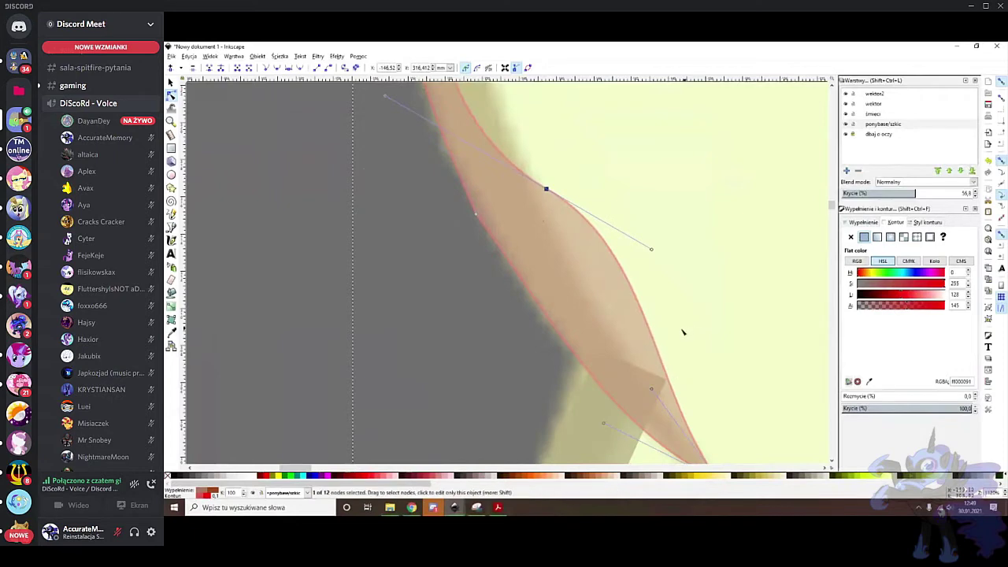
pyautogui.scroll(-6, 678, 302)
pyautogui.press('Escape')
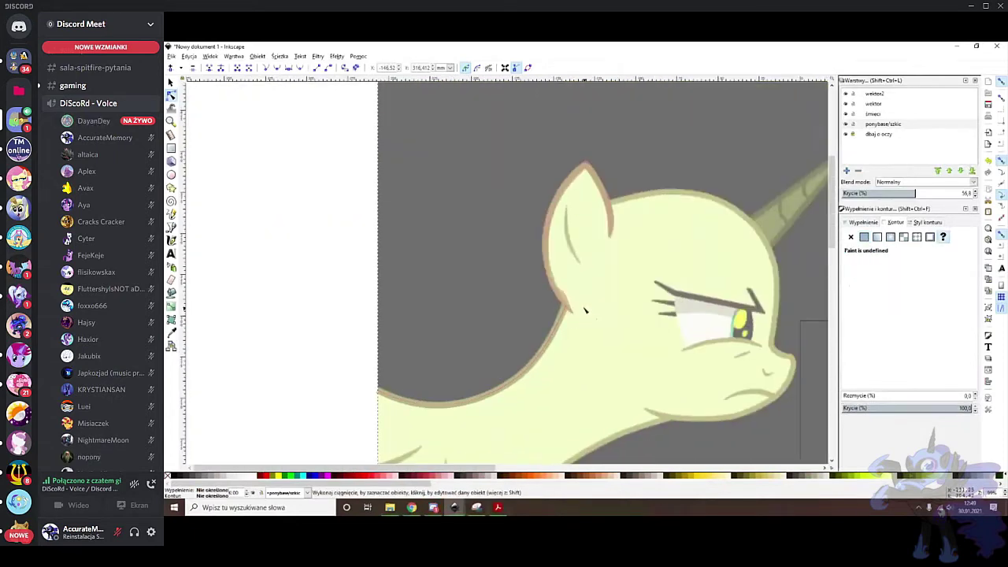
# Select the outer-edge node near the ear's base and pull its lower handle outward to smooth the bend in the outline
pyautogui.scroll(6, 560, 290)
pyautogui.click(565, 286)
pyautogui.scroll(2, 534, 278)
pyautogui.moveTo(460, 295); pyautogui.dragTo(515, 233)
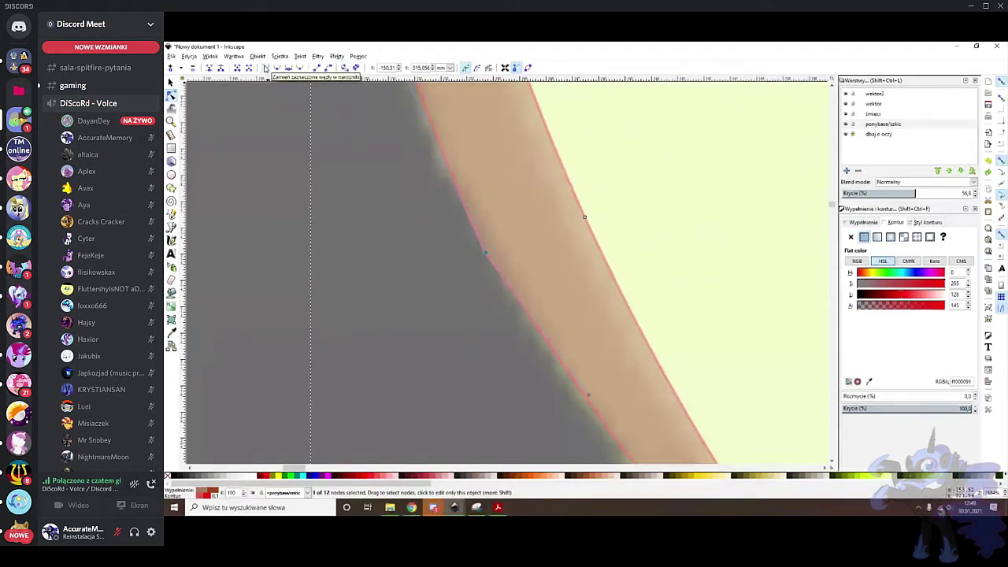
pyautogui.scroll(1, 583, 314)
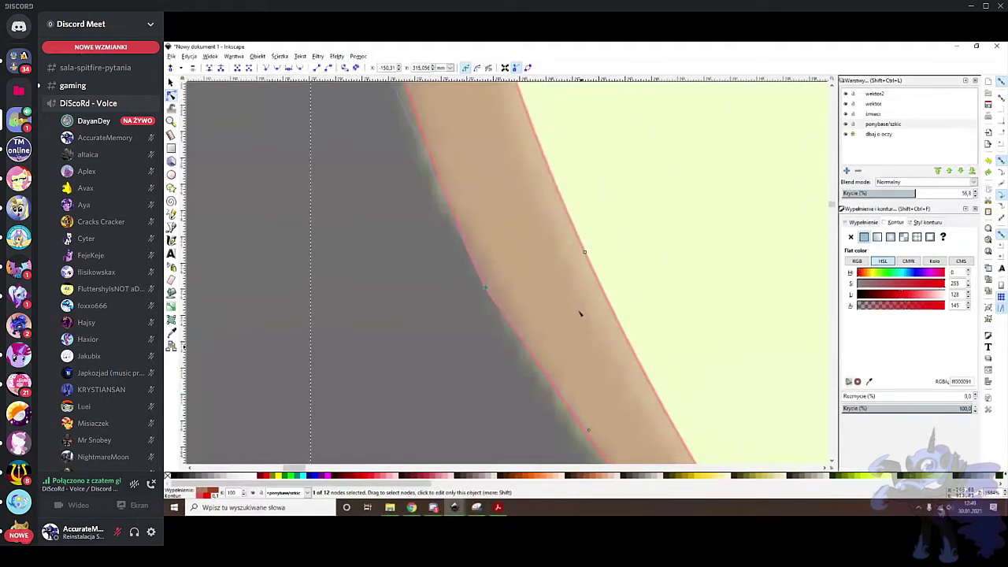
pyautogui.click(584, 252)
pyautogui.moveTo(484, 292); pyautogui.dragTo(511, 272)
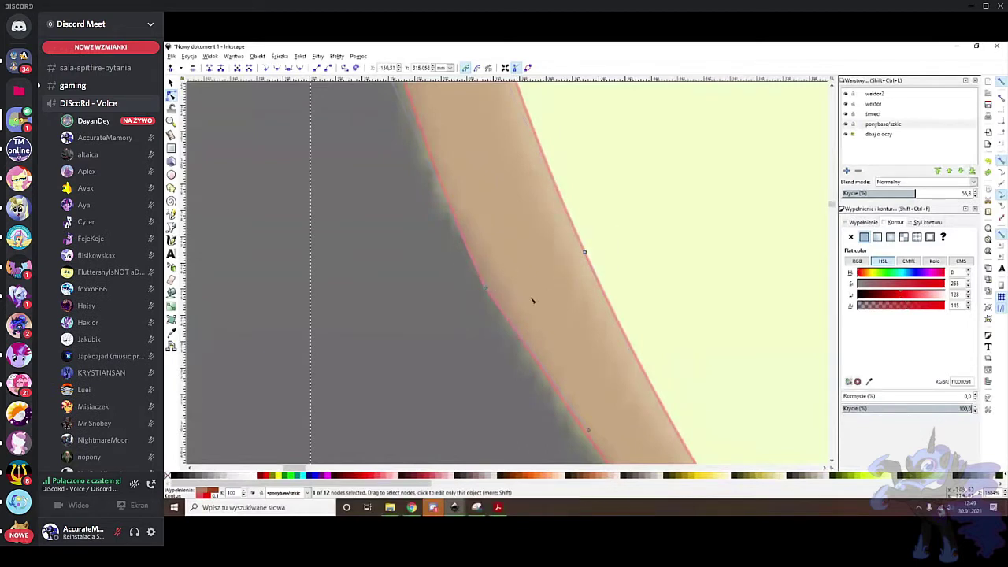
pyautogui.scroll(-2, 539, 306)
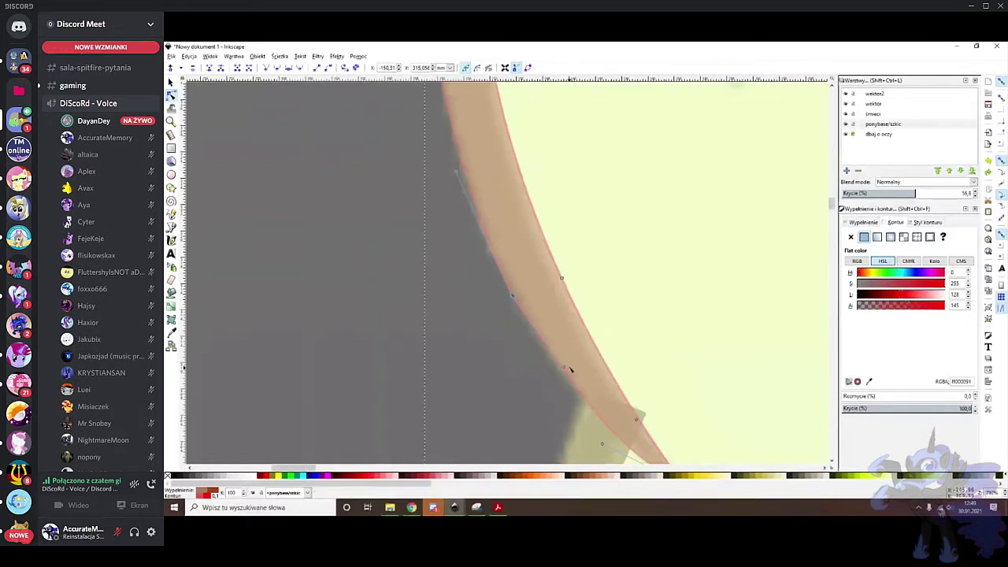
pyautogui.scroll(2, 571, 376)
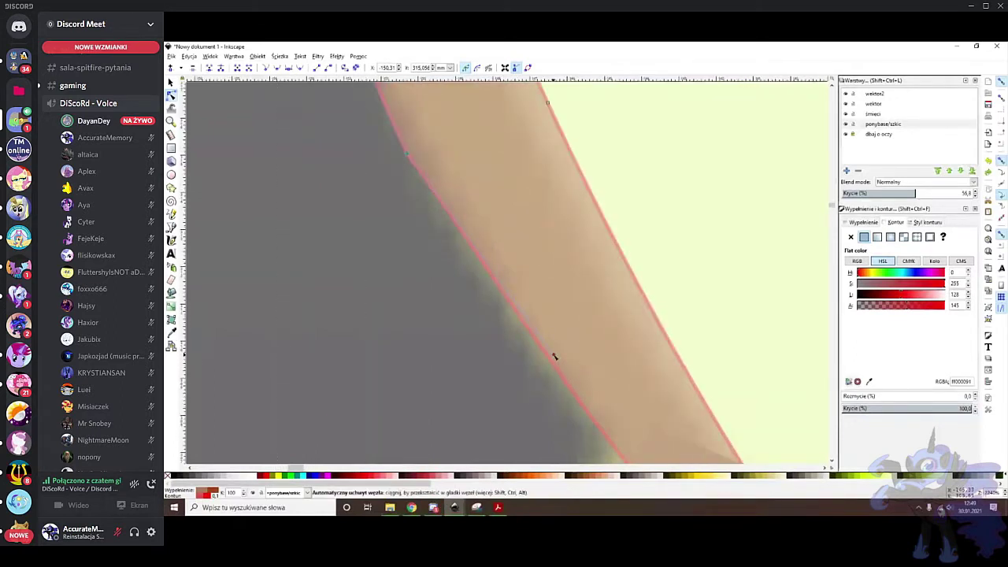
pyautogui.moveTo(555, 357); pyautogui.dragTo(514, 378)
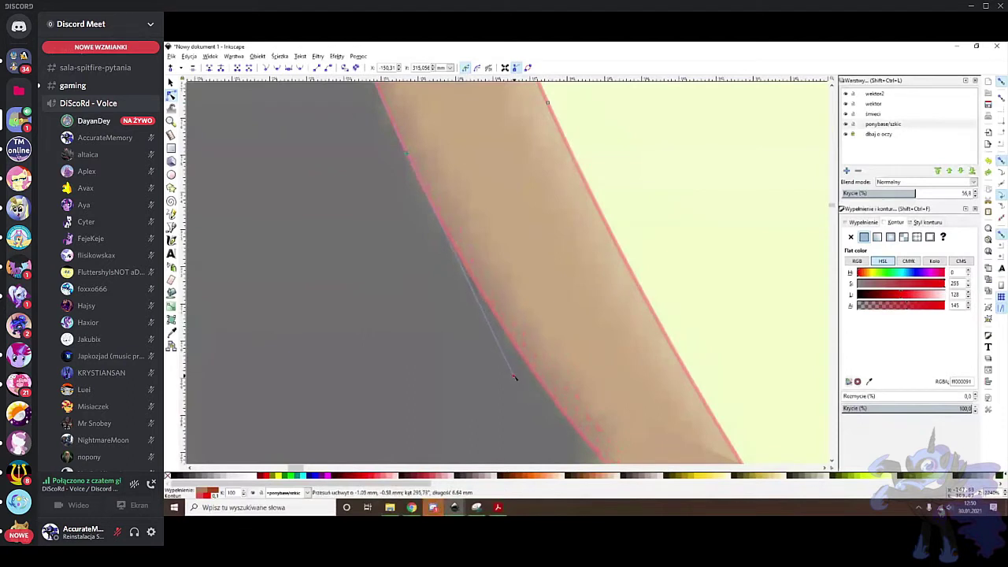
pyautogui.moveTo(361, 206); pyautogui.dragTo(429, 127)
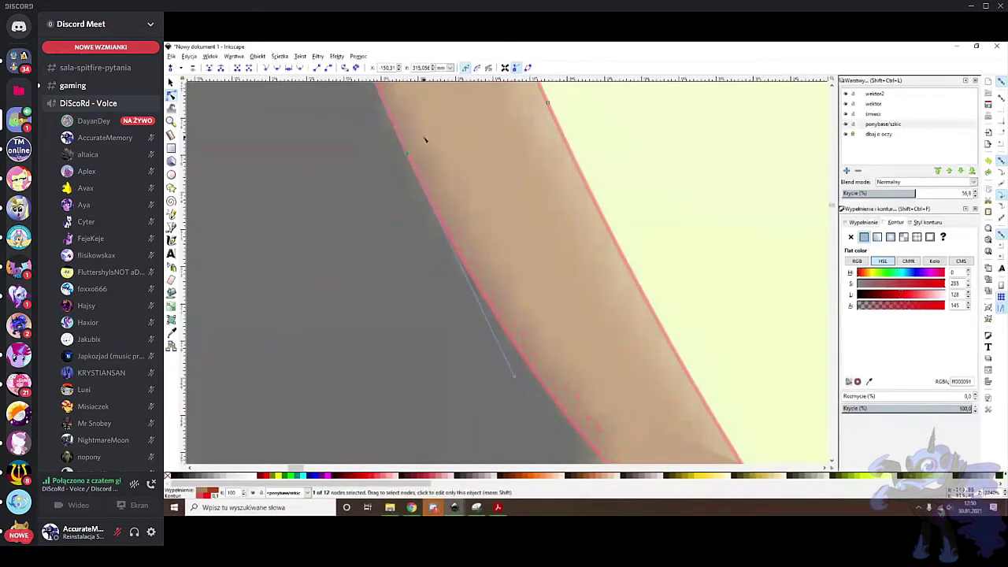
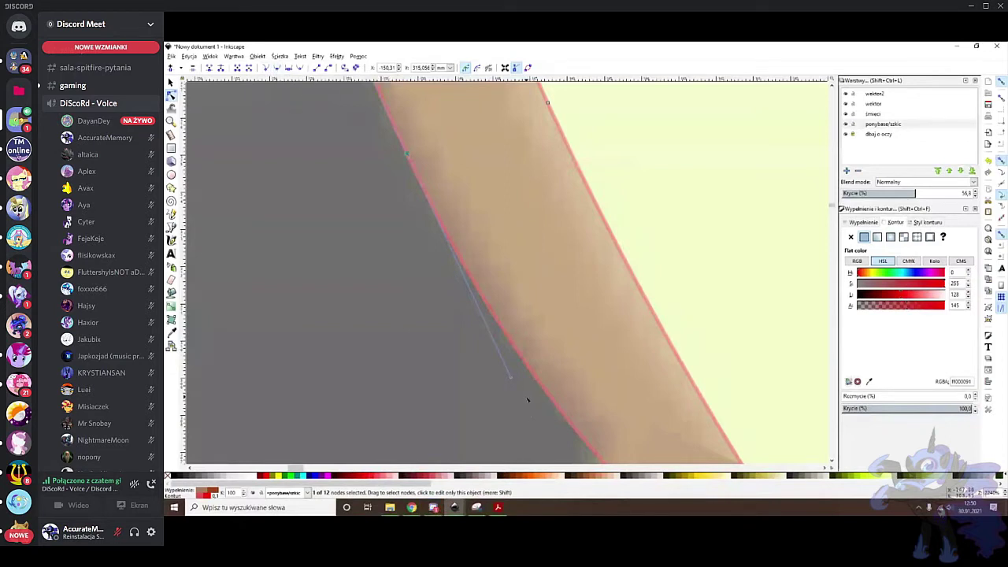
# Fine-tune the outer node's lower handle so the segment below continues the curve above without a kink
pyautogui.scroll(3, 504, 354)
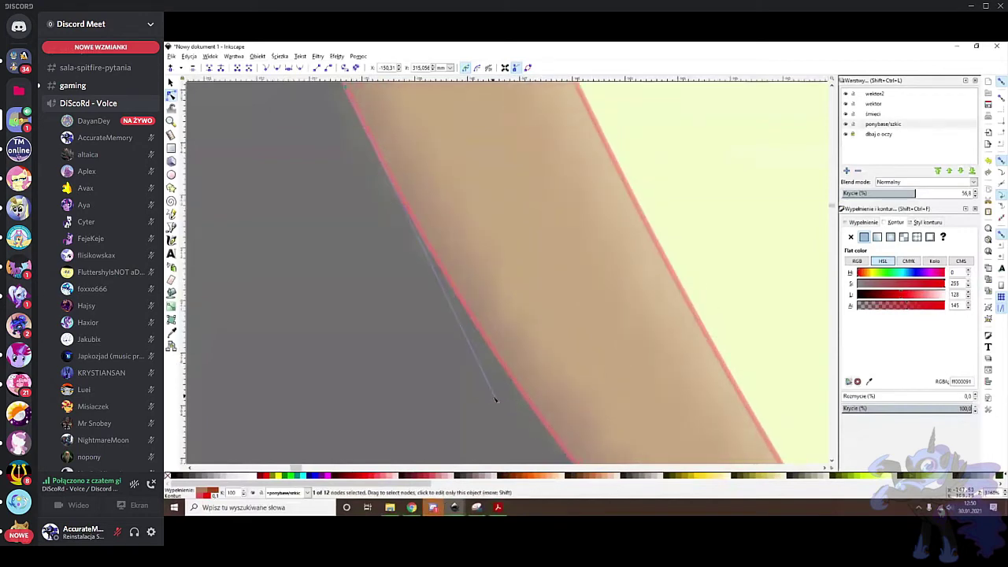
pyautogui.scroll(2, 494, 400)
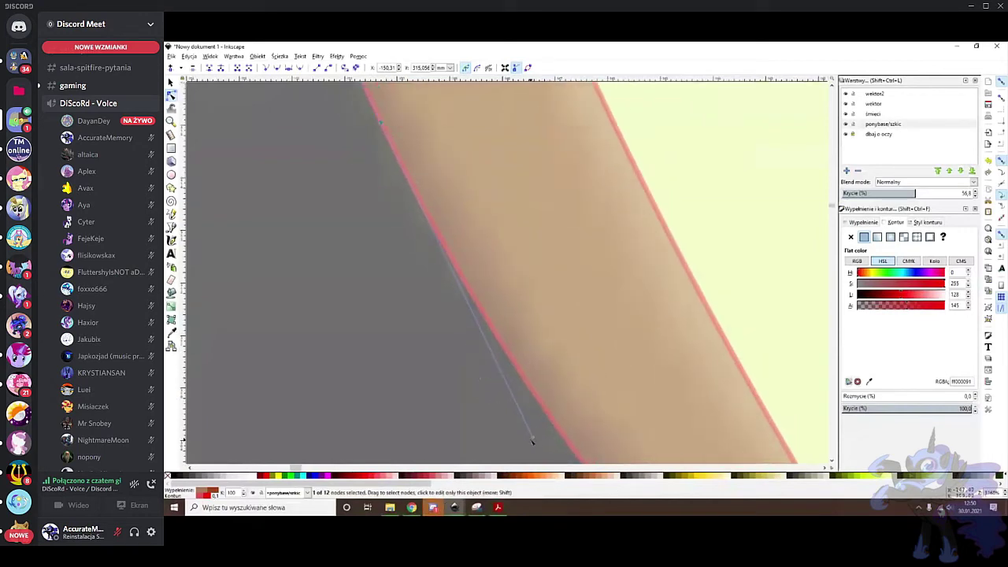
pyautogui.click(381, 124)
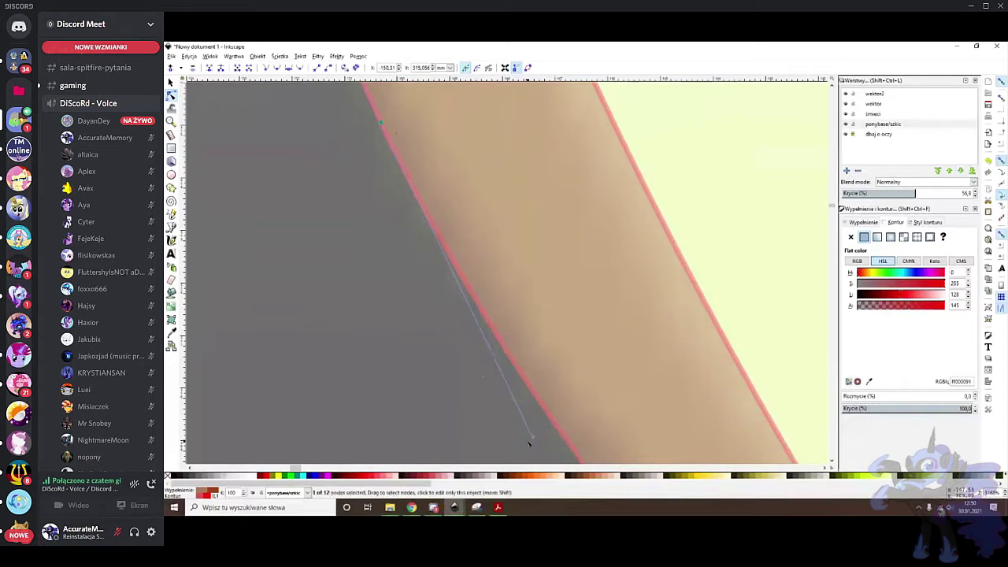
pyautogui.moveTo(531, 438); pyautogui.dragTo(525, 440)
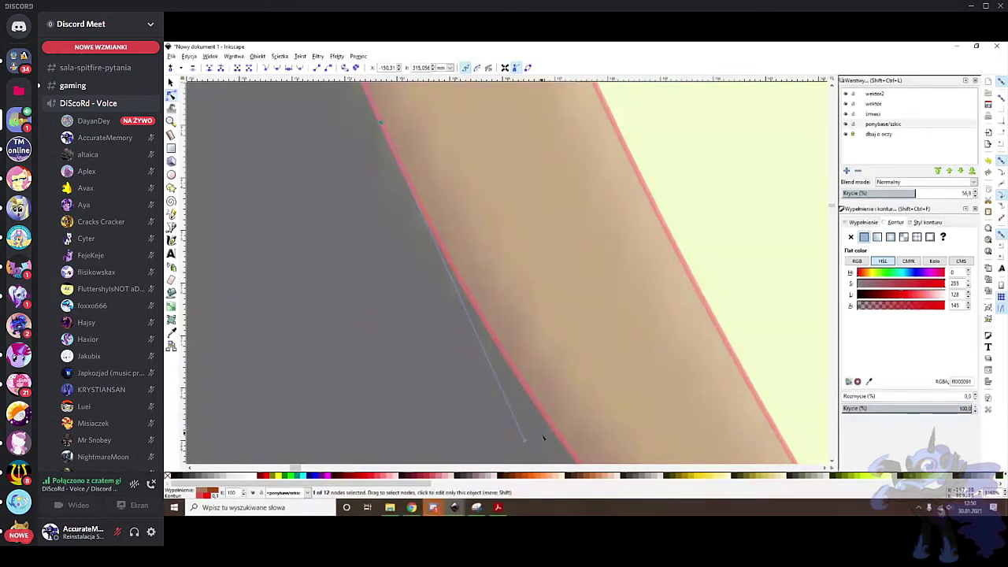
pyautogui.moveTo(529, 444); pyautogui.dragTo(525, 445)
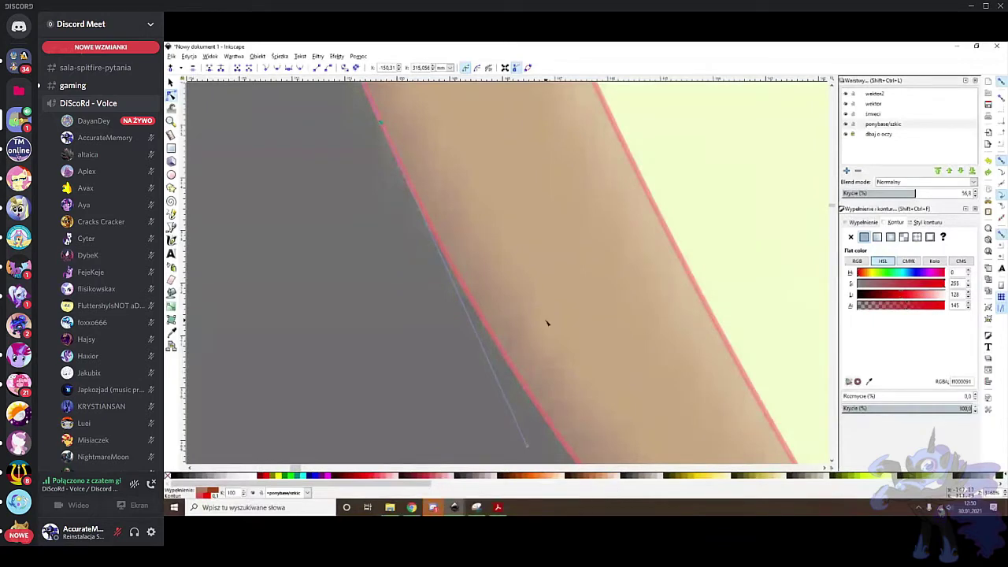
# Refine the outer curve between the base node and the pointed end by adjusting the handles at both ends, and deselect the path
pyautogui.scroll(-4, 545, 323)
pyautogui.moveTo(520, 168); pyautogui.dragTo(362, 255)
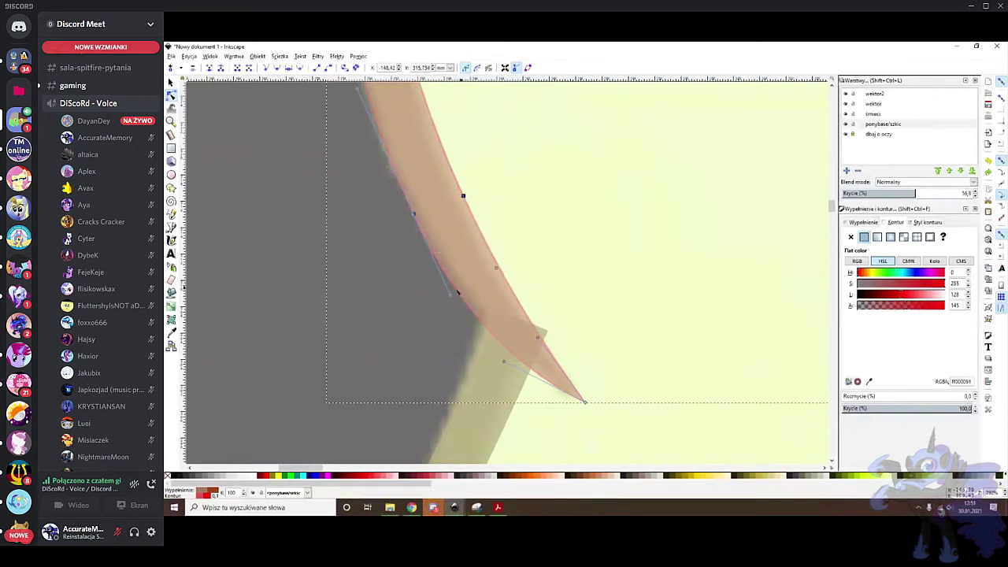
pyautogui.moveTo(455, 297); pyautogui.dragTo(448, 289)
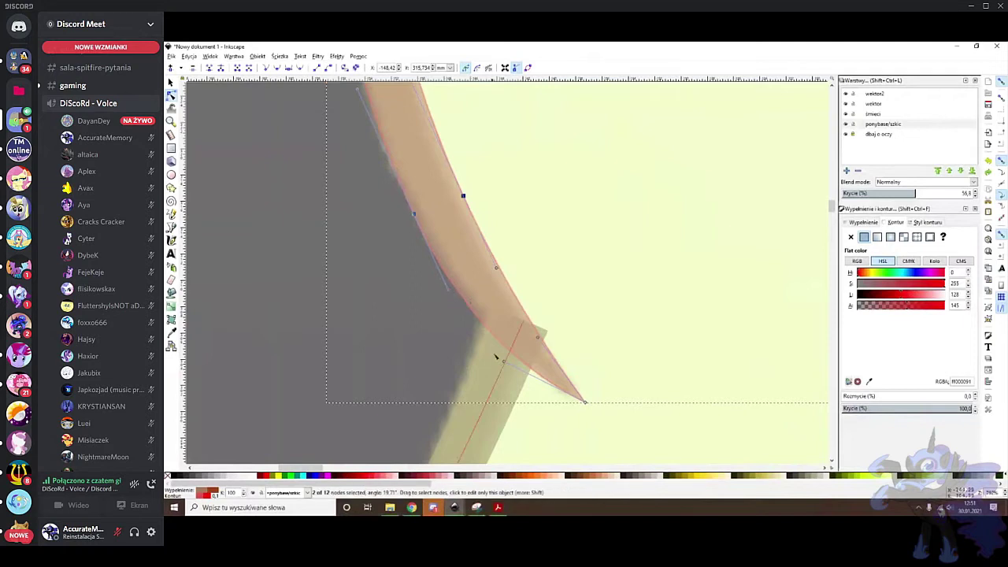
pyautogui.moveTo(506, 363); pyautogui.dragTo(505, 362)
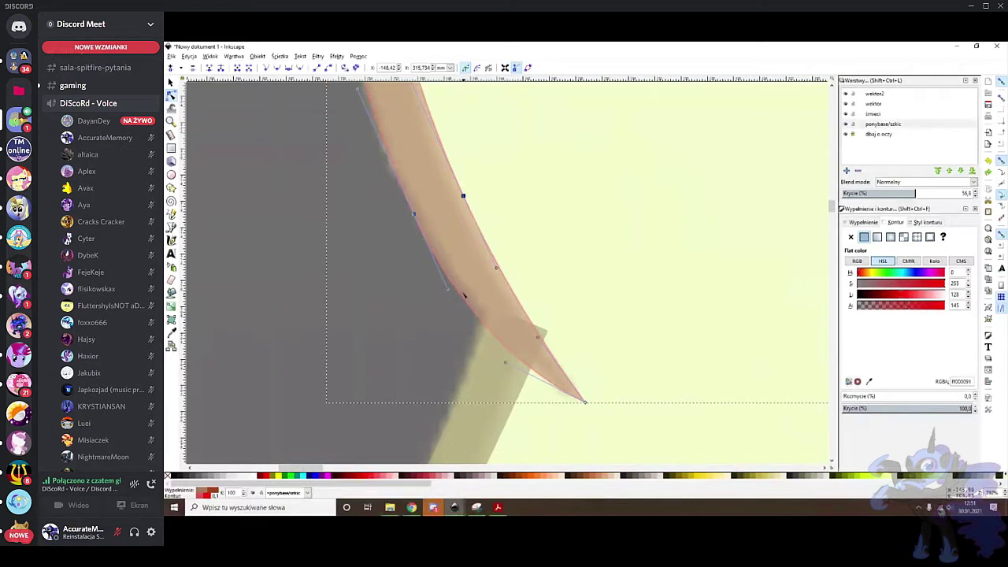
pyautogui.moveTo(448, 291); pyautogui.dragTo(446, 285)
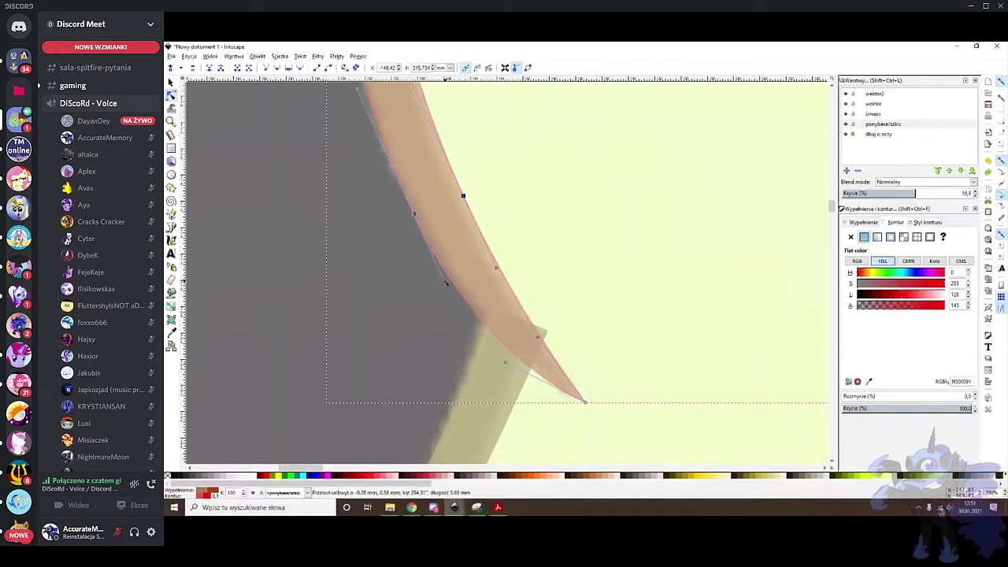
pyautogui.scroll(-3, 405, 296)
pyautogui.click(310, 294)
pyautogui.moveTo(282, 289); pyautogui.dragTo(349, 285)
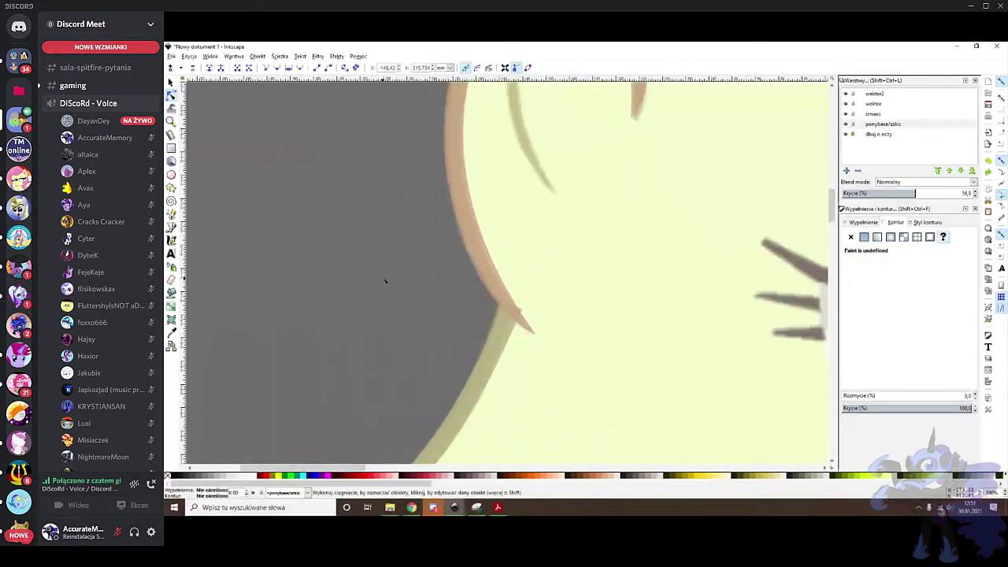
pyautogui.scroll(-2, 385, 280)
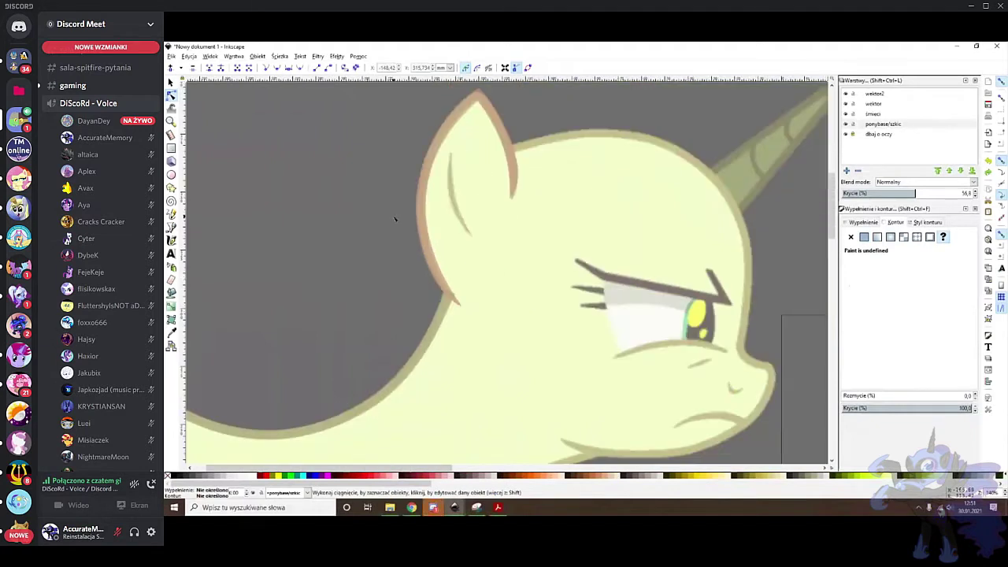
# Select the outer-edge node near the short front end of the ear outline and make it smooth
pyautogui.scroll(3, 547, 231)
pyautogui.click(547, 233)
pyautogui.scroll(2, 558, 232)
pyautogui.moveTo(567, 268); pyautogui.dragTo(532, 210)
pyautogui.scroll(2, 551, 286)
pyautogui.scroll(2, 506, 184)
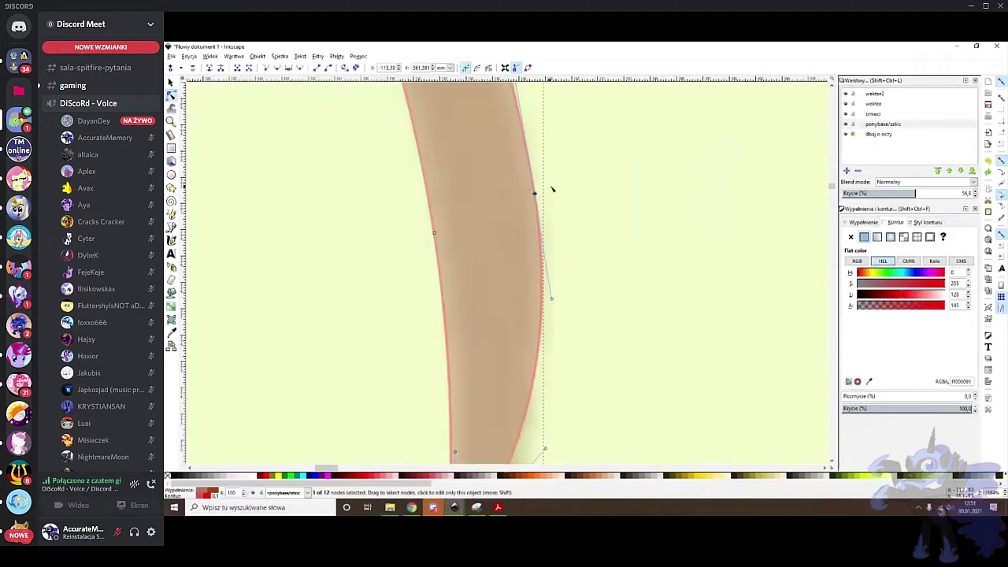
pyautogui.scroll(2, 542, 187)
pyautogui.scroll(1, 515, 197)
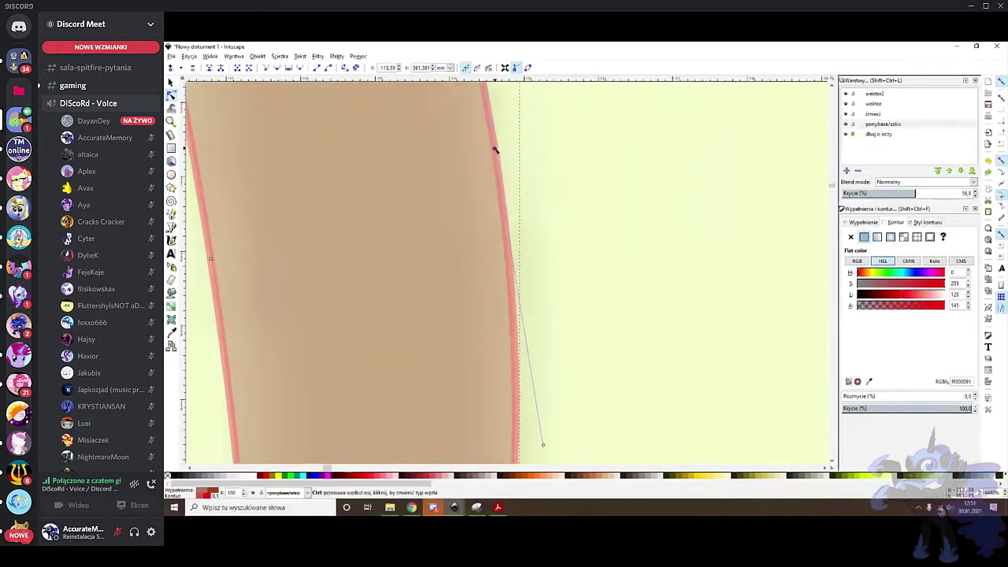
pyautogui.click(274, 69)
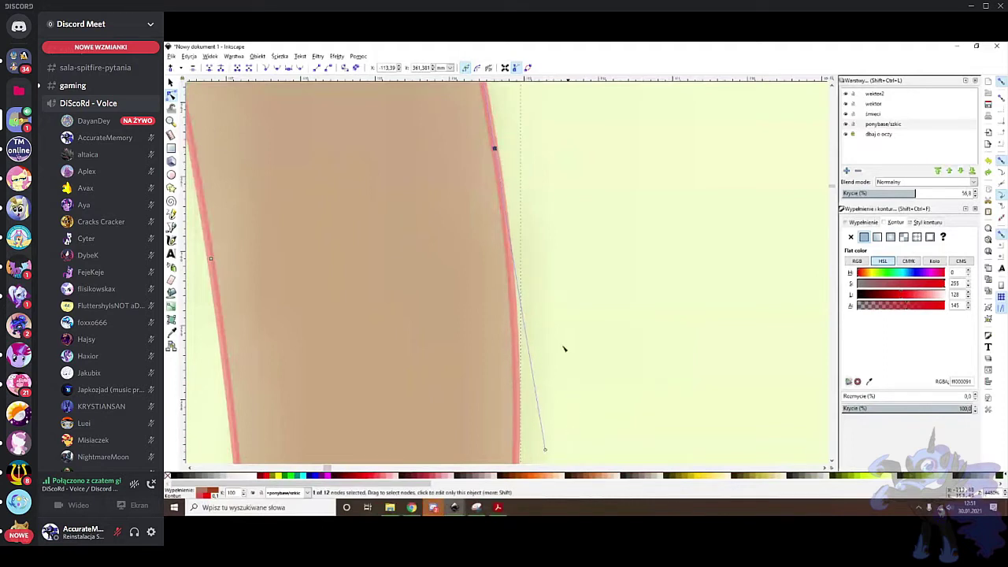
# Try rotating the smooth front node's linked handles to bend the segments on both sides, and deselect the path
pyautogui.scroll(-3, 569, 283)
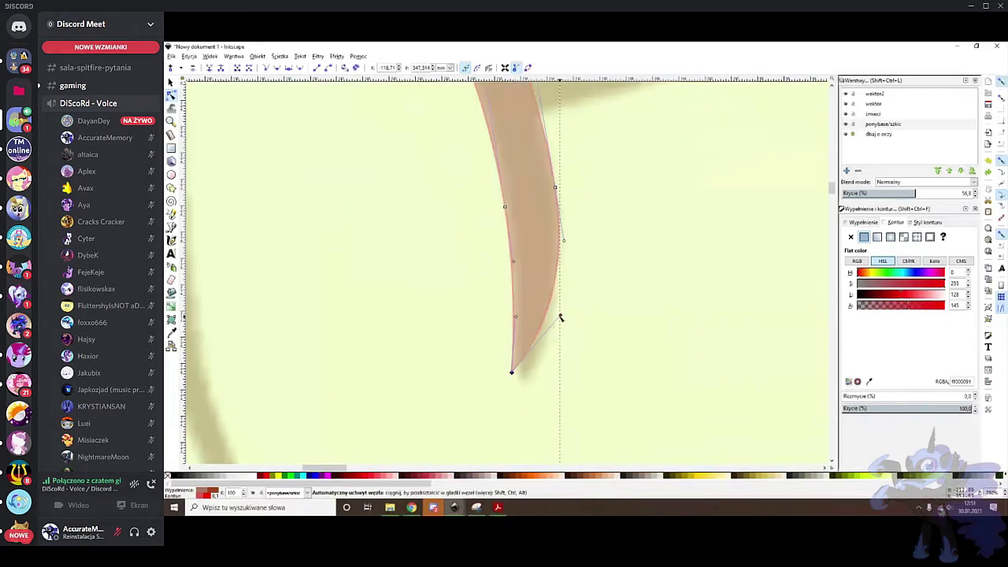
pyautogui.scroll(1, 579, 273)
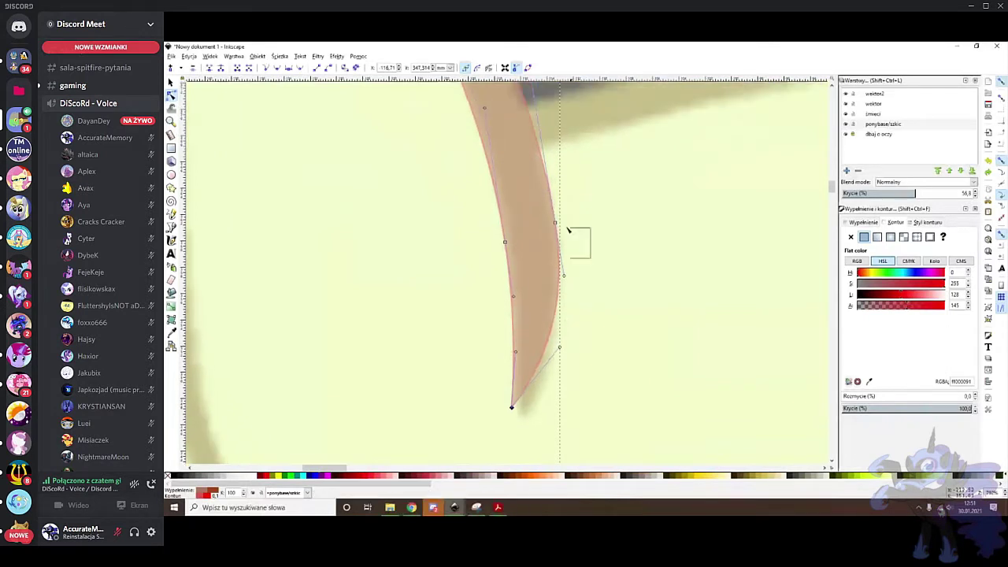
pyautogui.moveTo(599, 248); pyautogui.dragTo(499, 207)
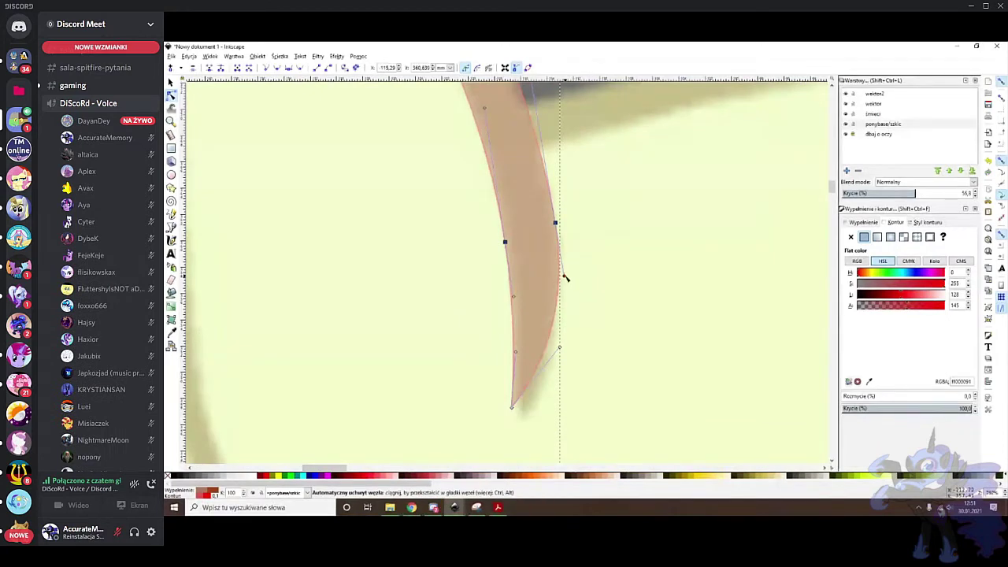
pyautogui.scroll(3, 577, 287)
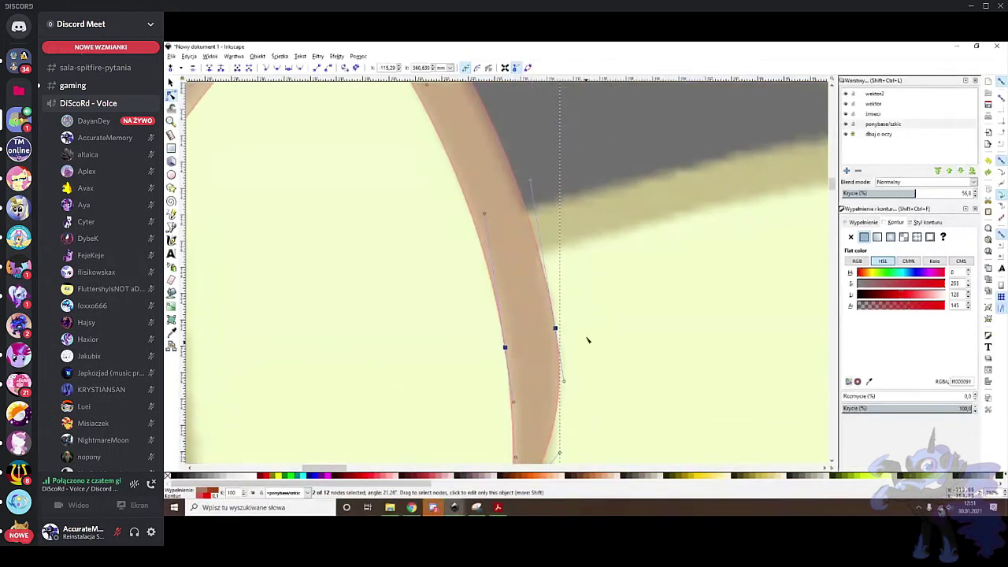
pyautogui.scroll(-1, 585, 304)
pyautogui.moveTo(553, 267); pyautogui.dragTo(581, 353)
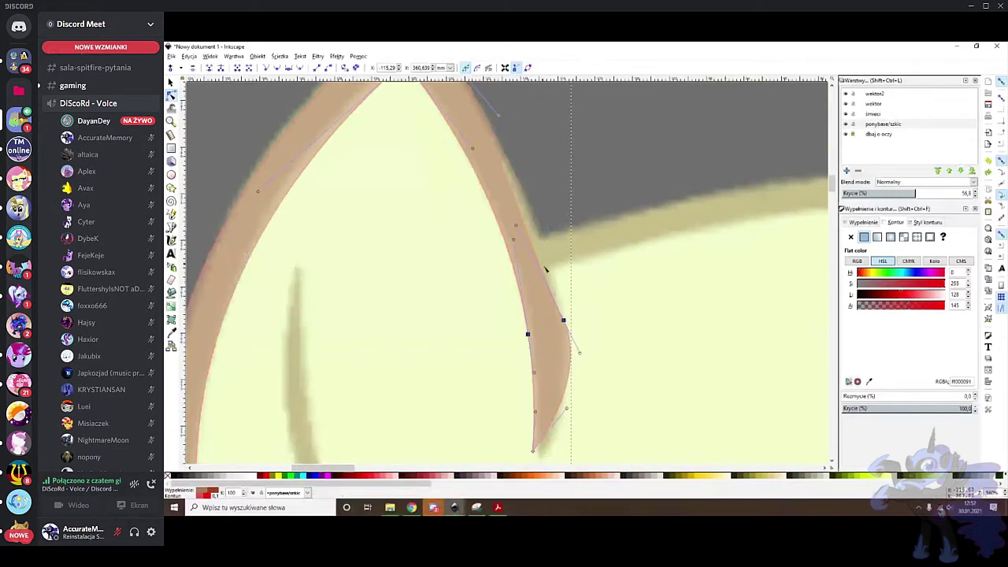
pyautogui.scroll(-2, 581, 223)
pyautogui.doubleClick(598, 210)
pyautogui.scroll(2, 597, 209)
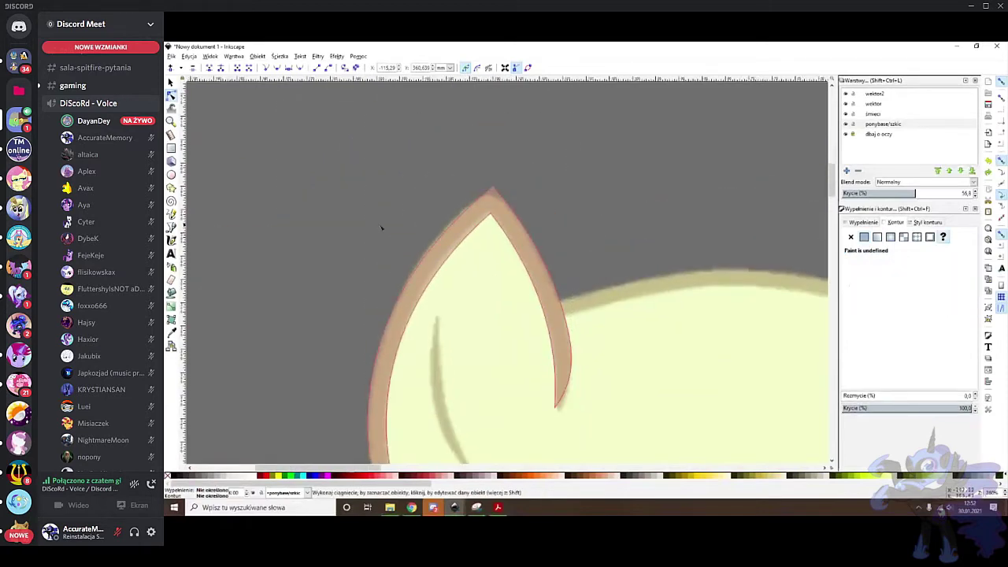
# Draw a straight Bezier line from the ear's tip to the pointed front end of the ear outline
pyautogui.click(171, 227)
pyautogui.click(489, 201)
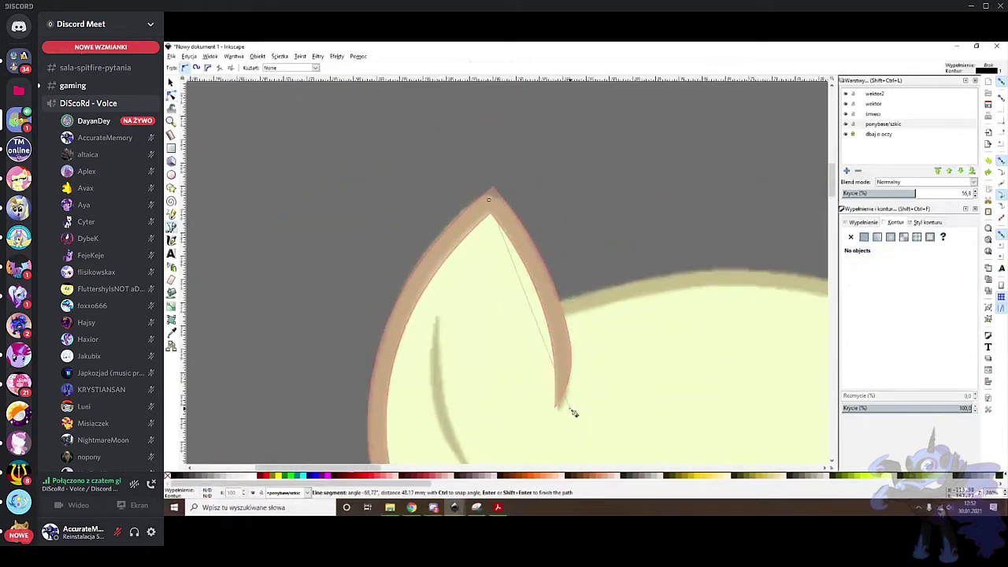
pyautogui.doubleClick(555, 405)
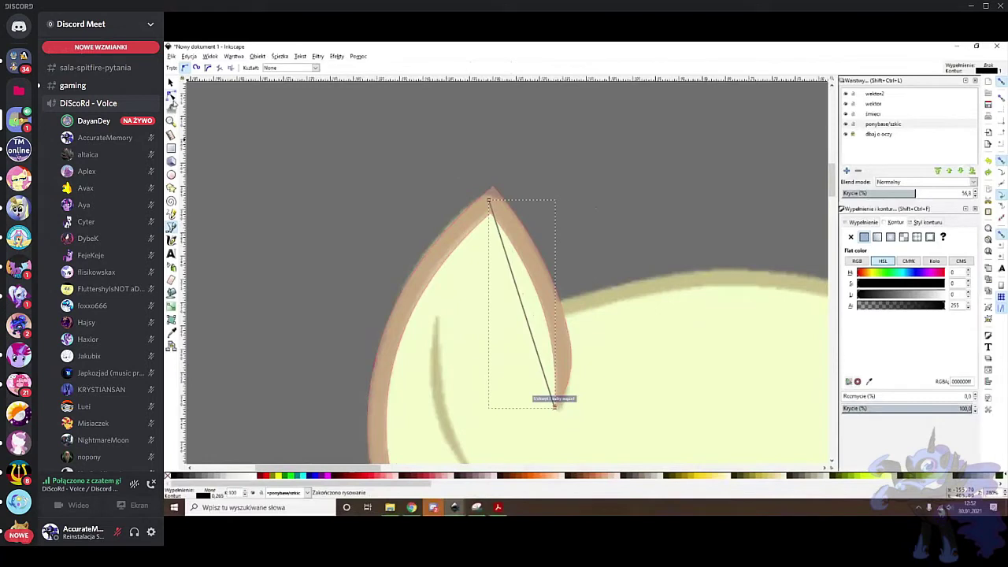
pyautogui.press('n')
# Set the new line's stroke width to 4 mm and shift its lower end node slightly outward
pyautogui.rightClick(225, 496)
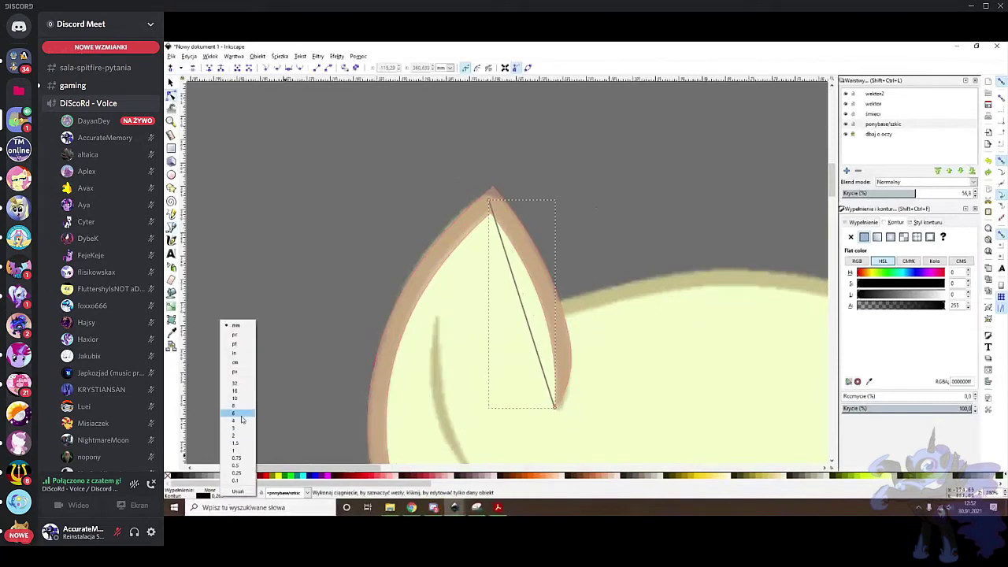
pyautogui.click(241, 421)
pyautogui.scroll(1, 558, 427)
pyautogui.moveTo(556, 394)
pyautogui.mouseDown()
pyautogui.moveTo(584, 389)
pyautogui.moveTo(565, 399)
pyautogui.mouseUp()
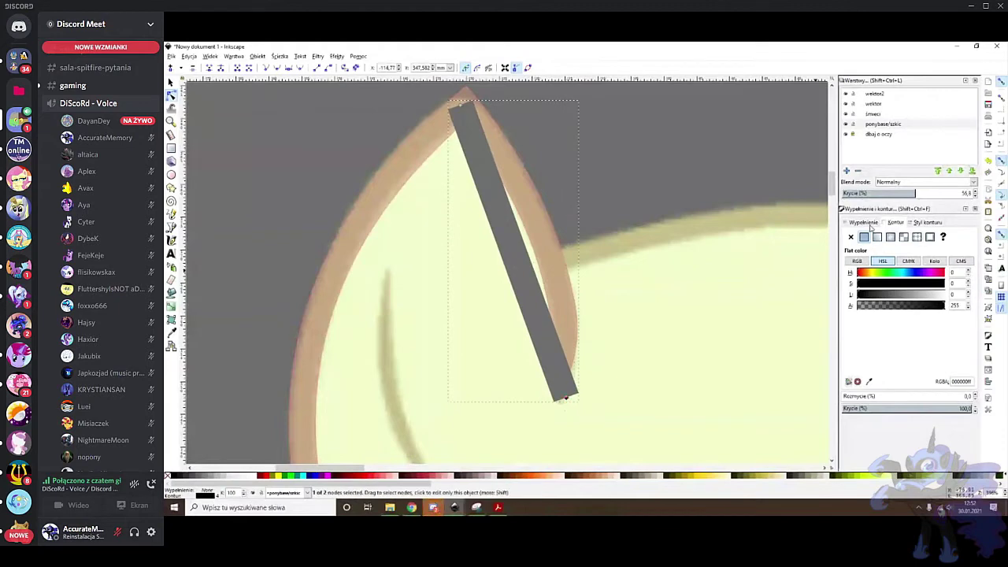
# Bend the line along the ear's front edge and recolour its stroke translucent green with hue 88, saturation 99, lightness 111 and alpha 122
pyautogui.click(900, 306)
pyautogui.scroll(1, 577, 270)
pyautogui.scroll(-1, 585, 259)
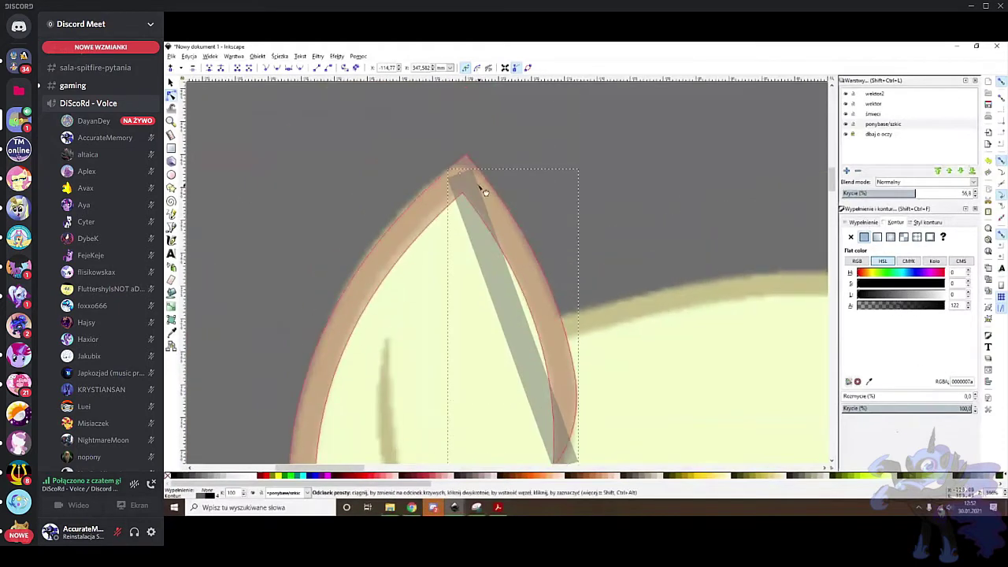
pyautogui.scroll(-1, 506, 266)
pyautogui.moveTo(504, 270); pyautogui.dragTo(533, 270)
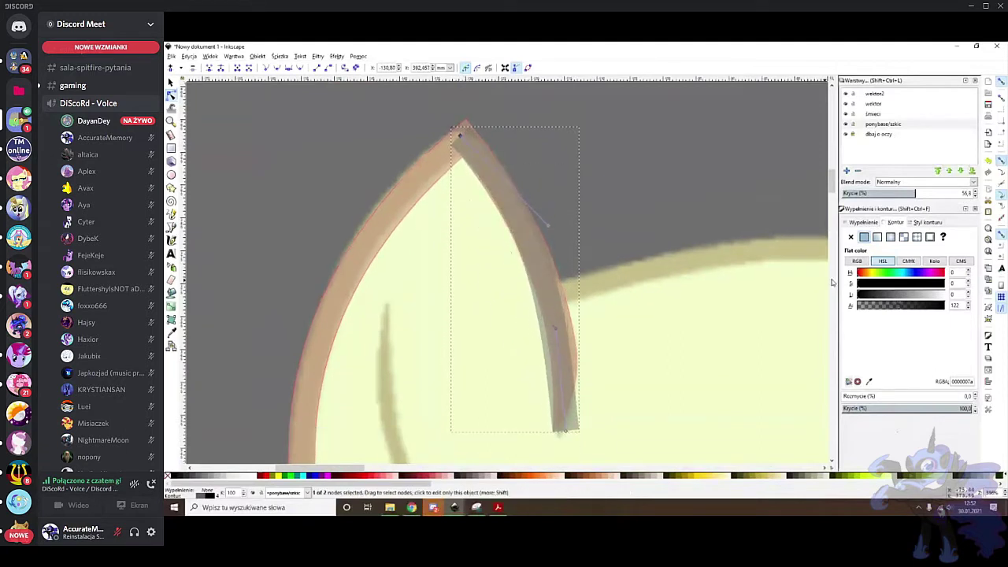
pyautogui.click(889, 273)
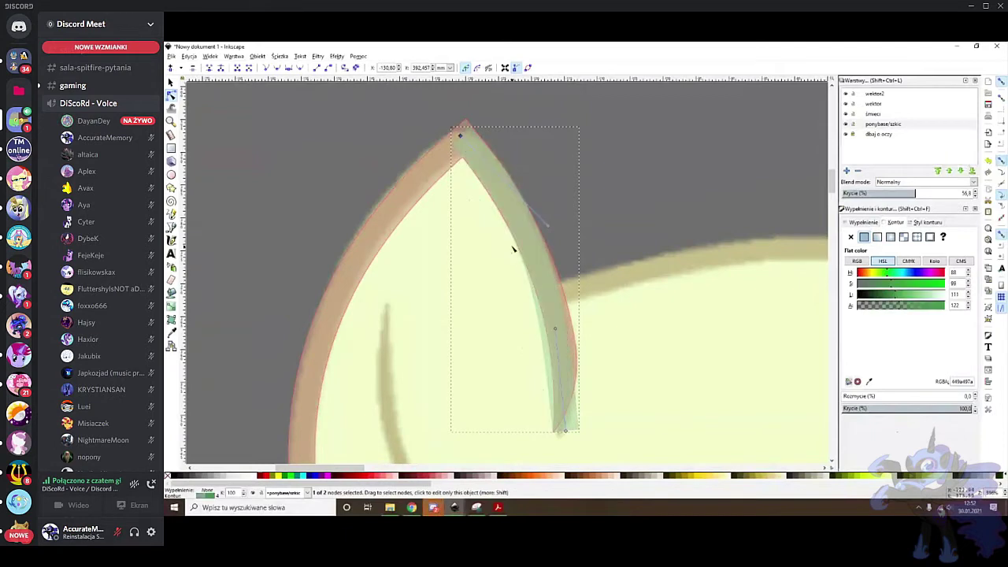
# Adjust the green line's lower curve handle so the stroke follows the ear's front edge more closely
pyautogui.moveTo(555, 329); pyautogui.dragTo(571, 337)
pyautogui.scroll(1, 564, 322)
pyautogui.scroll(2, 565, 323)
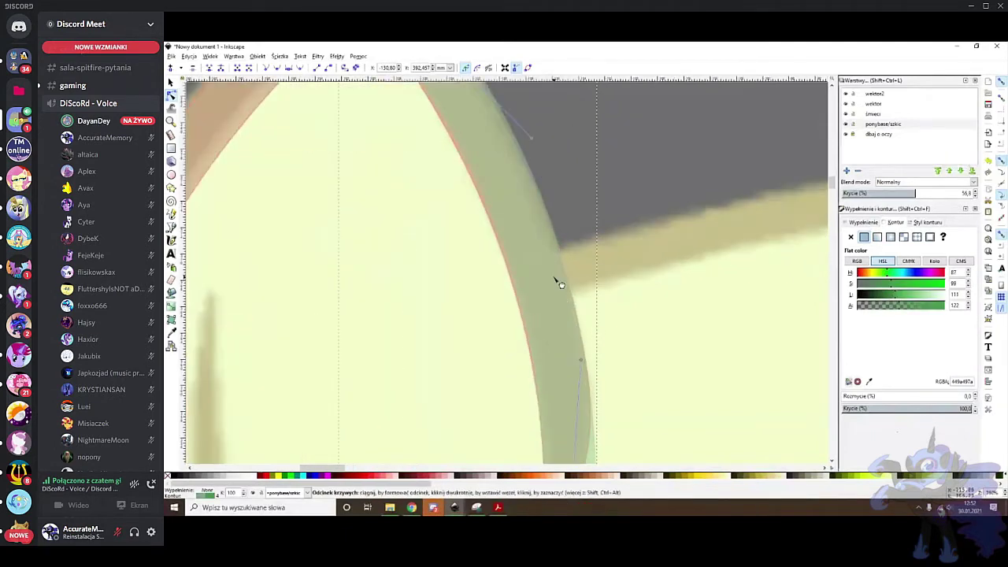
pyautogui.moveTo(539, 280); pyautogui.dragTo(533, 280)
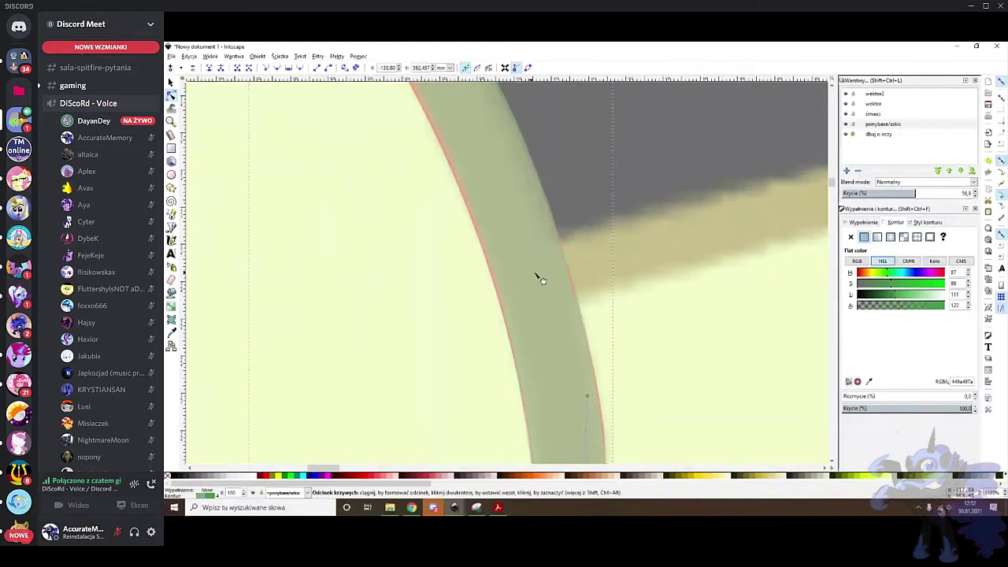
# Remove the translucent green comparison stroke from the ear's front edge
pyautogui.scroll(-3, 598, 294)
pyautogui.scroll(1, 598, 297)
pyautogui.scroll(-2, 548, 211)
pyautogui.scroll(-2, 506, 168)
pyautogui.press('s')
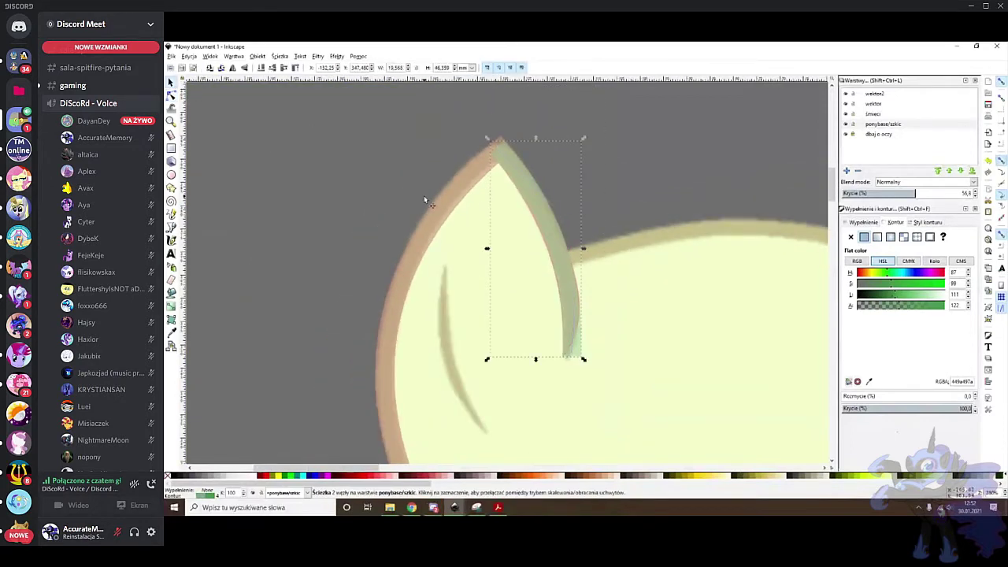
pyautogui.click(433, 204)
# Select the pony base image and set the ponybase/szkic layer's opacity to 100%
pyautogui.scroll(-4, 585, 288)
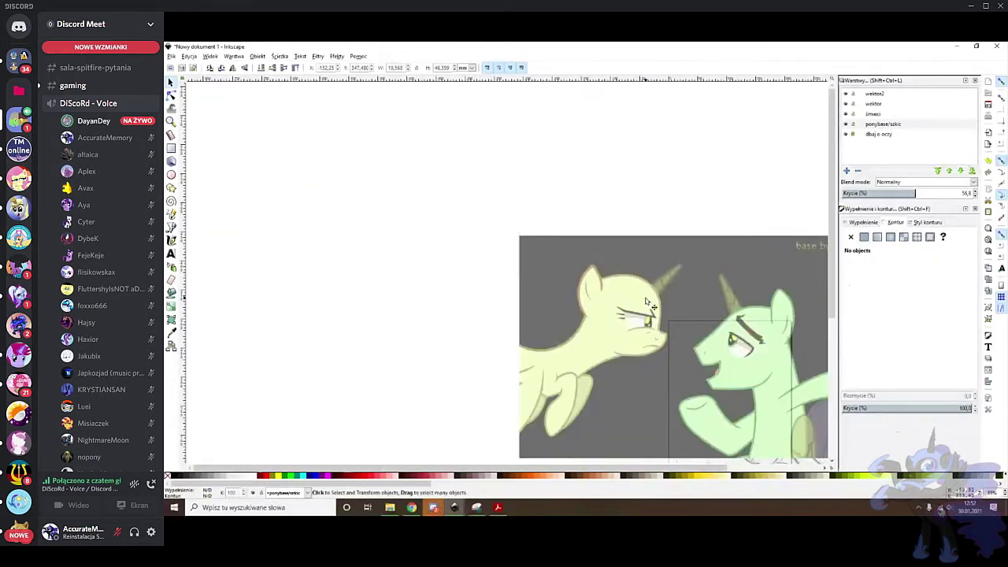
pyautogui.click(644, 282)
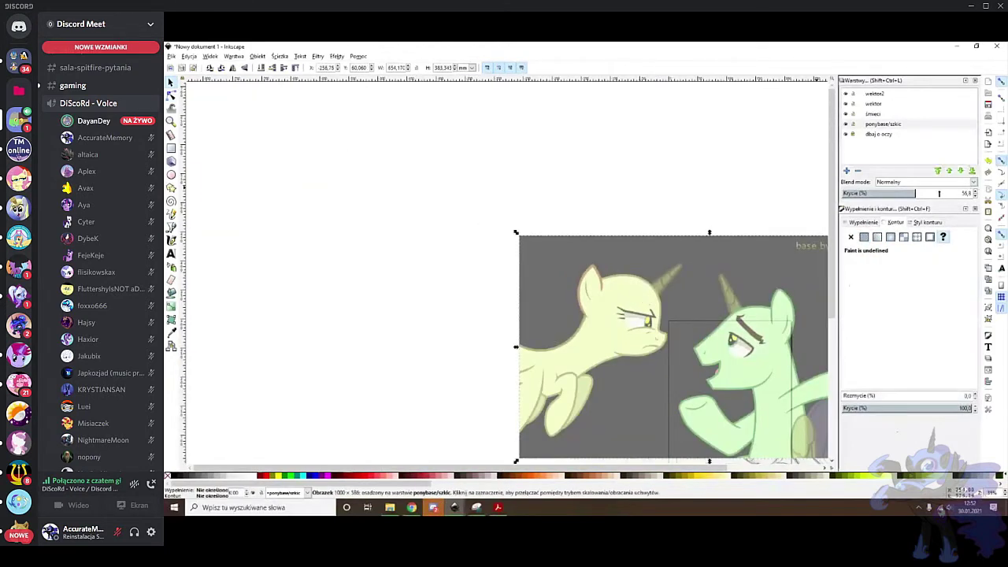
pyautogui.moveTo(941, 194); pyautogui.dragTo(1000, 194)
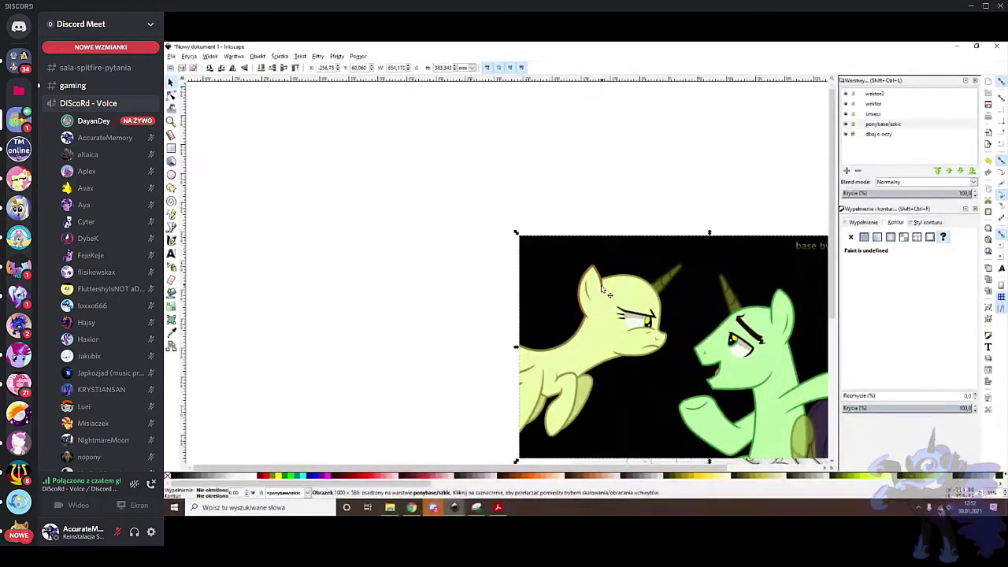
# Open the ear outline for node editing and examine its pointed front end against the base image's line
pyautogui.scroll(7, 606, 293)
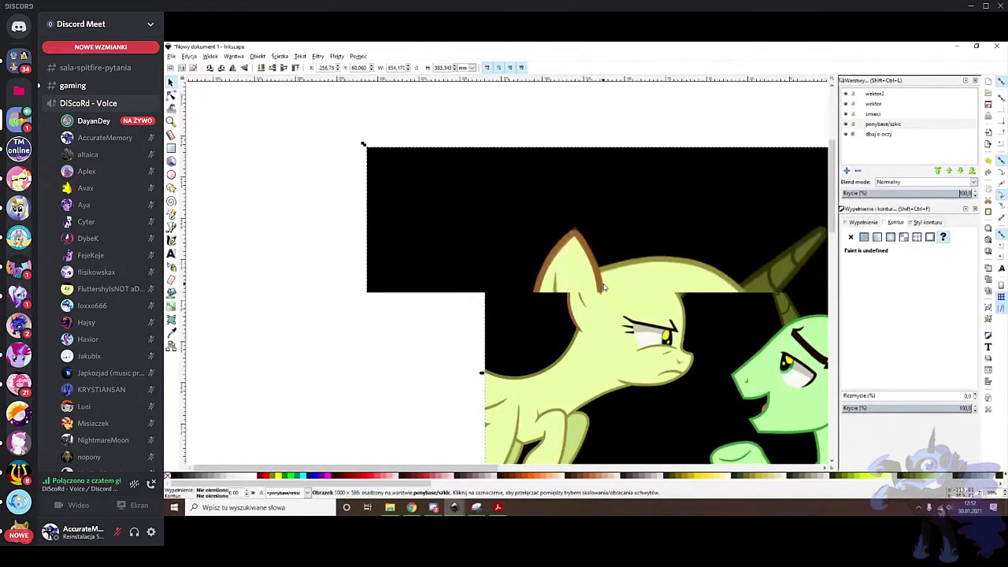
pyautogui.press('n')
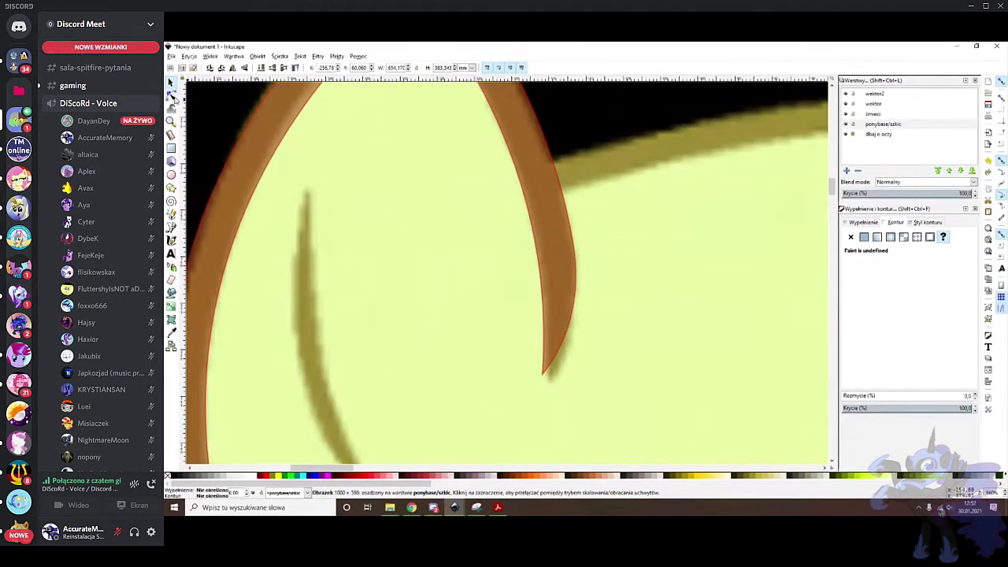
pyautogui.click(562, 300)
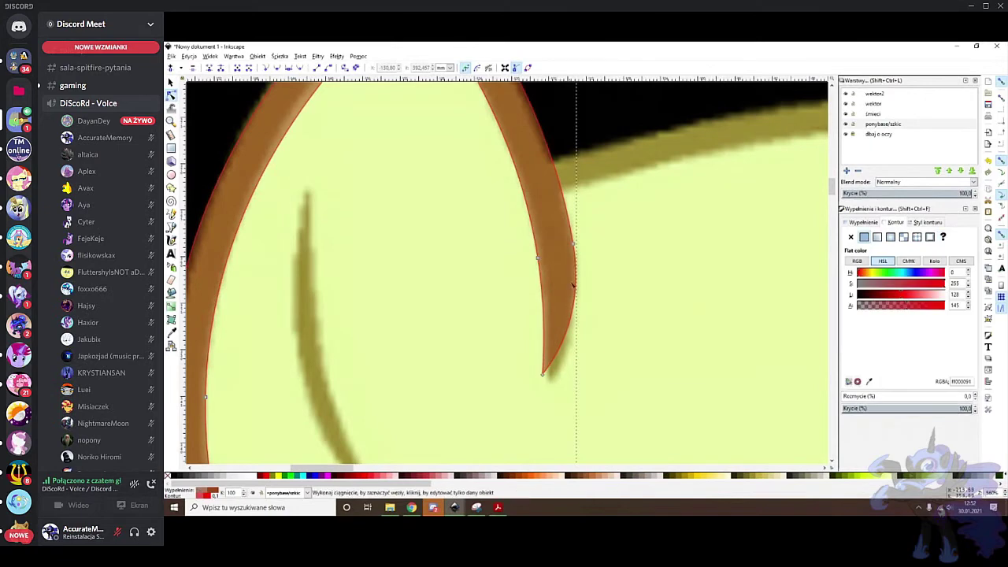
pyautogui.click(542, 372)
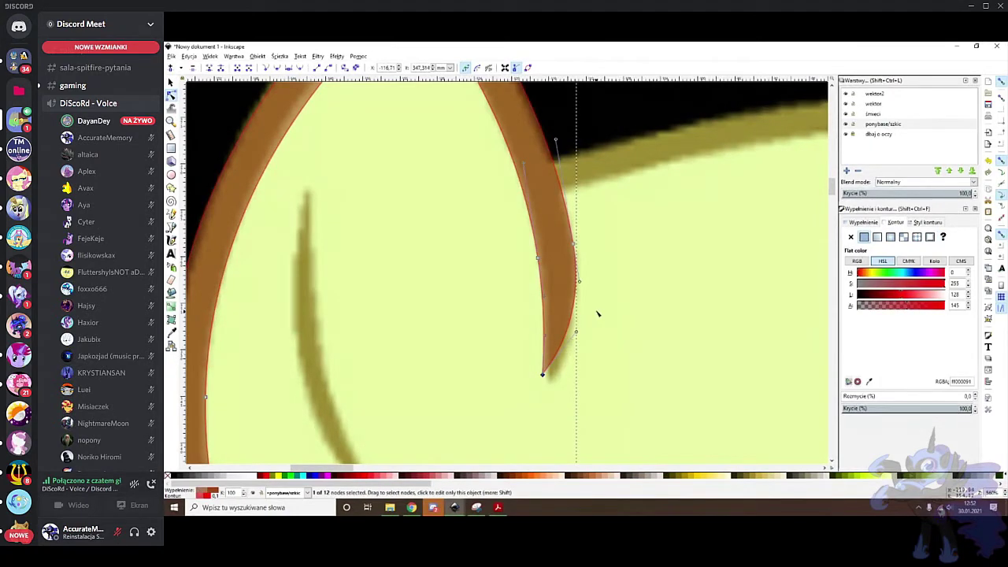
pyautogui.scroll(-1, 597, 313)
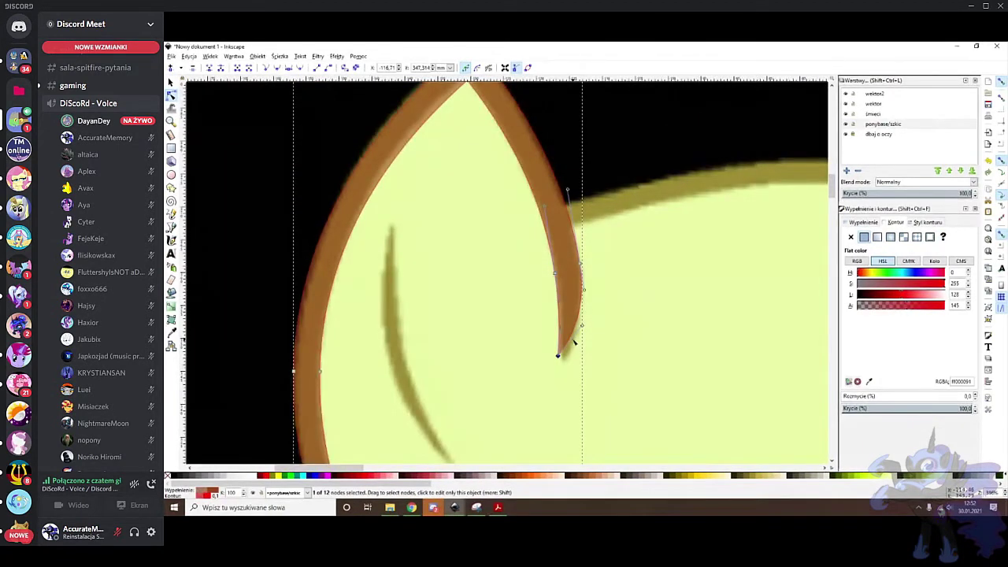
pyautogui.scroll(-1, 574, 341)
pyautogui.scroll(1, 575, 325)
pyautogui.scroll(-3, 545, 311)
pyautogui.scroll(2, 537, 263)
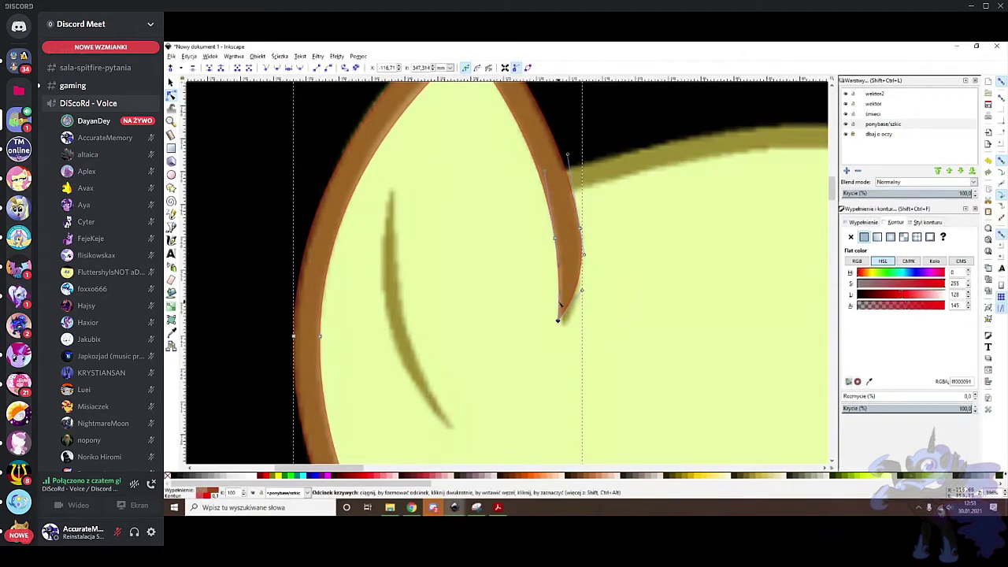
pyautogui.scroll(1, 561, 305)
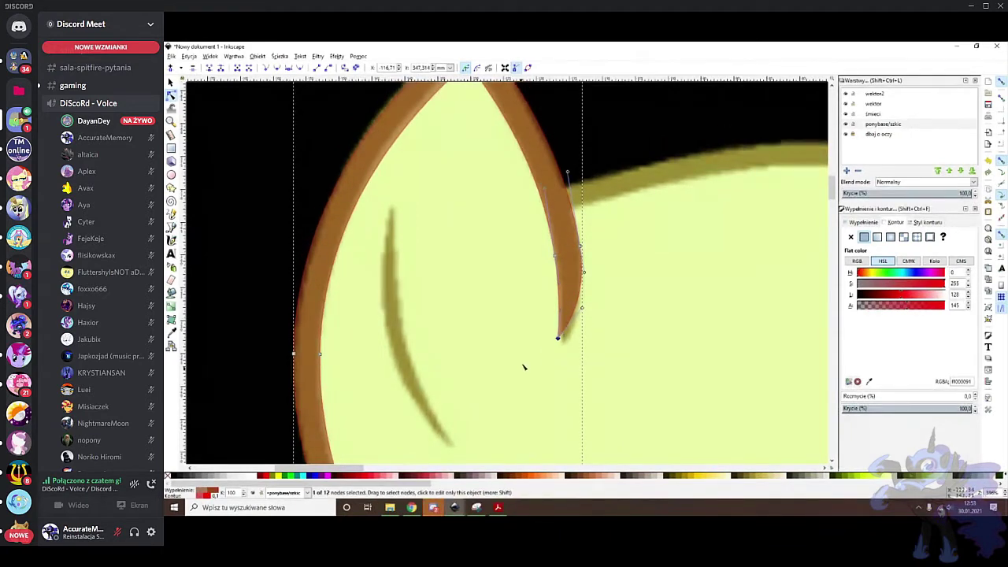
# Try deleting the ear outline's pointed end node and the segment between its two neighbouring nodes
pyautogui.scroll(-6, 521, 371)
pyautogui.scroll(5, 547, 274)
pyautogui.moveTo(526, 308); pyautogui.dragTo(585, 366)
pyautogui.moveTo(621, 282); pyautogui.dragTo(484, 198)
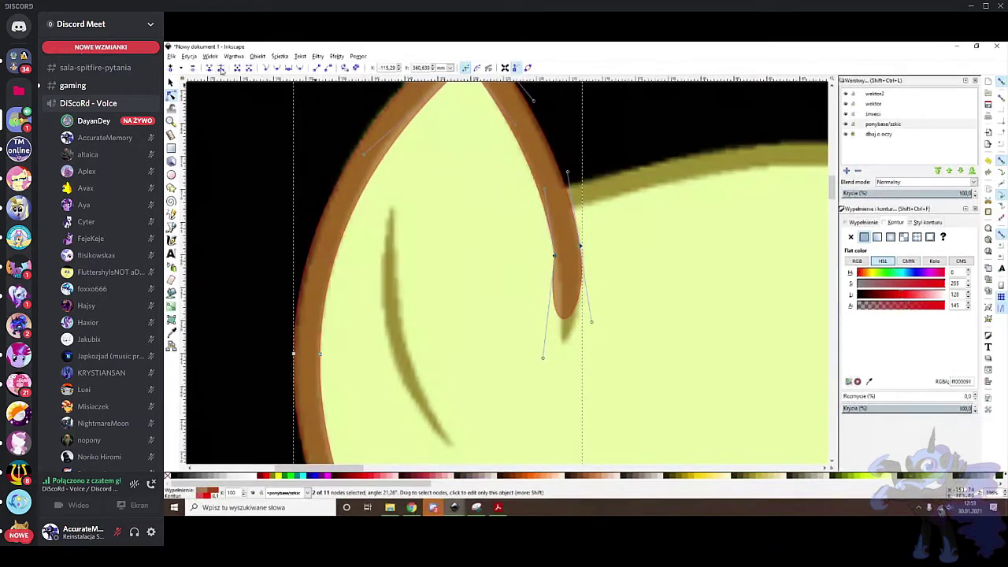
pyautogui.click(249, 68)
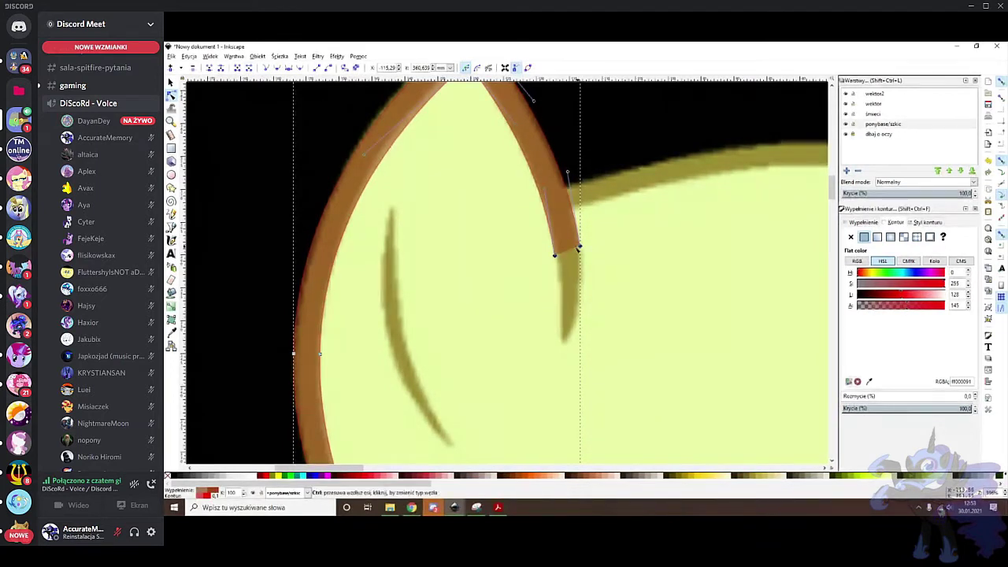
# Try rebuilding the tapered end by adding an inner-edge node, deleting the old inner corner node and curving the closing segment
pyautogui.doubleClick(542, 200)
pyautogui.moveTo(512, 238); pyautogui.dragTo(567, 276)
pyautogui.press('Delete')
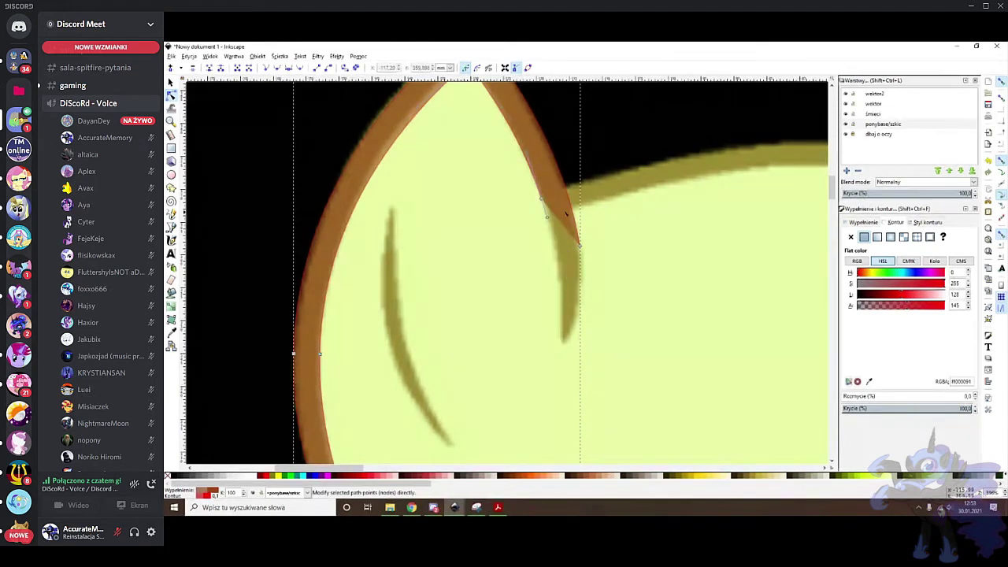
pyautogui.hotkey('ctrl', 'z')
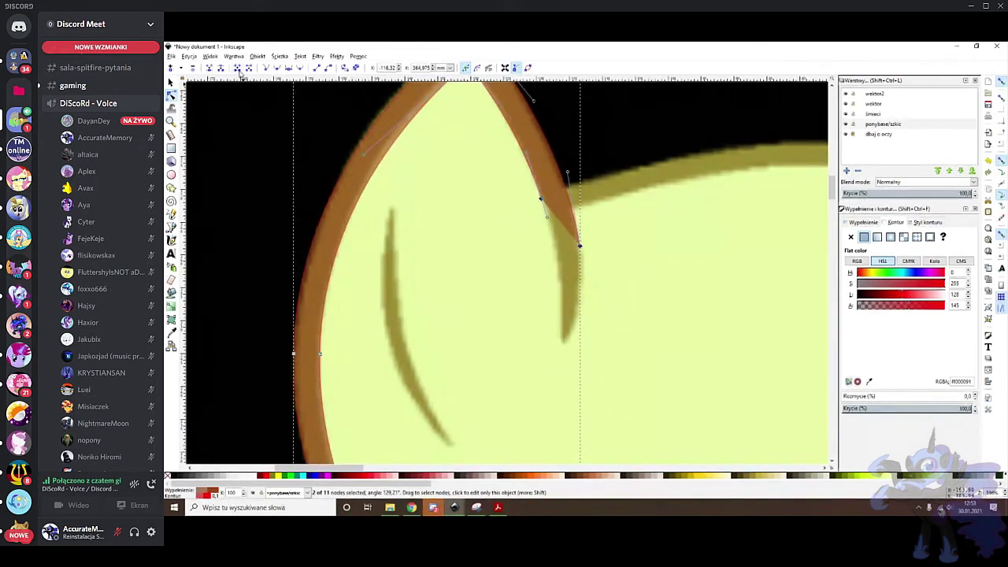
pyautogui.scroll(2, 569, 218)
pyautogui.moveTo(512, 257); pyautogui.dragTo(506, 256)
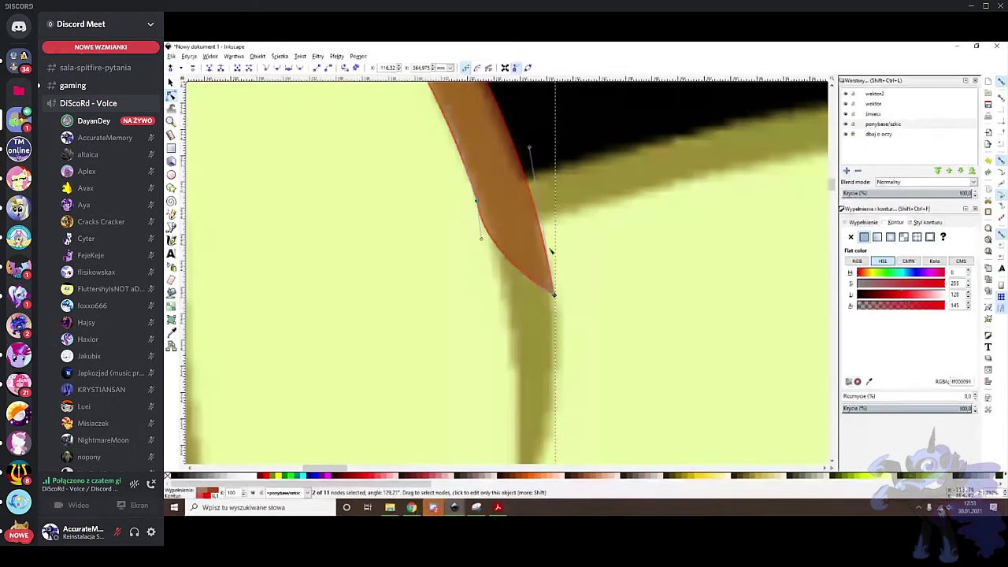
# Undo the trial edits to restore the ear outline's pointed front end, and deselect the outline
pyautogui.scroll(-1, 562, 244)
pyautogui.keyDown('ctrl'); pyautogui.scroll(-1, 585, 252); pyautogui.keyUp('ctrl')
pyautogui.hotkey('ctrl', 'z')
pyautogui.hotkey('ctrl', 'z')
pyautogui.hotkey('ctrl', 'z')
pyautogui.hotkey('ctrl', 'z')
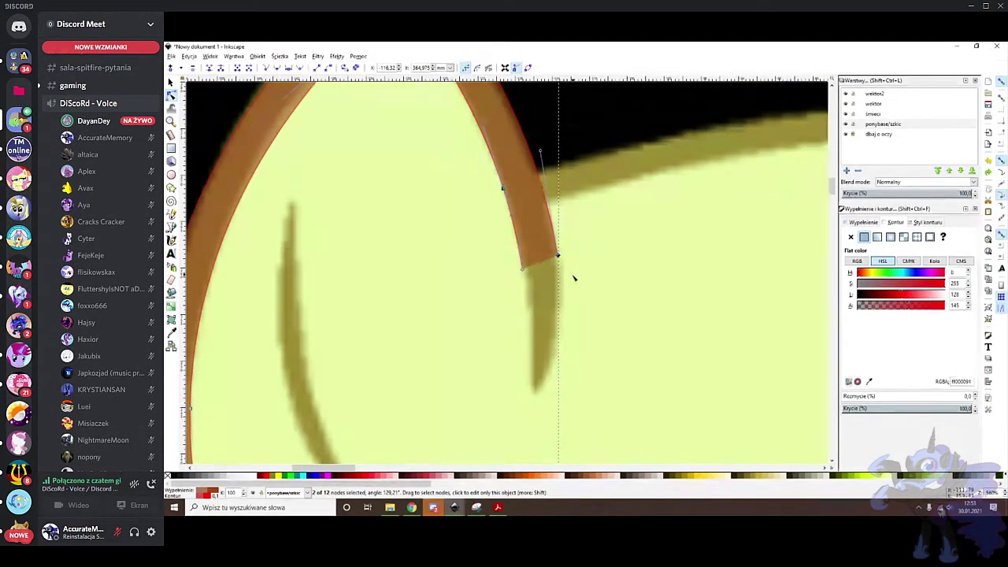
pyautogui.moveTo(496, 359); pyautogui.dragTo(536, 395)
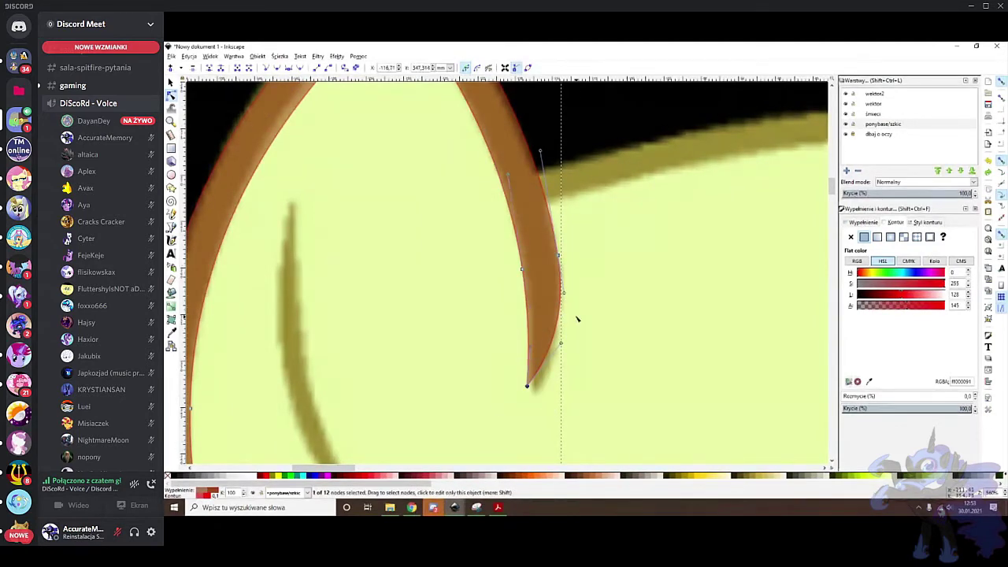
pyautogui.click(579, 317)
pyautogui.keyDown('ctrl'); pyautogui.scroll(-5, 582, 301); pyautogui.keyUp('ctrl')
pyautogui.scroll(-2, 622, 294)
pyautogui.click(572, 218)
pyautogui.scroll(-2, 592, 266)
pyautogui.click(587, 273)
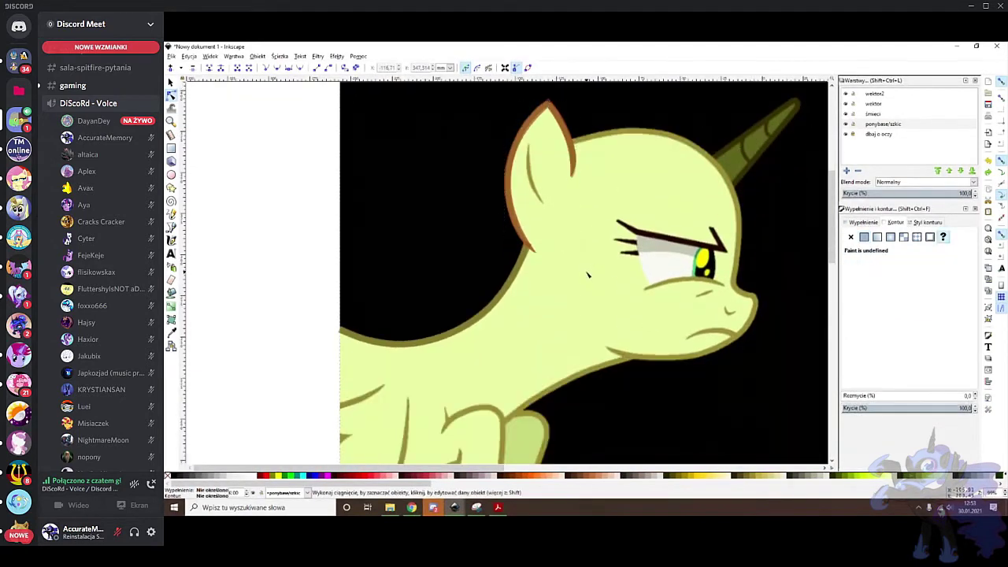
# View the PDF presentation and the original pony base image in Chrome, and return to the Inkscape drawing
pyautogui.hscroll(2, 587, 273)
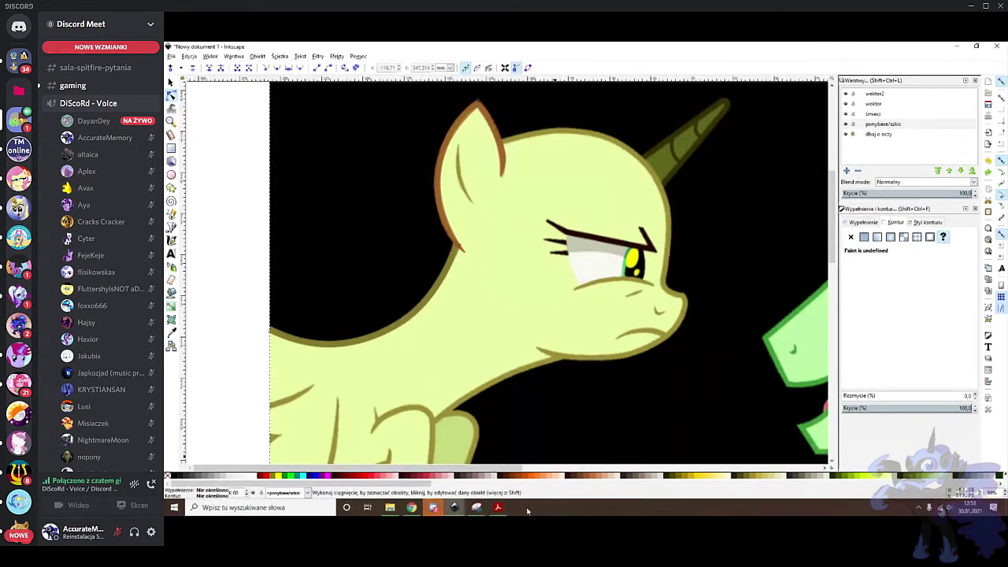
pyautogui.moveTo(498, 508)
pyautogui.click(496, 469)
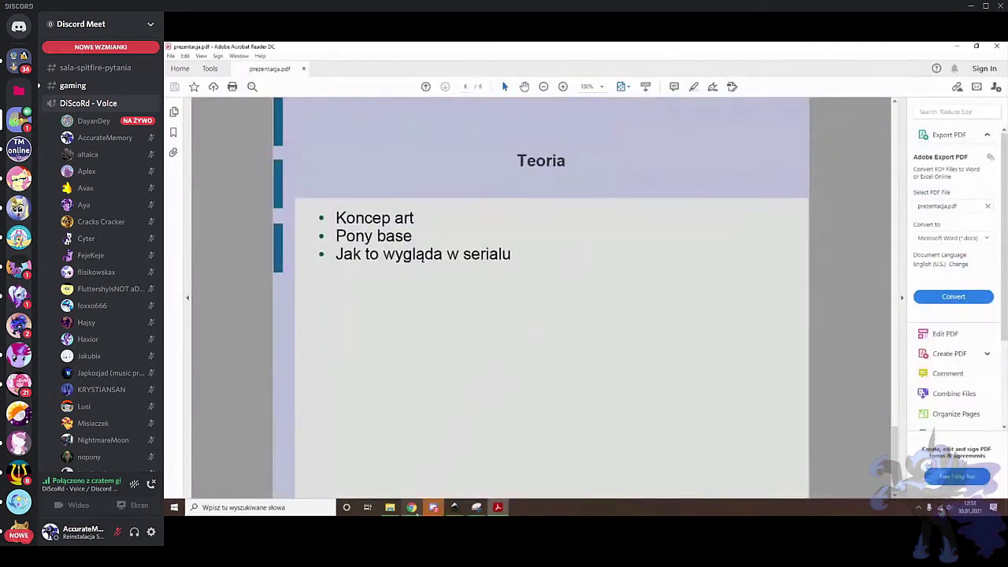
pyautogui.moveTo(418, 511)
pyautogui.click(411, 471)
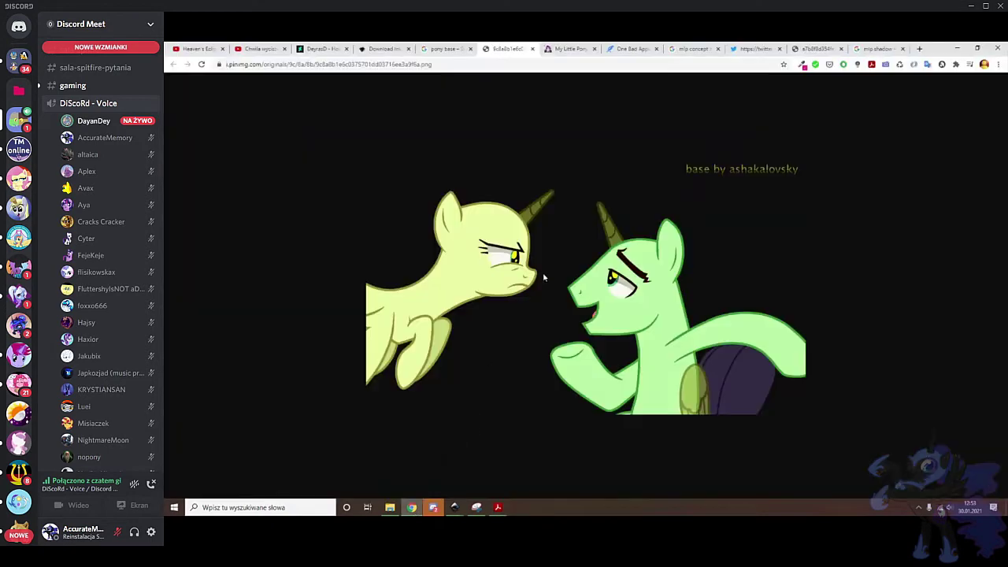
pyautogui.moveTo(454, 510)
pyautogui.click(203, 474)
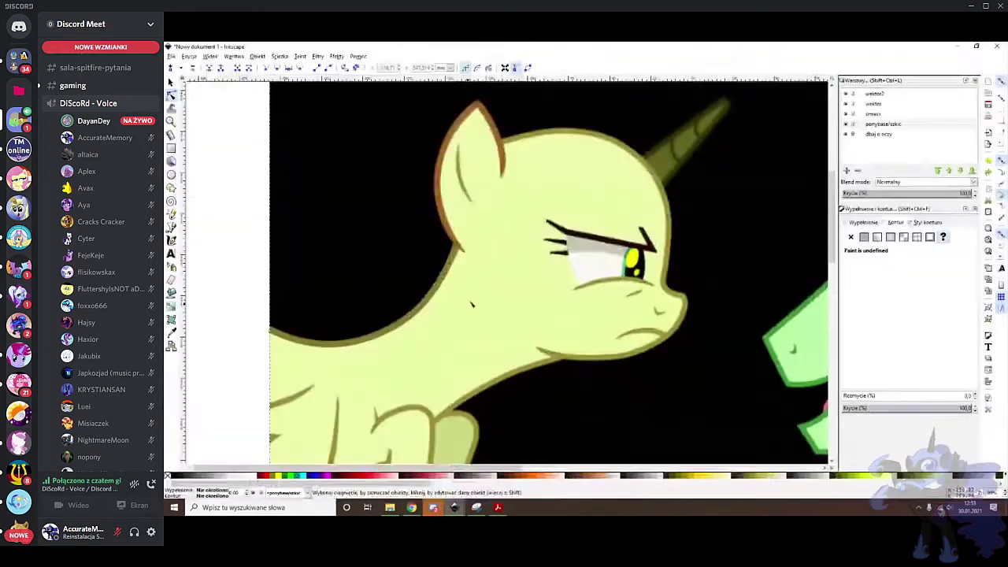
# Draw an open two-segment Bezier path from the ear's front edge to the muzzle and back to the jaw line's end
pyautogui.scroll(1, 515, 171)
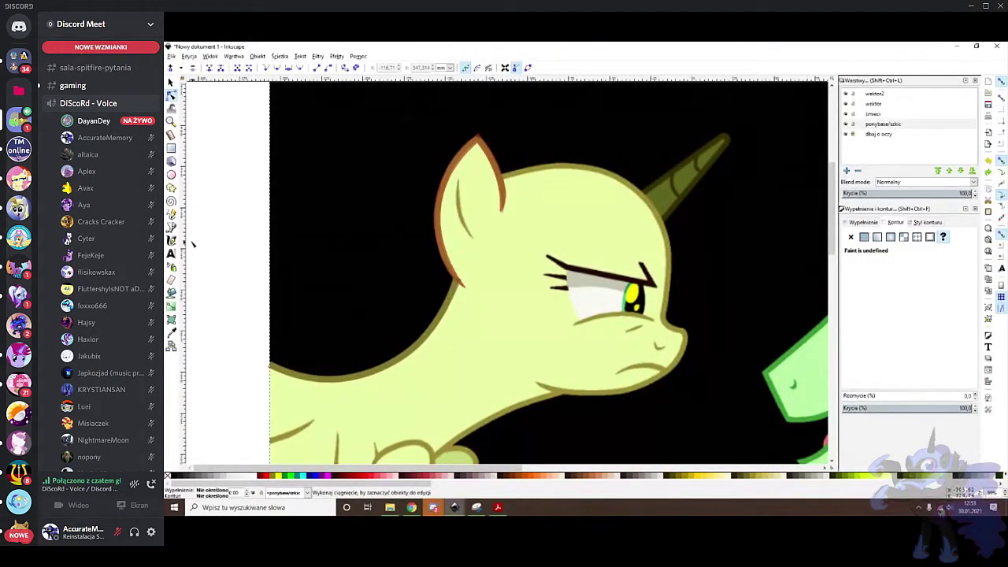
pyautogui.press('b')
pyautogui.click(499, 174)
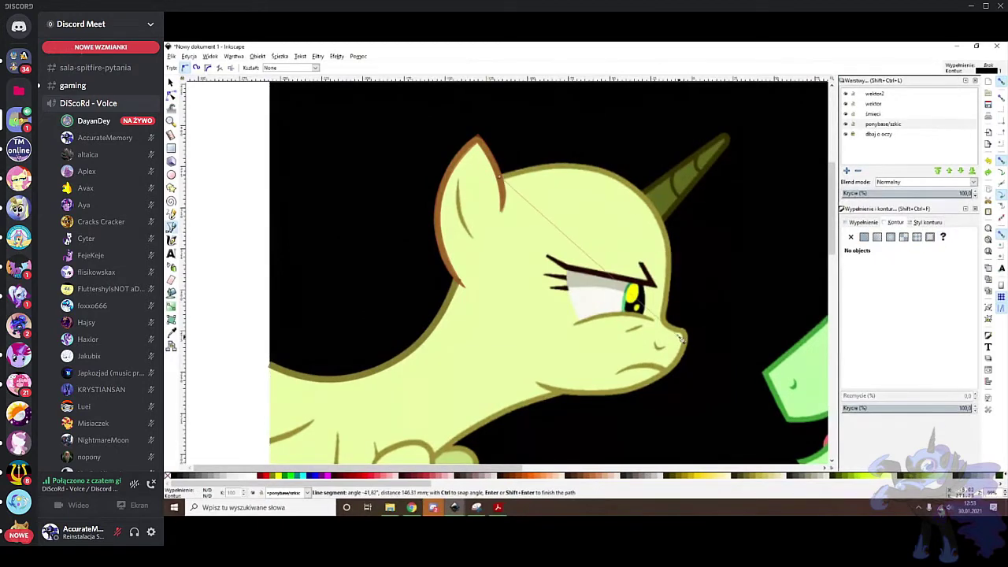
pyautogui.click(664, 323)
pyautogui.click(537, 384)
pyautogui.press('Return')
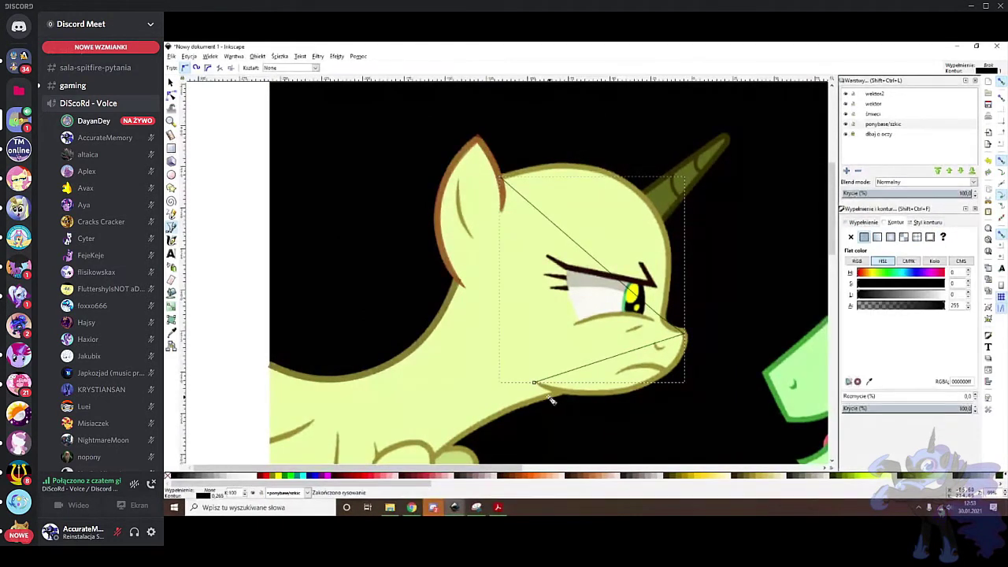
# Set the new path's stroke width to 6 mm and bend its lower segment along the jaw
pyautogui.scroll(4, 561, 403)
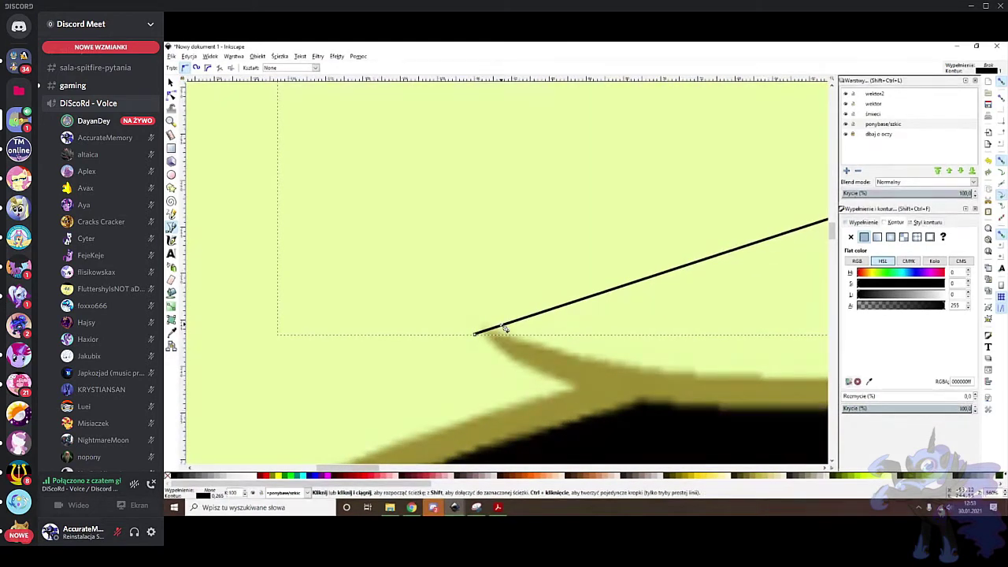
pyautogui.click(172, 94)
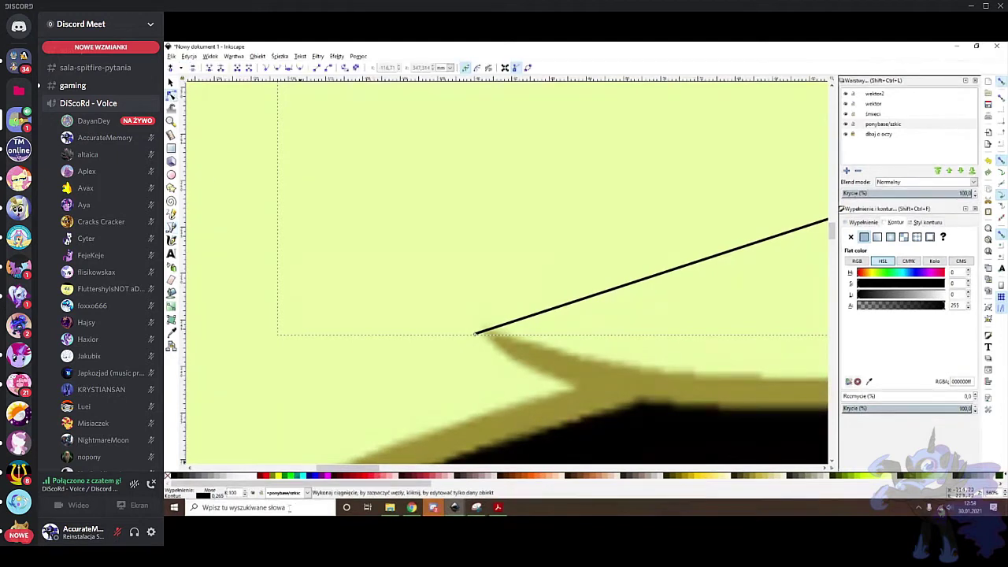
pyautogui.rightClick(220, 493)
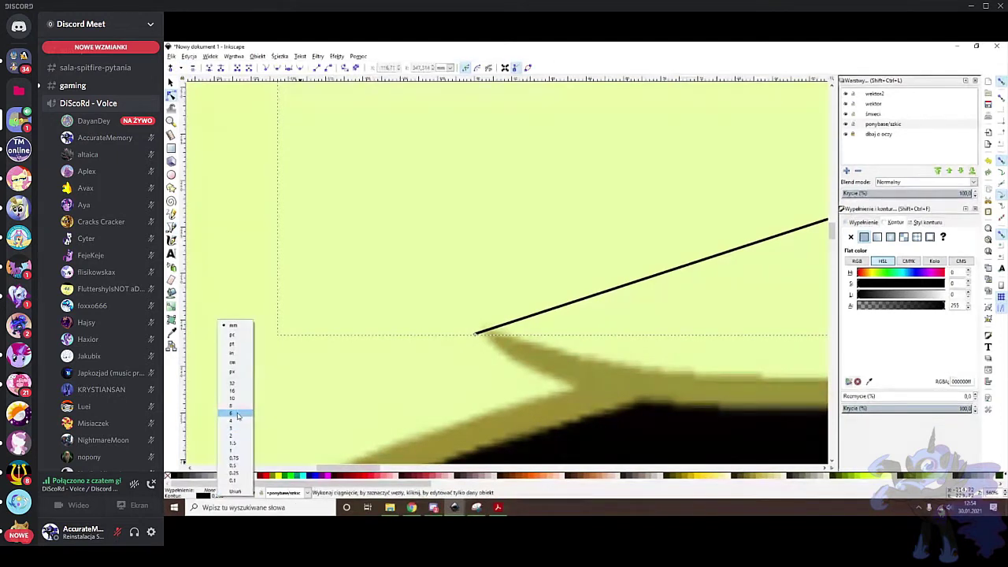
pyautogui.click(235, 413)
pyautogui.moveTo(686, 266)
pyautogui.mouseDown()
pyautogui.moveTo(772, 349)
pyautogui.moveTo(696, 319)
pyautogui.mouseUp()
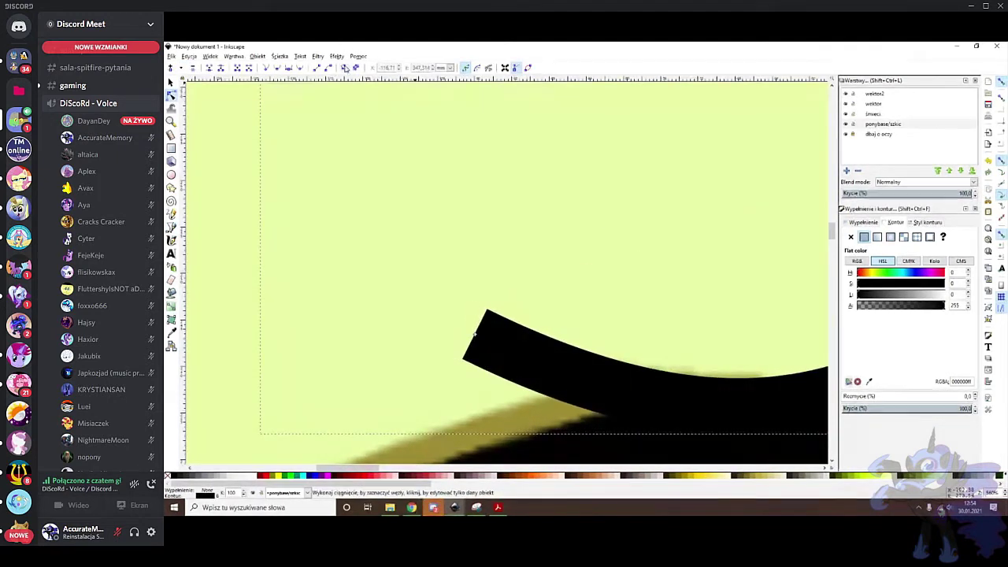
# Convert the thick stroke to a path and taper its jaw end to a point by adding edge nodes and deleting the lower corner node
pyautogui.click(592, 413)
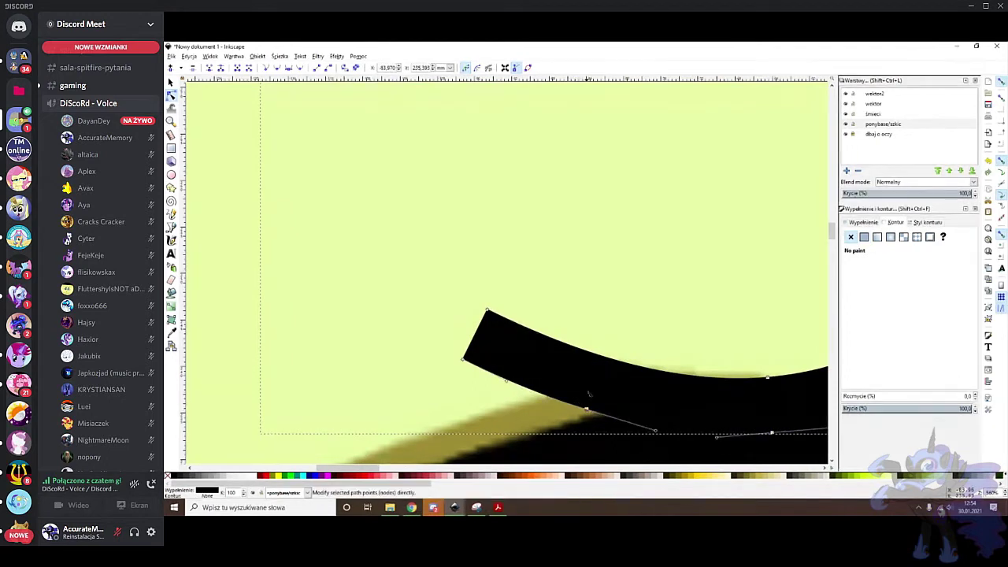
pyautogui.click(614, 367)
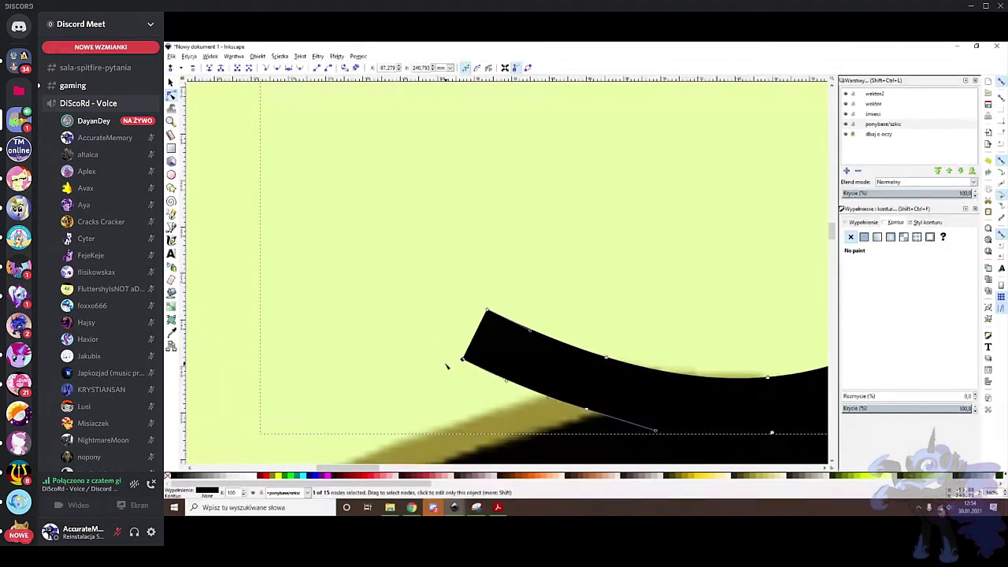
pyautogui.press('Delete')
pyautogui.moveTo(434, 383); pyautogui.dragTo(515, 363)
pyautogui.moveTo(557, 315); pyautogui.dragTo(671, 406)
pyautogui.moveTo(537, 395); pyautogui.dragTo(554, 402)
pyautogui.doubleClick(595, 299)
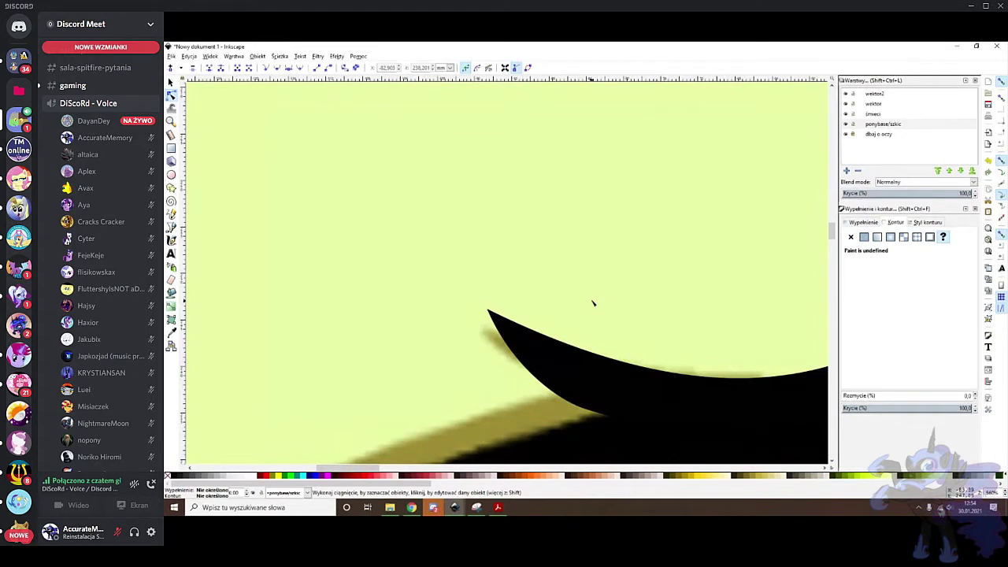
# Delete the black tapered outline shape drawn along the pony's jaw
pyautogui.scroll(-1, 594, 303)
pyautogui.scroll(1, 598, 304)
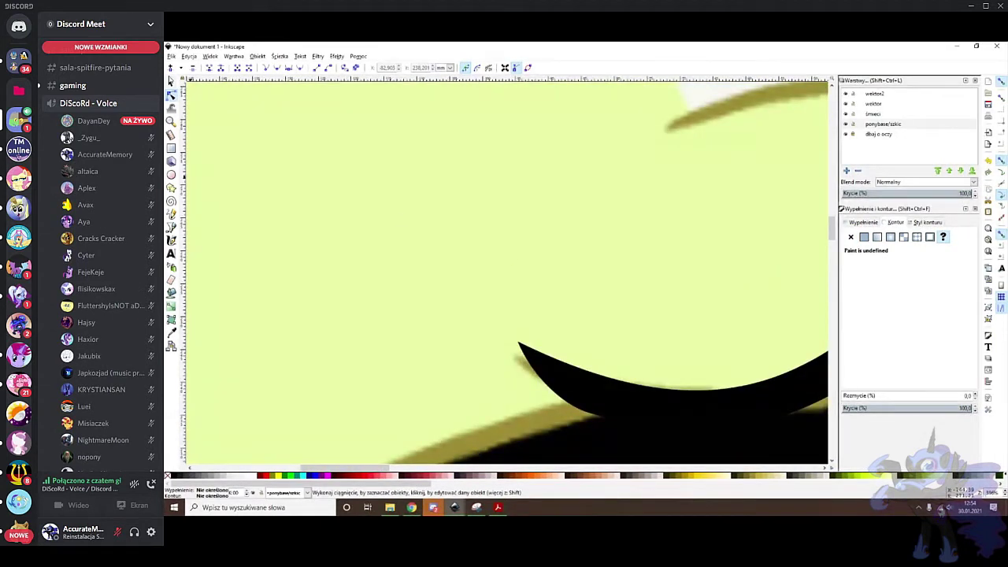
pyautogui.click(170, 79)
pyautogui.scroll(-1, 611, 317)
pyautogui.click(616, 332)
pyautogui.press('Delete')
pyautogui.scroll(-3, 622, 317)
pyautogui.hscroll(3, 594, 281)
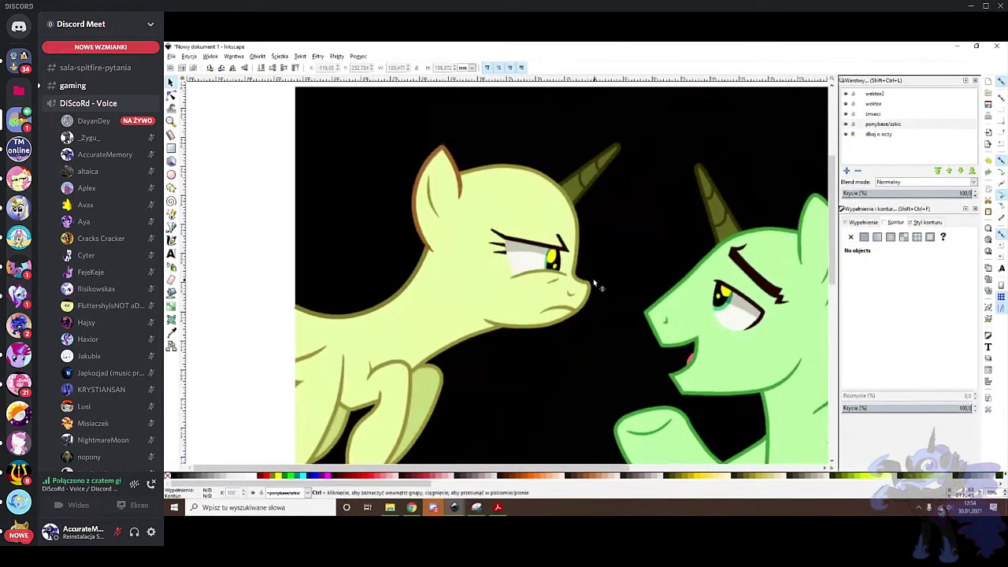
# Delete the two-pony base image and the leftover practice objects, keeping only the pencil sketch of the running pony
pyautogui.scroll(-2, 595, 281)
pyautogui.click(593, 277)
pyautogui.press('Delete')
pyautogui.click(528, 231)
pyautogui.press('Delete')
pyautogui.click(512, 267)
pyautogui.press('Delete')
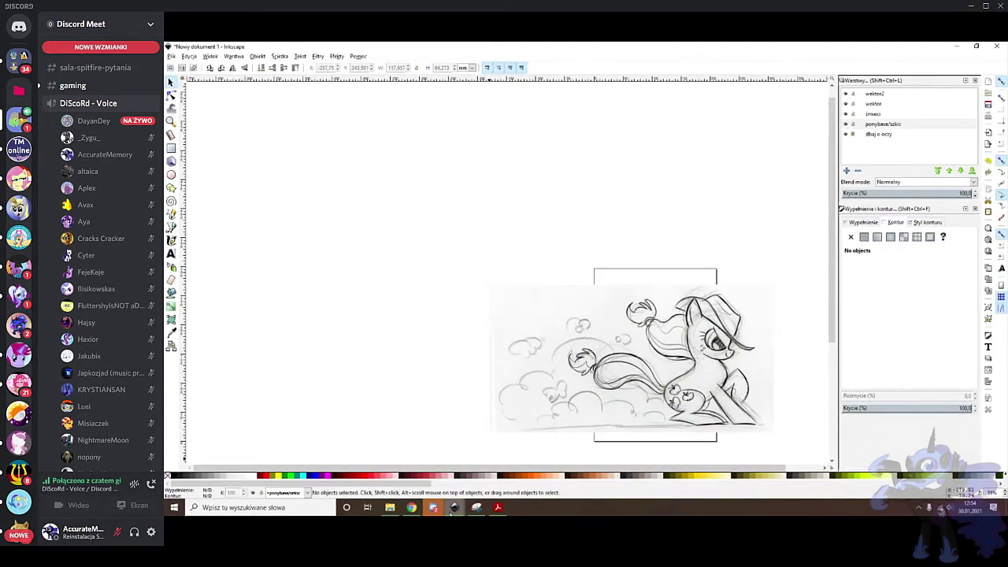
# View the Teoria slide in Acrobat Reader, and show the One Bad Apple episode video full screen in Chrome
pyautogui.click(498, 507)
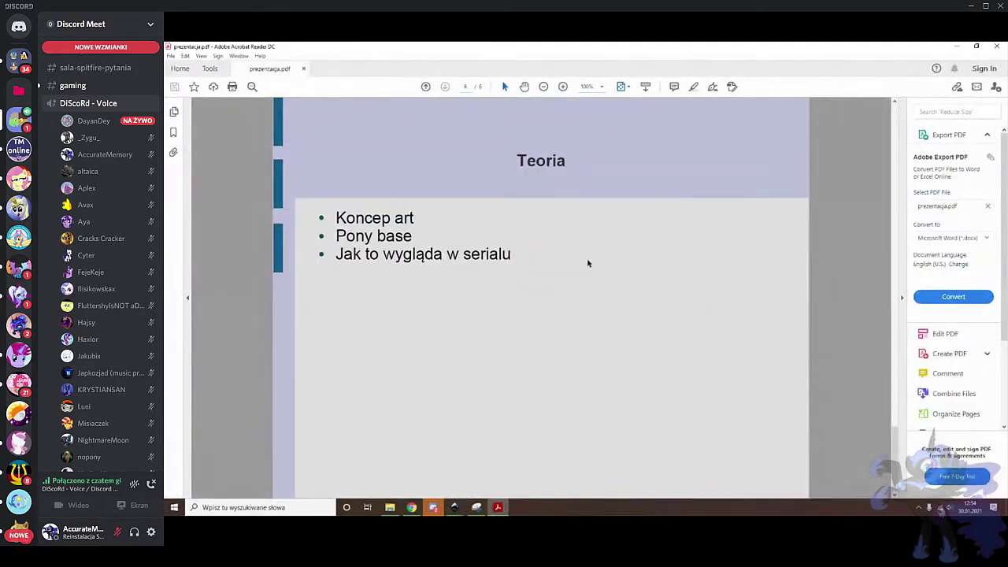
pyautogui.click(411, 507)
pyautogui.click(624, 48)
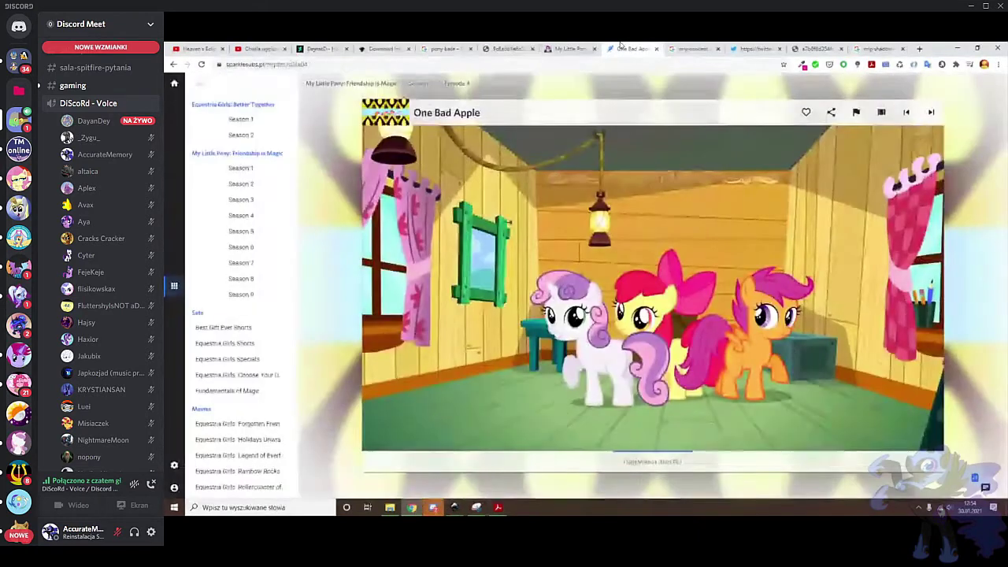
pyautogui.click(571, 48)
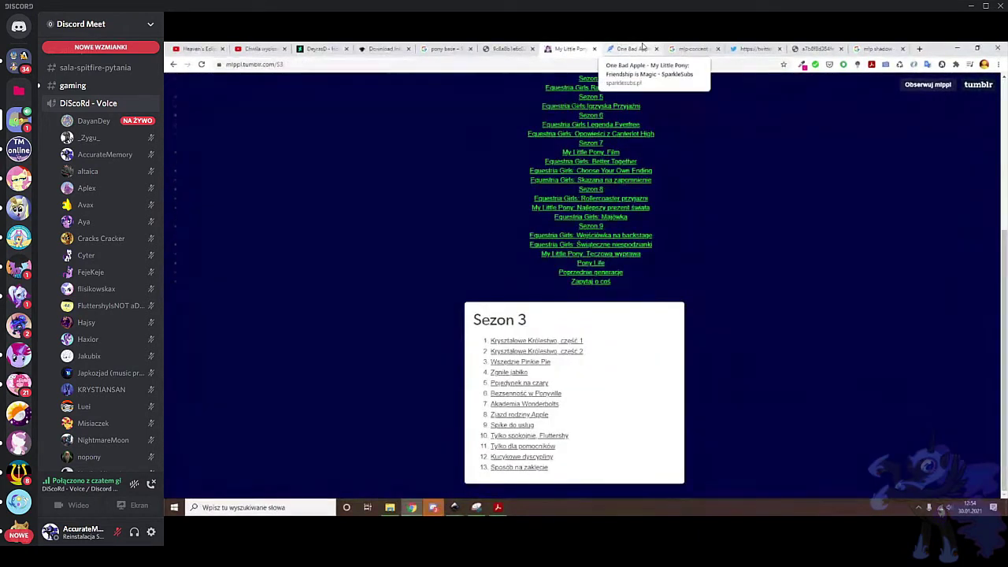
pyautogui.click(477, 507)
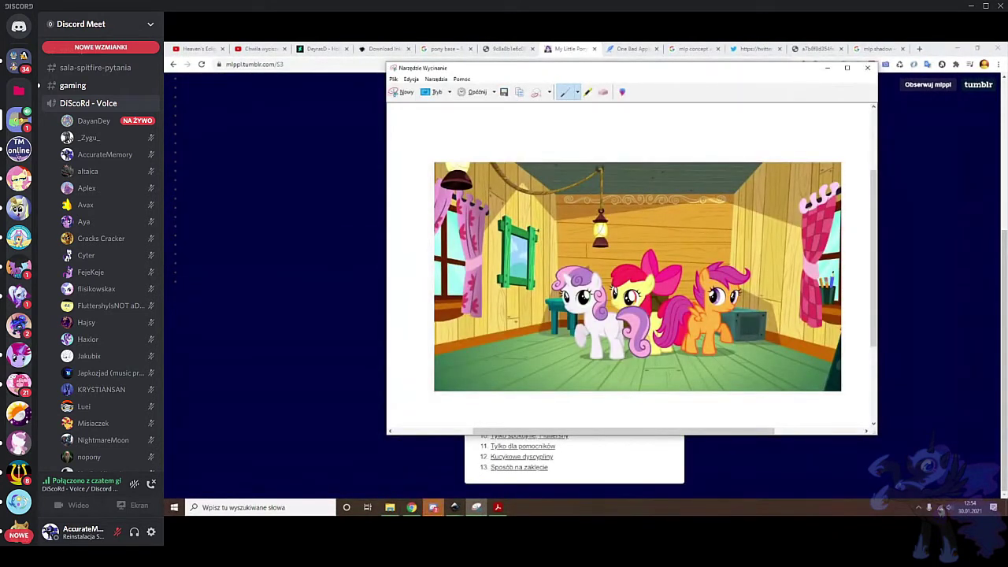
pyautogui.click(856, 59)
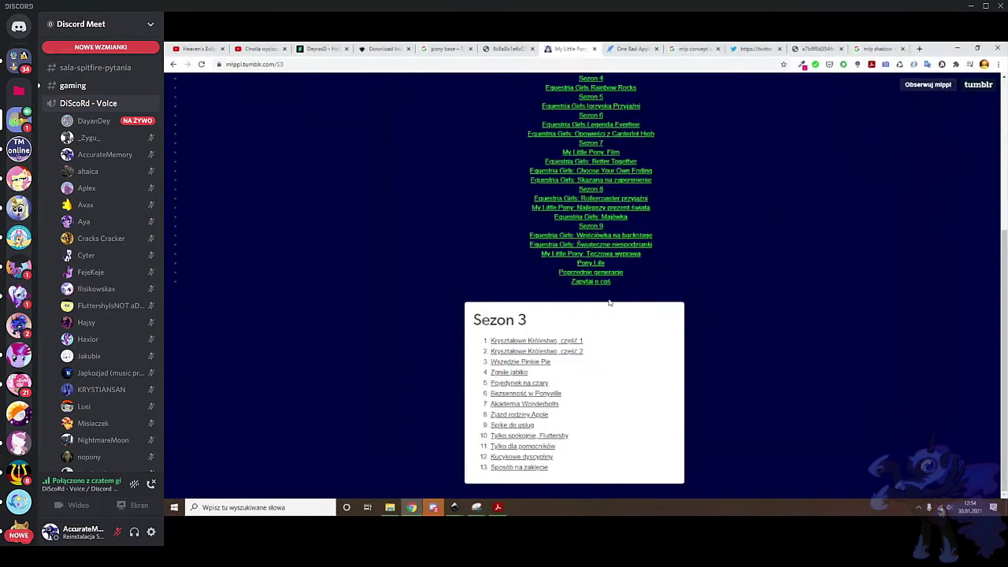
pyautogui.click(629, 49)
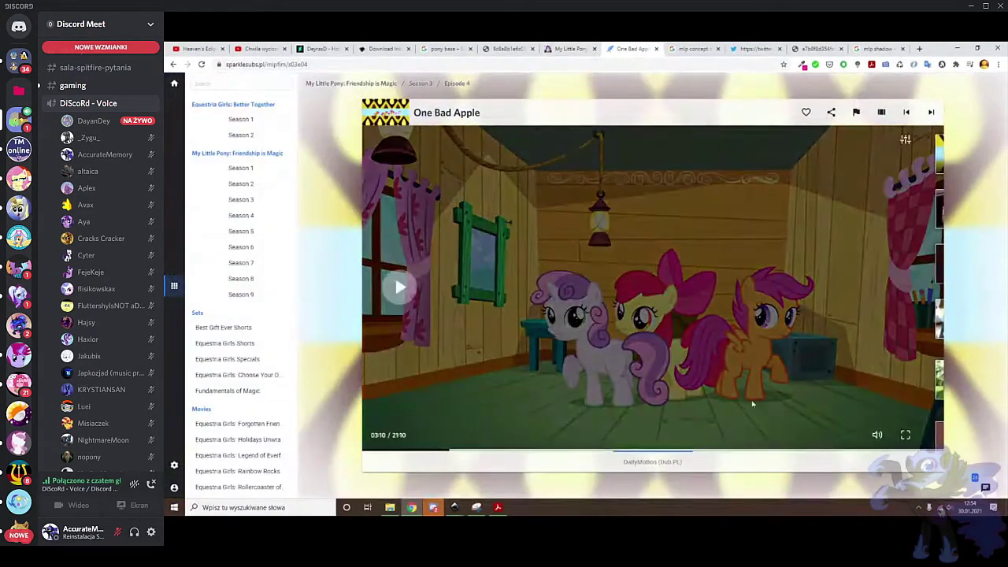
pyautogui.click(905, 436)
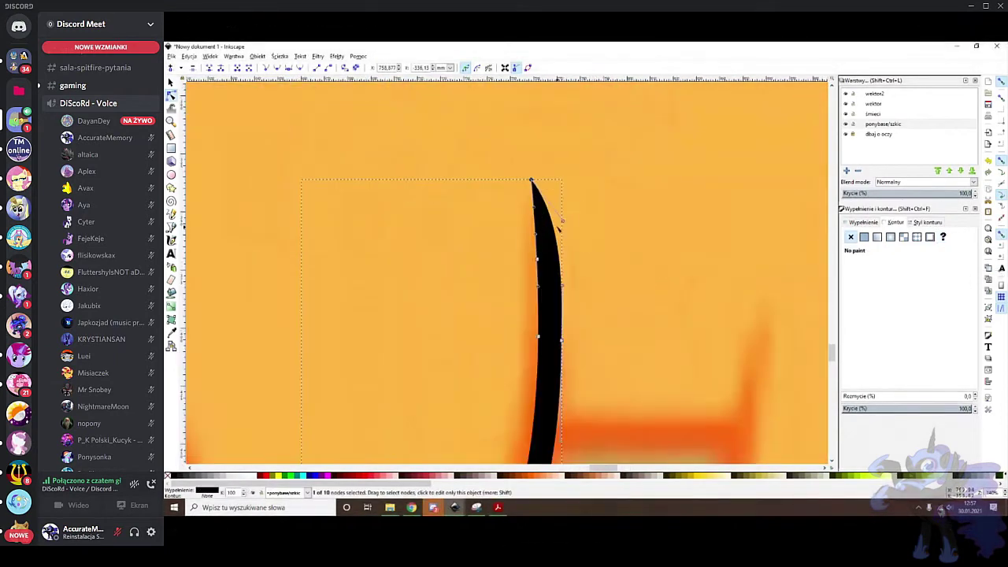
# Fill the tapered black leg line with the orange sampled from the pony's existing body outline
pyautogui.scroll(-1, 582, 256)
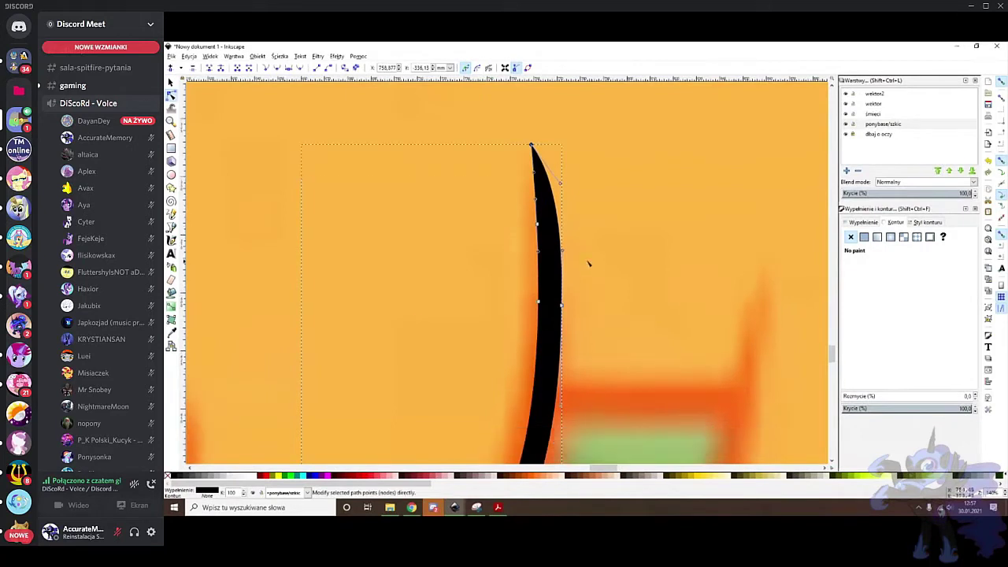
pyautogui.press('d')
pyautogui.keyDown('shift'); pyautogui.click(639, 397); pyautogui.keyUp('shift')
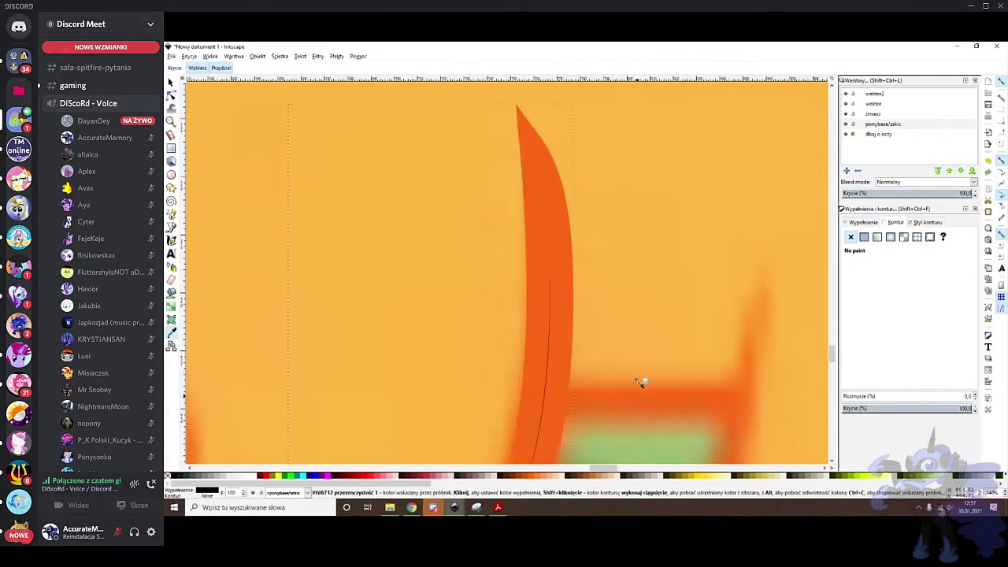
pyautogui.hotkey('ctrl', 'z')
pyautogui.click(655, 394)
pyautogui.scroll(-1, 599, 243)
pyautogui.scroll(-3, 602, 245)
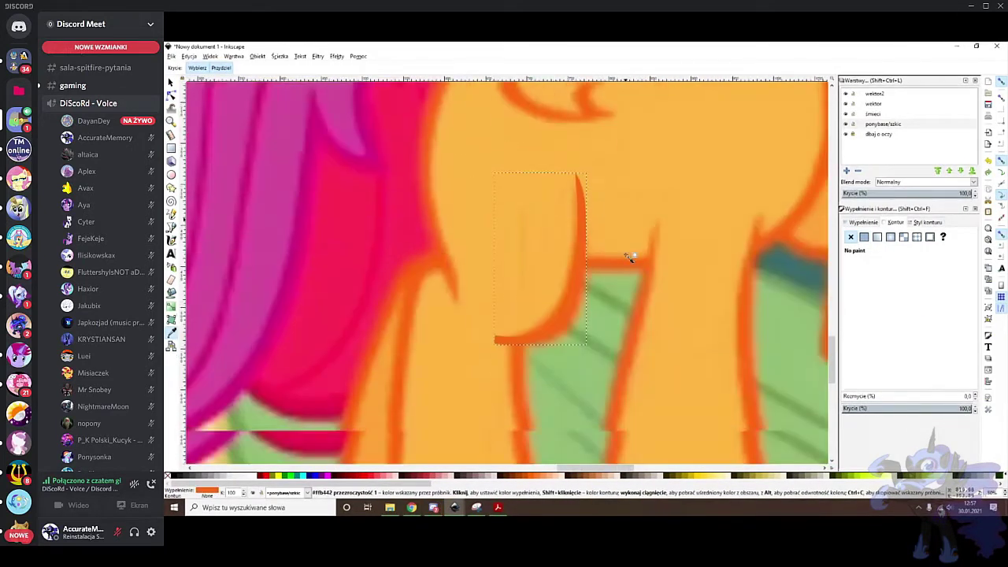
pyautogui.click(171, 95)
pyautogui.scroll(-3, 583, 258)
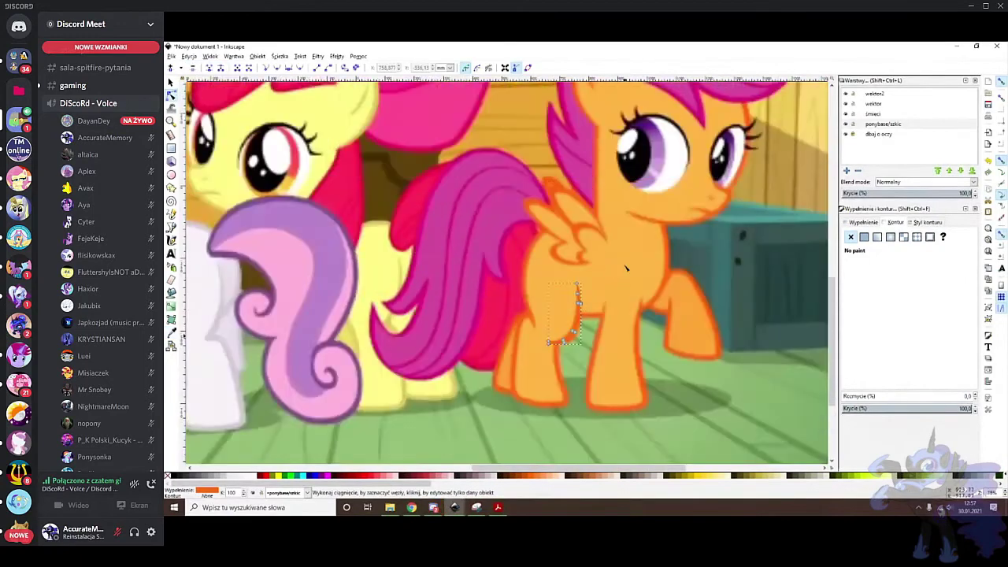
# Delete the embedded episode screenshot of the three ponies in the clubhouse
pyautogui.scroll(2, 651, 300)
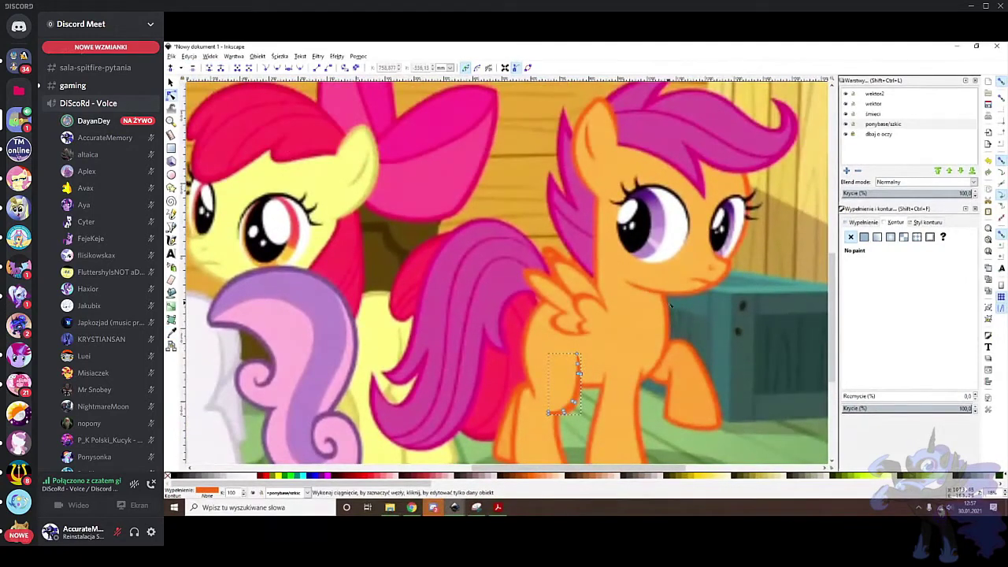
pyautogui.scroll(5, 607, 315)
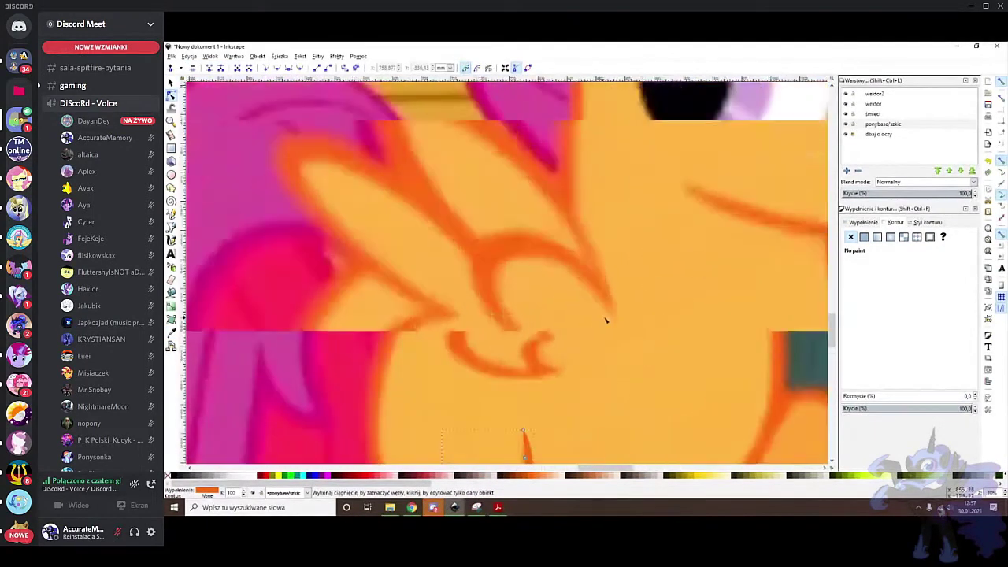
pyautogui.scroll(-6, 562, 273)
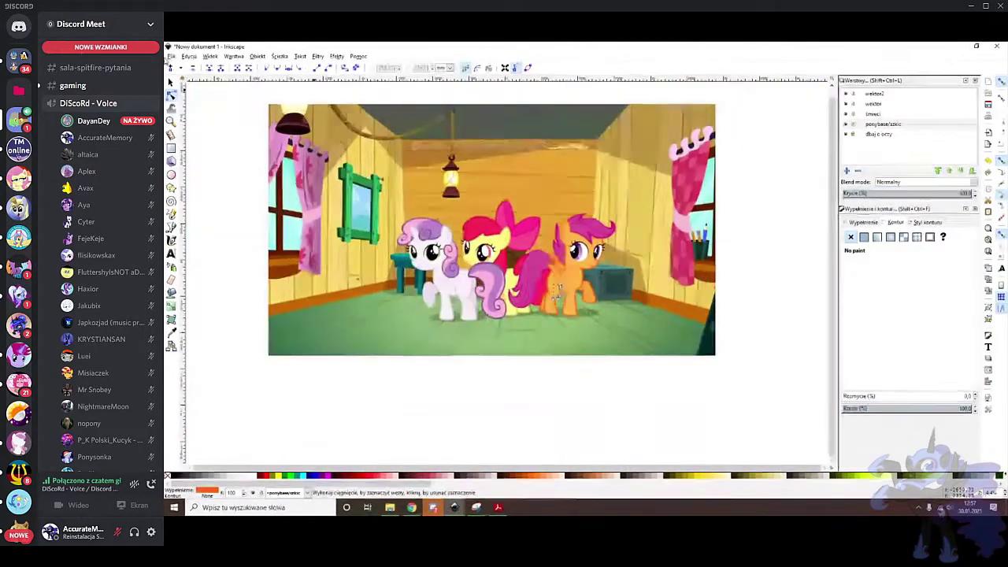
pyautogui.press('s')
pyautogui.click(543, 226)
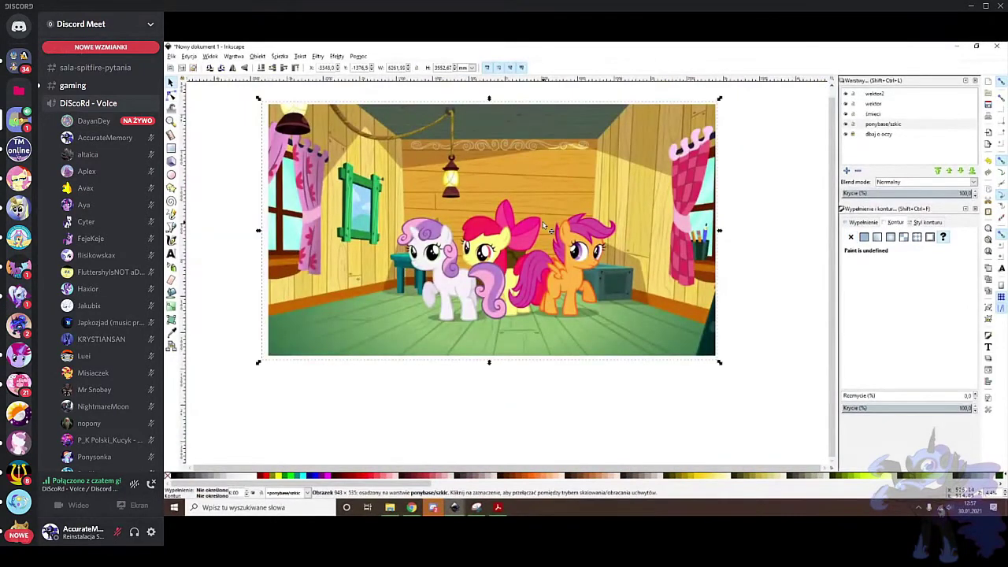
pyautogui.press('Delete')
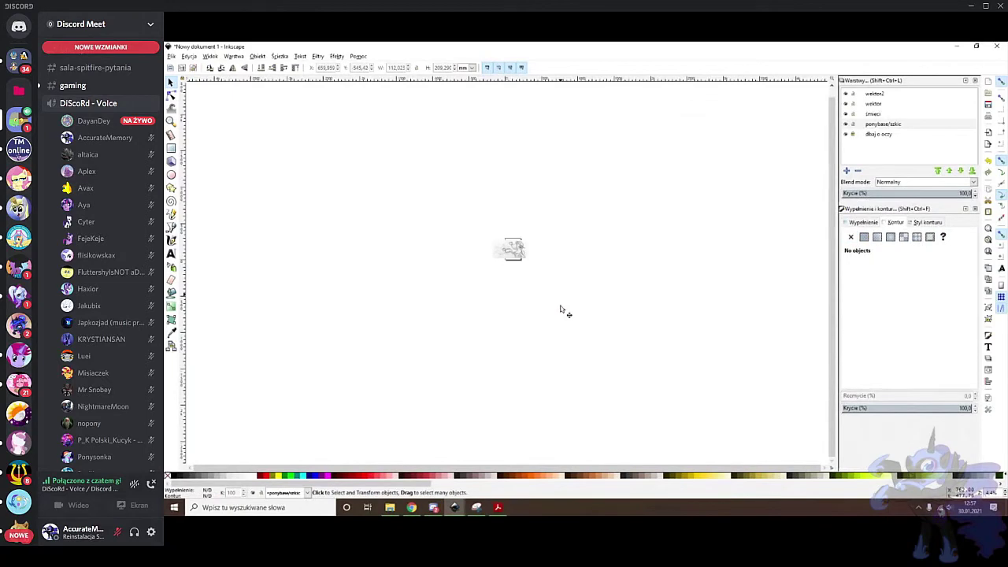
# View the Teoria slide in Acrobat Reader, and close the Twitter and mlp shadow tabs in Chrome
pyautogui.click(497, 507)
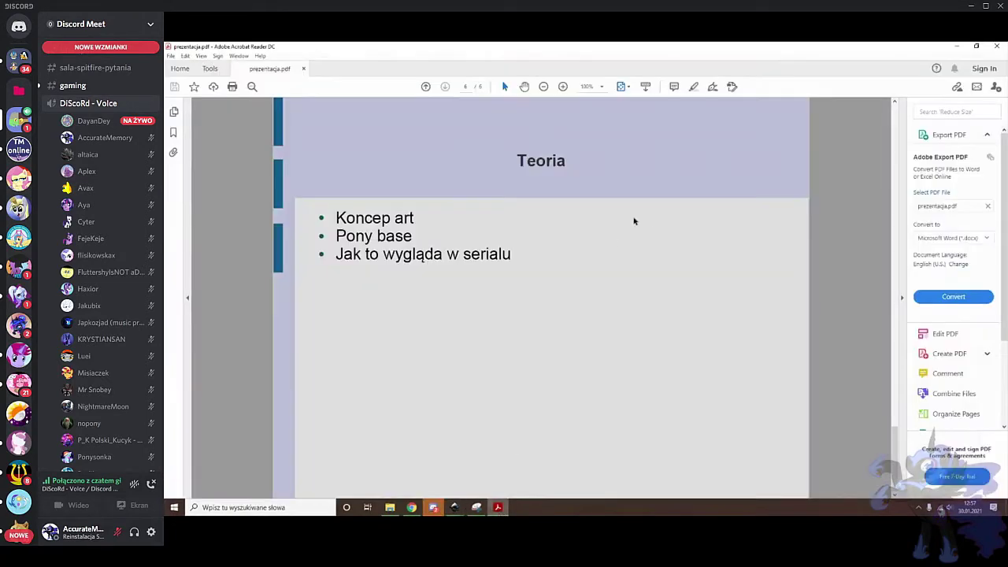
pyautogui.click(411, 508)
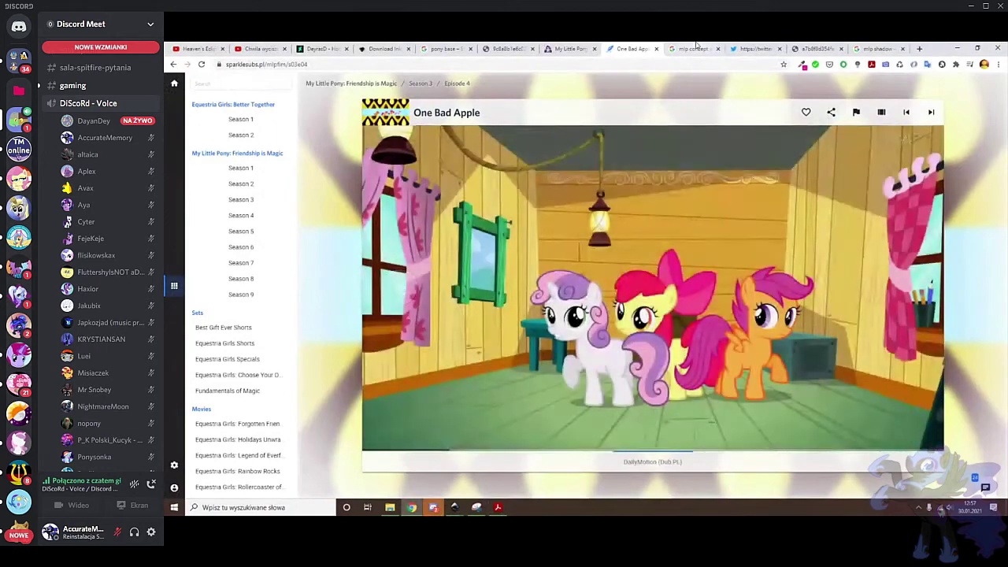
pyautogui.click(691, 49)
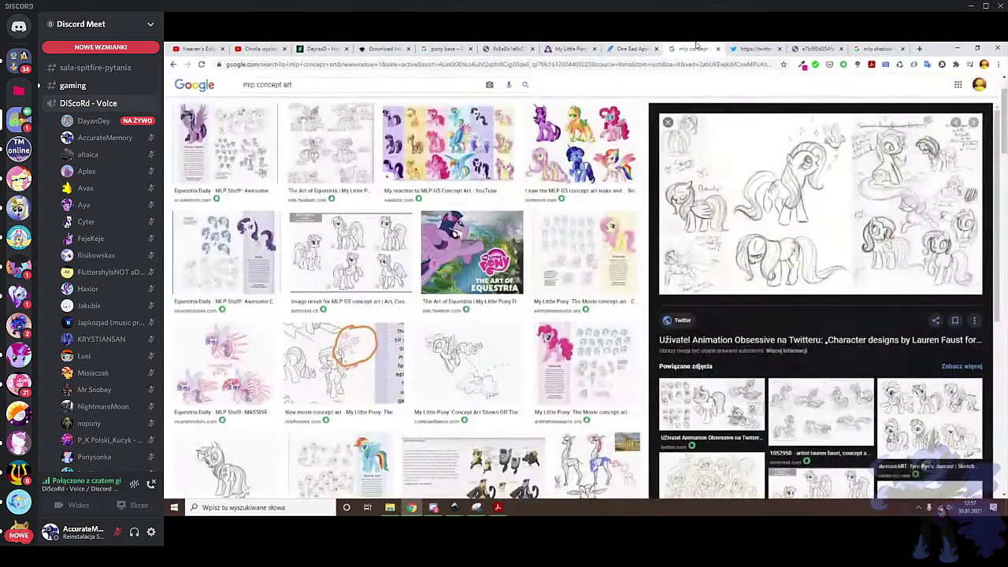
pyautogui.click(755, 49)
pyautogui.click(779, 48)
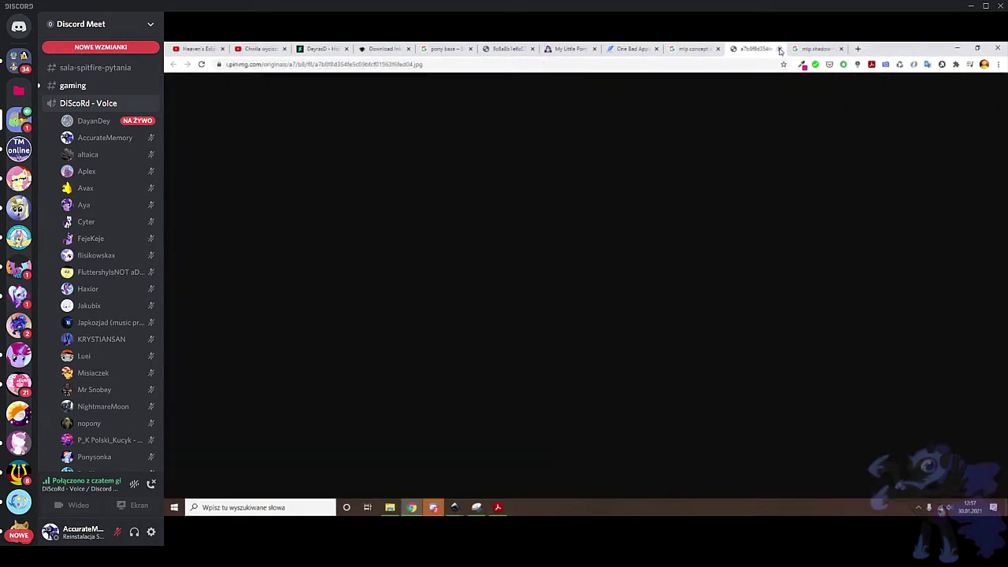
pyautogui.click(819, 48)
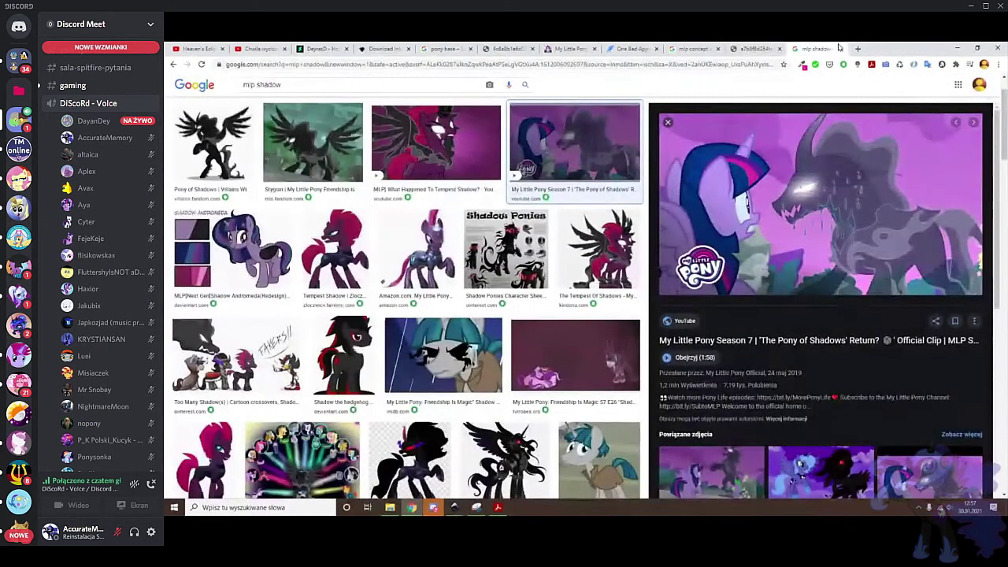
pyautogui.click(840, 49)
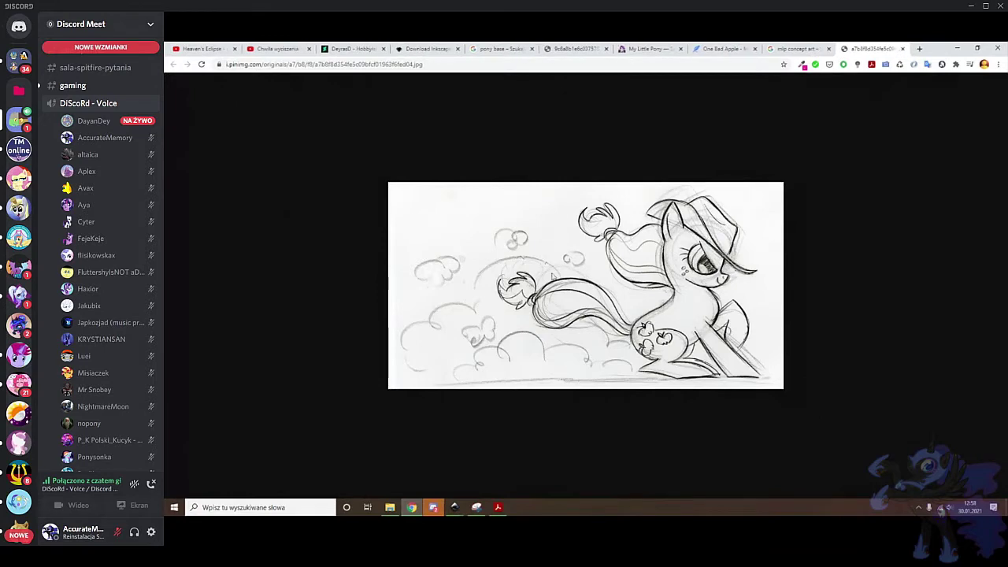
# Return to the Nowy dokument 1 drawing in Inkscape and bring the running pony sketch into close view
pyautogui.moveTo(456, 510)
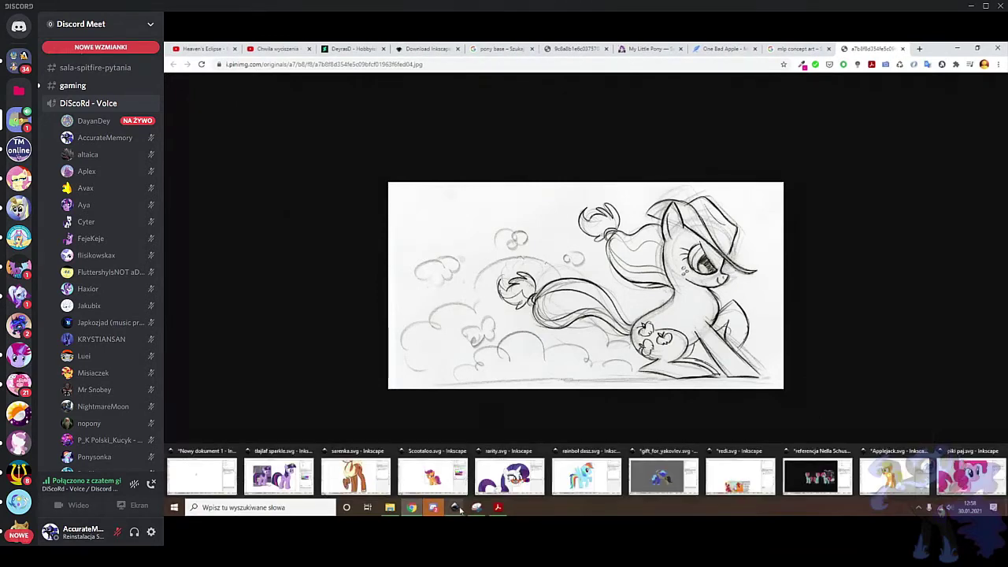
pyautogui.click(218, 477)
pyautogui.scroll(6, 474, 229)
pyautogui.moveTo(587, 290); pyautogui.dragTo(587, 290)
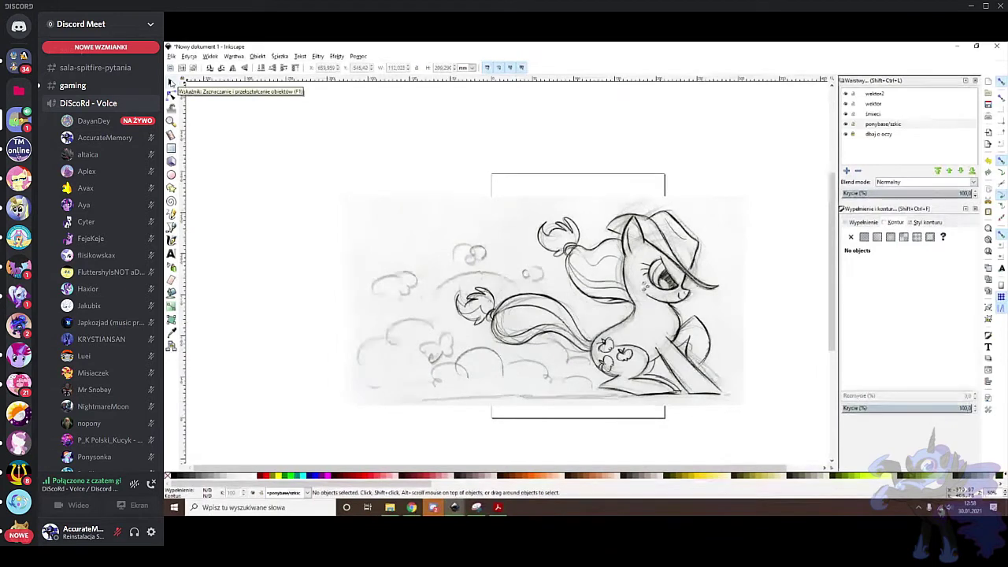
# Shrink the running pony sketch proportionally to about 328 mm wide and 172 mm high
pyautogui.click(578, 254)
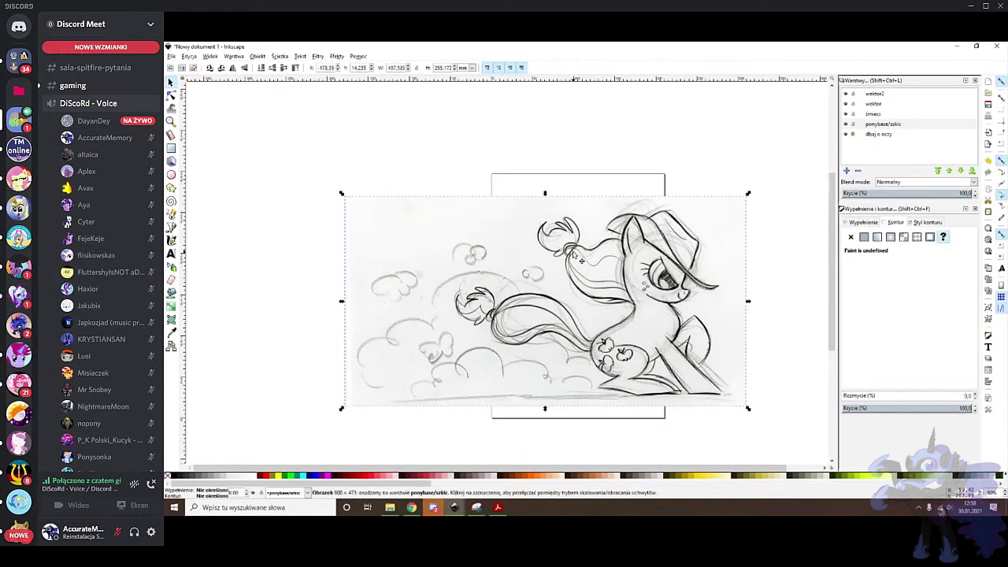
pyautogui.moveTo(749, 193)
pyautogui.mouseDown()
pyautogui.moveTo(688, 122)
pyautogui.moveTo(793, 260)
pyautogui.mouseUp()
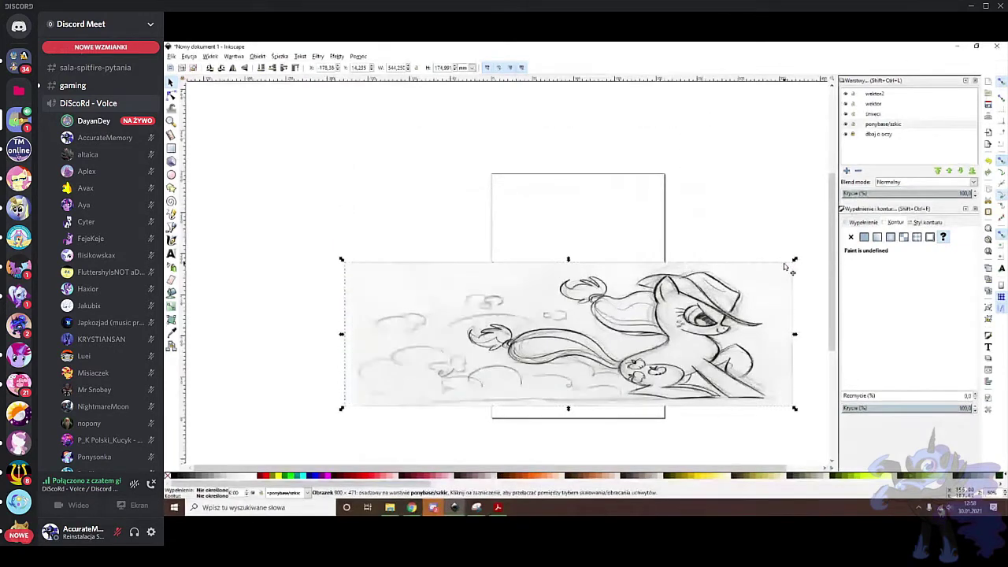
pyautogui.hotkey('ctrl', 'z')
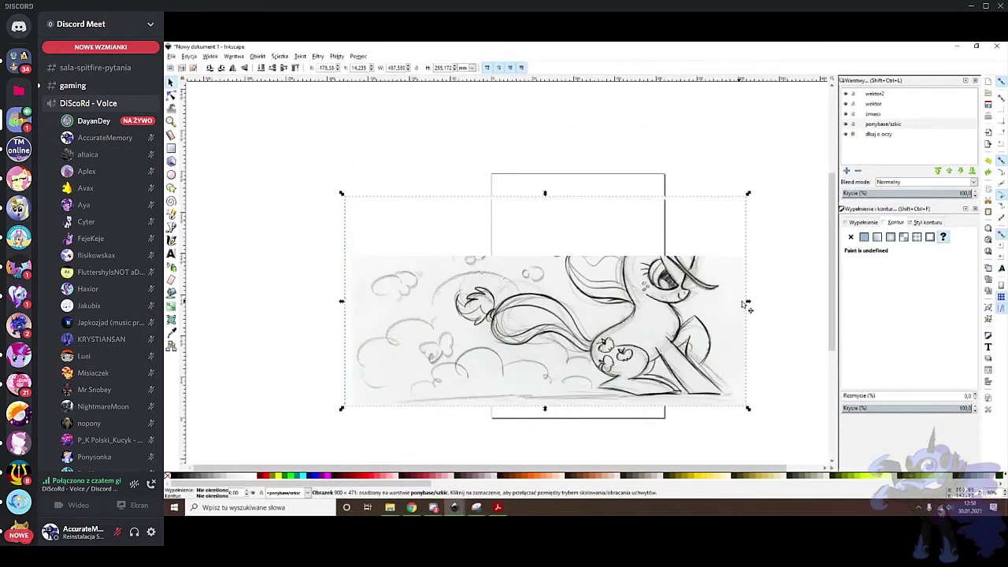
pyautogui.moveTo(341, 301)
pyautogui.mouseDown()
pyautogui.moveTo(244, 304)
pyautogui.moveTo(513, 309)
pyautogui.moveTo(471, 311)
pyautogui.mouseUp()
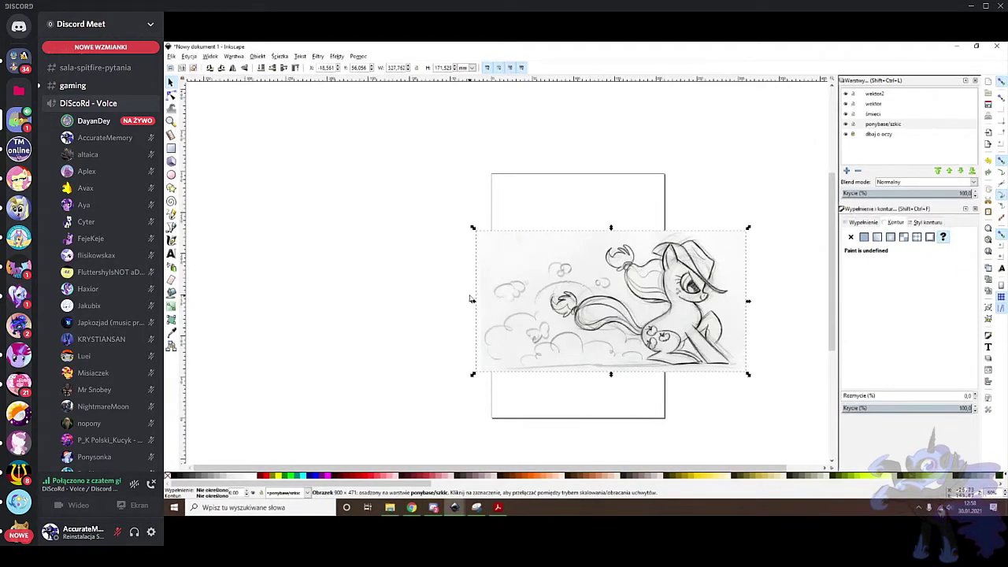
# Enlarge the pony sketch proportionally to about 414 mm wide and 217 mm high
pyautogui.moveTo(472, 303); pyautogui.dragTo(324, 303)
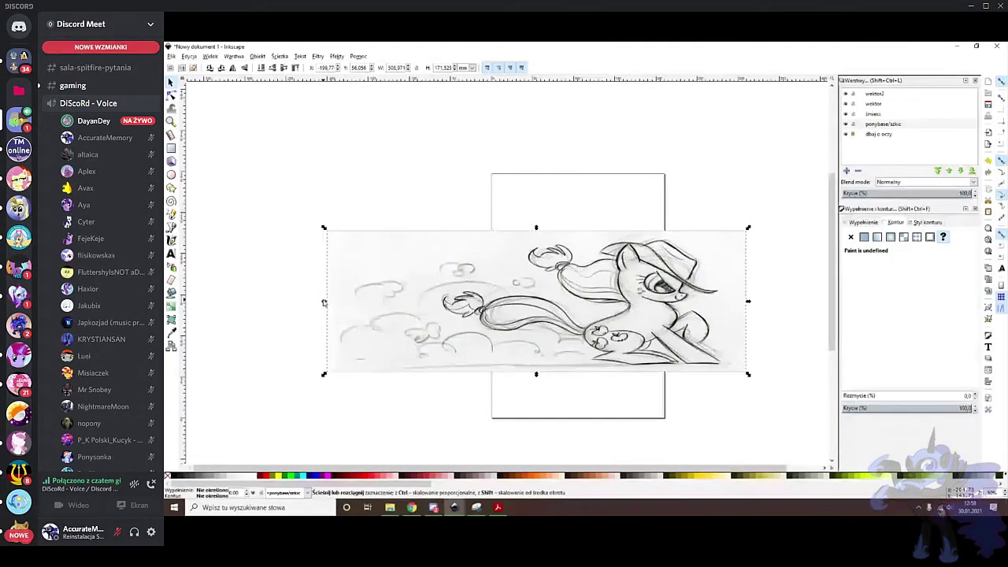
pyautogui.hotkey('ctrl', 'z')
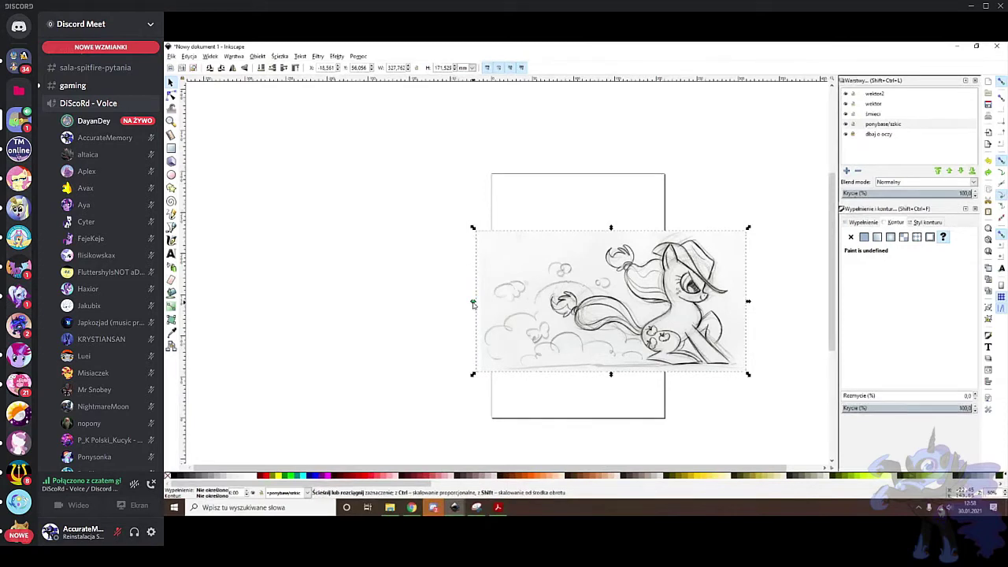
pyautogui.moveTo(473, 302); pyautogui.dragTo(468, 301)
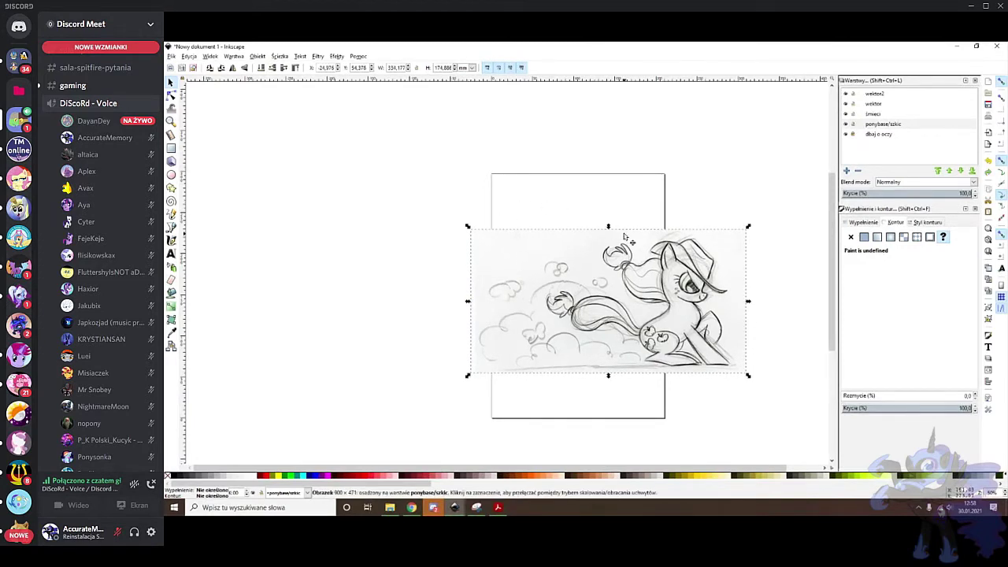
pyautogui.moveTo(608, 227)
pyautogui.mouseDown()
pyautogui.moveTo(607, 171)
pyautogui.moveTo(604, 234)
pyautogui.moveTo(606, 162)
pyautogui.moveTo(589, 278)
pyautogui.moveTo(603, 180)
pyautogui.mouseUp()
pyautogui.moveTo(425, 182)
pyautogui.mouseDown()
pyautogui.moveTo(407, 187)
pyautogui.moveTo(401, 205)
pyautogui.moveTo(420, 210)
pyautogui.moveTo(461, 168)
pyautogui.moveTo(423, 180)
pyautogui.moveTo(438, 202)
pyautogui.moveTo(447, 194)
pyautogui.mouseUp()
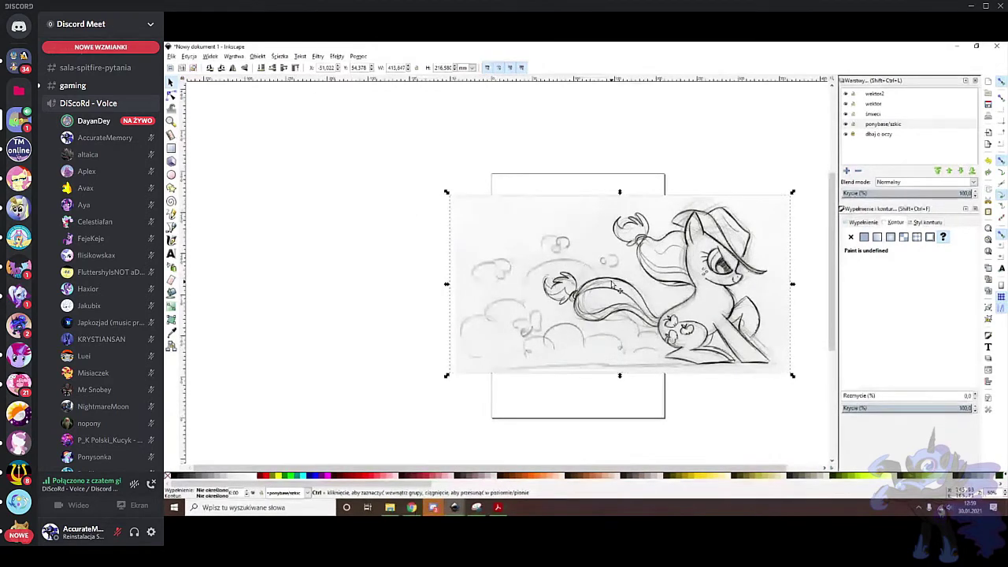
pyautogui.moveTo(617, 285); pyautogui.dragTo(499, 241)
pyautogui.moveTo(555, 225)
pyautogui.mouseDown()
pyautogui.moveTo(573, 292)
pyautogui.moveTo(562, 283)
pyautogui.moveTo(587, 293)
pyautogui.mouseUp()
pyautogui.press('Delete')
pyautogui.click(628, 298)
# Duplicate the running pony sketch twice and arrange the three images apart, one copy to the left, one above and the original lower right
pyautogui.hotkey('ctrl', 'd')
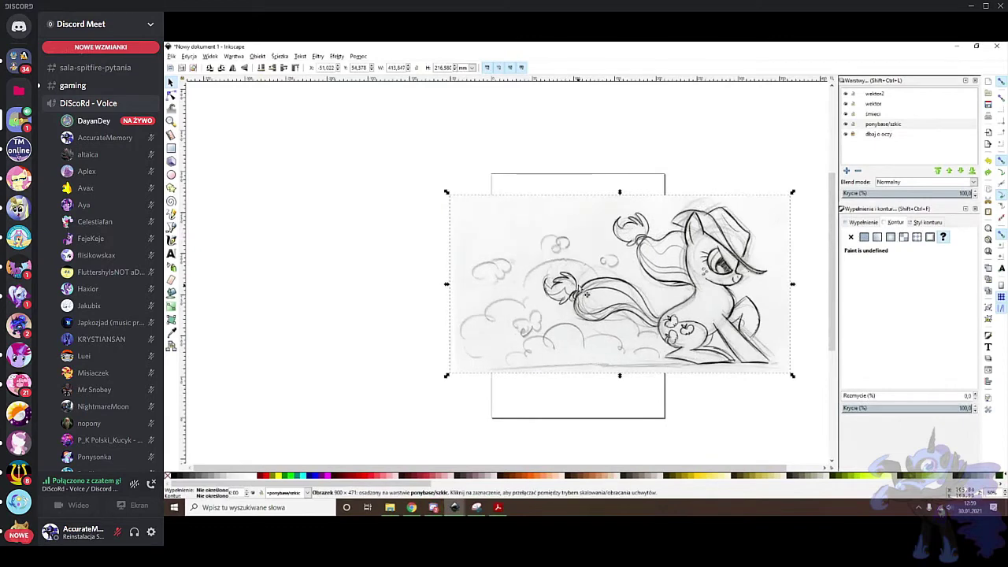
pyautogui.hotkey('ctrl', 'd')
pyautogui.moveTo(661, 291); pyautogui.dragTo(584, 282)
pyautogui.press('Delete')
pyautogui.click(692, 283)
pyautogui.hotkey('ctrl', 'd')
pyautogui.moveTo(692, 284)
pyautogui.mouseDown()
pyautogui.moveTo(534, 266)
pyautogui.moveTo(658, 178)
pyautogui.mouseUp()
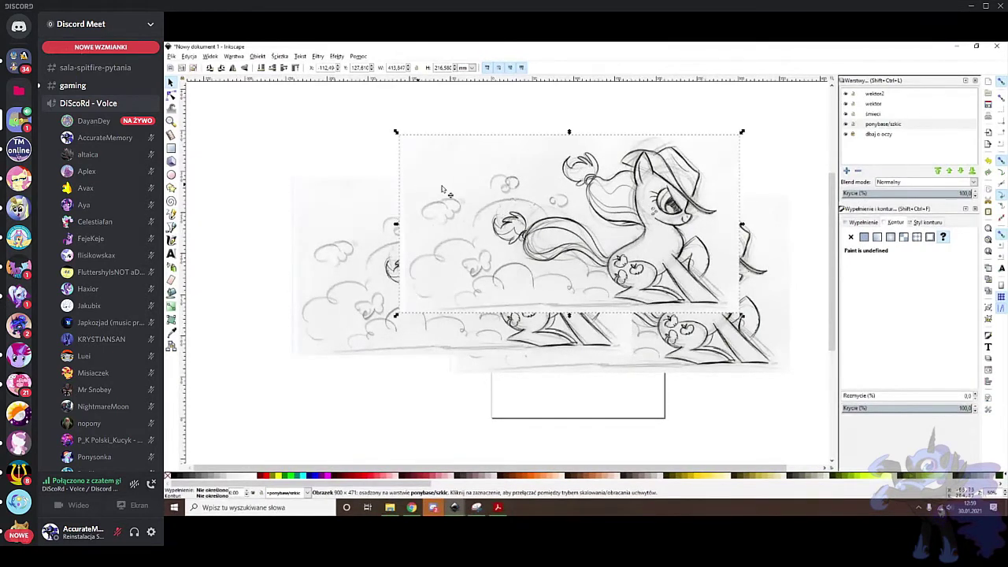
pyautogui.moveTo(456, 190); pyautogui.dragTo(459, 164)
pyautogui.moveTo(377, 301); pyautogui.dragTo(343, 304)
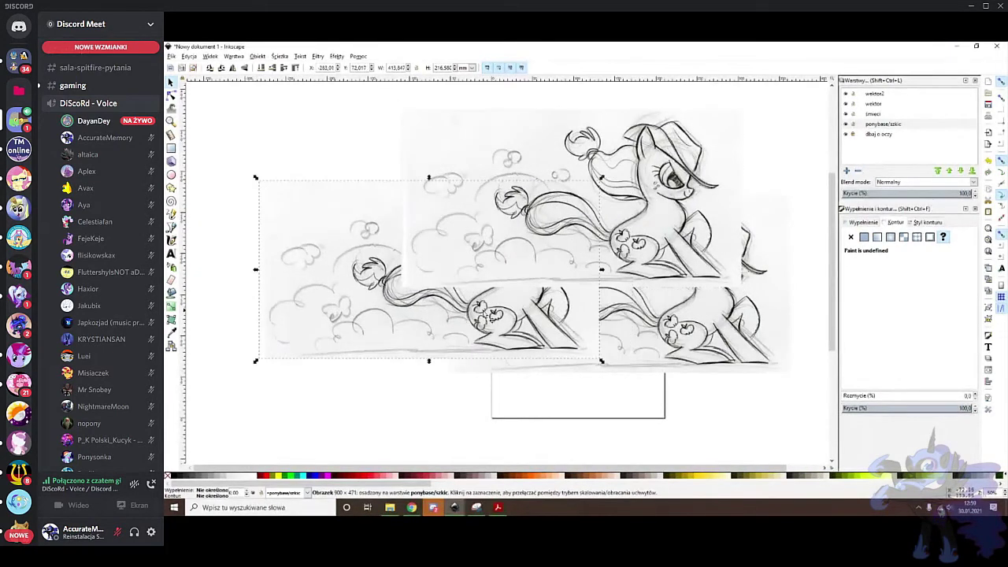
pyautogui.moveTo(491, 317); pyautogui.dragTo(711, 330)
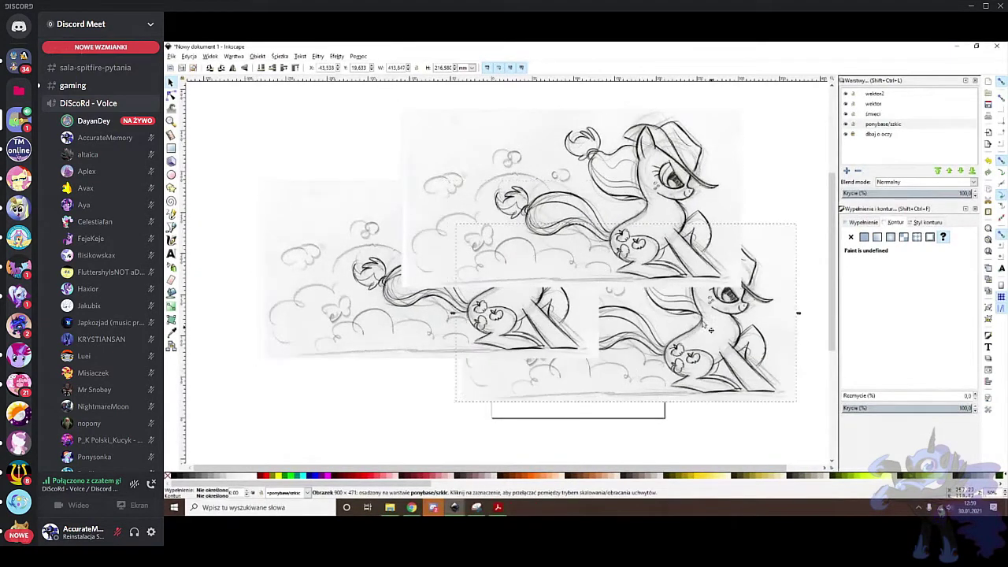
# Try rotating the lower-right and upper pony sketches in 90° steps, and return both to their upright orientation
pyautogui.click(221, 69)
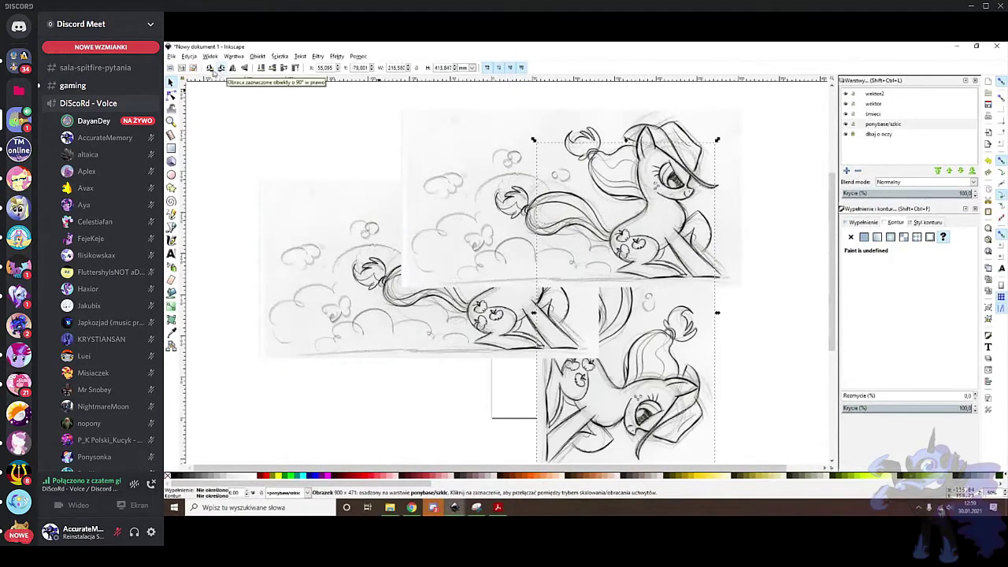
pyautogui.click(220, 69)
pyautogui.click(219, 70)
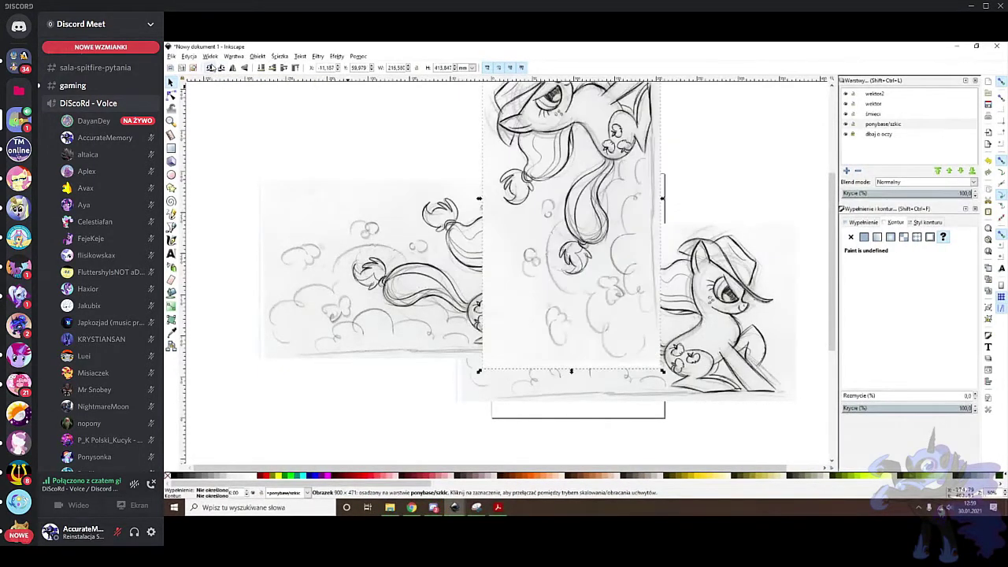
pyautogui.click(211, 68)
pyautogui.click(211, 69)
pyautogui.click(211, 69)
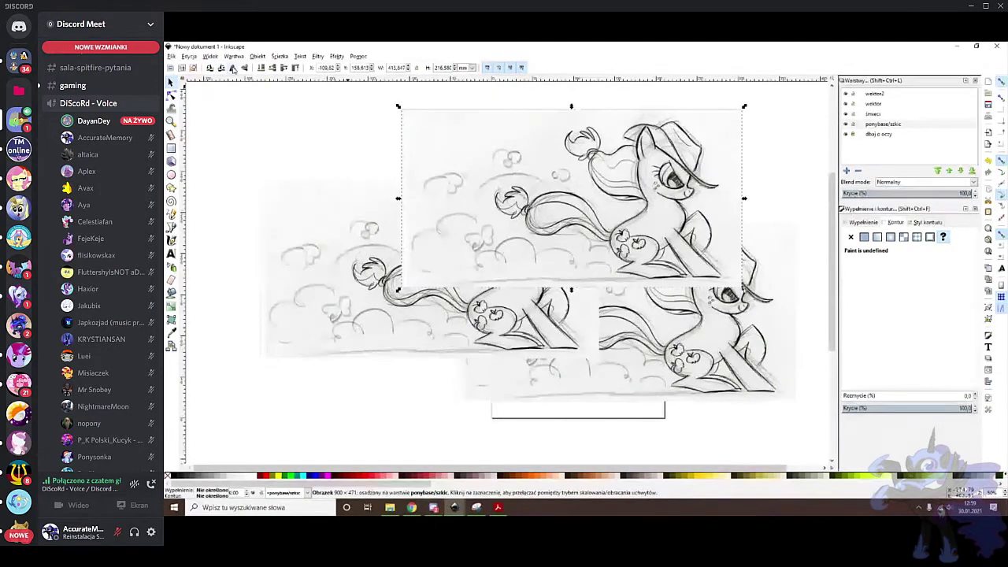
# Flip the upper pony sketch horizontally and back, and flip it vertically and back
pyautogui.click(232, 69)
pyautogui.click(232, 68)
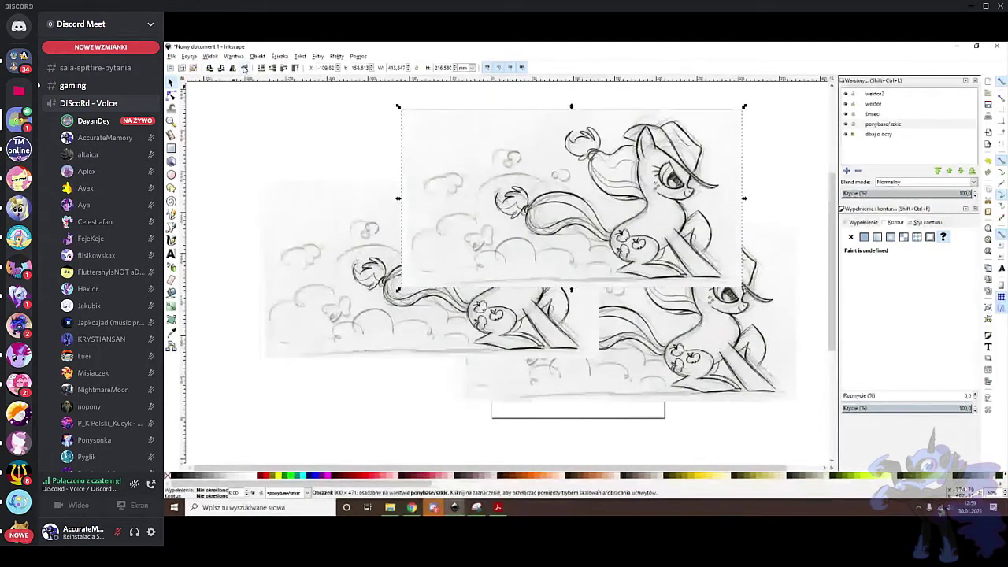
pyautogui.click(244, 69)
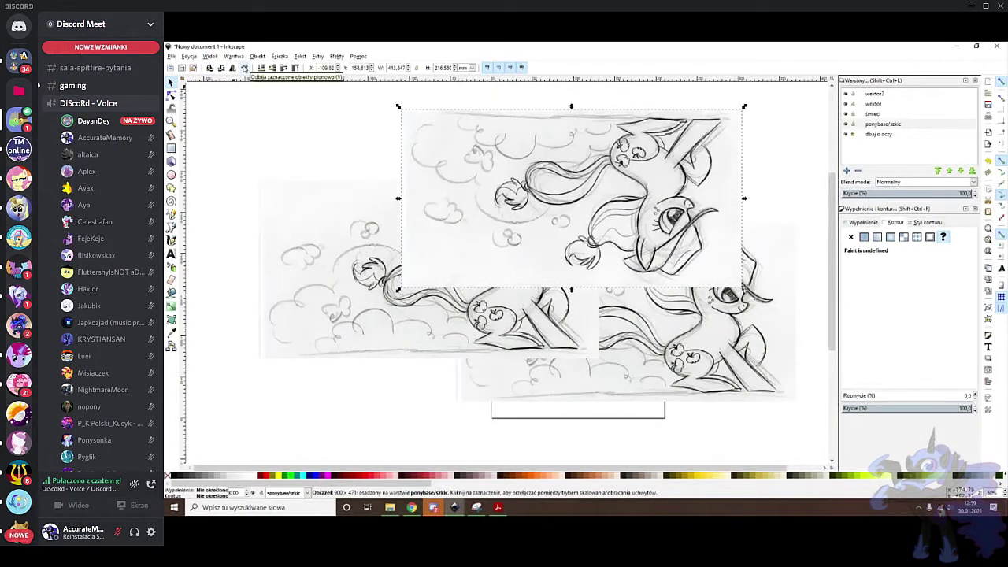
pyautogui.click(244, 68)
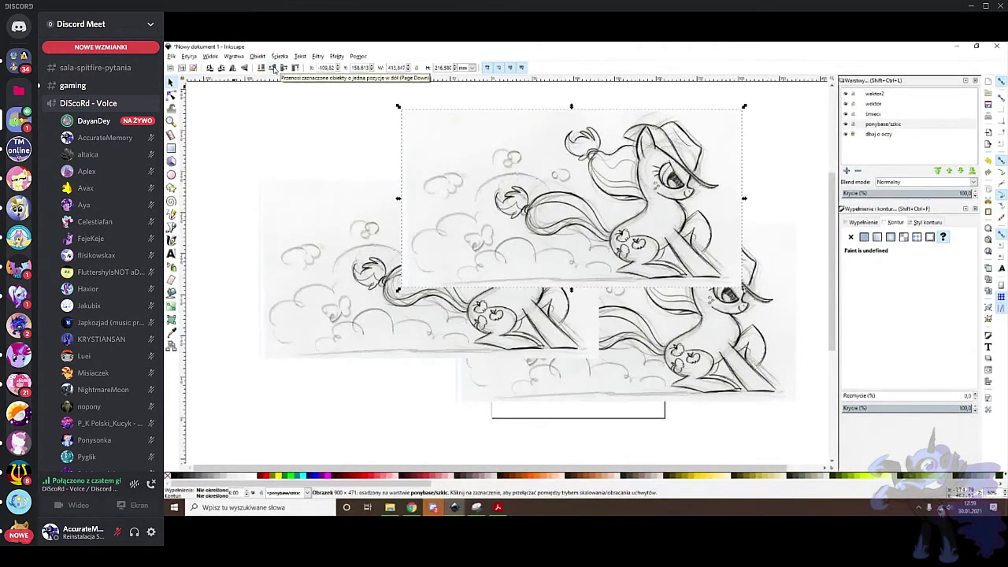
# Lower the upper pony sketch two positions in the stacking order and raise the lower-right sketch above the left one
pyautogui.click(273, 70)
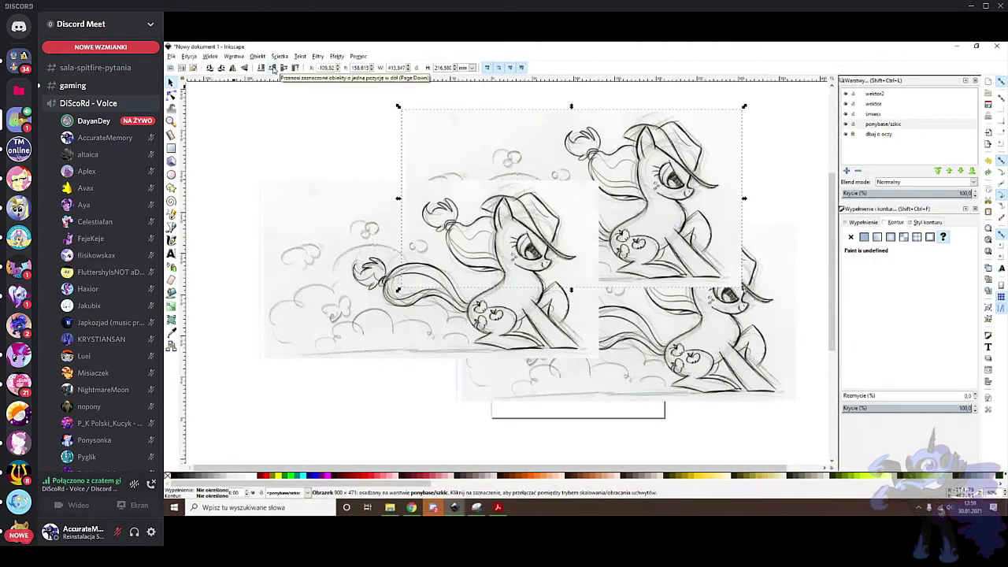
pyautogui.click(273, 69)
pyautogui.press('Tab')
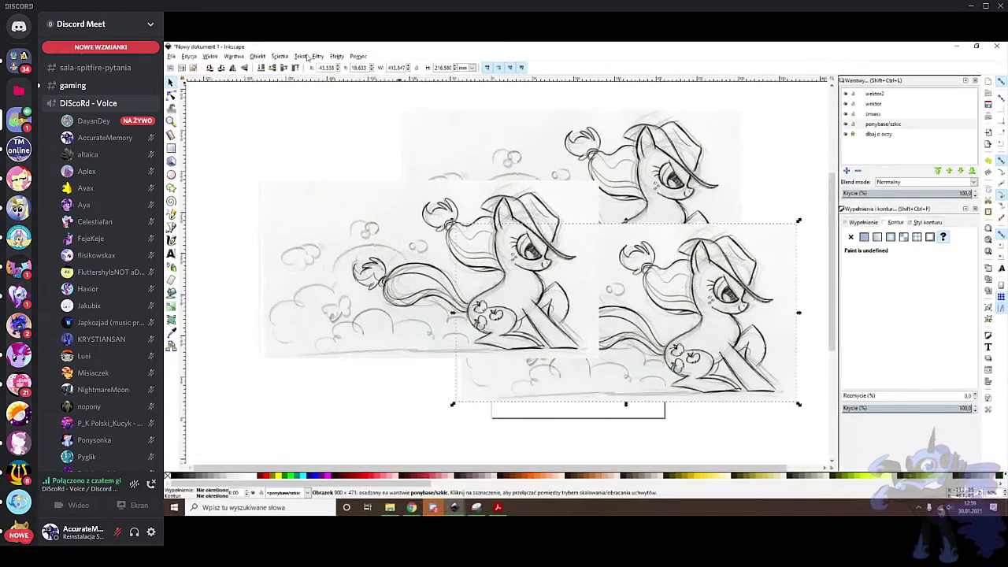
pyautogui.click(284, 69)
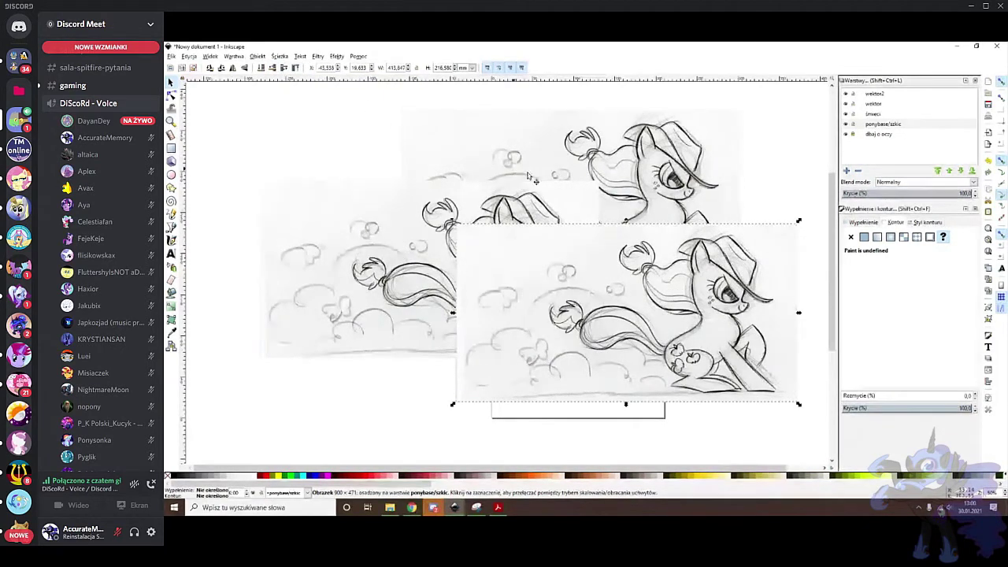
# Bring the left pony sketch to the front of the stack, and send it to the very back
pyautogui.press('Tab')
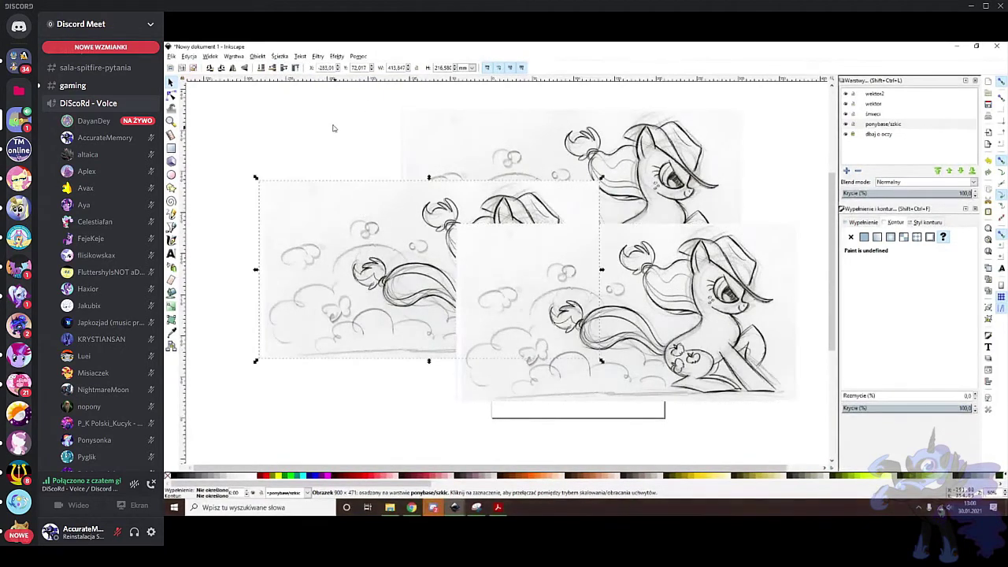
pyautogui.click(296, 70)
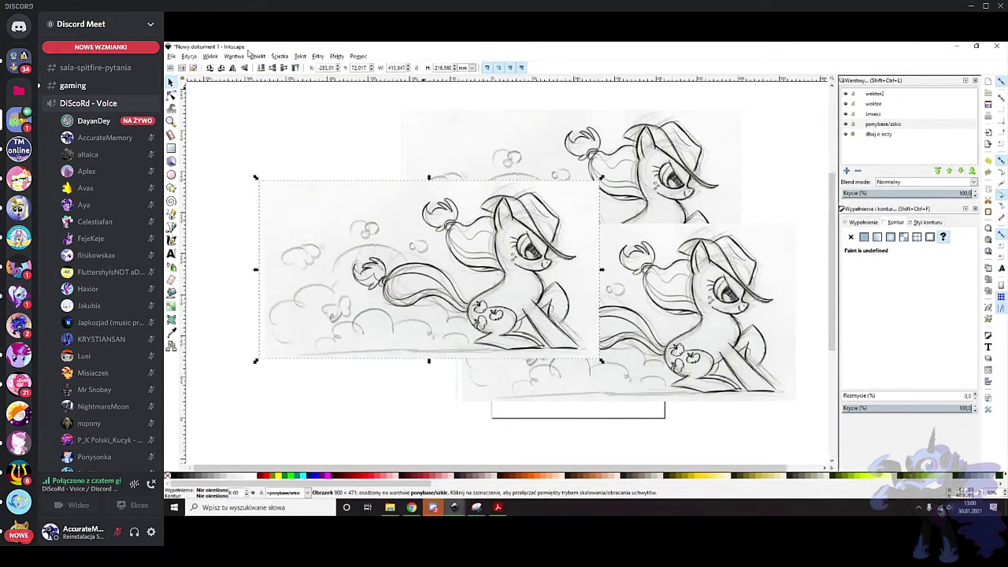
pyautogui.click(261, 70)
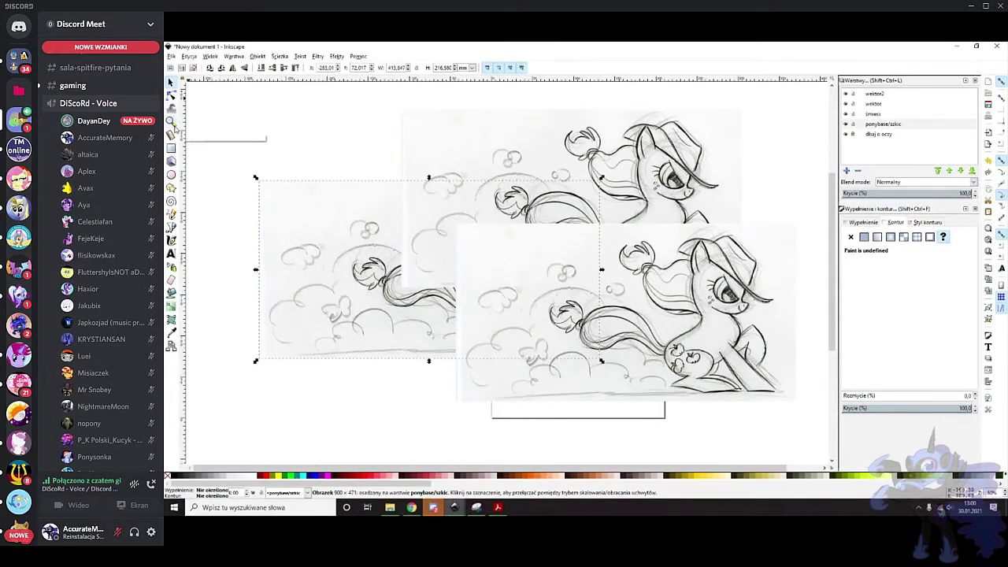
# View the options of the Zoom, Node and Bezier pen tools, and return to the selection tool
pyautogui.click(171, 122)
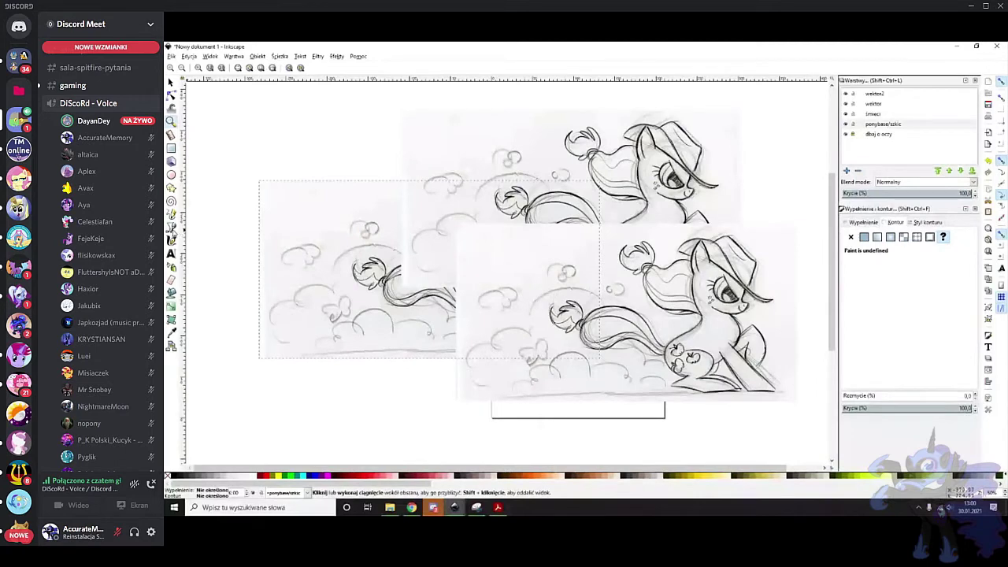
pyautogui.click(171, 227)
pyautogui.click(170, 95)
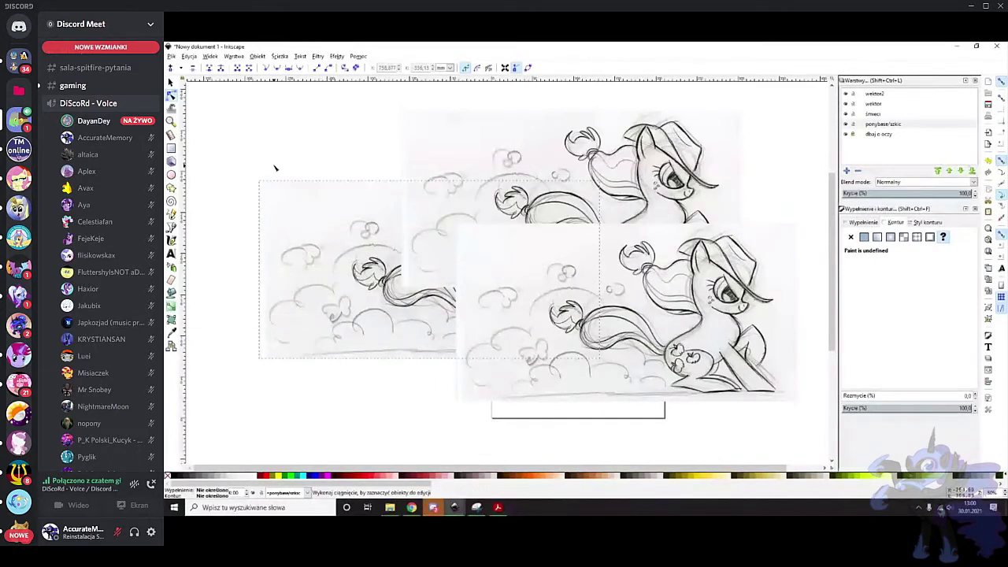
pyautogui.click(172, 228)
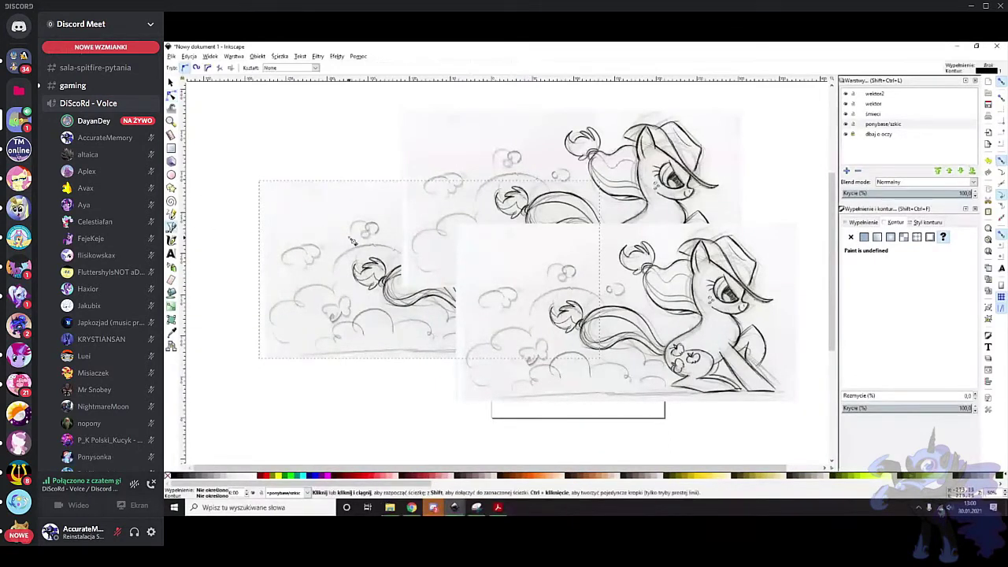
pyautogui.hscroll(-5, 348, 240)
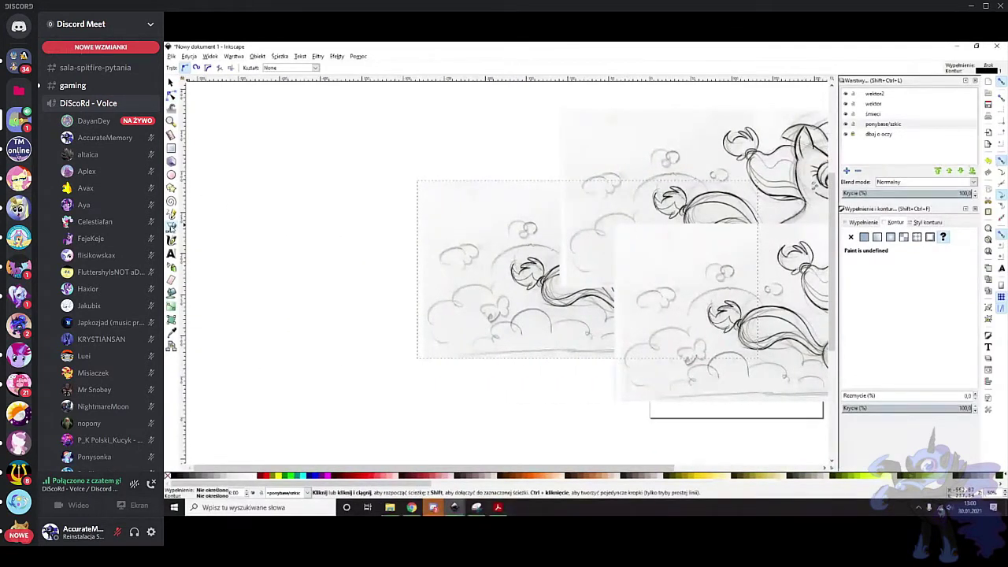
pyautogui.click(171, 82)
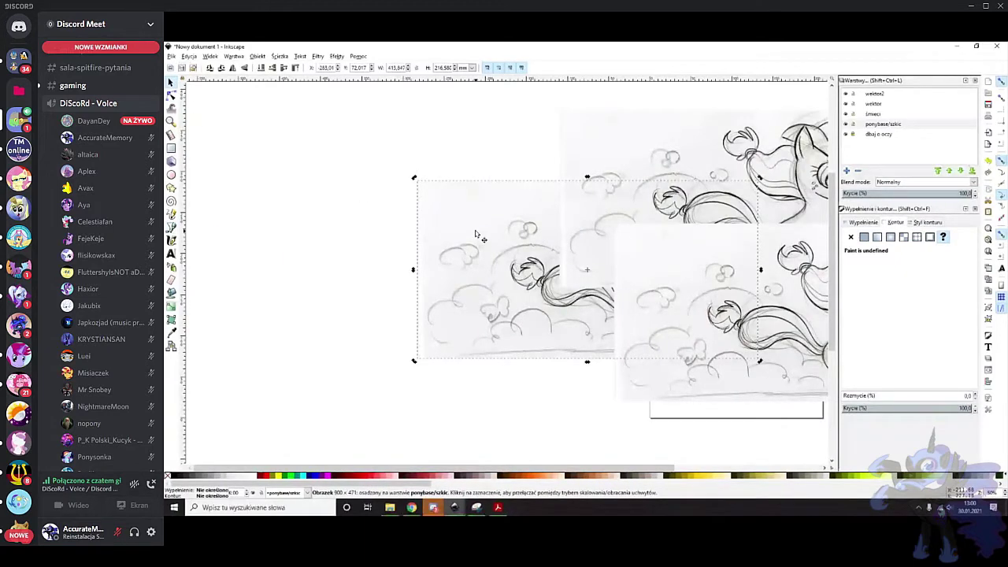
# Delete the two extra copies of the pony sketch, then select the one remaining over the page
pyautogui.press('Delete')
pyautogui.click(628, 177)
pyautogui.press('Delete')
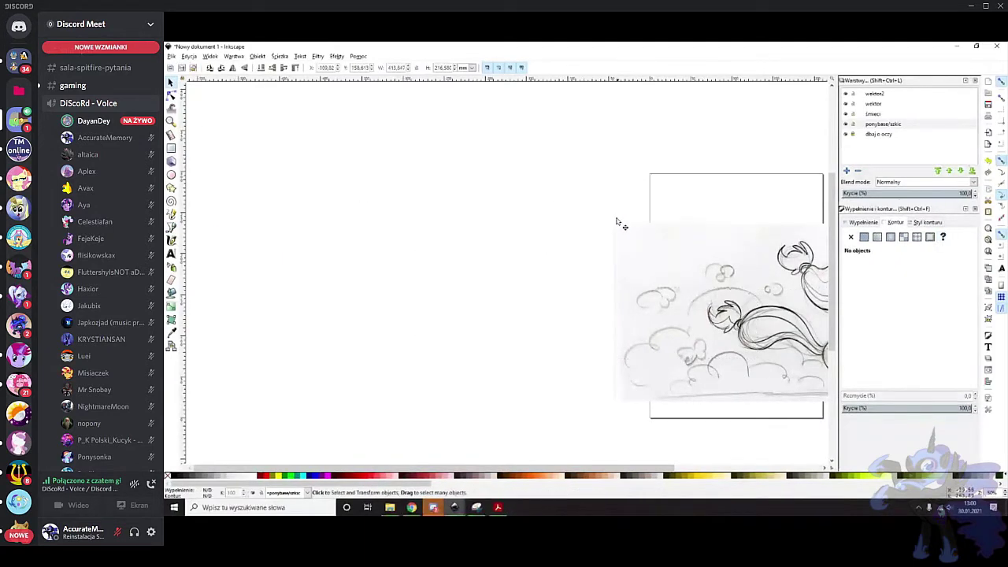
pyautogui.hscroll(8, 520, 330)
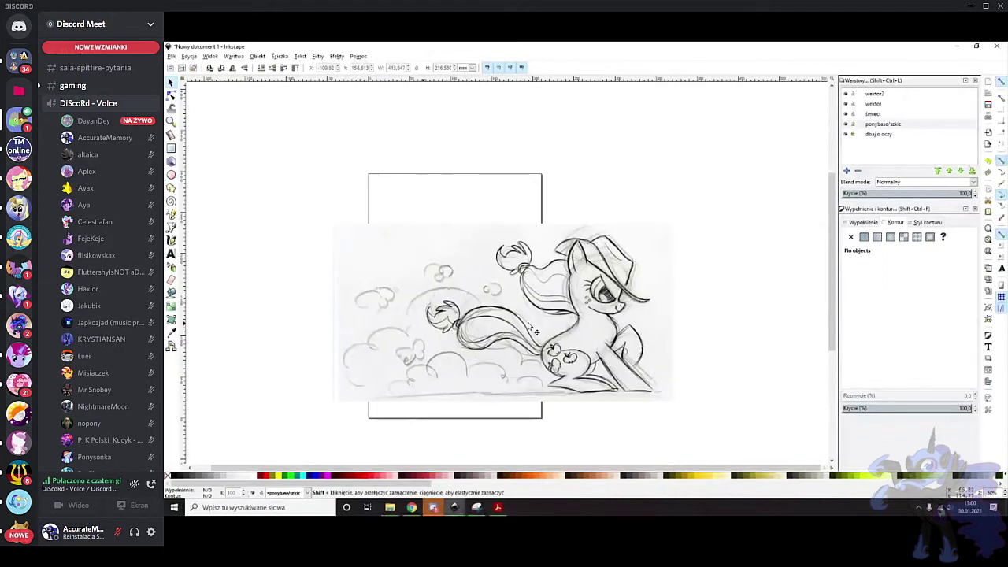
pyautogui.click(560, 324)
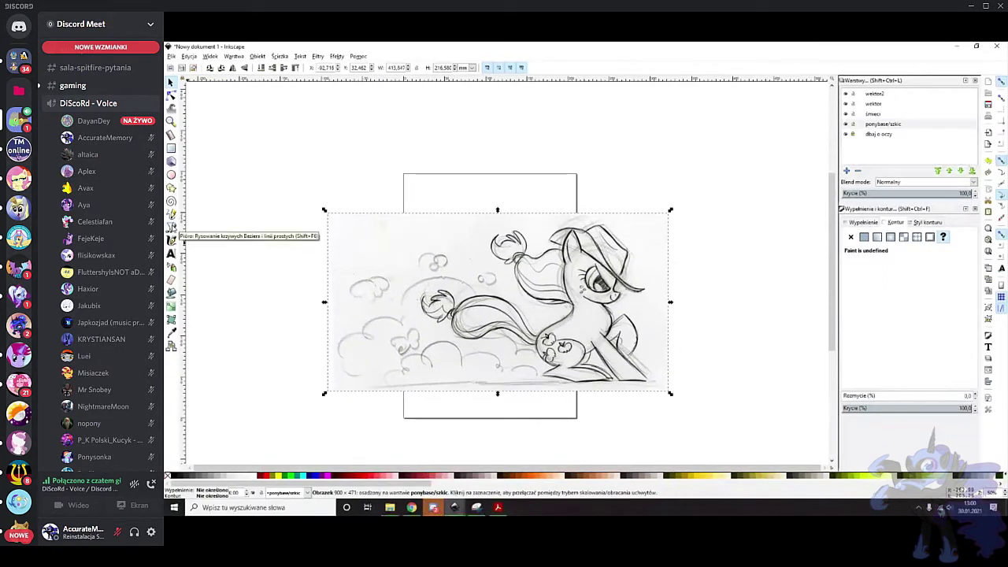
# Measure a distance across the area above the pony sketch, angling the measuring line upward
pyautogui.click(171, 134)
pyautogui.moveTo(371, 176); pyautogui.dragTo(543, 181)
pyautogui.moveTo(544, 178); pyautogui.dragTo(549, 119)
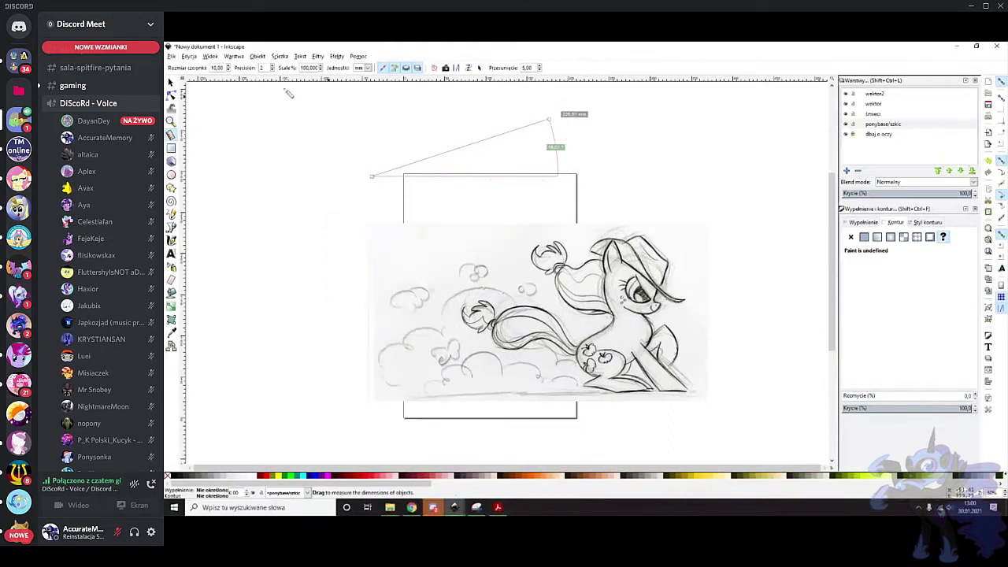
pyautogui.press('s')
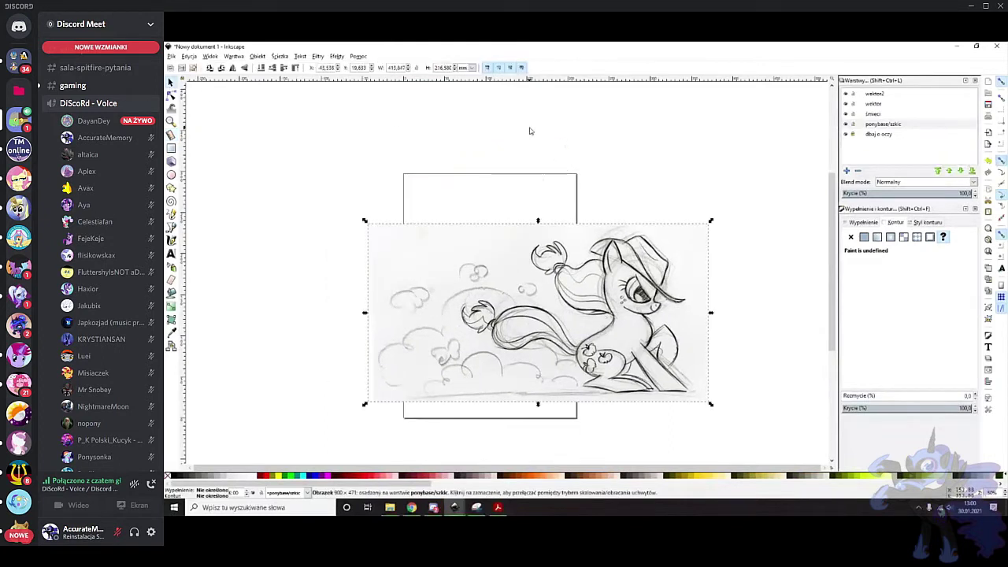
# Draw a rectangle about 220 by 141 mm and place it in the empty area beside the pony's front
pyautogui.click(171, 148)
pyautogui.moveTo(330, 127); pyautogui.dragTo(518, 249)
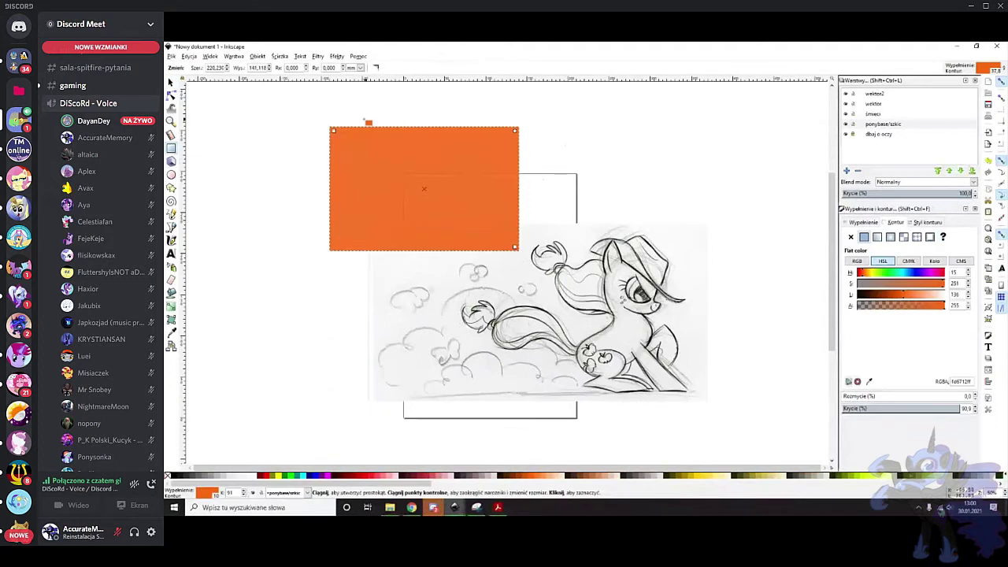
pyautogui.click(170, 82)
pyautogui.moveTo(403, 172)
pyautogui.mouseDown()
pyautogui.moveTo(657, 225)
pyautogui.moveTo(617, 217)
pyautogui.mouseUp()
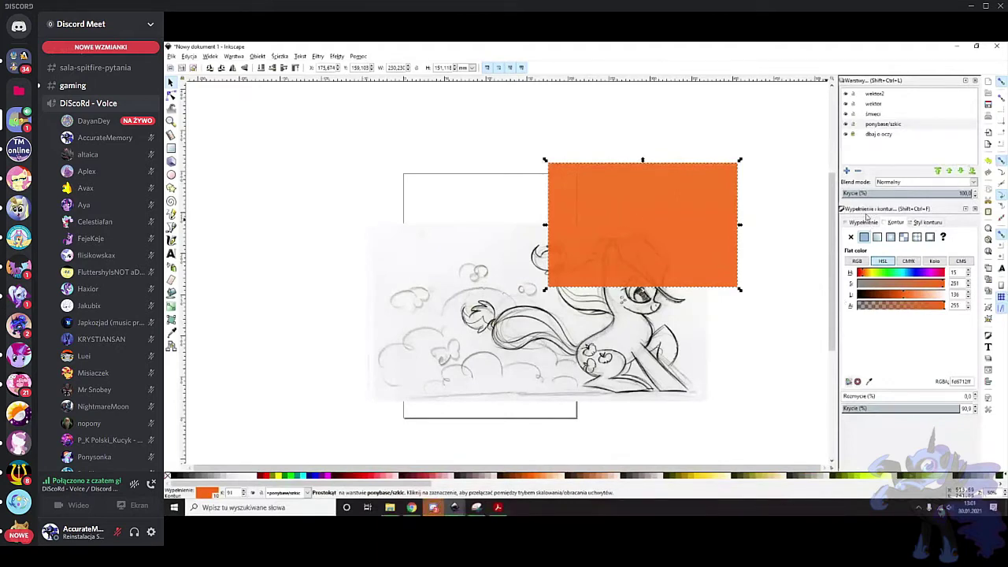
pyautogui.hscroll(7, 652, 240)
pyautogui.moveTo(553, 232)
pyautogui.mouseDown()
pyautogui.moveTo(663, 282)
pyautogui.moveTo(713, 326)
pyautogui.mouseUp()
pyautogui.hscroll(8, 648, 301)
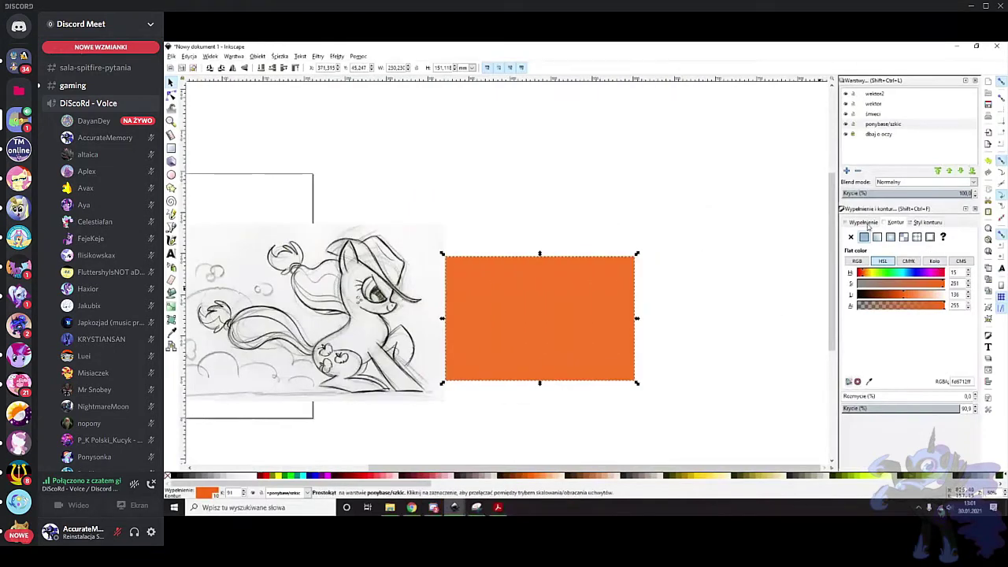
pyautogui.moveTo(534, 269); pyautogui.dragTo(552, 256)
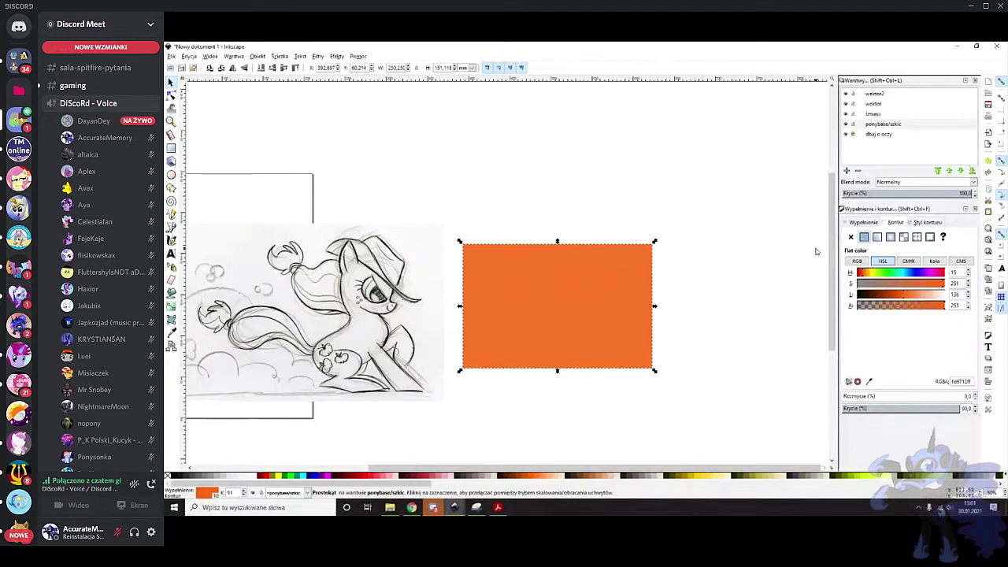
# Set the rectangle's fill to a medium blue in the HSL colour model
pyautogui.click(860, 223)
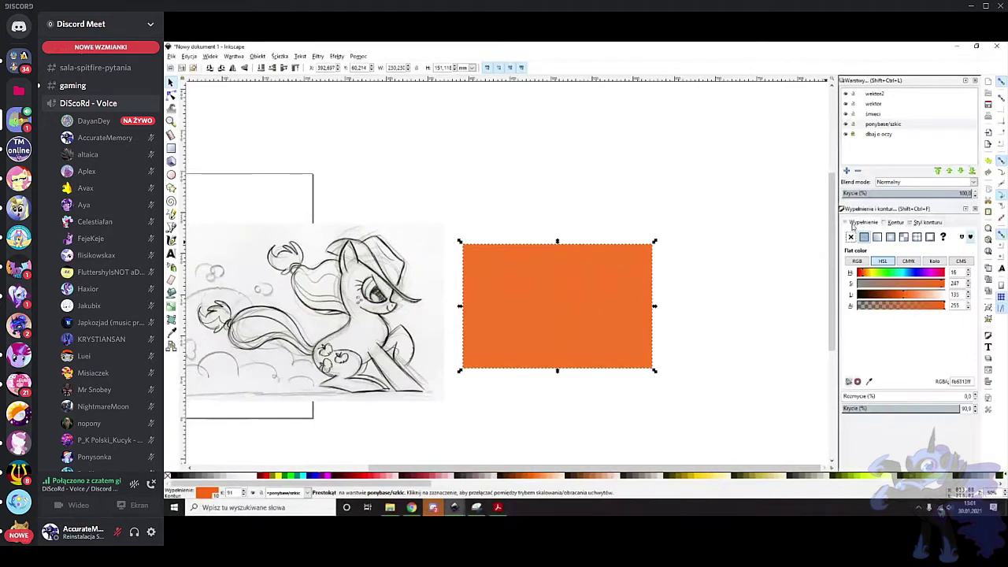
pyautogui.moveTo(900, 273)
pyautogui.mouseDown()
pyautogui.moveTo(930, 284)
pyautogui.moveTo(893, 285)
pyautogui.mouseUp()
pyautogui.click(907, 285)
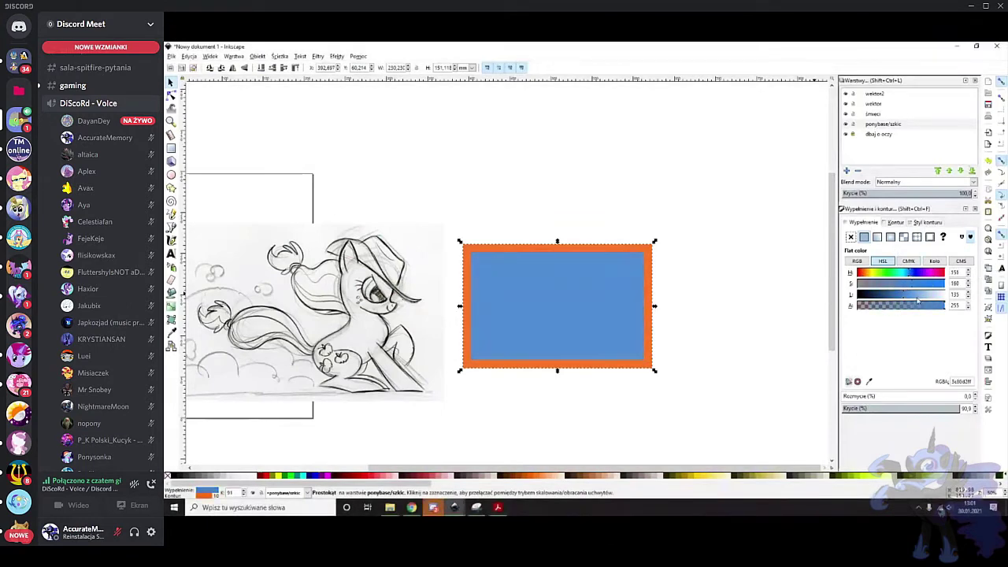
# Compare the fill in the RGB, CMYK and wheel colour models, and pick a grey-blue on the wheel
pyautogui.click(857, 260)
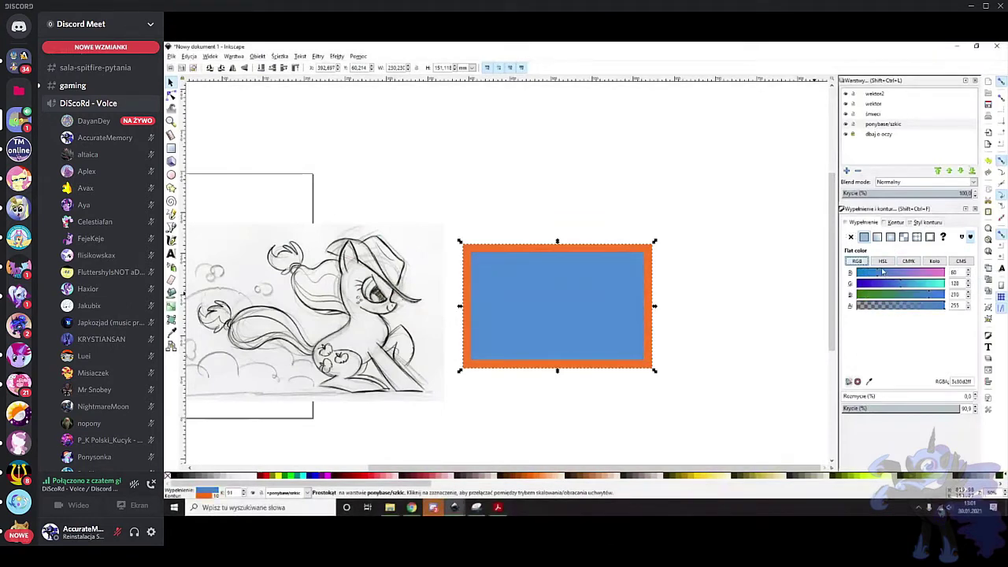
pyautogui.moveTo(605, 522)
pyautogui.click(910, 261)
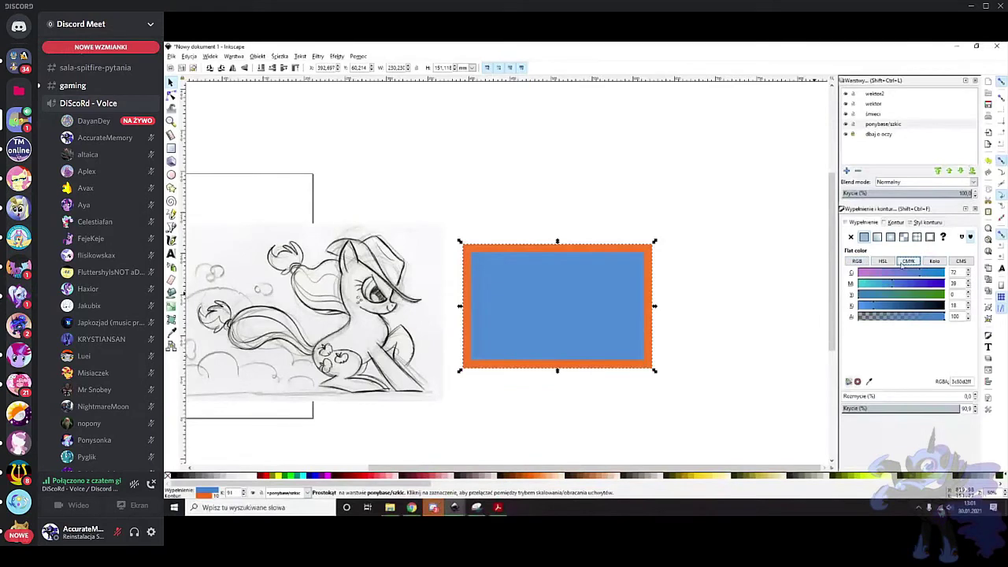
pyautogui.click(933, 261)
pyautogui.click(916, 313)
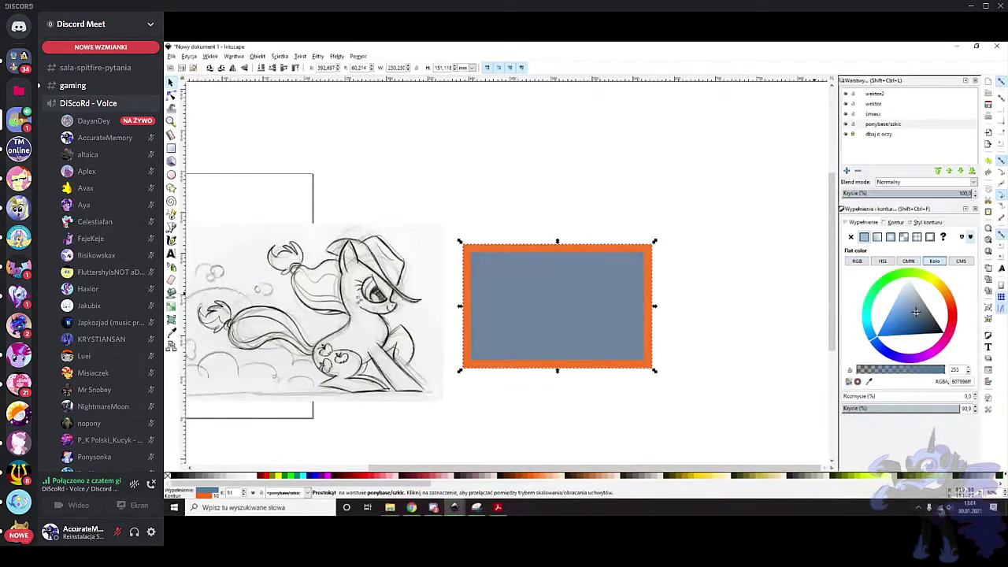
# Set the rectangle's fill in HSL to light blue with saturation 145, lightness 174 and alpha about 157
pyautogui.click(883, 261)
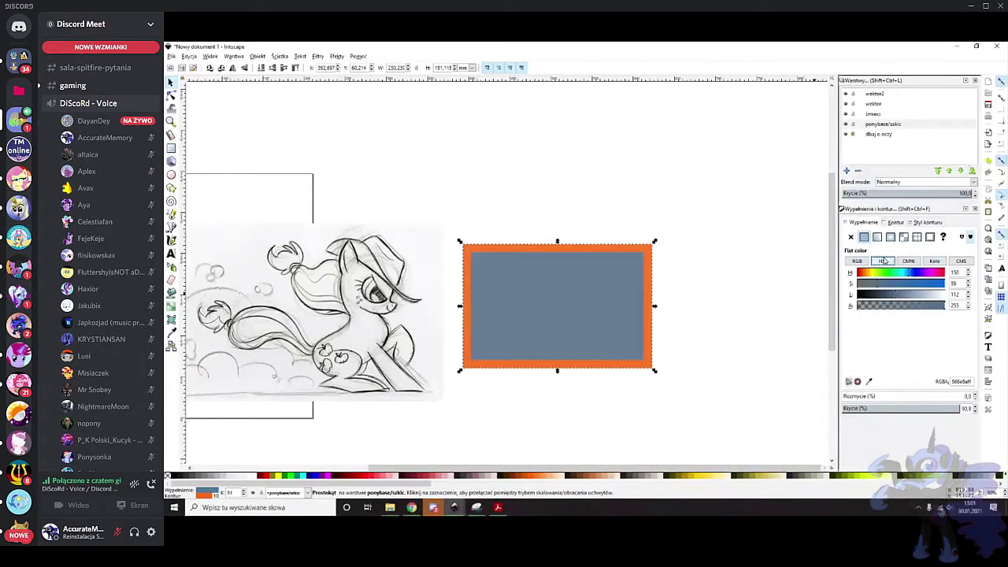
pyautogui.moveTo(922, 296)
pyautogui.mouseDown()
pyautogui.moveTo(936, 296)
pyautogui.moveTo(875, 296)
pyautogui.moveTo(932, 296)
pyautogui.moveTo(908, 287)
pyautogui.mouseUp()
pyautogui.click(911, 307)
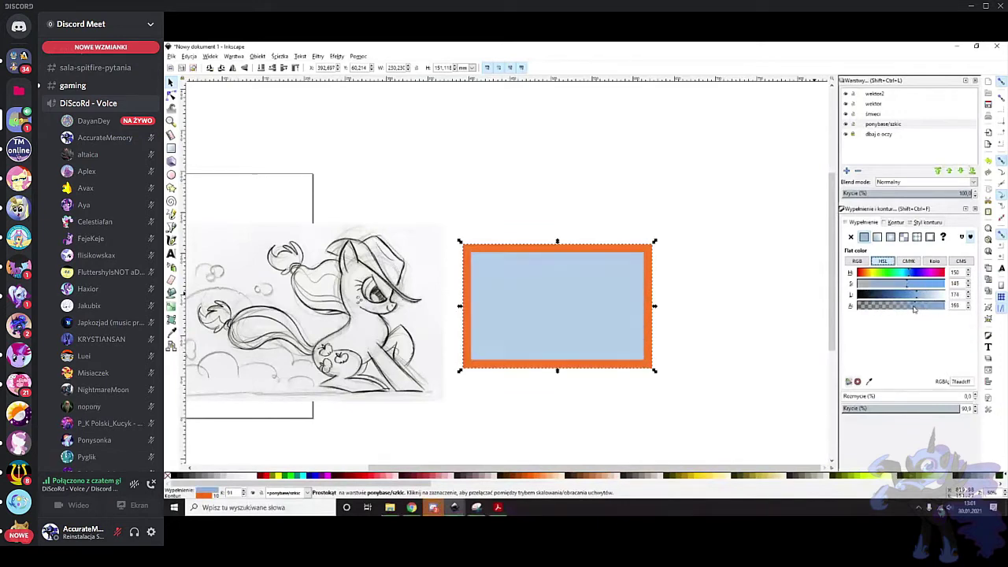
# Move the rectangle so it overlaps the front of the pony sketch and set its fill alpha to 255
pyautogui.moveTo(547, 294); pyautogui.dragTo(465, 285)
pyautogui.hscroll(-8, 467, 283)
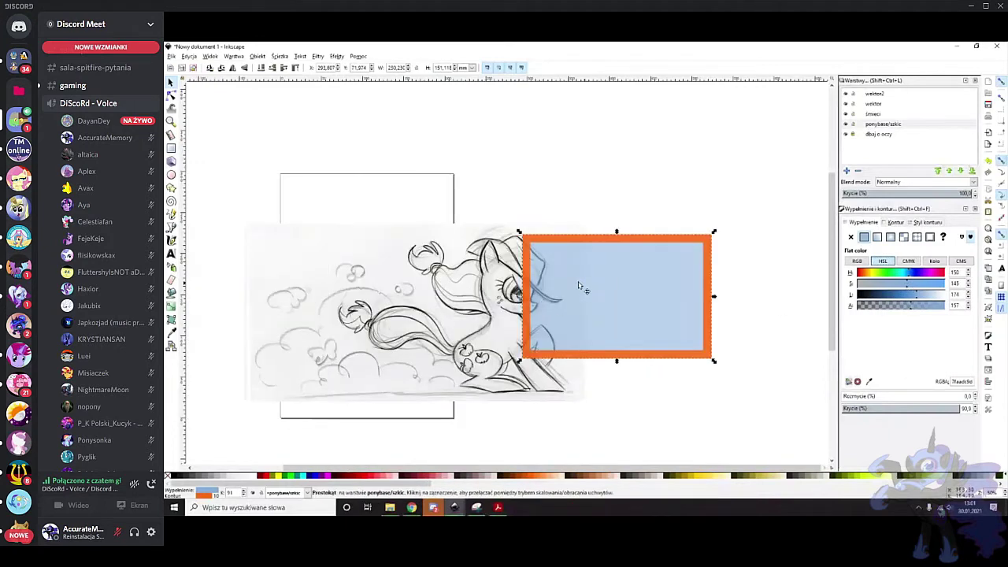
pyautogui.moveTo(585, 283); pyautogui.dragTo(548, 279)
pyautogui.moveTo(907, 309)
pyautogui.mouseDown()
pyautogui.moveTo(849, 310)
pyautogui.moveTo(945, 309)
pyautogui.mouseUp()
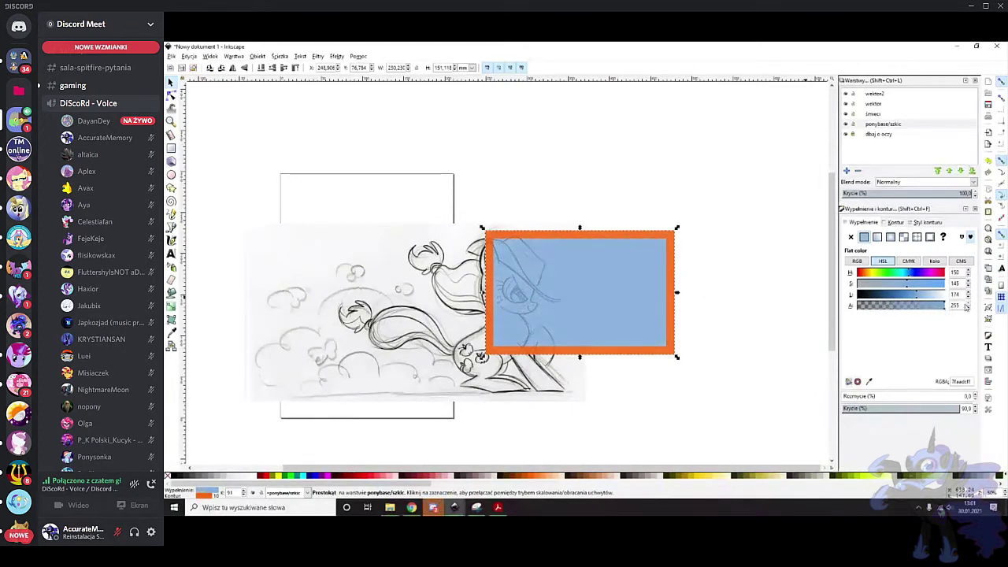
pyautogui.click(970, 306)
pyautogui.moveTo(614, 288); pyautogui.dragTo(581, 290)
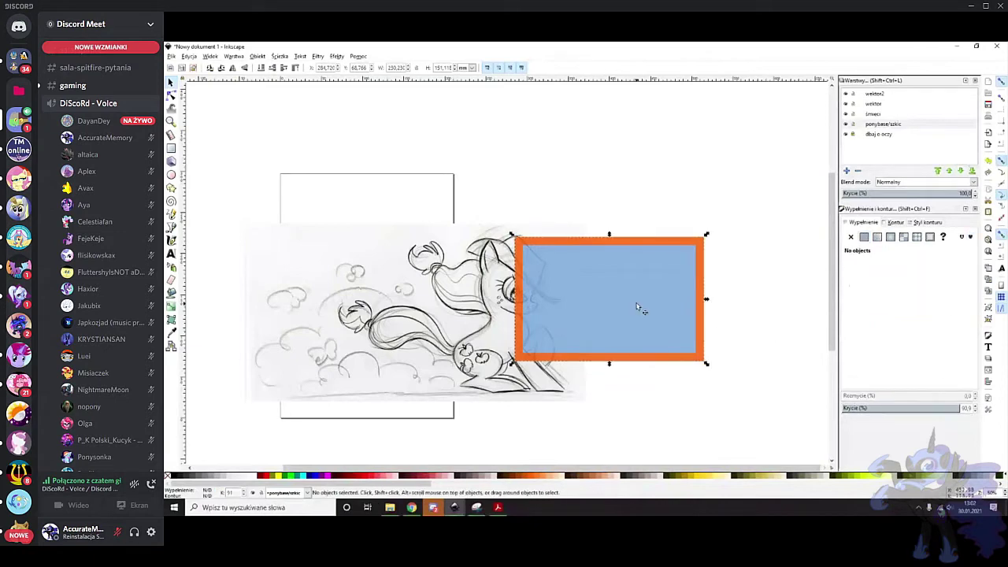
# Set the fill's lightness to 160 and, after trying a low opacity, set the rectangle's overall opacity to 100%
pyautogui.moveTo(915, 295); pyautogui.dragTo(914, 298)
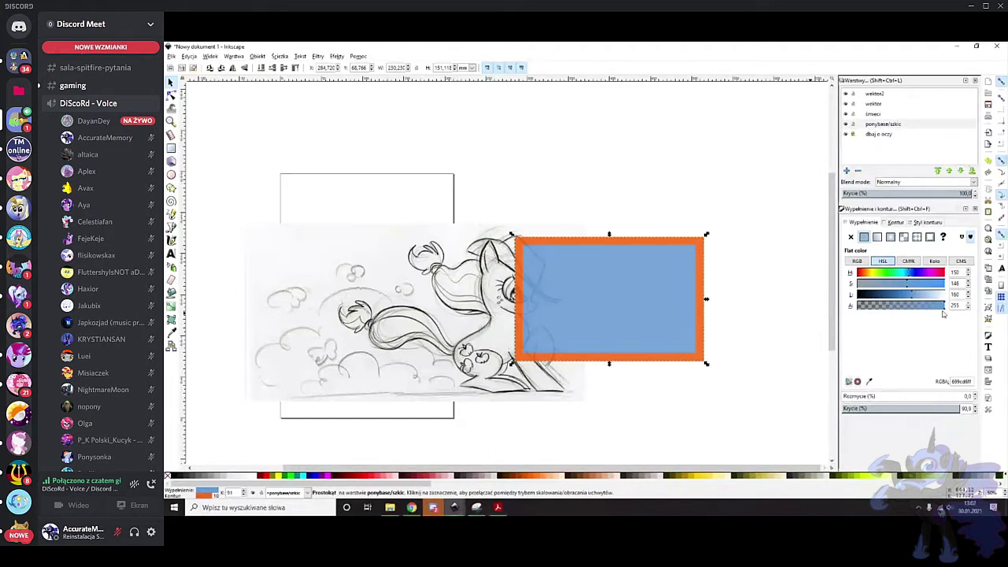
pyautogui.click(861, 409)
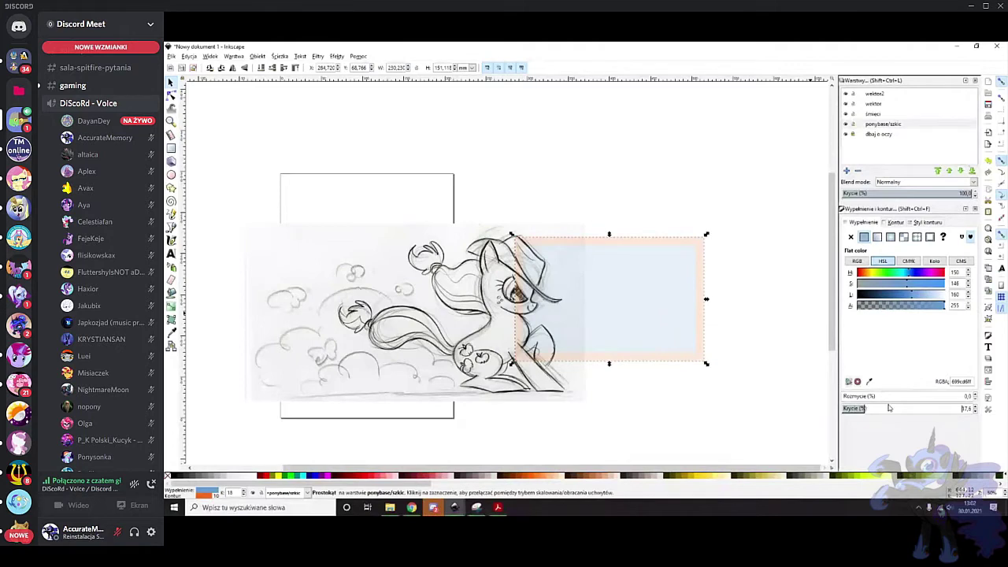
pyautogui.moveTo(897, 408); pyautogui.dragTo(1006, 409)
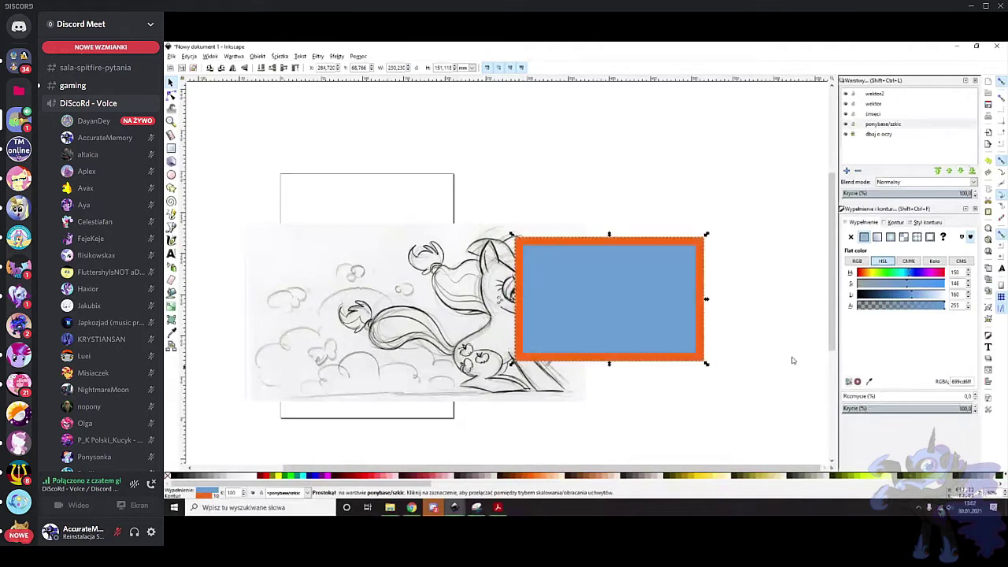
# Try a slight blur on the rectangle and reset it to 0
pyautogui.click(974, 396)
pyautogui.click(975, 396)
pyautogui.click(974, 396)
pyautogui.click(975, 396)
pyautogui.click(974, 401)
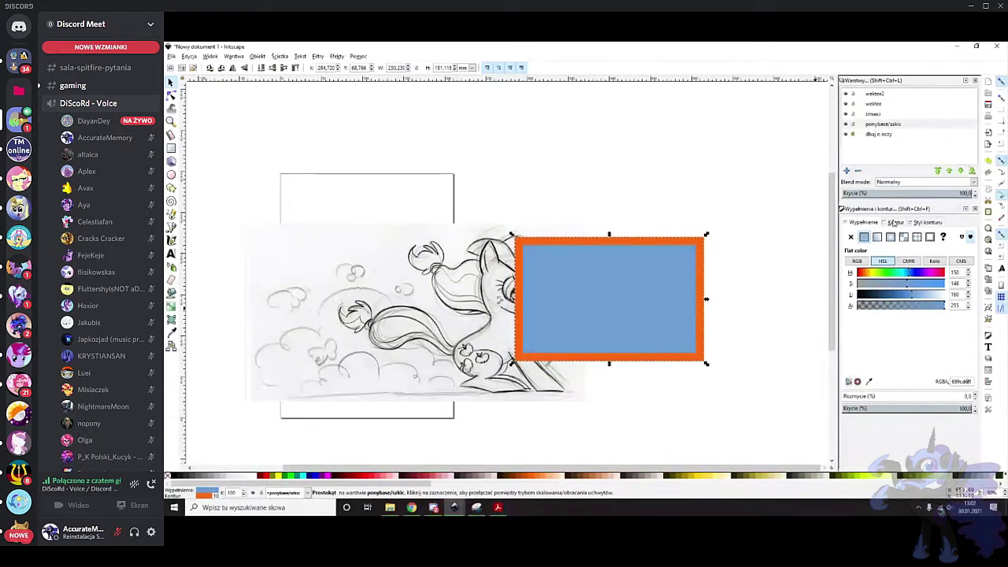
# Apply a linear gradient to the rectangle's fill and run it diagonally from the upper-left to the lower-right corner
pyautogui.click(894, 222)
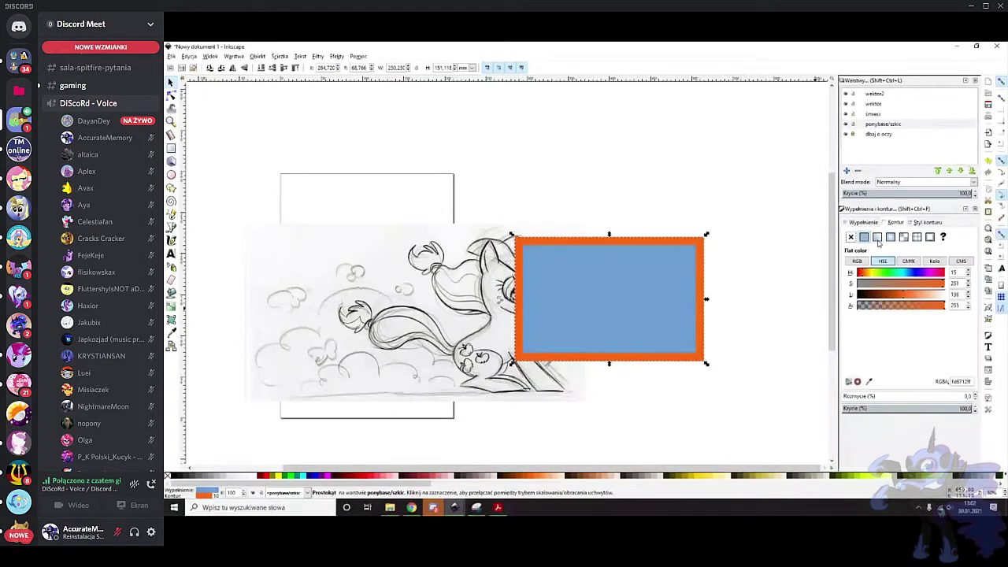
pyautogui.click(865, 223)
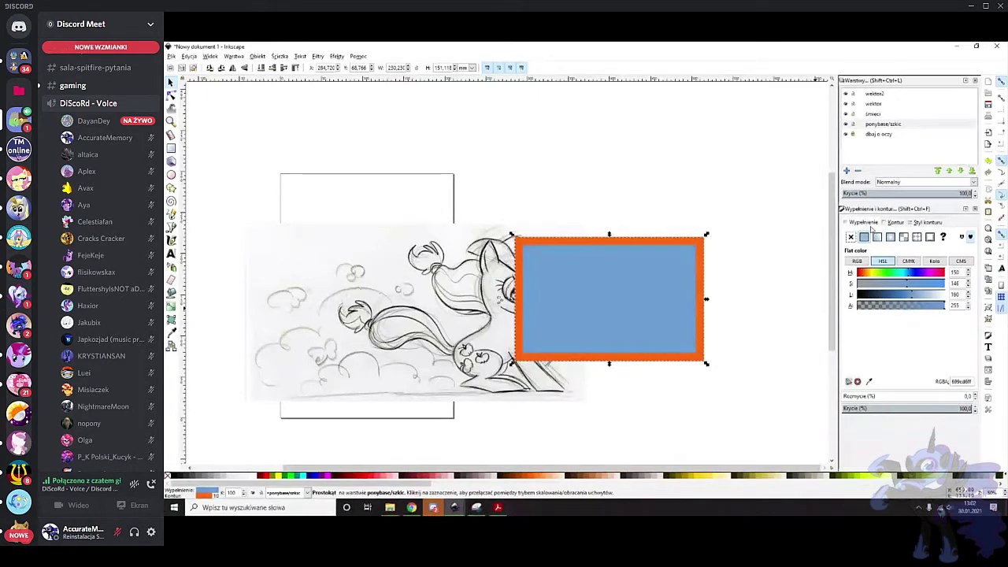
pyautogui.click(877, 237)
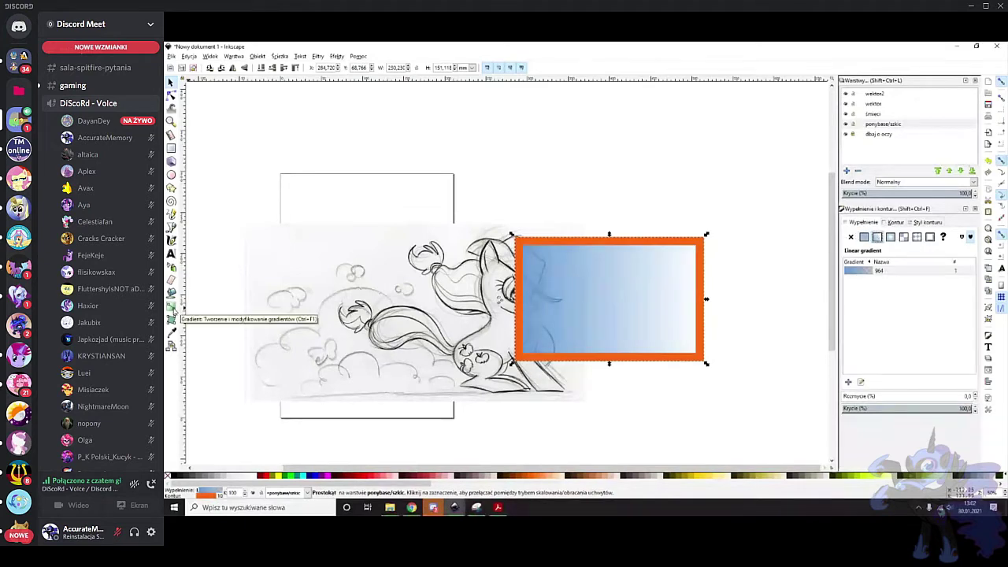
pyautogui.click(171, 306)
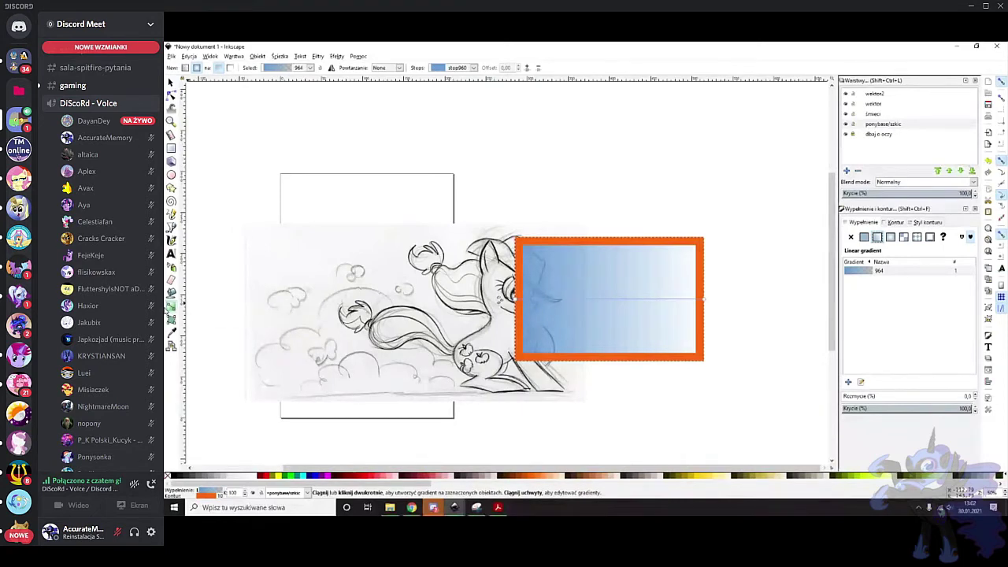
pyautogui.moveTo(531, 254); pyautogui.dragTo(694, 297)
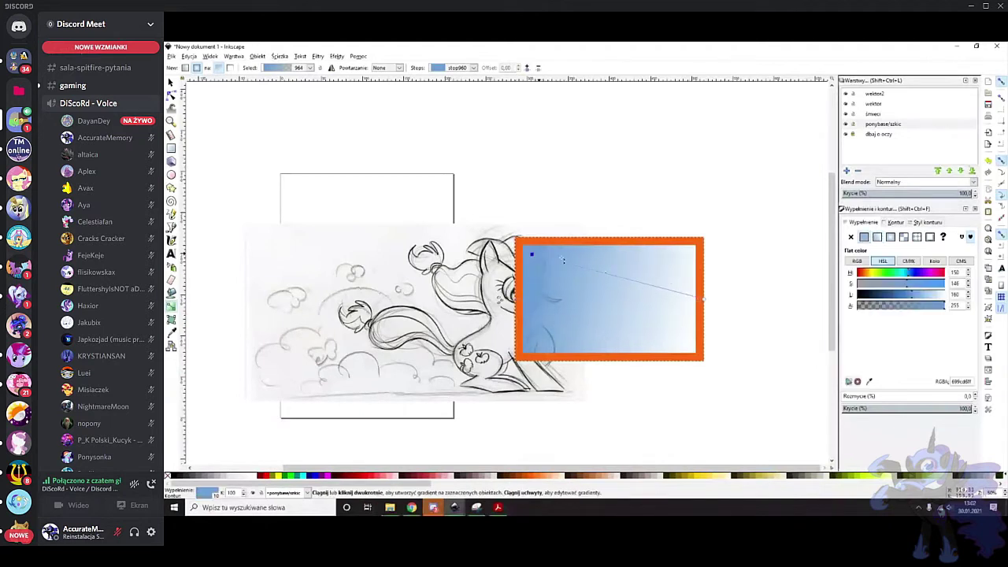
pyautogui.moveTo(697, 298); pyautogui.dragTo(685, 342)
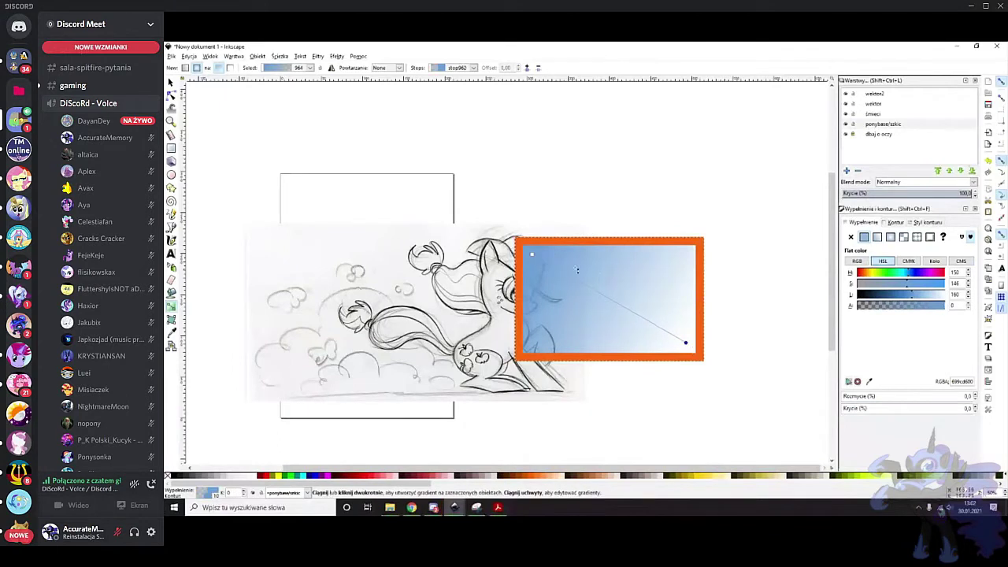
# Change the gradient's start stop near the upper-left corner to bright red with hue 0 and saturation 255
pyautogui.click(532, 255)
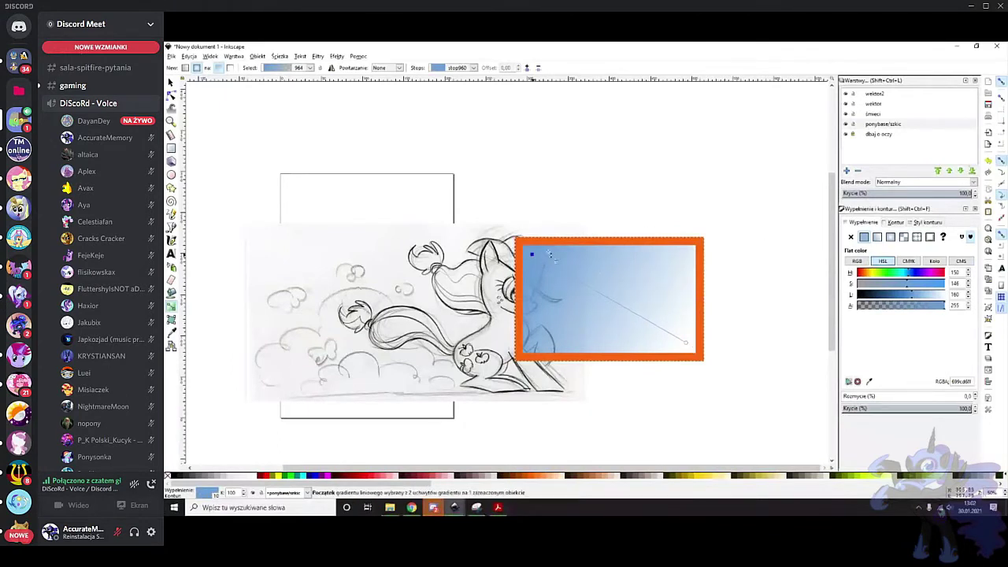
pyautogui.moveTo(900, 294); pyautogui.dragTo(856, 274)
pyautogui.click(943, 283)
pyautogui.click(905, 297)
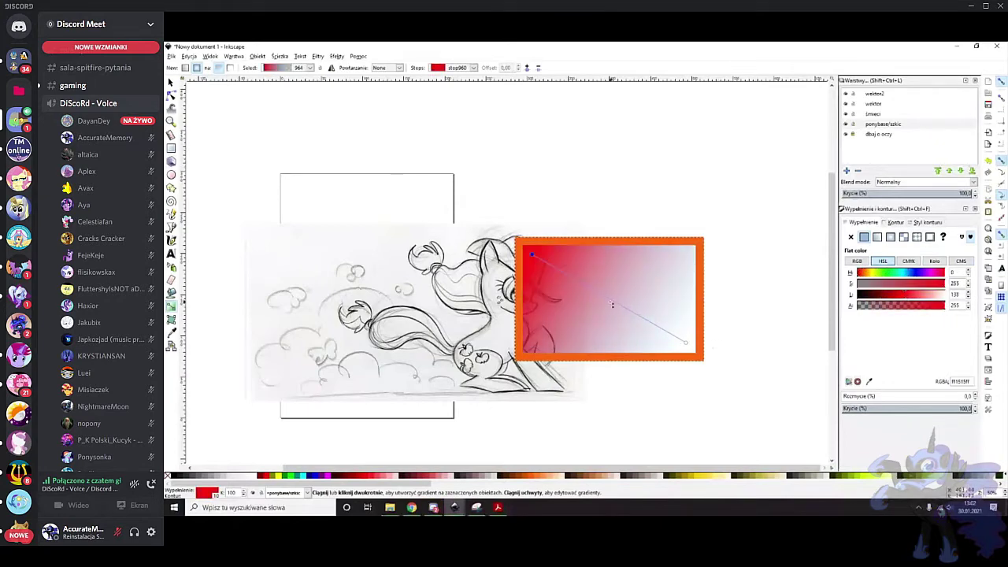
# Change the gradient's end stop near the lower-right corner to a nearly opaque bright green with hue 82 and lightness 136
pyautogui.click(687, 344)
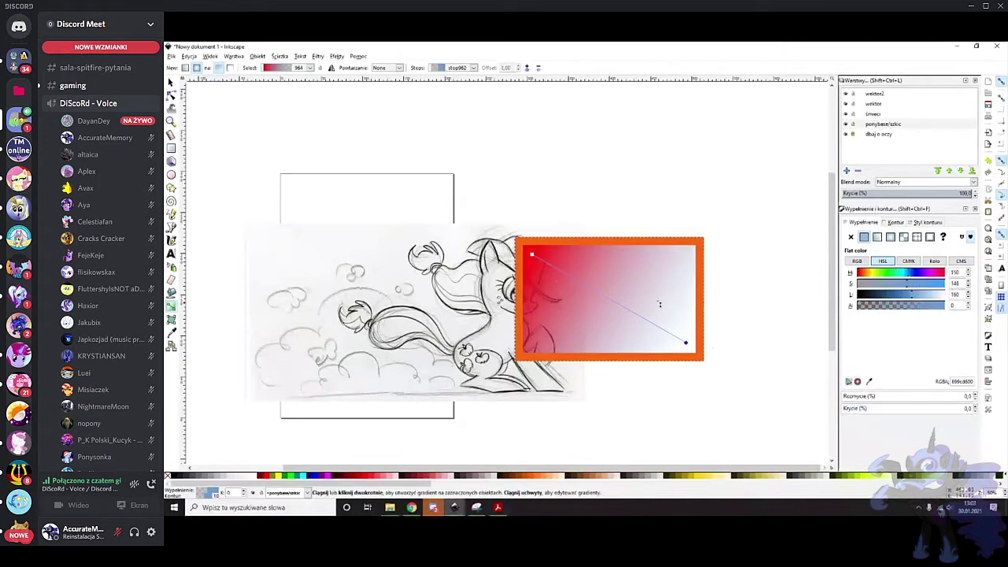
pyautogui.moveTo(906, 409); pyautogui.dragTo(1006, 402)
pyautogui.moveTo(940, 407); pyautogui.dragTo(907, 411)
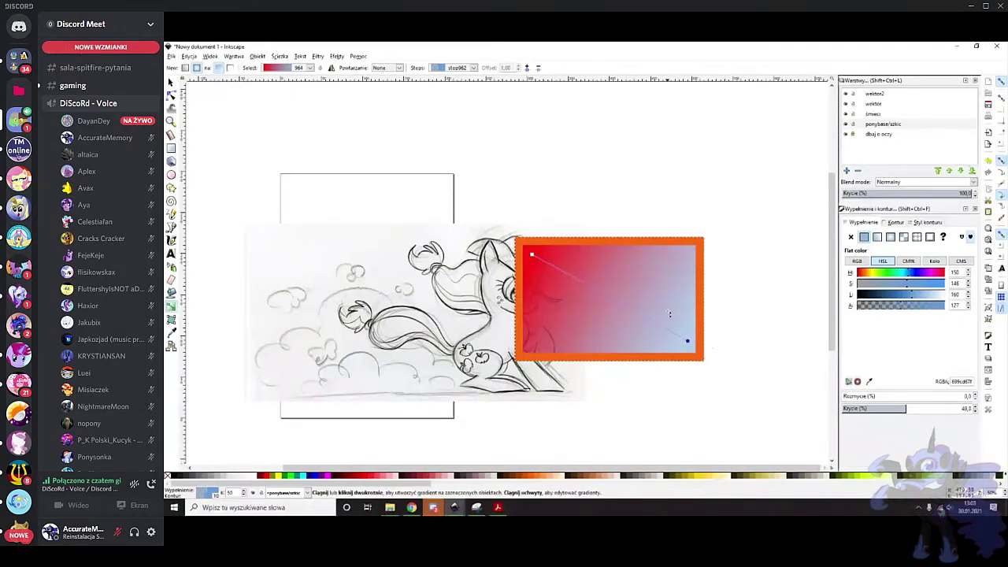
pyautogui.moveTo(907, 408); pyautogui.dragTo(1007, 407)
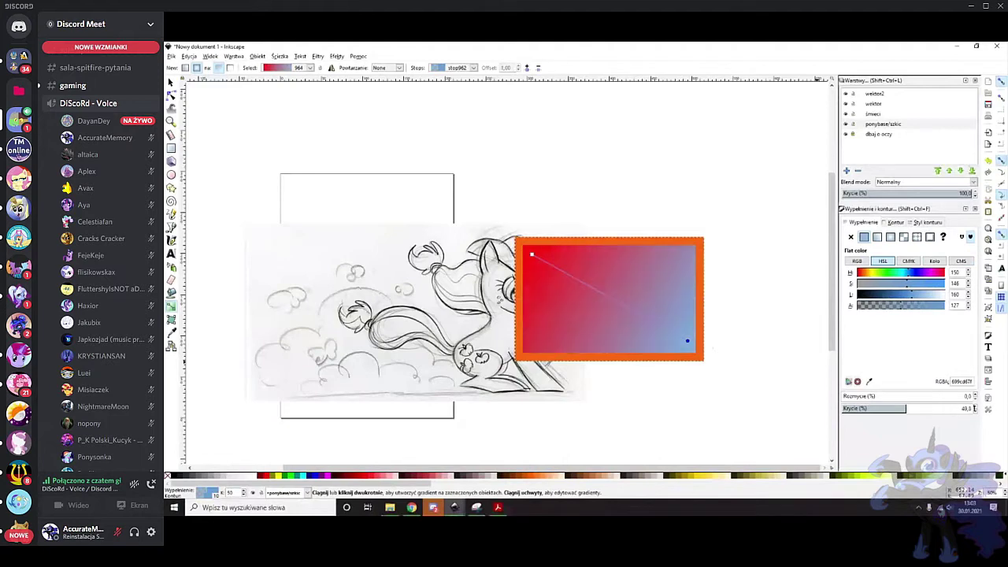
pyautogui.click(886, 272)
pyautogui.click(936, 284)
pyautogui.moveTo(896, 295); pyautogui.dragTo(946, 308)
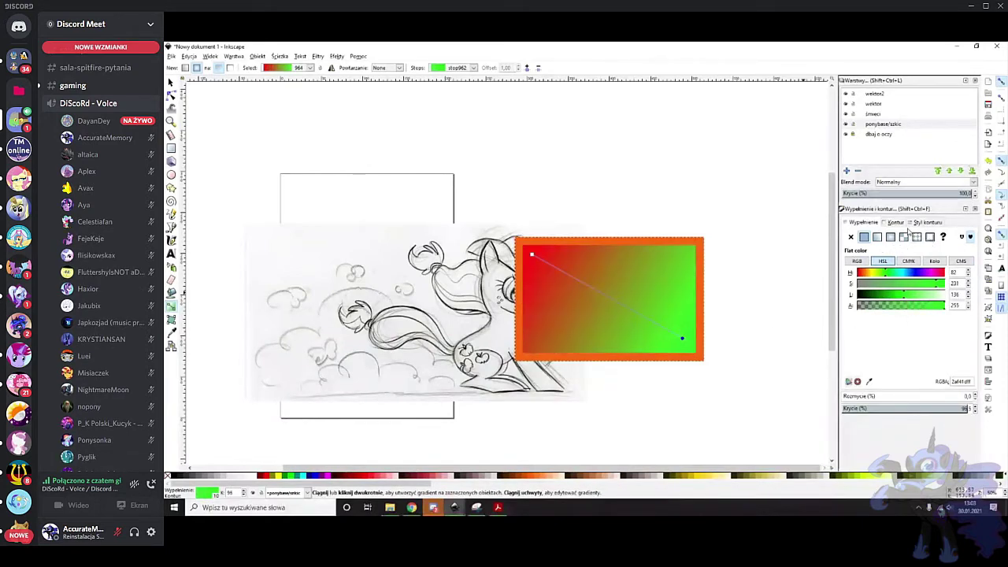
# Switch the rectangle's fill to a radial gradient, then shorten and rotate its radius toward the lower right
pyautogui.click(889, 237)
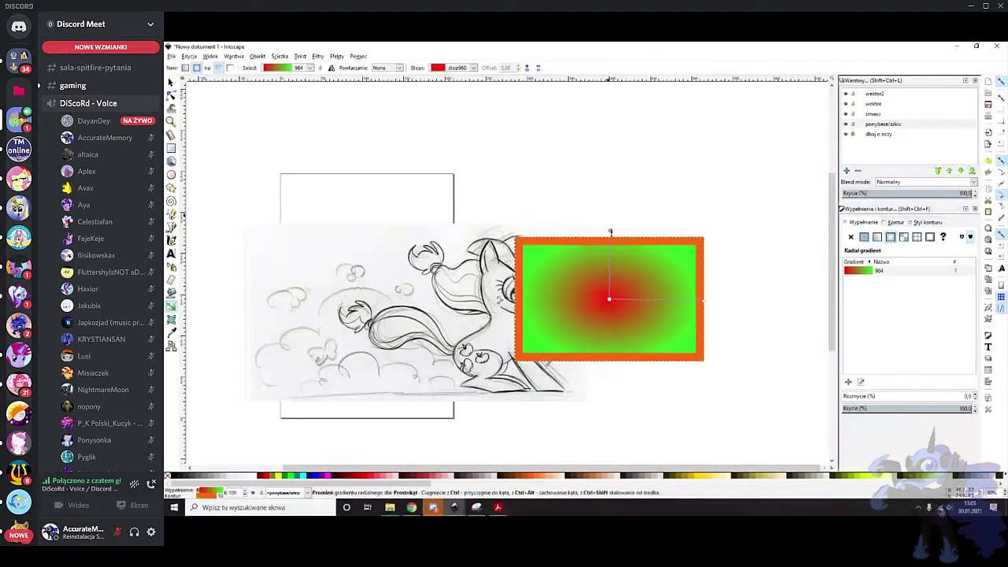
pyautogui.click(703, 301)
pyautogui.moveTo(706, 303); pyautogui.dragTo(660, 331)
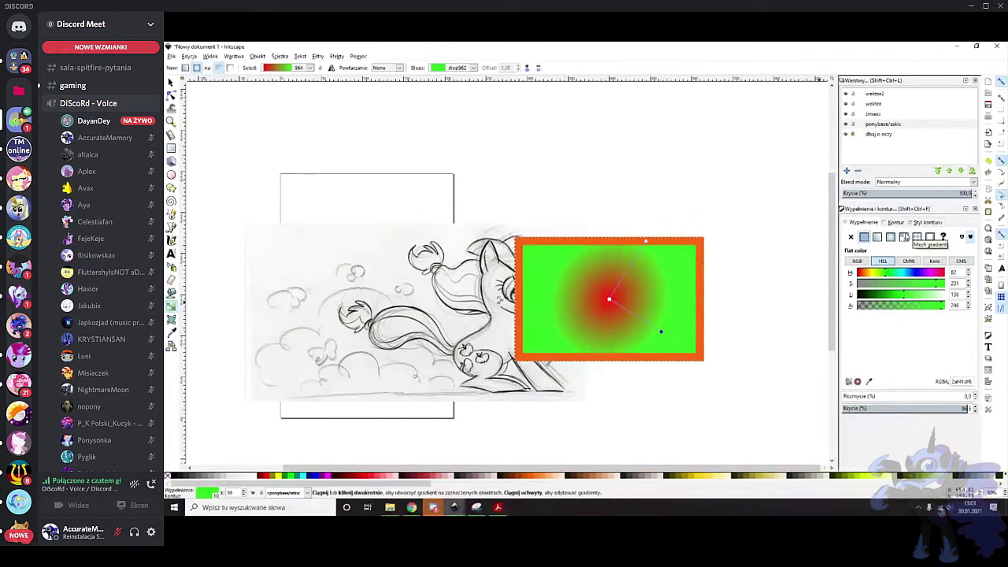
# Try a mesh gradient and a striped pattern as the rectangle's fill, then return it to a flat green colour
pyautogui.click(904, 237)
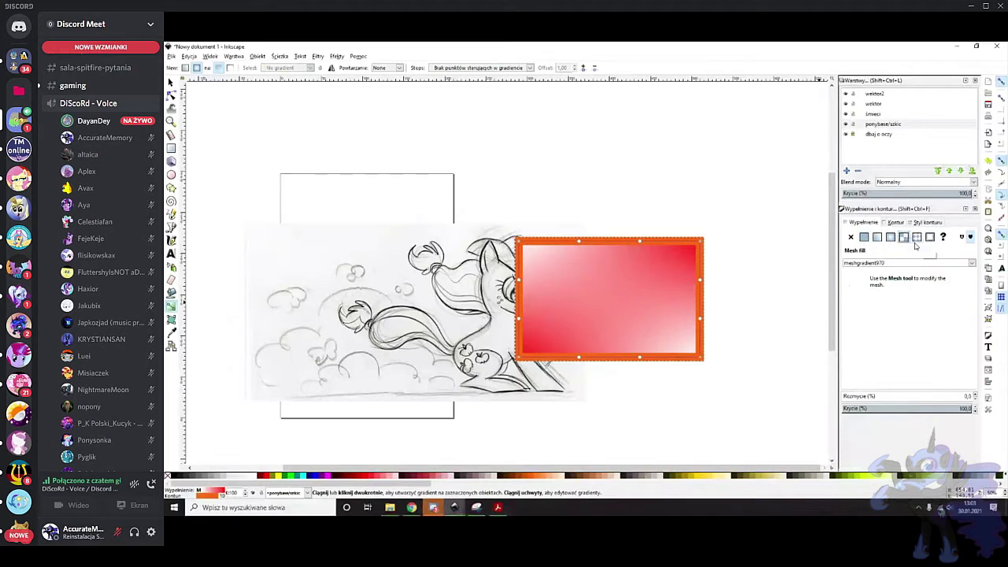
pyautogui.click(919, 242)
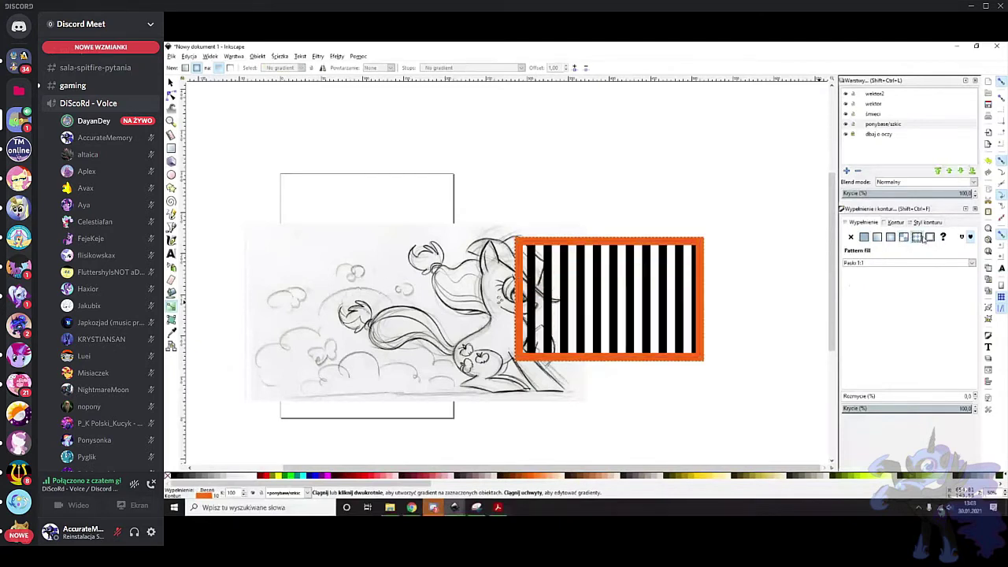
pyautogui.click(864, 237)
# Enlarge the rectangle from its upper-left corner and change its stroke colour to blue with hue 166
pyautogui.click(893, 223)
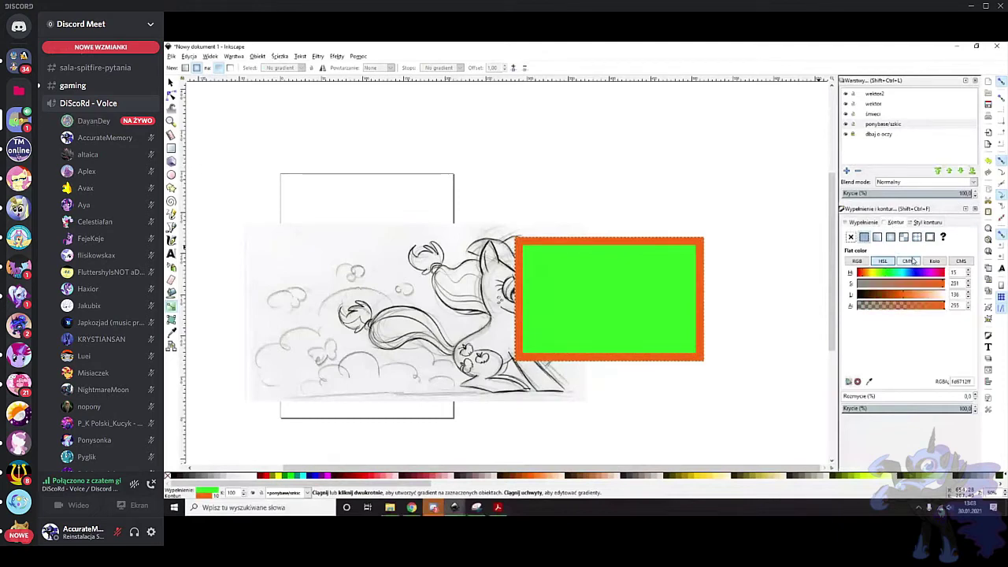
pyautogui.scroll(1, 680, 293)
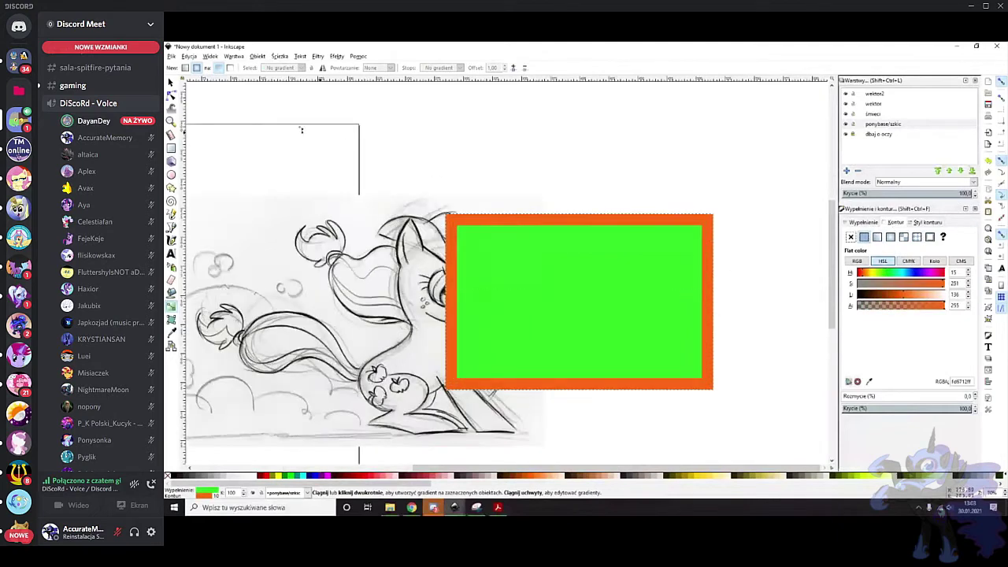
pyautogui.click(172, 96)
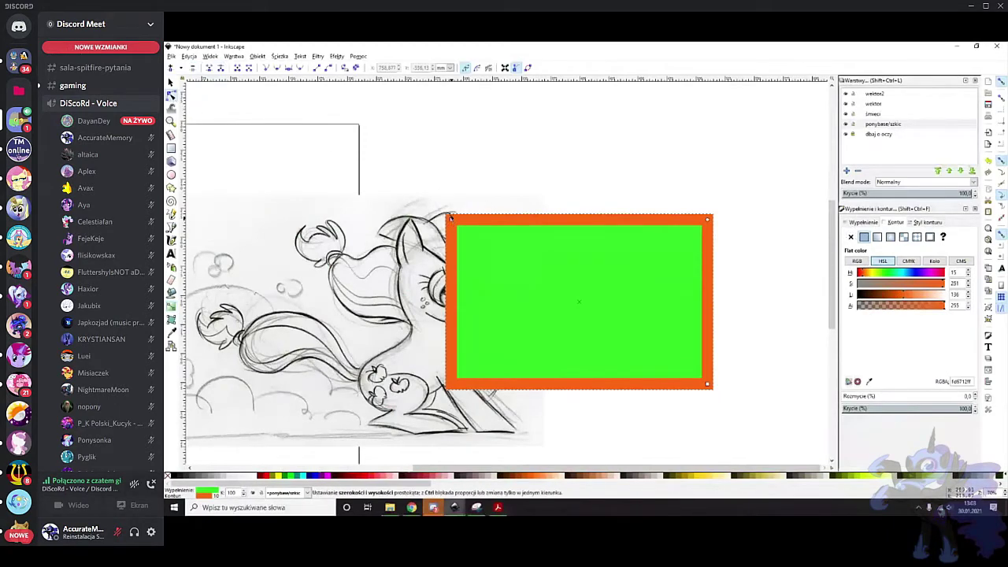
pyautogui.moveTo(450, 218); pyautogui.dragTo(441, 204)
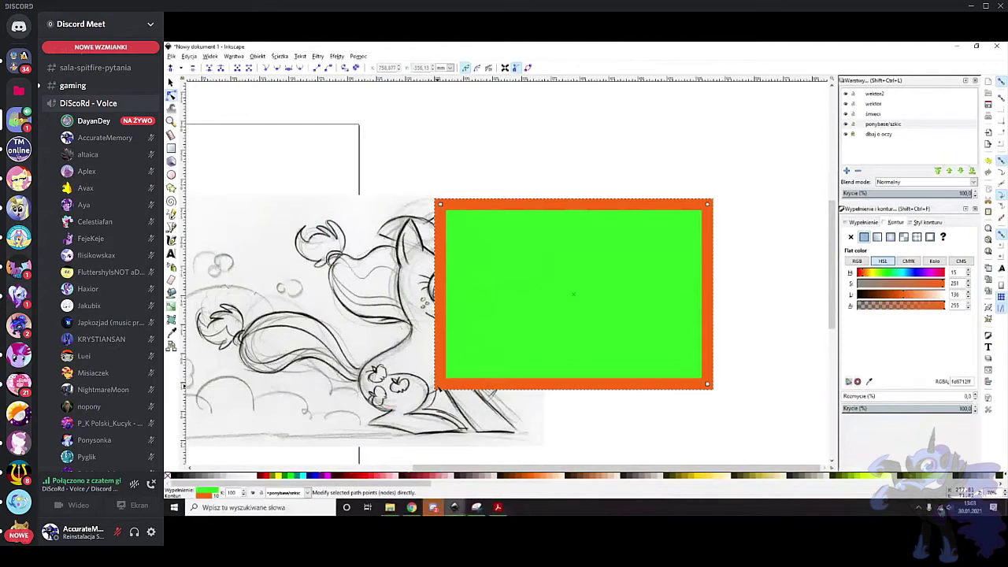
pyautogui.moveTo(896, 273)
pyautogui.mouseDown()
pyautogui.moveTo(923, 274)
pyautogui.moveTo(914, 273)
pyautogui.mouseUp()
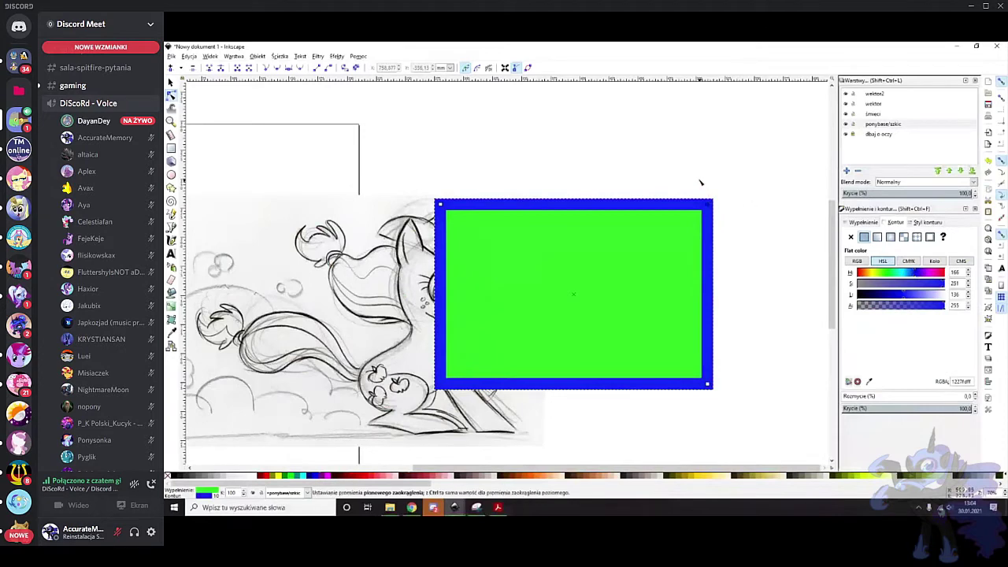
pyautogui.moveTo(440, 203); pyautogui.dragTo(448, 182)
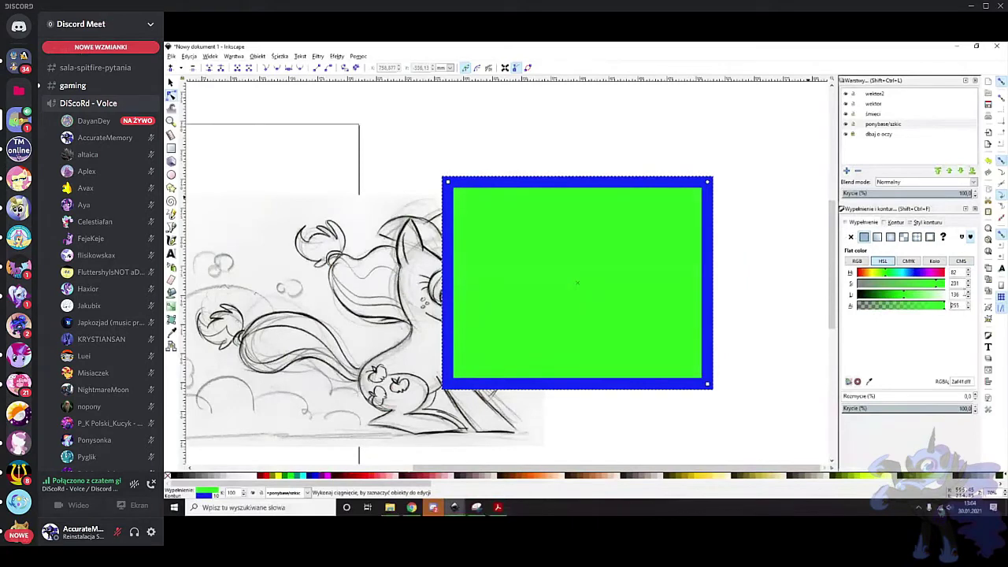
# Try stroke widths of 32 and 6 mm, settle on 8 mm, and make the rectangle narrower and taller from its upper-left corner
pyautogui.click(929, 226)
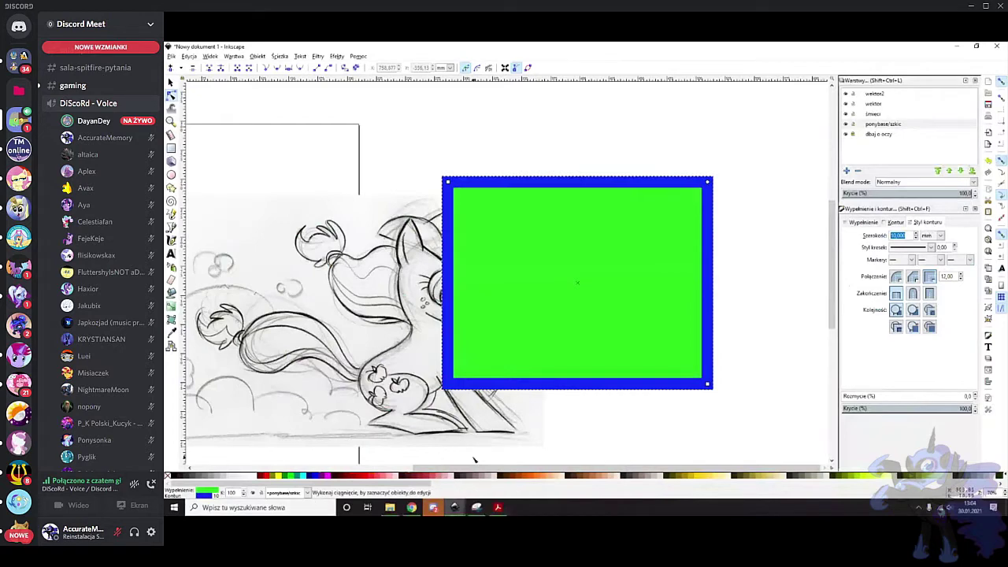
pyautogui.rightClick(216, 498)
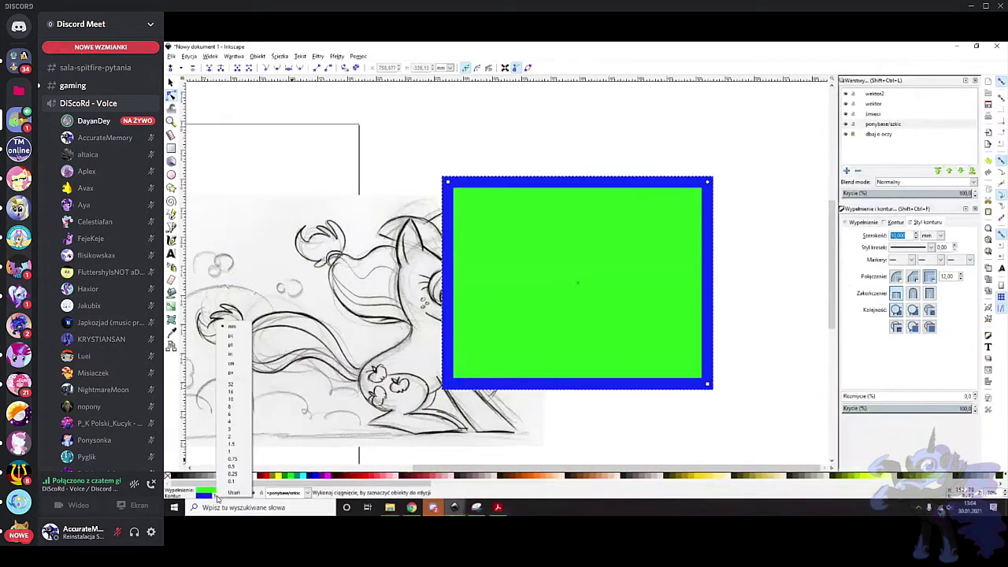
pyautogui.click(236, 385)
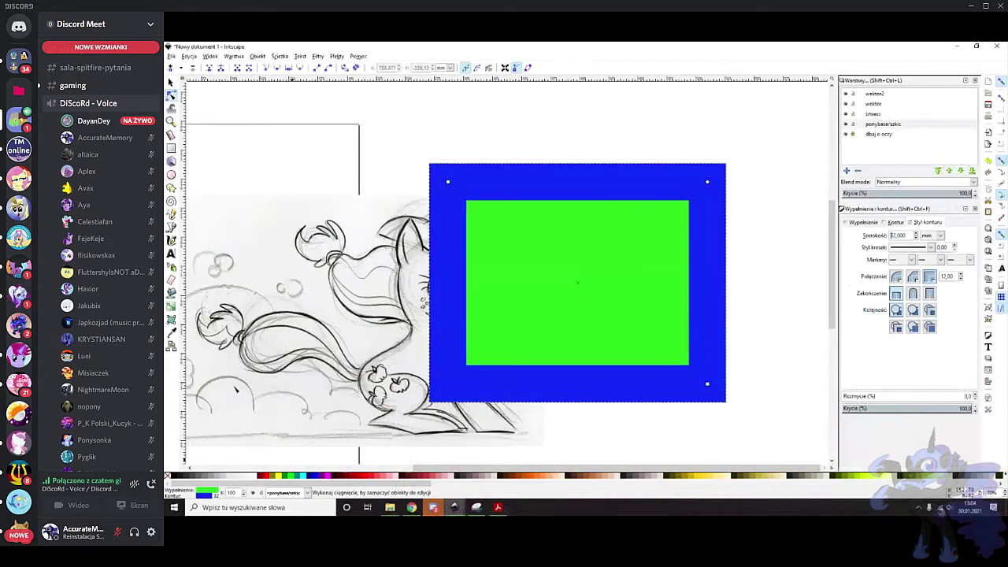
pyautogui.rightClick(214, 496)
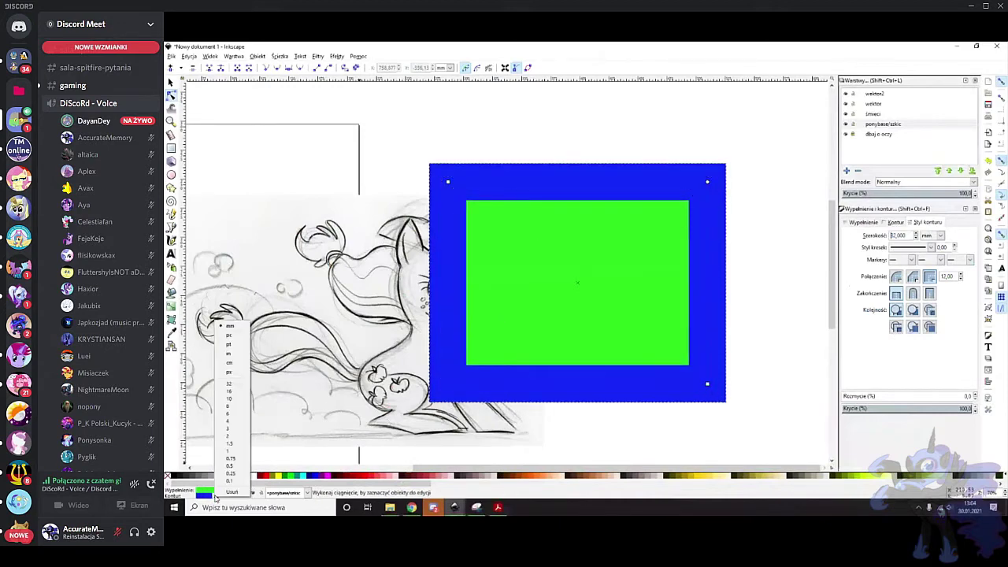
pyautogui.click(236, 413)
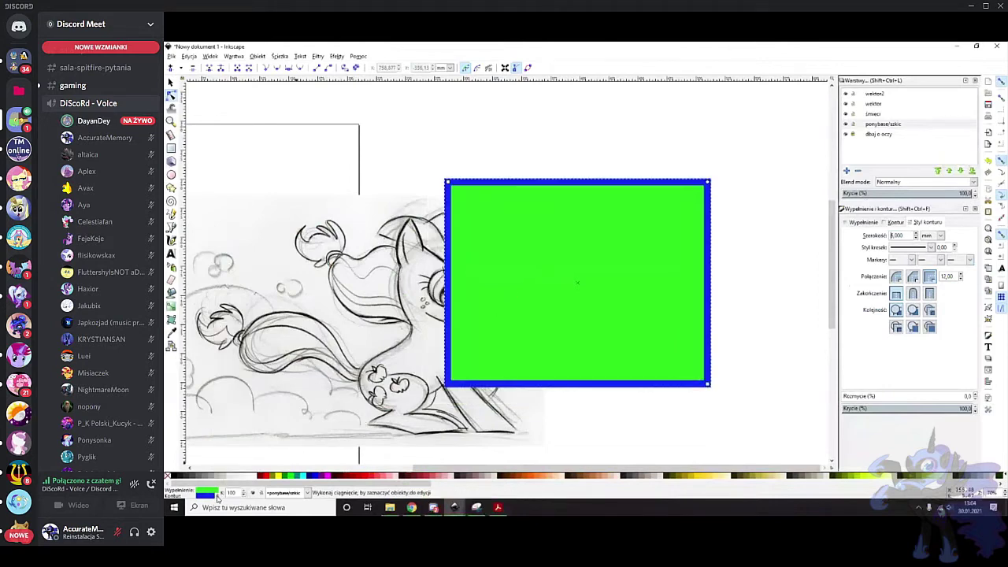
pyautogui.rightClick(217, 497)
pyautogui.click(236, 409)
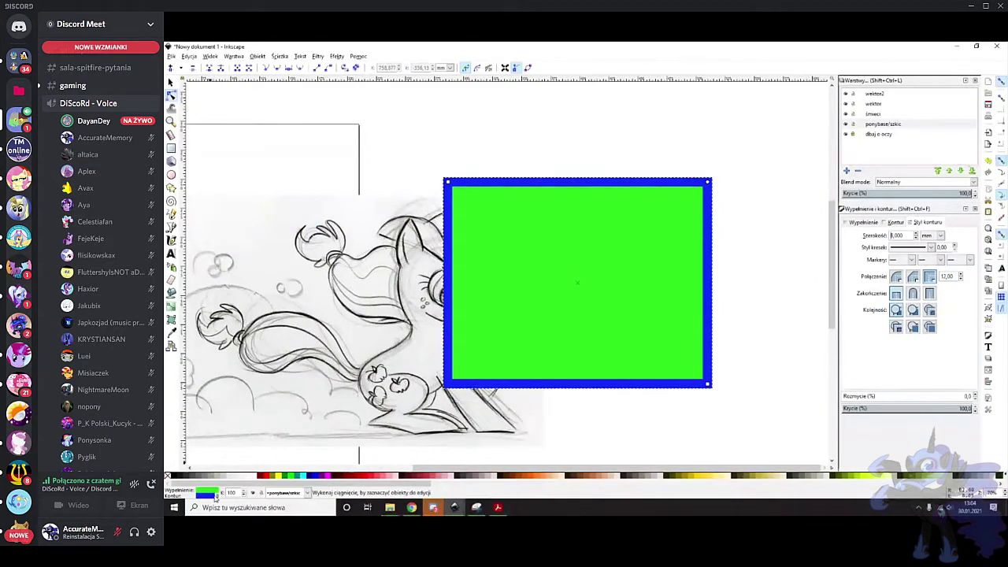
pyautogui.moveTo(448, 182); pyautogui.dragTo(486, 162)
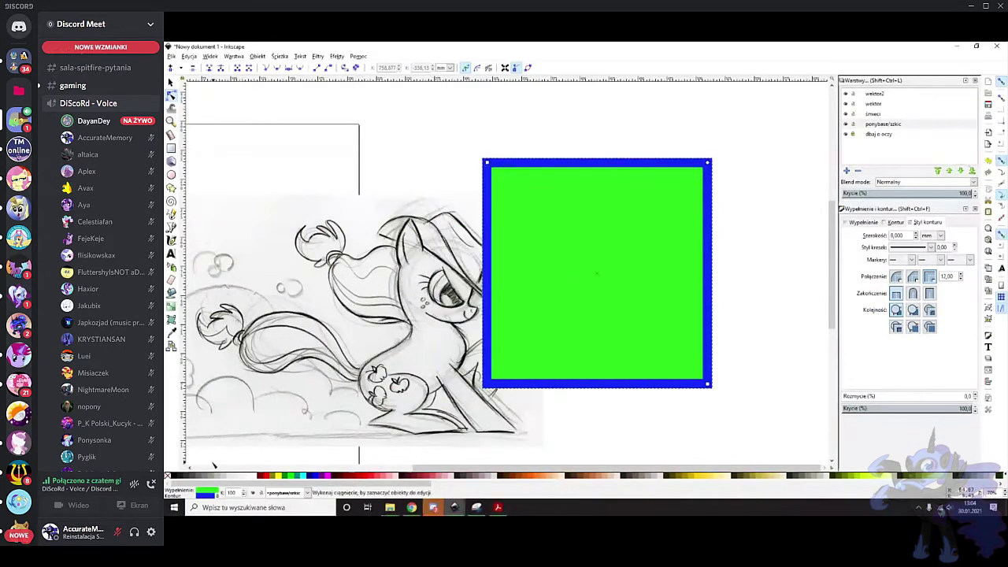
# Copy the rectangle's fill colour onto its stroke, then change the stroke to purple with hue 198
pyautogui.rightClick(209, 492)
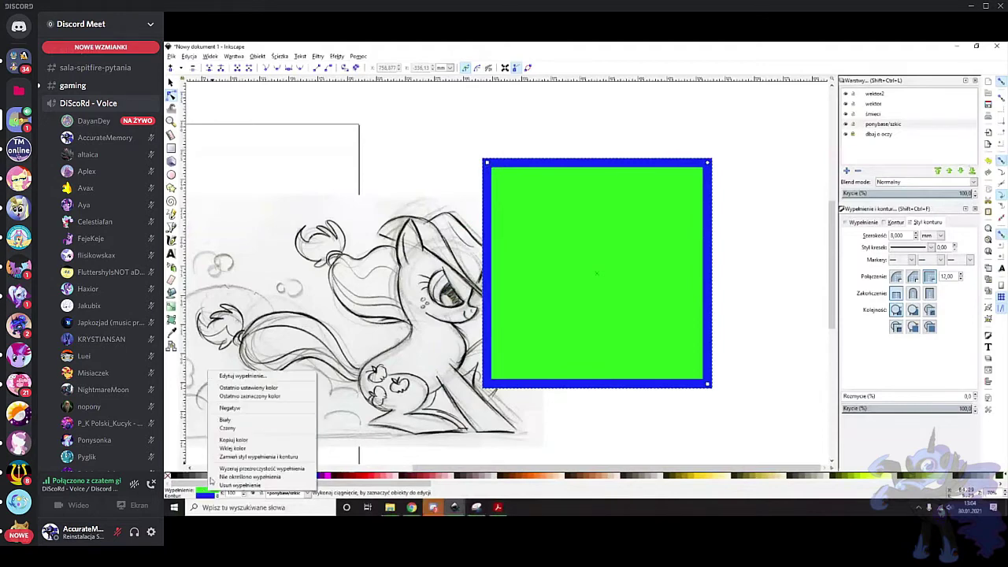
pyautogui.click(255, 442)
pyautogui.click(895, 223)
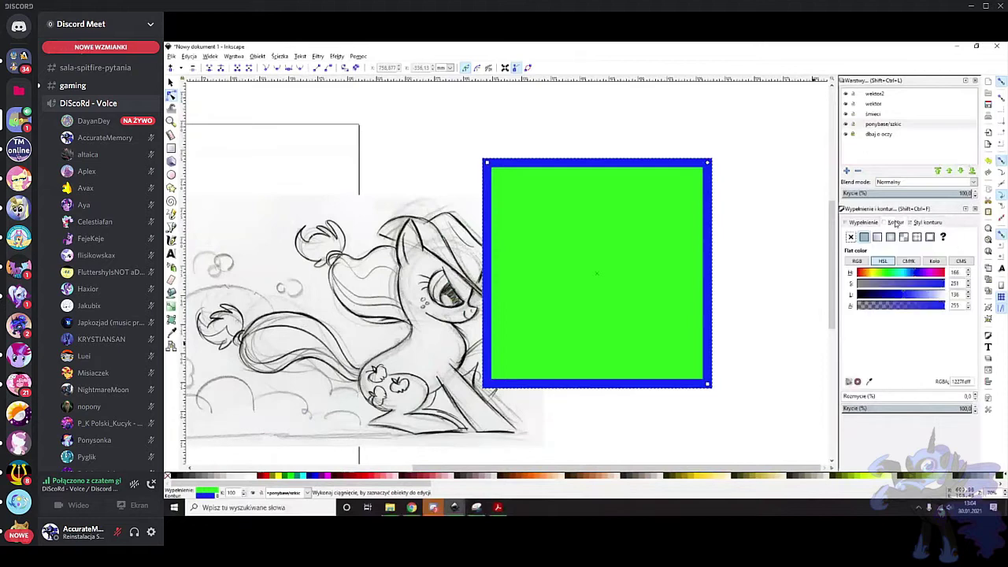
pyautogui.rightClick(211, 500)
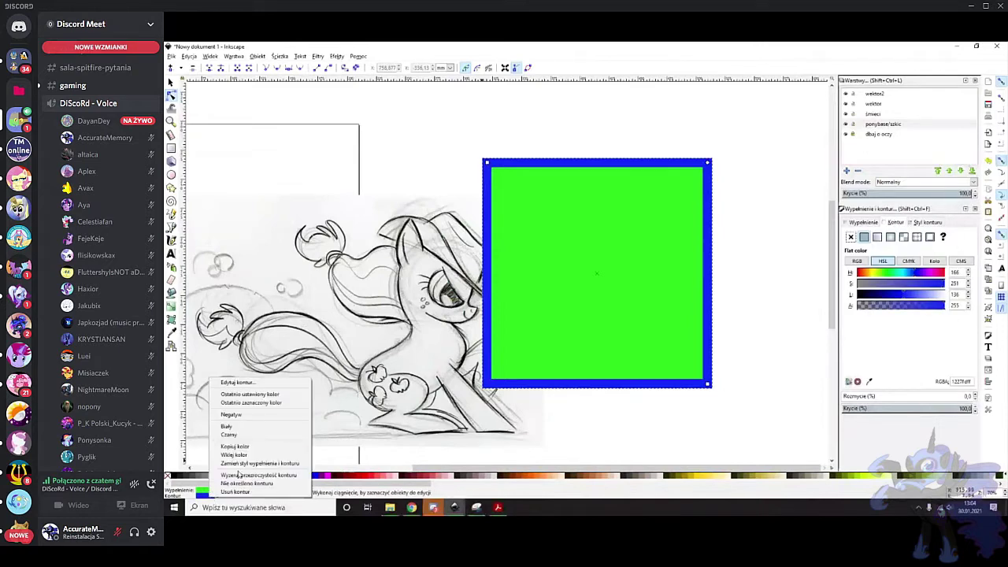
pyautogui.click(260, 455)
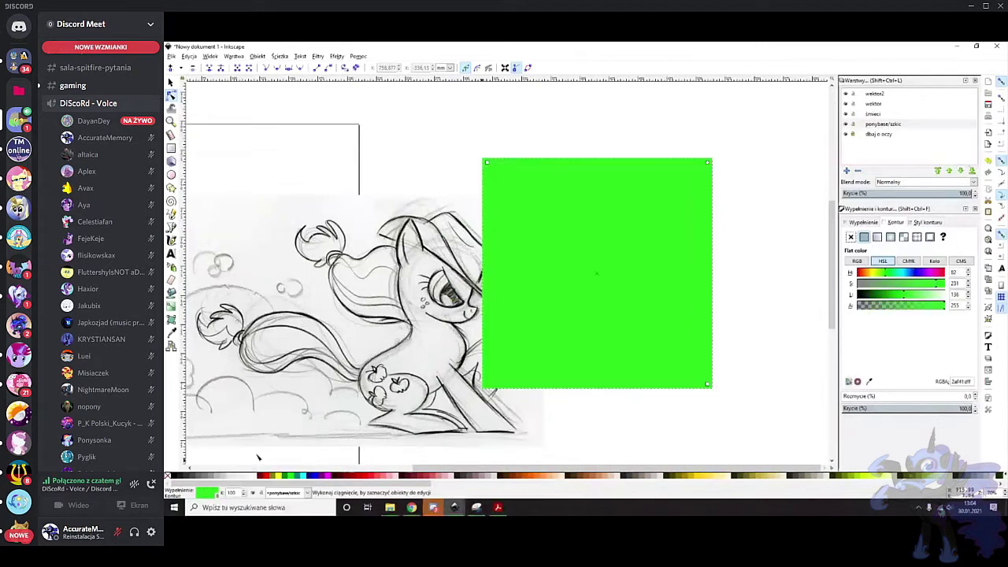
pyautogui.click(925, 273)
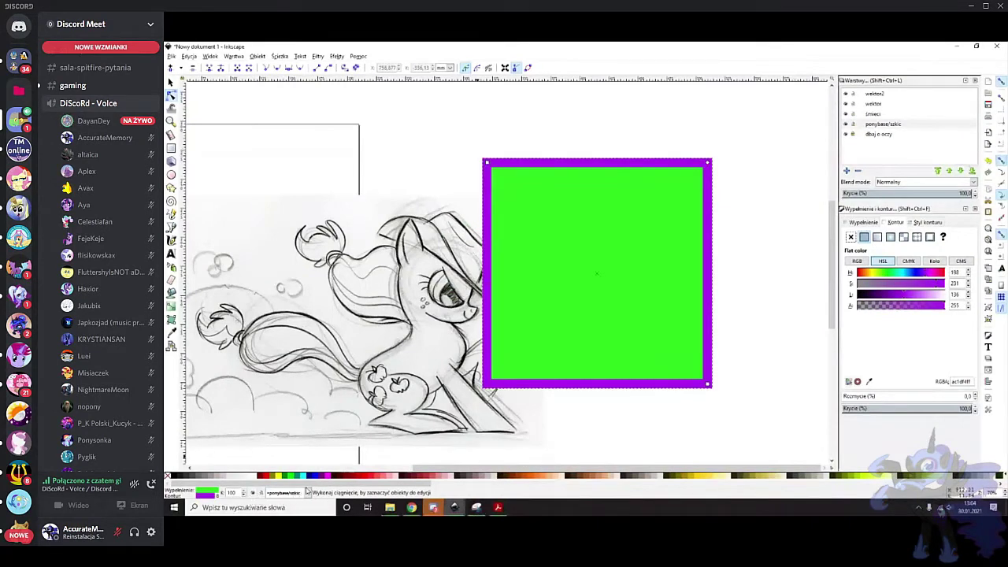
# Recolour the rectangle's fill from the palette, trying red #FF0000 and dark magenta before choosing bright magenta
pyautogui.click(366, 477)
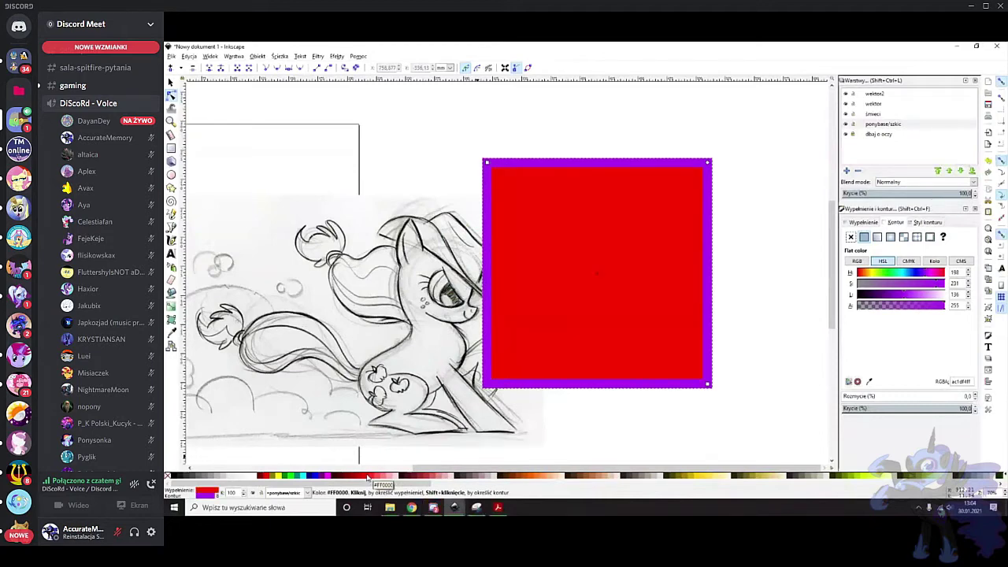
pyautogui.moveTo(415, 484); pyautogui.dragTo(1002, 483)
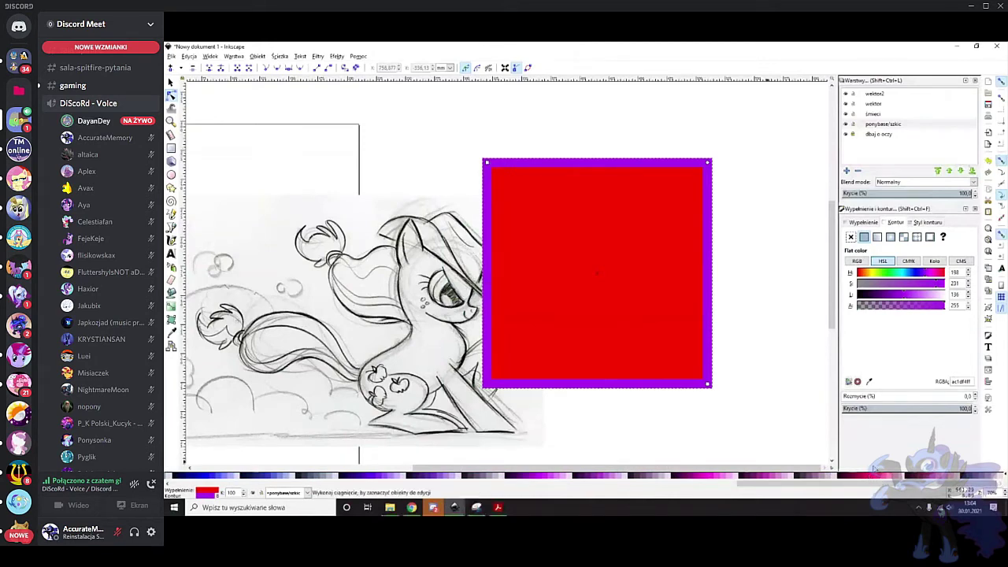
pyautogui.click(694, 477)
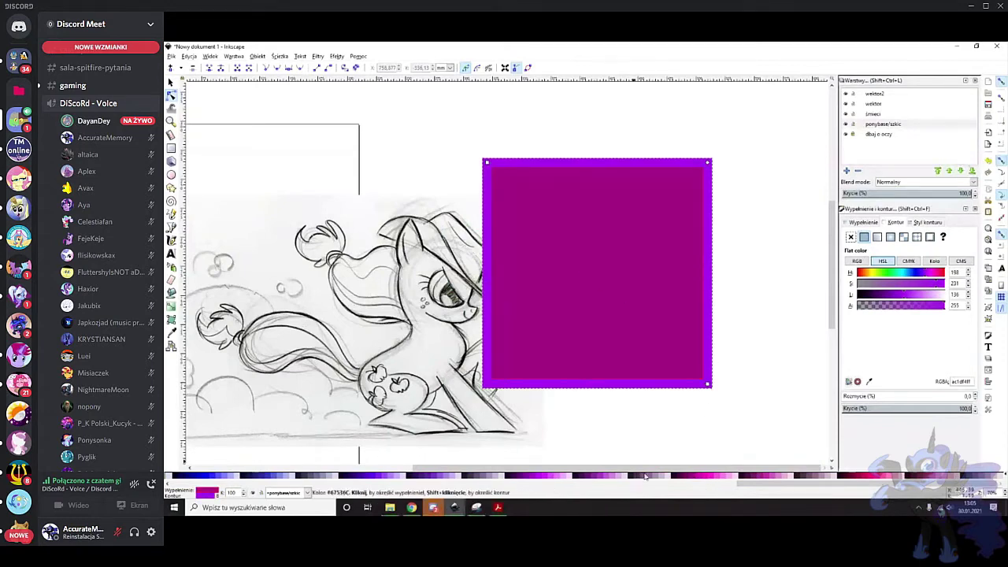
pyautogui.click(698, 478)
pyautogui.click(713, 478)
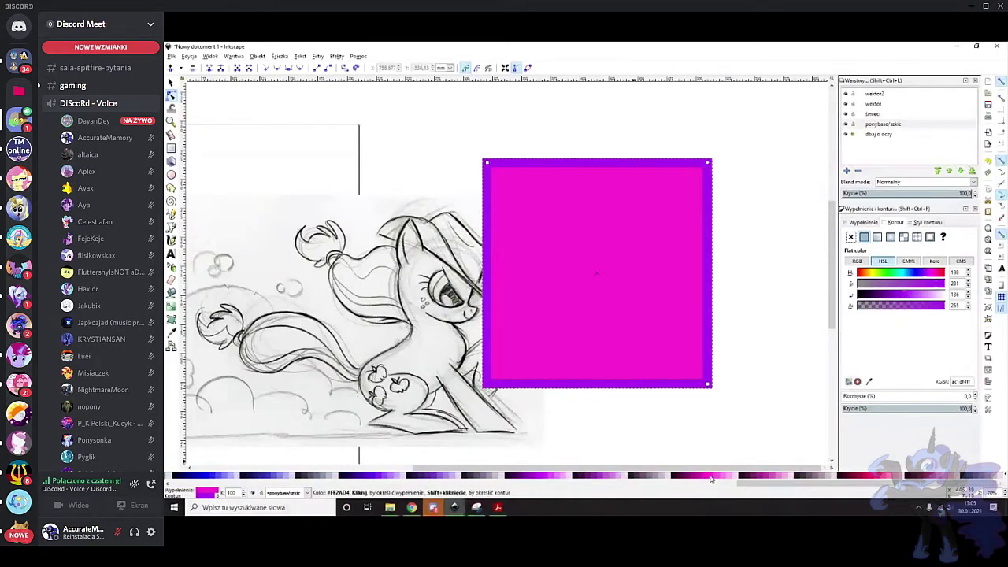
# Recolour the rectangle's stroke from the palette, trying muted violet #67536C and purple #AB37C8 before choosing green #00AA44
pyautogui.keyDown('shift'); pyautogui.click(643, 478); pyautogui.keyUp('shift')
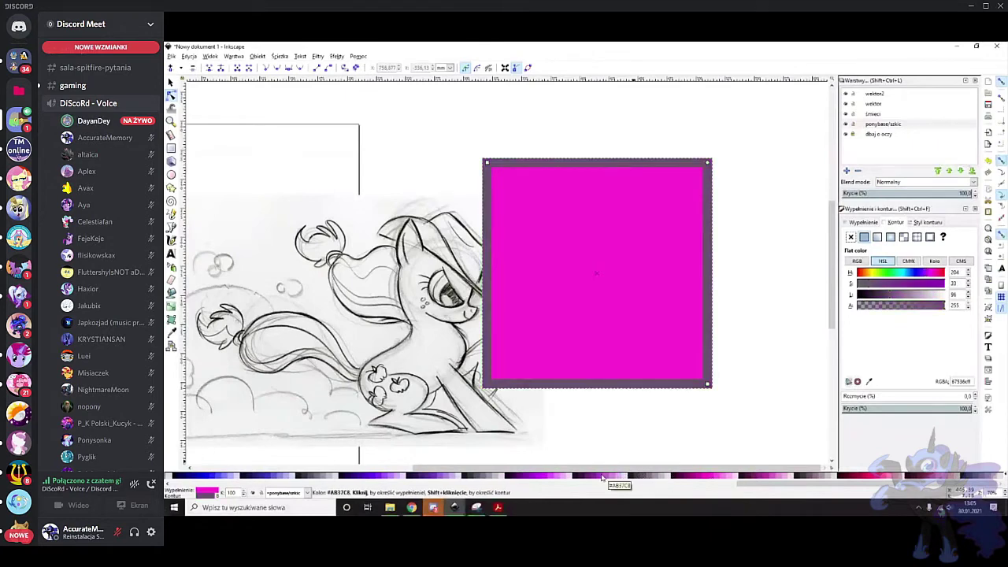
pyautogui.moveTo(755, 484); pyautogui.dragTo(499, 484)
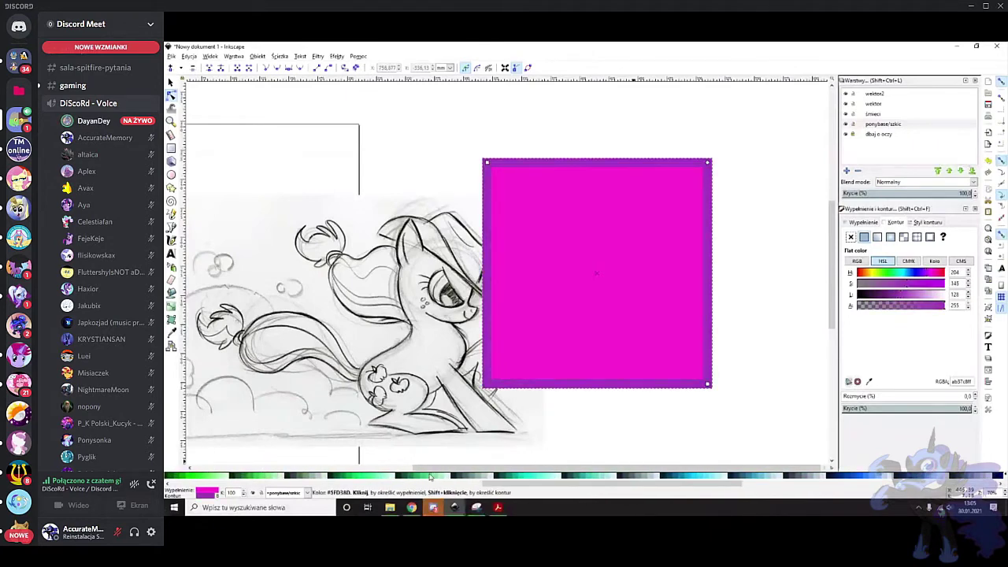
pyautogui.keyDown('shift'); pyautogui.click(349, 478); pyautogui.keyUp('shift')
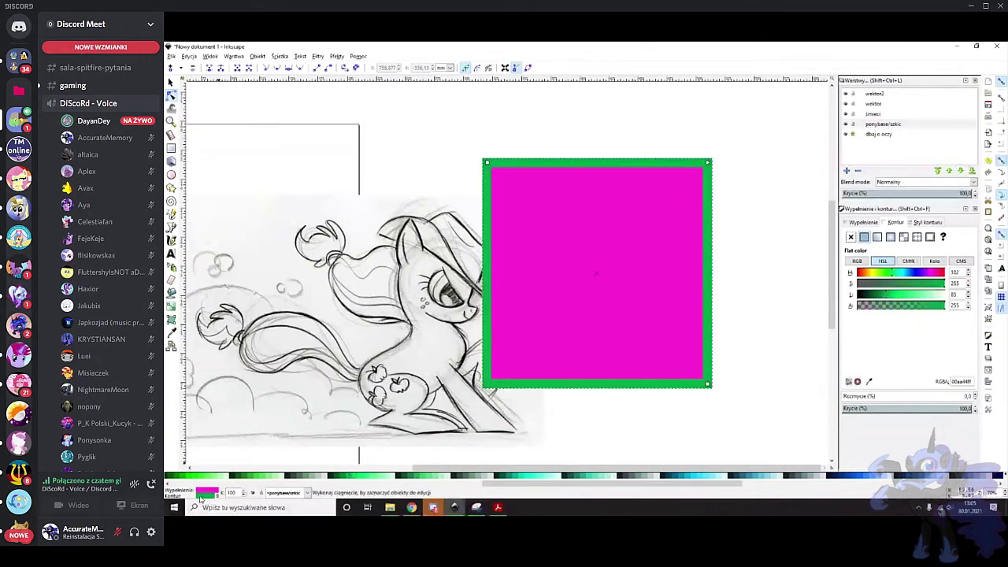
# Try further palette colours for the rectangle's fill and settle on a bright yellow-green
pyautogui.click(306, 477)
pyautogui.click(257, 477)
pyautogui.moveTo(537, 485); pyautogui.dragTo(366, 485)
pyautogui.click(406, 476)
pyautogui.click(416, 476)
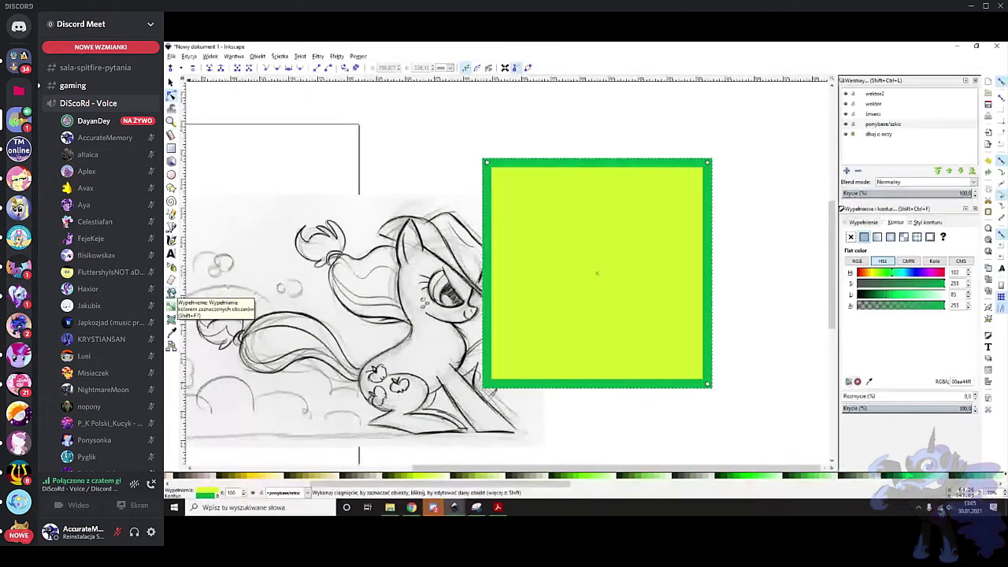
# Try a bucket fill inside the rectangle and undo it
pyautogui.click(172, 293)
pyautogui.click(441, 169)
pyautogui.click(574, 220)
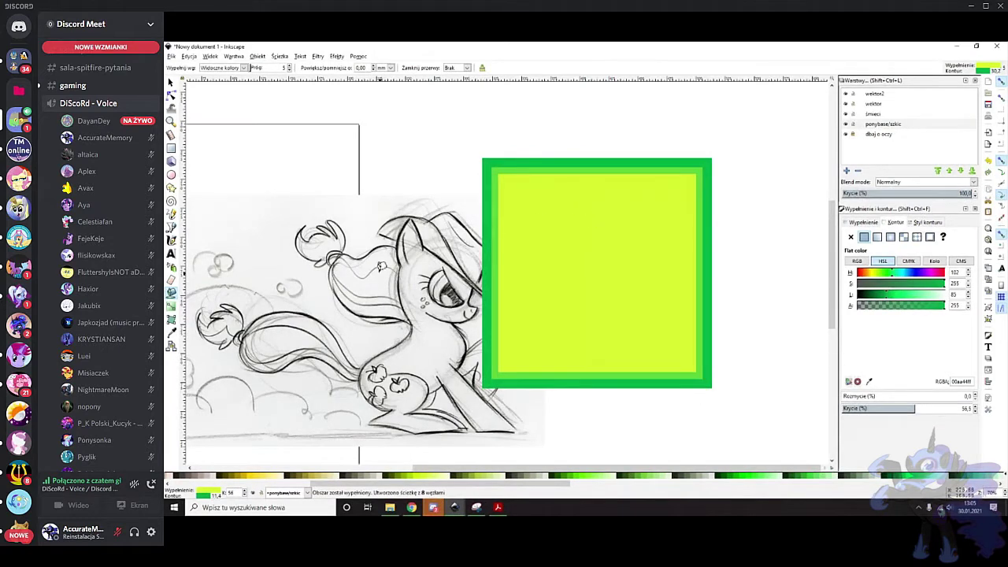
pyautogui.hotkey('ctrl', 'z')
# Try to erase a diagonal streak across the upper-left part of the rectangle with the Eraser
pyautogui.click(171, 280)
pyautogui.moveTo(555, 207); pyautogui.dragTo(518, 267)
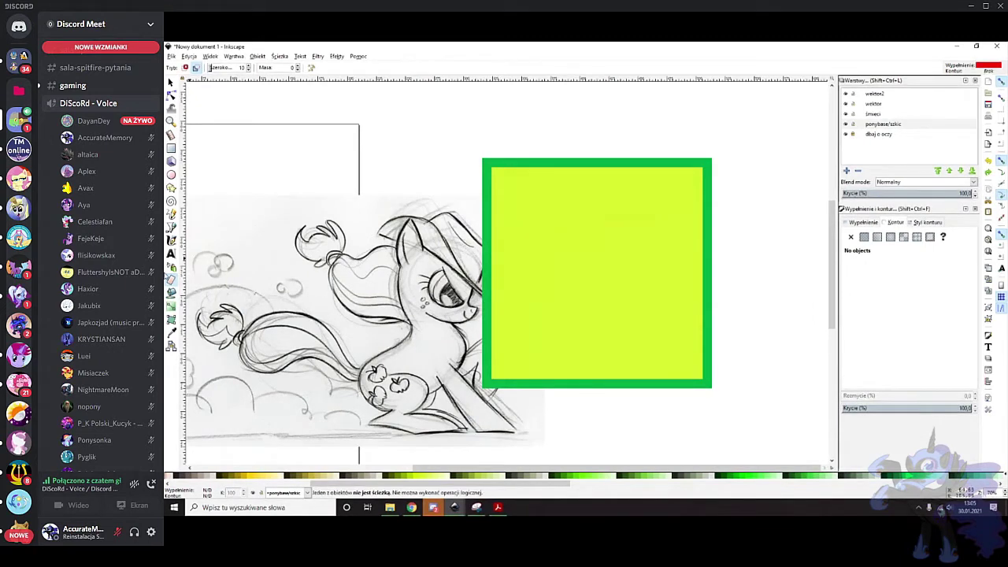
pyautogui.click(170, 227)
# Select the yellow-green rectangle beside the pony sketch and delete it
pyautogui.hscroll(-4, 457, 263)
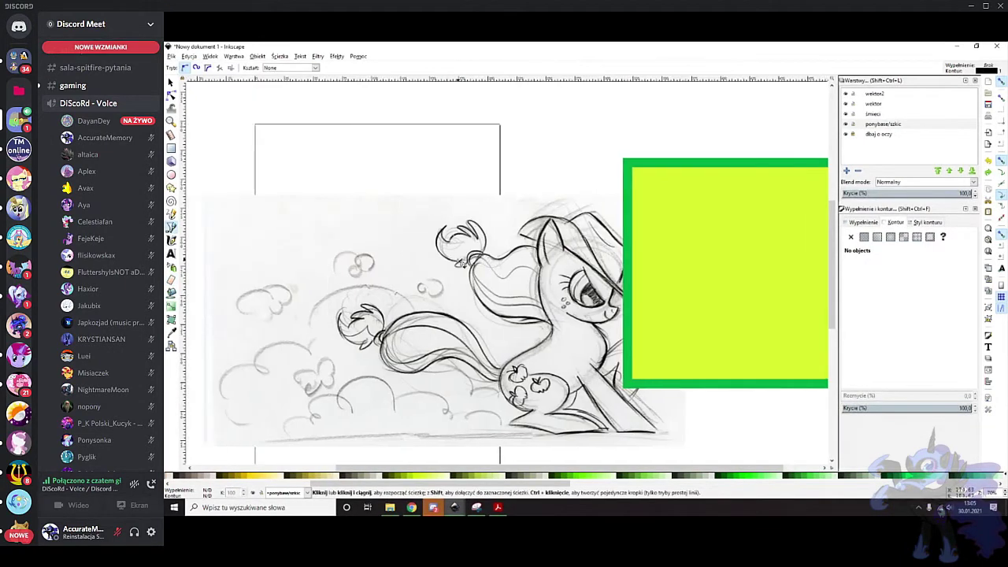
pyautogui.click(171, 82)
pyautogui.click(715, 238)
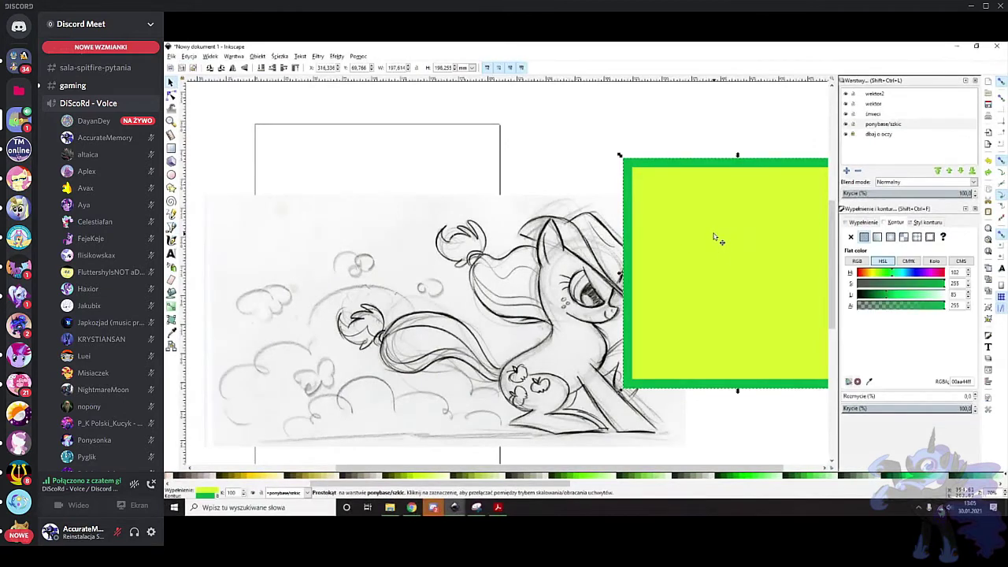
pyautogui.press('Delete')
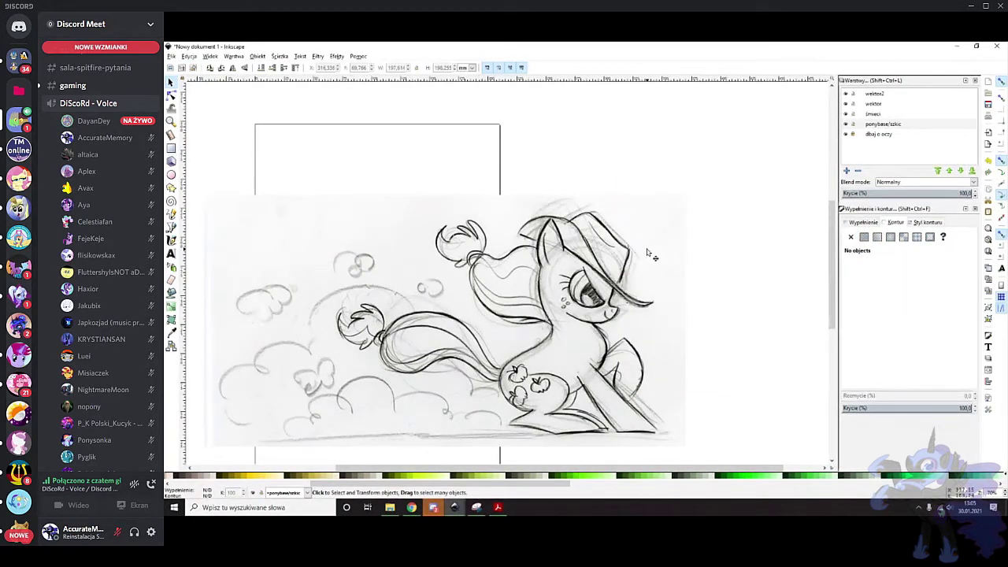
# Unlock the "dbaj o oczy" layer and draw a huge background rectangle, about 6363 by 3182 mm, around the pony sketch
pyautogui.scroll(-2, 673, 261)
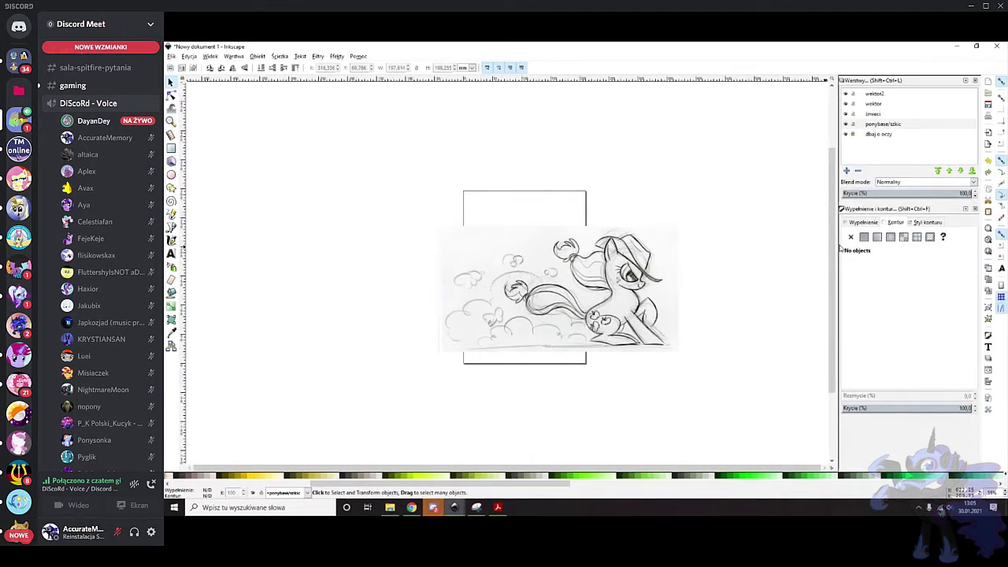
pyautogui.click(854, 135)
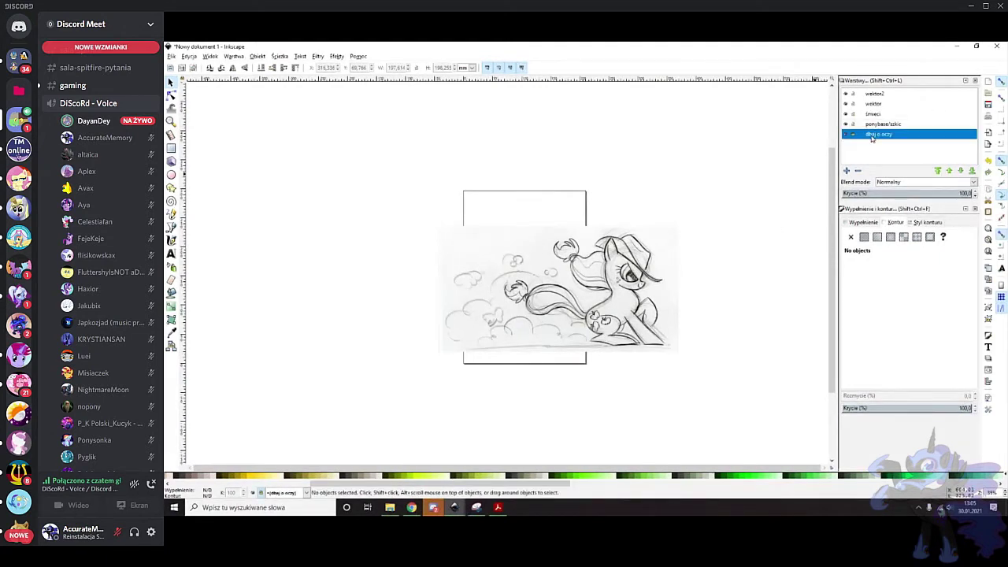
pyautogui.click(853, 135)
pyautogui.hscroll(2, 498, 270)
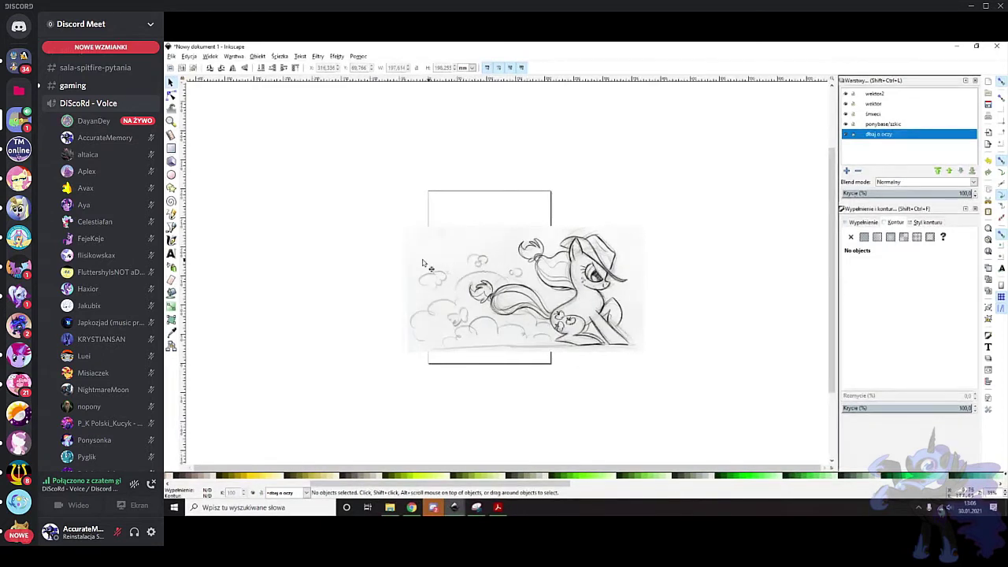
pyautogui.press('r')
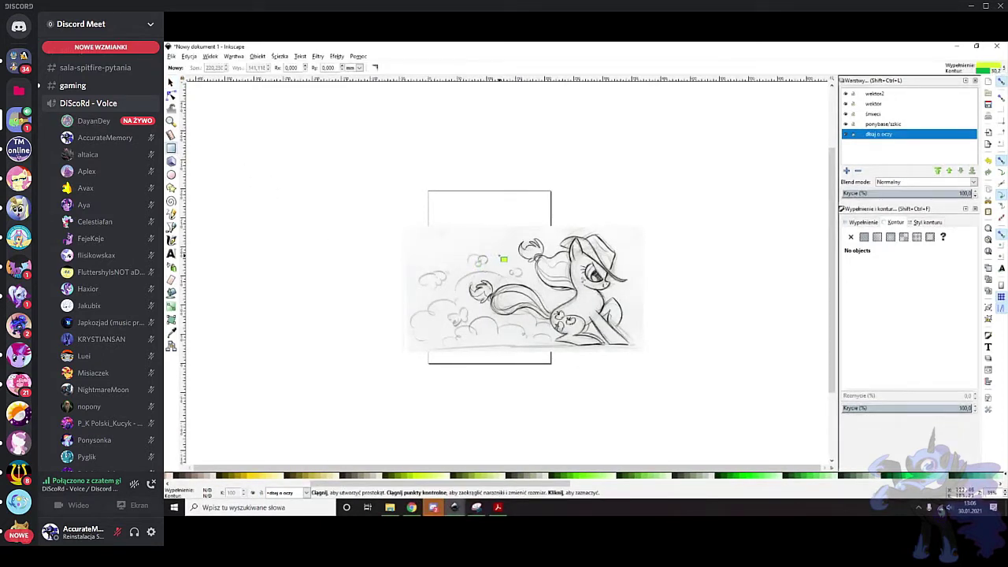
pyautogui.scroll(-6, 503, 258)
pyautogui.moveTo(502, 266); pyautogui.dragTo(824, 427)
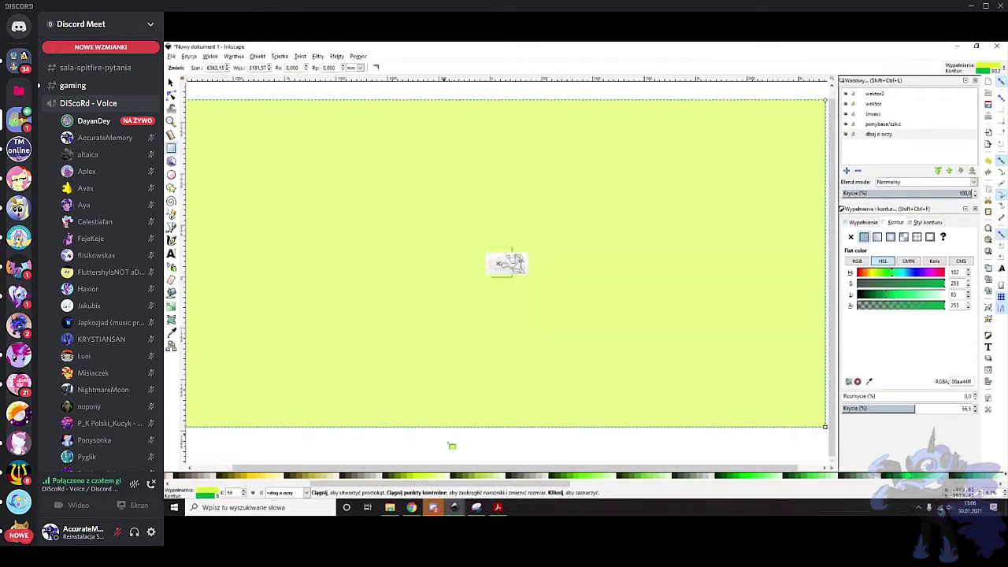
# Fill the background rectangle with dark grey 666666 and set its opacity to 100%
pyautogui.moveTo(551, 485); pyautogui.dragTo(331, 484)
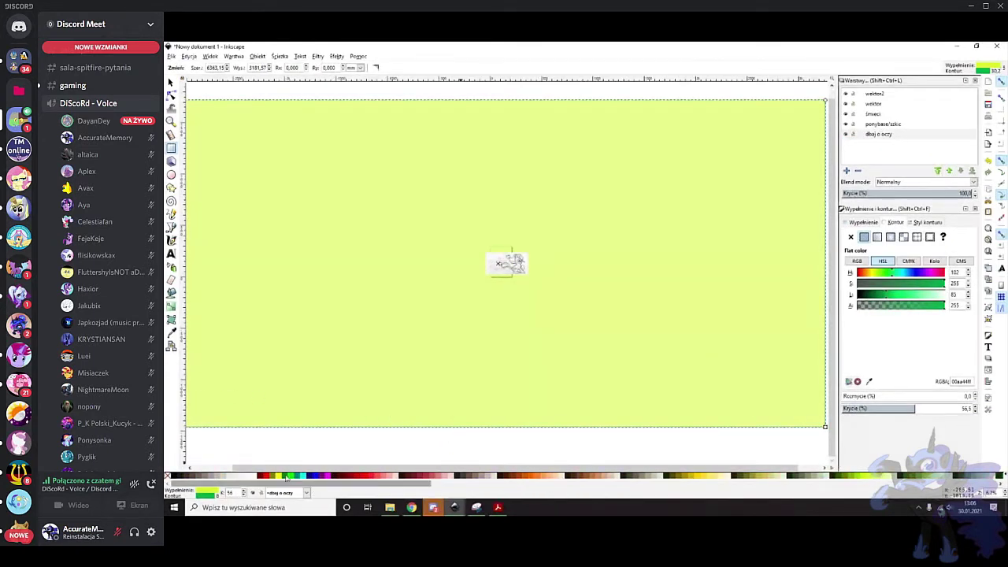
pyautogui.click(206, 477)
pyautogui.moveTo(936, 410); pyautogui.dragTo(974, 411)
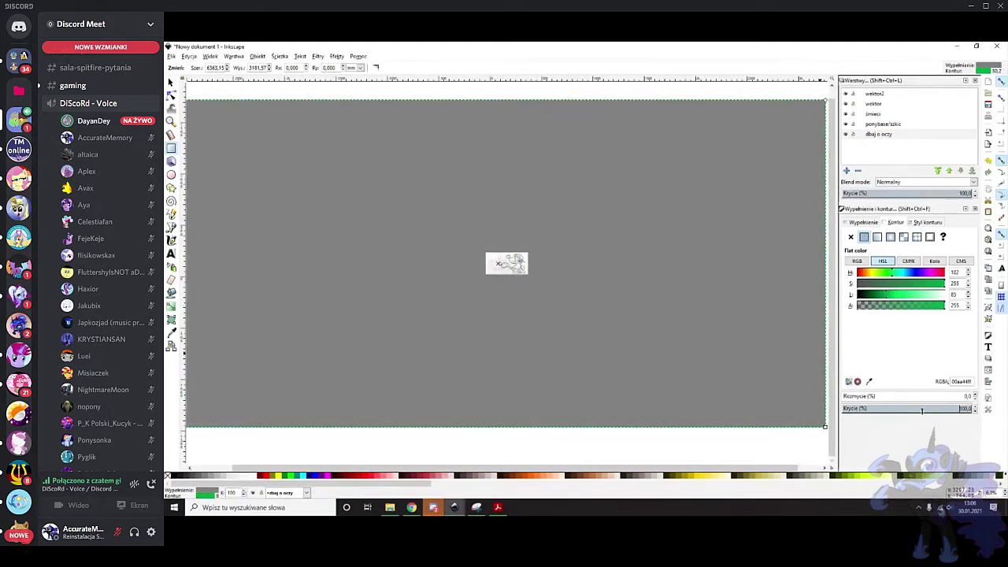
pyautogui.scroll(5, 490, 260)
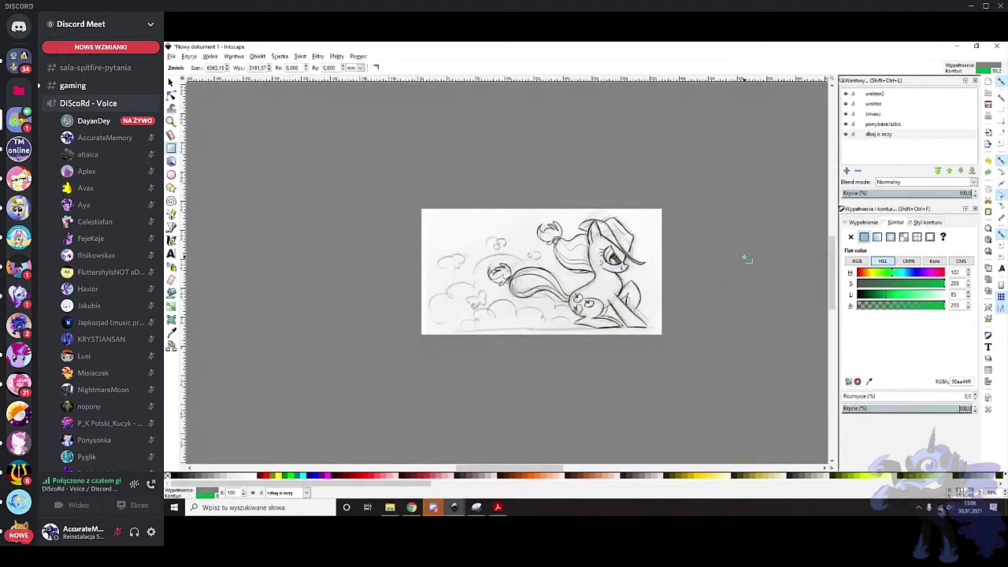
pyautogui.click(199, 478)
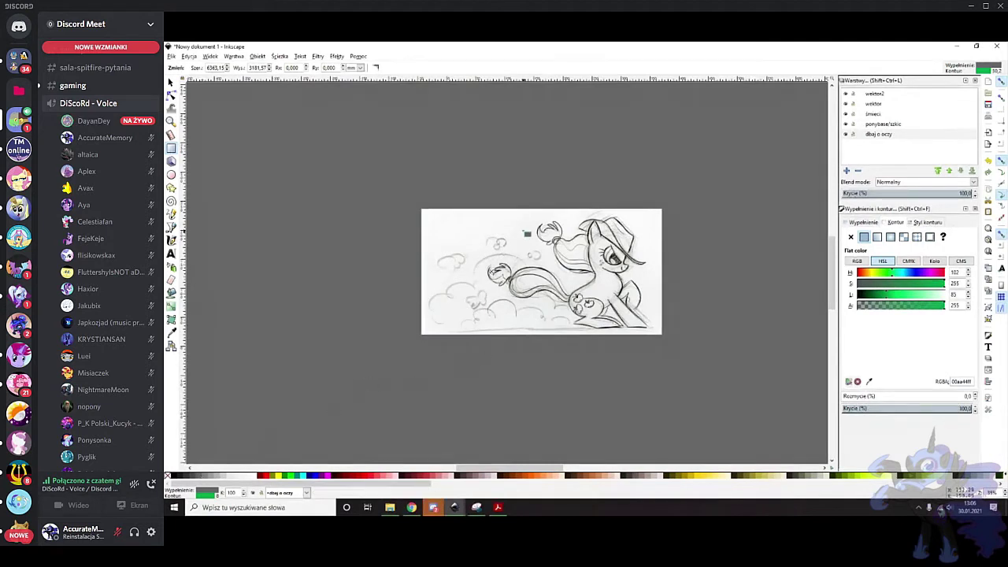
# Make the "ponybase/szkic" layer active, select the pony sketch and check its image properties, leaving them unchanged
pyautogui.click(171, 94)
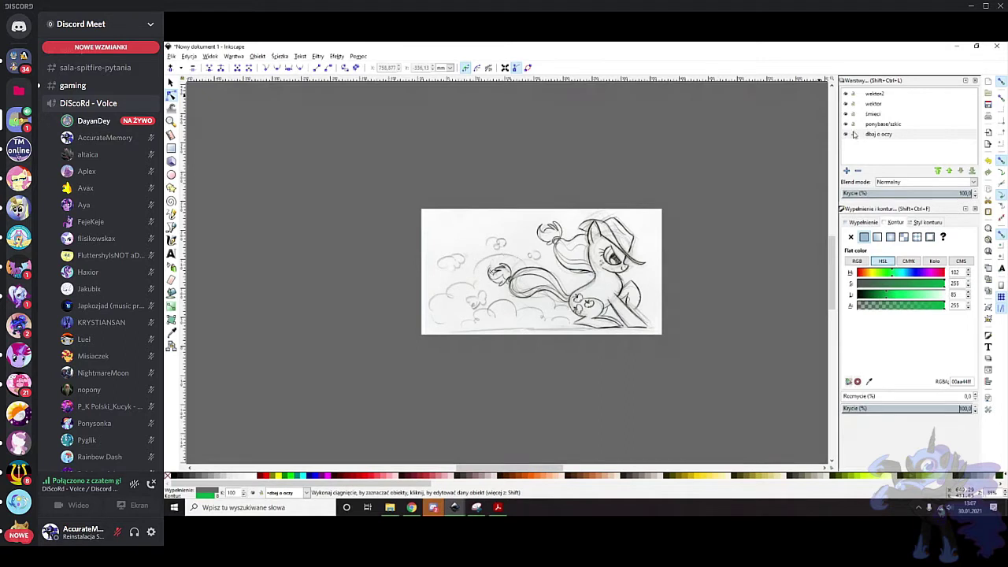
pyautogui.click(885, 124)
pyautogui.click(605, 229)
pyautogui.rightClick(539, 243)
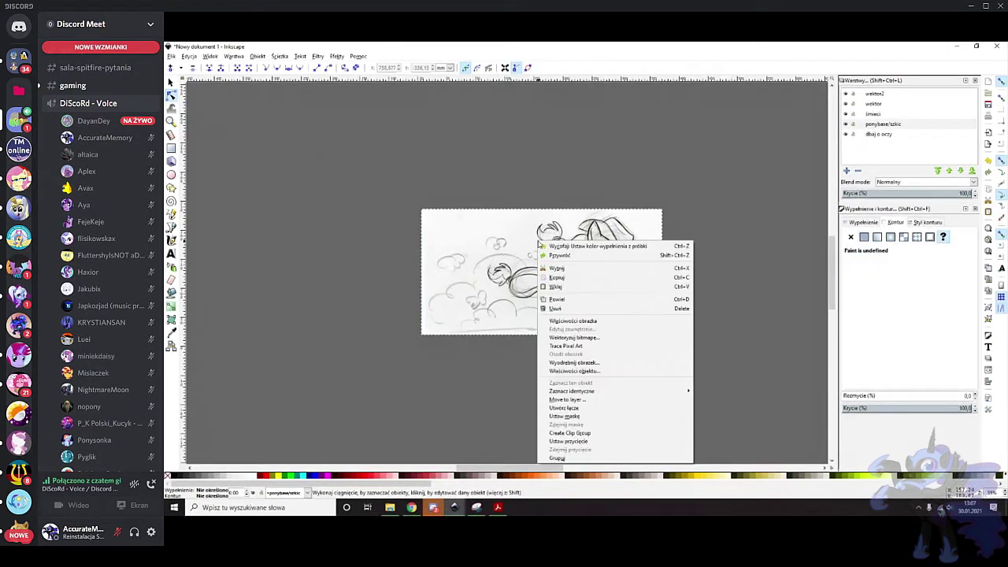
pyautogui.rightClick(489, 235)
pyautogui.rightClick(488, 236)
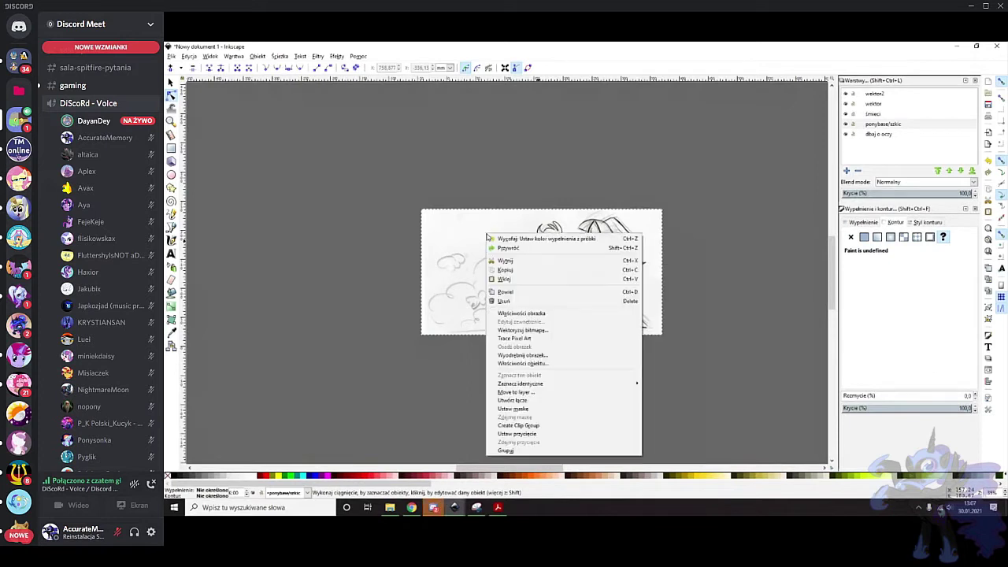
pyautogui.click(569, 314)
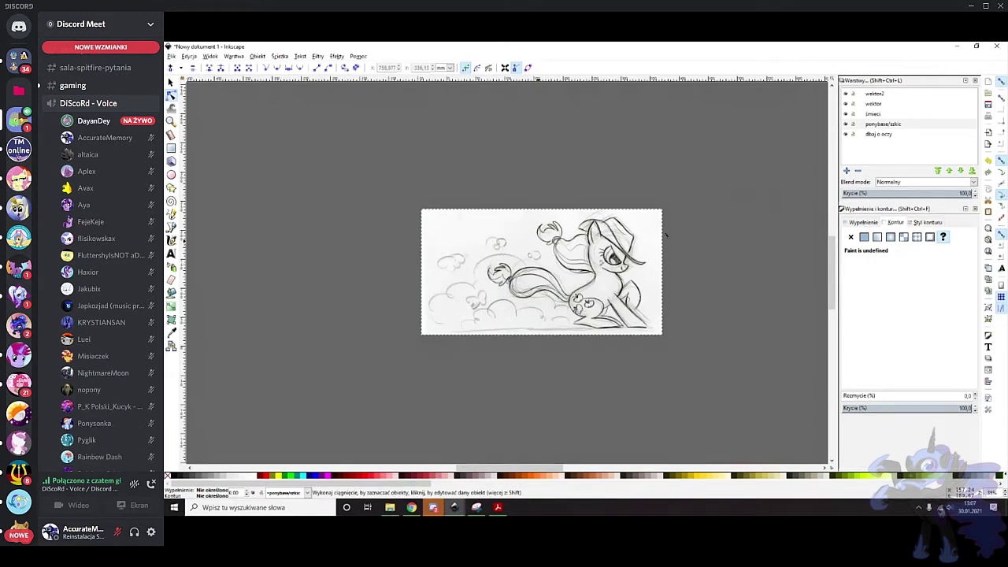
pyautogui.hotkey('ctrl', 'shift', 'o')
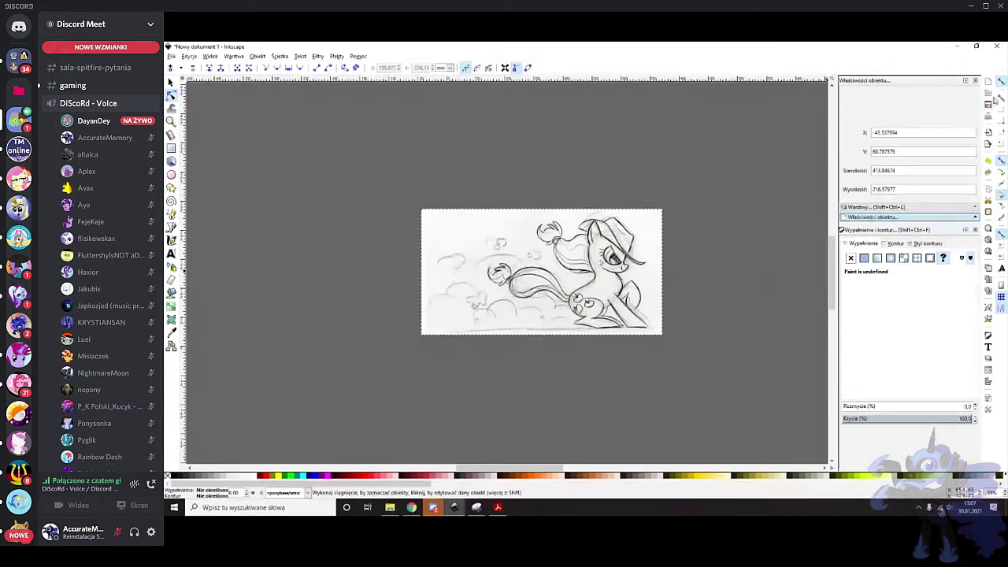
pyautogui.click(975, 81)
# Move the selected pony sketch to the "ponybase/szkic" layer with Move to layer
pyautogui.rightClick(550, 282)
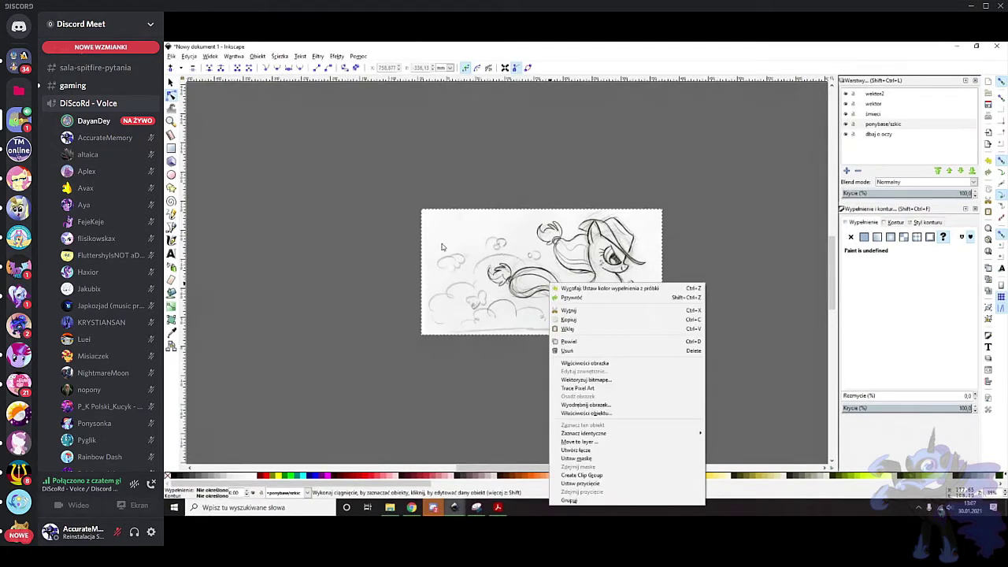
pyautogui.click(171, 83)
pyautogui.doubleClick(171, 83)
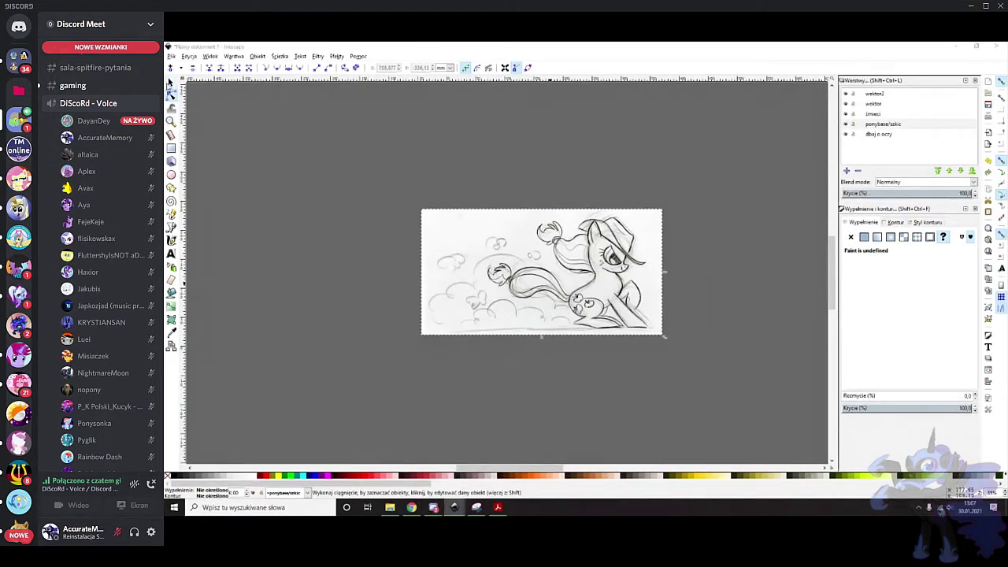
pyautogui.click(706, 230)
pyautogui.rightClick(516, 252)
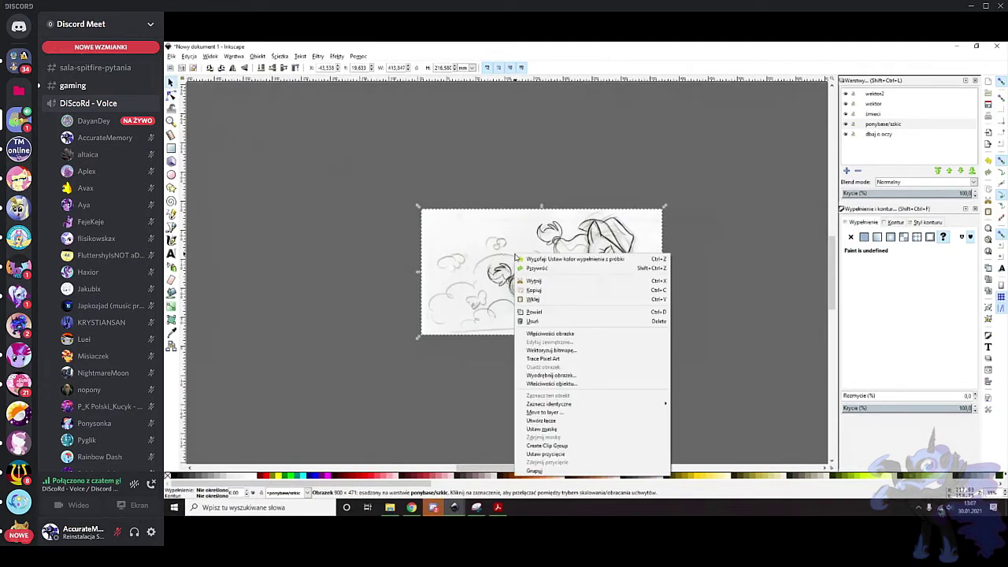
pyautogui.moveTo(633, 404)
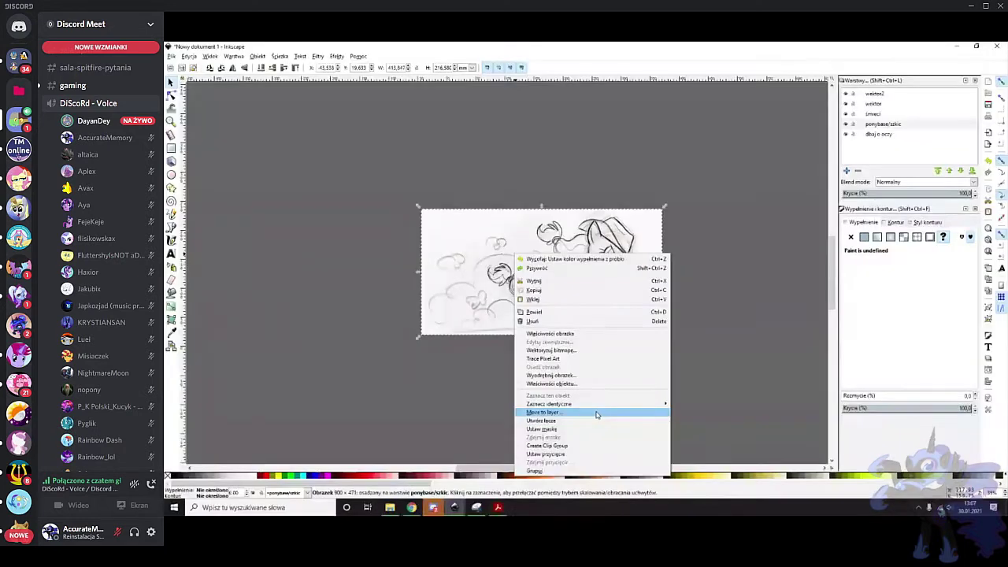
pyautogui.click(599, 412)
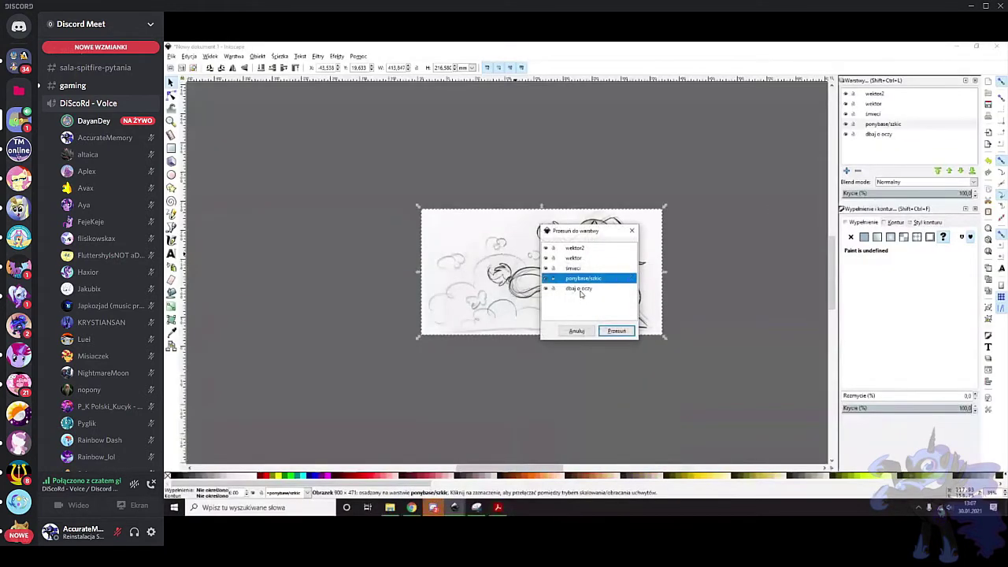
pyautogui.click(618, 331)
pyautogui.rightClick(578, 306)
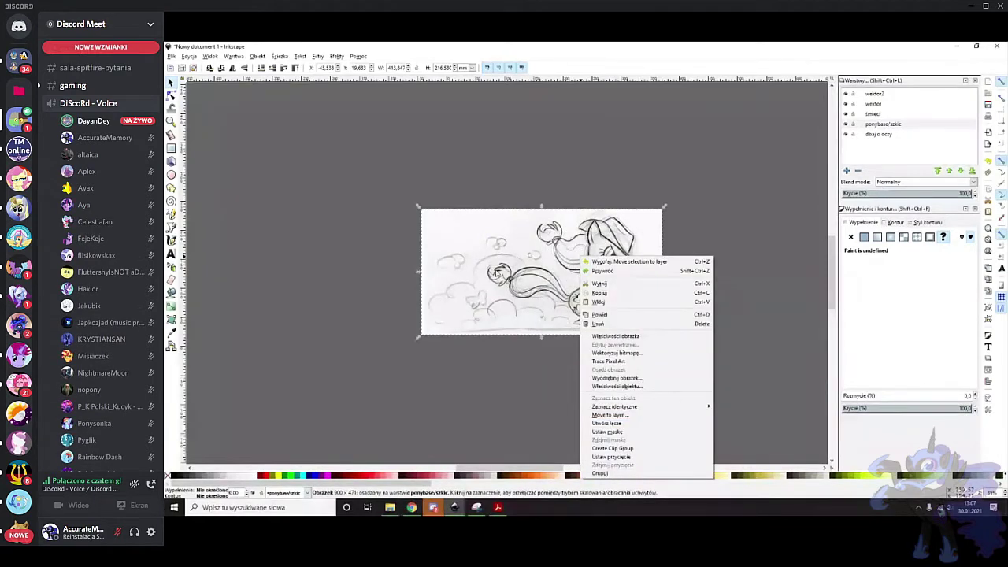
pyautogui.click(492, 264)
pyautogui.rightClick(456, 273)
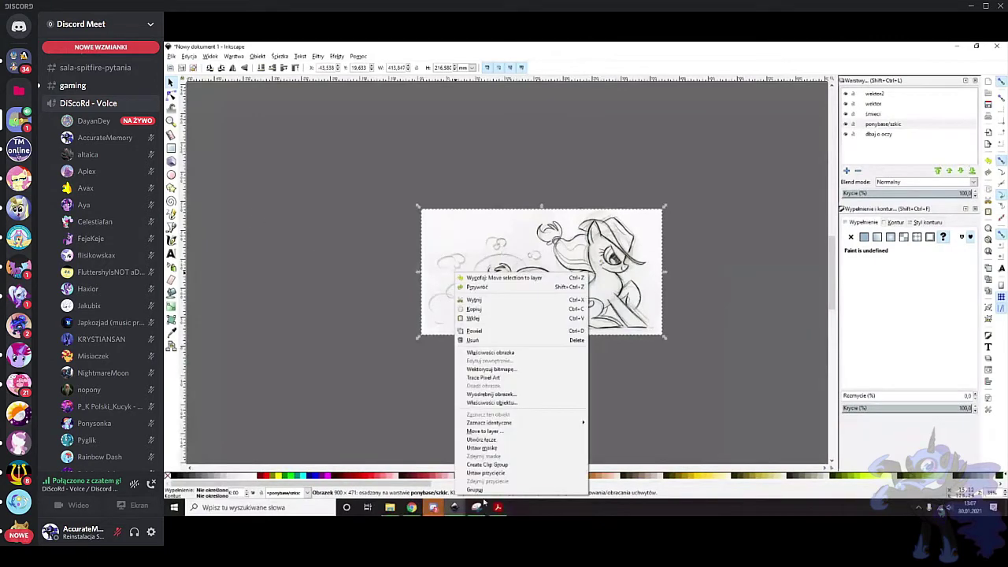
# Draw two green-outlined rectangles beside the sketch, one about 212 mm square, and make the square overlap the wider one
pyautogui.click(168, 151)
pyautogui.click(170, 149)
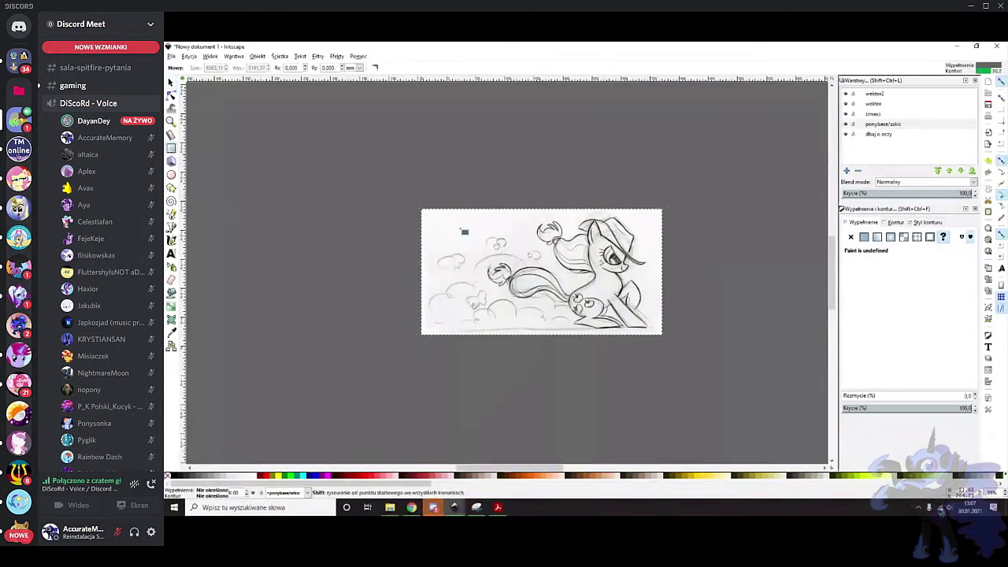
pyautogui.hscroll(-4, 426, 213)
pyautogui.moveTo(362, 207); pyautogui.dragTo(434, 261)
pyautogui.click(171, 83)
pyautogui.moveTo(326, 176); pyautogui.dragTo(367, 237)
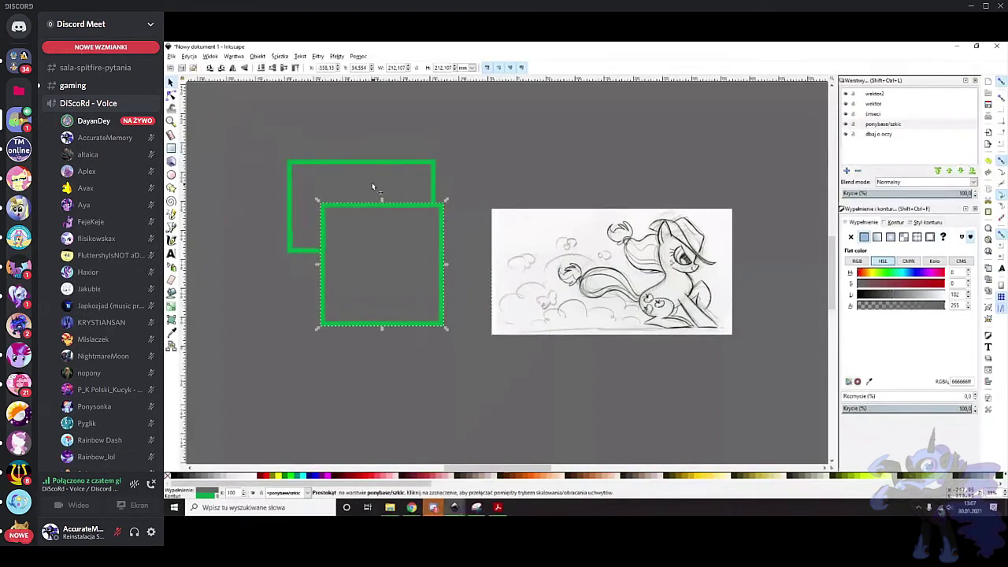
# Group the two overlapping rectangles and move the group down and right onto the sketch's edge
pyautogui.keyDown('shift'); pyautogui.click(378, 184); pyautogui.keyUp('shift')
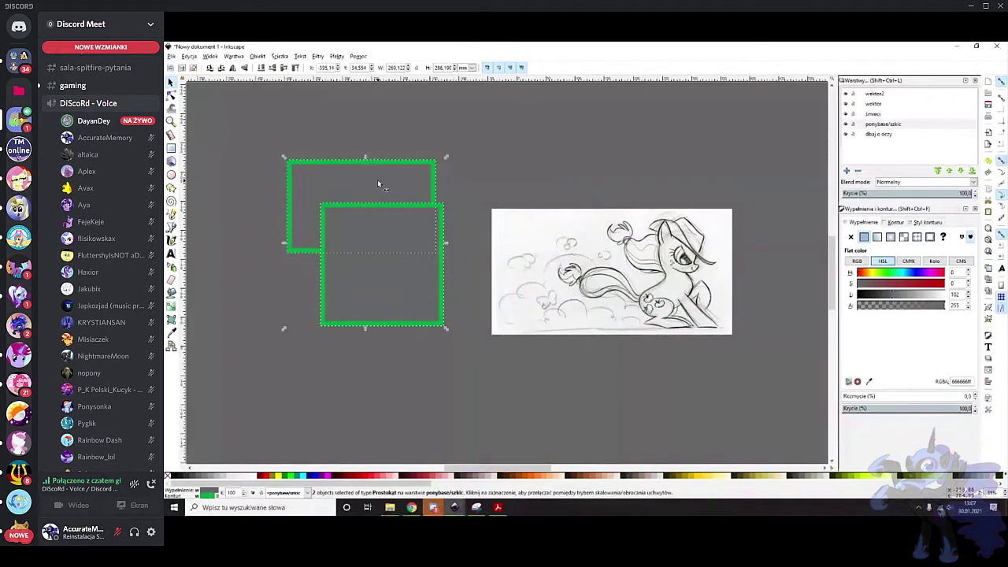
pyautogui.rightClick(382, 189)
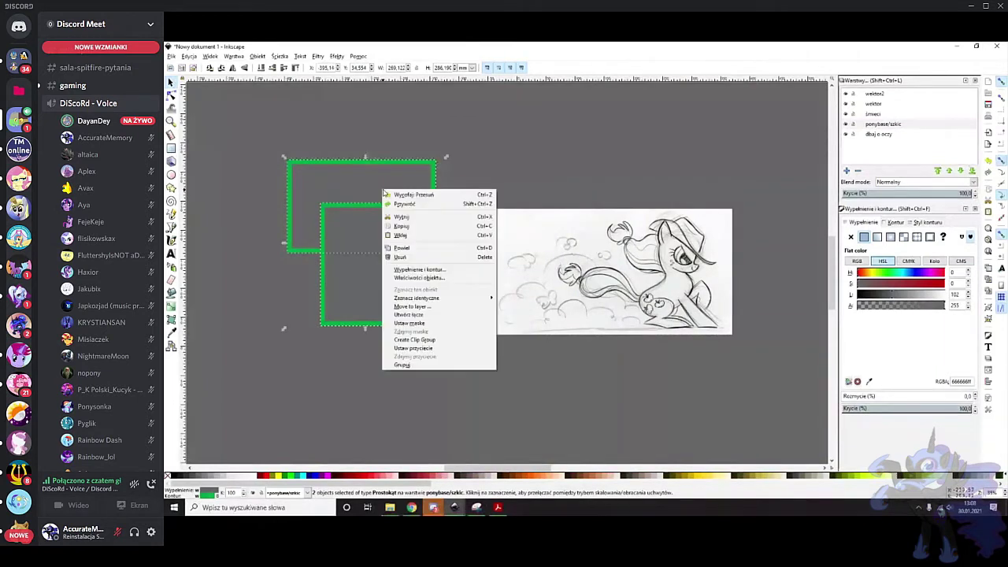
pyautogui.click(455, 364)
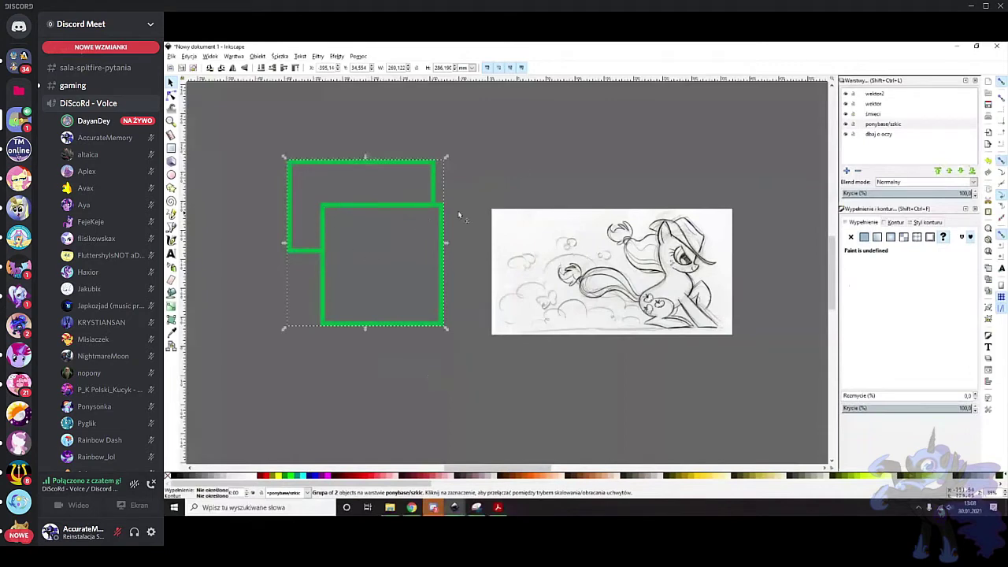
pyautogui.moveTo(394, 237)
pyautogui.mouseDown()
pyautogui.moveTo(352, 276)
pyautogui.moveTo(459, 304)
pyautogui.mouseUp()
# Ungroup the rectangles and move only the square one slightly up and right
pyautogui.rightClick(472, 302)
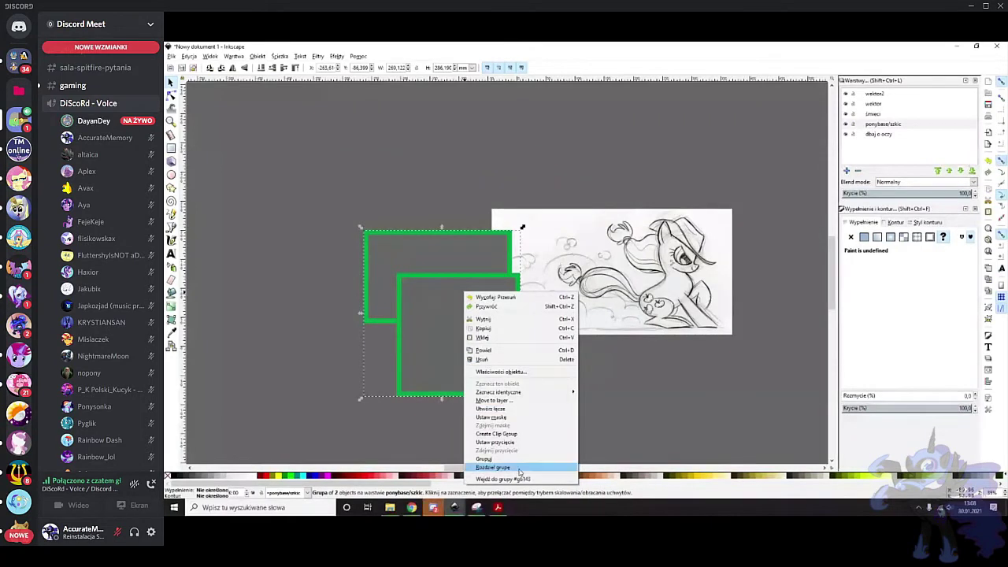
pyautogui.click(494, 479)
pyautogui.click(453, 383)
pyautogui.moveTo(448, 365); pyautogui.dragTo(476, 336)
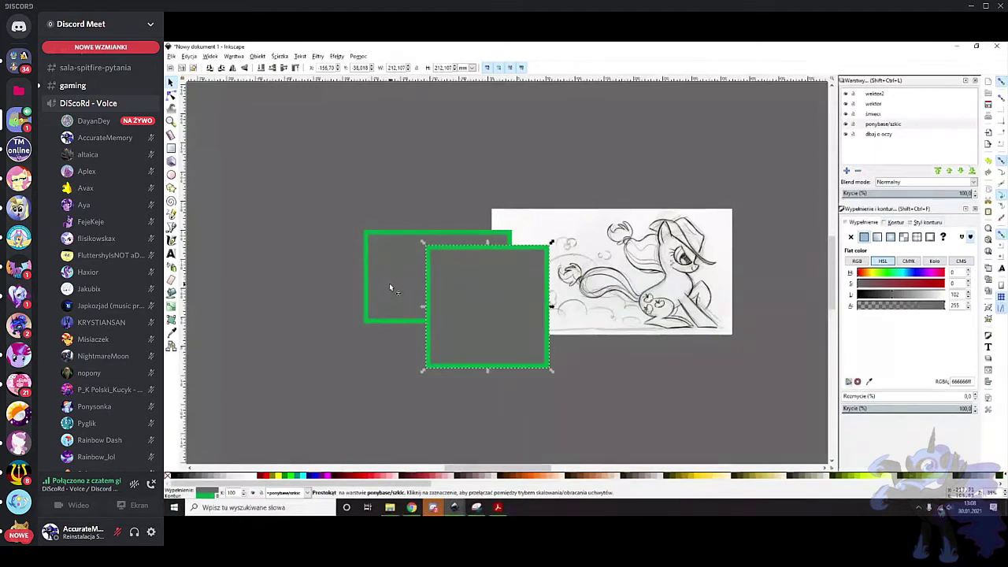
# View the object options available for both rectangles, and move the wider rear rectangle slightly left and down
pyautogui.keyDown('shift'); pyautogui.click(389, 285); pyautogui.keyUp('shift')
pyautogui.rightClick(475, 279)
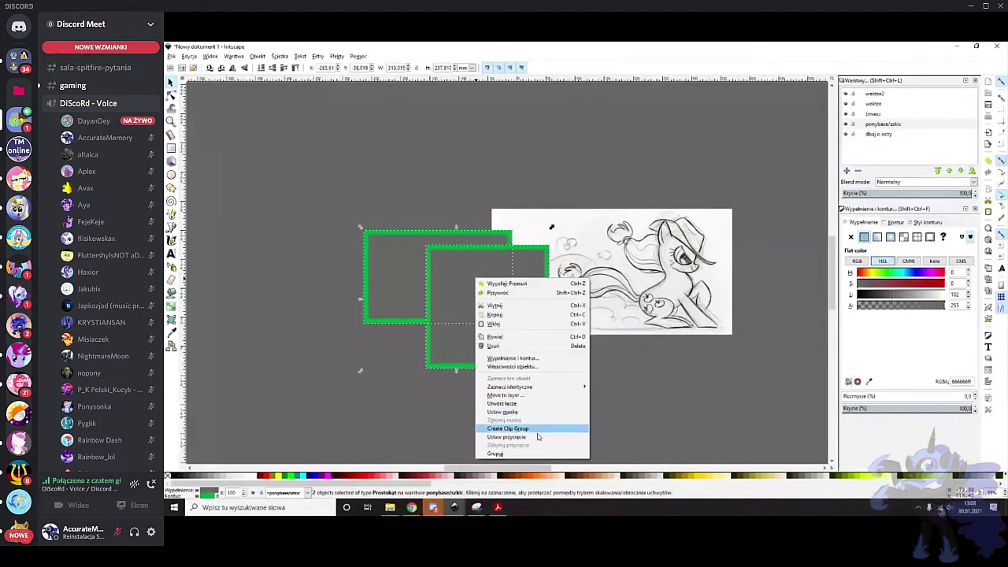
pyautogui.click(422, 275)
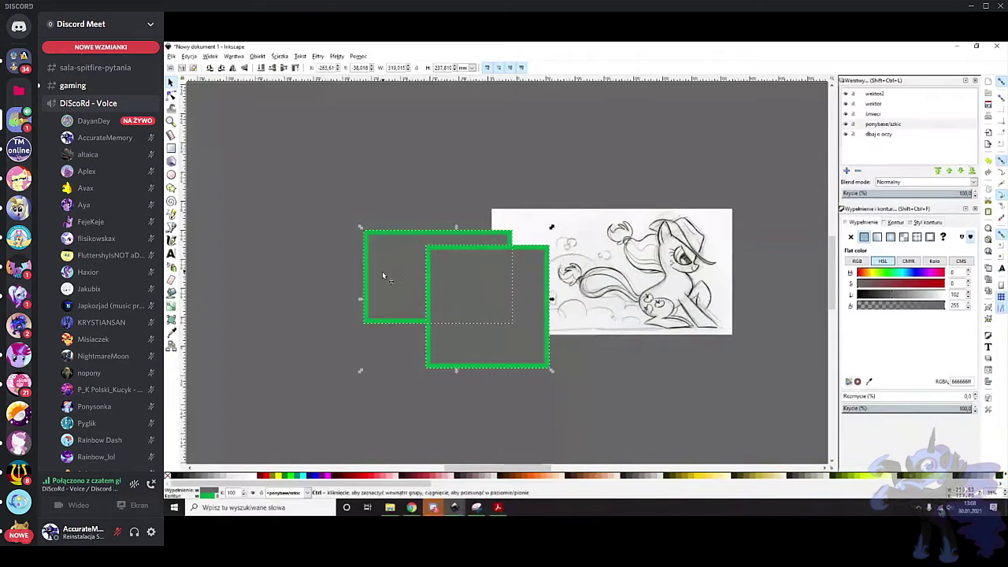
pyautogui.scroll(1, 383, 275)
pyautogui.click(485, 276)
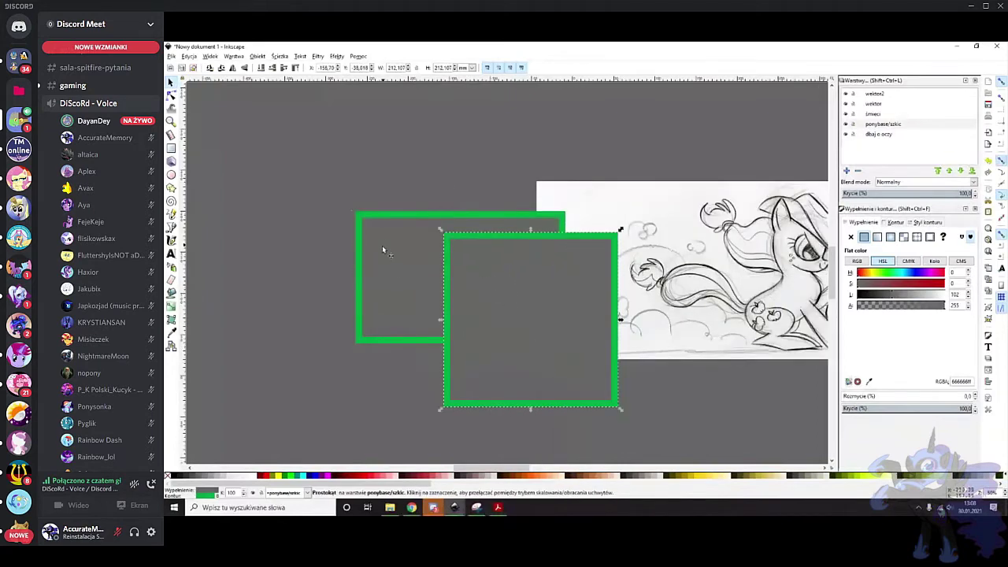
pyautogui.moveTo(392, 275); pyautogui.dragTo(353, 290)
# Draw a circle of about 58.8 mm radius above the rectangles, fill it white and remove its stroke
pyautogui.click(170, 174)
pyautogui.moveTo(396, 152); pyautogui.dragTo(443, 207)
pyautogui.scroll(1, 441, 211)
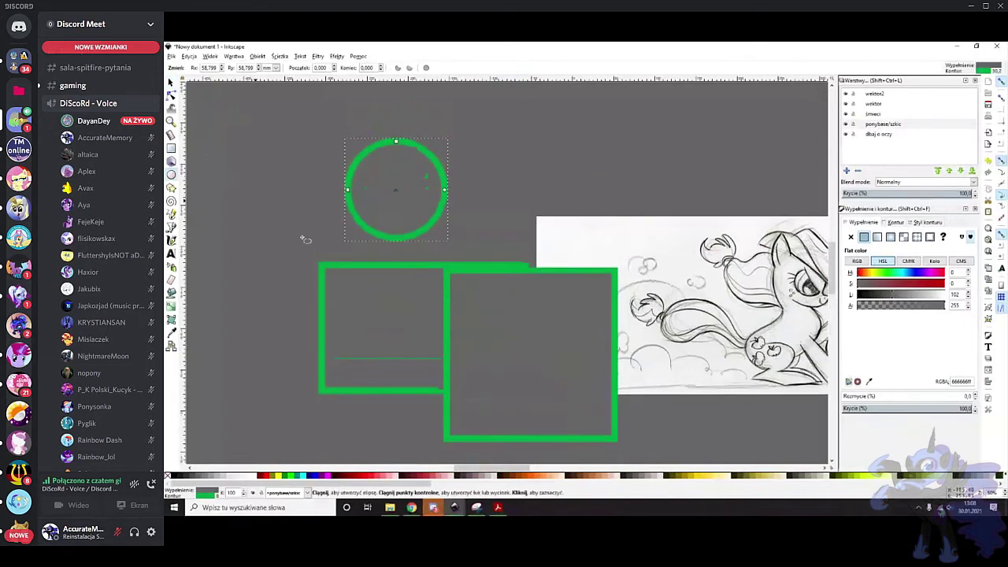
pyautogui.click(252, 478)
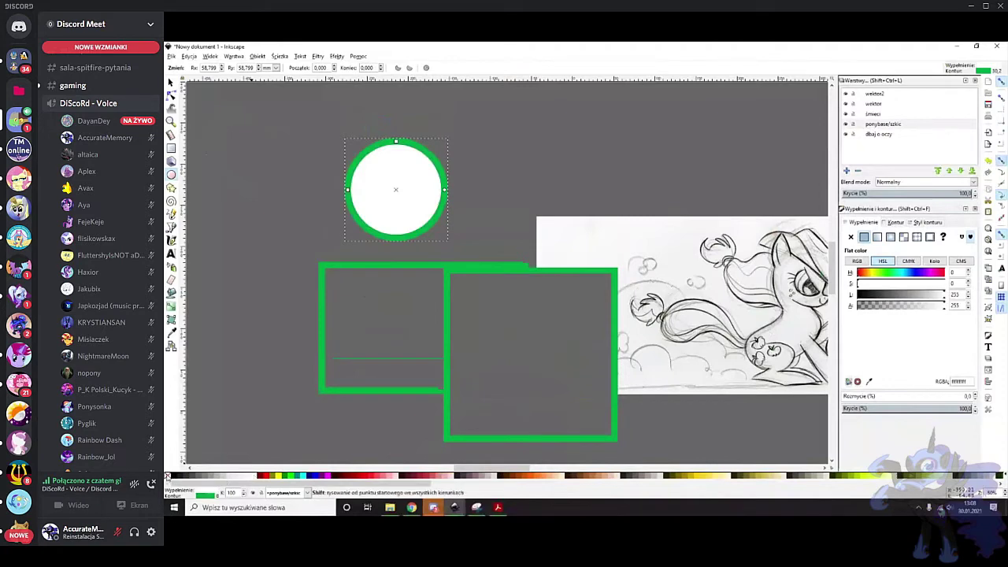
pyautogui.keyDown('shift'); pyautogui.click(166, 477); pyautogui.keyUp('shift')
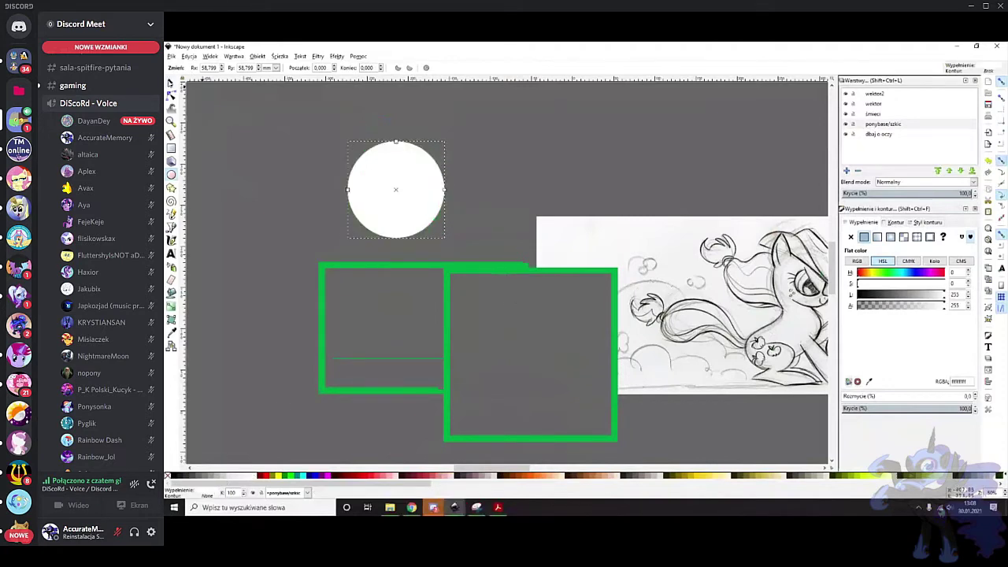
# Duplicate the white circle, offset the copy down and right so they overlap, and fill it black
pyautogui.press('s')
pyautogui.hotkey('ctrl', 'd')
pyautogui.moveTo(405, 193); pyautogui.dragTo(435, 222)
pyautogui.click(175, 478)
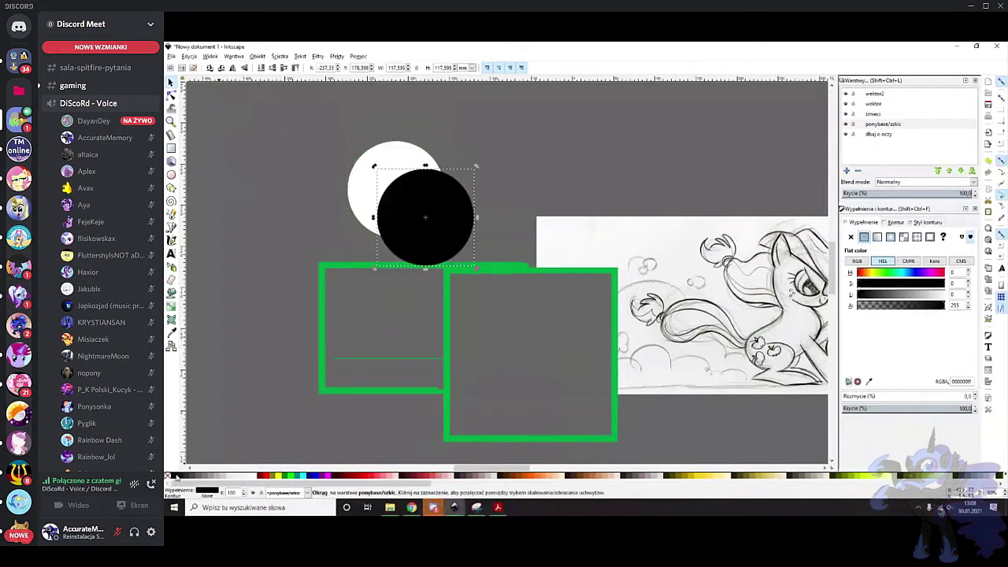
# Try to set a clip on a duplicate of the white circle alone, and undo the duplication
pyautogui.click(365, 178)
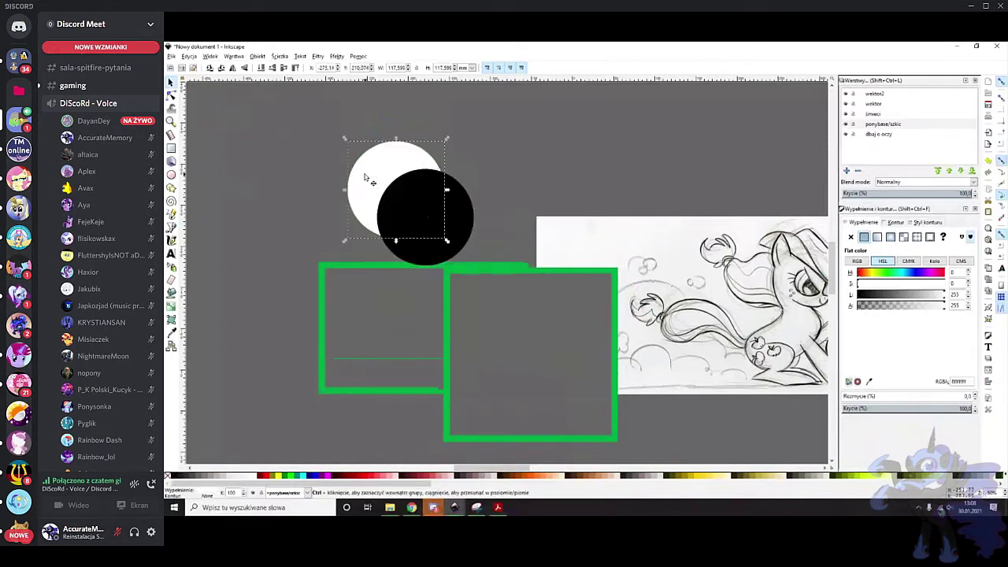
pyautogui.press('pageup')
pyautogui.rightClick(371, 174)
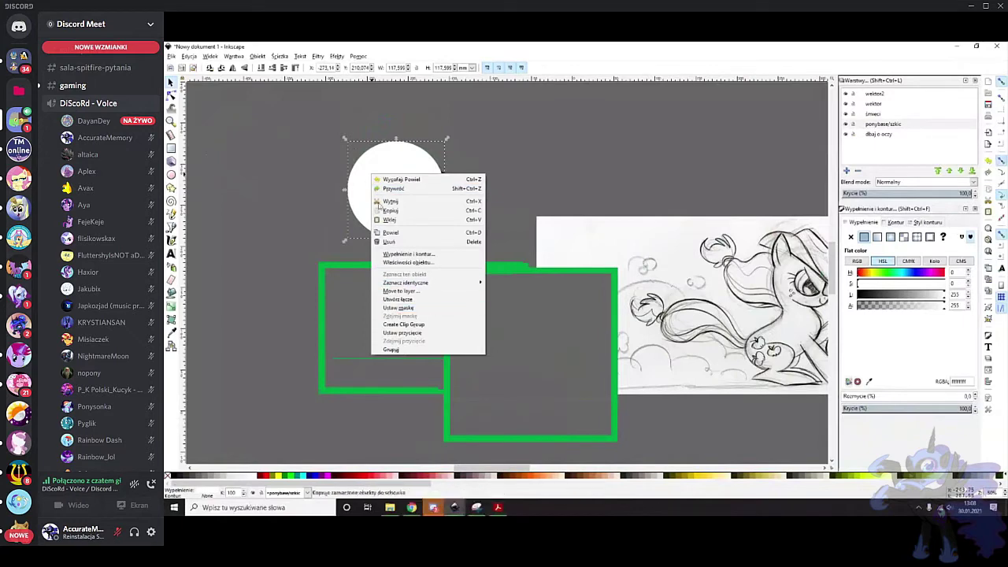
pyautogui.click(425, 332)
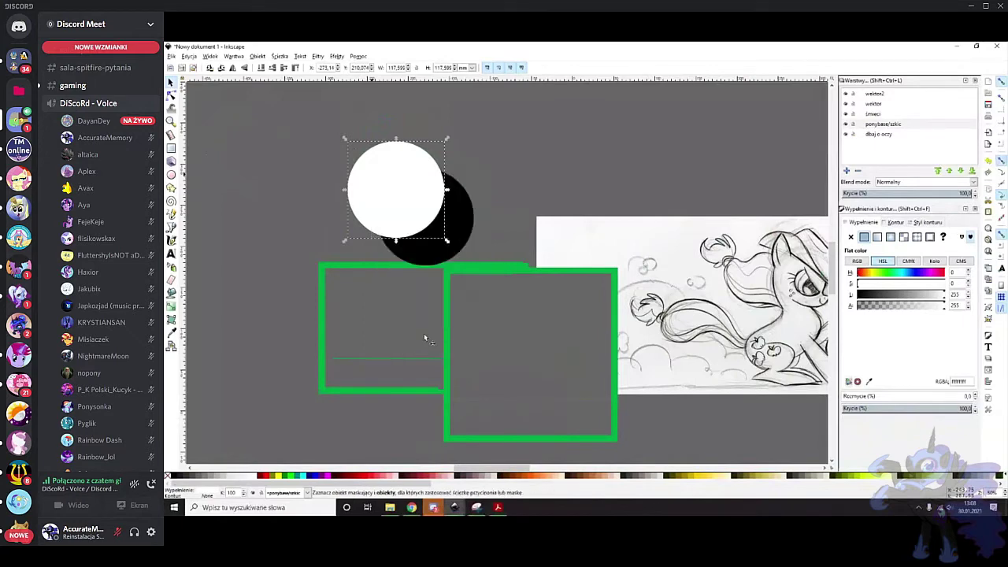
pyautogui.moveTo(401, 205); pyautogui.dragTo(355, 213)
pyautogui.hotkey('ctrl', 'z')
pyautogui.hotkey('ctrl', 'z')
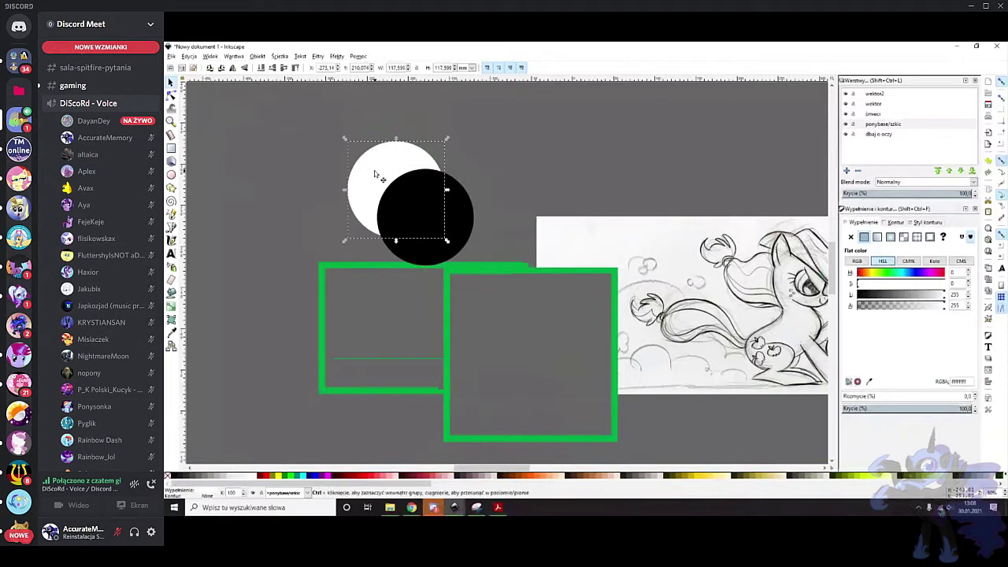
# Restore the duplicate of the white circle in front and give it a thin black stroke
pyautogui.hotkey('ctrl', 'shift', 'z')
pyautogui.rightClick(375, 170)
pyautogui.click(363, 170)
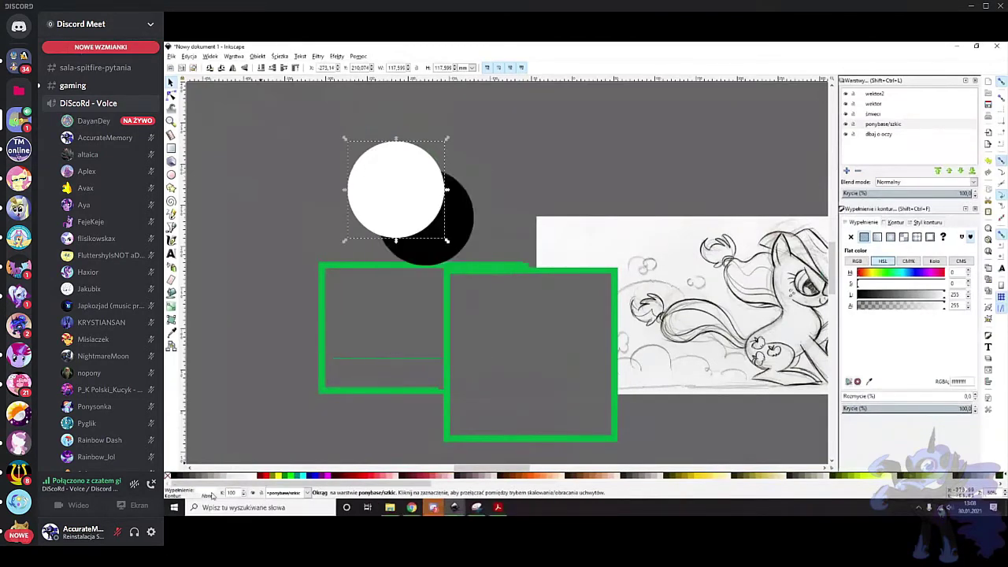
pyautogui.keyDown('shift'); pyautogui.click(175, 477); pyautogui.keyUp('shift')
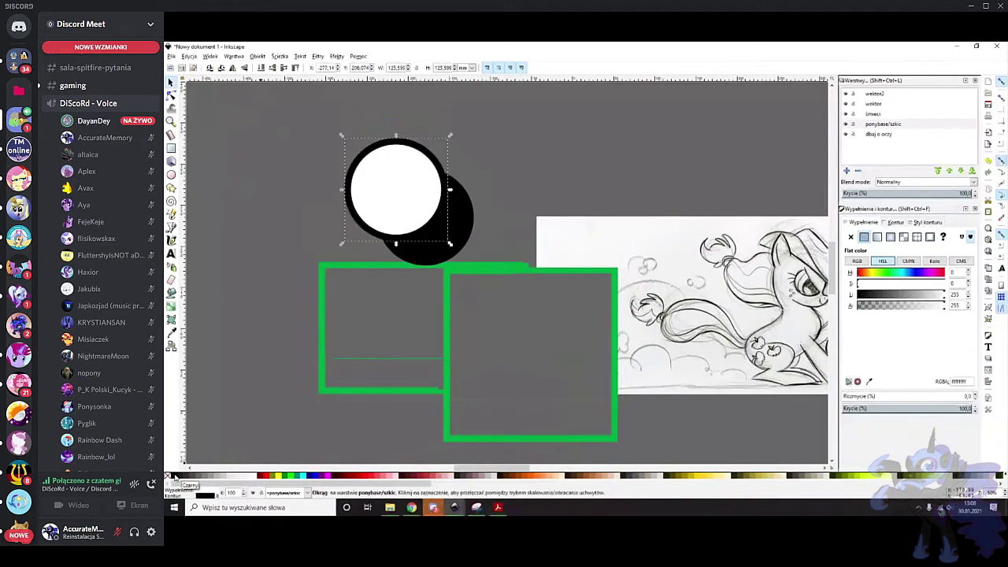
pyautogui.click(895, 222)
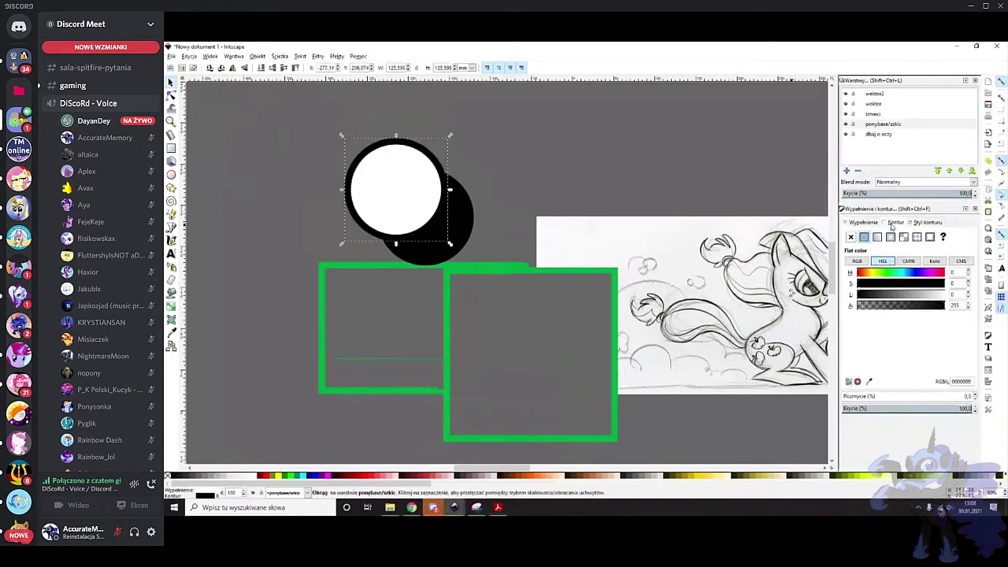
pyautogui.rightClick(217, 495)
pyautogui.click(239, 450)
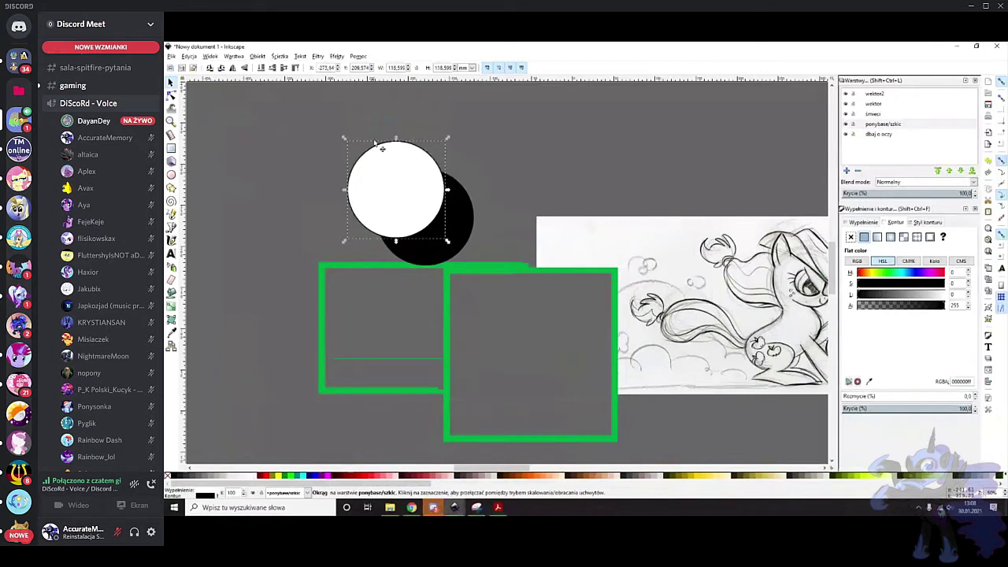
# Remove the fill of the front outlined circle so only its thin black stroke remains
pyautogui.scroll(2, 414, 180)
pyautogui.press('Escape')
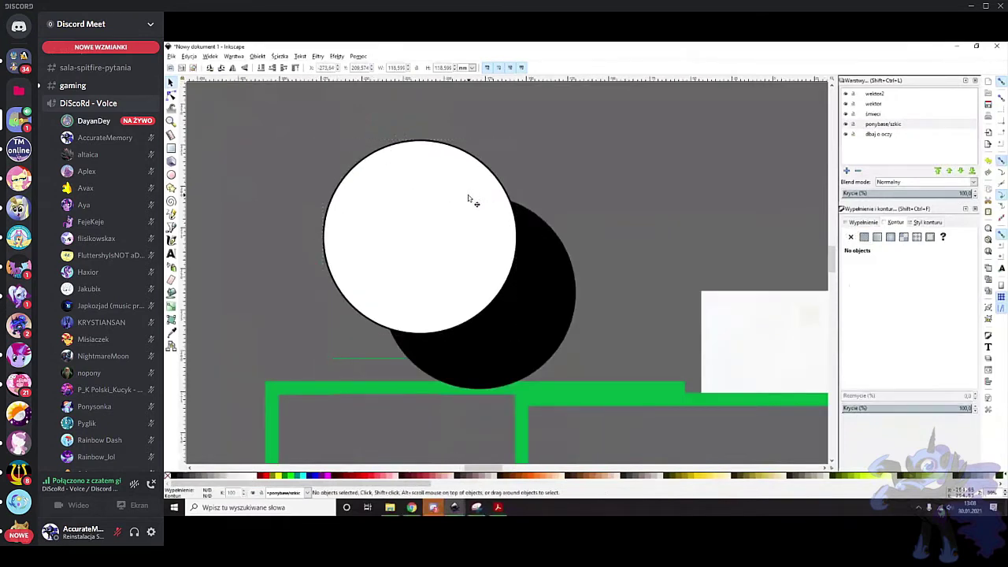
pyautogui.click(342, 195)
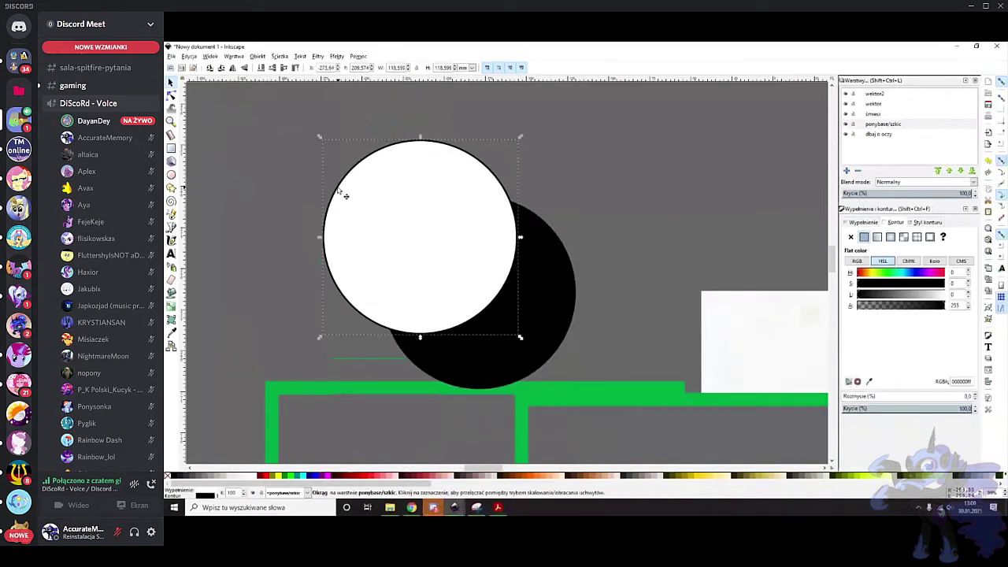
pyautogui.press('pagedown')
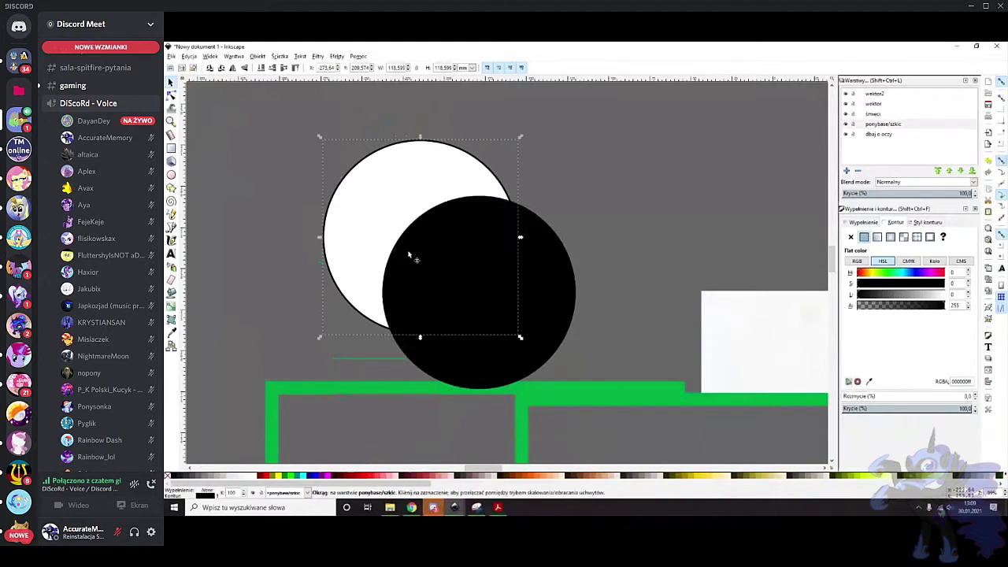
# Try clipping the white circle with the coinciding outline circle and moving the result up and left
pyautogui.keyDown('shift'); pyautogui.click(376, 205); pyautogui.keyUp('shift')
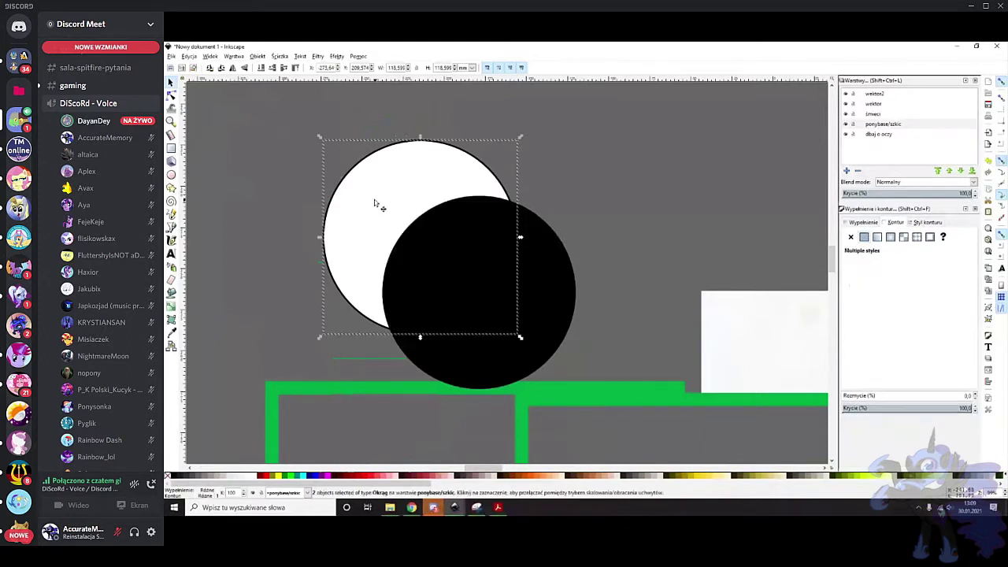
pyautogui.rightClick(374, 200)
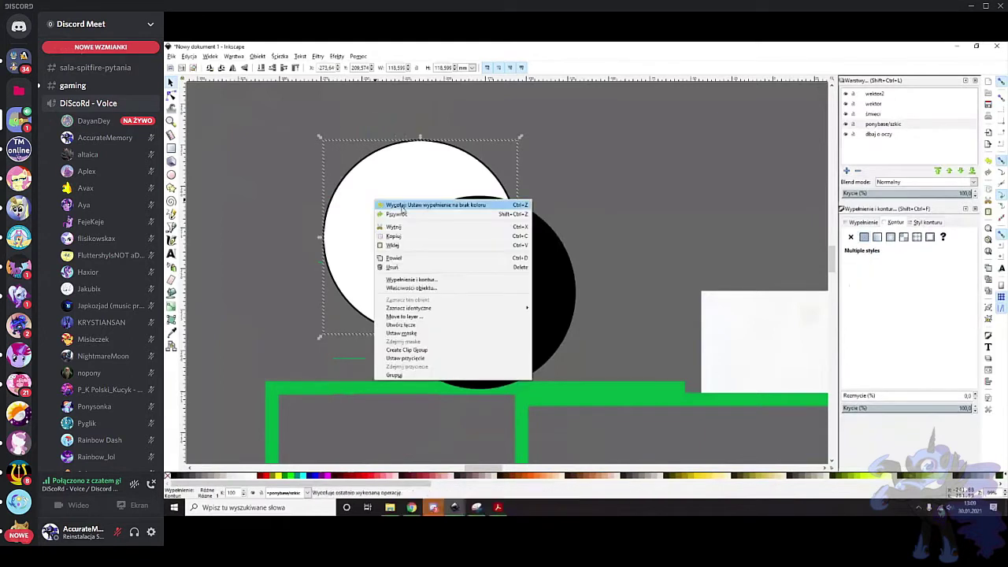
pyautogui.click(465, 361)
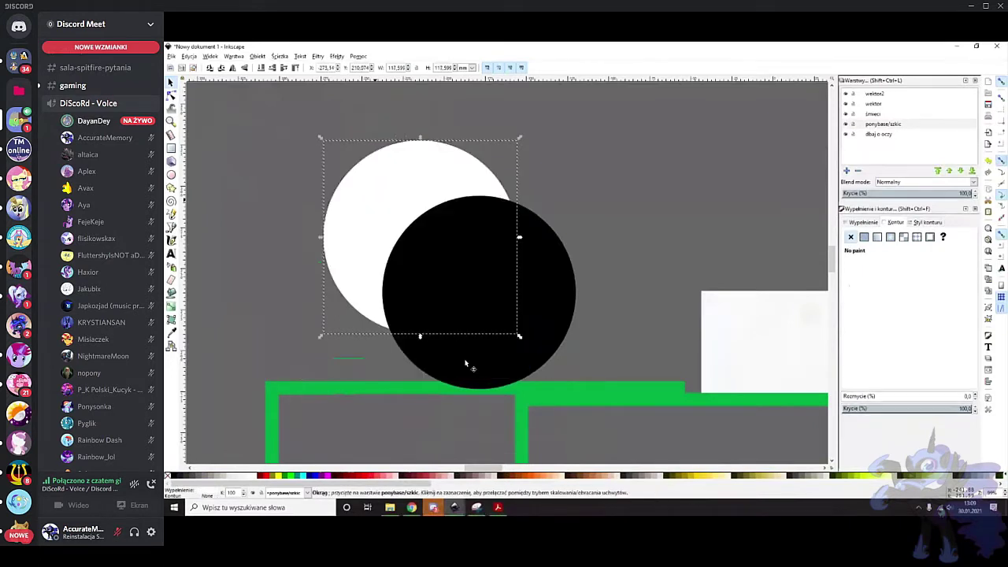
pyautogui.moveTo(393, 204); pyautogui.dragTo(311, 187)
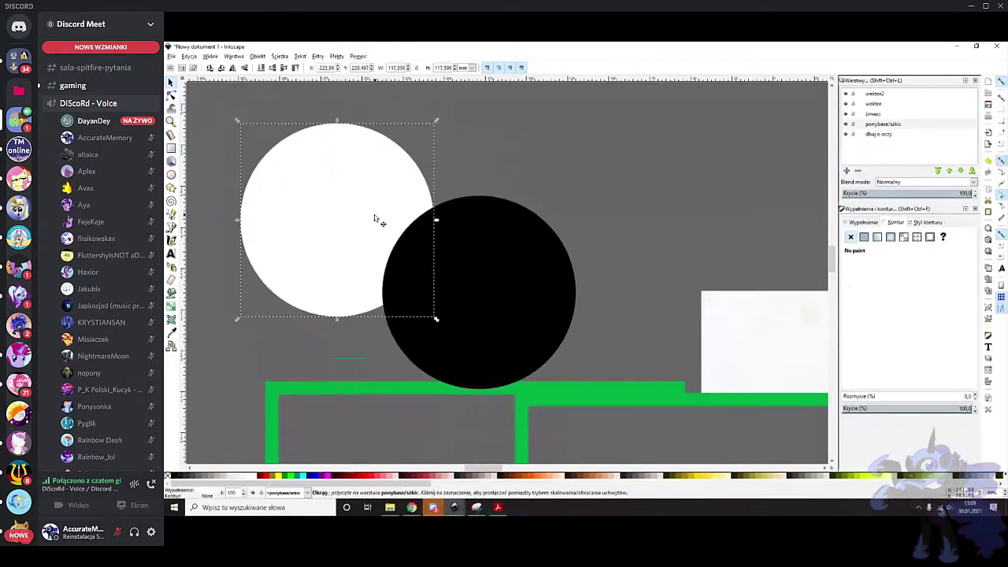
pyautogui.hotkey('ctrl', 'z')
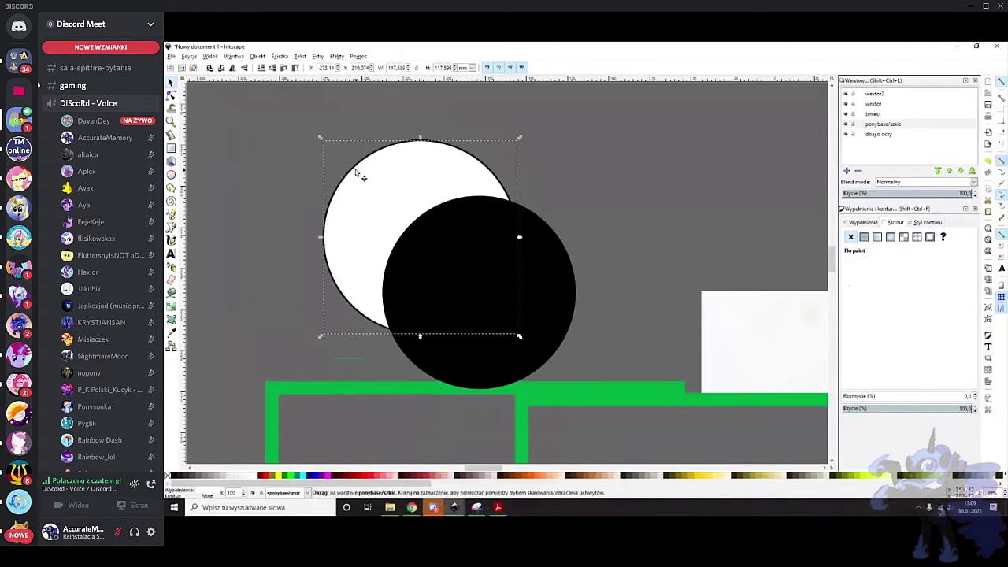
# Move the unfilled outline circle slightly left so it only partly overlaps the white circle
pyautogui.press('e')
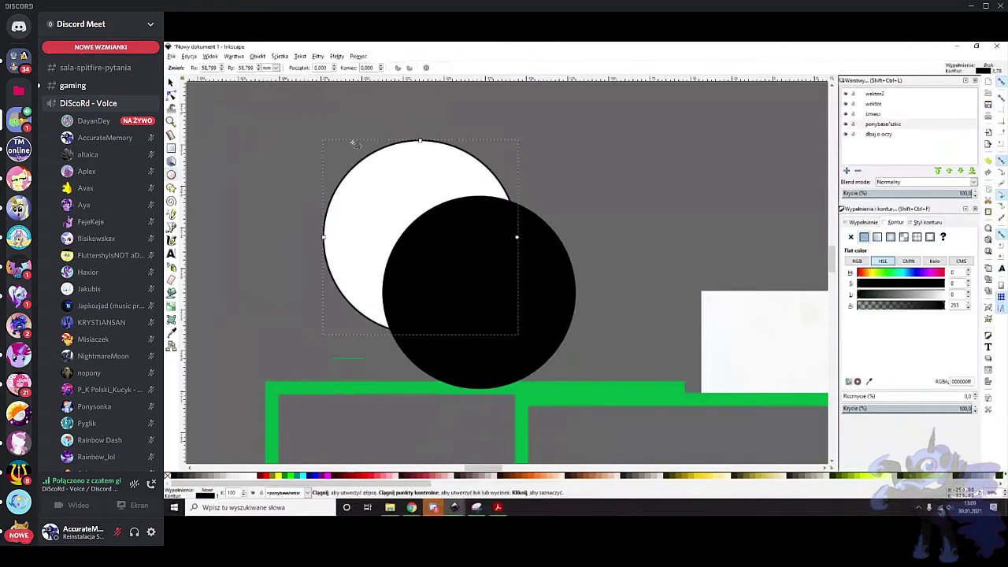
pyautogui.click(169, 82)
pyautogui.moveTo(359, 164); pyautogui.dragTo(310, 167)
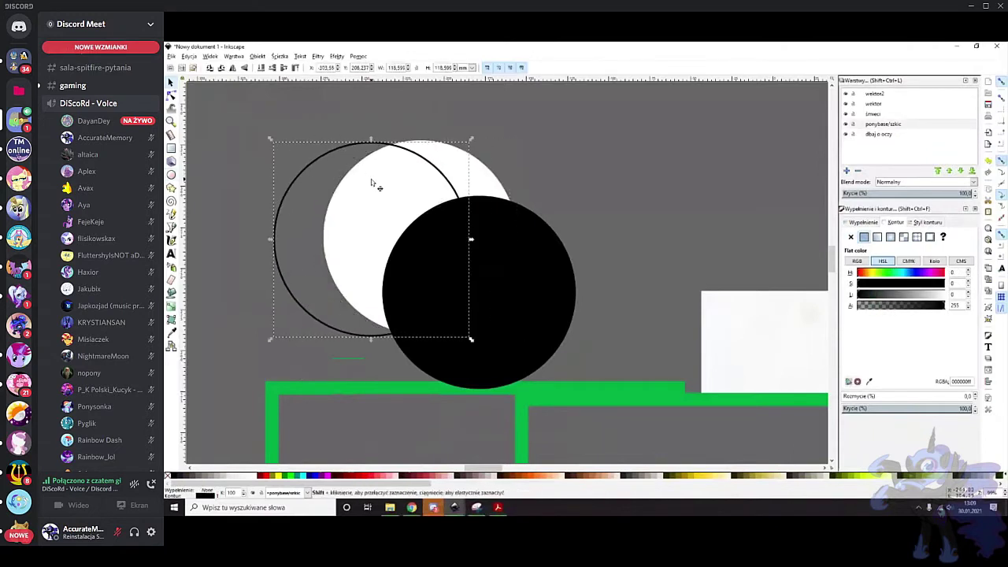
# Try clipping the white circle with the offset black outline circle, and undo the clip
pyautogui.keyDown('shift'); pyautogui.click(372, 180); pyautogui.keyUp('shift')
pyautogui.rightClick(373, 179)
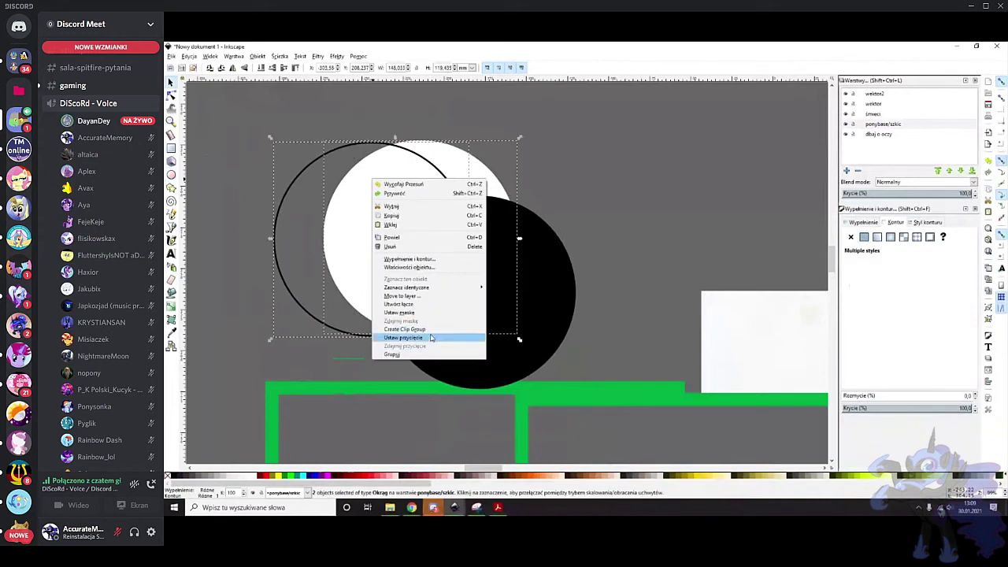
pyautogui.click(432, 338)
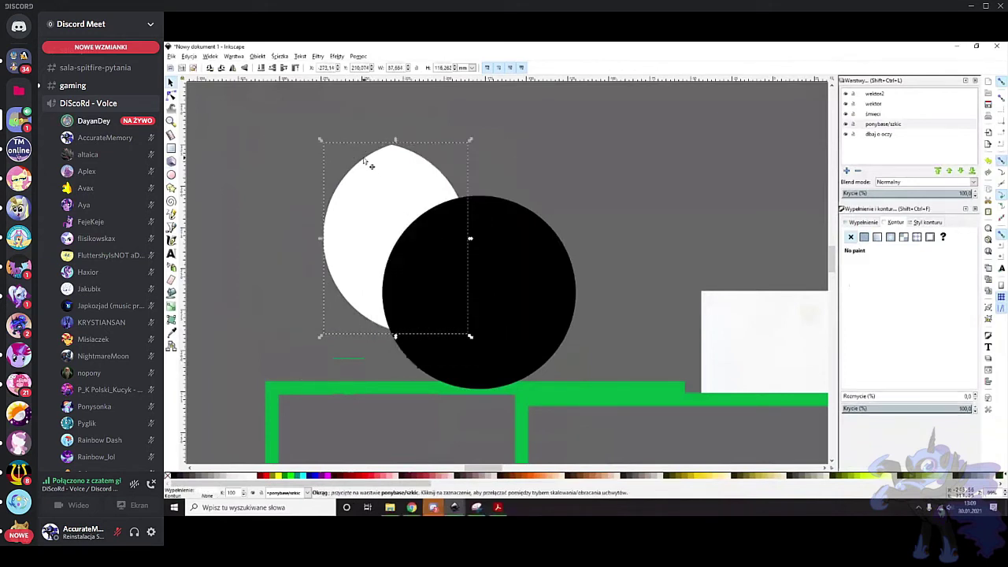
pyautogui.hotkey('ctrl', 'z')
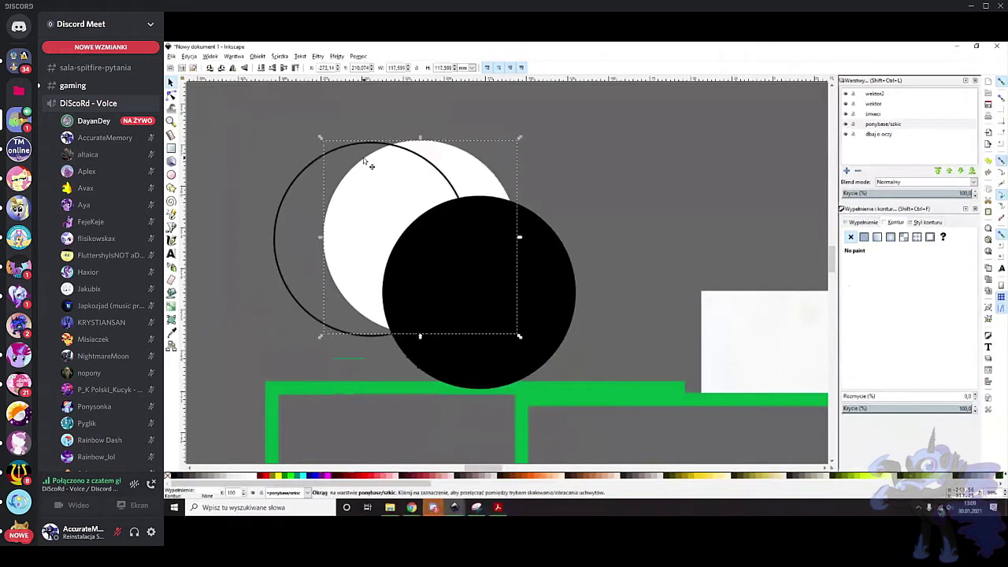
# Change the stroke of the offset outline circle to red
pyautogui.scroll(1, 329, 151)
pyautogui.click(394, 108)
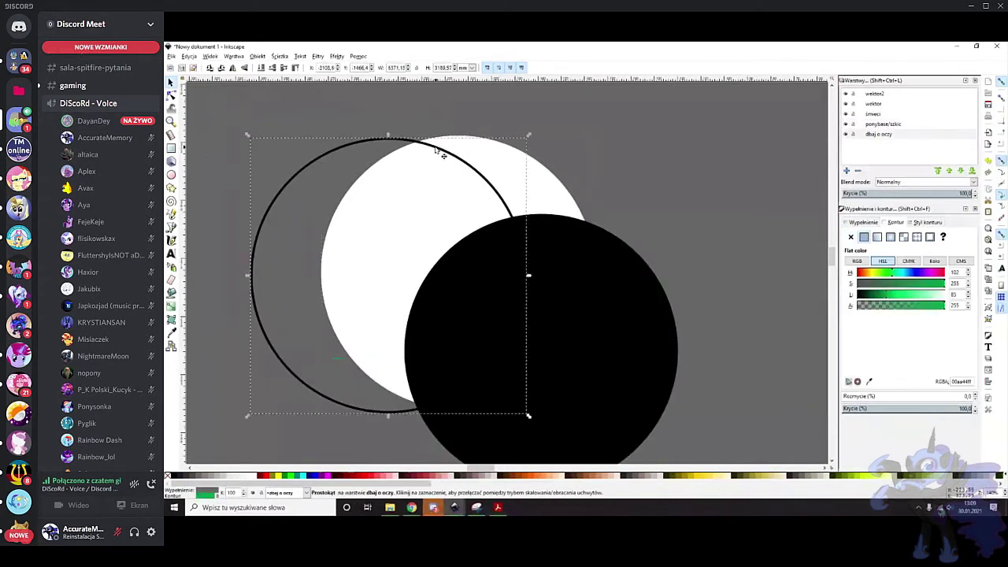
pyautogui.click(443, 154)
pyautogui.scroll(2, 473, 181)
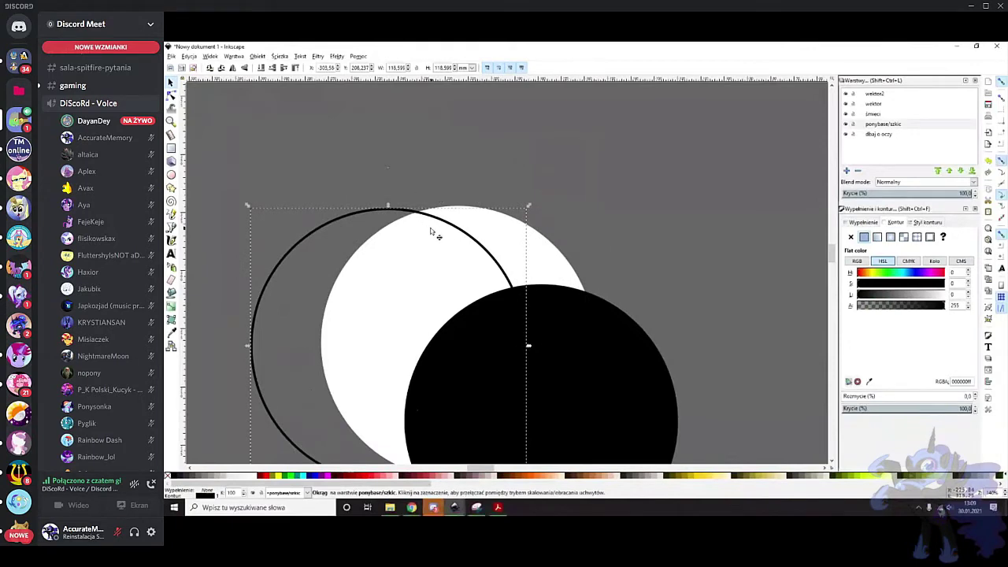
pyautogui.keyDown('shift'); pyautogui.click(478, 226); pyautogui.keyUp('shift')
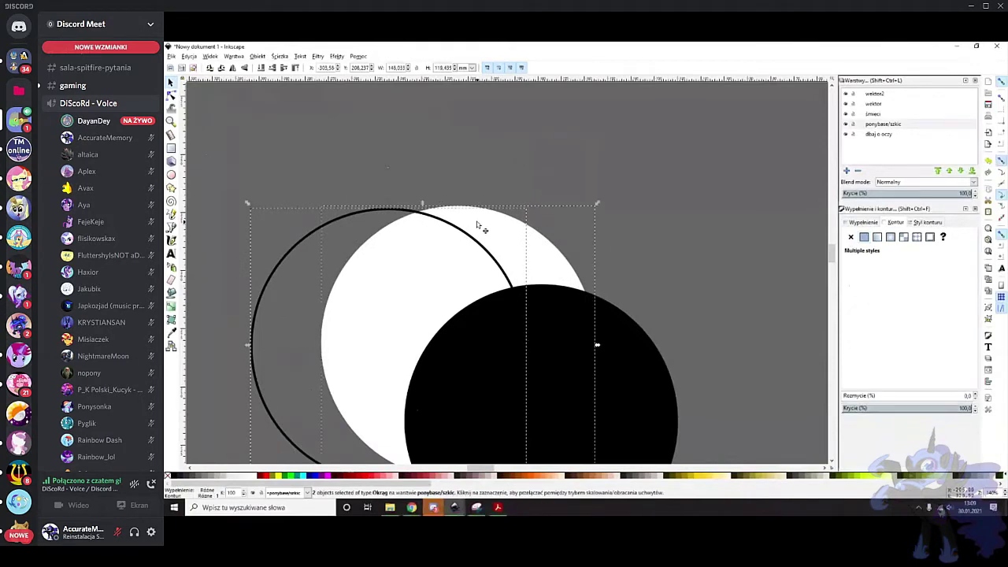
pyautogui.rightClick(442, 223)
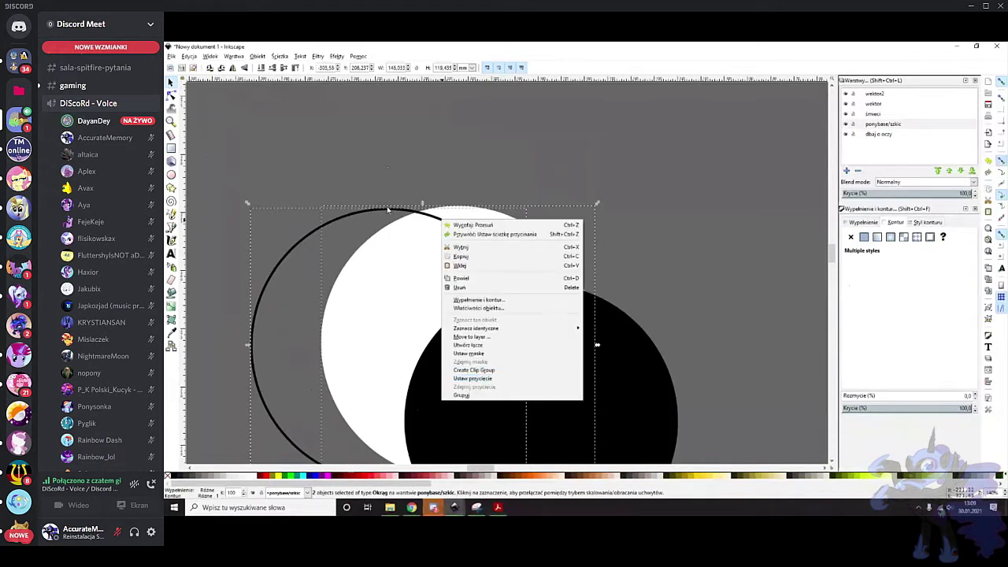
pyautogui.click(391, 212)
pyautogui.click(411, 181)
pyautogui.click(416, 213)
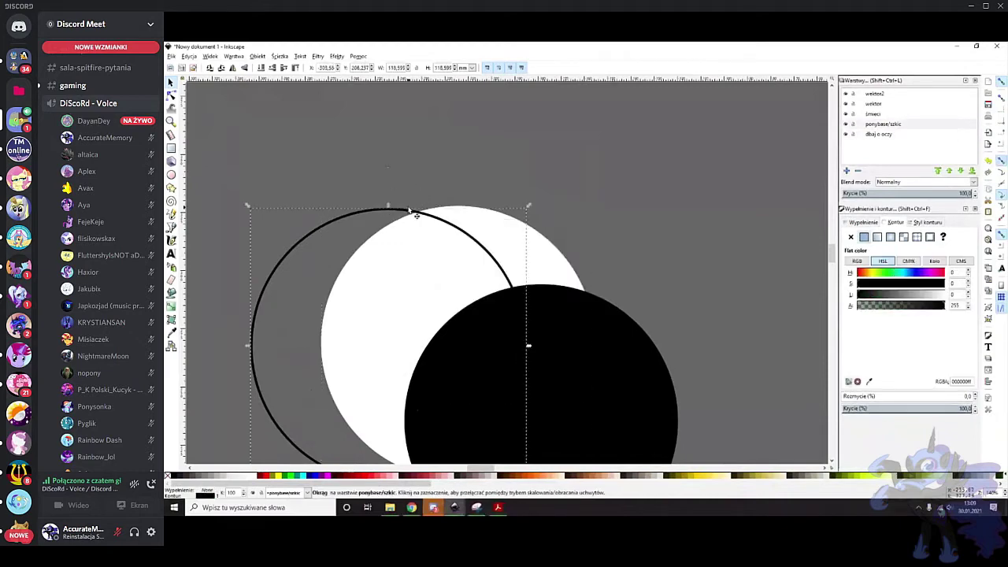
pyautogui.keyDown('shift'); pyautogui.click(264, 477); pyautogui.keyUp('shift')
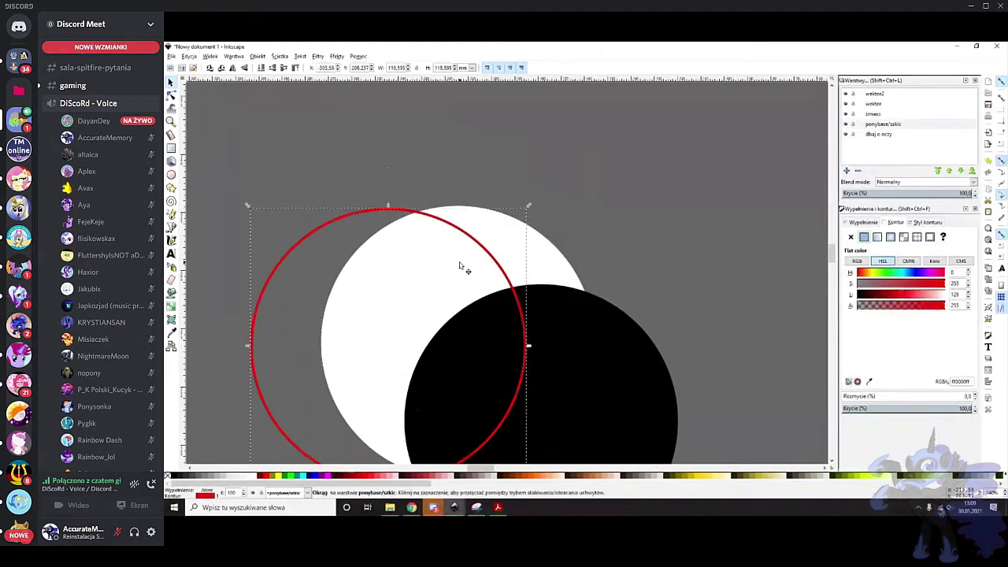
# Set the red outline circle as the clip of the white circle
pyautogui.keyDown('shift'); pyautogui.click(494, 229); pyautogui.keyUp('shift')
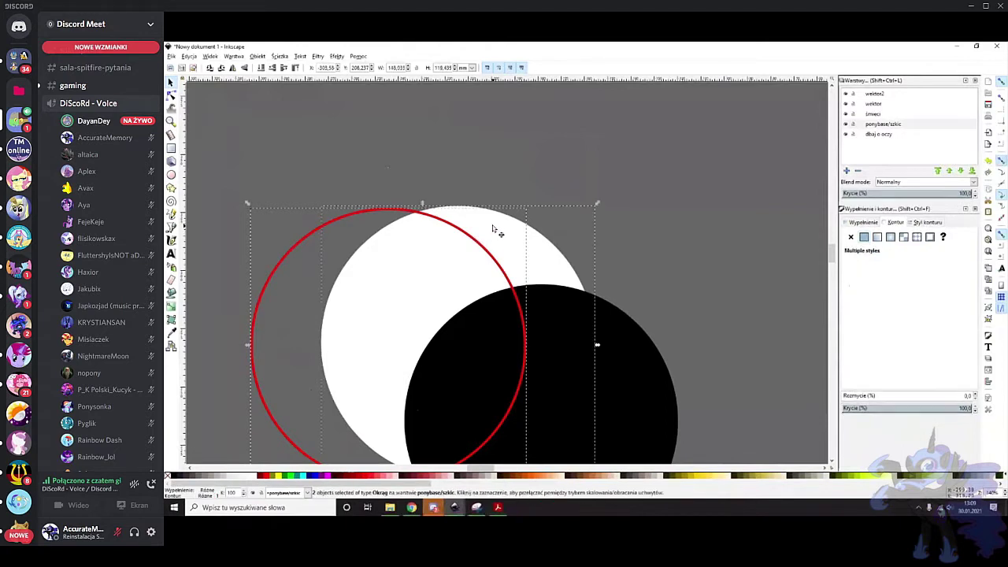
pyautogui.rightClick(493, 227)
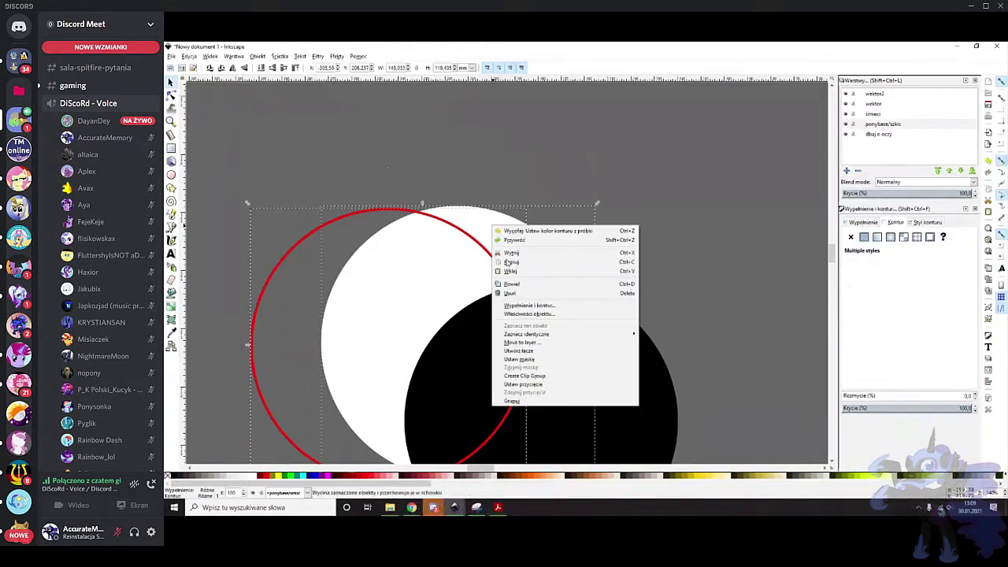
pyautogui.click(519, 385)
pyautogui.scroll(-3, 453, 248)
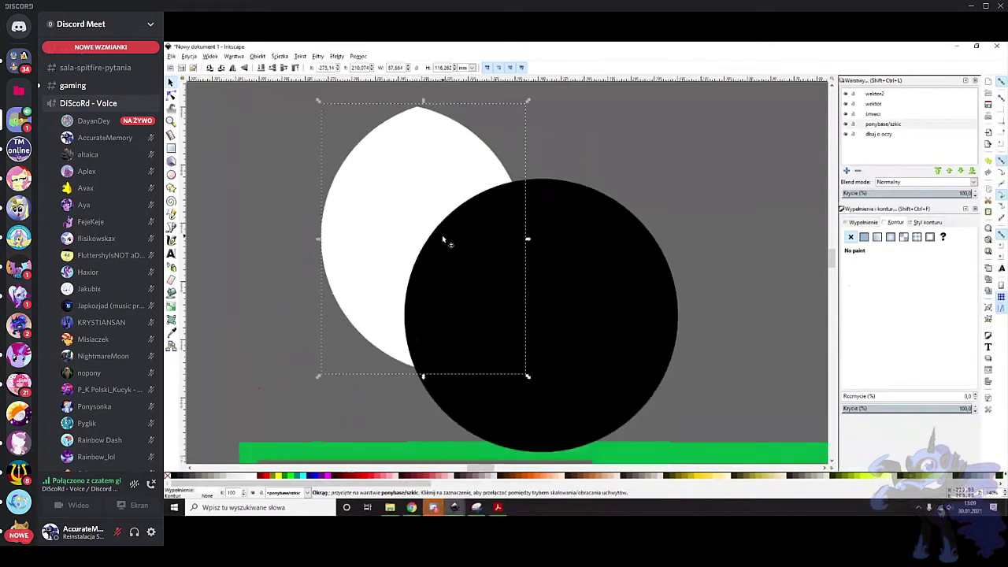
# Examine the clipped white shape and its editing handles with the Node tool
pyautogui.keyDown('ctrl'); pyautogui.scroll(-1, 425, 212); pyautogui.keyUp('ctrl')
pyautogui.click(172, 94)
pyautogui.keyDown('ctrl'); pyautogui.scroll(1, 433, 158); pyautogui.keyUp('ctrl')
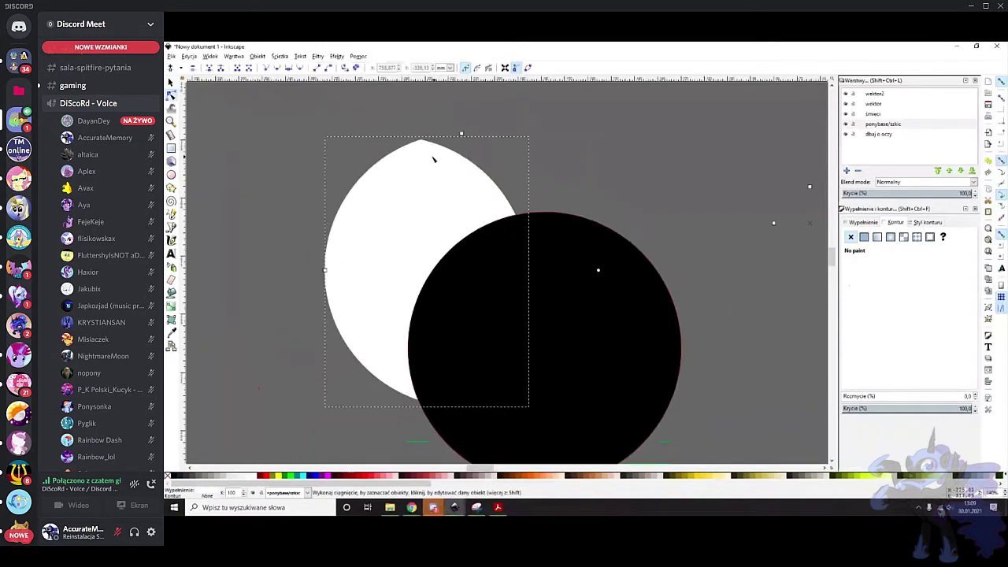
pyautogui.click(332, 139)
pyautogui.click(416, 164)
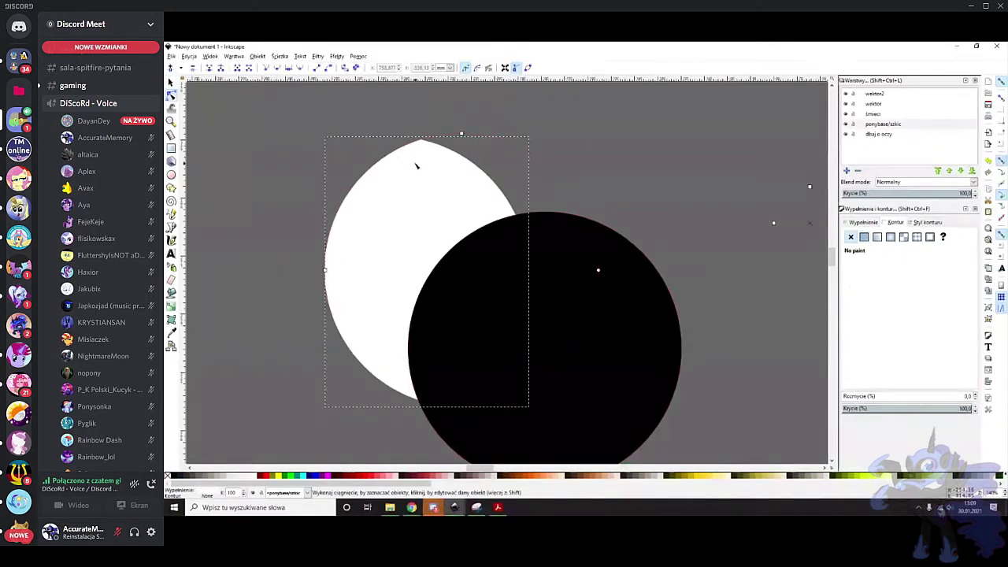
pyautogui.click(388, 141)
pyautogui.click(415, 169)
pyautogui.click(381, 132)
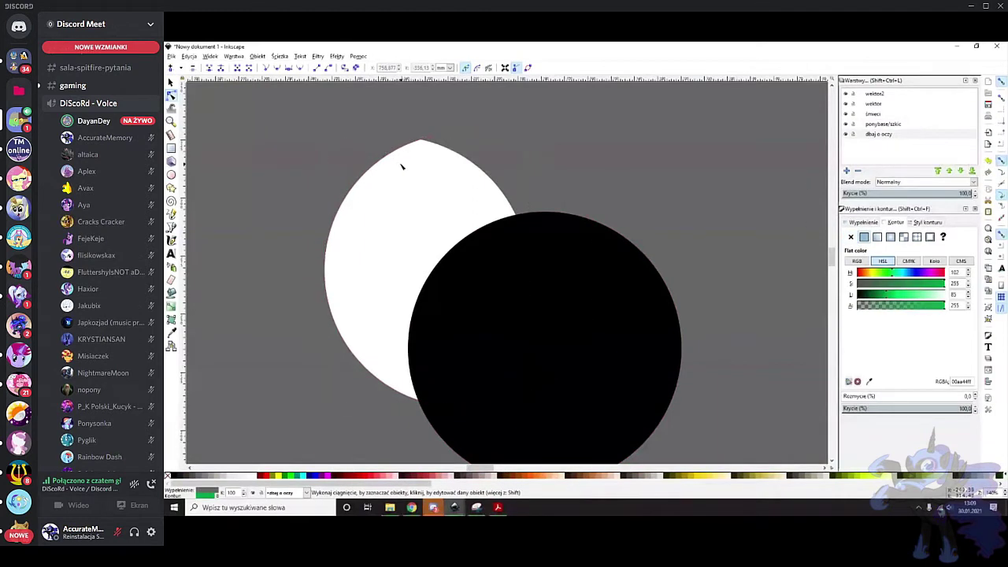
pyautogui.keyDown('alt'); pyautogui.click(402, 164); pyautogui.keyUp('alt')
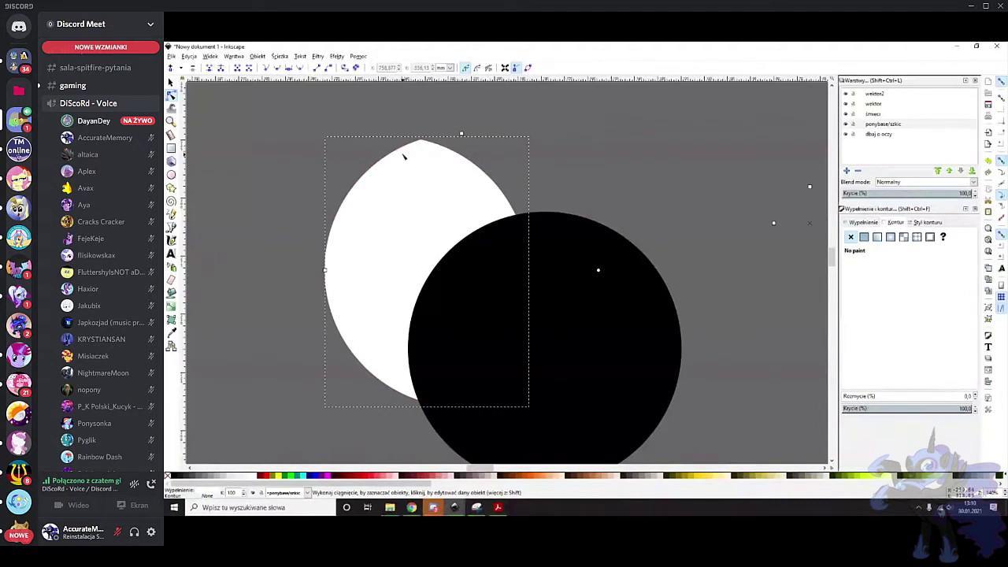
# Try clipping the white shape with the black circle, and undo the clip
pyautogui.press('s')
pyautogui.keyDown('shift'); pyautogui.click(478, 262); pyautogui.keyUp('shift')
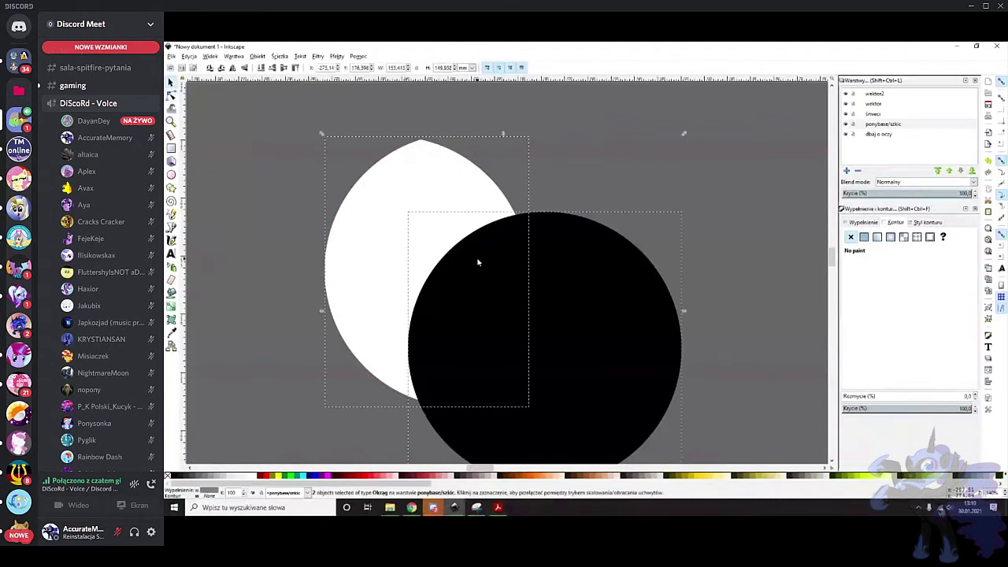
pyautogui.rightClick(478, 262)
pyautogui.click(516, 418)
pyautogui.scroll(-2, 538, 287)
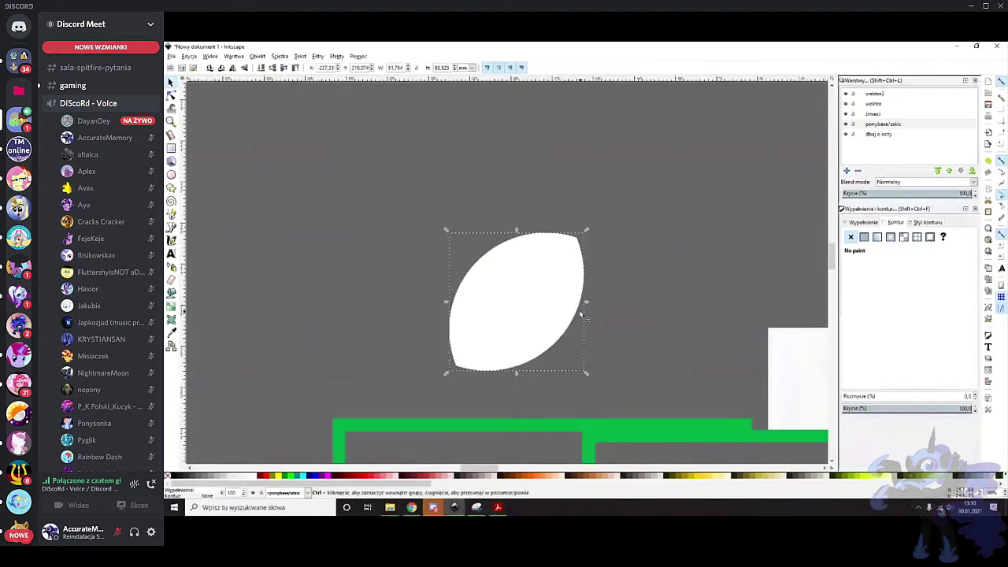
pyautogui.hotkey('ctrl', 'z')
# Delete the clipped white shape and the black circle
pyautogui.click(567, 256)
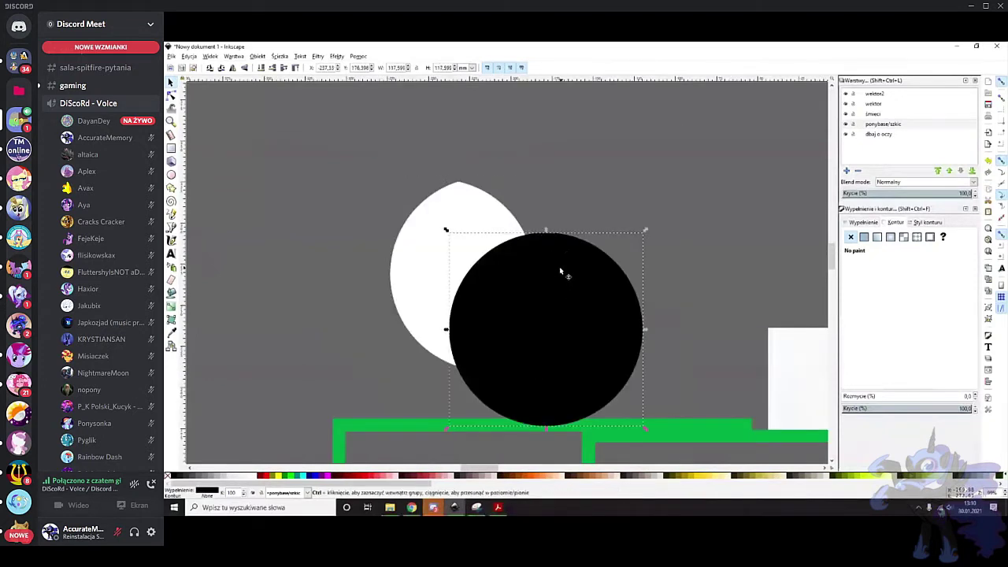
pyautogui.click(458, 218)
pyautogui.press('Delete')
pyautogui.click(573, 264)
pyautogui.press('Delete')
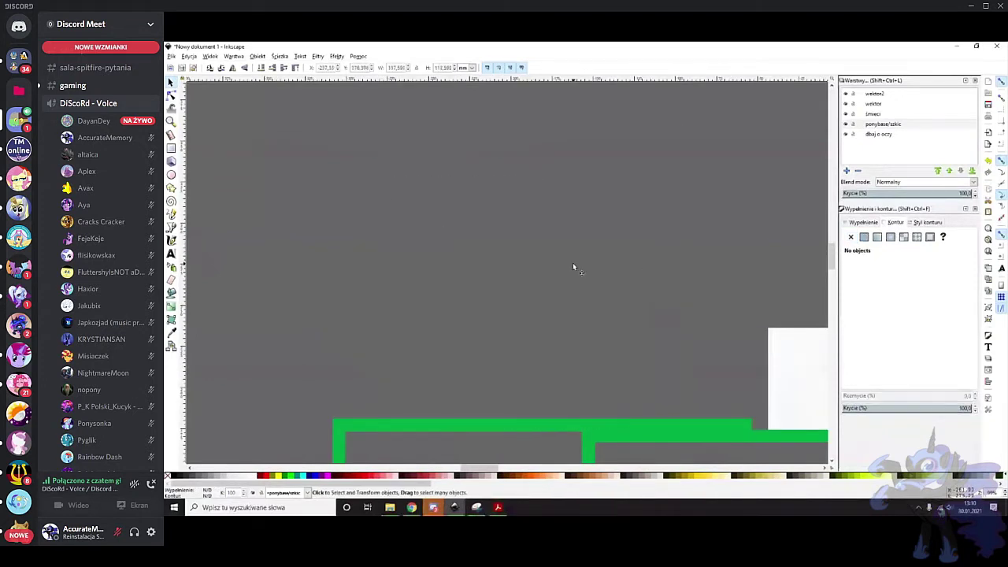
# Try clipping one green rectangle with the other overlapping one, and undo the clip
pyautogui.scroll(-4, 567, 267)
pyautogui.scroll(-4, 546, 284)
pyautogui.hscroll(6, 543, 281)
pyautogui.scroll(3, 483, 257)
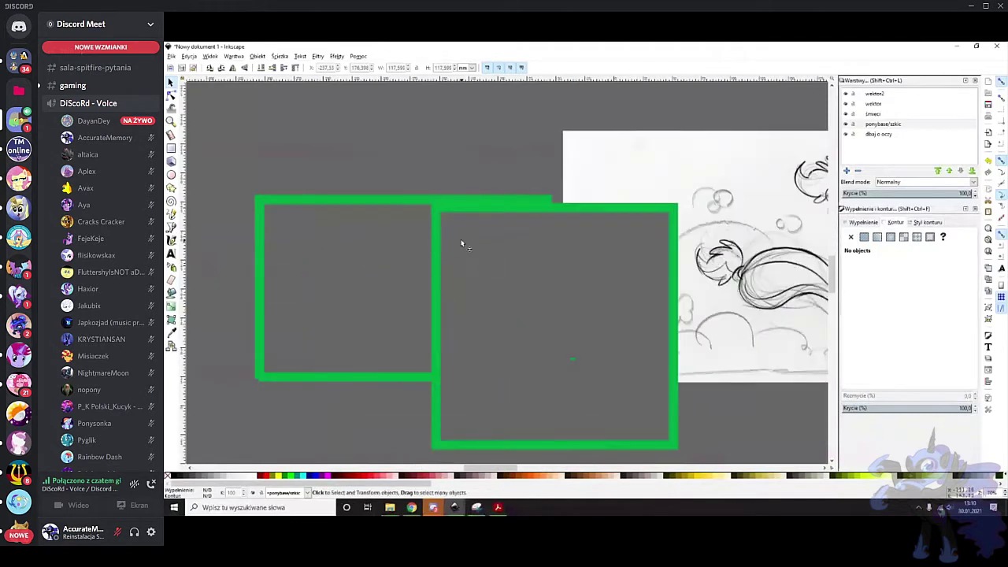
pyautogui.hotkey('ctrl', 'a')
pyautogui.rightClick(402, 199)
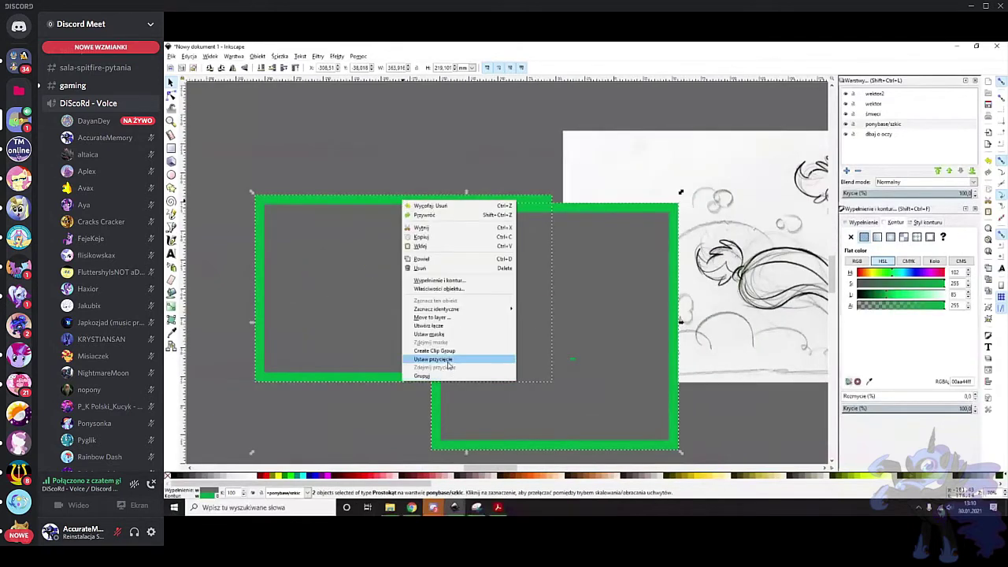
pyautogui.click(448, 361)
pyautogui.scroll(1, 516, 386)
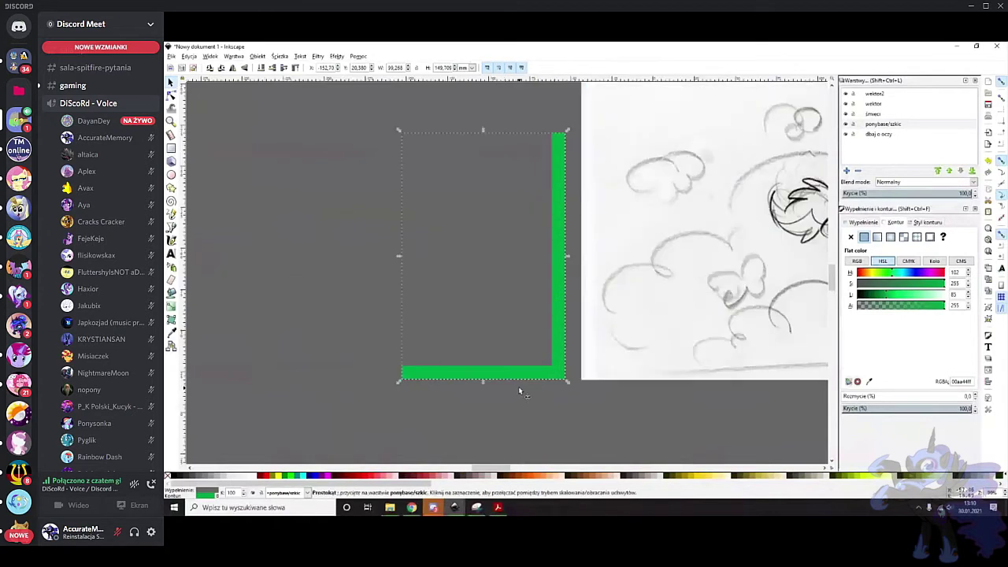
pyautogui.hotkey('ctrl', 'z')
# Delete both green rectangles beside the pony sketch
pyautogui.scroll(-2, 494, 302)
pyautogui.hotkey('ctrl', 'z')
pyautogui.hotkey('ctrl', 'z')
pyautogui.hotkey('ctrl', 'z')
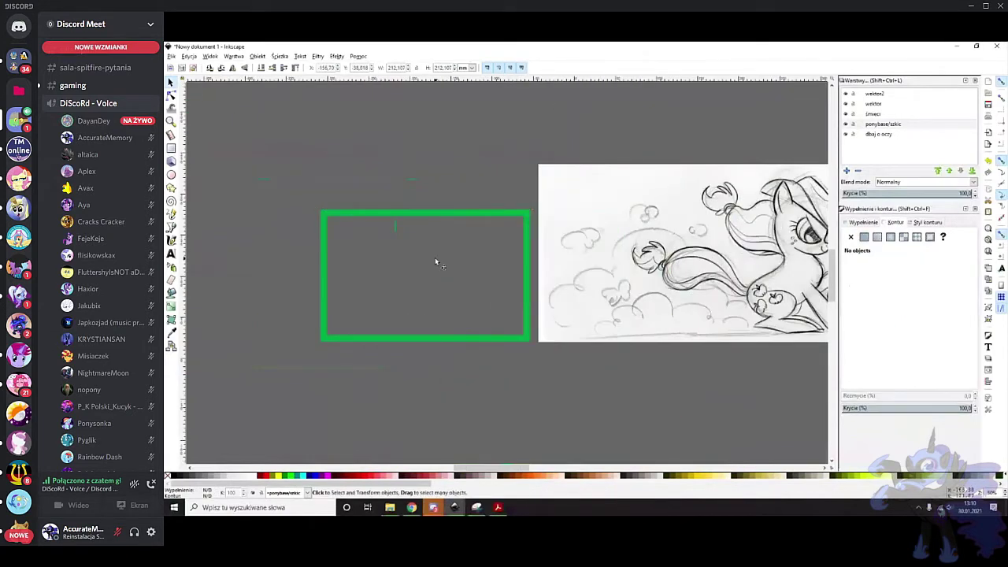
pyautogui.hotkey('ctrl', 'z')
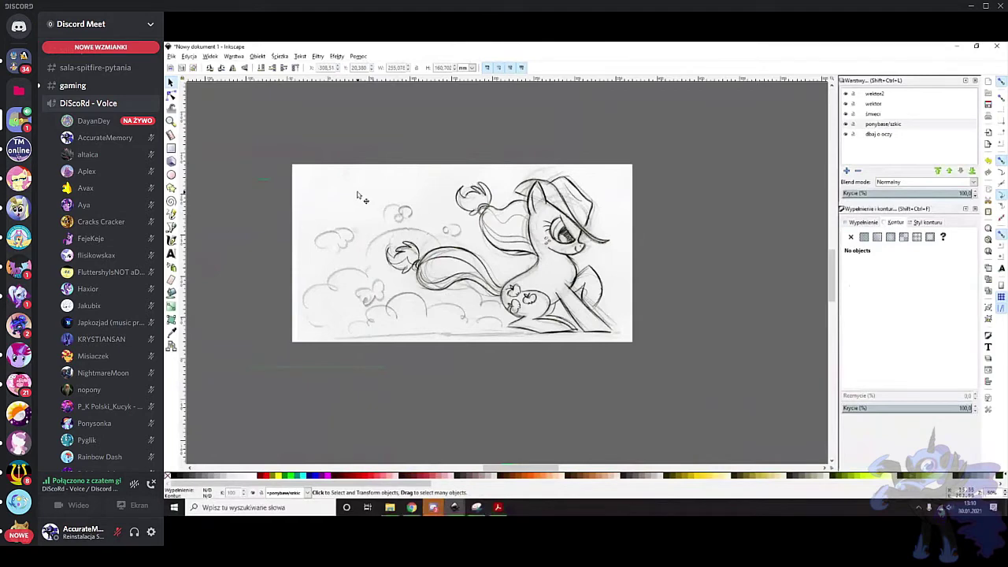
# Move the pony sketch image slightly sideways and enlarge it to about 528 by 276 mm
pyautogui.moveTo(512, 232)
pyautogui.mouseDown()
pyautogui.moveTo(438, 232)
pyautogui.moveTo(547, 232)
pyautogui.mouseUp()
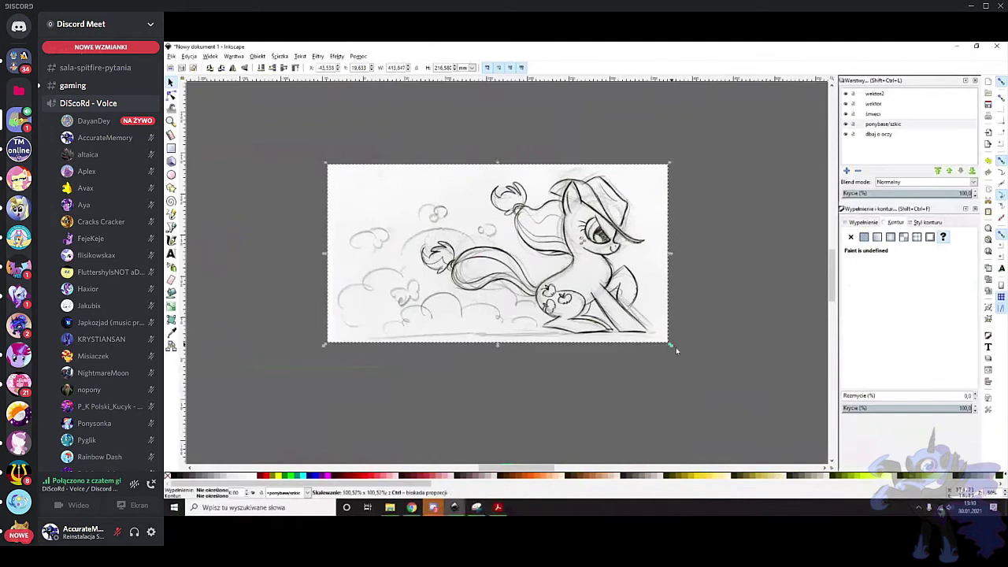
pyautogui.moveTo(670, 347); pyautogui.dragTo(716, 368)
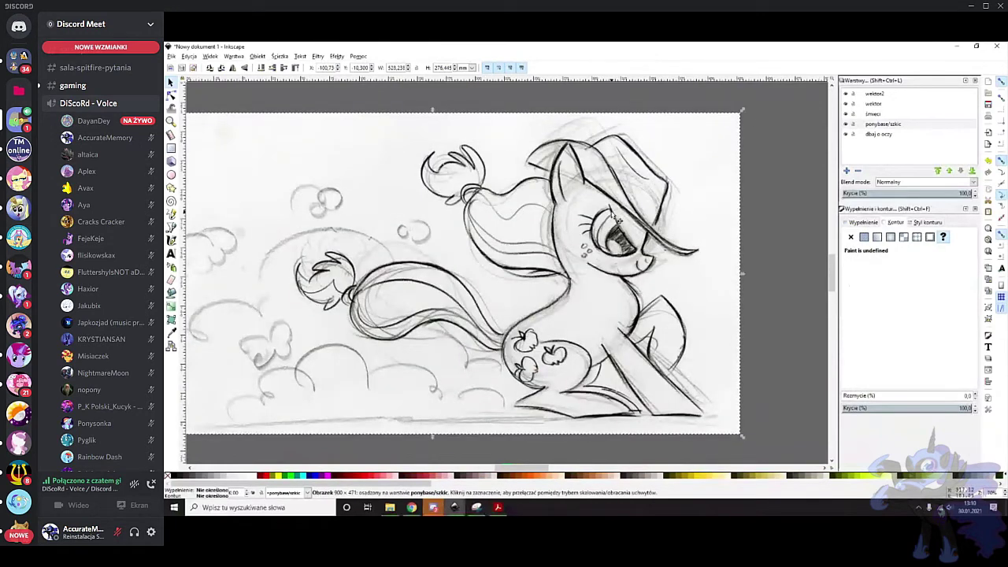
pyautogui.scroll(1, 319, 230)
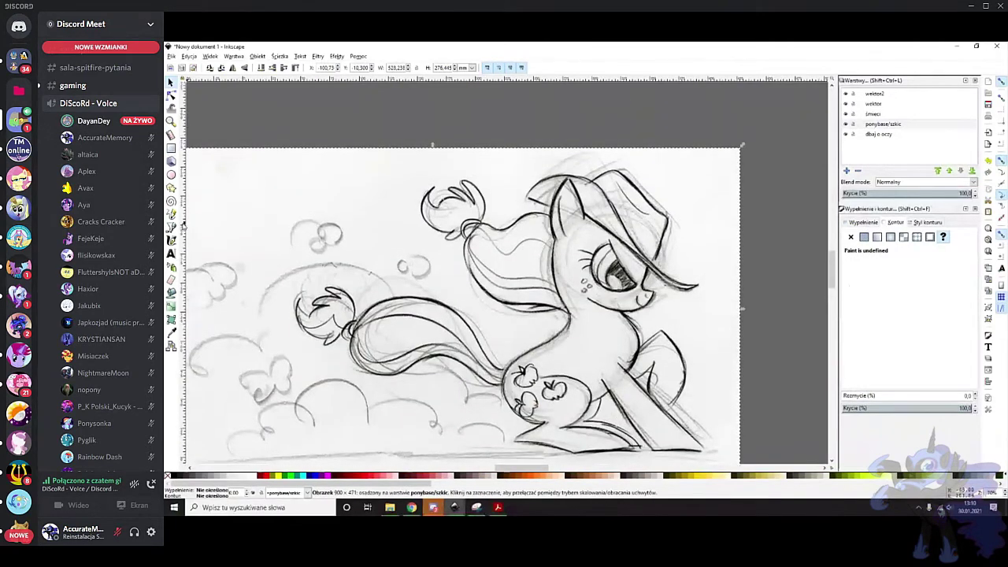
pyautogui.click(171, 227)
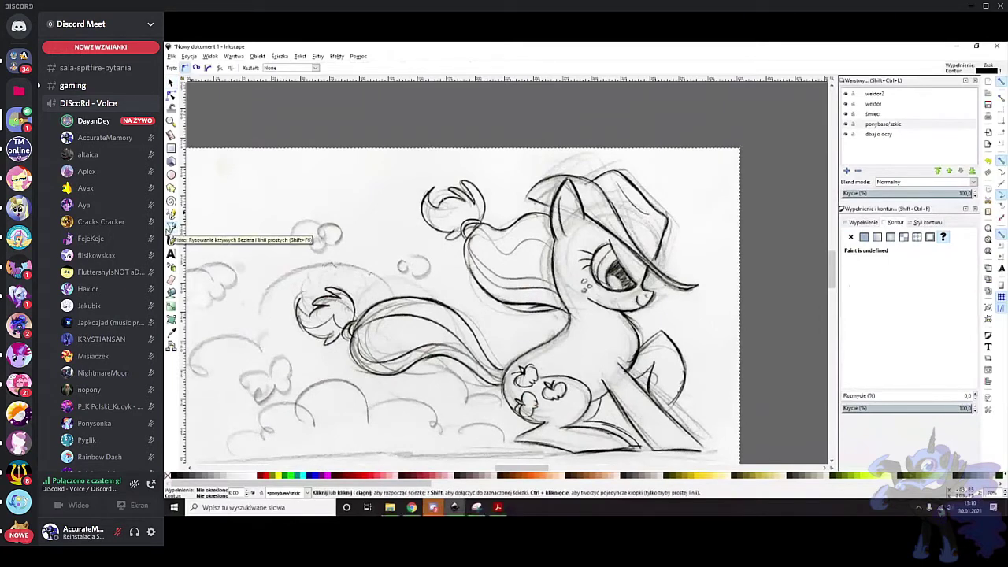
pyautogui.scroll(1, 605, 358)
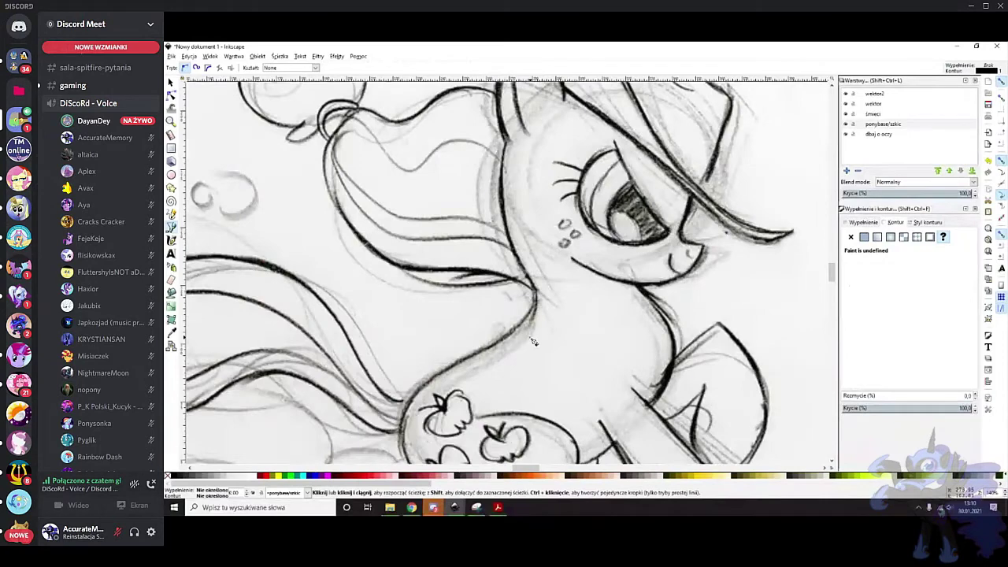
pyautogui.scroll(-1, 631, 270)
pyautogui.scroll(-1, 638, 248)
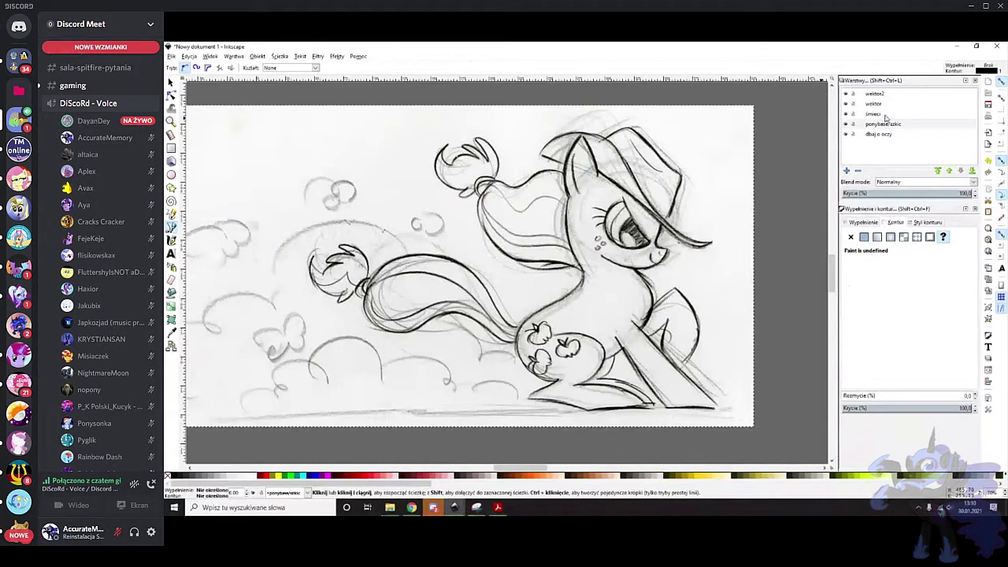
# Lock the dbaj o oczy and ponybase/szkic layers, and try to move the sketch image
pyautogui.click(856, 135)
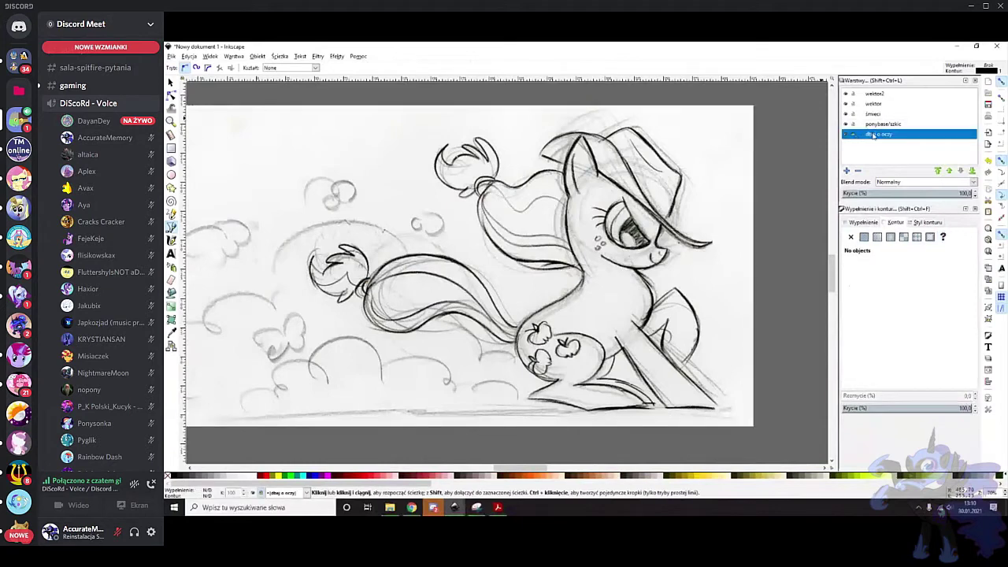
pyautogui.scroll(-6, 731, 203)
pyautogui.scroll(3, 670, 215)
pyautogui.scroll(1, 656, 229)
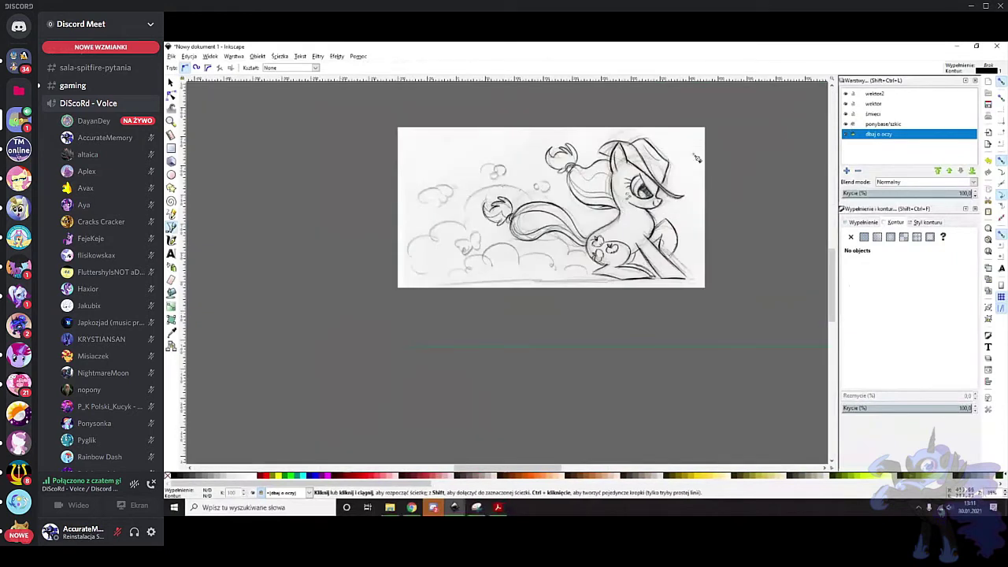
pyautogui.scroll(2, 635, 189)
pyautogui.scroll(1, 616, 203)
pyautogui.click(171, 84)
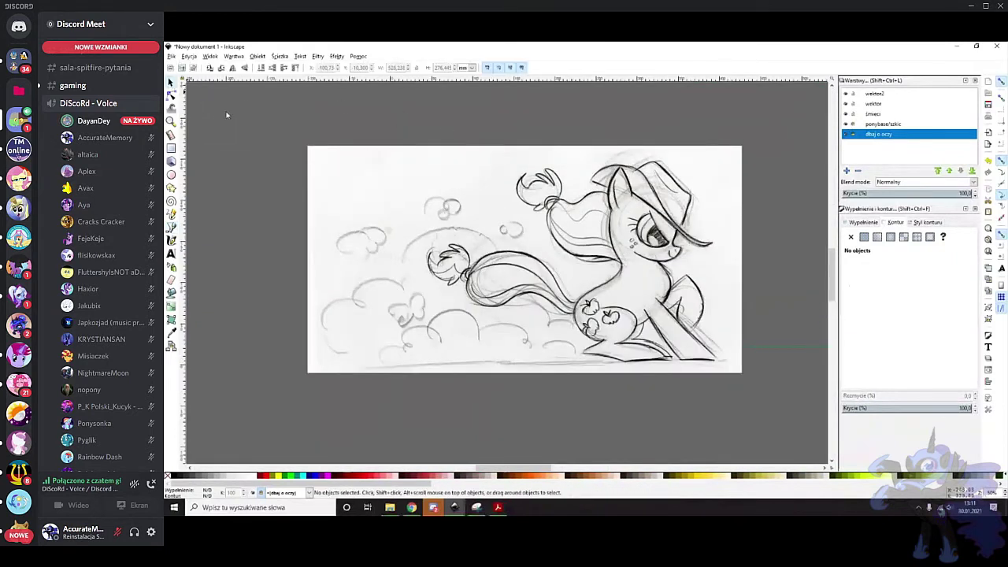
pyautogui.moveTo(551, 197); pyautogui.dragTo(608, 278)
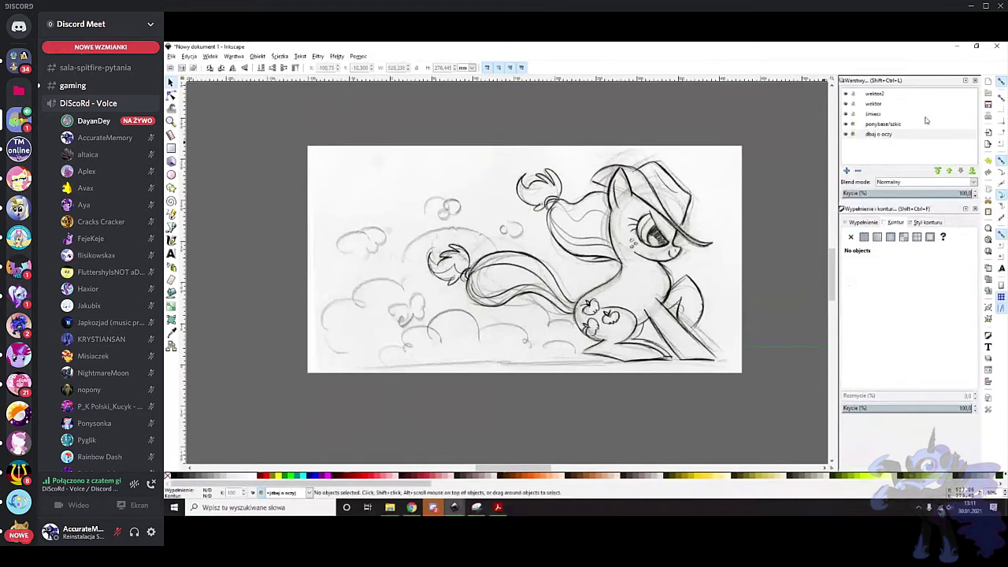
# Unlock the ponybase/szkic layer, move the sketch image as a test, and undo the move
pyautogui.click(879, 125)
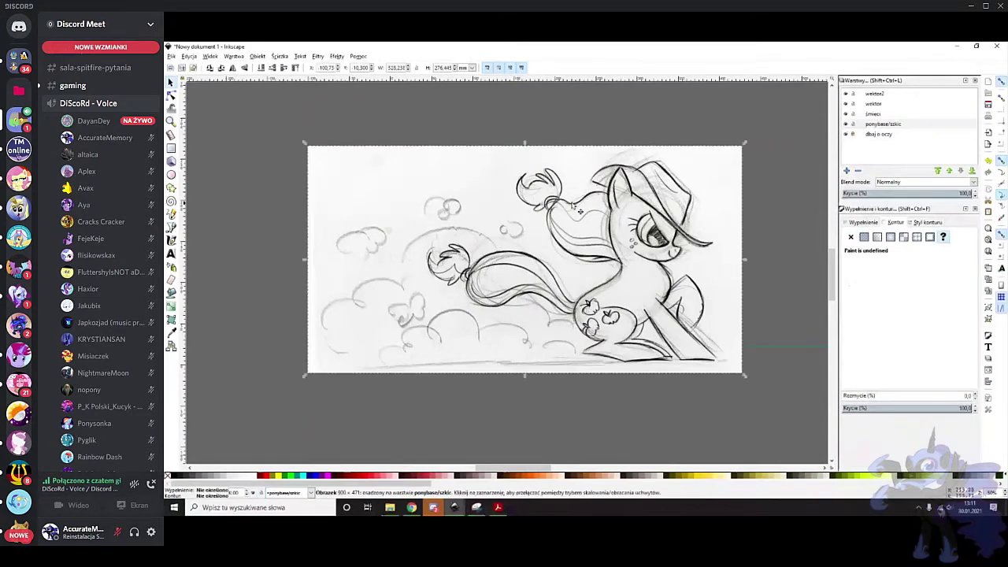
pyautogui.moveTo(675, 187); pyautogui.dragTo(641, 167)
pyautogui.hotkey('ctrl', 'z')
# Lock the ponybase/szkic layer and make wektor2 the active layer
pyautogui.click(855, 126)
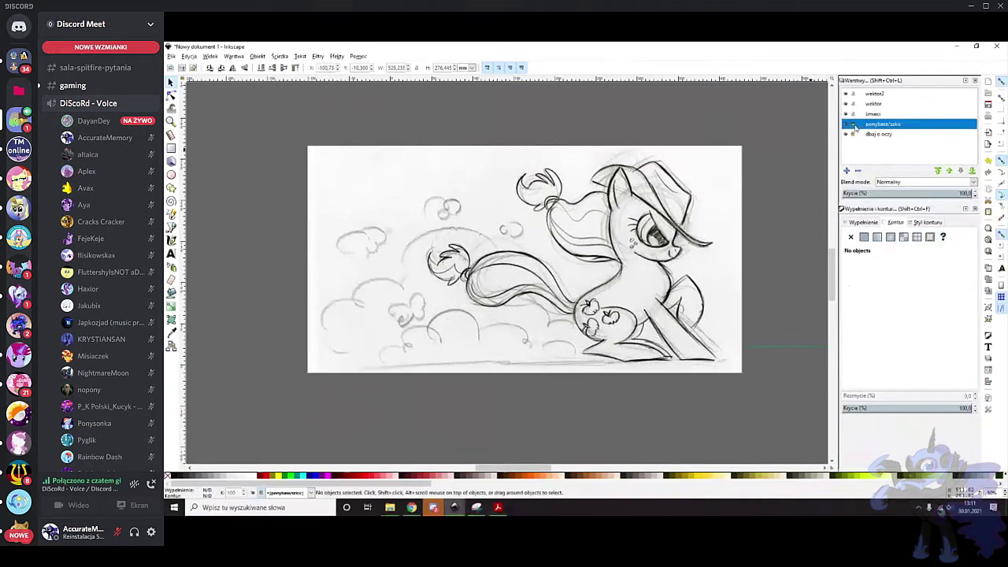
pyautogui.click(909, 93)
# Trace the pony's front leg with an open Pen path of three straight segments along both sides and the ground edge
pyautogui.scroll(3, 661, 309)
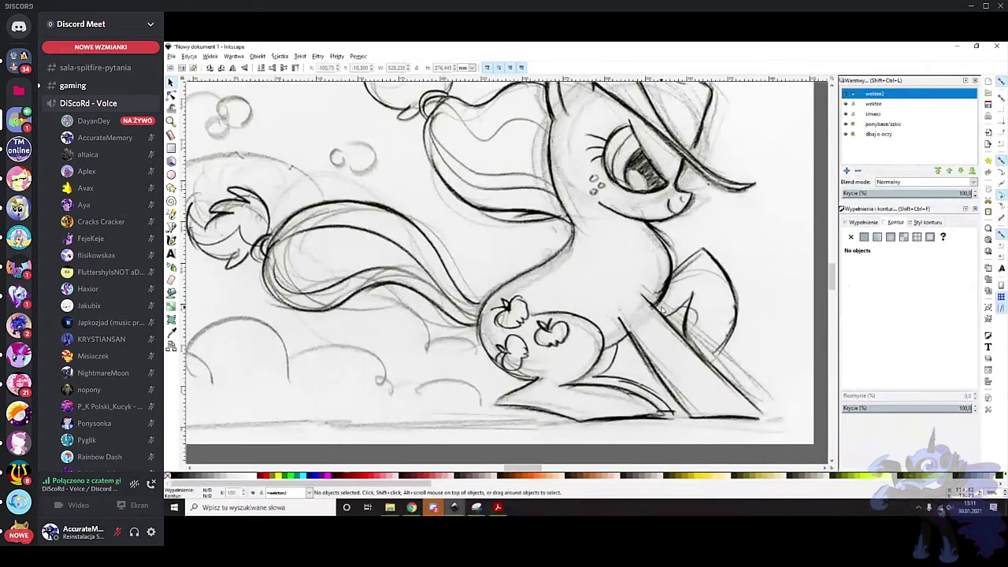
pyautogui.click(174, 230)
pyautogui.scroll(3, 604, 235)
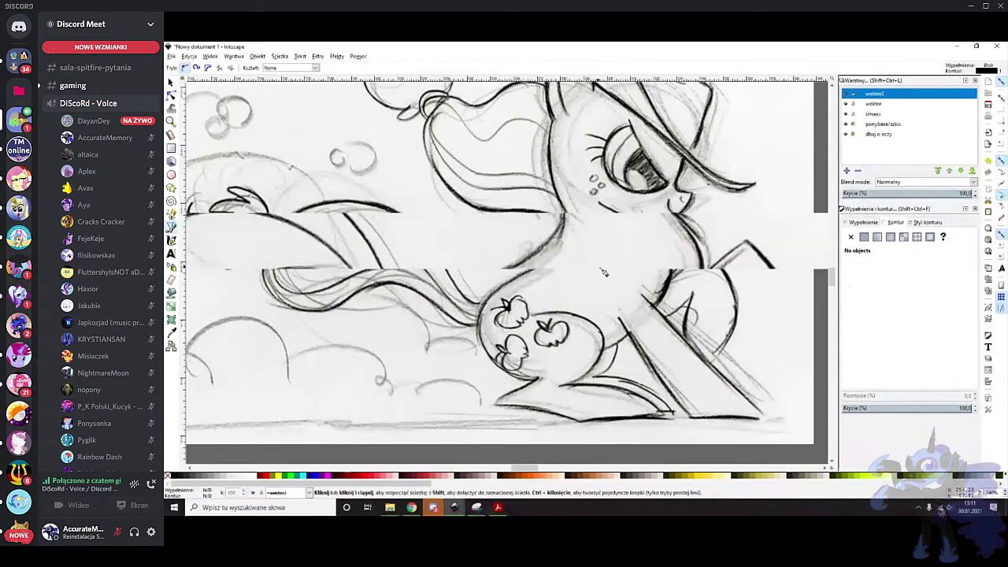
pyautogui.scroll(-2, 622, 313)
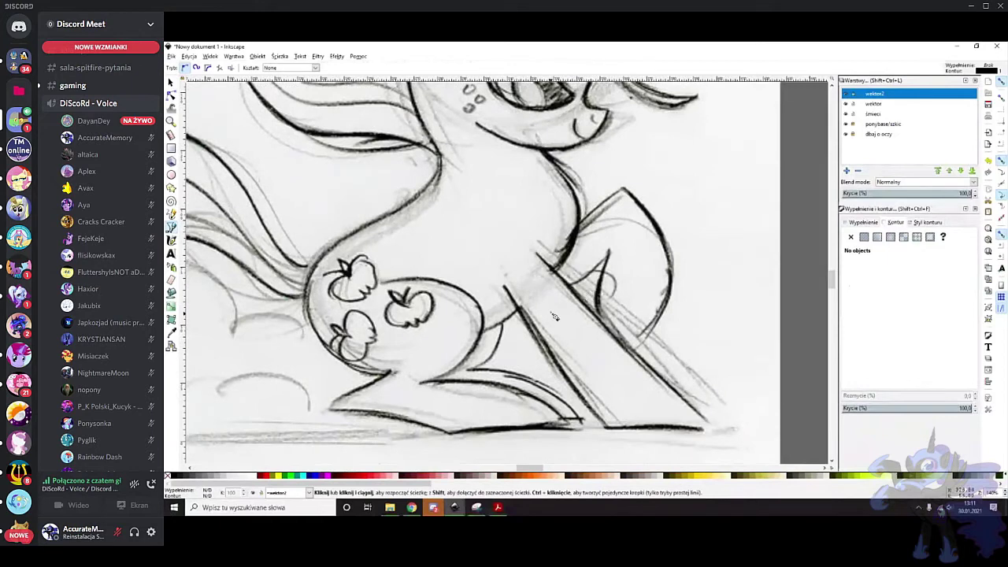
pyautogui.scroll(1, 472, 268)
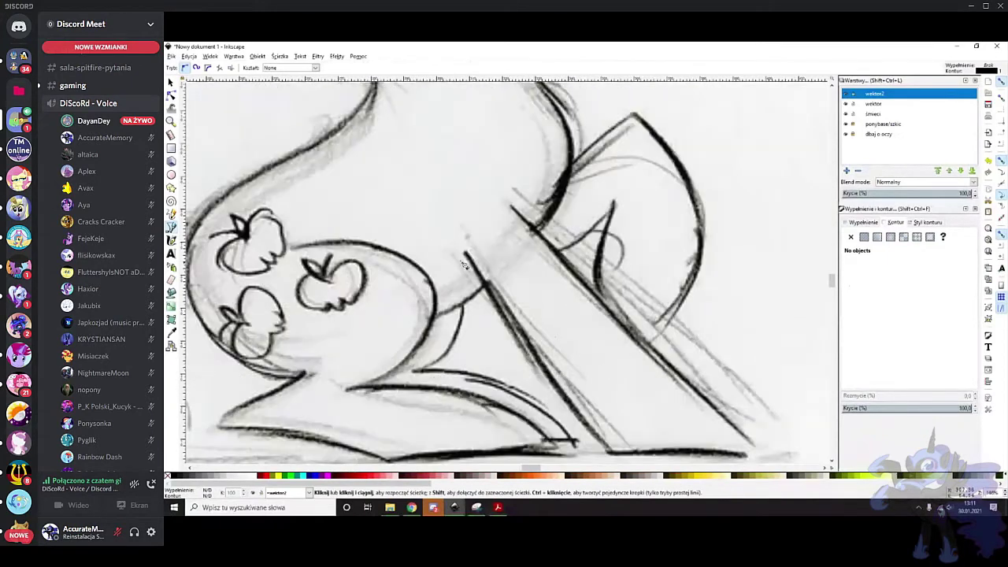
pyautogui.click(466, 256)
pyautogui.scroll(-2, 472, 268)
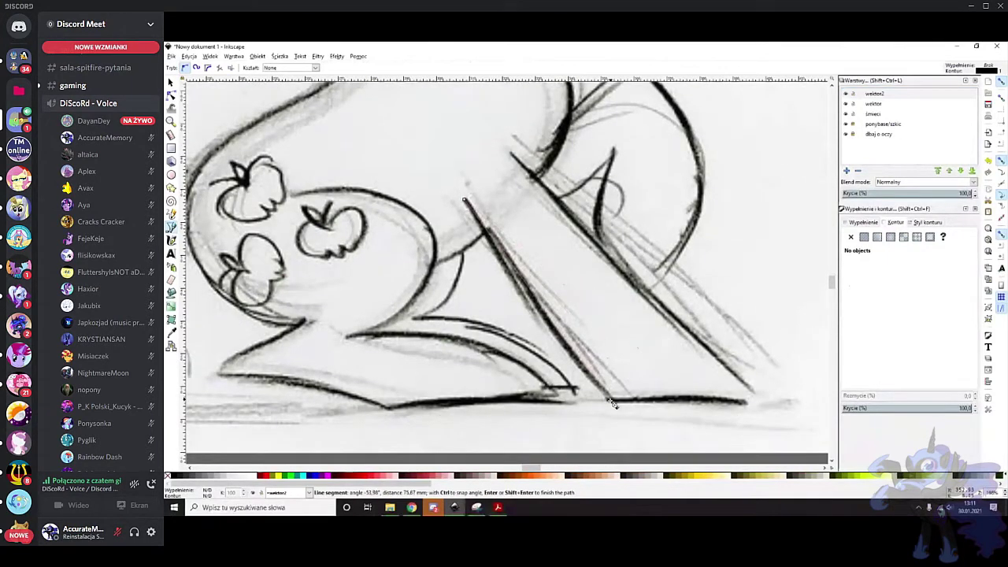
pyautogui.click(610, 401)
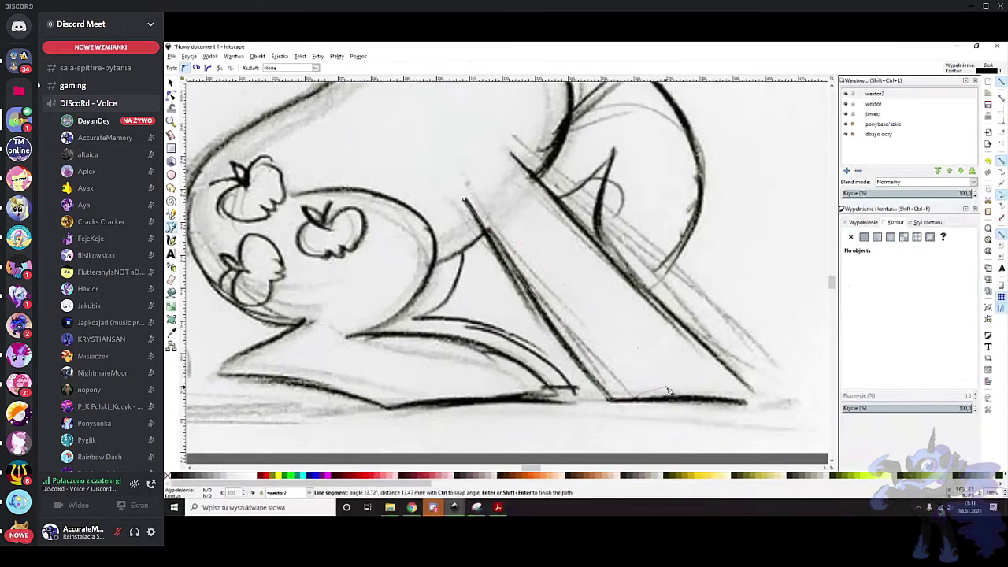
pyautogui.hscroll(2, 693, 400)
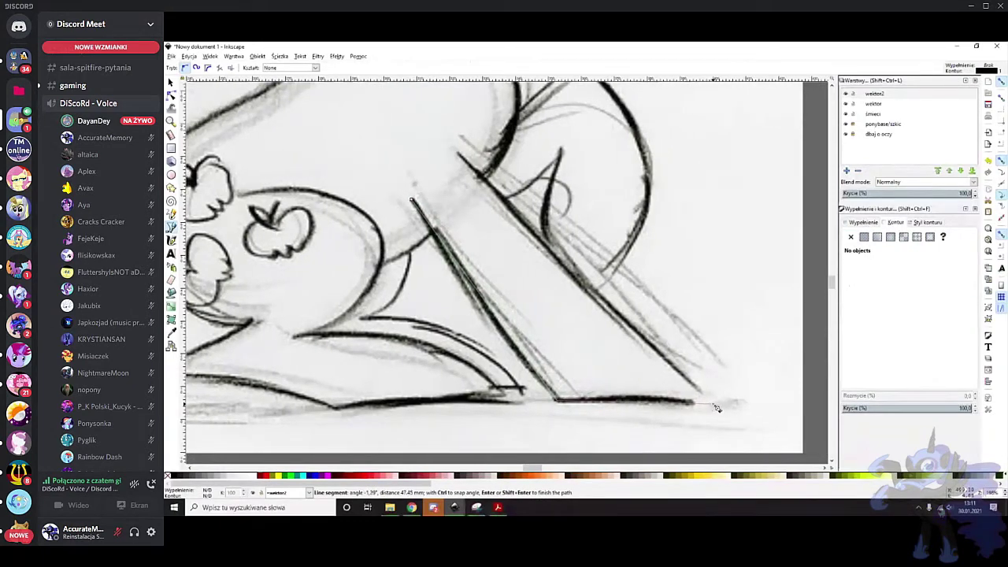
pyautogui.scroll(2, 567, 315)
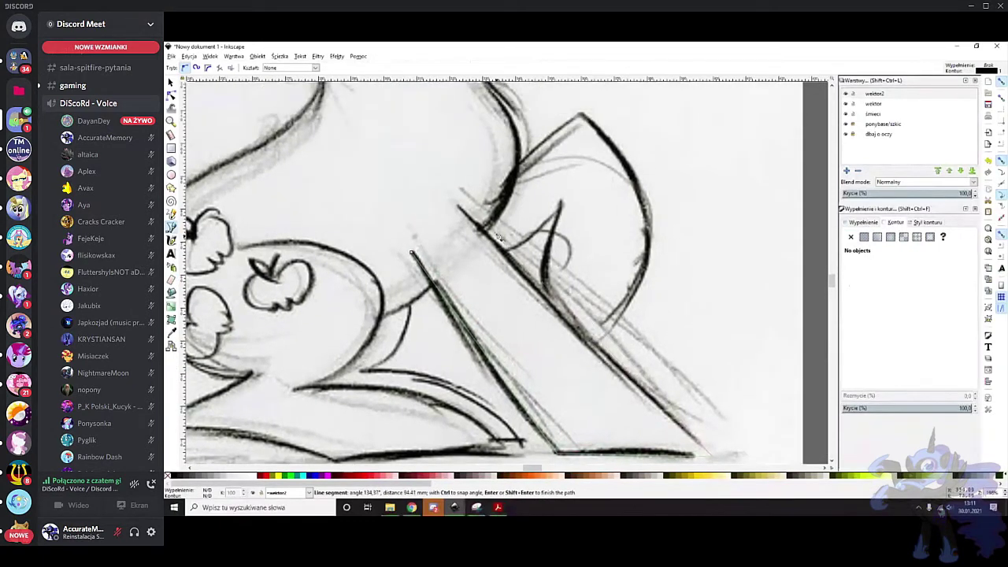
pyautogui.doubleClick(459, 208)
pyautogui.scroll(-1, 459, 212)
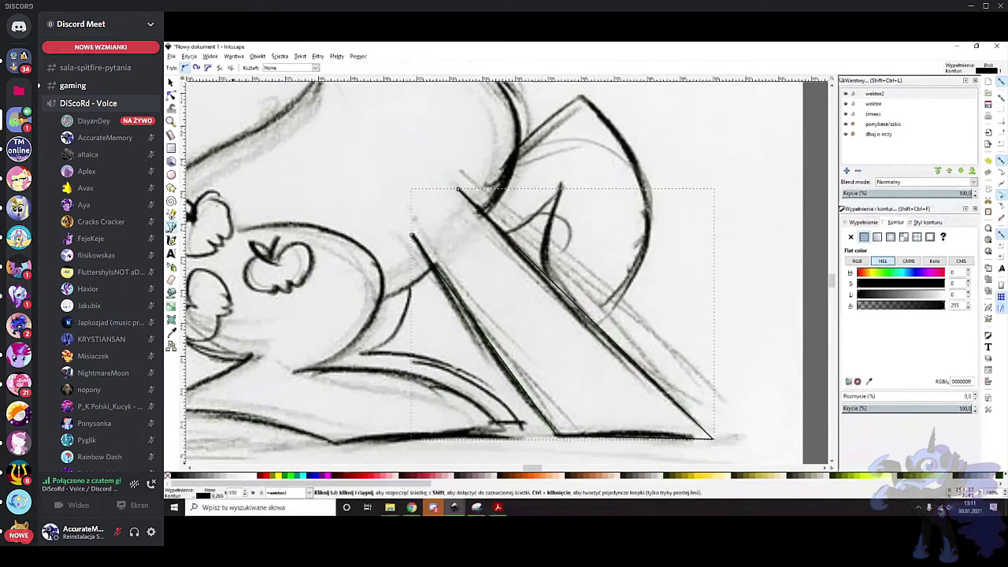
# Give the front leg path a red #FF0000 stroke with a width of 4 mm
pyautogui.keyDown('shift'); pyautogui.click(363, 478); pyautogui.keyUp('shift')
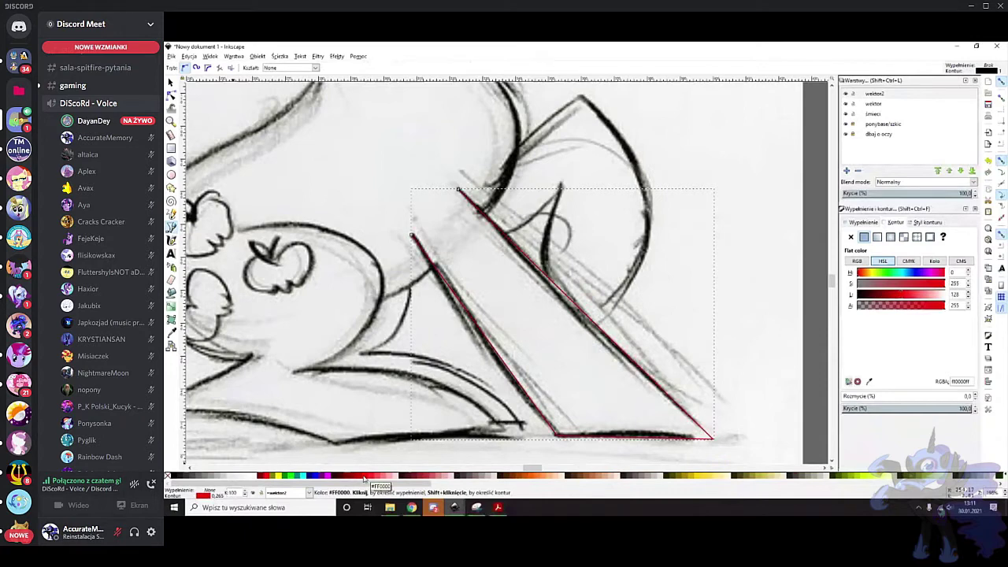
pyautogui.rightClick(229, 488)
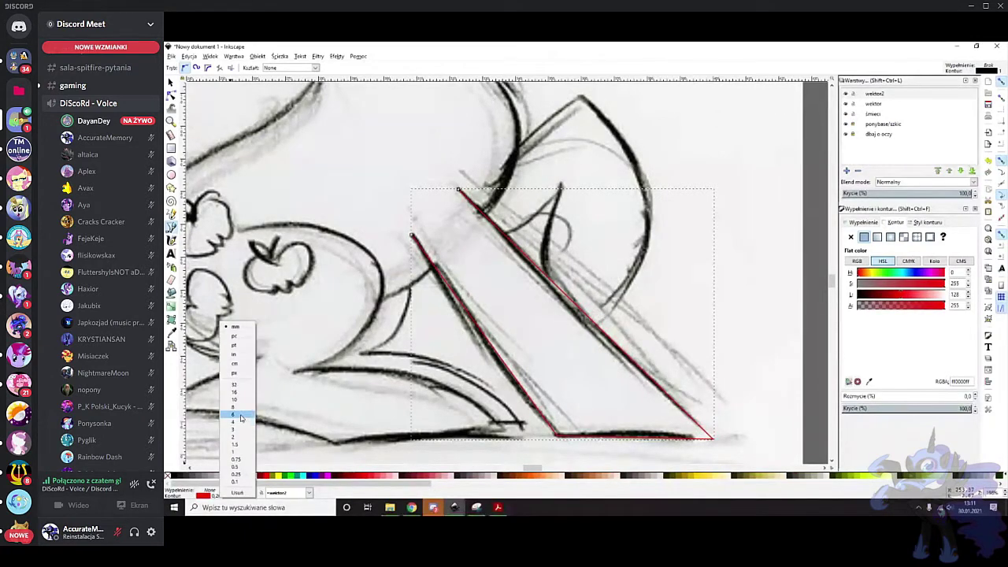
pyautogui.click(241, 415)
pyautogui.rightClick(216, 497)
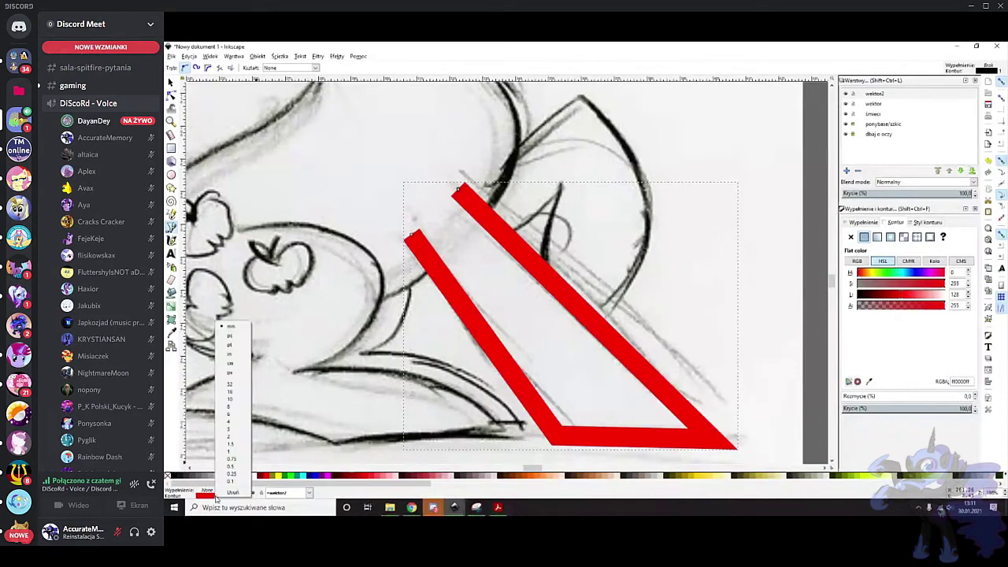
pyautogui.click(234, 427)
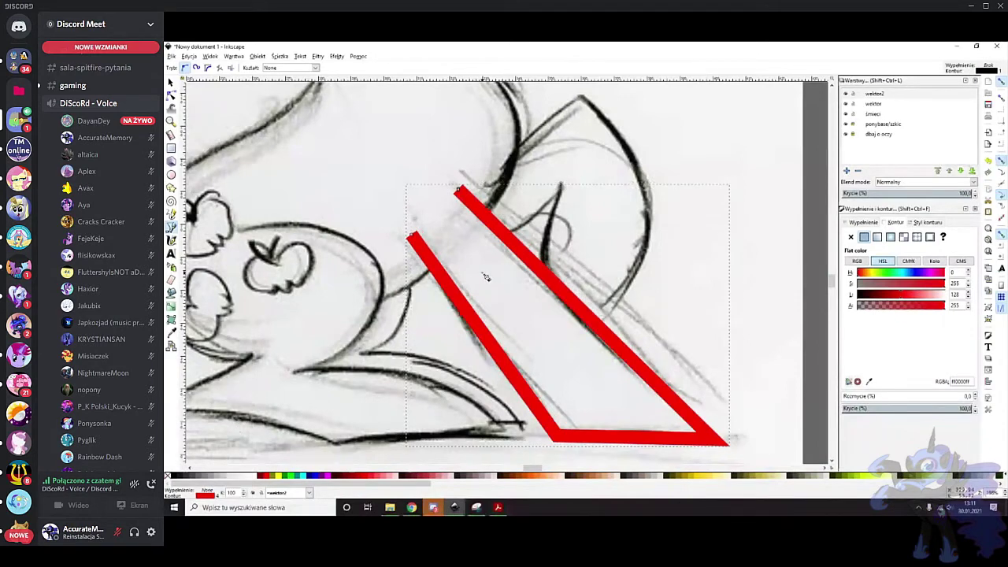
# Try making the rear lower node of the red front leg path smooth, and undo the change
pyautogui.scroll(-2, 471, 308)
pyautogui.press('n')
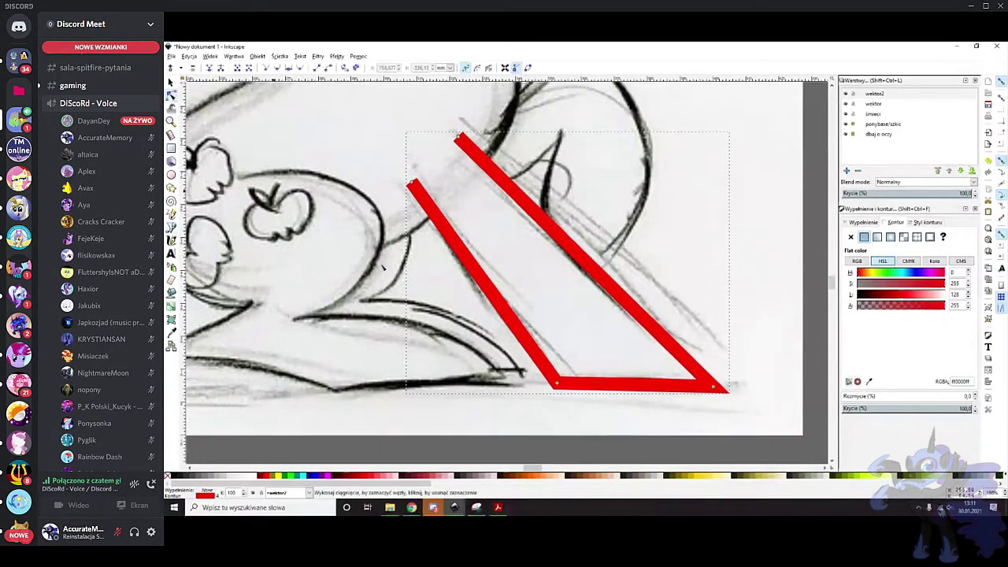
pyautogui.click(562, 389)
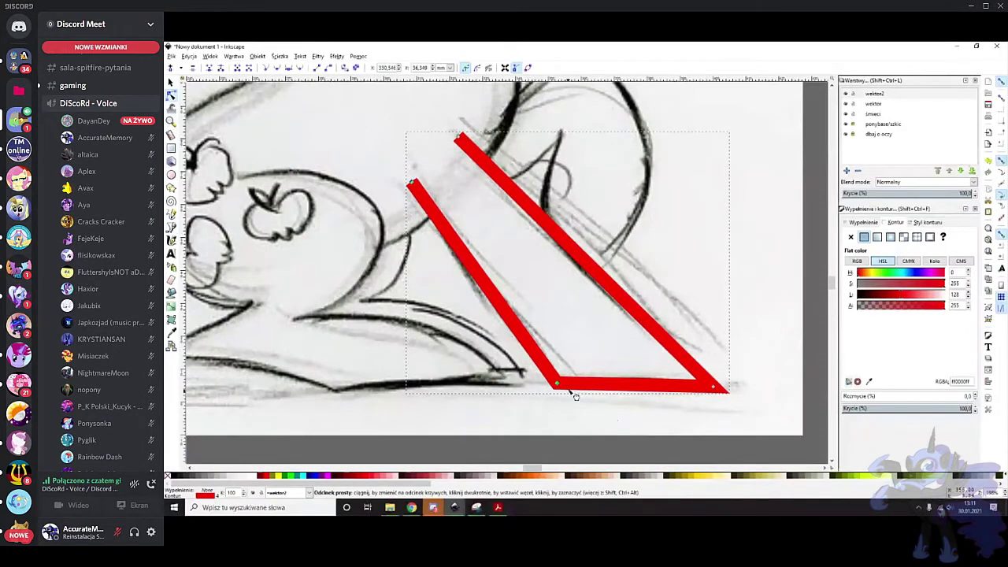
pyautogui.scroll(2, 567, 390)
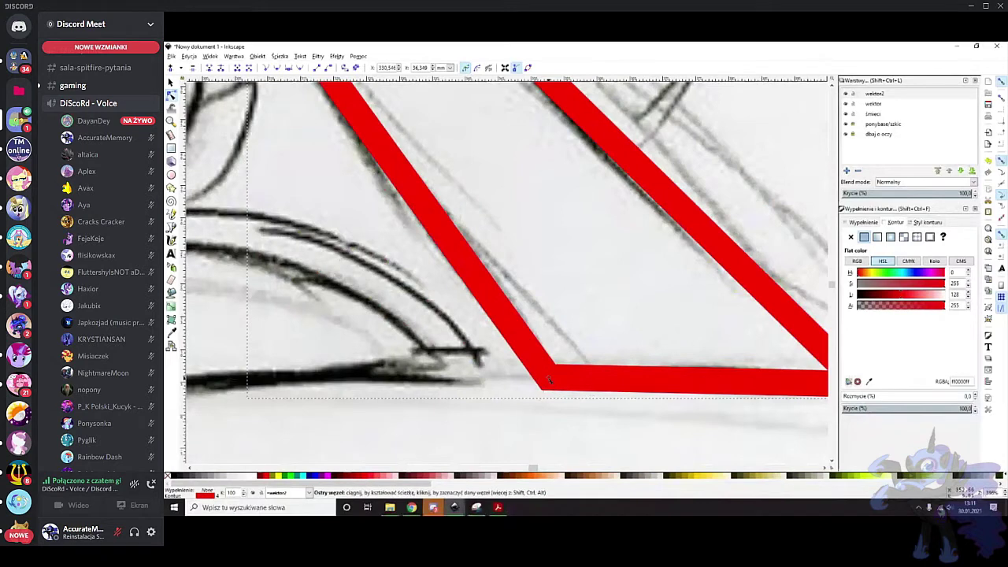
pyautogui.hotkey('shift', 's')
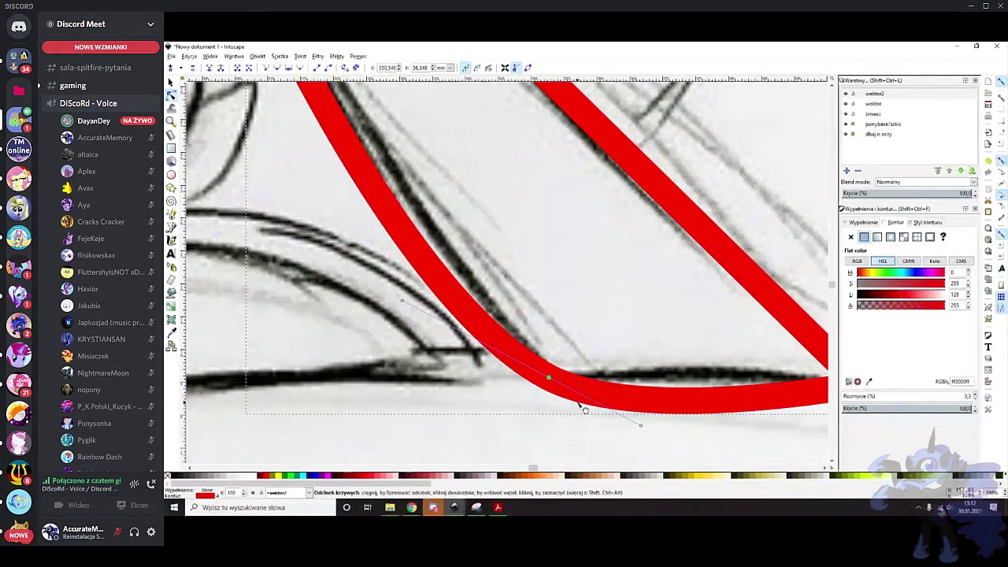
pyautogui.hotkey('ctrl', 'z')
# Try smoothing the rear lower leg node again and reshaping the adjoining ground segment, and undo these edits
pyautogui.scroll(1, 560, 390)
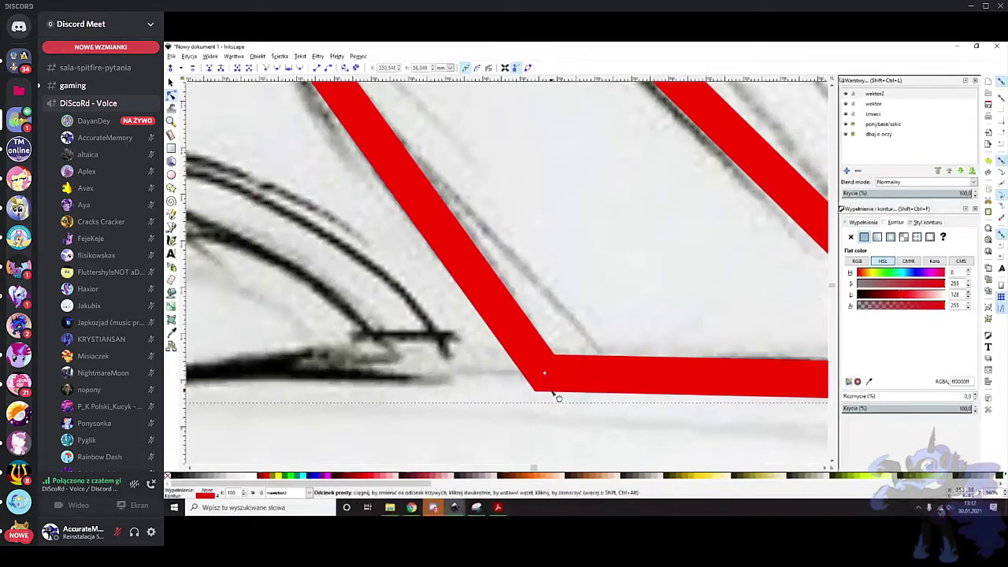
pyautogui.scroll(2, 554, 396)
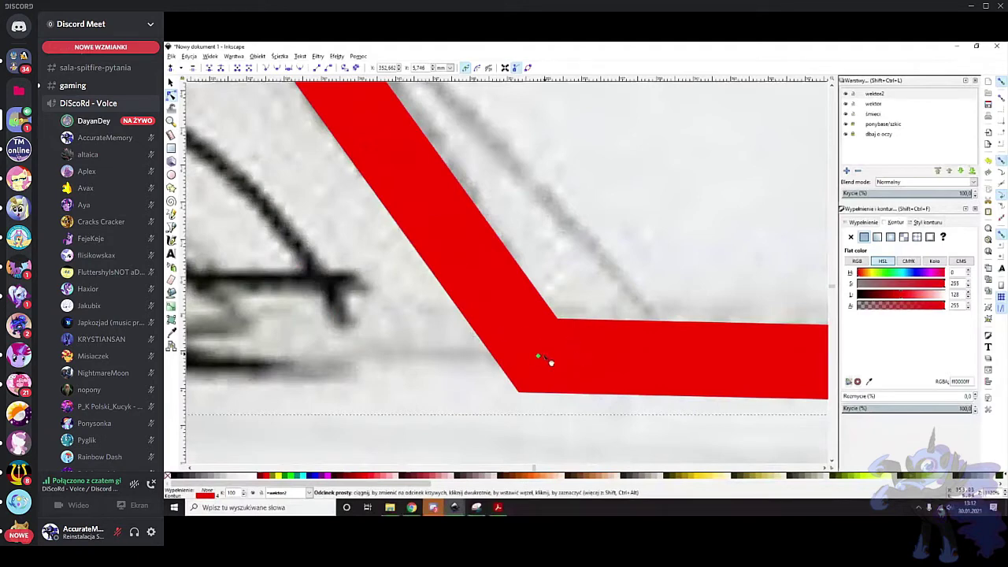
pyautogui.keyDown('ctrl'); pyautogui.click(538, 357); pyautogui.keyUp('ctrl')
pyautogui.scroll(-6, 580, 330)
pyautogui.scroll(3, 602, 332)
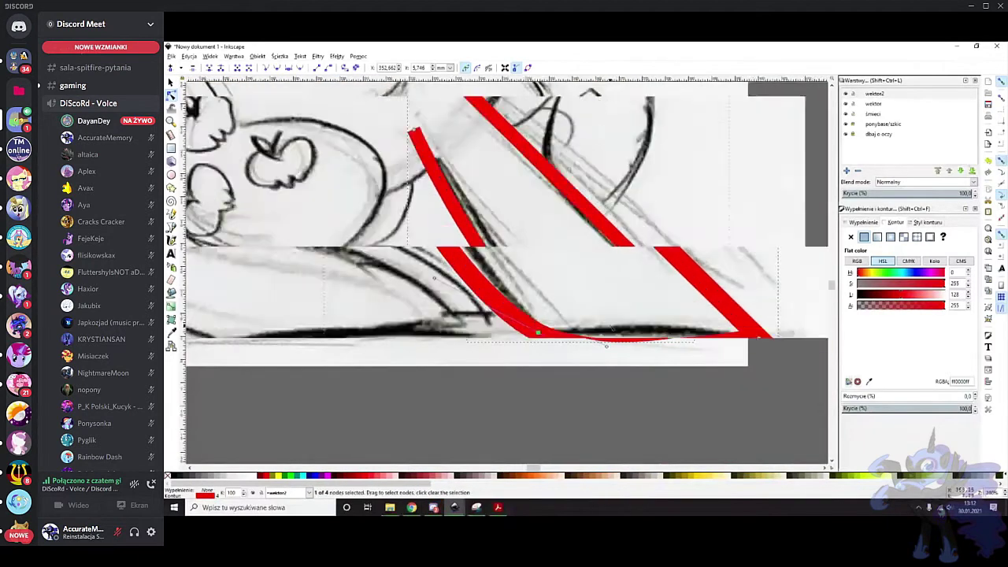
pyautogui.moveTo(614, 381); pyautogui.dragTo(619, 302)
pyautogui.hotkey('ctrl', 'z')
pyautogui.hotkey('ctrl', 'z')
pyautogui.hotkey('ctrl', 'z')
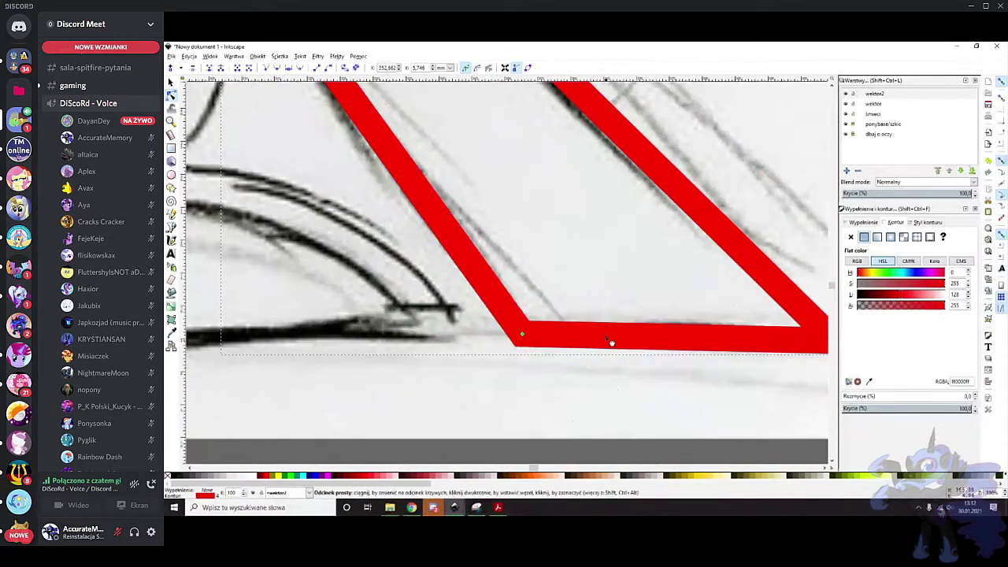
# Bend the leg path's ground and rear segments into curves and make the node joining them smooth
pyautogui.moveTo(585, 336); pyautogui.dragTo(585, 343)
pyautogui.moveTo(477, 283); pyautogui.dragTo(471, 285)
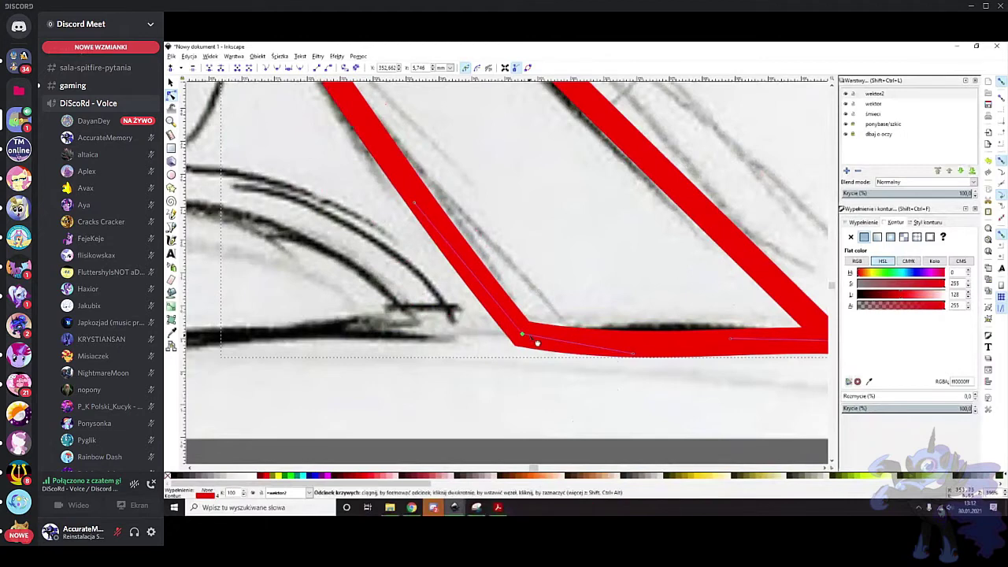
pyautogui.moveTo(522, 337); pyautogui.dragTo(533, 281)
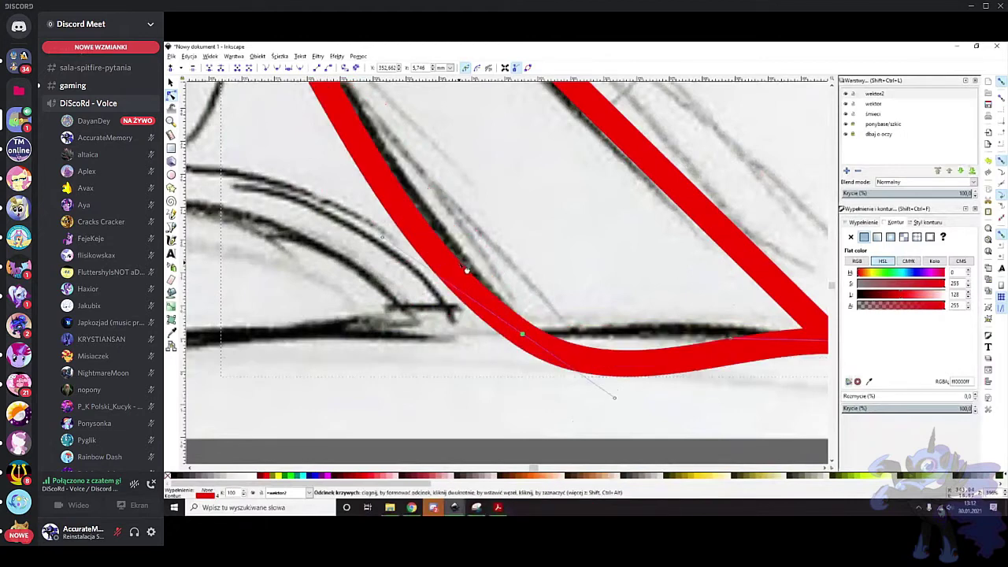
# Lower the front leg path's opacity to about 58% to reveal the sketch beneath it
pyautogui.scroll(1, 453, 270)
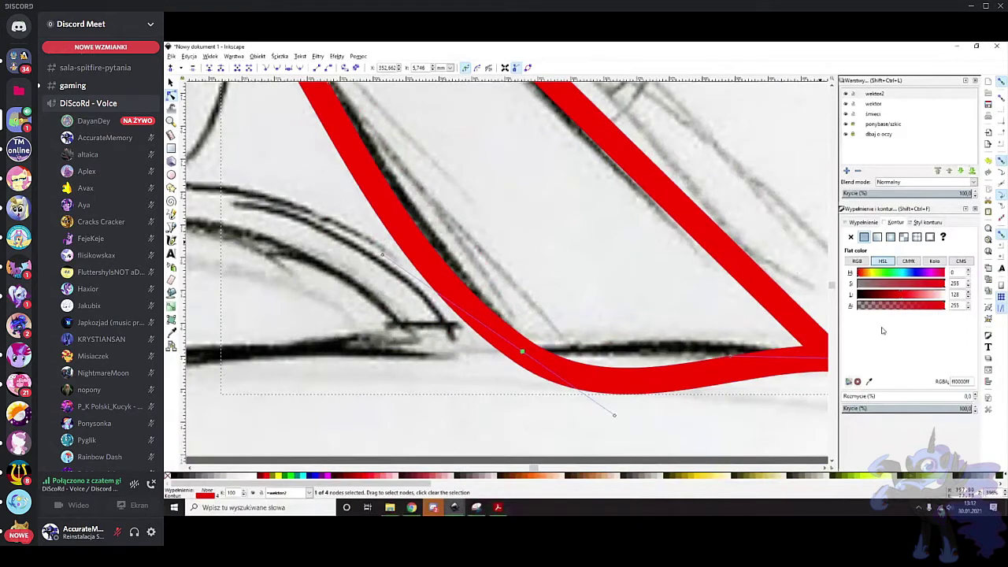
pyautogui.click(916, 407)
pyautogui.scroll(-6, 522, 361)
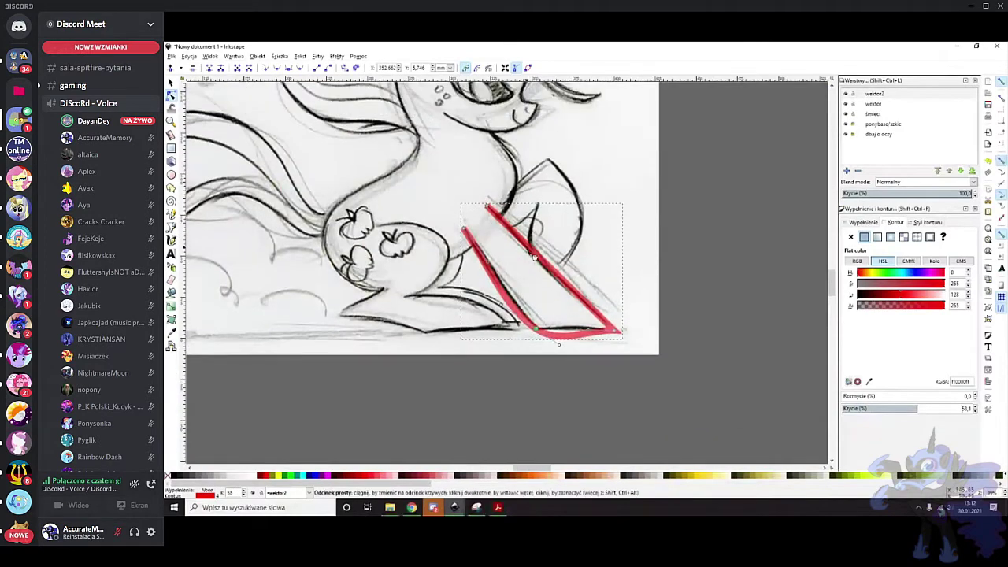
# Reposition the rear lower leg node and adjust both its handles to fit the curve to the sketched rear edge
pyautogui.scroll(6, 534, 329)
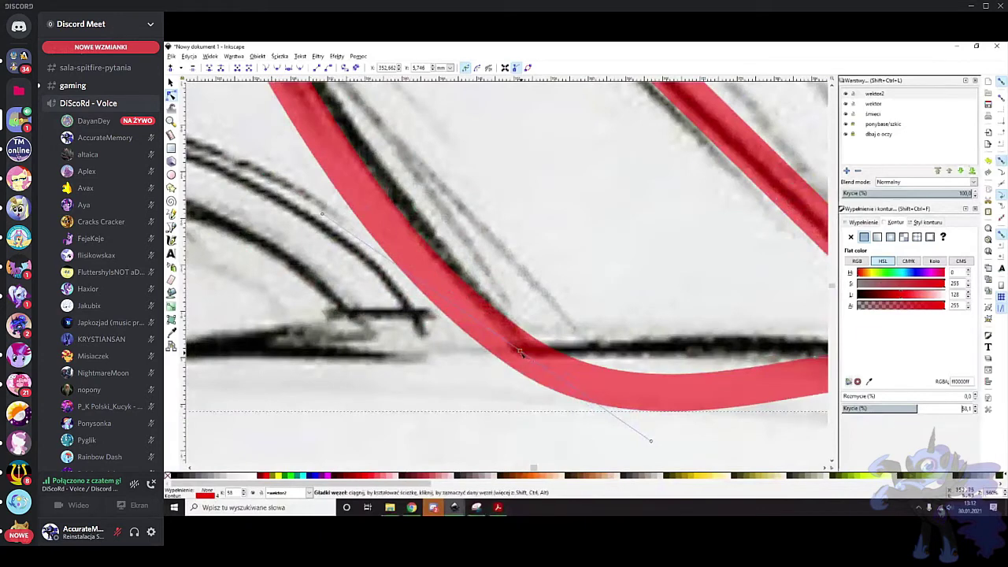
pyautogui.scroll(-1, 473, 421)
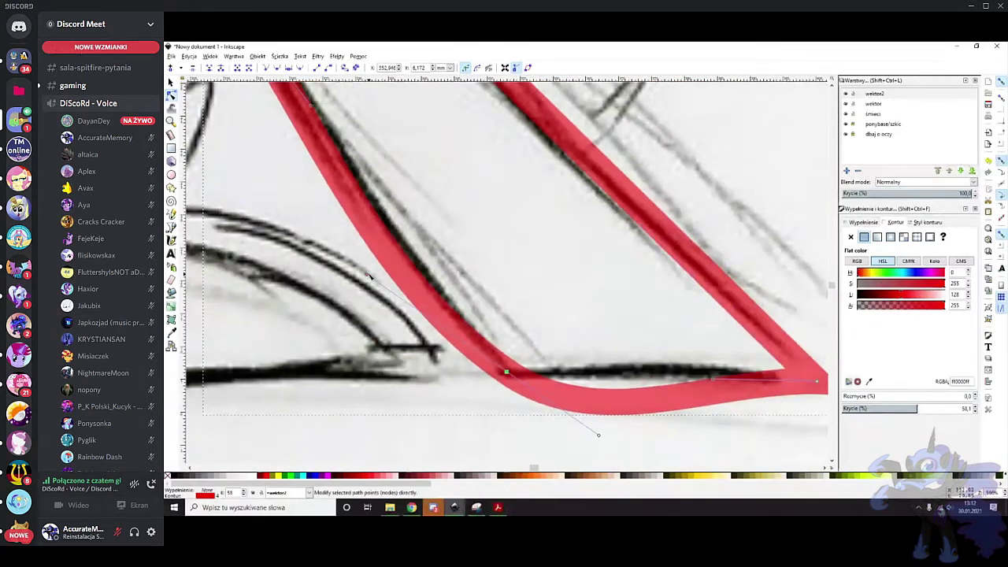
pyautogui.moveTo(367, 275); pyautogui.dragTo(388, 256)
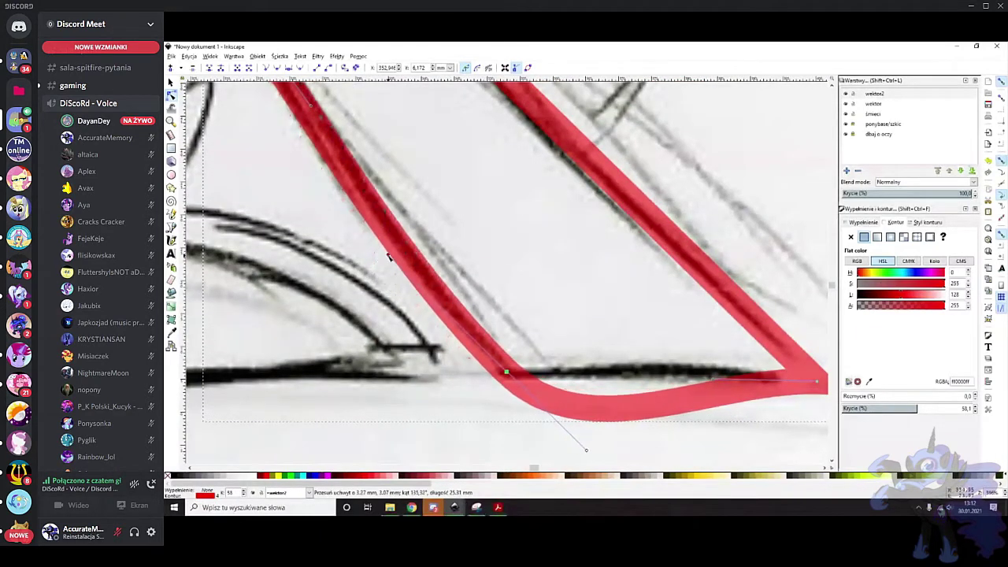
pyautogui.moveTo(586, 450); pyautogui.dragTo(549, 411)
# Make the front lower leg node smooth, reposition it, and adjust its handle to round the hoof corner
pyautogui.hscroll(5, 632, 351)
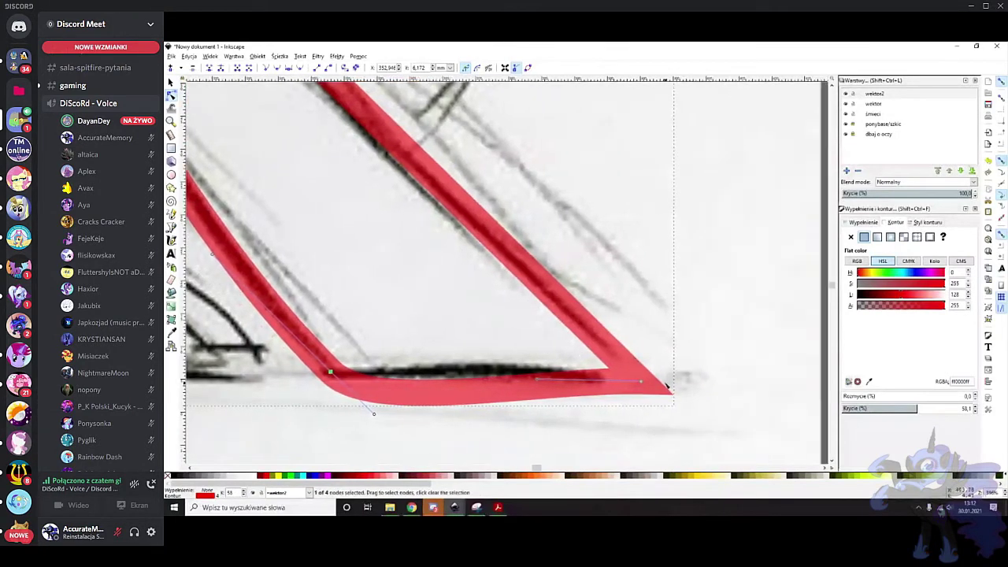
pyautogui.keyDown('ctrl'); pyautogui.click(642, 384); pyautogui.keyUp('ctrl')
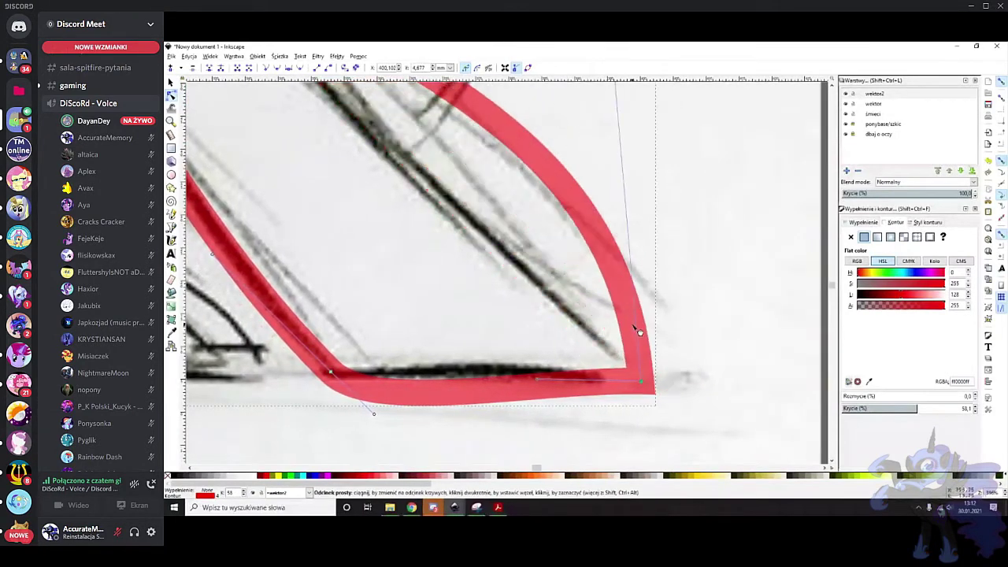
pyautogui.keyDown('ctrl'); pyautogui.click(642, 384); pyautogui.keyUp('ctrl')
pyautogui.moveTo(642, 384); pyautogui.dragTo(638, 376)
pyautogui.scroll(-2, 650, 378)
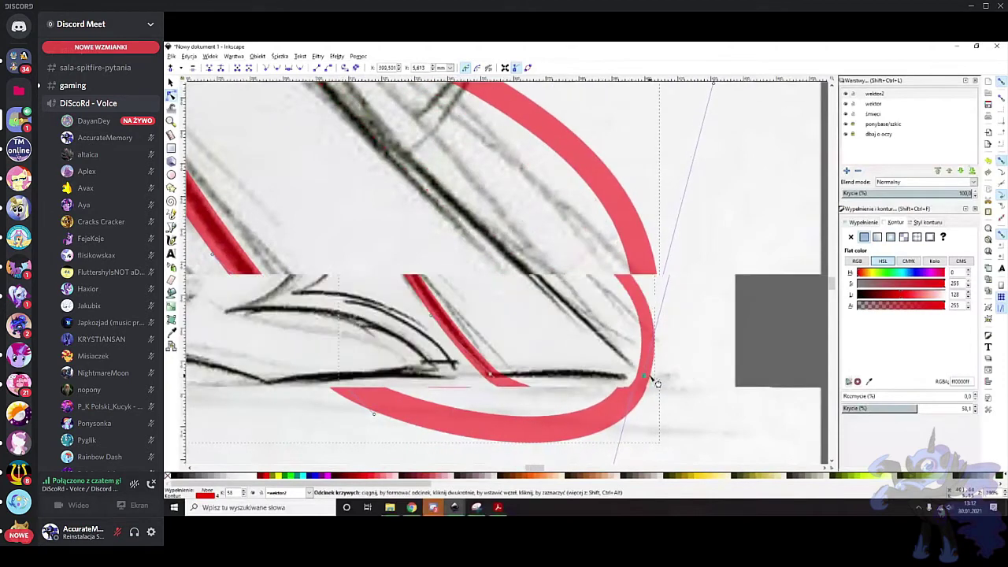
pyautogui.moveTo(630, 428); pyautogui.dragTo(673, 410)
# Nudge both lower nodes of the leg path closer to the sketched hoof corners
pyautogui.scroll(1, 554, 398)
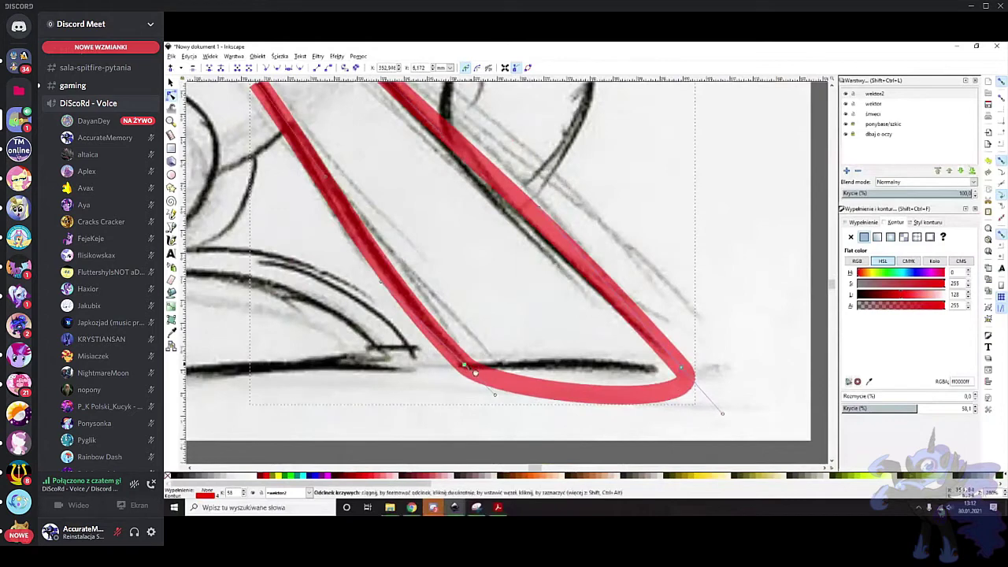
pyautogui.click(466, 366)
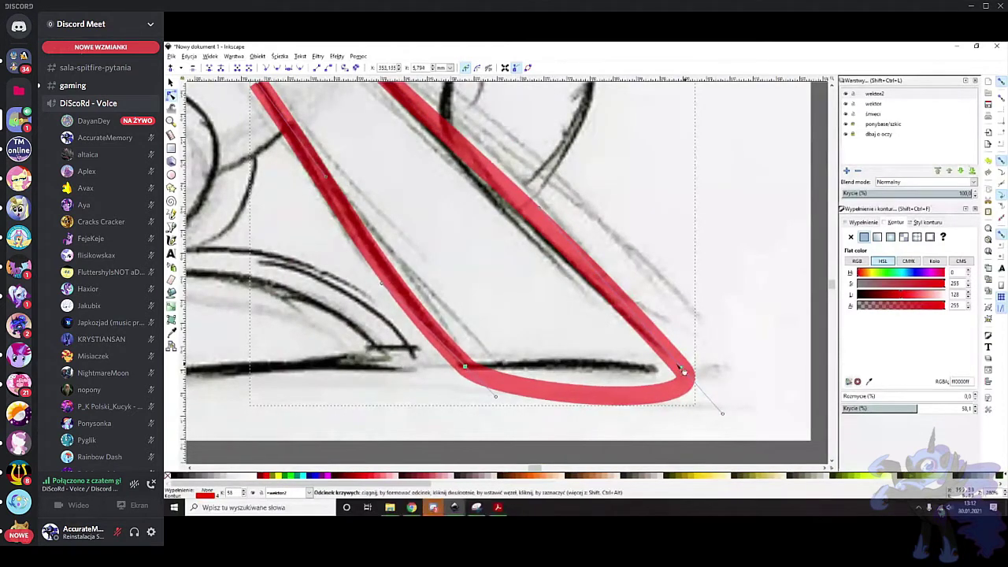
pyautogui.moveTo(682, 369); pyautogui.dragTo(674, 359)
# Shift both upper end nodes of the leg path slightly to align them with the sketched leg lines
pyautogui.scroll(8, 475, 228)
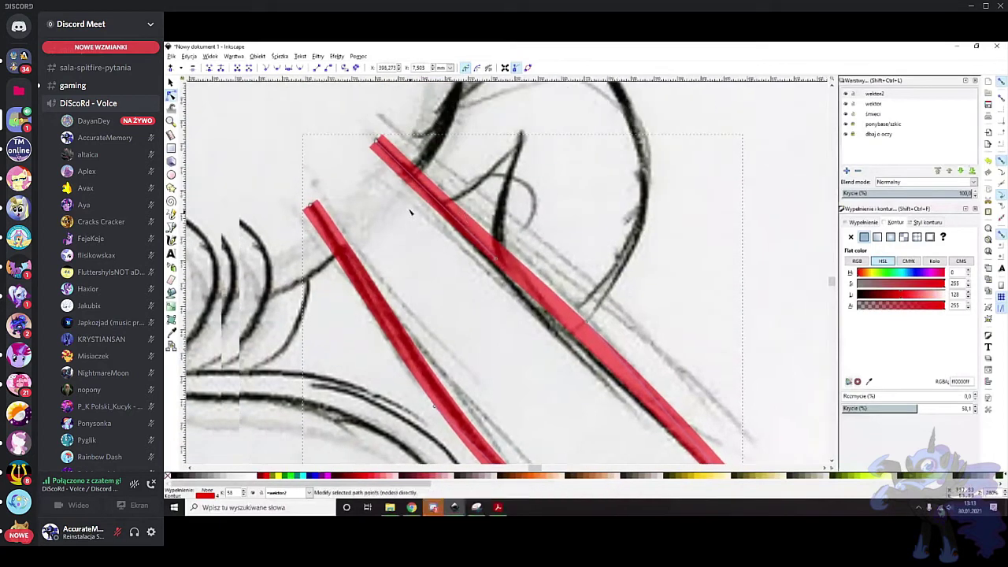
pyautogui.moveTo(412, 143); pyautogui.dragTo(409, 139)
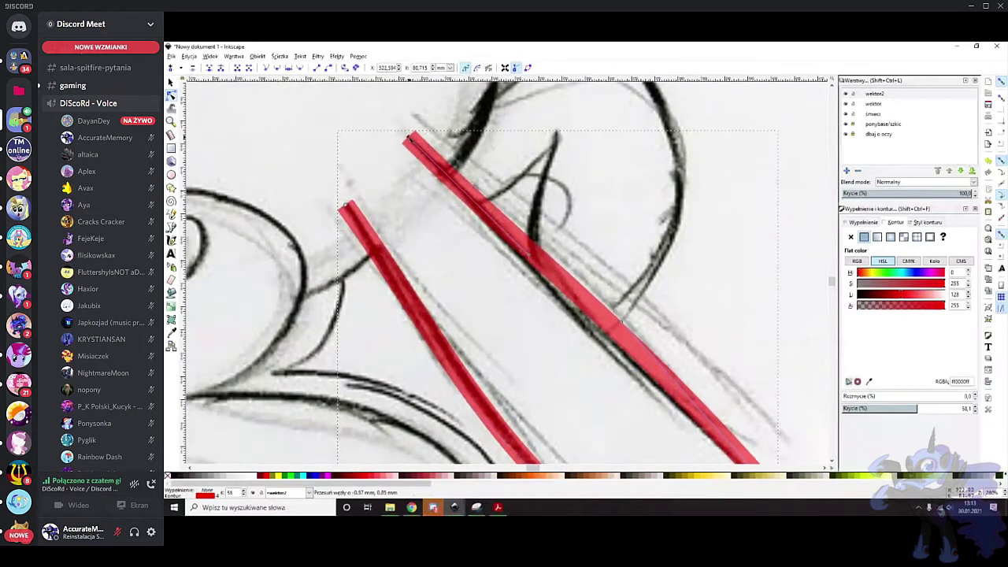
pyautogui.click(347, 208)
pyautogui.moveTo(346, 208); pyautogui.dragTo(344, 203)
# Adjust the handles of the leg's front edge segment and its lower node to follow the sketch line more closely
pyautogui.scroll(-2, 551, 275)
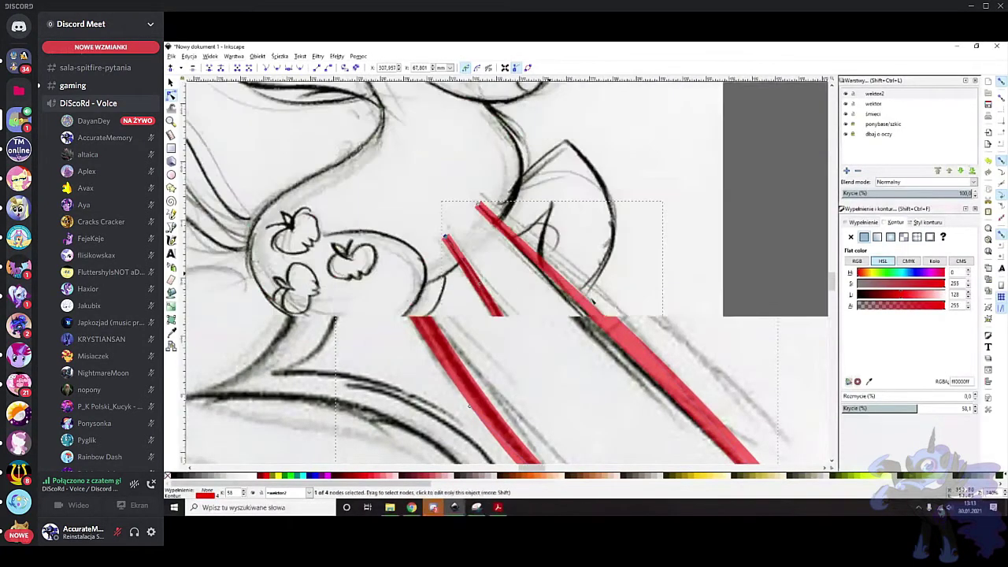
pyautogui.scroll(2, 645, 357)
pyautogui.click(581, 298)
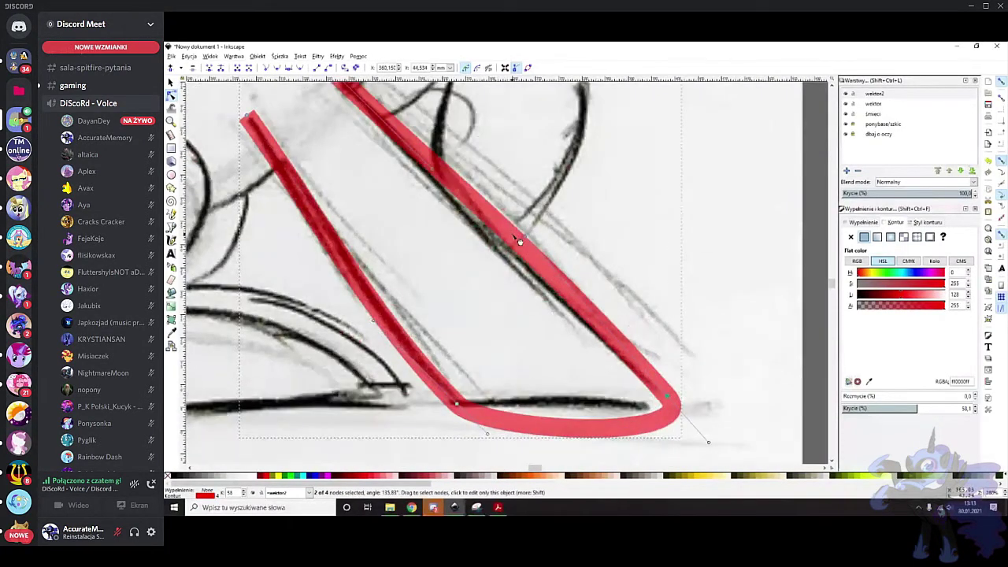
pyautogui.scroll(3, 441, 189)
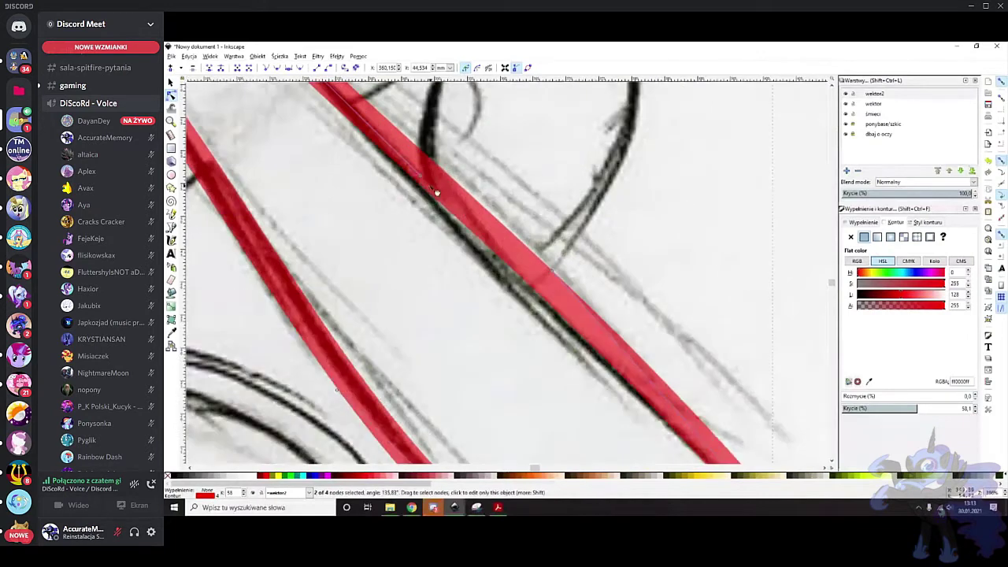
pyautogui.moveTo(422, 180); pyautogui.dragTo(427, 171)
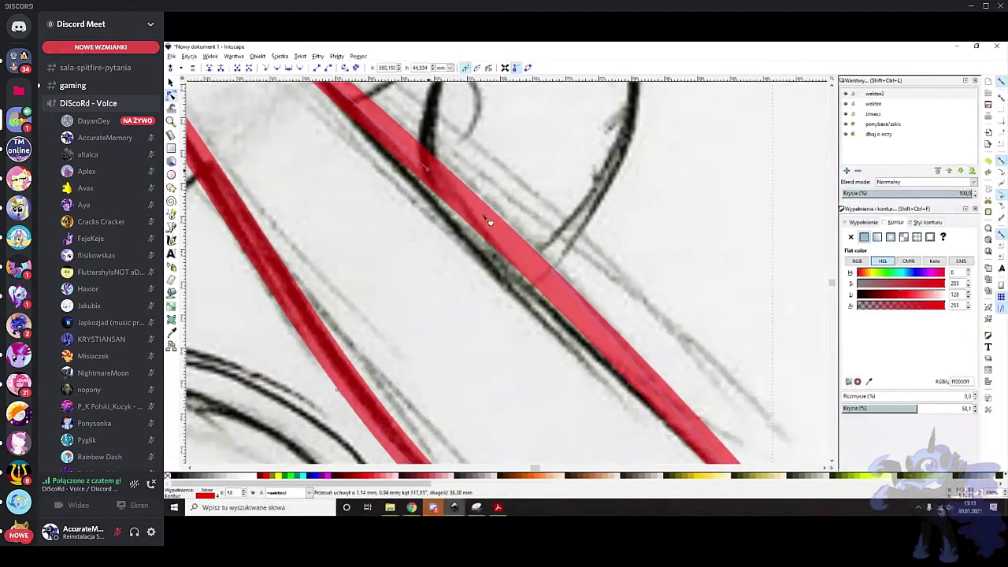
pyautogui.moveTo(554, 273); pyautogui.dragTo(547, 277)
pyautogui.scroll(-2, 678, 332)
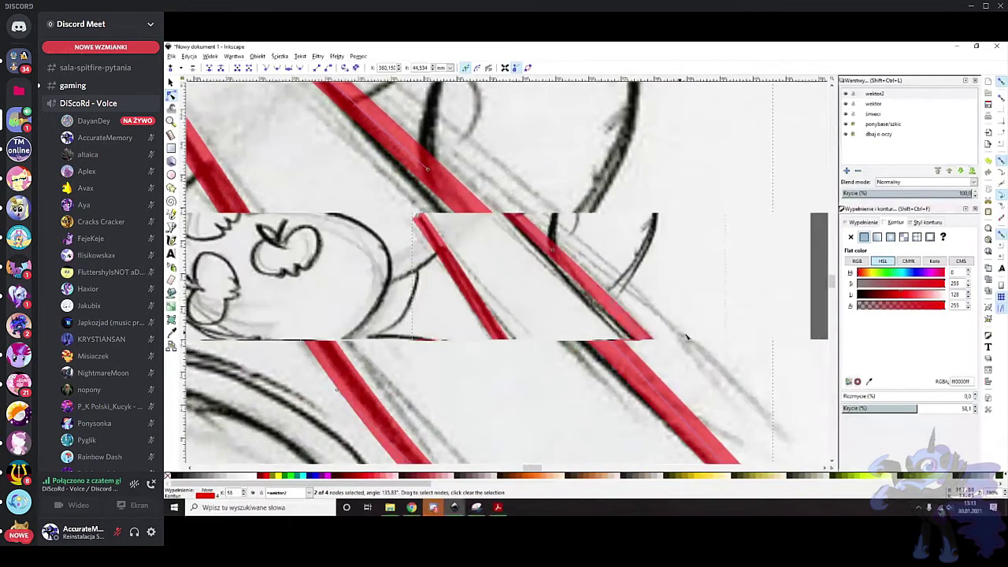
pyautogui.scroll(2, 705, 362)
pyautogui.click(703, 367)
pyautogui.scroll(-1, 522, 338)
pyautogui.hscroll(-2, 504, 323)
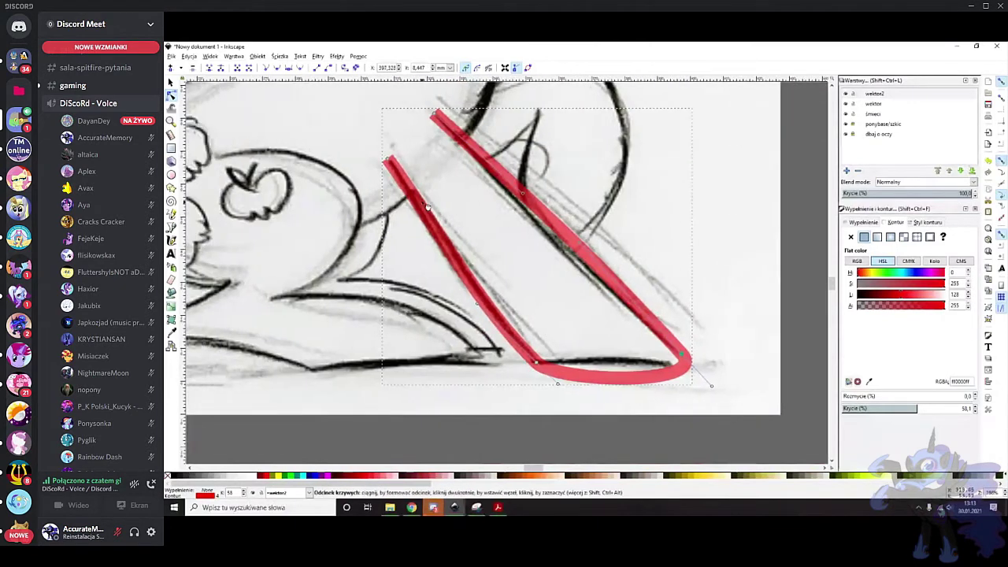
# Refine the handles of the leg's rear edge curve and move its upper end node slightly outward
pyautogui.scroll(1, 406, 191)
pyautogui.click(410, 194)
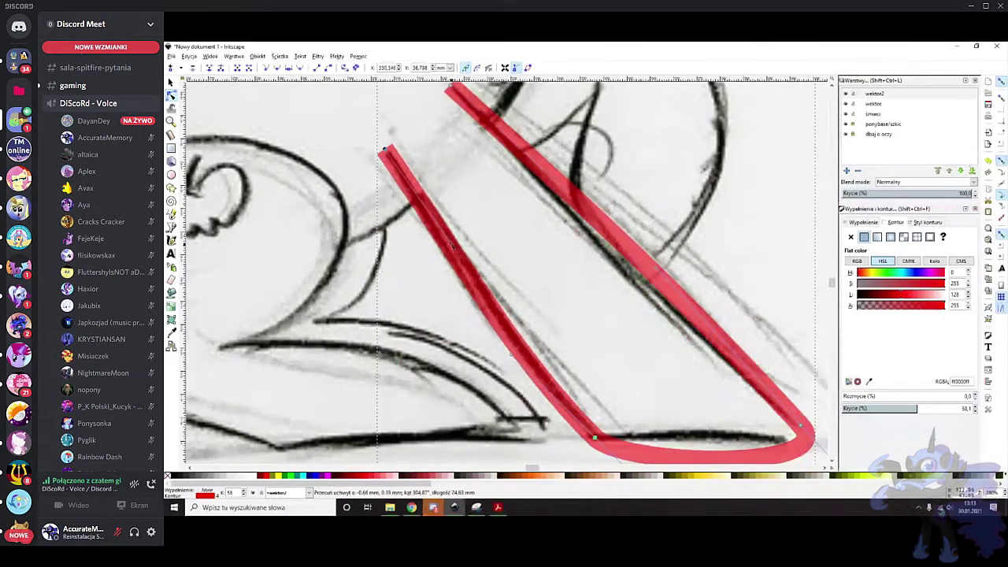
pyautogui.click(519, 362)
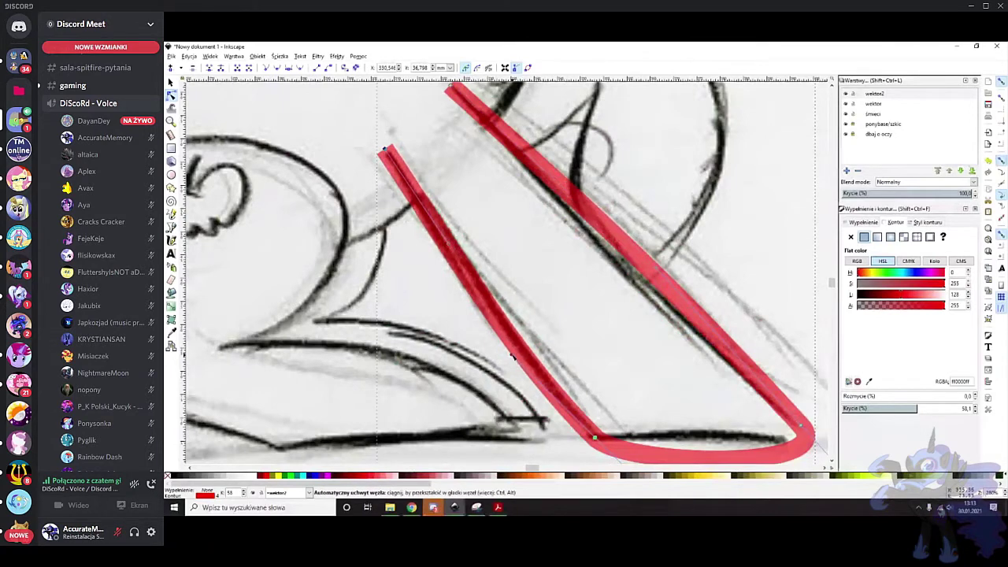
pyautogui.scroll(-1, 602, 382)
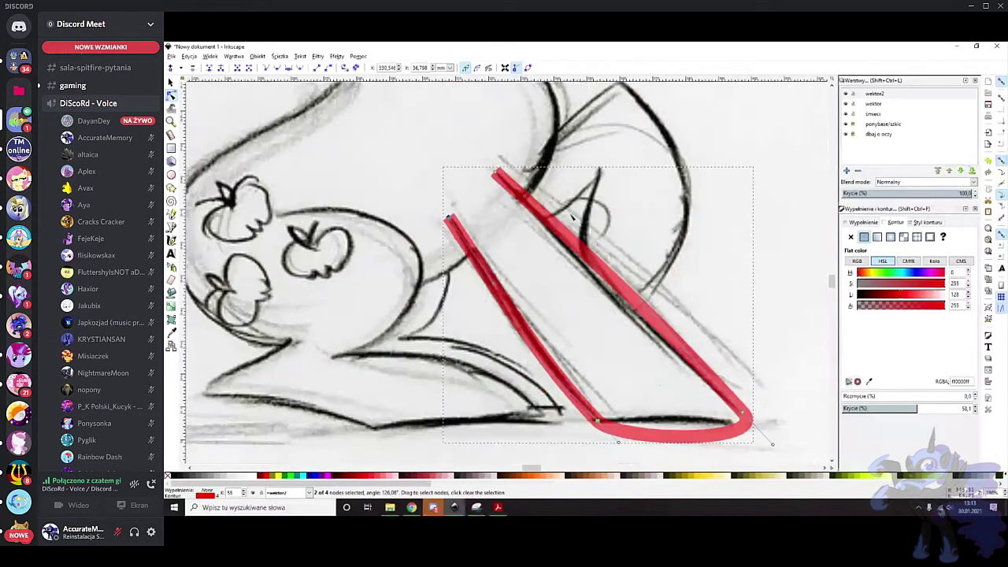
pyautogui.scroll(1, 577, 221)
pyautogui.scroll(1, 370, 164)
pyautogui.scroll(1, 362, 162)
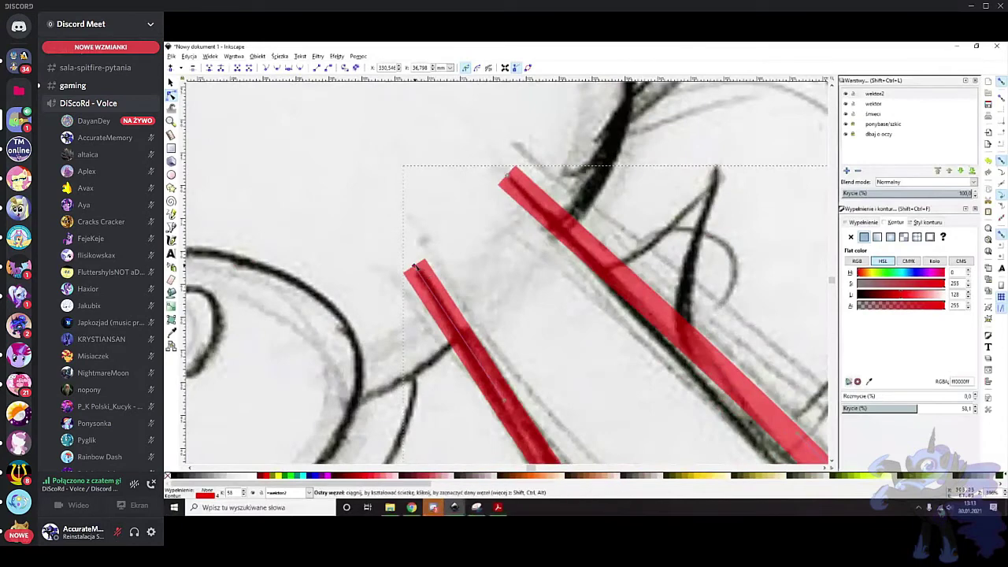
pyautogui.moveTo(415, 267); pyautogui.dragTo(409, 262)
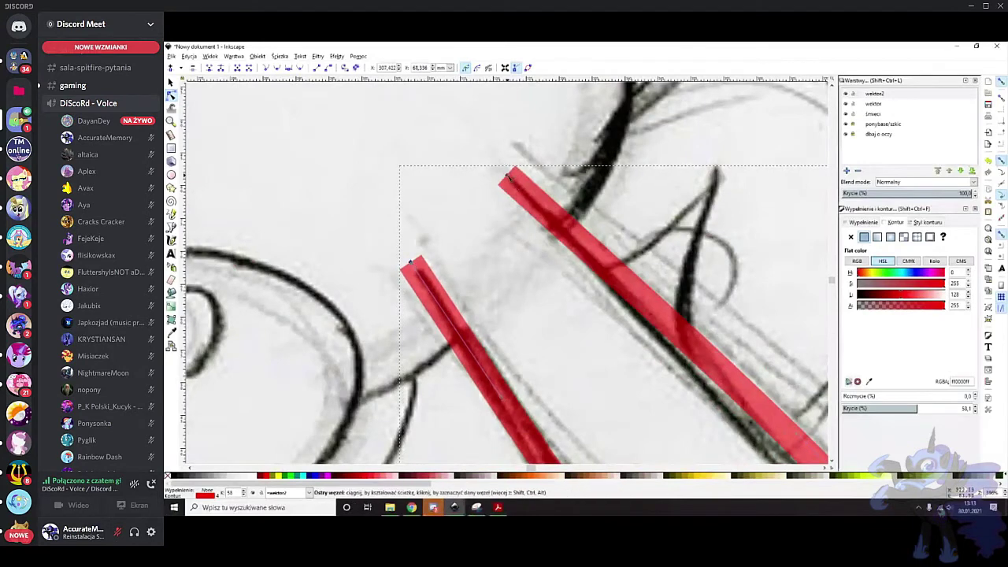
# Convert the front leg path's stroke to a filled path
pyautogui.scroll(-2, 517, 203)
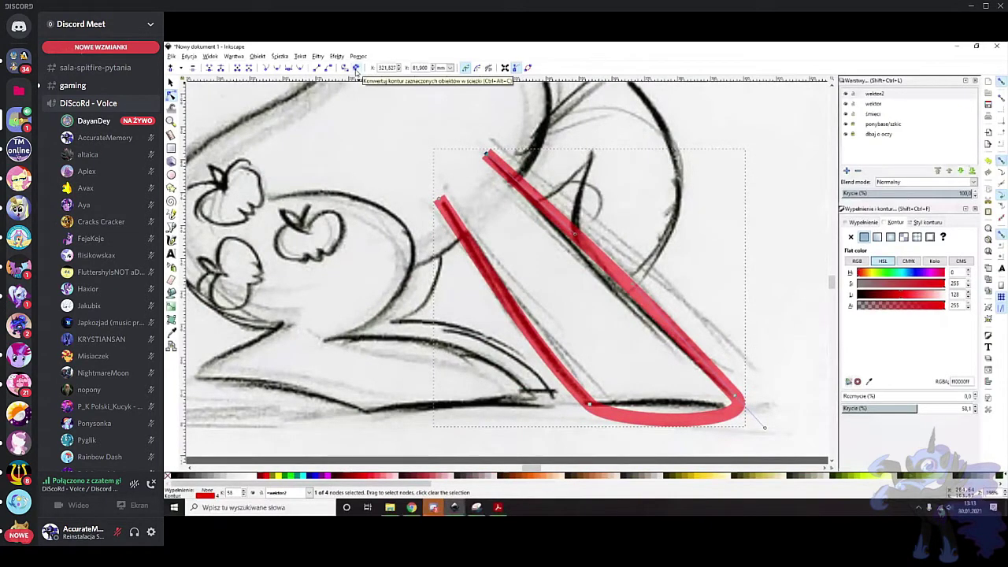
pyautogui.click(355, 69)
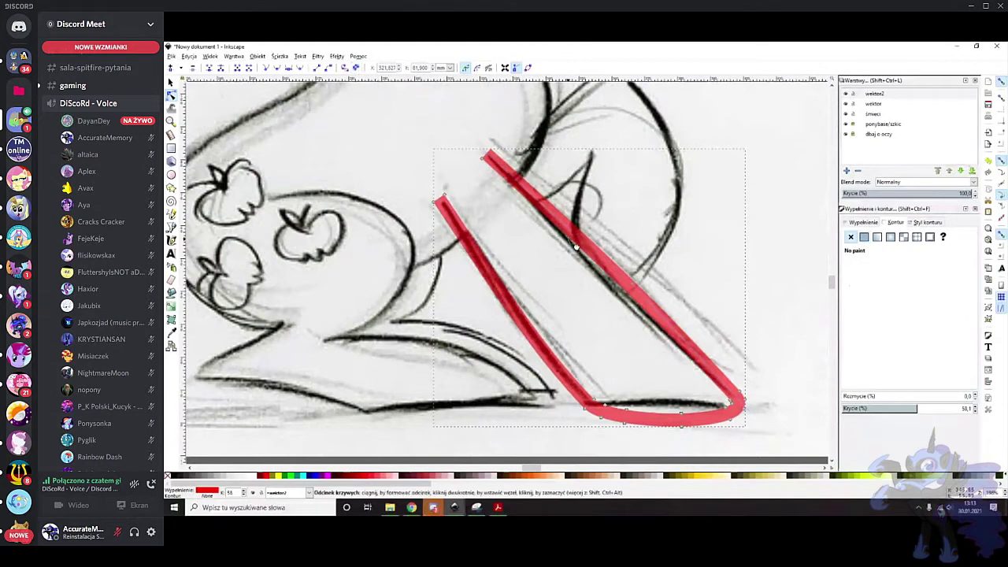
# Delete the redundant node right beside the inner corner of the hoof on the converted leg outline
pyautogui.scroll(4, 668, 378)
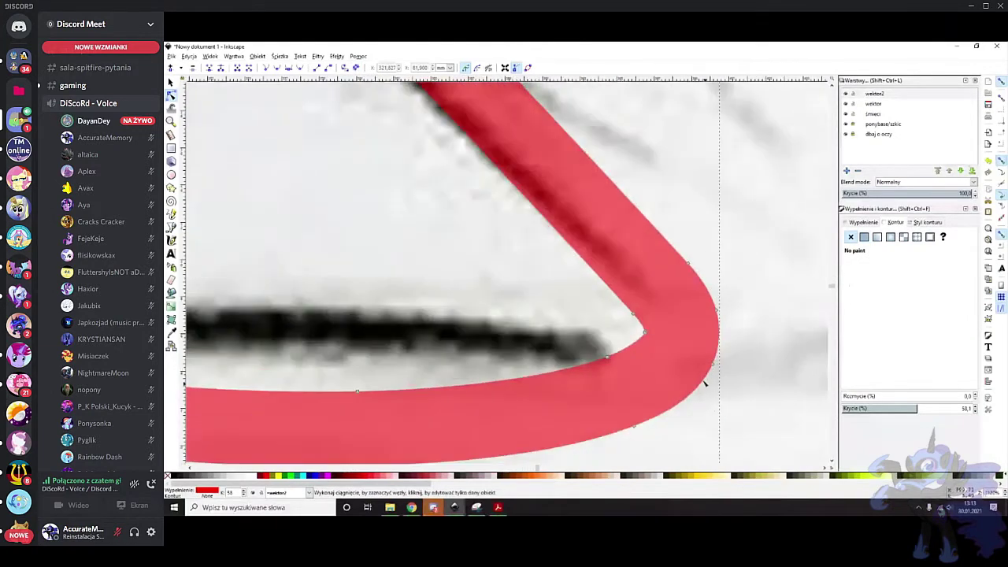
pyautogui.scroll(3, 705, 383)
pyautogui.click(603, 353)
pyautogui.scroll(2, 599, 360)
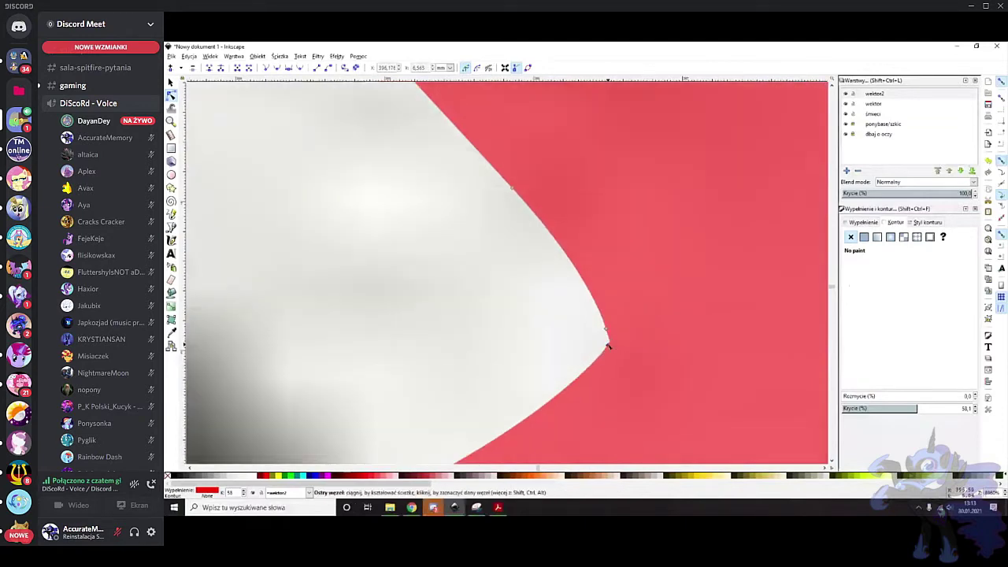
pyautogui.moveTo(607, 345); pyautogui.dragTo(590, 344)
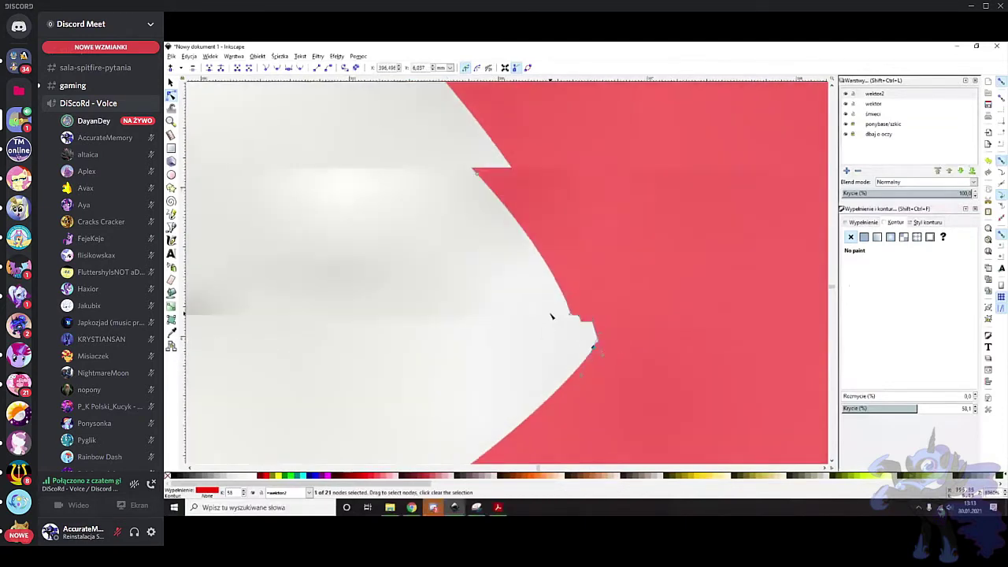
pyautogui.scroll(-3, 551, 316)
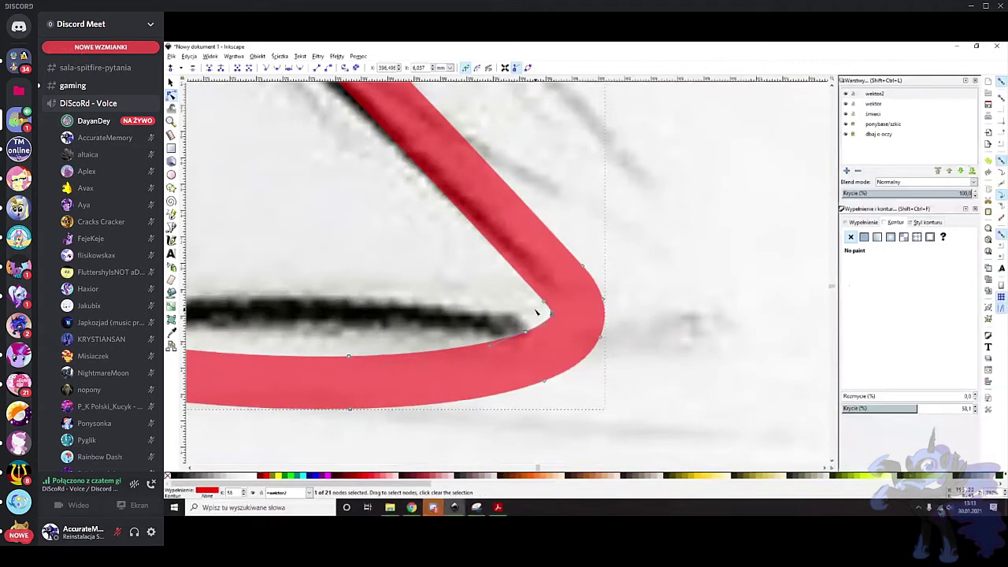
pyautogui.scroll(5, 536, 313)
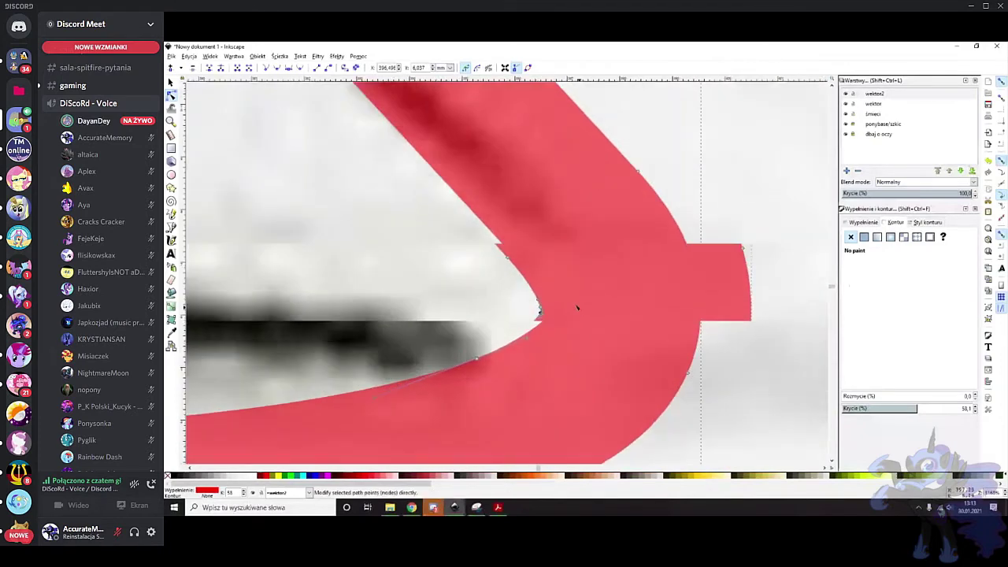
pyautogui.scroll(2, 484, 313)
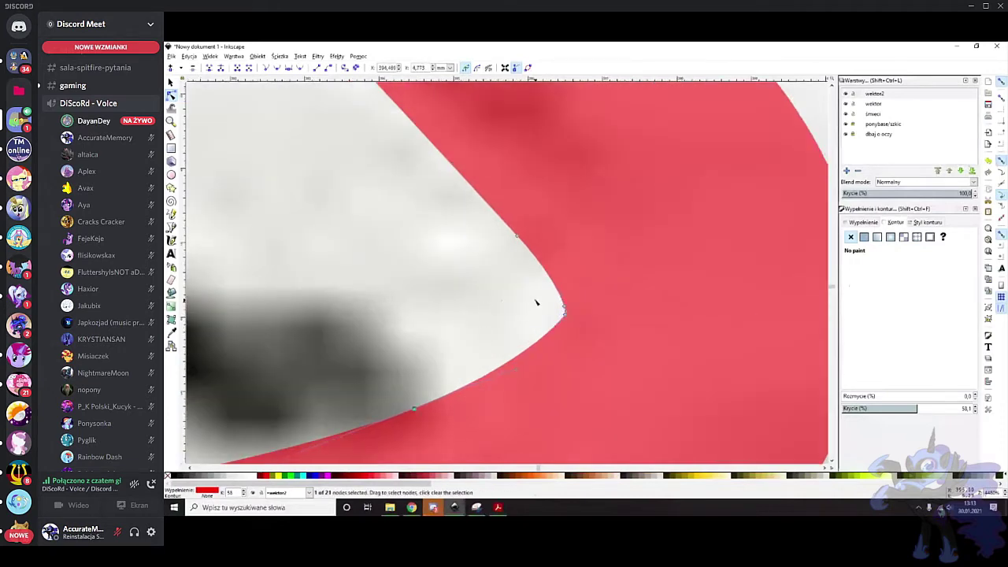
pyautogui.scroll(1, 537, 302)
pyautogui.moveTo(531, 320); pyautogui.dragTo(586, 289)
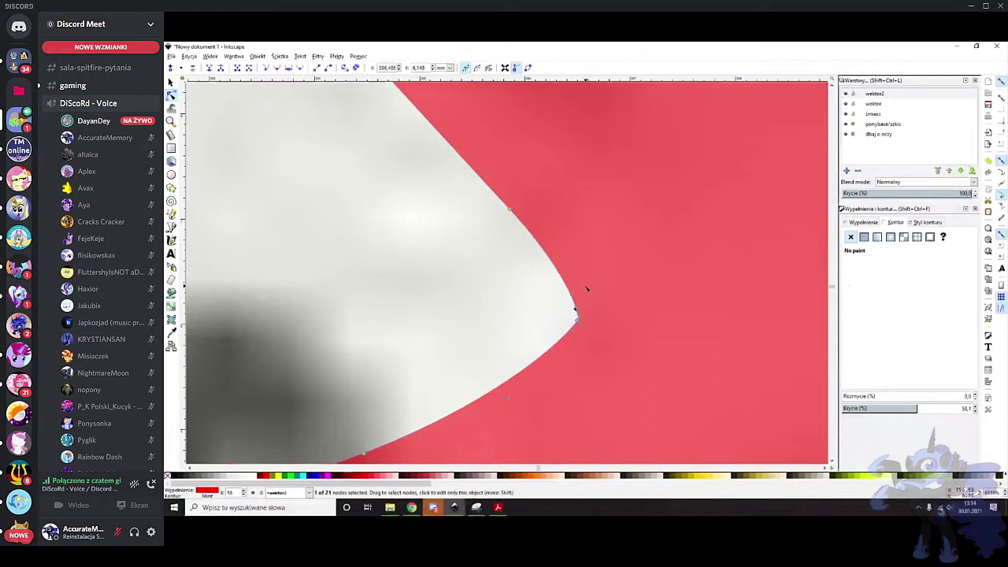
pyautogui.press('Delete')
# Adjust the lower handle of the node just above the hoof's inner corner to smooth the curve, and deselect the outline
pyautogui.scroll(2, 550, 292)
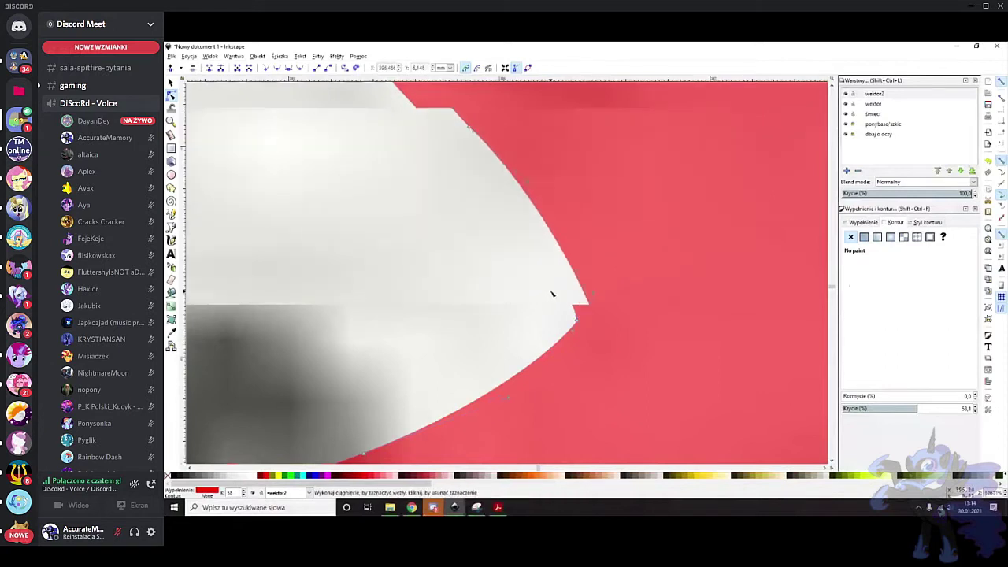
pyautogui.scroll(1, 519, 291)
pyautogui.moveTo(450, 226); pyautogui.dragTo(508, 113)
pyautogui.scroll(3, 480, 107)
pyautogui.press('Delete')
pyautogui.moveTo(565, 356); pyautogui.dragTo(567, 369)
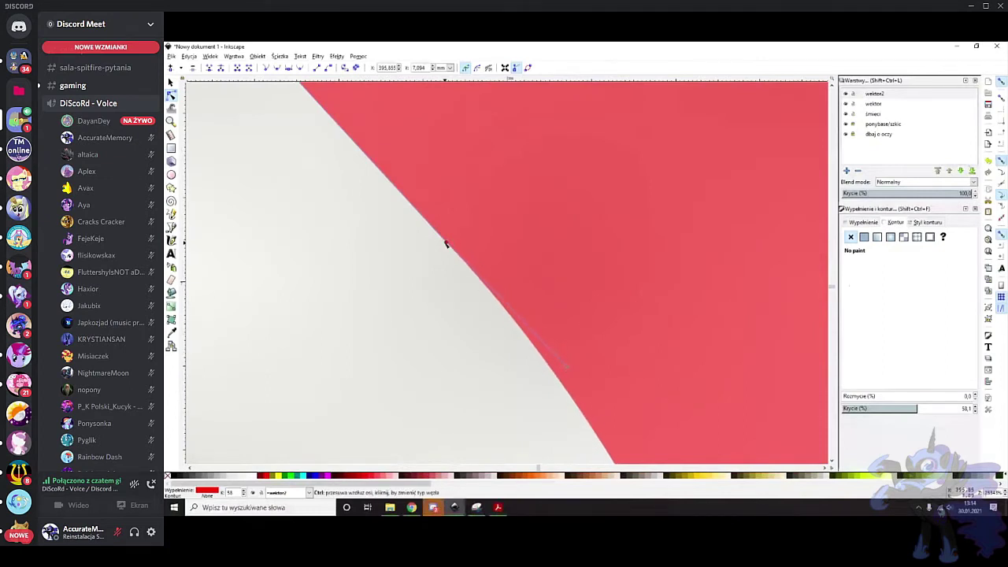
pyautogui.moveTo(566, 367); pyautogui.dragTo(567, 375)
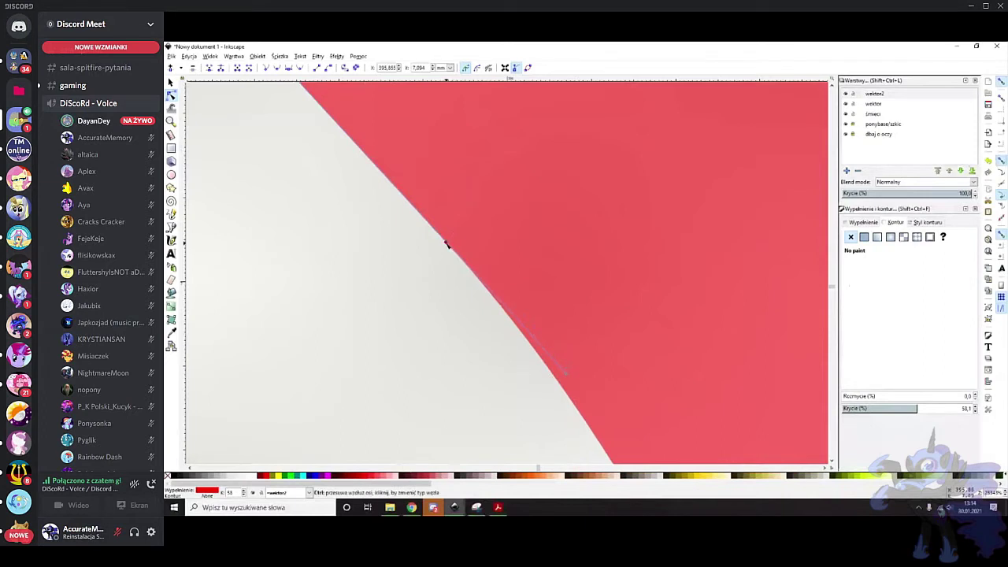
pyautogui.moveTo(567, 374); pyautogui.dragTo(568, 376)
pyautogui.scroll(-2, 591, 344)
pyautogui.scroll(-5, 590, 366)
pyautogui.click(652, 426)
pyautogui.scroll(-3, 666, 331)
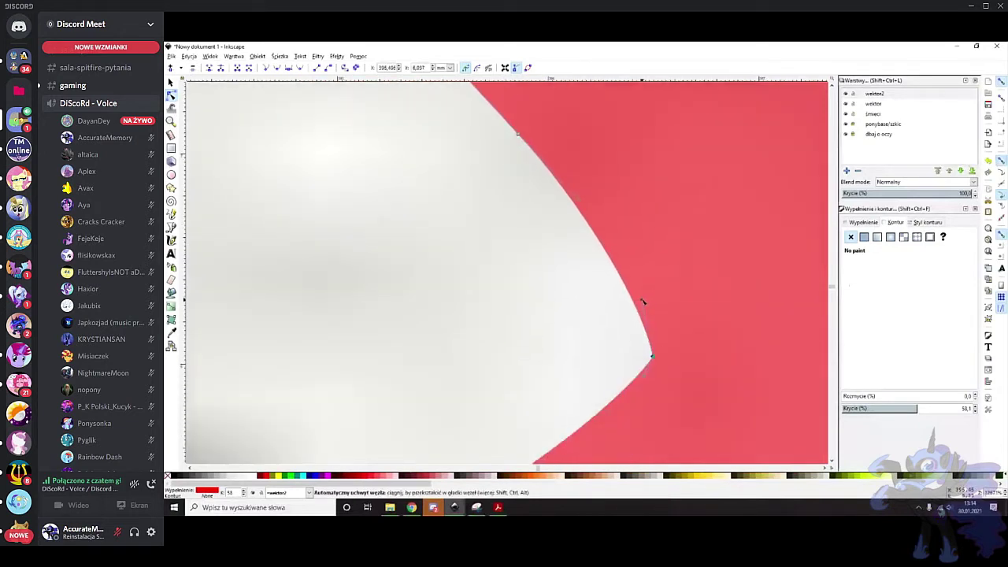
pyautogui.scroll(-4, 661, 315)
pyautogui.click(763, 344)
pyautogui.scroll(-2, 762, 344)
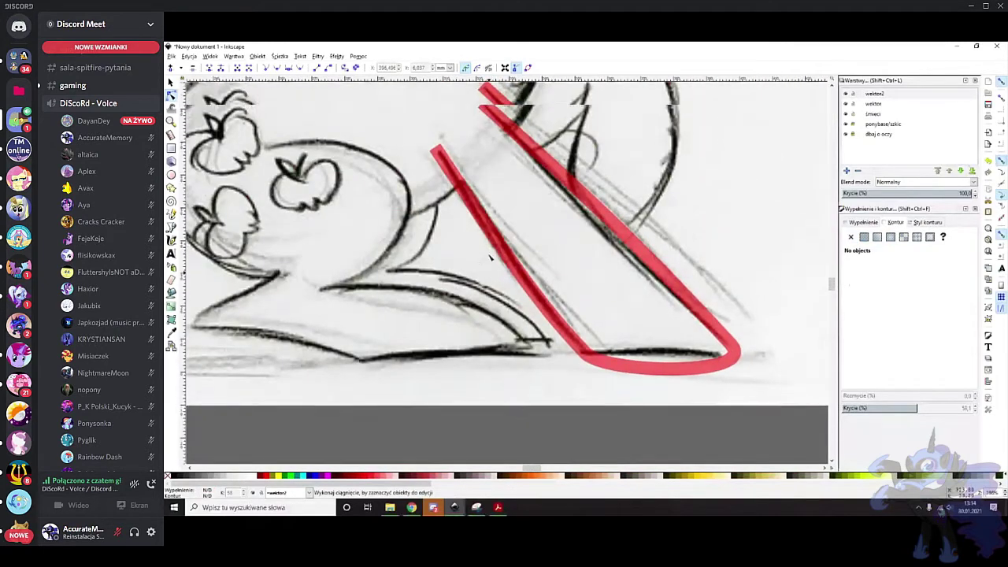
# Insert a node on each side of the leg's rear line, a short distance below its blunt upper end
pyautogui.scroll(8, 473, 292)
pyautogui.scroll(3, 432, 355)
pyautogui.click(493, 296)
pyautogui.scroll(2, 496, 299)
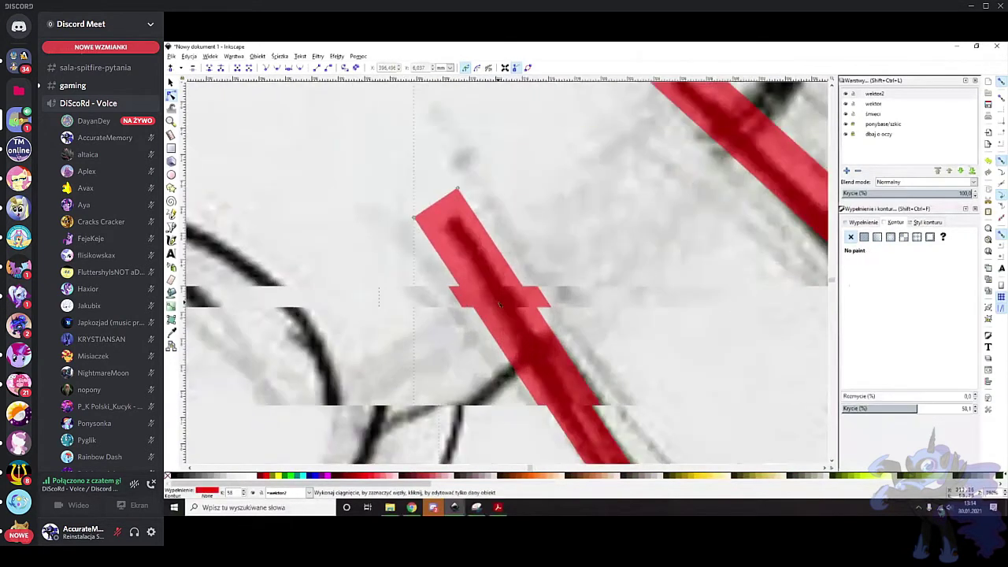
pyautogui.press('n')
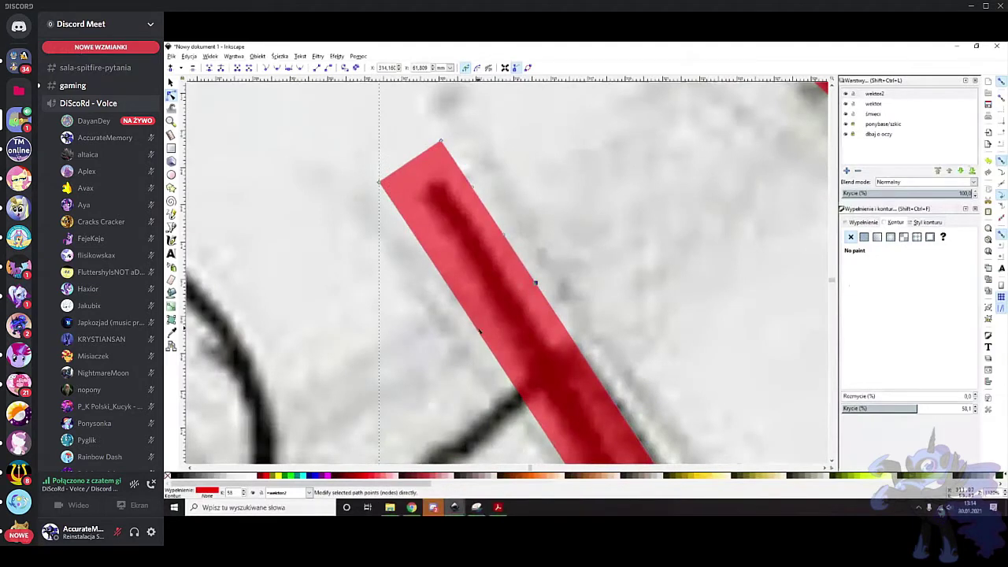
pyautogui.scroll(1, 394, 281)
# Delete the outer corner node at the rear line's upper end and pull the remaining tip node's handle inward to taper it
pyautogui.moveTo(349, 273)
pyautogui.mouseDown()
pyautogui.moveTo(389, 191)
pyautogui.moveTo(391, 199)
pyautogui.mouseUp()
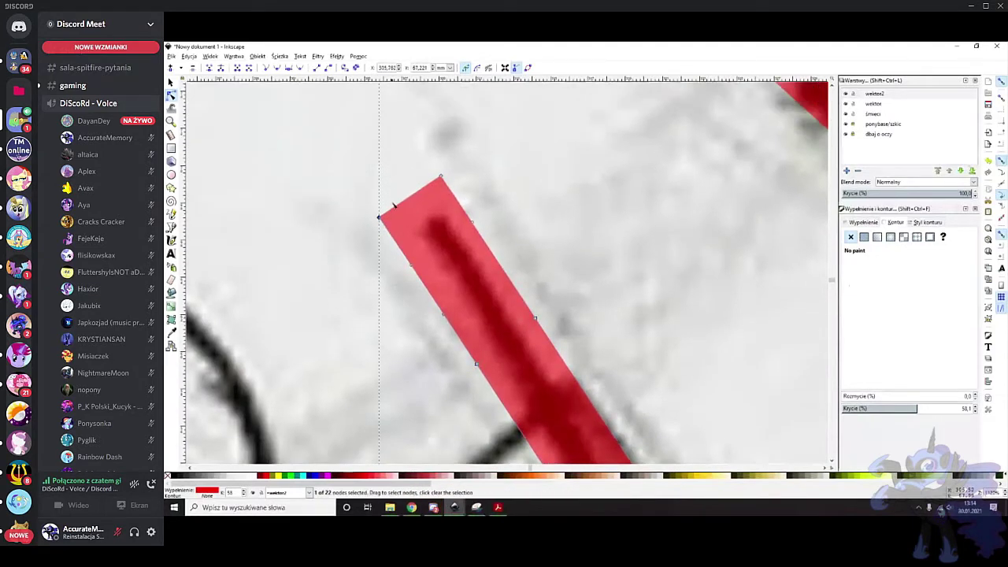
pyautogui.scroll(1, 480, 226)
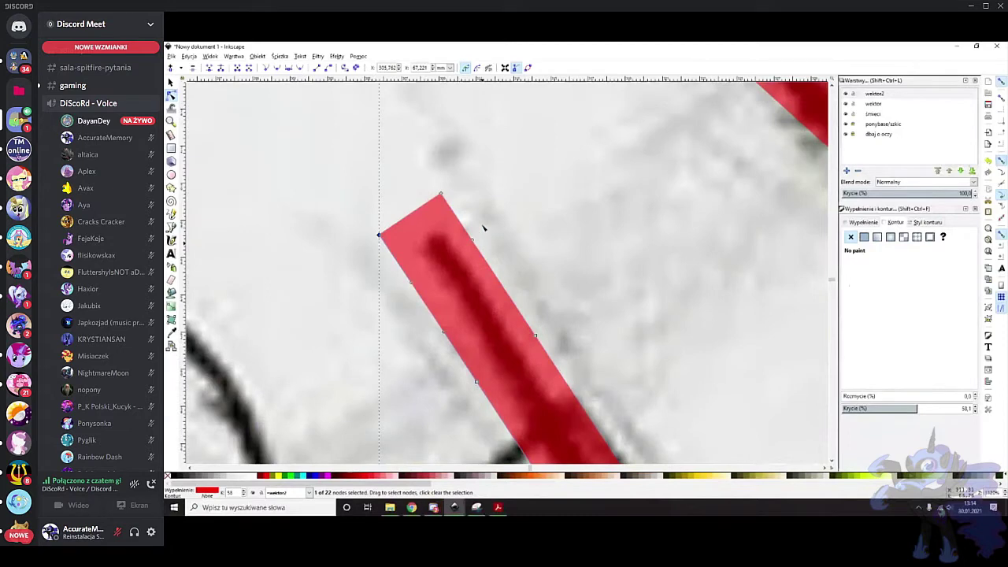
pyautogui.scroll(-4, 557, 254)
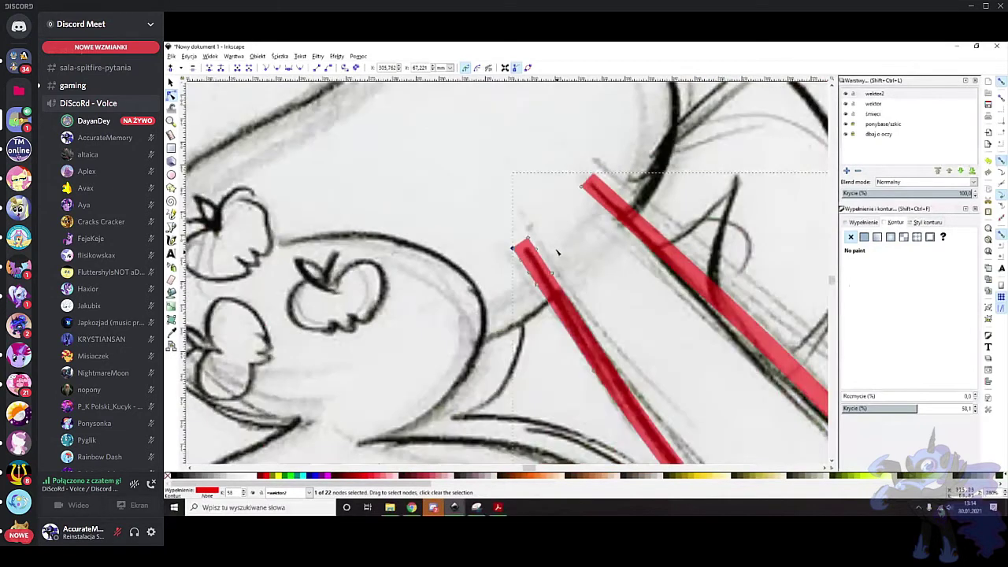
pyautogui.scroll(1, 545, 184)
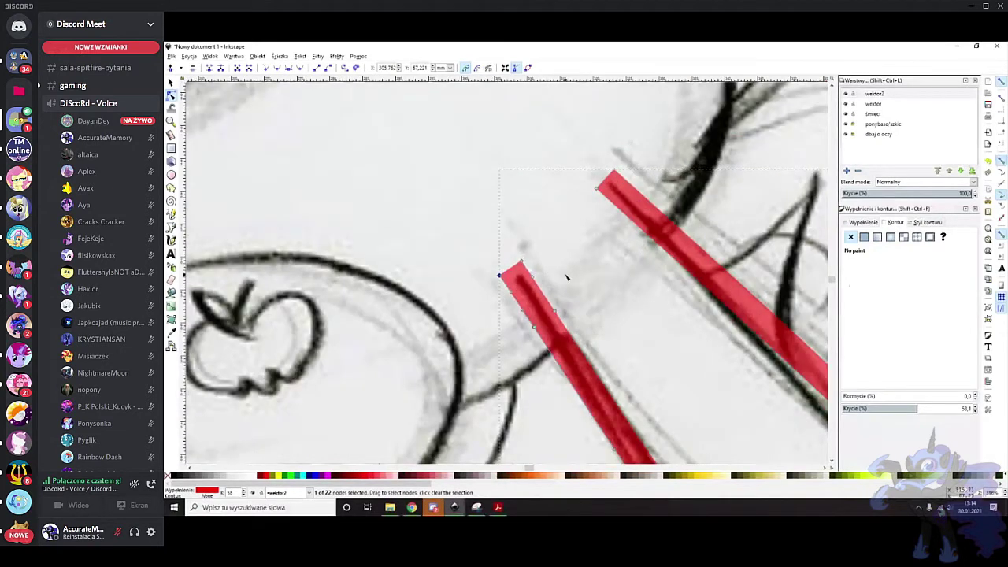
pyautogui.scroll(2, 526, 258)
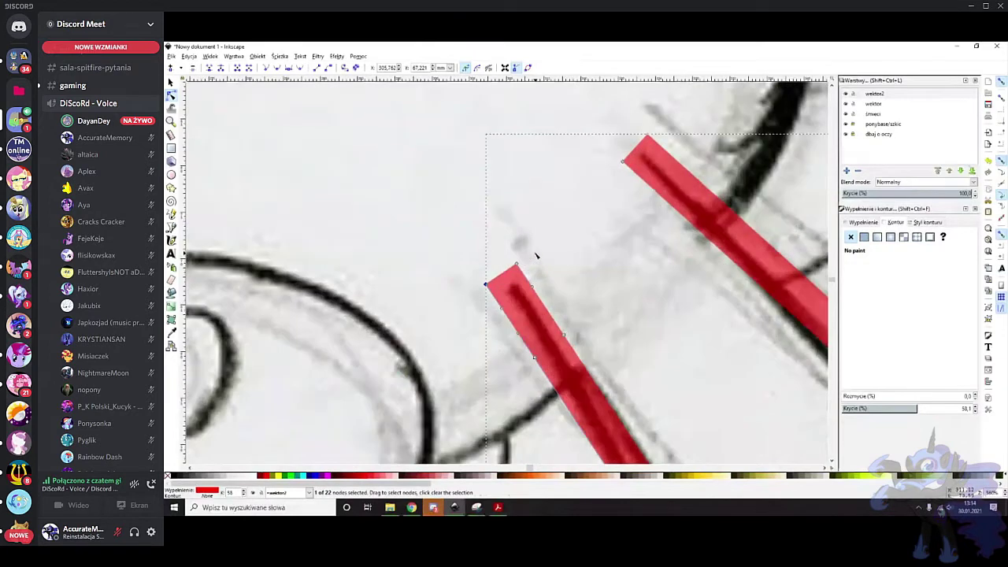
pyautogui.press('Delete')
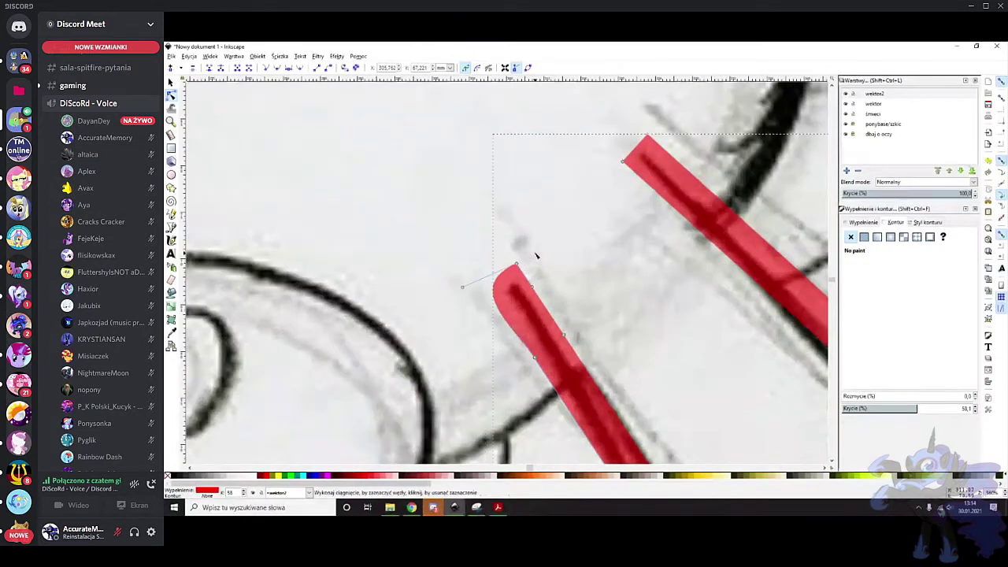
pyautogui.scroll(2, 513, 303)
pyautogui.moveTo(412, 274); pyautogui.dragTo(505, 303)
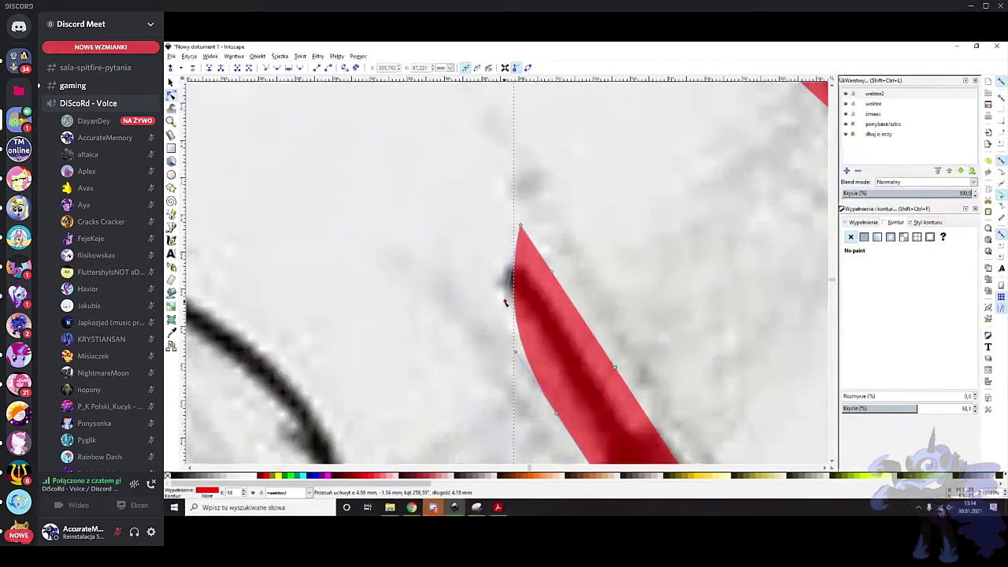
# Insert a node where the belly line meets the rear line's outer edge, and delete the node just above it
pyautogui.scroll(-6, 505, 302)
pyautogui.click(599, 373)
pyautogui.moveTo(535, 344); pyautogui.dragTo(569, 293)
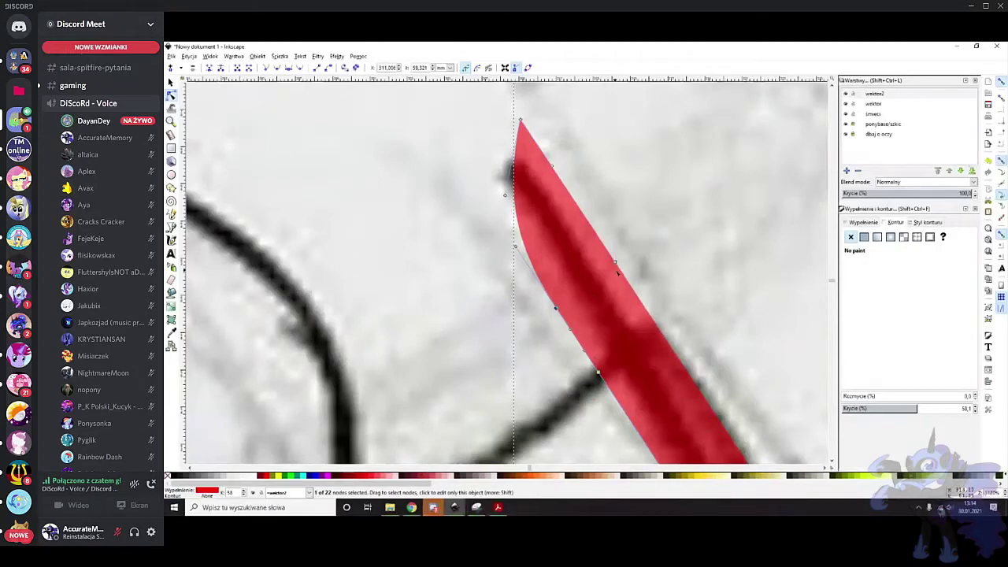
pyautogui.scroll(-8, 603, 278)
pyautogui.click(556, 311)
pyautogui.click(557, 315)
pyautogui.scroll(1, 598, 296)
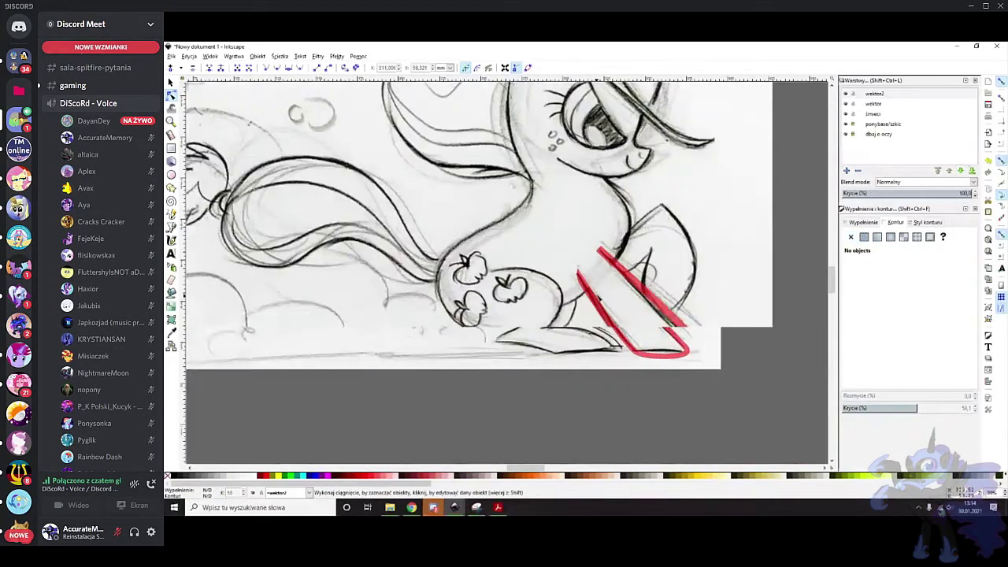
pyautogui.scroll(3, 599, 297)
pyautogui.scroll(3, 583, 265)
pyautogui.click(537, 299)
pyautogui.moveTo(493, 266); pyautogui.dragTo(500, 265)
pyautogui.scroll(1, 449, 247)
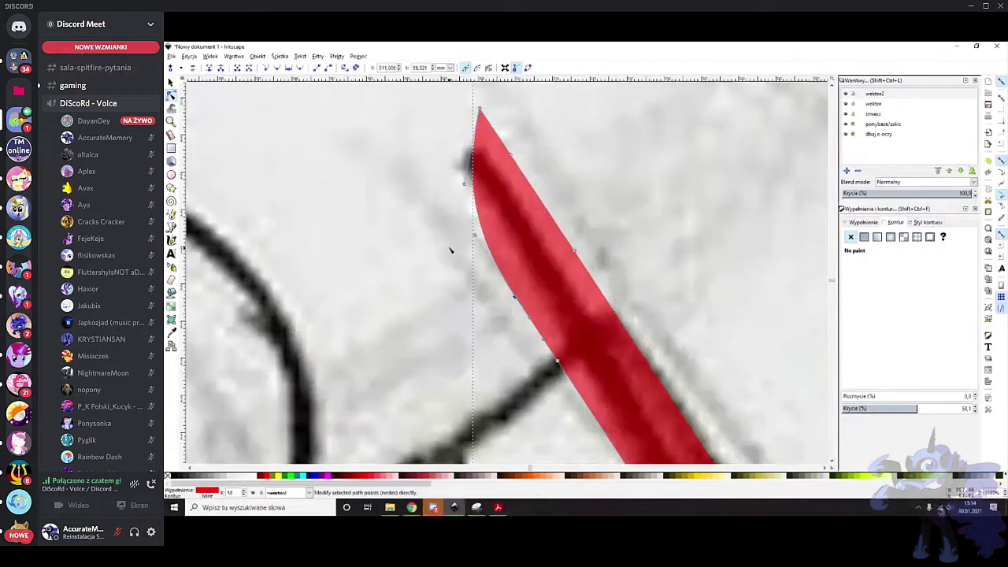
pyautogui.press('Delete')
# Adjust the upper handle of the node at the belly-line junction so the outer edge bends smoothly toward the tip
pyautogui.moveTo(519, 394); pyautogui.dragTo(558, 354)
pyautogui.scroll(4, 551, 338)
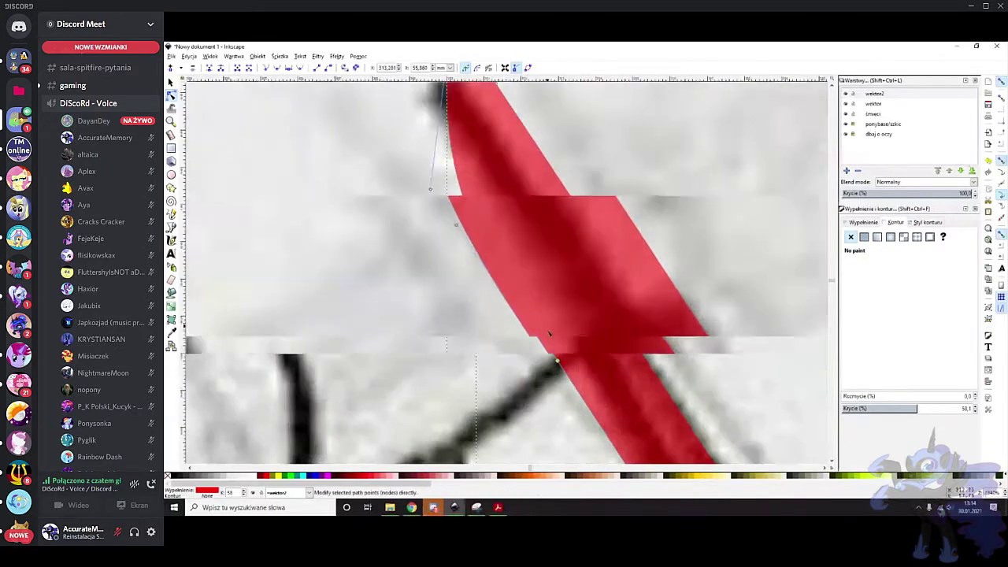
pyautogui.moveTo(367, 112); pyautogui.dragTo(367, 109)
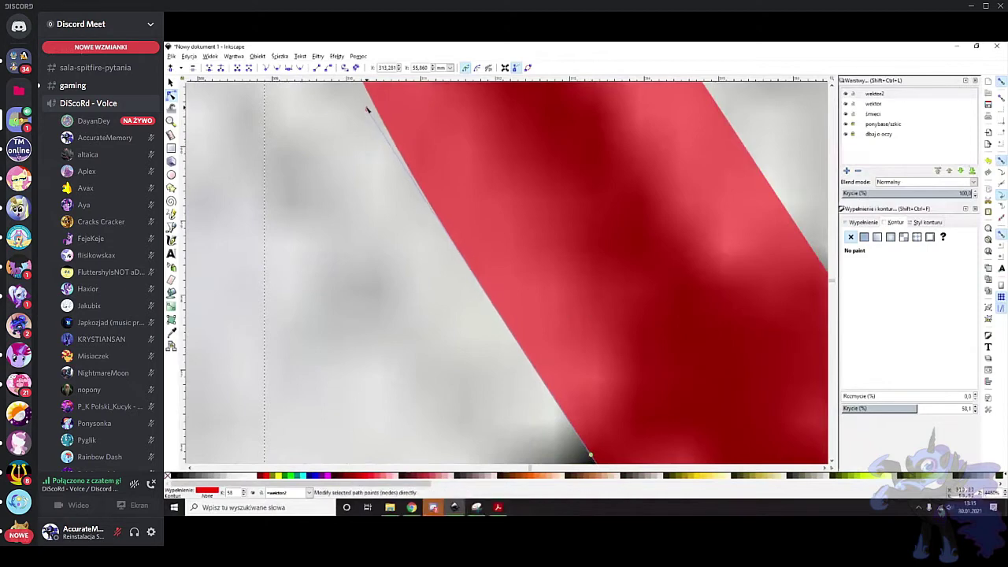
pyautogui.moveTo(367, 110); pyautogui.dragTo(365, 112)
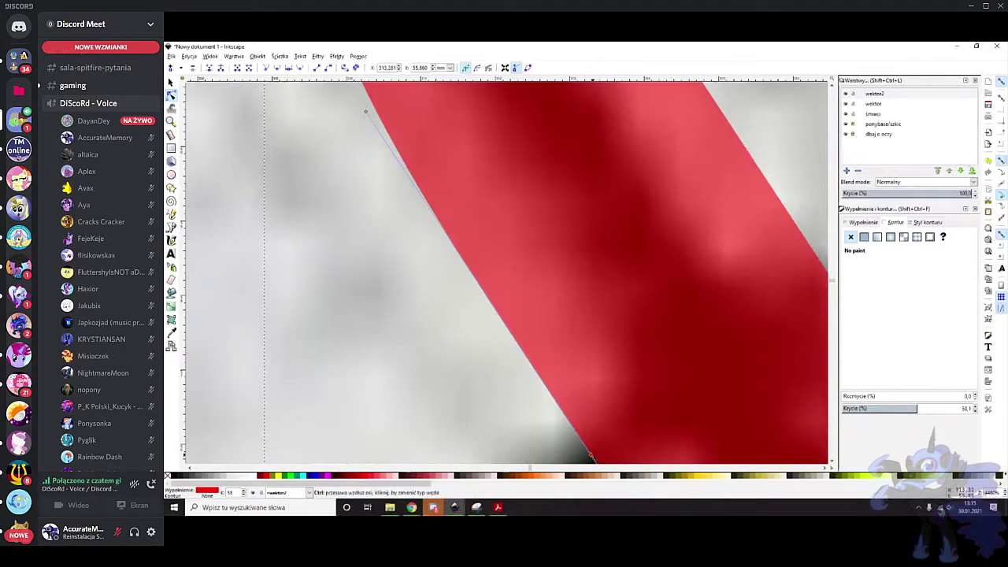
pyautogui.scroll(-5, 519, 221)
pyautogui.scroll(1, 477, 239)
# Reshape the rear line's pointed upper end by adjusting the tip node's handle
pyautogui.moveTo(448, 193); pyautogui.dragTo(516, 267)
pyautogui.scroll(2, 457, 296)
pyautogui.moveTo(473, 400); pyautogui.dragTo(467, 358)
pyautogui.scroll(-3, 632, 253)
pyautogui.doubleClick(650, 259)
# Insert a node on each side of the leg's front line, near where it crosses the chest line
pyautogui.scroll(-2, 653, 259)
pyautogui.hscroll(3, 661, 265)
pyautogui.hscroll(1, 655, 268)
pyautogui.click(665, 202)
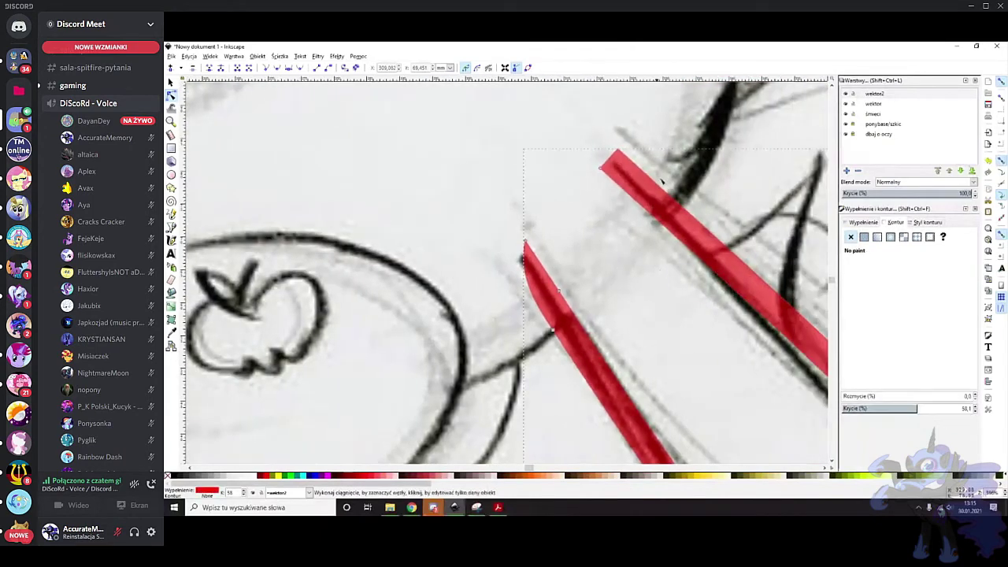
pyautogui.scroll(4, 667, 178)
pyautogui.scroll(-4, 652, 360)
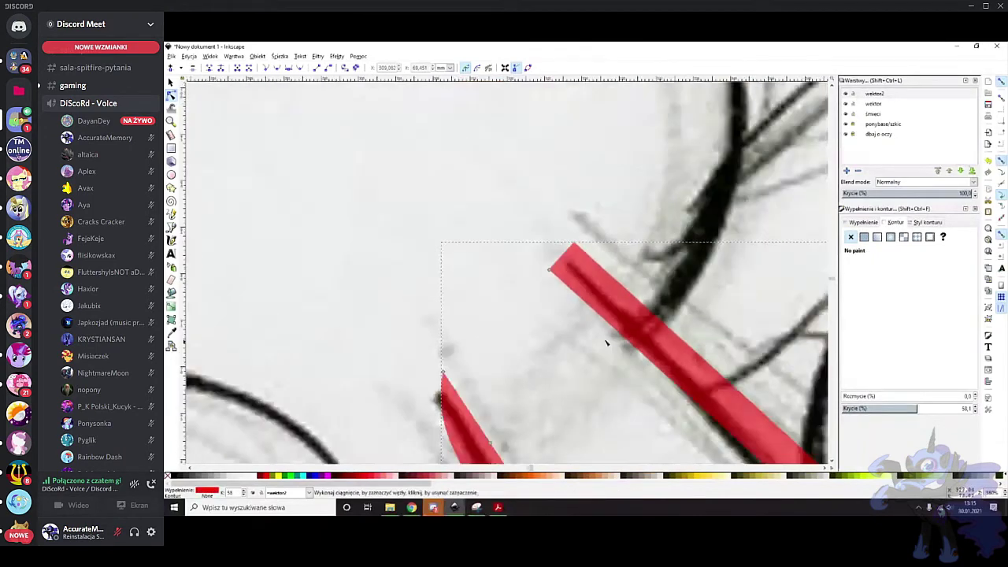
pyautogui.scroll(1, 623, 338)
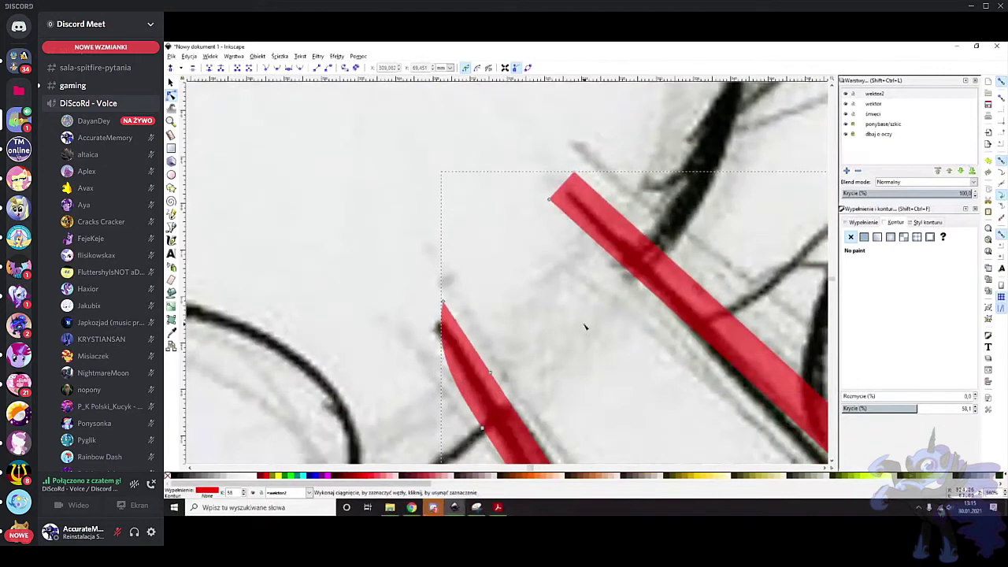
pyautogui.doubleClick(666, 254)
pyautogui.doubleClick(642, 283)
# Remove the outer corner node at the front line's upper end and pull the tip handle down to taper the end
pyautogui.scroll(2, 646, 185)
pyautogui.moveTo(488, 131); pyautogui.dragTo(539, 180)
pyautogui.moveTo(553, 106); pyautogui.dragTo(555, 214)
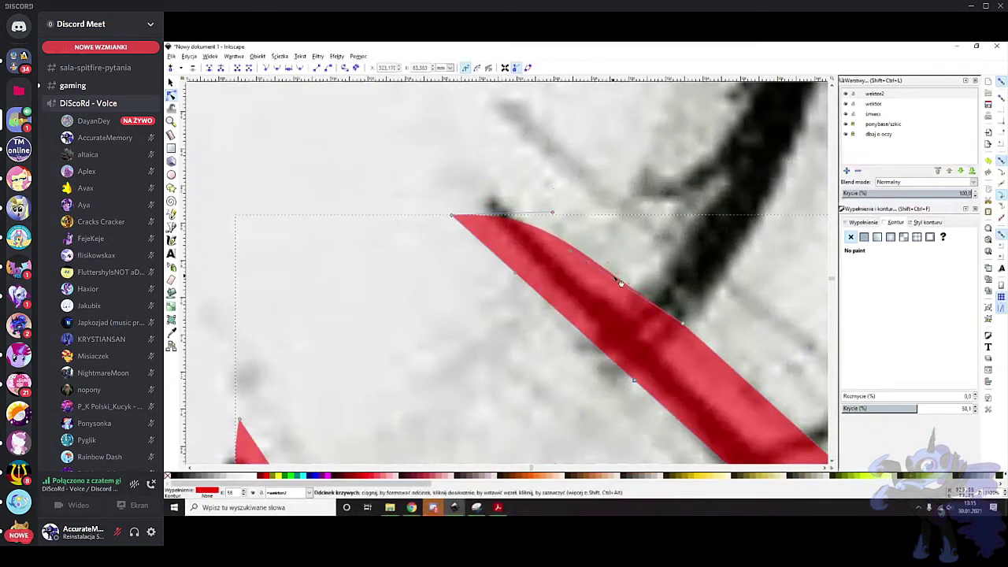
# Adjust the handle of the node at the chest-line junction so the front line's outer edge curves smoothly into its tip
pyautogui.scroll(2, 620, 283)
pyautogui.scroll(1, 597, 226)
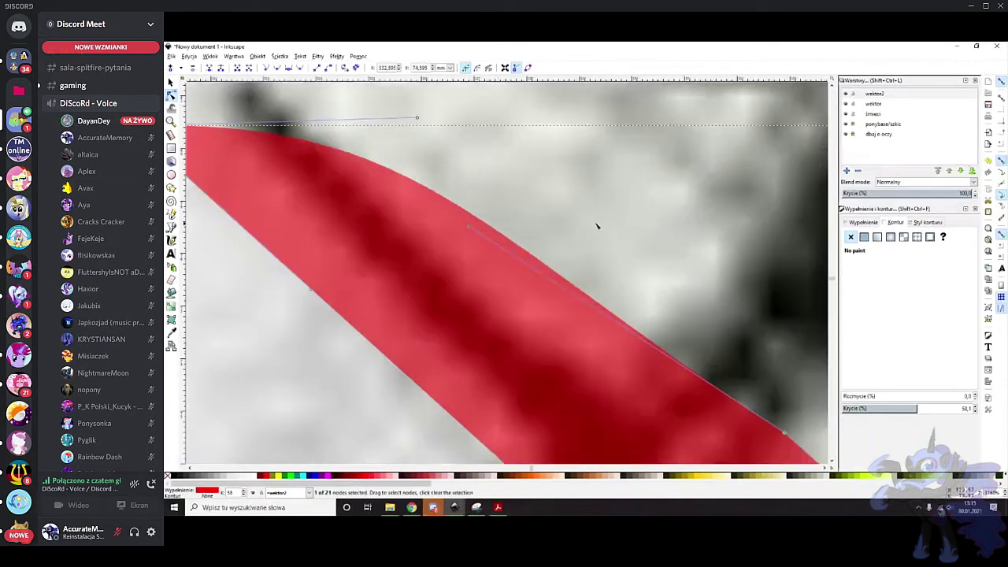
pyautogui.moveTo(470, 227); pyautogui.dragTo(527, 204)
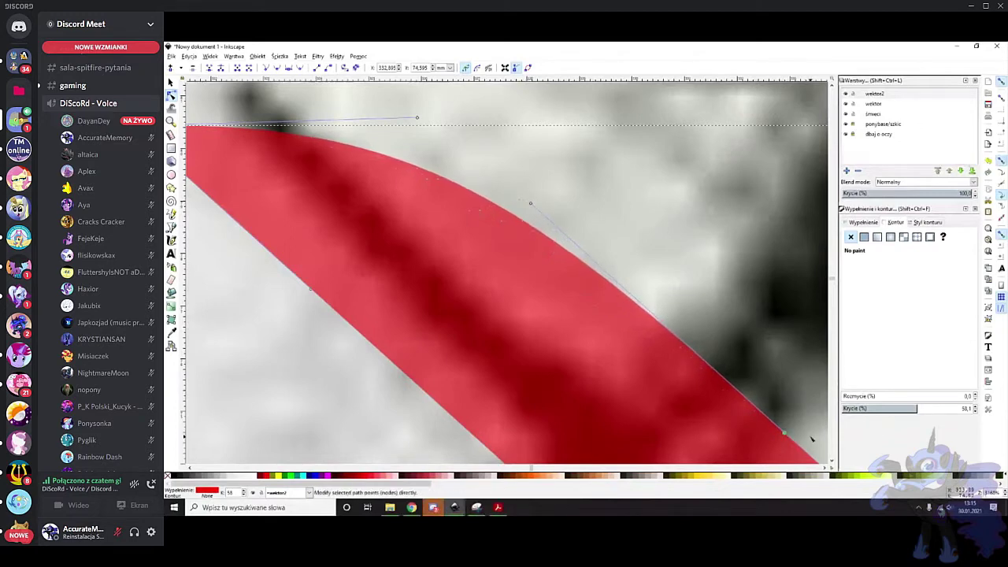
pyautogui.click(782, 429)
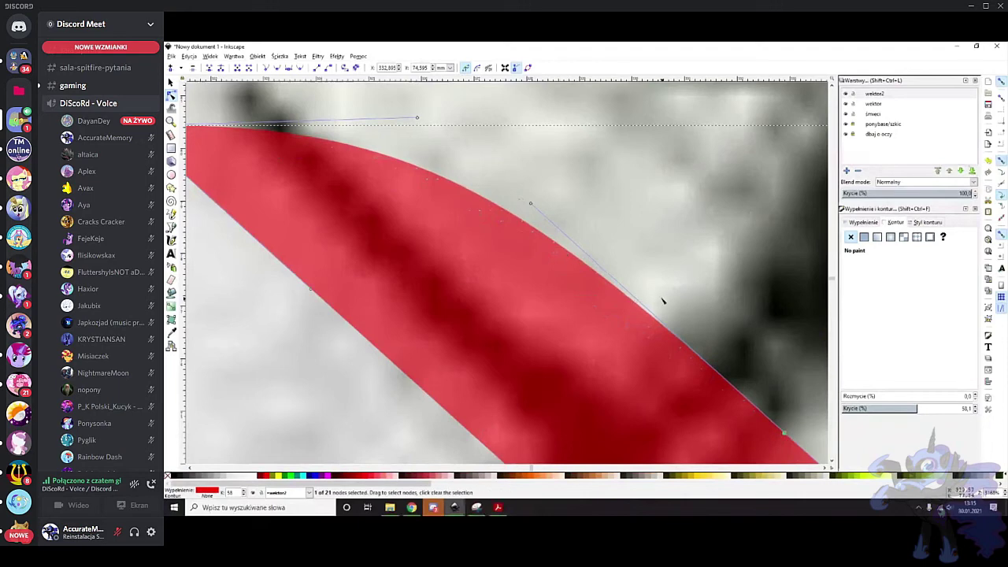
pyautogui.scroll(-3, 561, 362)
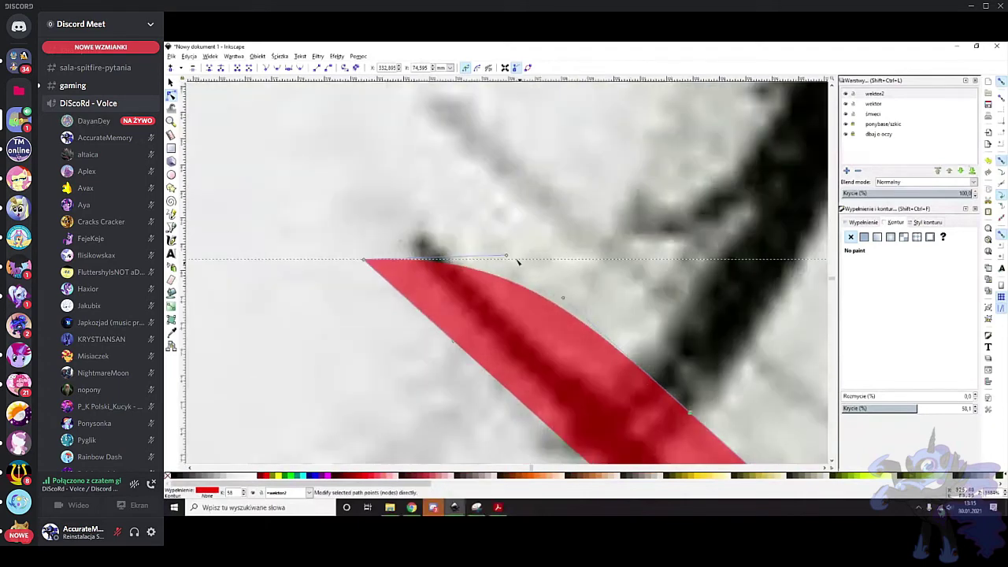
# Shorten the handle of the front line's tip node to refine the tapered upper end, and deselect the path
pyautogui.moveTo(508, 257); pyautogui.dragTo(487, 258)
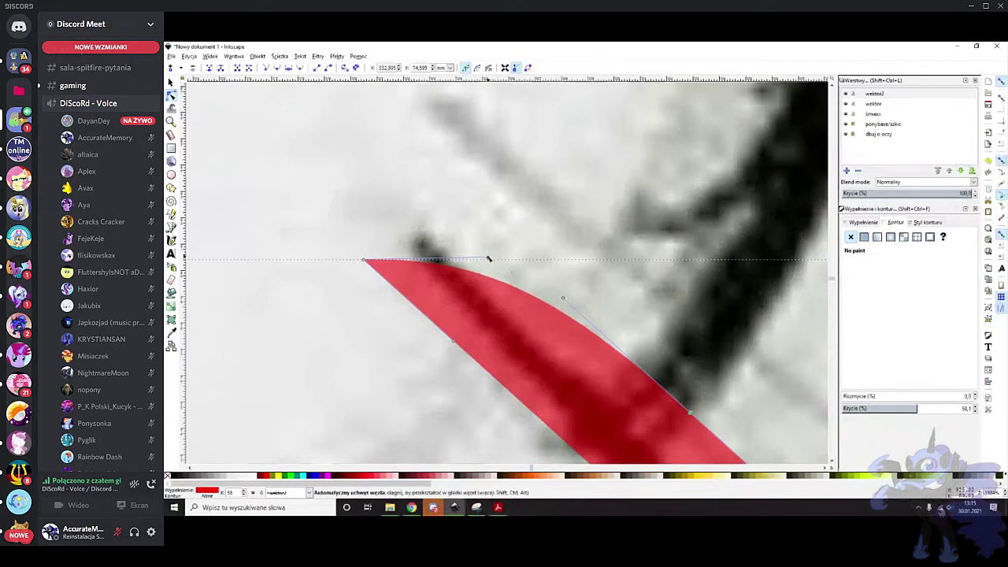
pyautogui.scroll(-4, 500, 255)
pyautogui.click(587, 243)
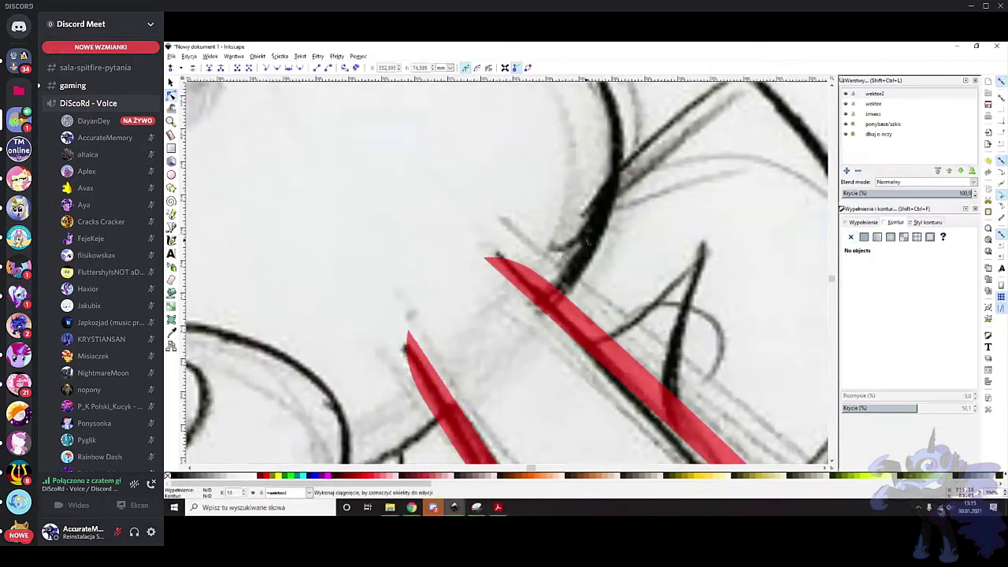
pyautogui.scroll(-1, 588, 242)
pyautogui.scroll(-1, 589, 243)
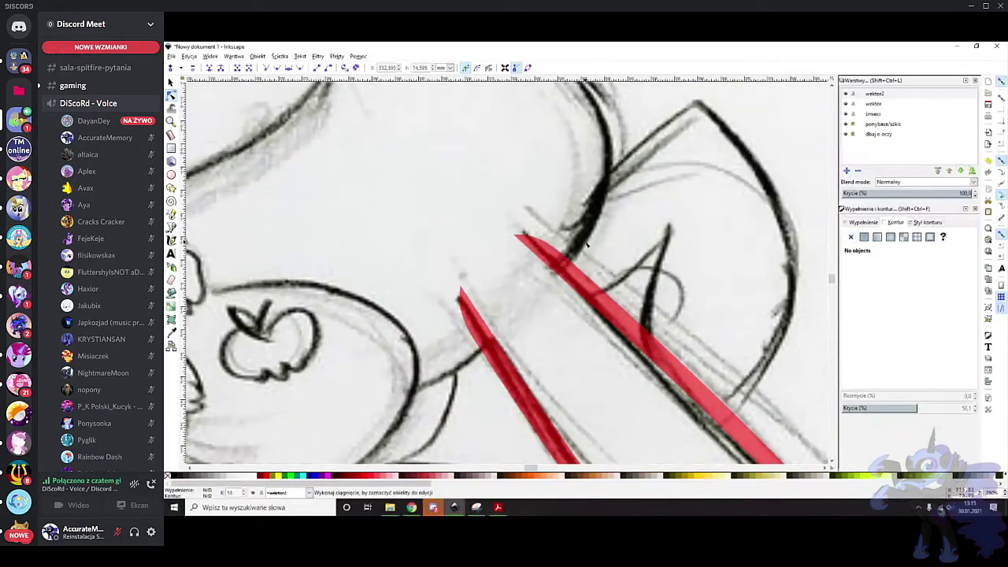
pyautogui.scroll(2, 496, 314)
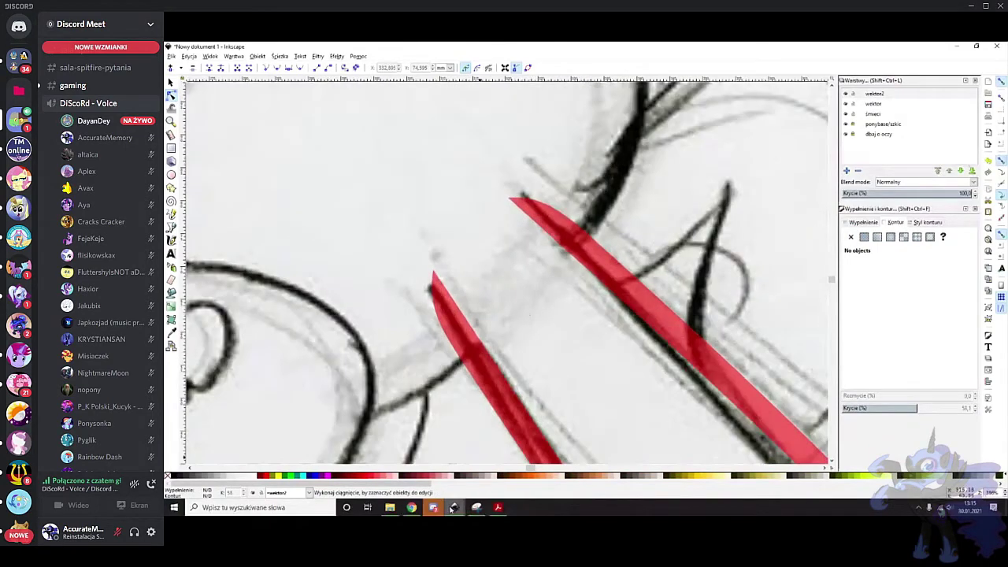
# Switch to the finished Twilight Sparkle document and examine the pony colour guide placed beside the artwork
pyautogui.moveTo(453, 511)
pyautogui.click(277, 475)
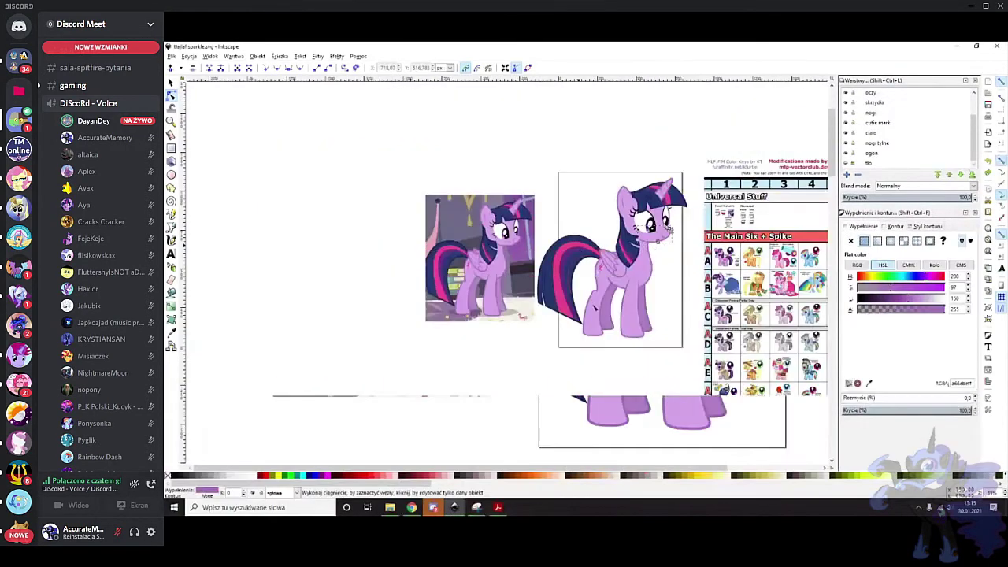
pyautogui.hscroll(2, 558, 309)
pyautogui.scroll(1, 563, 315)
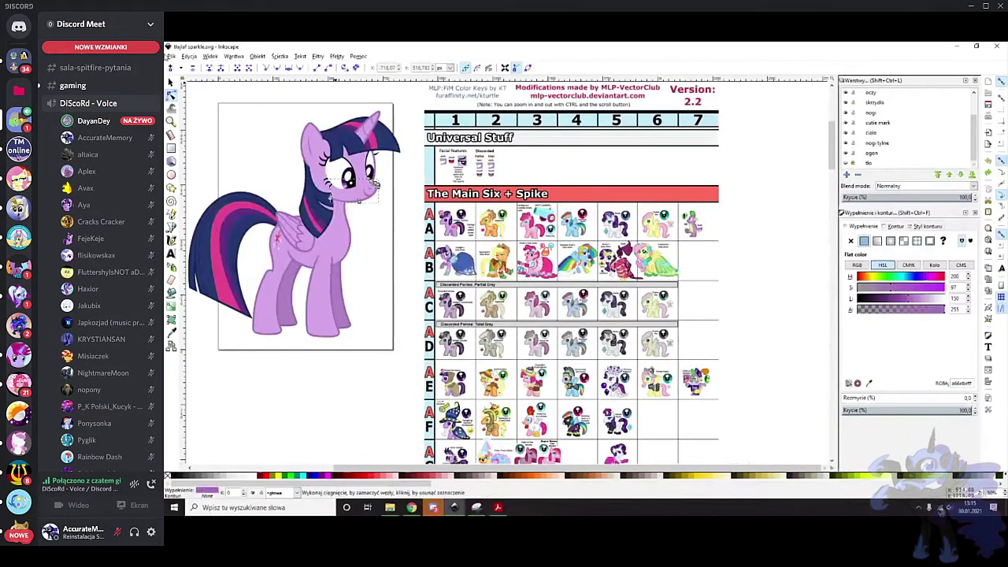
pyautogui.press('s')
pyautogui.scroll(1, 559, 270)
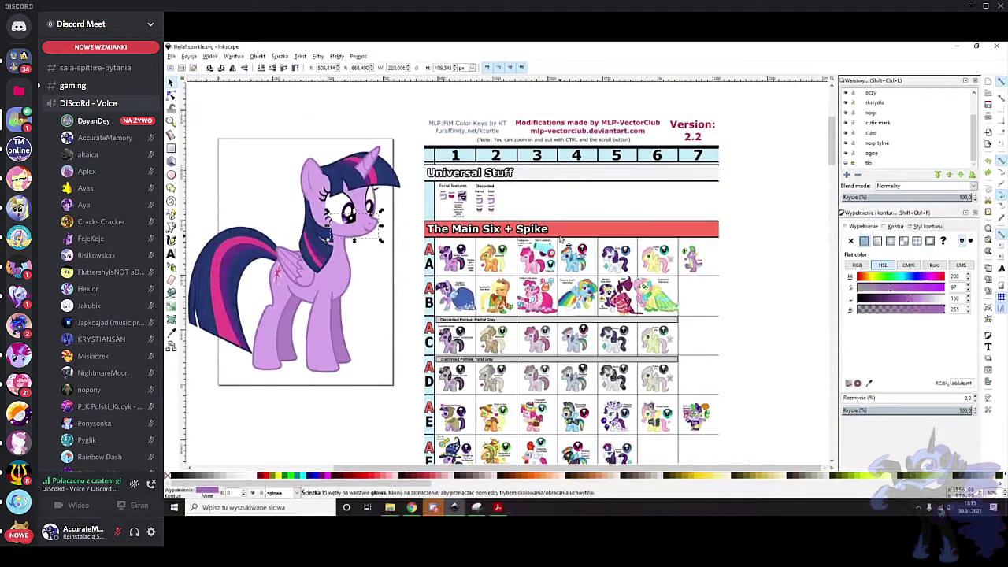
pyautogui.click(581, 249)
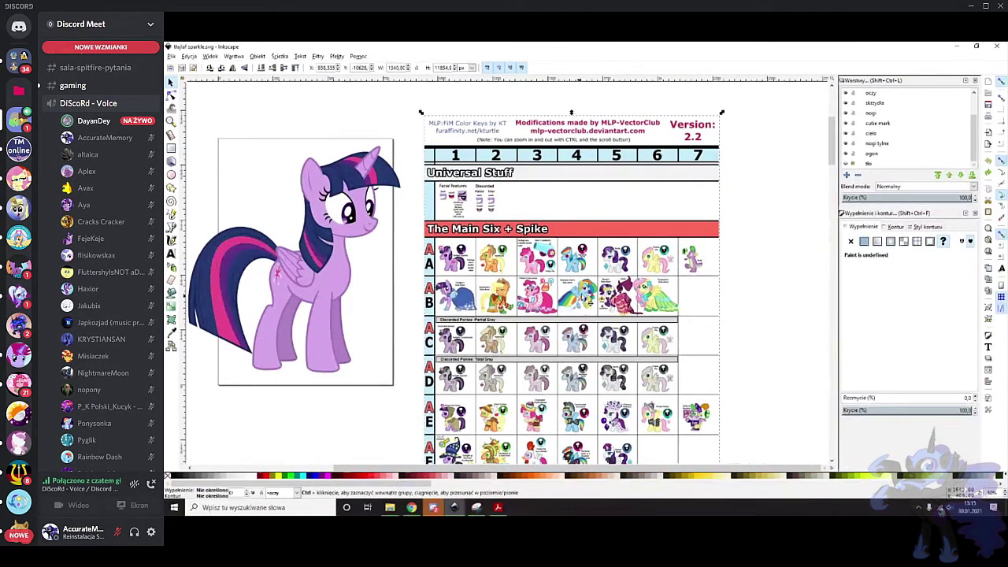
pyautogui.scroll(-5, 580, 305)
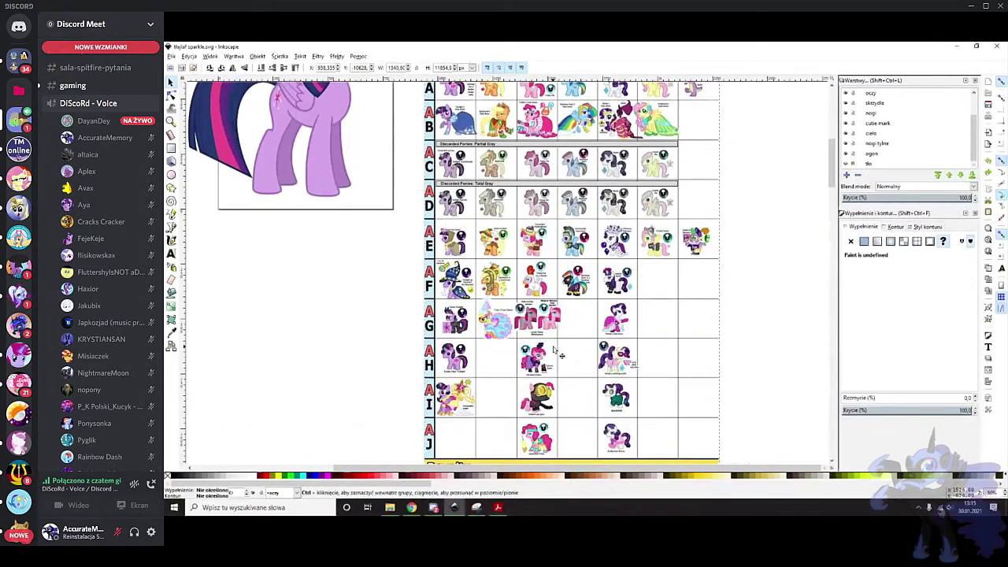
pyautogui.scroll(1, 556, 352)
pyautogui.scroll(-5, 556, 352)
pyautogui.scroll(-10, 558, 297)
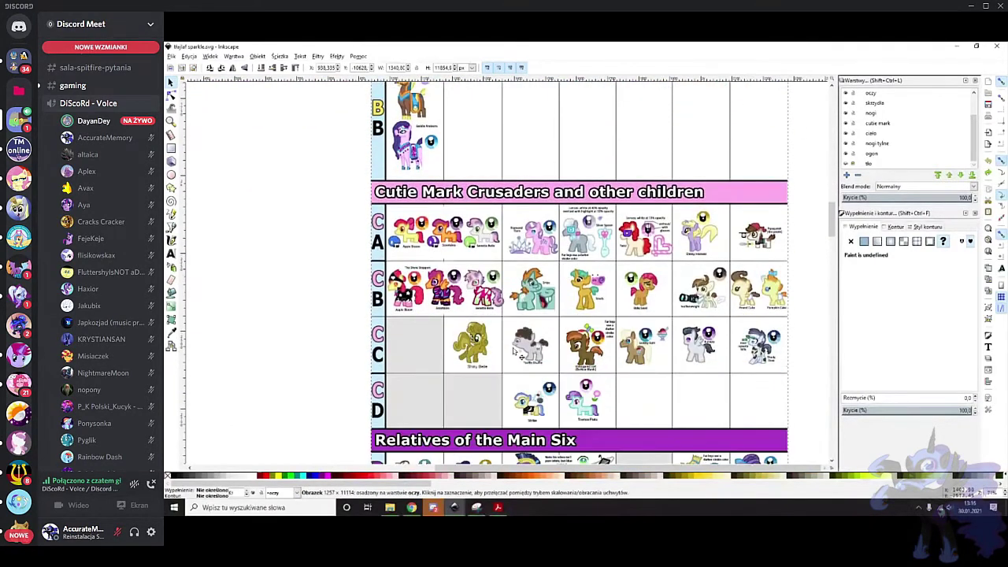
pyautogui.scroll(20, 490, 253)
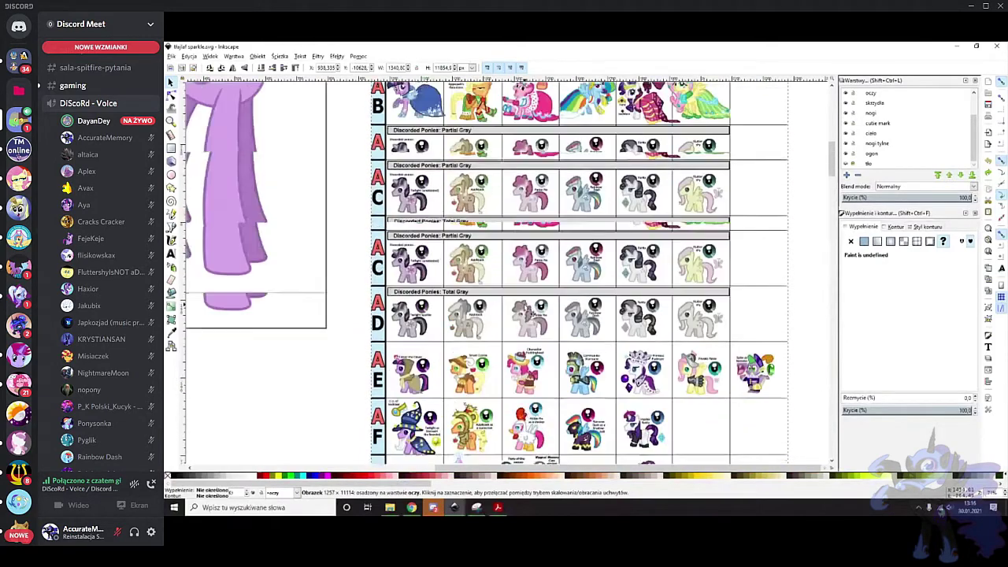
pyautogui.scroll(4, 260, 221)
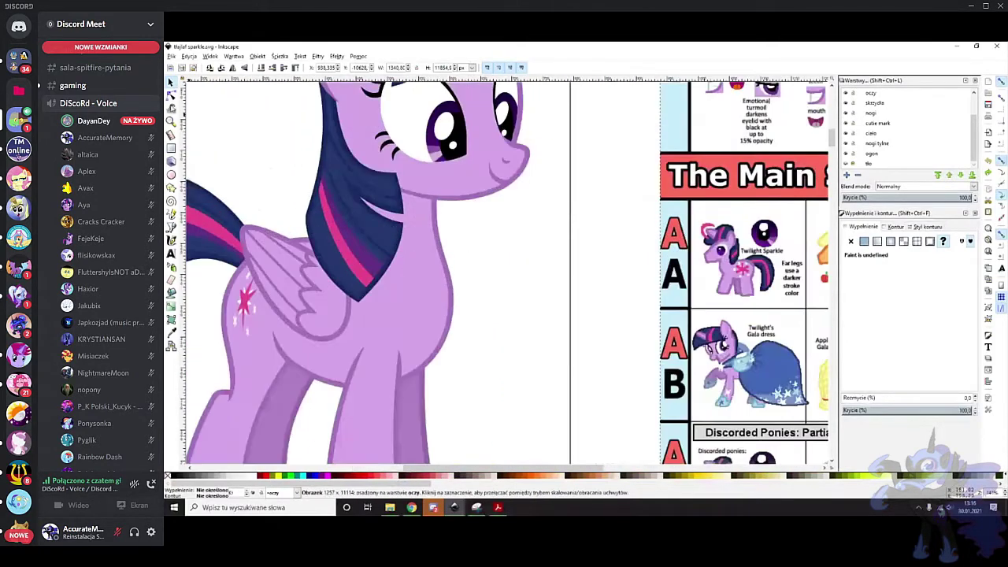
# Recolour Twilight's chest outline with the dark orange sampled from Applejack's outline in the colour guide
pyautogui.press('n')
pyautogui.click(450, 298)
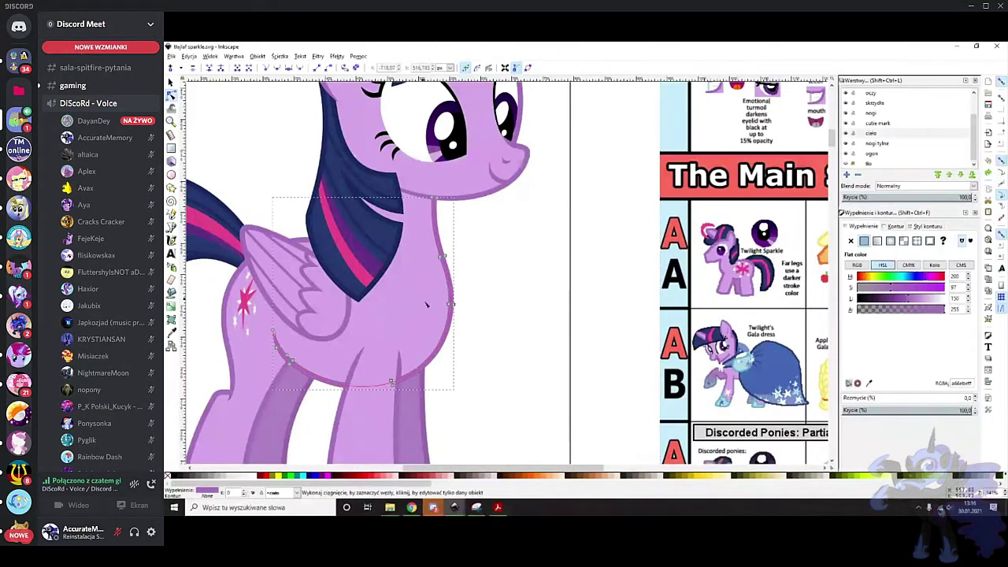
pyautogui.scroll(4, 425, 299)
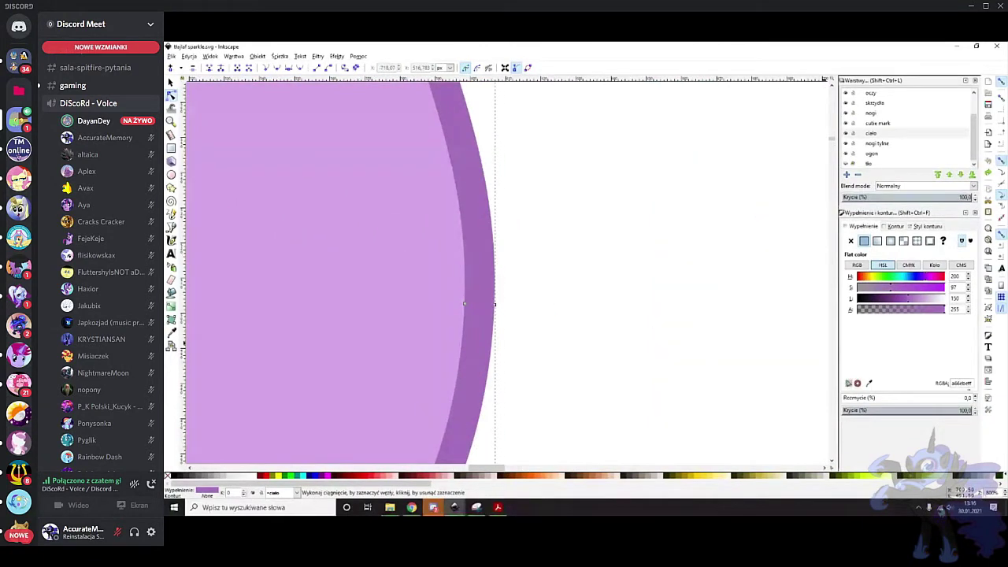
pyautogui.moveTo(487, 468); pyautogui.dragTo(574, 472)
pyautogui.scroll(4, 604, 289)
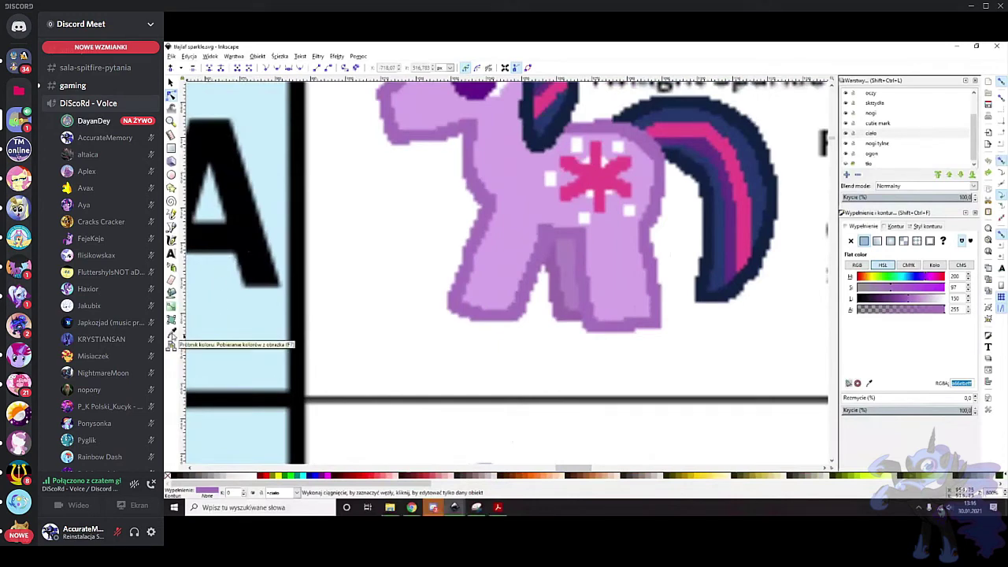
pyautogui.click(171, 333)
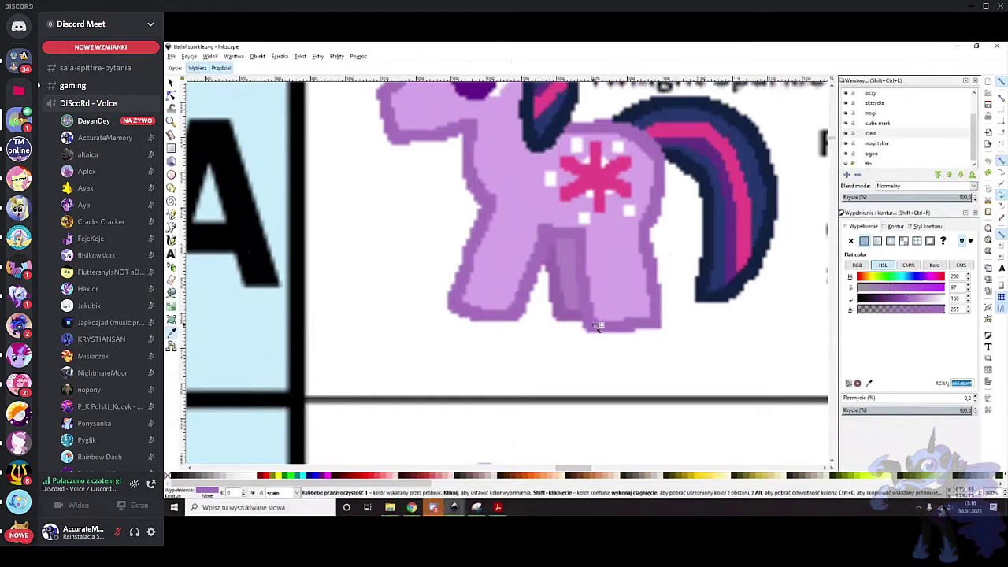
pyautogui.scroll(-5, 597, 327)
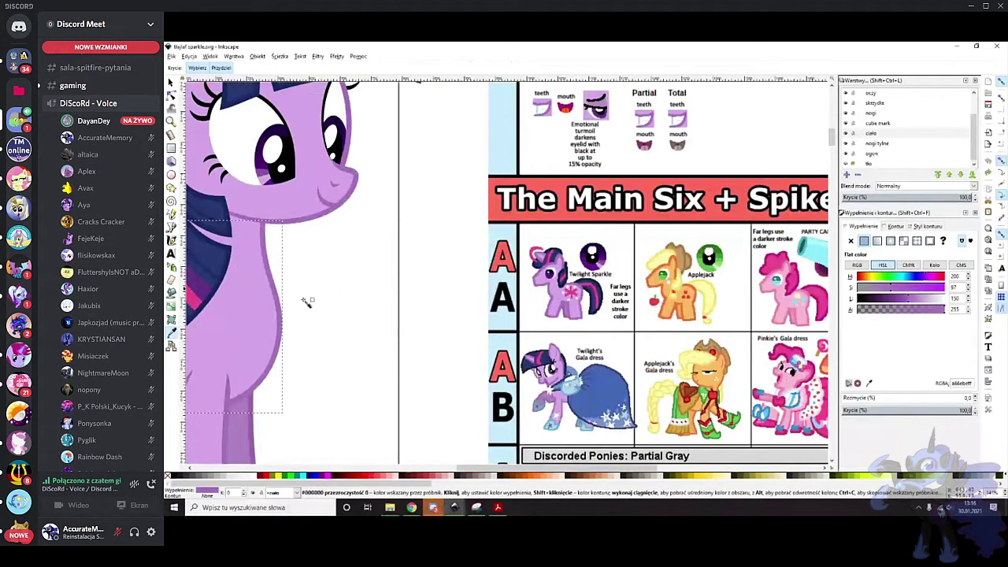
pyautogui.scroll(5, 630, 296)
pyautogui.scroll(-2, 630, 296)
pyautogui.click(544, 251)
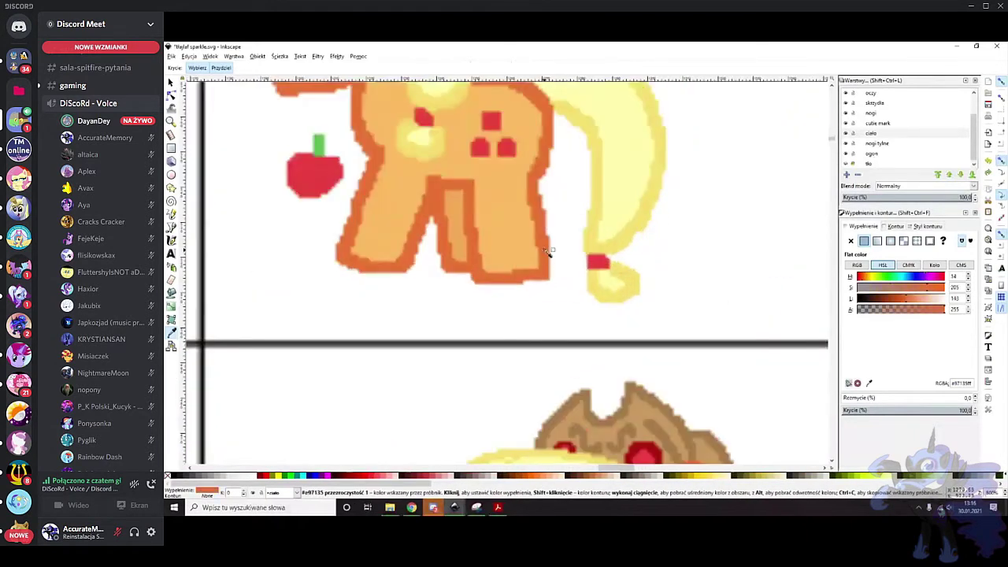
pyautogui.scroll(-3, 614, 315)
pyautogui.scroll(-4, 614, 315)
pyautogui.scroll(3, 466, 327)
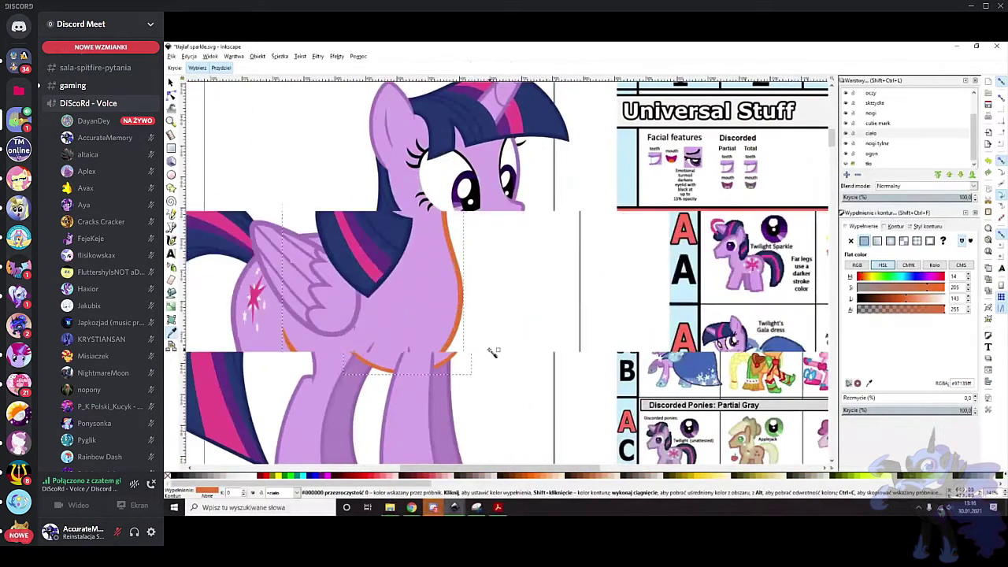
# Fill Twilight's body with the light orange sampled from Applejack's coat, and undo the orange recolouring of body and outline
pyautogui.click(172, 95)
pyautogui.click(408, 305)
pyautogui.hscroll(4, 410, 305)
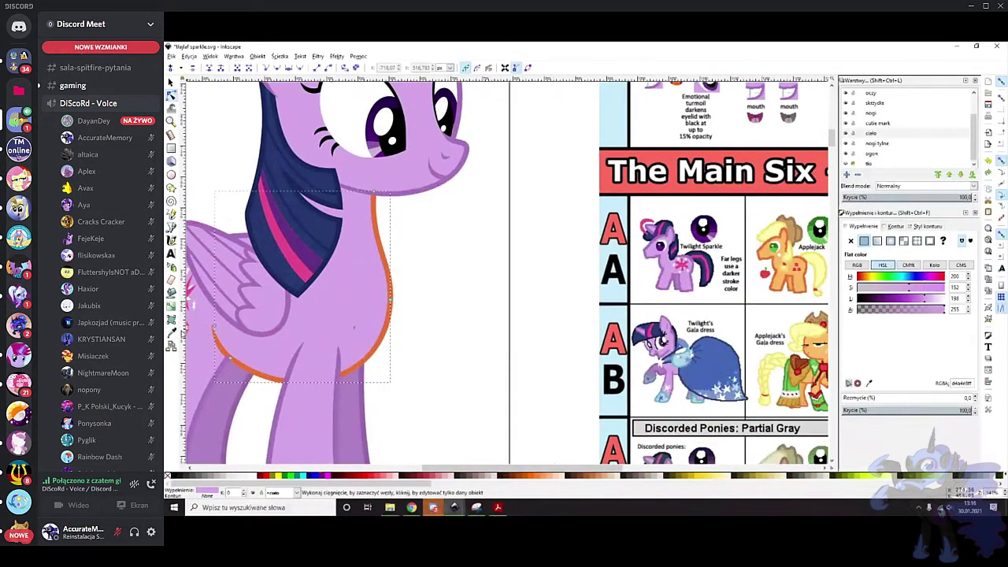
pyautogui.click(172, 333)
pyautogui.click(784, 279)
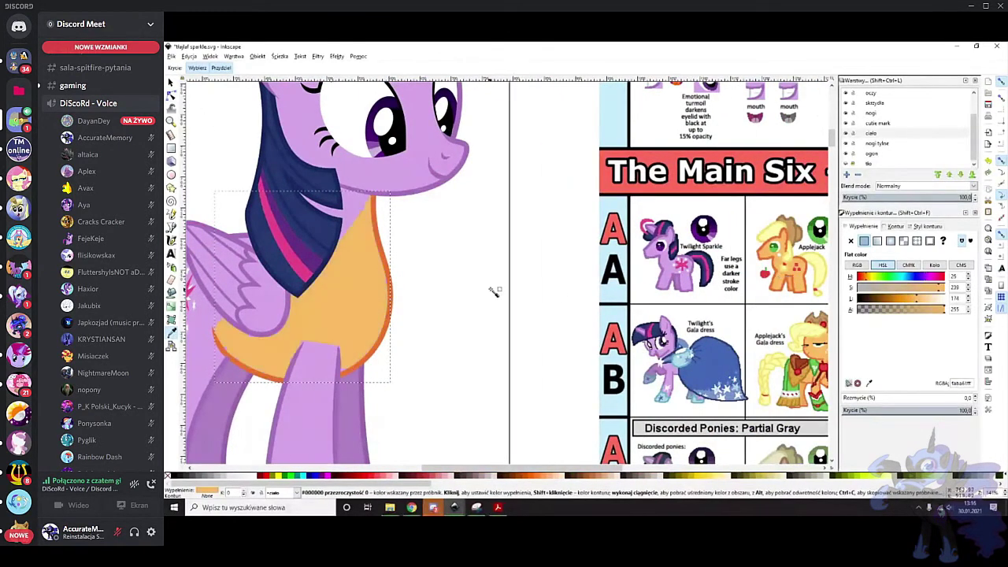
pyautogui.click(172, 94)
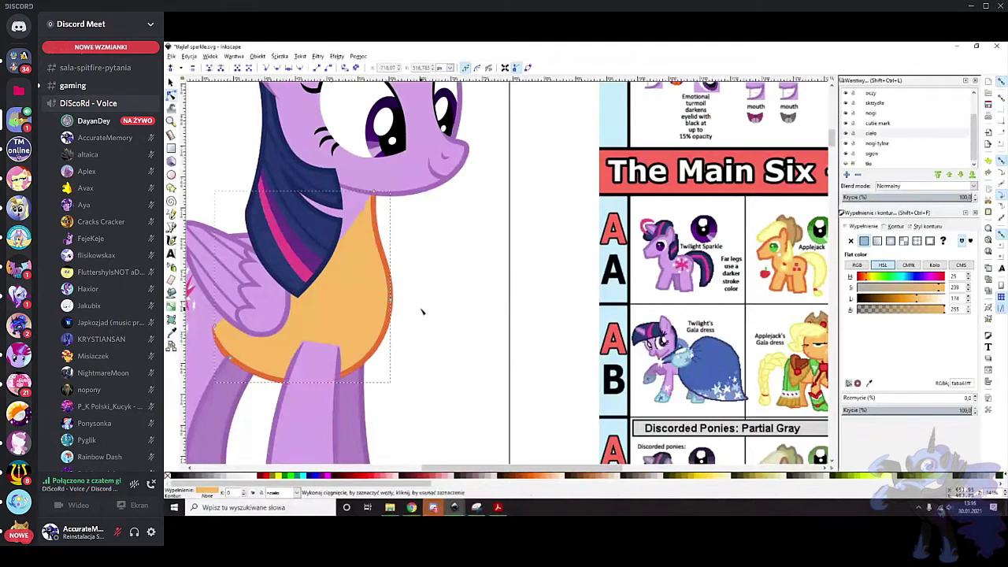
pyautogui.press('Escape')
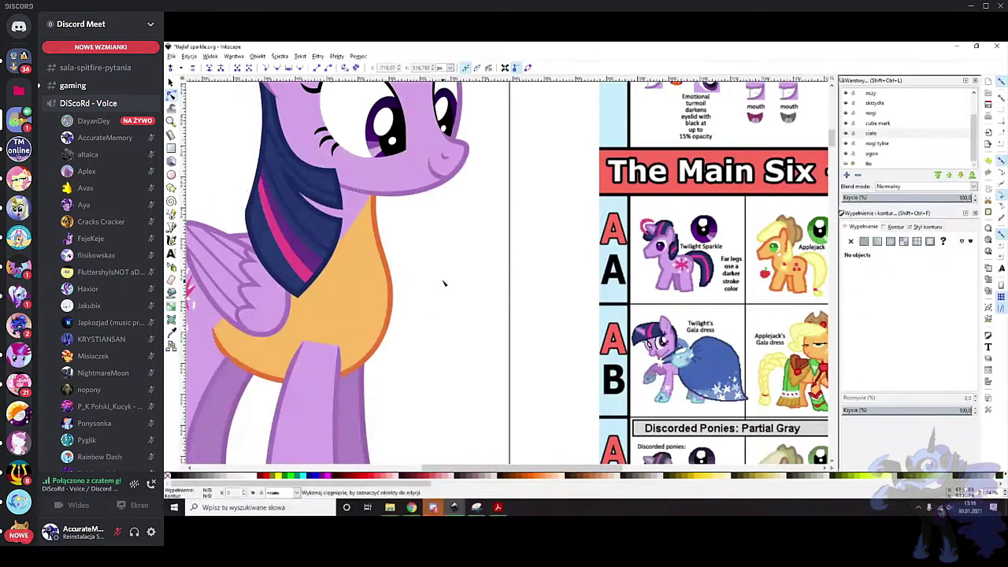
pyautogui.hotkey('ctrl', 'z')
pyautogui.scroll(-2, 464, 318)
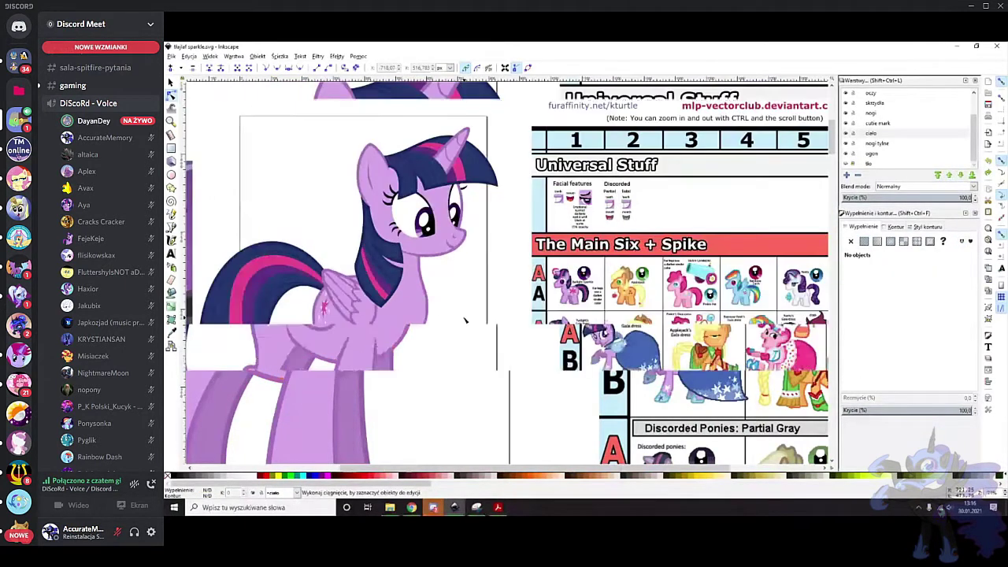
# Try to copy the colour guide image and paste it into the pony sketch document
pyautogui.click(171, 81)
pyautogui.click(604, 172)
pyautogui.scroll(2, 606, 173)
pyautogui.rightClick(605, 173)
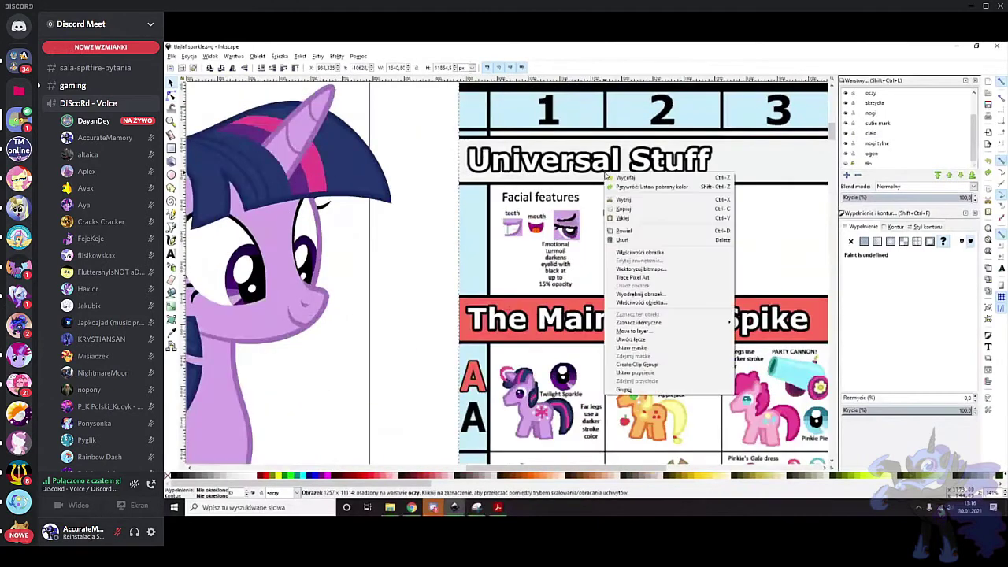
pyautogui.click(630, 214)
pyautogui.moveTo(457, 510)
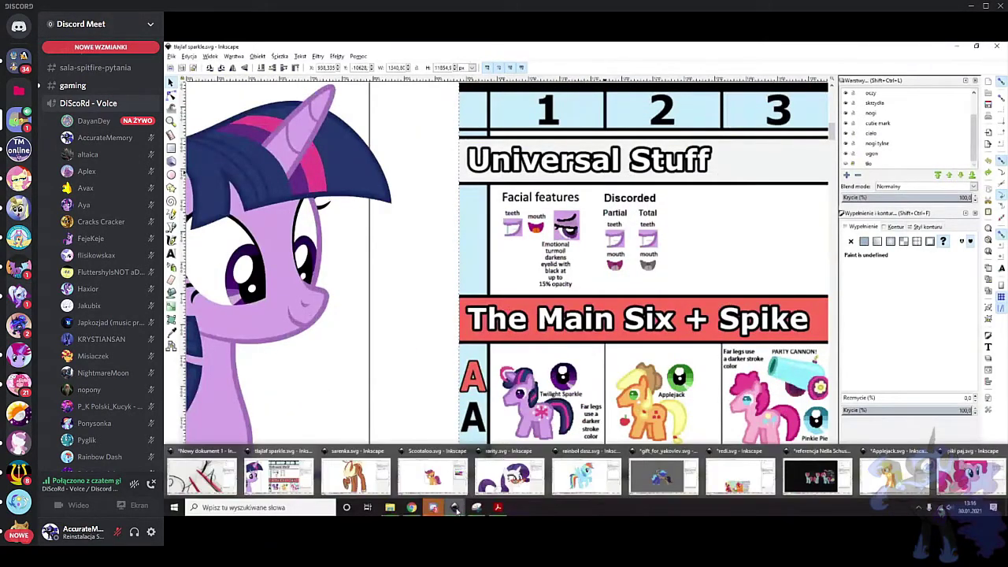
pyautogui.click(207, 475)
pyautogui.scroll(-3, 608, 240)
pyautogui.scroll(-4, 608, 240)
pyautogui.rightClick(655, 192)
pyautogui.click(677, 244)
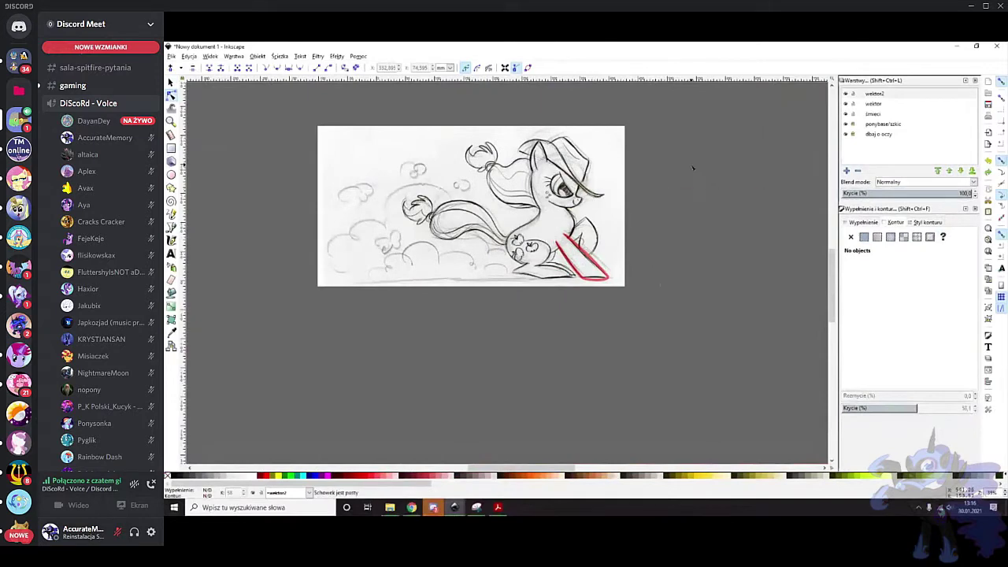
# Select the wektor2 layer and try again to paste the colour guide beside the pony sketch
pyautogui.scroll(1, 689, 173)
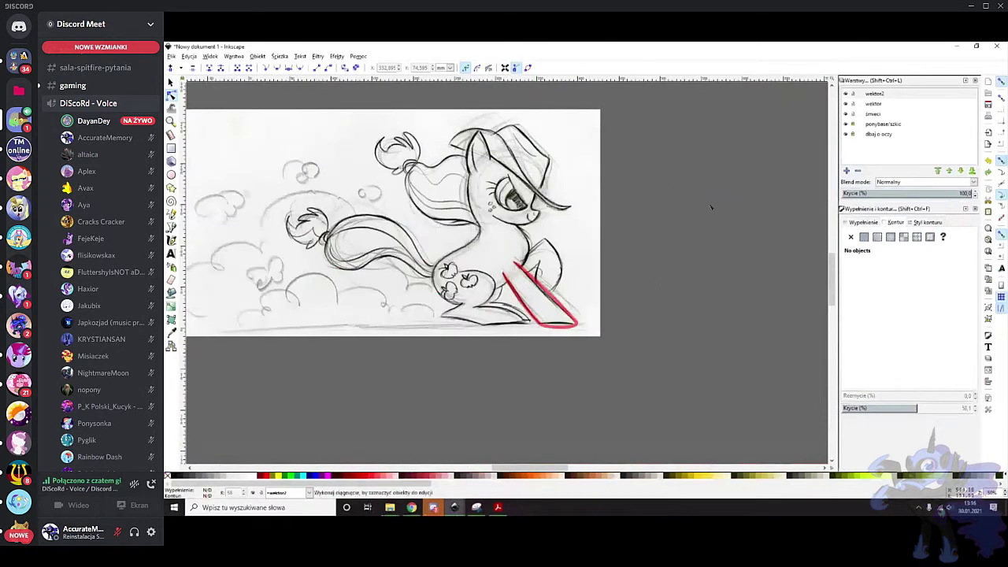
pyautogui.click(874, 96)
pyautogui.scroll(-6, 646, 230)
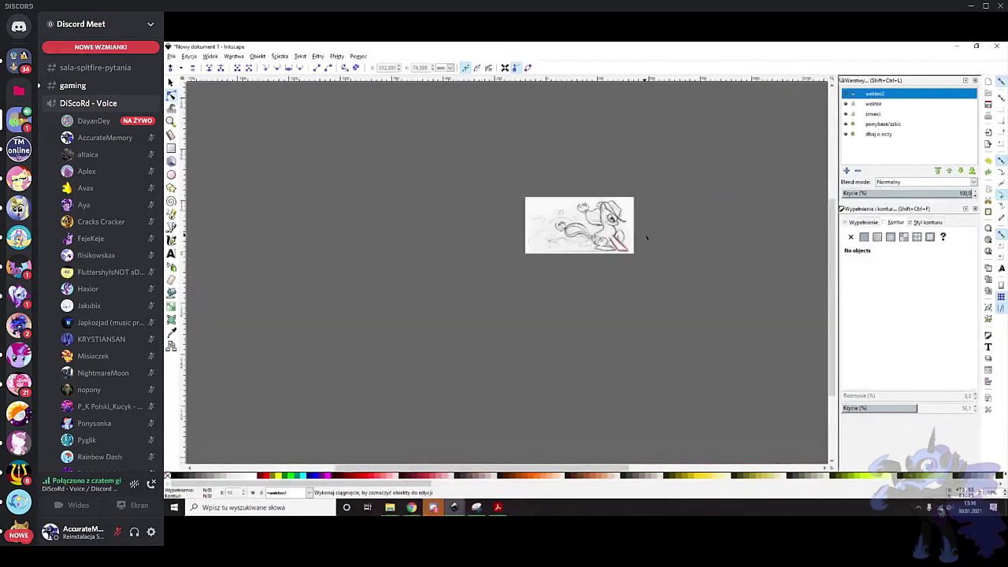
pyautogui.hscroll(3, 642, 240)
pyautogui.scroll(4, 564, 204)
pyautogui.scroll(2, 607, 265)
pyautogui.scroll(-3, 545, 267)
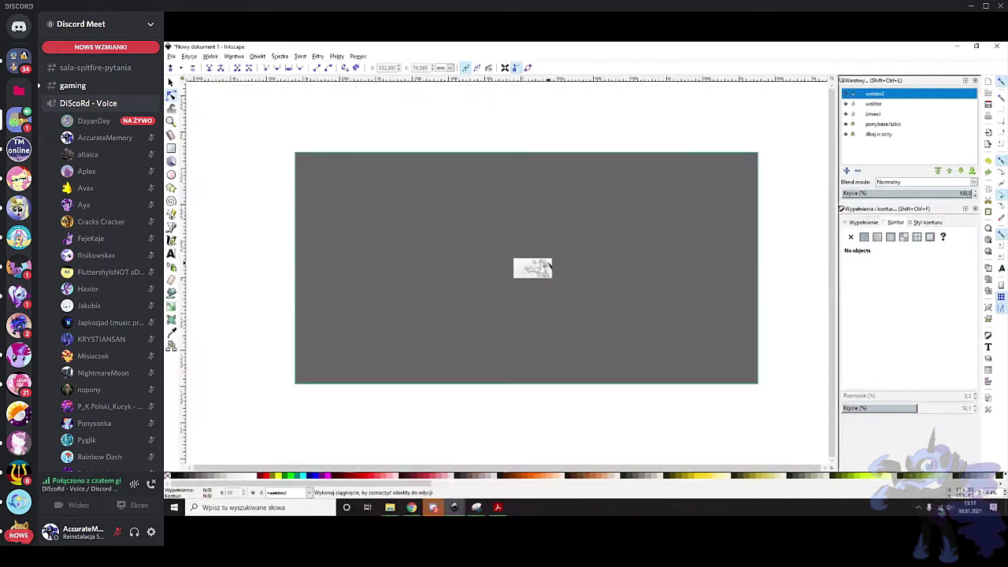
pyautogui.scroll(6, 572, 283)
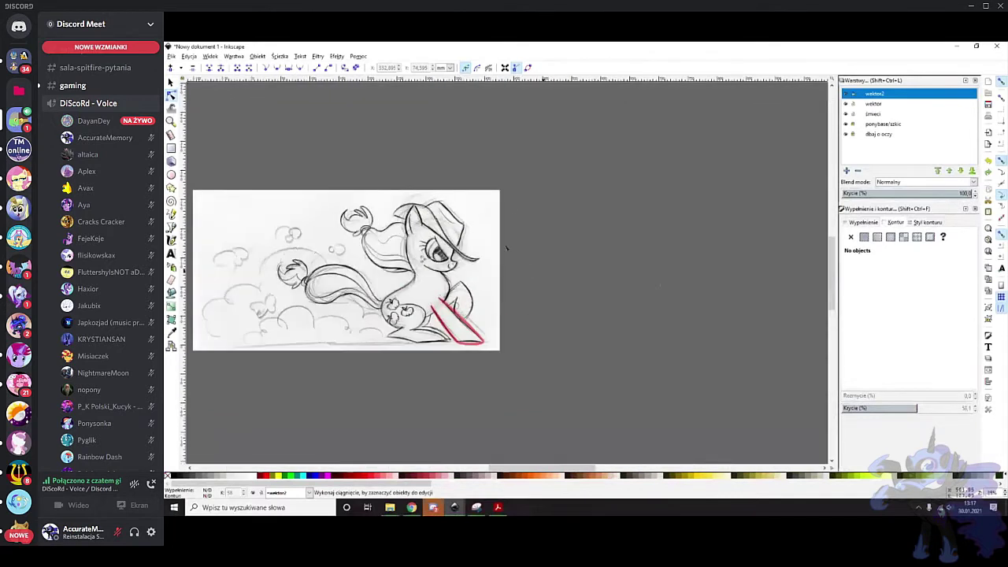
pyautogui.click(171, 82)
pyautogui.rightClick(566, 208)
pyautogui.click(608, 260)
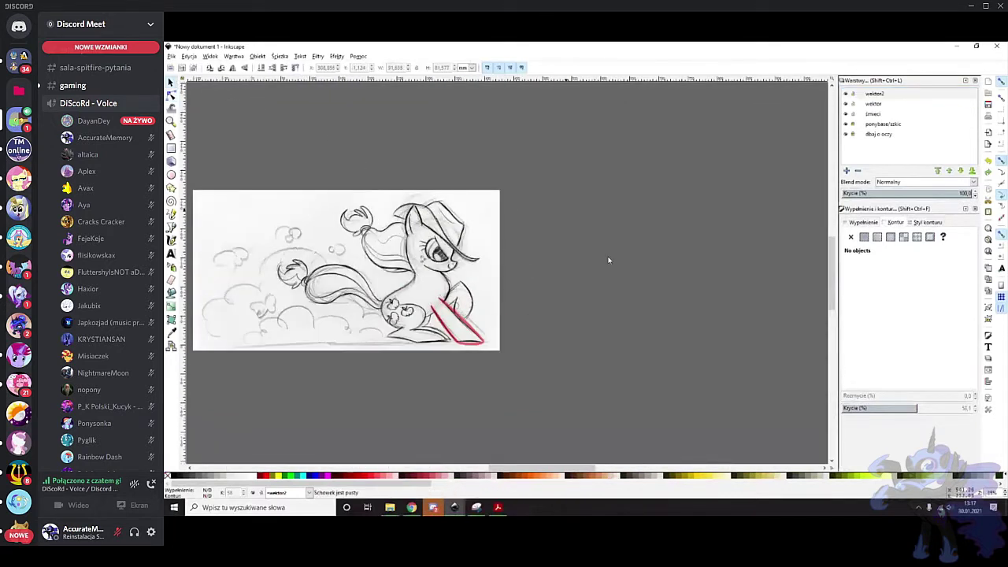
# Copy the colour guide image from the Twilight Sparkle document and paste it into the pony sketch document
pyautogui.moveTo(463, 506)
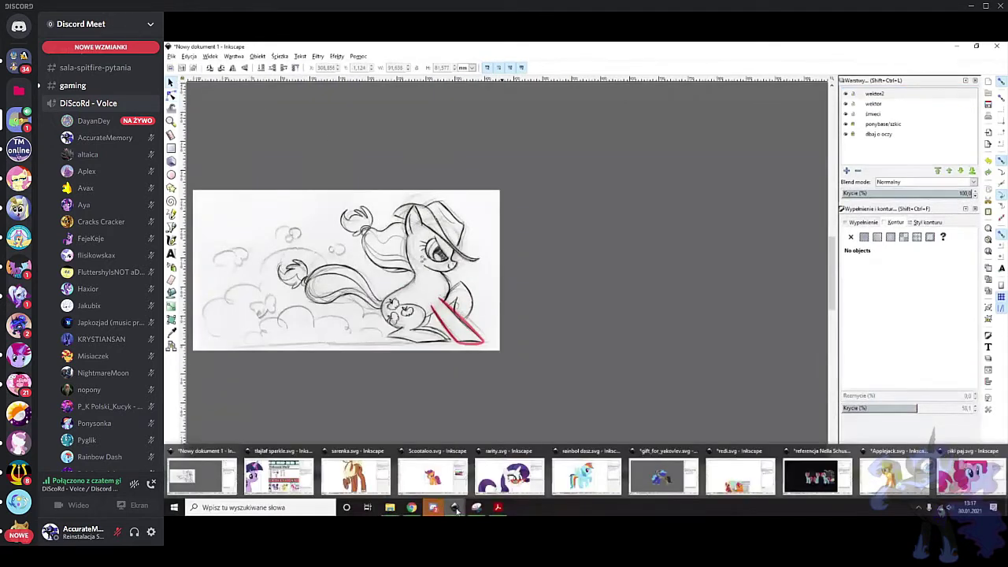
pyautogui.click(279, 471)
pyautogui.rightClick(663, 241)
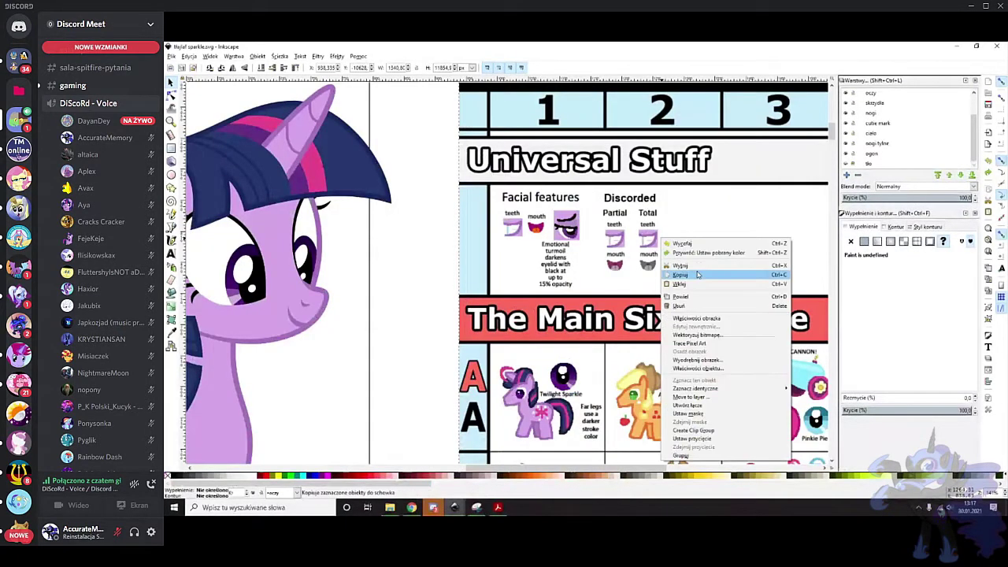
pyautogui.click(680, 274)
pyautogui.moveTo(433, 506)
pyautogui.click(215, 473)
pyautogui.rightClick(581, 223)
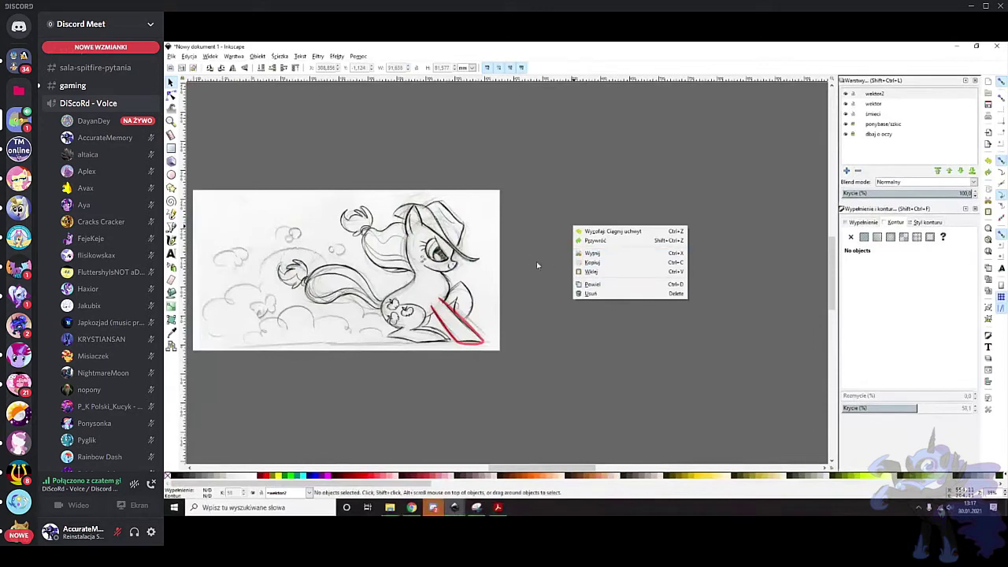
pyautogui.click(451, 321)
pyautogui.rightClick(460, 319)
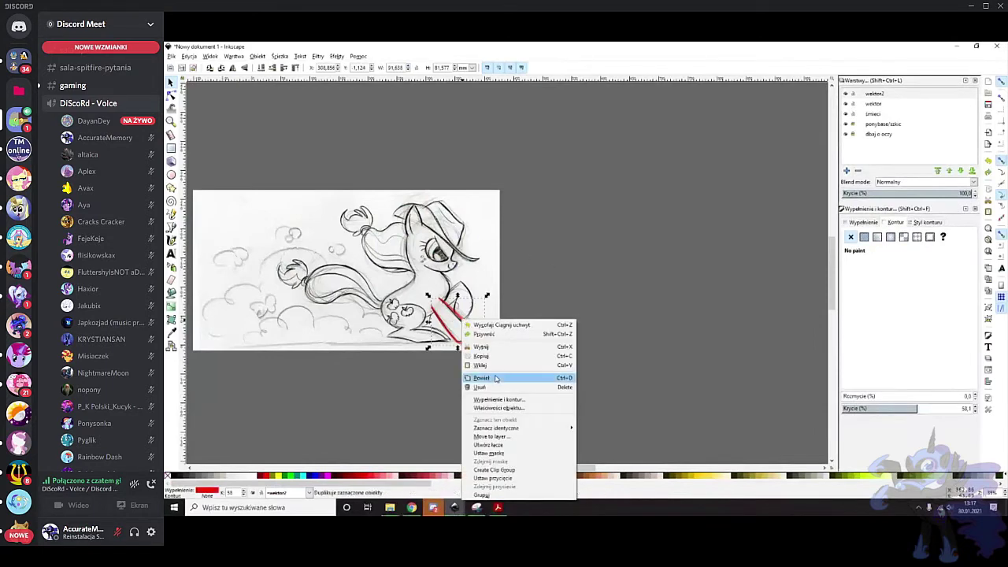
pyautogui.click(492, 367)
# Move the pasted colour guide sideways so it stands clear of the pony sketch on its right
pyautogui.scroll(-1, 550, 265)
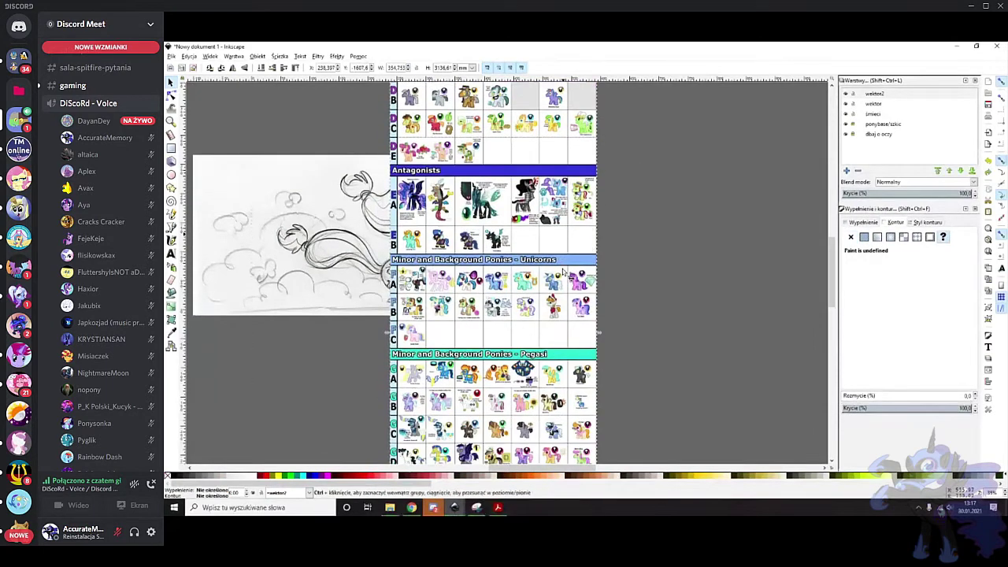
pyautogui.scroll(2, 551, 268)
pyautogui.moveTo(481, 222); pyautogui.dragTo(615, 223)
pyautogui.scroll(2, 520, 371)
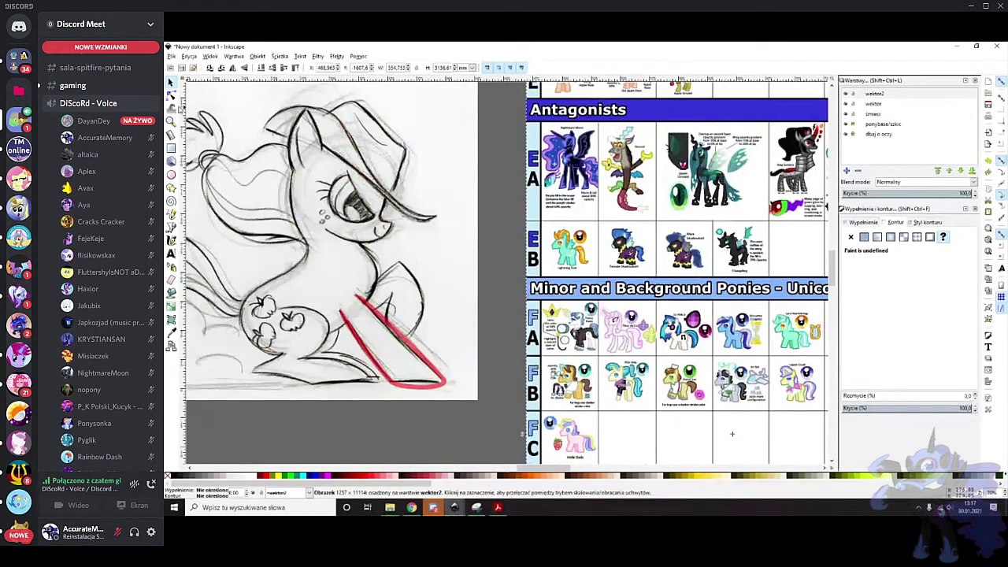
pyautogui.click(173, 96)
pyautogui.scroll(3, 409, 383)
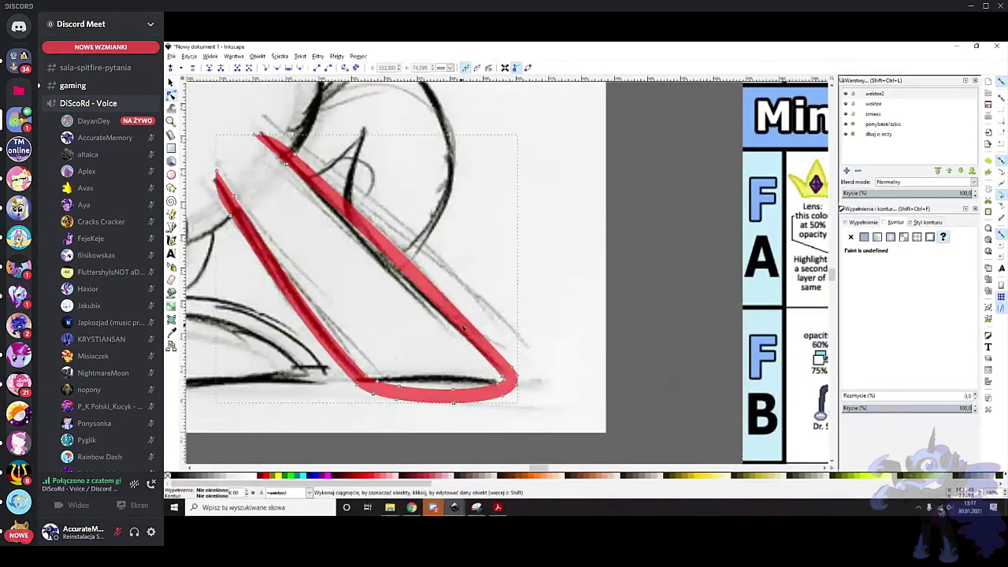
pyautogui.click(463, 319)
pyautogui.scroll(-2, 489, 306)
pyautogui.scroll(1, 374, 264)
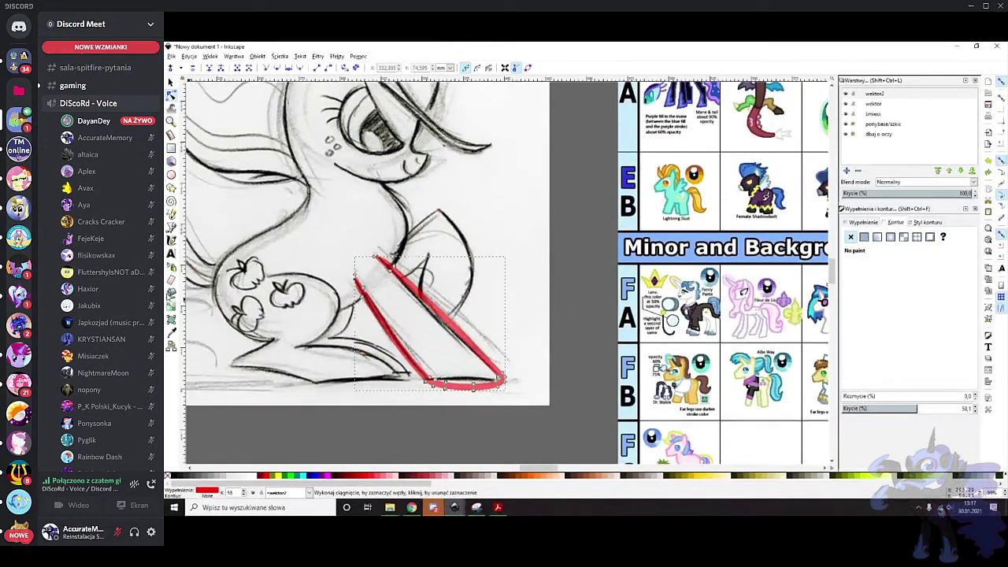
pyautogui.press('d')
pyautogui.scroll(3, 630, 291)
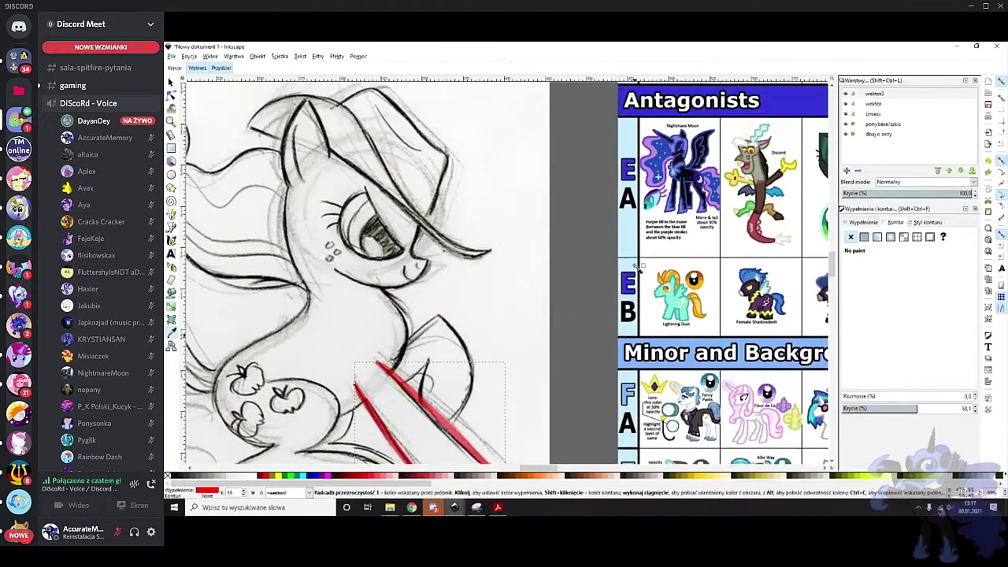
pyautogui.scroll(-2, 637, 266)
pyautogui.scroll(6, 658, 269)
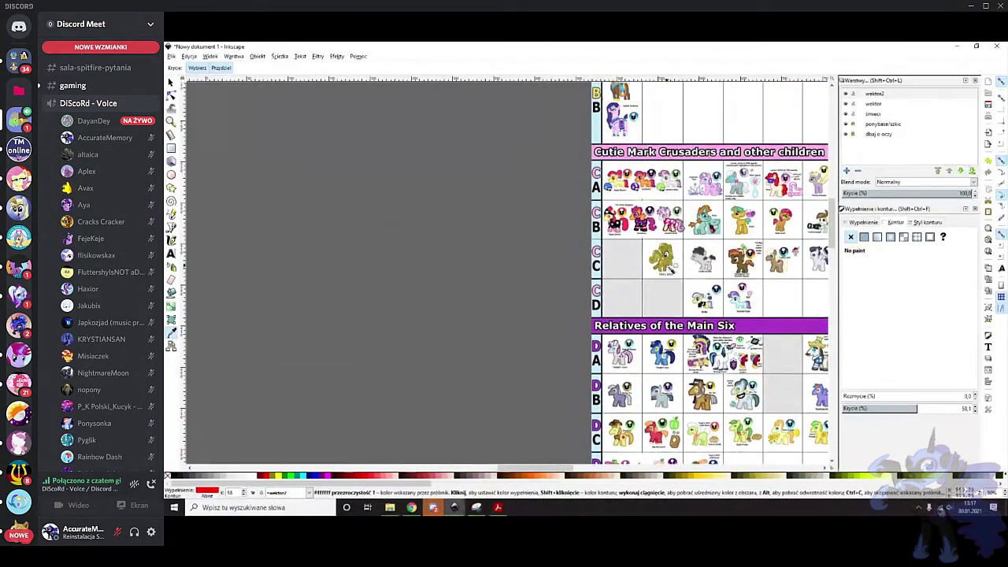
# Move the colour guide down until its Main Six section sits beside the pony sketch
pyautogui.scroll(-5, 649, 252)
pyautogui.scroll(-2, 643, 248)
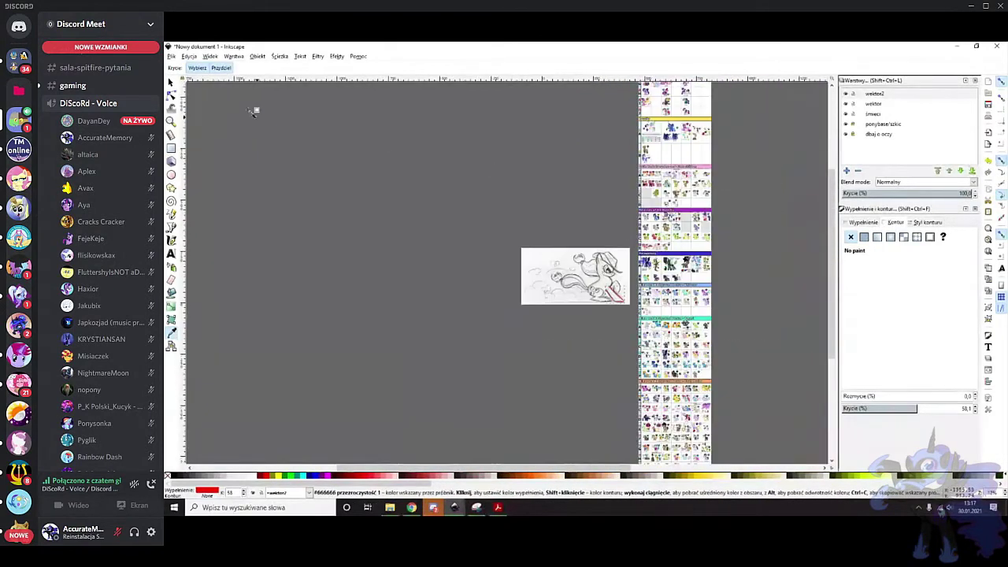
pyautogui.click(171, 83)
pyautogui.click(676, 216)
pyautogui.moveTo(666, 119); pyautogui.dragTo(687, 372)
pyautogui.scroll(3, 671, 321)
pyautogui.moveTo(634, 196); pyautogui.dragTo(633, 271)
pyautogui.scroll(2, 572, 197)
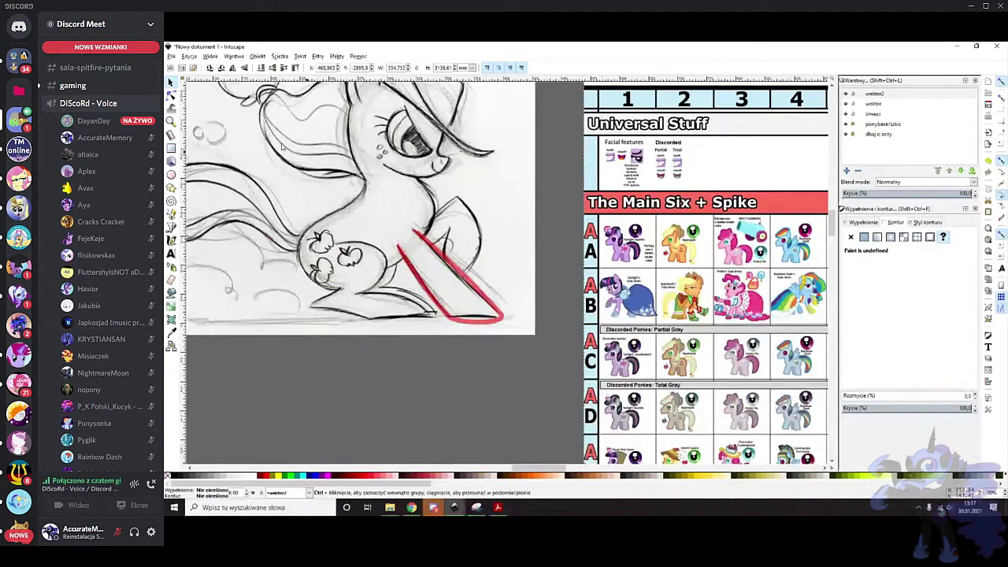
# Recolour the red front leg outline with the dark orange sampled from Applejack's outline in the colour guide
pyautogui.click(171, 95)
pyautogui.scroll(1, 495, 307)
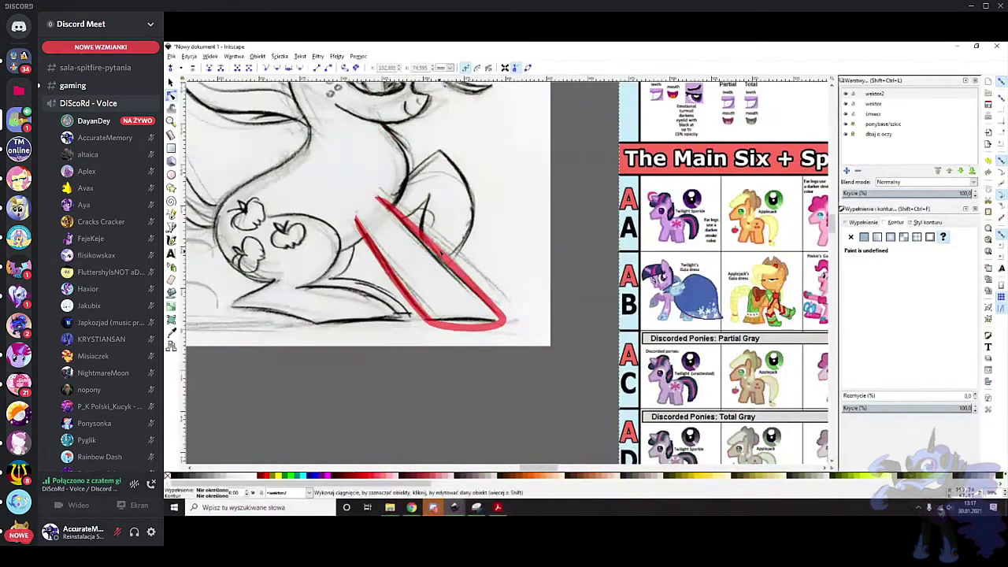
pyautogui.click(457, 268)
pyautogui.scroll(1, 513, 298)
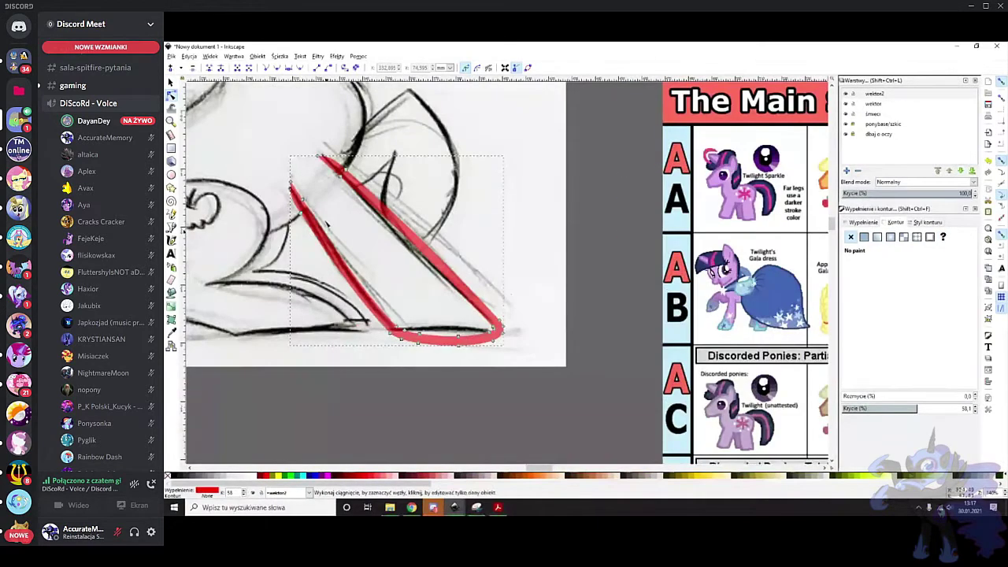
pyautogui.click(172, 333)
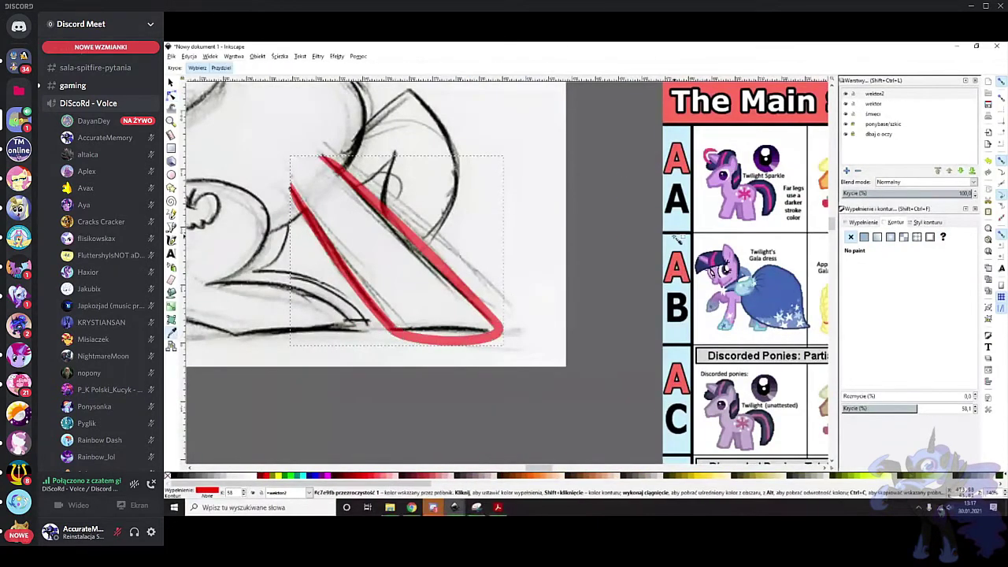
pyautogui.hscroll(6, 669, 242)
pyautogui.hscroll(2, 669, 242)
pyautogui.scroll(4, 696, 214)
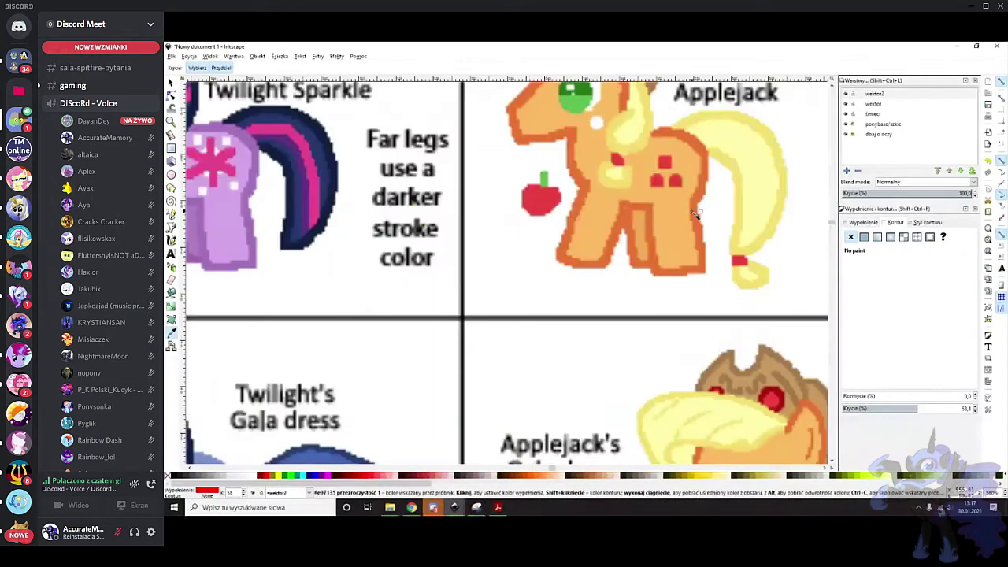
pyautogui.scroll(-2, 674, 218)
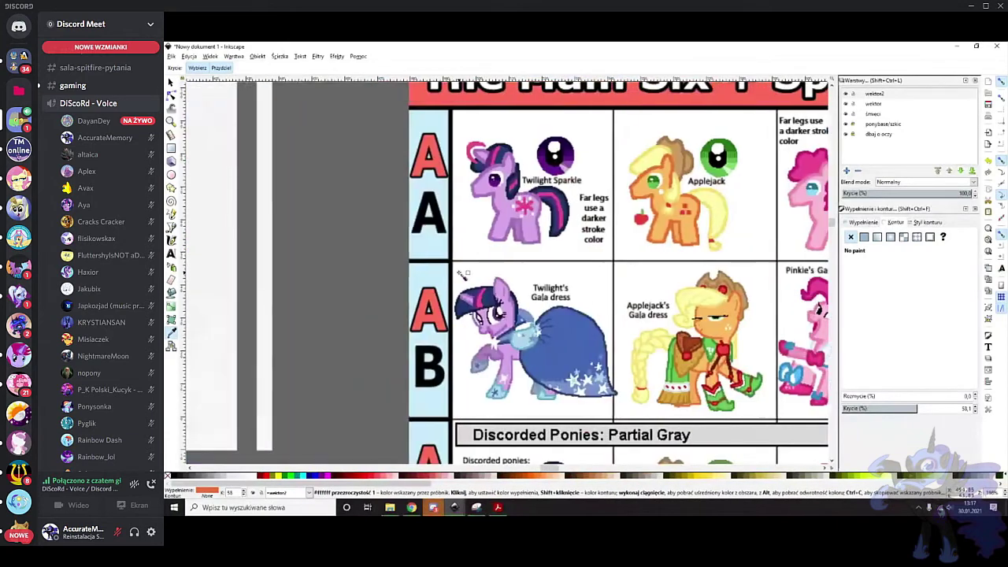
# Raise the front leg outline's opacity to 100%
pyautogui.hscroll(-6, 462, 286)
pyautogui.scroll(-1, 564, 308)
pyautogui.scroll(3, 563, 310)
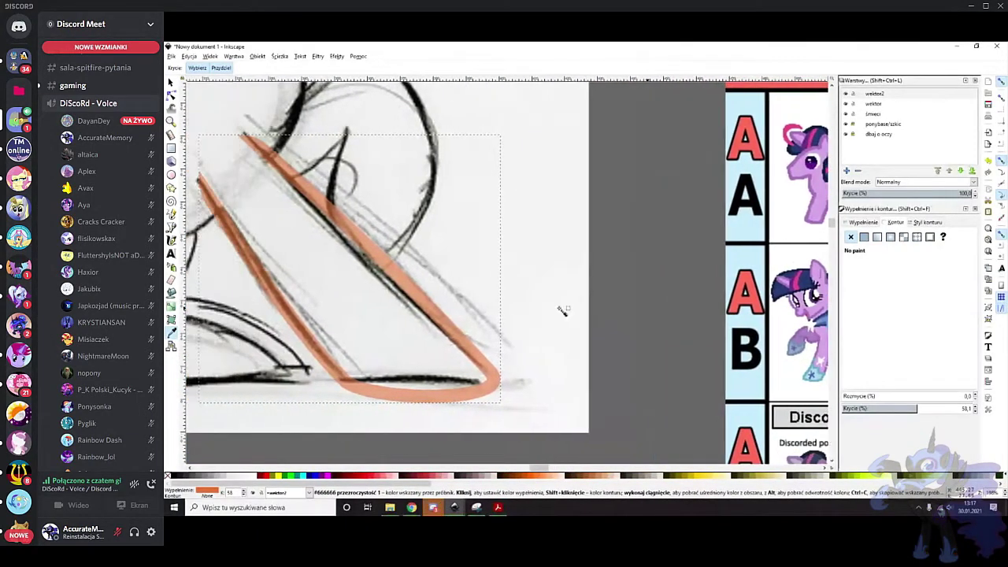
pyautogui.moveTo(925, 408); pyautogui.dragTo(977, 407)
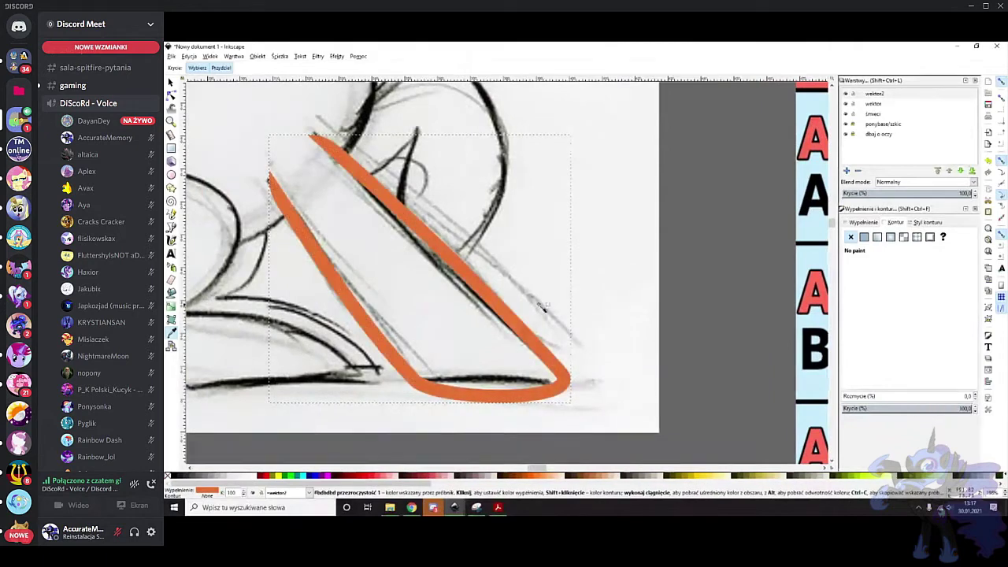
# Draw a four-node straight-segment path along the front leg outline, from its rear upper end around the hoof to its front upper end
pyautogui.scroll(-1, 500, 283)
pyautogui.press('b')
pyautogui.scroll(1, 403, 238)
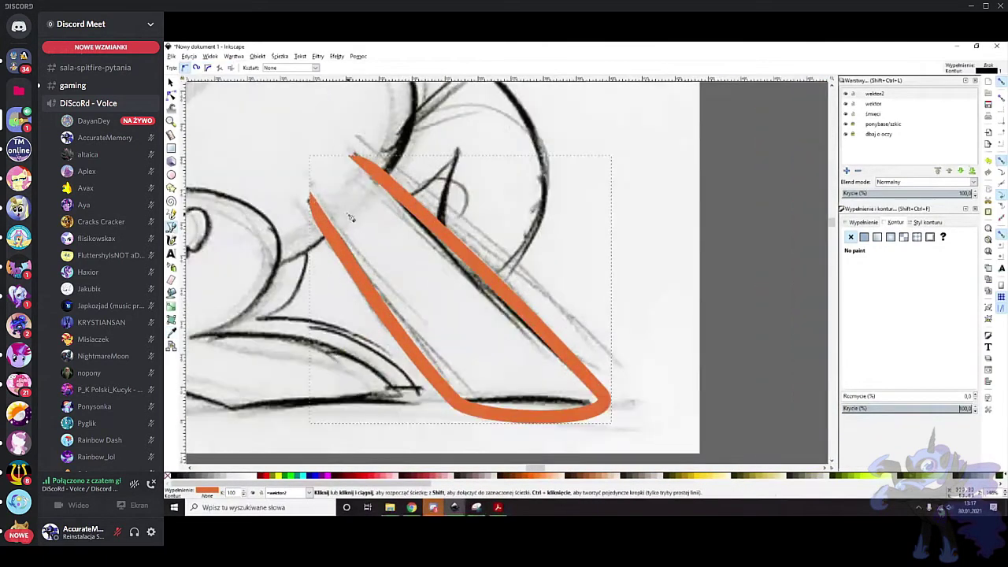
pyautogui.click(310, 193)
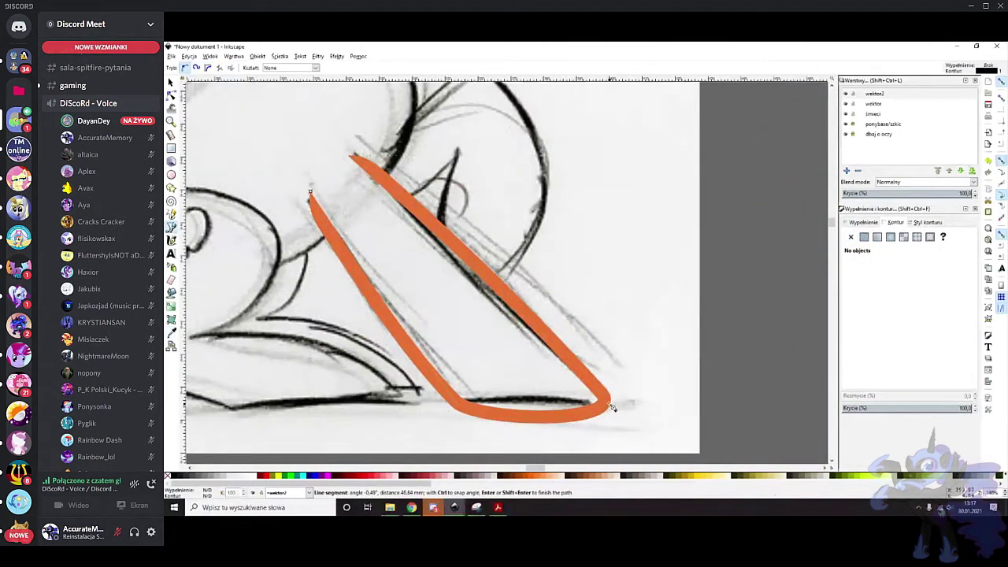
pyautogui.click(353, 150)
# Curve the new path's bottom segment along the hoof and move its front hoof corner node into the orange outline
pyautogui.press('n')
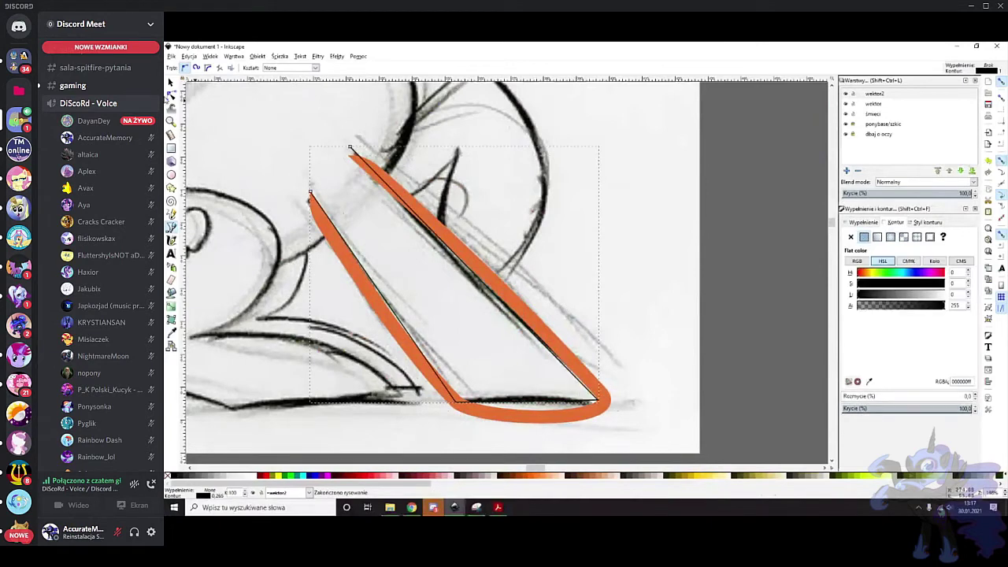
pyautogui.click(310, 193)
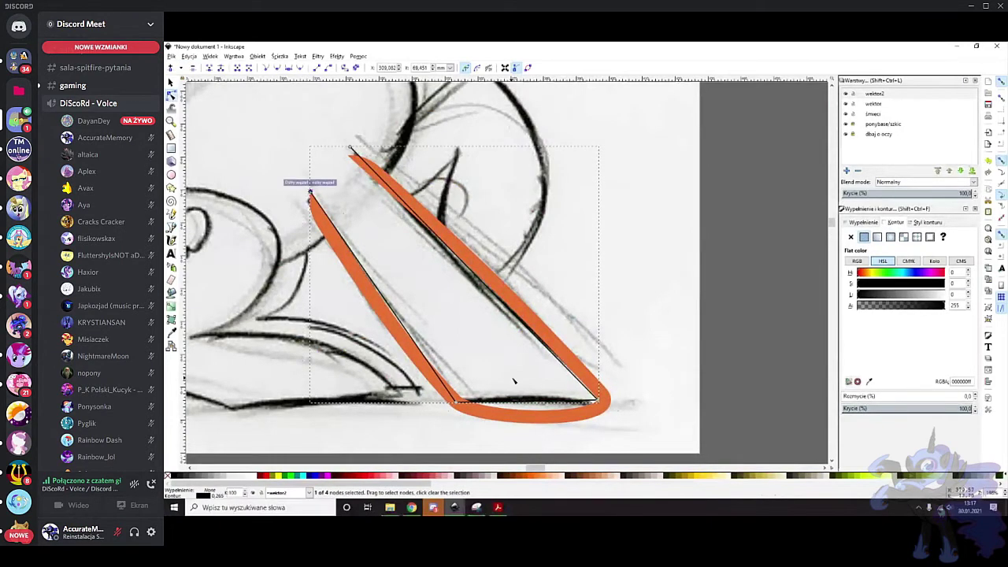
pyautogui.scroll(2, 607, 400)
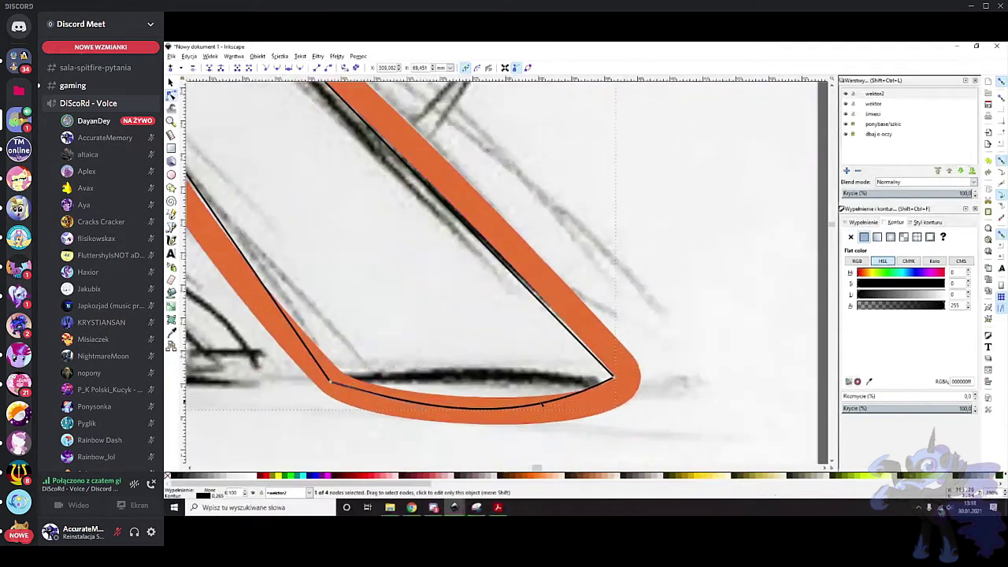
pyautogui.moveTo(614, 377)
pyautogui.mouseDown()
pyautogui.moveTo(626, 376)
pyautogui.moveTo(604, 394)
pyautogui.mouseUp()
pyautogui.scroll(-1, 545, 368)
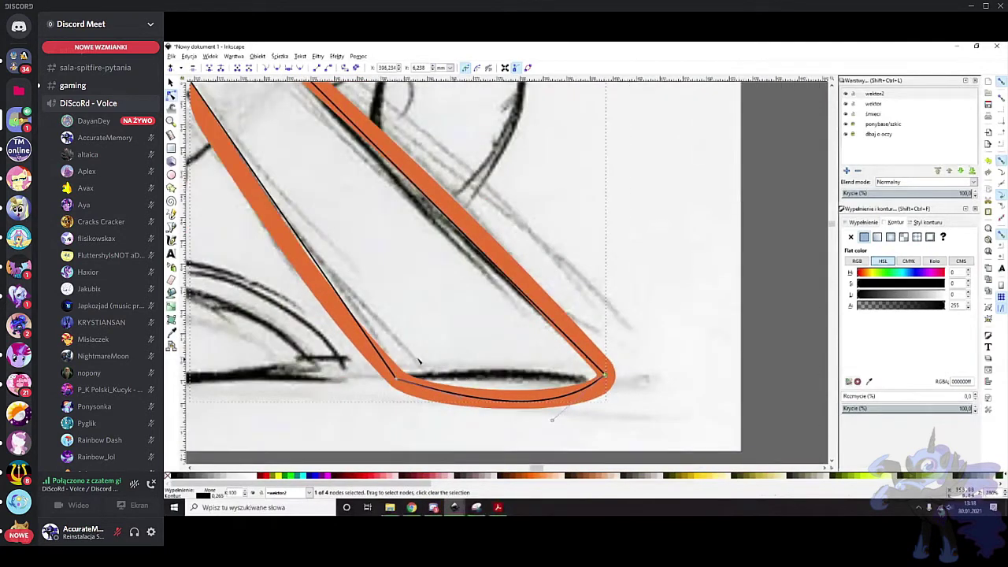
# Bend the path's rear and front leg edges so they run inside the orange outline
pyautogui.scroll(1, 378, 265)
pyautogui.hscroll(-3, 340, 228)
pyautogui.moveTo(331, 237); pyautogui.dragTo(326, 240)
pyautogui.moveTo(244, 100); pyautogui.dragTo(243, 98)
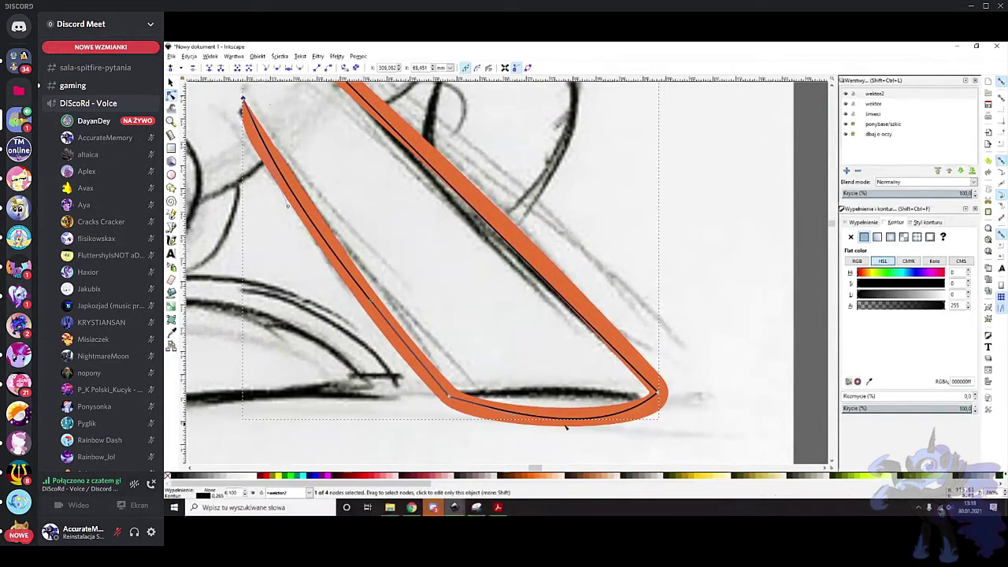
pyautogui.scroll(2, 478, 262)
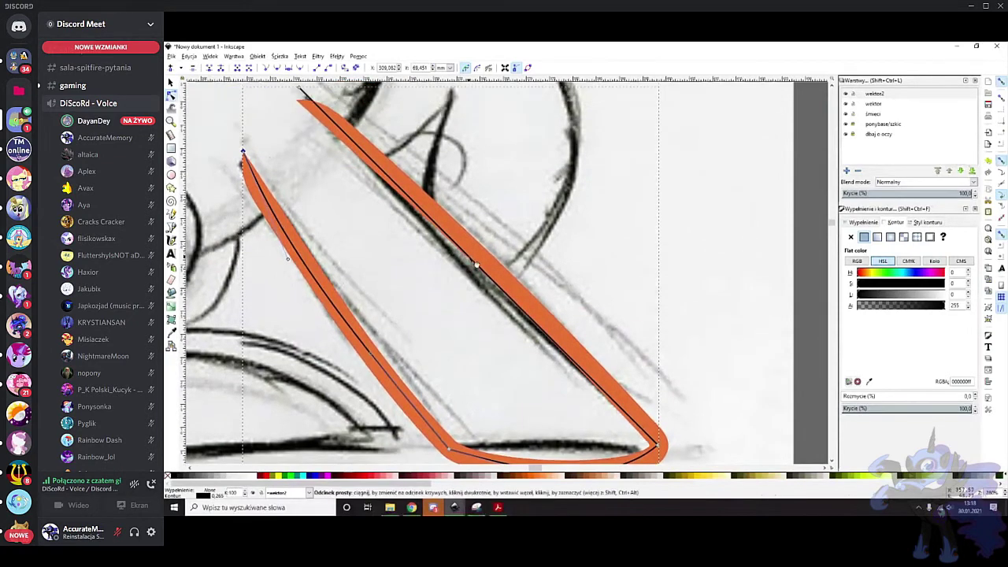
pyautogui.scroll(-2, 563, 236)
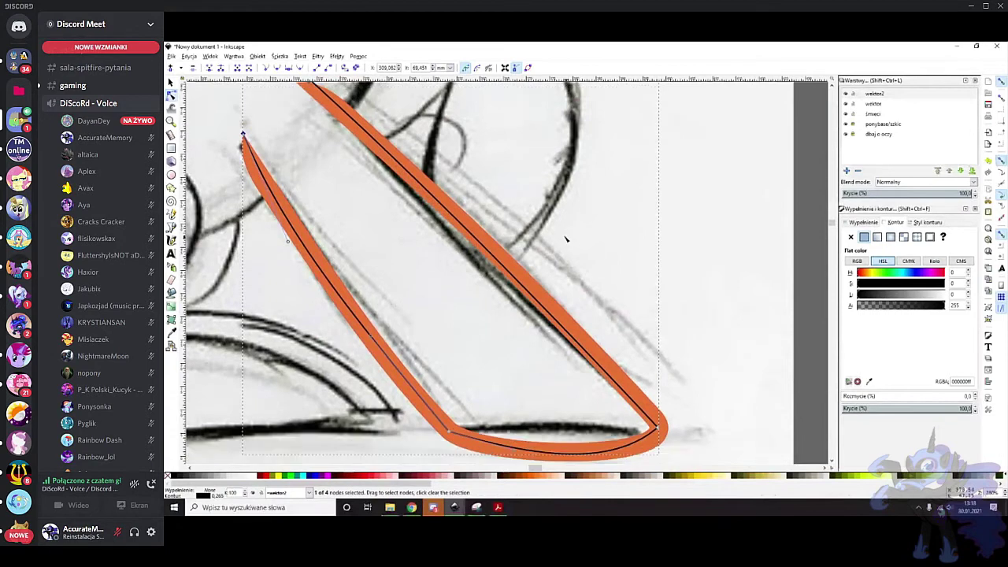
# Fill the leg path with the light orange sampled from Applejack's coat in the colour guide
pyautogui.hscroll(6, 563, 230)
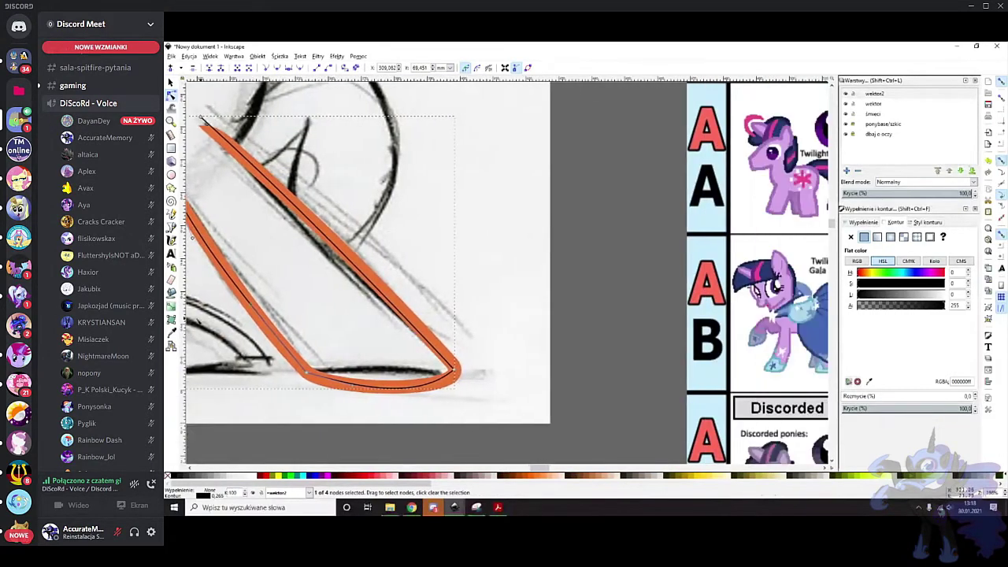
pyautogui.press('d')
pyautogui.scroll(-1, 632, 230)
pyautogui.hscroll(4, 642, 227)
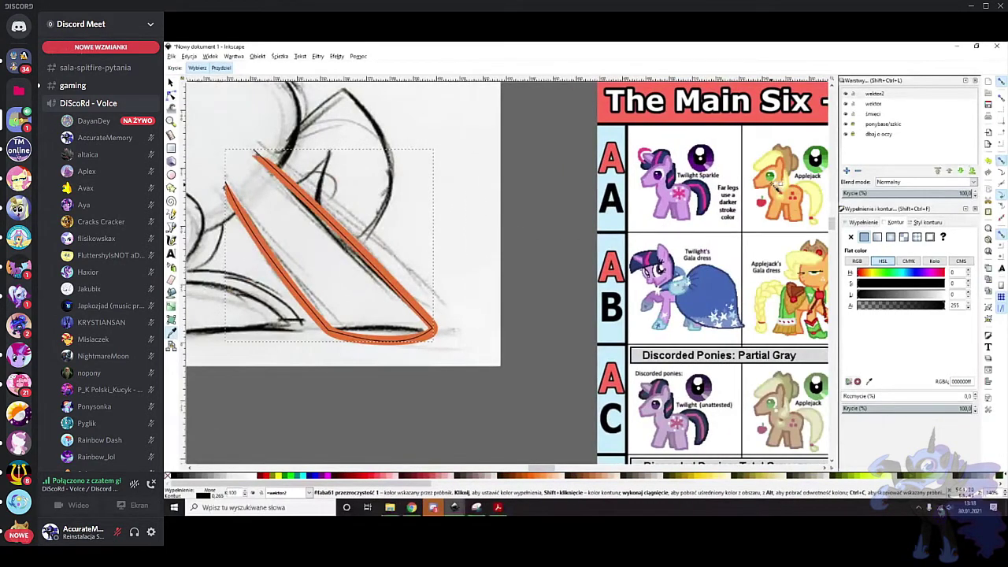
pyautogui.click(777, 210)
pyautogui.hscroll(-4, 551, 267)
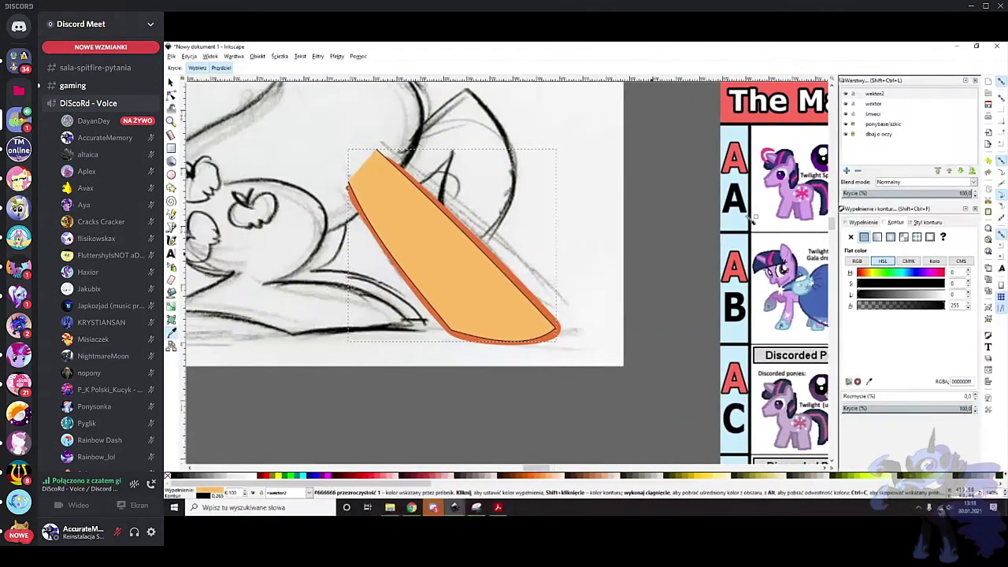
# Send the light orange leg shape to the bottom of the layer, behind the dark orange outline
pyautogui.click(171, 83)
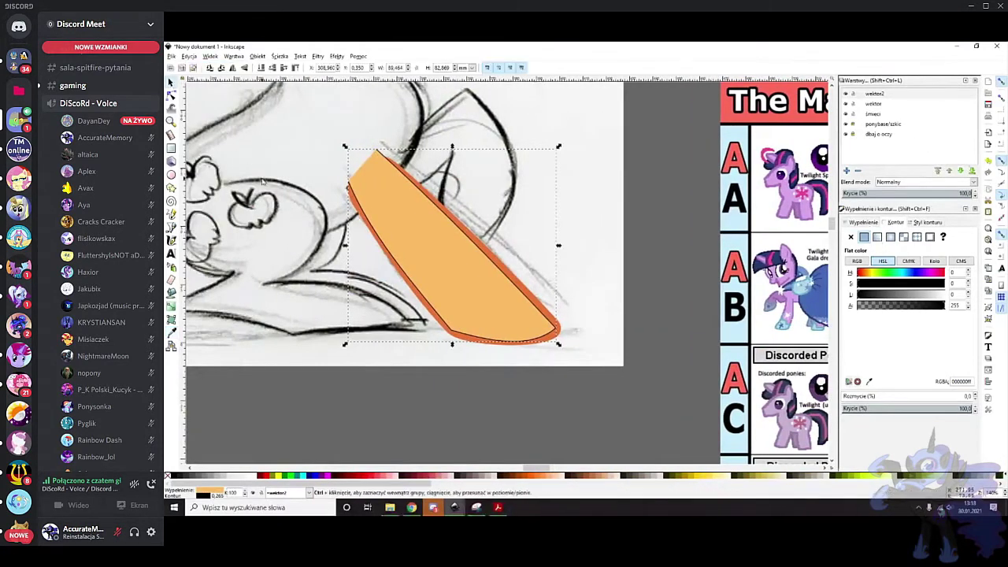
pyautogui.scroll(2, 292, 202)
pyautogui.scroll(-1, 413, 198)
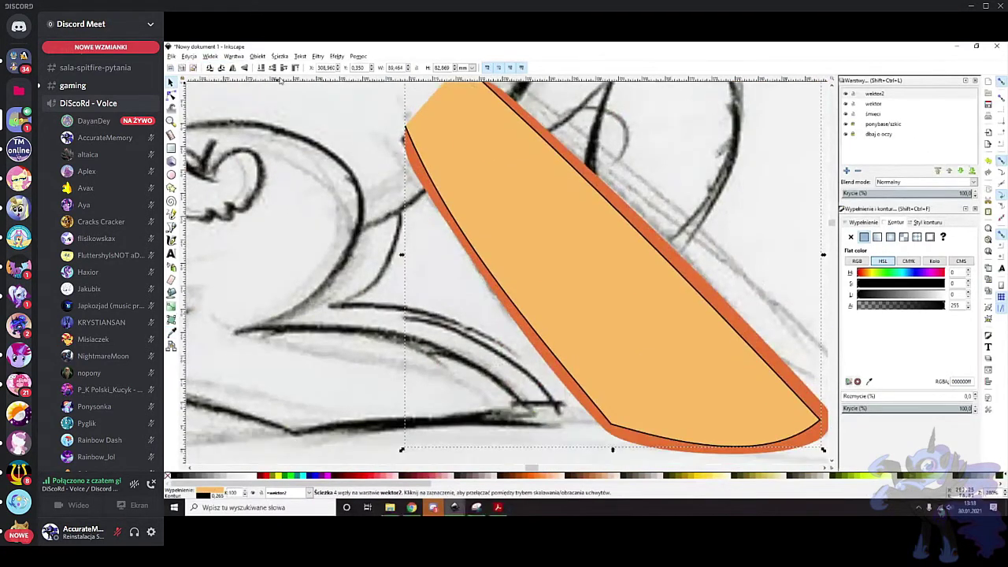
pyautogui.scroll(-1, 559, 207)
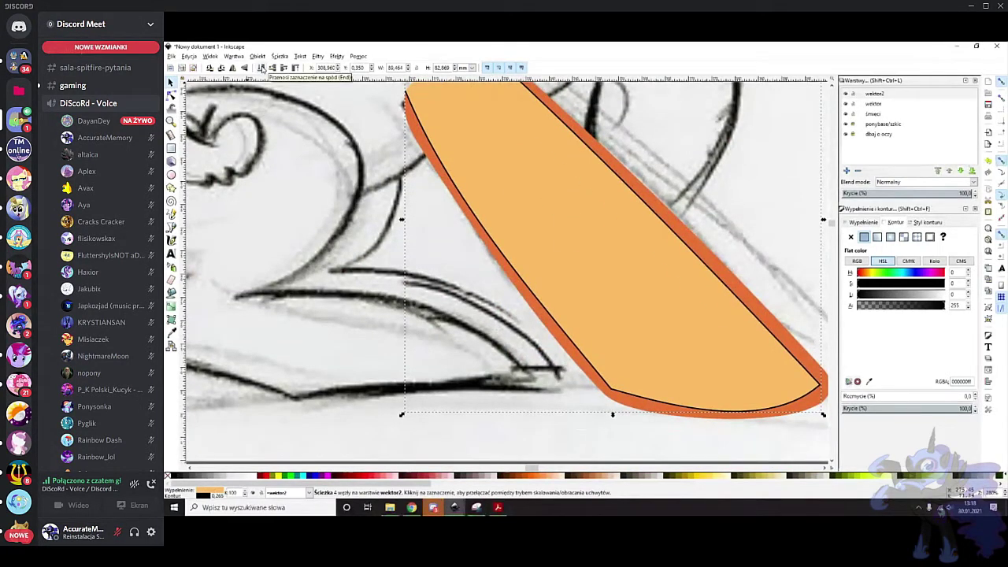
pyautogui.click(262, 69)
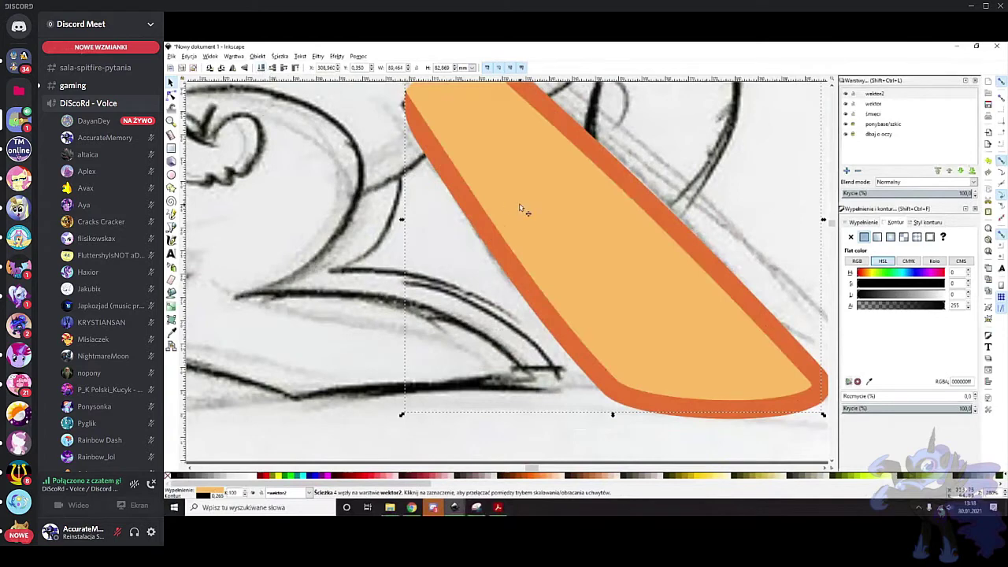
# Check the leg's upper end and remove the black stroke from the light orange leg shape
pyautogui.scroll(3, 488, 189)
pyautogui.scroll(1, 467, 138)
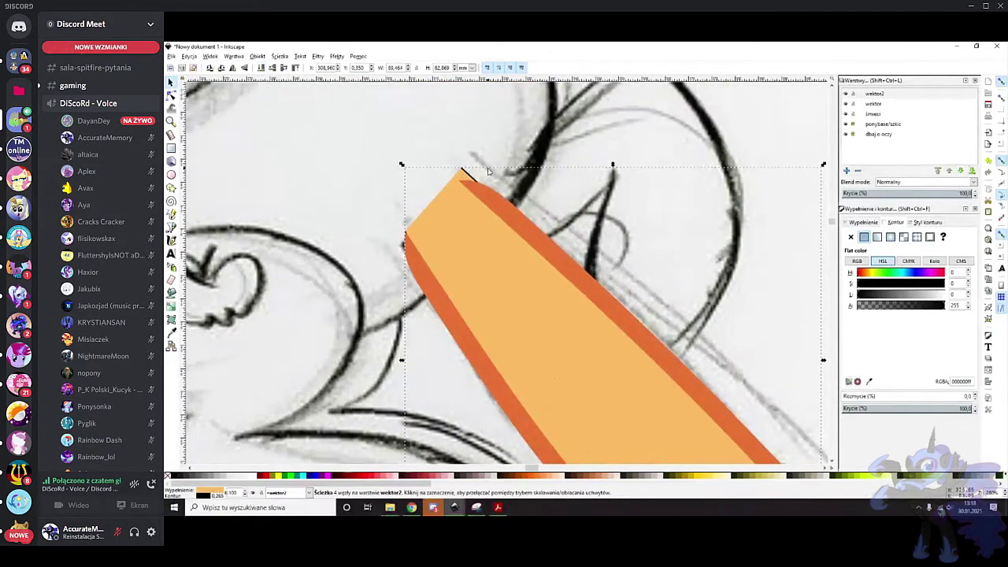
pyautogui.scroll(6, 470, 173)
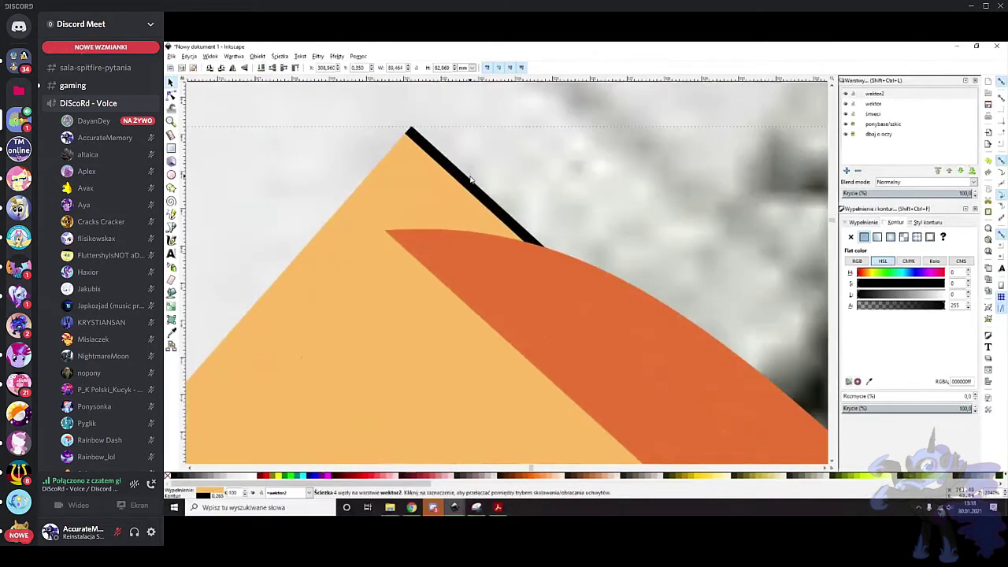
pyautogui.scroll(-4, 589, 250)
pyautogui.click(604, 285)
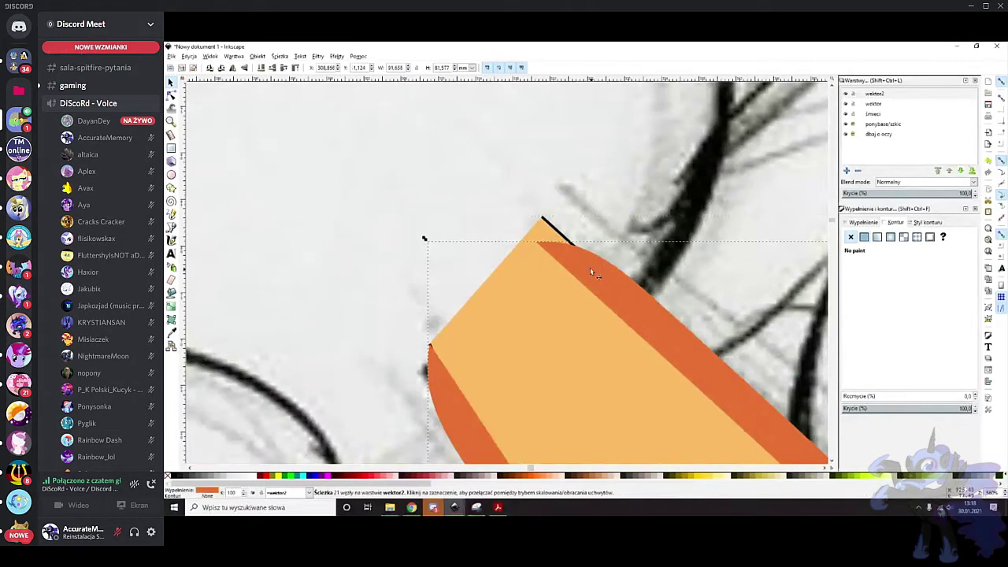
pyautogui.click(512, 292)
pyautogui.scroll(-7, 526, 266)
pyautogui.click(605, 395)
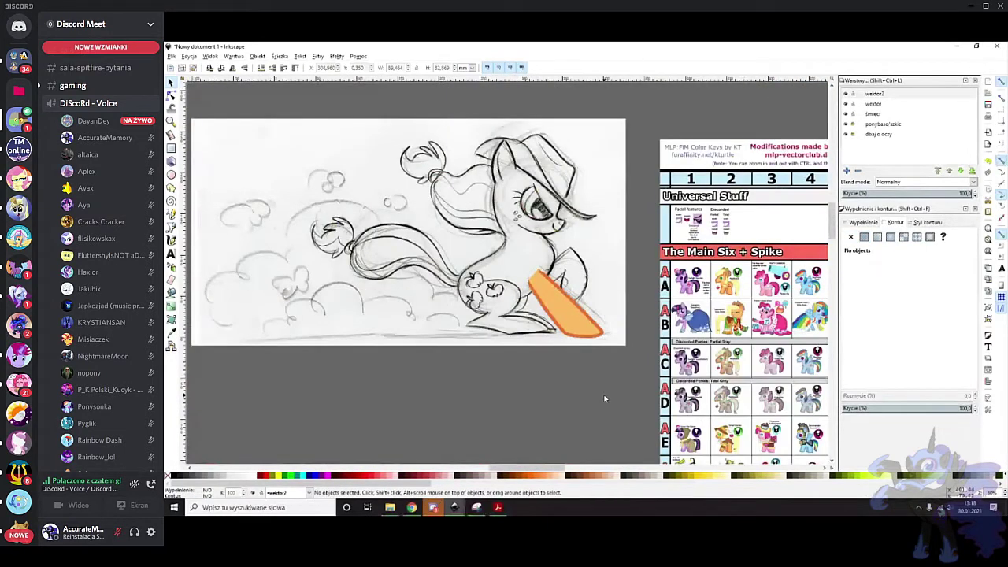
pyautogui.hscroll(1, 555, 347)
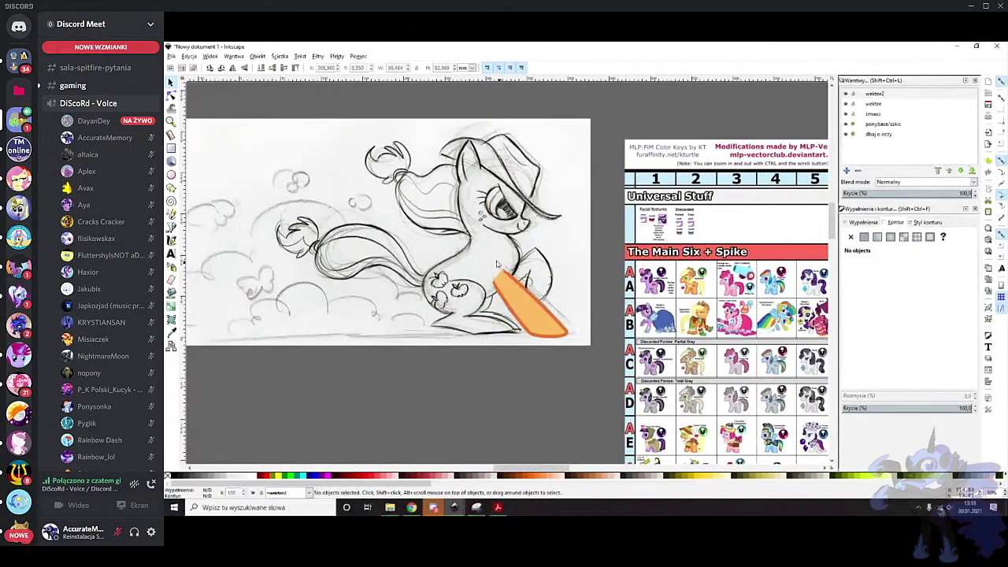
pyautogui.scroll(5, 496, 265)
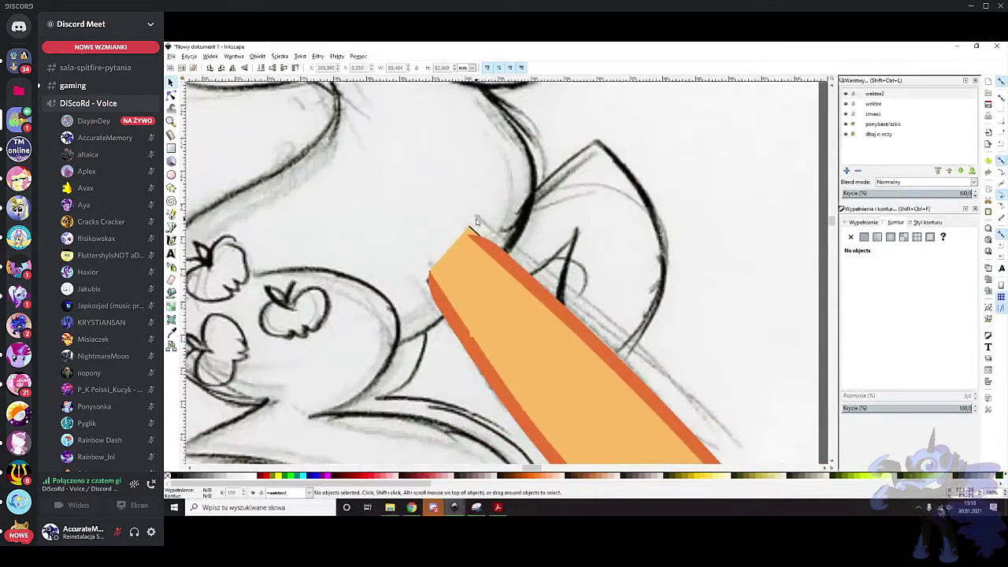
pyautogui.click(470, 234)
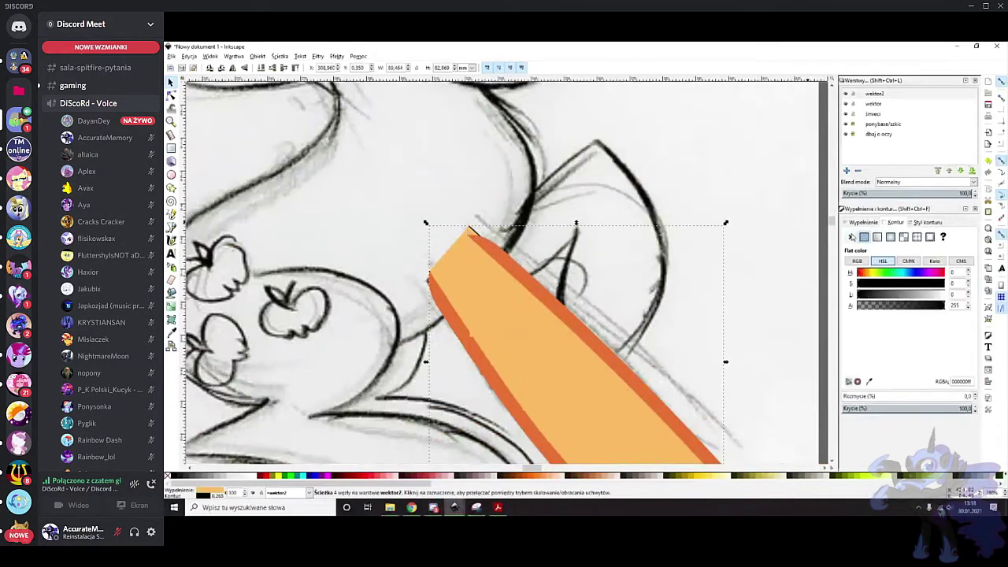
pyautogui.click(851, 237)
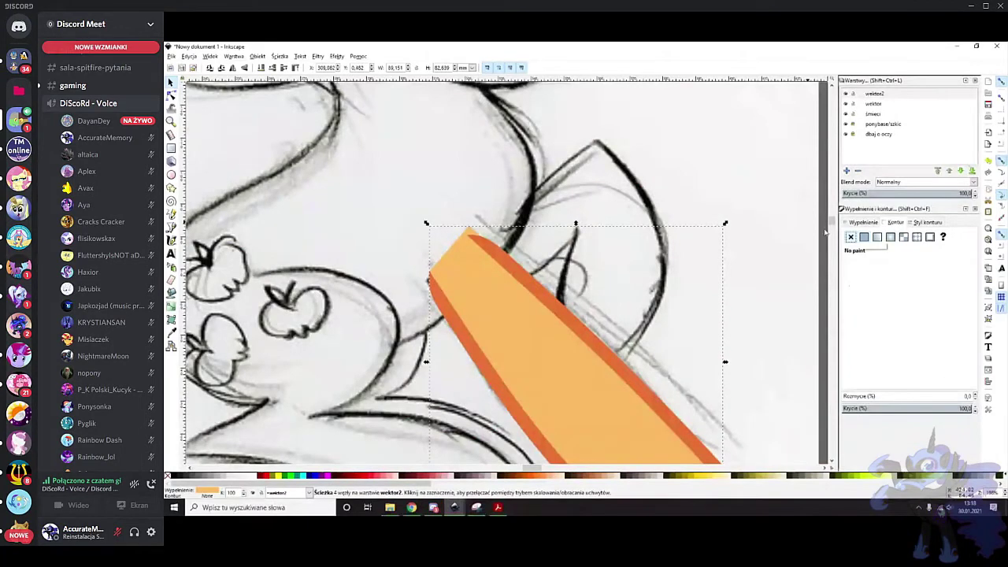
pyautogui.scroll(-1, 610, 225)
pyautogui.click(607, 249)
pyautogui.hscroll(1, 595, 281)
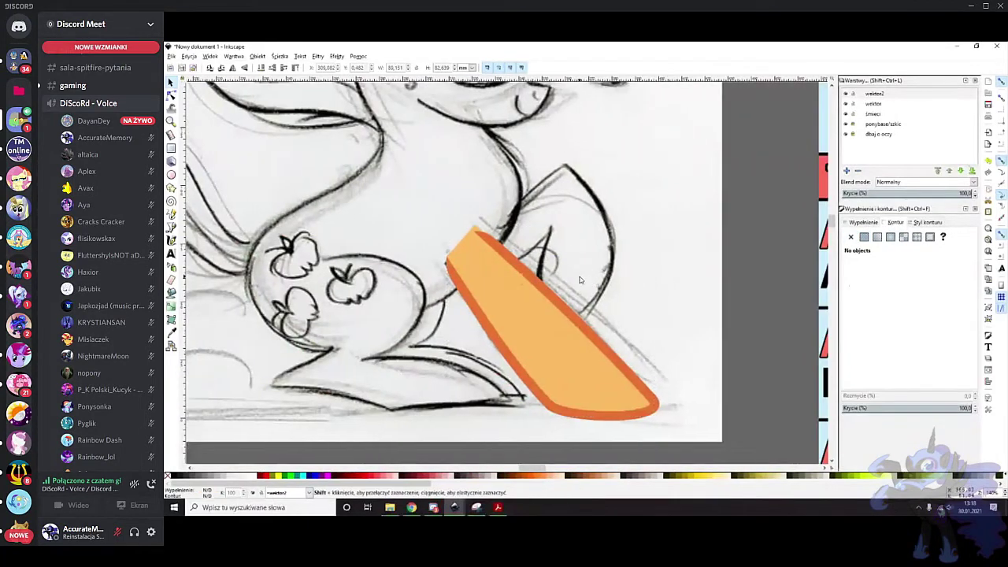
# Draw an open straight-segment path over the raised foreleg, from the chest over the knee and down behind the orange leg to the inner peak
pyautogui.hscroll(2, 583, 282)
pyautogui.press('b')
pyautogui.scroll(1, 527, 184)
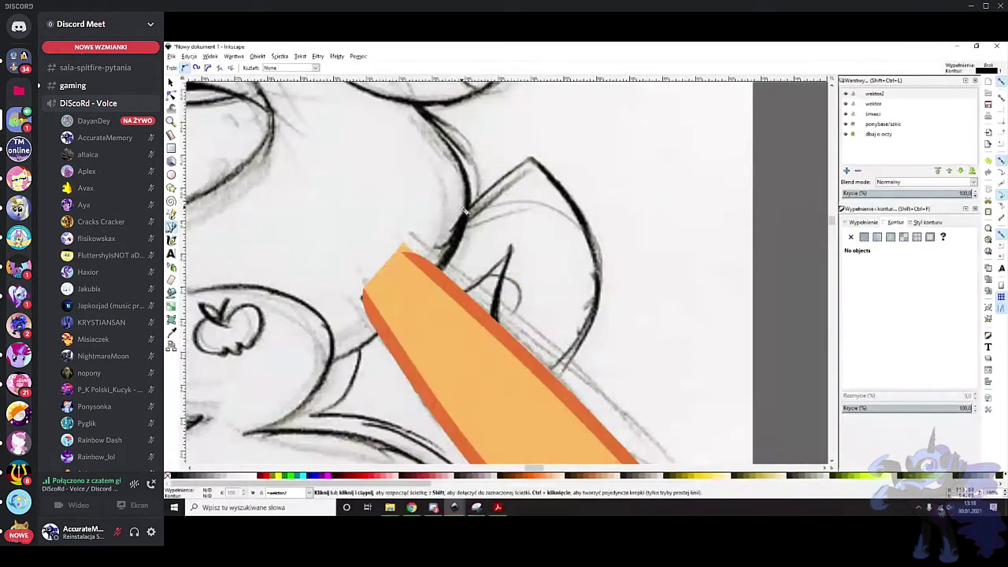
pyautogui.click(533, 163)
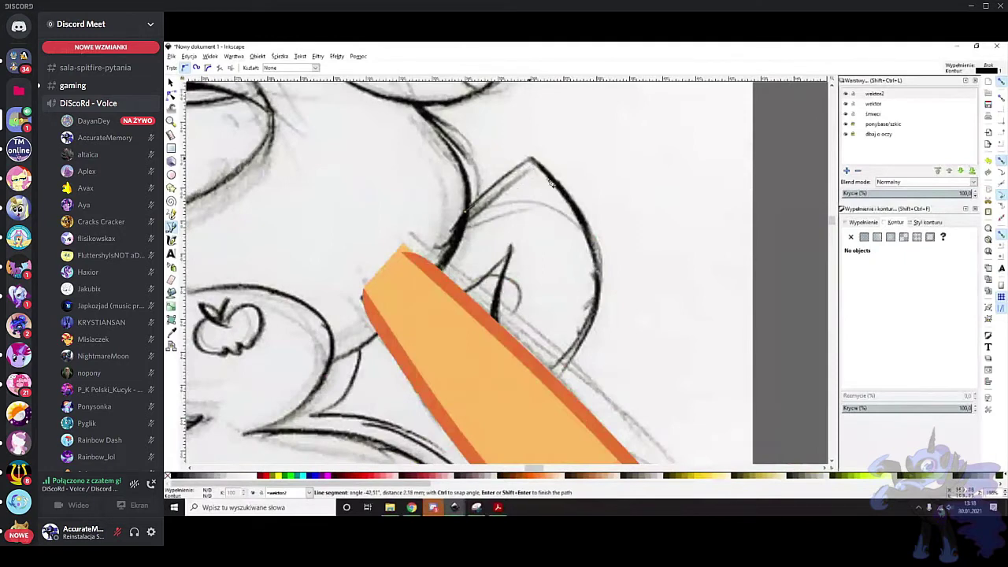
pyautogui.click(554, 383)
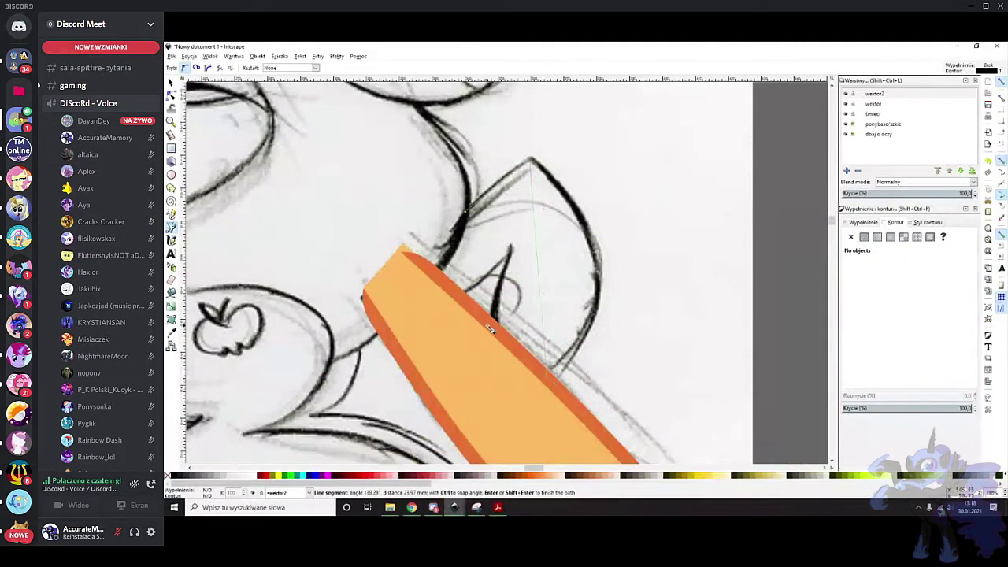
pyautogui.scroll(1, 494, 331)
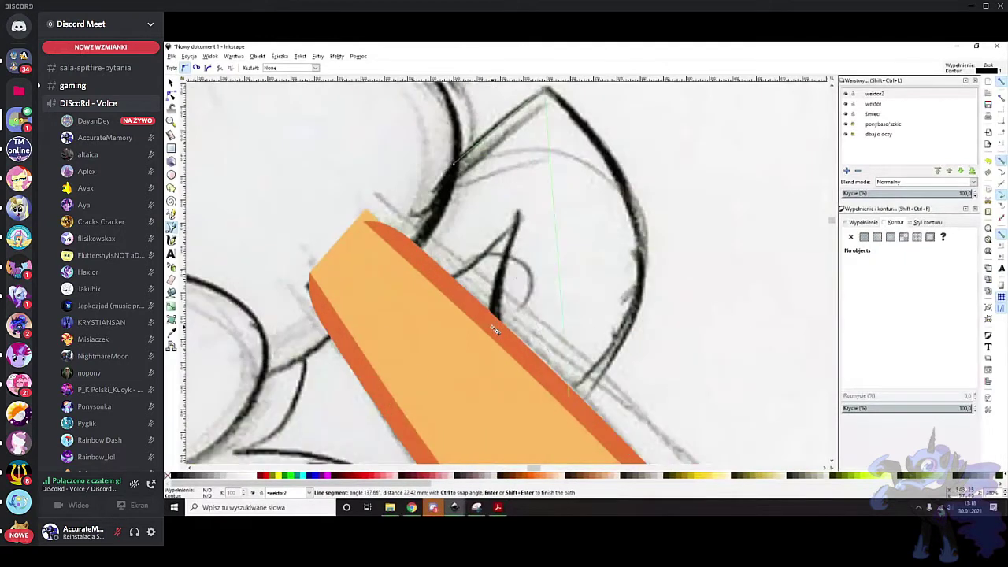
pyautogui.doubleClick(519, 214)
pyautogui.press('s')
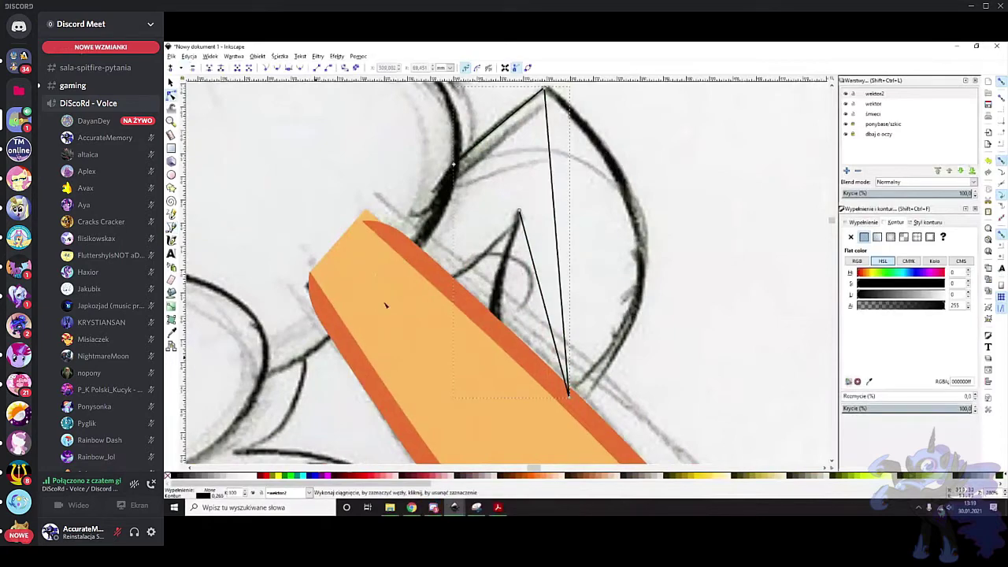
# Set the new foreleg path's stroke width to 6 mm
pyautogui.click(457, 285)
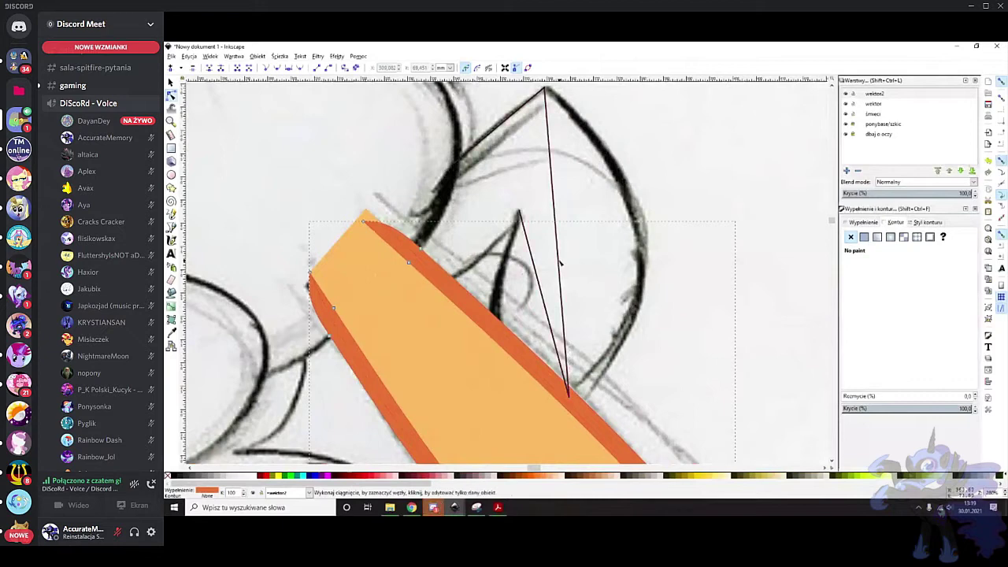
pyautogui.click(557, 266)
pyautogui.rightClick(220, 495)
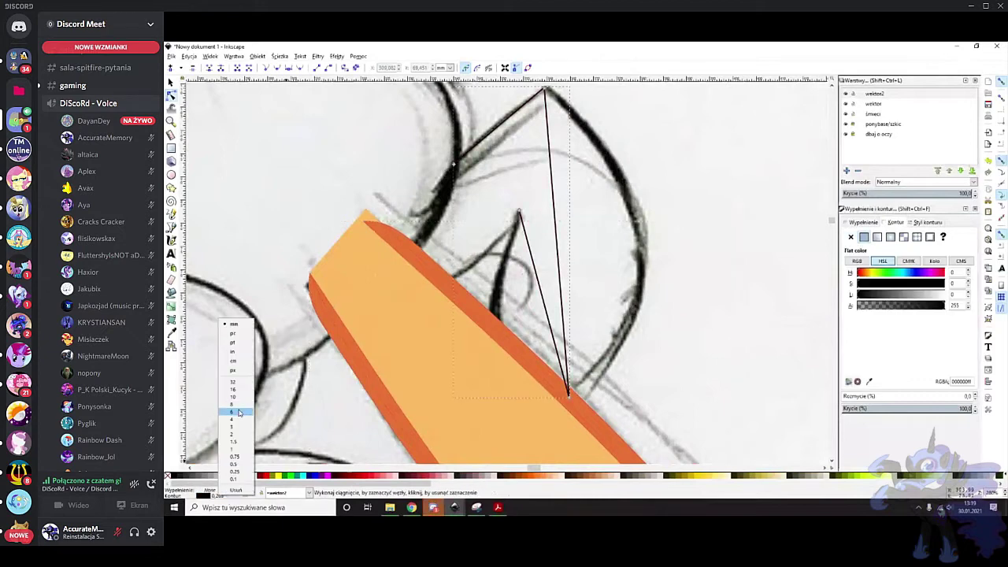
pyautogui.click(234, 409)
# Make the foreleg path's knee node smooth and bend its inner segment along the sketched inner line
pyautogui.scroll(1, 583, 280)
pyautogui.keyDown('ctrl'); pyautogui.click(544, 104); pyautogui.keyUp('ctrl')
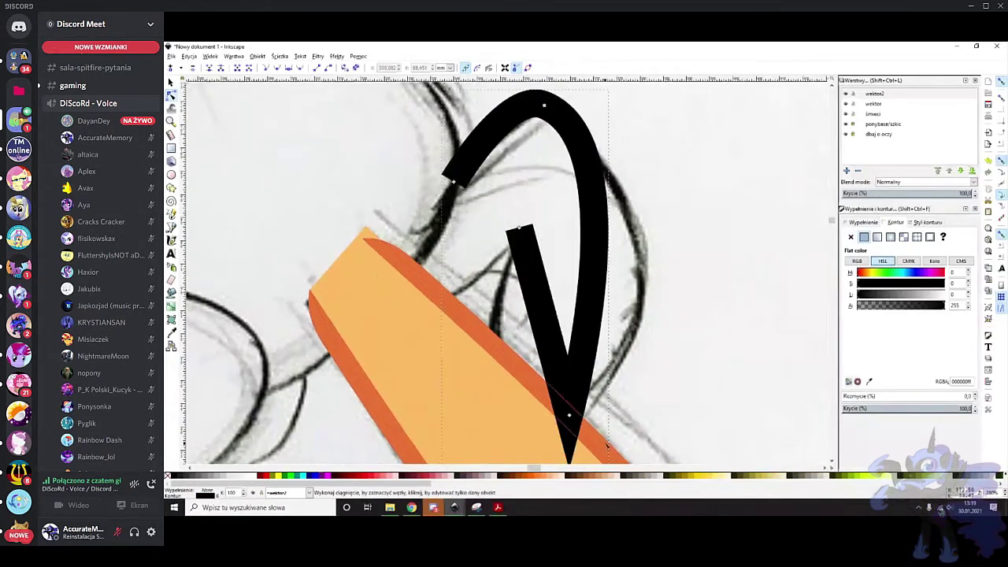
pyautogui.moveTo(545, 304); pyautogui.dragTo(508, 306)
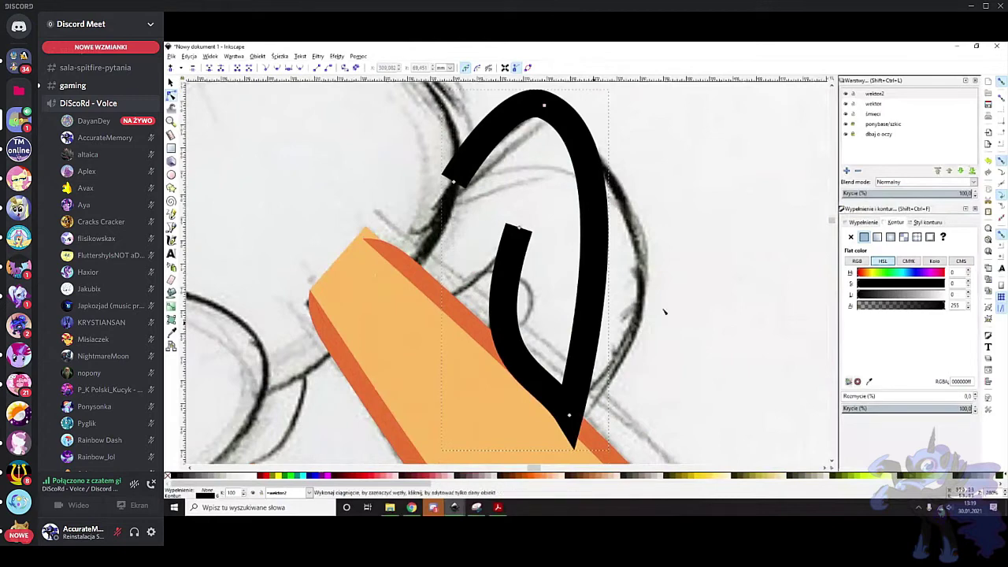
# Lower the foreleg path's opacity to 49% and fit its inner end, lower bend and outer curve to the sketch
pyautogui.click(903, 409)
pyautogui.scroll(1, 490, 272)
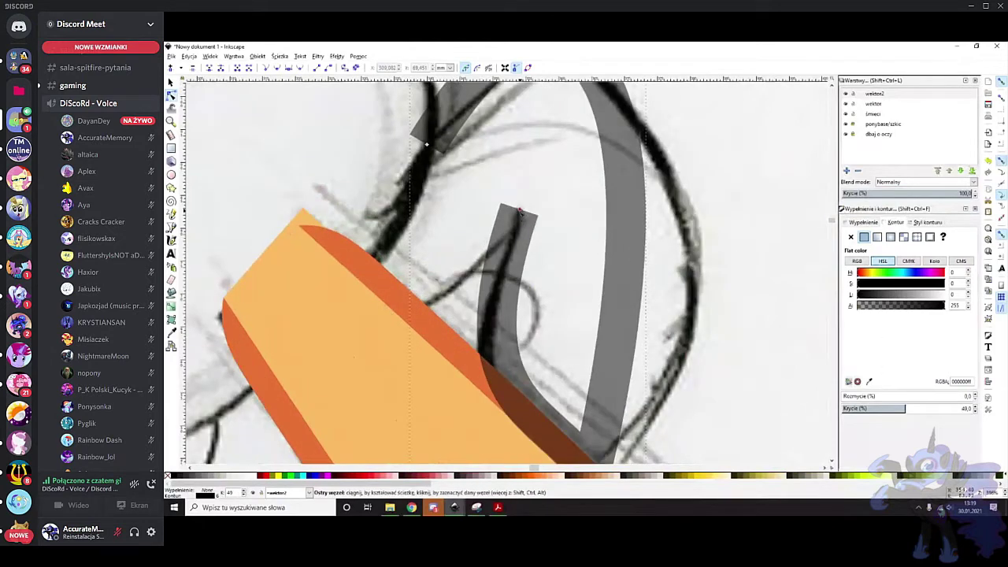
pyautogui.moveTo(520, 211); pyautogui.dragTo(510, 198)
pyautogui.moveTo(496, 376)
pyautogui.mouseDown()
pyautogui.moveTo(477, 403)
pyautogui.moveTo(497, 398)
pyautogui.mouseUp()
pyautogui.scroll(-1, 571, 292)
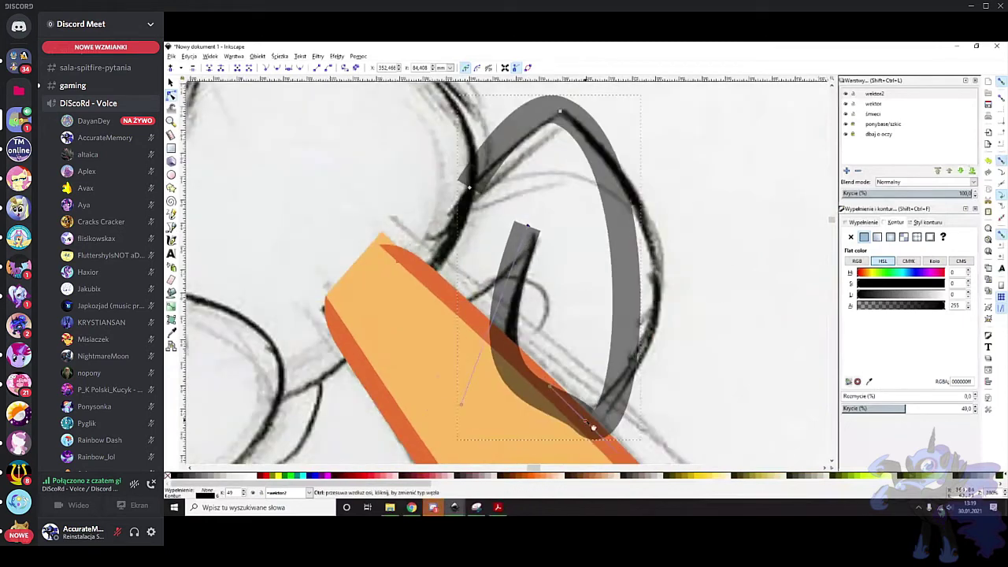
pyautogui.moveTo(633, 325); pyautogui.dragTo(675, 317)
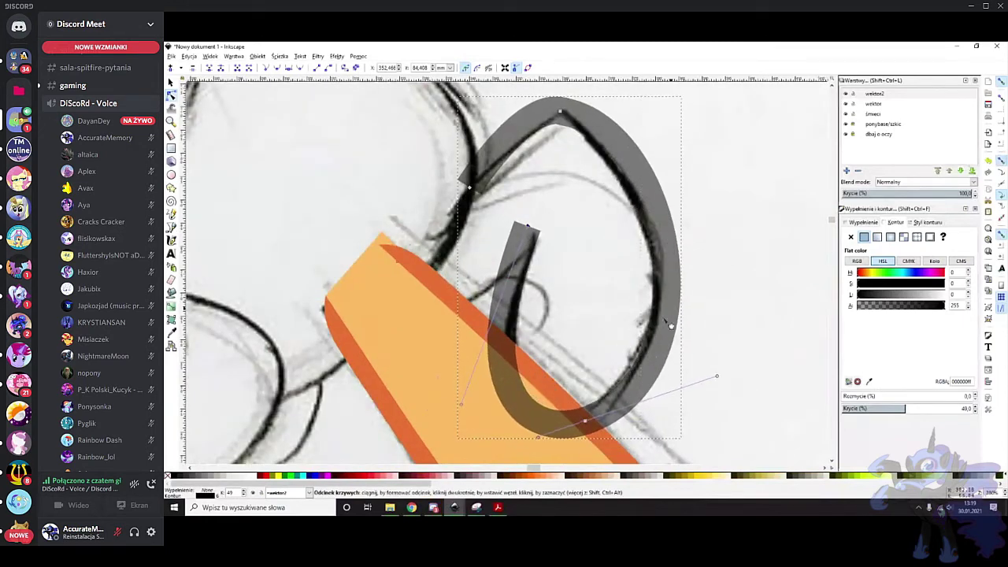
# Nudge the knee node onto the sketched corner and extend the path's chest end farther into the body along the sketch line
pyautogui.scroll(2, 599, 252)
pyautogui.scroll(3, 567, 209)
pyautogui.moveTo(589, 240); pyautogui.dragTo(594, 240)
pyautogui.scroll(-2, 567, 260)
pyautogui.moveTo(407, 359); pyautogui.dragTo(348, 394)
pyautogui.moveTo(482, 270)
pyautogui.mouseDown()
pyautogui.moveTo(491, 274)
pyautogui.moveTo(402, 378)
pyautogui.moveTo(397, 357)
pyautogui.moveTo(437, 312)
pyautogui.mouseUp()
# Shorten both handles of the knee node to tighten the curve around the sketched corner
pyautogui.moveTo(595, 205)
pyautogui.mouseDown()
pyautogui.moveTo(552, 207)
pyautogui.moveTo(560, 207)
pyautogui.mouseUp()
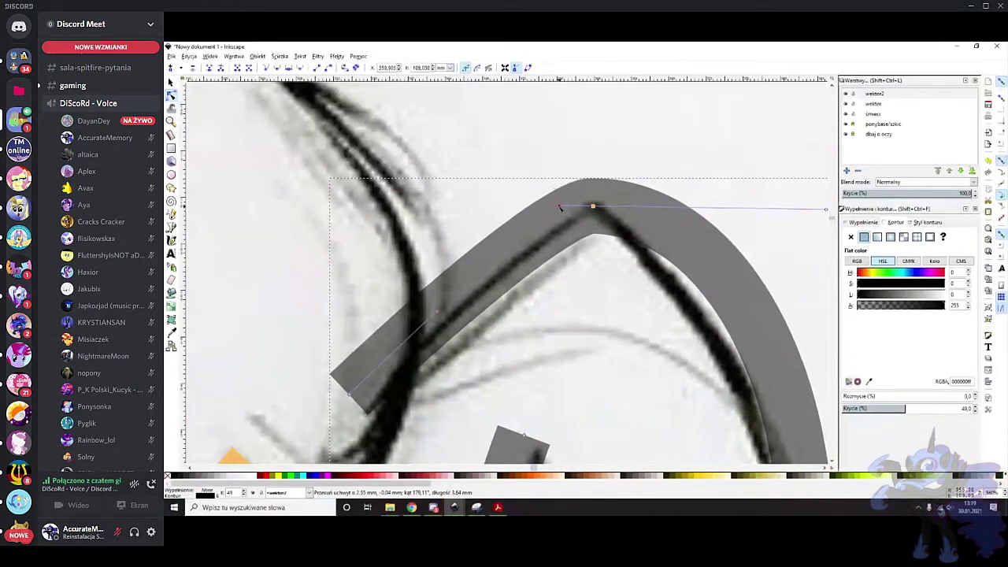
pyautogui.scroll(-1, 568, 234)
pyautogui.hscroll(1, 633, 245)
pyautogui.moveTo(696, 181); pyautogui.dragTo(600, 179)
pyautogui.scroll(-2, 642, 272)
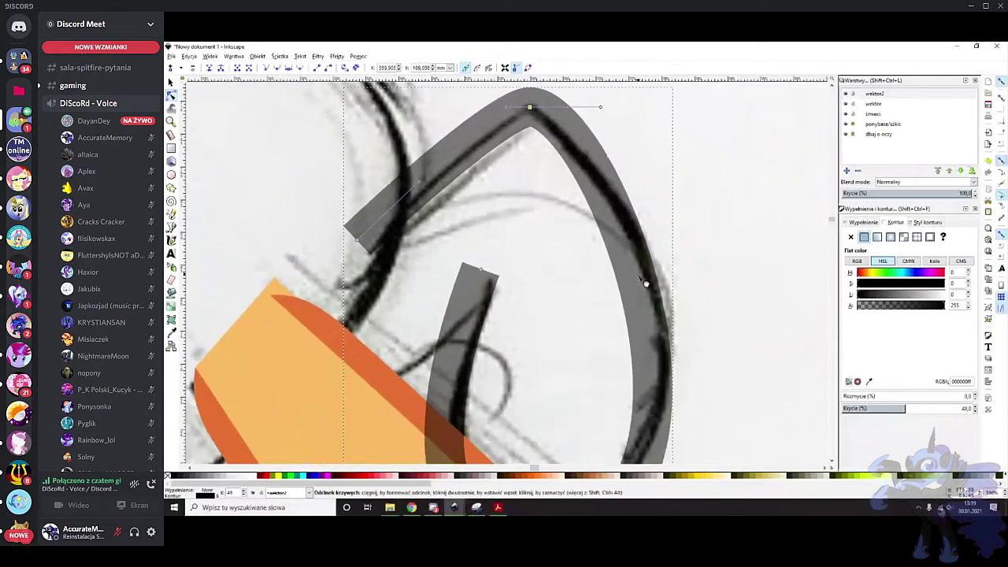
# Adjust the path's bottom node behind the orange leg and bend the outer segment over the sketched line
pyautogui.scroll(-3, 652, 305)
pyautogui.press('-')
pyautogui.moveTo(588, 402); pyautogui.dragTo(590, 404)
pyautogui.scroll(2, 642, 339)
pyautogui.moveTo(654, 318); pyautogui.dragTo(668, 328)
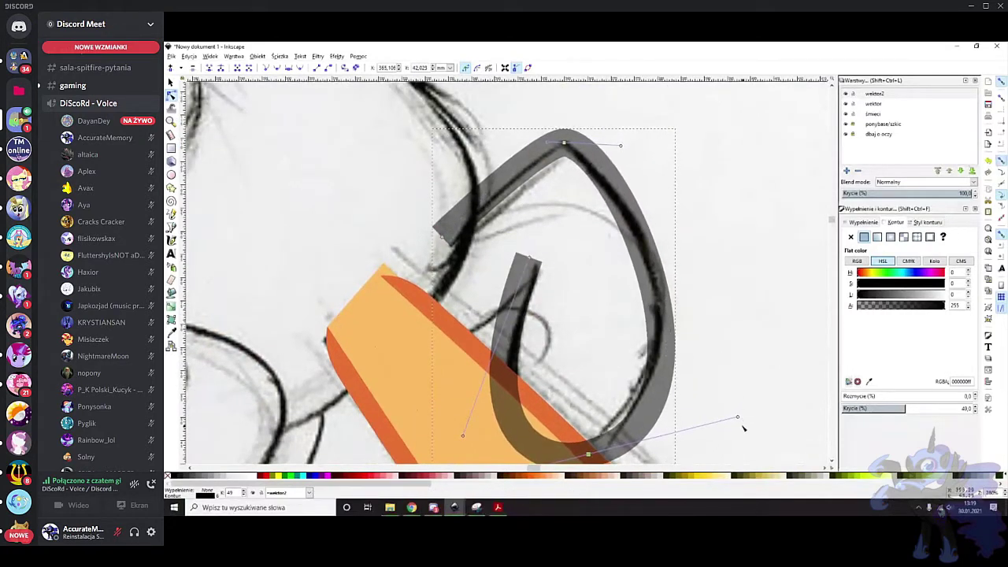
# Add a node midway along the outer curve and shorten the bottom node's handle to follow the sketch
pyautogui.doubleClick(661, 323)
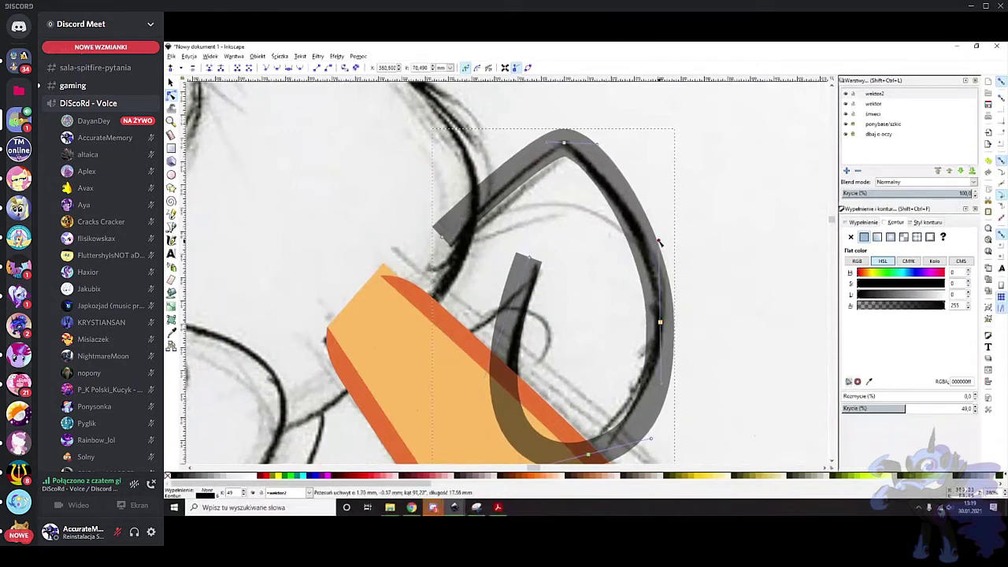
pyautogui.scroll(-3, 658, 381)
pyautogui.moveTo(651, 350); pyautogui.dragTo(615, 353)
pyautogui.scroll(1, 551, 327)
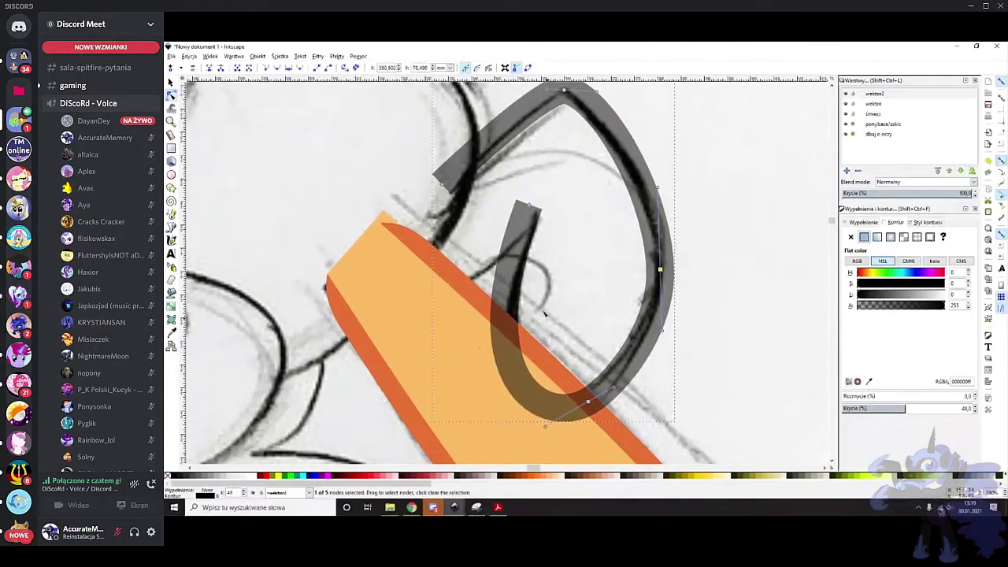
# Raise the inner end node slightly, reshape the inner segment to the sketch and add a node midway along it
pyautogui.scroll(3, 534, 206)
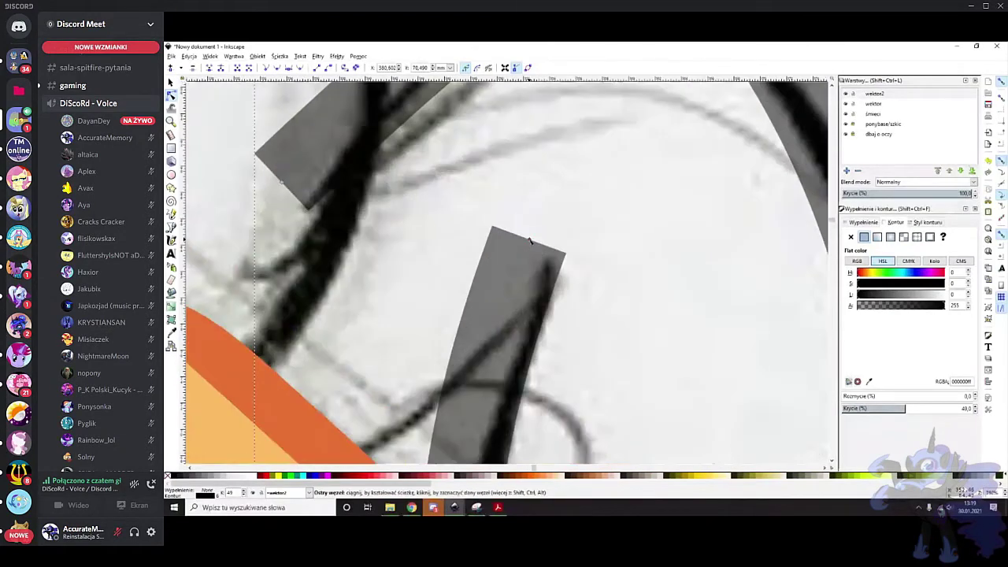
pyautogui.moveTo(532, 238); pyautogui.dragTo(533, 224)
pyautogui.scroll(-3, 543, 251)
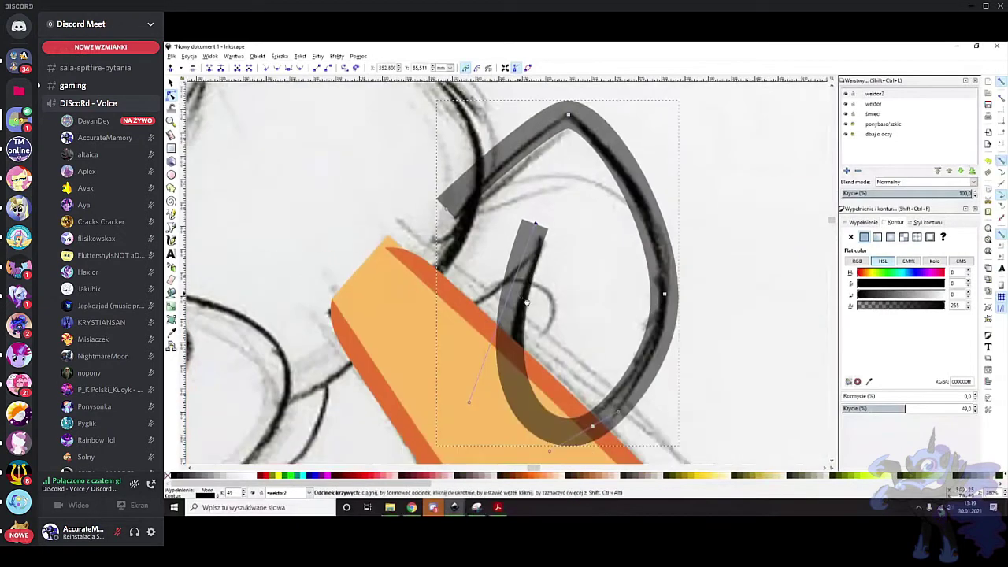
pyautogui.moveTo(519, 318); pyautogui.dragTo(515, 323)
pyautogui.moveTo(519, 395); pyautogui.dragTo(519, 402)
pyautogui.doubleClick(512, 308)
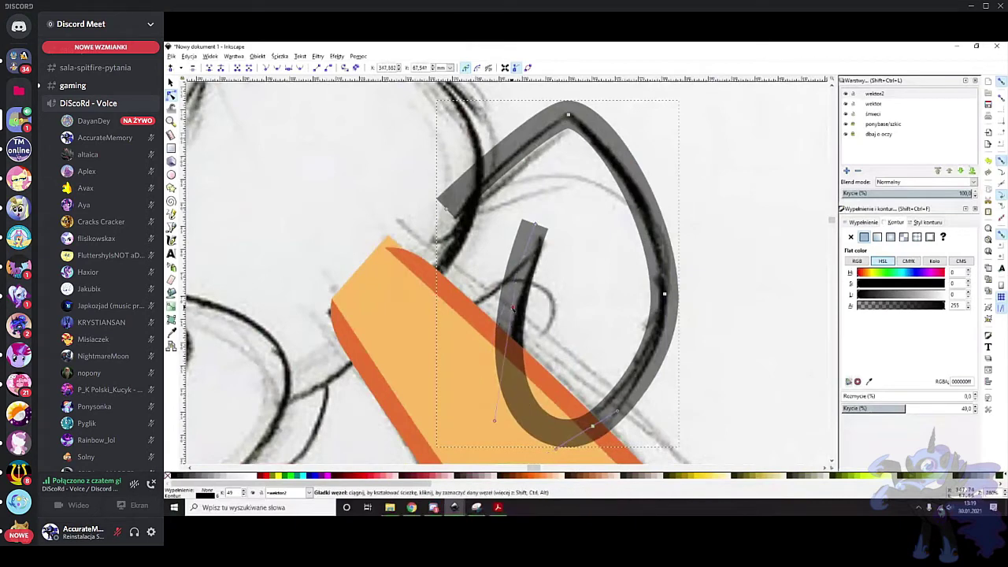
# Convert the foreleg stroke to a path and taper its inner end to a curved point by deleting one corner node
pyautogui.click(358, 69)
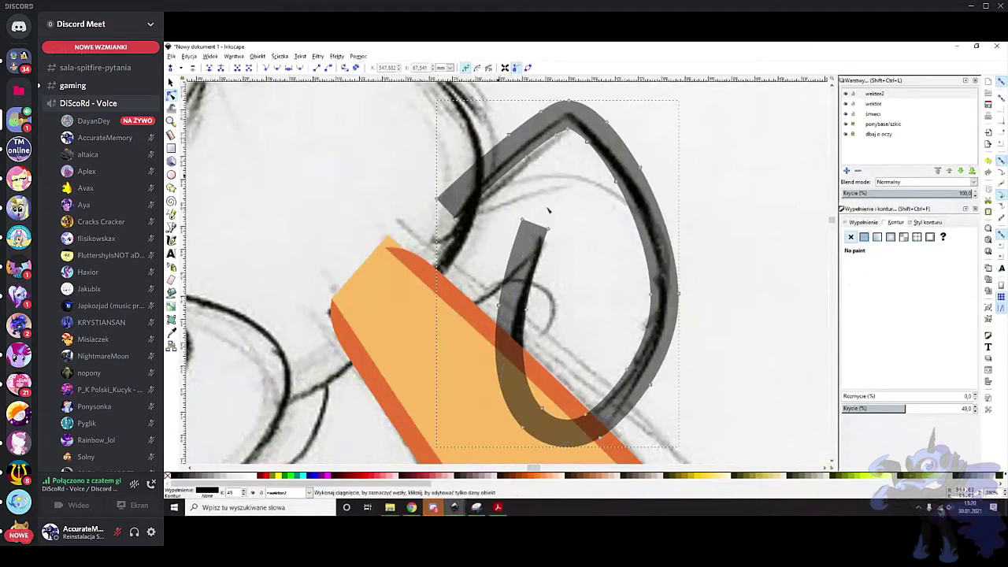
pyautogui.scroll(2, 558, 192)
pyautogui.moveTo(502, 211); pyautogui.dragTo(522, 240)
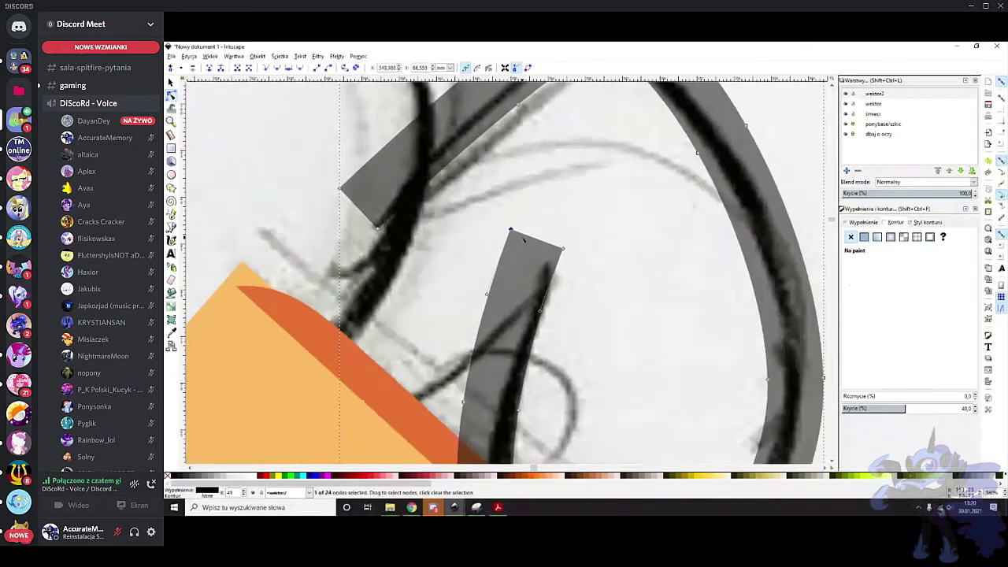
pyautogui.press('Delete')
pyautogui.moveTo(477, 198); pyautogui.dragTo(504, 288)
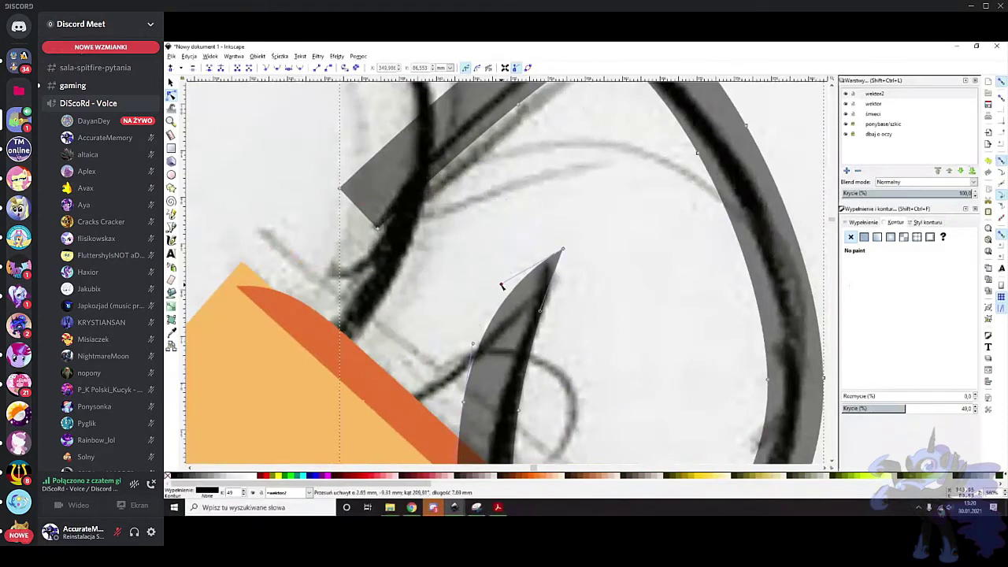
# Smooth the opposite edge nodes below the foreleg outline's pointed tip and fine-tune the outer node's upper handle
pyautogui.scroll(-4, 500, 285)
pyautogui.click(463, 332)
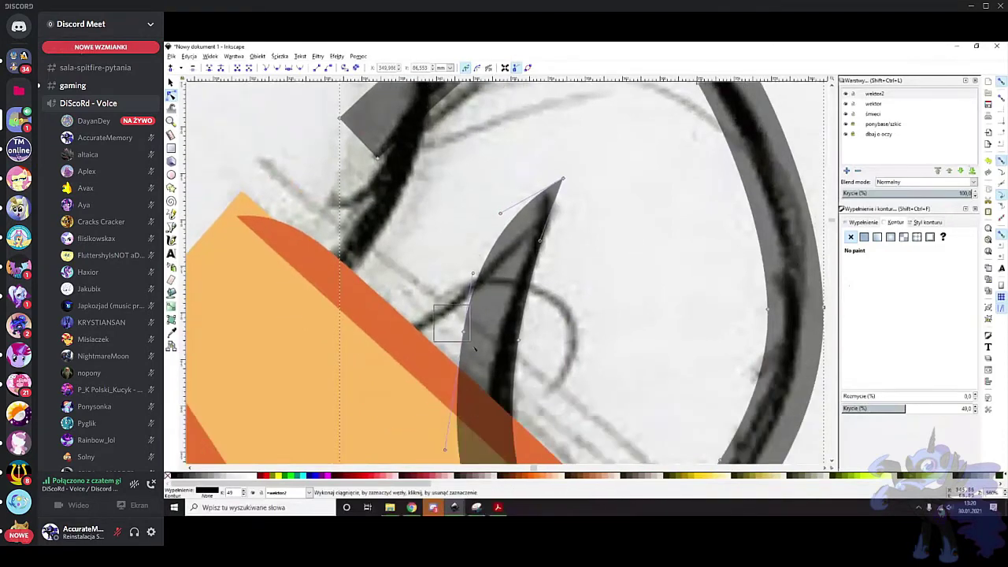
pyautogui.scroll(1, 485, 345)
pyautogui.moveTo(586, 367); pyautogui.dragTo(422, 301)
pyautogui.scroll(2, 454, 322)
pyautogui.moveTo(674, 376); pyautogui.dragTo(549, 311)
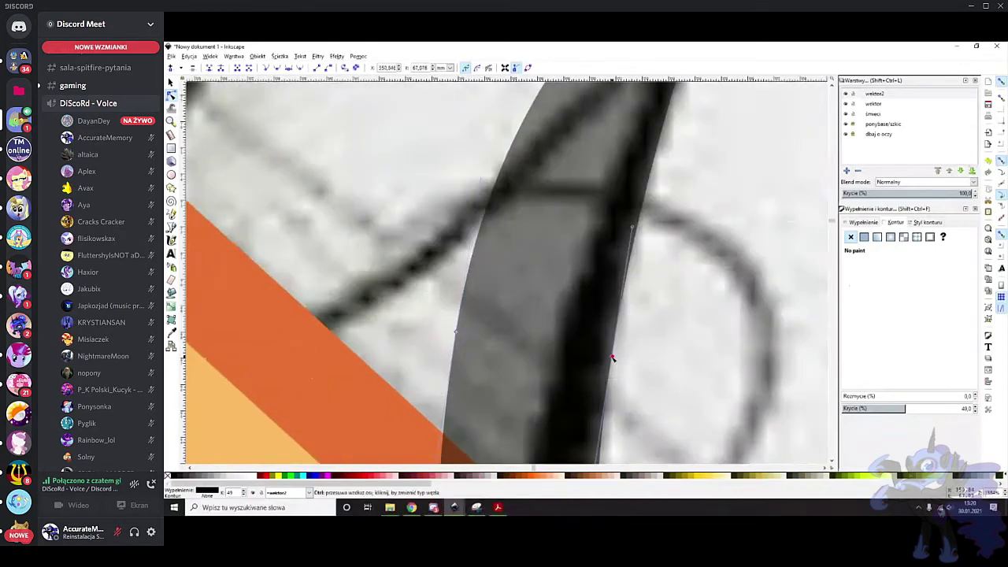
pyautogui.keyDown('ctrl'); pyautogui.scroll(1, 618, 318); pyautogui.keyUp('ctrl')
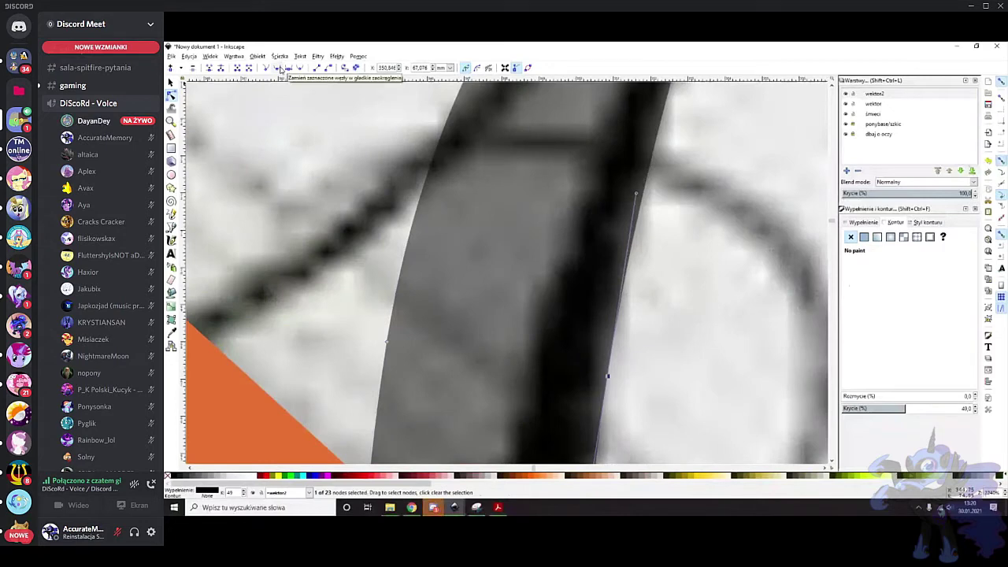
pyautogui.moveTo(316, 225); pyautogui.dragTo(411, 361)
pyautogui.scroll(1, 409, 362)
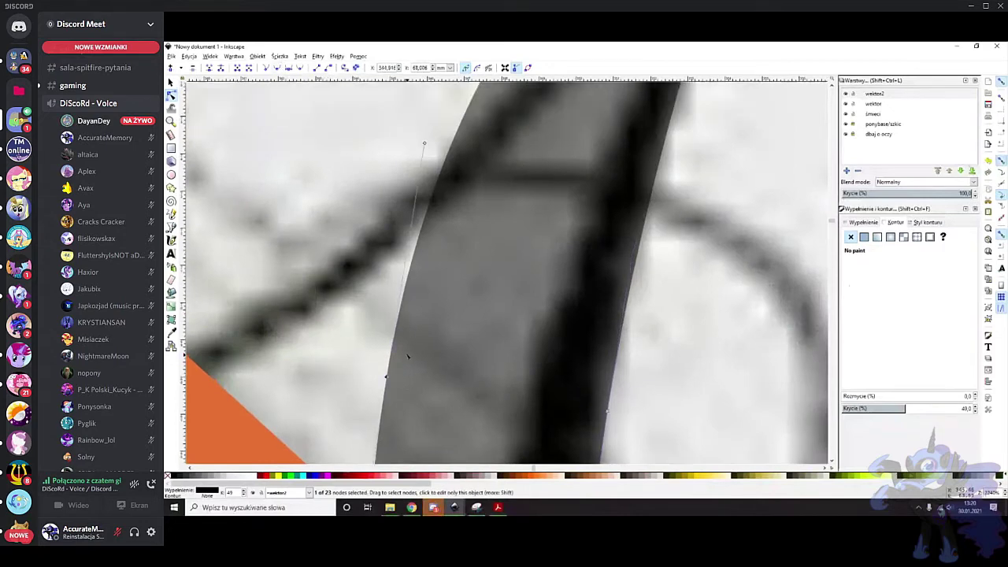
pyautogui.scroll(1, 350, 230)
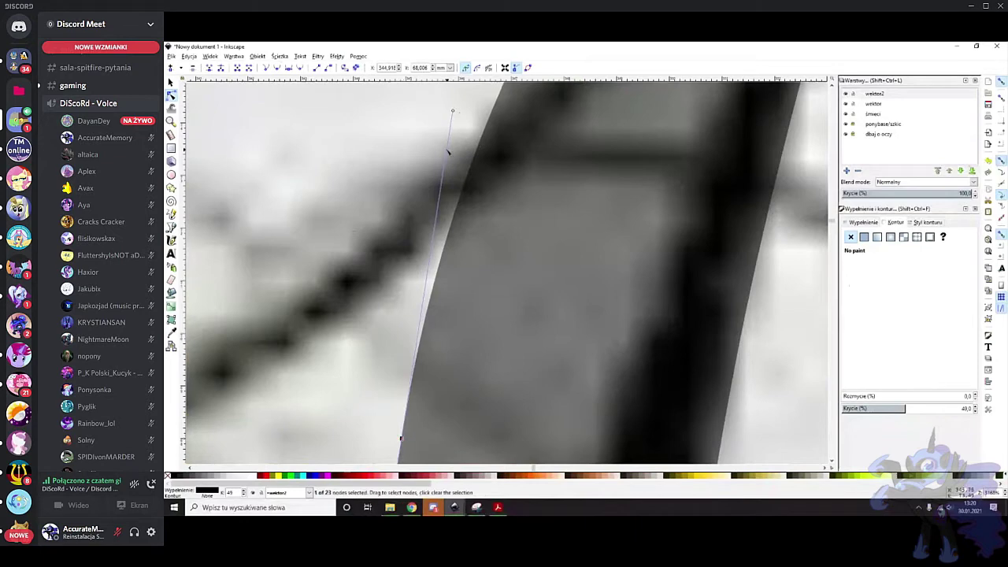
pyautogui.moveTo(453, 112); pyautogui.dragTo(456, 111)
pyautogui.scroll(-6, 514, 287)
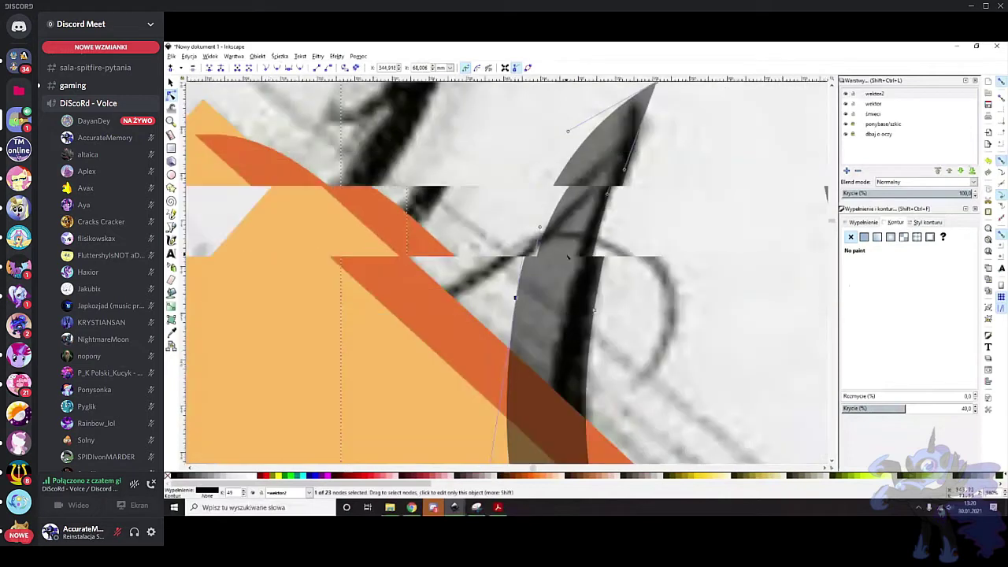
pyautogui.scroll(2, 594, 210)
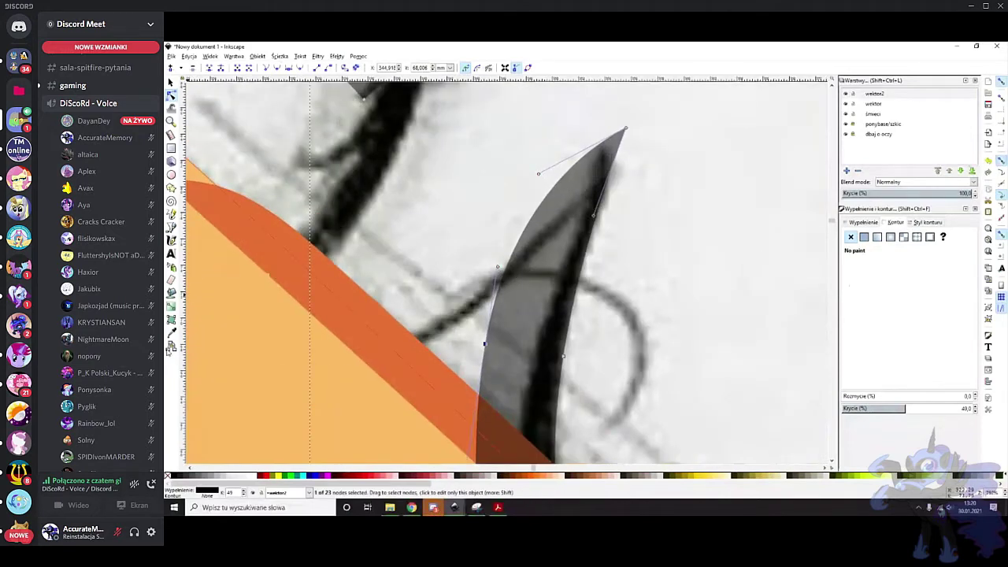
# Fill the tapered foreleg outline with the dark orange sampled from the adjacent orange leg's outline
pyautogui.click(171, 333)
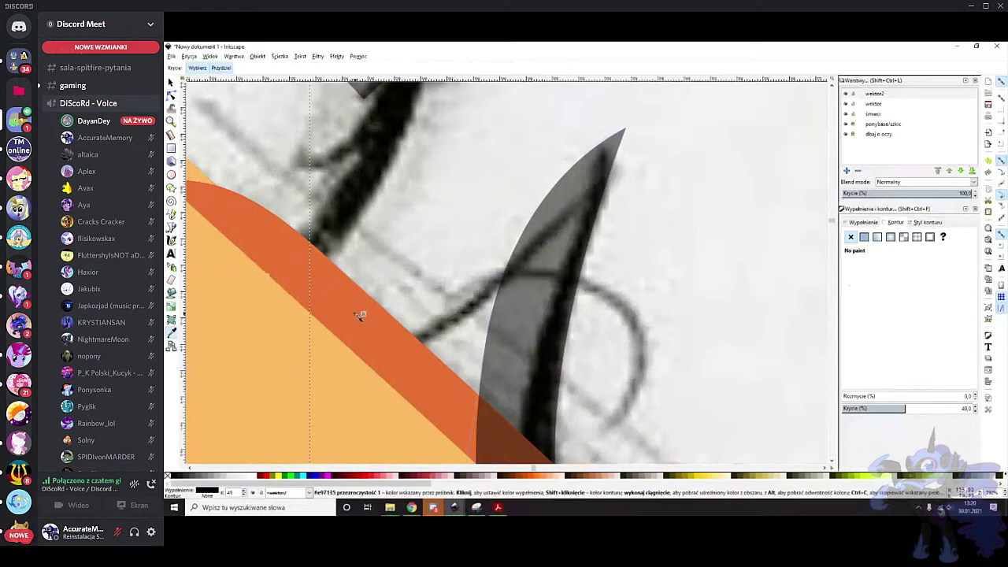
pyautogui.click(358, 315)
pyautogui.click(361, 317)
pyautogui.press('n')
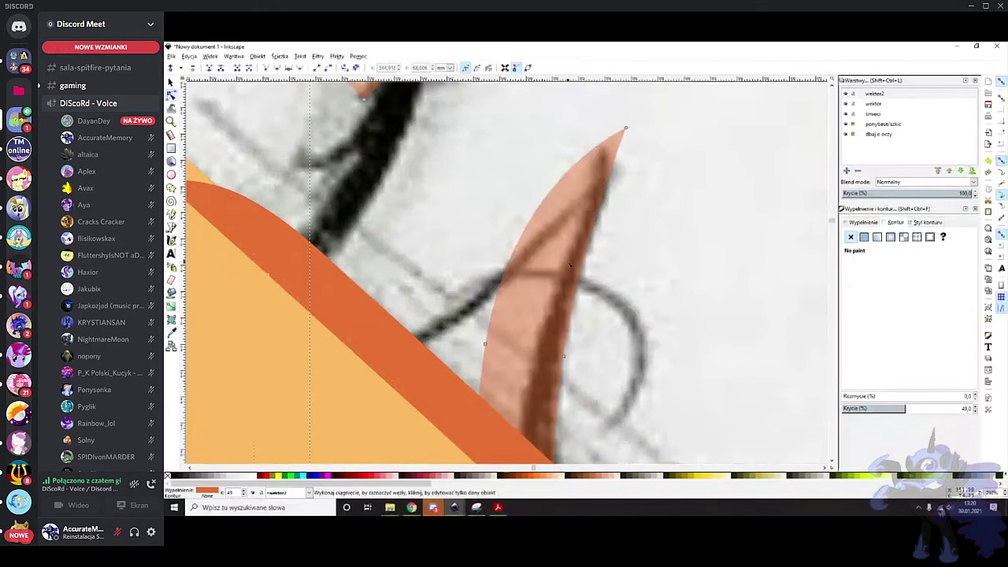
# Try a flat stroke of width 1 with hue 158 on the foreleg outline, and remove that stroke
pyautogui.scroll(-1, 568, 264)
pyautogui.moveTo(569, 264); pyautogui.dragTo(534, 282)
pyautogui.click(863, 237)
pyautogui.rightClick(218, 496)
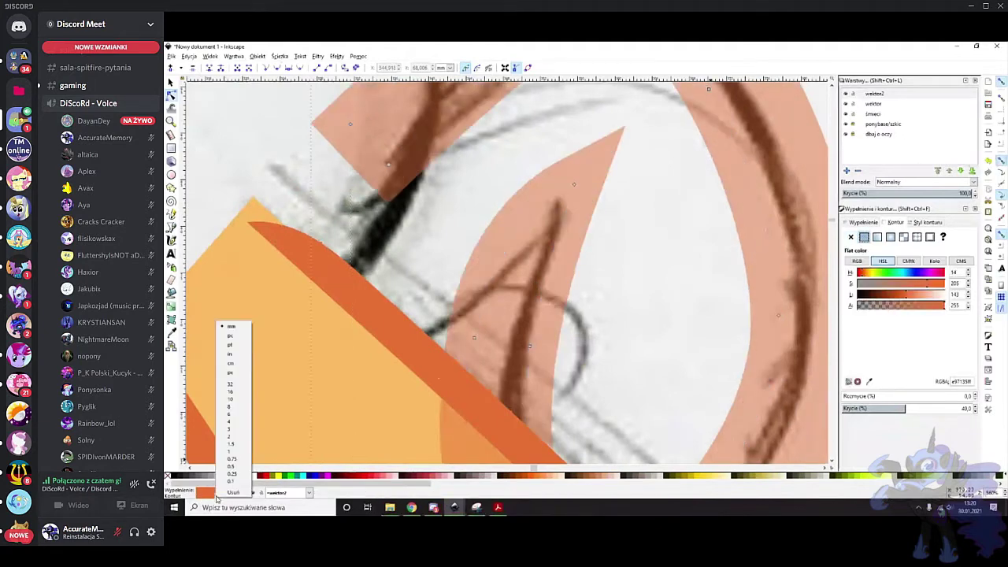
pyautogui.click(231, 450)
pyautogui.moveTo(893, 273); pyautogui.dragTo(911, 273)
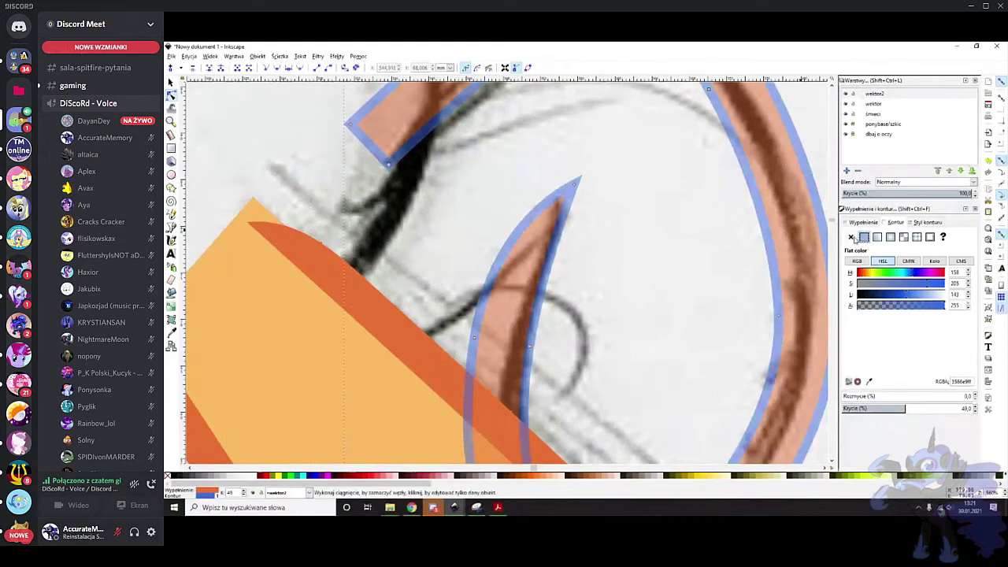
pyautogui.click(851, 238)
# Draw a straight-segment path around the foreleg area inside the outline and fill it with the light orange sampled from the adjacent leg
pyautogui.scroll(-3, 626, 257)
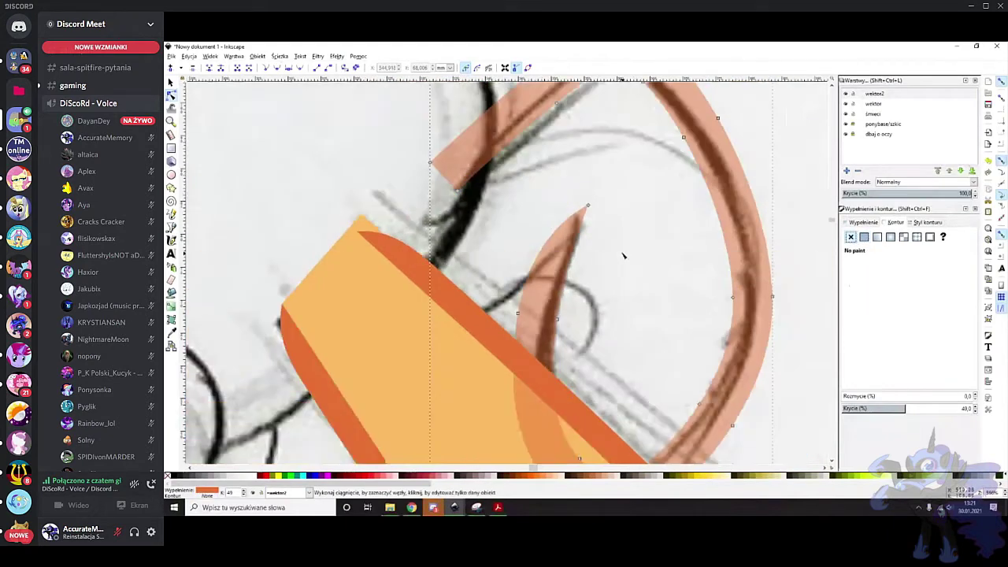
pyautogui.scroll(3, 598, 269)
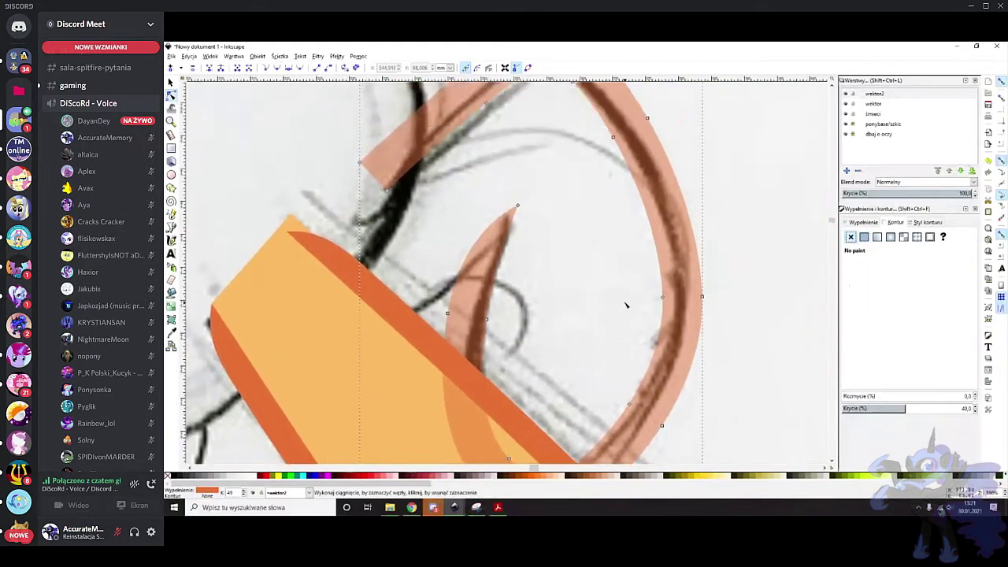
pyautogui.click(171, 226)
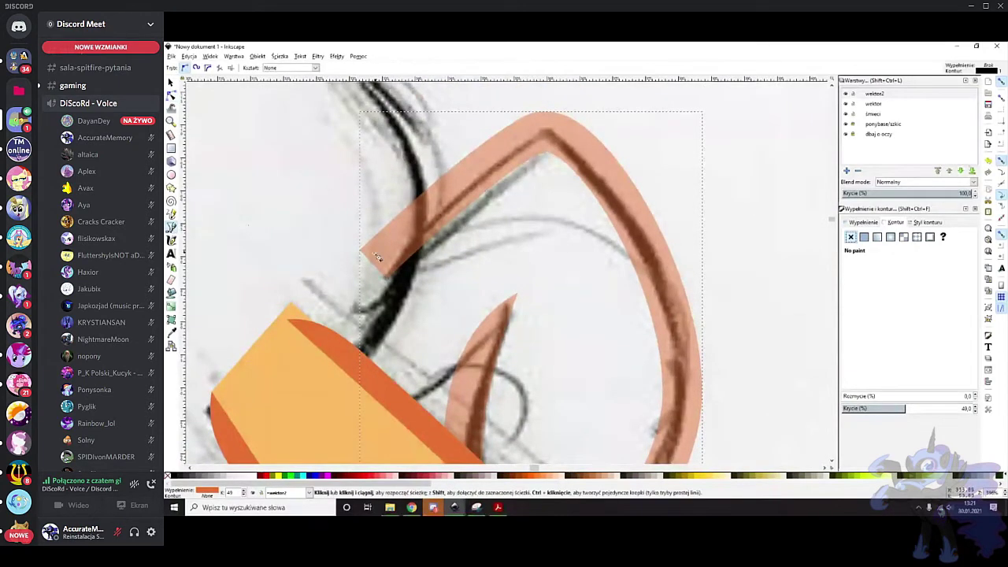
pyautogui.click(350, 287)
pyautogui.scroll(-1, 634, 281)
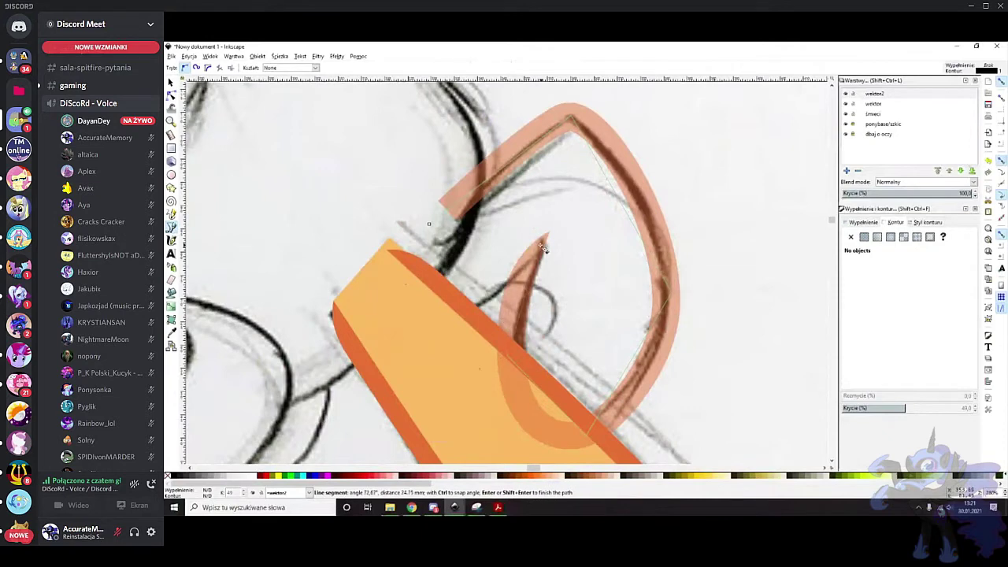
pyautogui.doubleClick(464, 313)
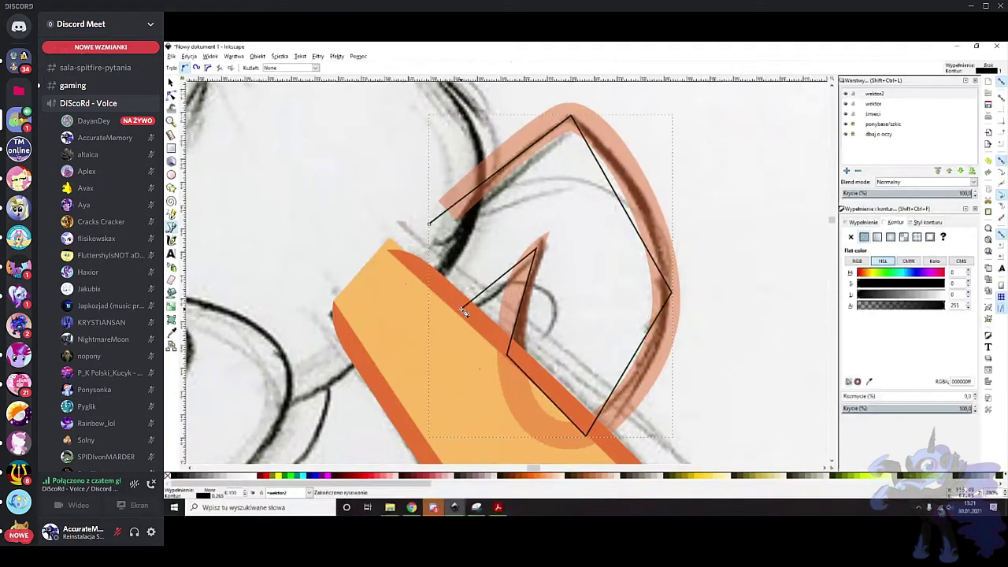
pyautogui.click(171, 335)
pyautogui.click(457, 368)
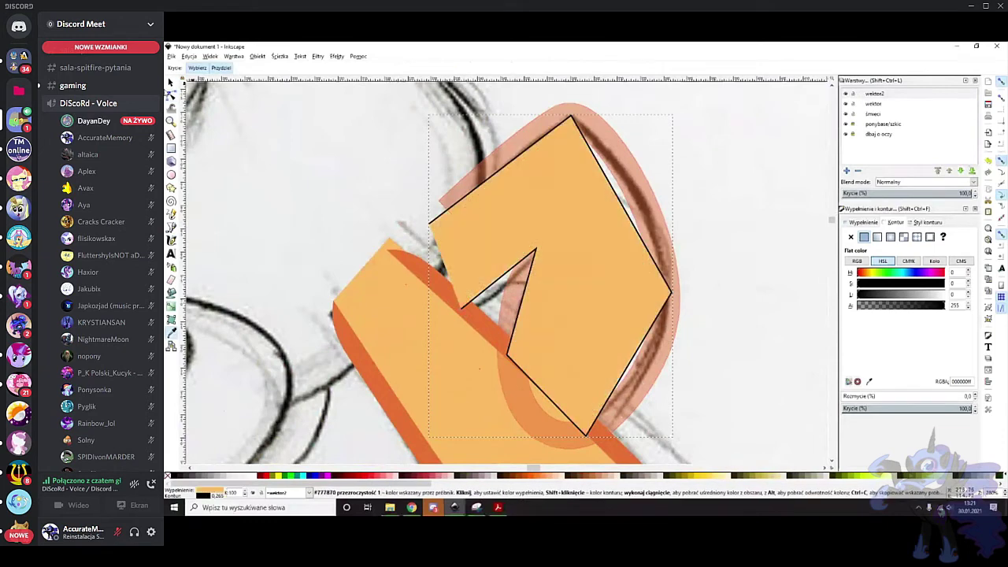
# Bend the fill shape's two outer segments to follow the foreleg outline and set the shape's opacity to 42.9%
pyautogui.click(171, 92)
pyautogui.moveTo(610, 189); pyautogui.dragTo(635, 207)
pyautogui.moveTo(642, 375); pyautogui.dragTo(653, 378)
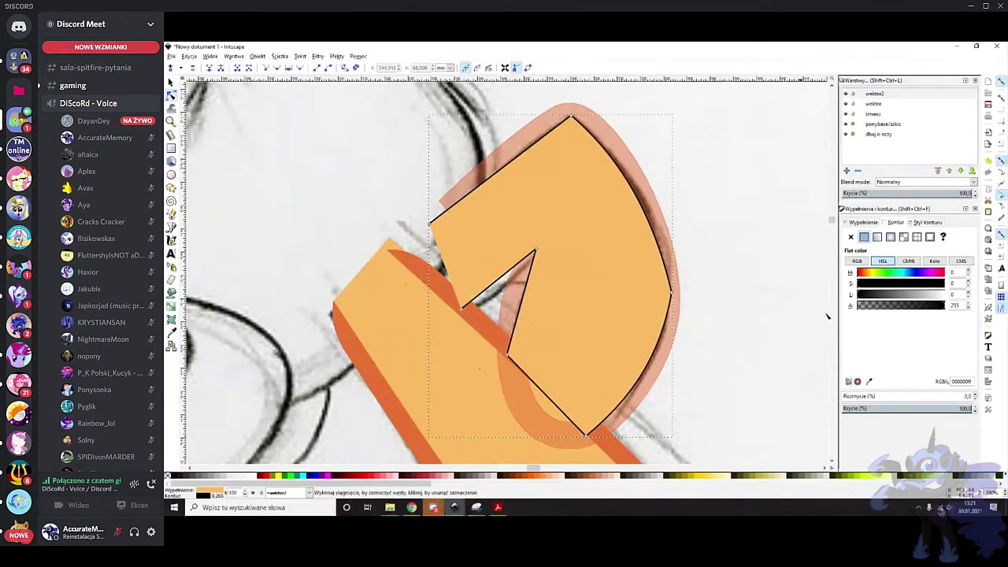
pyautogui.click(896, 407)
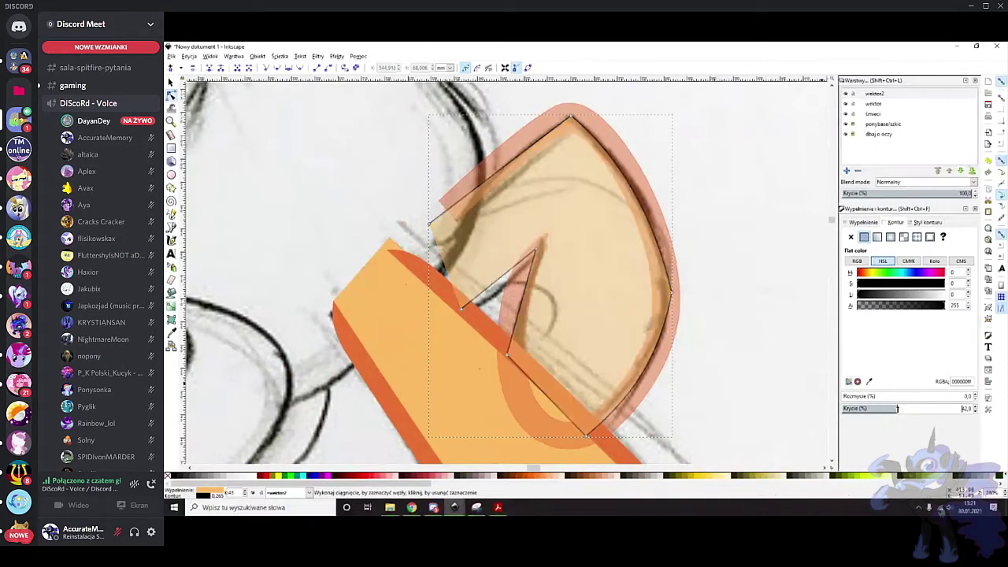
# Curve the fill shape's bottom segment along the outline, adjust the notch node and move the open end node into the adjacent leg
pyautogui.scroll(1, 571, 348)
pyautogui.scroll(-2, 565, 376)
pyautogui.moveTo(536, 380); pyautogui.dragTo(523, 419)
pyautogui.scroll(2, 508, 255)
pyautogui.moveTo(517, 235); pyautogui.dragTo(515, 241)
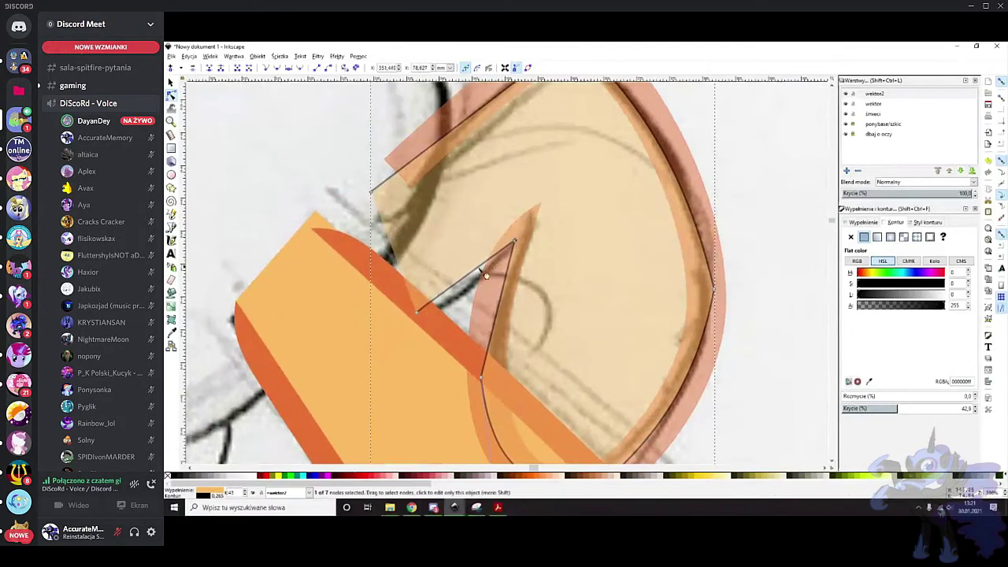
pyautogui.moveTo(417, 312); pyautogui.dragTo(390, 326)
# Join the fill shape's two open end nodes with a new segment and bend that segment inward along the sketched body line
pyautogui.moveTo(320, 149); pyautogui.dragTo(399, 348)
pyautogui.hscroll(-2, 368, 214)
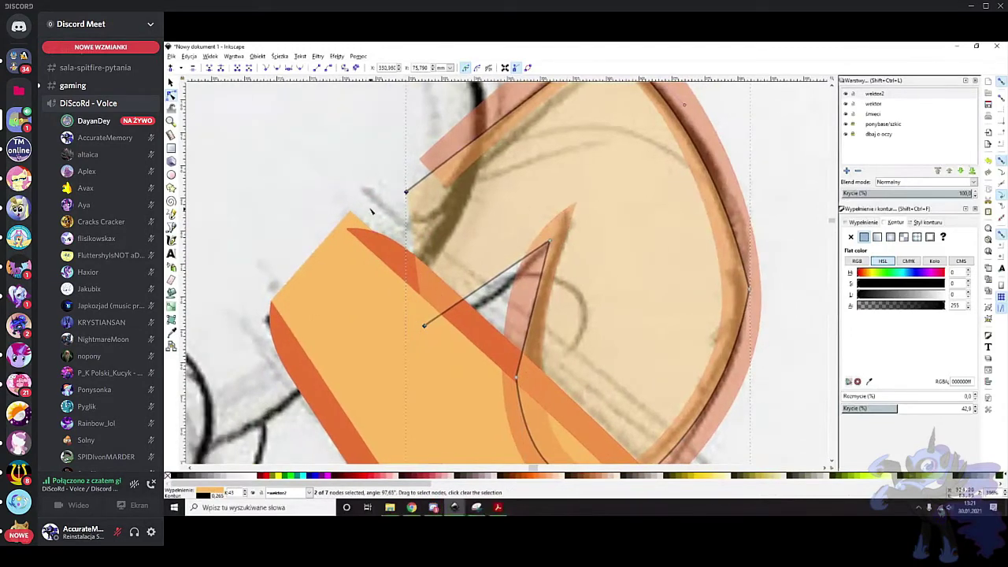
pyautogui.moveTo(375, 165); pyautogui.dragTo(441, 334)
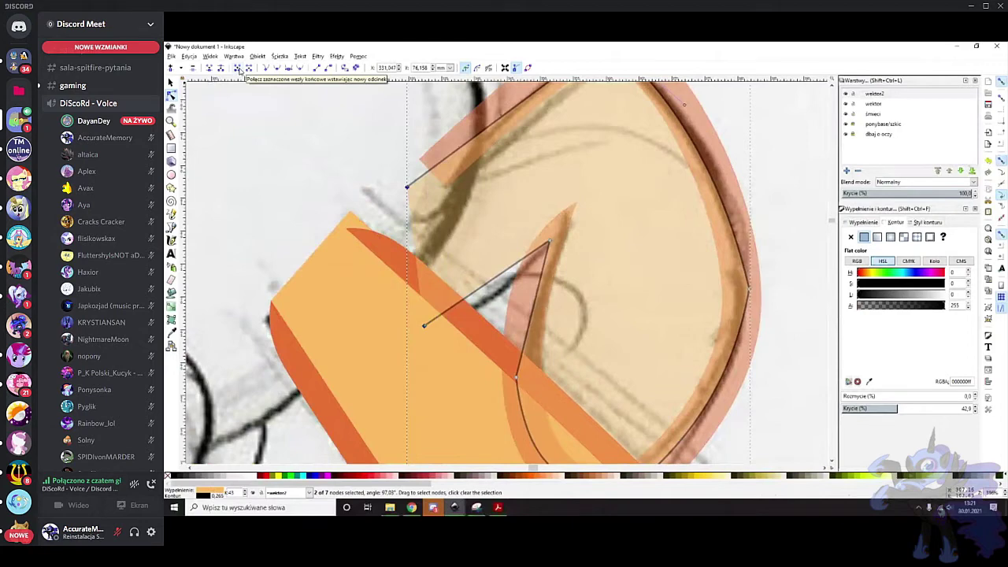
pyautogui.click(238, 69)
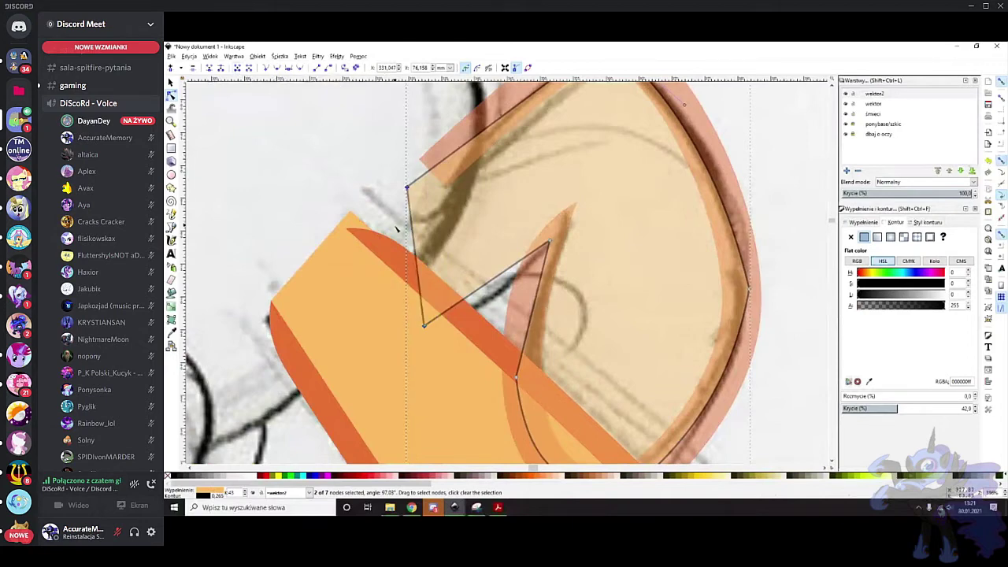
pyautogui.moveTo(418, 255); pyautogui.dragTo(443, 235)
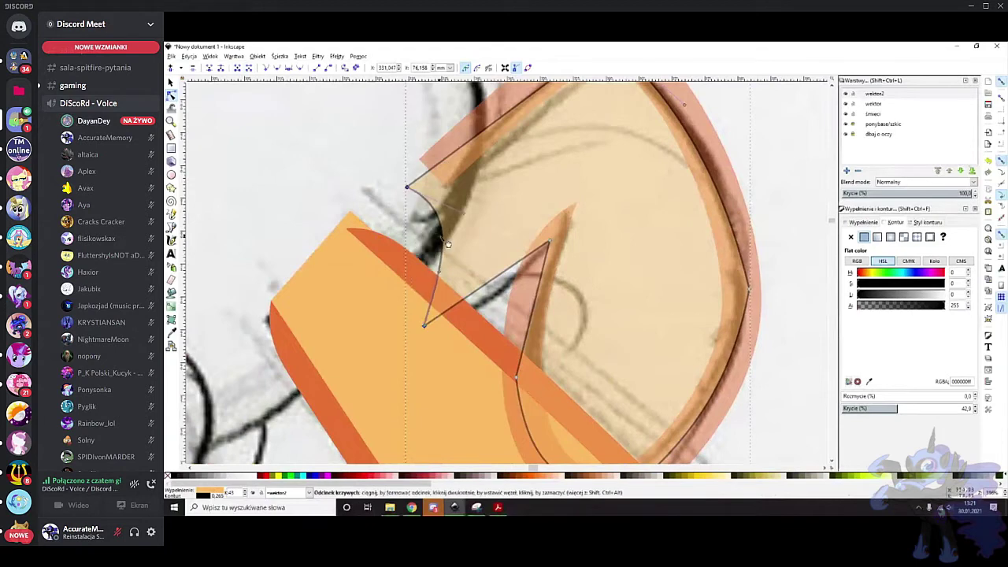
# Delete the curved segment between the bent foreleg fill's two end nodes, and undo a trial join of those nodes
pyautogui.click(248, 69)
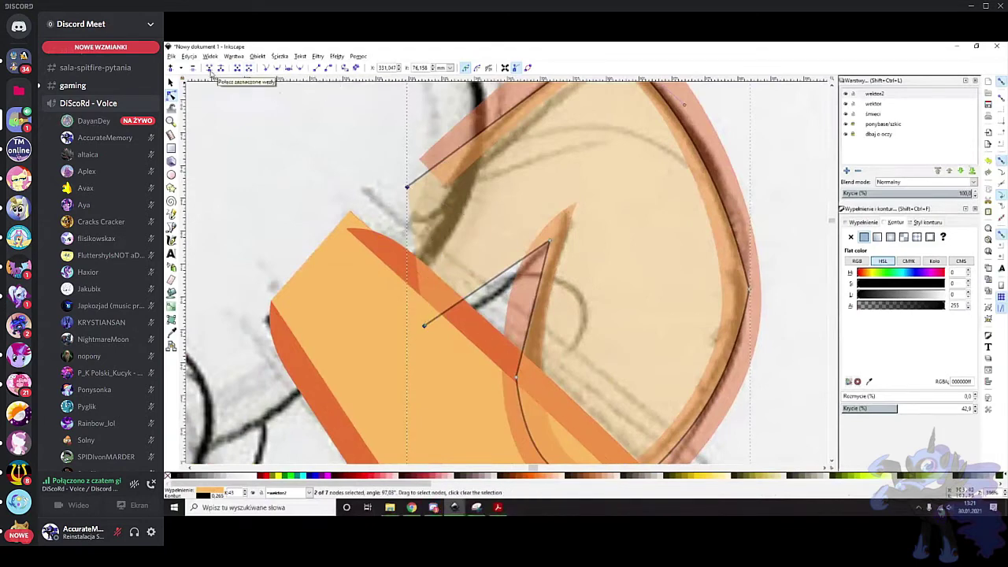
pyautogui.click(211, 71)
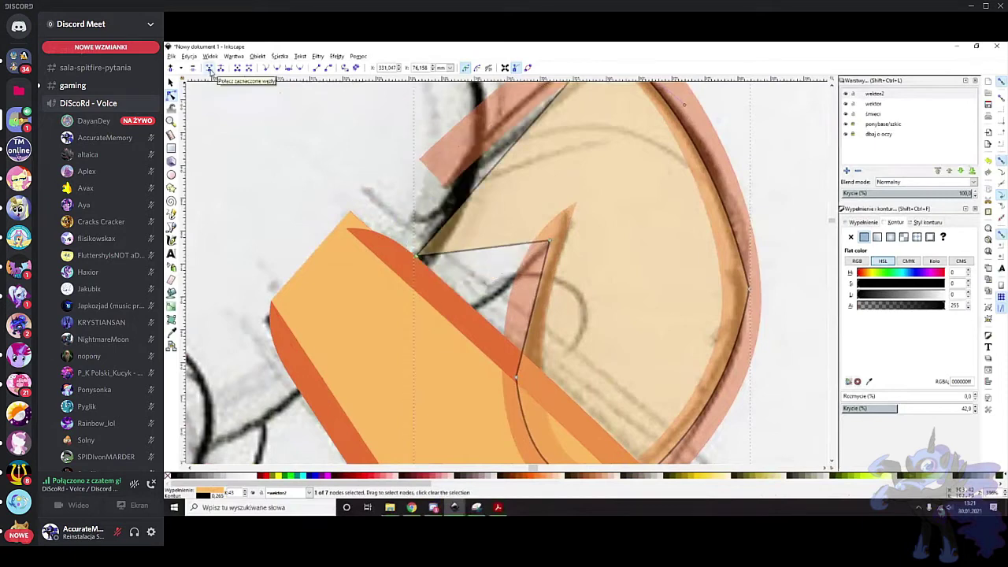
pyautogui.hotkey('ctrl', 'z')
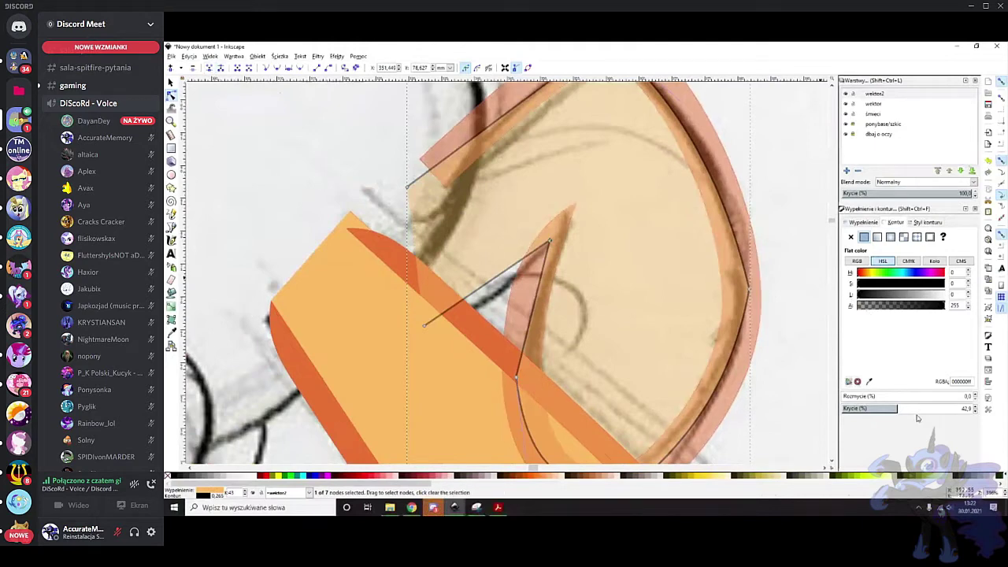
# Set the bent foreleg fill's opacity to 100% and remove its stroke paint
pyautogui.moveTo(913, 411); pyautogui.dragTo(1006, 404)
pyautogui.scroll(-2, 818, 213)
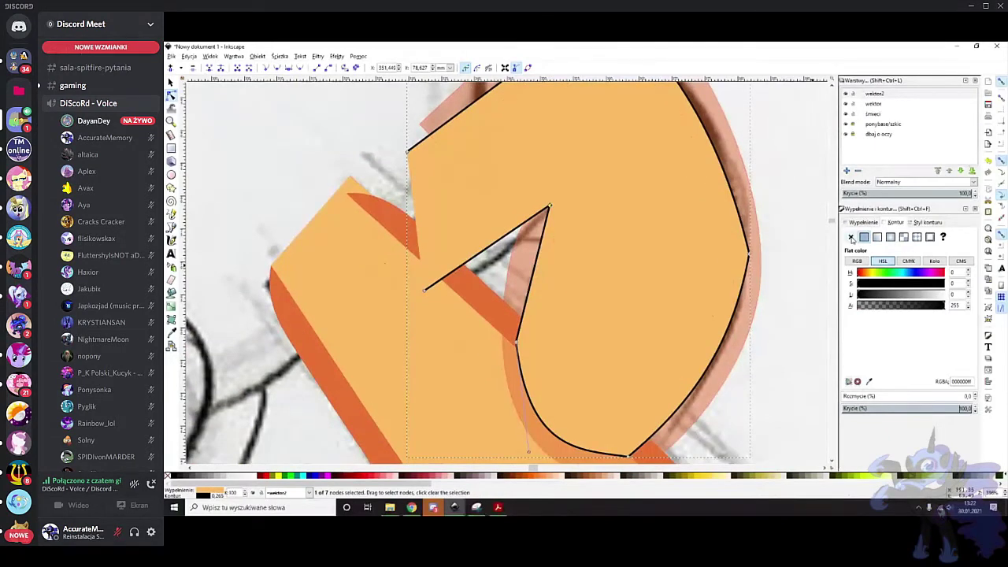
pyautogui.click(850, 237)
pyautogui.hscroll(2, 486, 256)
# Bring the semi-transparent orange outline shape of the bent foreleg to the front and set its opacity to 100%
pyautogui.click(456, 245)
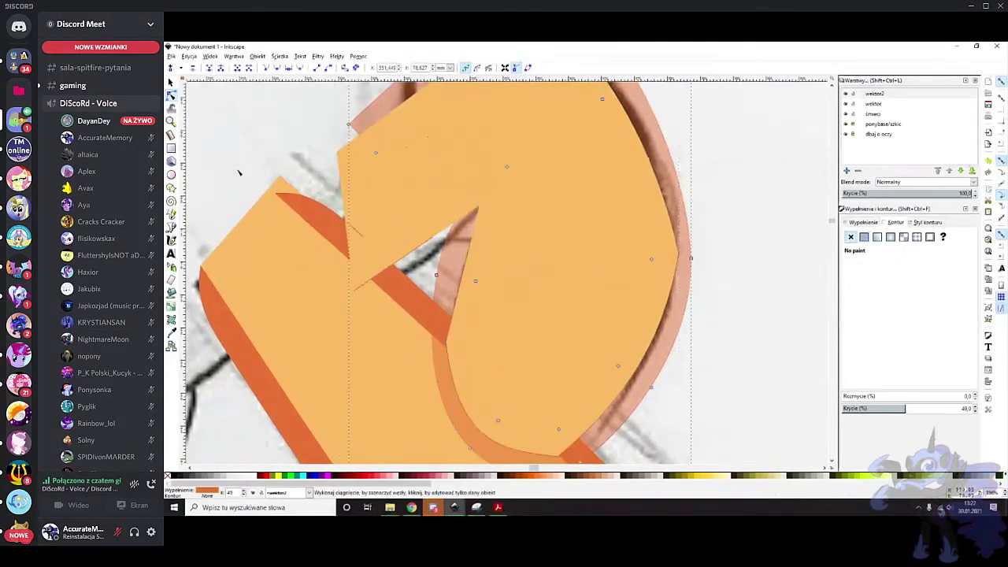
pyautogui.click(171, 81)
pyautogui.scroll(10, 370, 126)
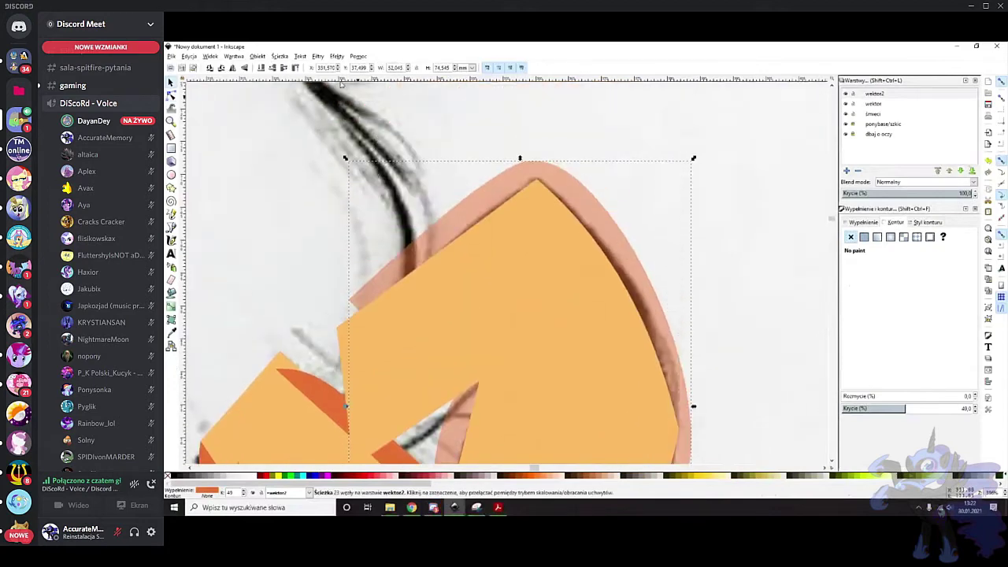
pyautogui.click(295, 67)
pyautogui.scroll(-2, 787, 180)
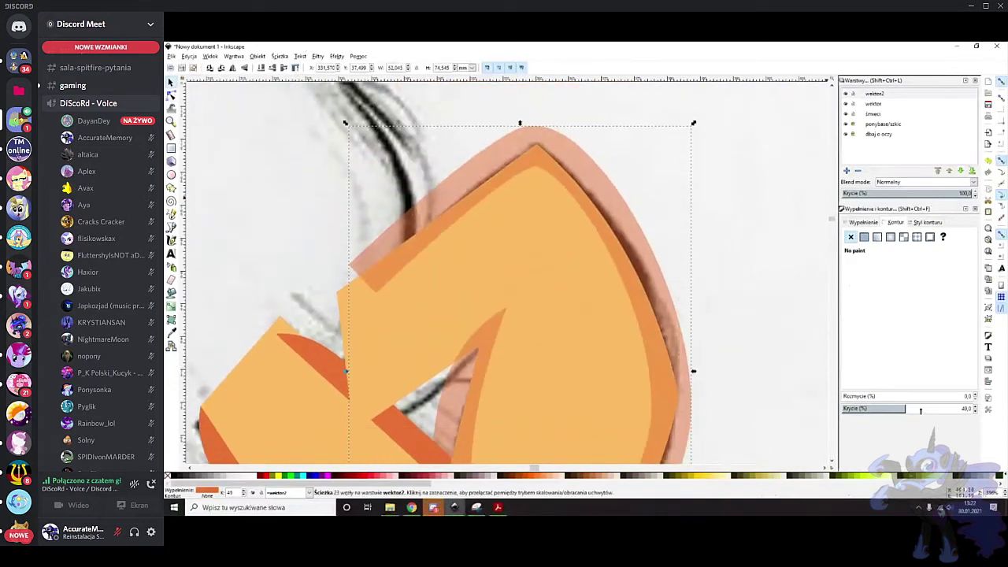
pyautogui.moveTo(920, 410); pyautogui.dragTo(1006, 429)
pyautogui.scroll(-2, 570, 229)
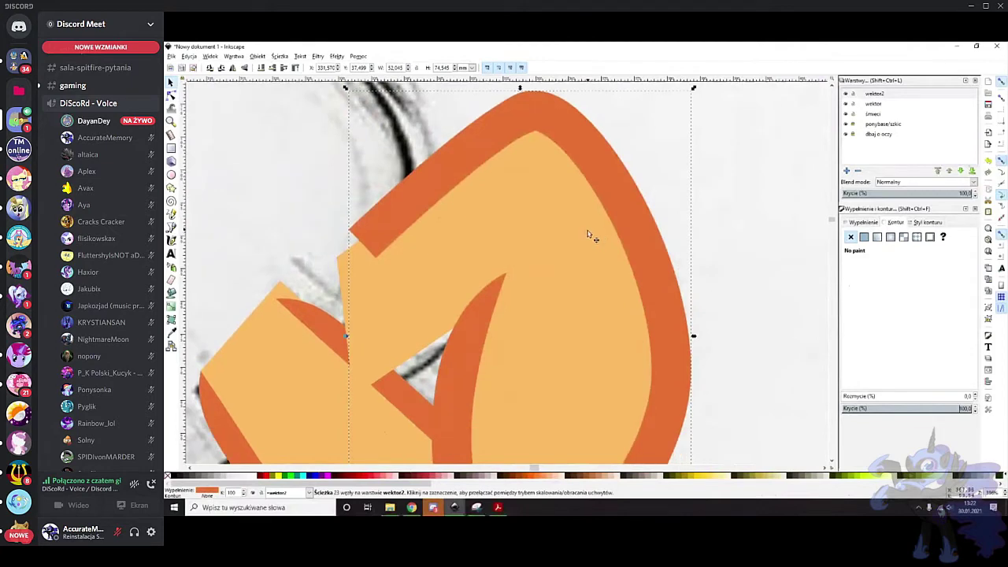
pyautogui.scroll(-3, 582, 241)
pyautogui.scroll(2, 588, 305)
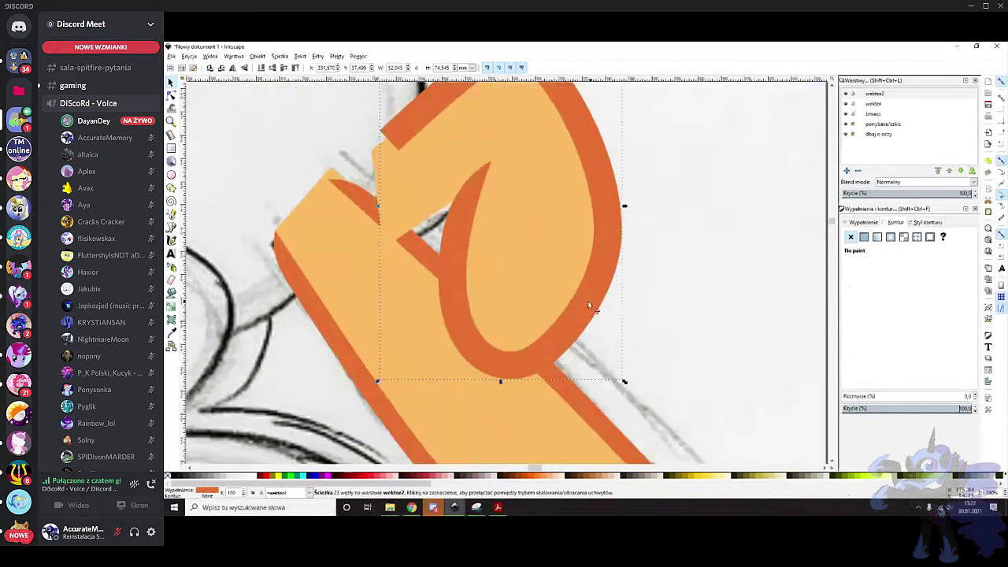
pyautogui.keyDown('shift'); pyautogui.click(518, 216); pyautogui.keyUp('shift')
pyautogui.scroll(4, 519, 233)
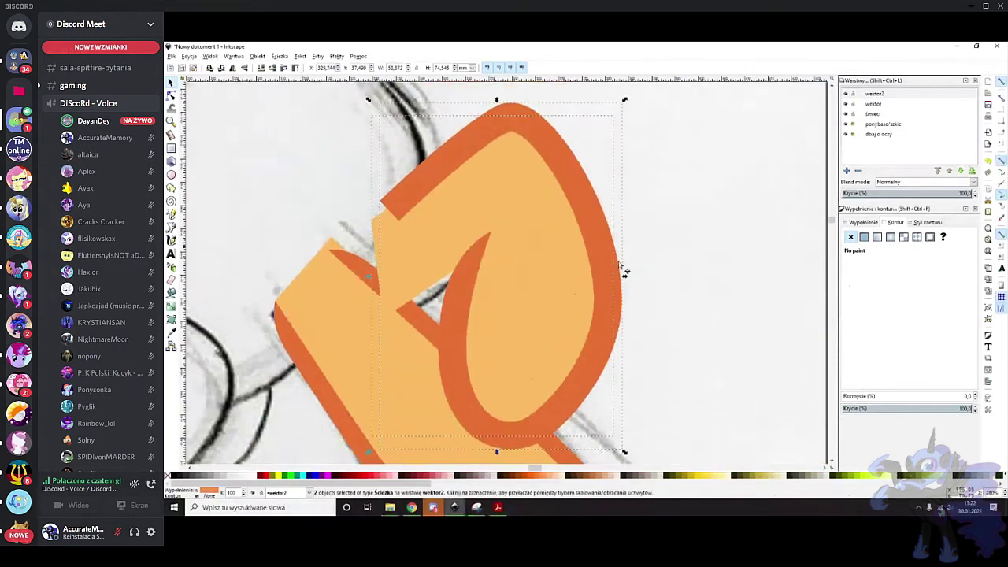
pyautogui.click(641, 253)
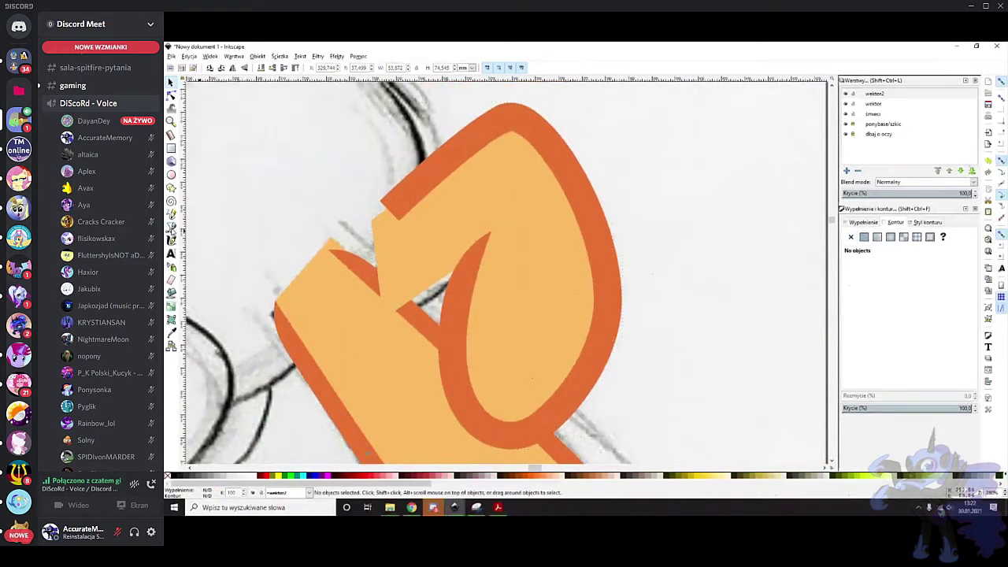
# Draw a straight line with the Bezier pen along the upper edge of the inner gap between the leg parts, with a 4 mm stroke
pyautogui.click(172, 228)
pyautogui.scroll(1, 393, 263)
pyautogui.click(498, 256)
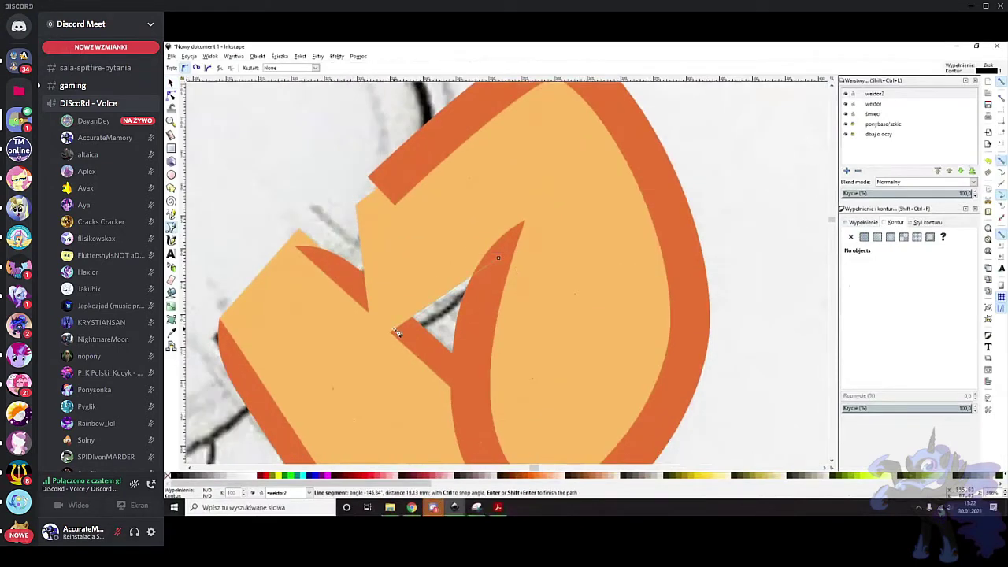
pyautogui.doubleClick(396, 331)
pyautogui.click(171, 93)
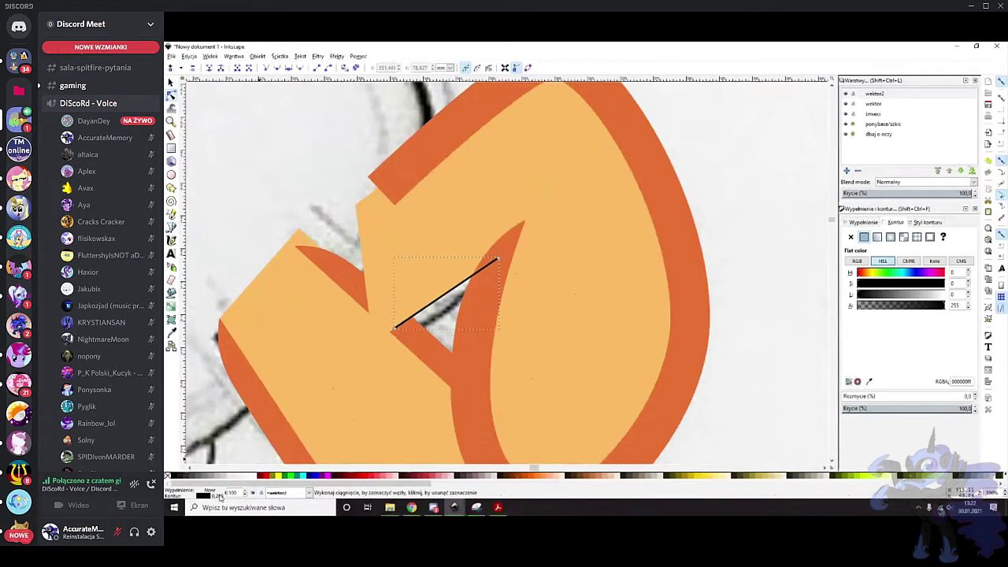
pyautogui.rightClick(221, 495)
pyautogui.click(234, 434)
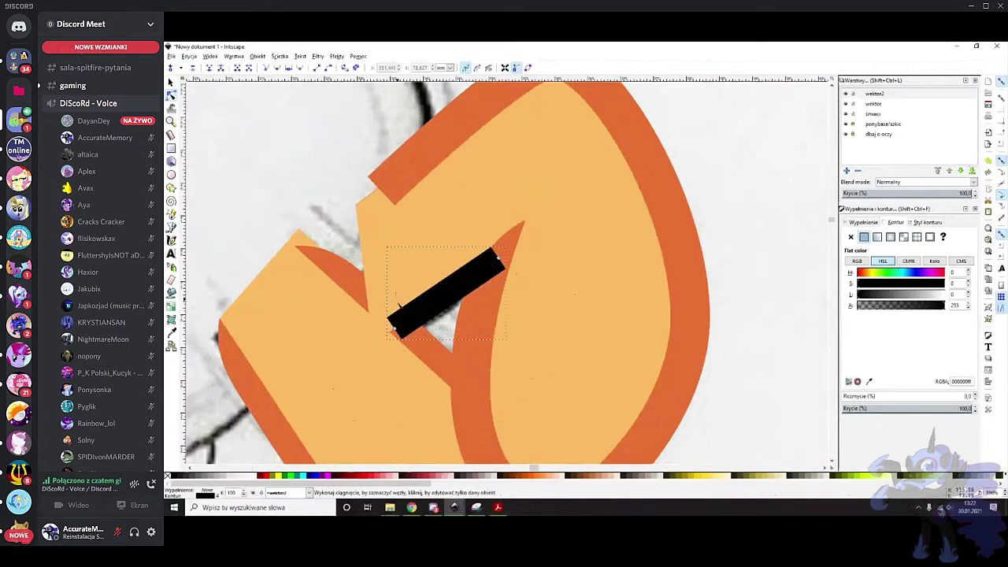
# Delete the old orange outline shape around the bent foreleg
pyautogui.keyDown('ctrl'); pyautogui.scroll(1, 421, 295); pyautogui.keyUp('ctrl')
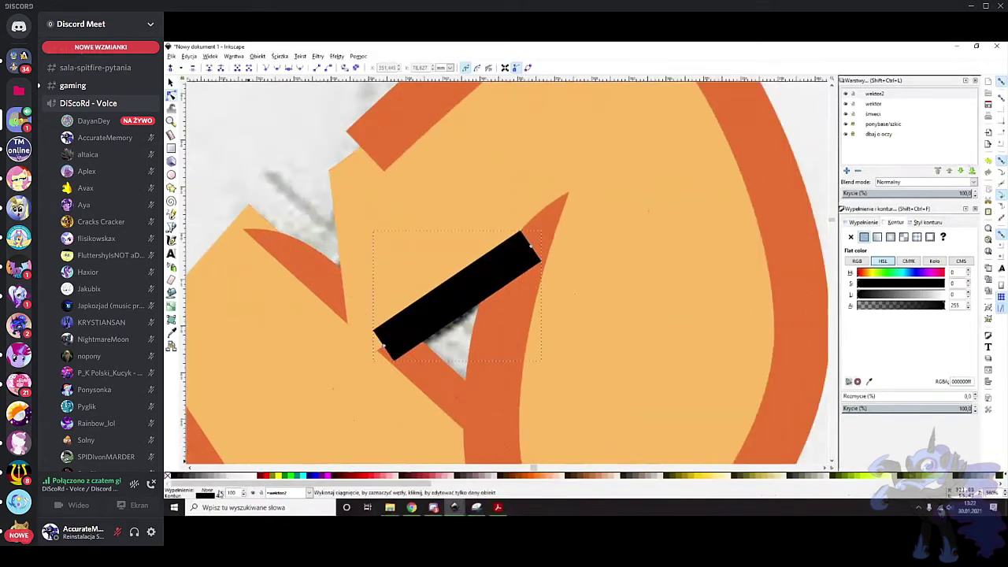
pyautogui.keyDown('ctrl'); pyautogui.scroll(-4, 539, 320); pyautogui.keyUp('ctrl')
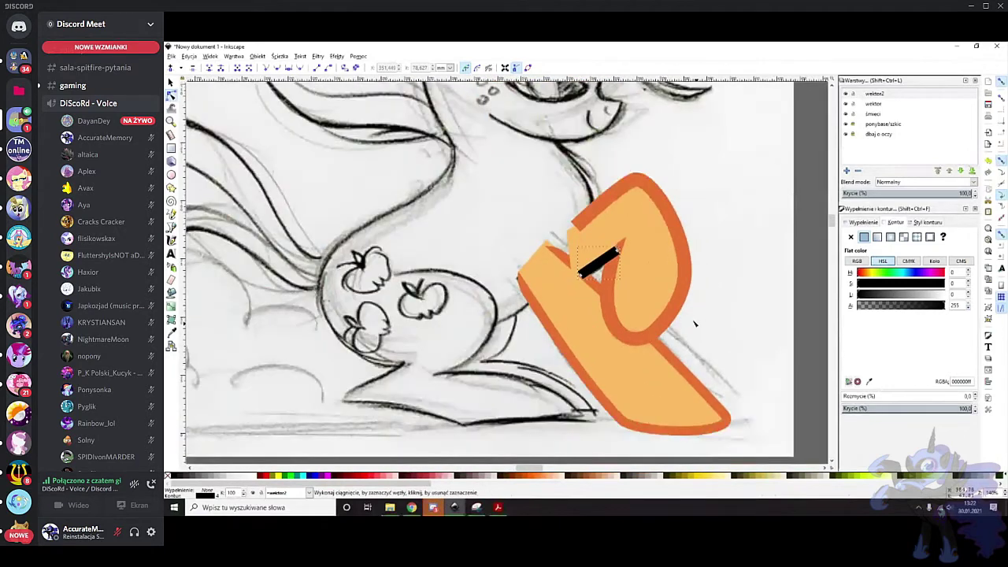
pyautogui.keyDown('ctrl'); pyautogui.scroll(2, 692, 323); pyautogui.keyUp('ctrl')
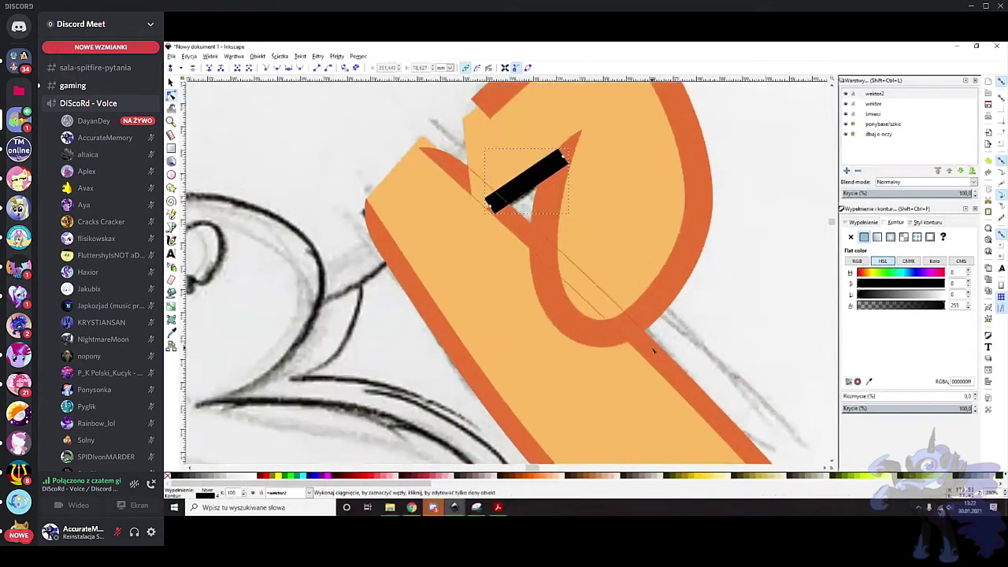
pyautogui.scroll(2, 588, 198)
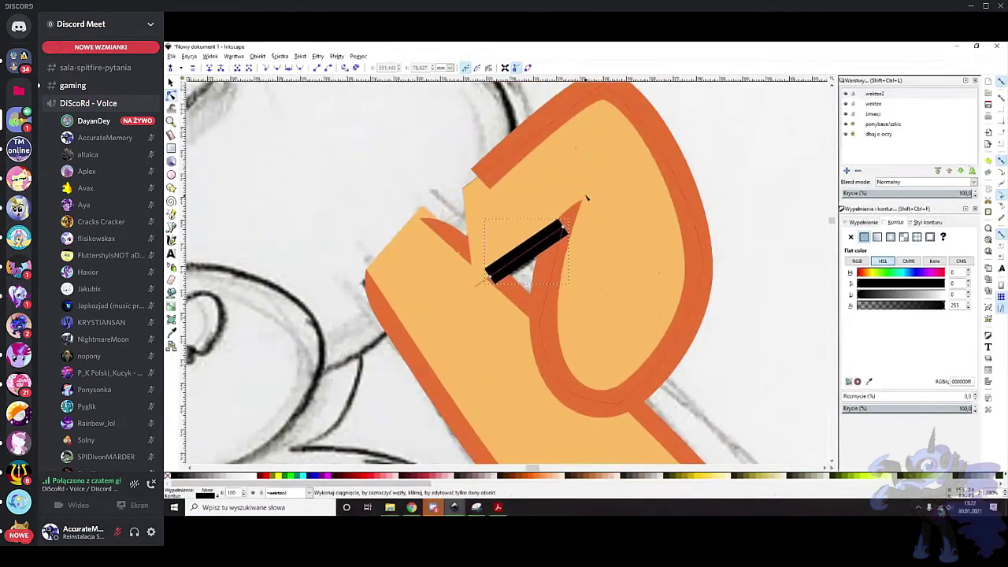
pyautogui.keyDown('ctrl'); pyautogui.scroll(1, 615, 204); pyautogui.keyUp('ctrl')
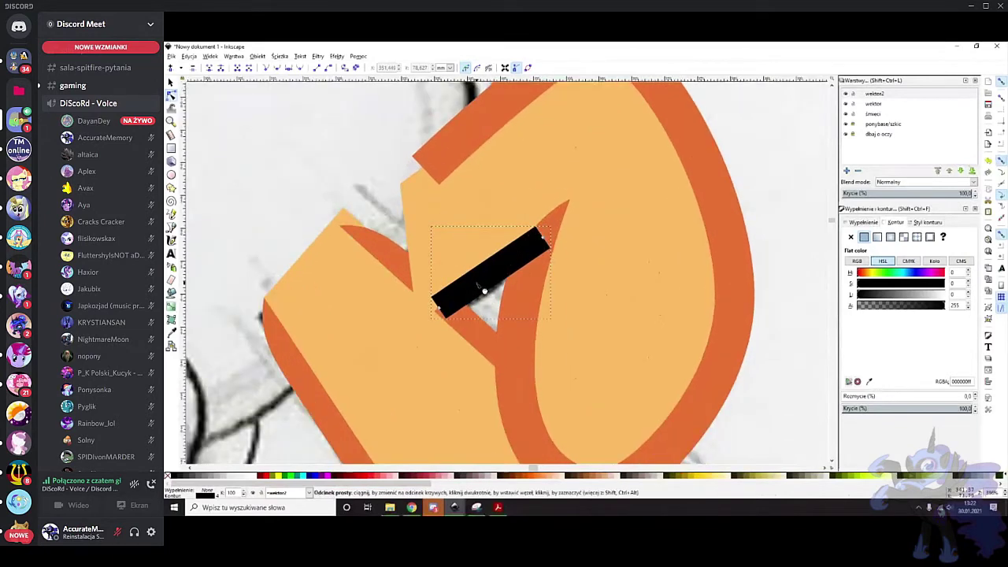
pyautogui.keyDown('ctrl'); pyautogui.scroll(-1, 483, 268); pyautogui.keyUp('ctrl')
pyautogui.scroll(-1, 483, 269)
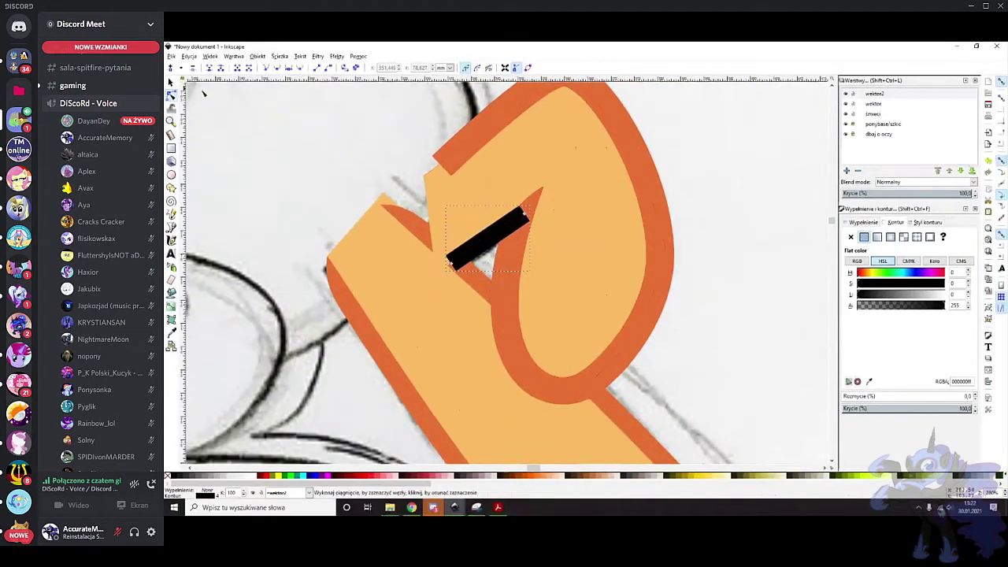
pyautogui.press('s')
pyautogui.click(506, 285)
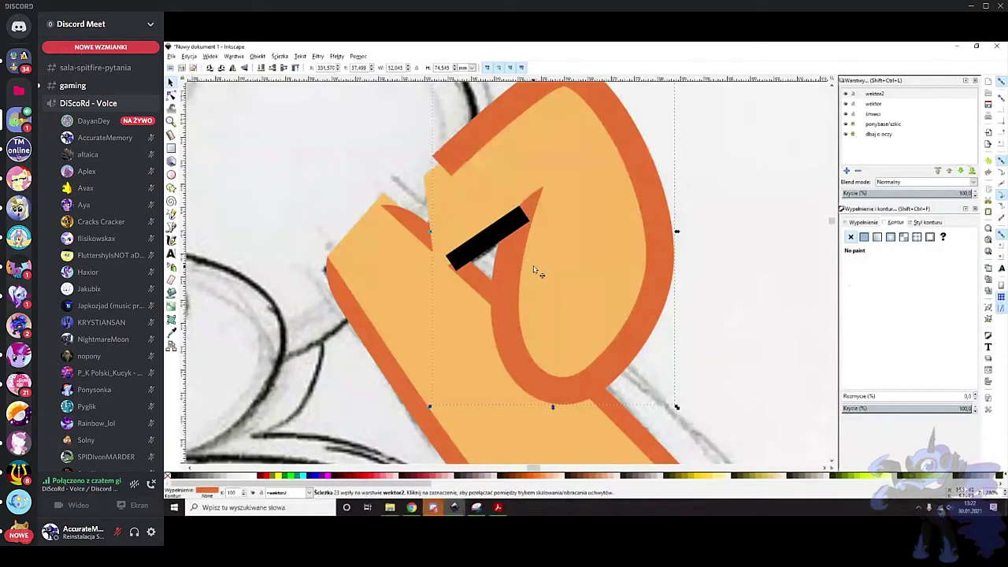
pyautogui.press('Delete')
# Lower the opacity of the bent foreleg's light orange fill so the sketch shows through it
pyautogui.scroll(2, 573, 229)
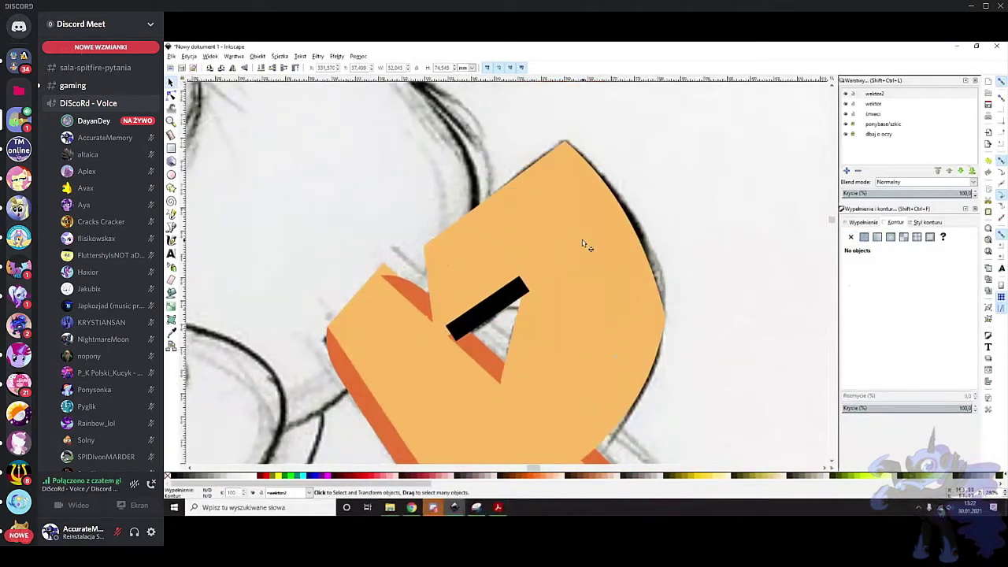
pyautogui.click(583, 244)
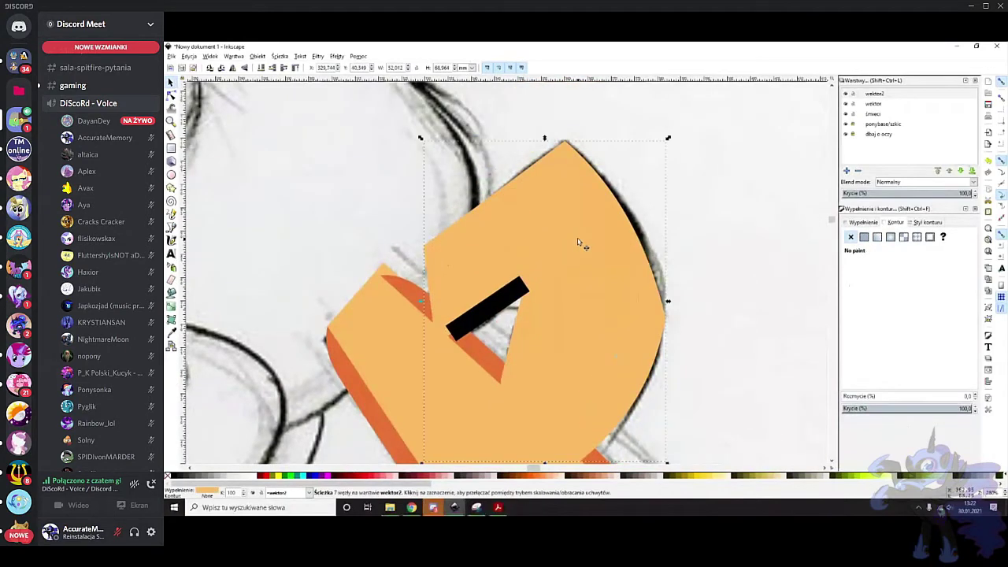
pyautogui.click(895, 410)
# Bend the thick black line into a downward curve following the sketch and fine-tune its curve handle
pyautogui.click(503, 306)
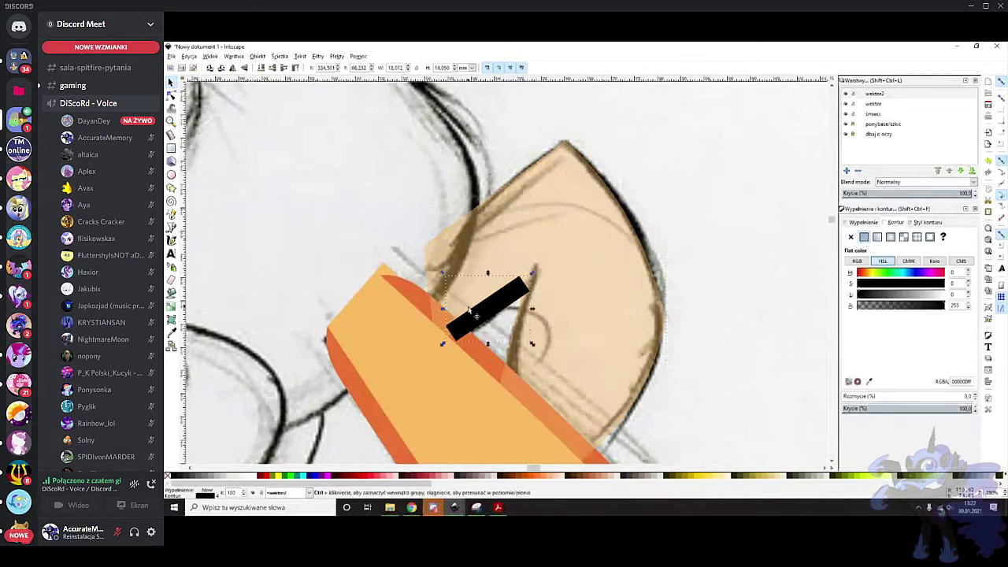
pyautogui.scroll(1, 486, 283)
pyautogui.click(171, 94)
pyautogui.moveTo(494, 315); pyautogui.dragTo(493, 336)
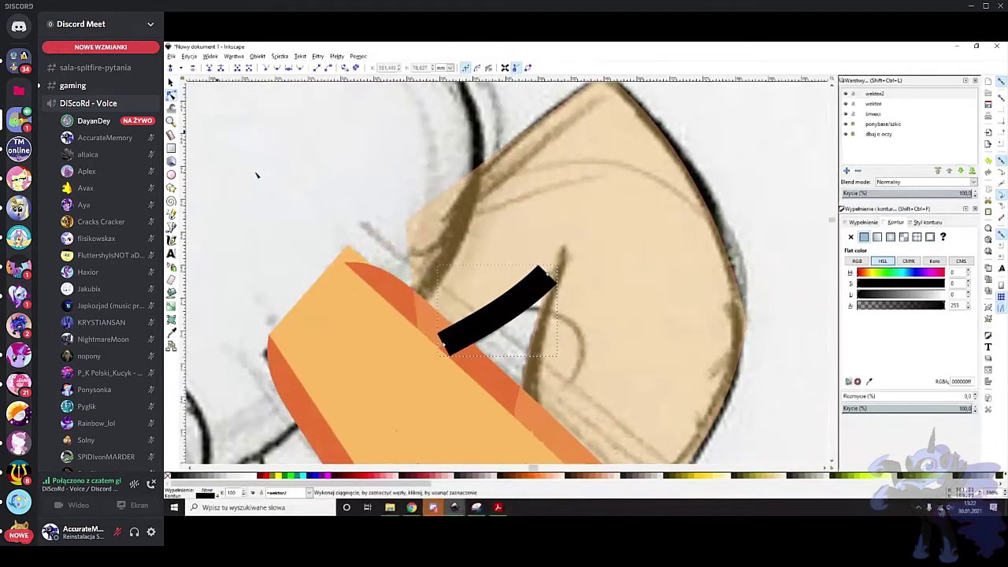
pyautogui.scroll(2, 490, 331)
pyautogui.moveTo(470, 337); pyautogui.dragTo(469, 335)
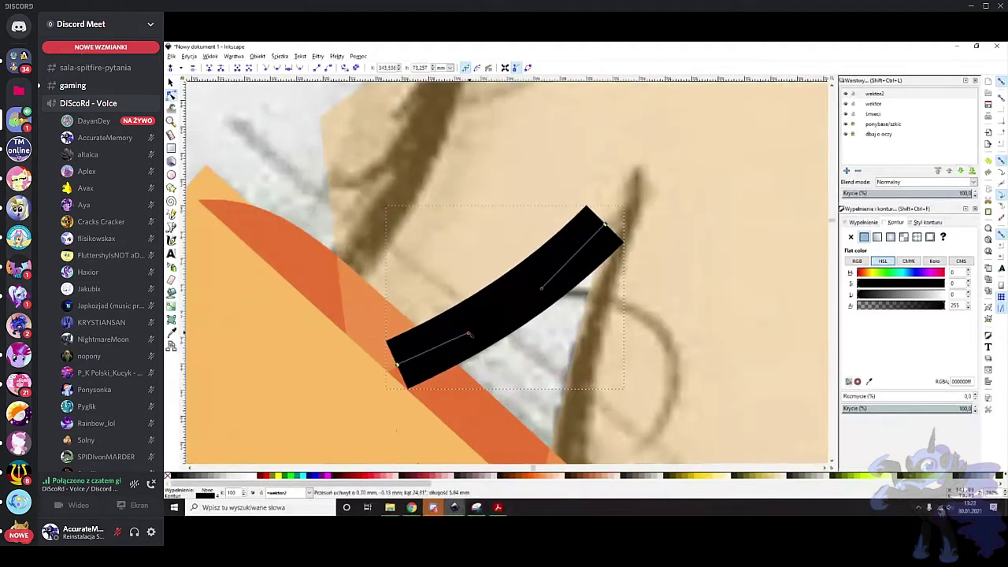
pyautogui.moveTo(605, 225); pyautogui.dragTo(604, 226)
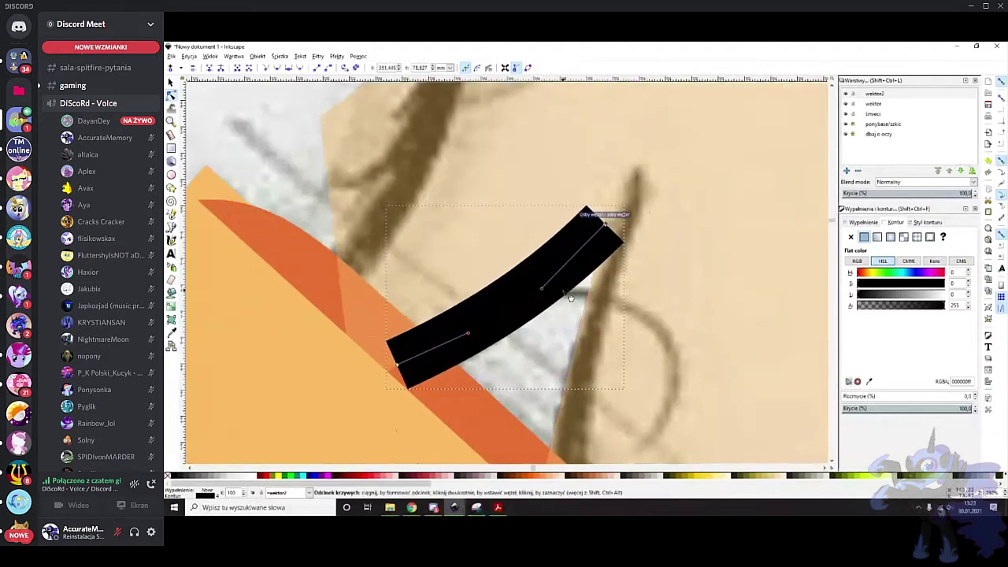
pyautogui.scroll(-1, 571, 297)
# Sample the orange e97135 from the straight leg's outline as the curved line's stroke colour
pyautogui.click(171, 333)
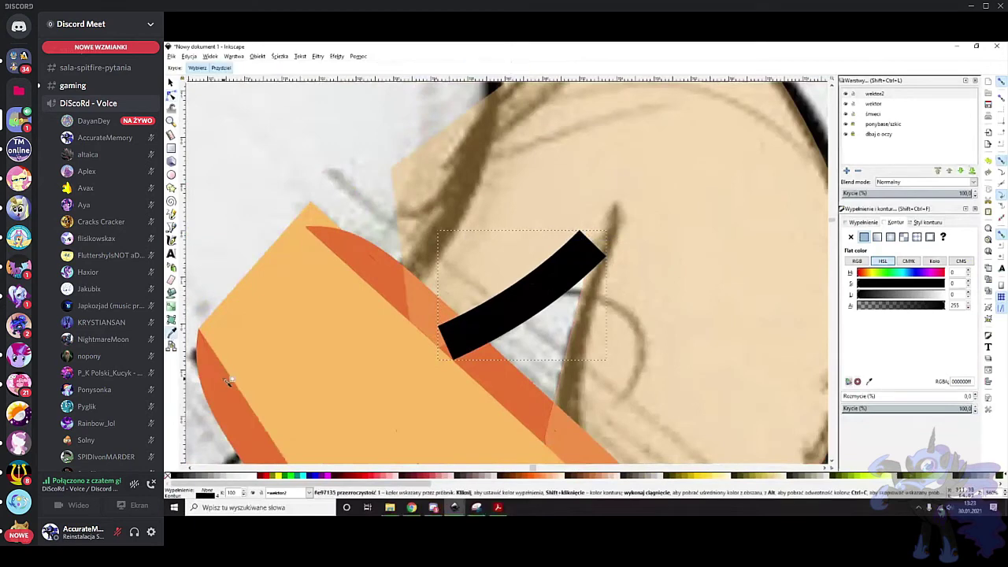
pyautogui.click(220, 381)
pyautogui.click(171, 96)
# Draw an open five-node path around the bent foreleg from the inner crease tip through the bottom, outer side and peak to the upper edge's end
pyautogui.click(173, 227)
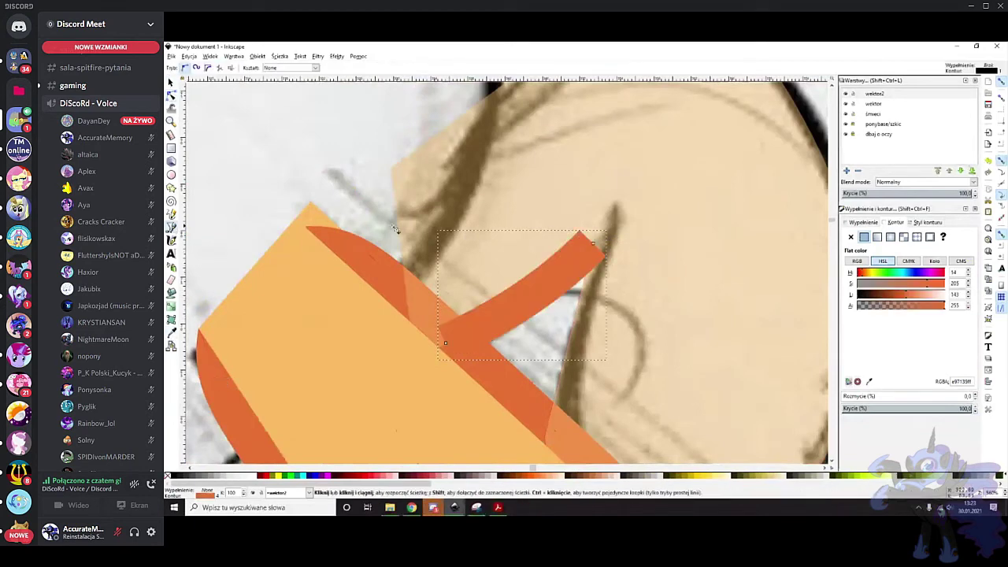
pyautogui.click(618, 205)
pyautogui.scroll(-3, 619, 285)
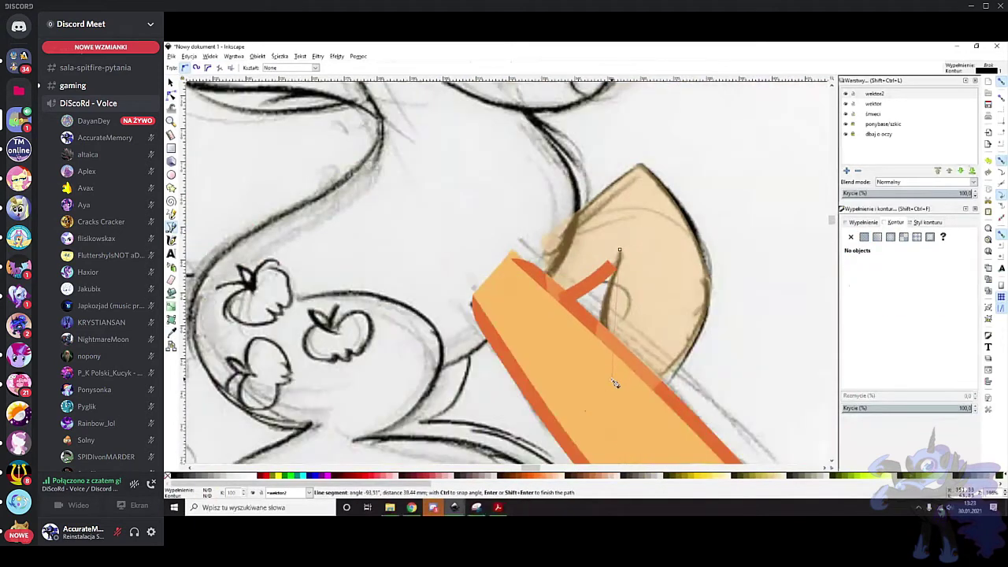
pyautogui.click(709, 280)
pyautogui.click(641, 167)
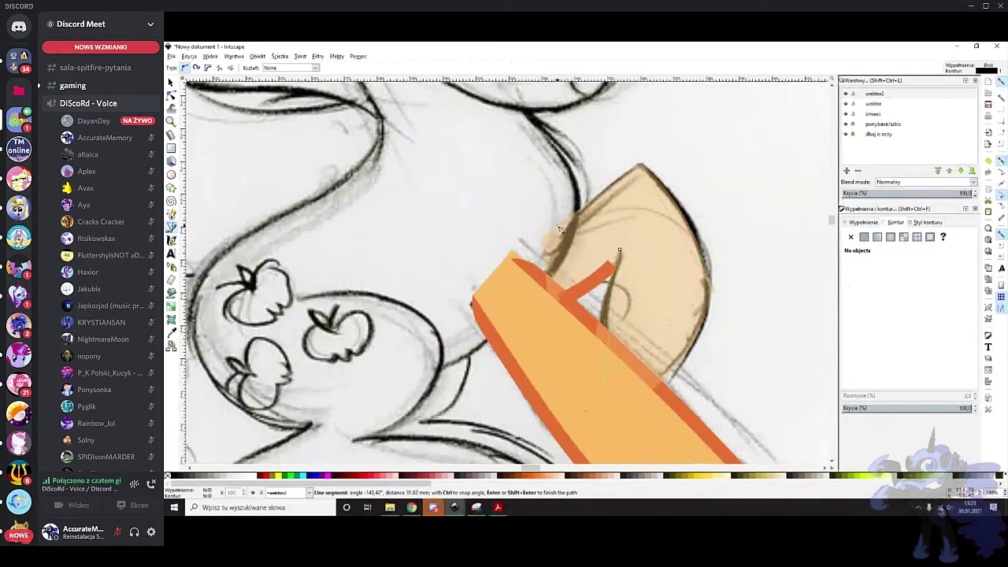
pyautogui.doubleClick(559, 229)
# Give the new foreleg path a 4 mm stroke in the orange e97135 sampled from the straight leg's outline
pyautogui.click(171, 93)
pyautogui.rightClick(214, 494)
pyautogui.click(232, 426)
pyautogui.hscroll(3, 331, 378)
pyautogui.scroll(1, 331, 378)
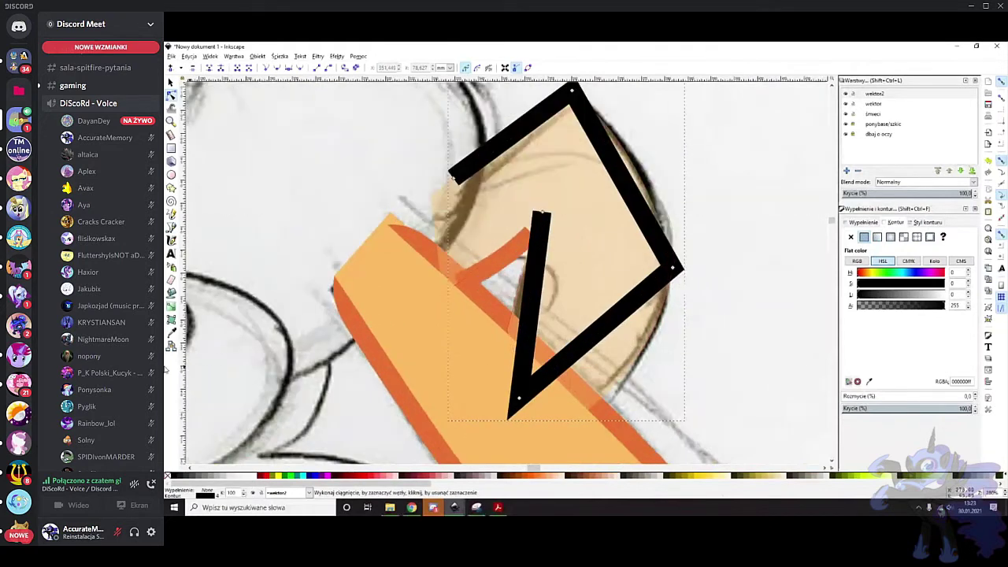
pyautogui.click(170, 335)
pyautogui.keyDown('shift'); pyautogui.click(374, 348); pyautogui.keyUp('shift')
pyautogui.scroll(1, 632, 208)
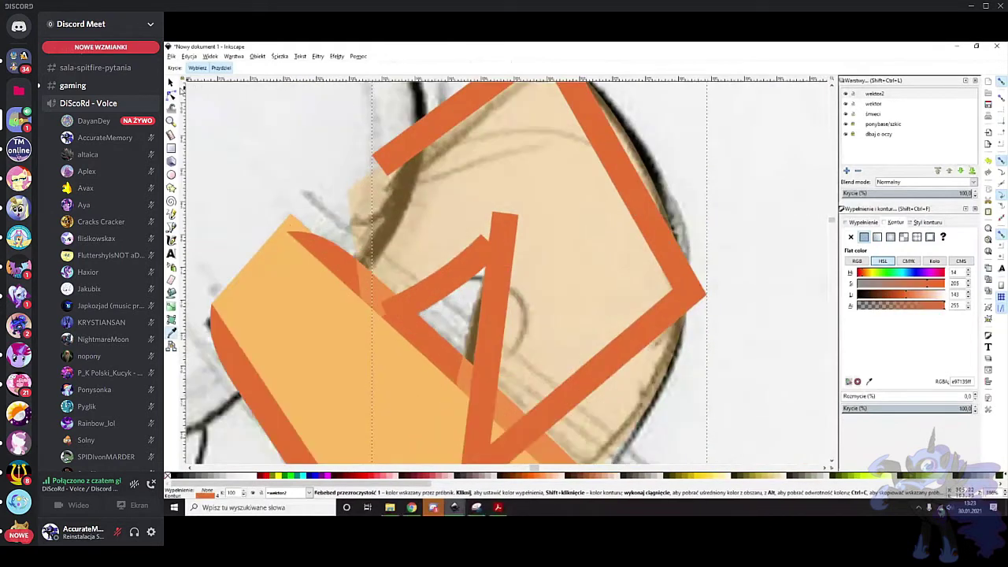
# Round the new foreleg outline by making its outer-side and peak nodes smooth
pyautogui.click(170, 94)
pyautogui.scroll(3, 549, 179)
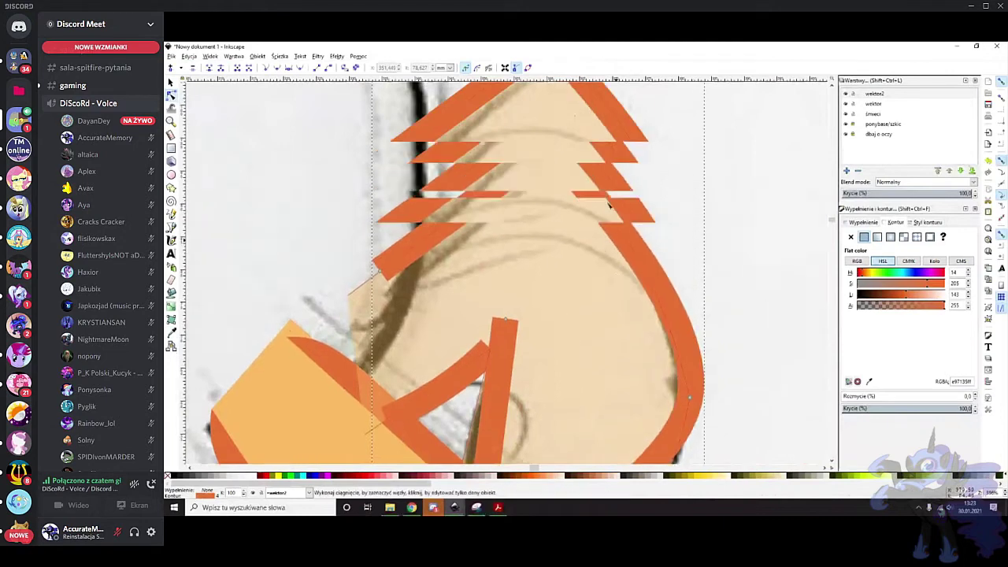
pyautogui.click(548, 179)
pyautogui.hotkey('shift', 's')
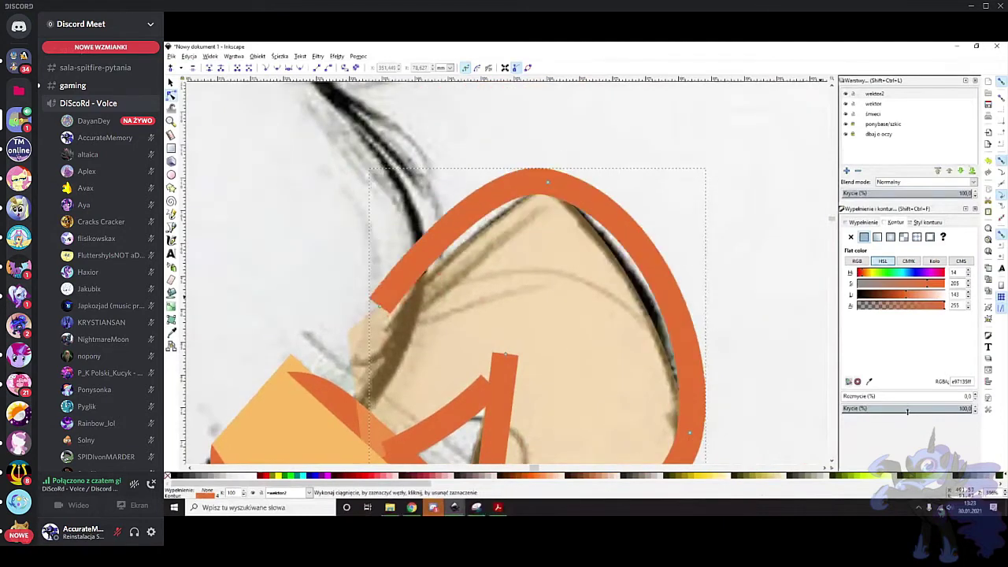
# Set the foreleg outline's opacity to 40% and fit its upper edge between the peak and the open end to the sketch line
pyautogui.click(906, 410)
pyautogui.moveTo(548, 183); pyautogui.dragTo(545, 186)
pyautogui.click(441, 235)
pyautogui.moveTo(441, 235); pyautogui.dragTo(447, 243)
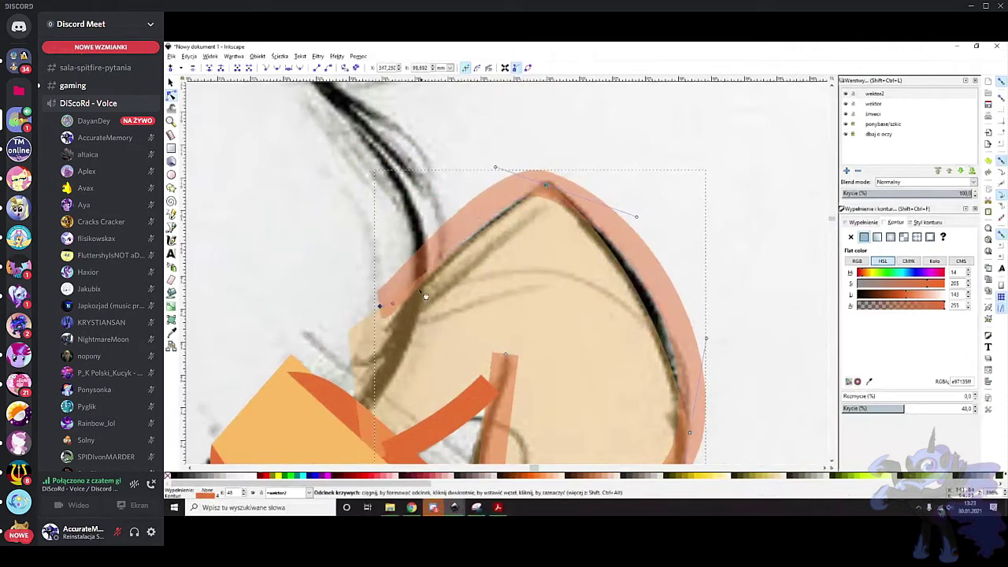
pyautogui.moveTo(394, 304); pyautogui.dragTo(429, 254)
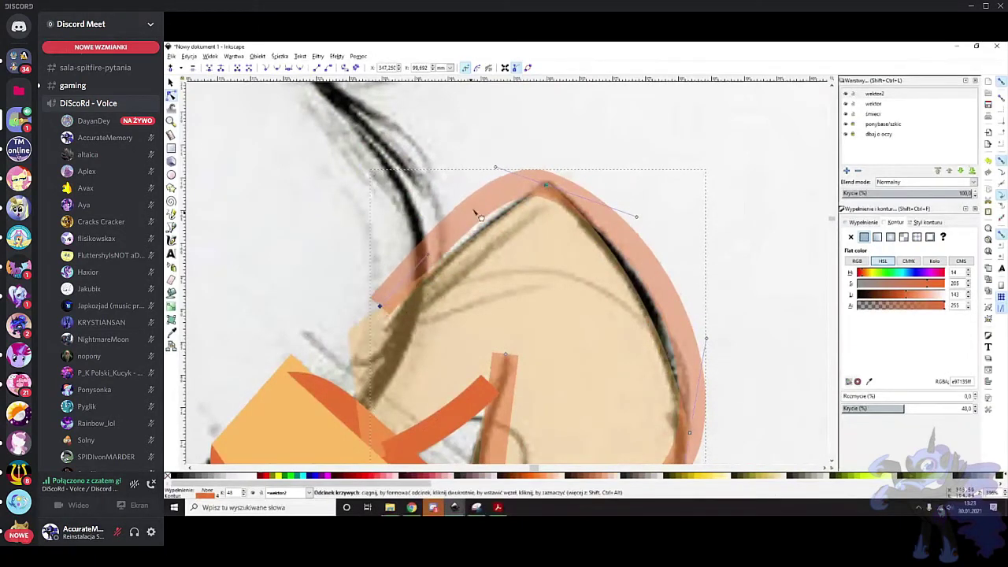
pyautogui.moveTo(496, 168); pyautogui.dragTo(514, 181)
pyautogui.moveTo(378, 306); pyautogui.dragTo(377, 324)
pyautogui.scroll(-3, 696, 299)
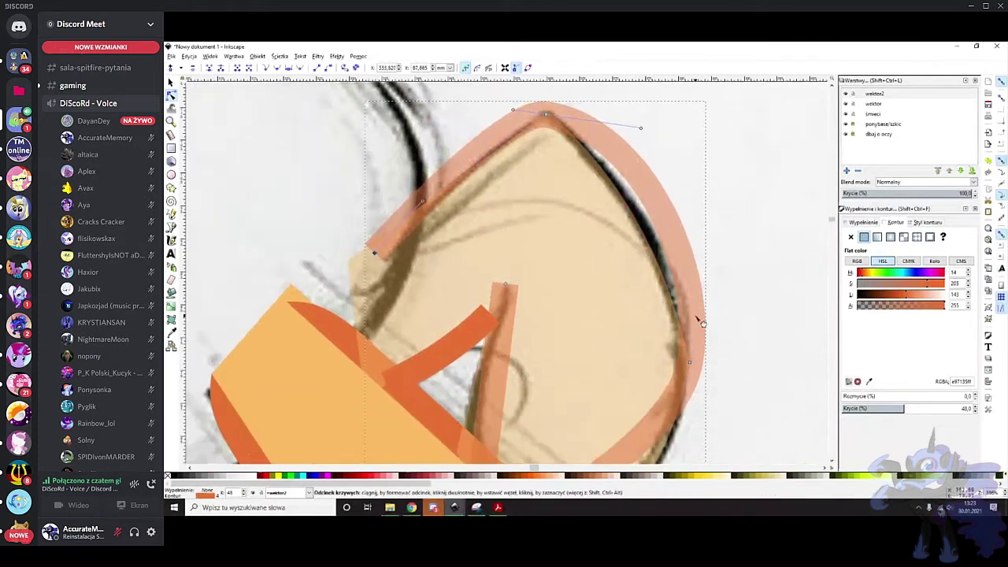
# Adjust the outer-side and peak nodes with their handles so both curves meeting at the peak follow the sketch
pyautogui.moveTo(691, 281); pyautogui.dragTo(678, 269)
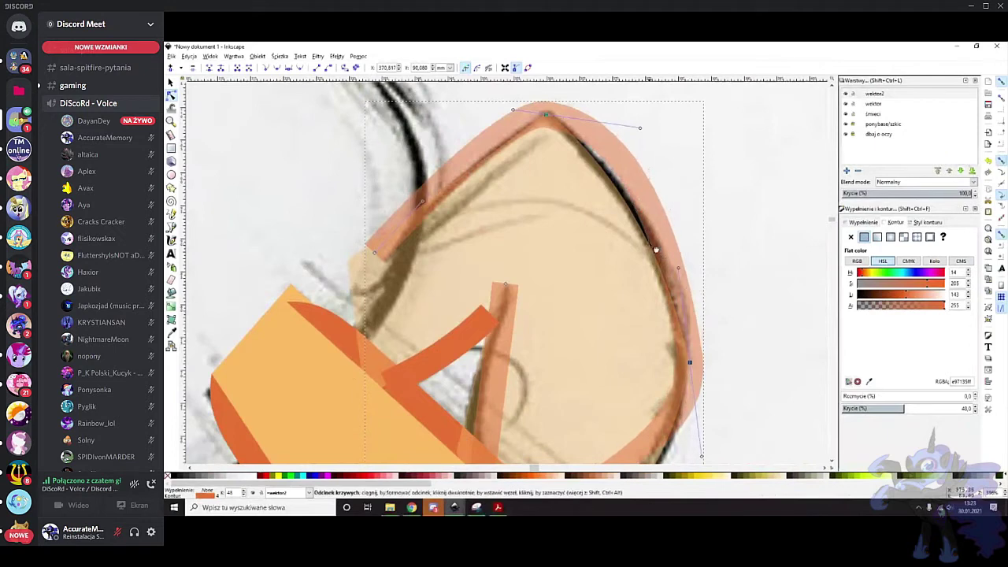
pyautogui.scroll(1, 667, 254)
pyautogui.moveTo(641, 165); pyautogui.dragTo(603, 162)
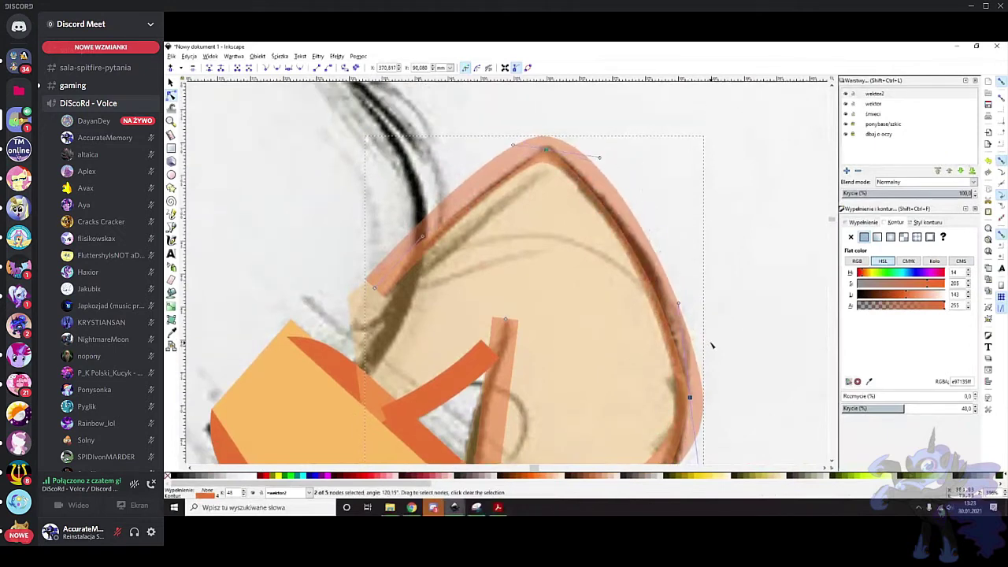
pyautogui.scroll(-1, 690, 365)
pyautogui.moveTo(691, 364); pyautogui.dragTo(687, 365)
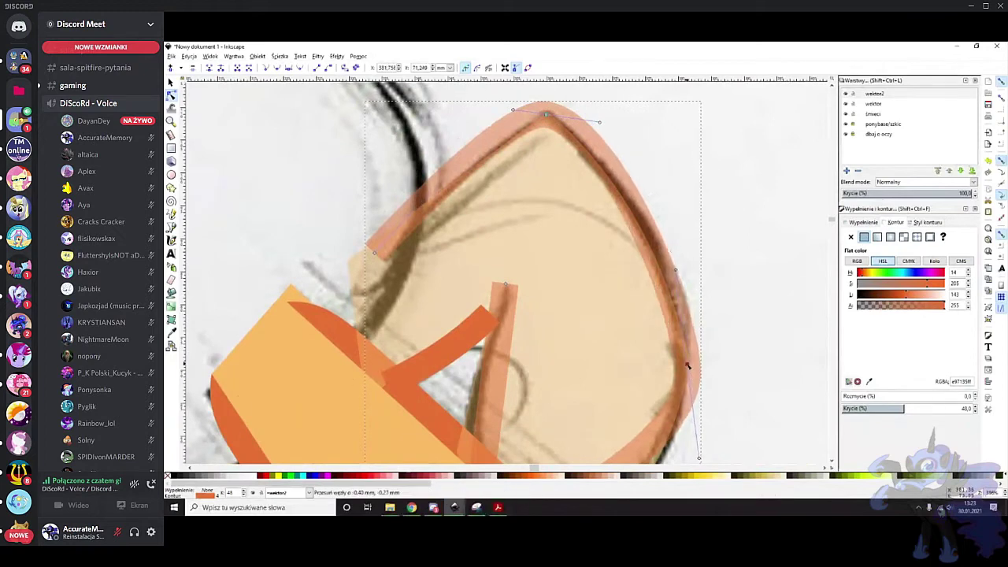
pyautogui.moveTo(673, 270); pyautogui.dragTo(683, 269)
pyautogui.scroll(2, 596, 189)
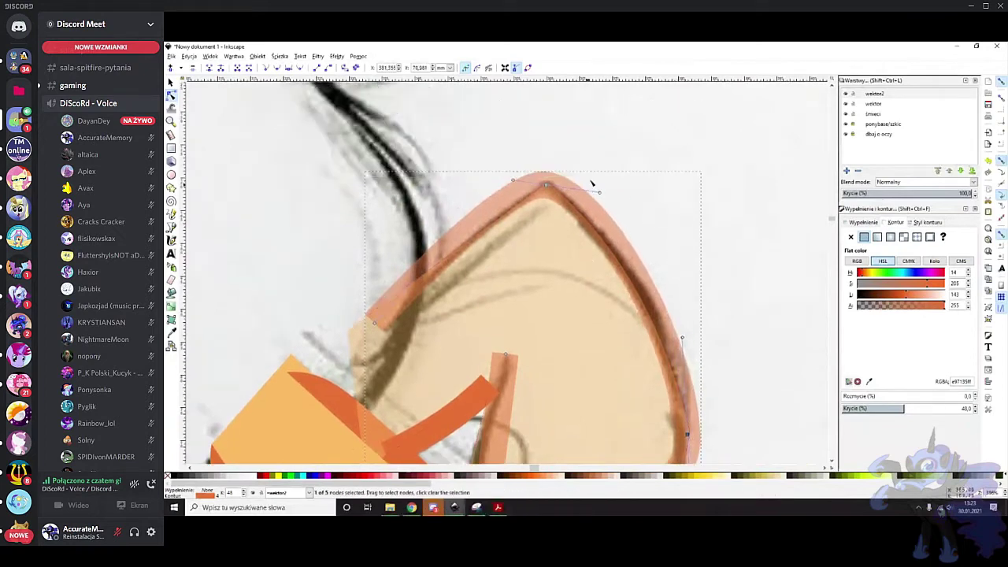
pyautogui.moveTo(598, 193); pyautogui.dragTo(545, 189)
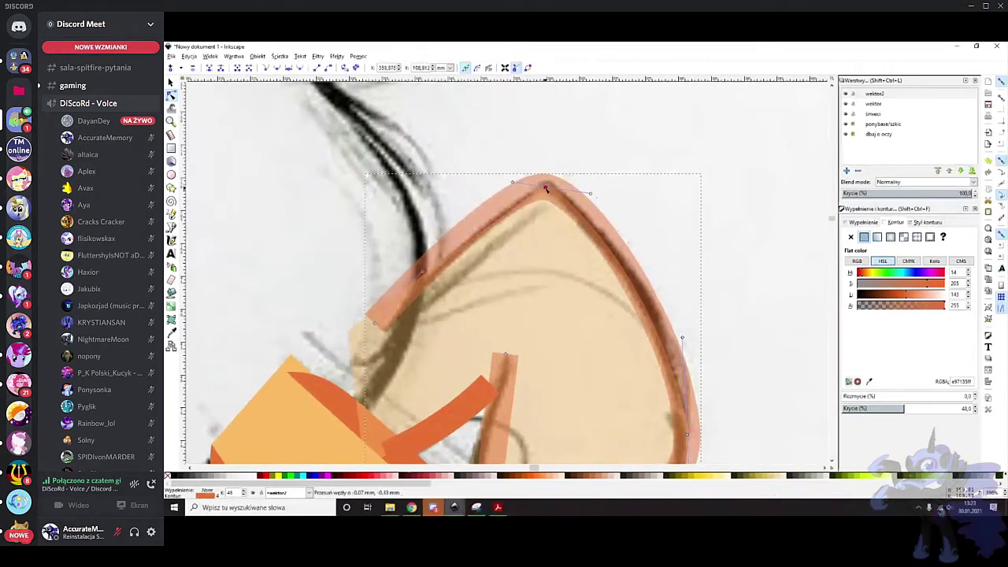
pyautogui.moveTo(449, 254); pyautogui.dragTo(456, 238)
# Make the outline's bottom node auto-smooth and adjust the handles so the lower outer curve follows the sketch
pyautogui.scroll(-8, 661, 319)
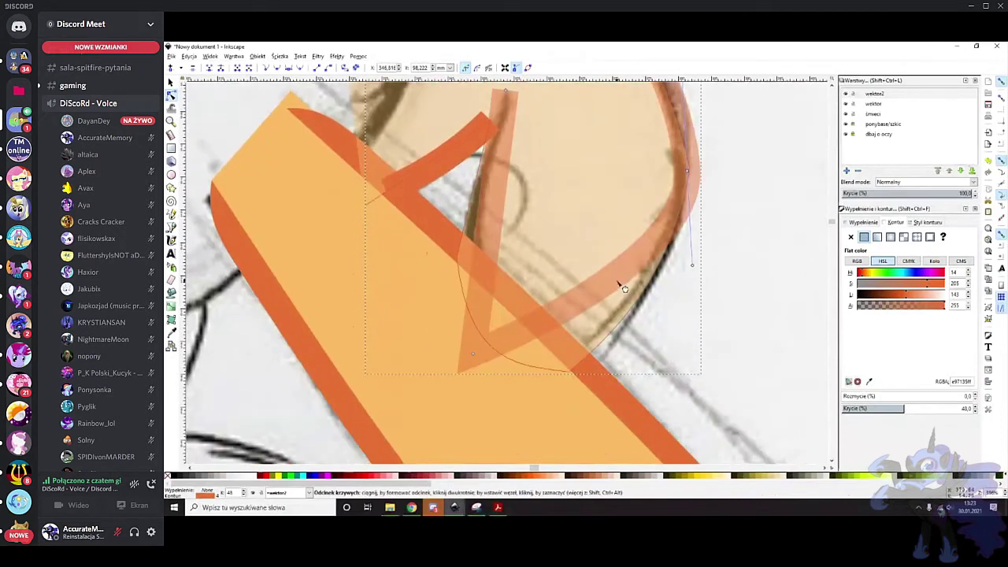
pyautogui.keyDown('ctrl'); pyautogui.click(473, 354); pyautogui.keyUp('ctrl')
pyautogui.click(610, 331)
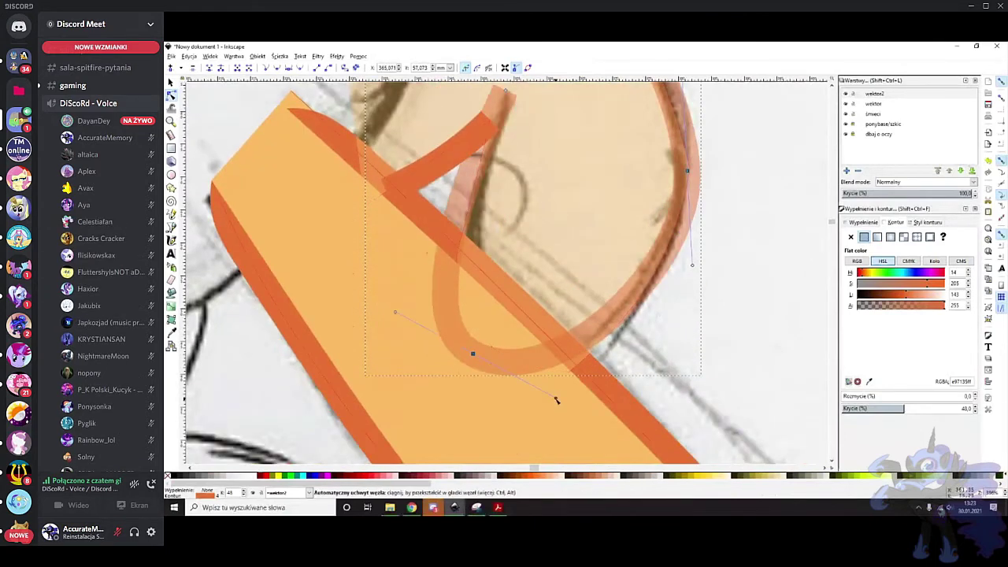
pyautogui.moveTo(555, 398)
pyautogui.mouseDown()
pyautogui.moveTo(582, 412)
pyautogui.moveTo(569, 405)
pyautogui.mouseUp()
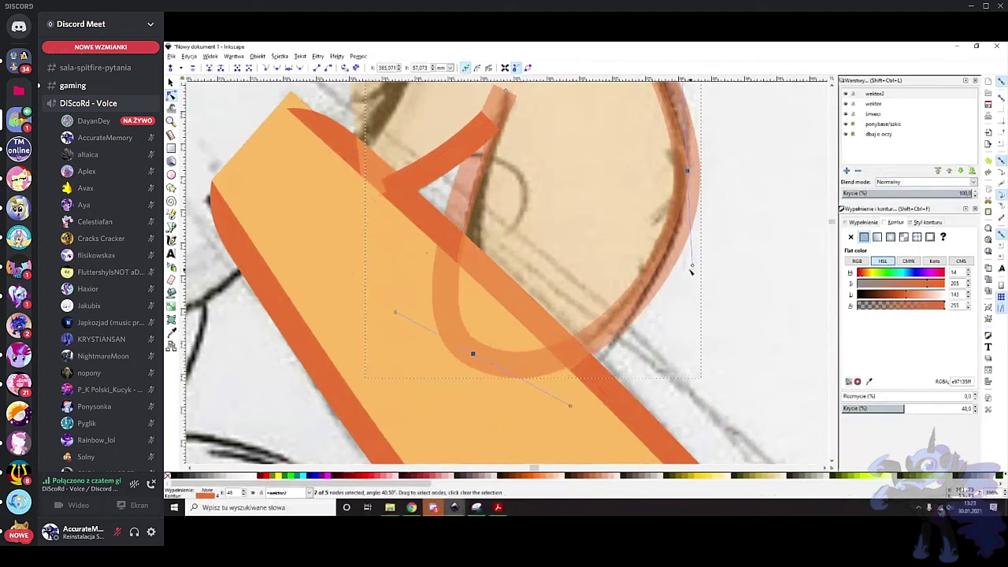
pyautogui.moveTo(692, 267); pyautogui.dragTo(692, 259)
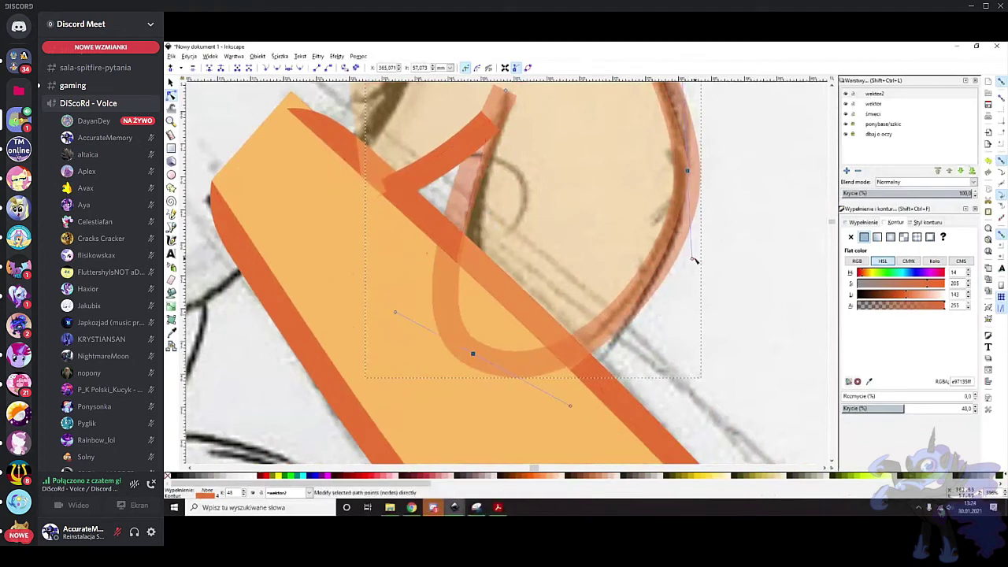
# Reposition the inner crease's tip node and bend the crease segment toward the sketched line
pyautogui.scroll(3, 460, 183)
pyautogui.scroll(1, 469, 175)
pyautogui.click(473, 241)
pyautogui.scroll(2, 472, 244)
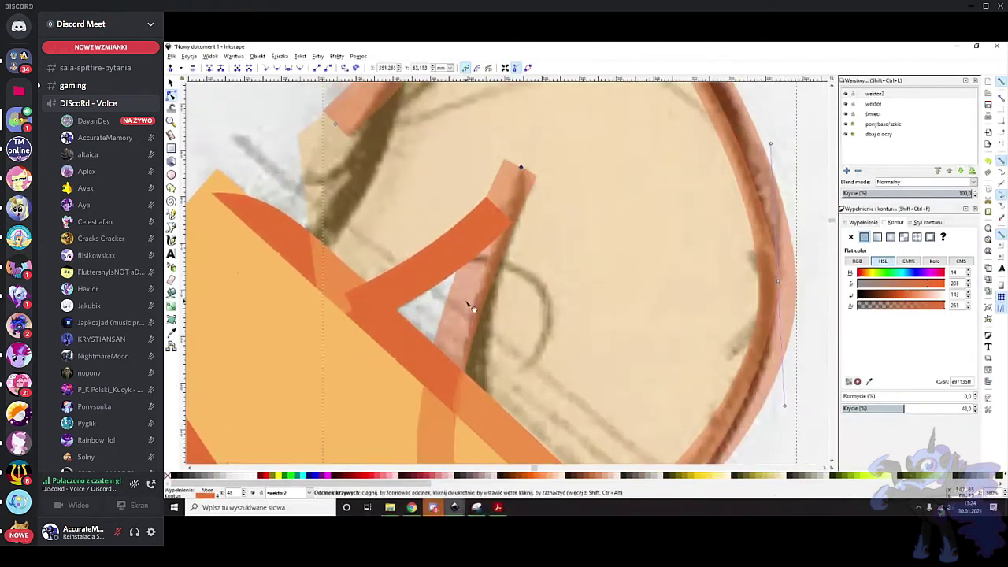
pyautogui.moveTo(520, 166); pyautogui.dragTo(493, 218)
pyautogui.moveTo(521, 168); pyautogui.dragTo(524, 163)
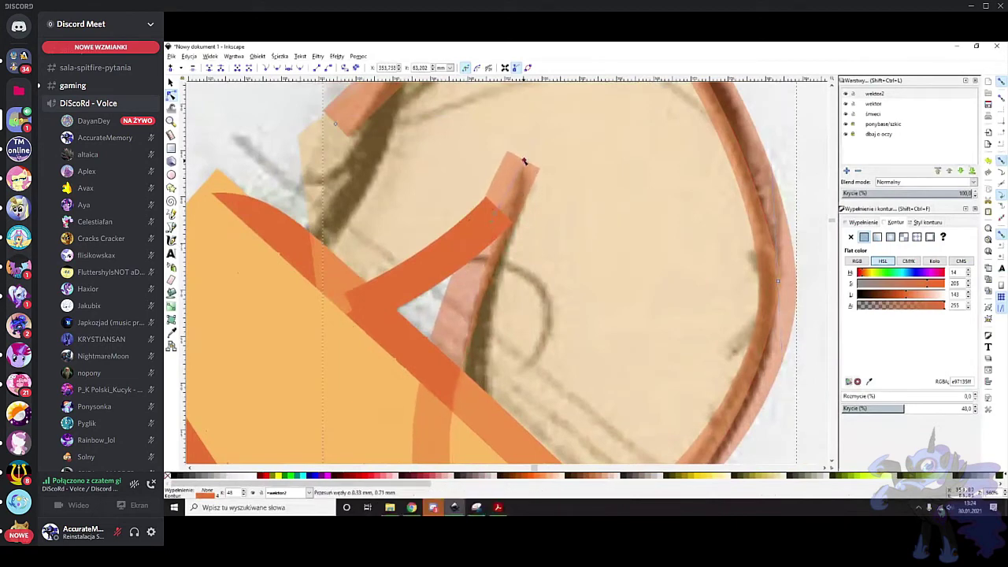
pyautogui.scroll(-3, 449, 338)
pyautogui.moveTo(366, 377); pyautogui.dragTo(449, 404)
# Fine-tune the crease's lower curvature and tip so the translucent stroke is centred on the sketched crease
pyautogui.scroll(-2, 473, 354)
pyautogui.scroll(4, 492, 304)
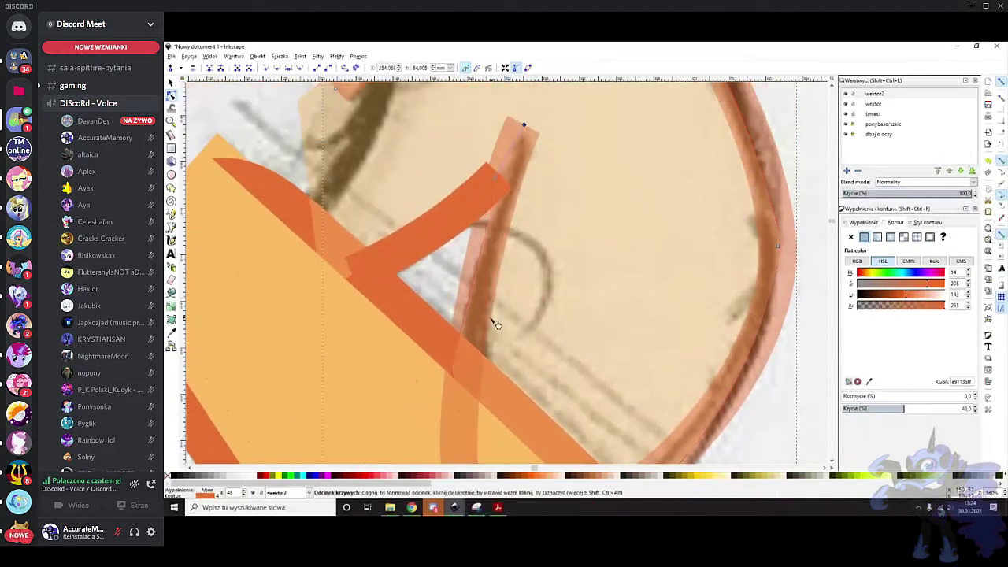
pyautogui.moveTo(473, 298); pyautogui.dragTo(471, 300)
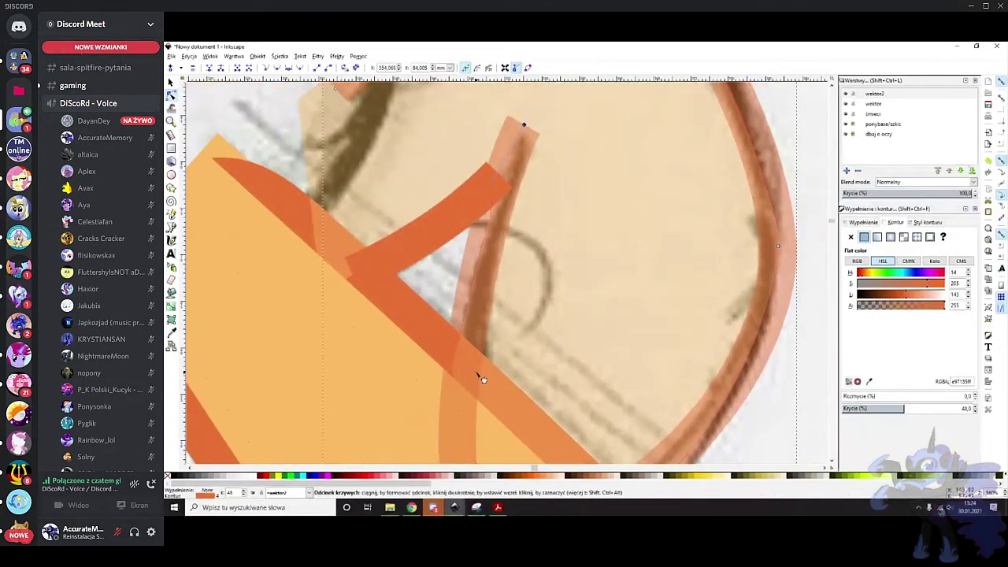
pyautogui.scroll(-2, 484, 384)
pyautogui.moveTo(474, 435); pyautogui.dragTo(481, 426)
pyautogui.scroll(3, 482, 427)
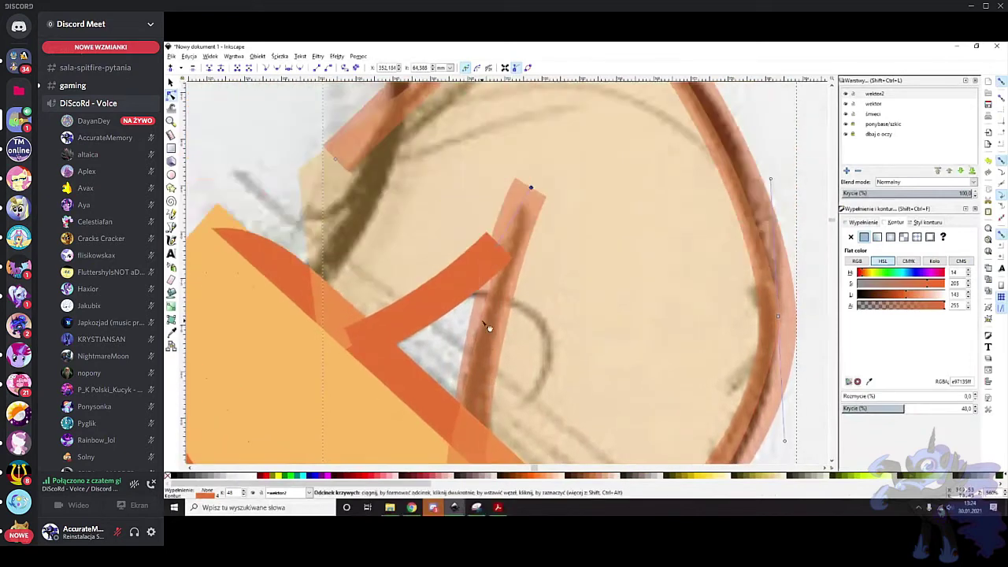
pyautogui.moveTo(484, 330); pyautogui.dragTo(484, 323)
pyautogui.moveTo(493, 249); pyautogui.dragTo(484, 254)
# Shift the short curved orange line slightly so its upper end meets the outer edge of the crease stroke
pyautogui.click(443, 290)
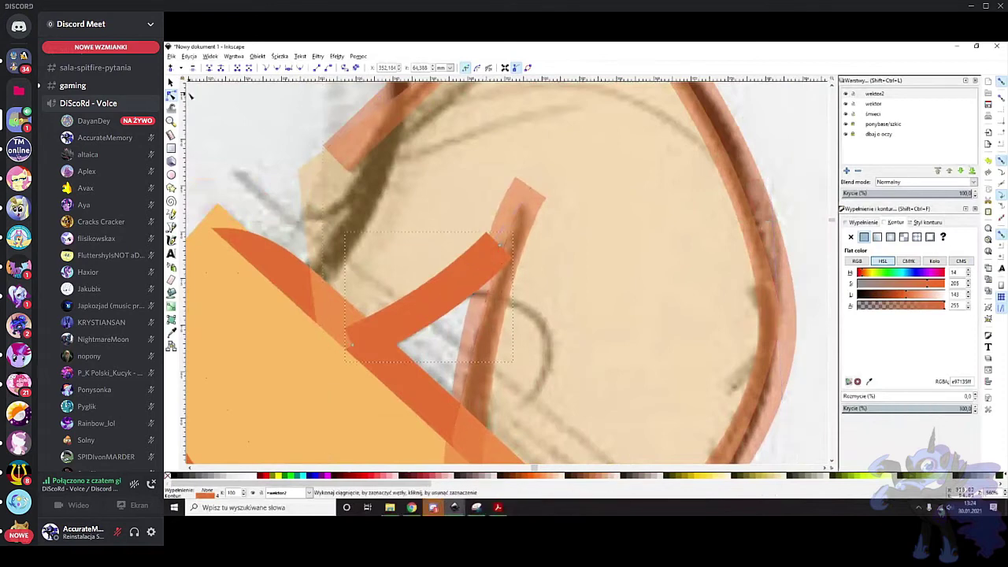
pyautogui.click(173, 83)
pyautogui.scroll(3, 414, 286)
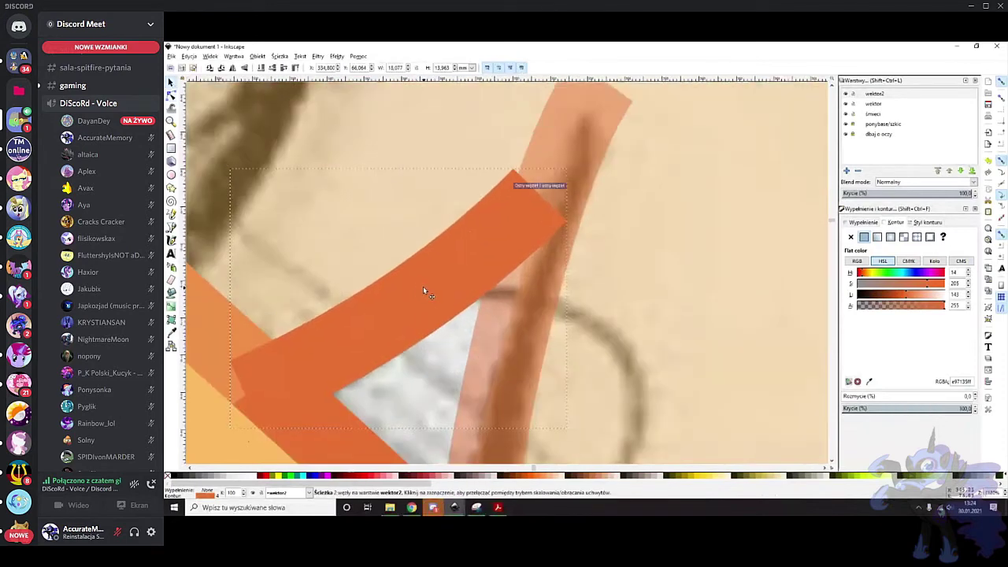
pyautogui.moveTo(422, 289)
pyautogui.mouseDown()
pyautogui.moveTo(482, 292)
pyautogui.moveTo(403, 289)
pyautogui.moveTo(446, 289)
pyautogui.moveTo(430, 285)
pyautogui.moveTo(433, 214)
pyautogui.moveTo(394, 271)
pyautogui.moveTo(457, 230)
pyautogui.moveTo(409, 315)
pyautogui.moveTo(459, 244)
pyautogui.moveTo(450, 285)
pyautogui.moveTo(529, 281)
pyautogui.moveTo(512, 235)
pyautogui.moveTo(405, 284)
pyautogui.moveTo(420, 302)
pyautogui.moveTo(433, 291)
pyautogui.mouseUp()
# Add a node on the foreleg outline's crease segment beside the curved line and convert the outline's stroke to a path
pyautogui.click(573, 141)
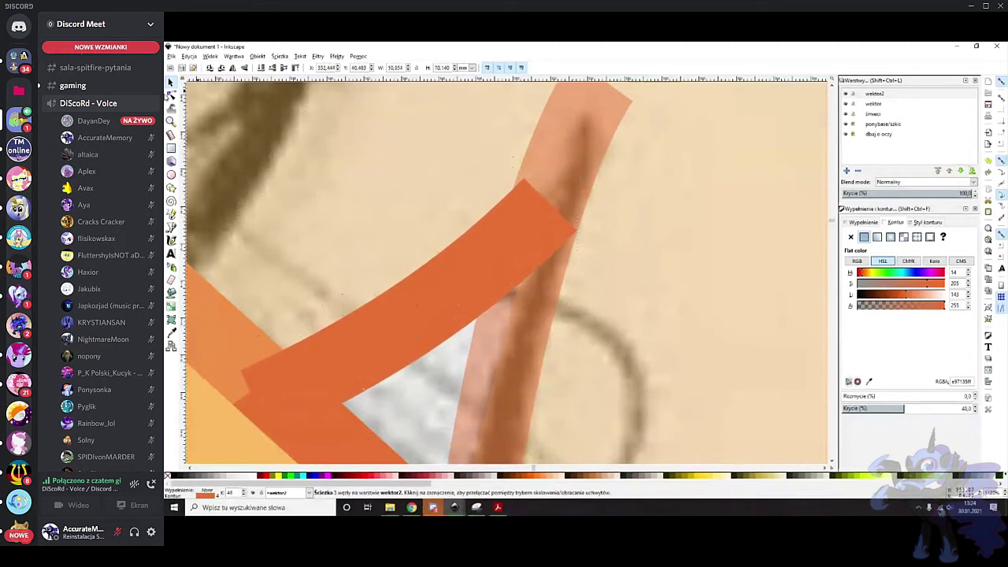
pyautogui.click(170, 94)
pyautogui.scroll(-4, 587, 190)
pyautogui.scroll(1, 611, 185)
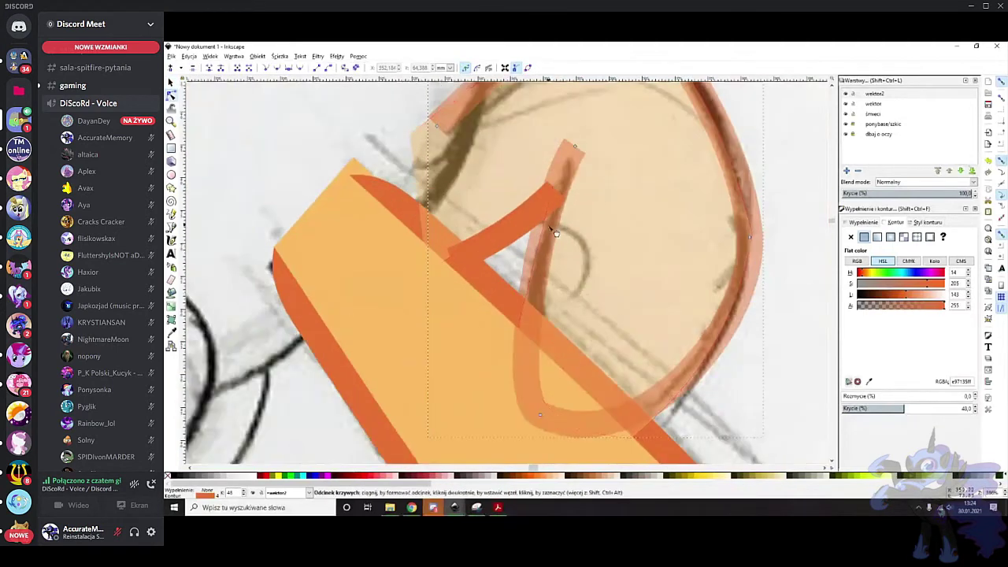
pyautogui.doubleClick(546, 232)
pyautogui.scroll(1, 585, 146)
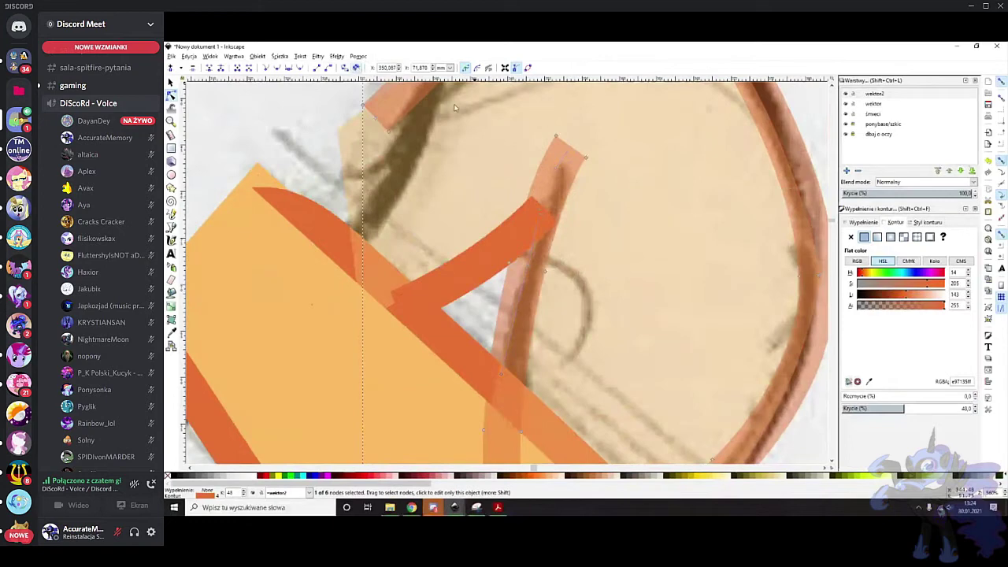
# Delete the extra corner node at the crease tip and shape its handle so the end tapers to a point
pyautogui.scroll(2, 583, 143)
pyautogui.click(527, 129)
pyautogui.press('Delete')
pyautogui.moveTo(516, 111)
pyautogui.mouseDown()
pyautogui.moveTo(499, 117)
pyautogui.moveTo(476, 71)
pyautogui.moveTo(473, 181)
pyautogui.moveTo(497, 222)
pyautogui.mouseUp()
pyautogui.scroll(-3, 494, 221)
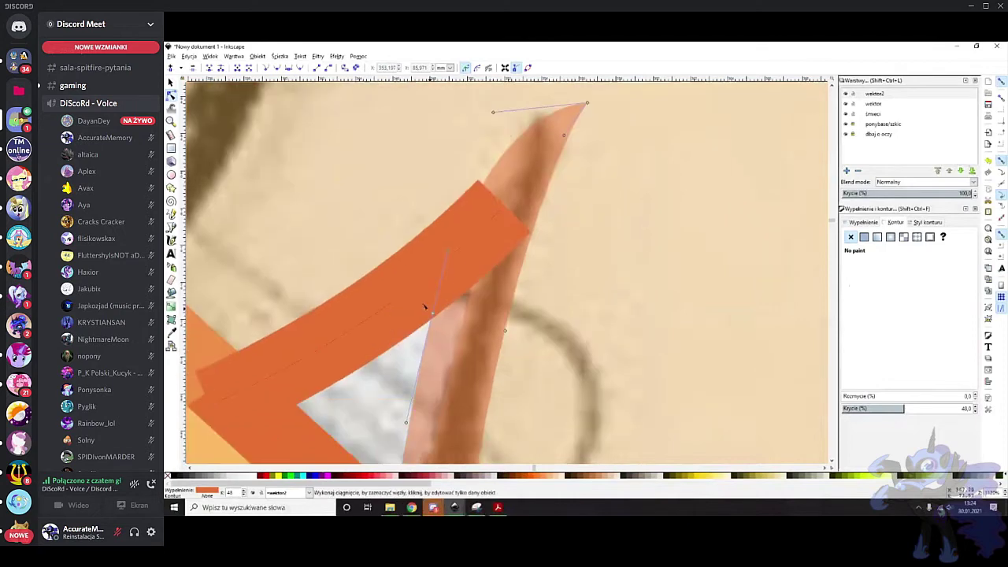
# Refine the nodes on both edges of the tapered crease where the short curved line crosses it
pyautogui.scroll(2, 461, 347)
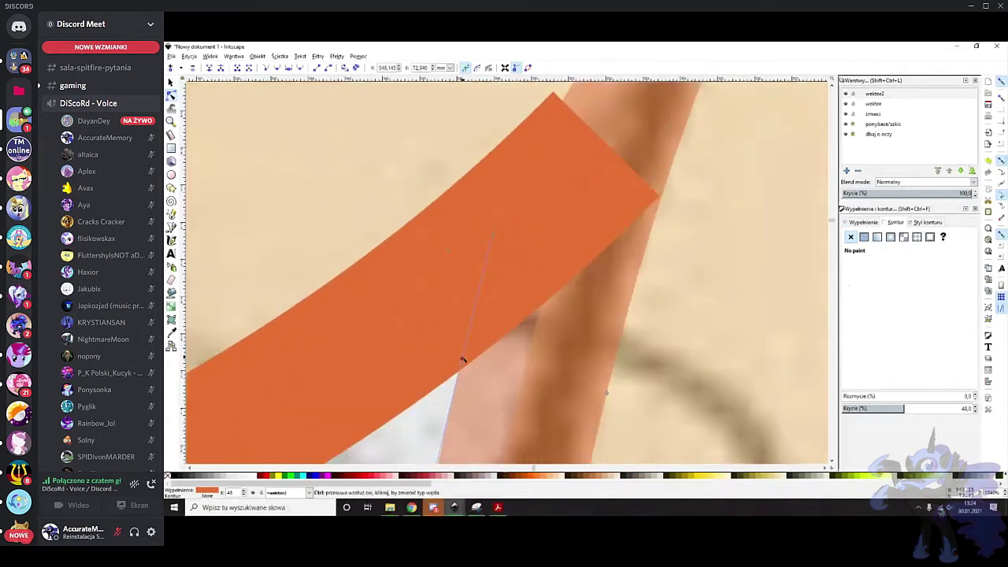
pyautogui.scroll(2, 490, 302)
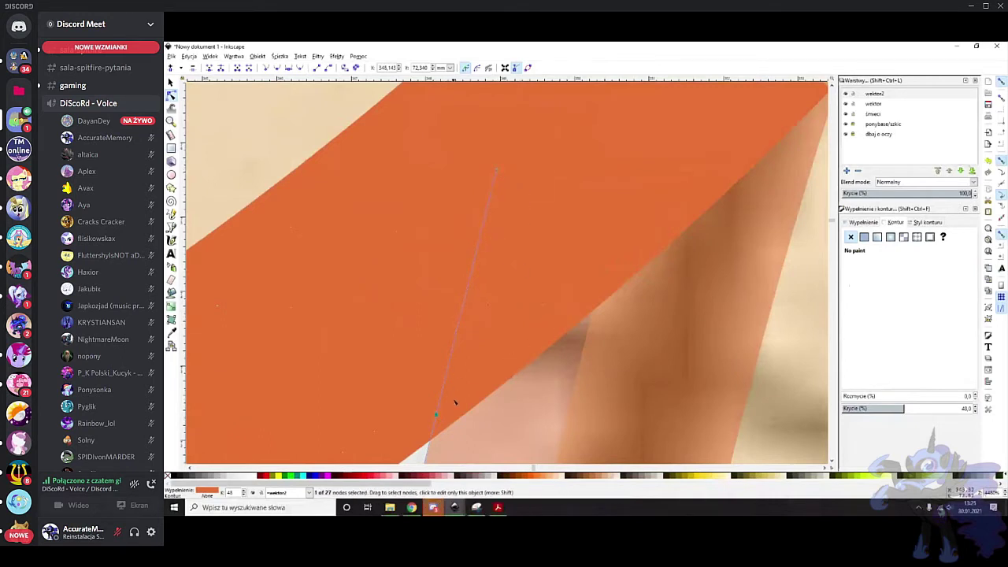
pyautogui.moveTo(496, 170); pyautogui.dragTo(497, 174)
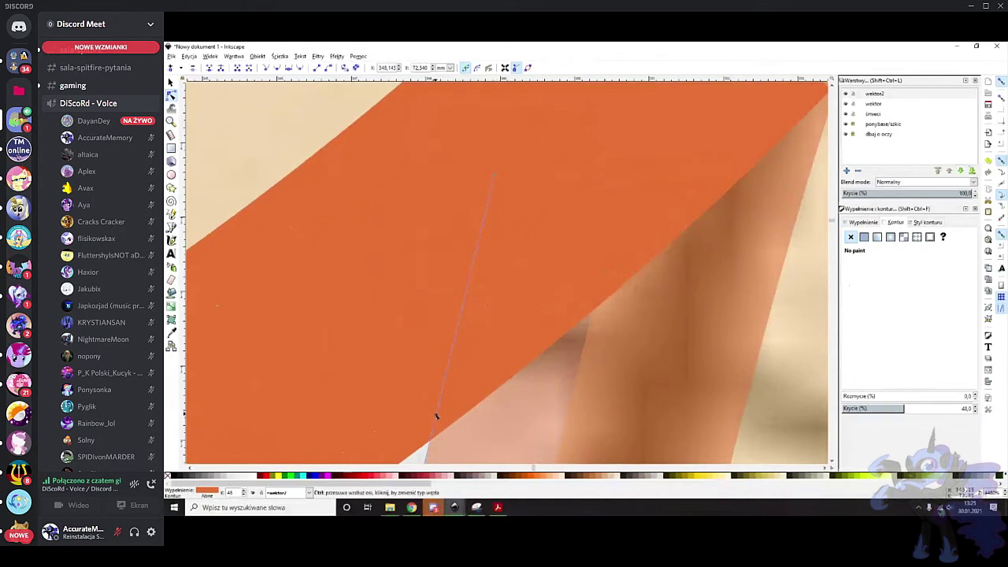
pyautogui.scroll(-1, 581, 318)
pyautogui.moveTo(742, 402); pyautogui.dragTo(652, 466)
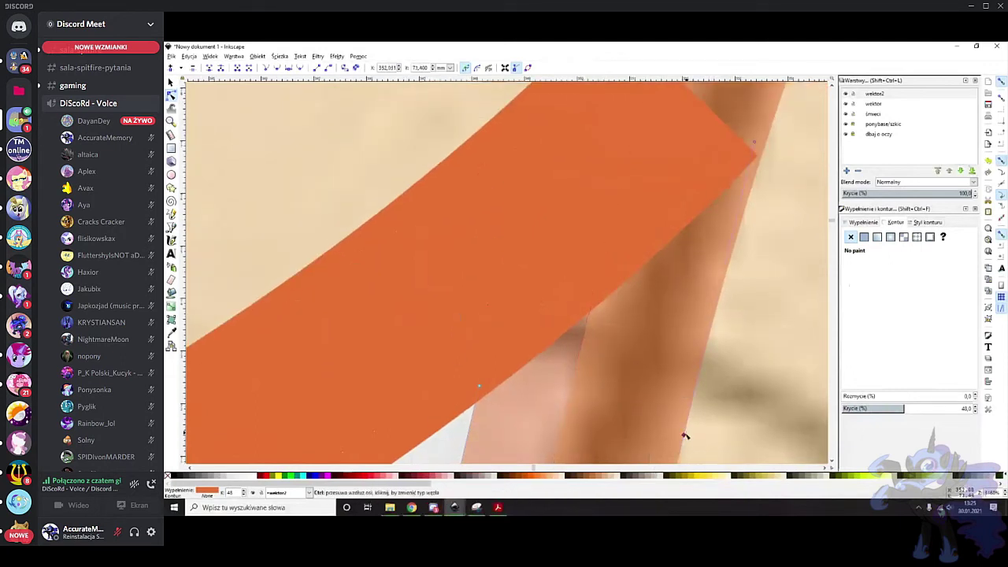
pyautogui.scroll(-3, 719, 283)
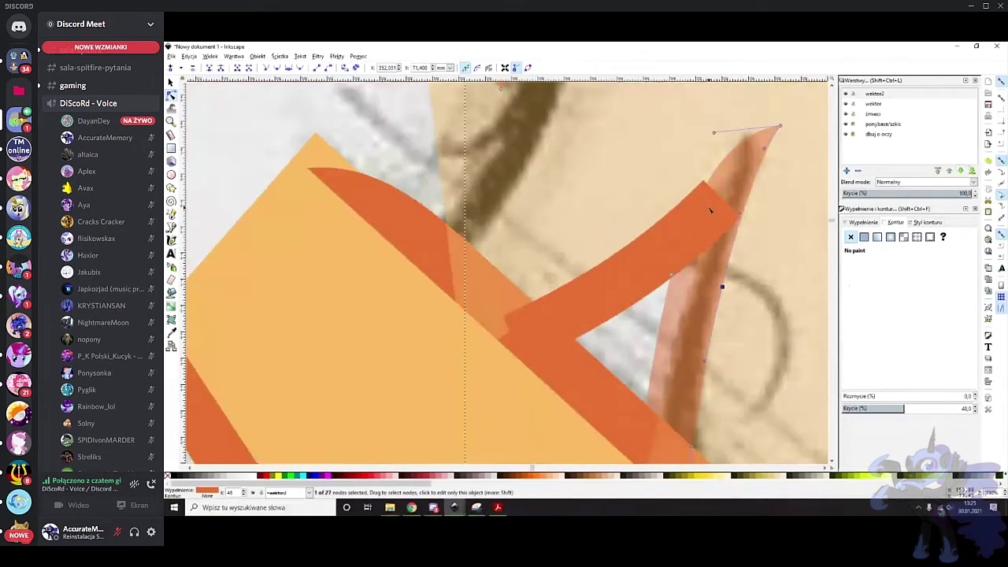
# Lower the short curved line's opacity to 42.2% and move it onto the sketched line beside the crease
pyautogui.scroll(2, 689, 208)
pyautogui.click(427, 274)
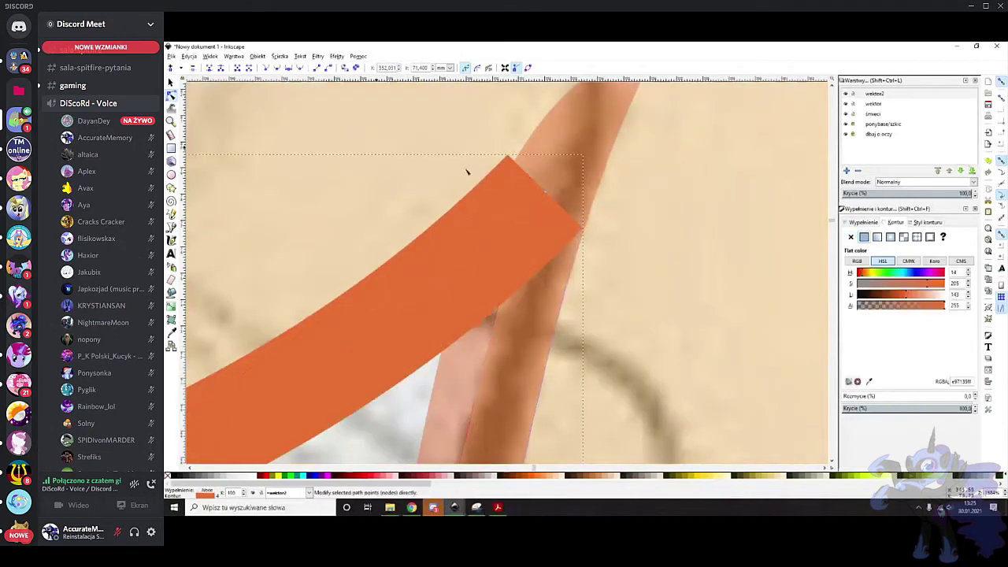
pyautogui.click(172, 84)
pyautogui.scroll(-1, 469, 239)
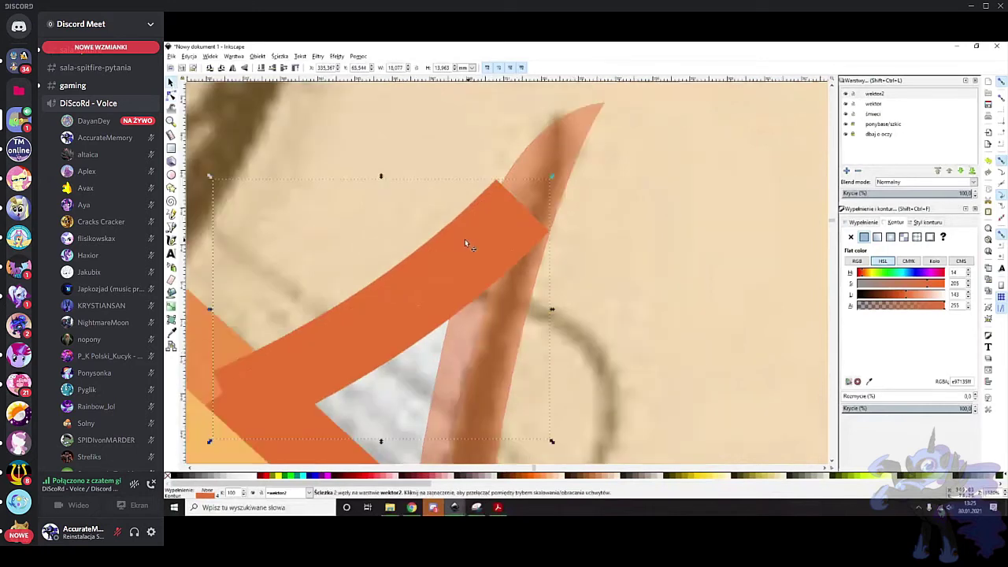
pyautogui.scroll(-4, 415, 279)
pyautogui.hscroll(-2, 416, 280)
pyautogui.click(896, 408)
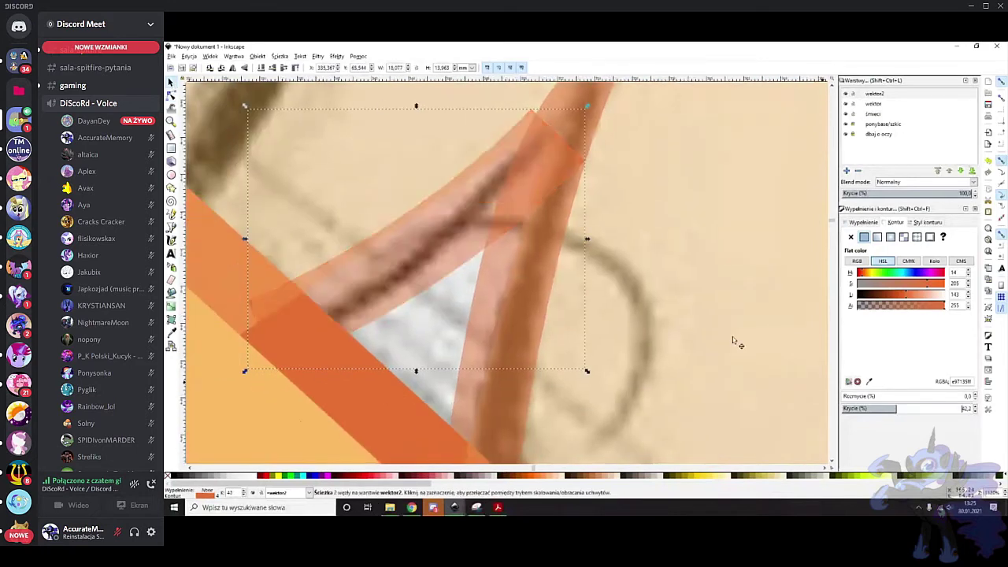
pyautogui.hscroll(-4, 520, 222)
pyautogui.moveTo(526, 222); pyautogui.dragTo(540, 229)
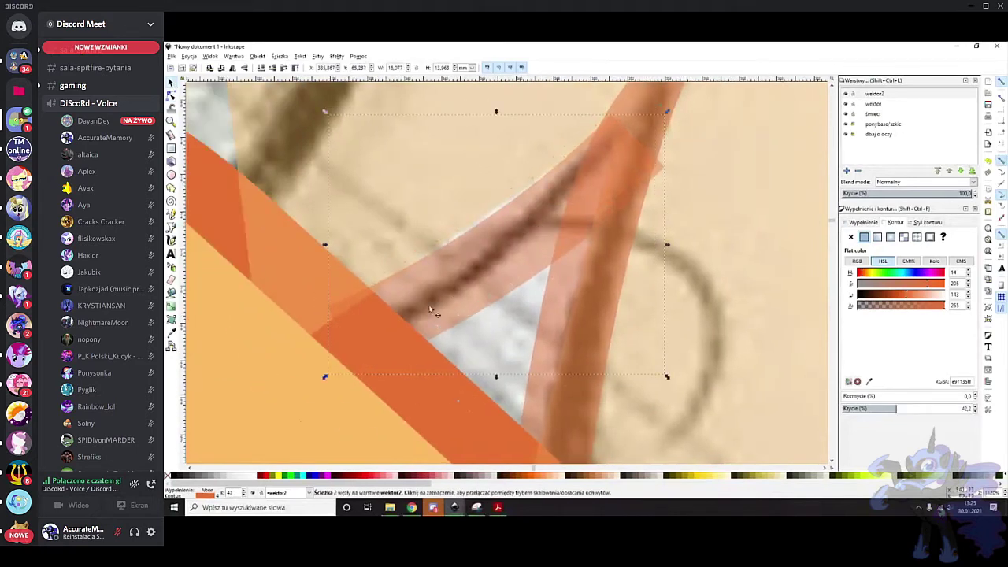
# Scale and tilt the short curved line beside the foreleg crease and move it back over its sketched line
pyautogui.scroll(2, 461, 342)
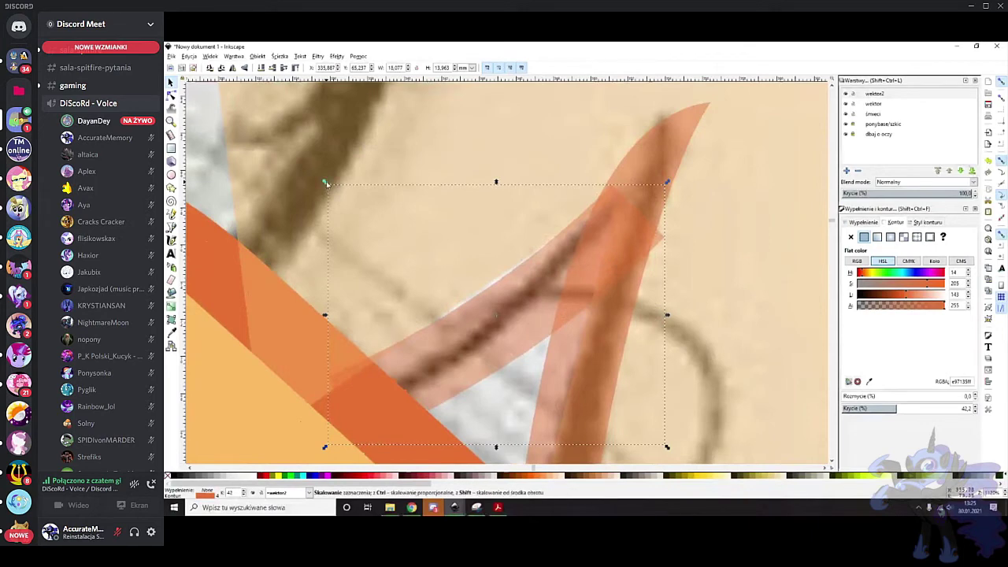
pyautogui.moveTo(326, 183); pyautogui.dragTo(393, 218)
pyautogui.hotkey('ctrl', 'z')
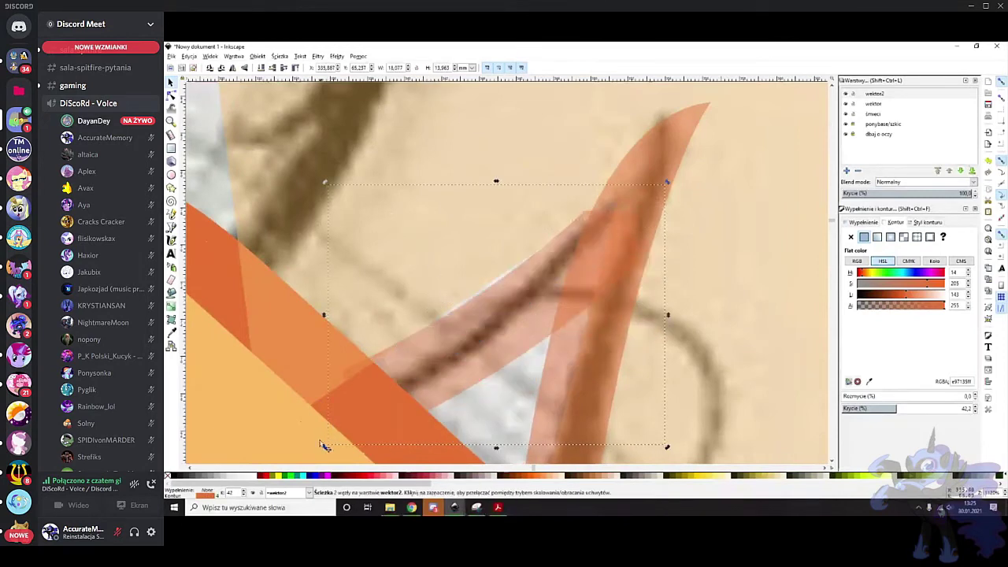
pyautogui.moveTo(326, 449); pyautogui.dragTo(339, 343)
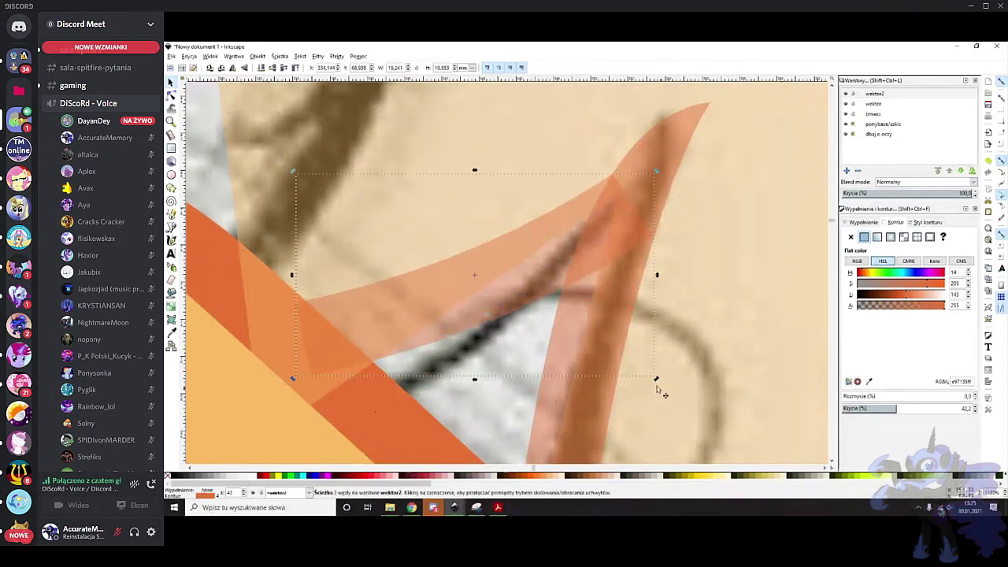
pyautogui.moveTo(656, 382); pyautogui.dragTo(642, 337)
pyautogui.moveTo(661, 143)
pyautogui.mouseDown()
pyautogui.moveTo(668, 162)
pyautogui.moveTo(662, 143)
pyautogui.moveTo(663, 153)
pyautogui.mouseUp()
pyautogui.moveTo(658, 257); pyautogui.dragTo(646, 358)
pyautogui.hotkey('ctrl', 'z')
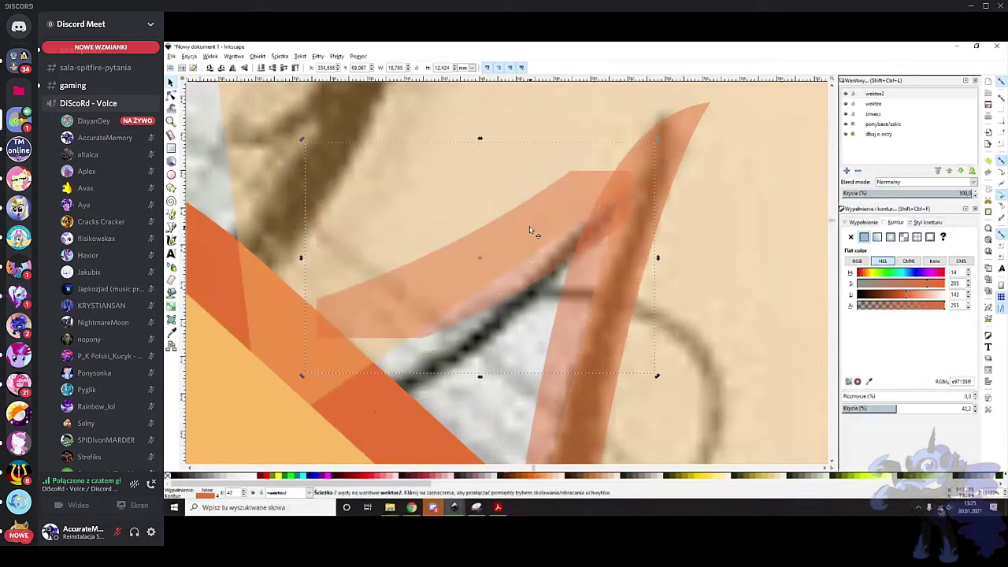
pyautogui.moveTo(504, 254); pyautogui.dragTo(521, 277)
pyautogui.hscroll(2, 583, 281)
pyautogui.scroll(1, 644, 237)
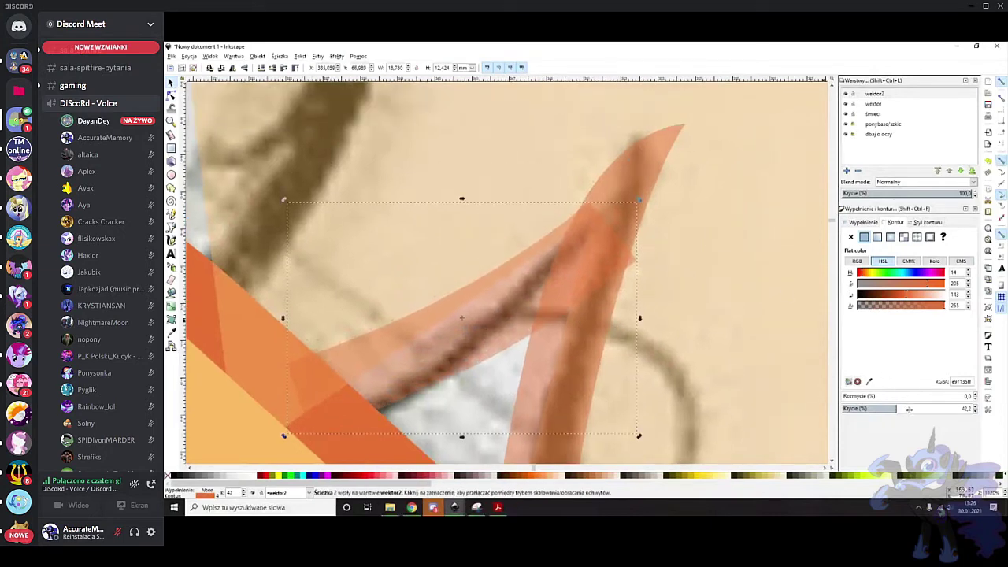
# Restore 100% opacity for the short curved line, the foreleg outline and the light orange foreleg fill
pyautogui.moveTo(920, 408); pyautogui.dragTo(1005, 422)
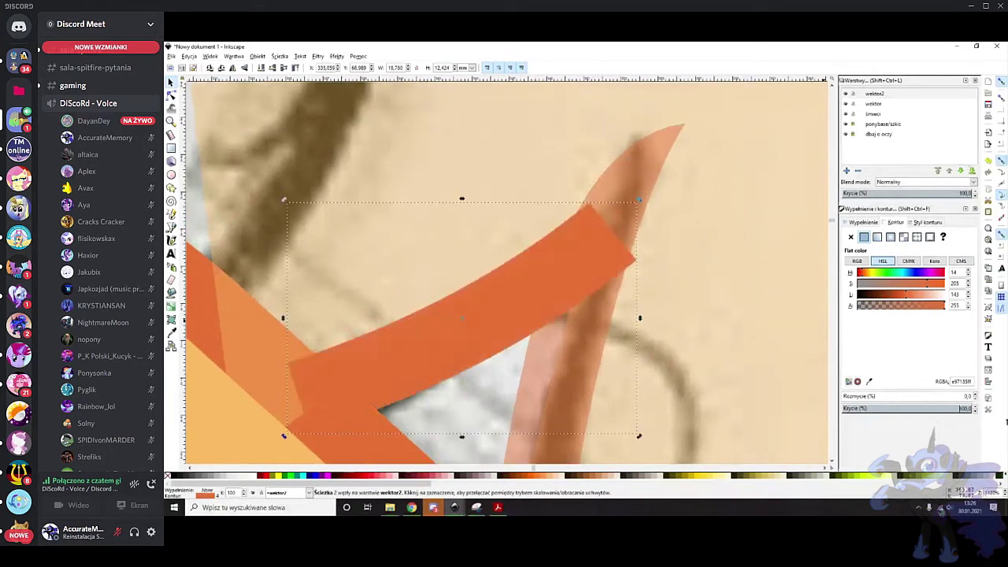
pyautogui.click(613, 193)
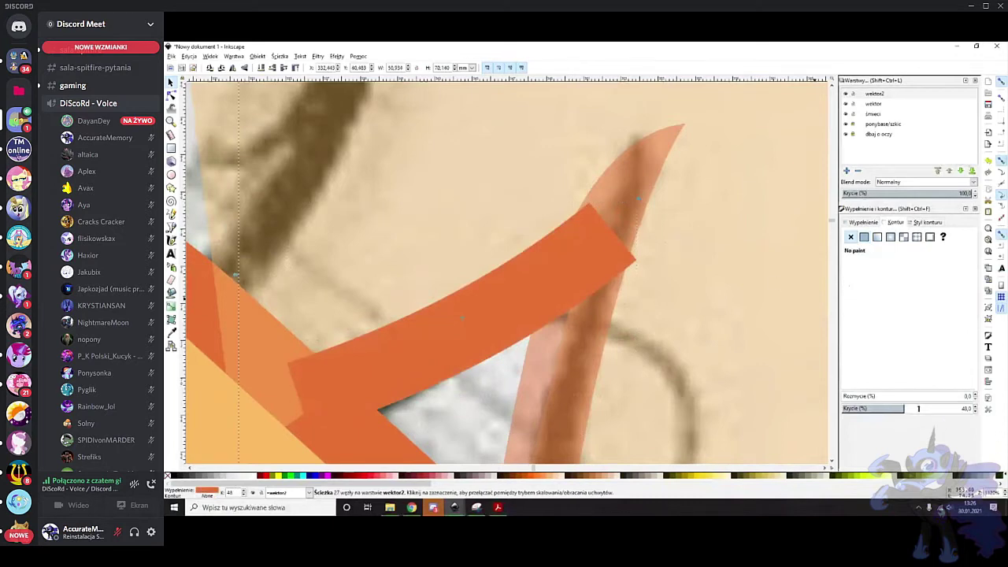
pyautogui.moveTo(918, 409); pyautogui.dragTo(1005, 421)
pyautogui.click(617, 277)
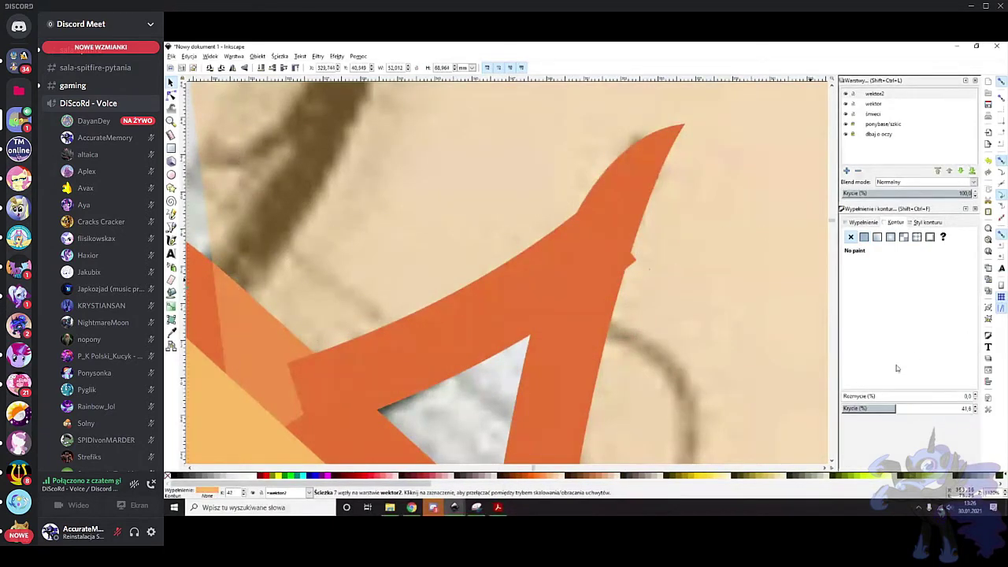
pyautogui.moveTo(925, 411); pyautogui.dragTo(1006, 409)
pyautogui.scroll(-1, 693, 278)
pyautogui.scroll(2, 683, 264)
# Cover the curved line's end protruding past the crease with a light orange rectangle about 3.3 by 5.2 mm and lower it one level
pyautogui.click(412, 337)
pyautogui.scroll(-1, 455, 316)
pyautogui.scroll(-1, 463, 293)
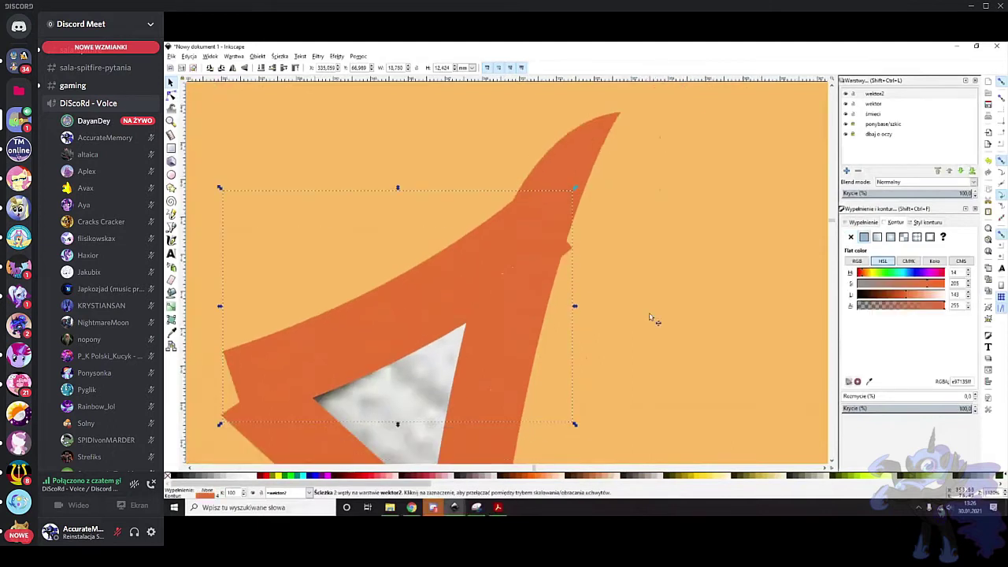
pyautogui.scroll(1, 555, 245)
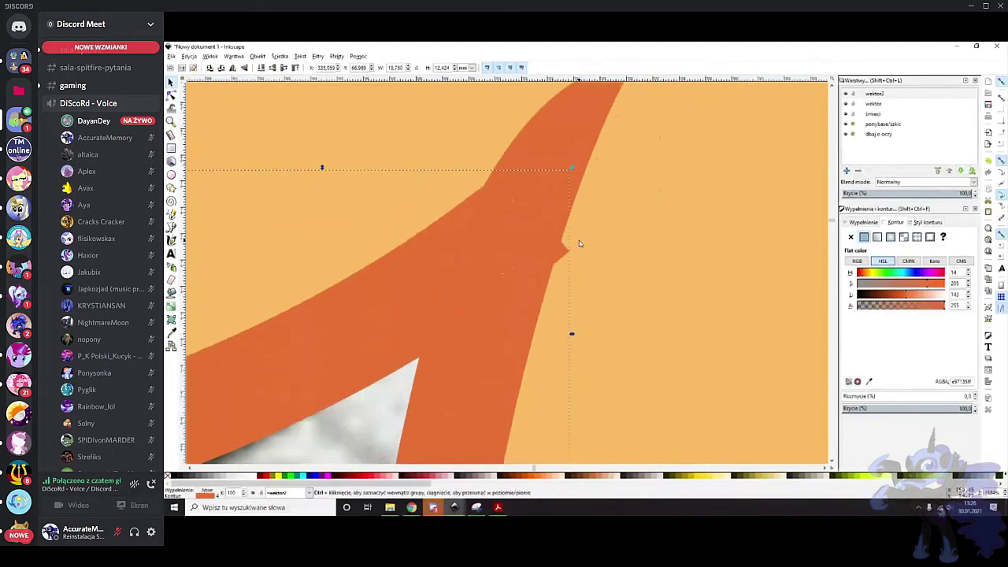
pyautogui.click(171, 150)
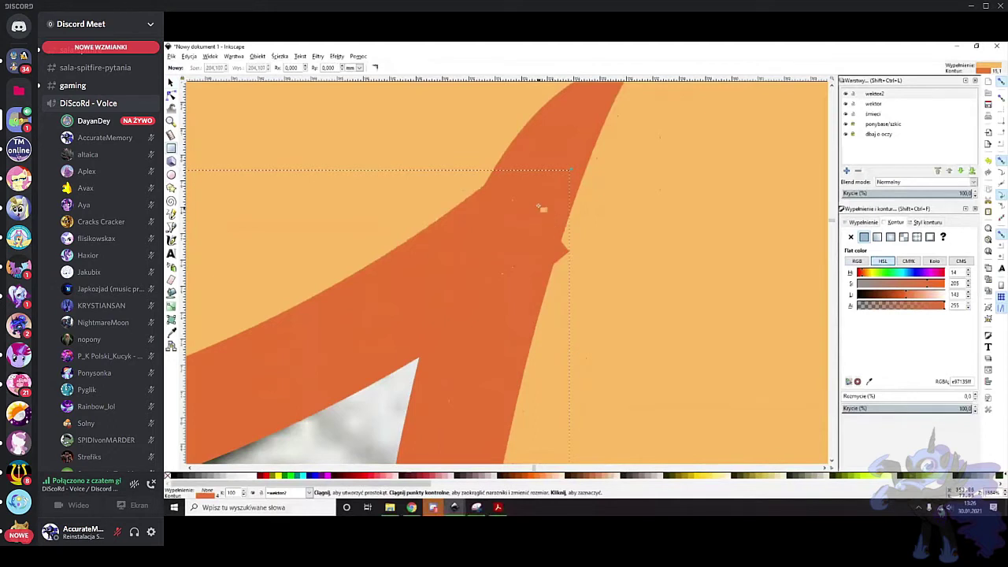
pyautogui.moveTo(536, 201); pyautogui.dragTo(623, 339)
pyautogui.click(851, 238)
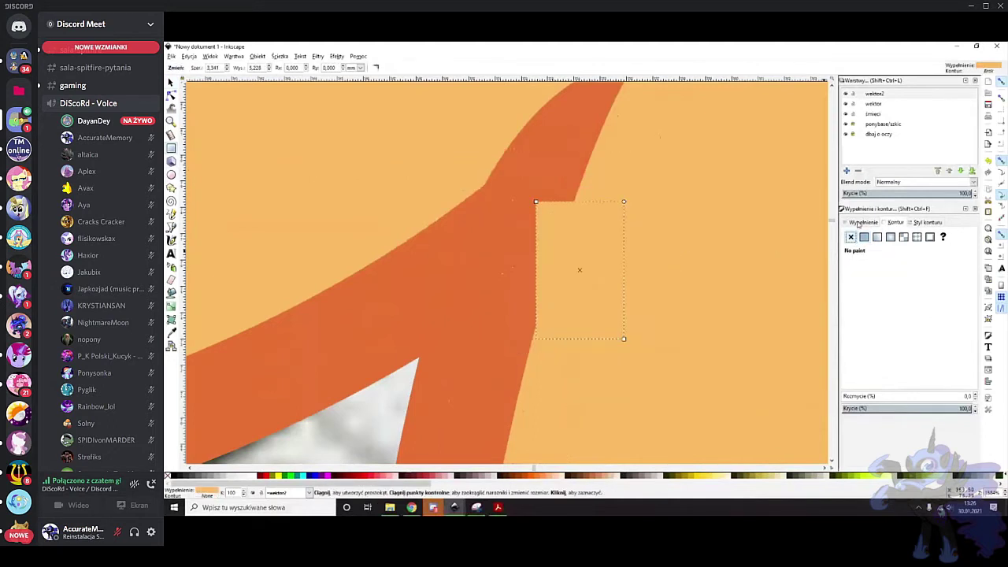
pyautogui.click(170, 82)
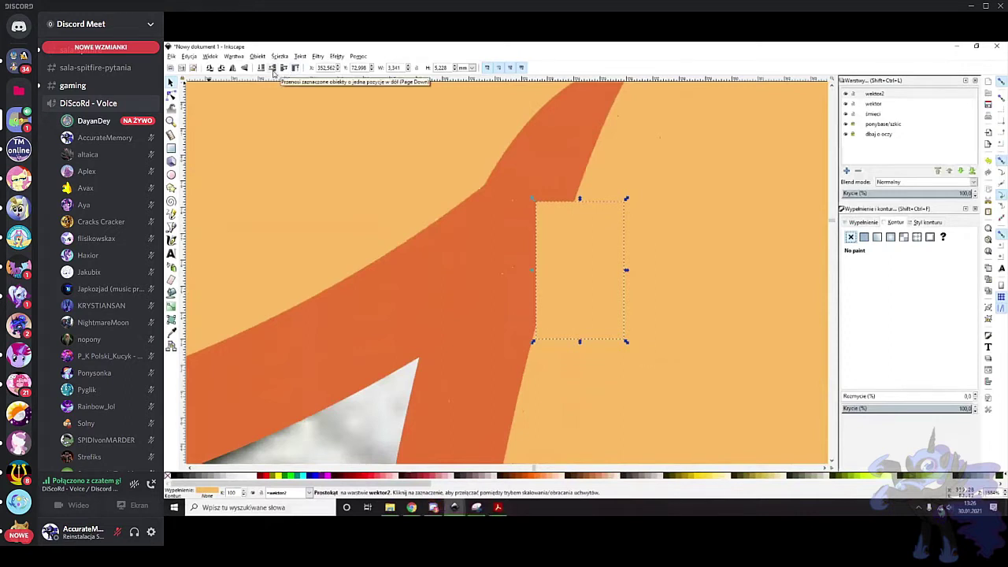
pyautogui.click(272, 69)
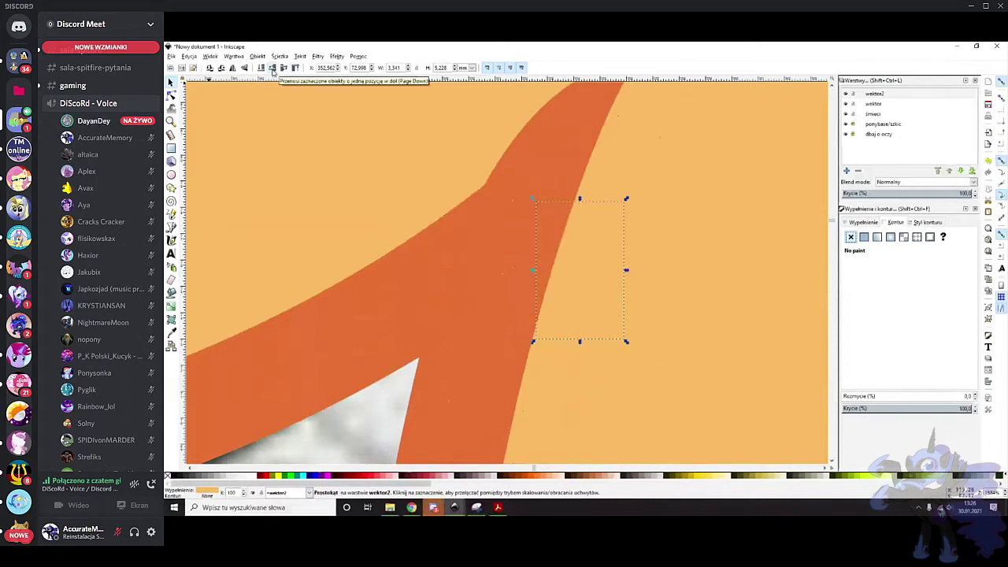
# Adjust the rectangle's stacking order so it hides the protruding line end while staying beneath the foreleg outline
pyautogui.scroll(-2, 490, 282)
pyautogui.hscroll(-3, 454, 342)
pyautogui.click(491, 306)
pyautogui.click(644, 269)
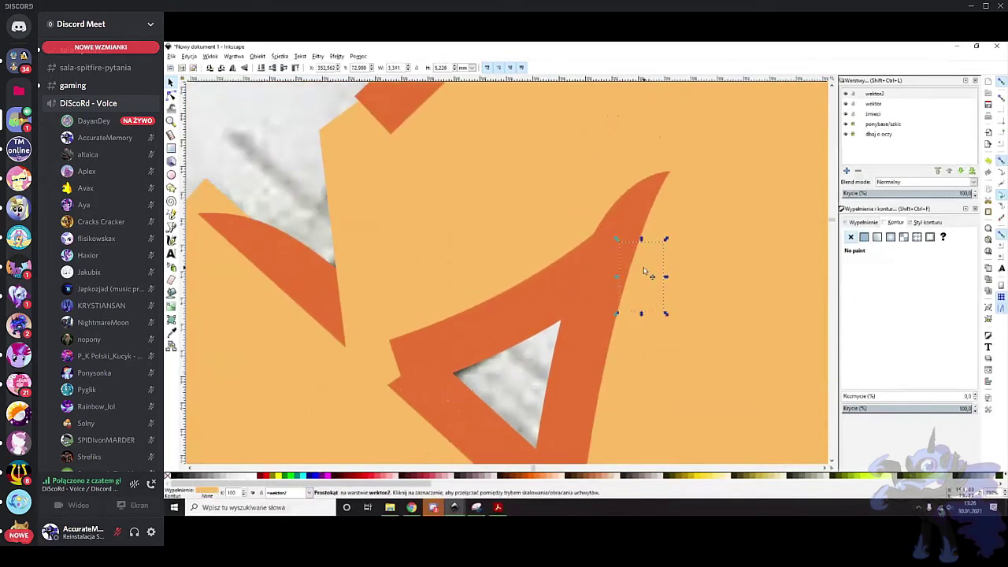
pyautogui.scroll(2, 674, 282)
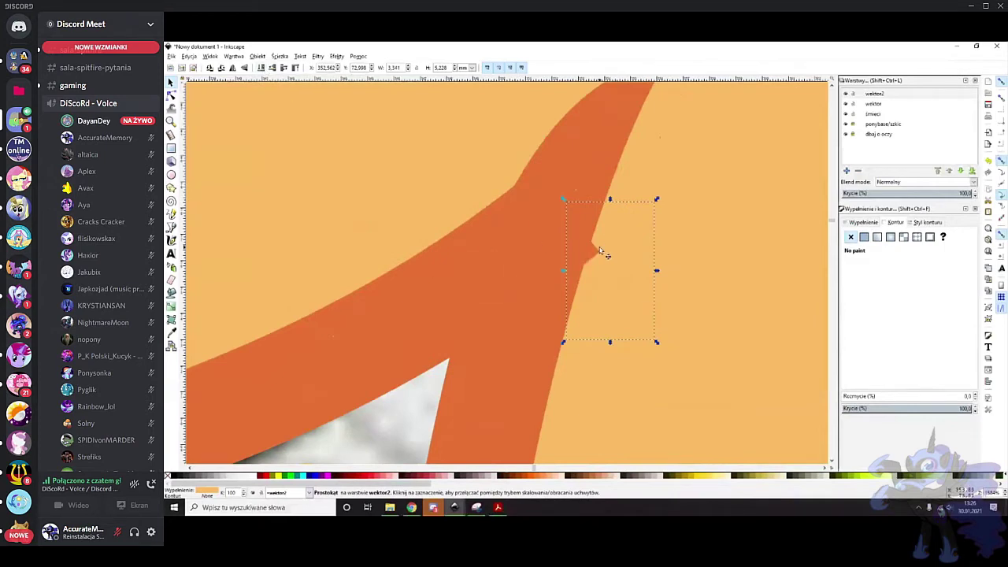
pyautogui.scroll(-3, 622, 268)
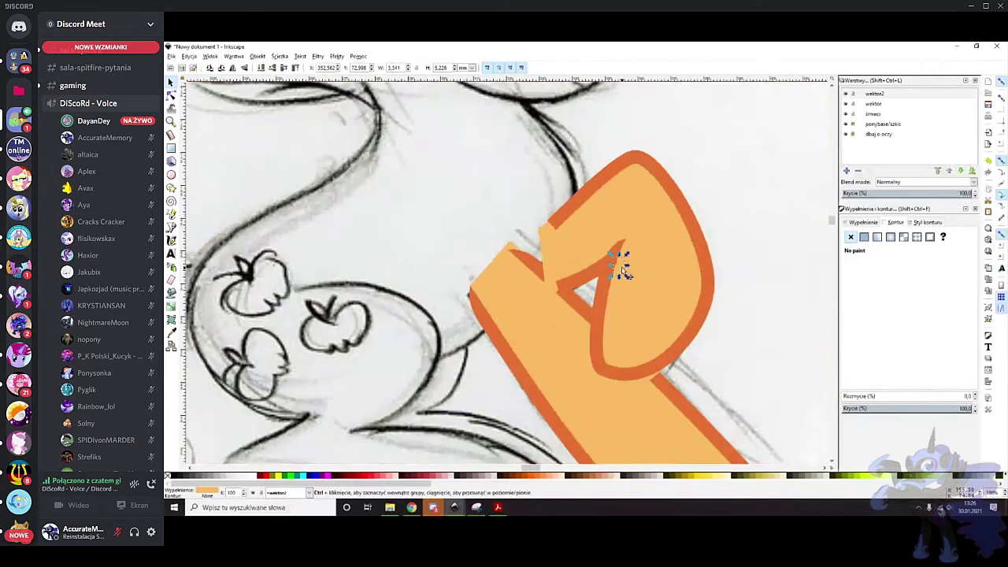
pyautogui.scroll(3, 623, 268)
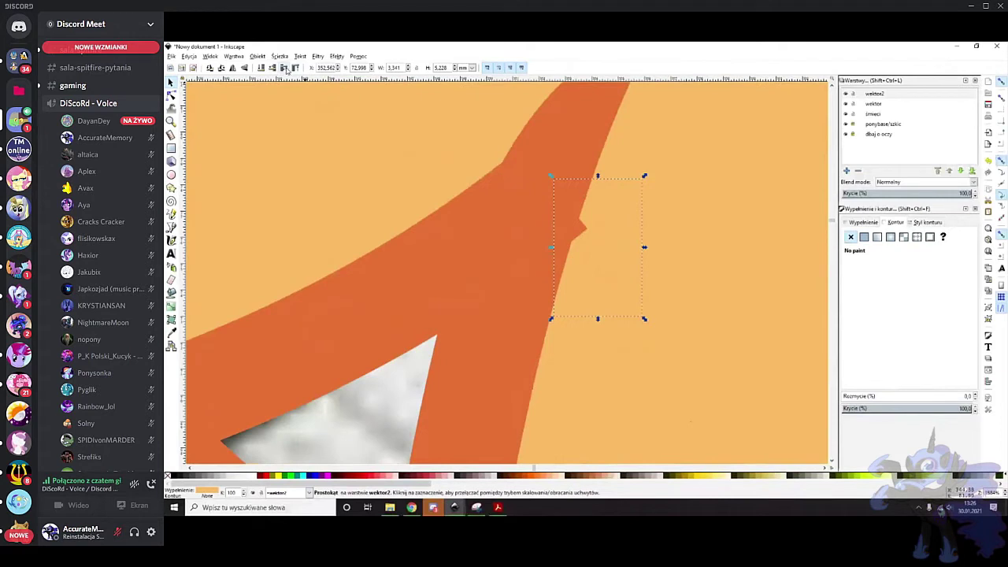
pyautogui.scroll(-2, 504, 244)
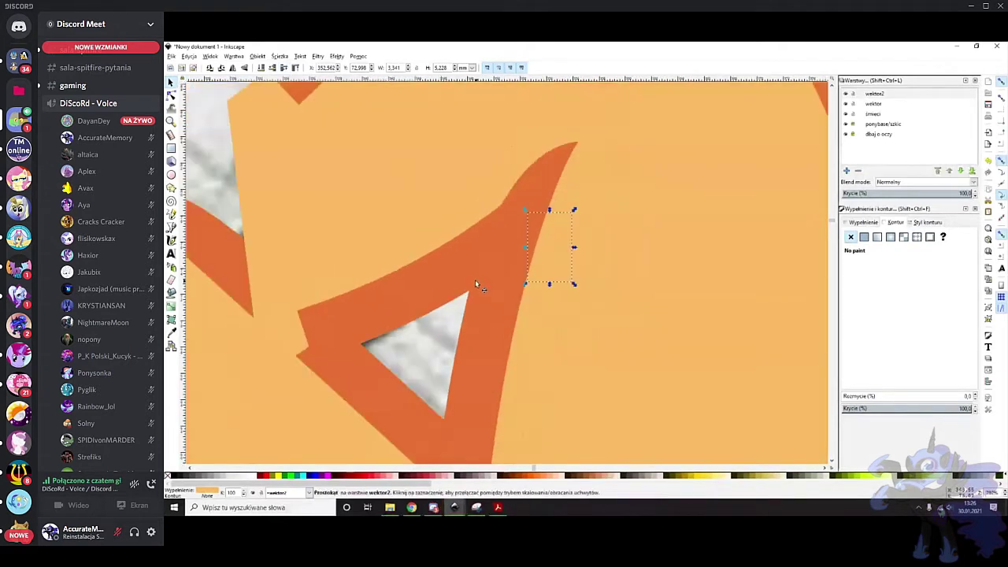
# Group the rectangle, the short curved line, the foreleg outline and the light orange foreleg fill
pyautogui.hscroll(-6, 475, 291)
pyautogui.scroll(-1, 475, 292)
pyautogui.hscroll(4, 472, 288)
pyautogui.keyDown('shift'); pyautogui.click(411, 283); pyautogui.keyUp('shift')
pyautogui.keyDown('shift'); pyautogui.click(455, 312); pyautogui.keyUp('shift')
pyautogui.keyDown('shift'); pyautogui.click(597, 275); pyautogui.keyUp('shift')
pyautogui.hscroll(4, 597, 275)
pyautogui.rightClick(596, 274)
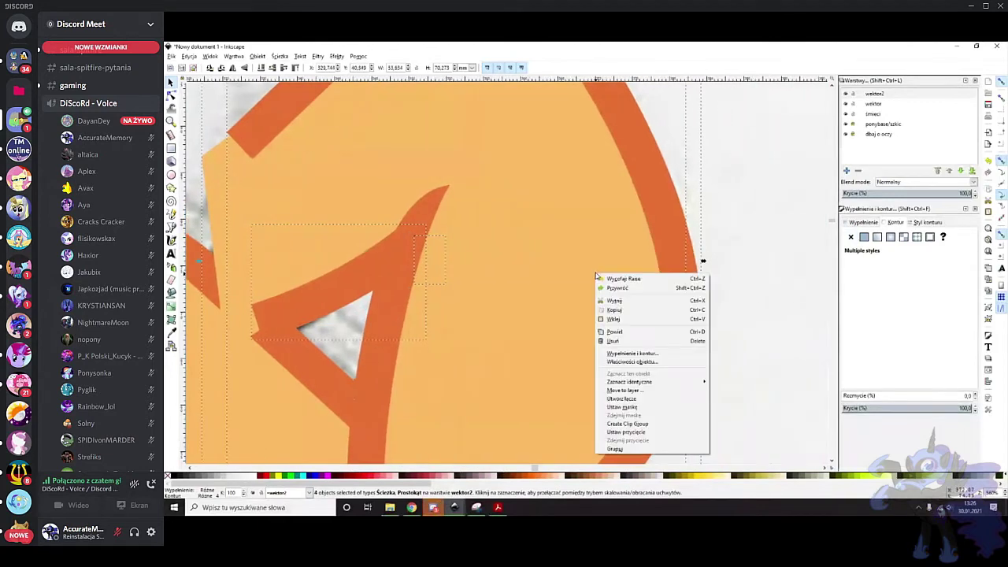
pyautogui.click(614, 449)
# Send the grouped bent foreleg to the bottom of the layer, behind the straight front leg
pyautogui.scroll(-2, 541, 259)
pyautogui.scroll(2, 512, 260)
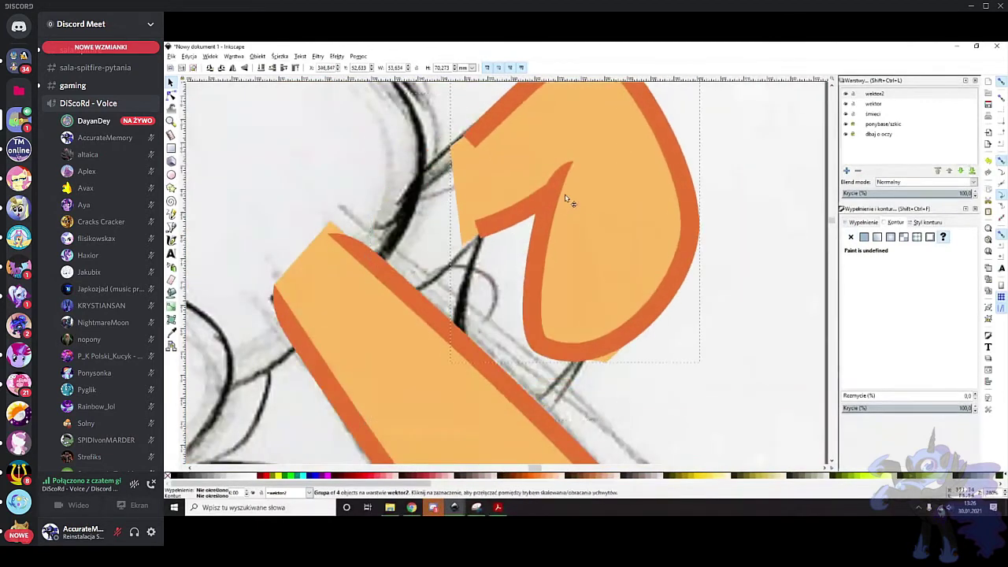
pyautogui.scroll(-2, 544, 252)
pyautogui.scroll(-1, 525, 276)
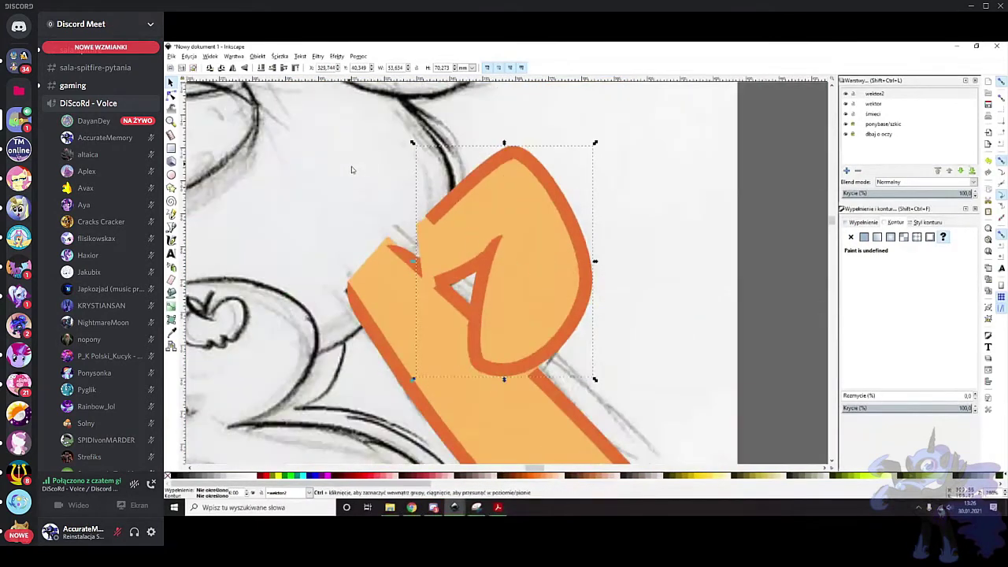
pyautogui.click(261, 72)
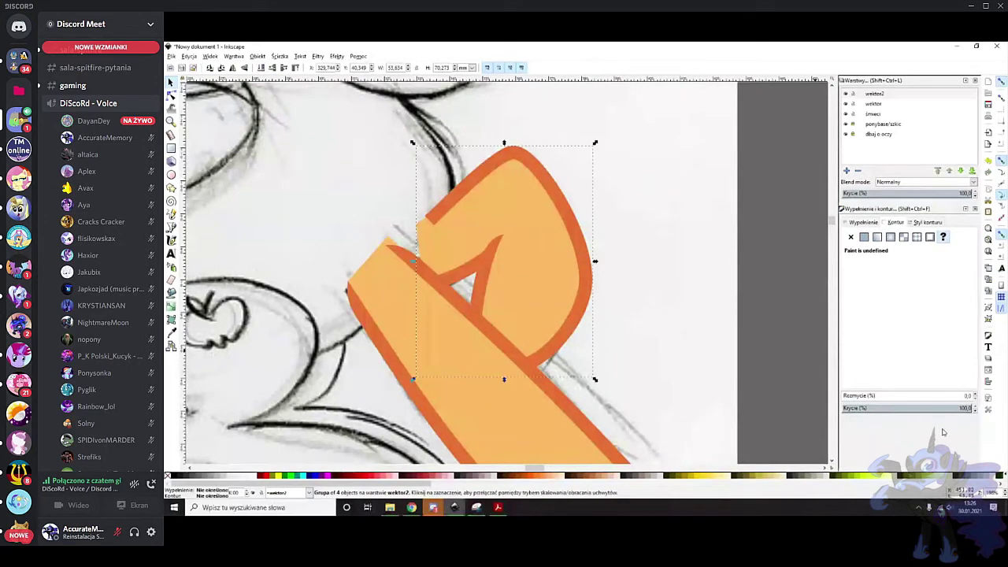
# Nudge the grouped foreleg slightly over the sketch and set its opacity to 47.0%
pyautogui.click(899, 409)
pyautogui.scroll(1, 488, 250)
pyautogui.moveTo(557, 239); pyautogui.dragTo(556, 238)
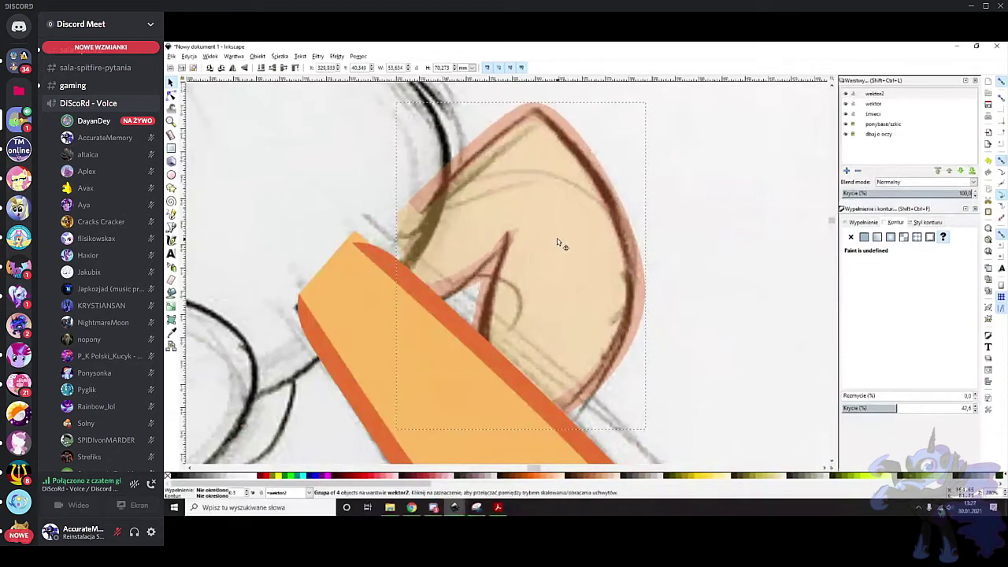
pyautogui.scroll(1, 559, 290)
pyautogui.scroll(-1, 634, 329)
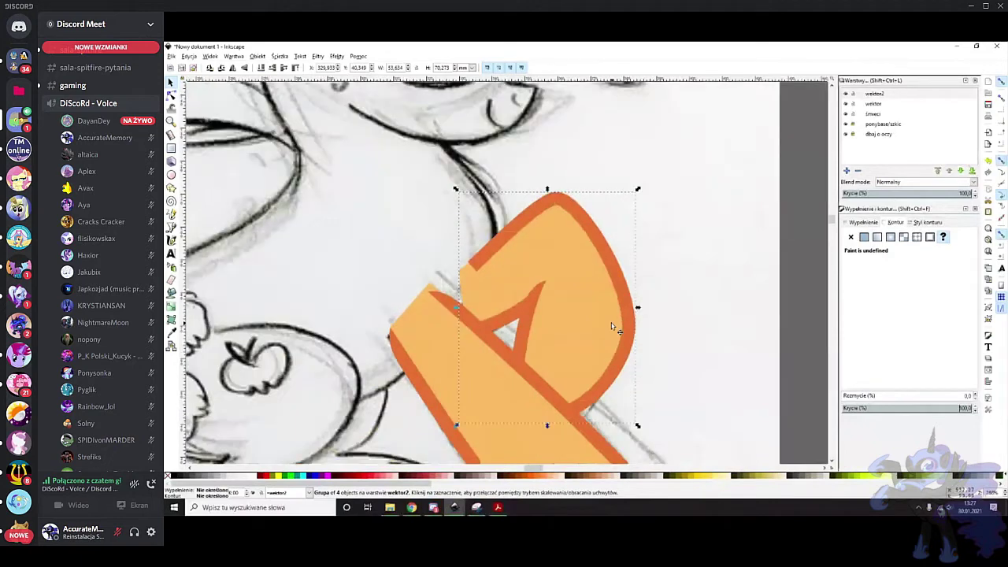
pyautogui.scroll(-1, 669, 314)
pyautogui.click(909, 409)
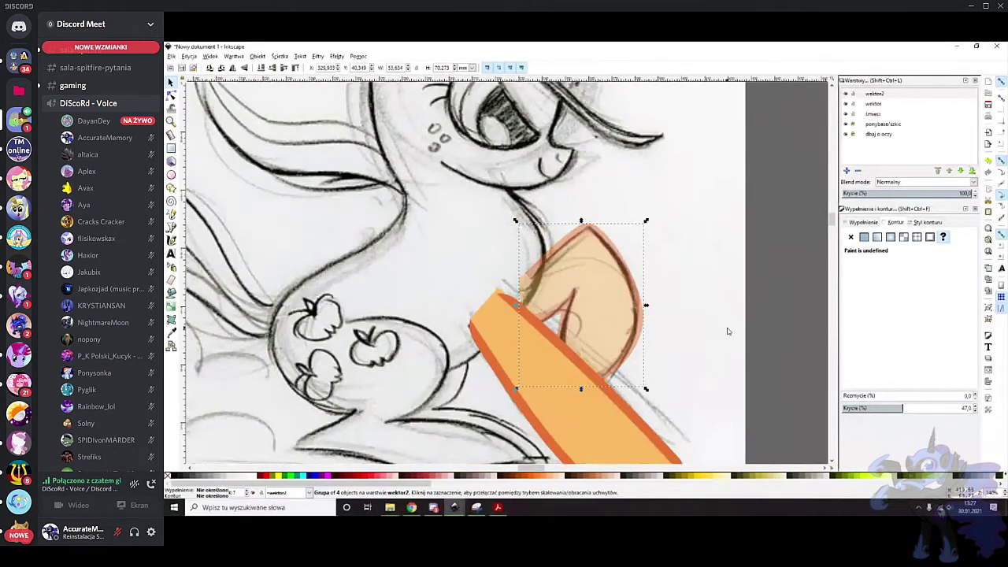
pyautogui.scroll(-1, 727, 332)
# Draw a straight Bezier line about 80 mm long from the belly to the base of the jaw and thicken its stroke
pyautogui.press('Escape')
pyautogui.press('b')
pyautogui.click(449, 352)
pyautogui.scroll(1, 484, 307)
pyautogui.scroll(1, 547, 221)
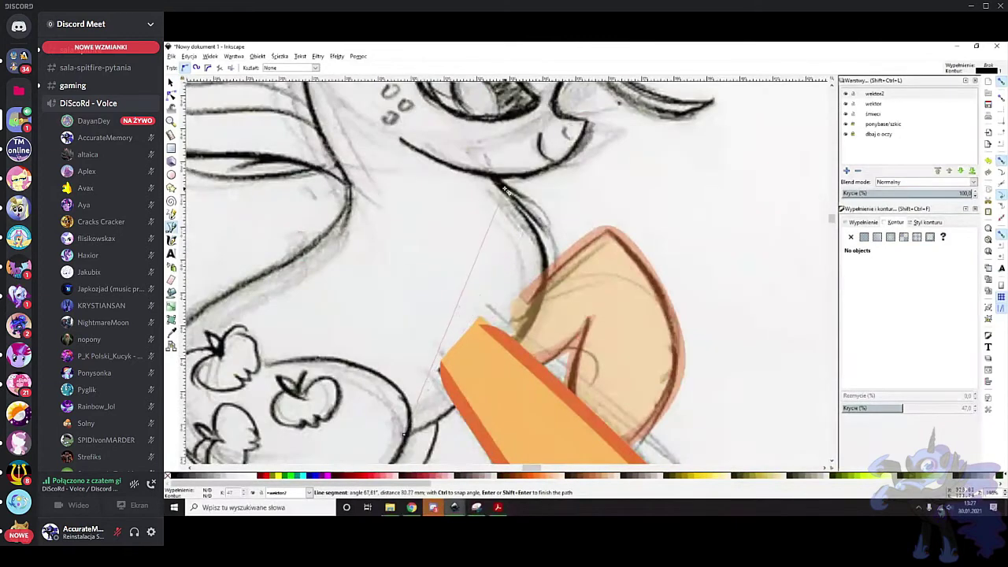
pyautogui.doubleClick(492, 179)
pyautogui.rightClick(227, 499)
pyautogui.click(243, 421)
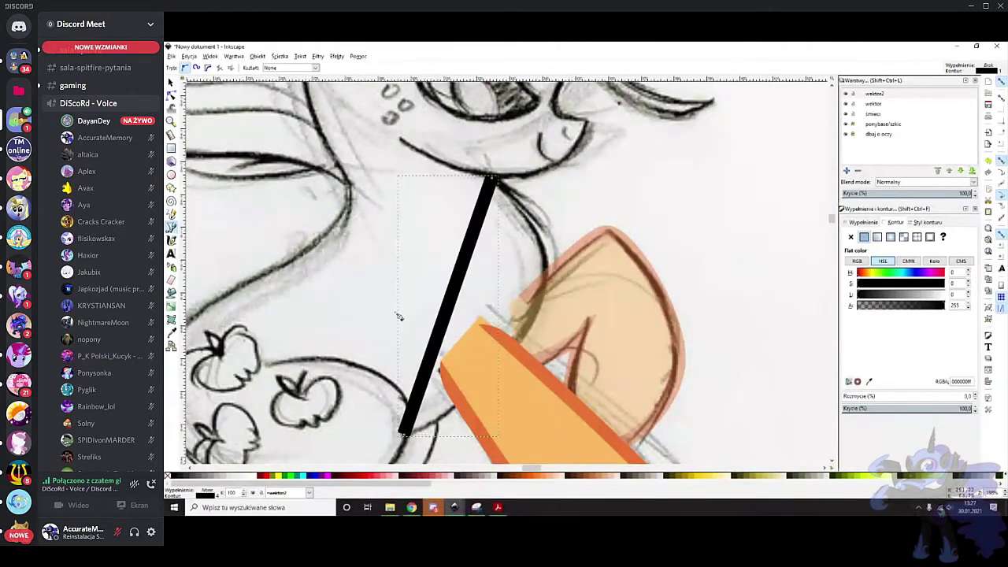
# Bend the straight black line toward the sketched chest curve and lower its opacity to 29.7%
pyautogui.press('n')
pyautogui.click(628, 373)
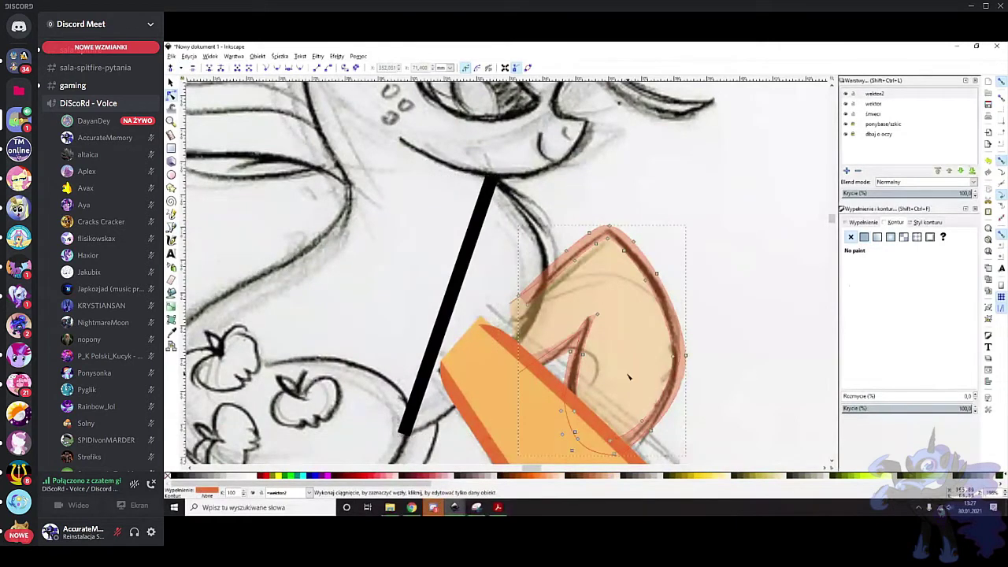
pyautogui.scroll(1, 628, 373)
pyautogui.scroll(-1, 508, 337)
pyautogui.click(418, 275)
pyautogui.moveTo(418, 274); pyautogui.dragTo(508, 272)
pyautogui.click(881, 409)
pyautogui.scroll(1, 492, 201)
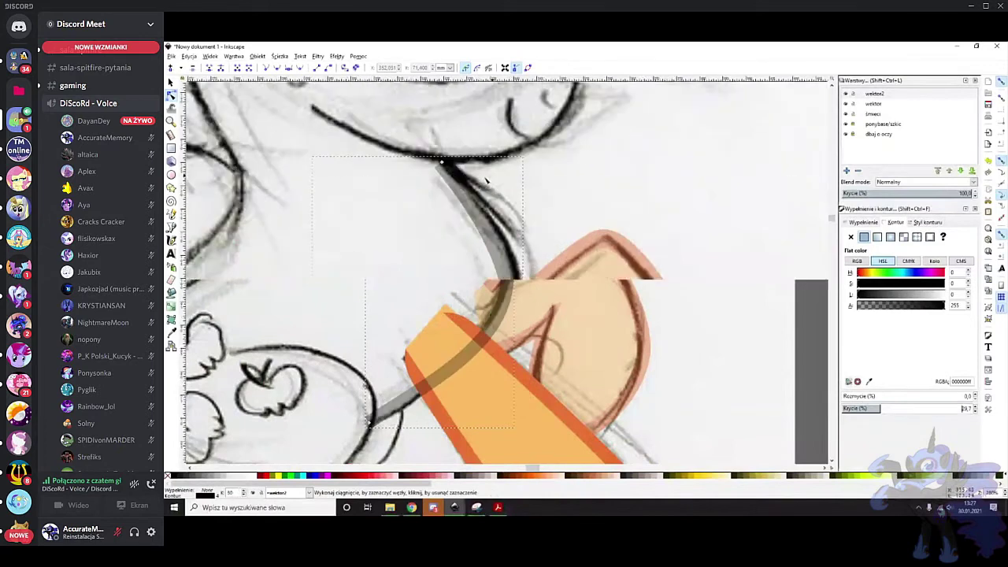
# Refine the chest line's lower end node and curve handles so it follows the sketched chest from jaw to belly
pyautogui.moveTo(512, 295); pyautogui.dragTo(520, 296)
pyautogui.scroll(-4, 457, 355)
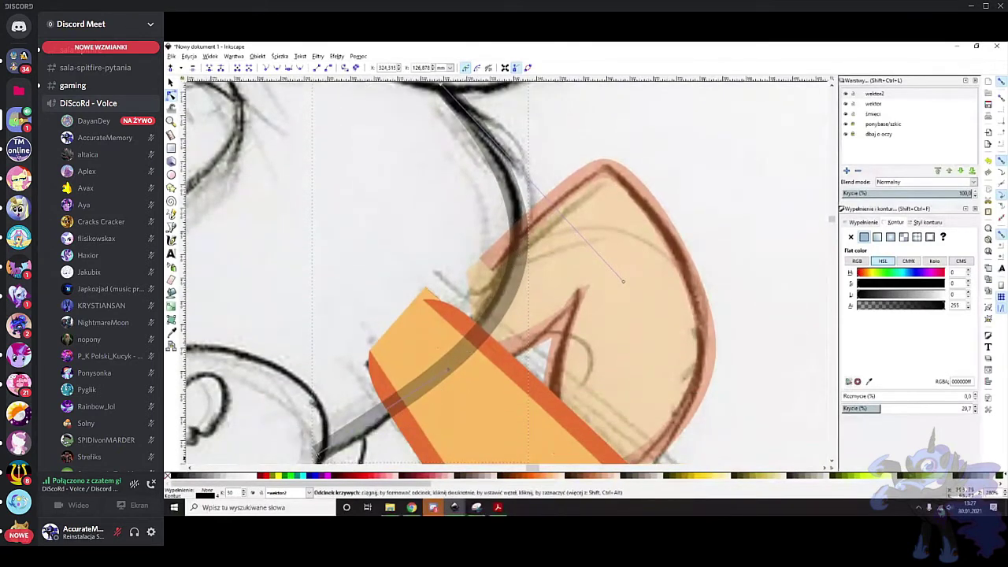
pyautogui.scroll(-2, 456, 356)
pyautogui.moveTo(316, 404); pyautogui.dragTo(314, 409)
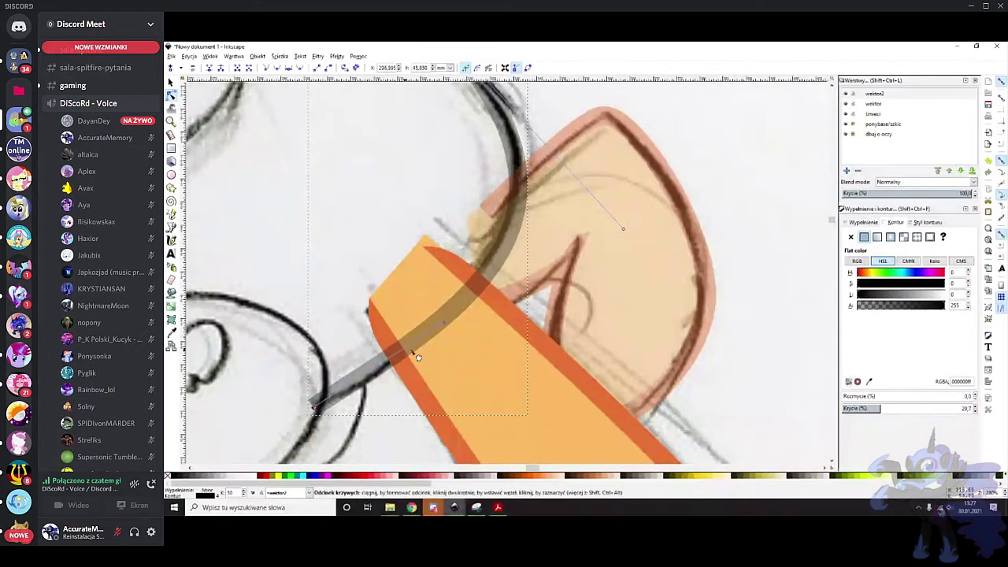
pyautogui.moveTo(453, 304); pyautogui.dragTo(452, 310)
pyautogui.scroll(2, 499, 305)
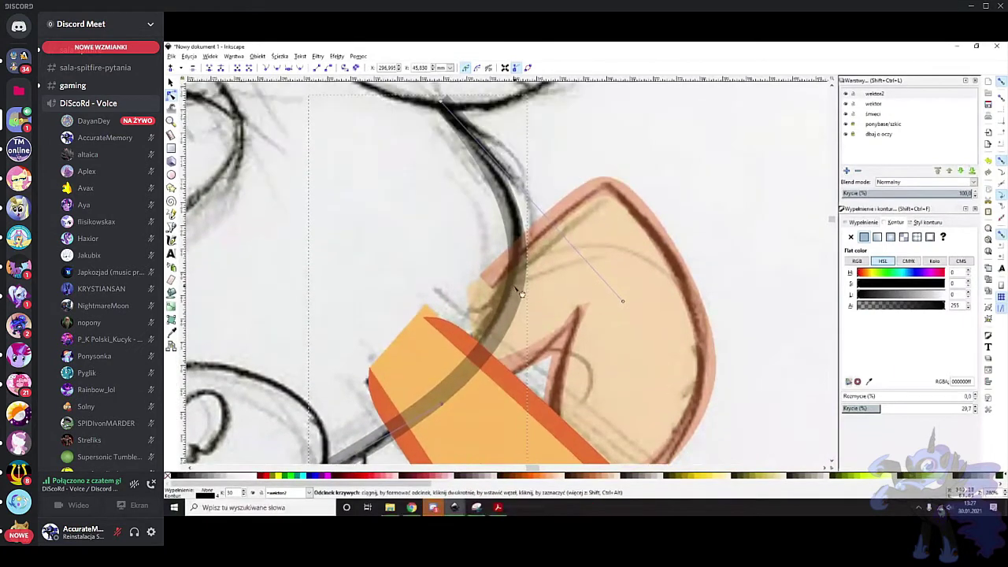
pyautogui.scroll(-2, 514, 293)
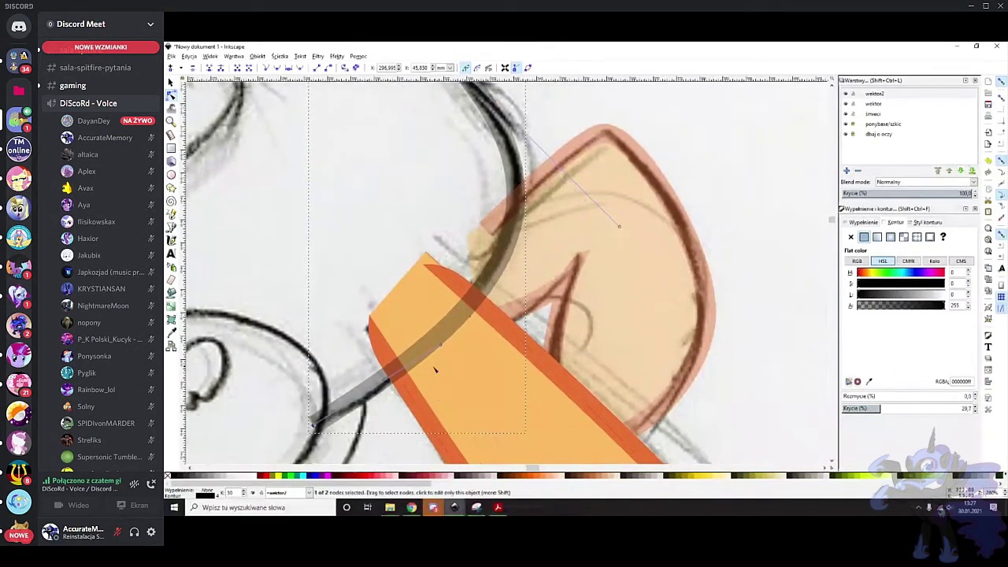
pyautogui.moveTo(443, 346); pyautogui.dragTo(443, 361)
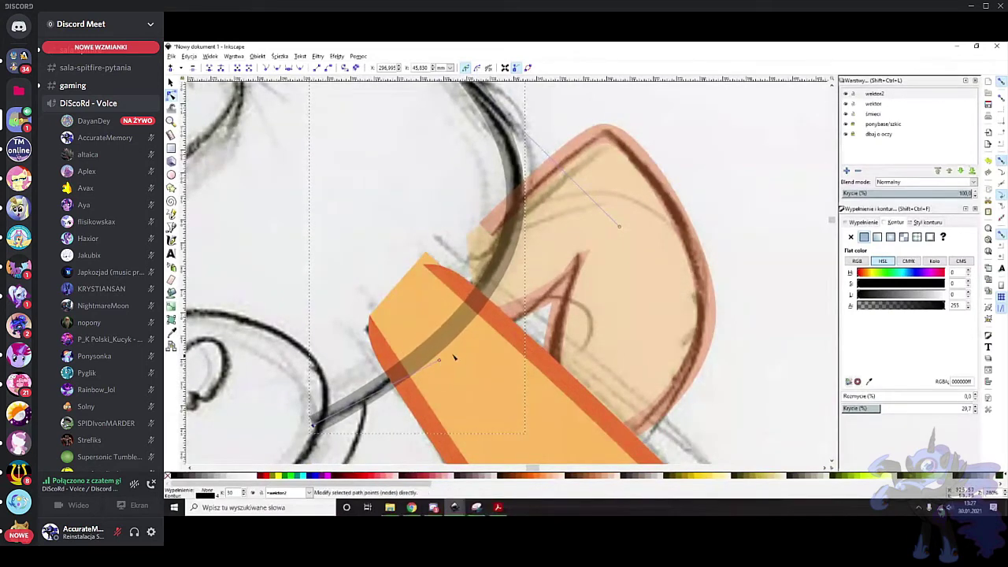
# Recolour the black chest line with the dark orange sampled from the foreleg outline and raise its opacity to 100%
pyautogui.scroll(2, 503, 300)
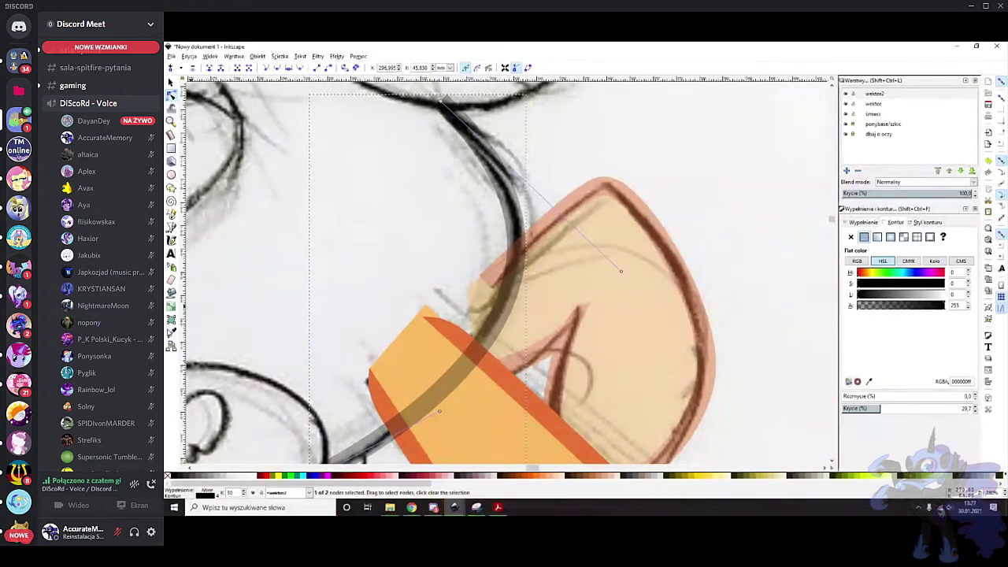
pyautogui.press('d')
pyautogui.click(548, 416)
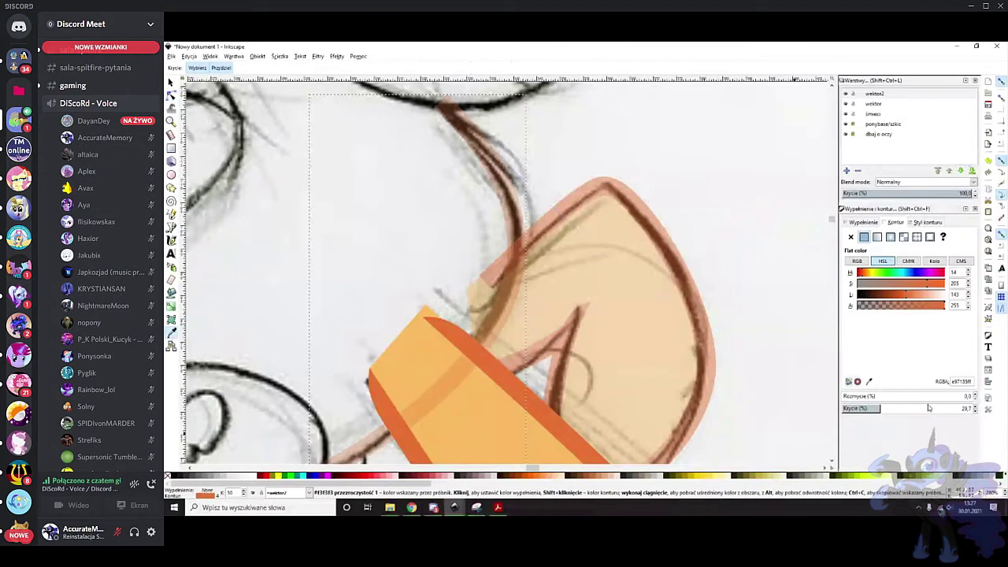
pyautogui.moveTo(910, 410); pyautogui.dragTo(973, 408)
pyautogui.scroll(-1, 611, 261)
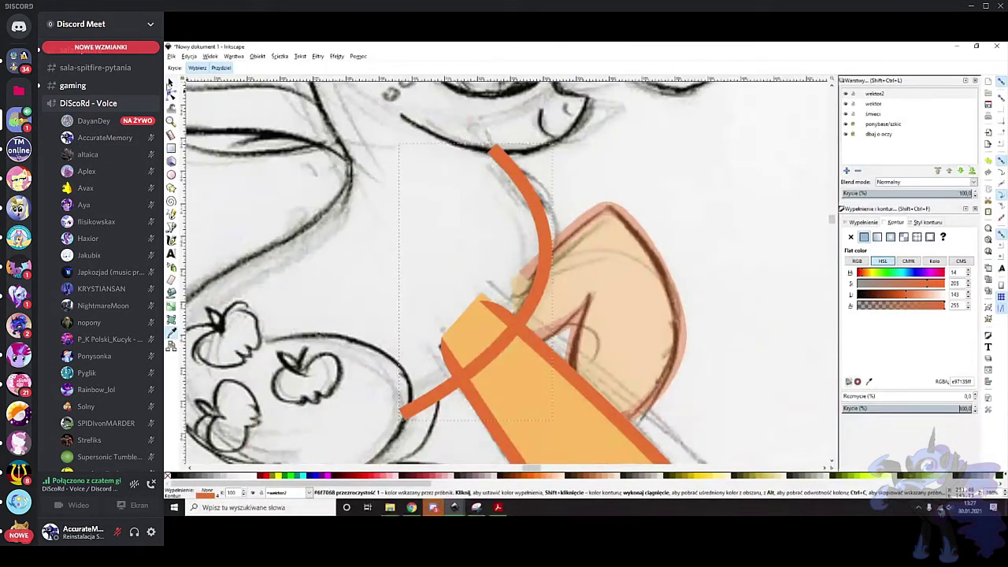
pyautogui.click(171, 83)
pyautogui.click(510, 366)
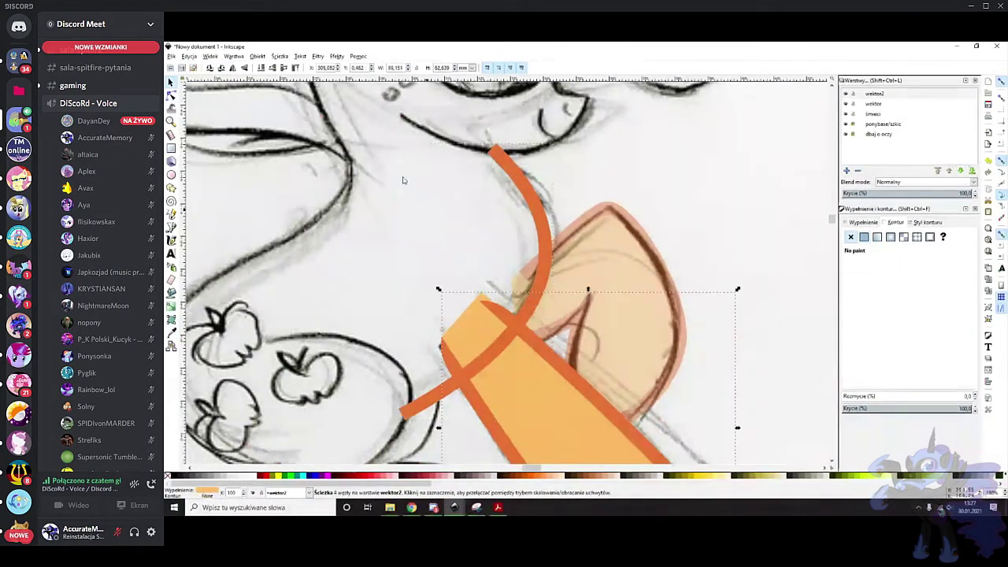
pyautogui.click(296, 68)
pyautogui.click(640, 273)
pyautogui.hotkey('ctrl', 'z')
# Group the near foreleg's fill with its outline and bring the group in front of the chest line
pyautogui.click(528, 365)
pyautogui.keyDown('shift'); pyautogui.click(538, 346); pyautogui.keyUp('shift')
pyautogui.rightClick(540, 349)
pyautogui.click(558, 345)
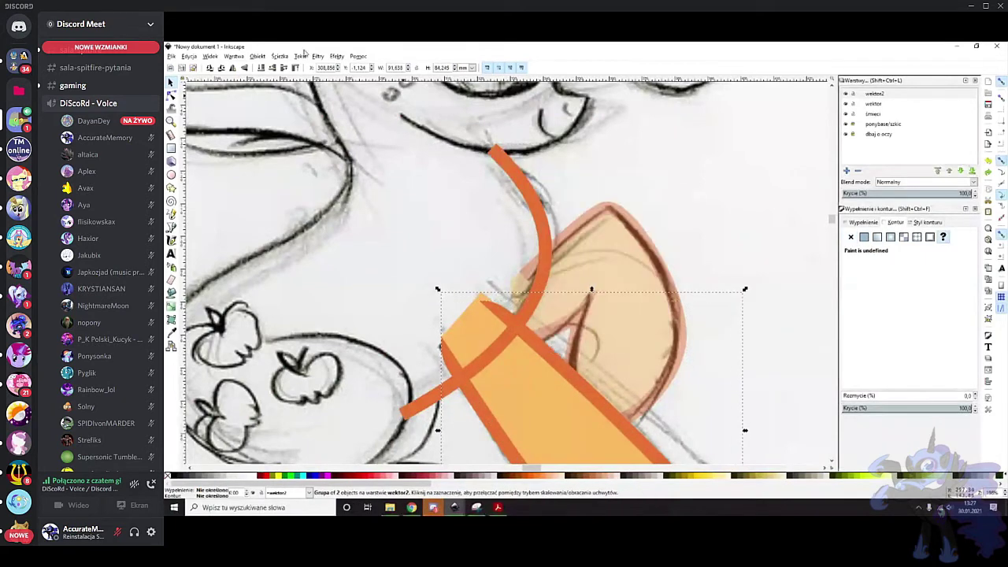
# Restore the bent far foreleg group to 100% opacity and deselect it
pyautogui.click(622, 260)
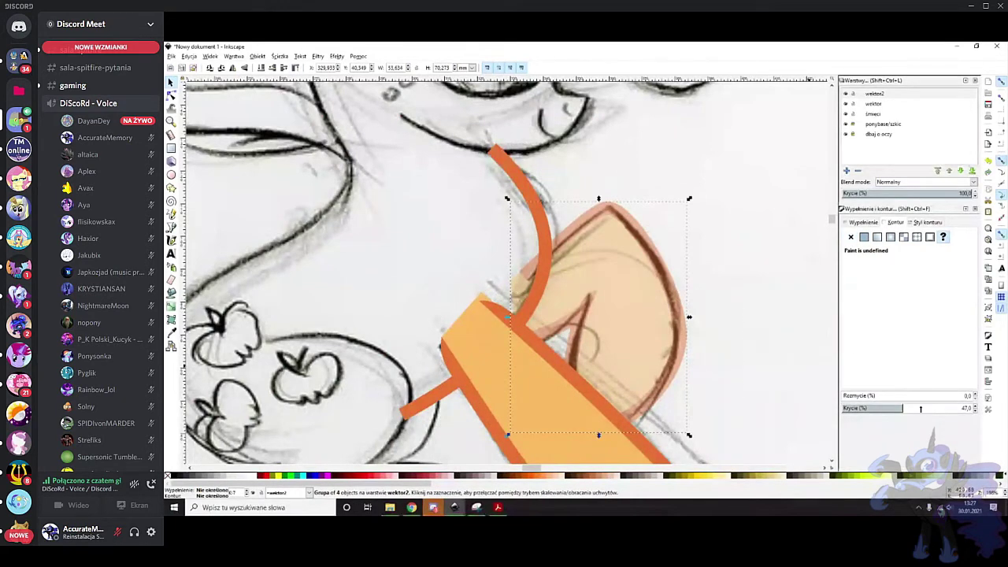
pyautogui.moveTo(920, 409); pyautogui.dragTo(1005, 417)
pyautogui.click(707, 220)
# Draw a straight Bezier line about 47 mm long from the top of the sketched thigh to the hock beneath it
pyautogui.scroll(-1, 406, 404)
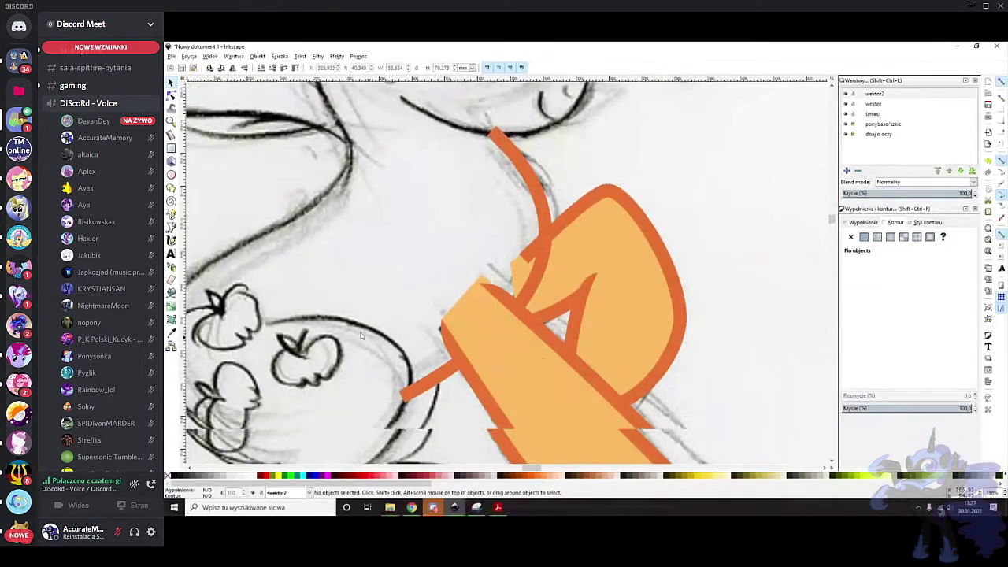
pyautogui.click(171, 227)
pyautogui.scroll(-2, 307, 283)
pyautogui.hscroll(-2, 307, 284)
pyautogui.click(317, 285)
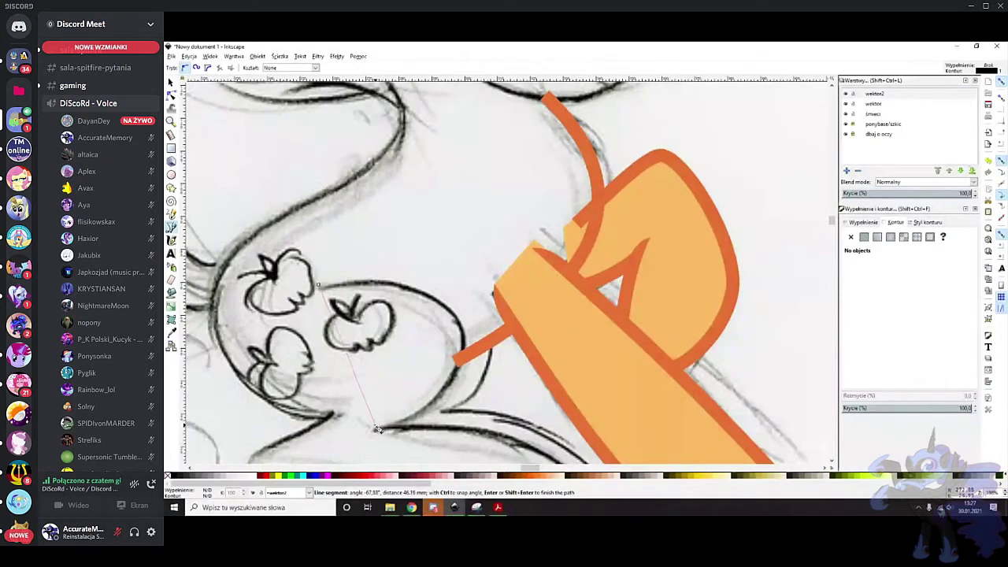
pyautogui.scroll(-2, 470, 388)
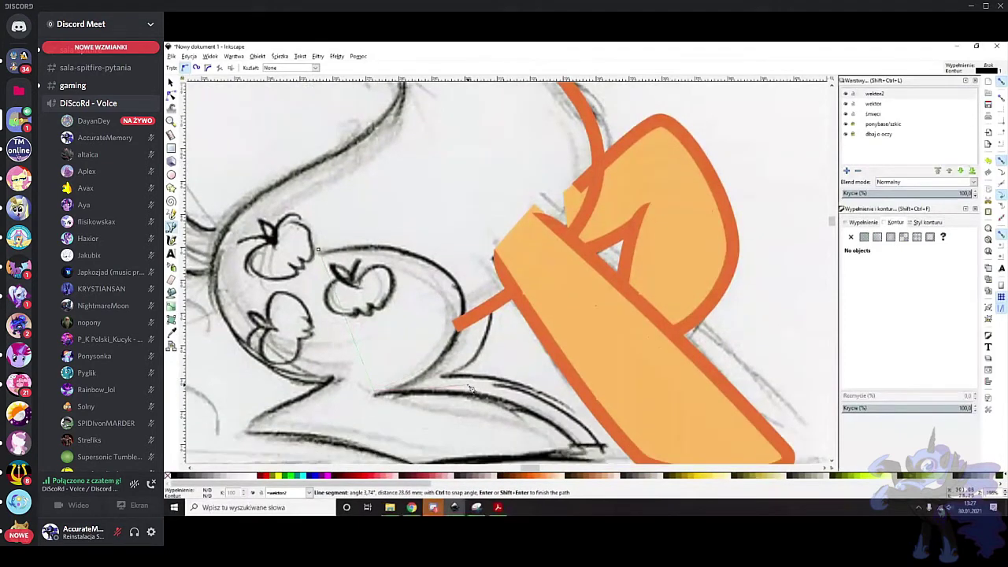
pyautogui.press('Return')
# Set the thigh line's stroke width to 4 mm and colour it with the dark orange sampled from the chest line
pyautogui.hscroll(-2, 228, 390)
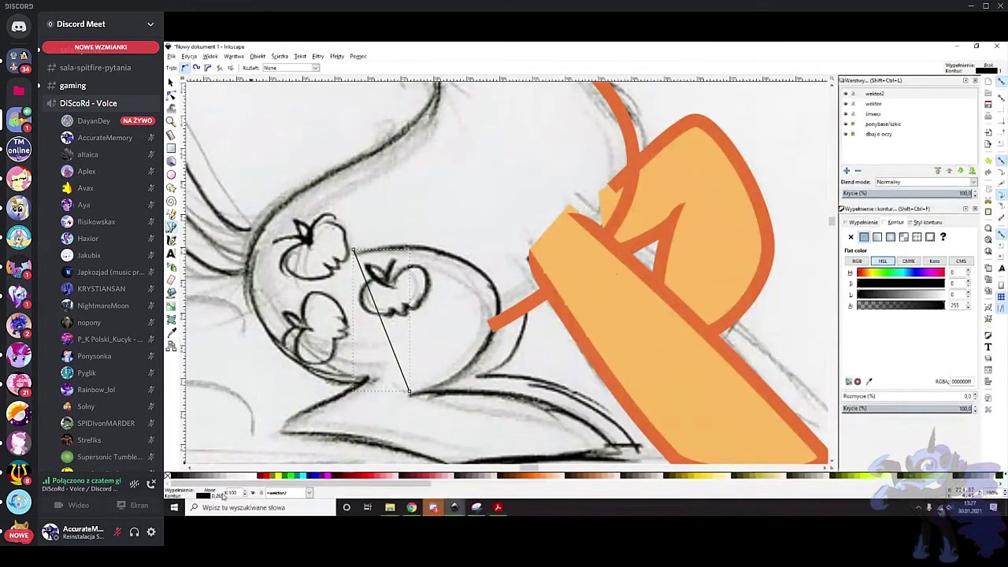
pyautogui.rightClick(221, 494)
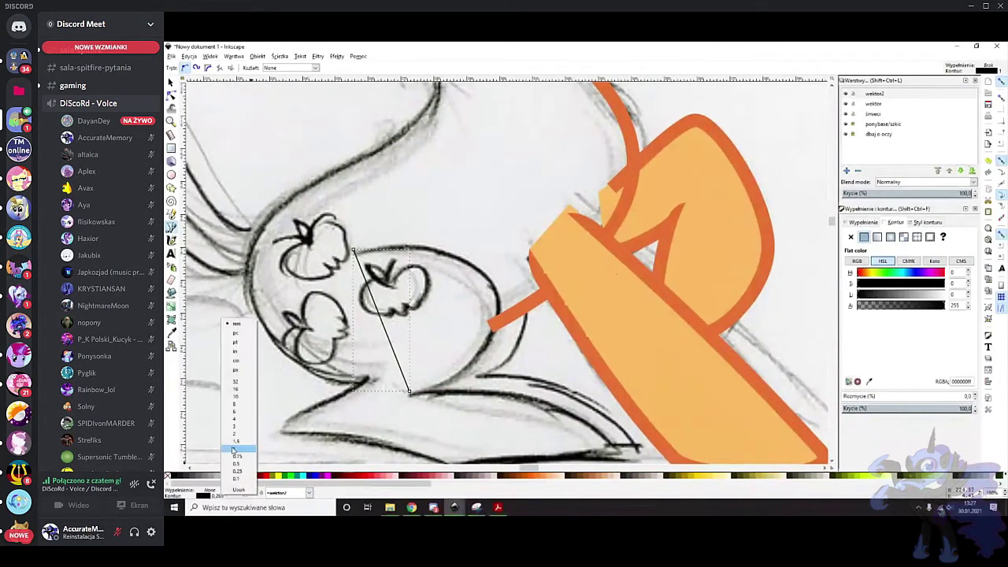
pyautogui.click(245, 416)
pyautogui.press('3')
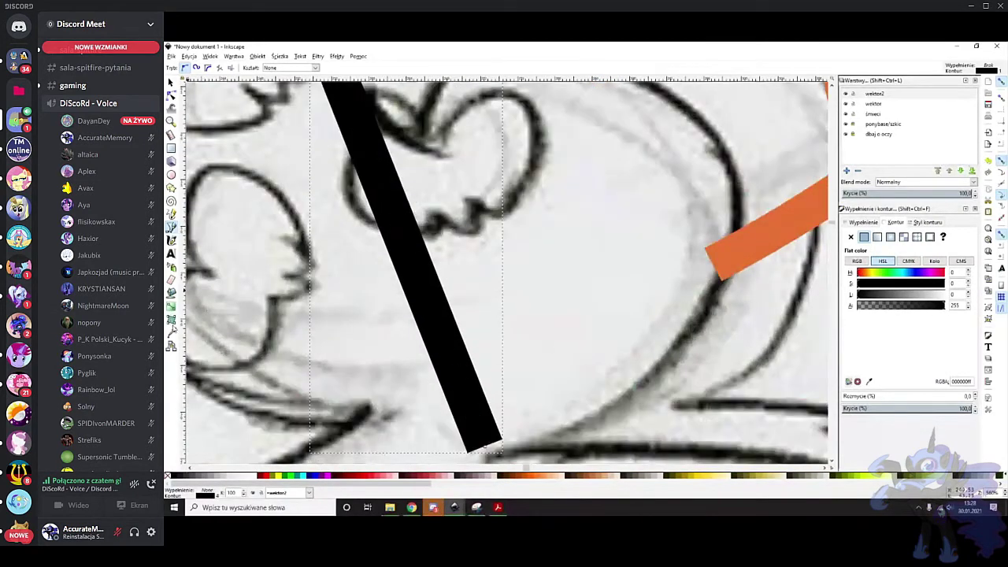
pyautogui.press('d')
pyautogui.keyDown('shift'); pyautogui.click(746, 247); pyautogui.keyUp('shift')
pyautogui.scroll(-2, 514, 241)
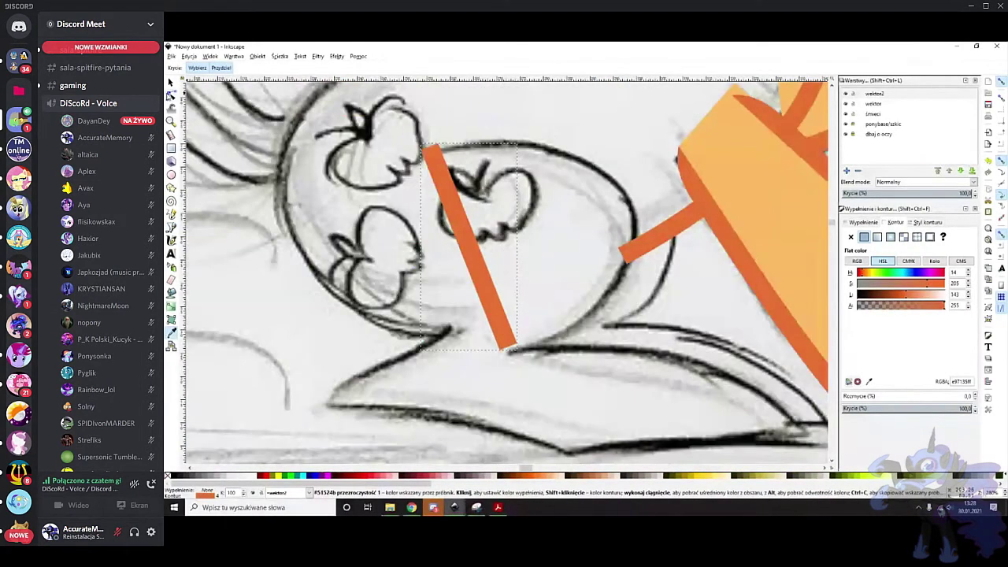
# Bend the thigh line outward along the sketched thigh curve and lower its opacity to 47.3%
pyautogui.press('n')
pyautogui.moveTo(448, 191); pyautogui.dragTo(576, 232)
pyautogui.moveTo(475, 251)
pyautogui.mouseDown()
pyautogui.moveTo(616, 180)
pyautogui.moveTo(655, 254)
pyautogui.mouseUp()
pyautogui.click(903, 409)
pyautogui.scroll(1, 581, 169)
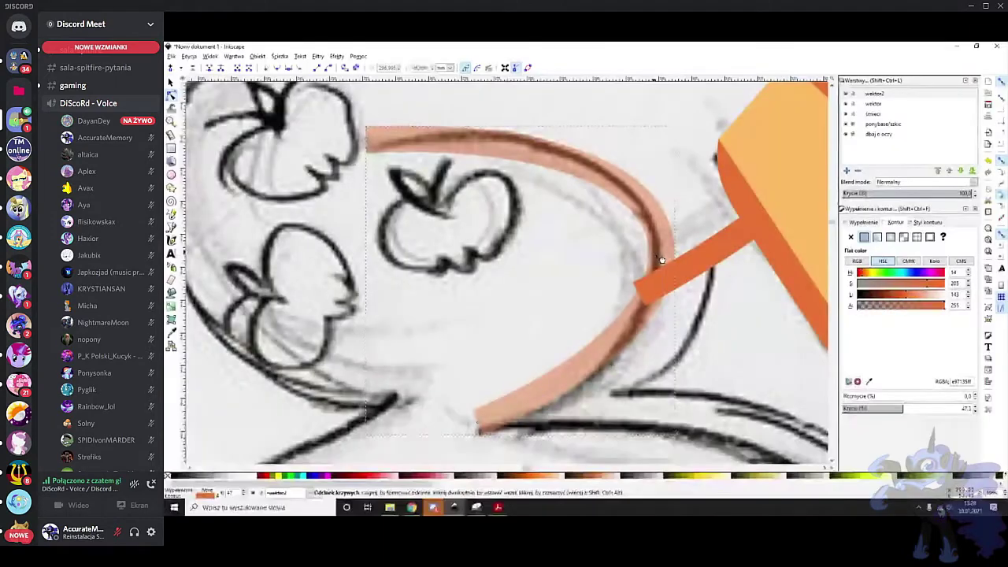
# Add a node at the thigh curve's outermost point and adjust the nodes and handles to follow the sketch
pyautogui.doubleClick(656, 252)
pyautogui.scroll(1, 626, 232)
pyautogui.moveTo(546, 173); pyautogui.dragTo(540, 150)
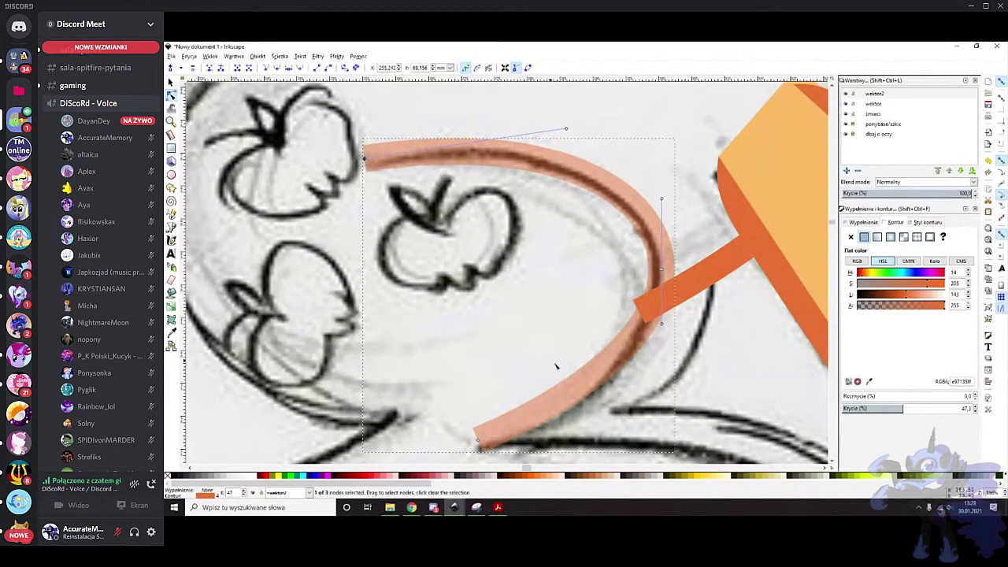
pyautogui.scroll(-3, 520, 335)
pyautogui.moveTo(477, 388); pyautogui.dragTo(481, 401)
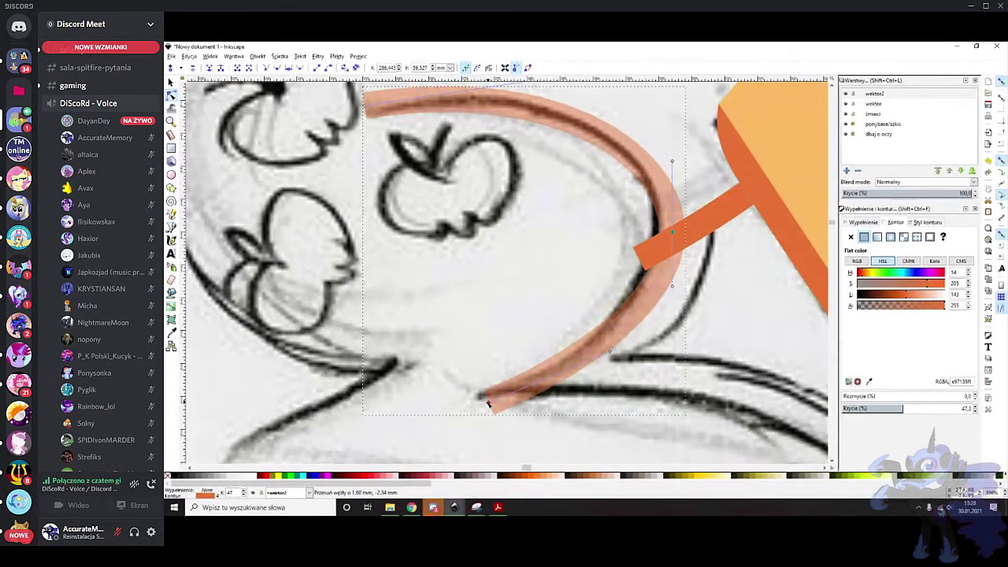
pyautogui.moveTo(666, 233); pyautogui.dragTo(659, 228)
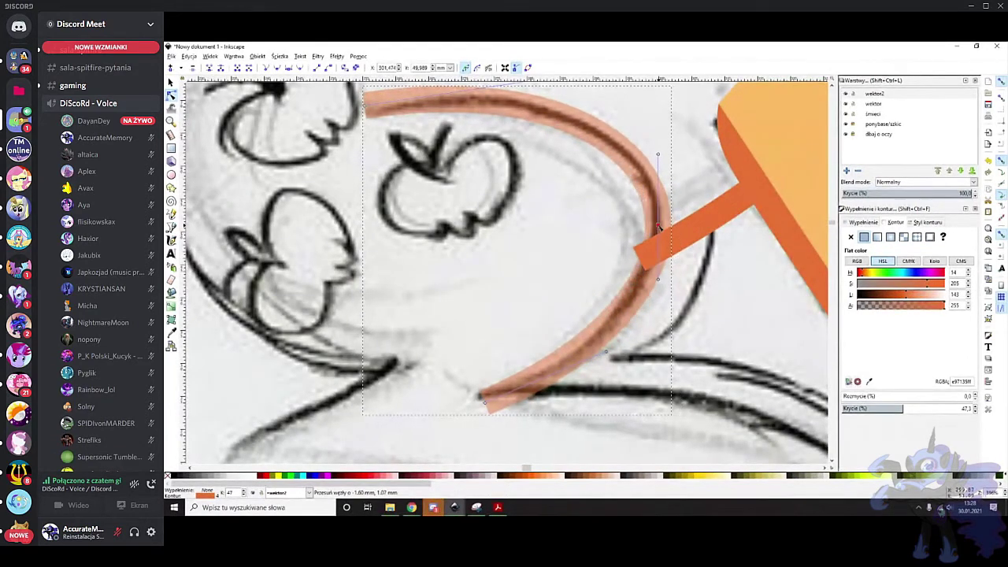
pyautogui.moveTo(616, 344); pyautogui.dragTo(617, 344)
pyautogui.moveTo(484, 404); pyautogui.dragTo(476, 400)
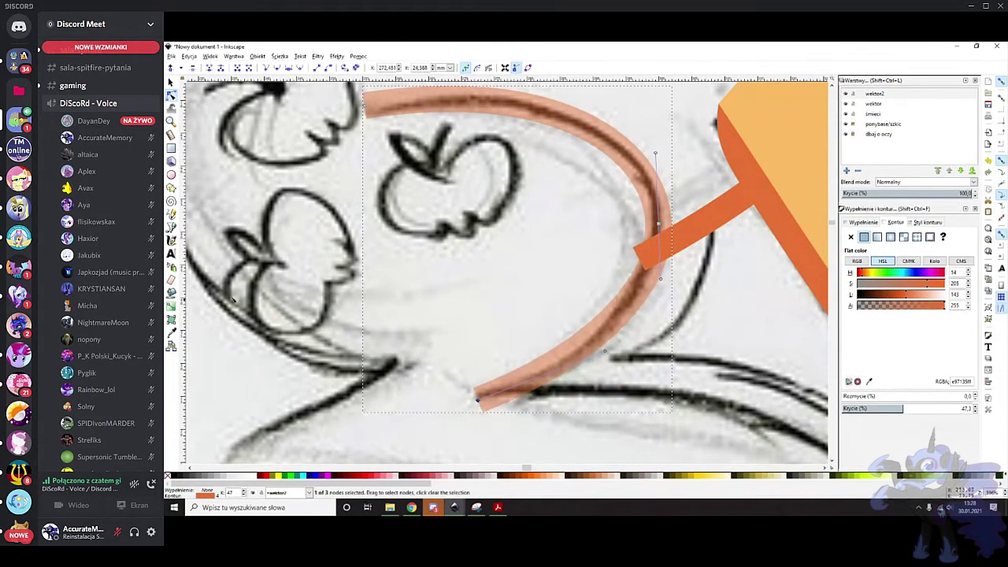
# Extend the thigh path with straight segments from its lower end around the hoof, sole and heel to the belly corner
pyautogui.scroll(-4, 488, 344)
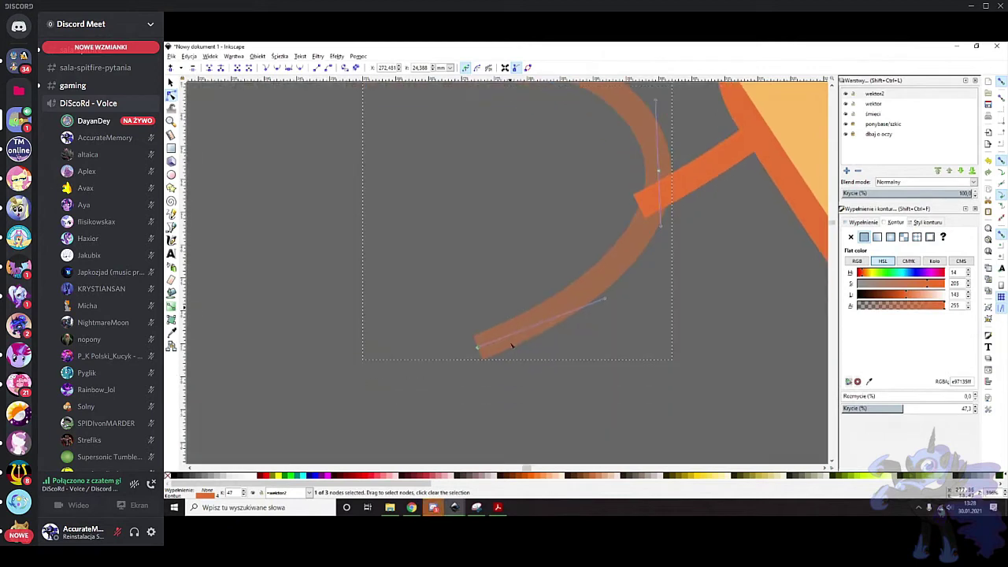
pyautogui.scroll(-1, 550, 326)
pyautogui.press('b')
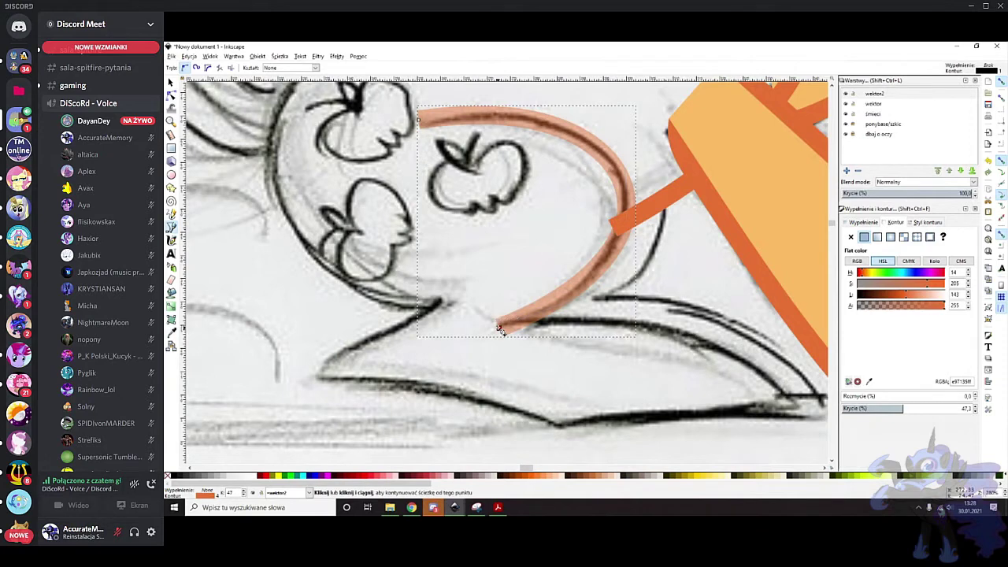
pyautogui.click(499, 328)
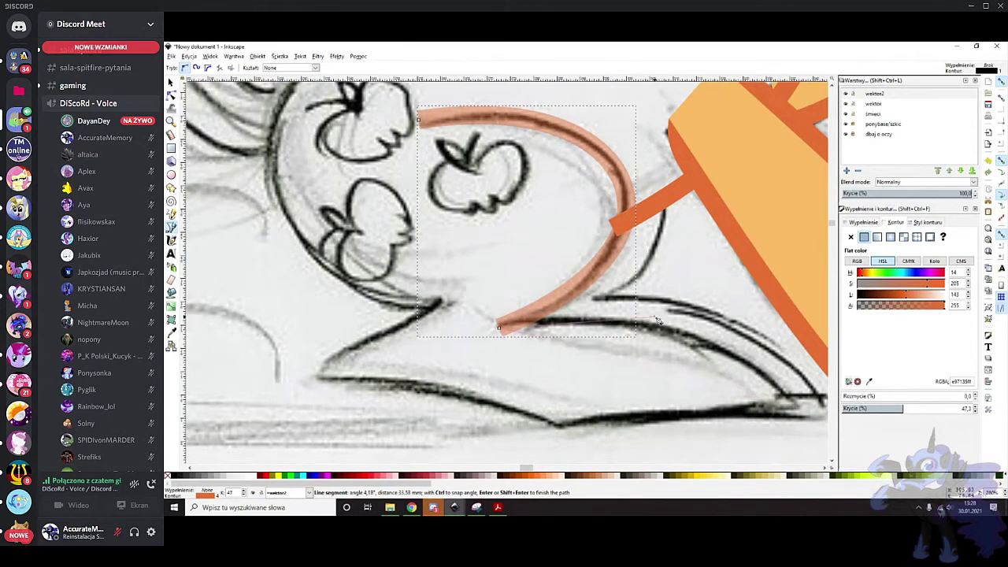
pyautogui.click(791, 403)
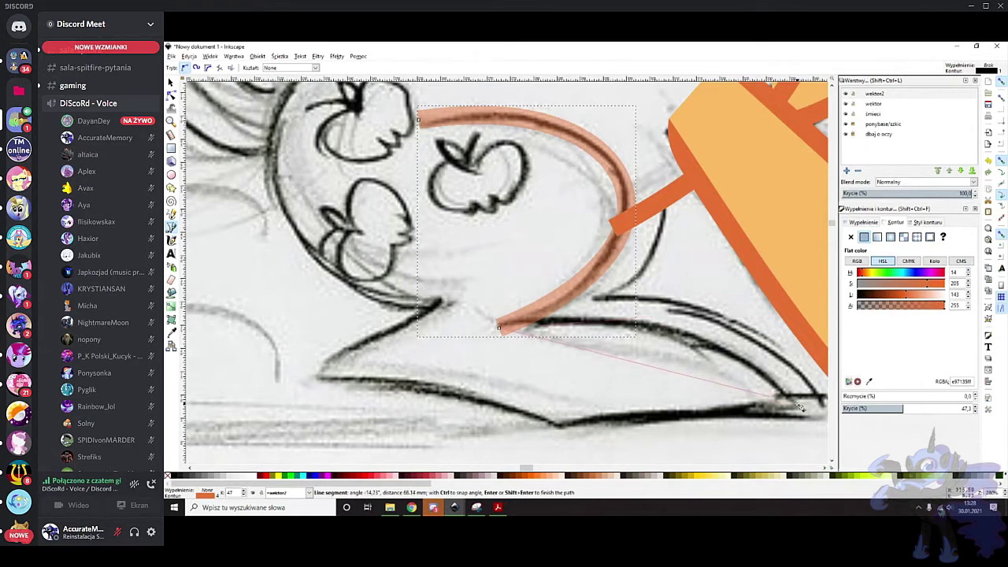
pyautogui.click(559, 427)
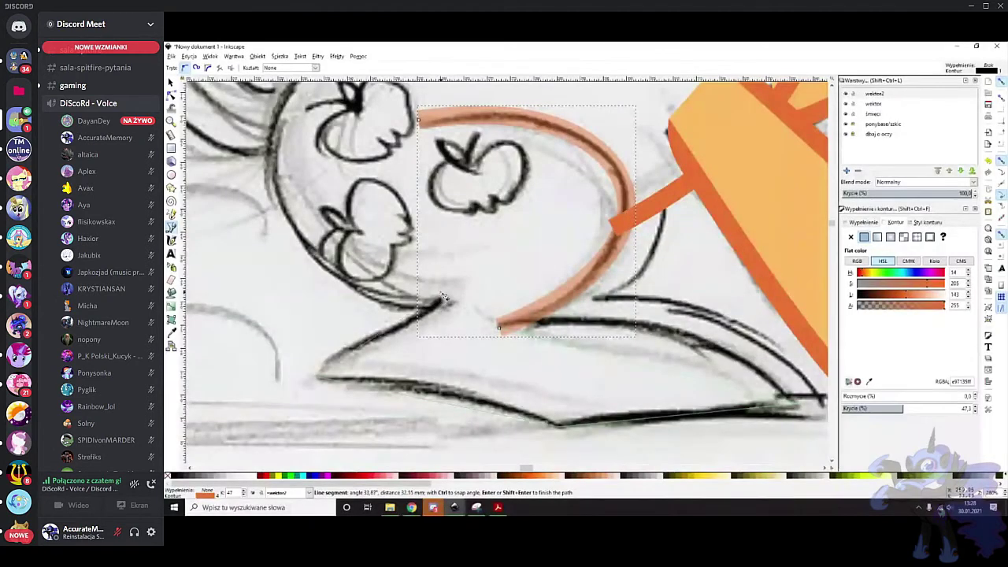
pyautogui.doubleClick(443, 296)
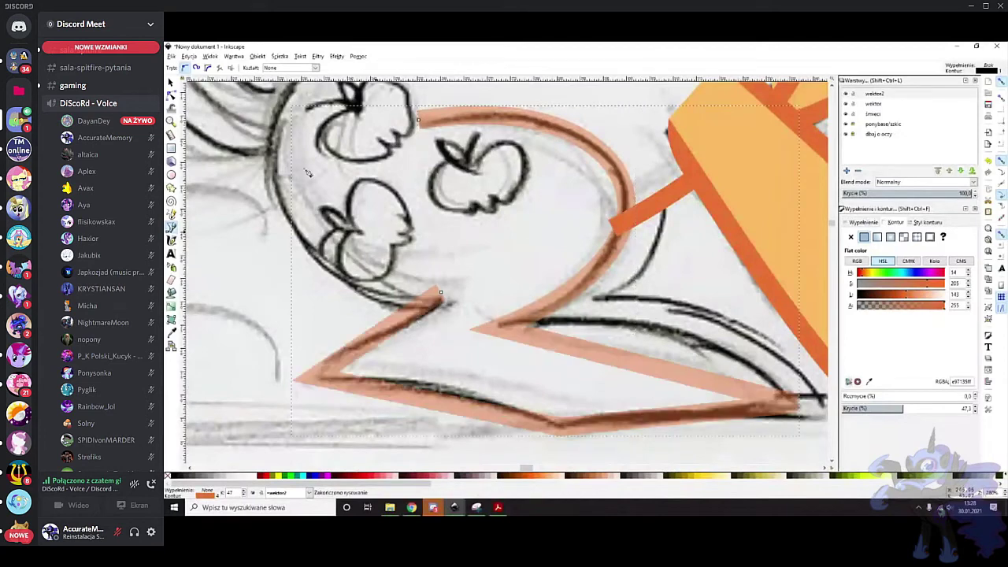
# Bend the straight segments of the lower hind leg toward the sketched heel, sole and upper edge
pyautogui.click(171, 93)
pyautogui.scroll(2, 360, 356)
pyautogui.moveTo(358, 323); pyautogui.dragTo(351, 316)
pyautogui.moveTo(462, 254); pyautogui.dragTo(470, 262)
pyautogui.scroll(-3, 504, 339)
pyautogui.moveTo(533, 386); pyautogui.dragTo(533, 365)
pyautogui.scroll(-3, 551, 374)
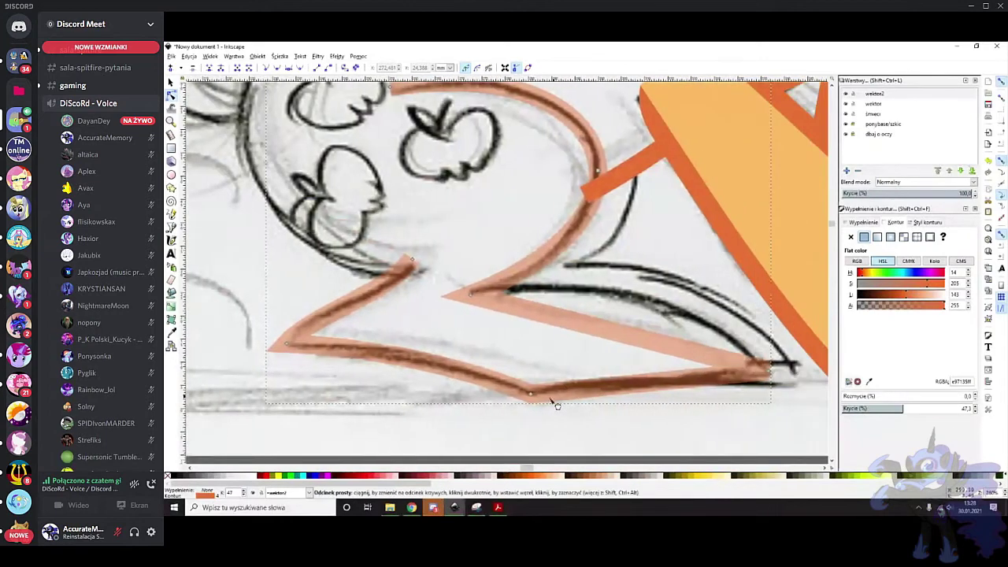
pyautogui.moveTo(621, 385); pyautogui.dragTo(630, 392)
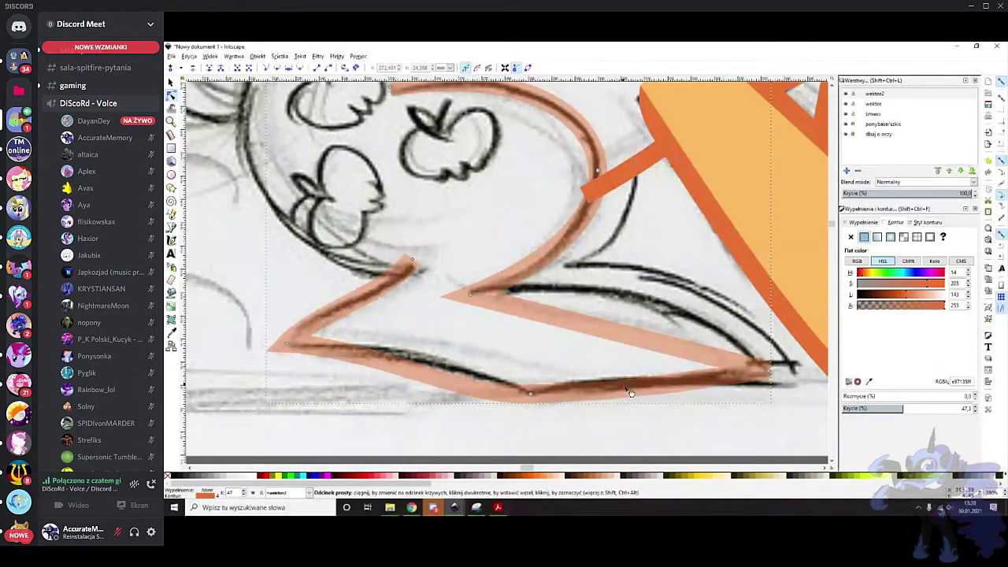
pyautogui.moveTo(611, 333); pyautogui.dragTo(631, 299)
# Move the hoof-tip node and adjust the sole's curve handles so the lower hind-leg outline matches the sketch
pyautogui.hscroll(5, 632, 300)
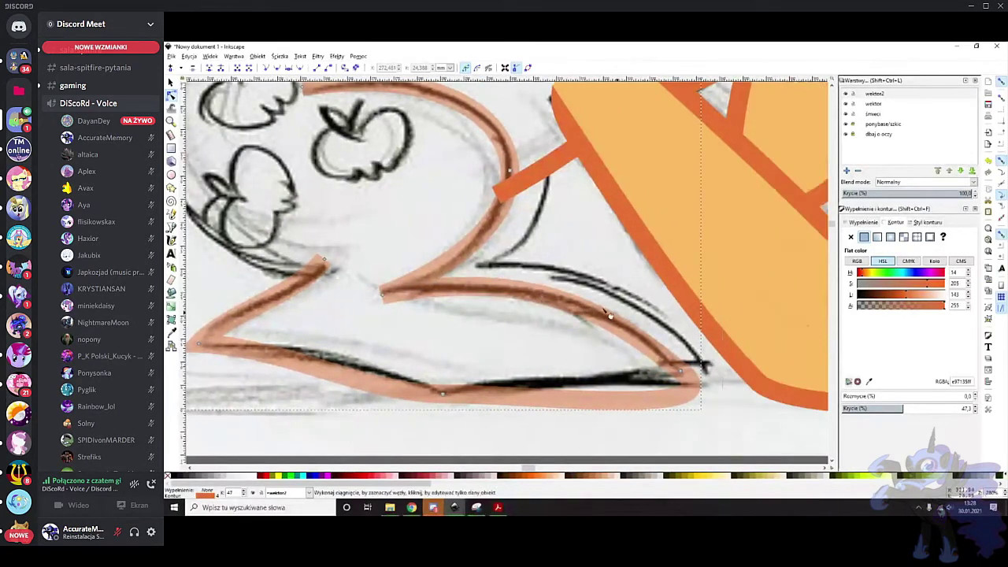
pyautogui.click(682, 372)
pyautogui.moveTo(682, 372); pyautogui.dragTo(675, 366)
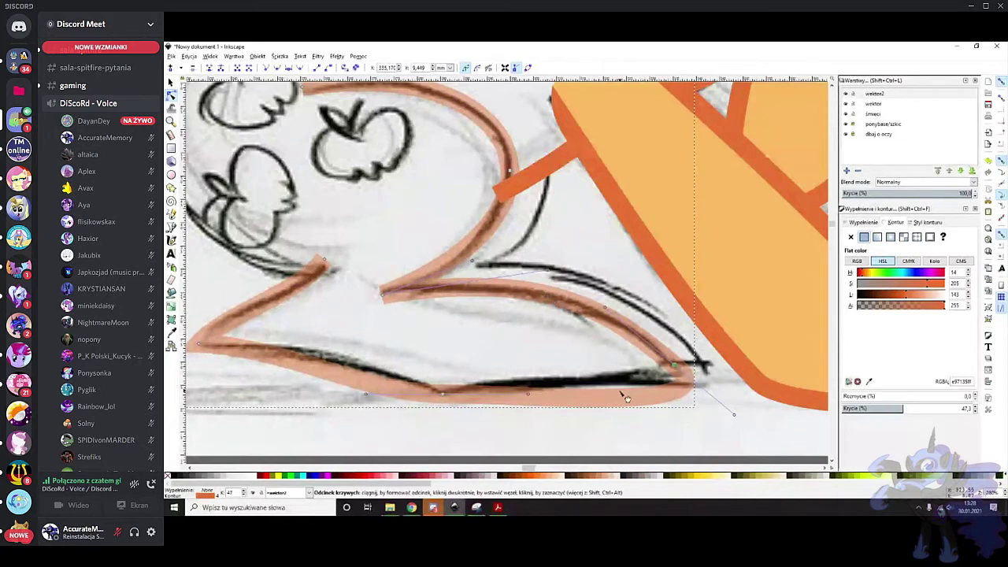
pyautogui.moveTo(442, 394); pyautogui.dragTo(461, 402)
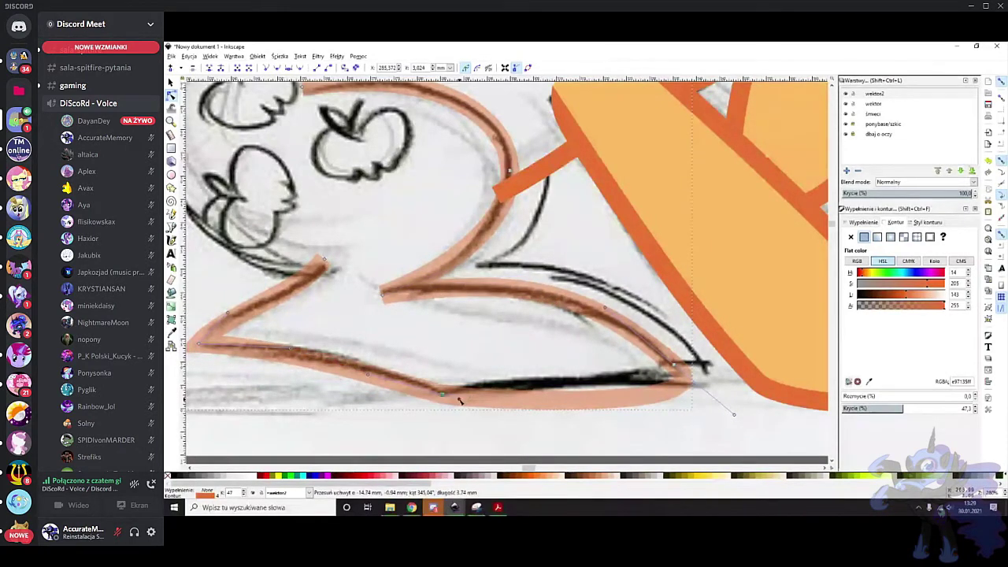
pyautogui.moveTo(332, 370); pyautogui.dragTo(335, 369)
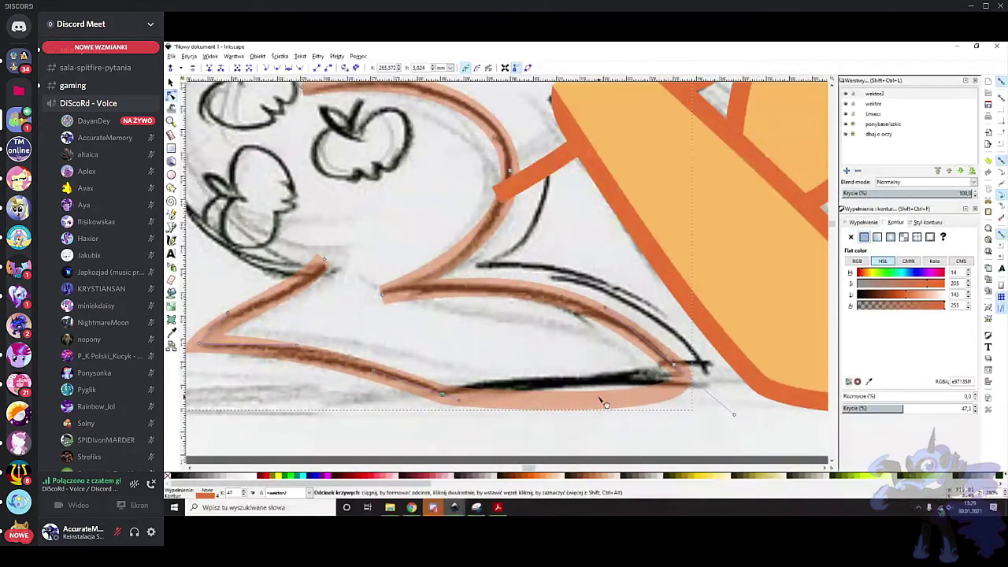
pyautogui.moveTo(678, 372); pyautogui.dragTo(671, 364)
pyautogui.hscroll(-2, 564, 365)
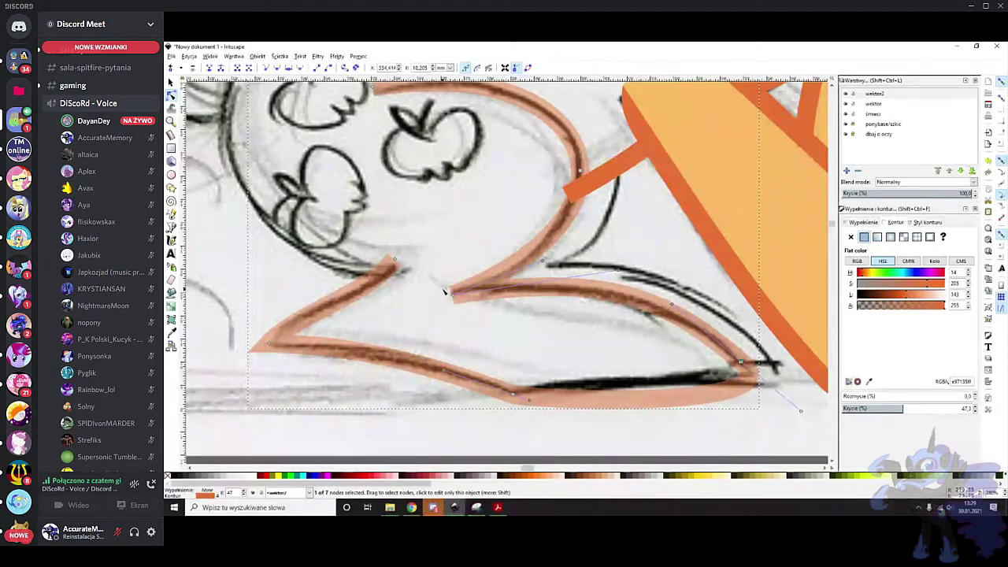
# Try round end caps on the hind-leg outline's stroke and switch them to square caps
pyautogui.scroll(3, 443, 292)
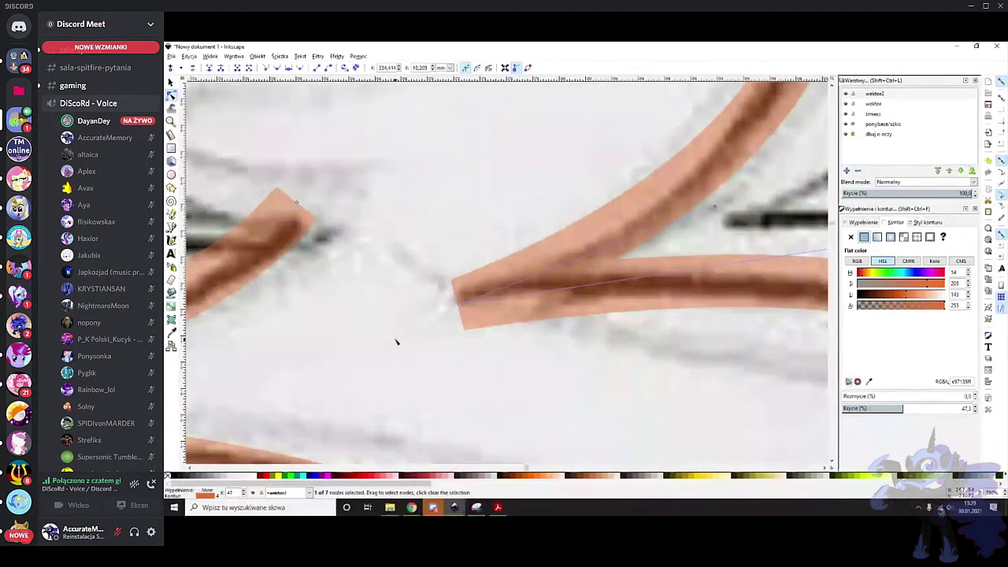
pyautogui.click(930, 223)
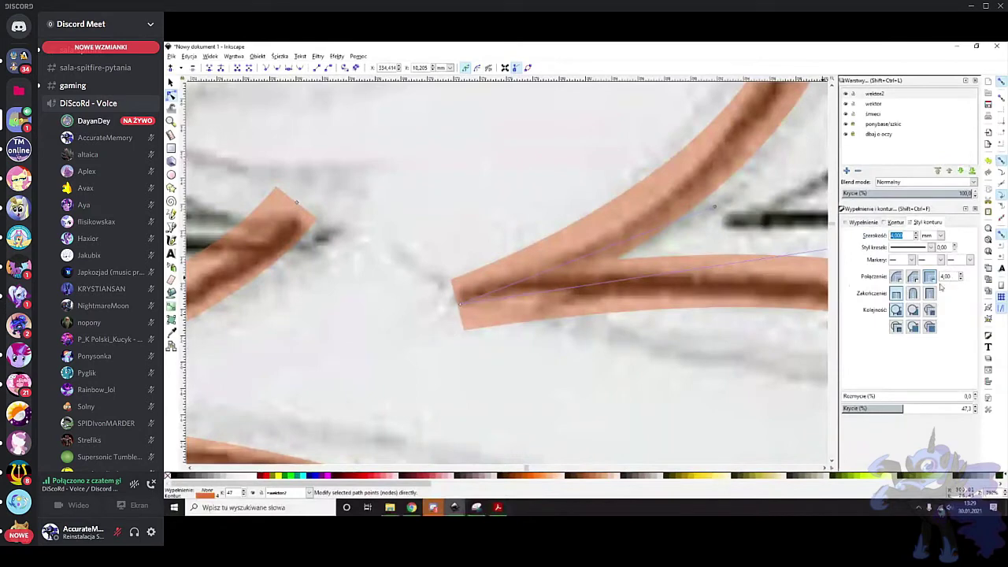
pyautogui.click(913, 293)
pyautogui.moveTo(349, 194); pyautogui.dragTo(472, 229)
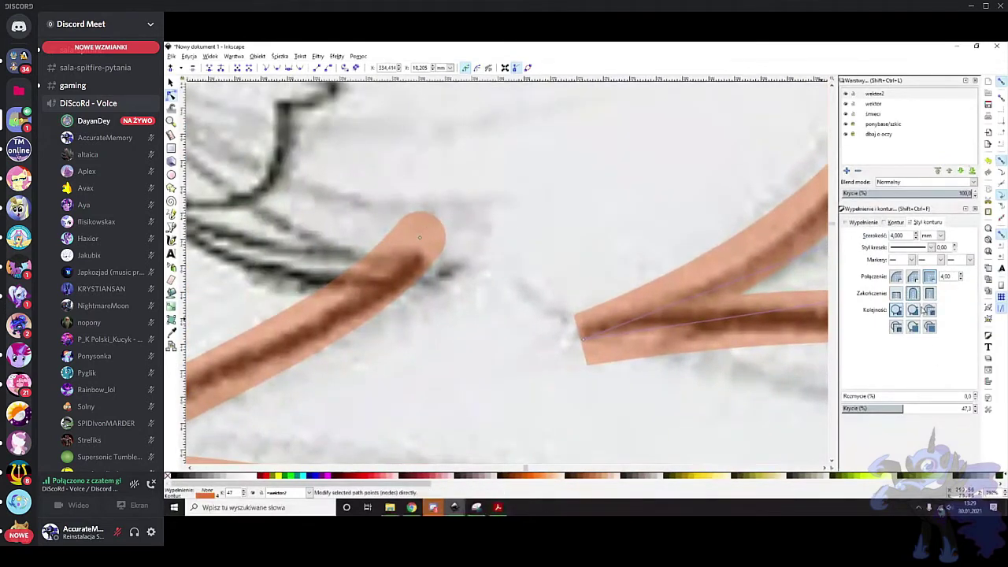
pyautogui.click(929, 294)
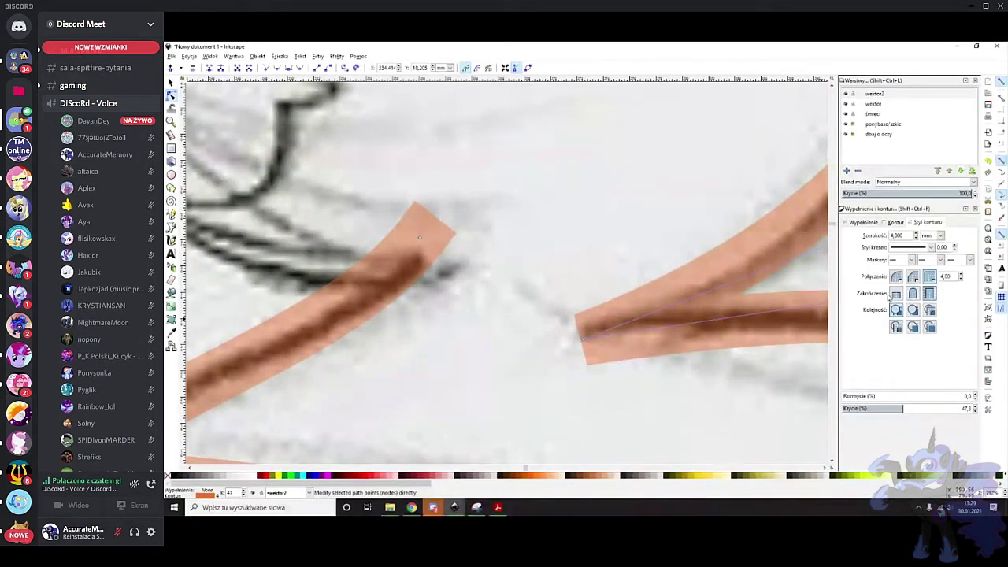
# Set butt end caps on the hind-leg outline's stroke and try round and bevel joins at its corners
pyautogui.click(896, 294)
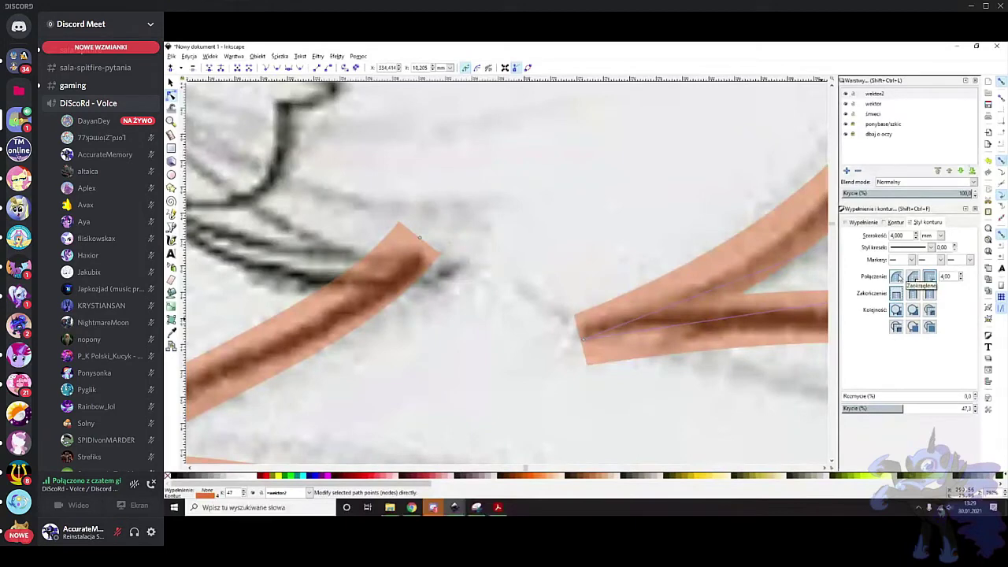
pyautogui.click(912, 294)
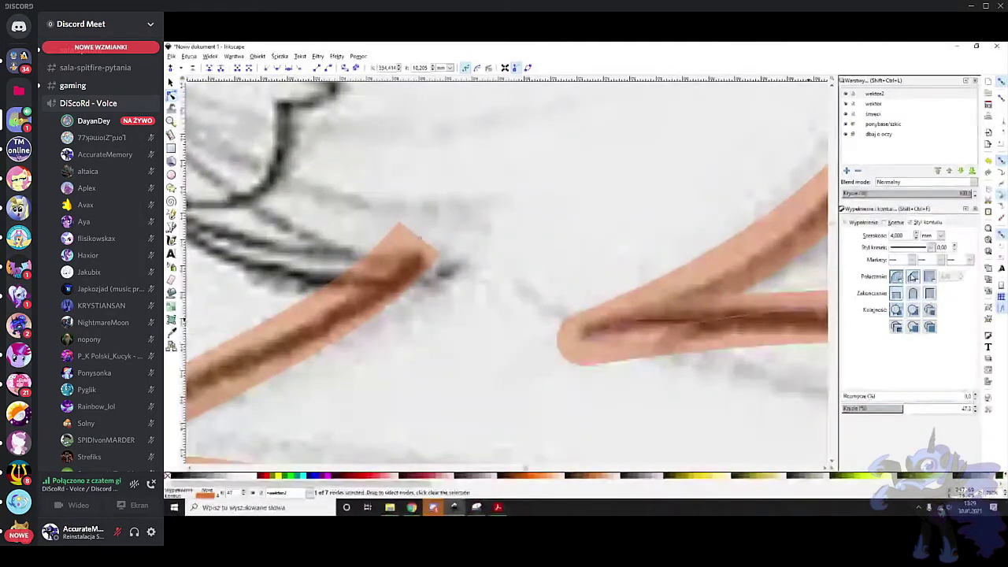
pyautogui.click(896, 277)
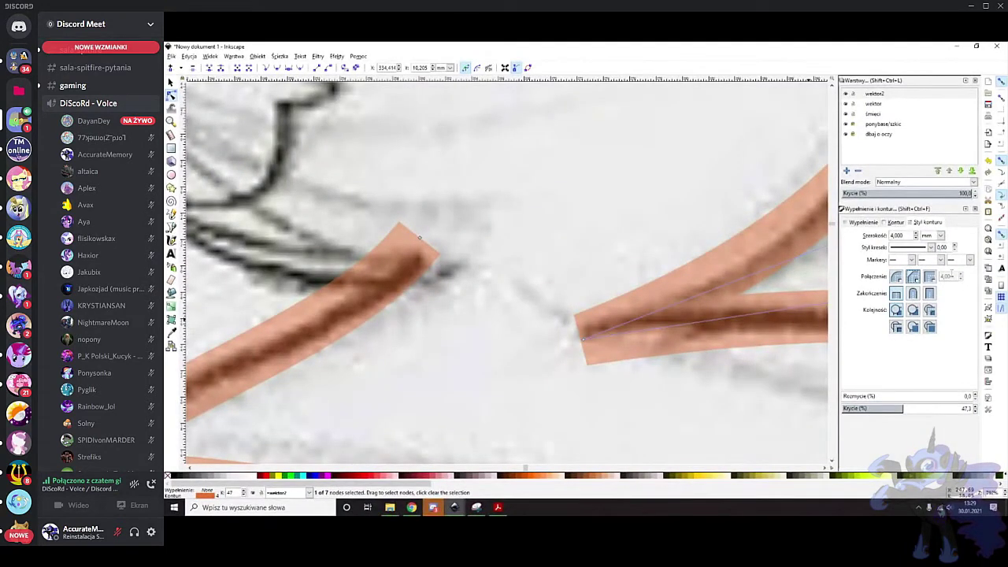
pyautogui.click(913, 277)
# Set miter joins on the hind-leg outline's corners and raise the miter limit to 16.80
pyautogui.click(644, 317)
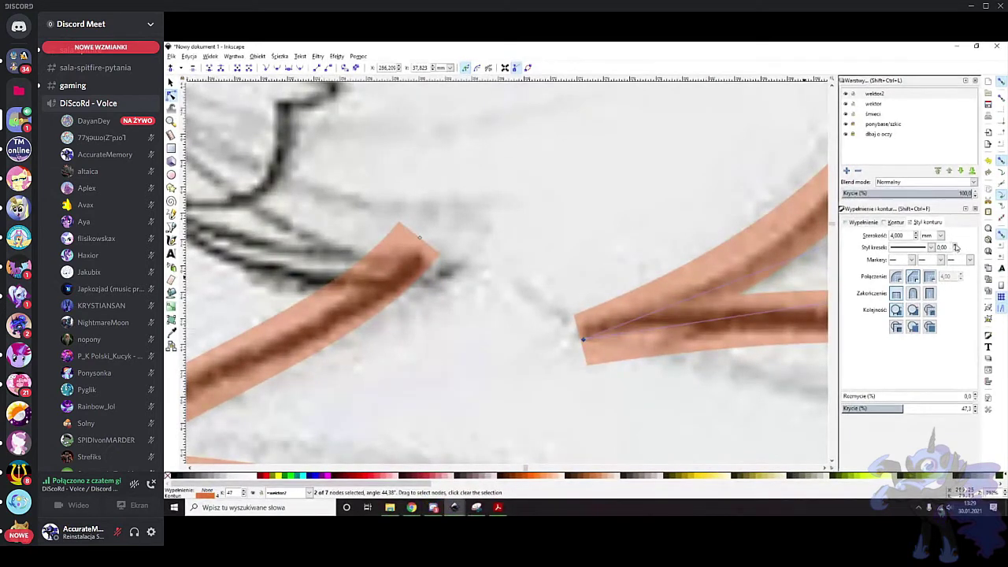
pyautogui.click(955, 246)
pyautogui.click(928, 277)
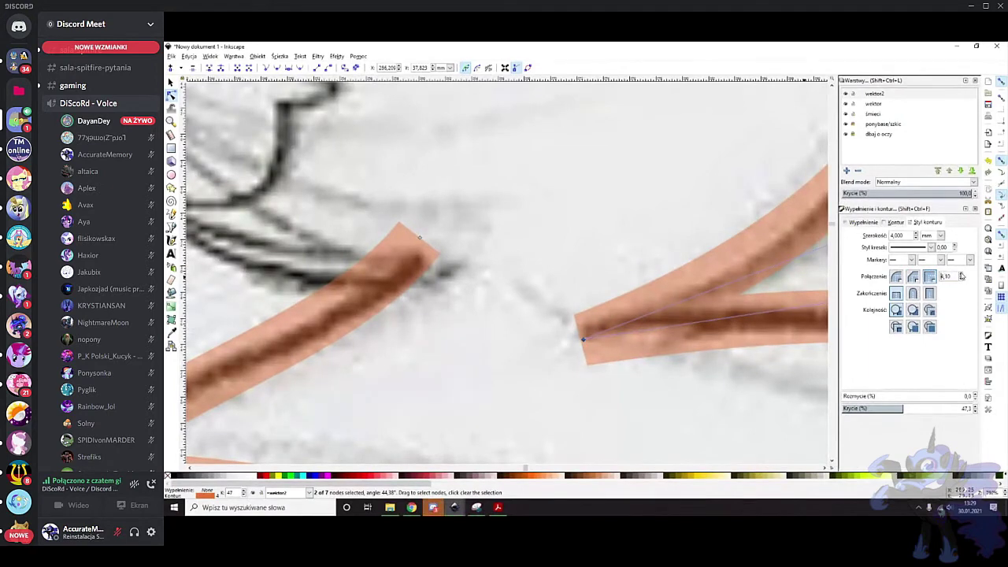
pyautogui.click(961, 275)
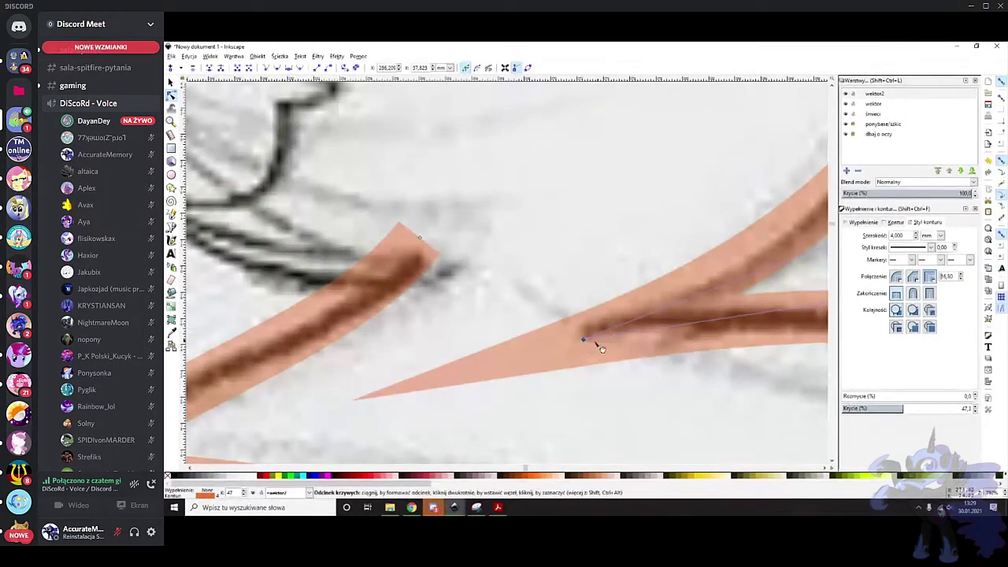
# Move the node where the thigh meets the lower leg inward and adjust the adjoining curve so the mitered tip matches the sketch
pyautogui.scroll(-1, 584, 341)
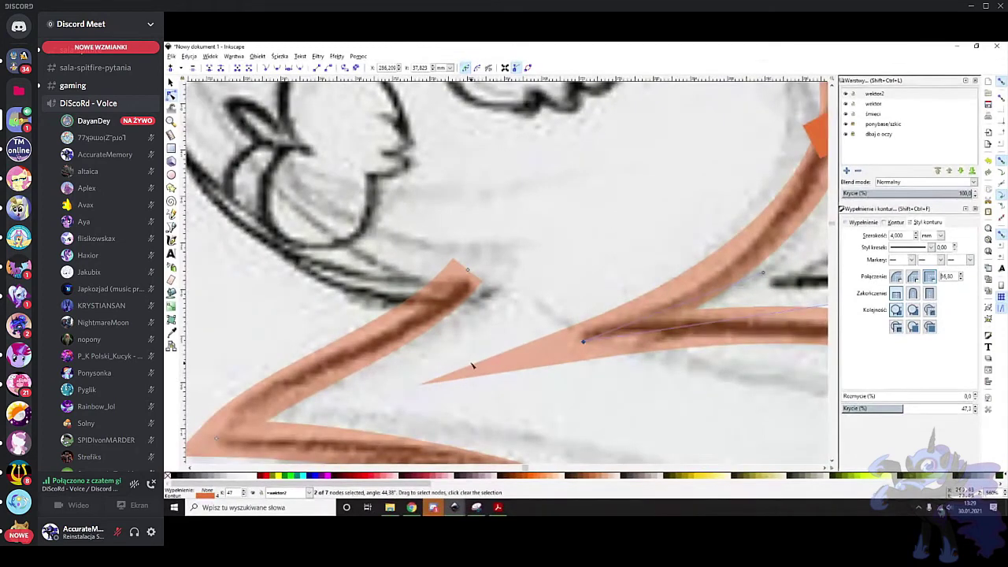
pyautogui.scroll(-1, 610, 342)
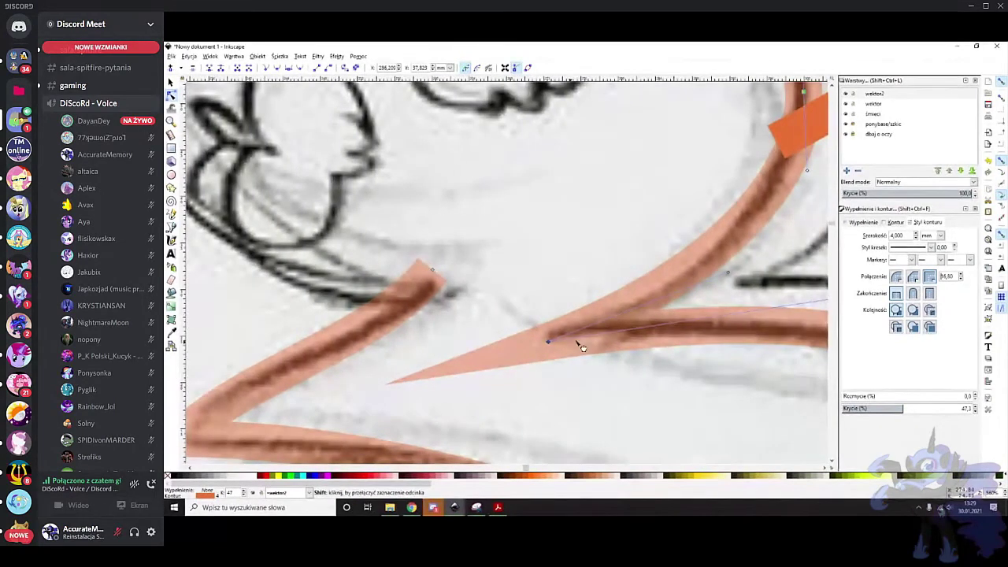
pyautogui.scroll(-1, 523, 356)
pyautogui.hscroll(1, 544, 345)
pyautogui.click(524, 345)
pyautogui.moveTo(523, 345); pyautogui.dragTo(570, 331)
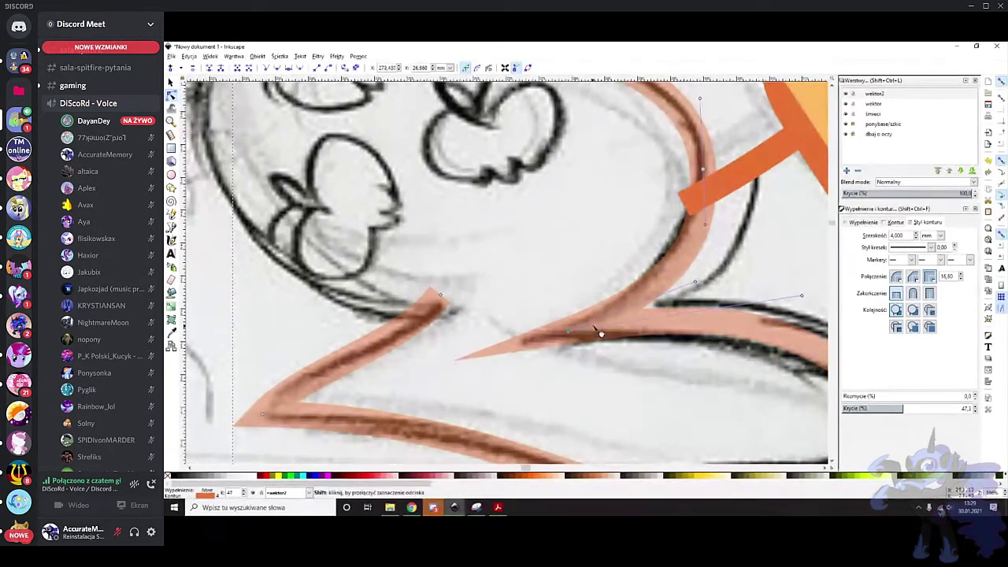
pyautogui.hscroll(2, 606, 317)
pyautogui.scroll(2, 644, 270)
pyautogui.moveTo(652, 316); pyautogui.dragTo(643, 312)
pyautogui.scroll(-2, 647, 317)
pyautogui.hscroll(1, 647, 317)
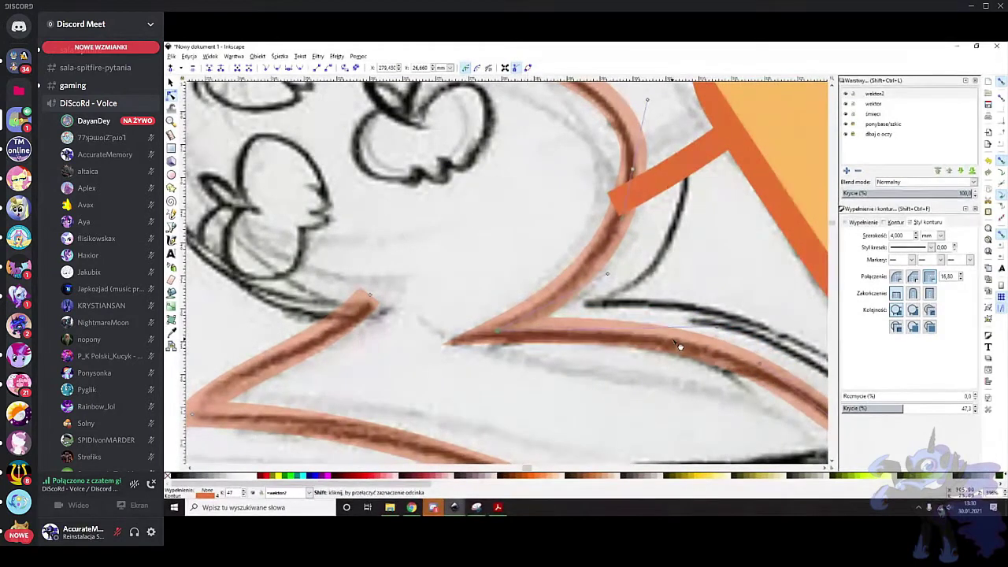
pyautogui.scroll(2, 450, 346)
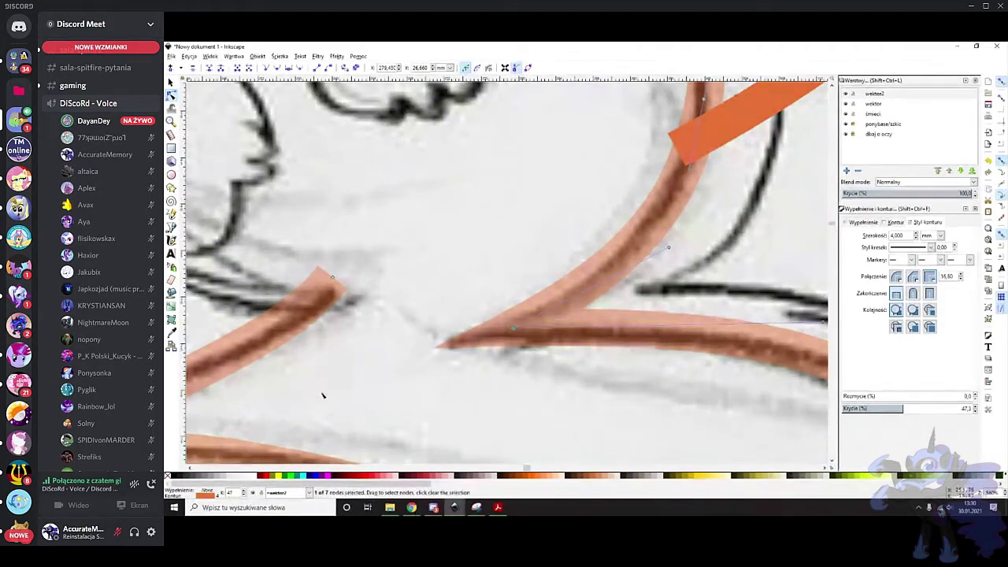
pyautogui.scroll(-1, 541, 337)
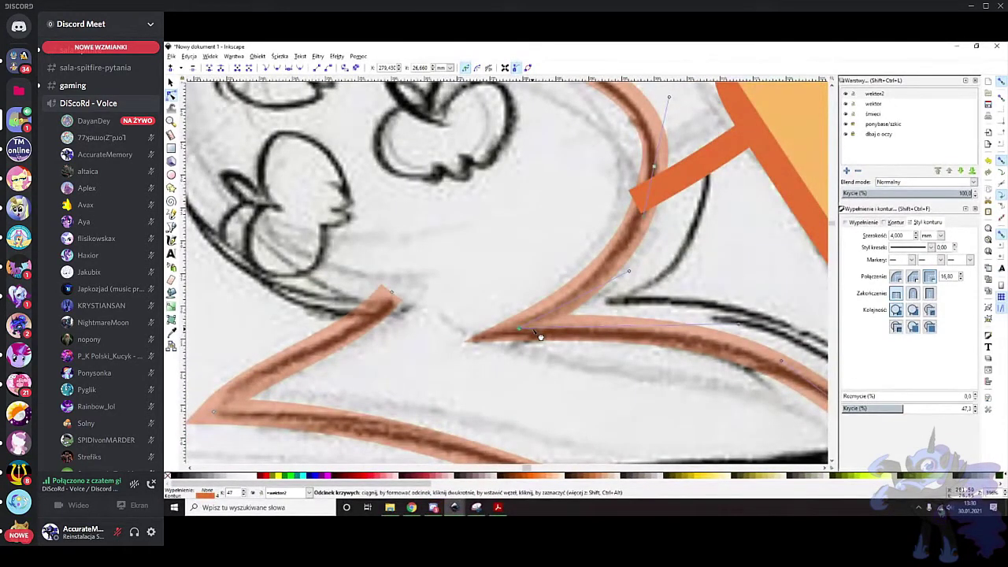
# Reposition the heel corner node, make it smooth, and adjust its handles so the rounded heel and sole follow the sketch
pyautogui.scroll(-3, 493, 337)
pyautogui.hscroll(-8, 371, 340)
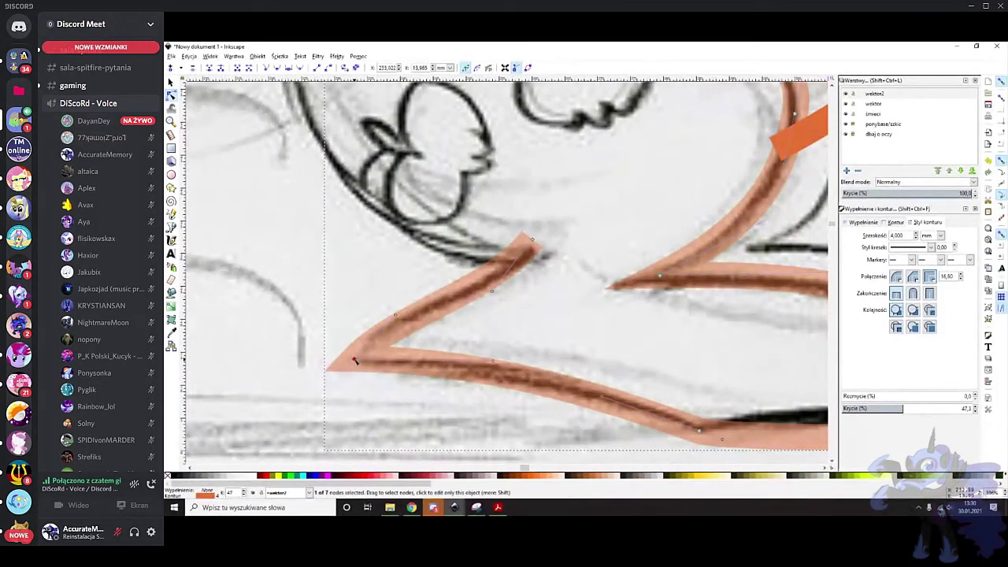
pyautogui.moveTo(354, 359)
pyautogui.mouseDown()
pyautogui.moveTo(352, 348)
pyautogui.moveTo(353, 362)
pyautogui.mouseUp()
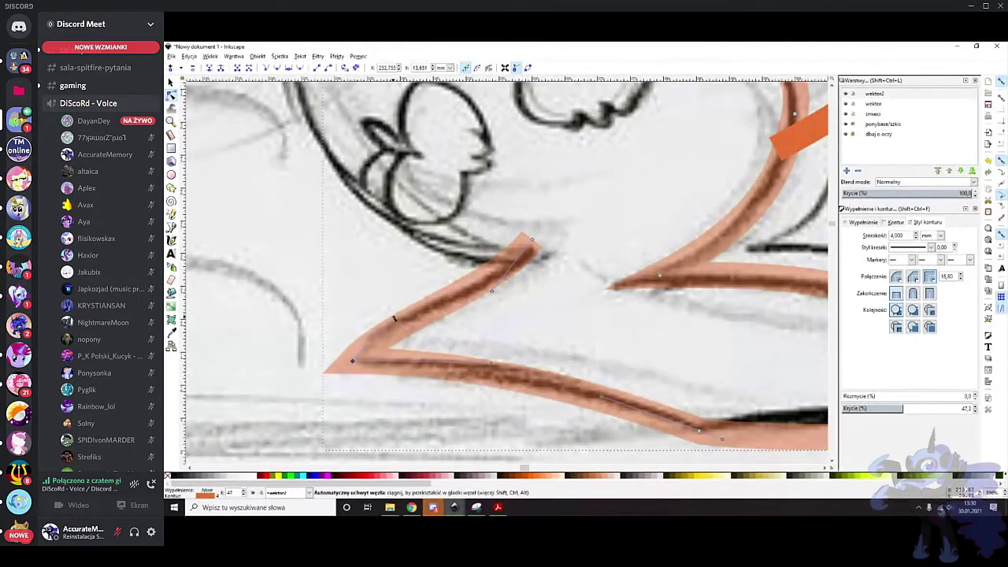
pyautogui.scroll(-3, 466, 317)
pyautogui.scroll(3, 464, 315)
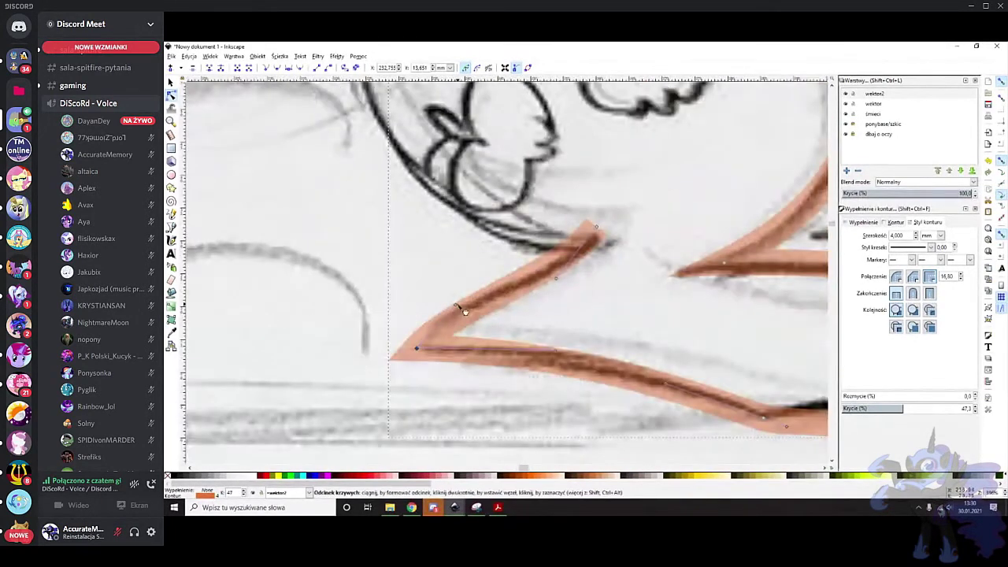
pyautogui.keyDown('ctrl'); pyautogui.click(416, 348); pyautogui.keyUp('ctrl')
pyautogui.moveTo(421, 350)
pyautogui.mouseDown()
pyautogui.moveTo(439, 315)
pyautogui.moveTo(426, 343)
pyautogui.mouseUp()
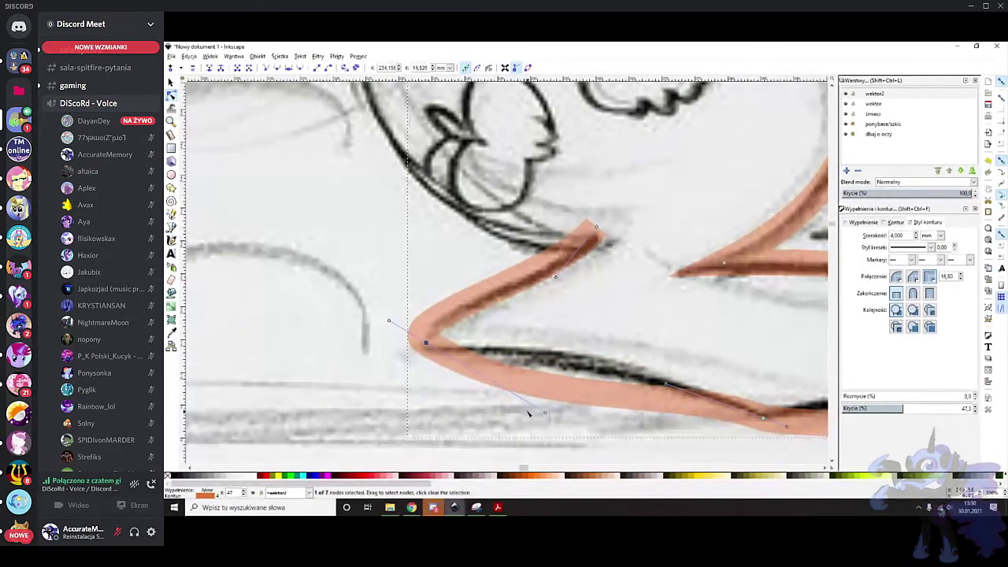
pyautogui.moveTo(545, 414); pyautogui.dragTo(561, 354)
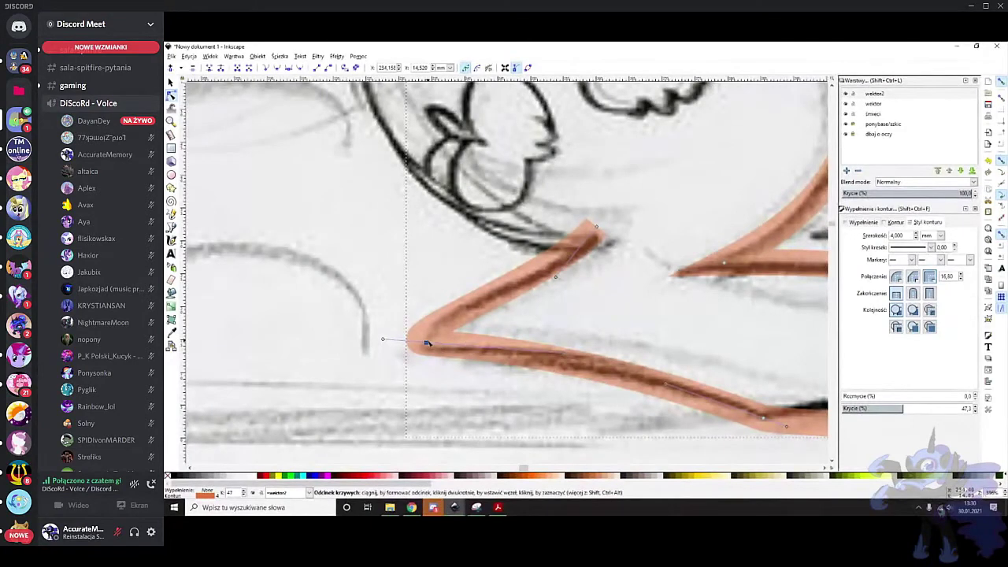
pyautogui.moveTo(427, 343); pyautogui.dragTo(431, 346)
pyautogui.moveTo(588, 370); pyautogui.dragTo(593, 369)
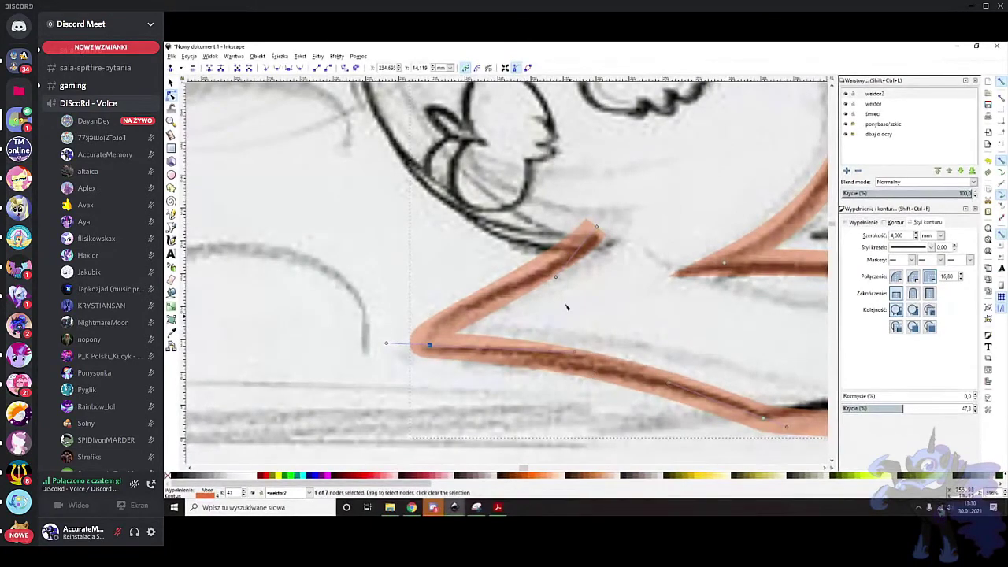
# Move the open end node of the lower hind-leg outline slightly outward along the sketched line
pyautogui.click(490, 298)
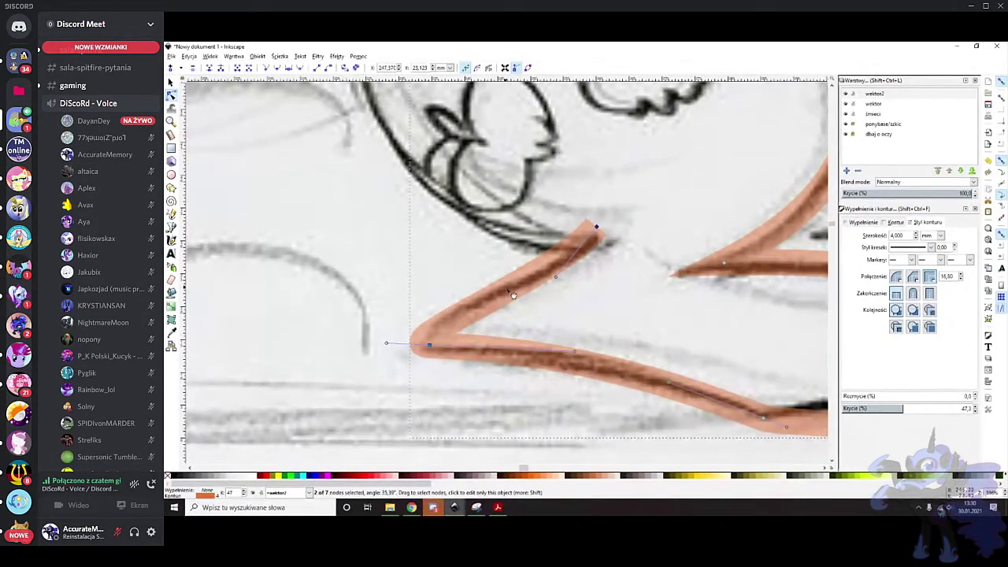
pyautogui.hscroll(2, 524, 236)
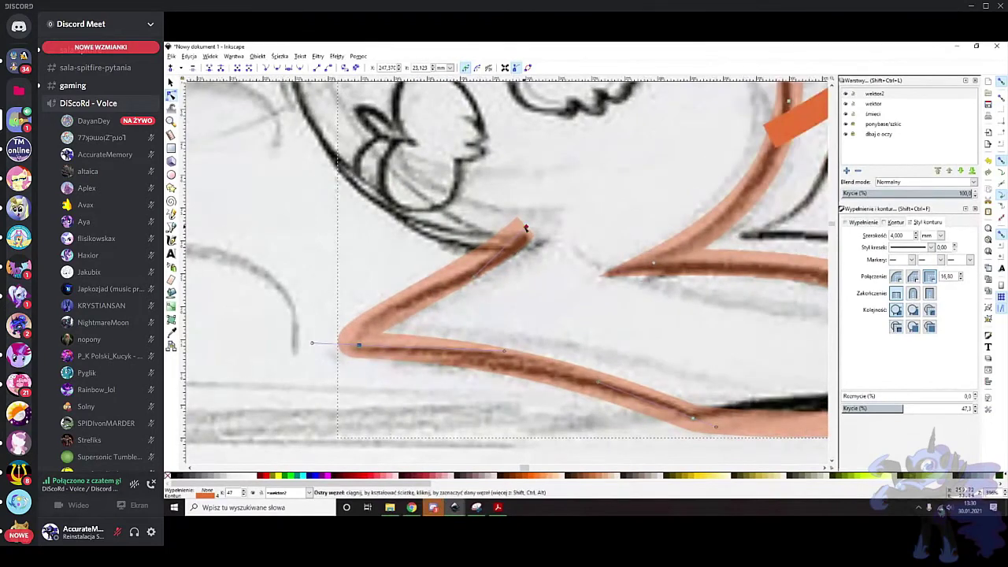
pyautogui.moveTo(525, 228); pyautogui.dragTo(535, 228)
pyautogui.hscroll(3, 657, 306)
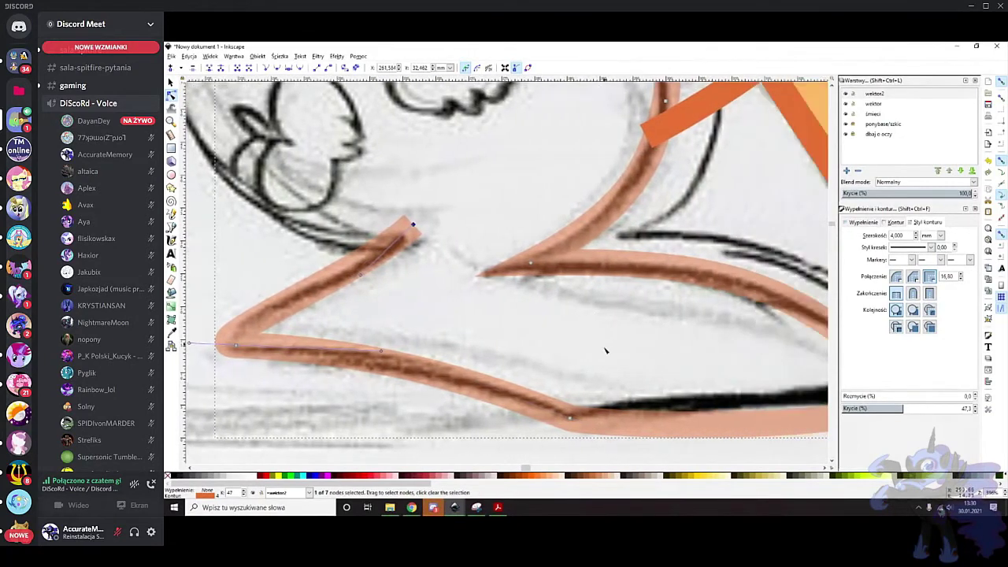
pyautogui.hscroll(3, 606, 350)
pyautogui.scroll(-2, 566, 308)
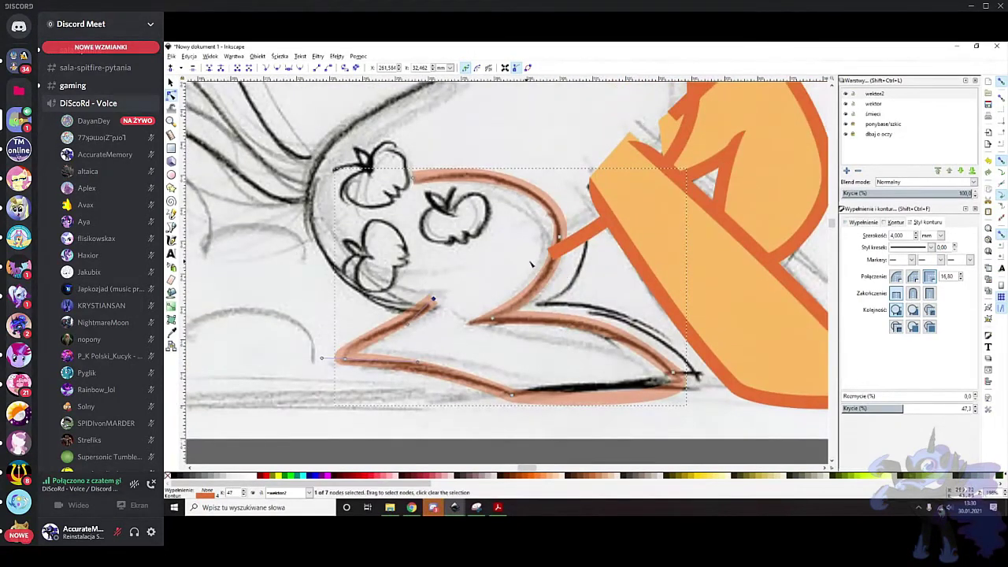
# Convert the hind-leg stroke to a path, add a node on each edge near the thigh's upper end, and delete two upper-edge nodes
pyautogui.click(356, 70)
pyautogui.scroll(4, 411, 146)
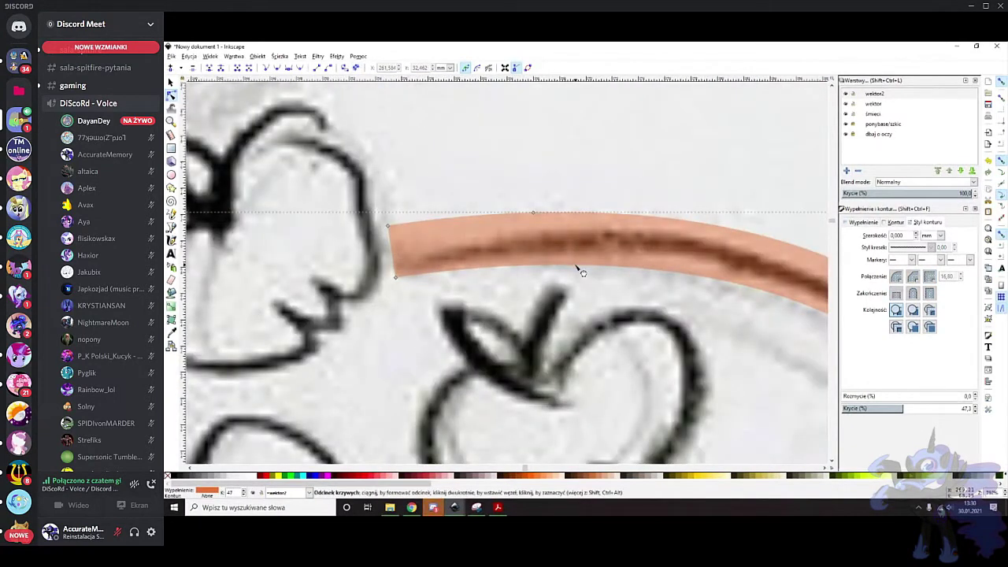
pyautogui.doubleClick(596, 214)
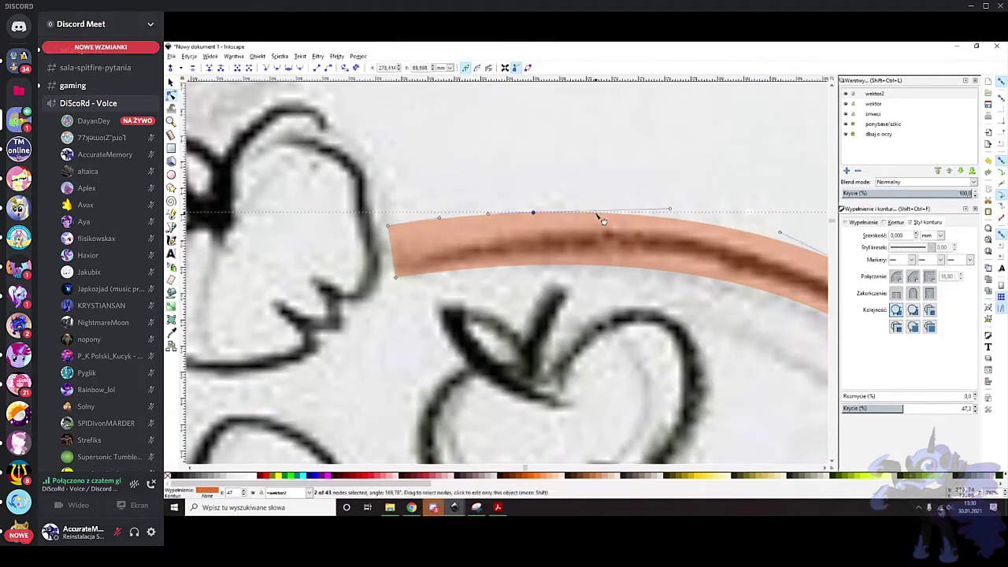
pyautogui.doubleClick(598, 266)
pyautogui.moveTo(557, 145); pyautogui.dragTo(352, 238)
pyautogui.press('Delete')
# Adjust the curve handles along the upper edge of the thigh line so its end tapers smoothly to a point
pyautogui.moveTo(382, 181); pyautogui.dragTo(464, 230)
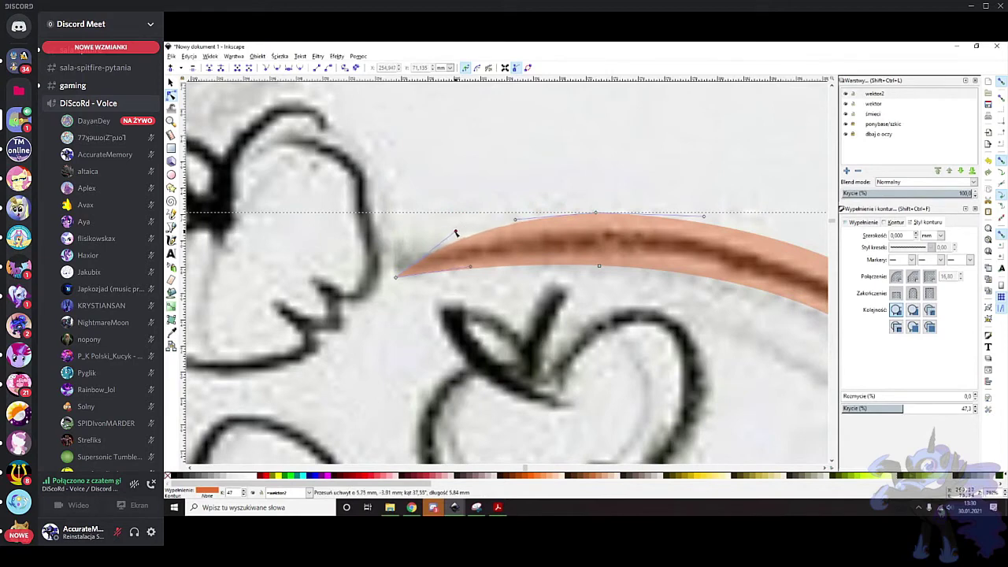
pyautogui.scroll(1, 545, 160)
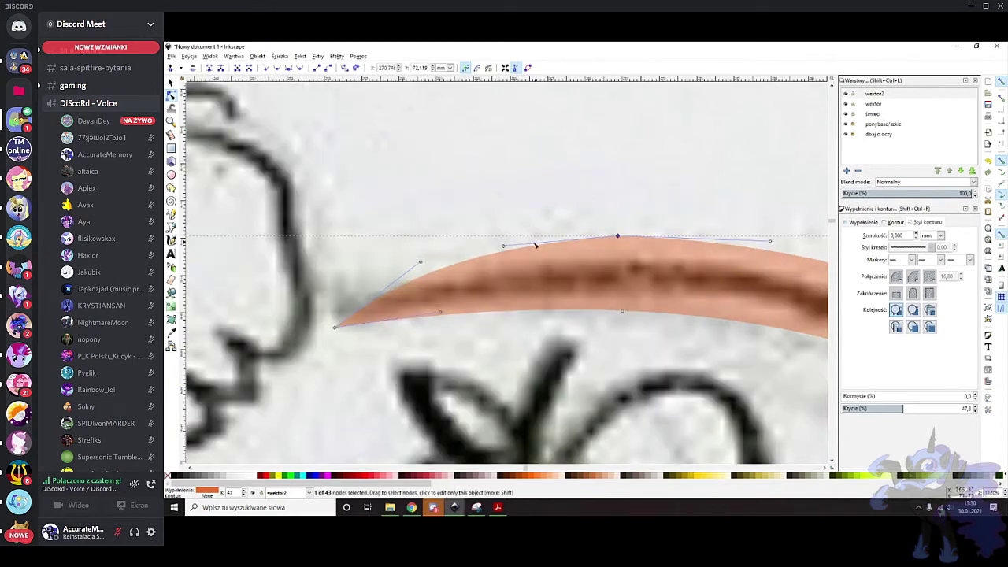
pyautogui.moveTo(504, 246); pyautogui.dragTo(499, 233)
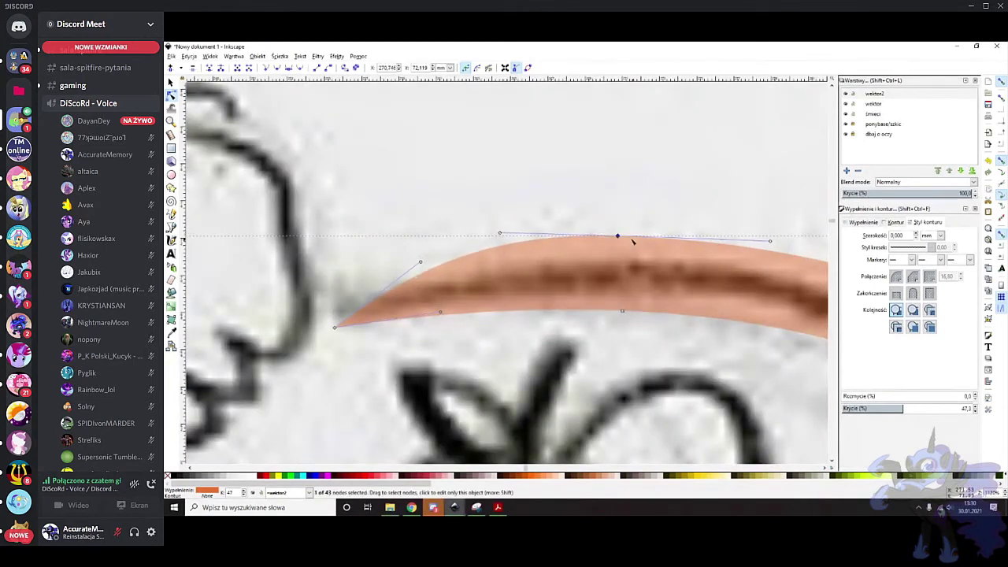
pyautogui.scroll(1, 558, 214)
pyautogui.moveTo(478, 243); pyautogui.dragTo(479, 240)
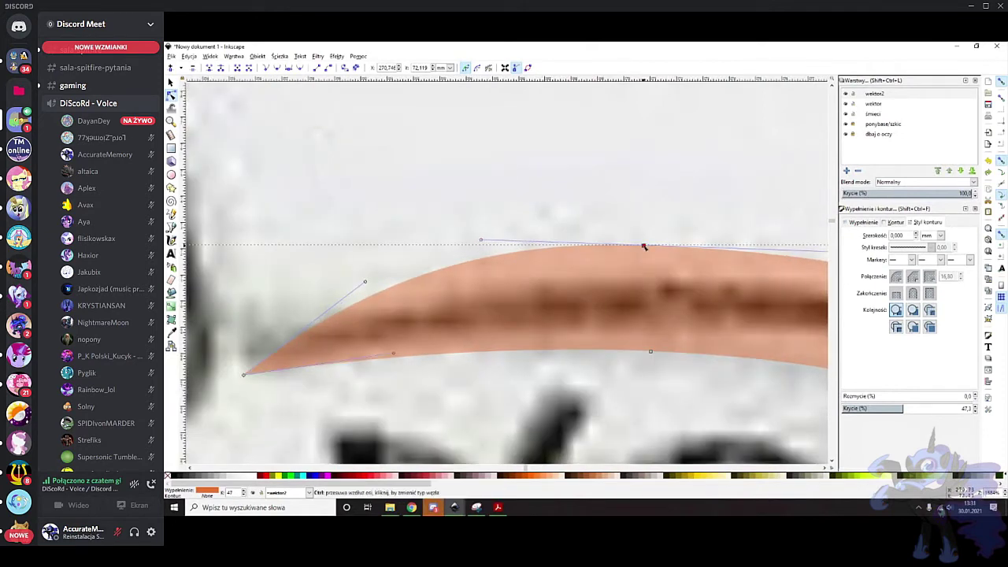
pyautogui.scroll(-3, 569, 195)
pyautogui.moveTo(500, 226); pyautogui.dragTo(496, 227)
# Examine the hind-leg outline's line ends and the pointed corner where the thigh and lower-leg lines meet
pyautogui.scroll(-3, 569, 236)
pyautogui.scroll(-2, 583, 307)
pyautogui.scroll(3, 531, 360)
pyautogui.scroll(1, 608, 251)
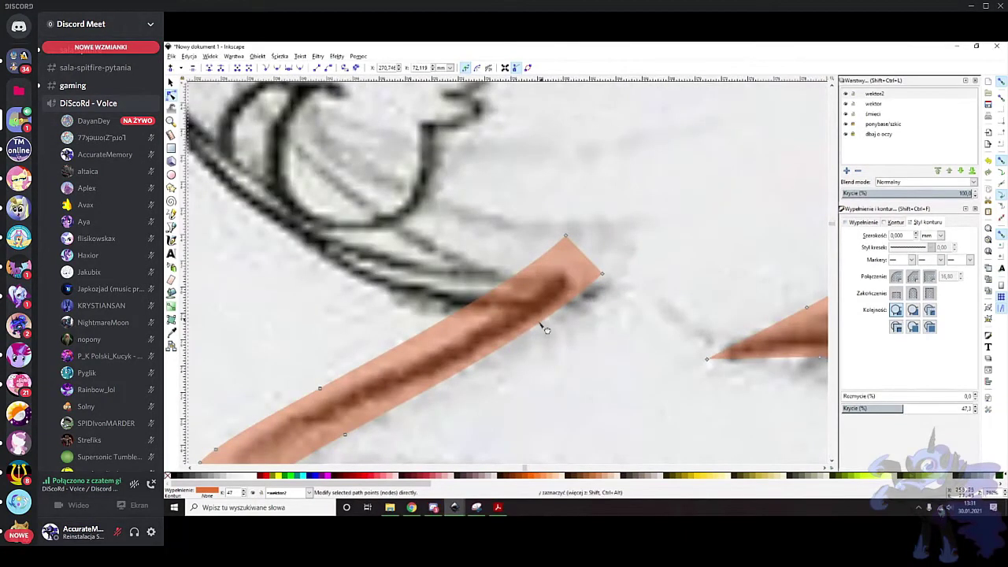
pyautogui.scroll(-3, 604, 252)
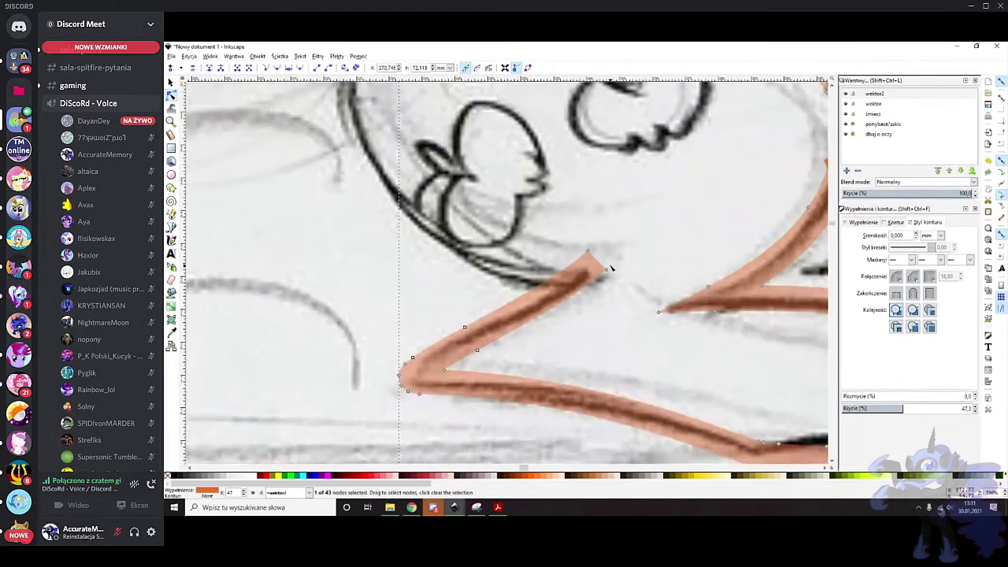
pyautogui.scroll(2, 605, 295)
pyautogui.scroll(-3, 599, 308)
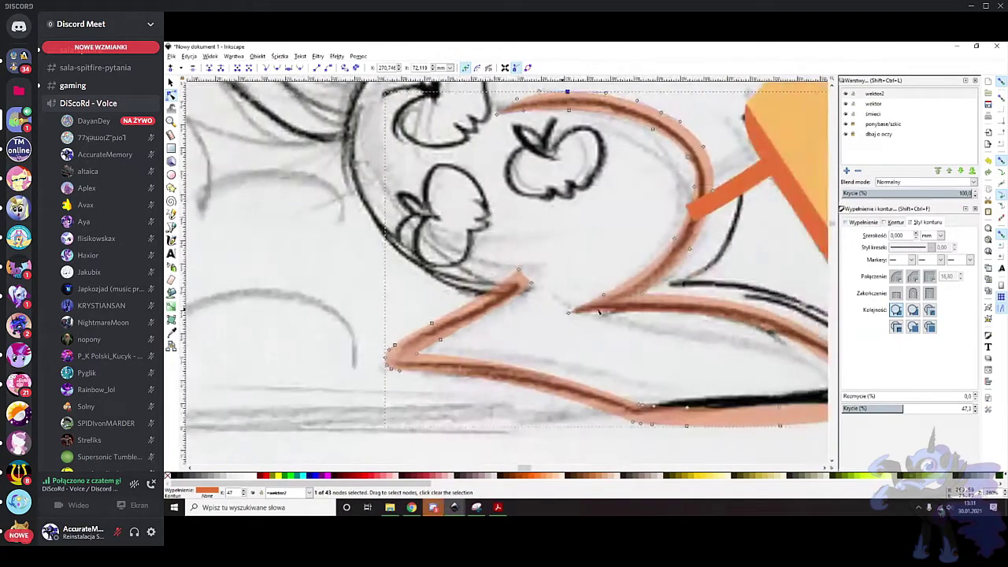
pyautogui.scroll(3, 469, 285)
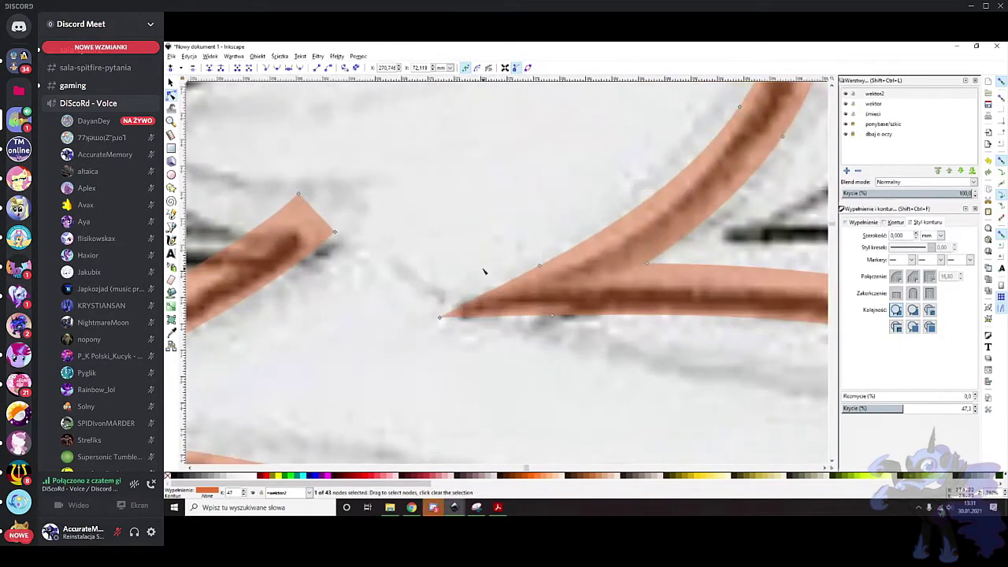
pyautogui.moveTo(436, 225); pyautogui.dragTo(564, 373)
pyautogui.scroll(1, 473, 266)
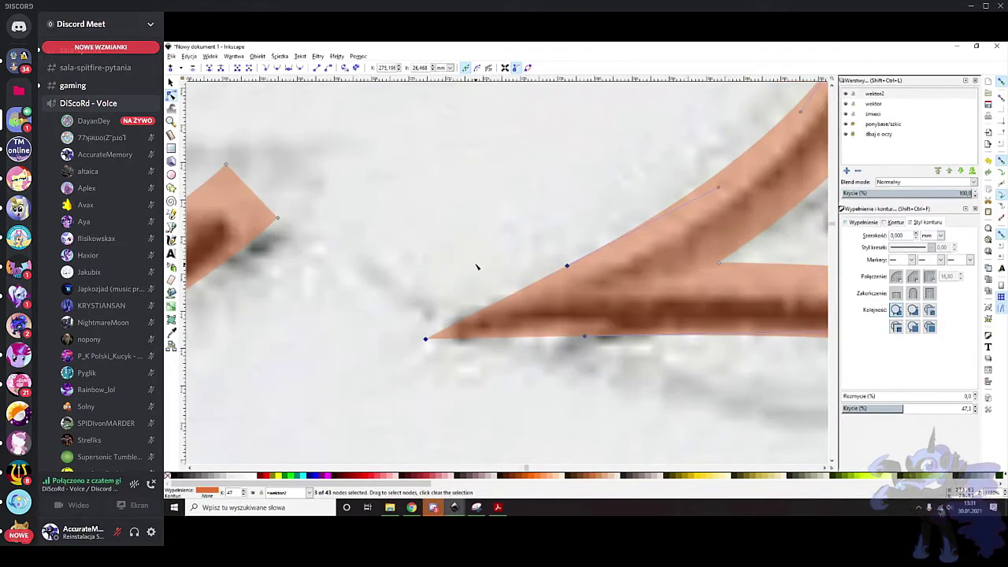
pyautogui.scroll(1, 476, 268)
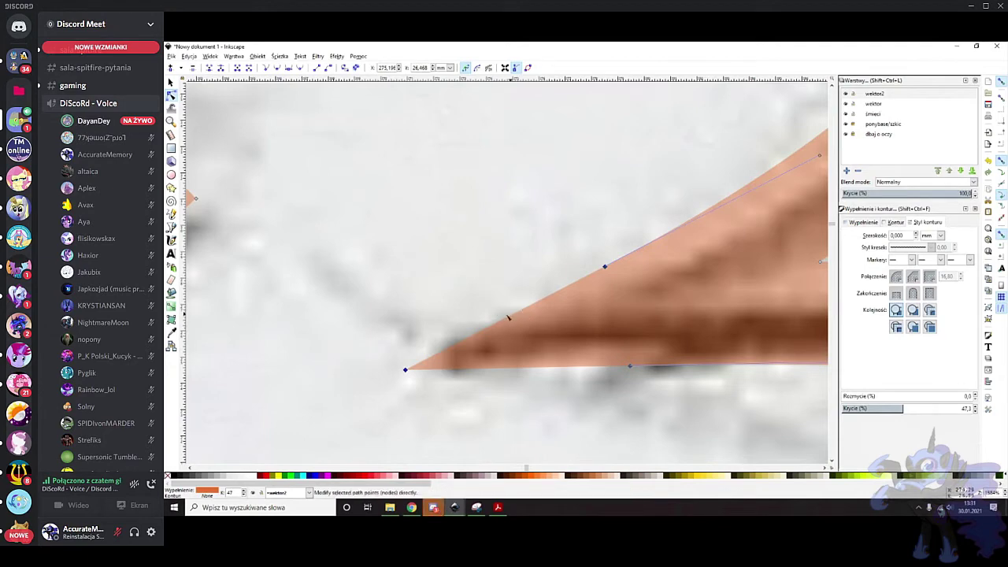
# Restore the hind-leg outline's opacity to 100% and deselect it
pyautogui.scroll(-5, 520, 319)
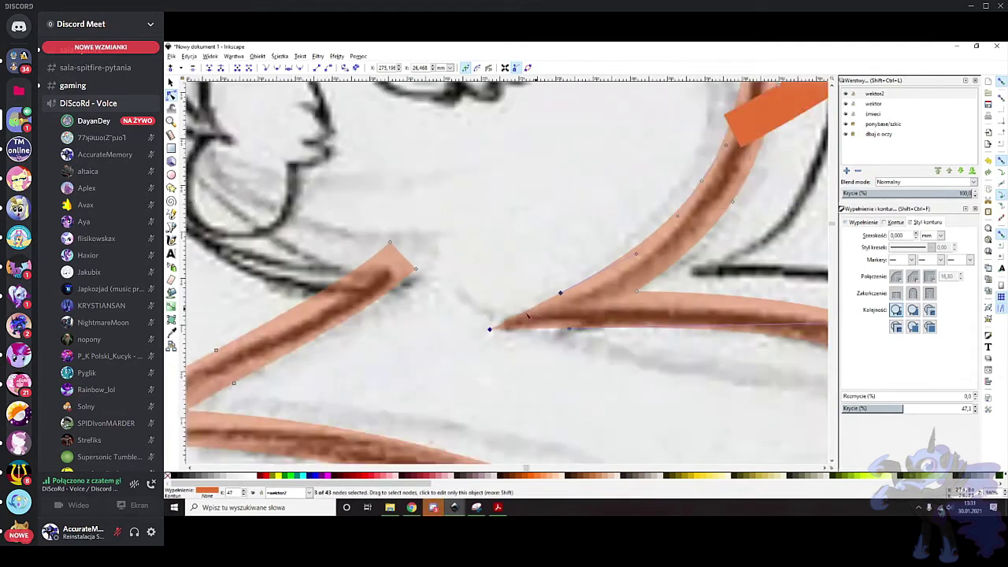
pyautogui.click(541, 349)
pyautogui.scroll(-1, 542, 349)
pyautogui.click(554, 328)
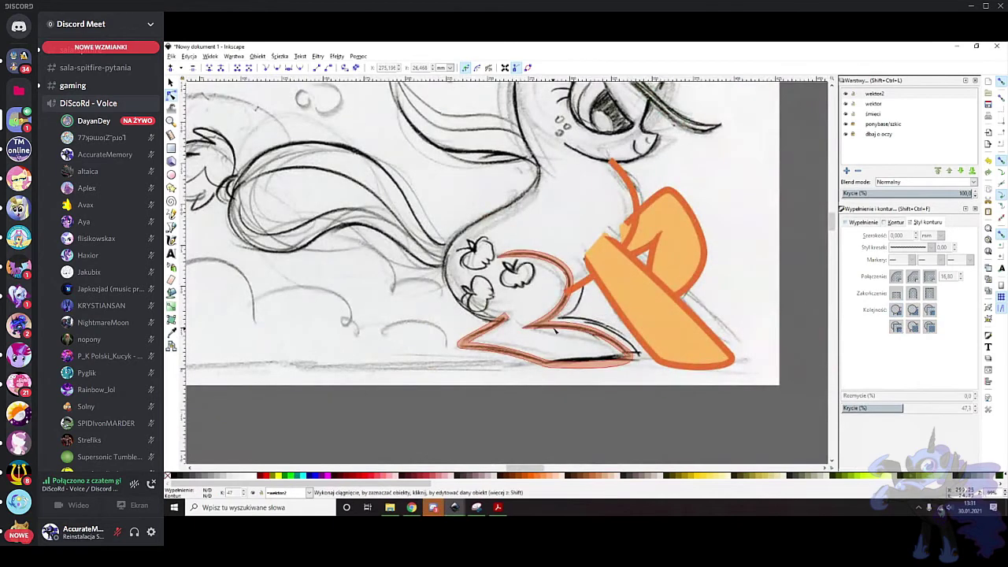
pyautogui.press('Escape')
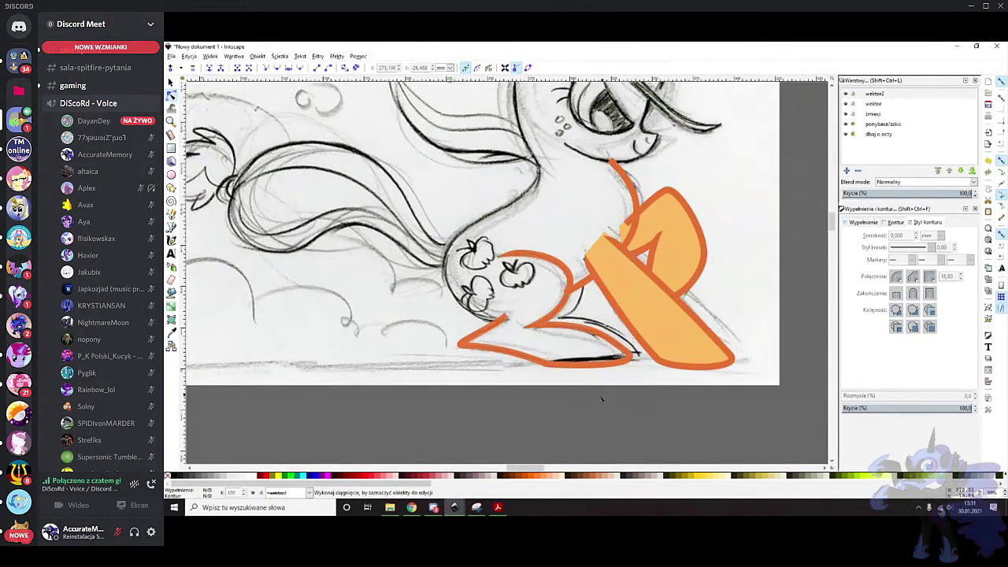
# Adjust the handle of the upper-edge node beside the pointed thigh corner so it lines up with the edge
pyautogui.scroll(2, 529, 335)
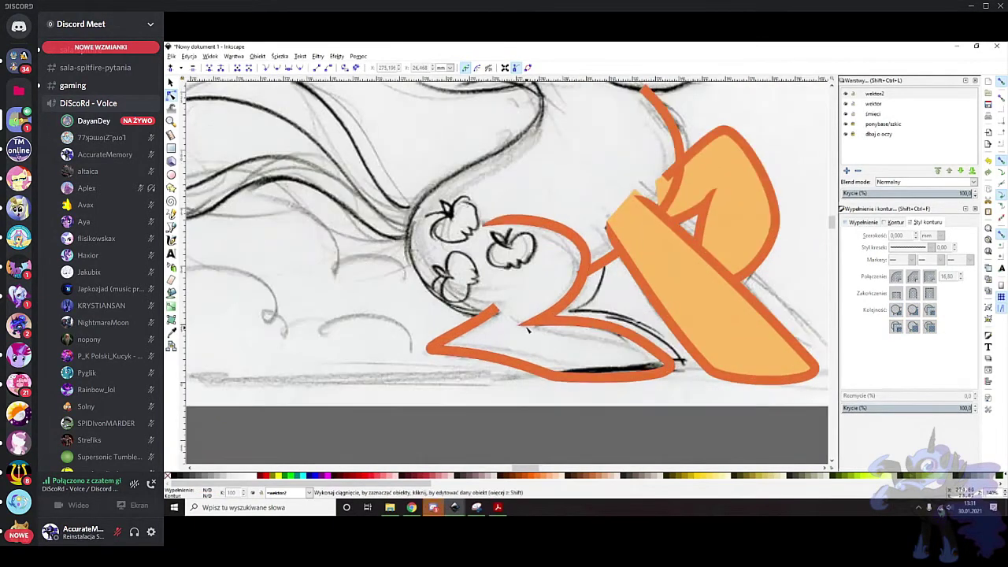
pyautogui.scroll(5, 513, 325)
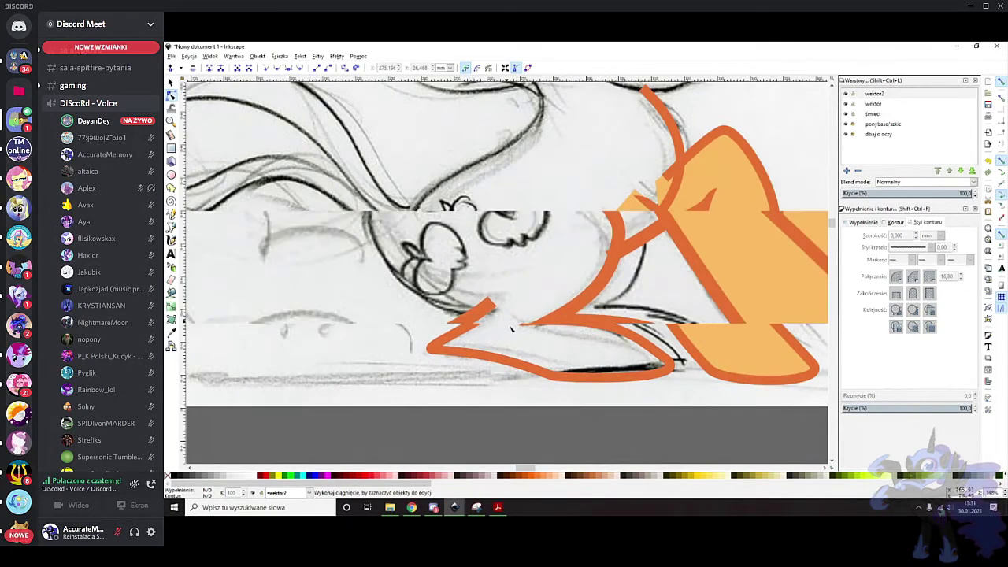
pyautogui.click(513, 325)
pyautogui.scroll(2, 564, 303)
pyautogui.moveTo(414, 322); pyautogui.dragTo(477, 381)
pyautogui.scroll(1, 507, 316)
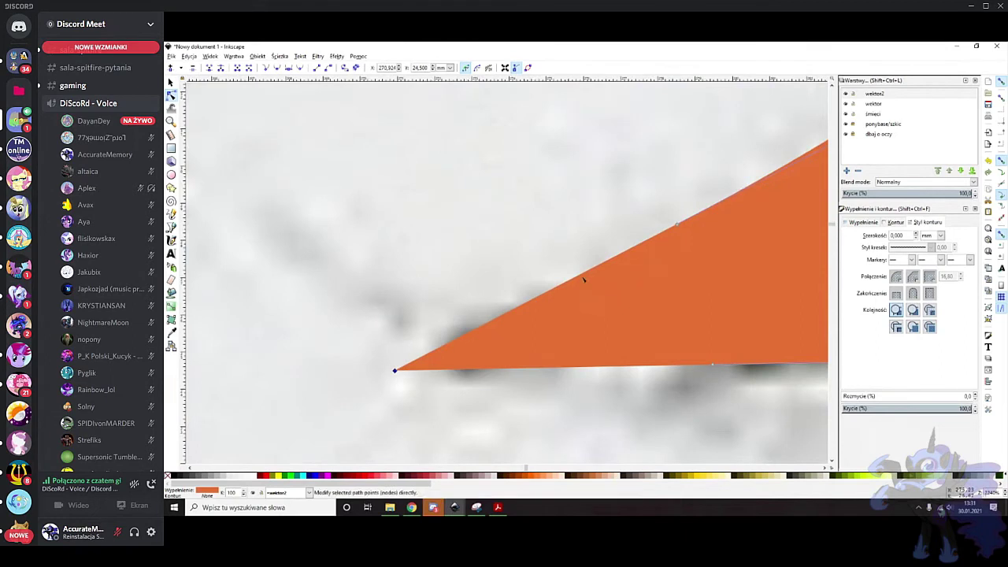
pyautogui.scroll(-2, 614, 281)
pyautogui.hscroll(4, 635, 244)
pyautogui.scroll(2, 580, 204)
pyautogui.hscroll(-8, 385, 320)
pyautogui.scroll(2, 490, 311)
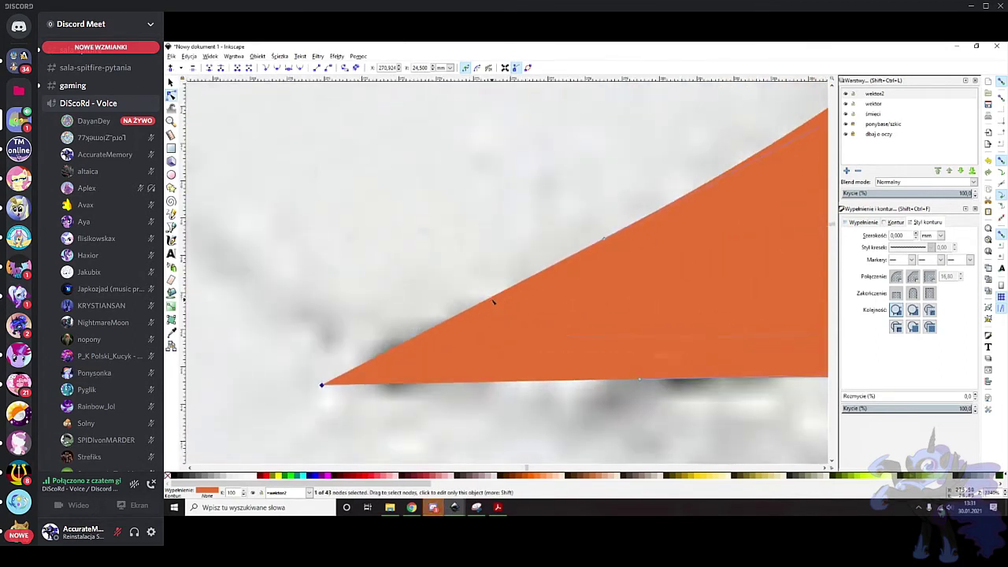
pyautogui.moveTo(571, 209); pyautogui.dragTo(622, 254)
pyautogui.scroll(2, 546, 231)
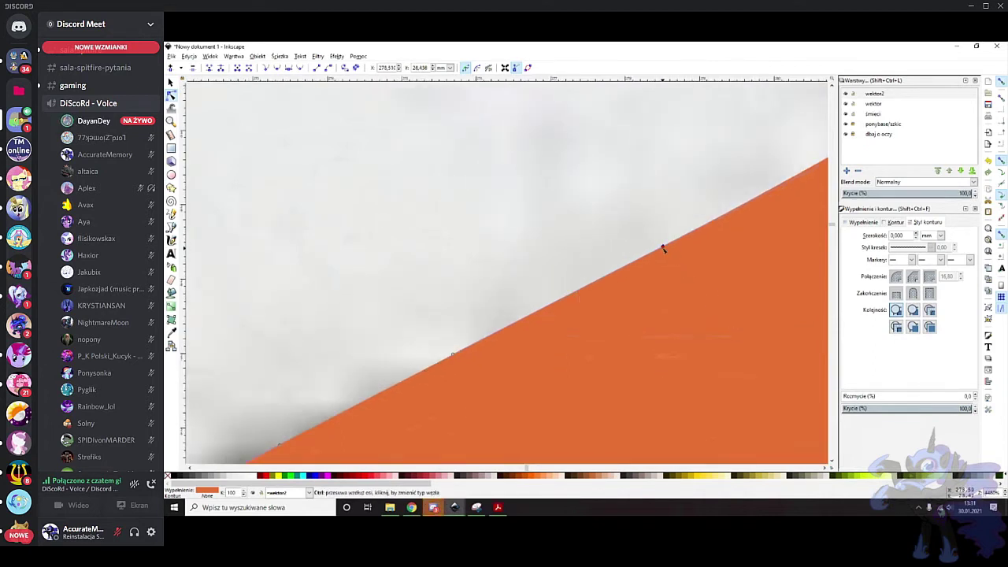
pyautogui.scroll(1, 449, 304)
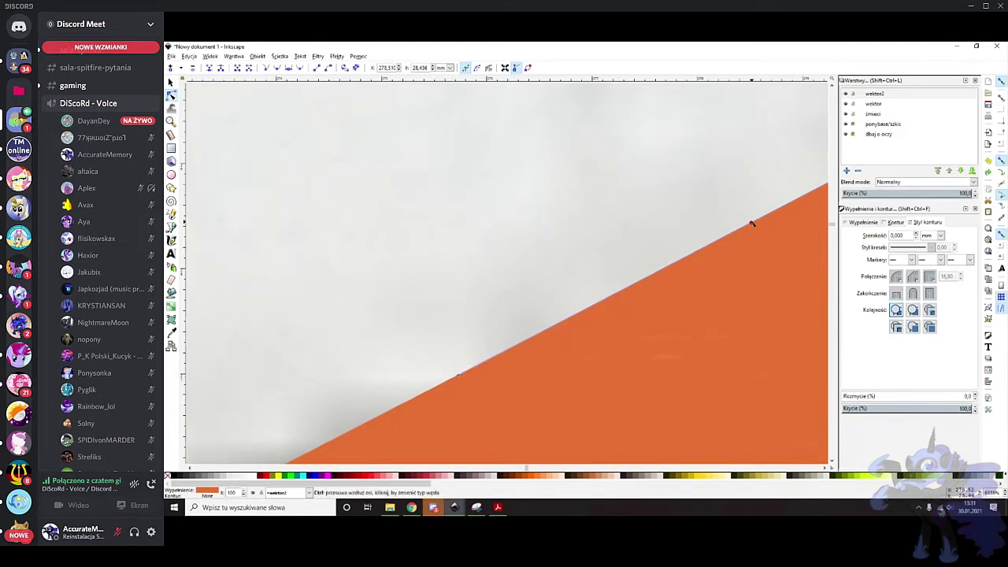
pyautogui.moveTo(458, 375); pyautogui.dragTo(455, 378)
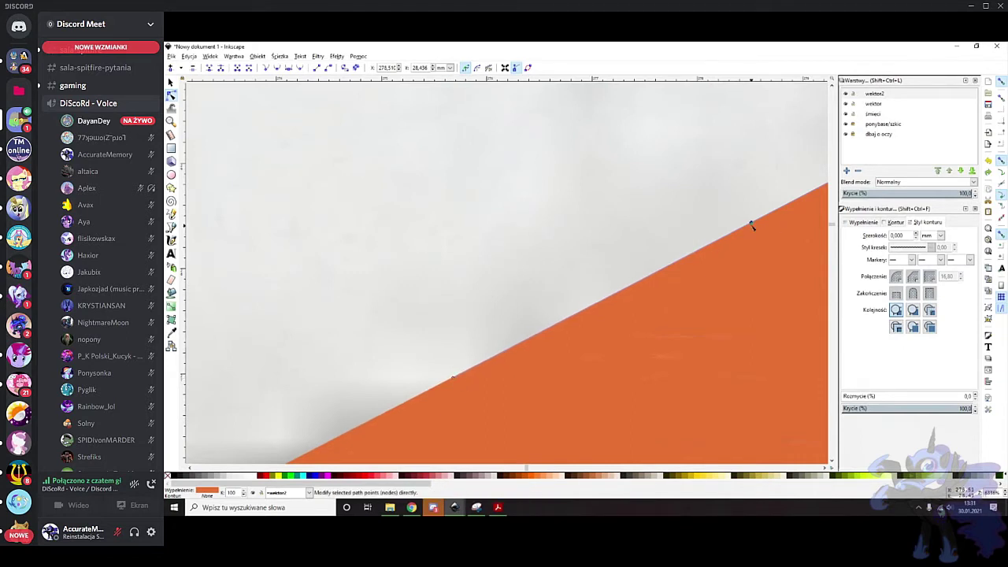
# Adjust the handle of the lower-edge node beside the pointed corner so it lines up with the edge
pyautogui.scroll(-2, 570, 342)
pyautogui.scroll(-10, 582, 352)
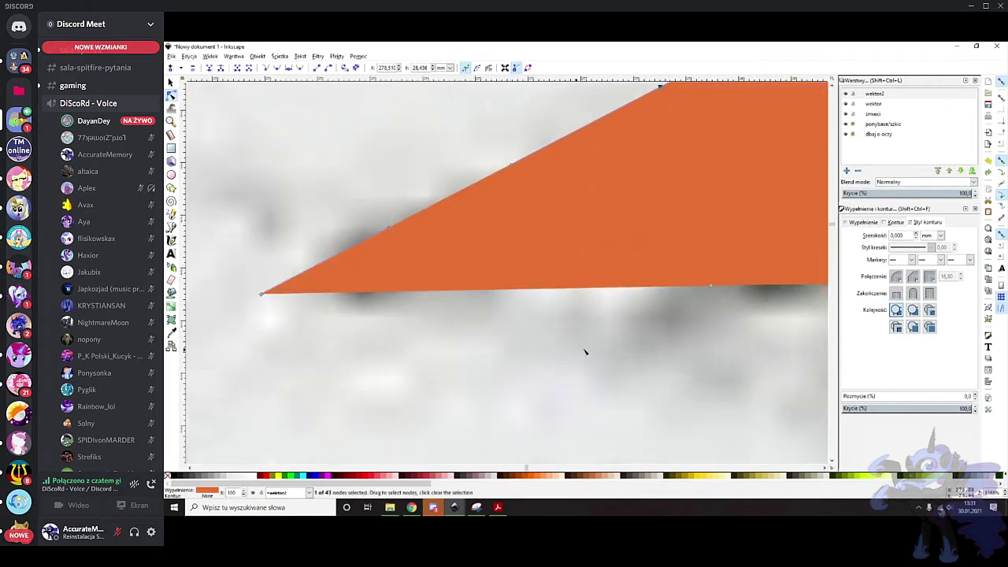
pyautogui.scroll(1, 581, 244)
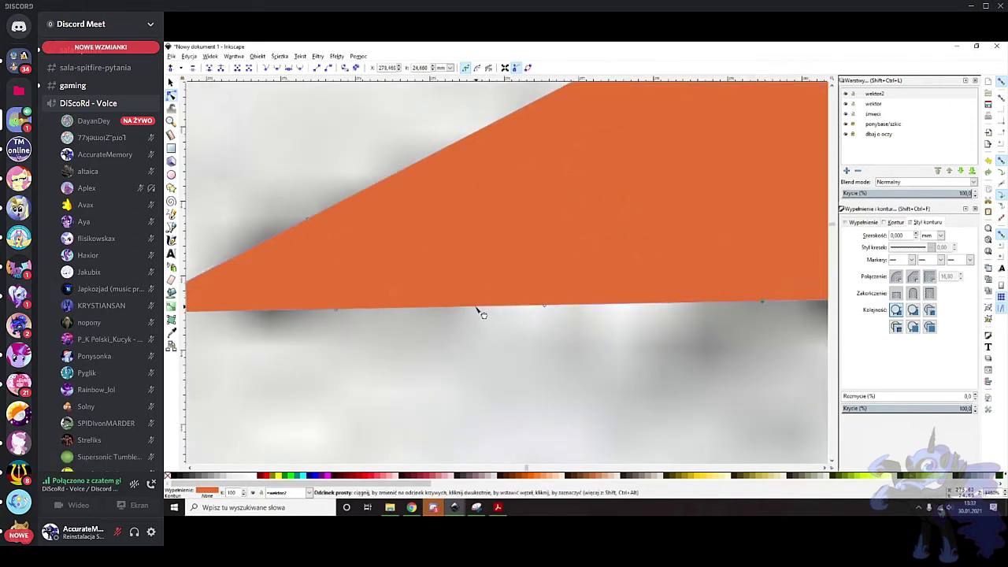
pyautogui.scroll(1, 709, 299)
pyautogui.moveTo(730, 348); pyautogui.dragTo(785, 302)
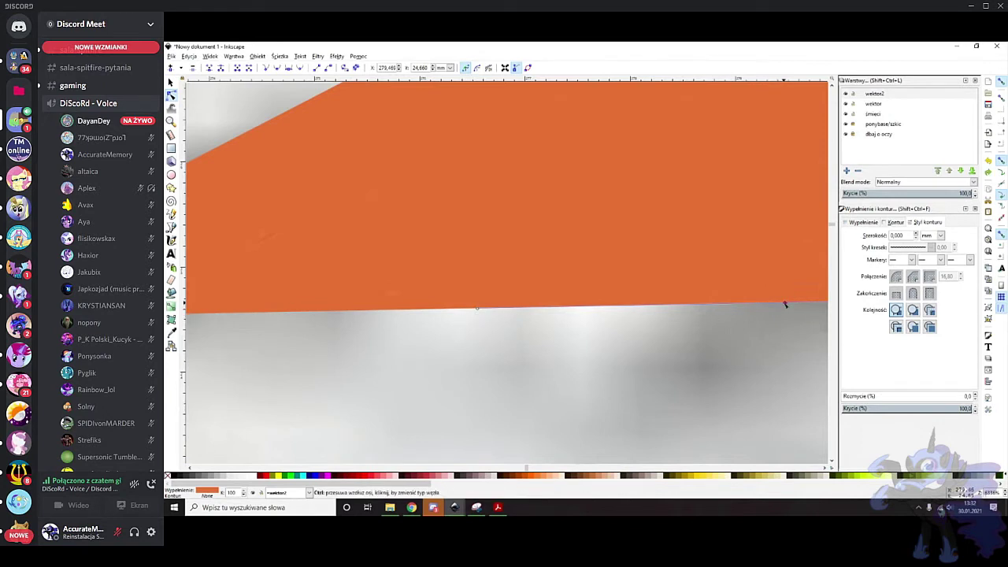
# Move the tip node of the pointed thigh corner outward and slightly down to lengthen the taper
pyautogui.scroll(-5, 565, 270)
pyautogui.moveTo(374, 241); pyautogui.dragTo(495, 314)
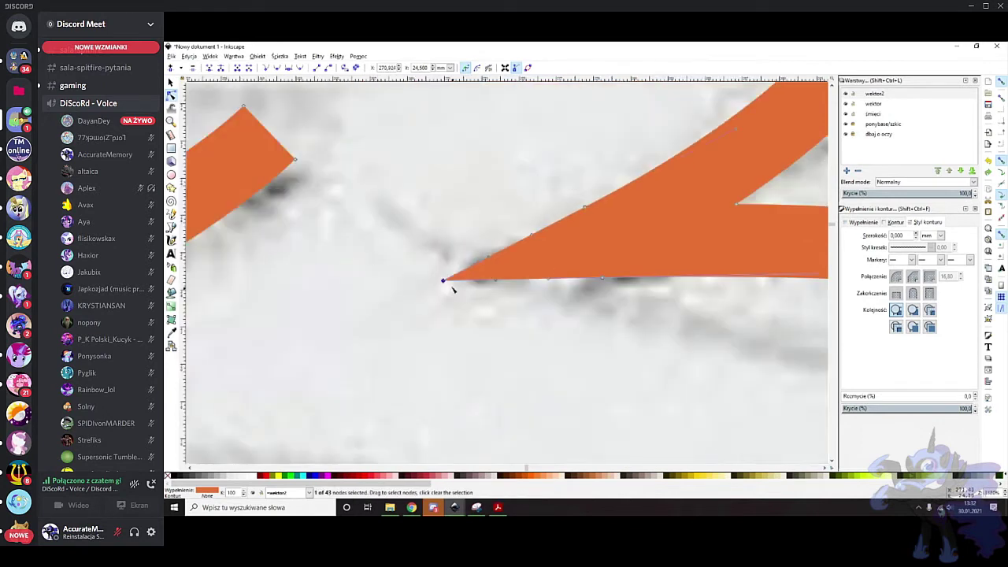
pyautogui.moveTo(444, 283); pyautogui.dragTo(434, 282)
pyautogui.hscroll(3, 540, 292)
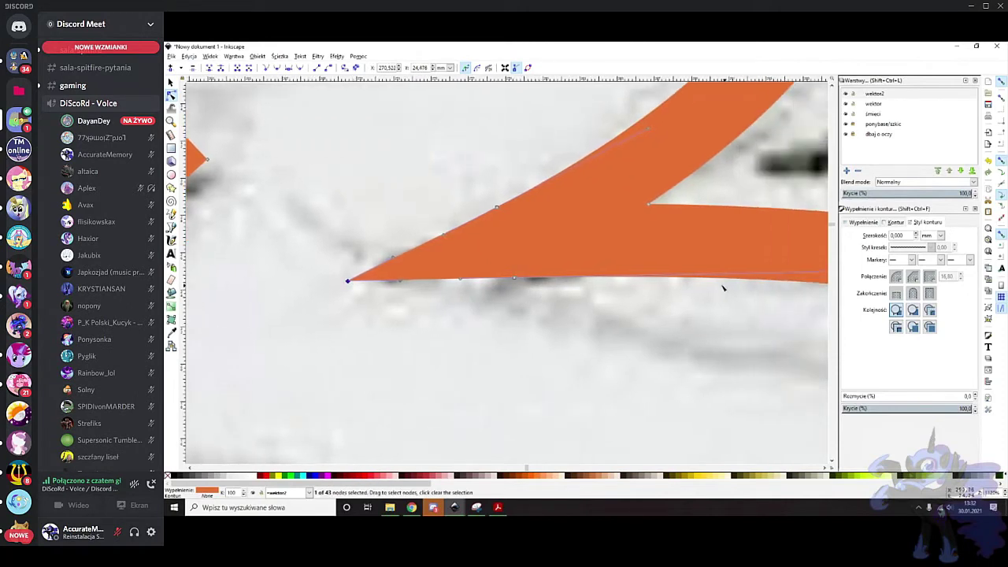
pyautogui.hscroll(2, 726, 288)
pyautogui.hscroll(2, 674, 285)
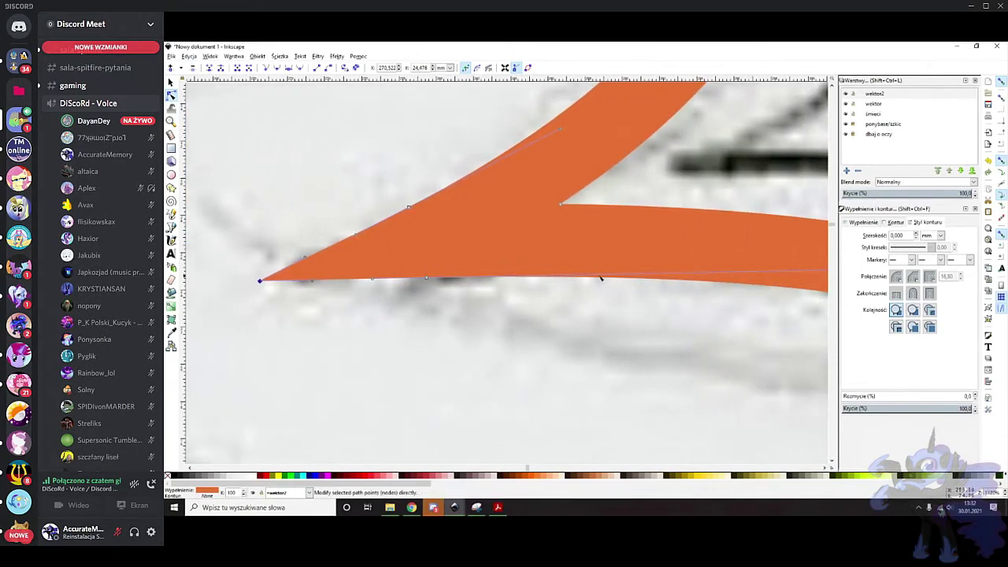
pyautogui.scroll(1, 630, 280)
pyautogui.scroll(-1, 551, 293)
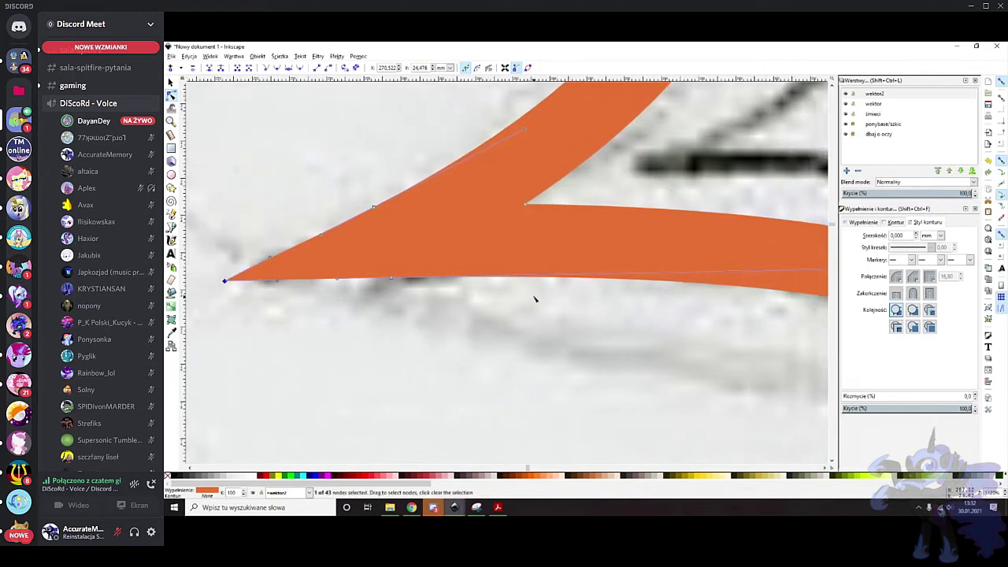
pyautogui.hscroll(-5, 534, 298)
pyautogui.moveTo(418, 283); pyautogui.dragTo(417, 285)
pyautogui.scroll(2, 611, 238)
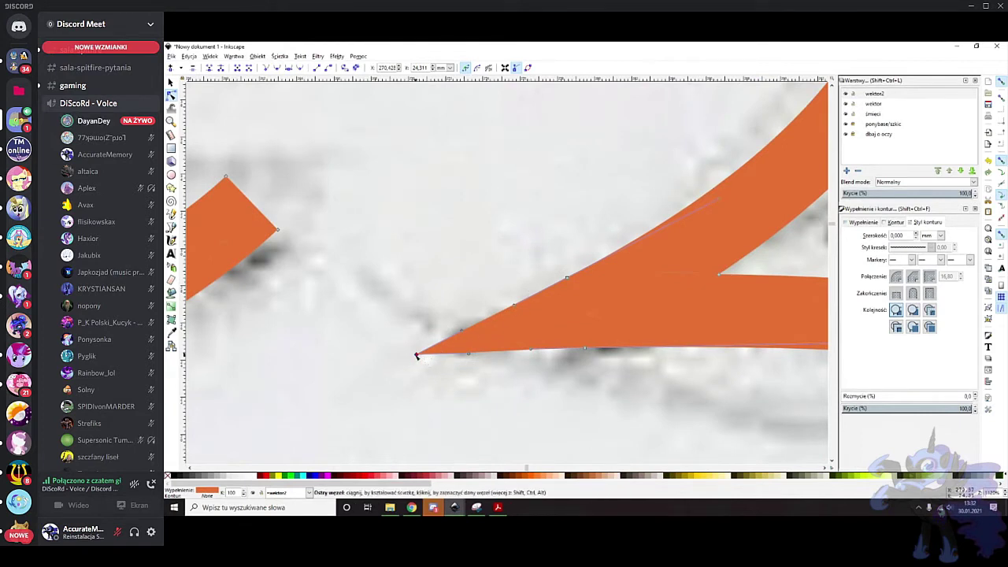
pyautogui.moveTo(414, 356); pyautogui.dragTo(401, 360)
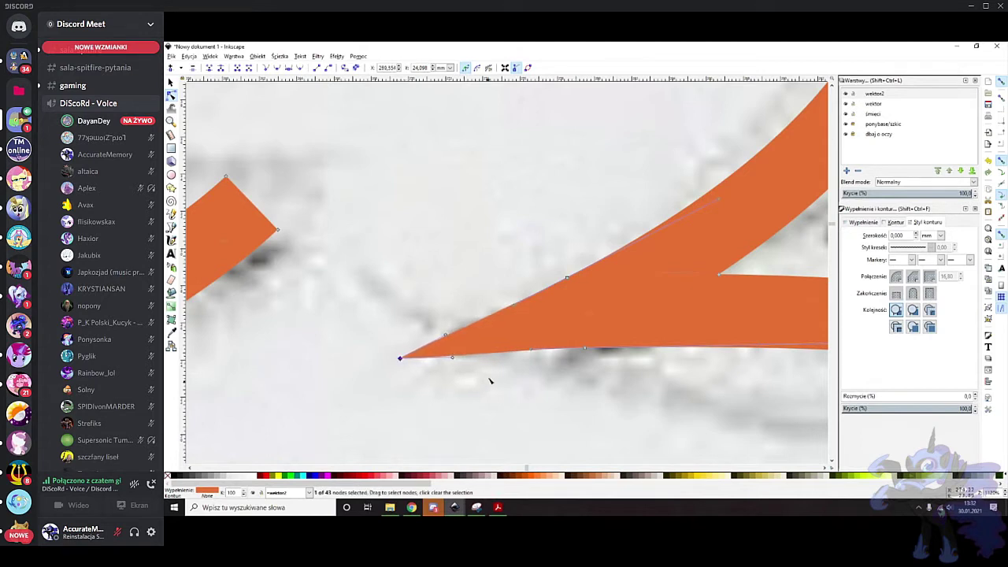
# Raise the tip node's lower handle so the corner's underside curves smoothly into the lower-leg line
pyautogui.keyDown('ctrl'); pyautogui.scroll(5, 476, 394); pyautogui.keyUp('ctrl')
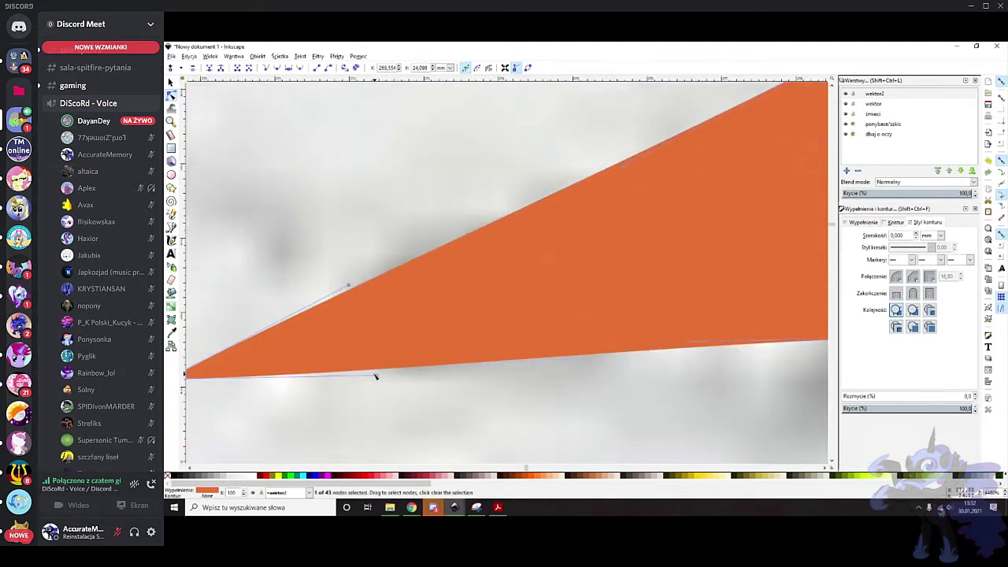
pyautogui.moveTo(378, 377); pyautogui.dragTo(379, 364)
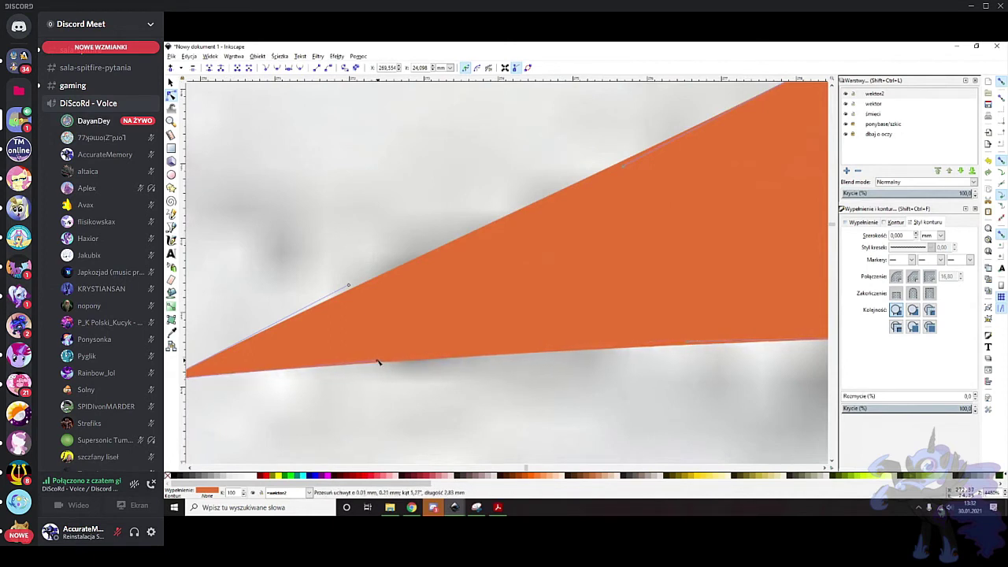
pyautogui.hscroll(4, 524, 335)
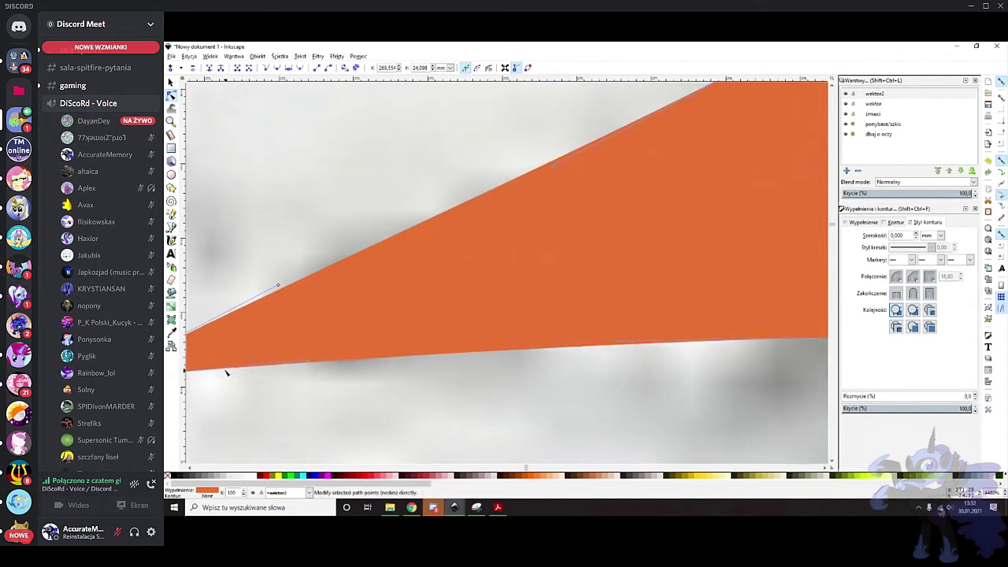
pyautogui.hscroll(10, 226, 374)
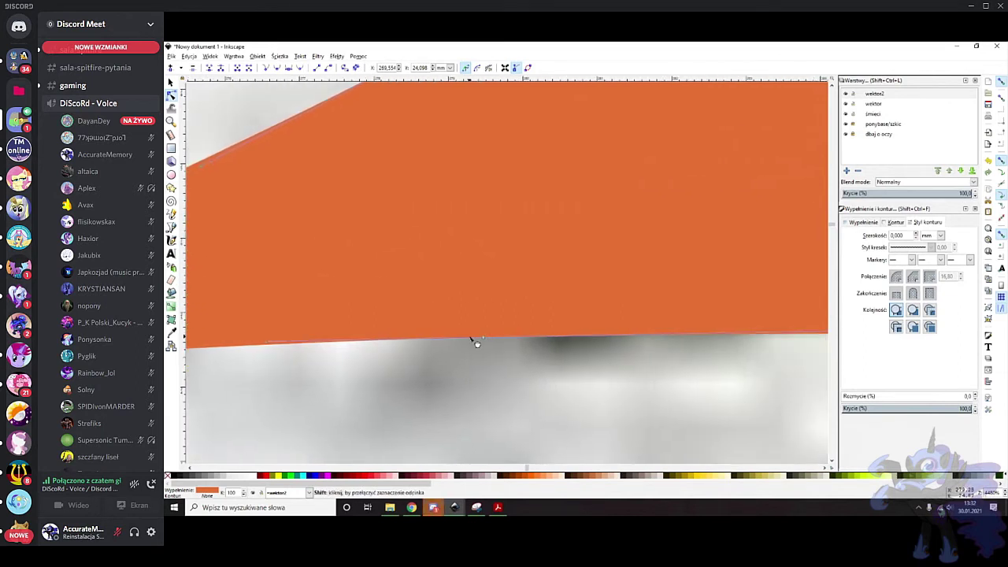
pyautogui.hscroll(13, 472, 338)
pyautogui.hscroll(-14, 642, 338)
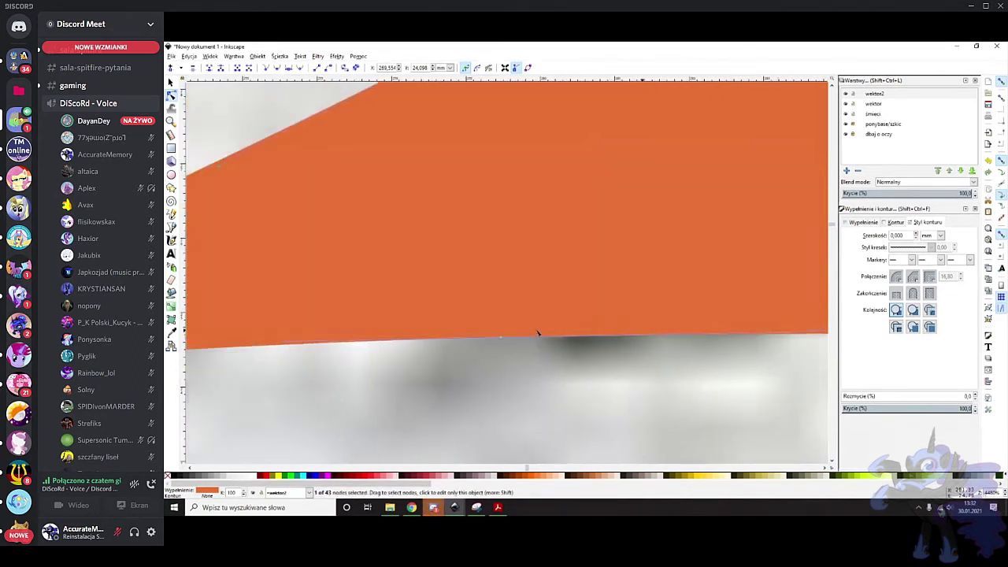
# Pull the tip node's upper handle inward so the corner's upper edge tapers smoothly, and deselect the outline
pyautogui.hscroll(-20, 534, 338)
pyautogui.scroll(6, 465, 305)
pyautogui.hscroll(7, 485, 310)
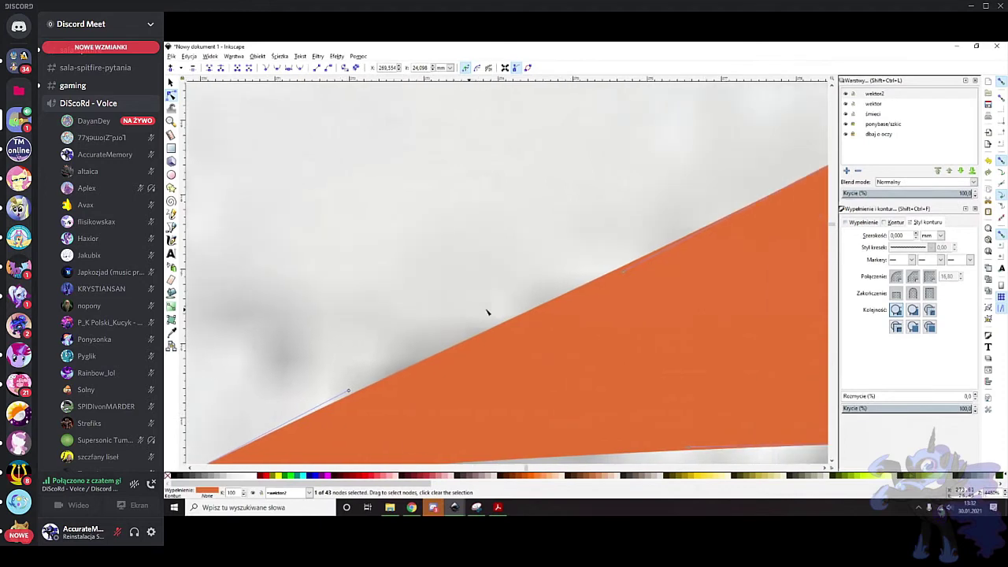
pyautogui.hscroll(1, 487, 312)
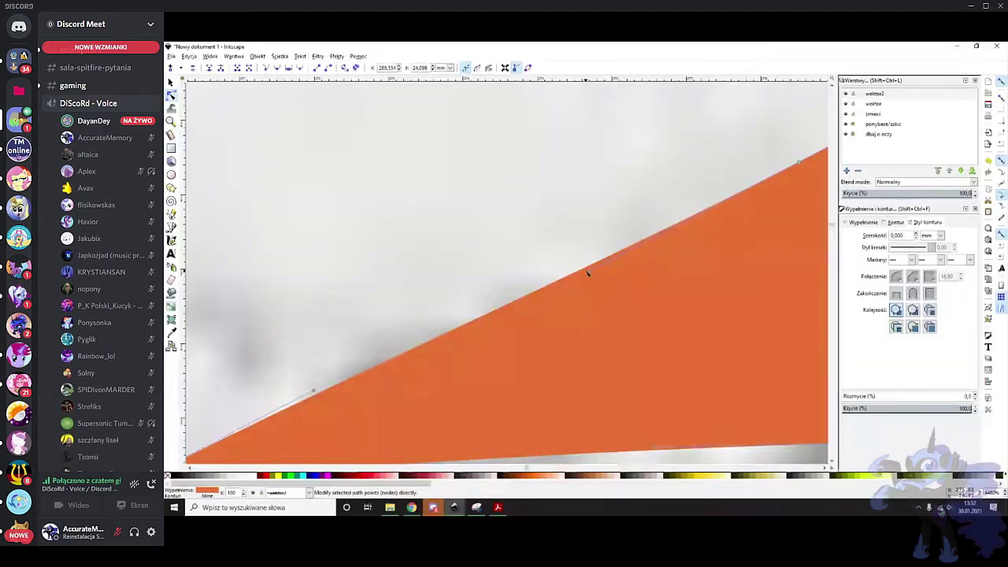
pyautogui.scroll(-2, 575, 283)
pyautogui.hscroll(-2, 570, 285)
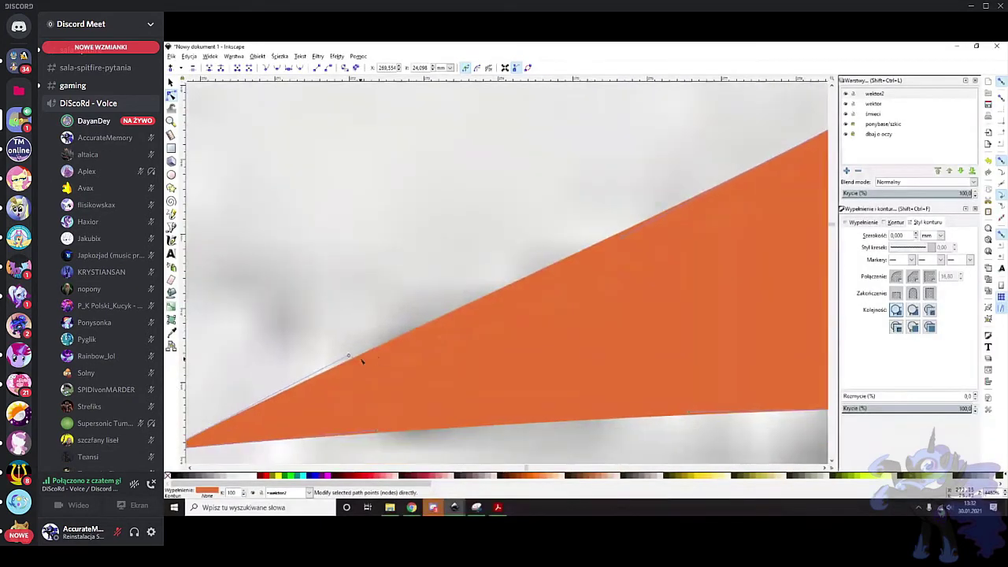
pyautogui.moveTo(349, 356); pyautogui.dragTo(366, 364)
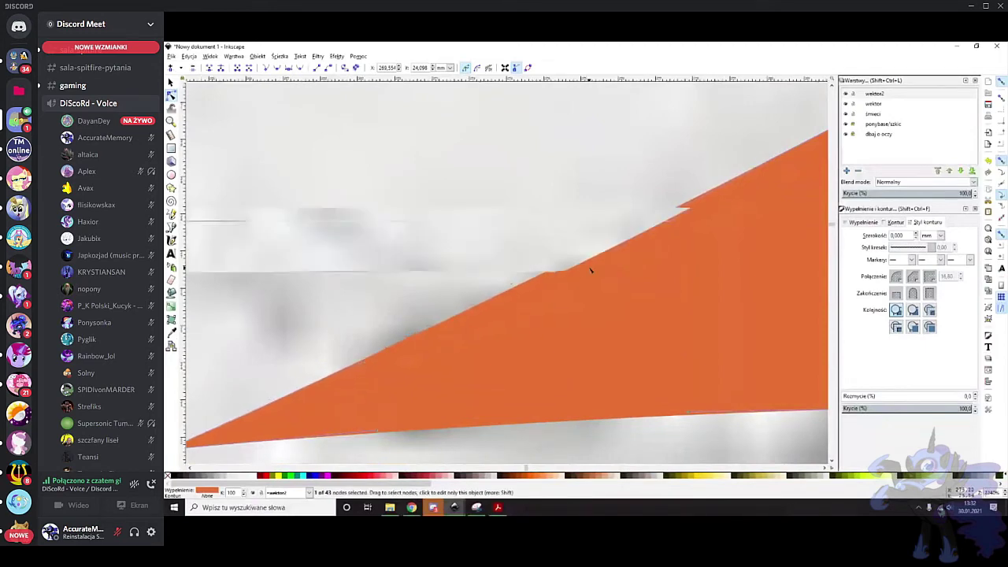
pyautogui.scroll(-3, 594, 352)
pyautogui.scroll(-3, 597, 355)
pyautogui.scroll(-2, 598, 356)
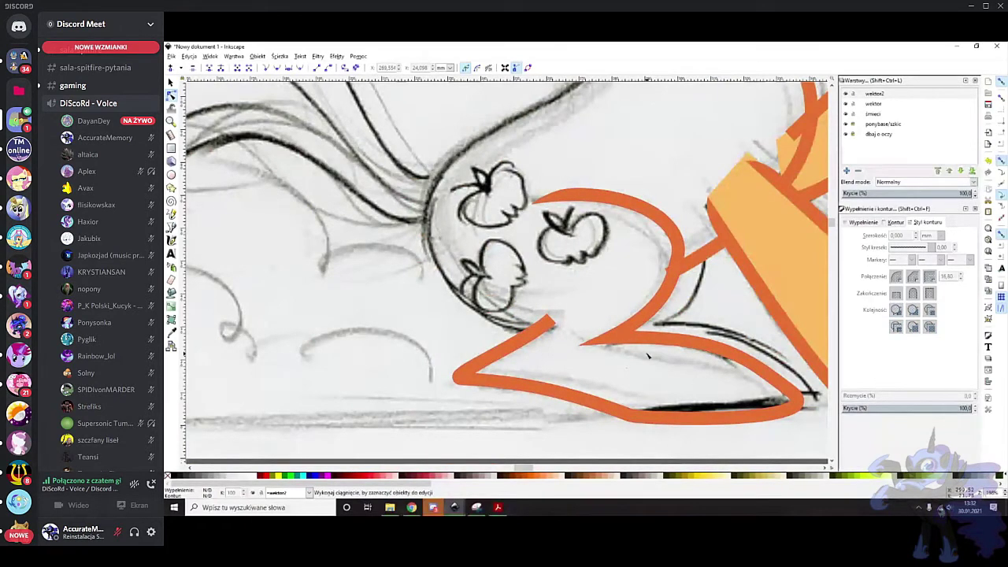
# Shorten the handle of the upper-edge node near the thigh outline's tapered tip so the line narrows more gradually, and deselect the tip node
pyautogui.scroll(1, 703, 305)
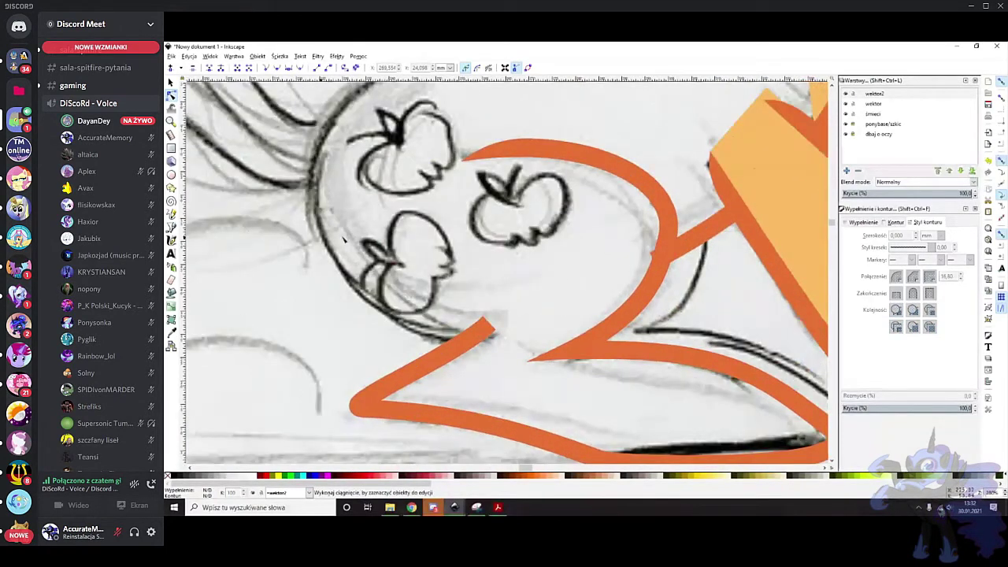
pyautogui.scroll(4, 522, 165)
pyautogui.click(567, 205)
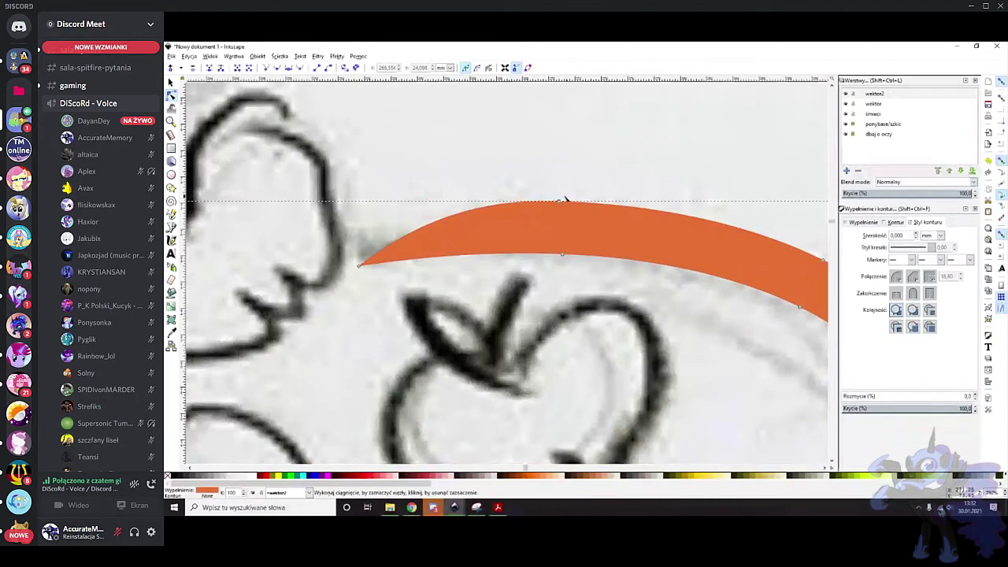
pyautogui.moveTo(336, 342); pyautogui.dragTo(489, 196)
pyautogui.scroll(1, 446, 214)
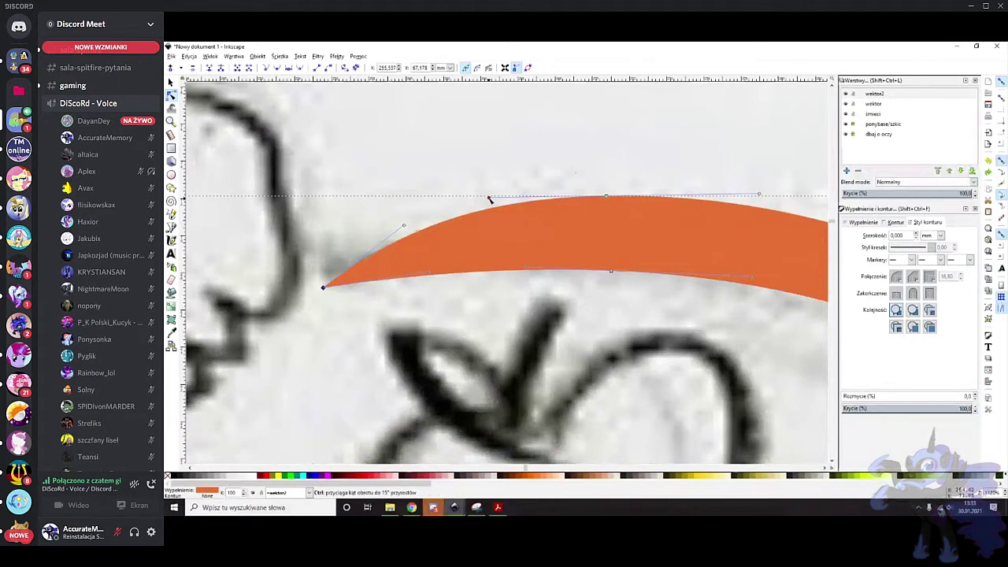
pyautogui.moveTo(492, 198); pyautogui.dragTo(511, 196)
pyautogui.hotkey('ctrl', 'z')
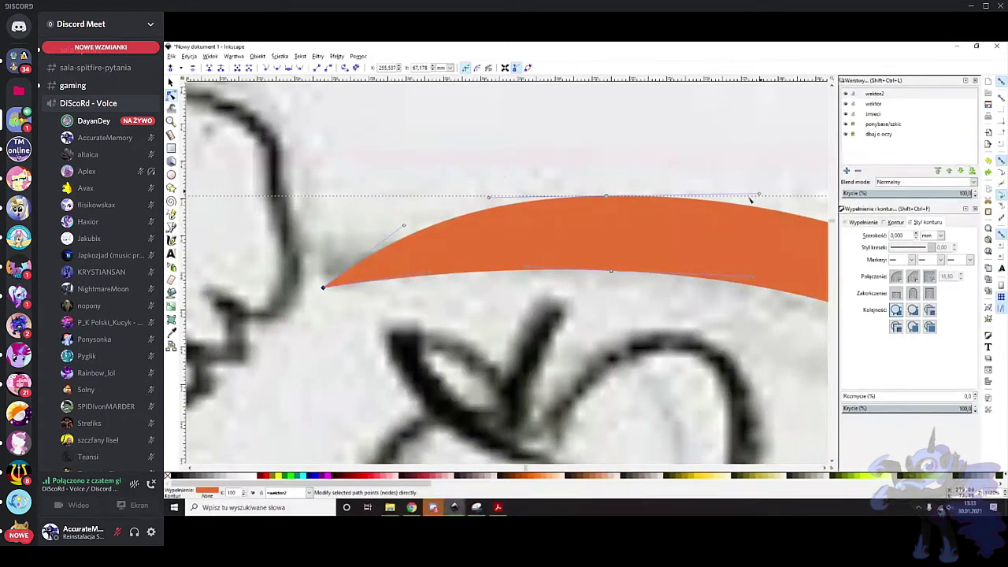
pyautogui.moveTo(490, 199); pyautogui.dragTo(523, 197)
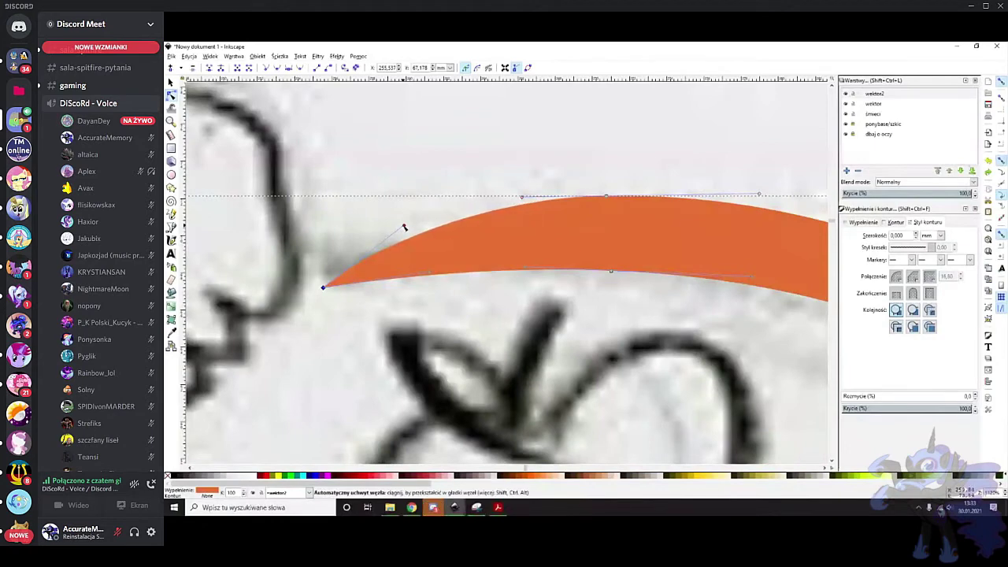
pyautogui.scroll(-6, 526, 316)
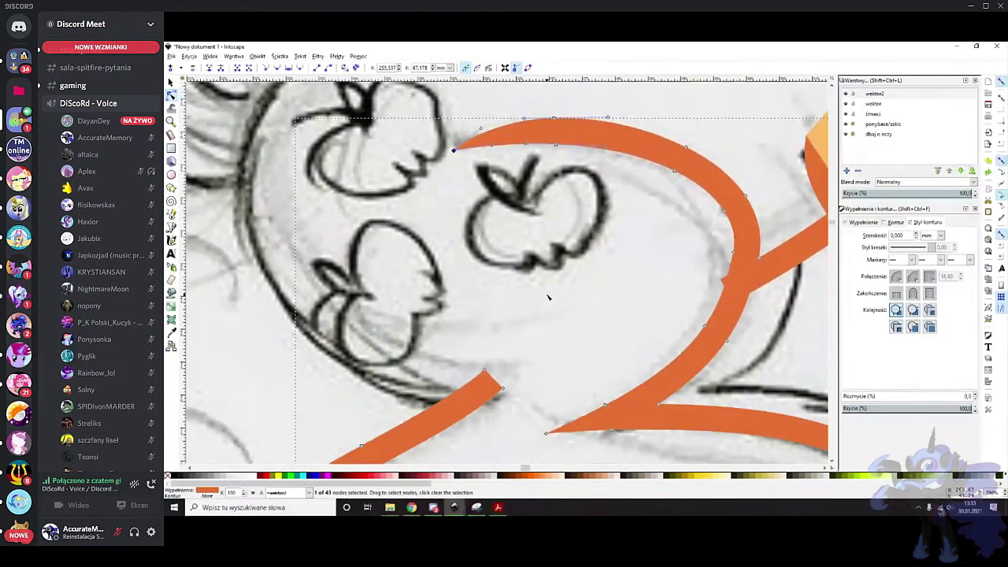
pyautogui.click(548, 295)
# Insert a node on each edge of the lower-leg outline, just before its blunt upper end
pyautogui.scroll(-1, 545, 297)
pyautogui.scroll(-1, 546, 298)
pyautogui.scroll(2, 506, 277)
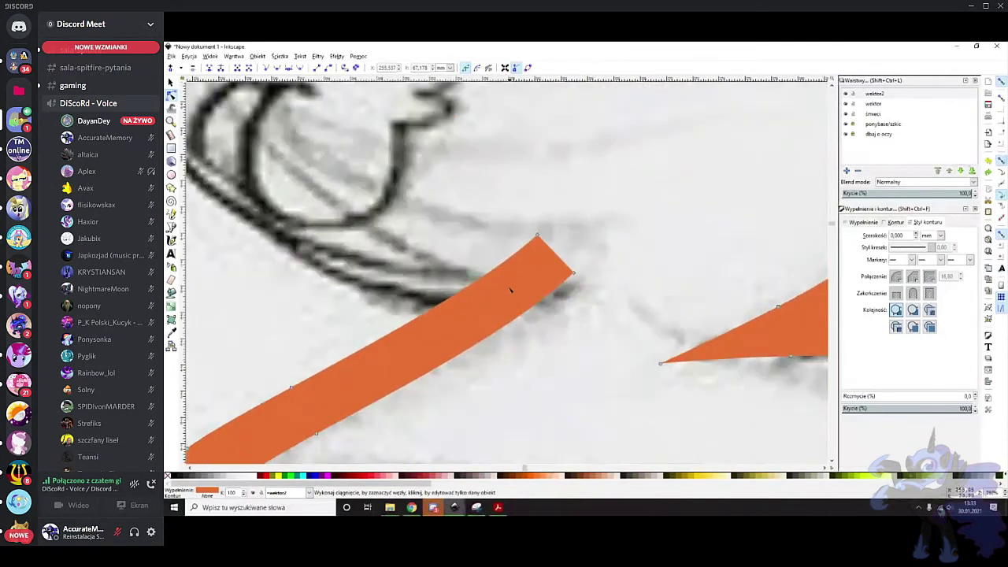
pyautogui.doubleClick(500, 330)
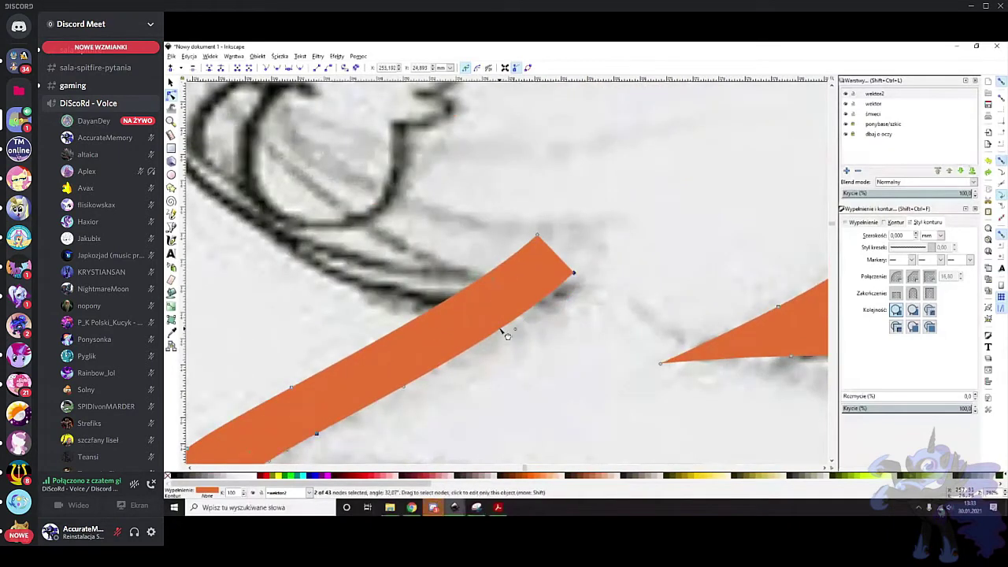
pyautogui.doubleClick(456, 296)
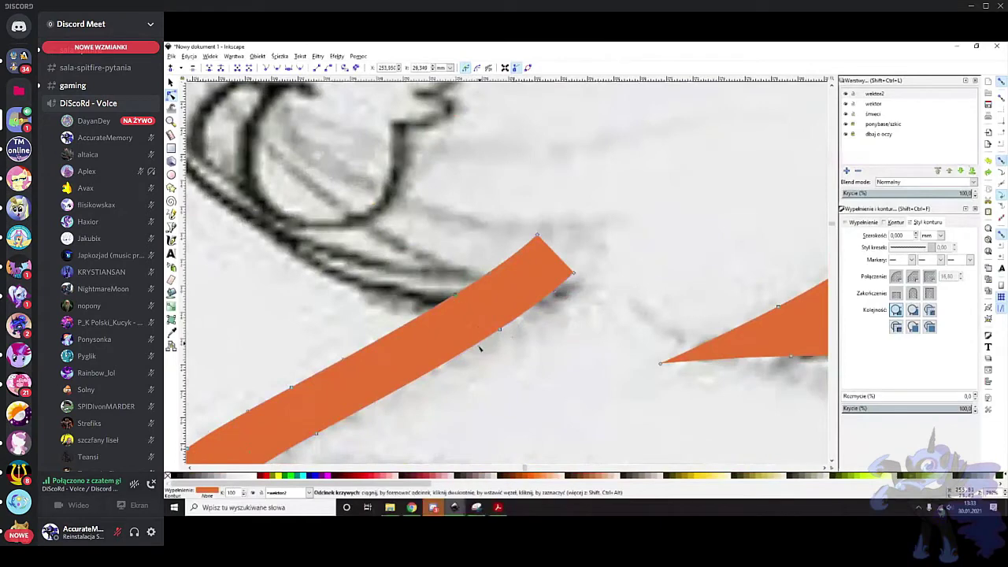
# Try to delete the lower corner node of the lower-leg outline's blunt end
pyautogui.moveTo(481, 354); pyautogui.dragTo(512, 344)
pyautogui.keyDown('shift'); pyautogui.click(571, 274); pyautogui.keyUp('shift')
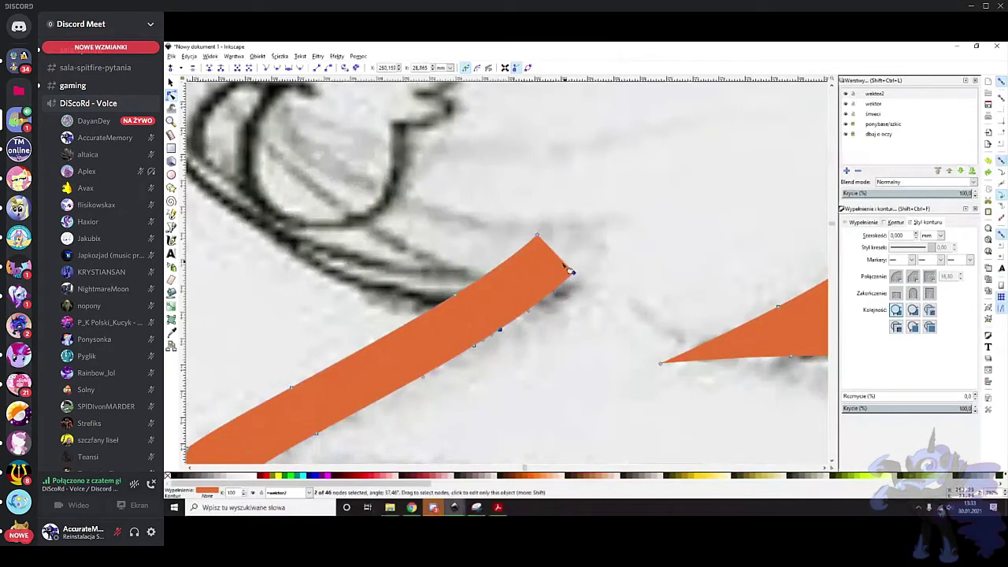
pyautogui.scroll(1, 532, 269)
pyautogui.press('Delete')
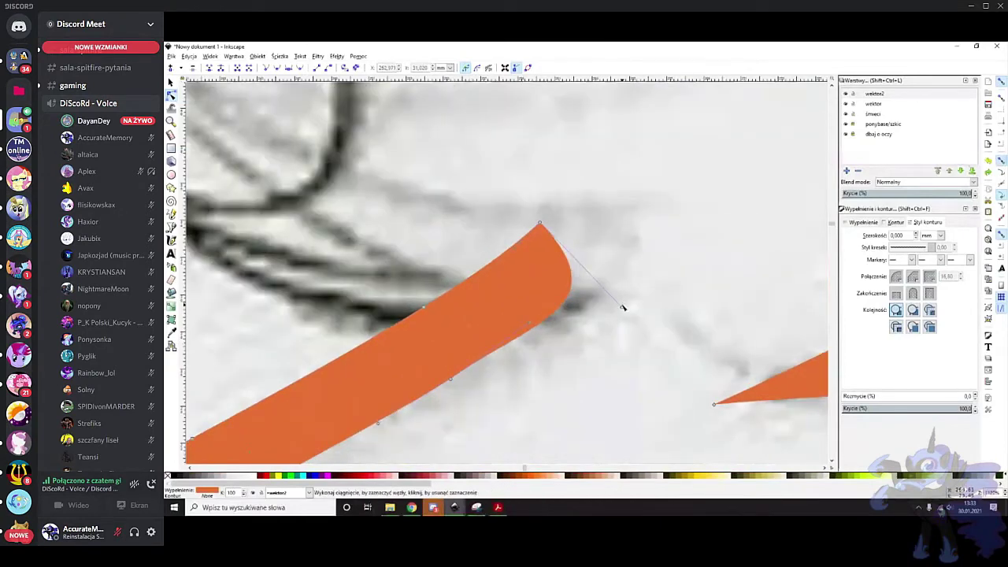
pyautogui.hotkey('ctrl', 'z')
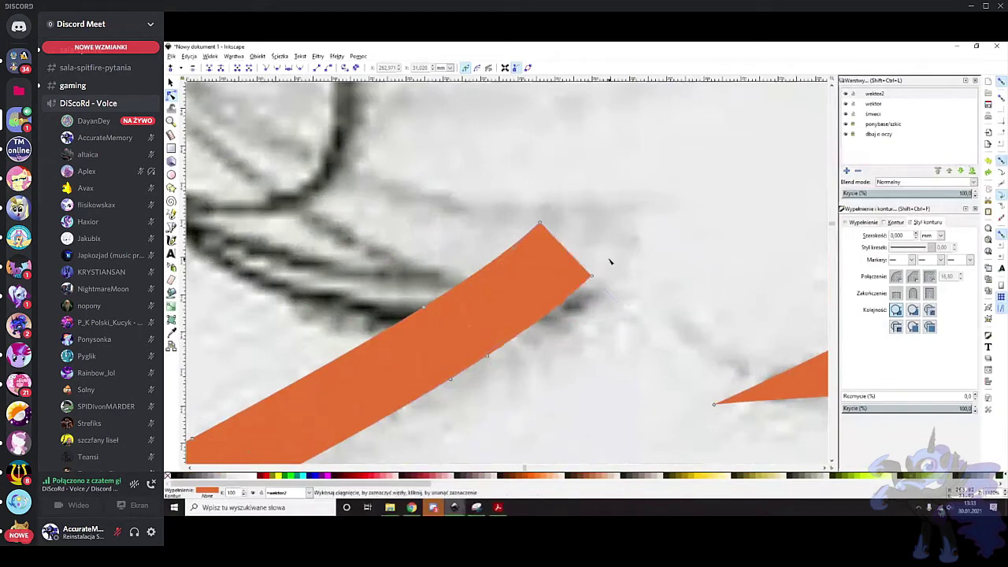
# Delete the blunt end's upper corner node and lower the remaining corner's handle to form a pointed, curved end
pyautogui.moveTo(574, 212); pyautogui.dragTo(531, 239)
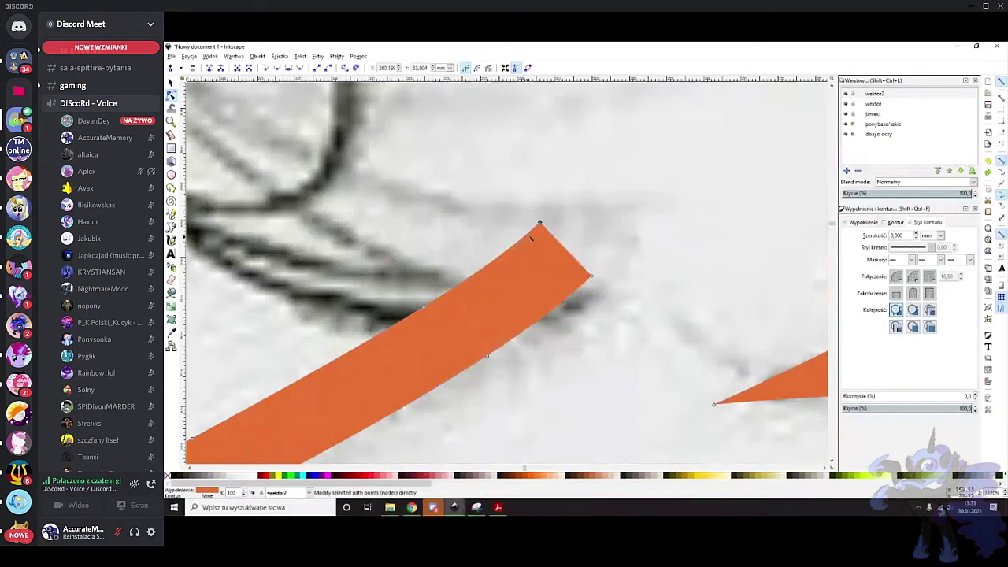
pyautogui.press('Delete')
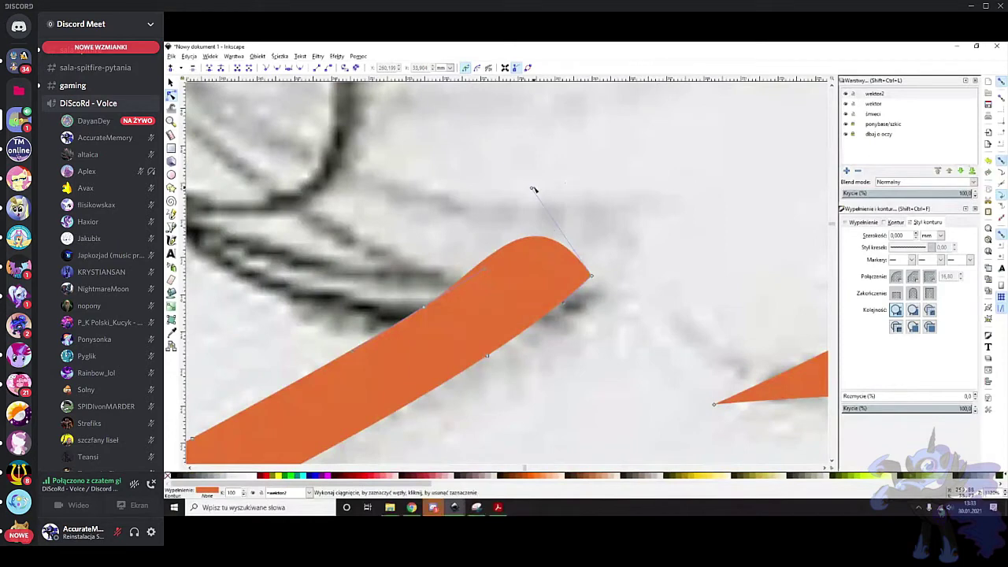
pyautogui.moveTo(533, 190); pyautogui.dragTo(532, 259)
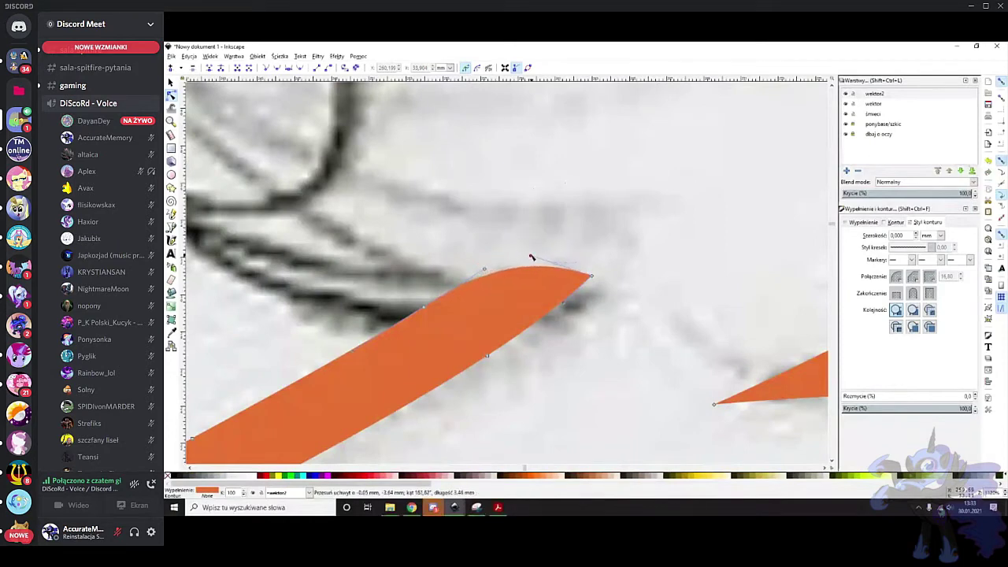
pyautogui.click(474, 273)
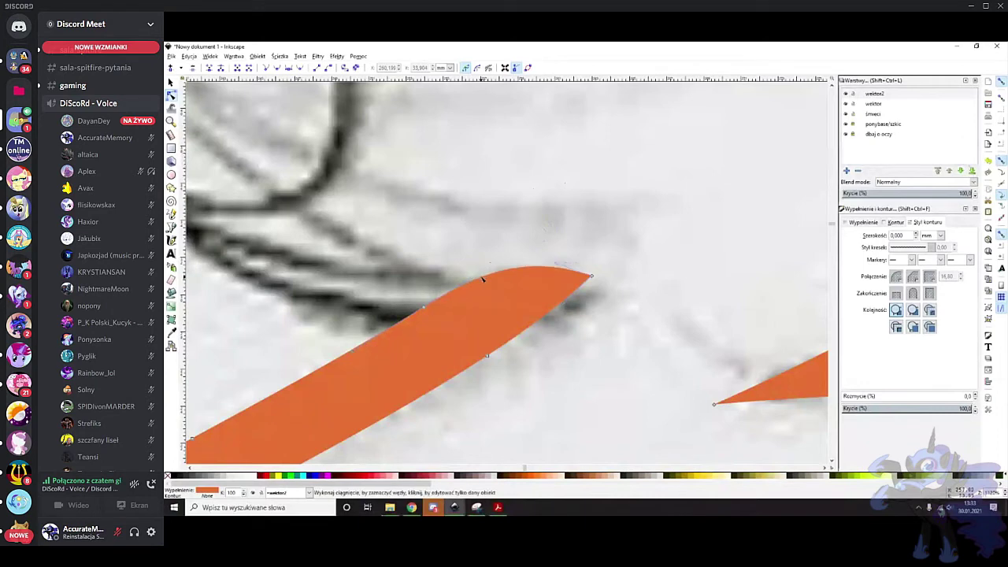
# Refine the two handles along the pointed end's upper edge so it tapers smoothly, and deselect the outline
pyautogui.scroll(3, 417, 291)
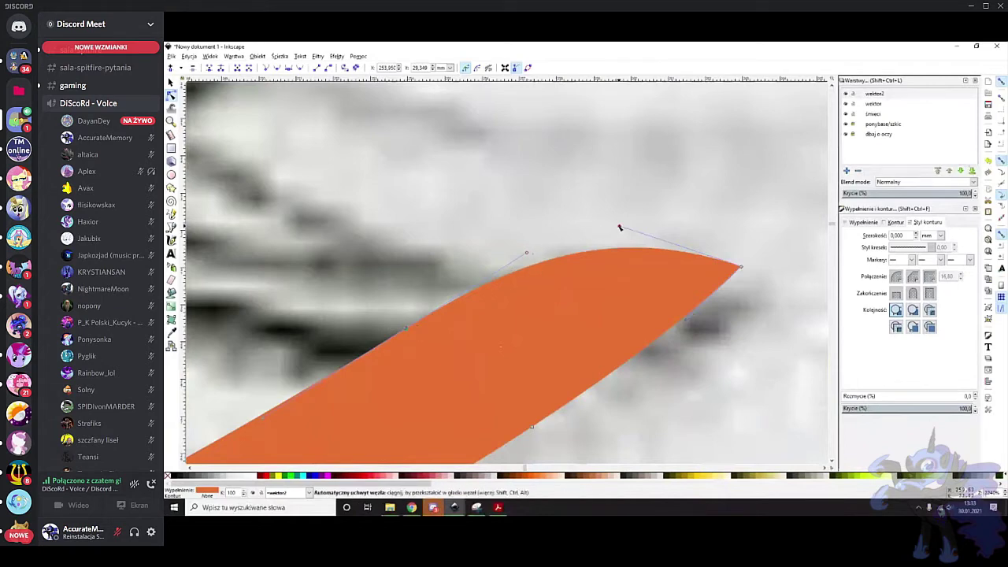
pyautogui.moveTo(620, 227)
pyautogui.mouseDown()
pyautogui.moveTo(623, 243)
pyautogui.moveTo(627, 236)
pyautogui.mouseUp()
pyautogui.moveTo(527, 254); pyautogui.dragTo(511, 264)
pyautogui.scroll(-6, 543, 285)
pyautogui.scroll(-2, 583, 296)
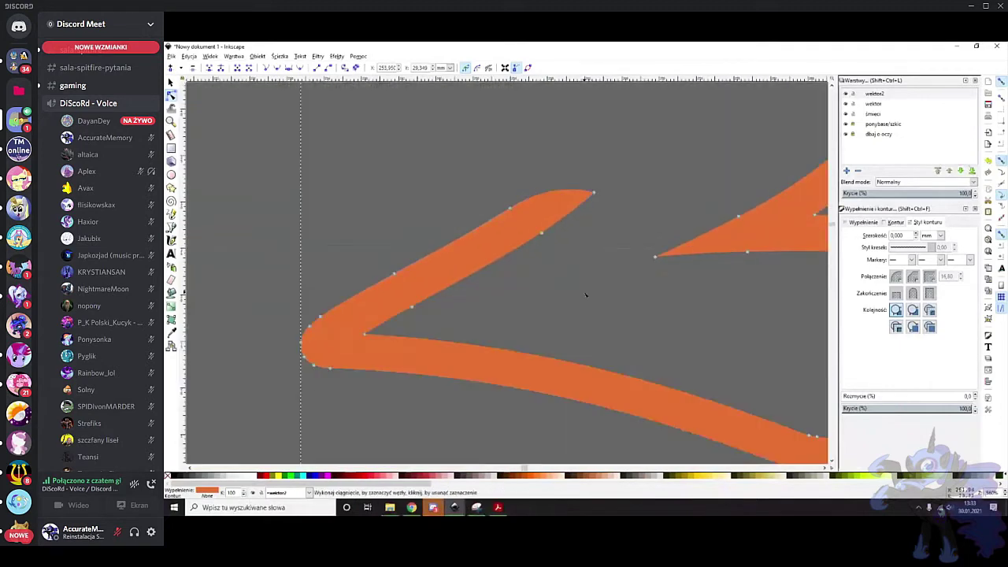
pyautogui.scroll(-3, 581, 288)
pyautogui.click(578, 287)
pyautogui.hscroll(5, 576, 285)
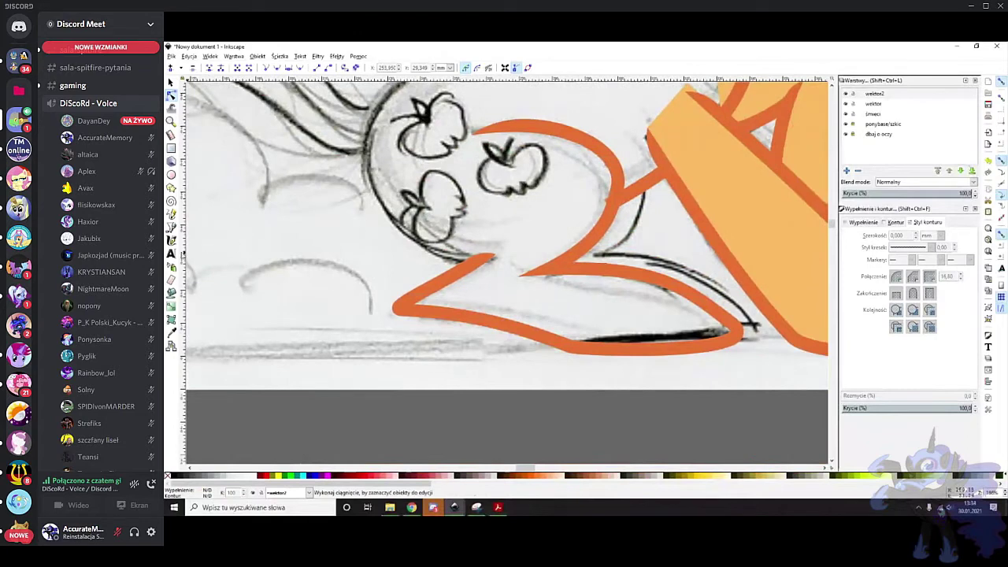
pyautogui.press('c')
pyautogui.scroll(4, 483, 252)
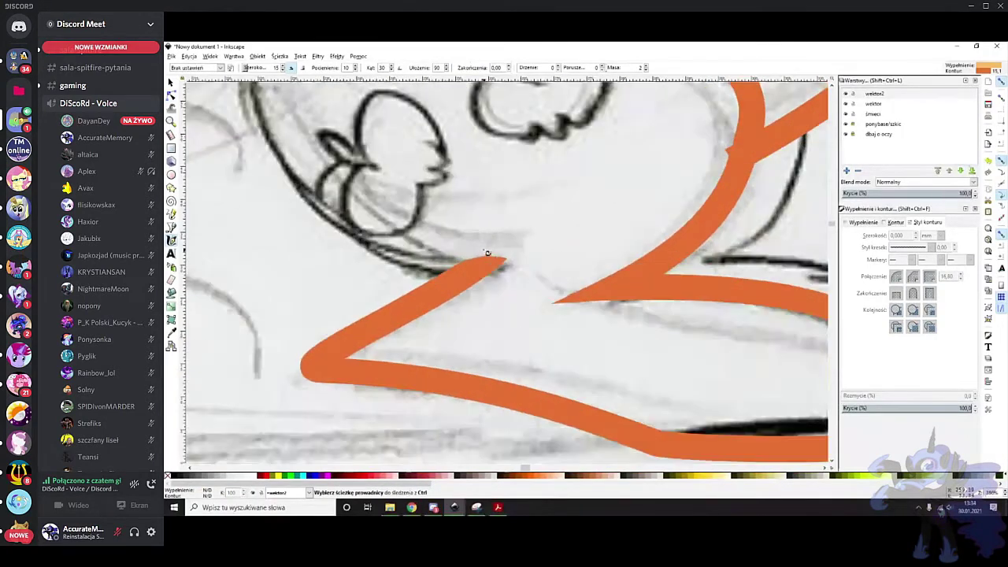
pyautogui.click(170, 95)
pyautogui.keyDown('ctrl'); pyautogui.scroll(1, 499, 246); pyautogui.keyUp('ctrl')
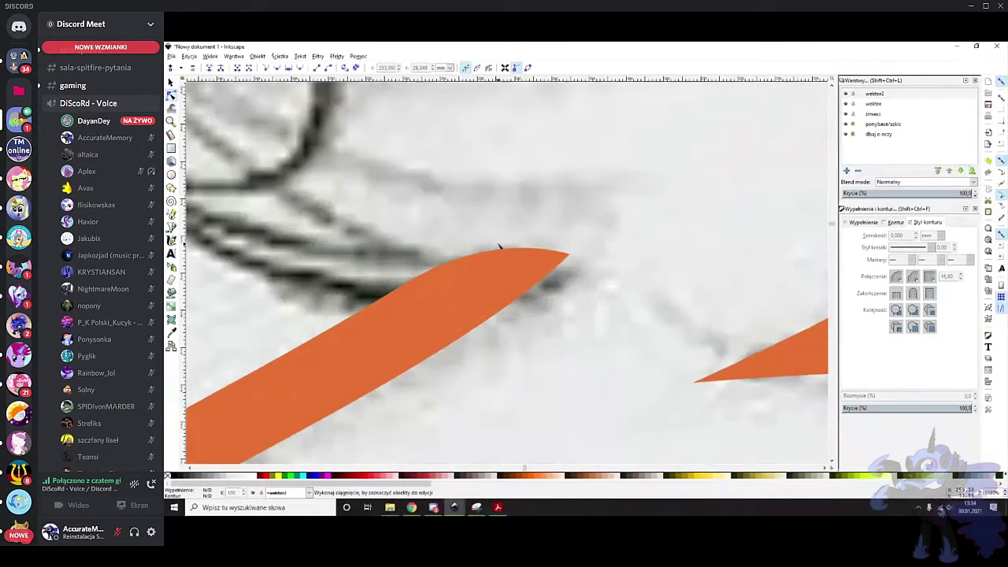
pyautogui.press('-')
pyautogui.press('-')
pyautogui.press('-')
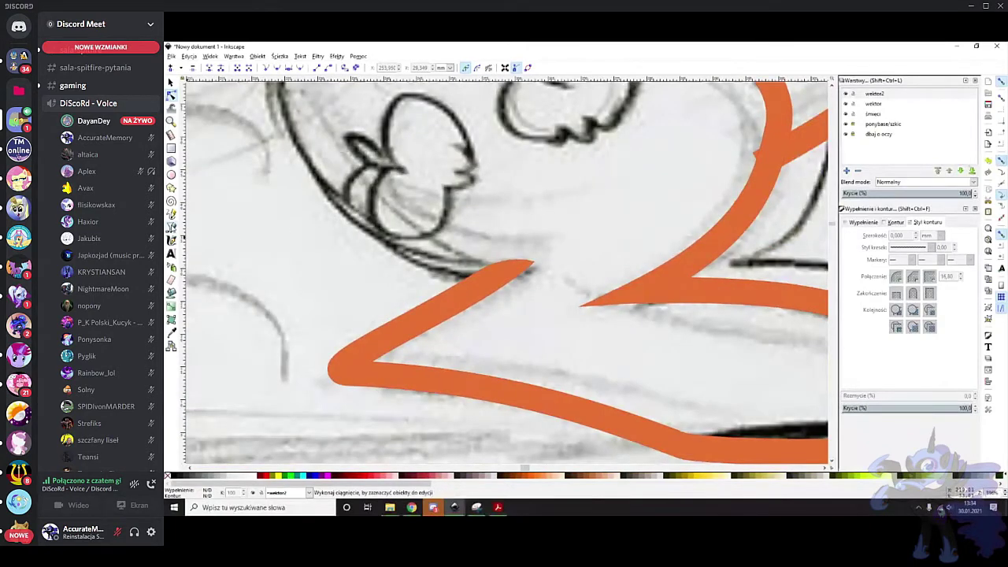
# Draw an open straight-segment Bézier path inside the hind-leg outlines, from the lower-leg line's pointed end around to the thigh line's tip
pyautogui.press('b')
pyautogui.click(533, 251)
pyautogui.click(348, 362)
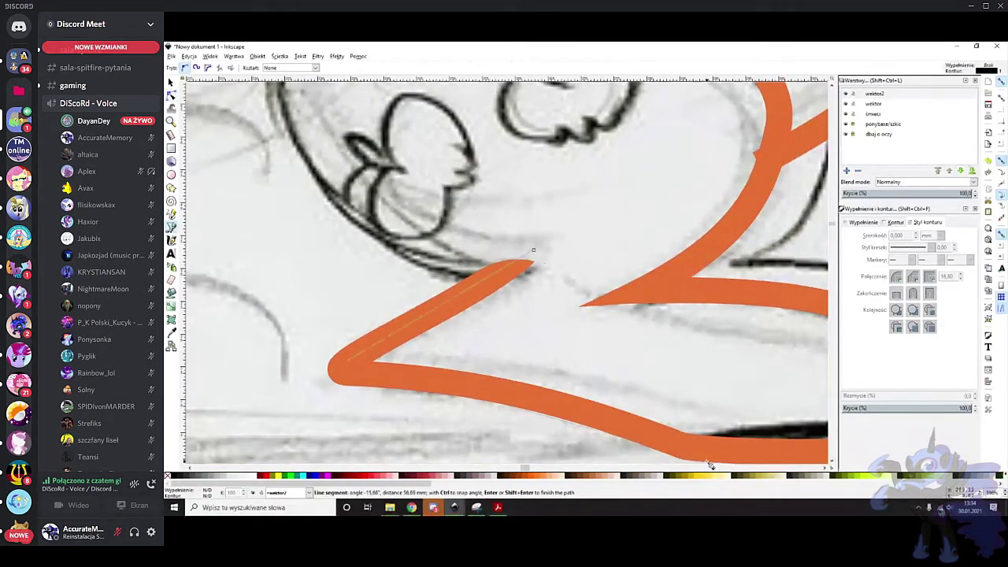
pyautogui.hscroll(6, 693, 451)
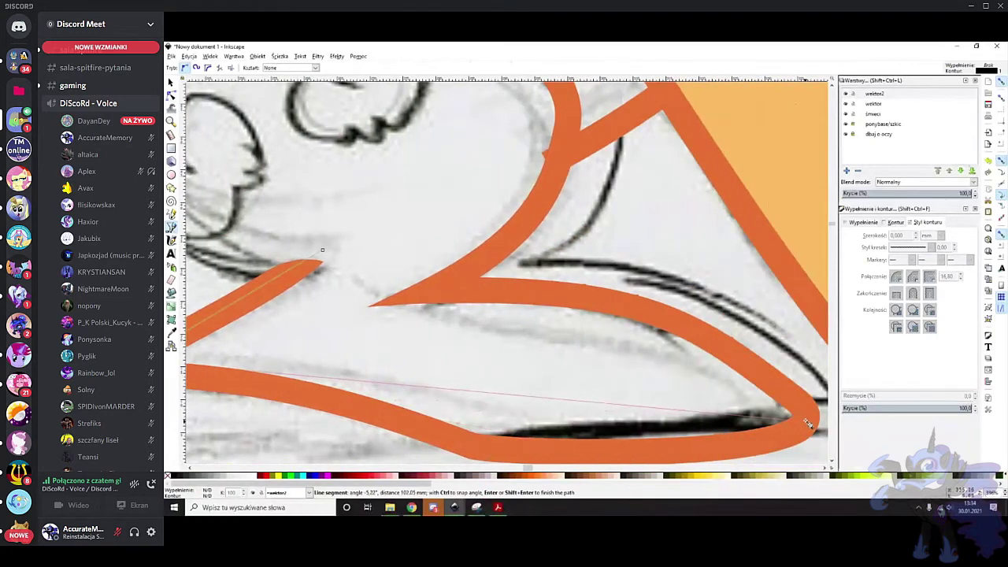
pyautogui.scroll(-1, 488, 388)
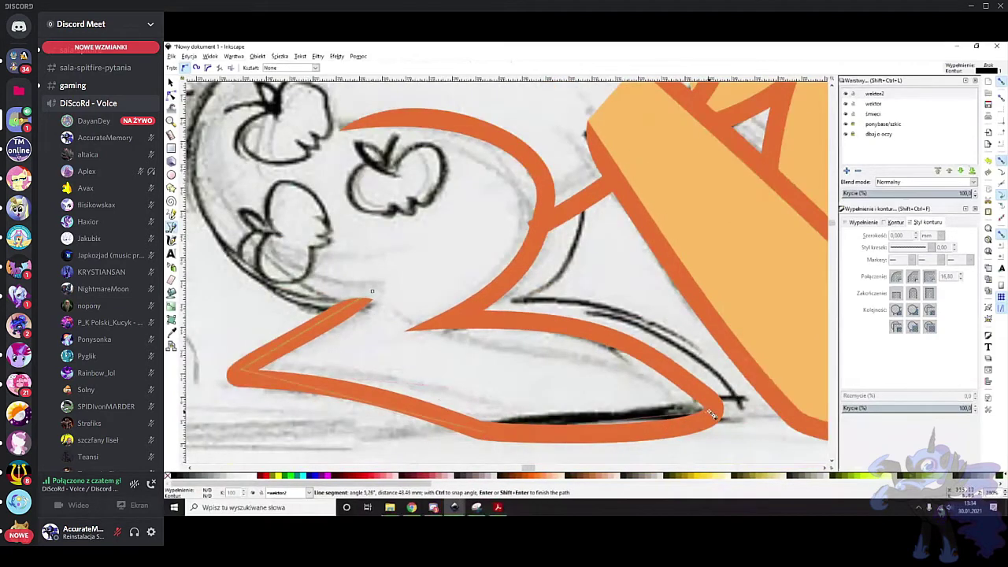
pyautogui.click(713, 414)
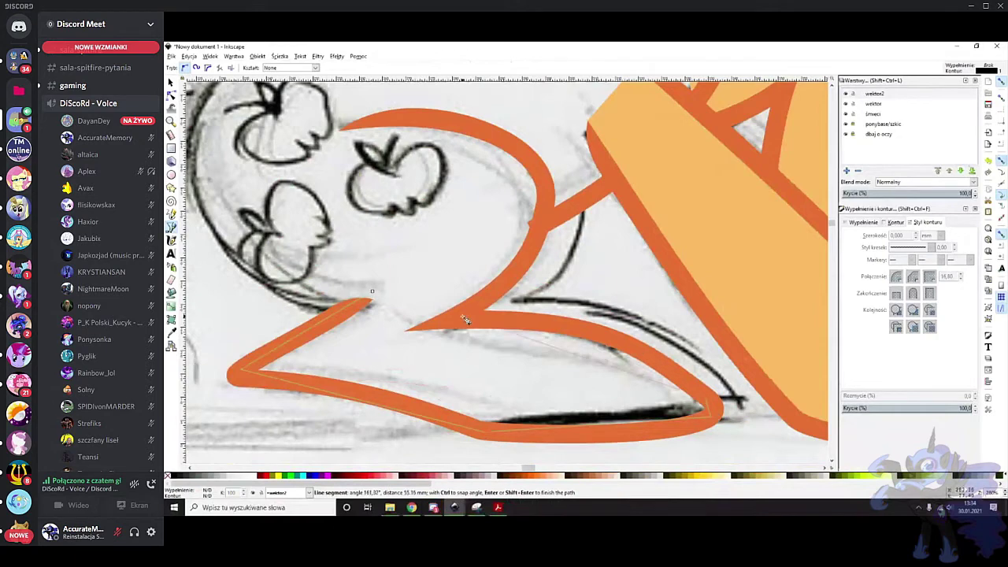
pyautogui.scroll(2, 390, 147)
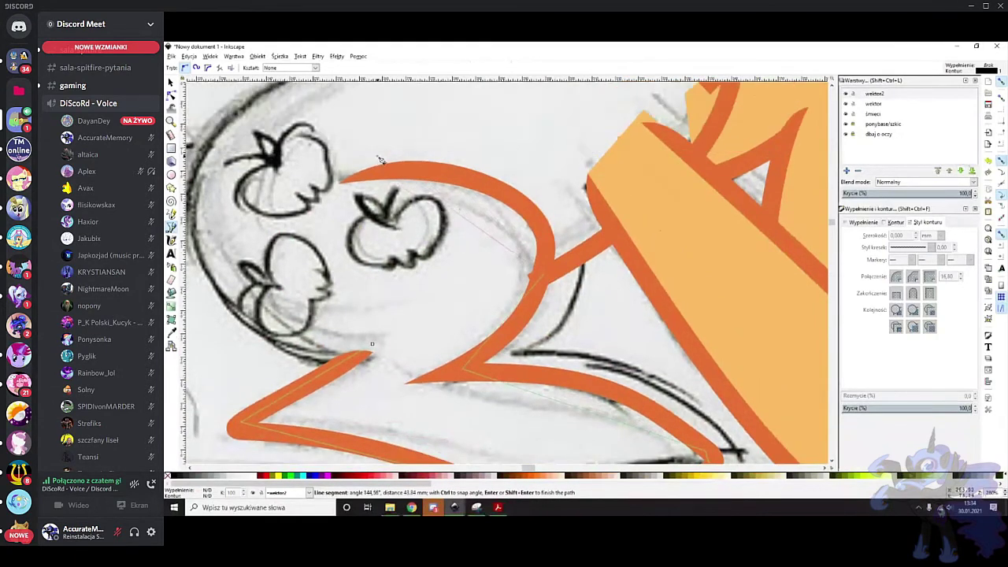
pyautogui.click(357, 175)
# Bend the path's straight segments along the thigh and lower leg into curves that run inside the orange outlines
pyautogui.click(172, 93)
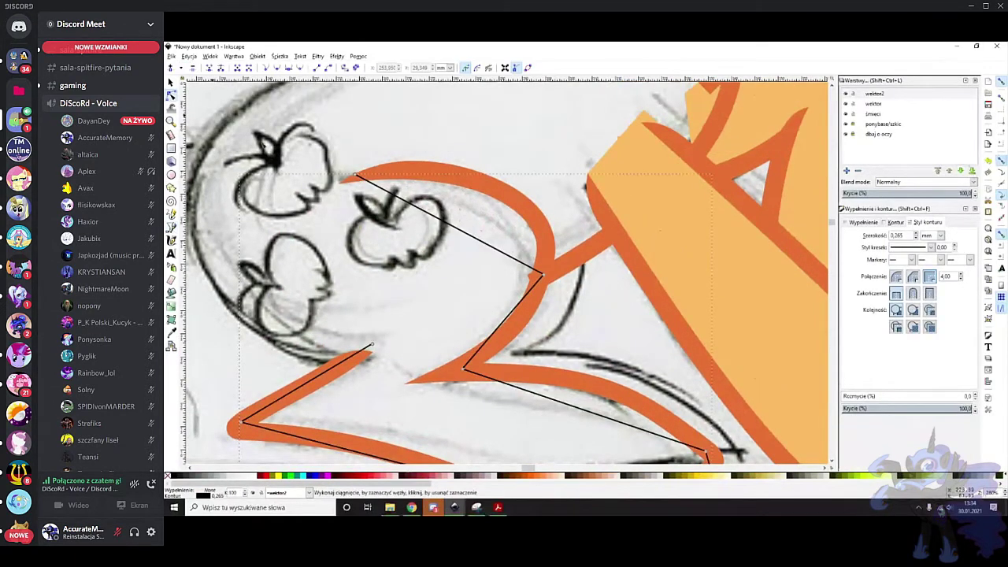
pyautogui.moveTo(472, 233); pyautogui.dragTo(497, 186)
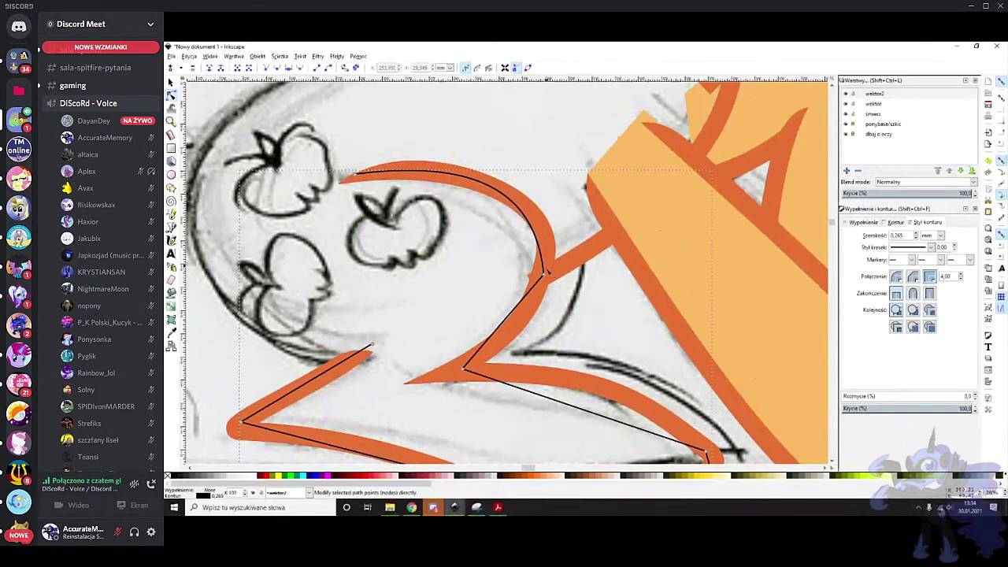
pyautogui.scroll(-3, 510, 258)
pyautogui.moveTo(505, 252); pyautogui.dragTo(516, 259)
pyautogui.moveTo(585, 340); pyautogui.dragTo(599, 320)
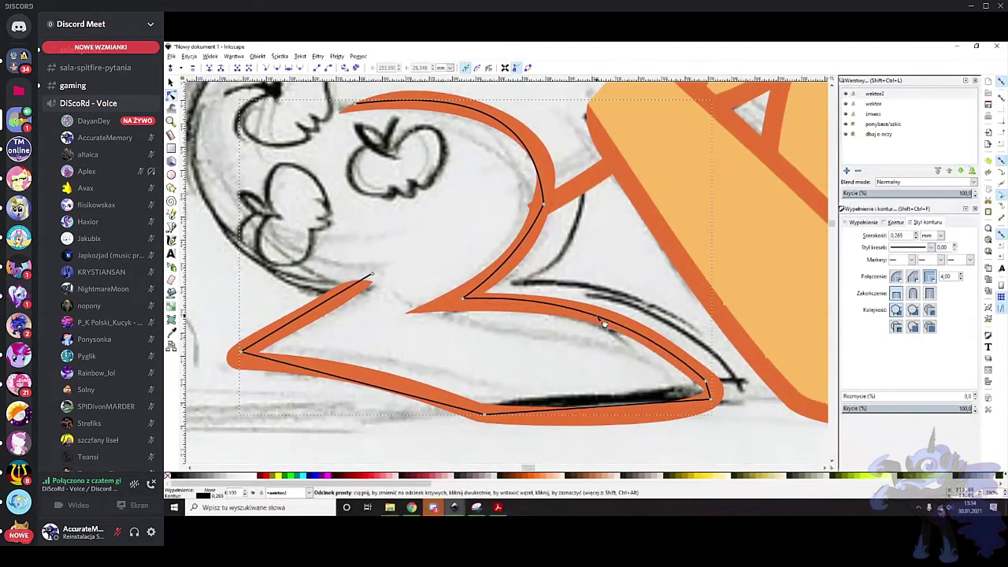
pyautogui.moveTo(602, 407); pyautogui.dragTo(608, 416)
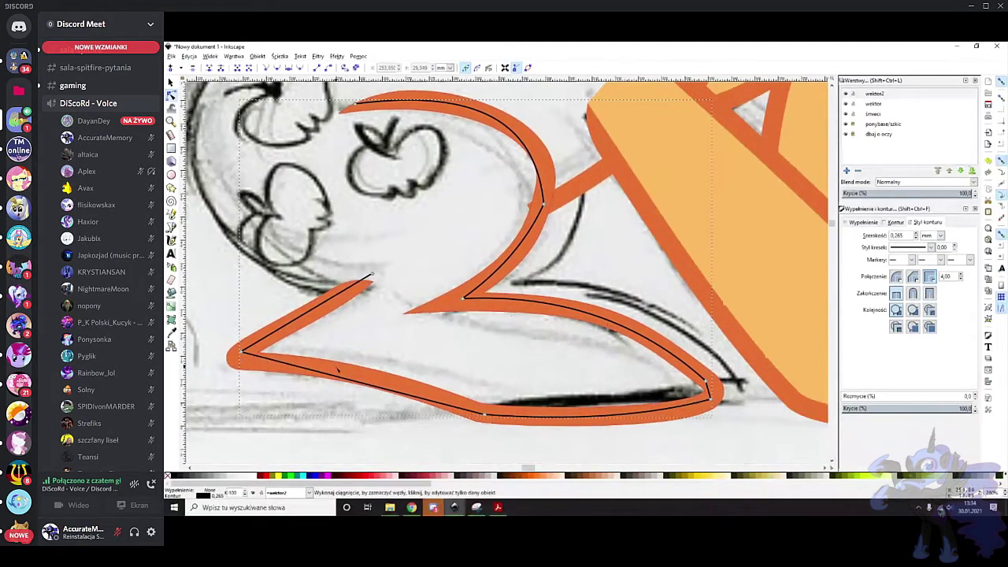
pyautogui.moveTo(359, 387); pyautogui.dragTo(356, 378)
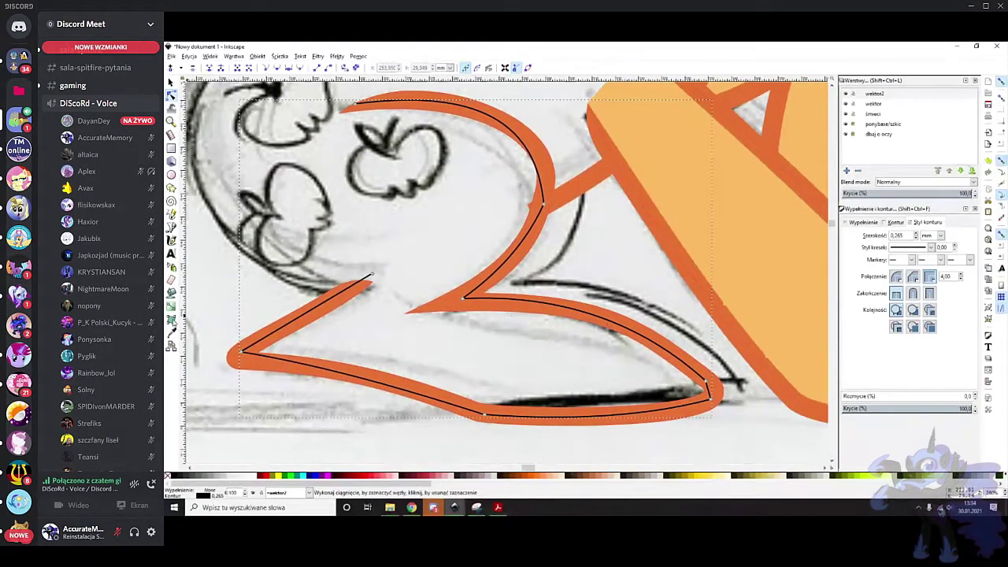
# Fill the hind-leg path with the light orange sampled from the neighbouring leg and remove its stroke
pyautogui.click(171, 332)
pyautogui.click(782, 236)
pyautogui.hscroll(-2, 670, 242)
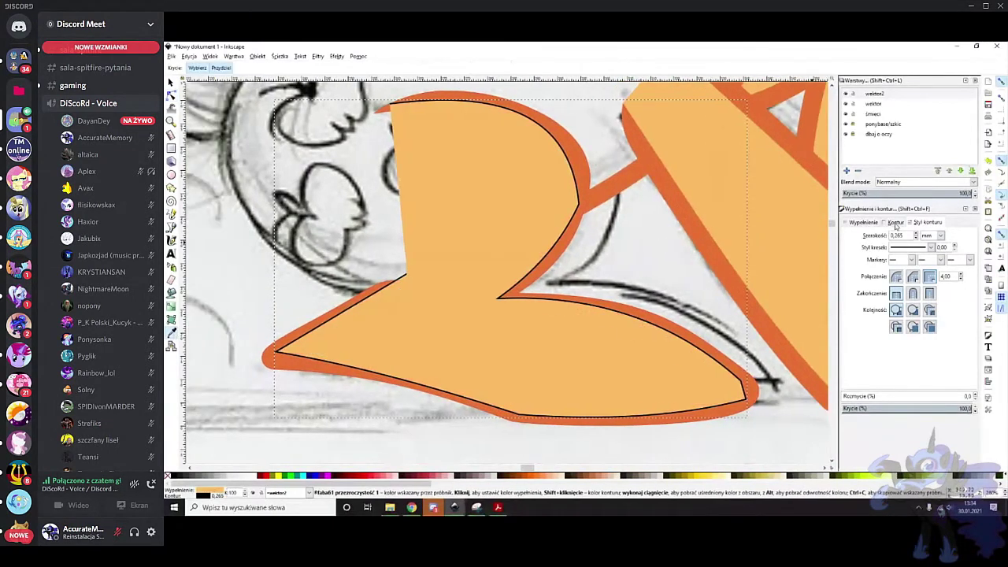
pyautogui.click(895, 223)
pyautogui.click(850, 237)
pyautogui.hscroll(-1, 443, 228)
# Lower the light-orange hind-leg shape to the bottom of its layer, behind the darker outlines
pyautogui.click(170, 82)
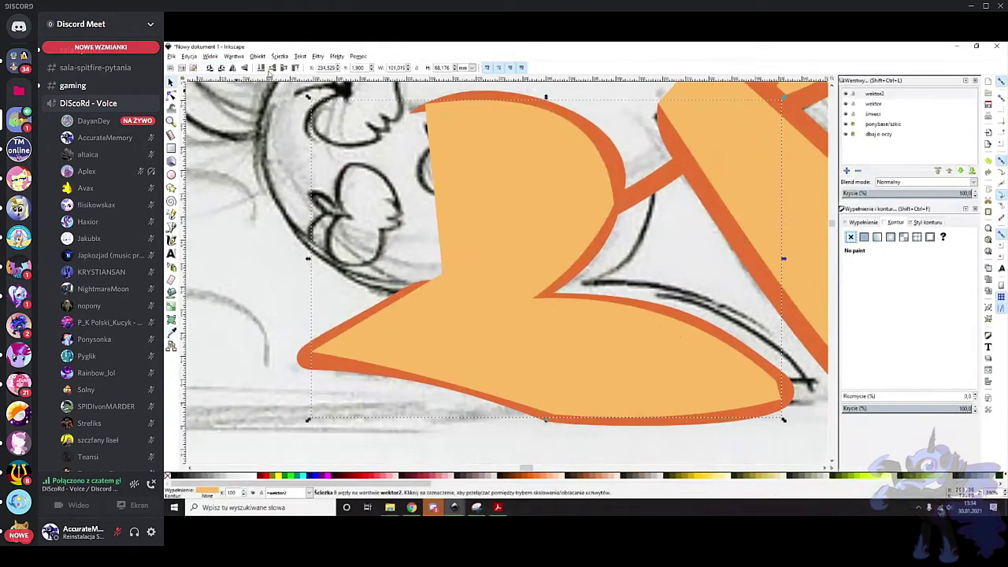
pyautogui.click(262, 68)
pyautogui.scroll(1, 396, 259)
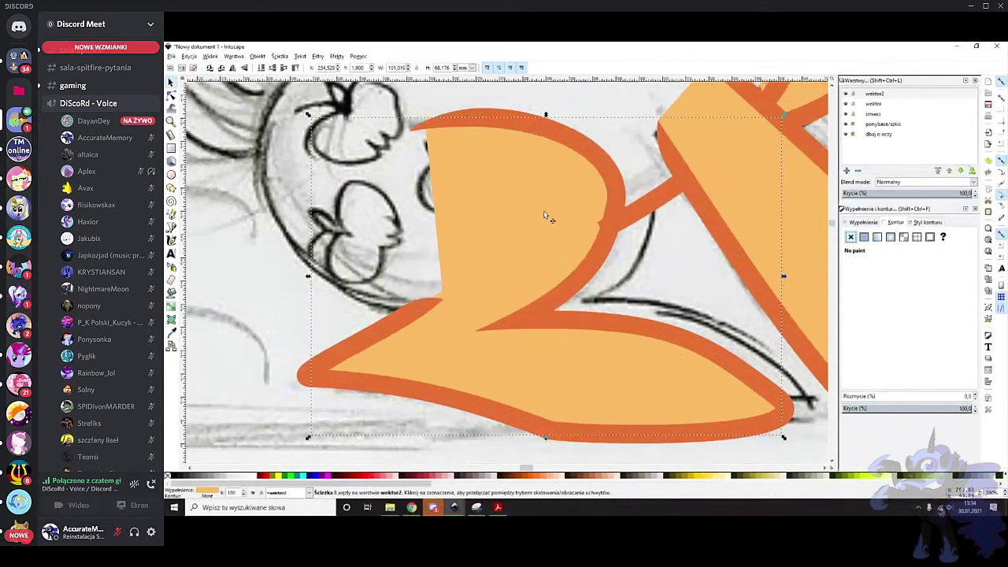
# Lower the belly line and the far foreleg group to the bottom of the layer, behind the other shapes
pyautogui.click(618, 170)
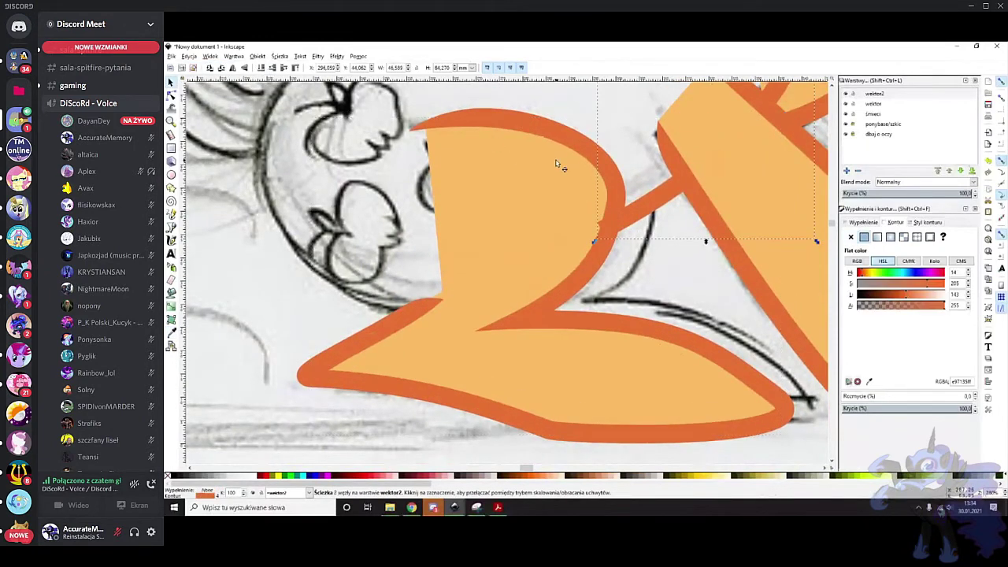
pyautogui.scroll(6, 566, 169)
pyautogui.hscroll(3, 599, 178)
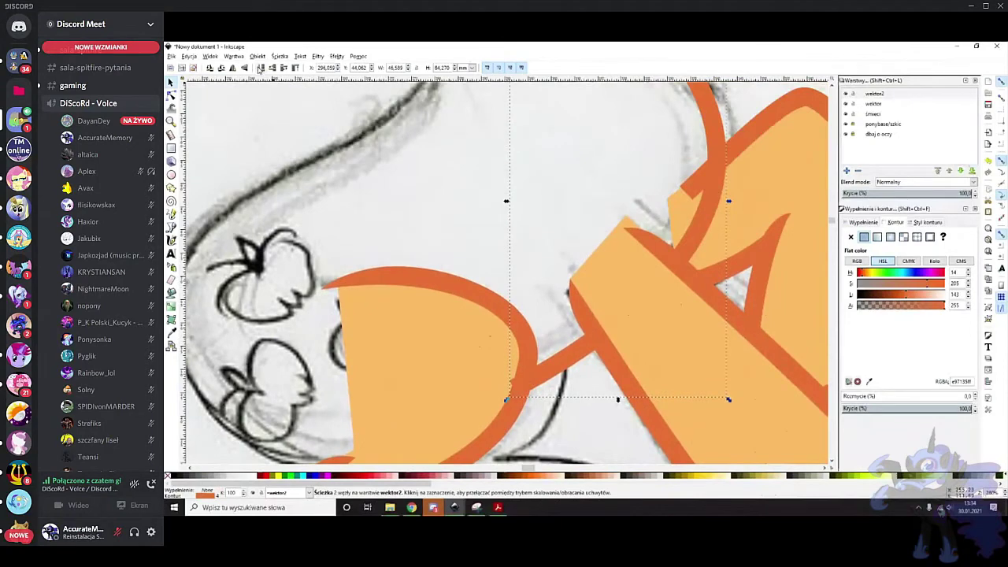
pyautogui.click(260, 69)
pyautogui.click(750, 166)
pyautogui.click(260, 70)
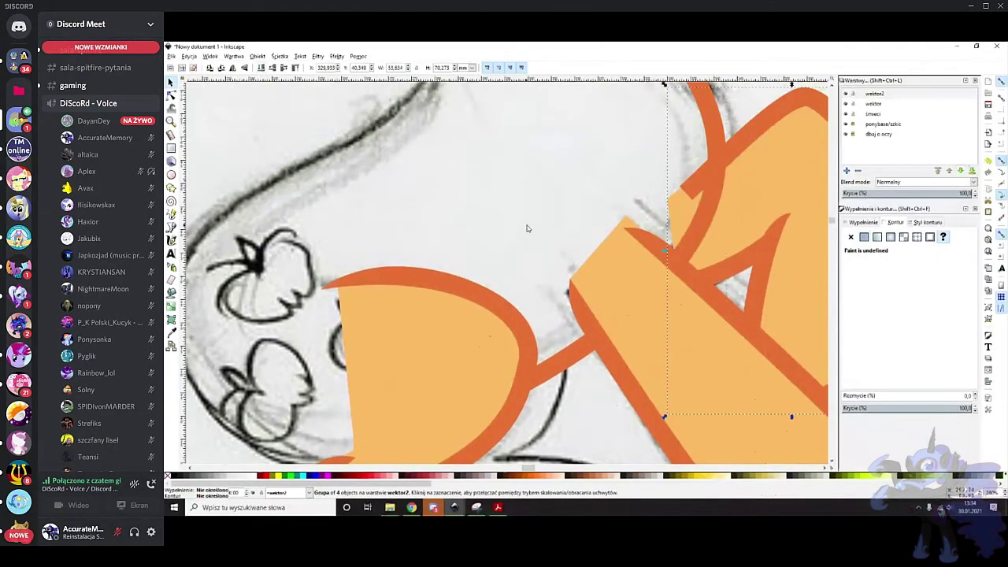
# Reduce the light-orange hind-leg fill's opacity to 47.3% so the sketched apples show through
pyautogui.scroll(-1, 528, 227)
pyautogui.click(514, 203)
pyautogui.scroll(-3, 472, 292)
pyautogui.hscroll(-6, 455, 313)
pyautogui.click(521, 274)
pyautogui.click(903, 410)
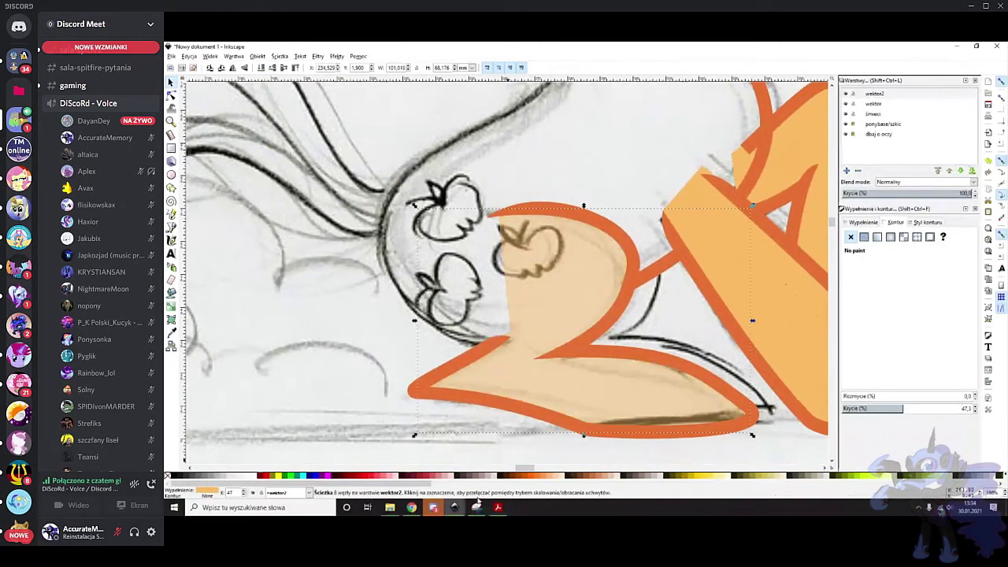
# Switch to the Applejack.svg drawing and copy the three-apple cutie mark from the pony's flank
pyautogui.moveTo(447, 511)
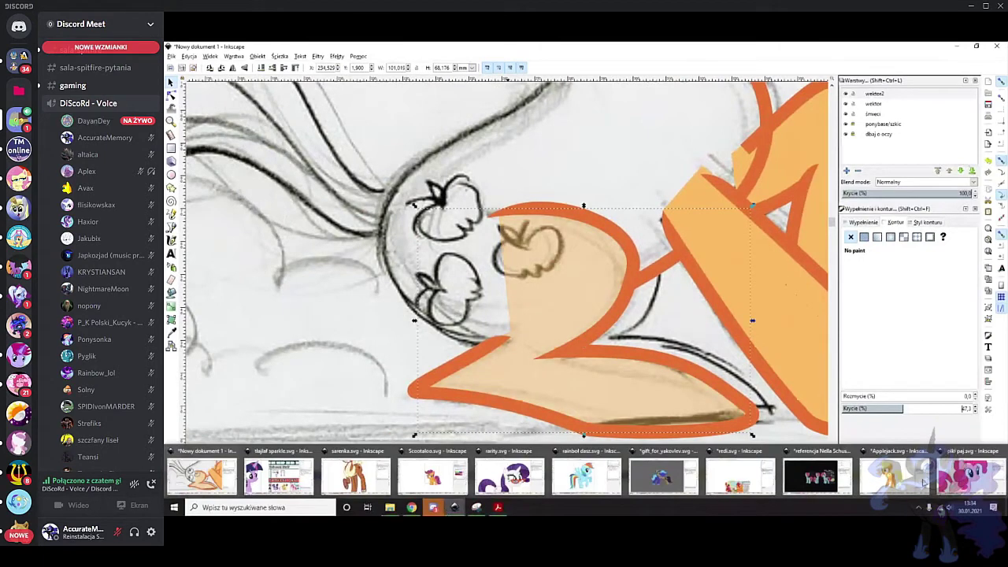
pyautogui.click(897, 474)
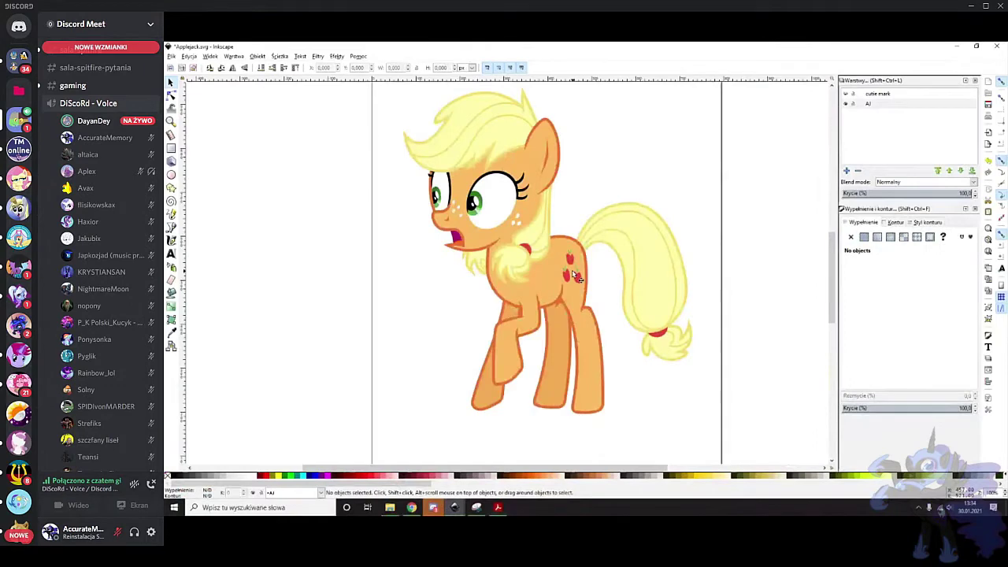
pyautogui.scroll(5, 575, 268)
pyautogui.click(525, 215)
pyautogui.scroll(-1, 525, 215)
pyautogui.rightClick(525, 215)
pyautogui.click(559, 251)
# Return to the sketch document and try to paste the copied cutie mark
pyautogui.click(454, 506)
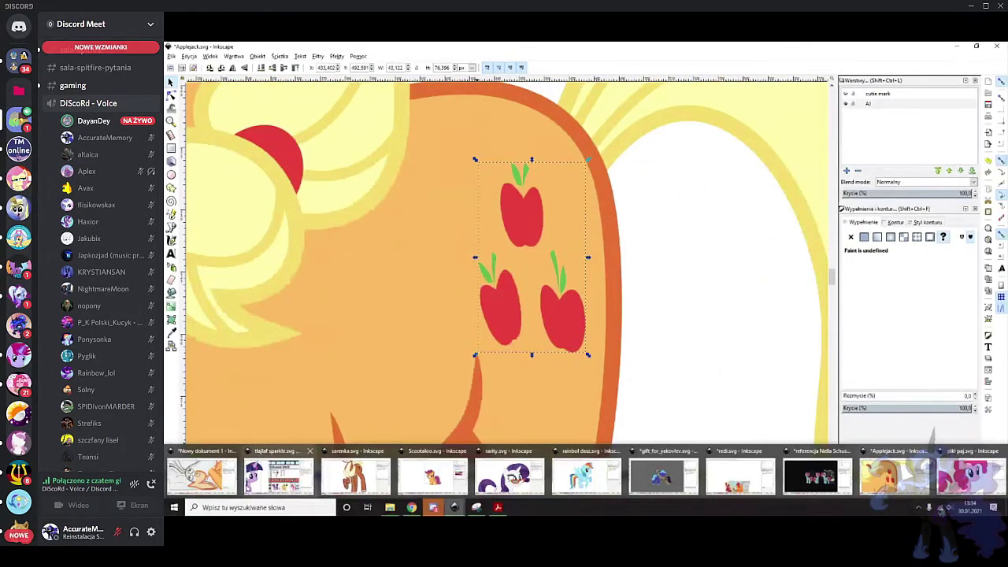
pyautogui.click(206, 477)
pyautogui.rightClick(380, 258)
pyautogui.click(408, 304)
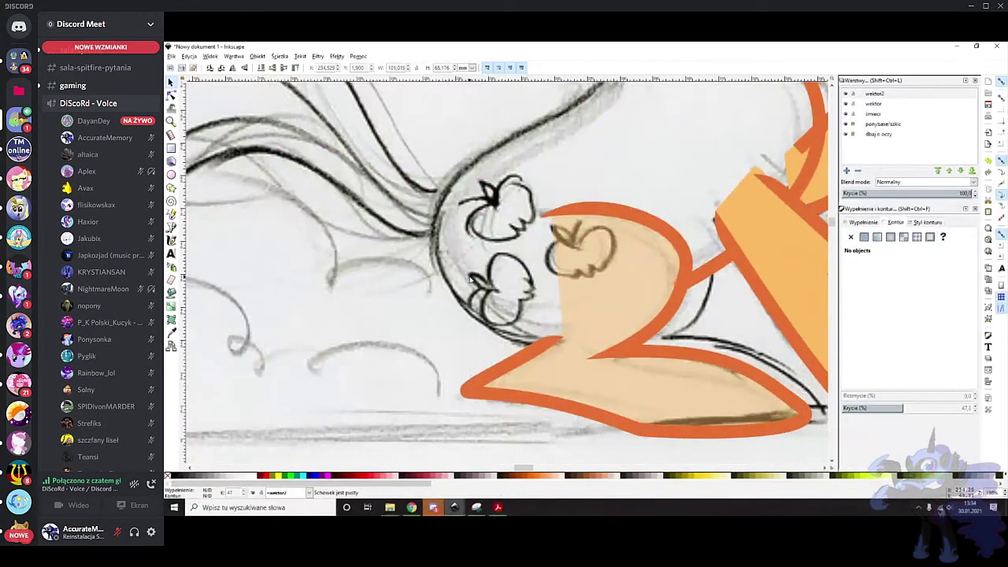
pyautogui.scroll(-2, 512, 284)
# Copy the apple cutie mark from Applejack.svg again and paste it onto the hind leg in the sketch document
pyautogui.moveTo(454, 507)
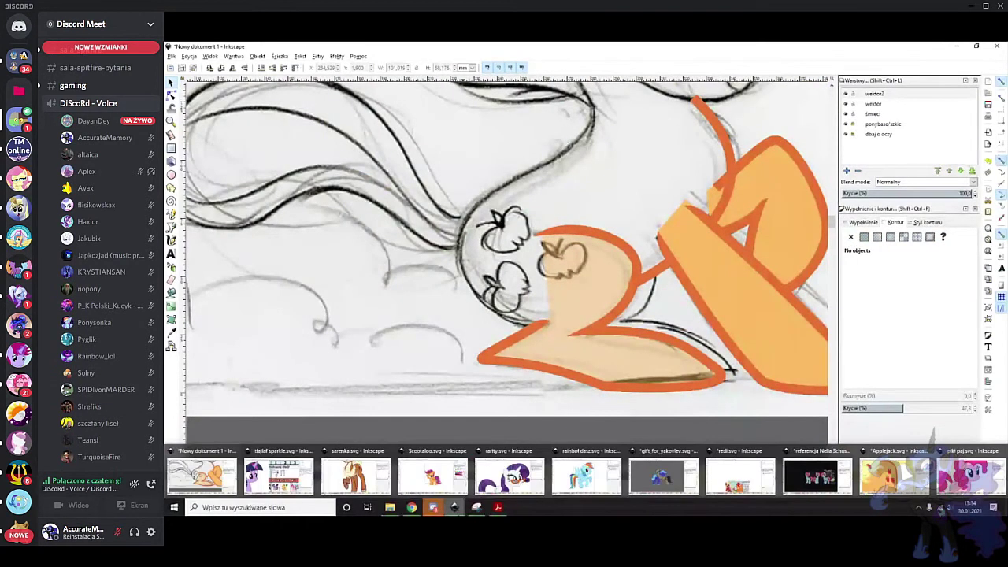
pyautogui.click(895, 476)
pyautogui.rightClick(522, 207)
pyautogui.click(543, 237)
pyautogui.moveTo(454, 507)
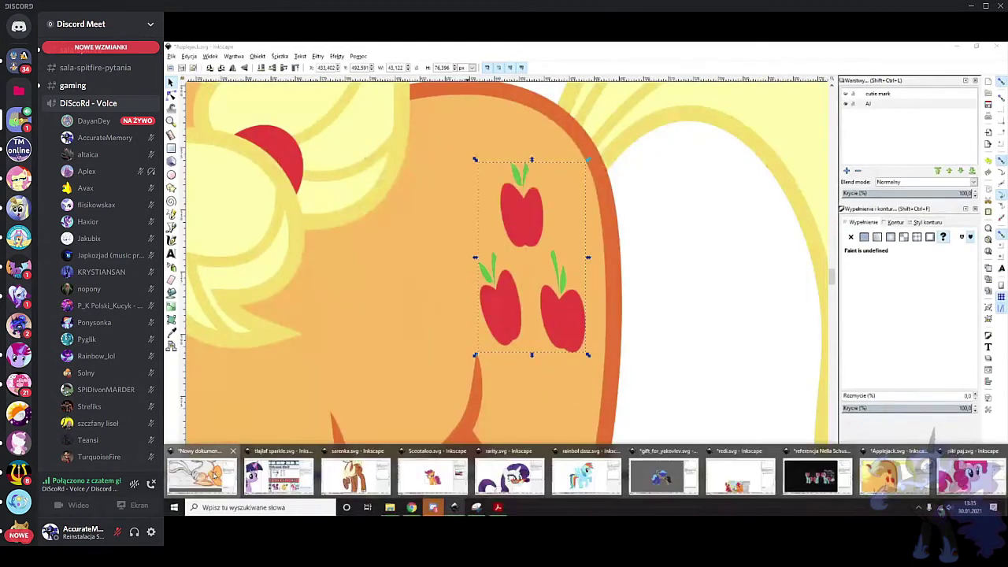
pyautogui.click(212, 475)
pyautogui.rightClick(563, 268)
pyautogui.click(598, 321)
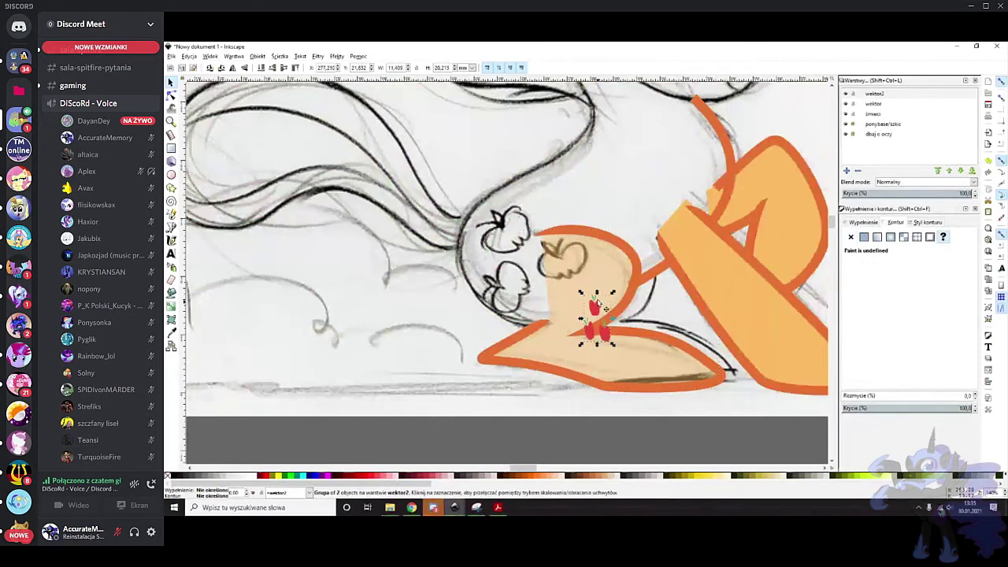
# Place the cutie mark on the rump near the tail, widen it to about 23 mm and set its opacity to 61.1%
pyautogui.moveTo(596, 314)
pyautogui.mouseDown()
pyautogui.moveTo(465, 285)
pyautogui.moveTo(493, 315)
pyautogui.moveTo(526, 313)
pyautogui.mouseUp()
pyautogui.scroll(2, 465, 285)
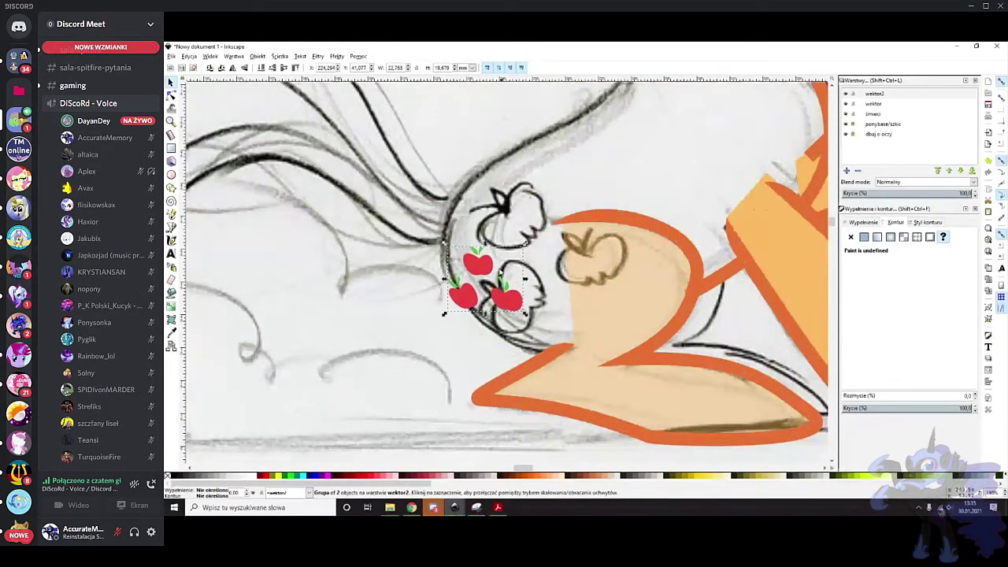
pyautogui.click(922, 407)
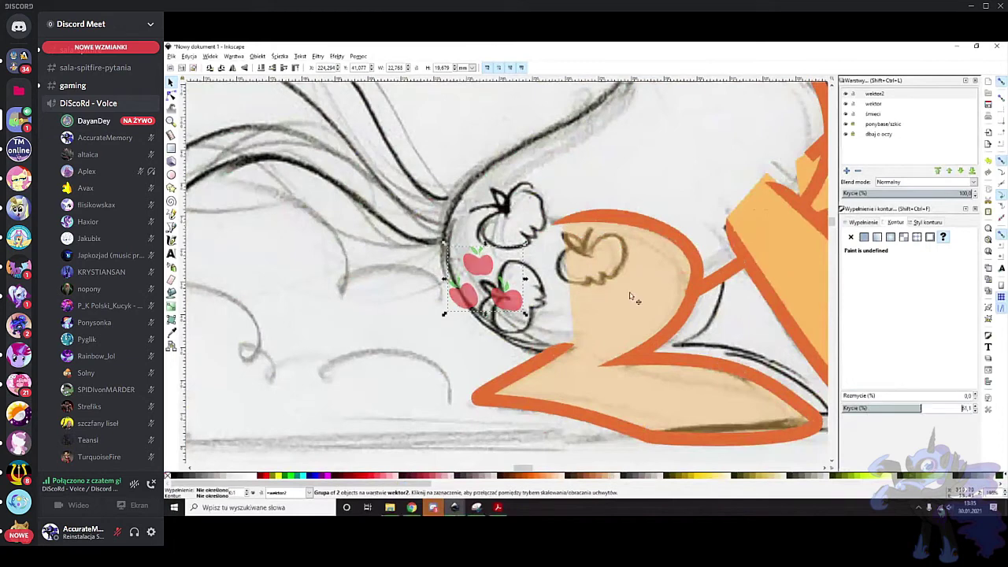
pyautogui.scroll(2, 459, 199)
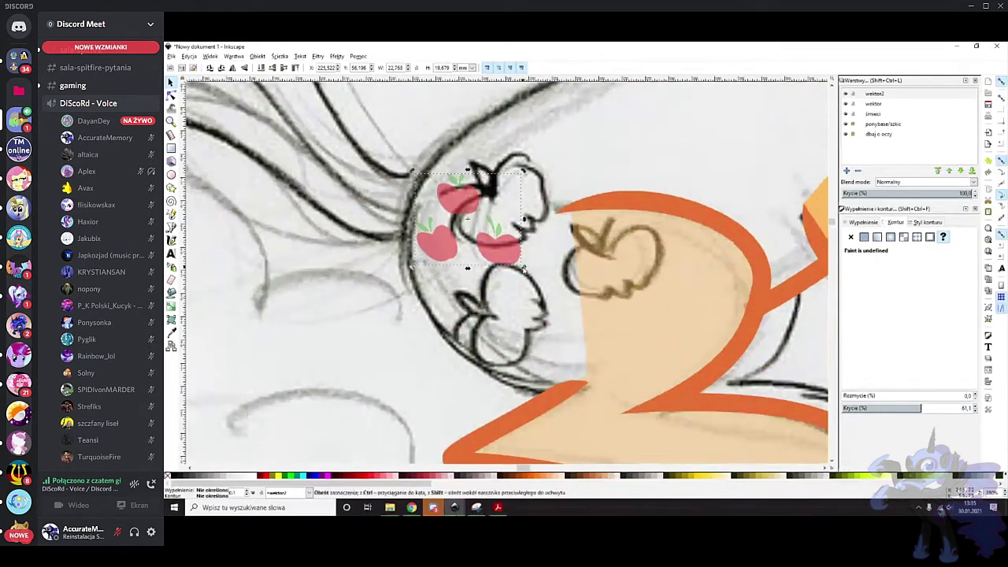
# Enter the cutie mark group and select the apples inside it
pyautogui.doubleClick(496, 252)
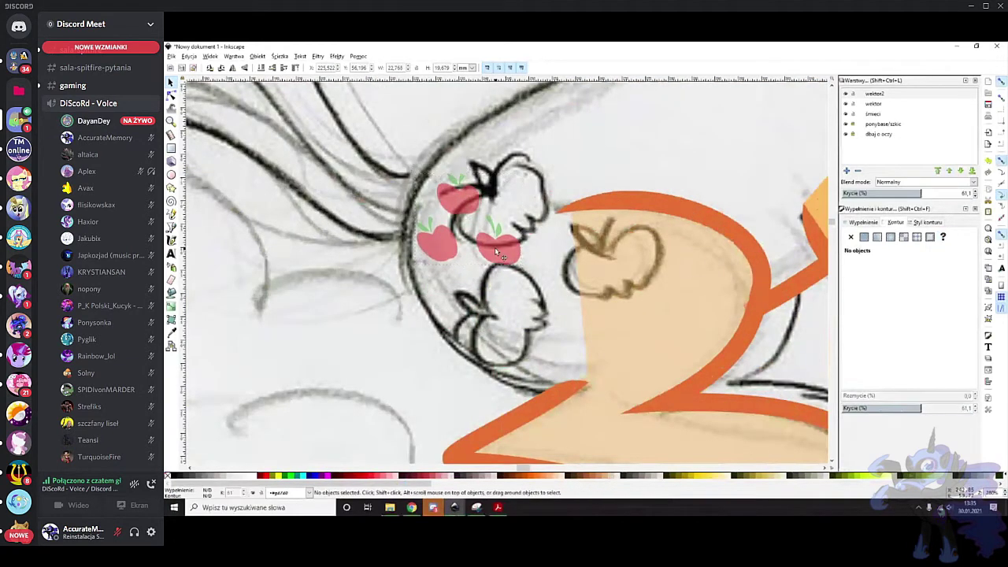
pyautogui.click(454, 205)
pyautogui.click(445, 245)
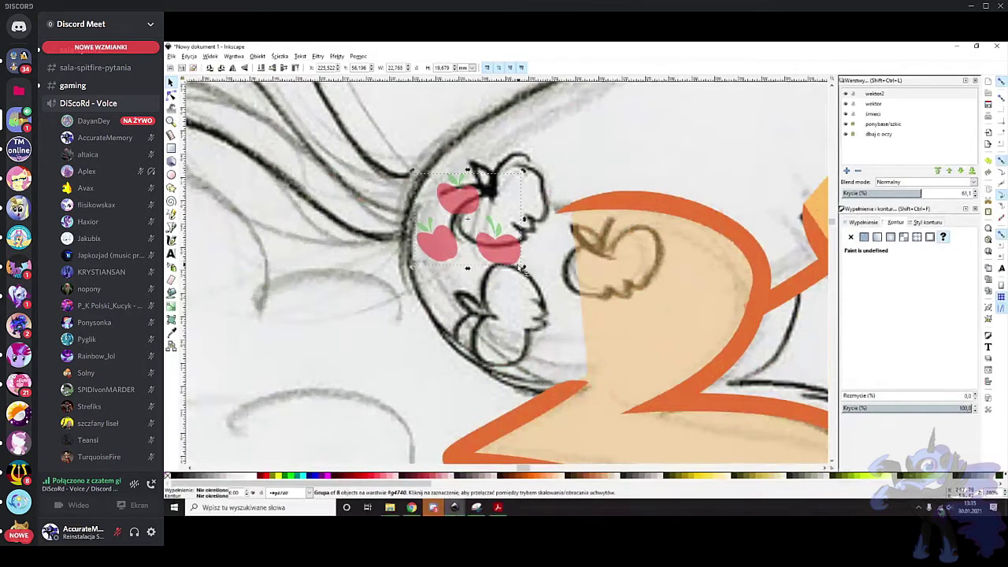
# Try to rotate the selected apples counter-clockwise and to shift them toward the tail
pyautogui.moveTo(524, 269); pyautogui.dragTo(555, 207)
pyautogui.hotkey('ctrl', 'z')
pyautogui.scroll(-1, 409, 187)
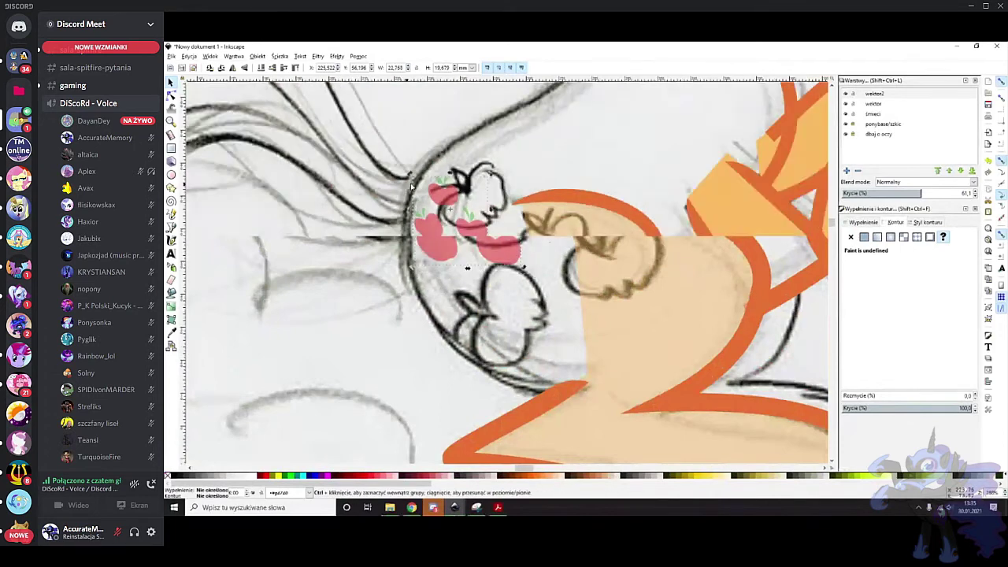
pyautogui.scroll(1, 415, 187)
pyautogui.moveTo(458, 202); pyautogui.dragTo(420, 230)
pyautogui.hotkey('ctrl', 'z')
# Group the selected apples, rotate them counter-clockwise and move them onto the upper sketched apple
pyautogui.rightClick(467, 199)
pyautogui.click(504, 370)
pyautogui.moveTo(475, 201); pyautogui.dragTo(467, 260)
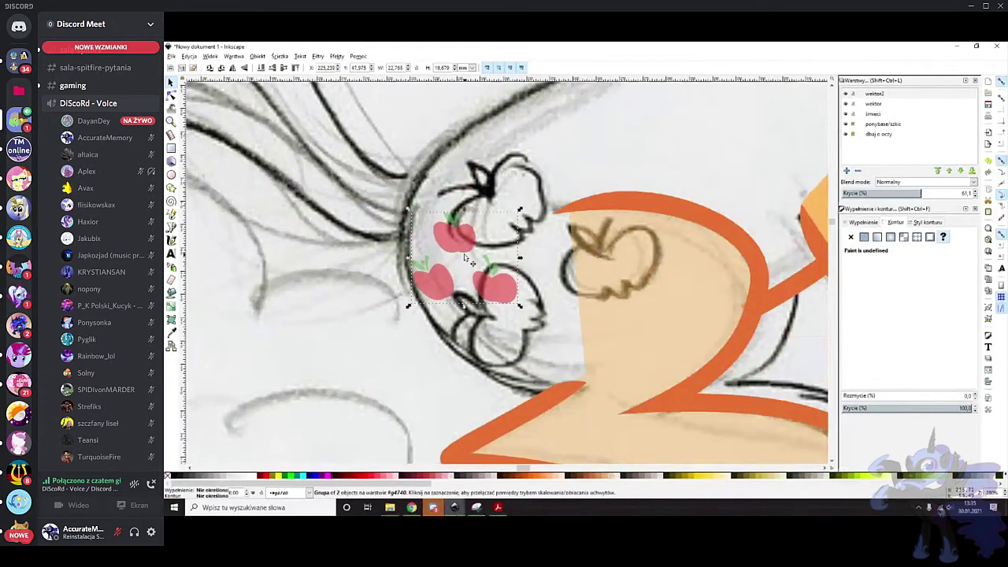
pyautogui.moveTo(520, 304); pyautogui.dragTo(550, 217)
pyautogui.moveTo(467, 200); pyautogui.dragTo(505, 203)
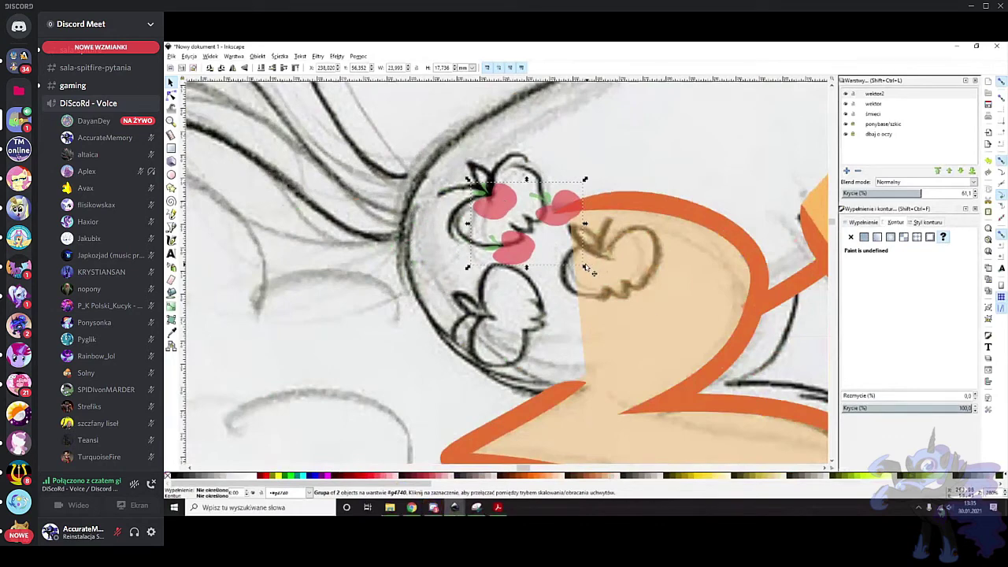
# Enlarge the apple group to about 56 mm wide and 38 mm high over the three sketched apples
pyautogui.moveTo(584, 268); pyautogui.dragTo(606, 275)
pyautogui.moveTo(378, 411); pyautogui.dragTo(361, 367)
pyautogui.moveTo(506, 320); pyautogui.dragTo(532, 313)
pyautogui.moveTo(703, 139); pyautogui.dragTo(682, 182)
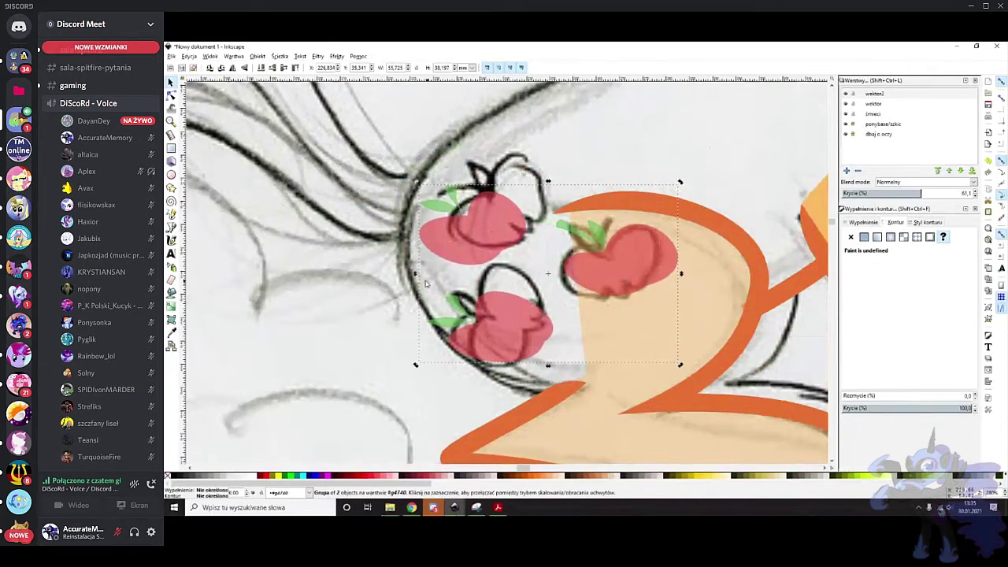
# Skew the apple group to follow the flank's slant and narrow it to about 49 mm
pyautogui.moveTo(418, 277); pyautogui.dragTo(425, 236)
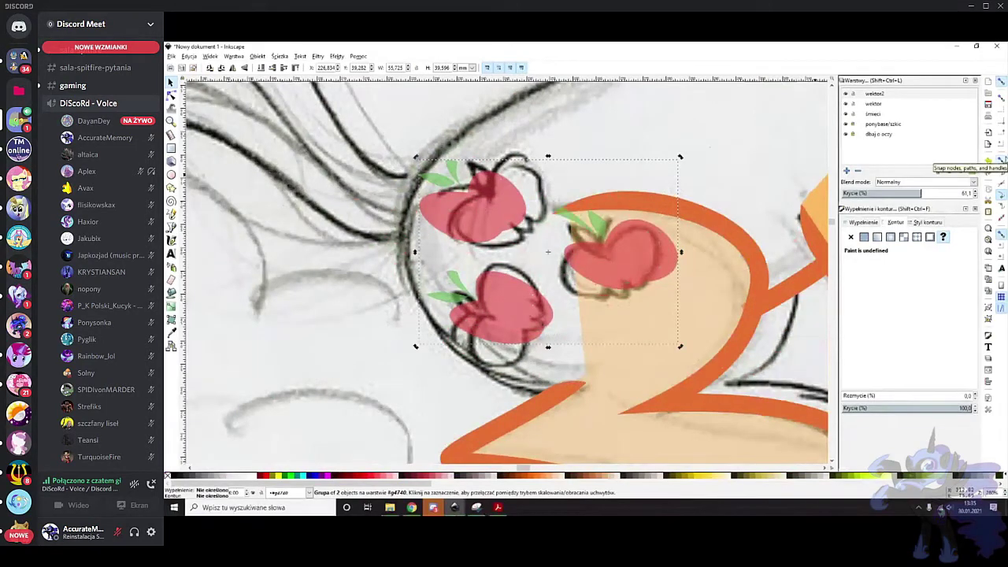
pyautogui.moveTo(410, 251); pyautogui.dragTo(446, 248)
pyautogui.click(469, 234)
pyautogui.moveTo(544, 318); pyautogui.dragTo(508, 342)
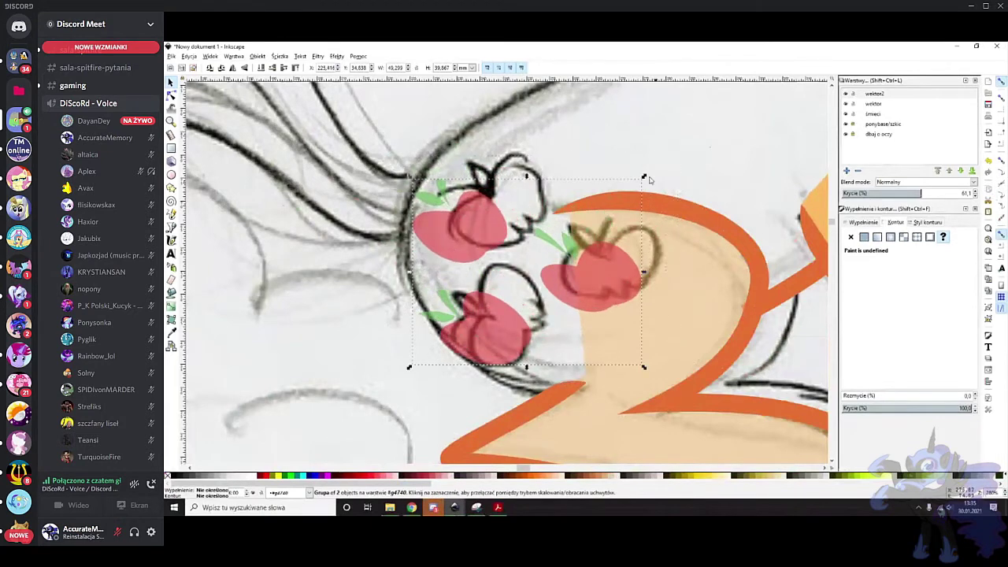
# Resize and reposition the apple group over the sketched apples, to about 47 mm wide and 46 mm high
pyautogui.moveTo(644, 176); pyautogui.dragTo(675, 150)
pyautogui.moveTo(627, 278); pyautogui.dragTo(613, 272)
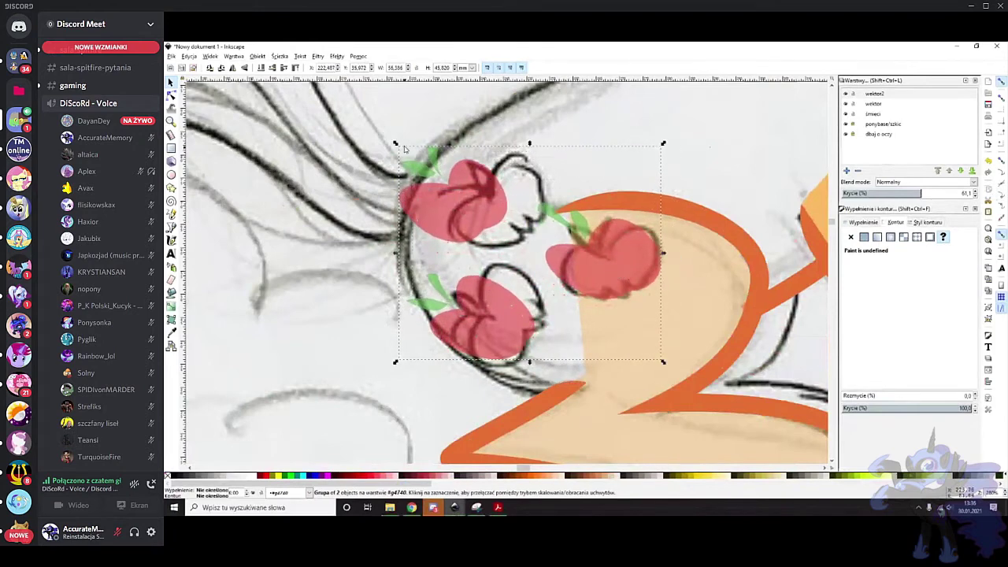
pyautogui.moveTo(396, 145); pyautogui.dragTo(451, 148)
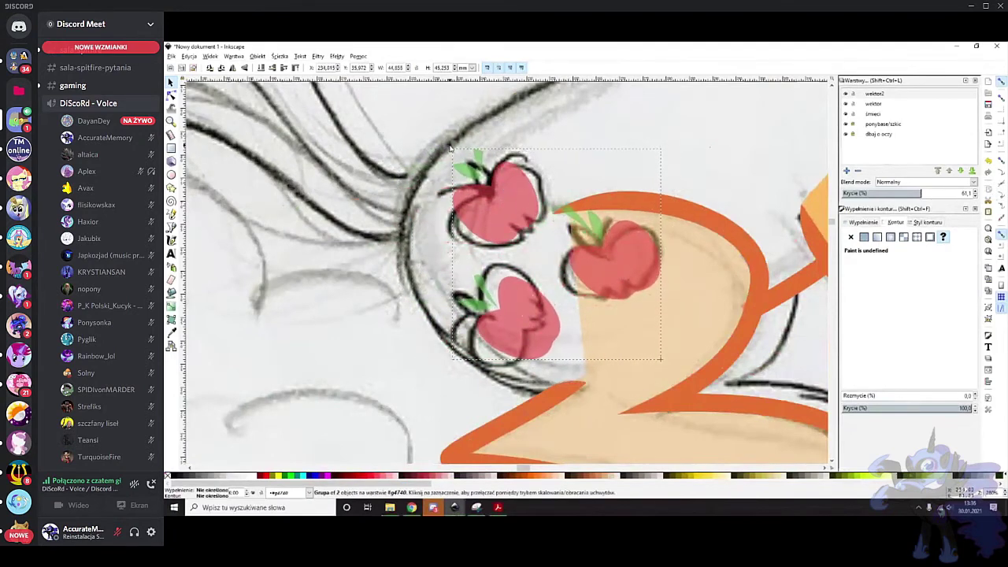
pyautogui.moveTo(447, 360)
pyautogui.mouseDown()
pyautogui.moveTo(428, 365)
pyautogui.moveTo(436, 360)
pyautogui.mouseUp()
pyautogui.moveTo(664, 363); pyautogui.dragTo(670, 358)
pyautogui.moveTo(630, 232); pyautogui.dragTo(621, 245)
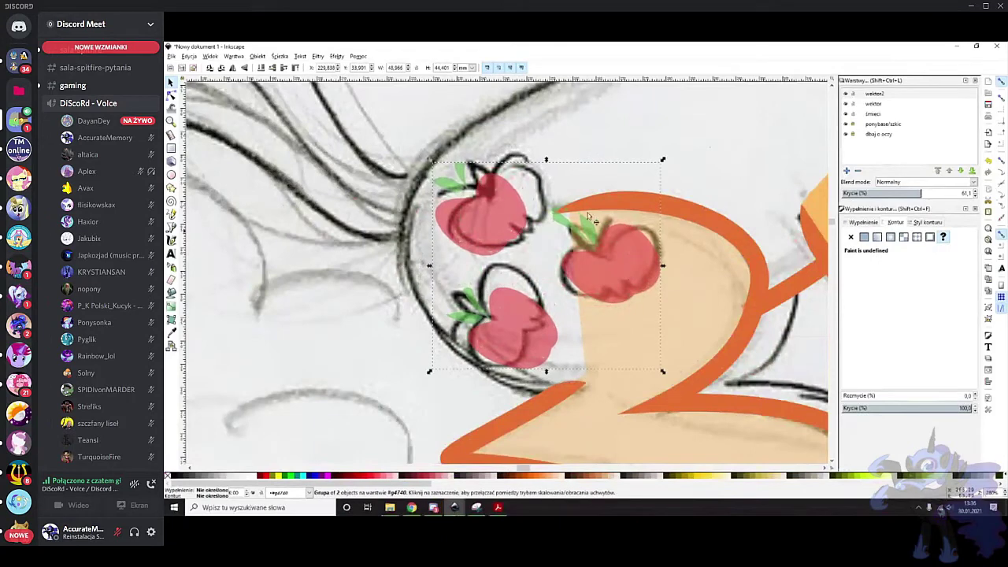
pyautogui.moveTo(425, 162); pyautogui.dragTo(437, 152)
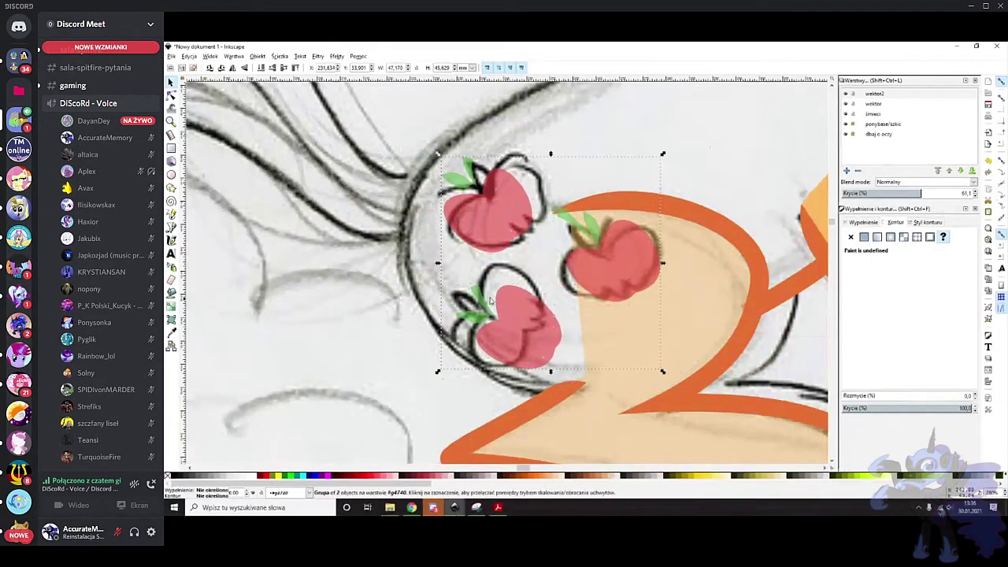
# Skew the apple group slightly vertically and horizontally to match the tilt of the sketched apples
pyautogui.click(515, 301)
pyautogui.moveTo(437, 263); pyautogui.dragTo(437, 255)
pyautogui.moveTo(551, 368); pyautogui.dragTo(542, 368)
pyautogui.moveTo(604, 253); pyautogui.dragTo(604, 254)
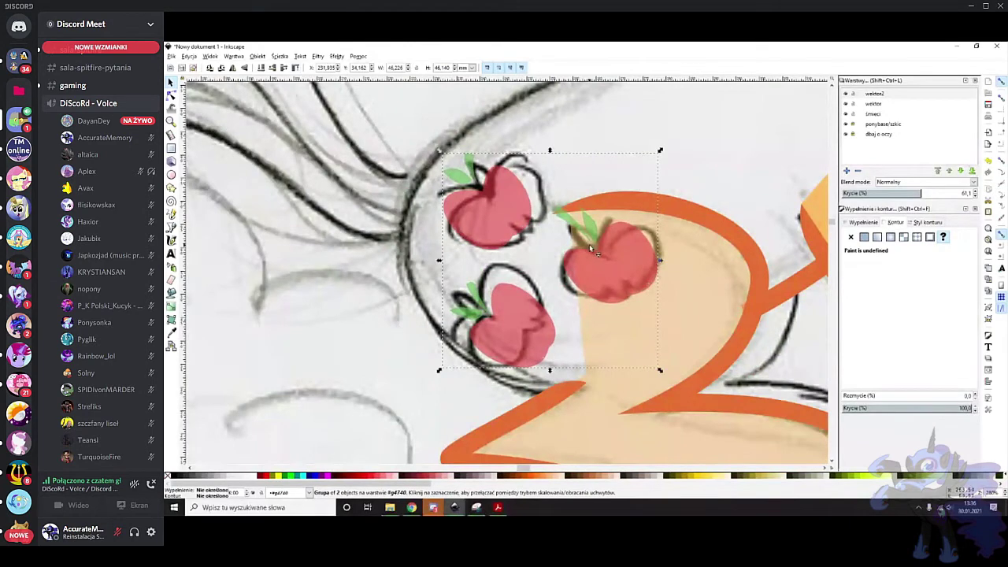
# Rotate the apple group slightly counter-clockwise, stretch it to about 47 mm high and nudge it over the sketch
pyautogui.moveTo(660, 371); pyautogui.dragTo(667, 363)
pyautogui.moveTo(620, 245); pyautogui.dragTo(617, 253)
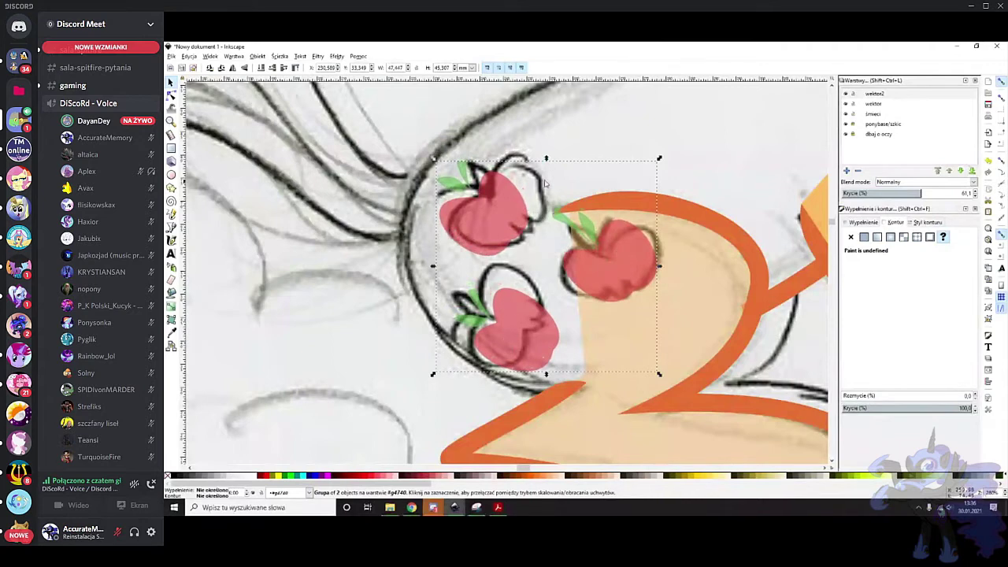
pyautogui.moveTo(545, 158); pyautogui.dragTo(546, 154)
pyautogui.moveTo(519, 315); pyautogui.dragTo(520, 311)
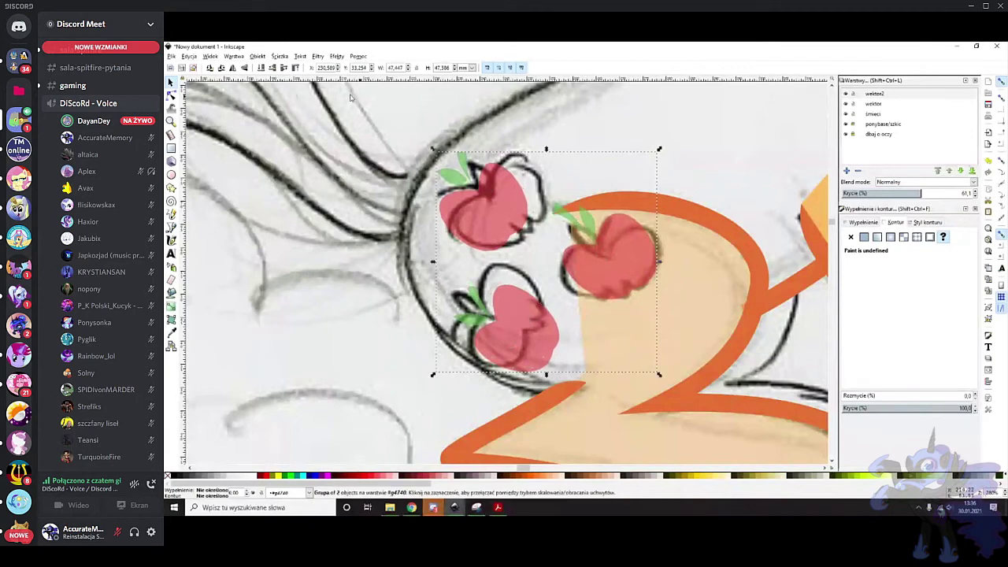
# Restore the hind-leg fill and the apple cutie mark to 100% opacity
pyautogui.click(686, 207)
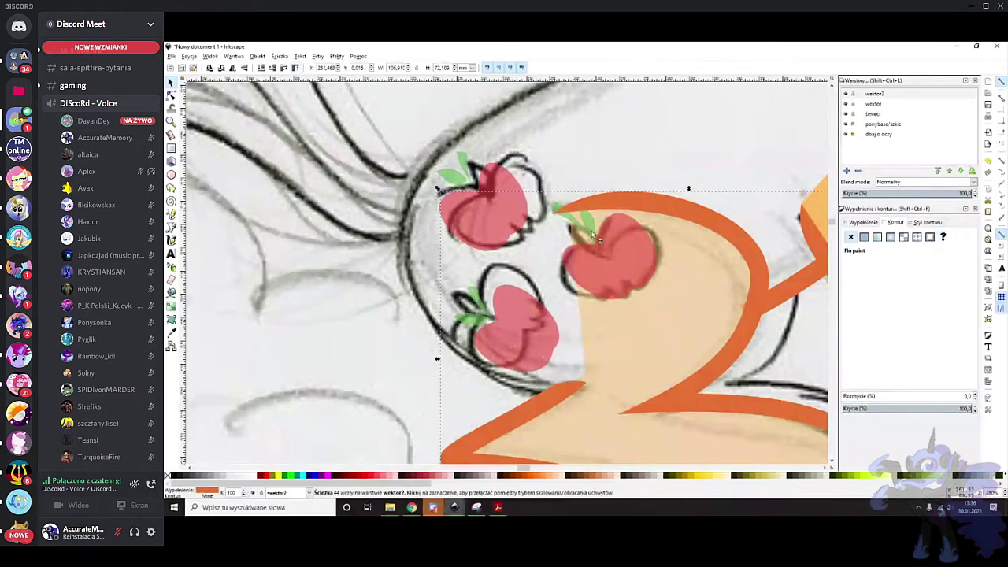
pyautogui.click(902, 408)
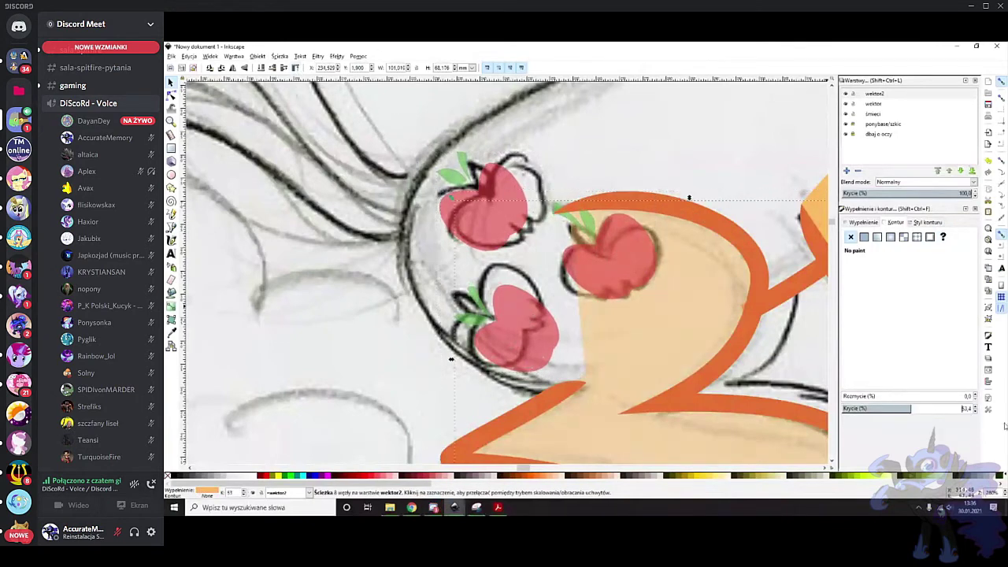
pyautogui.moveTo(928, 411); pyautogui.dragTo(1006, 433)
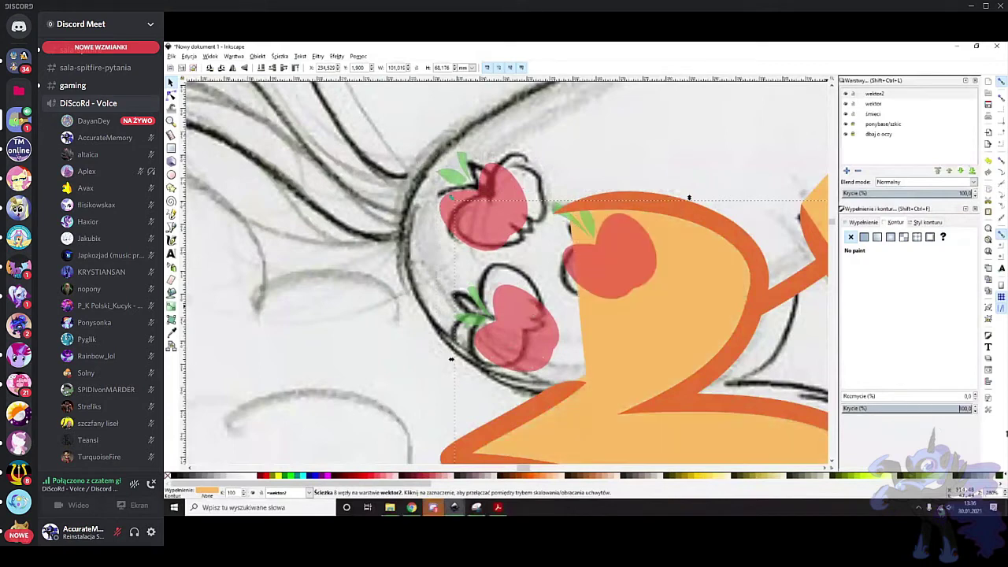
pyautogui.click(564, 255)
pyautogui.moveTo(933, 407); pyautogui.dragTo(1005, 444)
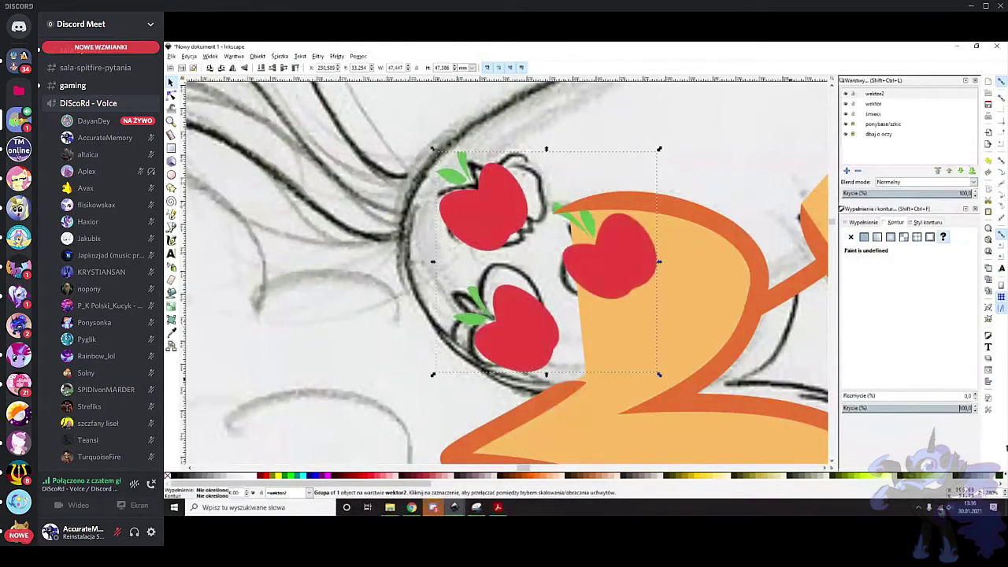
# Shrink the apple group to about 43 mm wide and high and reposition it on the flank
pyautogui.hscroll(1, 540, 234)
pyautogui.press('Escape')
pyautogui.click(474, 212)
pyautogui.moveTo(475, 211); pyautogui.dragTo(451, 212)
pyautogui.moveTo(629, 151); pyautogui.dragTo(618, 162)
pyautogui.moveTo(580, 252); pyautogui.dragTo(578, 253)
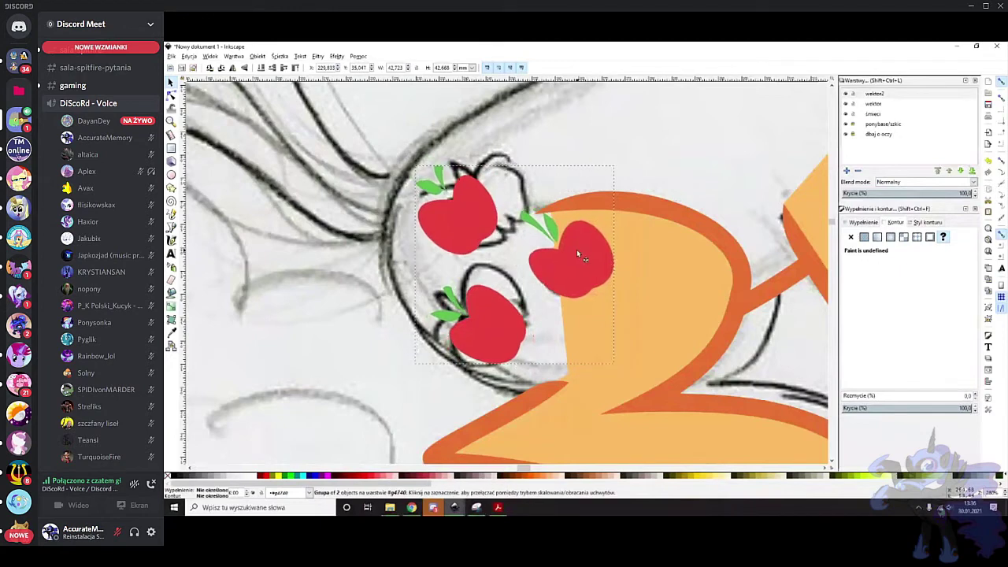
# Draw an open straight-segment path from the hind leg around the rump, along the back and up the neck over the sketch
pyautogui.click(330, 368)
pyautogui.click(171, 229)
pyautogui.click(539, 400)
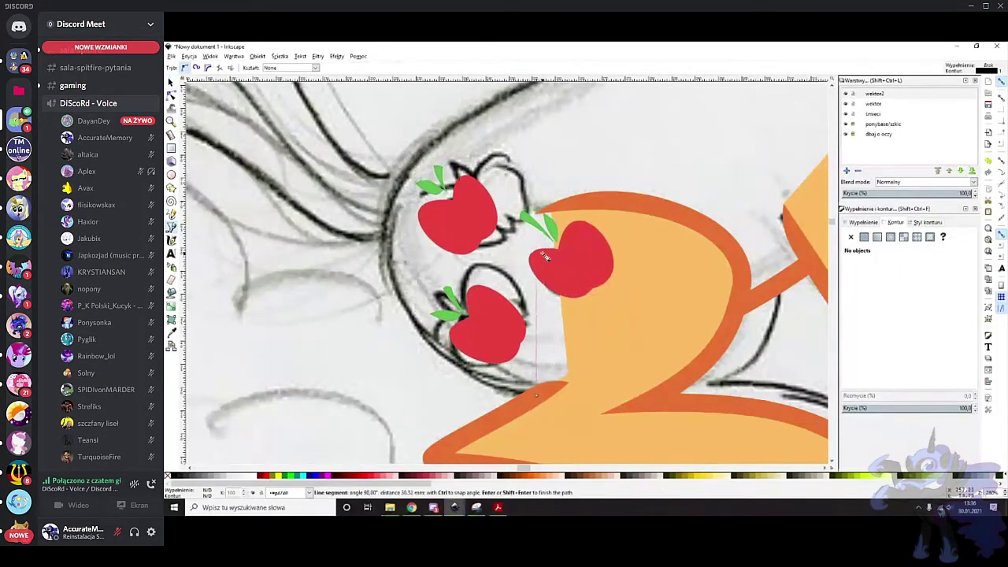
pyautogui.scroll(-2, 551, 268)
pyautogui.scroll(2, 562, 236)
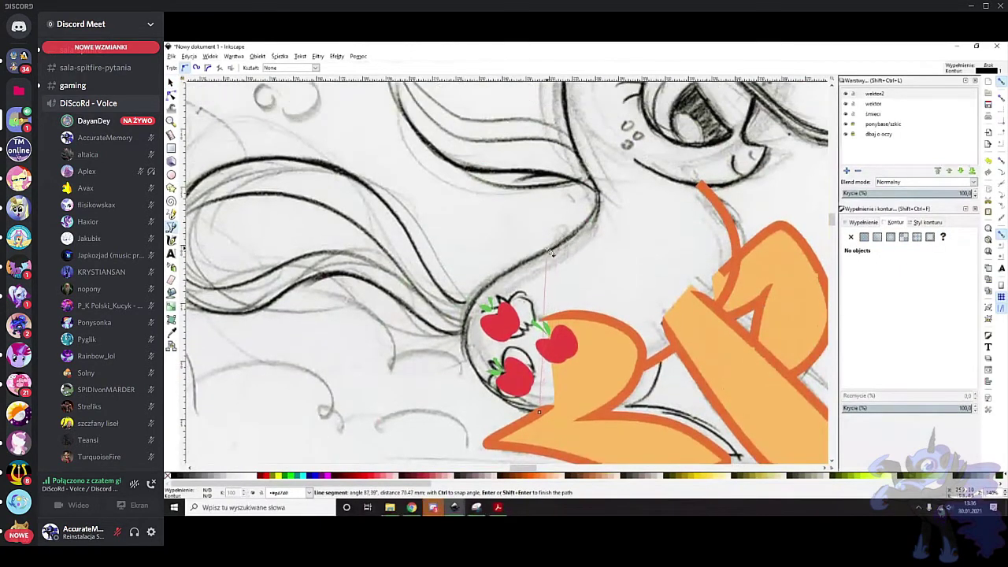
pyautogui.click(469, 329)
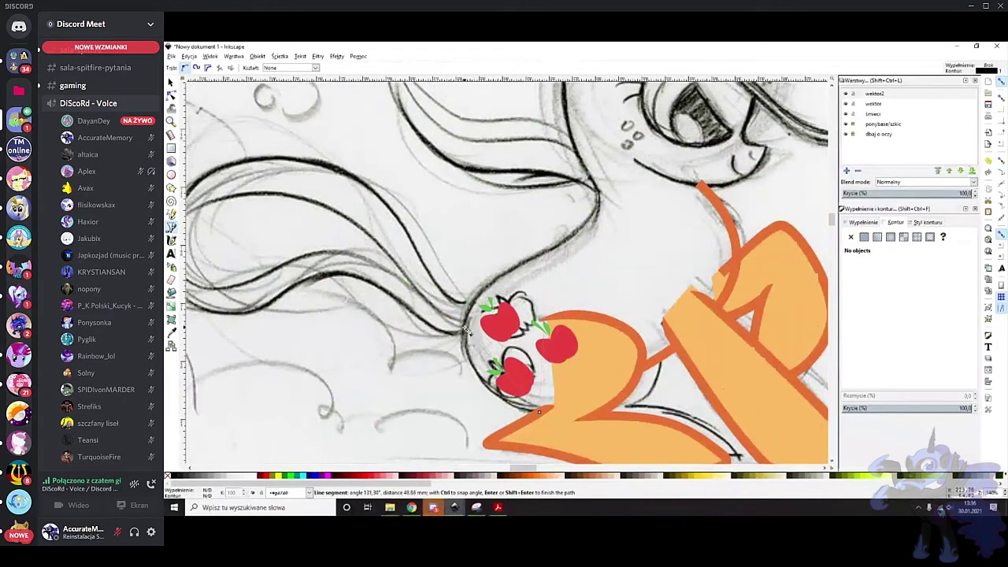
pyautogui.scroll(3, 606, 260)
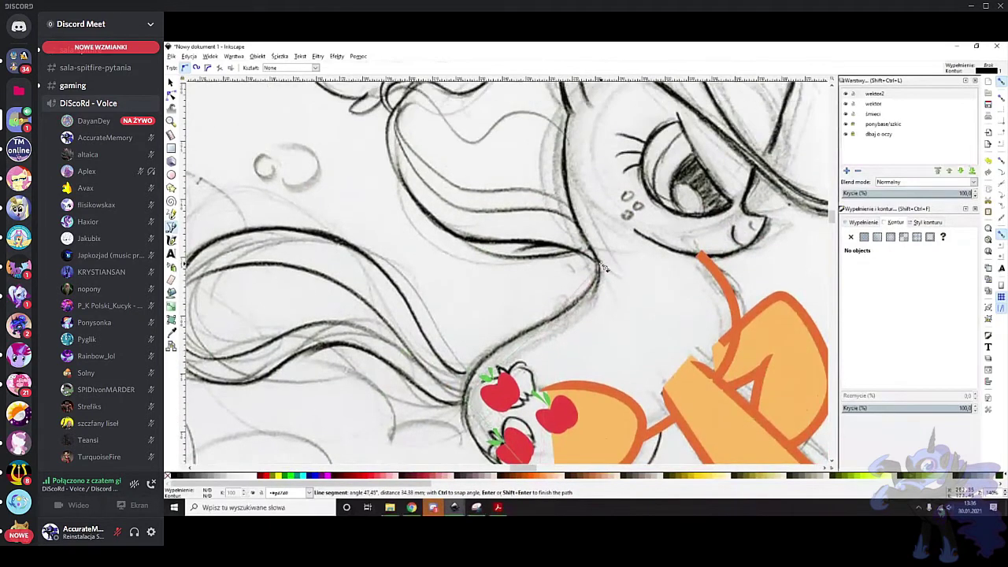
pyautogui.click(600, 266)
pyautogui.scroll(2, 600, 266)
pyautogui.click(567, 161)
pyautogui.press('Return')
# Set the new back path's stroke width to 4 mm and its stroke colour to the chest outline's dark orange
pyautogui.rightClick(231, 492)
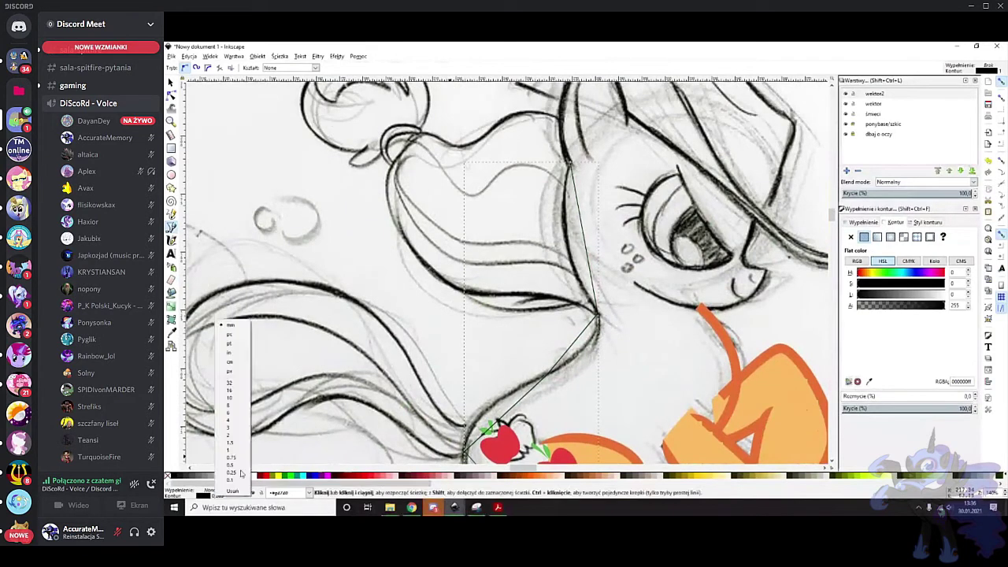
pyautogui.click(233, 416)
pyautogui.scroll(-3, 429, 358)
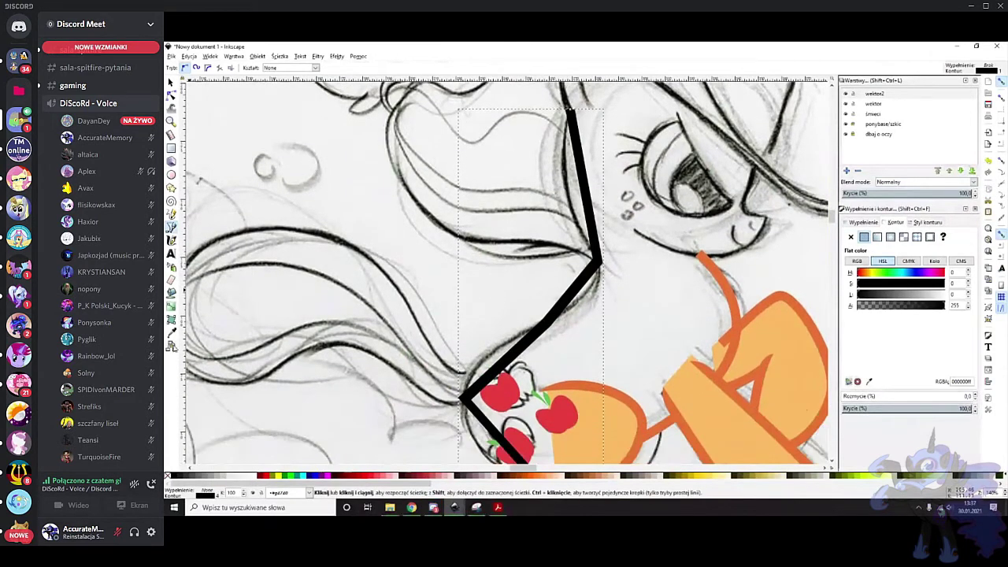
pyautogui.click(172, 333)
pyautogui.keyDown('shift'); pyautogui.click(732, 361); pyautogui.keyUp('shift')
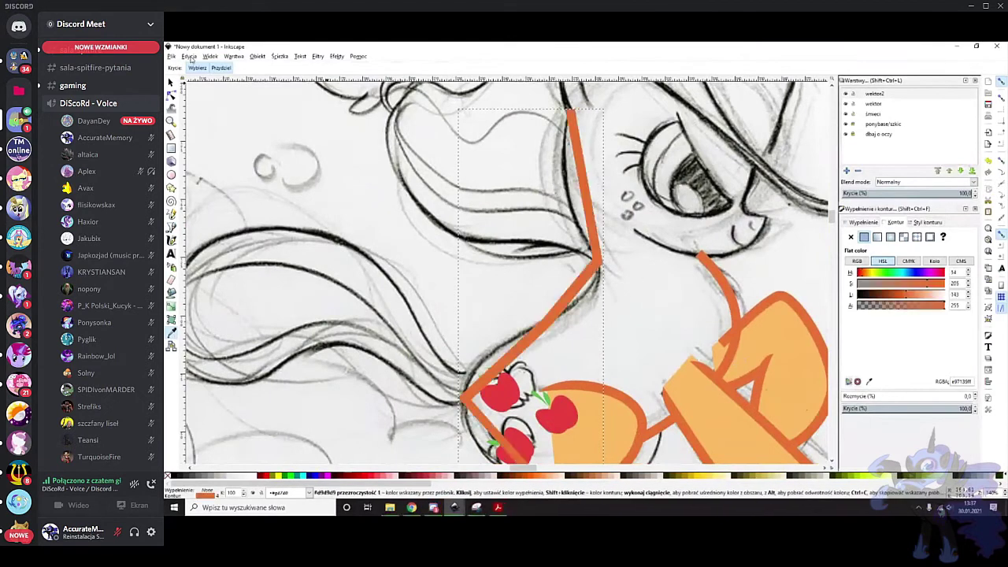
# Convert the back path's three inner nodes to smooth nodes
pyautogui.click(171, 94)
pyautogui.scroll(-1, 394, 181)
pyautogui.moveTo(517, 187); pyautogui.dragTo(648, 254)
pyautogui.moveTo(478, 230); pyautogui.dragTo(561, 312)
pyautogui.moveTo(418, 298); pyautogui.dragTo(464, 347)
pyautogui.click(277, 68)
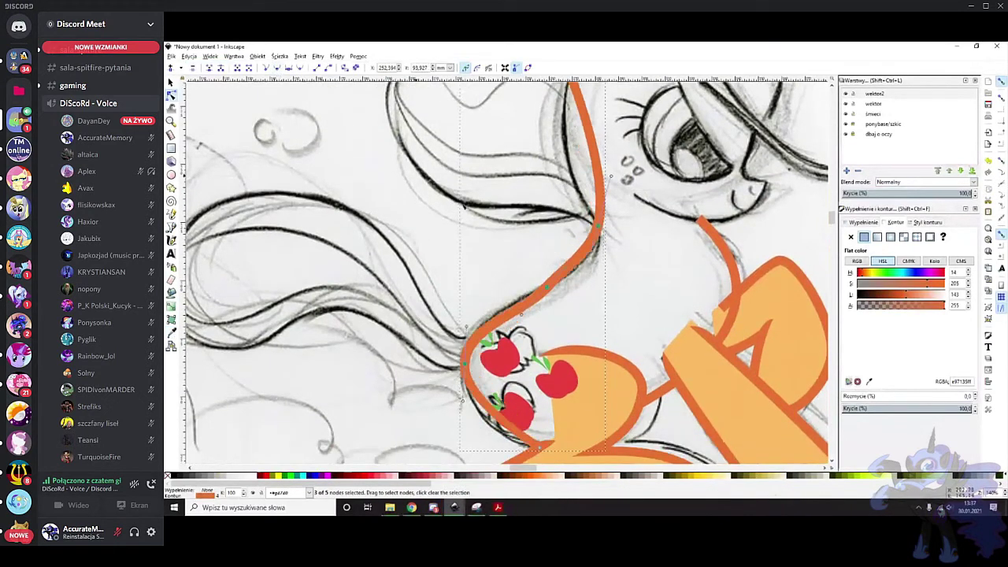
# Lower the back outline's opacity to 54.7% and bend its rump segment, adjusting the end node to follow the sketched rump
pyautogui.scroll(3, 489, 405)
pyautogui.click(520, 335)
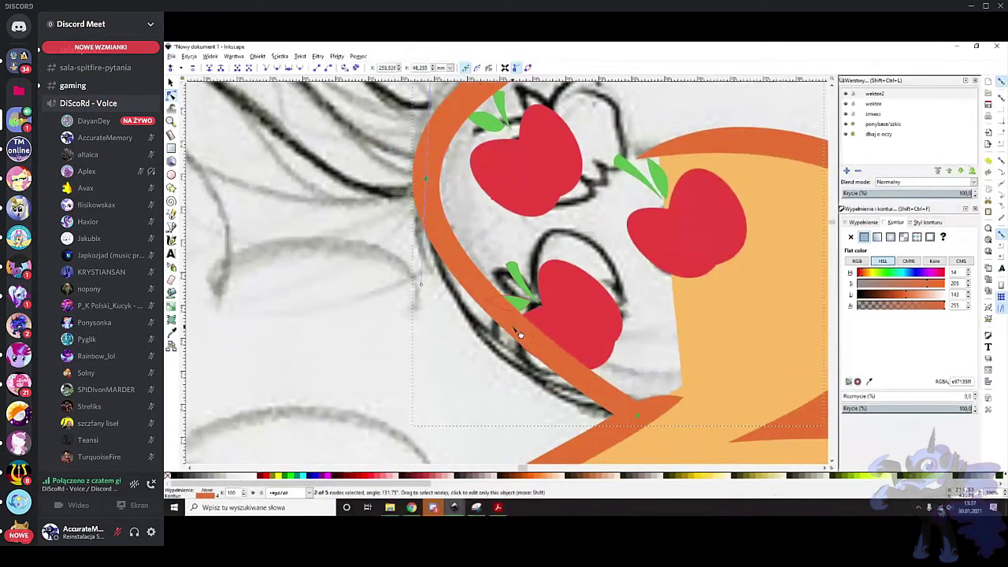
pyautogui.moveTo(509, 318); pyautogui.dragTo(511, 341)
pyautogui.click(913, 409)
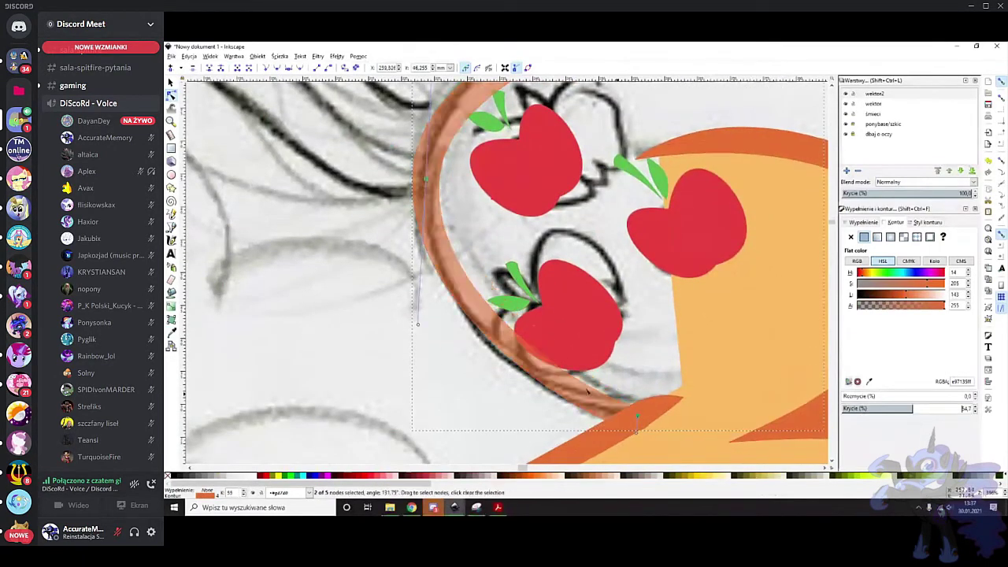
pyautogui.moveTo(638, 432); pyautogui.dragTo(555, 396)
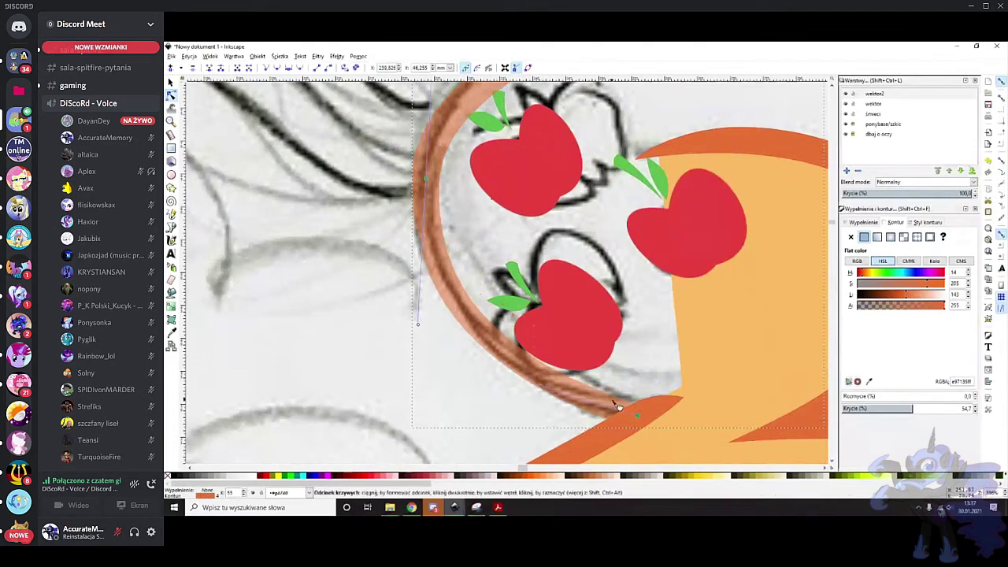
pyautogui.click(639, 415)
pyautogui.moveTo(638, 416); pyautogui.dragTo(634, 416)
pyautogui.moveTo(466, 318); pyautogui.dragTo(467, 321)
# Adjust the handles and mid-back node so the outline follows the sketch from the tail base along the back
pyautogui.scroll(5, 440, 276)
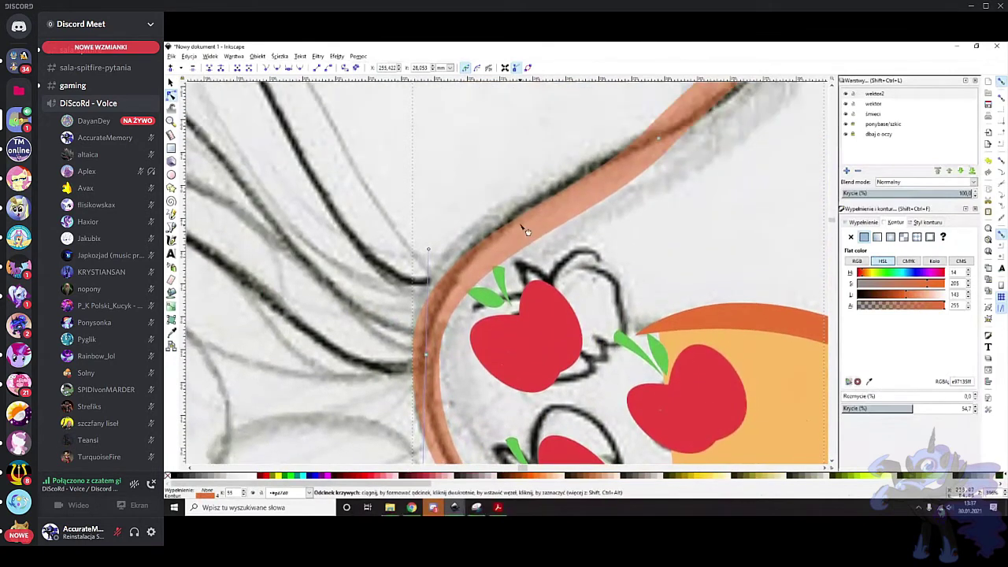
pyautogui.moveTo(429, 248); pyautogui.dragTo(426, 209)
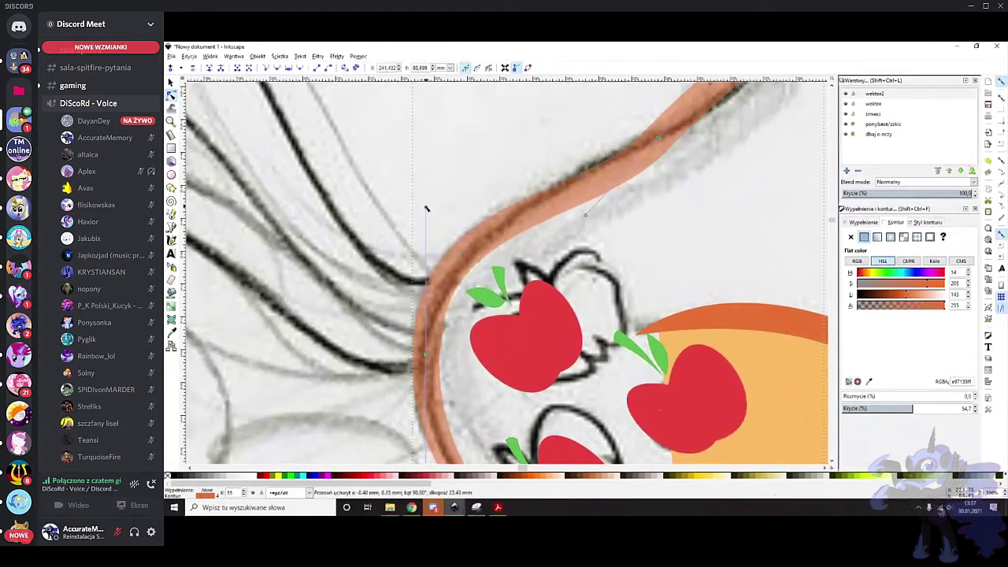
pyautogui.scroll(2, 508, 235)
pyautogui.moveTo(660, 211); pyautogui.dragTo(662, 204)
pyautogui.moveTo(589, 281); pyautogui.dragTo(581, 270)
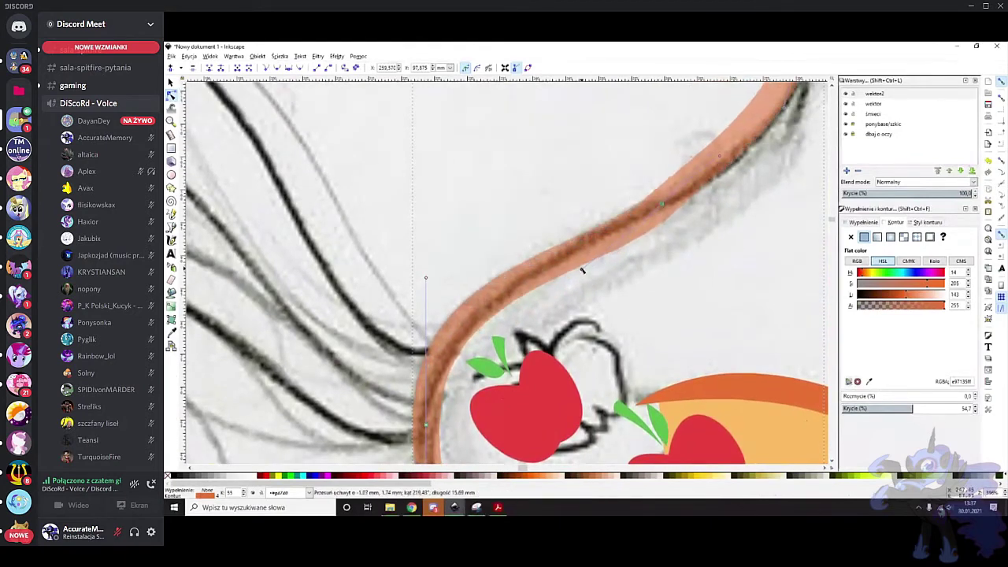
# Curve the outline around the base of the neck and up the neck to match the sketched line
pyautogui.scroll(-3, 598, 272)
pyautogui.scroll(2, 687, 252)
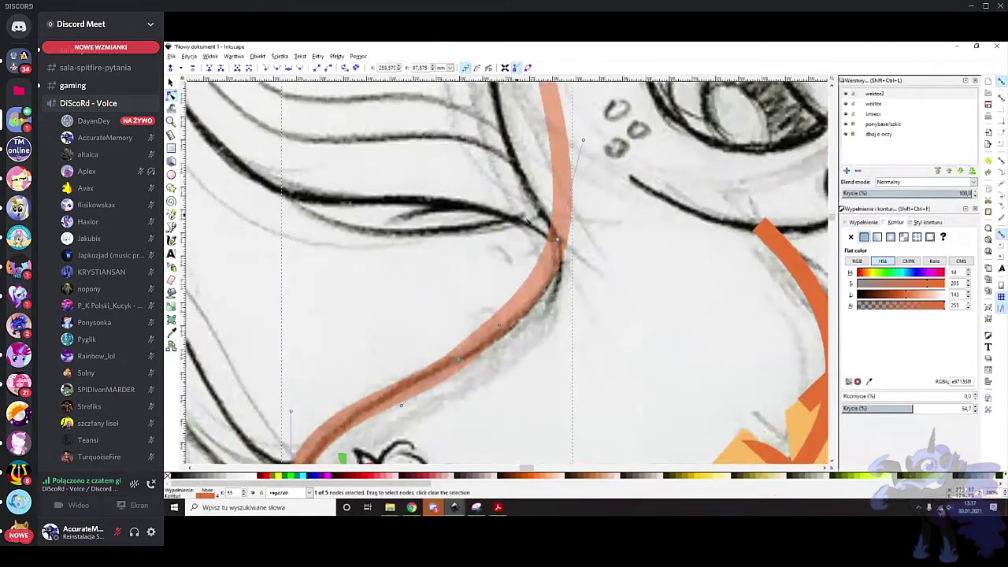
pyautogui.moveTo(545, 298); pyautogui.dragTo(559, 305)
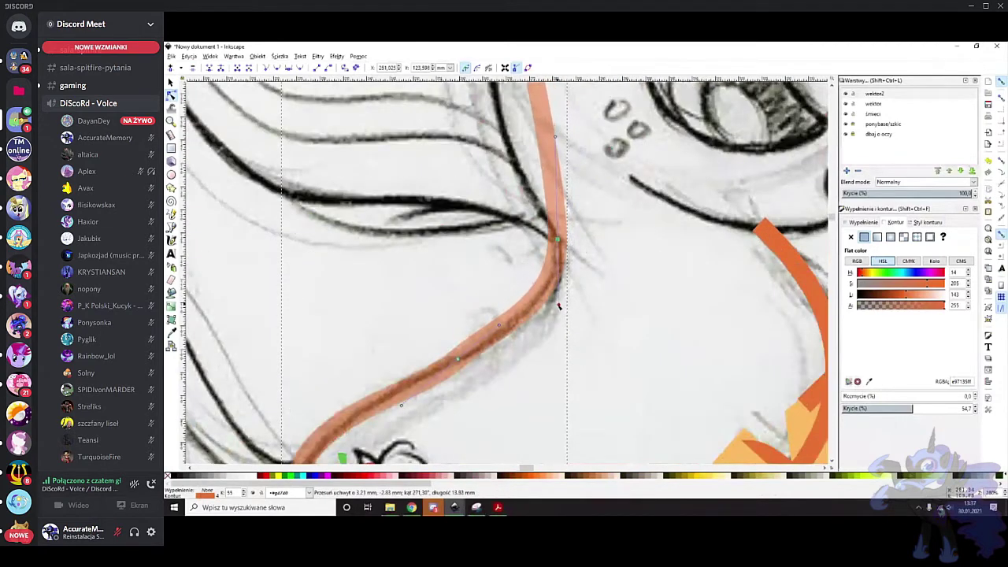
pyautogui.scroll(3, 562, 281)
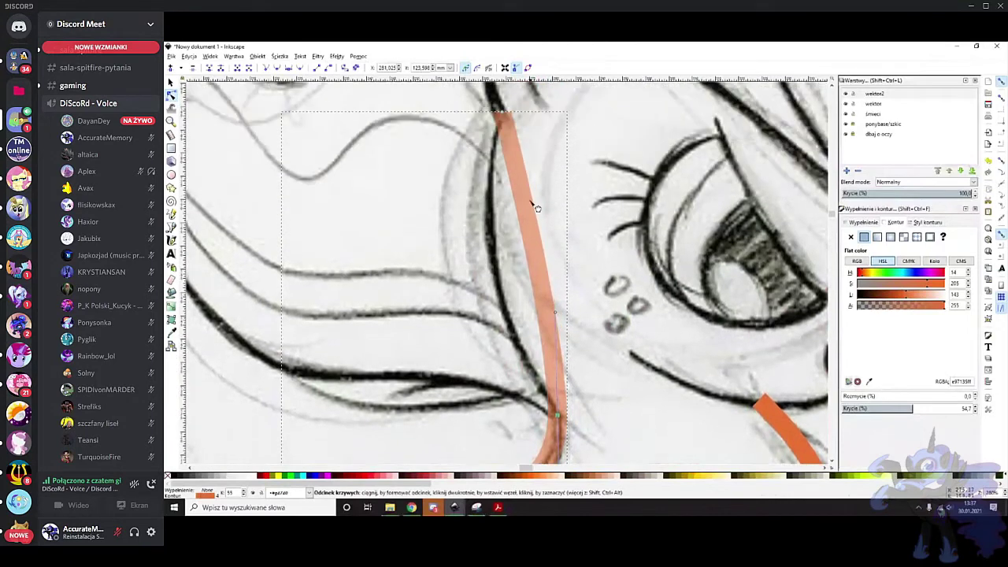
pyautogui.moveTo(511, 132); pyautogui.dragTo(452, 349)
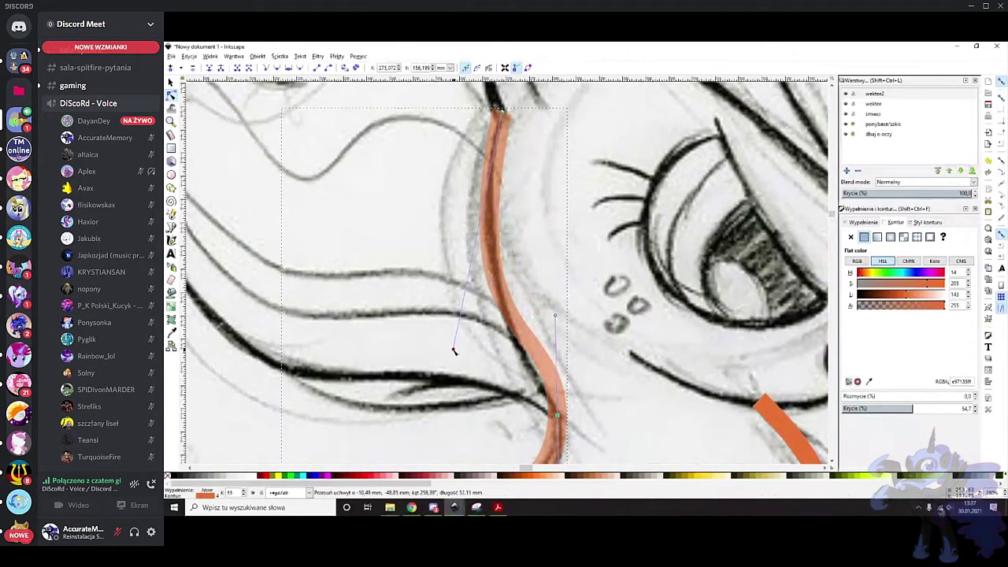
# Nudge the node at the base of the neck and shorten its upper handle to fit the sketch
pyautogui.scroll(-3, 548, 292)
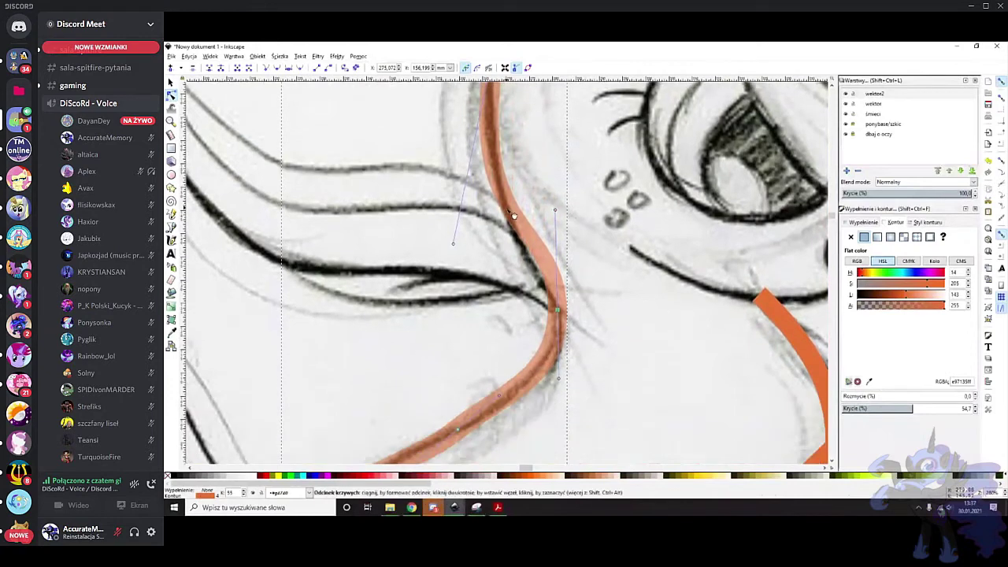
pyautogui.moveTo(558, 311); pyautogui.dragTo(560, 315)
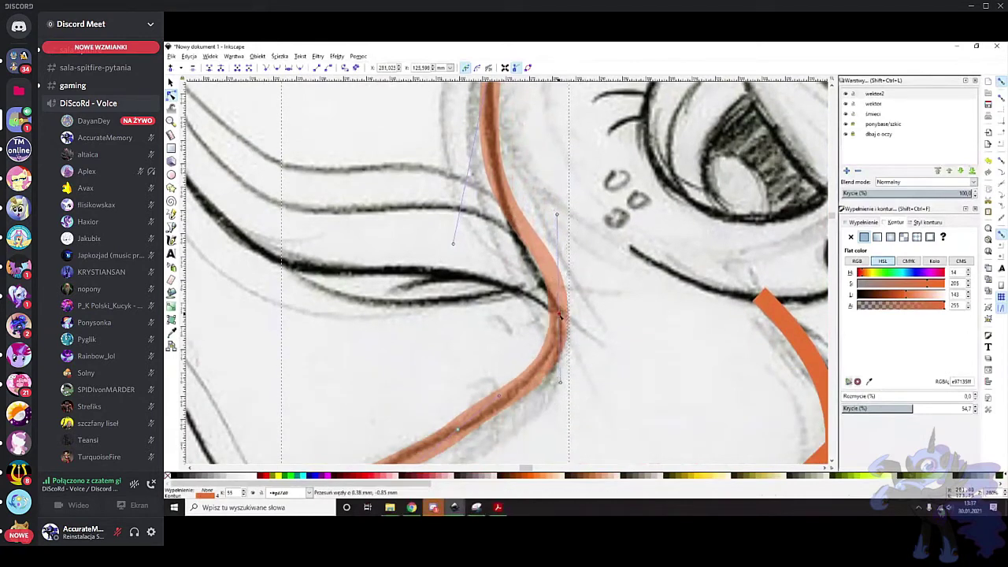
pyautogui.moveTo(557, 217); pyautogui.dragTo(557, 260)
pyautogui.moveTo(558, 316); pyautogui.dragTo(557, 319)
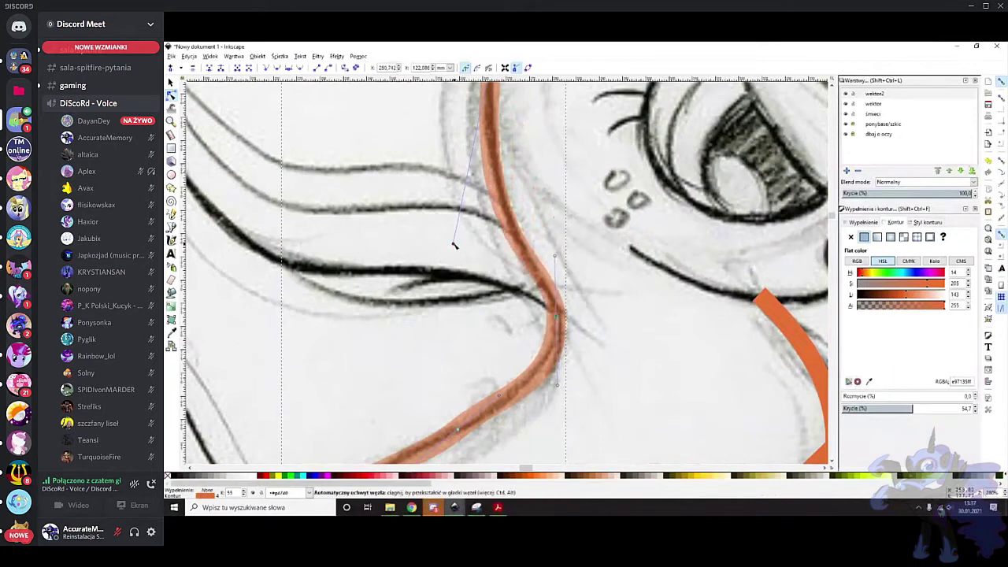
# Delete the surplus node along the back and readjust the remaining curve between the rump and the base of the neck
pyautogui.scroll(-4, 465, 256)
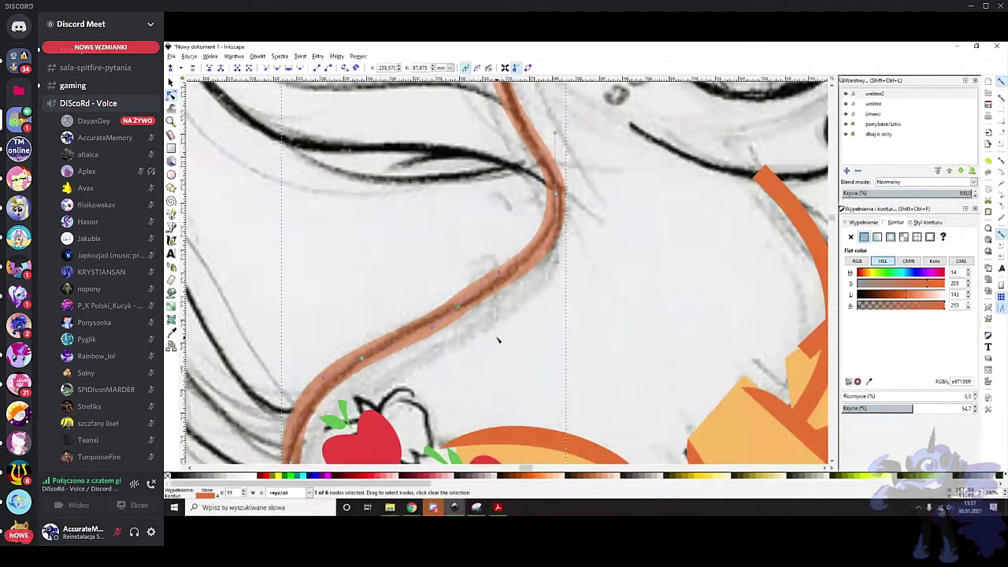
pyautogui.press('Delete')
pyautogui.moveTo(328, 309); pyautogui.dragTo(385, 399)
pyautogui.moveTo(550, 165); pyautogui.dragTo(605, 231)
pyautogui.hotkey('ctrl', 'z')
pyautogui.keyDown('ctrl'); pyautogui.click(557, 194); pyautogui.keyUp('ctrl')
pyautogui.click(557, 195)
pyautogui.moveTo(484, 293); pyautogui.dragTo(486, 292)
pyautogui.scroll(-3, 510, 298)
pyautogui.click(560, 299)
pyautogui.scroll(1, 559, 340)
pyautogui.click(522, 245)
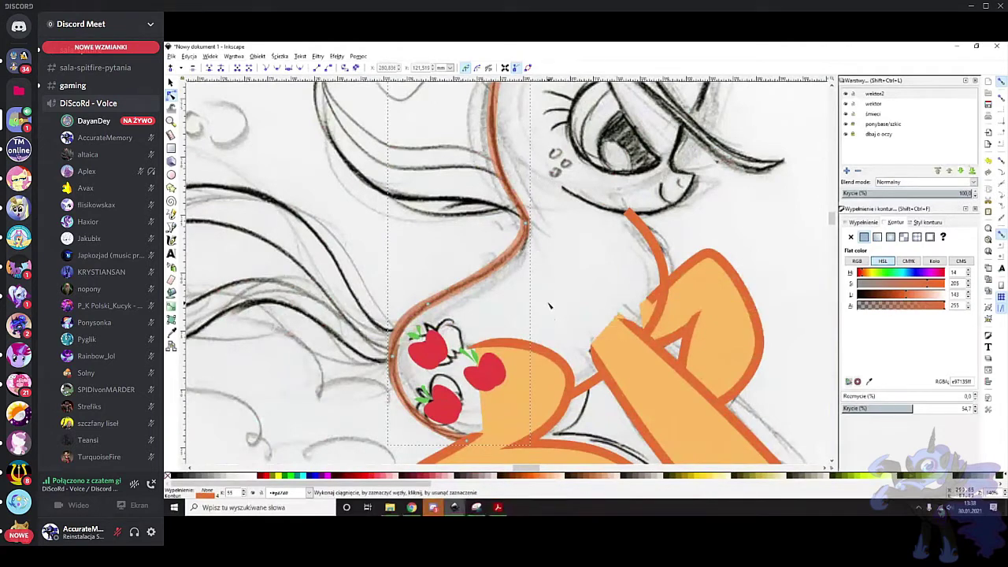
pyautogui.click(171, 228)
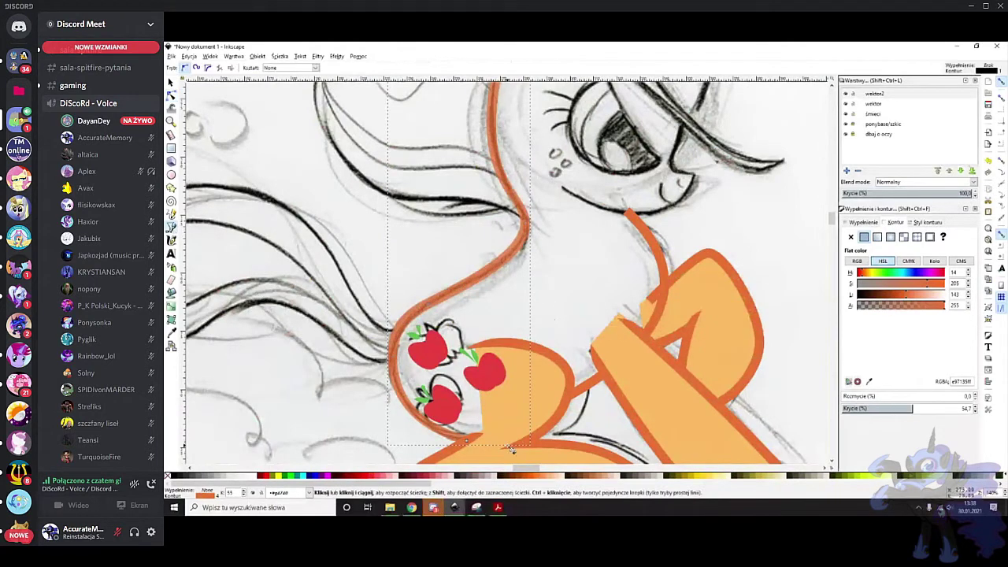
pyautogui.scroll(1, 489, 453)
pyautogui.click(456, 436)
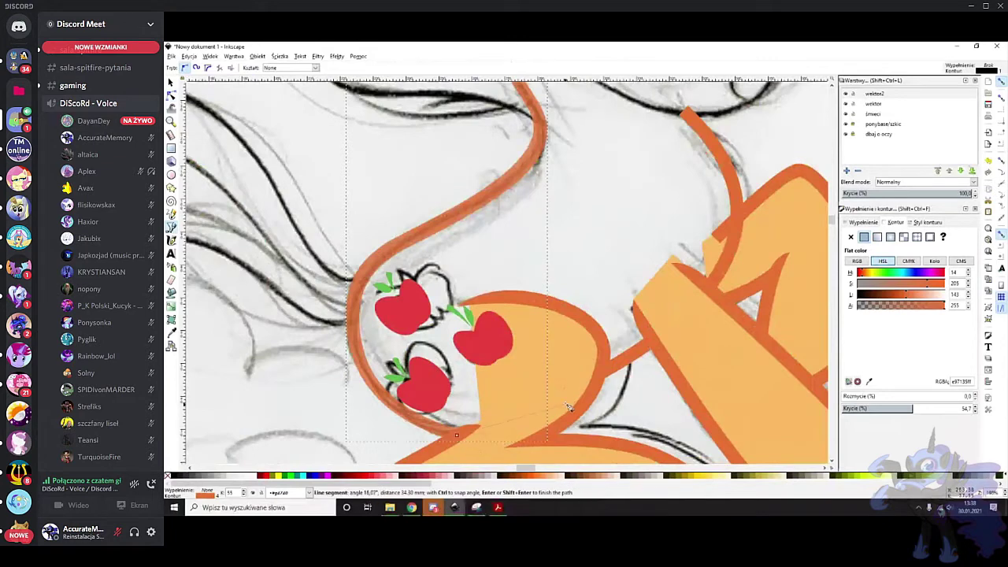
pyautogui.click(171, 82)
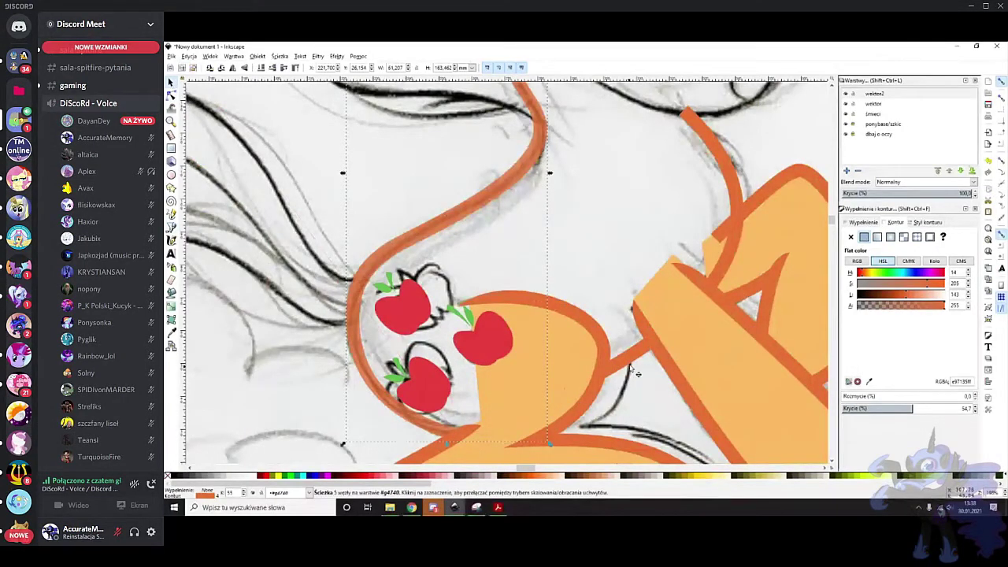
# Bring the chest outline in front of the foreleg shapes, undoing any accidental move
pyautogui.click(634, 369)
pyautogui.moveTo(634, 369); pyautogui.dragTo(652, 388)
pyautogui.hotkey('ctrl', 'z')
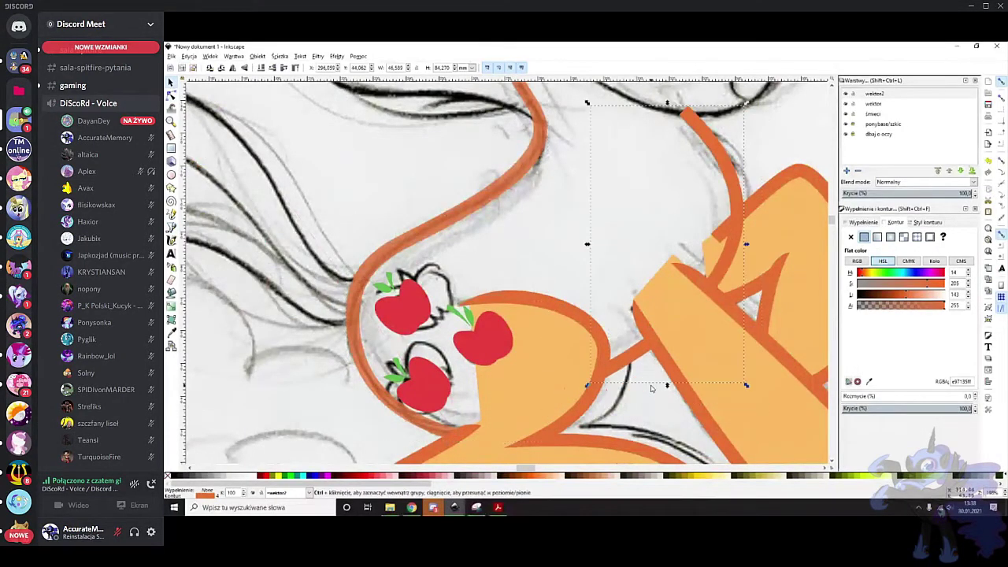
pyautogui.press('Home')
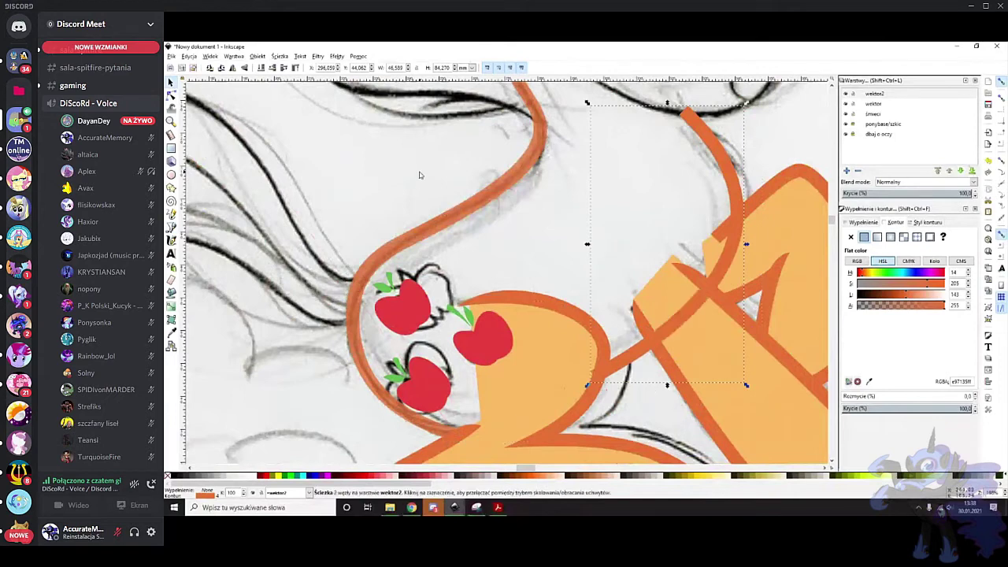
# Combine copies of the back and chest outlines into one path and connect their lower ends with a segment across the hind leg
pyautogui.keyDown('shift'); pyautogui.click(452, 221); pyautogui.keyUp('shift')
pyautogui.press('n')
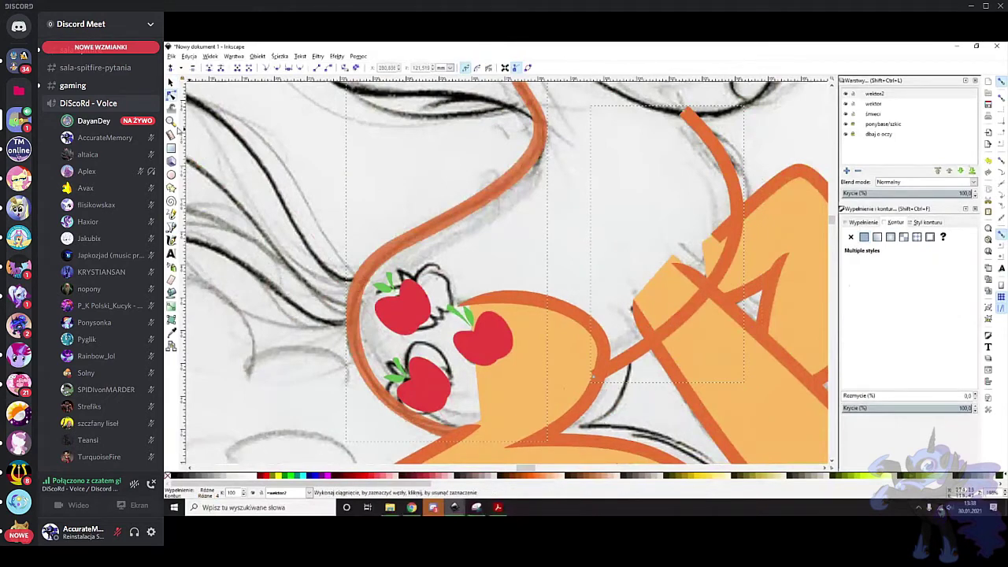
pyautogui.scroll(-2, 475, 191)
pyautogui.press('s')
pyautogui.click(408, 161)
pyautogui.click(439, 187)
pyautogui.keyDown('shift'); pyautogui.click(641, 314); pyautogui.keyUp('shift')
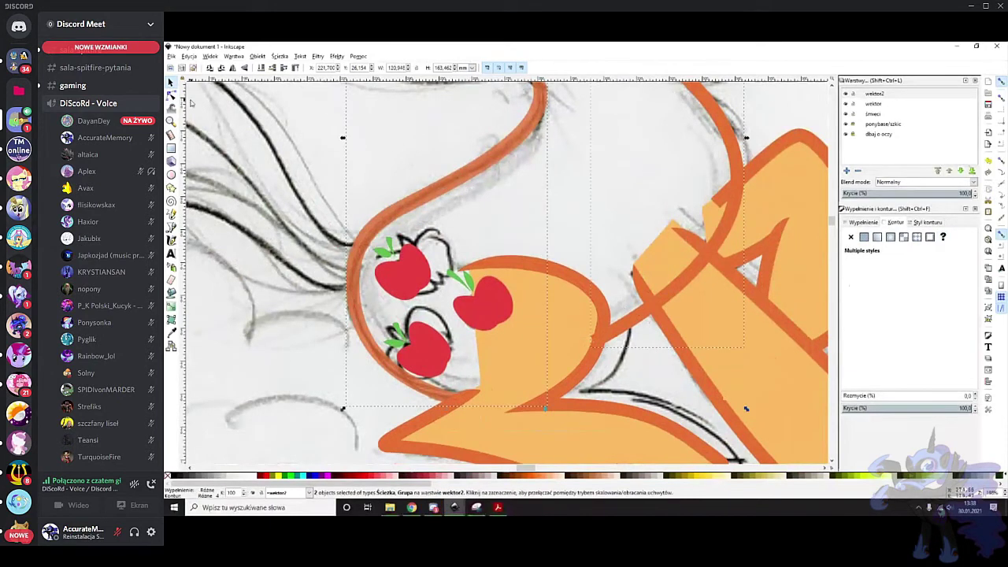
pyautogui.click(172, 96)
pyautogui.moveTo(429, 328); pyautogui.dragTo(494, 426)
pyautogui.moveTo(526, 298)
pyautogui.mouseDown()
pyautogui.moveTo(603, 377)
pyautogui.moveTo(595, 367)
pyautogui.mouseUp()
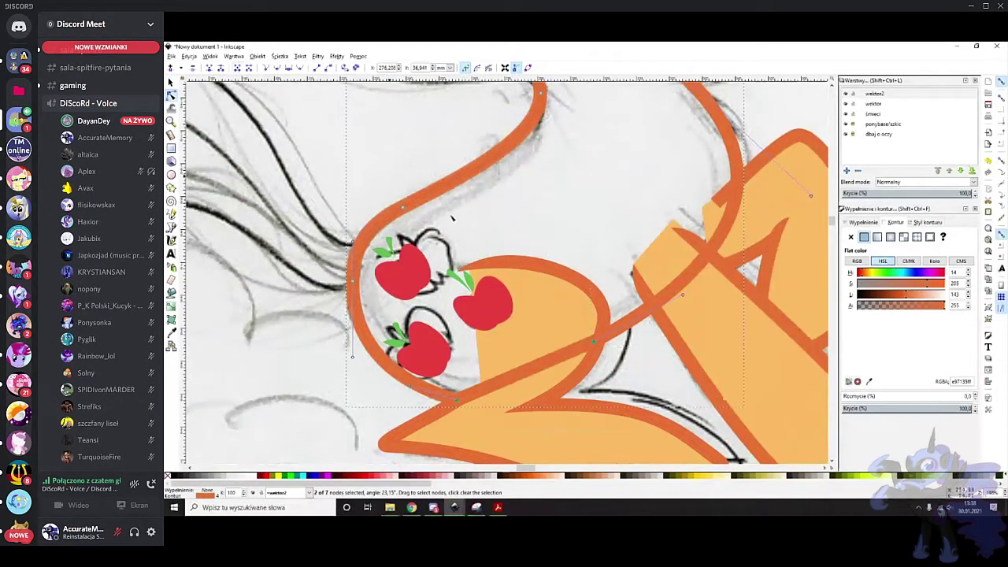
# Fill the combined body shape with the foreleg's light orange and remove its stroke
pyautogui.scroll(3, 642, 278)
pyautogui.scroll(2, 643, 278)
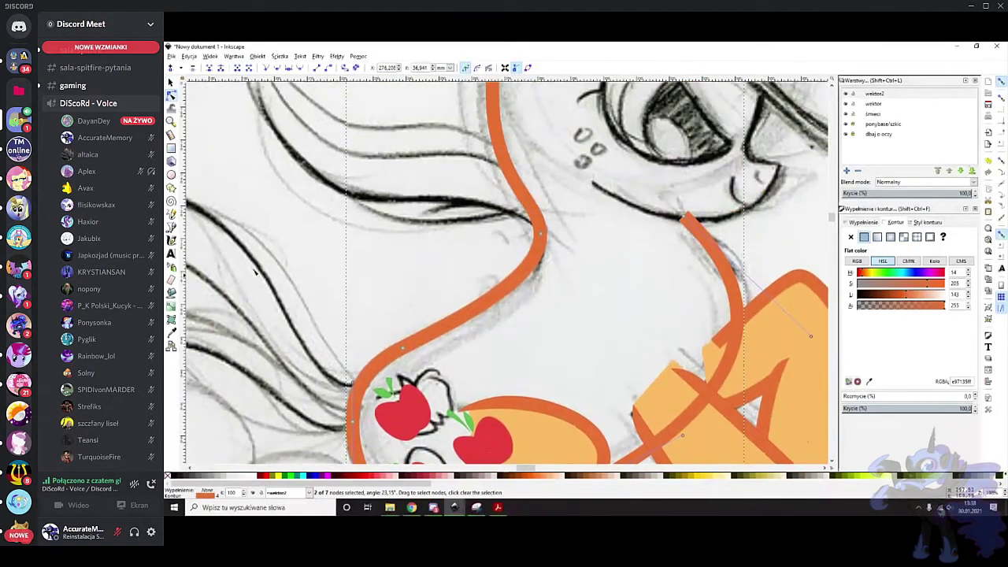
pyautogui.click(171, 334)
pyautogui.click(777, 325)
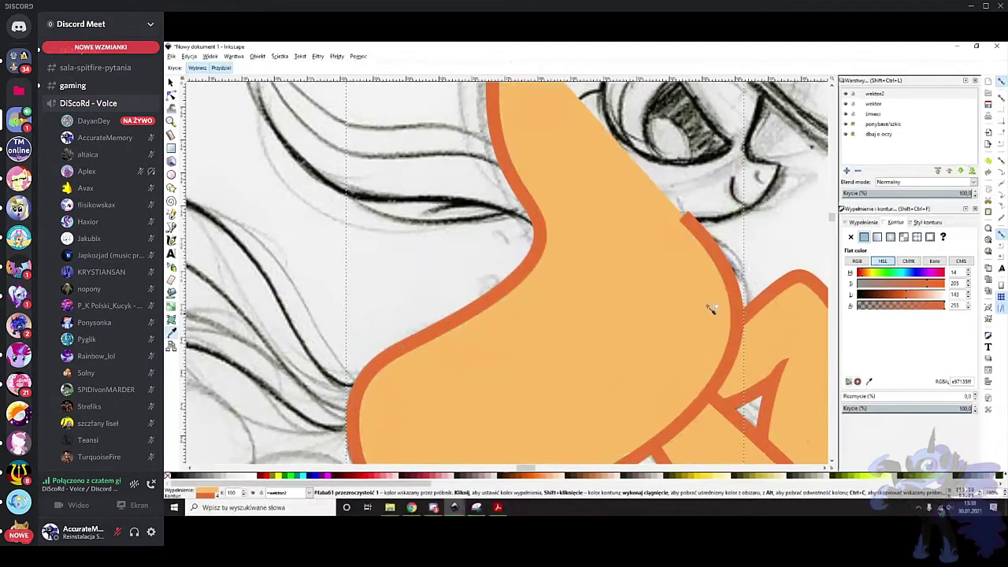
pyautogui.scroll(-2, 668, 293)
pyautogui.hscroll(2, 661, 292)
pyautogui.click(851, 237)
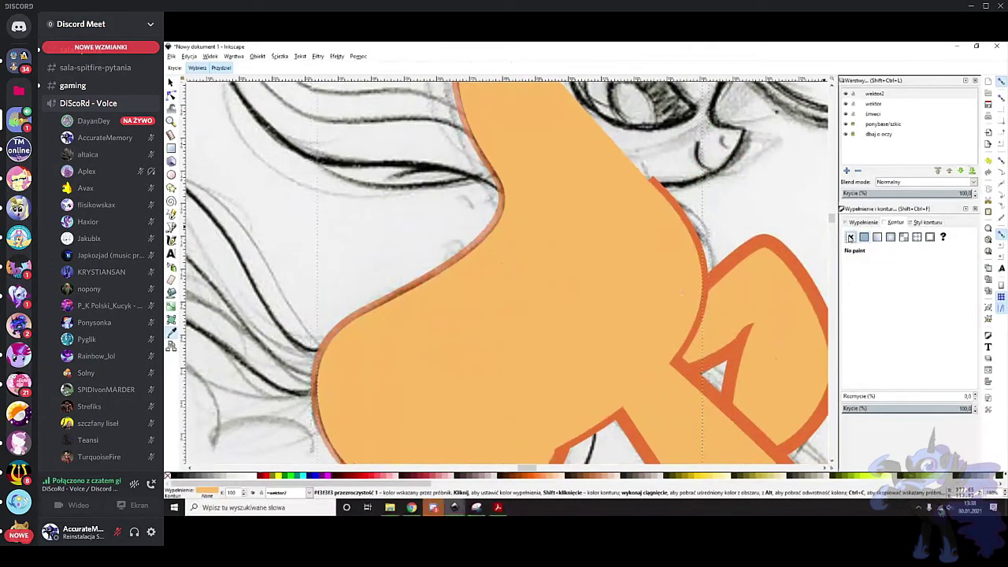
pyautogui.click(170, 82)
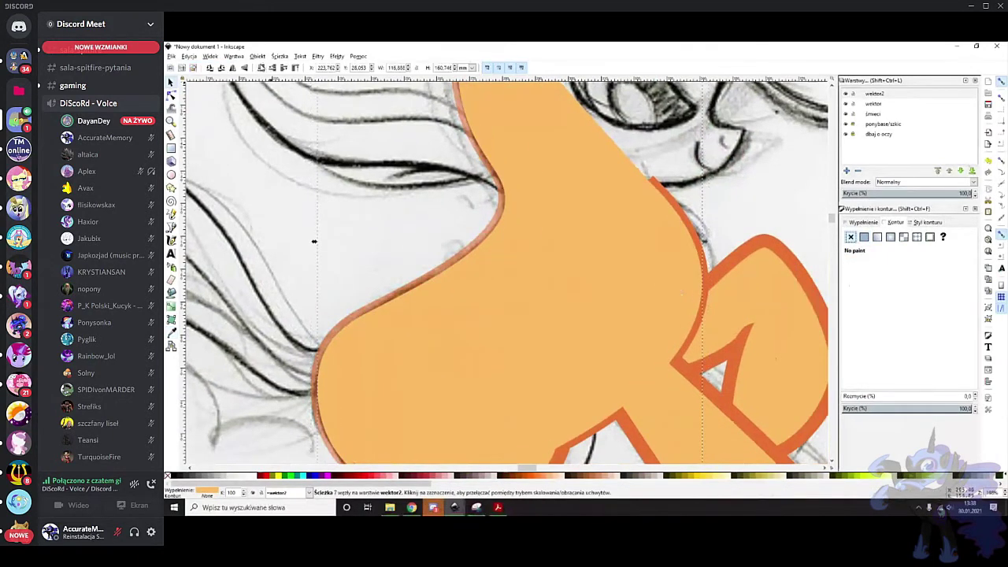
# Send the body fill behind the leg shapes and cutie mark, and restore the back outline to full opacity
pyautogui.click(261, 68)
pyautogui.scroll(-2, 400, 228)
pyautogui.click(378, 216)
pyautogui.click(423, 252)
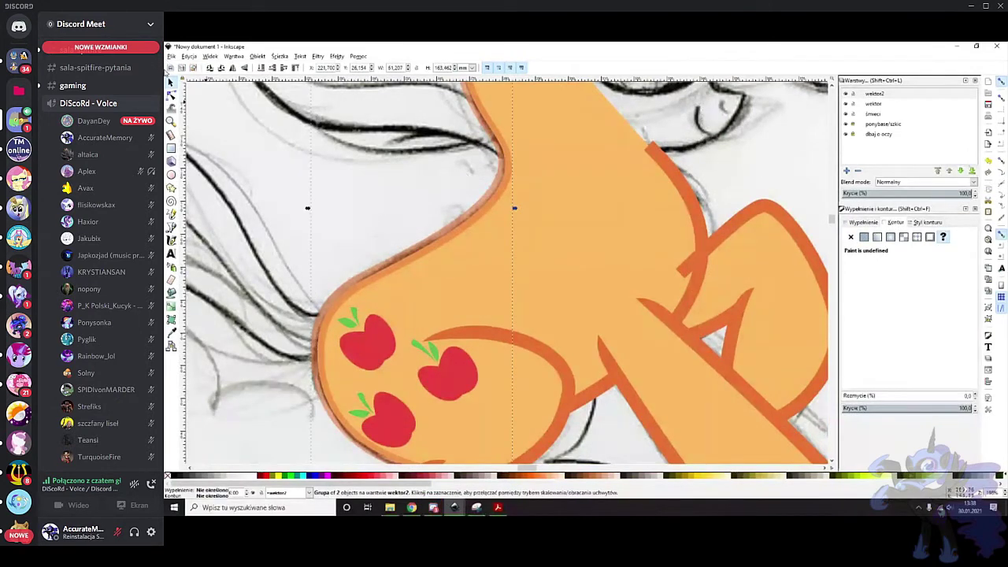
pyautogui.click(171, 95)
pyautogui.click(486, 198)
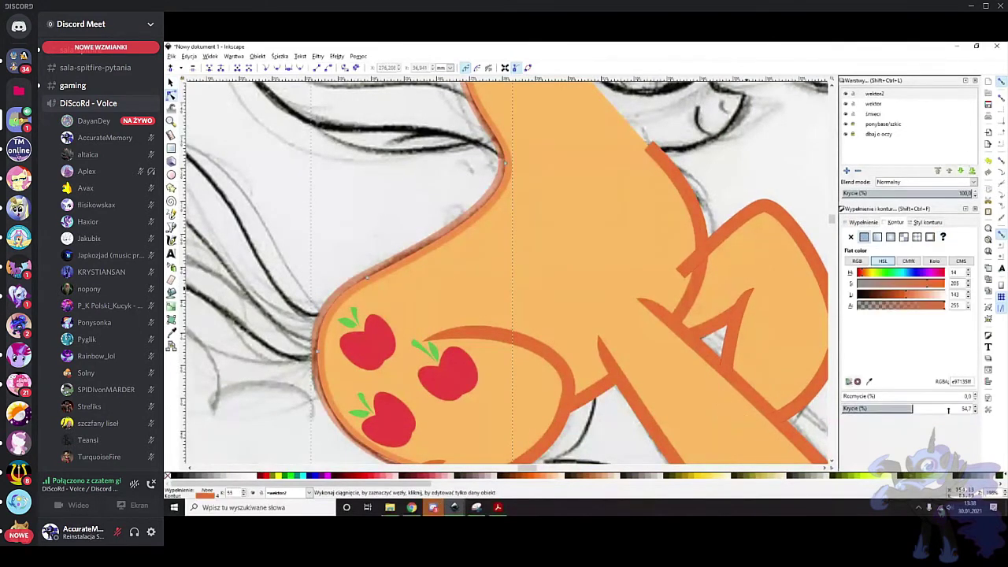
pyautogui.scroll(-2, 536, 288)
pyautogui.press('Escape')
pyautogui.scroll(-1, 538, 291)
# Save the document and check the layered body and legs against the sketch
pyautogui.hotkey('ctrl', 's')
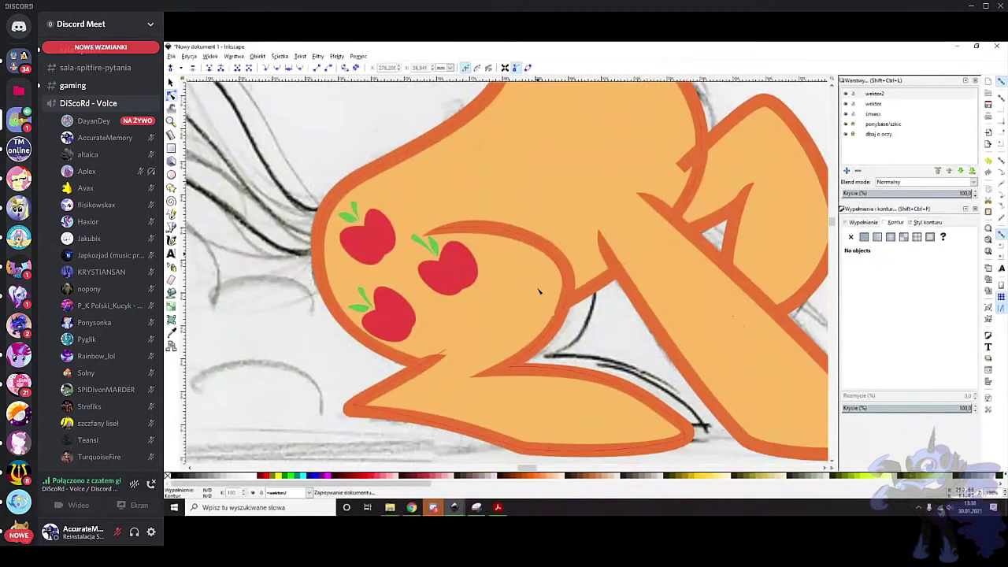
pyautogui.scroll(-2, 600, 312)
pyautogui.hotkey('ctrl', 's')
pyautogui.click(820, 430)
pyautogui.scroll(3, 659, 363)
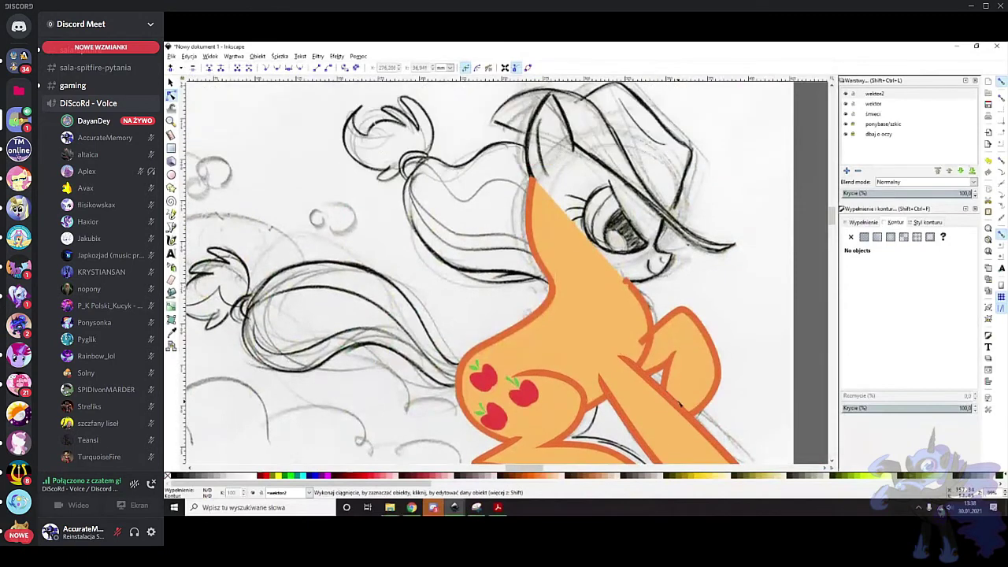
pyautogui.scroll(-3, 695, 399)
pyautogui.scroll(1, 711, 389)
pyautogui.scroll(1, 712, 391)
pyautogui.scroll(4, 674, 268)
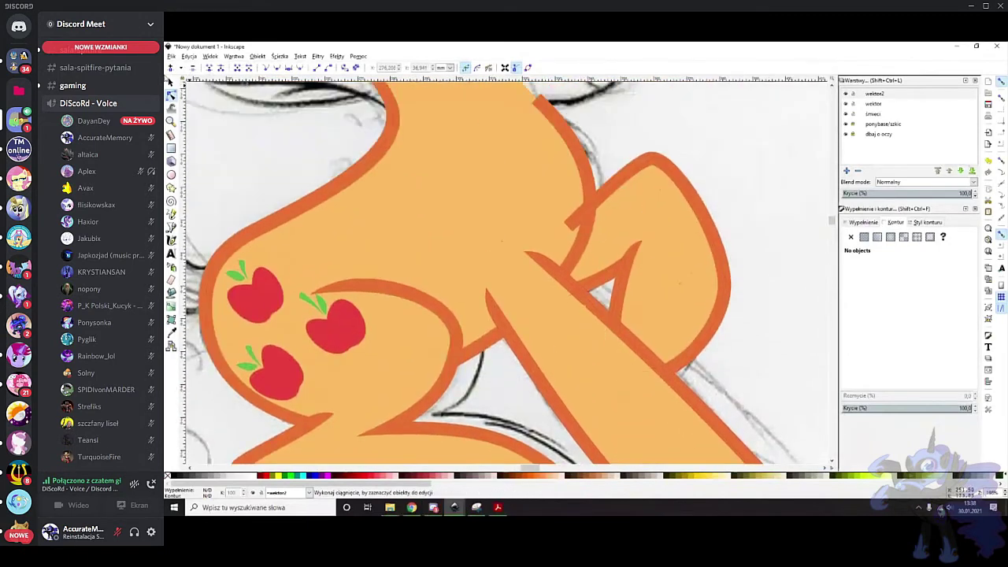
# Send the bent foreleg group behind the body fill to hide the outline end crossing the chest
pyautogui.click(171, 83)
pyautogui.click(638, 178)
pyautogui.scroll(-3, 511, 279)
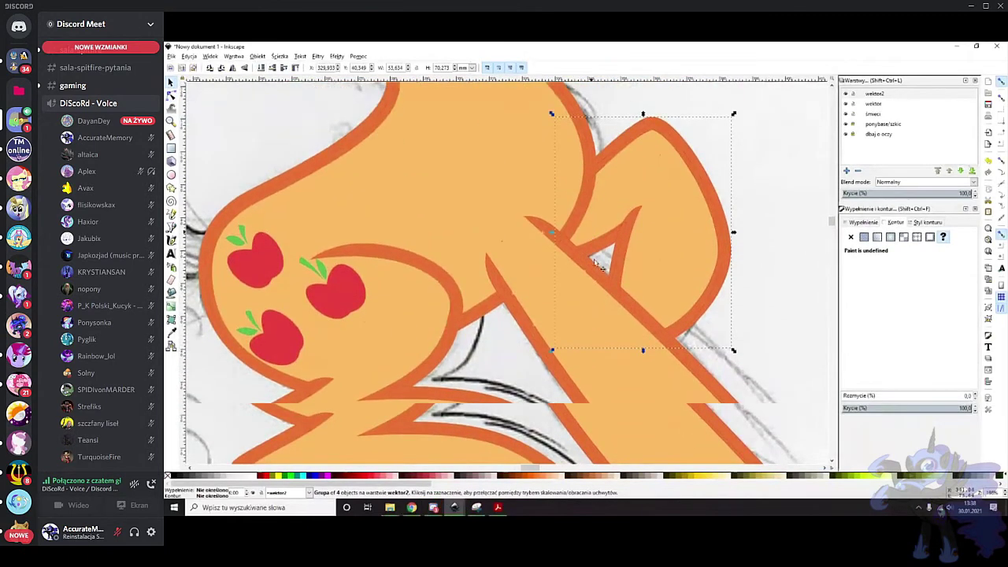
pyautogui.press('Escape')
# Duplicate the near hind leg's outline and lower the copy's opacity to about 42%
pyautogui.press('b')
pyautogui.scroll(1, 461, 277)
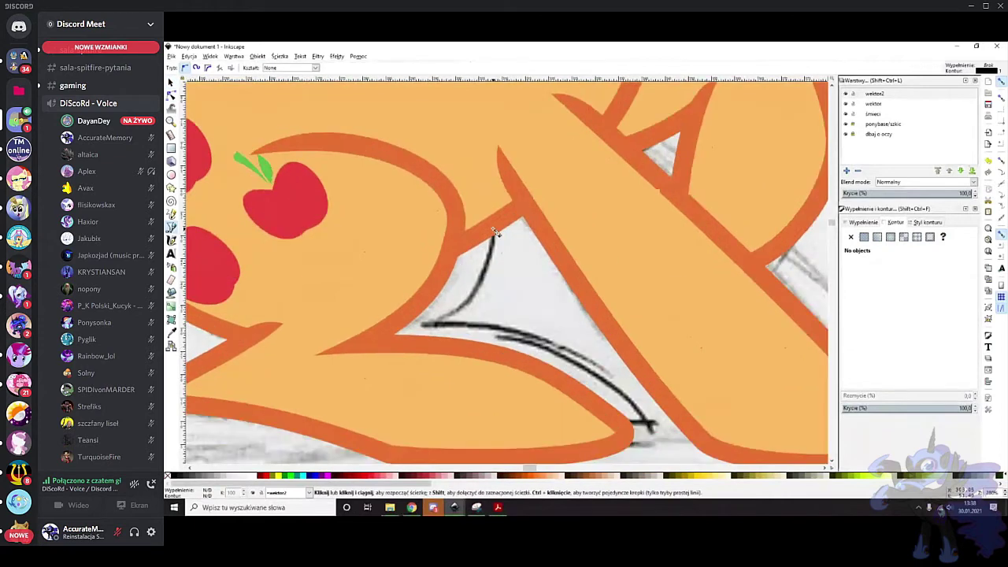
pyautogui.press('s')
pyautogui.click(424, 290)
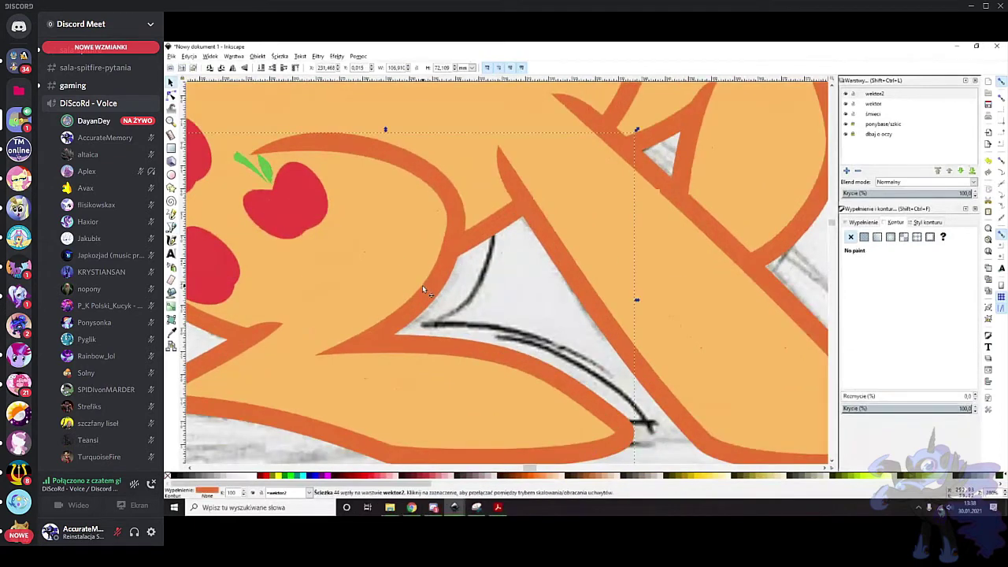
pyautogui.moveTo(407, 342); pyautogui.dragTo(441, 351)
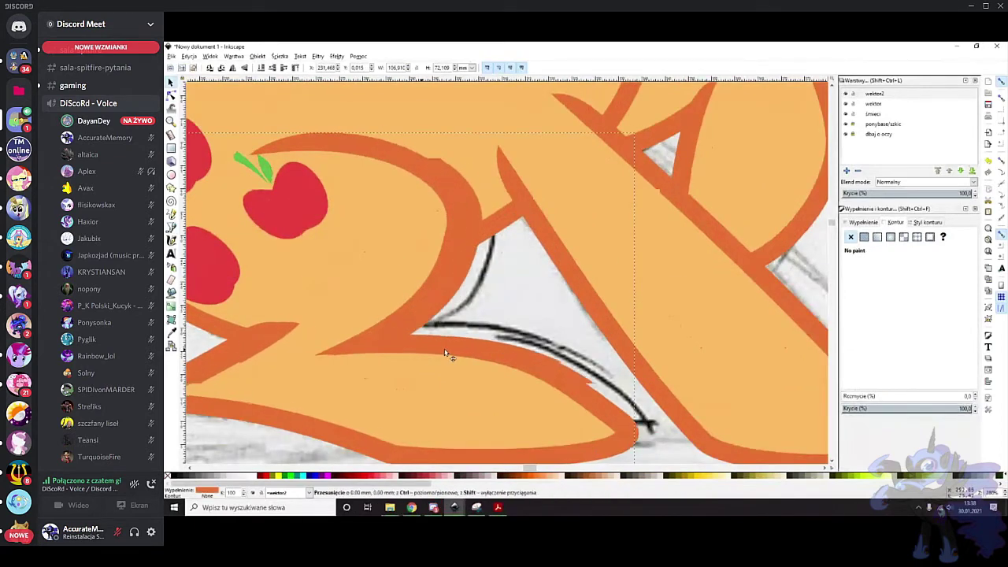
pyautogui.click(892, 409)
# Place the outline copy over the sketched far hind leg, behind the other shapes, and restore its full opacity
pyautogui.moveTo(549, 362); pyautogui.dragTo(492, 337)
pyautogui.click(260, 69)
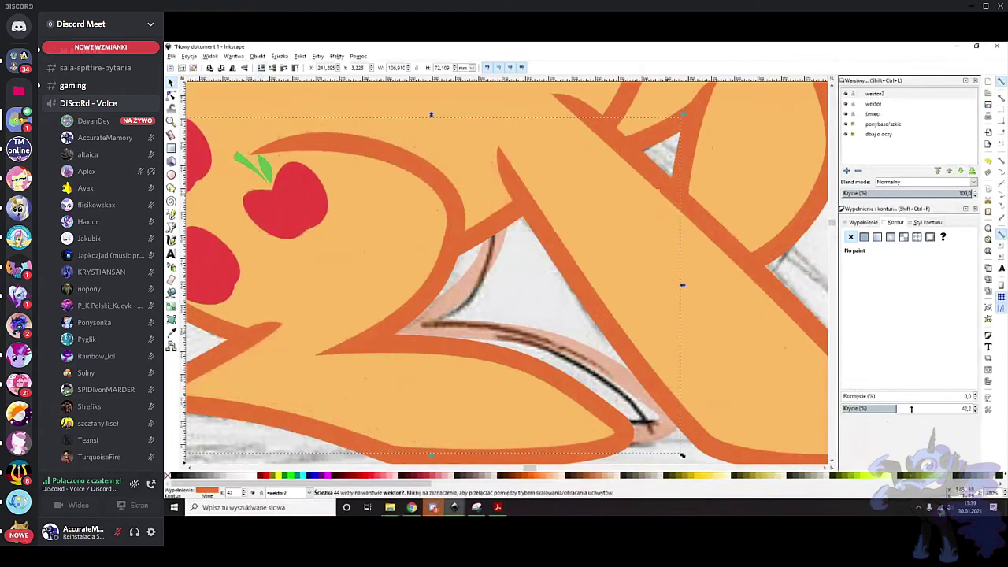
pyautogui.moveTo(912, 408); pyautogui.dragTo(1005, 425)
pyautogui.moveTo(459, 329); pyautogui.dragTo(461, 330)
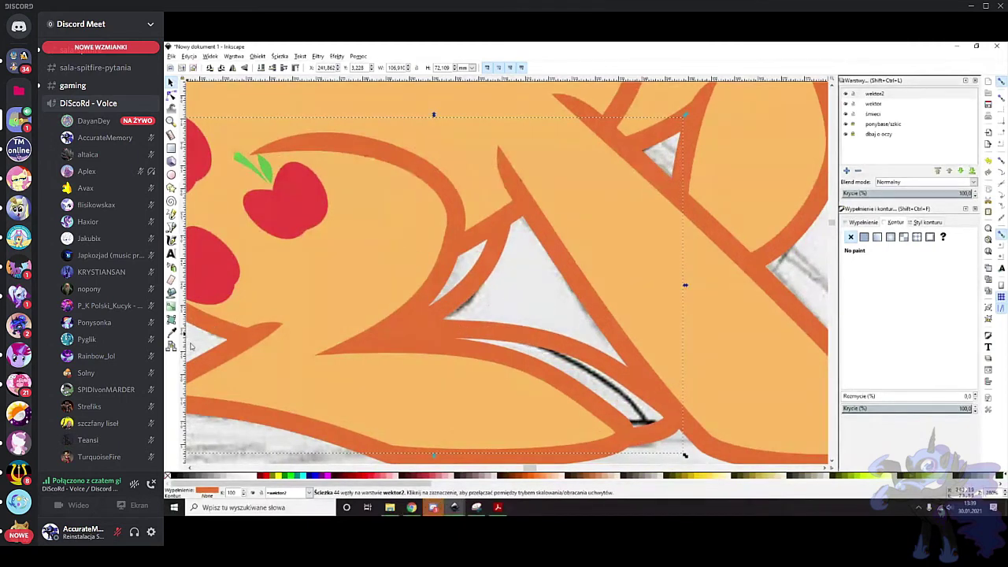
# Try applying Applejack's far-leg fill and outline colours from the colour reference to the far hind leg's outline
pyautogui.scroll(-6, 685, 247)
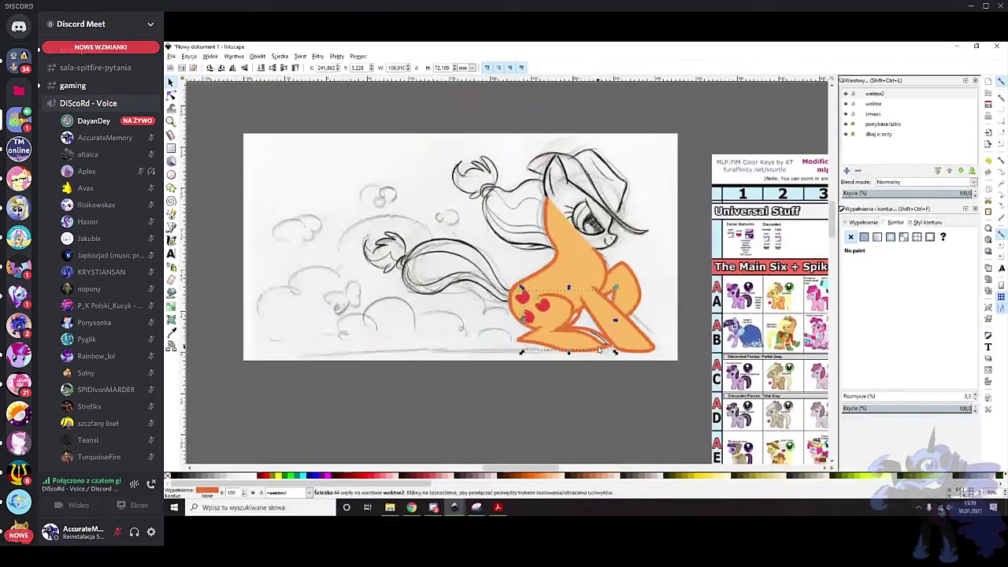
pyautogui.scroll(7, 622, 343)
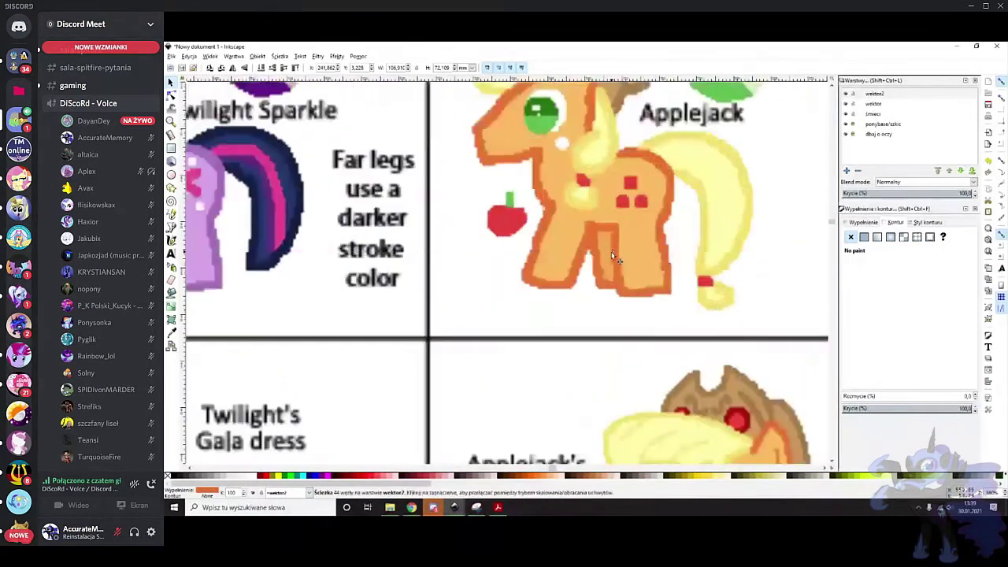
pyautogui.scroll(-3, 637, 338)
pyautogui.hscroll(-5, 607, 383)
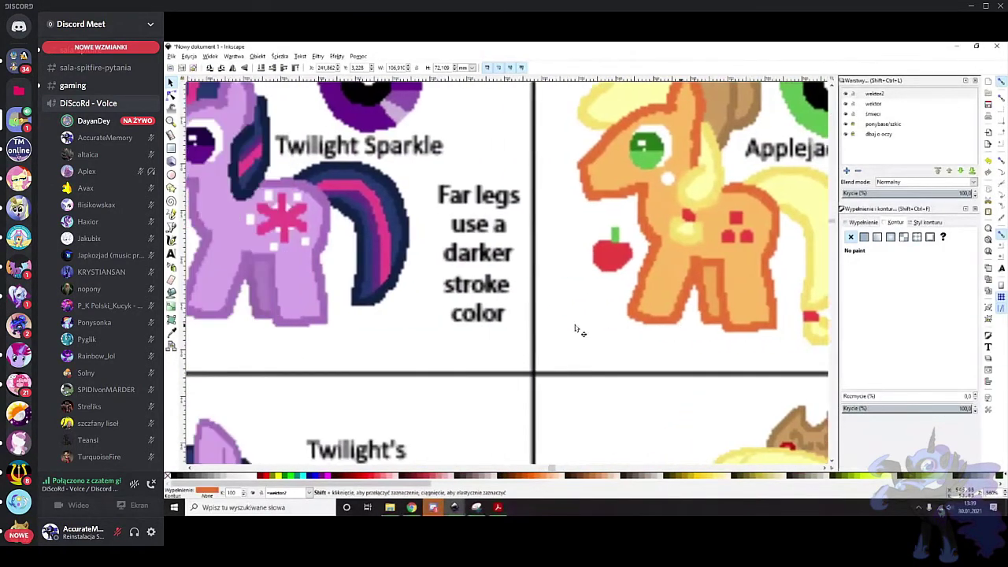
pyautogui.click(170, 339)
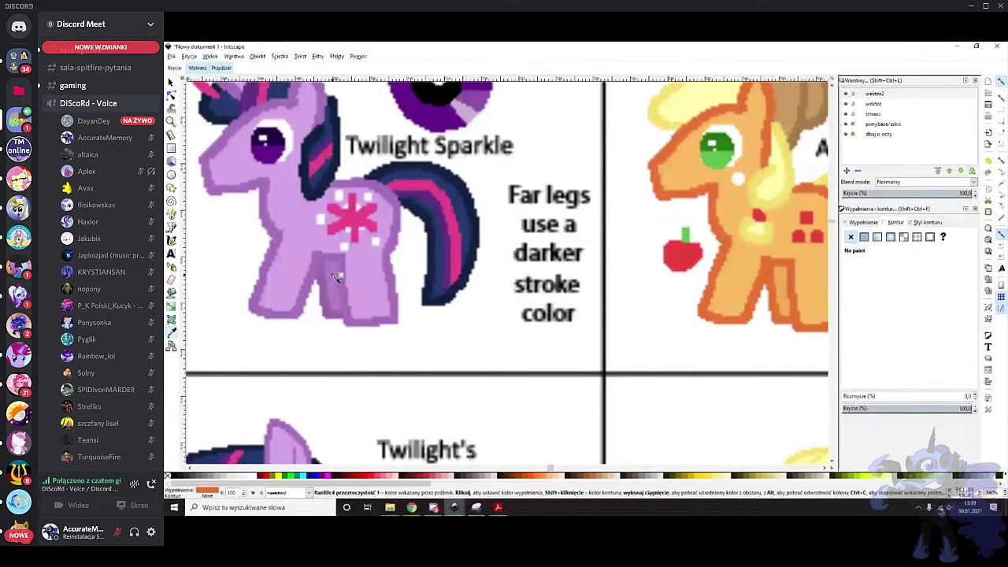
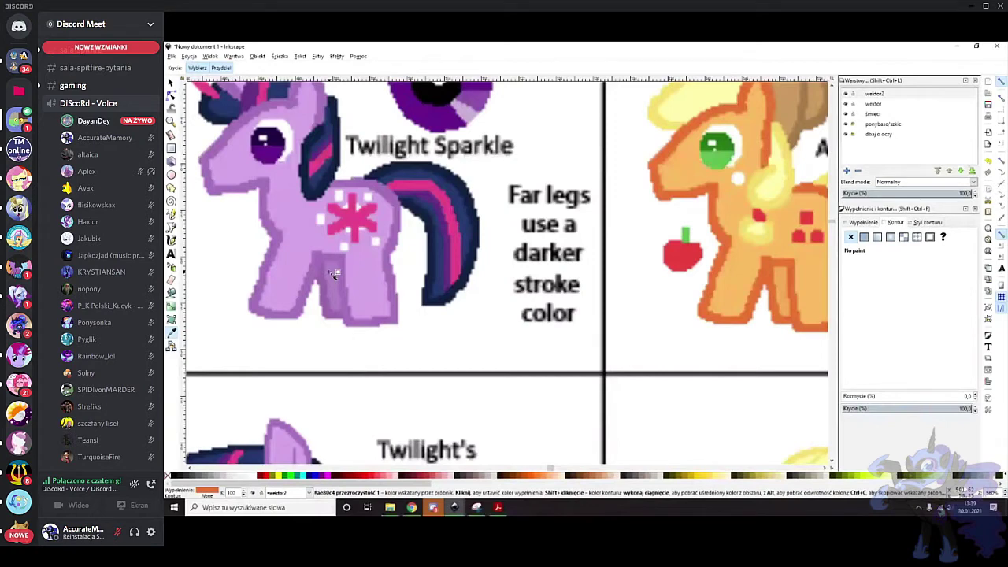
pyautogui.hscroll(7, 473, 299)
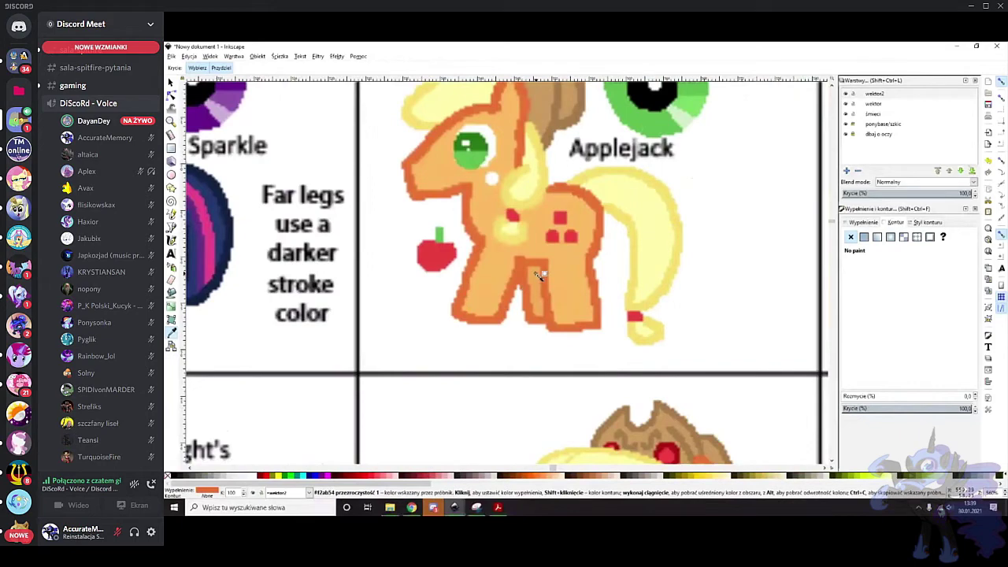
pyautogui.keyDown('shift'); pyautogui.click(529, 303); pyautogui.keyUp('shift')
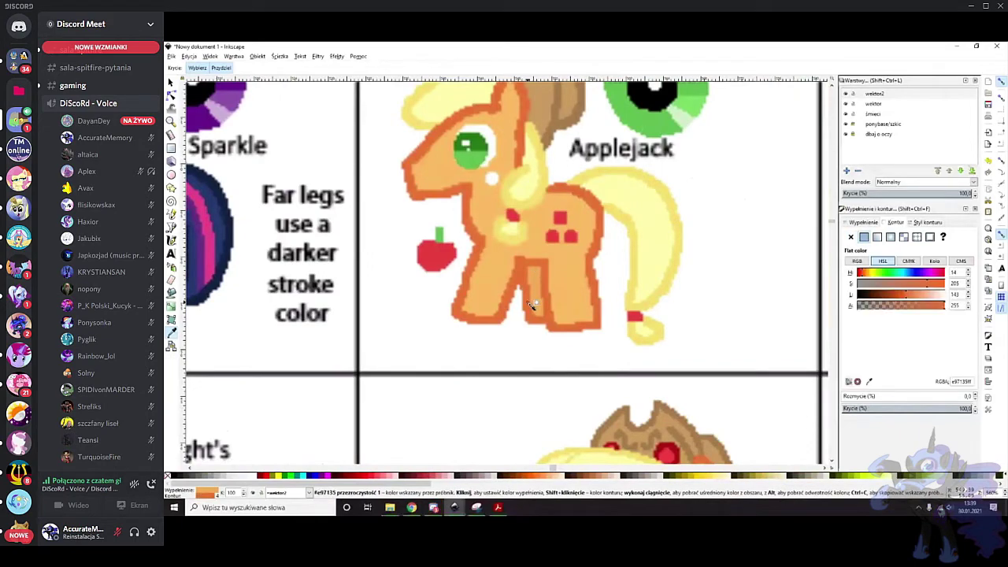
pyautogui.scroll(-5, 531, 304)
pyautogui.hscroll(-15, 364, 370)
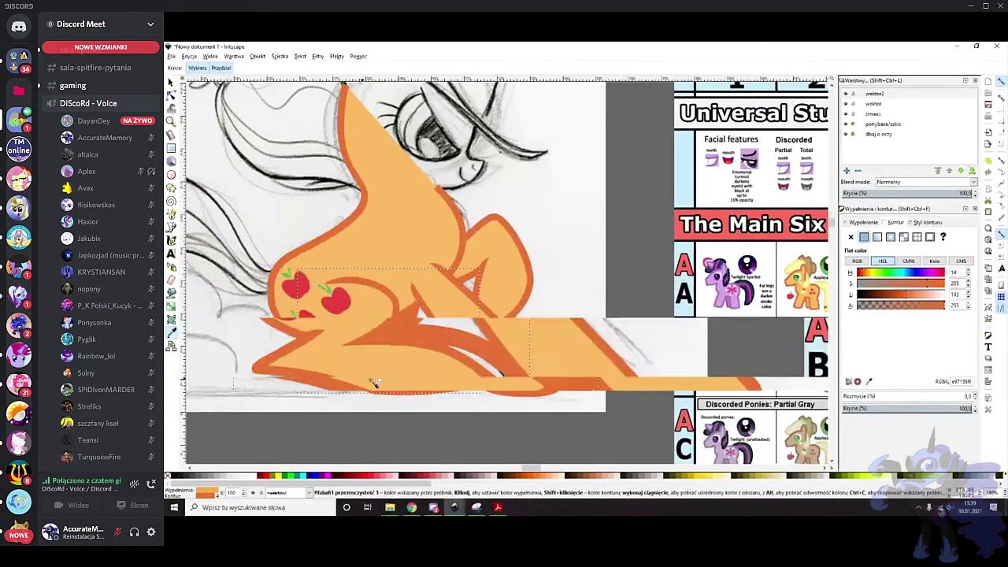
pyautogui.scroll(2, 358, 379)
pyautogui.hotkey('ctrl', 'z')
pyautogui.scroll(-3, 506, 329)
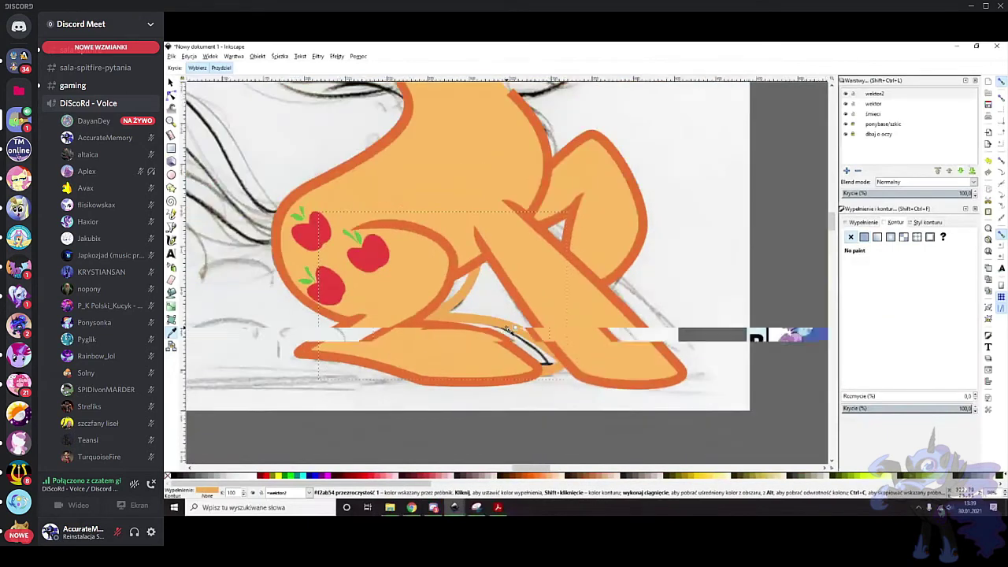
# Recolour the far hind leg's outline in the outline orange of Applejack's colour reference
pyautogui.hscroll(6, 506, 329)
pyautogui.scroll(3, 464, 333)
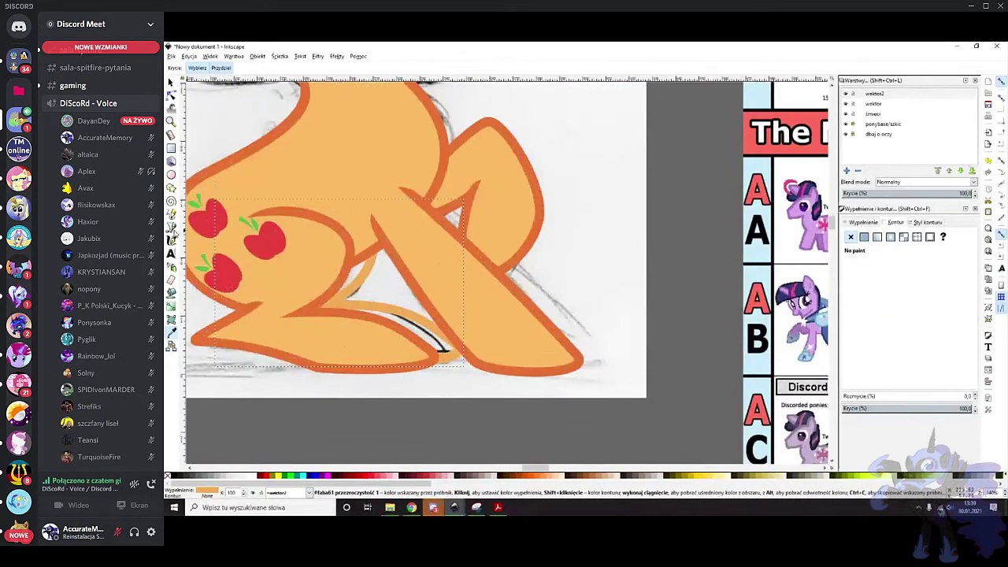
pyautogui.press('b')
pyautogui.scroll(2, 387, 265)
pyautogui.scroll(-1, 388, 265)
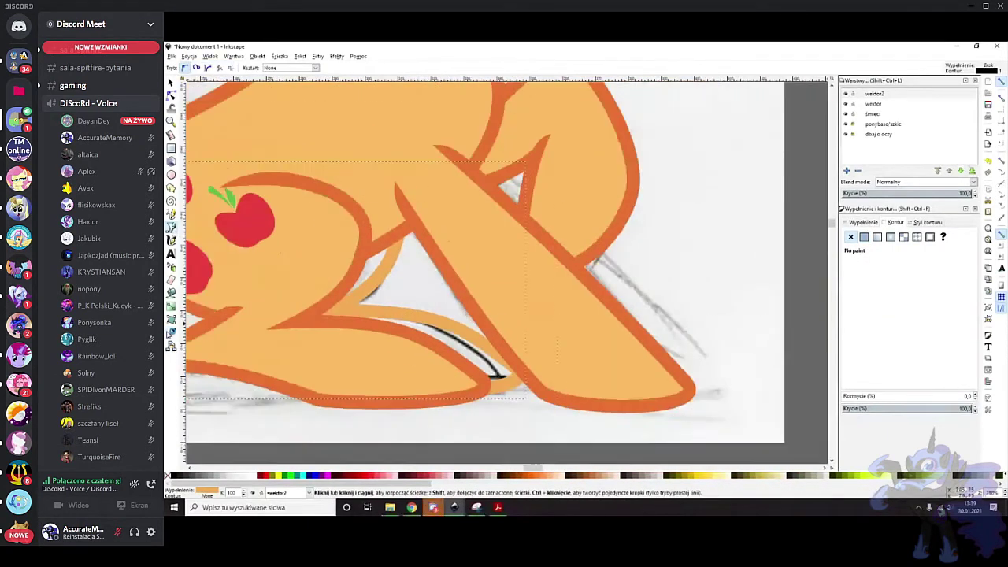
pyautogui.press('d')
pyautogui.scroll(-3, 511, 315)
pyautogui.scroll(3, 728, 273)
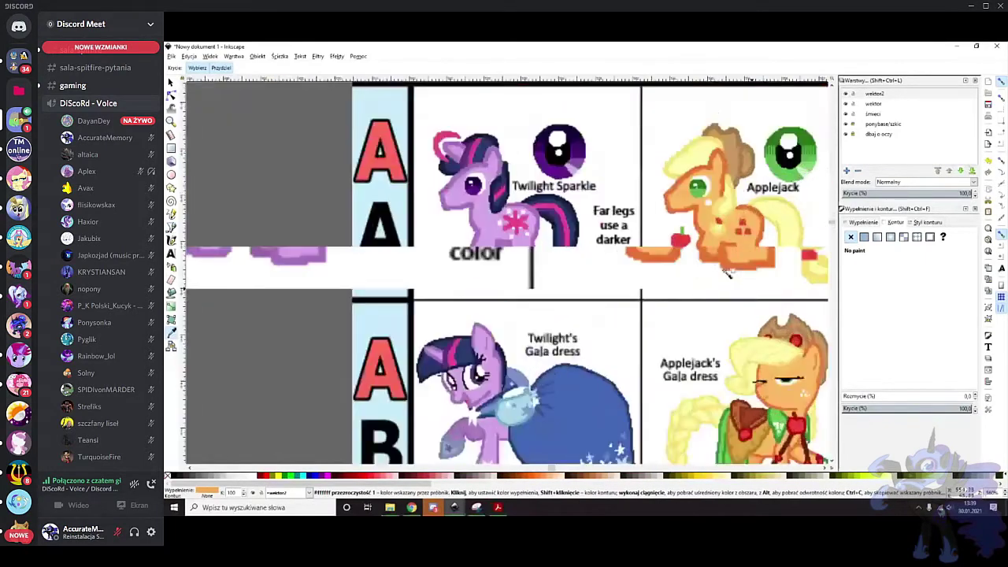
pyautogui.scroll(-4, 698, 296)
pyautogui.hscroll(-12, 396, 339)
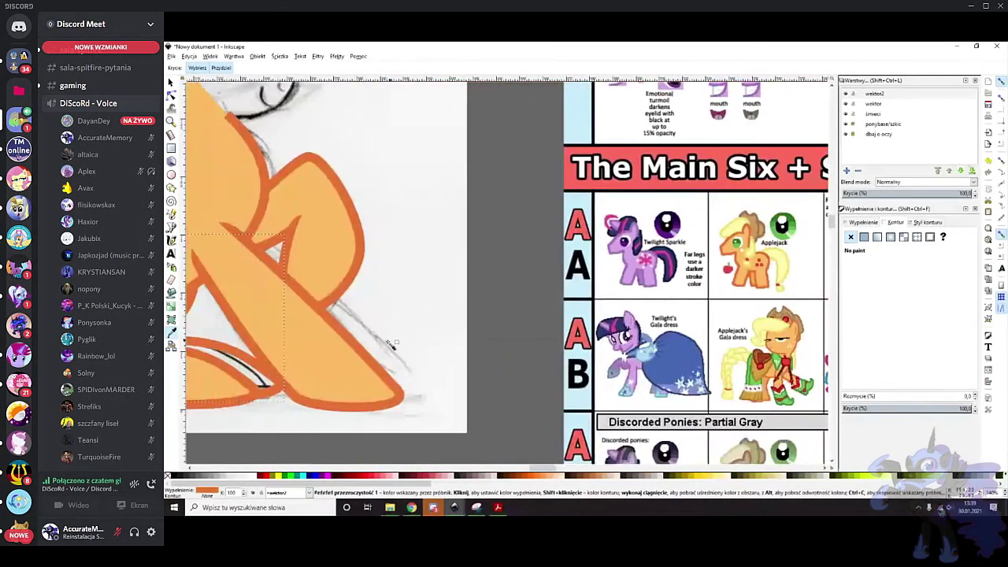
pyautogui.scroll(2, 392, 355)
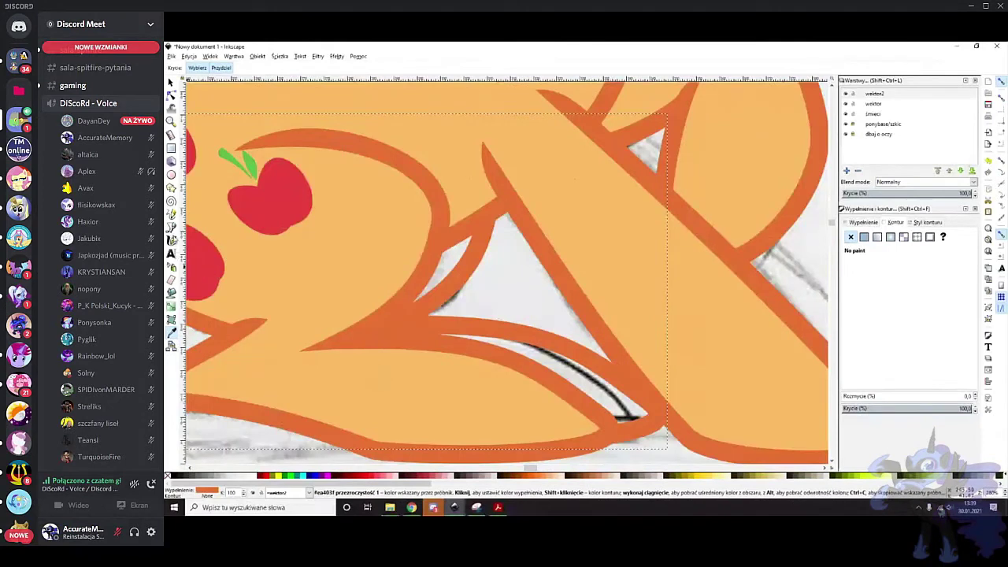
# Draw a closed straight-edged path covering the gaps between the near and far hind leg outlines
pyautogui.press('b')
pyautogui.click(489, 213)
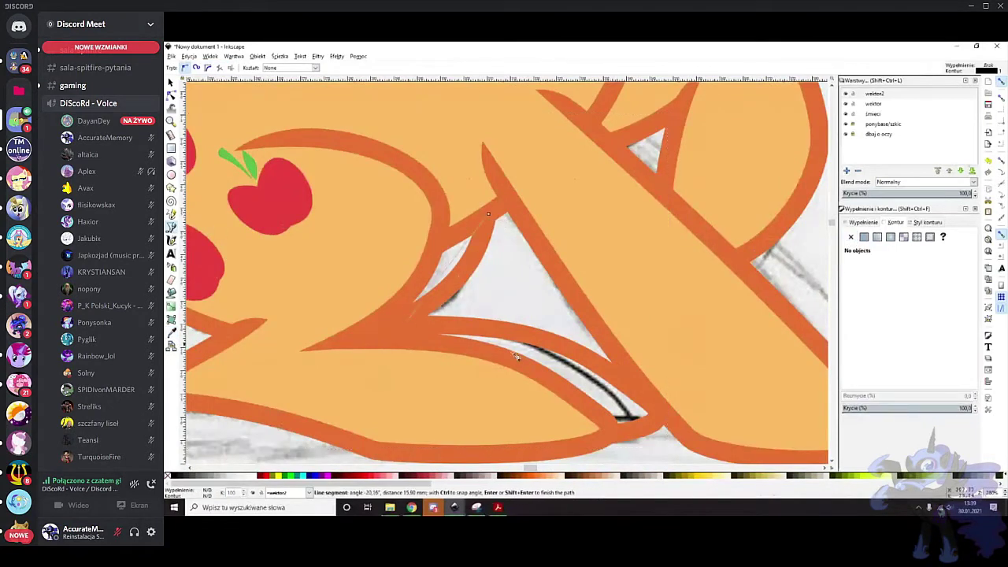
pyautogui.click(663, 412)
pyautogui.click(606, 435)
pyautogui.click(315, 341)
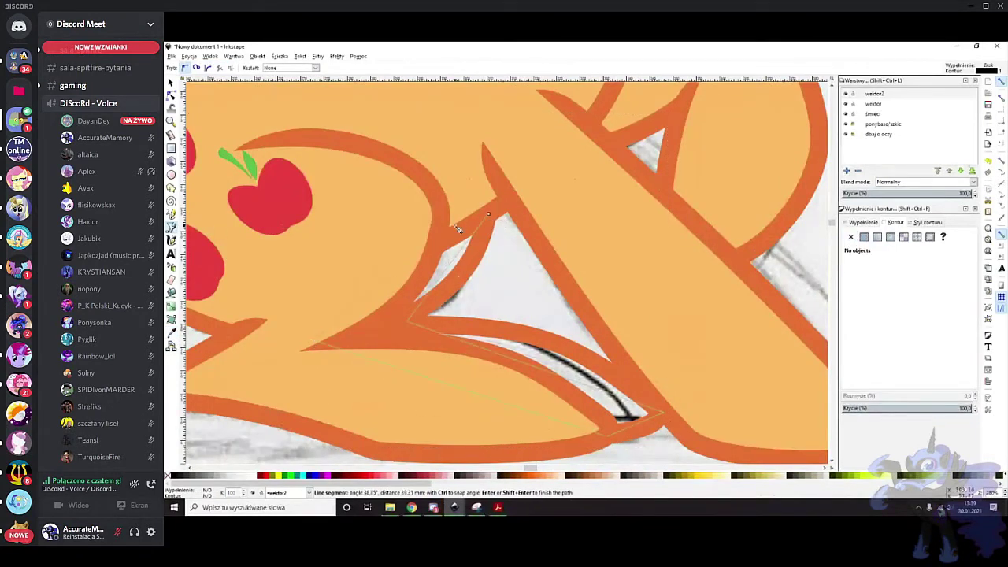
pyautogui.click(489, 215)
# Bend the path's two inner edges to follow the curves of the far hind leg's outline
pyautogui.click(171, 96)
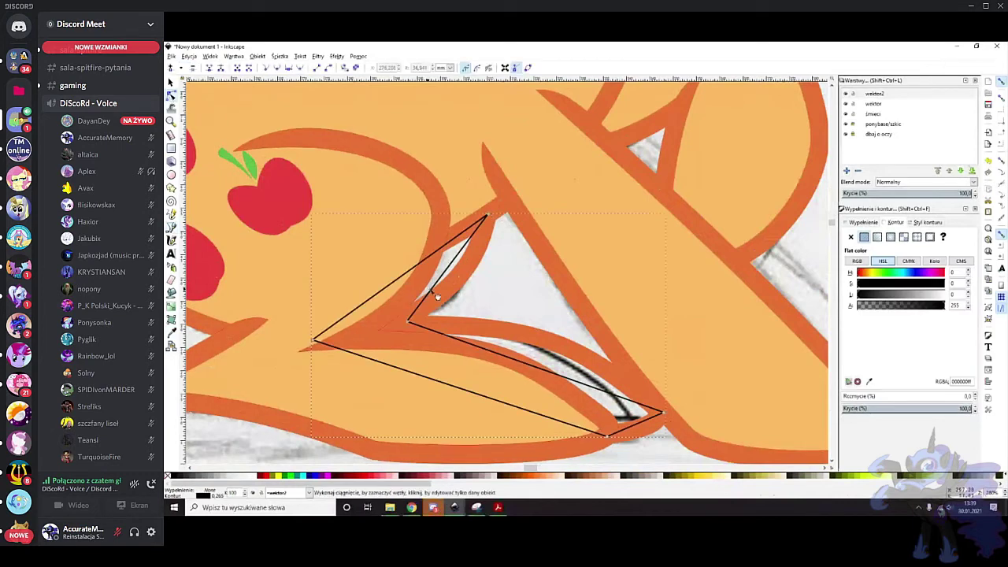
pyautogui.moveTo(450, 269); pyautogui.dragTo(465, 278)
pyautogui.moveTo(527, 365); pyautogui.dragTo(546, 346)
pyautogui.scroll(-2, 488, 339)
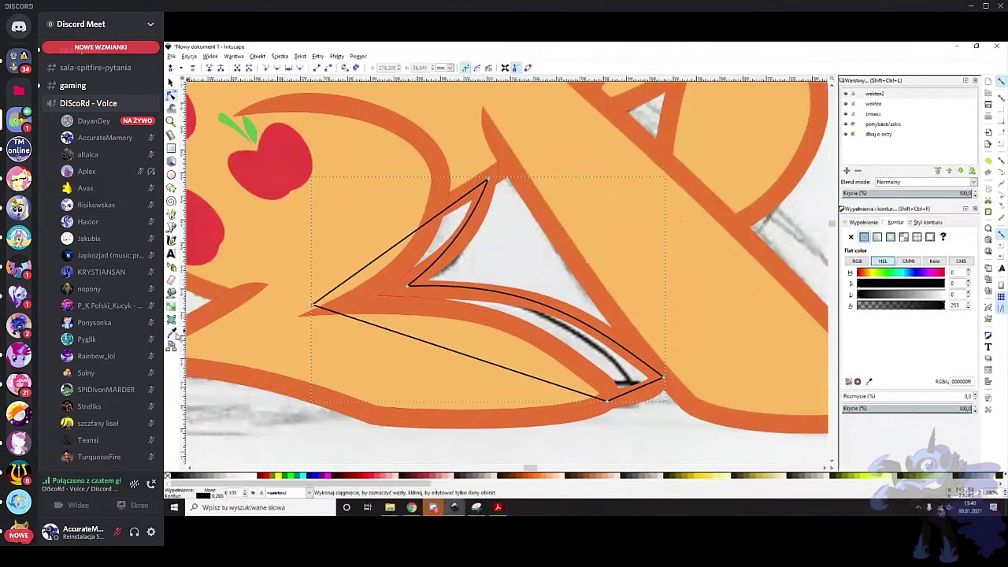
# Fill the far hind leg shape with Applejack's far-leg orange f2ab54 from the colour reference and remove its stroke
pyautogui.click(173, 334)
pyautogui.scroll(-4, 519, 325)
pyautogui.hscroll(3, 573, 334)
pyautogui.scroll(11, 646, 377)
pyautogui.scroll(-3, 676, 419)
pyautogui.scroll(4, 659, 344)
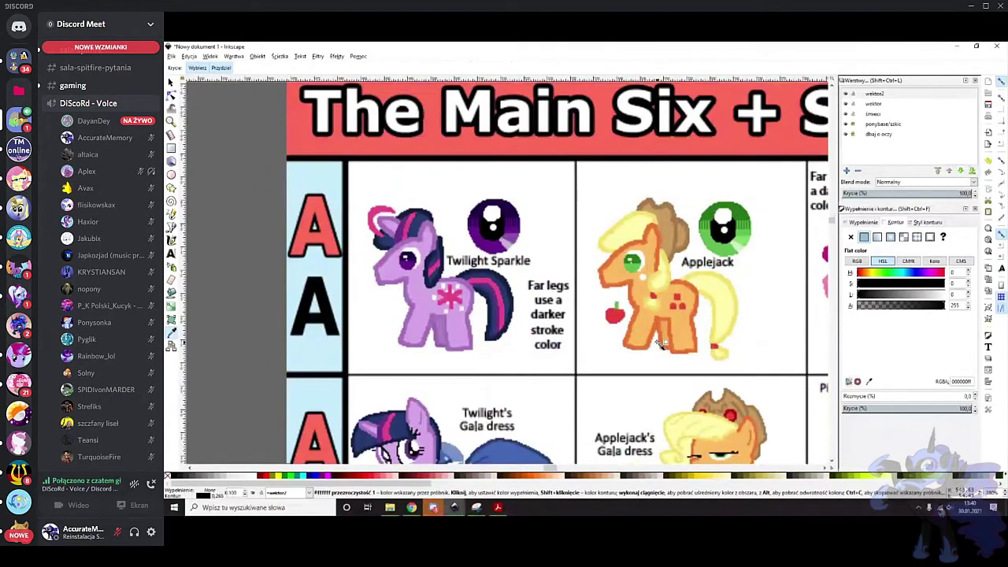
pyautogui.scroll(-1, 661, 344)
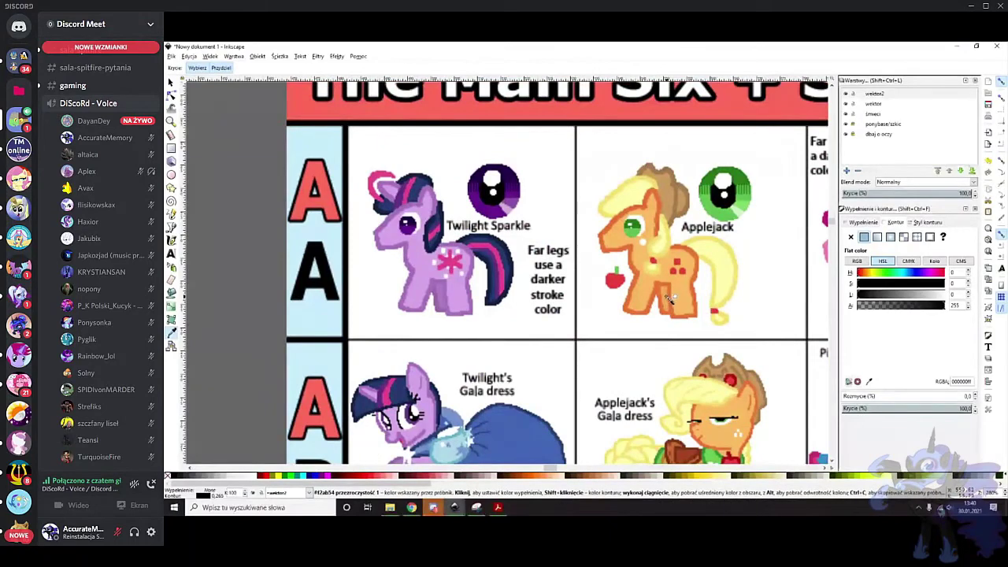
pyautogui.scroll(-4, 665, 293)
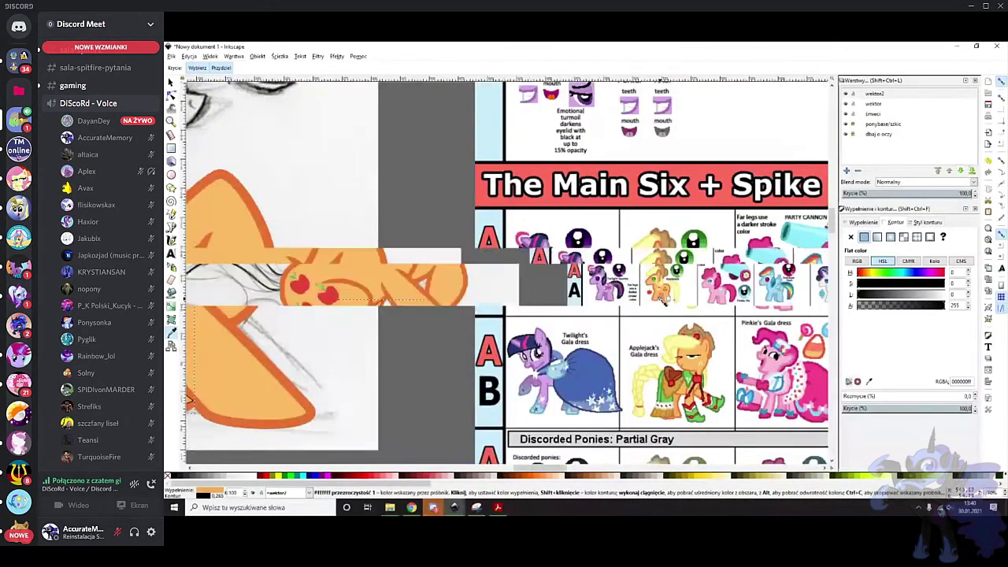
pyautogui.scroll(5, 443, 322)
pyautogui.click(851, 237)
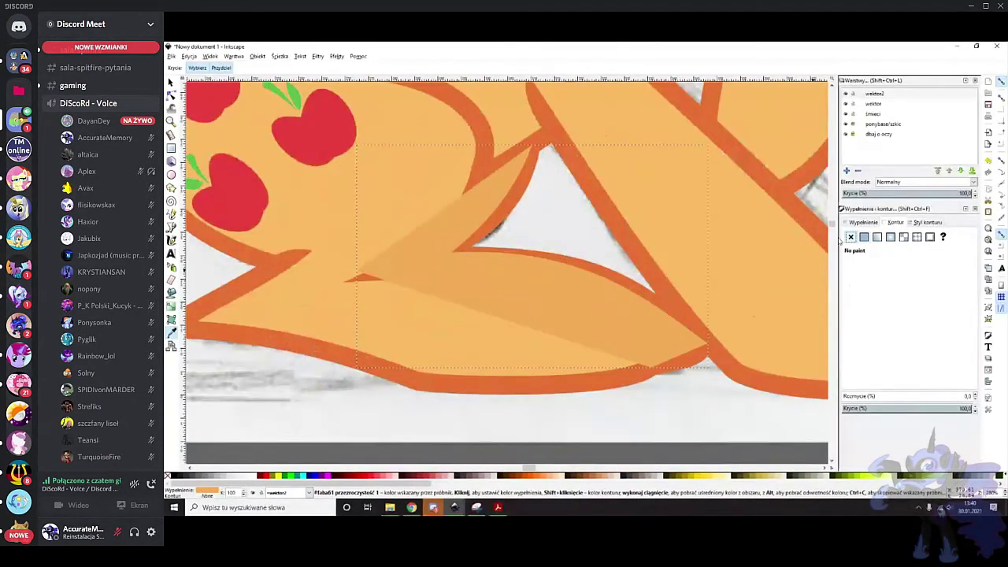
# Send the far hind leg's fill to the back, behind the leg outlines, and deselect it
pyautogui.scroll(1, 401, 225)
pyautogui.click(170, 83)
pyautogui.click(262, 67)
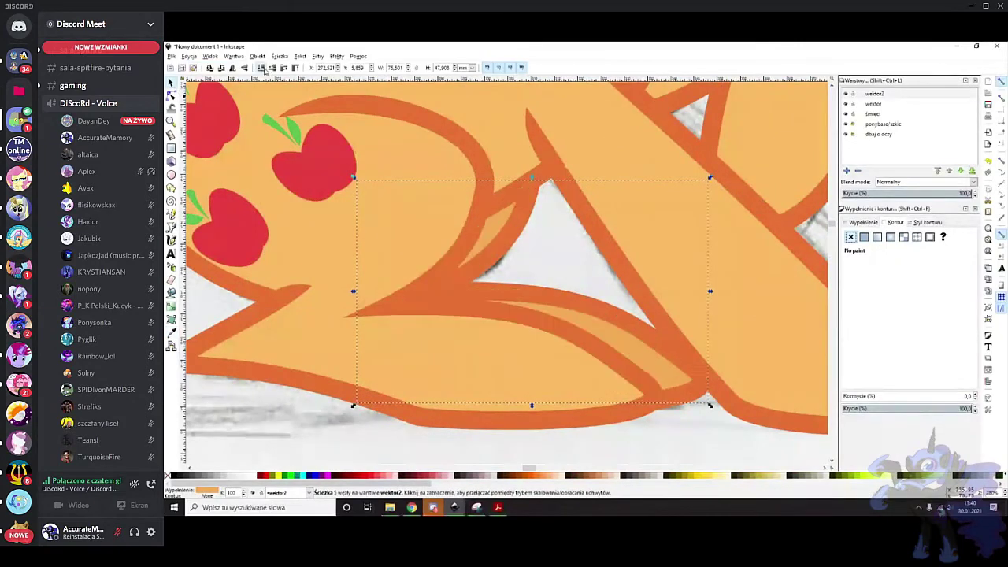
pyautogui.click(563, 270)
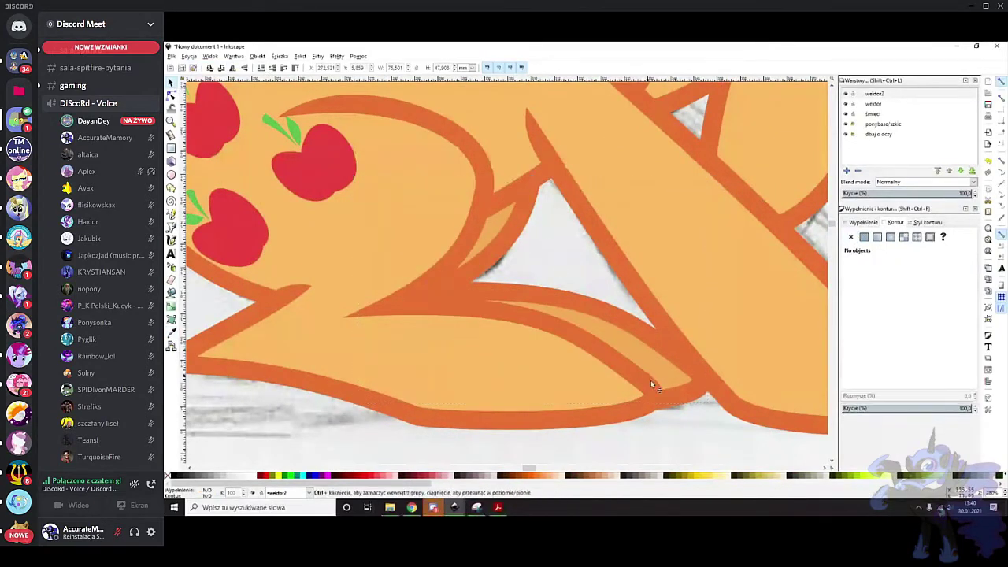
# Examine the flat fill colour and hex value of the far hind leg shape
pyautogui.scroll(1, 652, 381)
pyautogui.click(172, 96)
pyautogui.scroll(1, 607, 357)
pyautogui.click(626, 310)
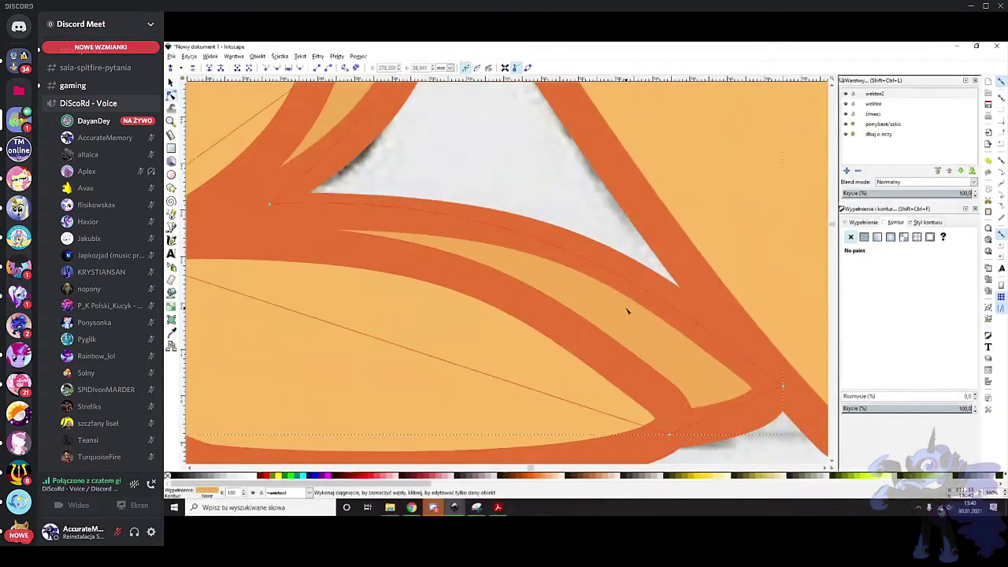
pyautogui.click(860, 224)
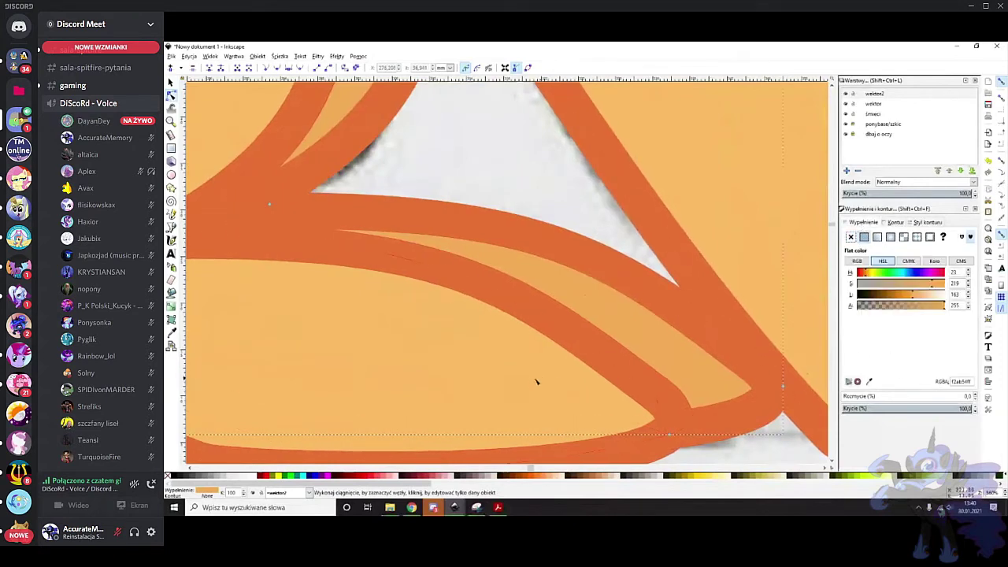
pyautogui.click(473, 362)
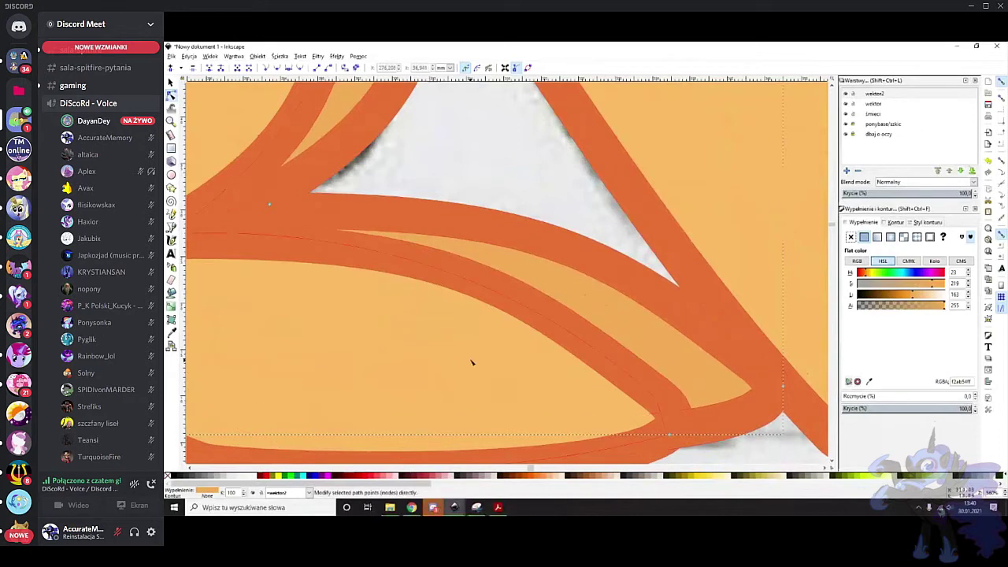
pyautogui.click(664, 343)
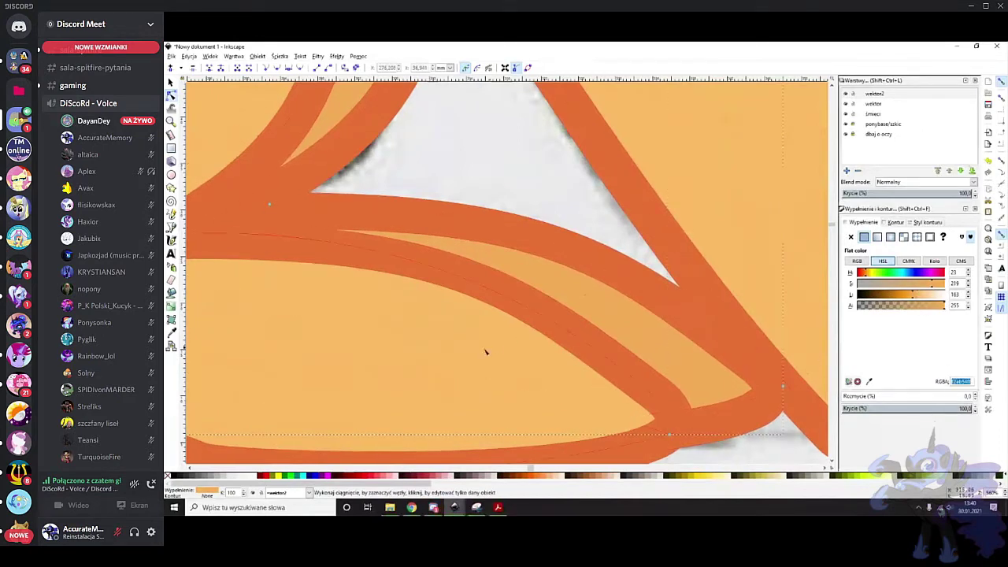
pyautogui.scroll(-4, 579, 258)
pyautogui.click(615, 351)
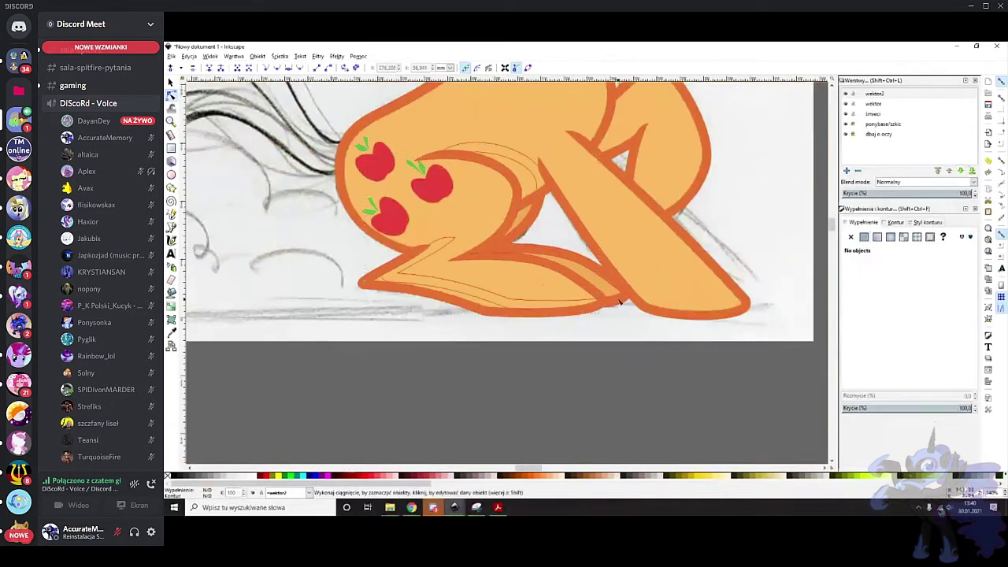
# Recolour the far foreleg's fill with the darker orange f2ab54 sampled from the far hind leg
pyautogui.scroll(6, 625, 300)
pyautogui.scroll(2, 645, 298)
pyautogui.click(663, 275)
pyautogui.scroll(-3, 659, 277)
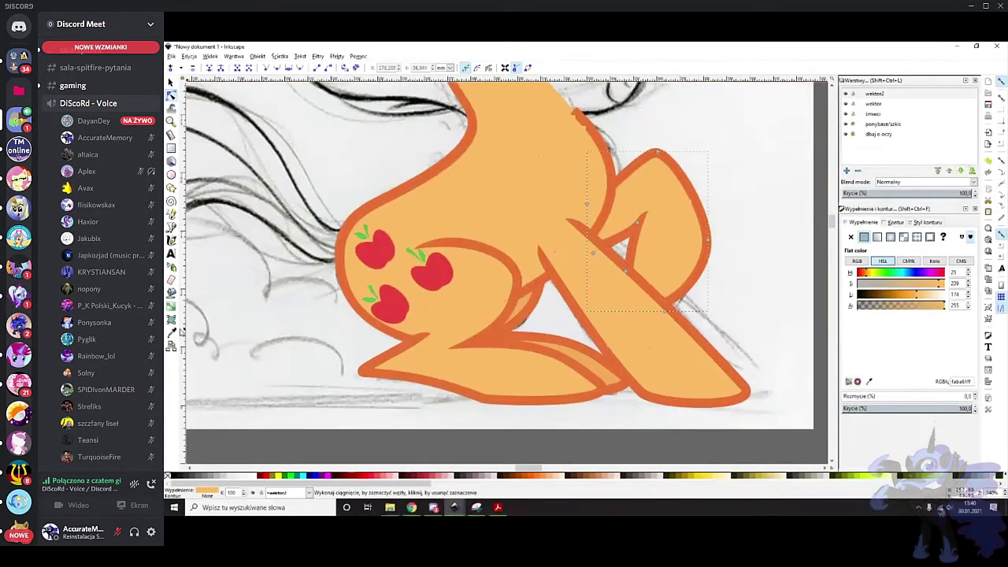
pyautogui.click(172, 333)
pyautogui.click(587, 346)
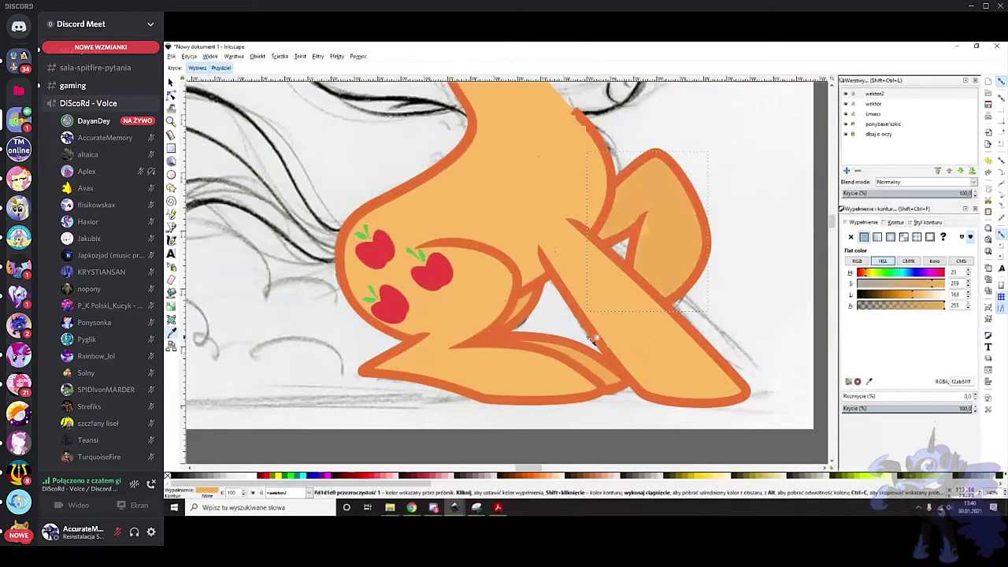
# Recolour the small lighter rectangular patch on the far foreleg with the surrounding orange f2ab54 and deselect it
pyautogui.scroll(3, 382, 124)
pyautogui.scroll(1, 465, 153)
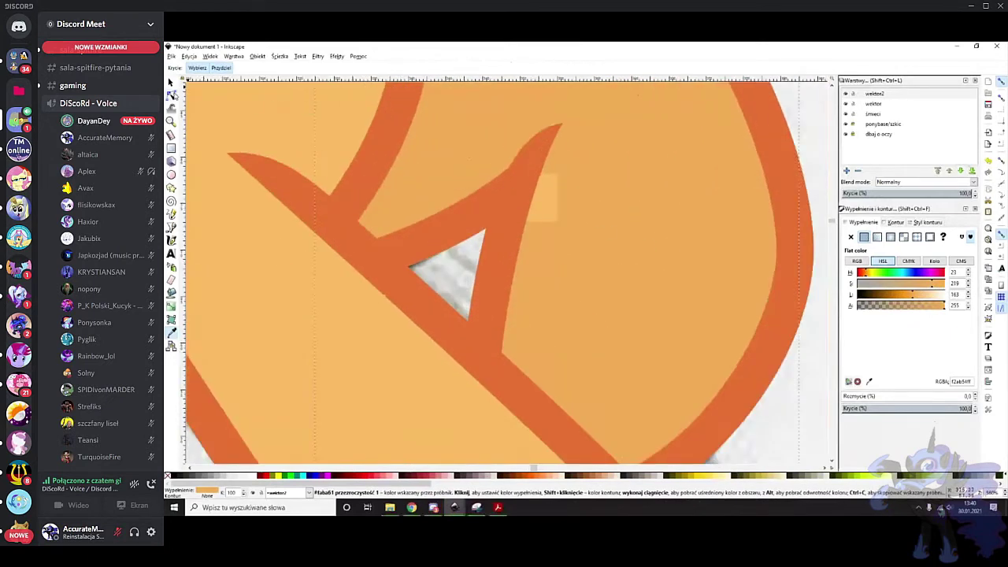
pyautogui.press('n')
pyautogui.click(531, 183)
pyautogui.click(172, 332)
pyautogui.click(603, 243)
pyautogui.scroll(-4, 598, 236)
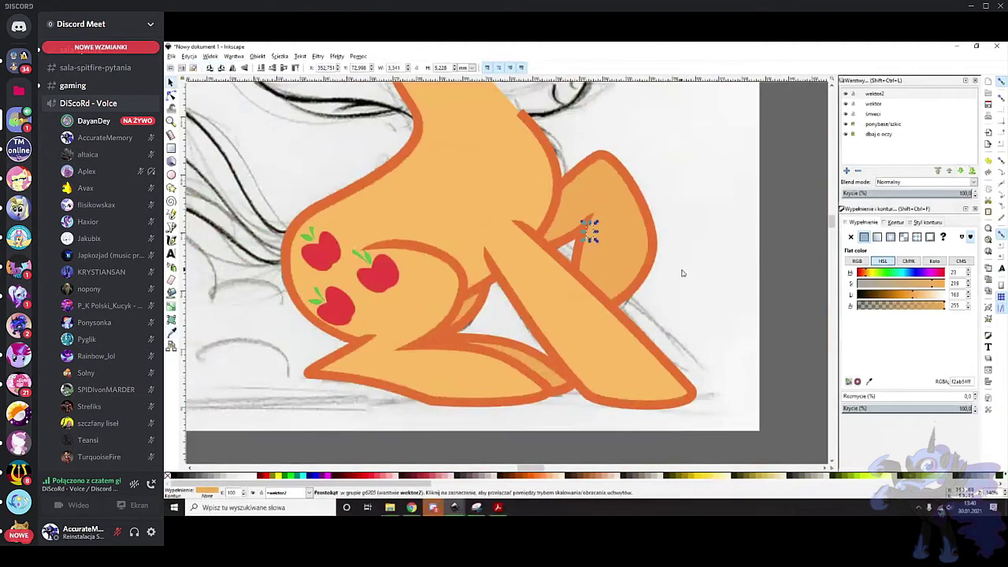
pyautogui.press('Escape')
pyautogui.hotkey('ctrl', 's')
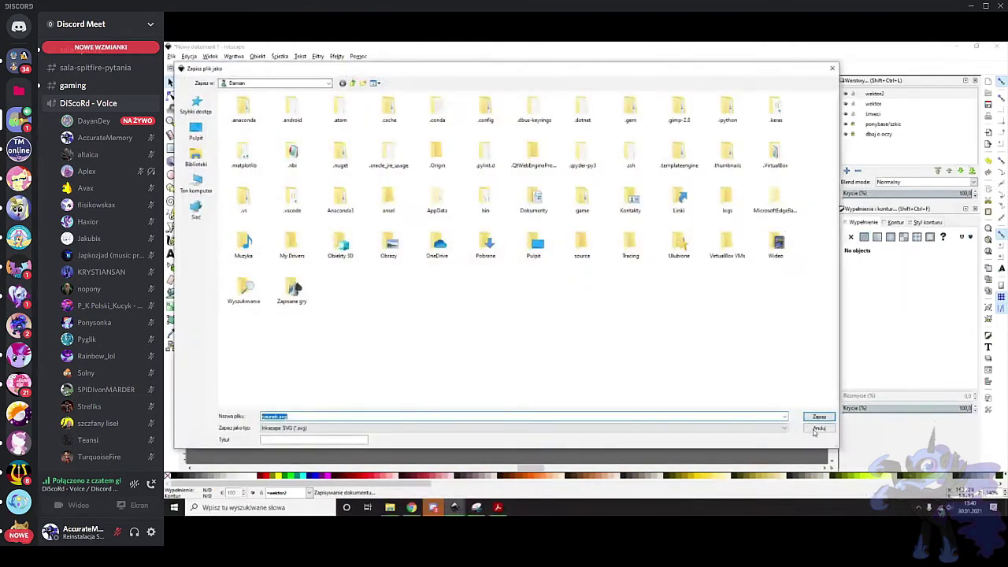
pyautogui.click(815, 432)
# Draw an ellipse about 45.5 mm wide and 42.5 mm high over the sketched eye
pyautogui.scroll(-2, 581, 298)
pyautogui.click(171, 227)
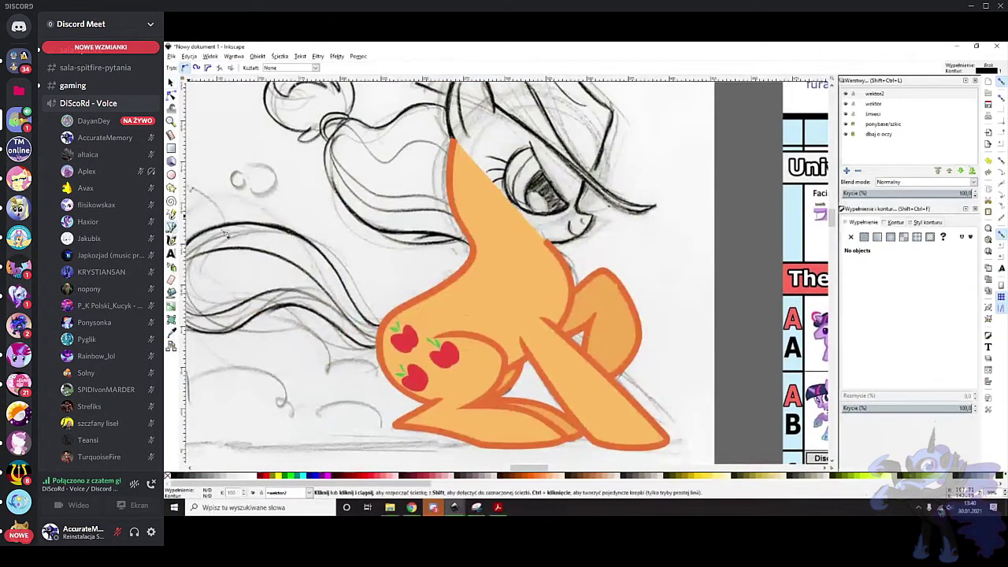
pyautogui.hscroll(-5, 445, 308)
pyautogui.hscroll(3, 470, 313)
pyautogui.scroll(5, 570, 270)
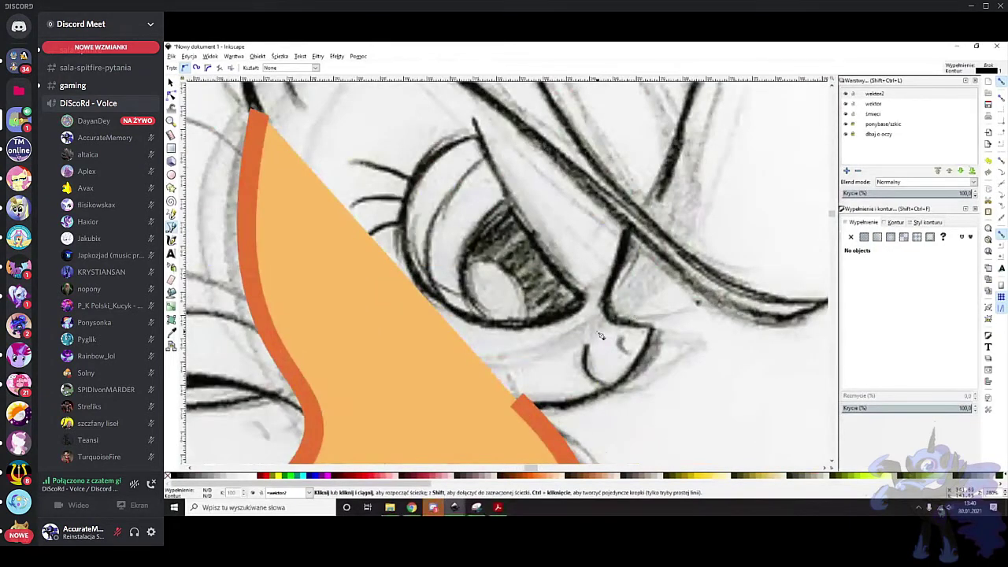
pyautogui.press('e')
pyautogui.scroll(1, 481, 246)
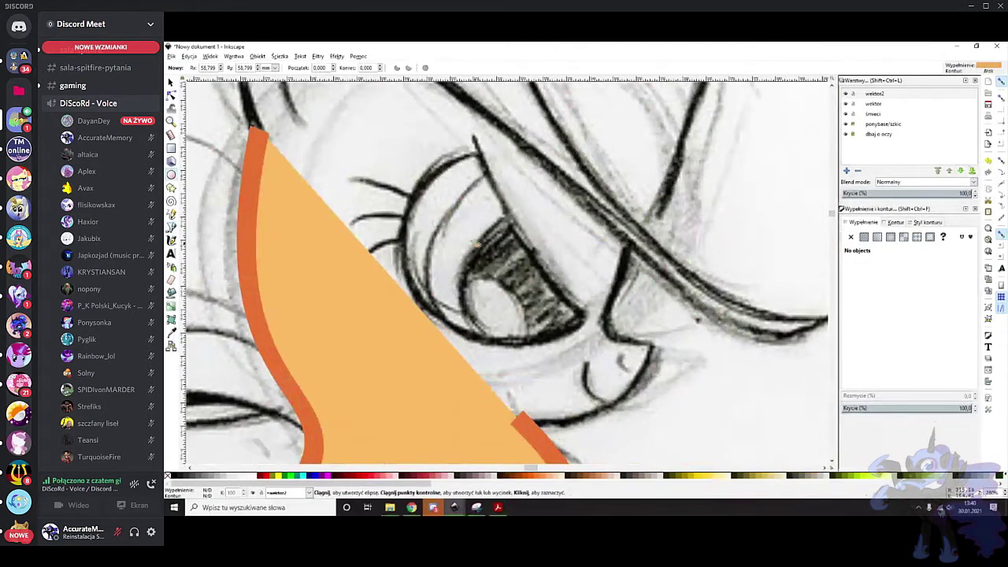
pyautogui.scroll(1, 409, 178)
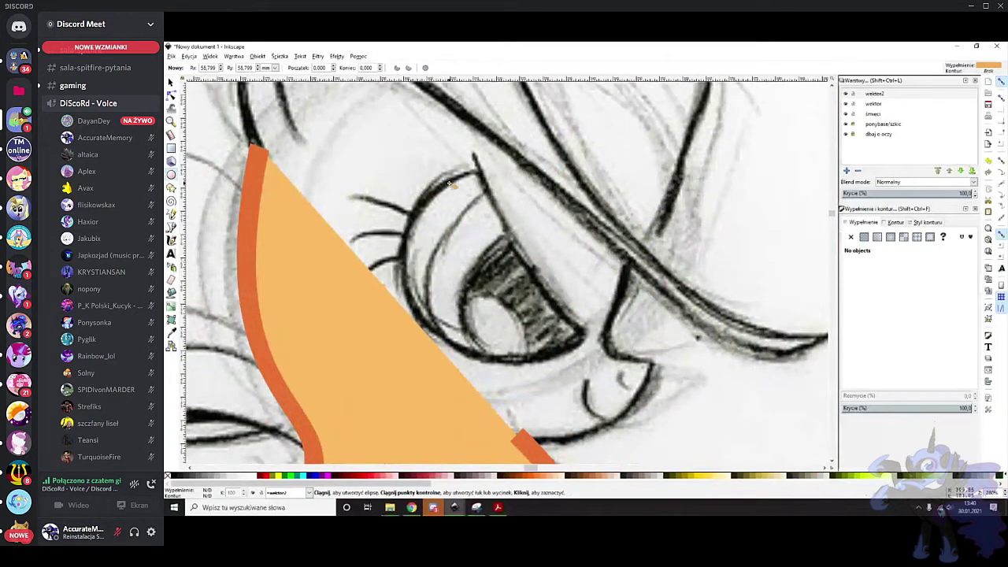
pyautogui.moveTo(404, 162); pyautogui.dragTo(615, 359)
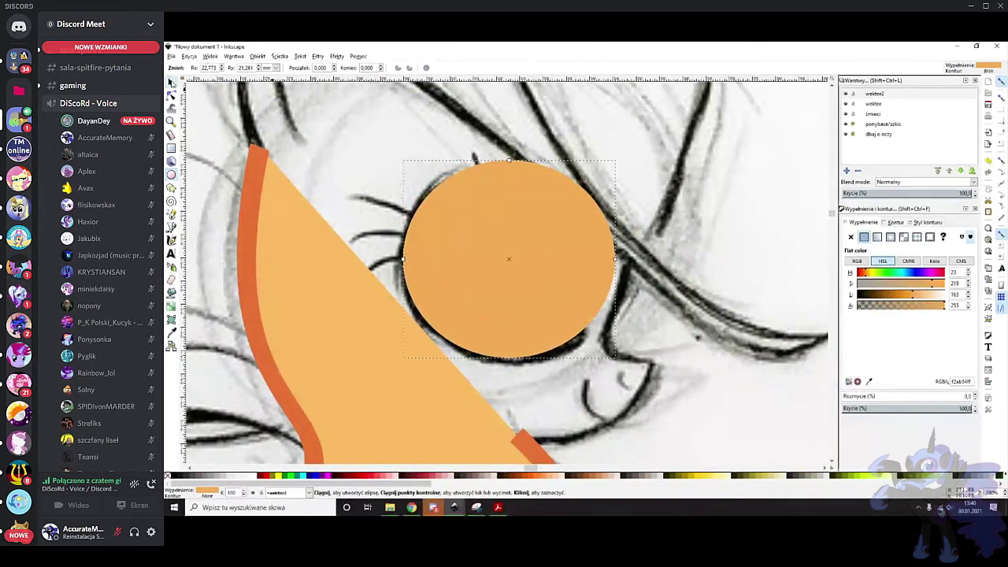
# Lower the ellipse's opacity to about 52%, move it off the eye to beyond the muzzle, and deselect it
pyautogui.click(171, 82)
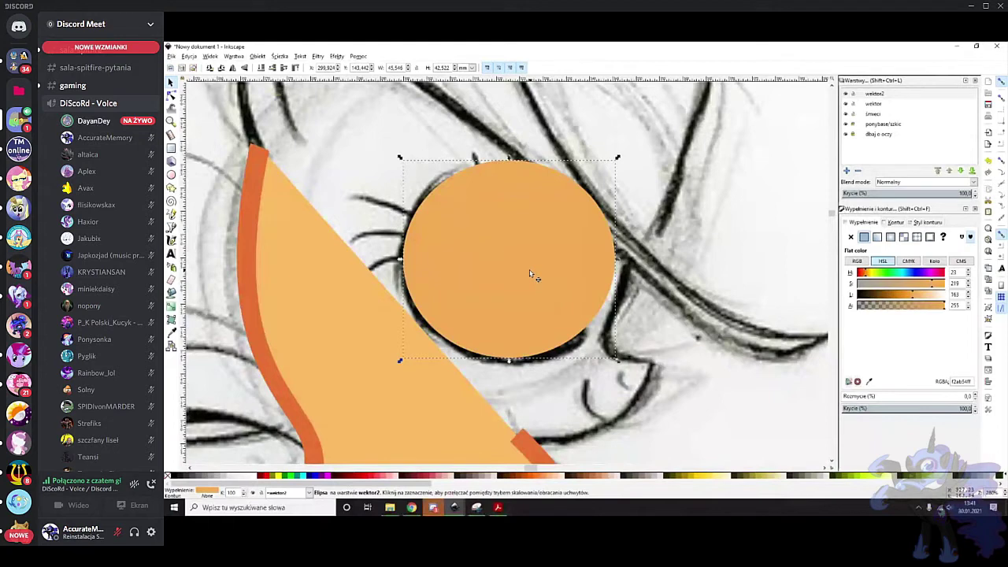
pyautogui.moveTo(511, 254); pyautogui.dragTo(534, 269)
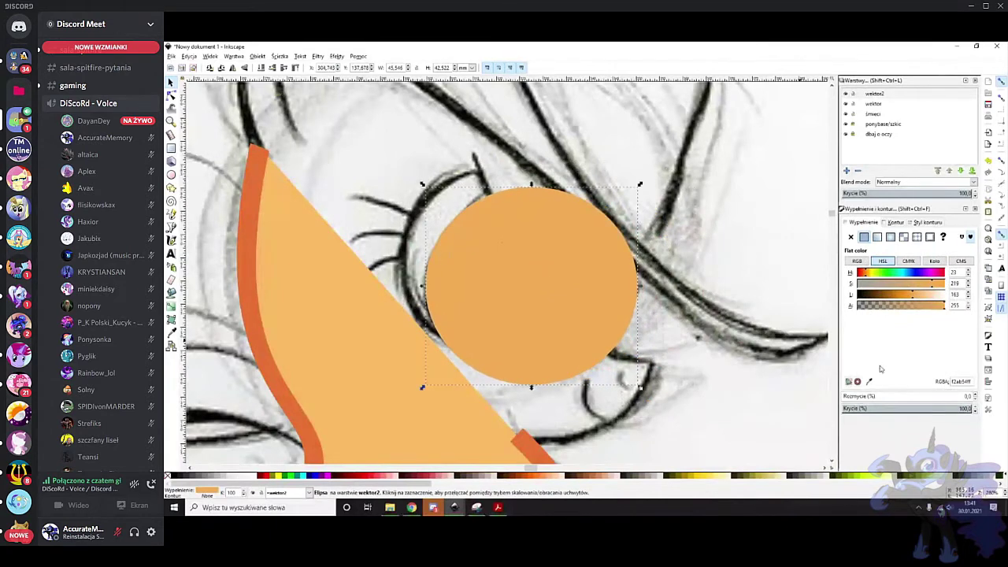
pyautogui.click(910, 409)
pyautogui.moveTo(561, 270); pyautogui.dragTo(776, 272)
pyautogui.press('Escape')
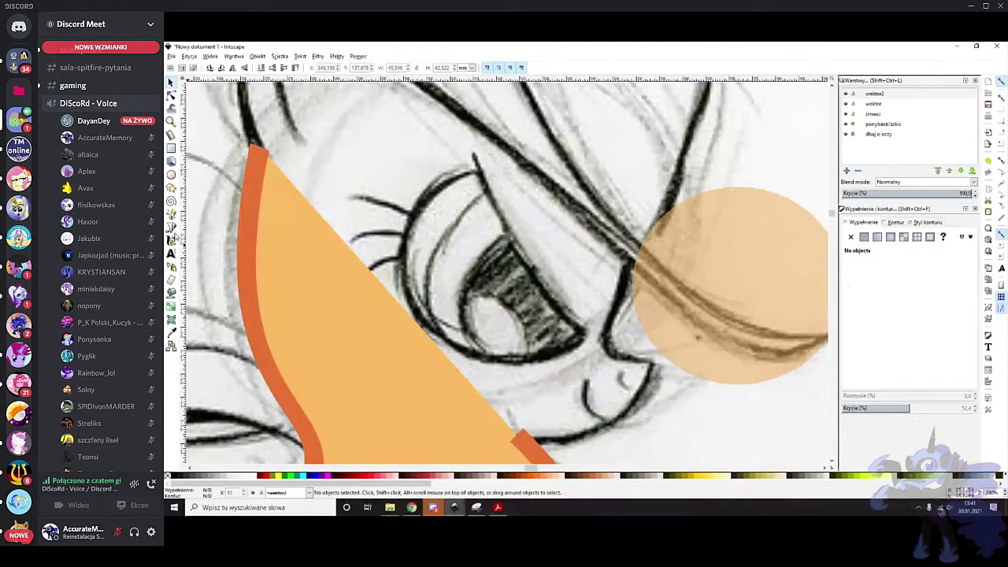
# Draw a closed path between the eye's upper and inner corners and bend its edges along the sketched eye outline
pyautogui.click(172, 227)
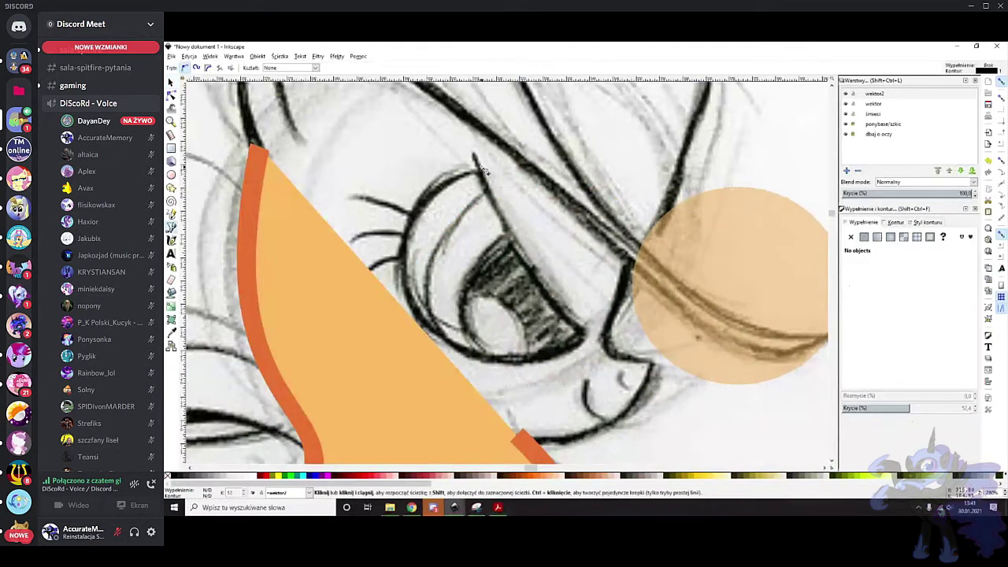
pyautogui.click(478, 169)
pyautogui.click(587, 339)
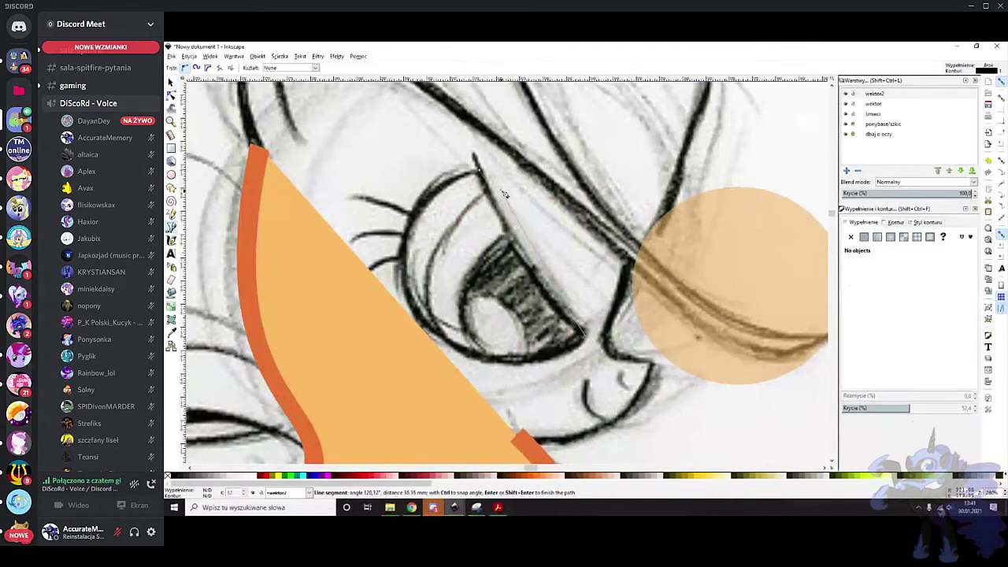
pyautogui.click(482, 172)
pyautogui.press('n')
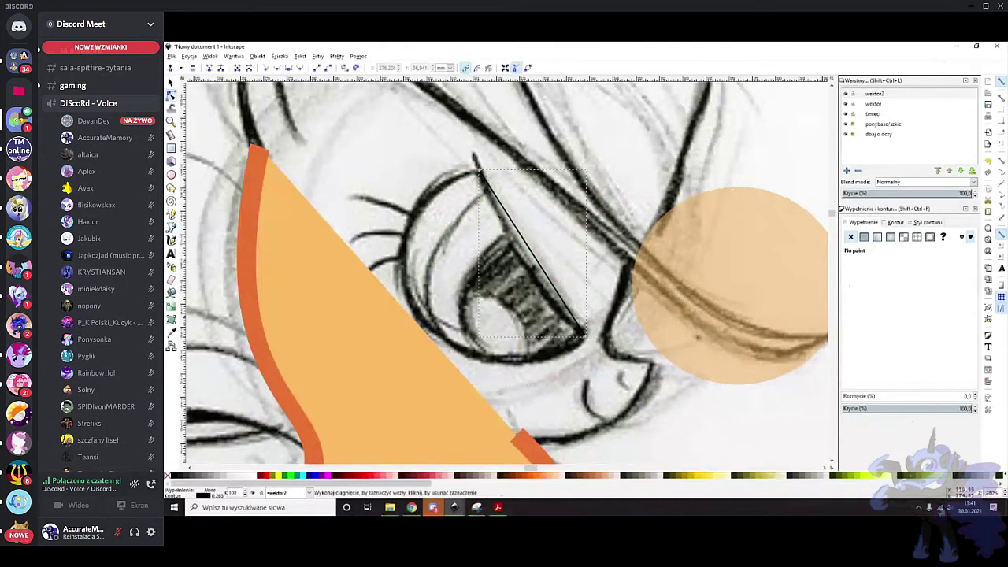
pyautogui.moveTo(526, 238); pyautogui.dragTo(525, 376)
pyautogui.moveTo(432, 319); pyautogui.dragTo(435, 348)
# Try a 4 mm stroke on the eye outline, and settle on a stroke width of 2 mm
pyautogui.rightClick(223, 495)
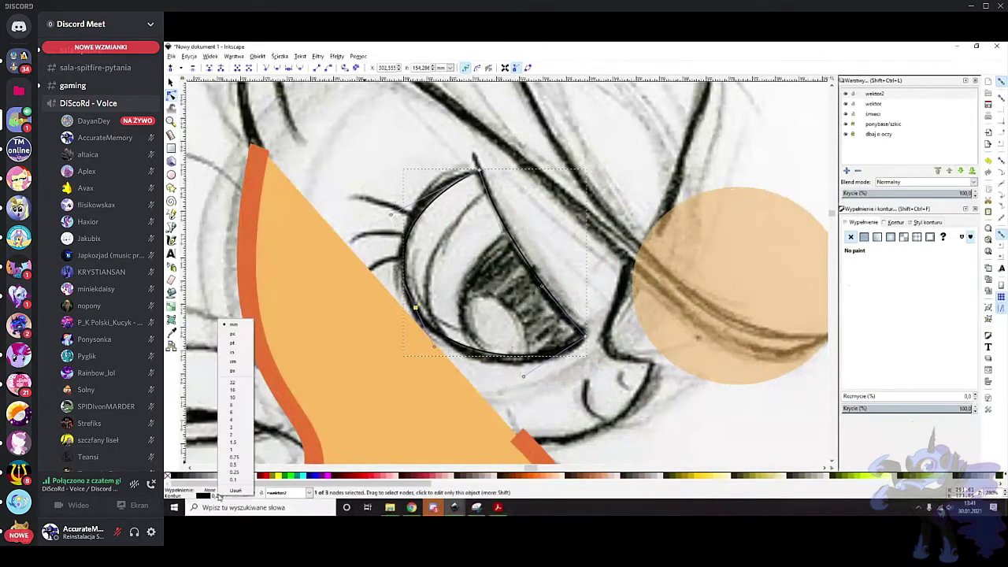
pyautogui.click(239, 423)
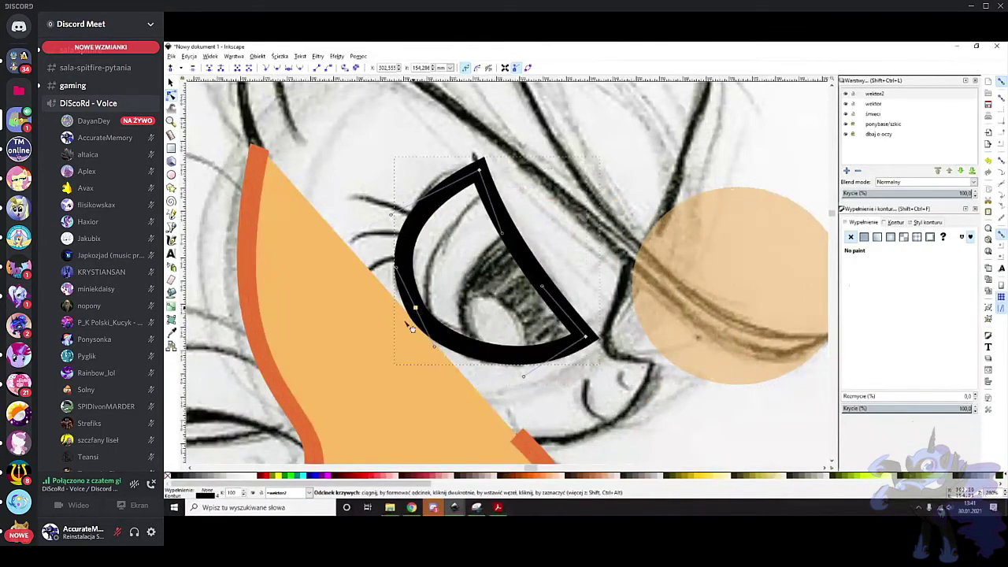
pyautogui.rightClick(217, 498)
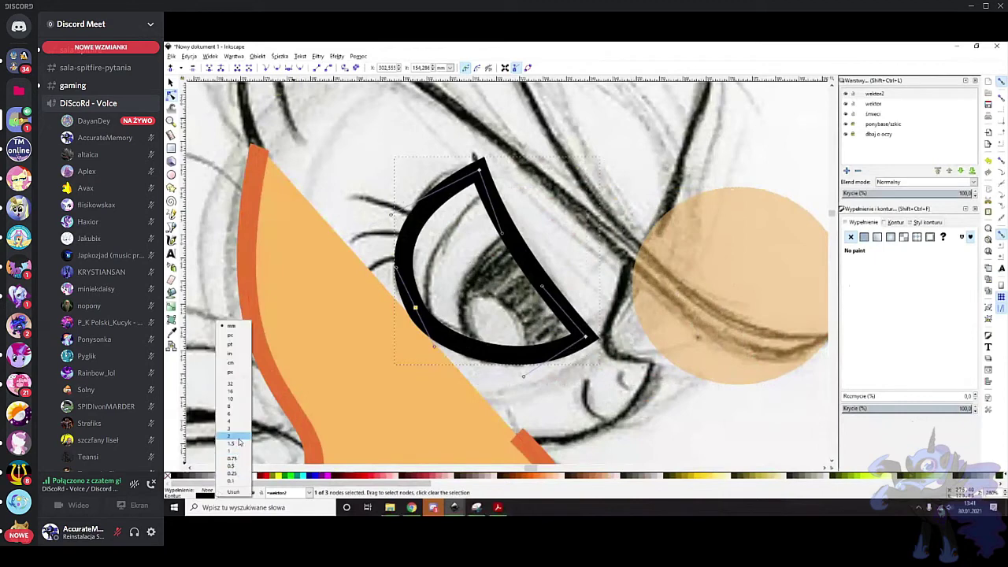
pyautogui.click(240, 441)
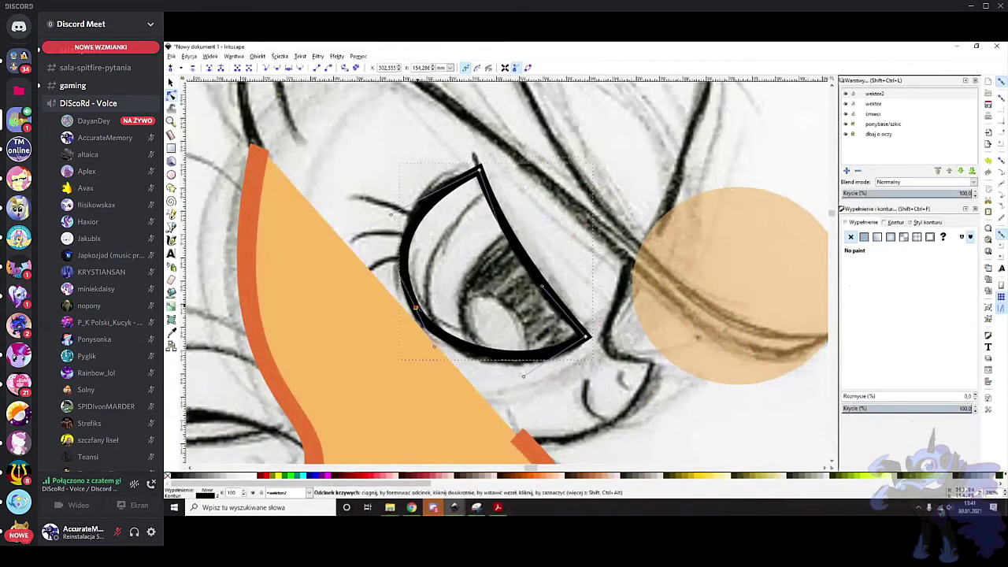
pyautogui.click(415, 308)
# Look at the reference image in the Snipping Tool and switch to prezentacja.pdf in Adobe Acrobat Reader
pyautogui.click(476, 507)
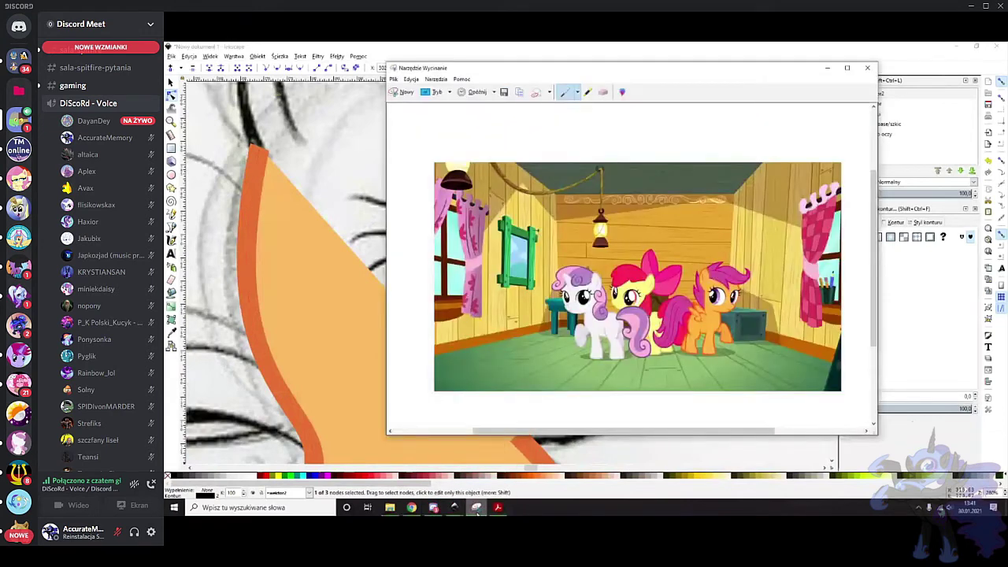
pyautogui.click(434, 506)
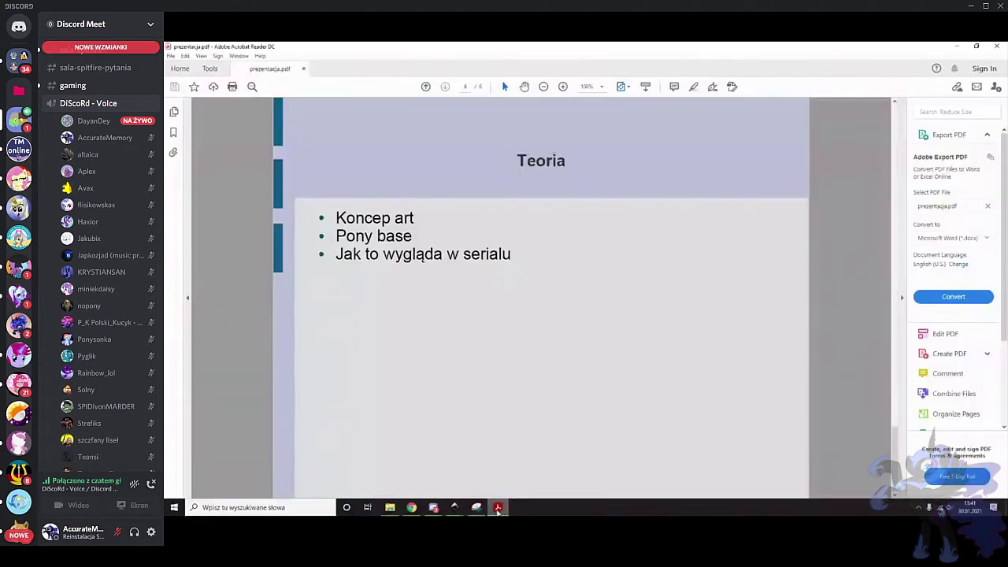
# Switch to the tłajlaf sparkle.svg drawing and examine the shape of the eye's white and the surrounding skin along its lower edge
pyautogui.moveTo(455, 510)
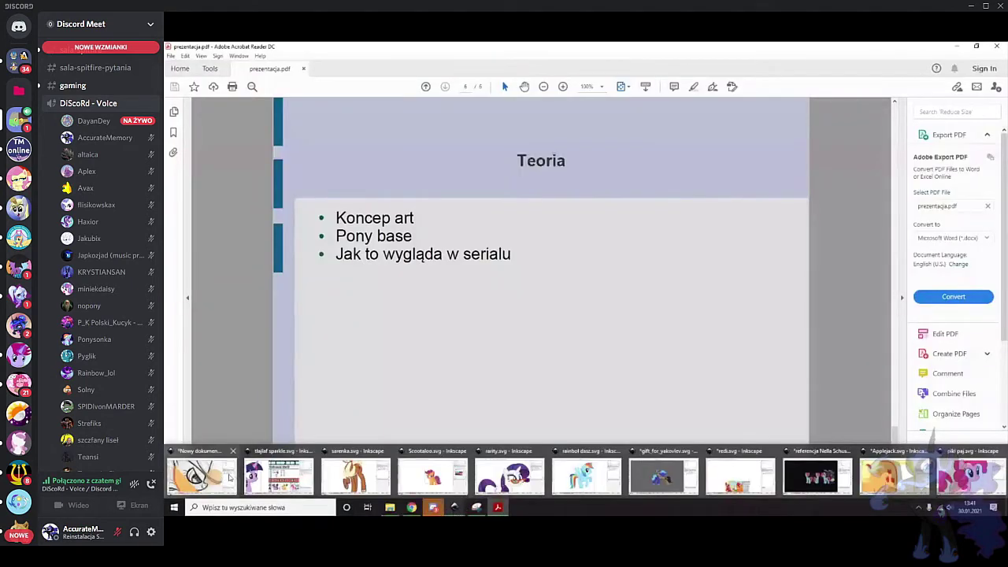
pyautogui.click(277, 474)
pyautogui.scroll(8, 276, 291)
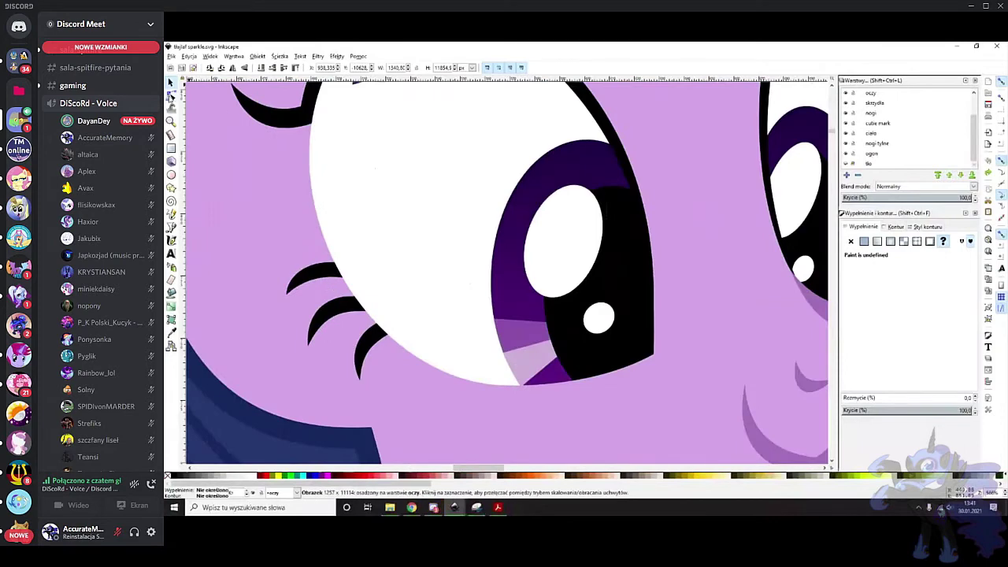
pyautogui.click(172, 95)
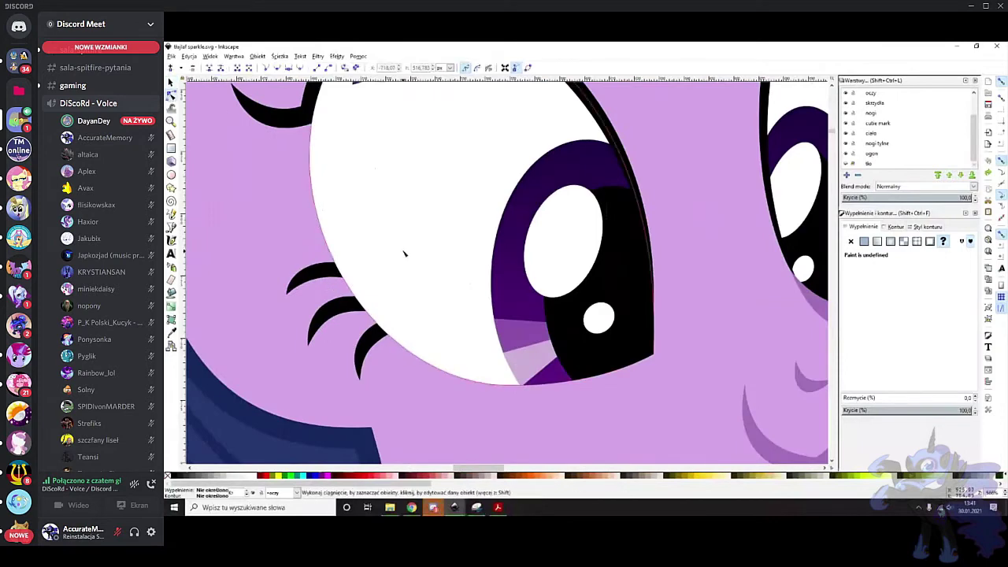
pyautogui.click(440, 335)
pyautogui.scroll(2, 475, 389)
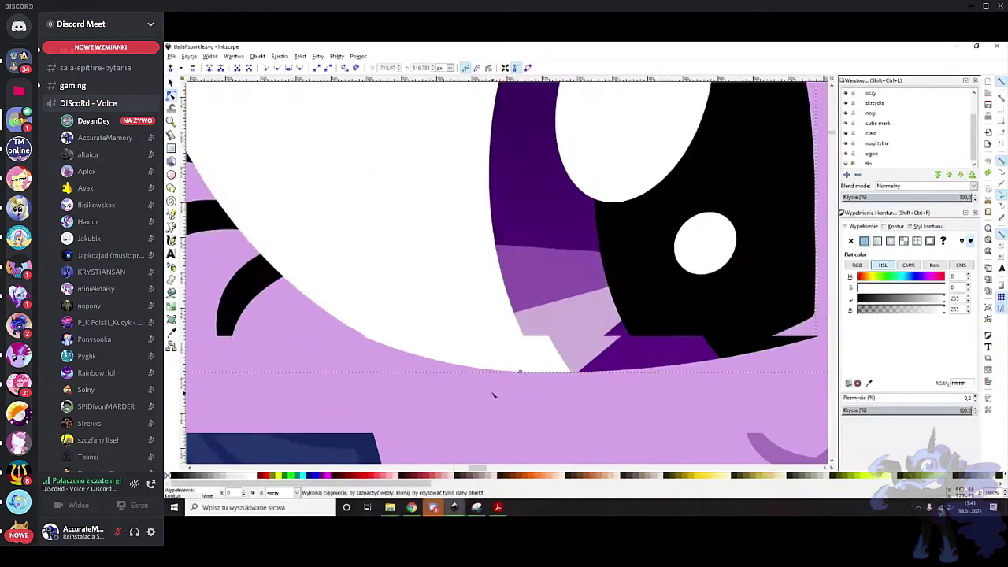
pyautogui.click(474, 389)
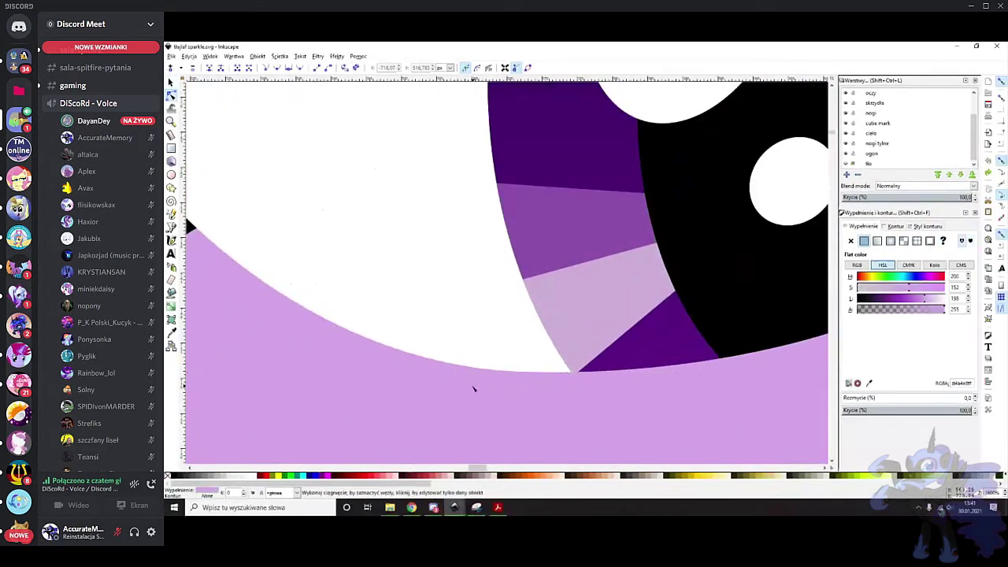
pyautogui.hscroll(-1, 449, 399)
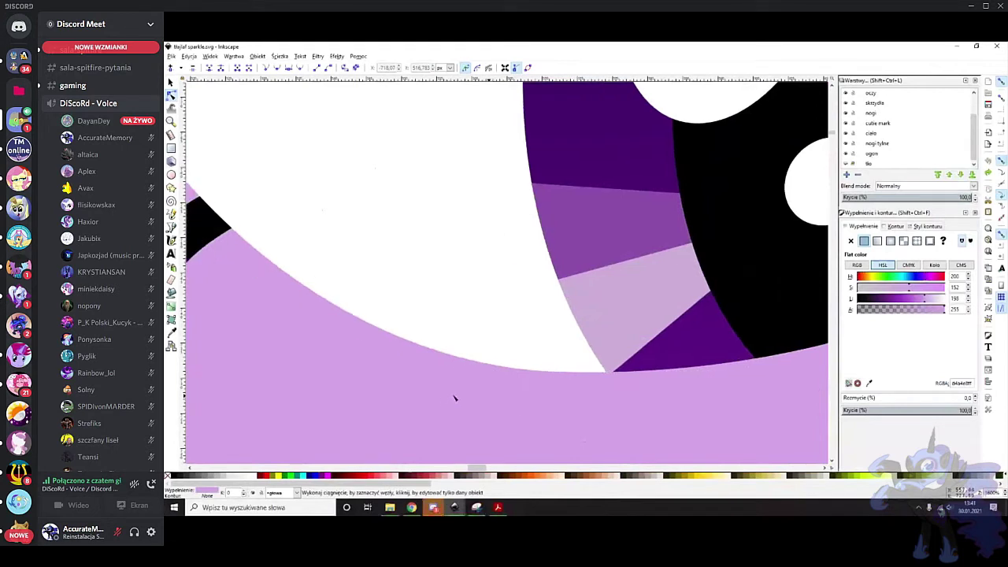
pyautogui.hscroll(-1, 455, 397)
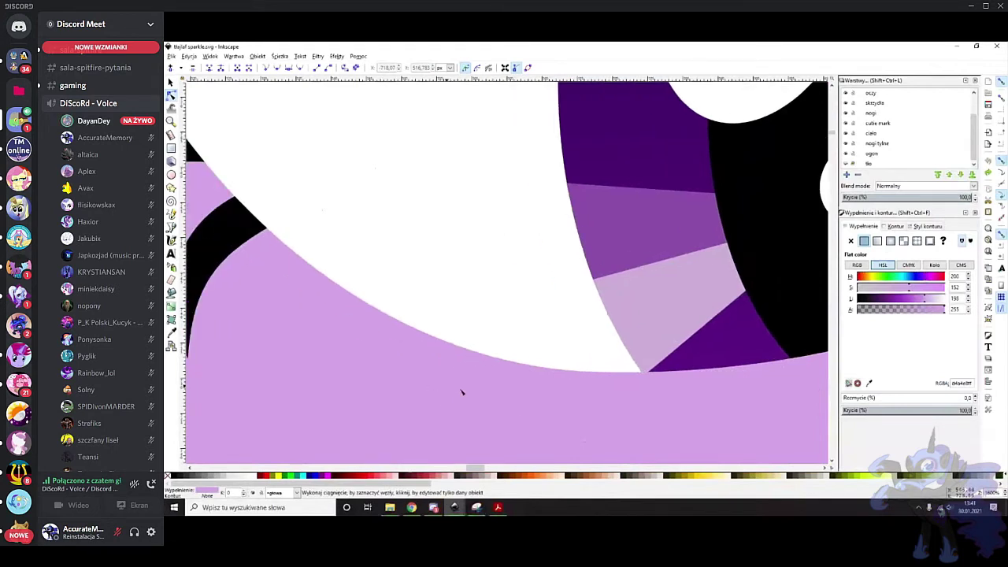
pyautogui.scroll(2, 484, 386)
pyautogui.click(482, 296)
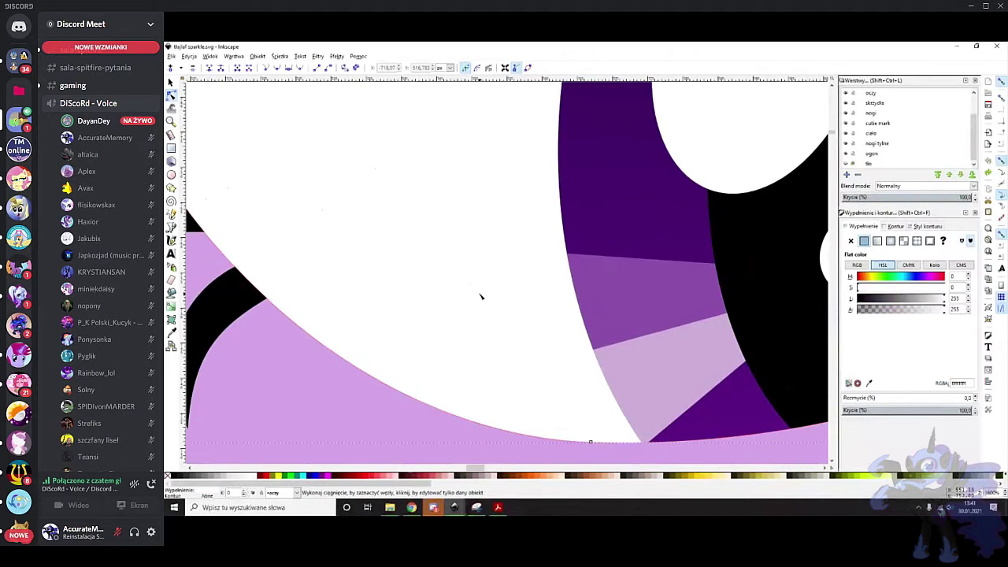
pyautogui.scroll(-2, 481, 296)
pyautogui.scroll(2, 652, 307)
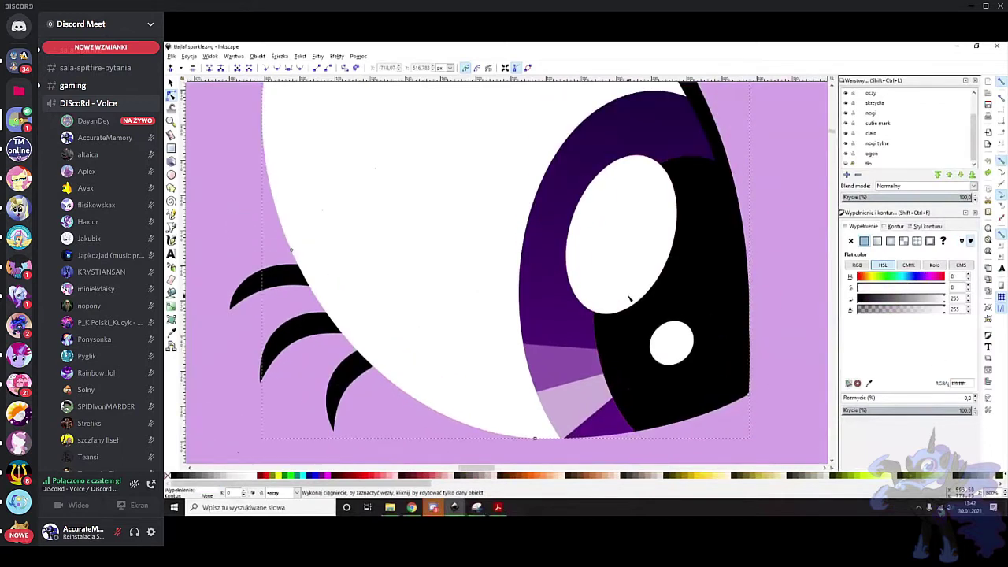
# Examine how the eye's gradient iris, black pupil, white highlight and lighter lower iris bands are built as separate shapes
pyautogui.hscroll(1, 689, 344)
pyautogui.hscroll(1, 689, 344)
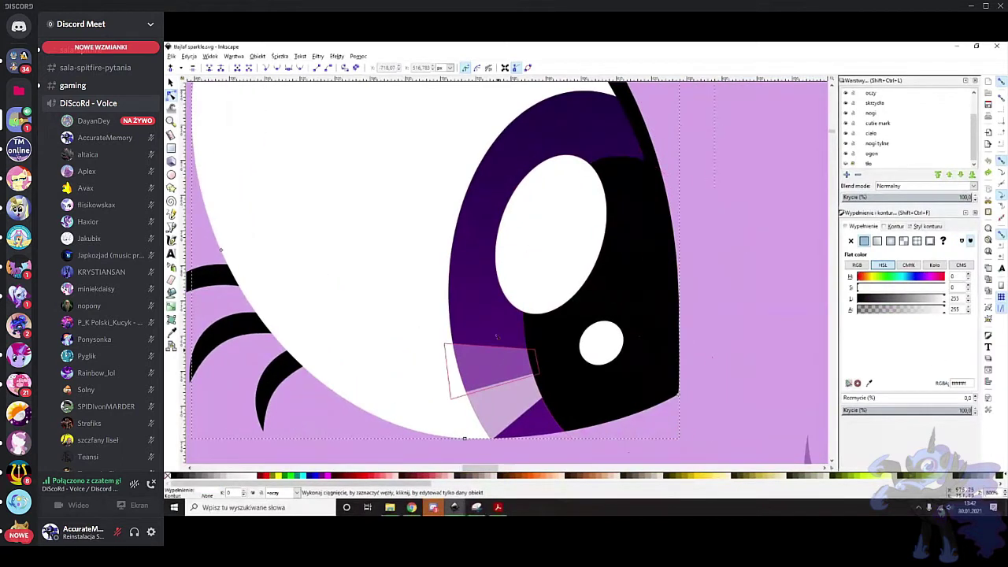
pyautogui.click(469, 269)
pyautogui.scroll(1, 468, 269)
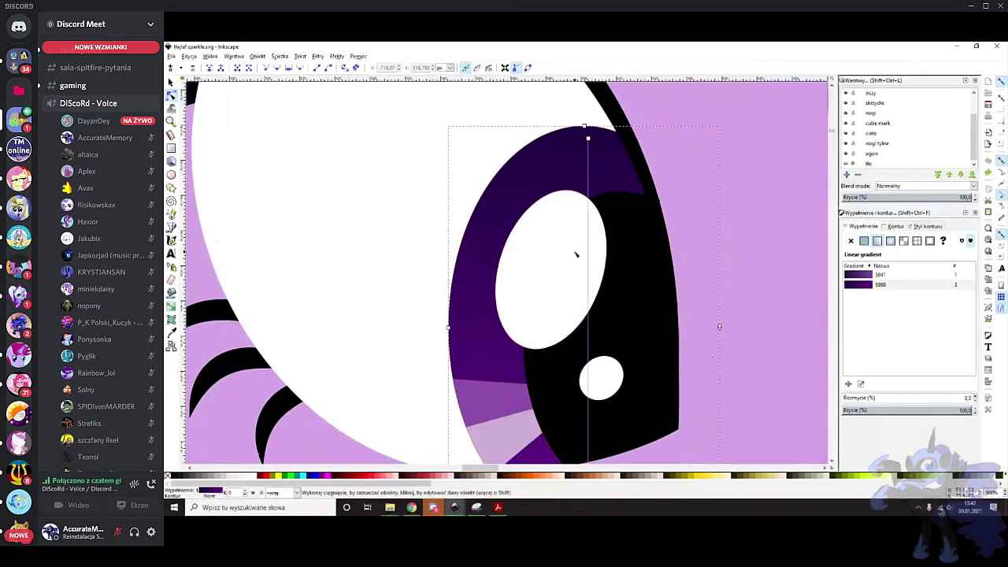
pyautogui.scroll(-1, 574, 255)
pyautogui.click(555, 242)
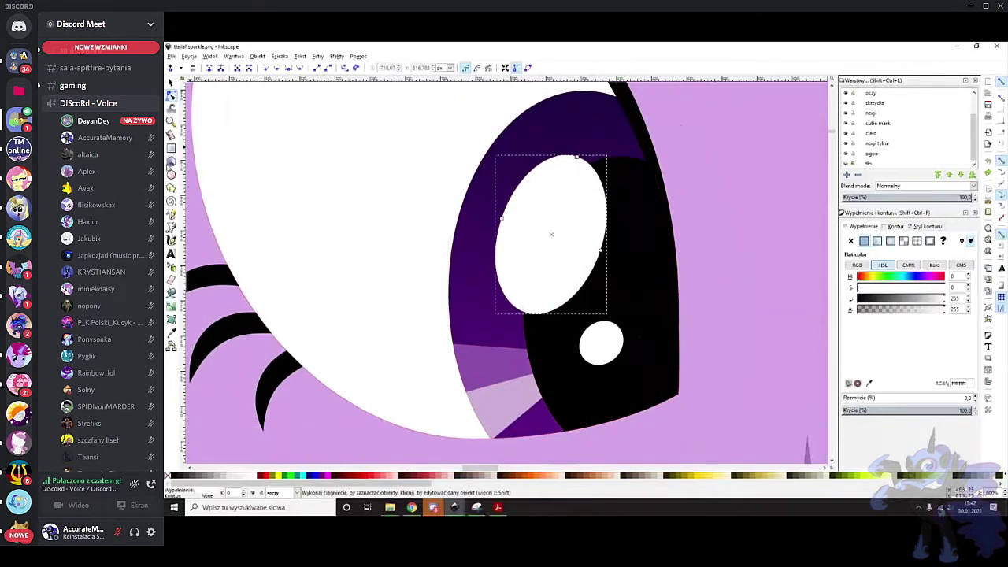
pyautogui.click(644, 211)
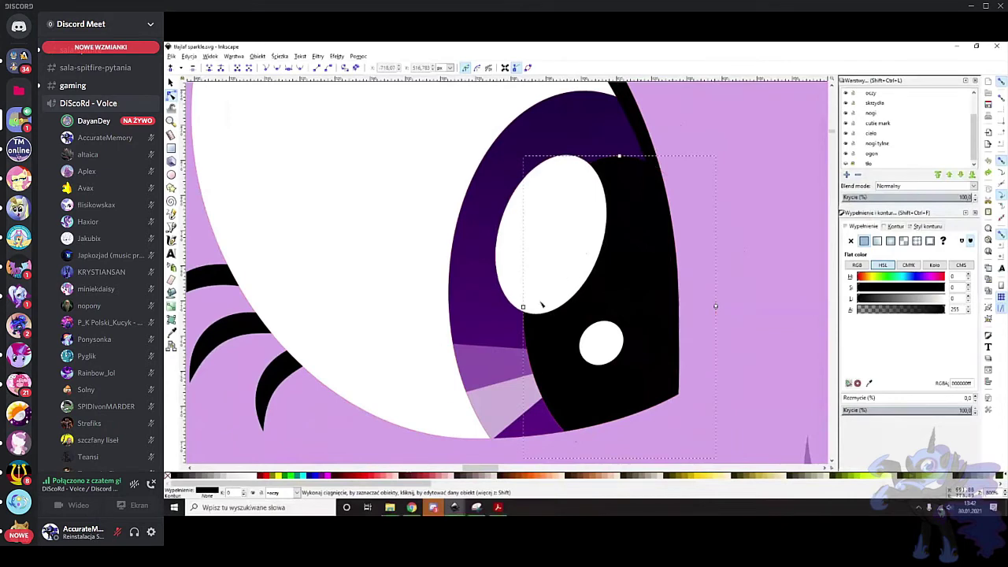
pyautogui.click(500, 374)
pyautogui.scroll(-1, 500, 377)
pyautogui.scroll(1, 508, 385)
pyautogui.click(508, 367)
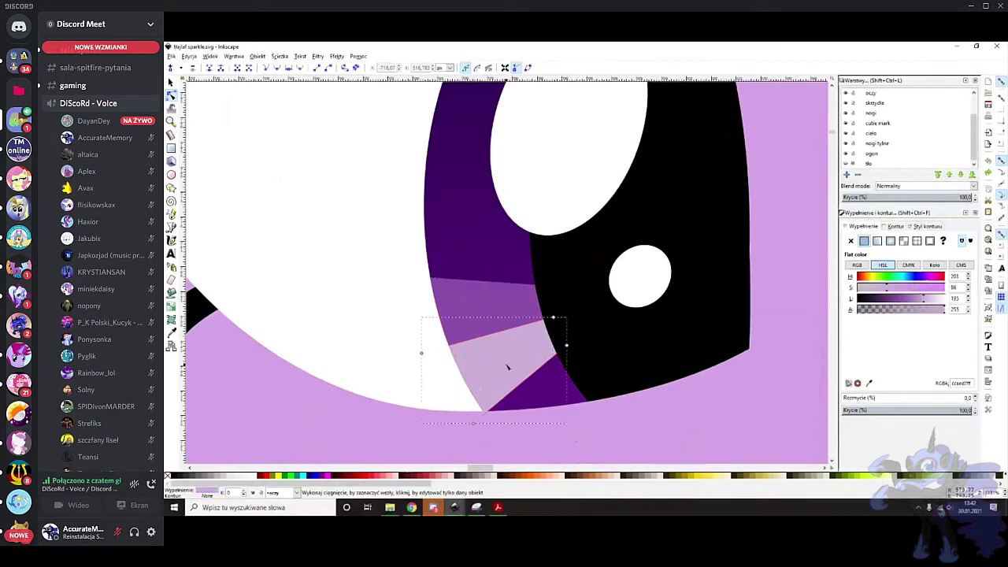
pyautogui.scroll(2, 487, 331)
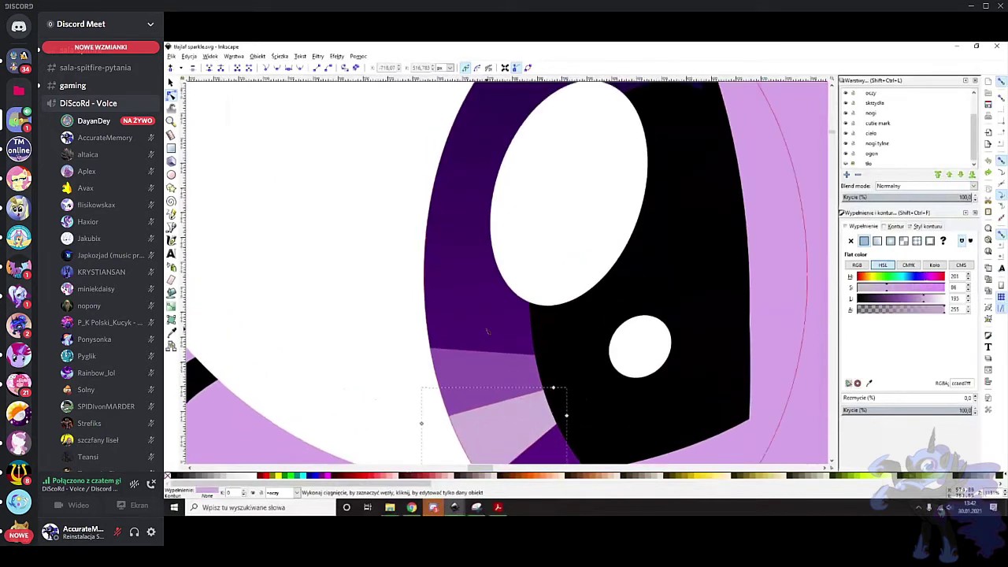
pyautogui.scroll(-1, 487, 331)
# In Nowy dokument 1, give the traced eye shape a white fill with no outline and about 46% opacity
pyautogui.moveTo(455, 507)
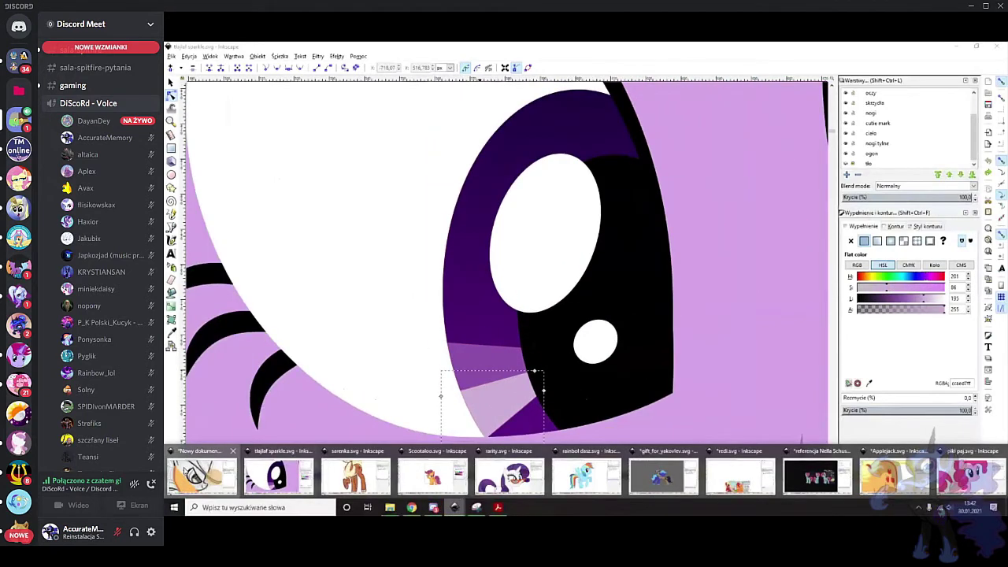
pyautogui.click(187, 474)
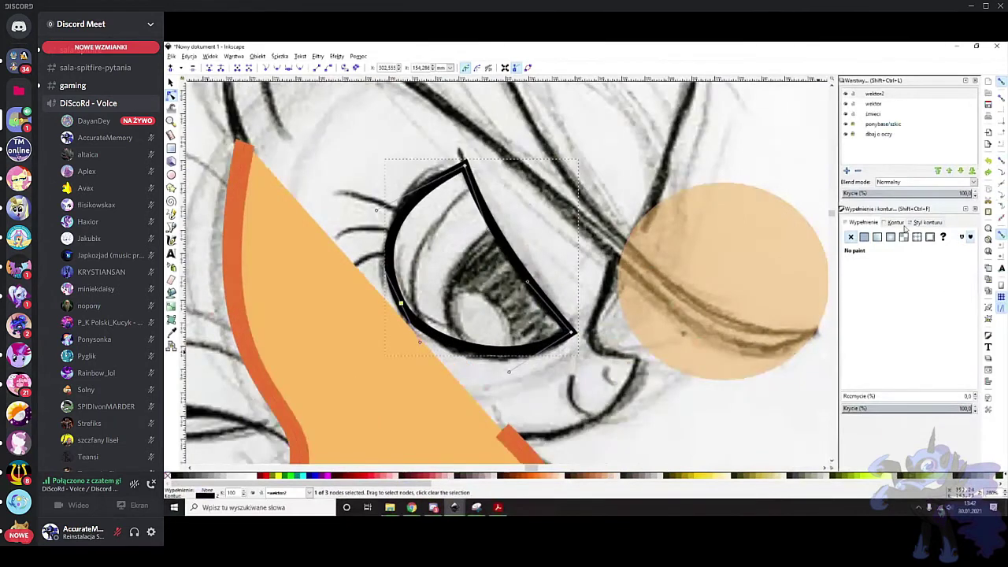
pyautogui.click(876, 236)
pyautogui.click(850, 236)
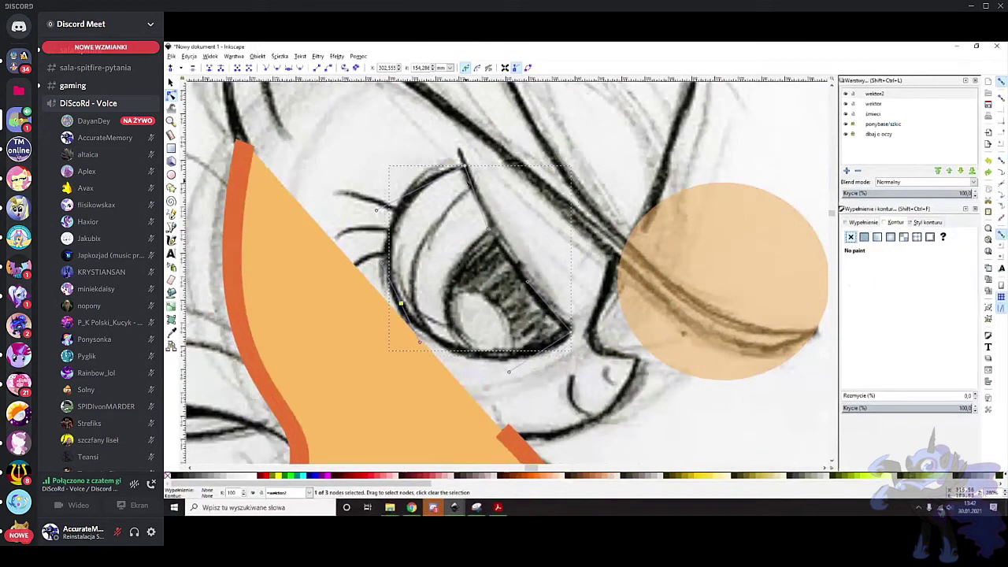
pyautogui.click(257, 476)
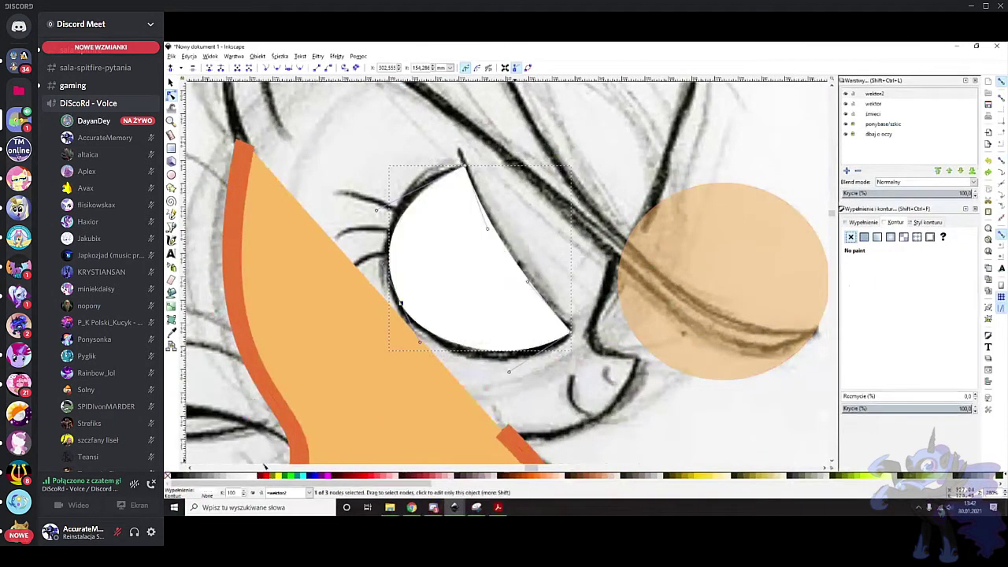
pyautogui.click(903, 407)
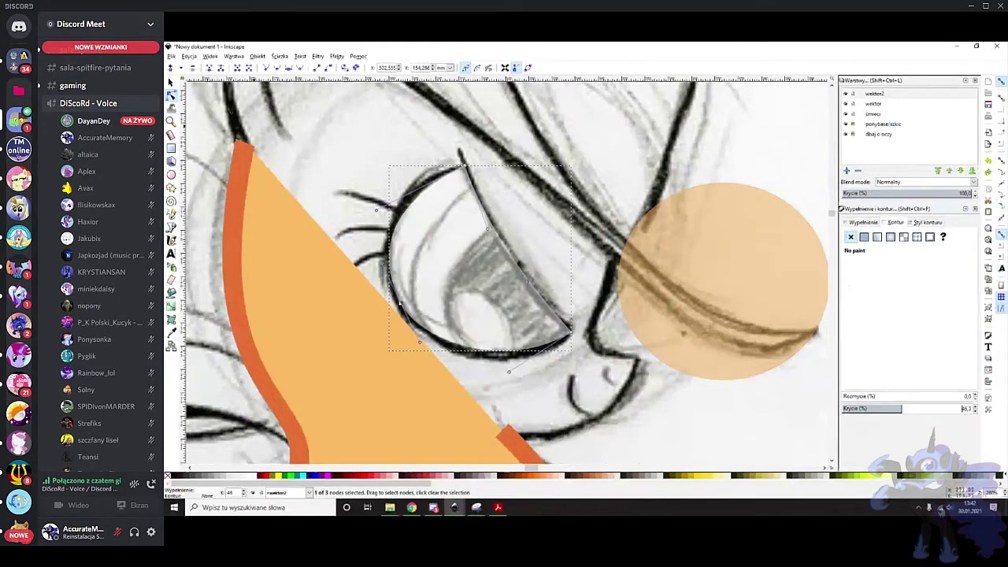
# Adjust the eye shape's upper curve handle and left-side node so its edge follows the sketched eye outline
pyautogui.scroll(2, 441, 162)
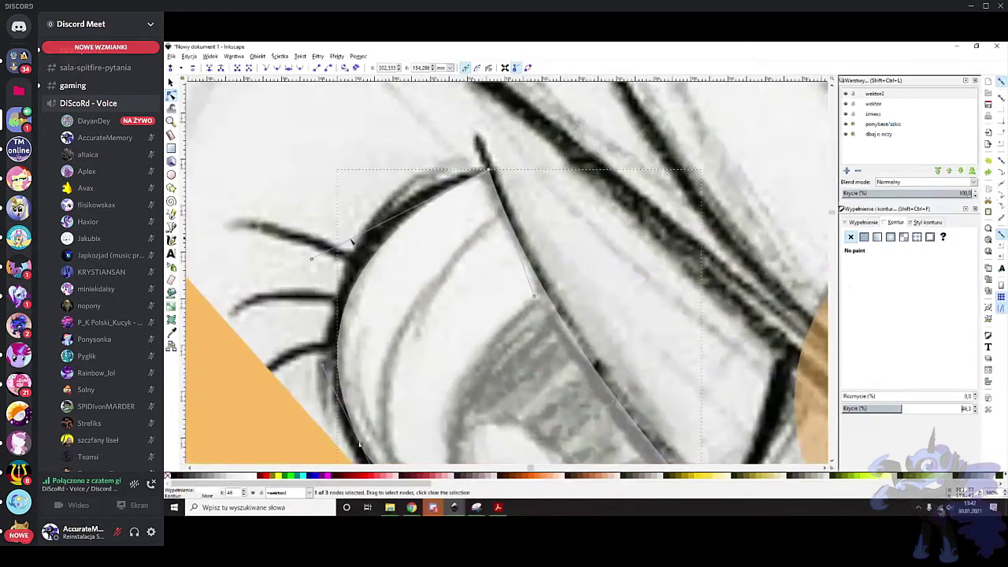
pyautogui.moveTo(312, 260); pyautogui.dragTo(310, 223)
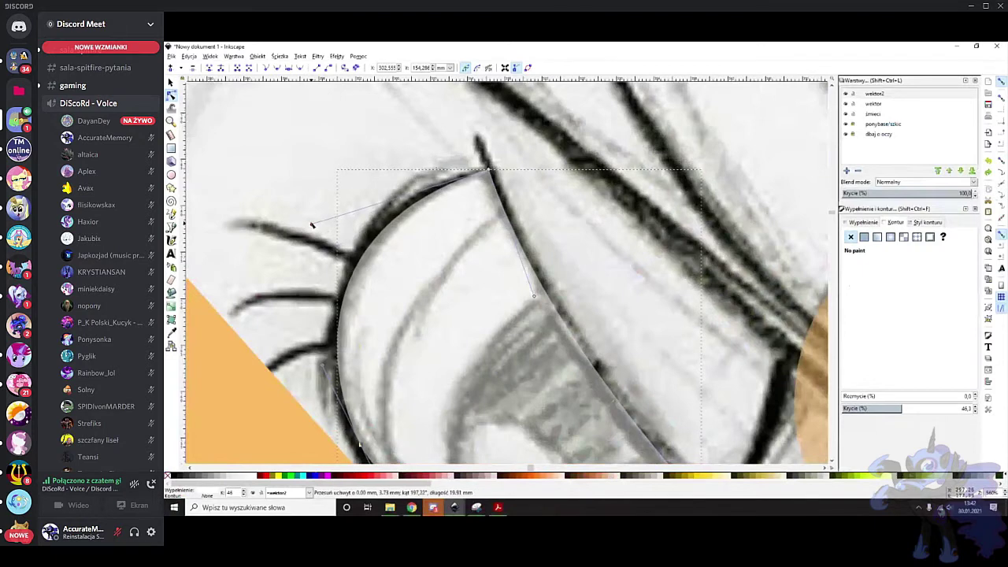
pyautogui.scroll(-2, 421, 288)
pyautogui.moveTo(389, 264); pyautogui.dragTo(388, 267)
pyautogui.scroll(1, 460, 301)
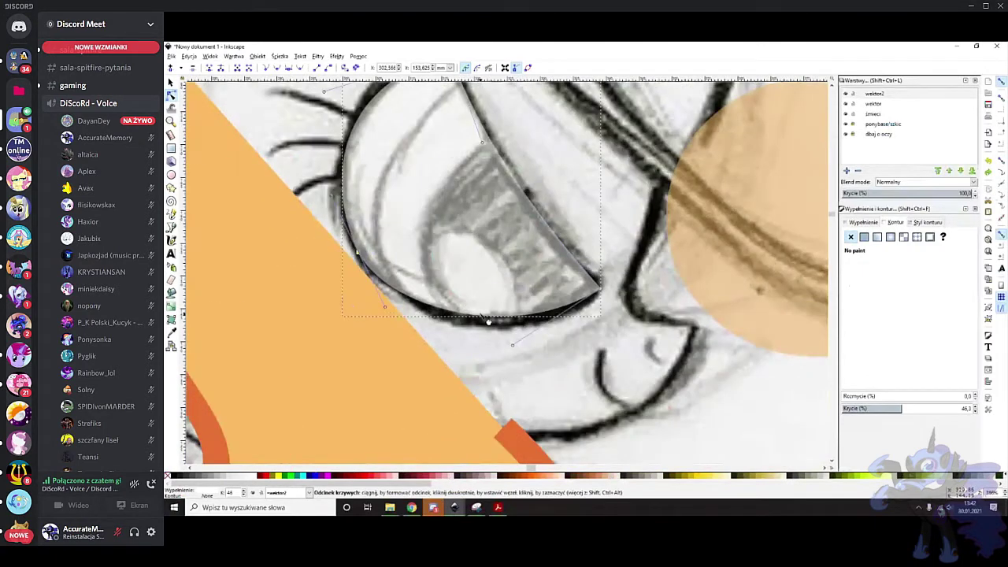
pyautogui.scroll(2, 488, 321)
# Draw a straight Bezier line from the eye's lower right corner to the tip of the sketched eyelid above the eye
pyautogui.click(171, 226)
pyautogui.click(602, 363)
pyautogui.scroll(1, 478, 178)
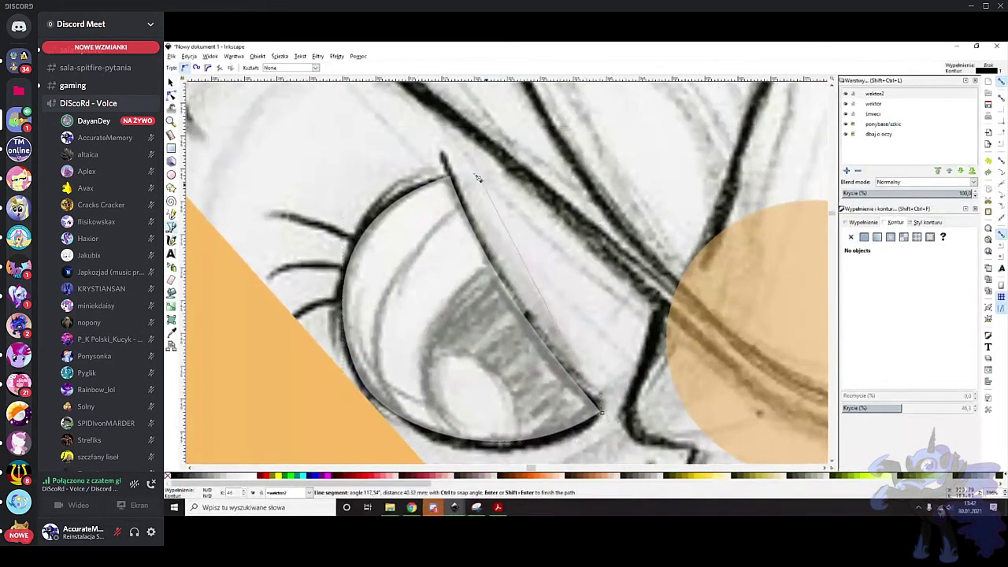
pyautogui.doubleClick(444, 147)
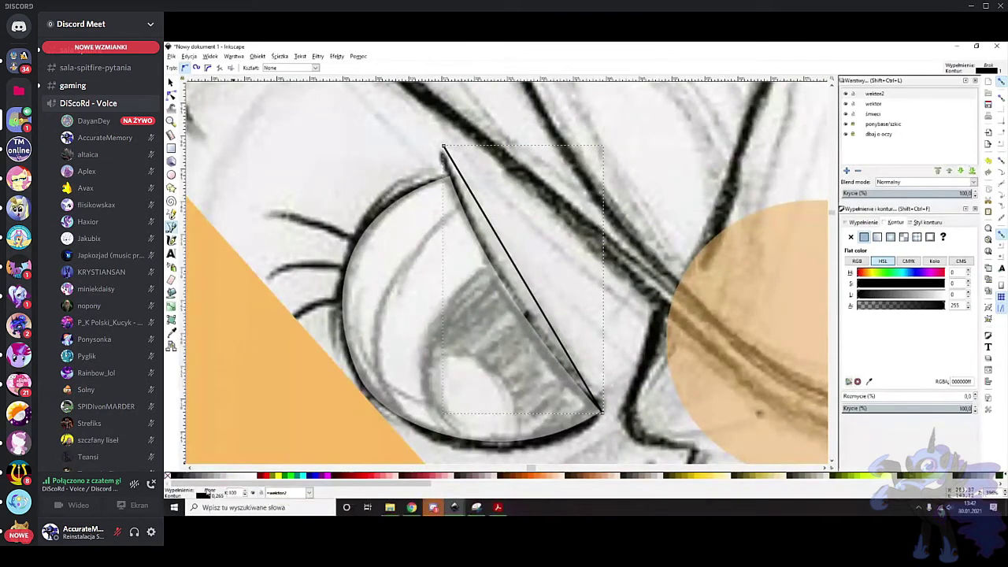
# Set the eyelid line's stroke width to 2 mm and its opacity to about 48%
pyautogui.rightClick(213, 491)
pyautogui.click(236, 425)
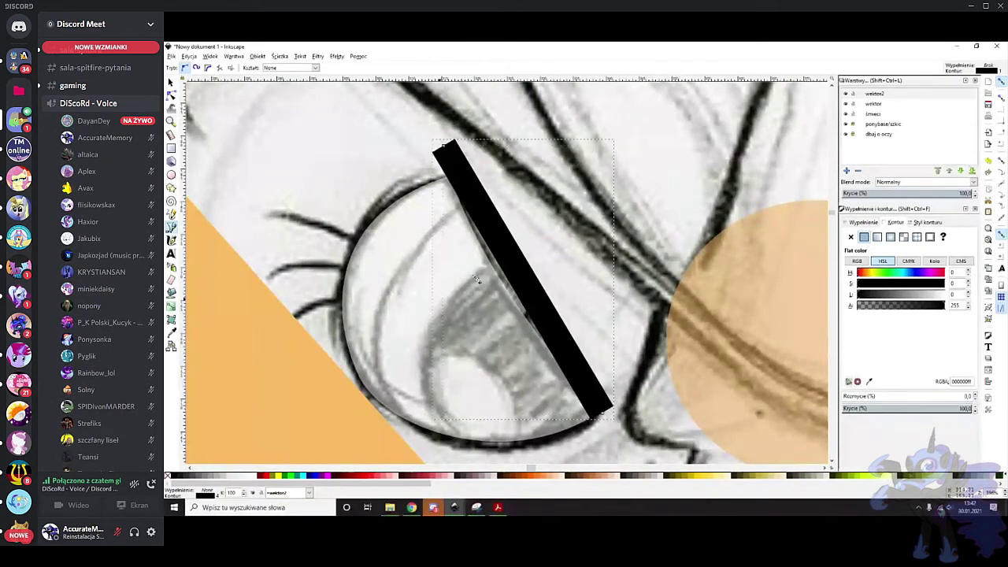
pyautogui.rightClick(218, 494)
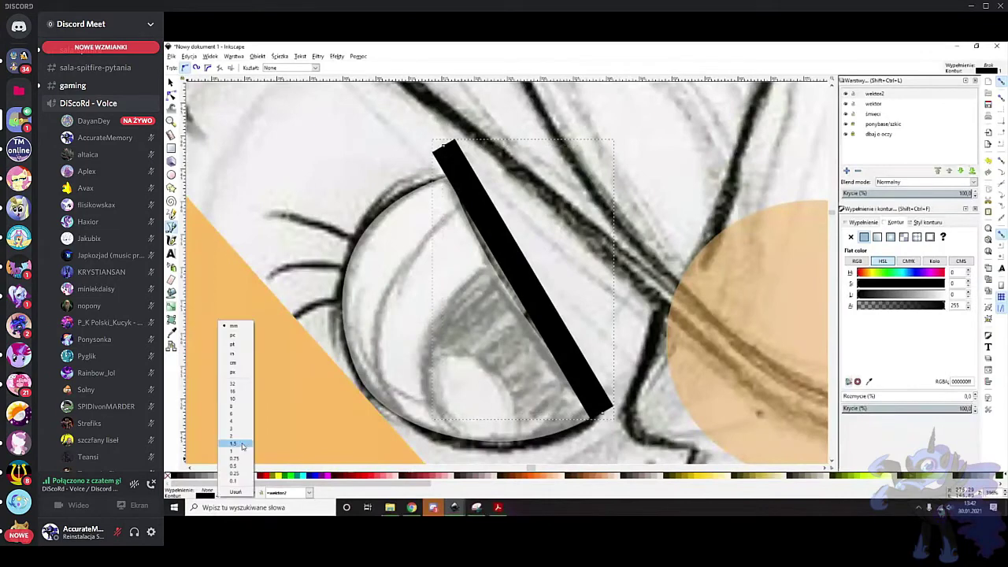
pyautogui.click(236, 445)
pyautogui.click(171, 95)
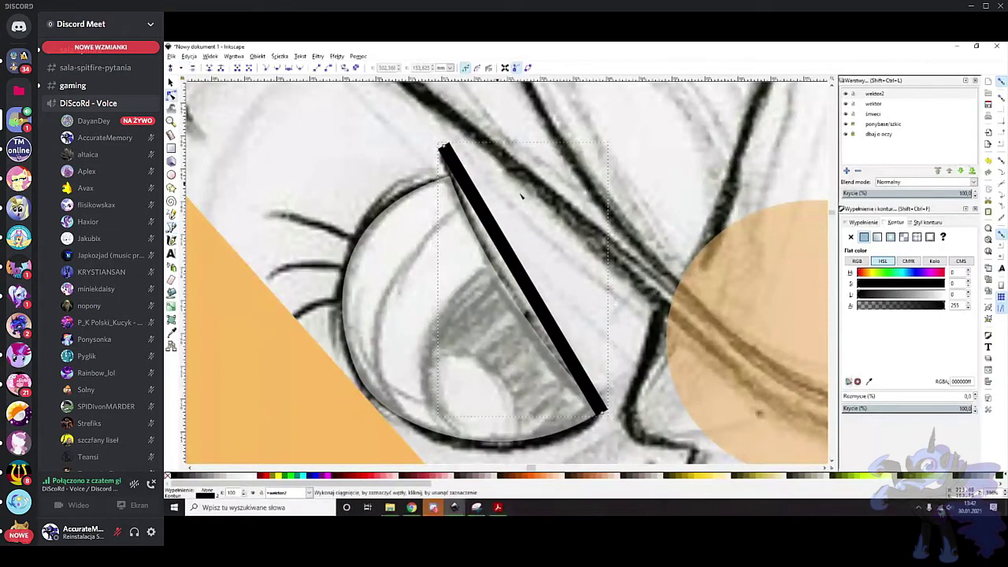
pyautogui.click(903, 409)
# Bend the eyelid line along the sketched upper lid and fine-tune its end node at the eye's lower right corner
pyautogui.moveTo(522, 272); pyautogui.dragTo(513, 284)
pyautogui.click(444, 148)
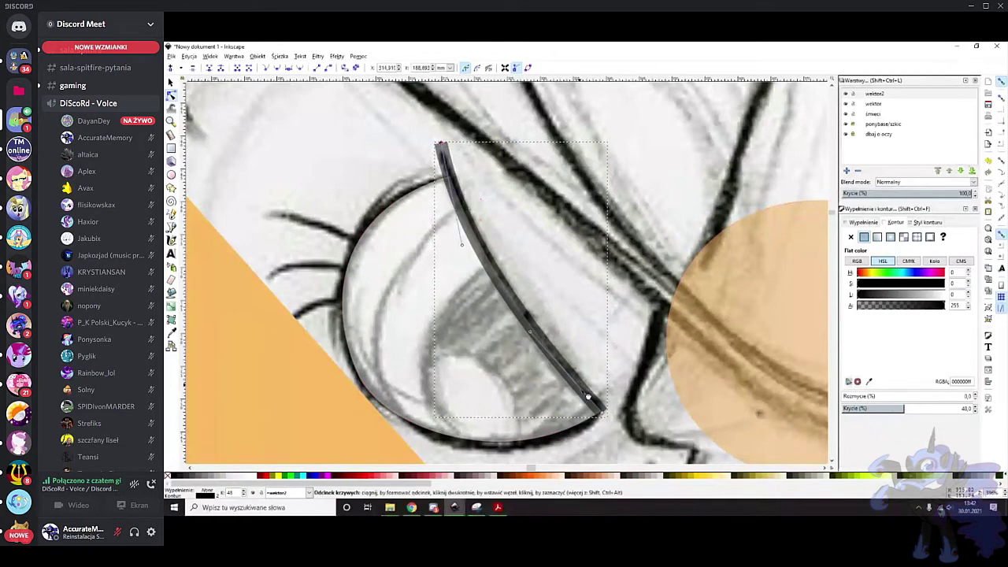
pyautogui.scroll(2, 602, 394)
pyautogui.scroll(-3, 610, 429)
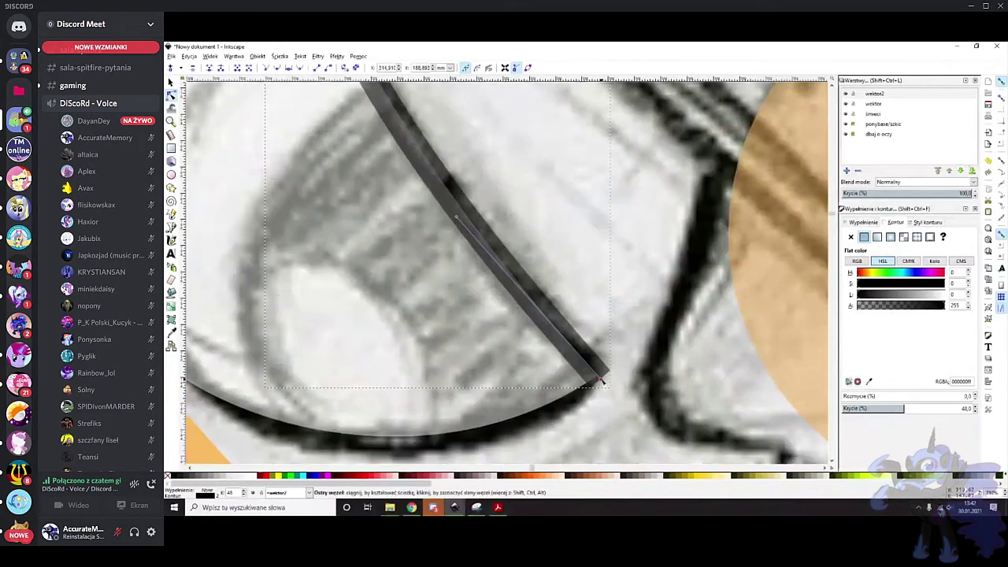
pyautogui.moveTo(602, 379); pyautogui.dragTo(607, 384)
pyautogui.scroll(-1, 460, 206)
pyautogui.scroll(3, 459, 206)
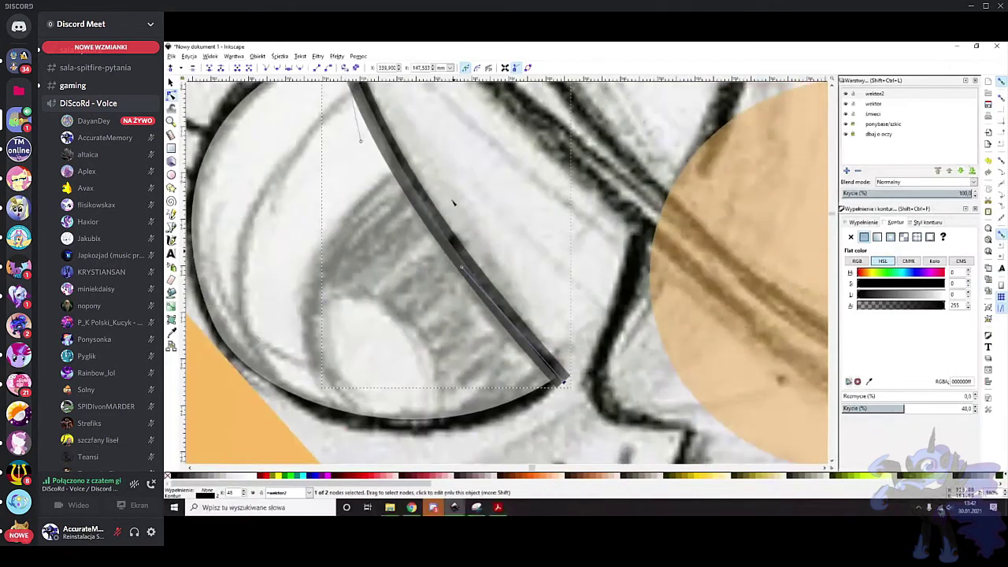
pyautogui.moveTo(408, 182); pyautogui.dragTo(414, 182)
# Convert the eyelid line's stroke to a path and delete the left corner node at its upper end
pyautogui.scroll(2, 416, 184)
pyautogui.click(356, 69)
pyautogui.scroll(9, 312, 195)
pyautogui.scroll(4, 309, 198)
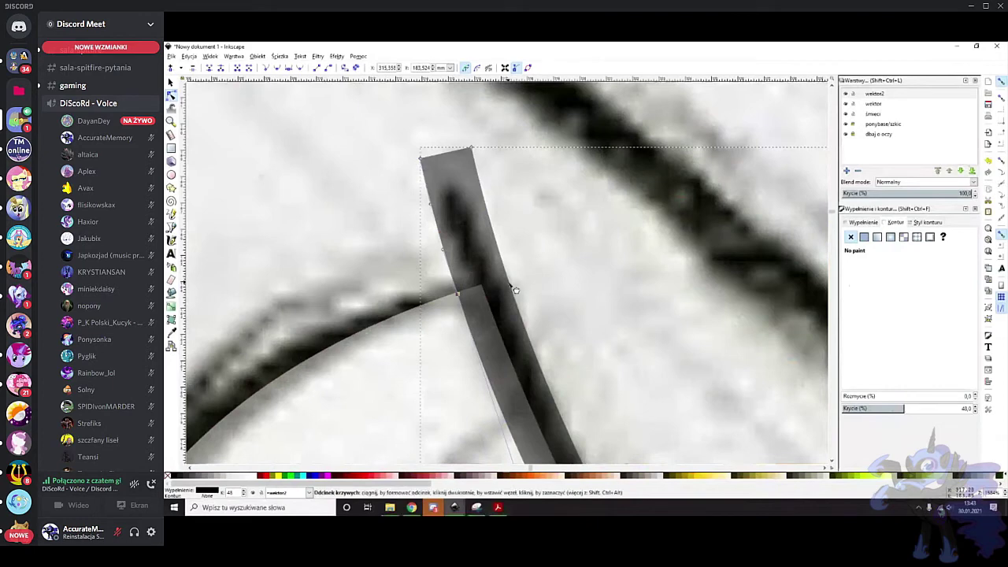
pyautogui.moveTo(375, 123); pyautogui.dragTo(434, 178)
pyautogui.press('Delete')
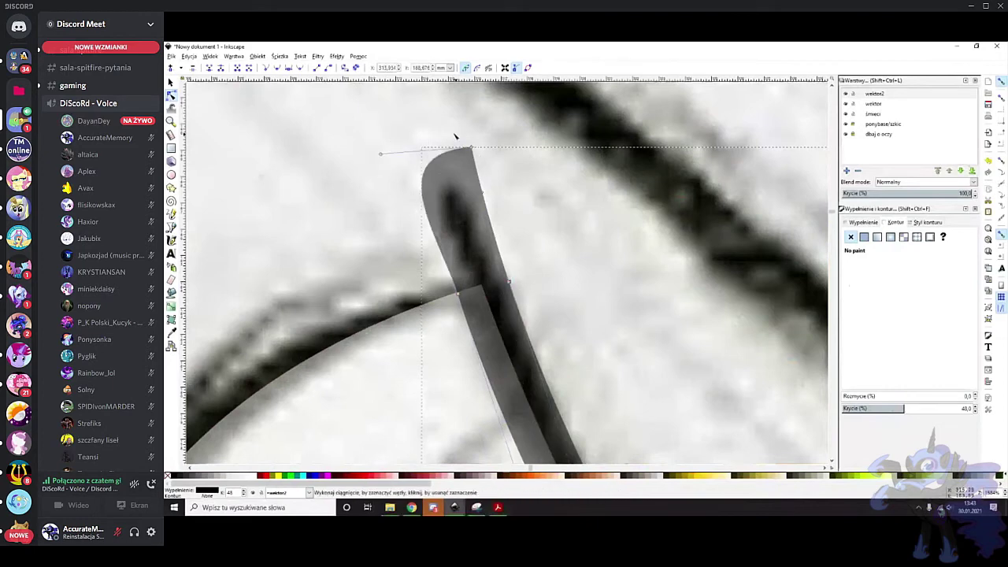
# Pull in the curve handles at the eyelid line's upper end so it tapers to a pointed tip
pyautogui.moveTo(381, 155); pyautogui.dragTo(488, 324)
pyautogui.scroll(2, 440, 277)
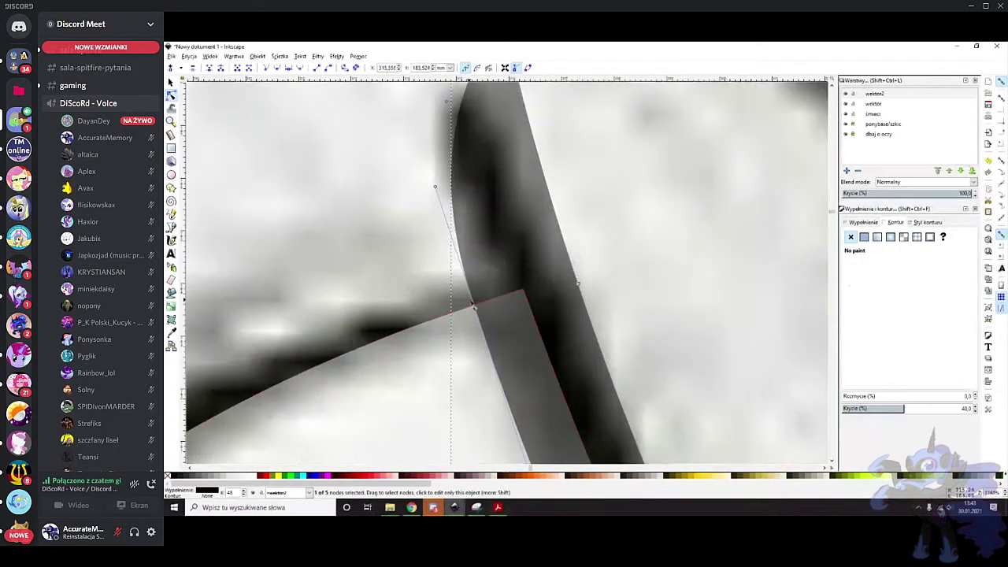
pyautogui.scroll(2, 441, 250)
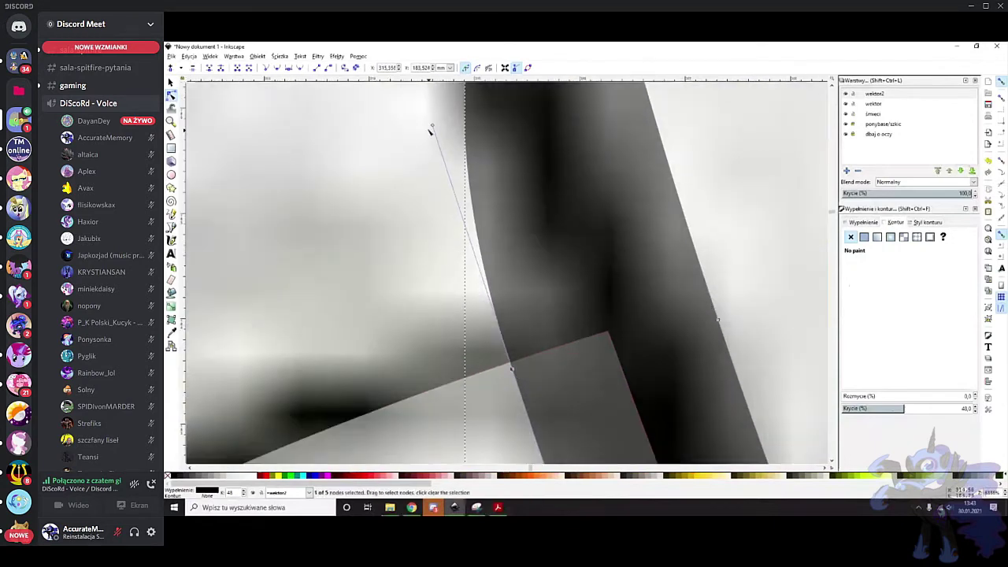
pyautogui.moveTo(434, 126); pyautogui.dragTo(434, 132)
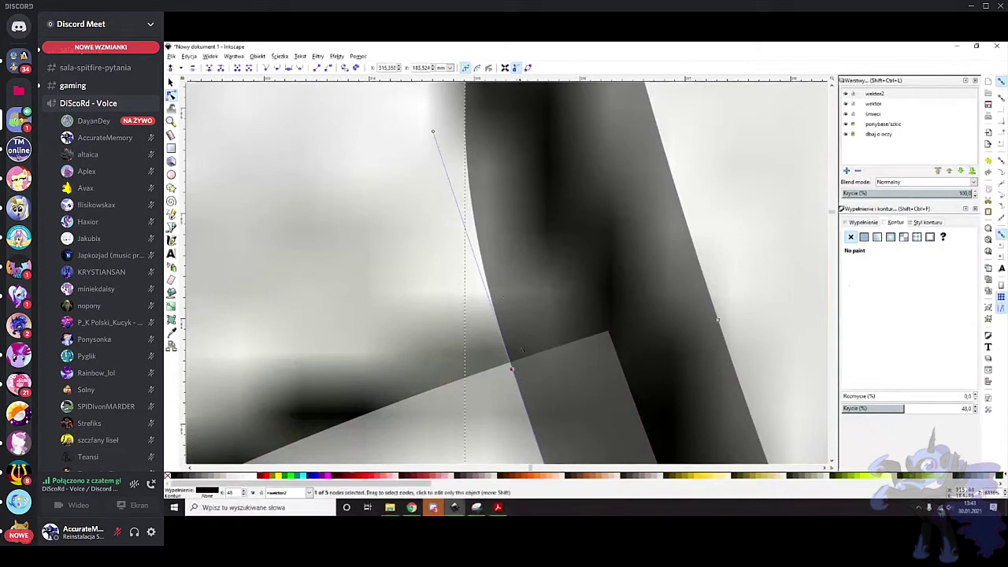
pyautogui.moveTo(434, 134); pyautogui.dragTo(436, 137)
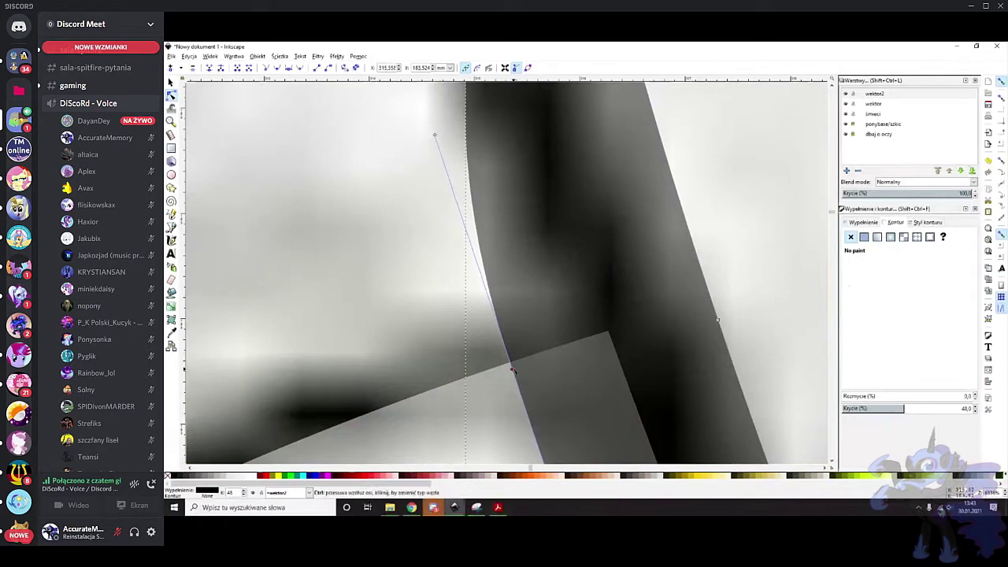
# Shorten the handle on the eyelid line's left edge to refine the curve leading up to its pointed tip
pyautogui.scroll(-2, 534, 220)
pyautogui.scroll(4, 528, 209)
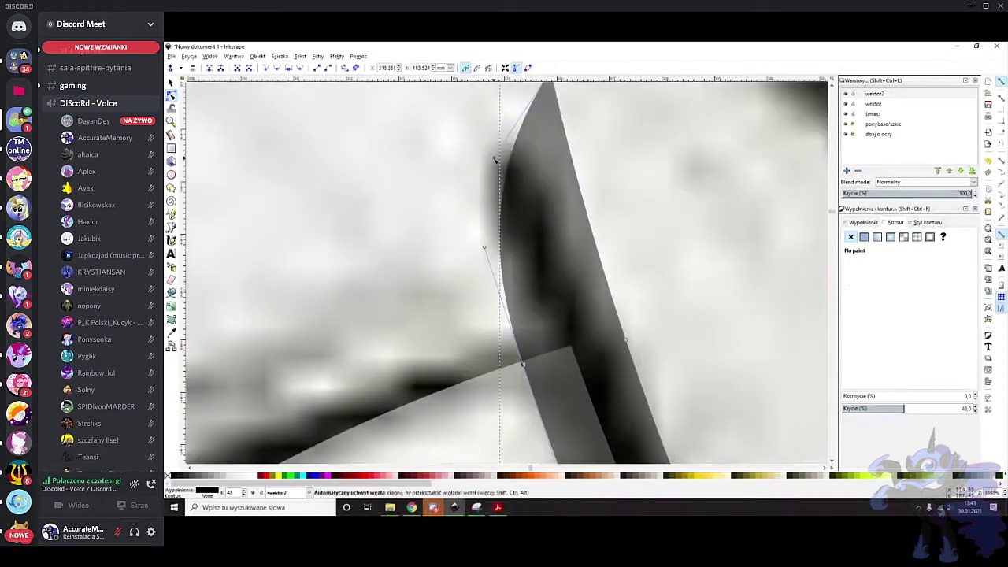
pyautogui.scroll(-4, 492, 159)
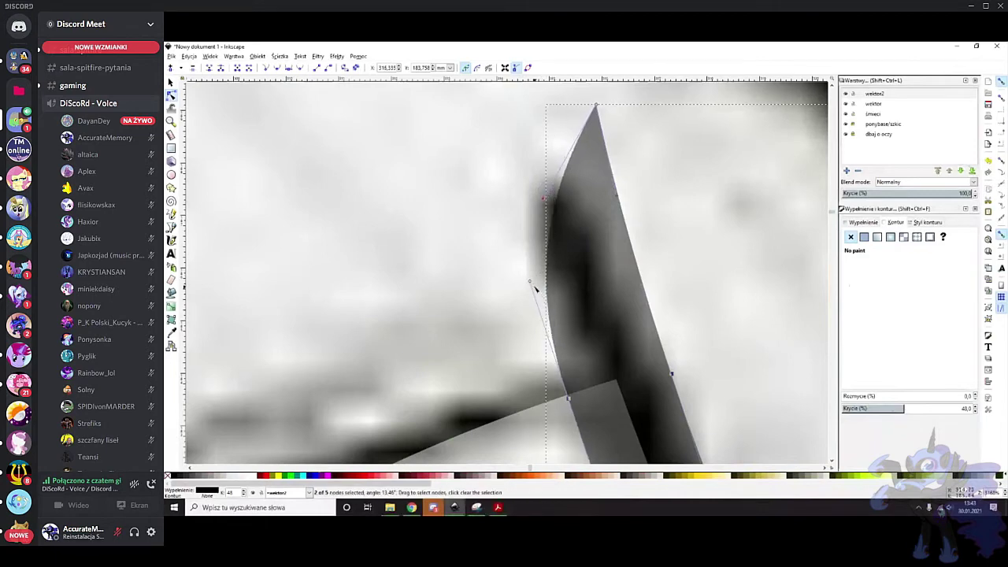
pyautogui.moveTo(530, 283); pyautogui.dragTo(536, 299)
pyautogui.scroll(2, 583, 276)
pyautogui.scroll(-3, 582, 275)
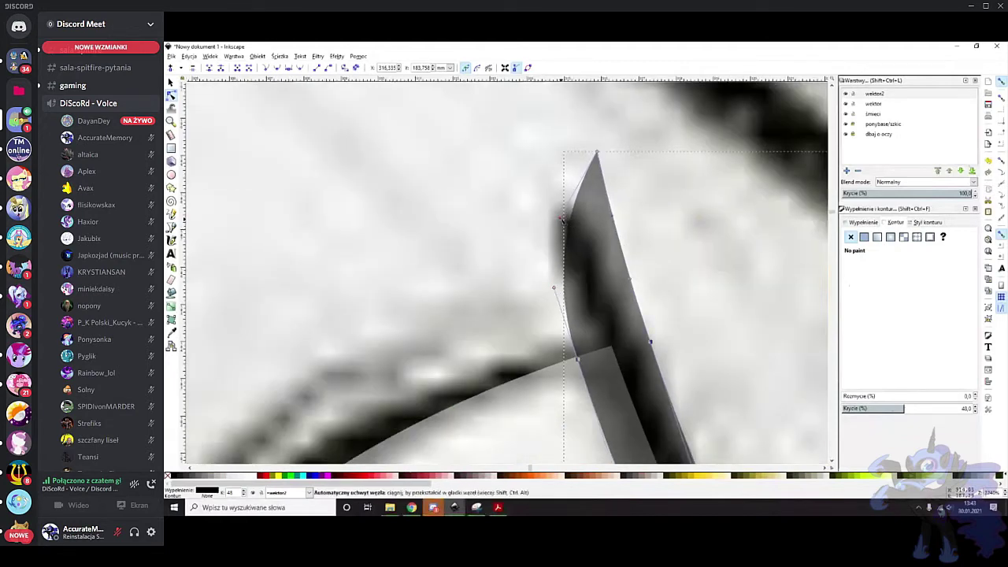
# Delete the inner corner node at the eyelid line's lower end, by the eye's lower right corner
pyautogui.scroll(-5, 611, 149)
pyautogui.scroll(2, 653, 338)
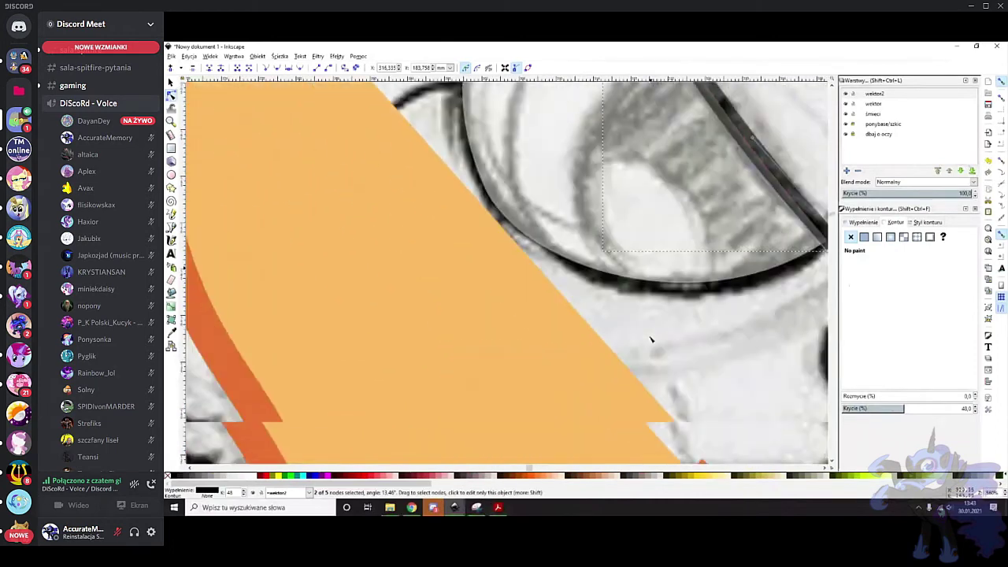
pyautogui.scroll(2, 771, 177)
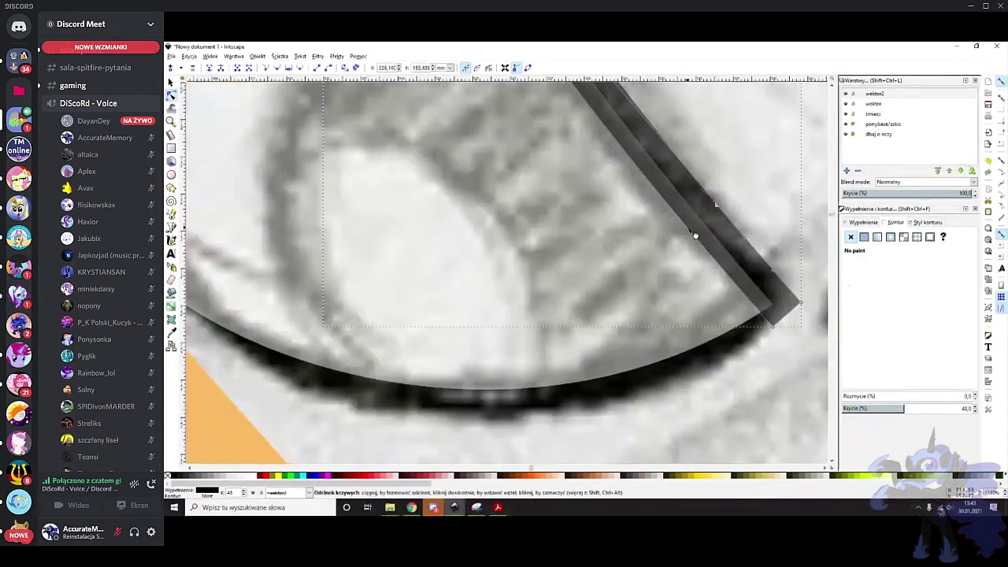
pyautogui.hscroll(6, 729, 310)
pyautogui.moveTo(709, 364); pyautogui.dragTo(640, 321)
pyautogui.press('Delete')
pyautogui.scroll(1, 697, 258)
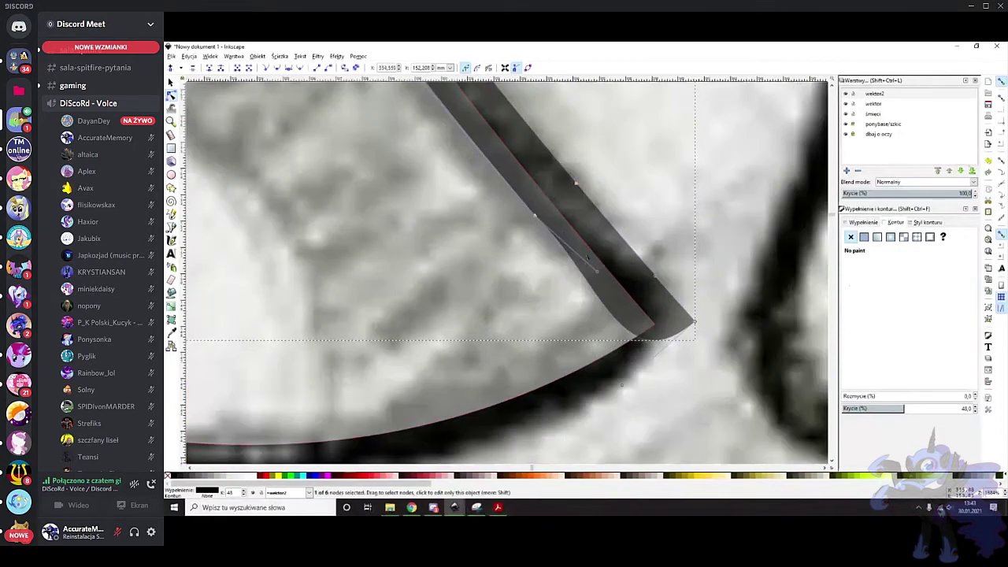
# Align the handle of the eyelid line's lower inner-edge node so it continues smoothly along the lid's inner edge
pyautogui.scroll(1, 586, 252)
pyautogui.keyDown('ctrl'); pyautogui.click(515, 201); pyautogui.keyUp('ctrl')
pyautogui.moveTo(526, 213); pyautogui.dragTo(586, 291)
pyautogui.scroll(1, 513, 202)
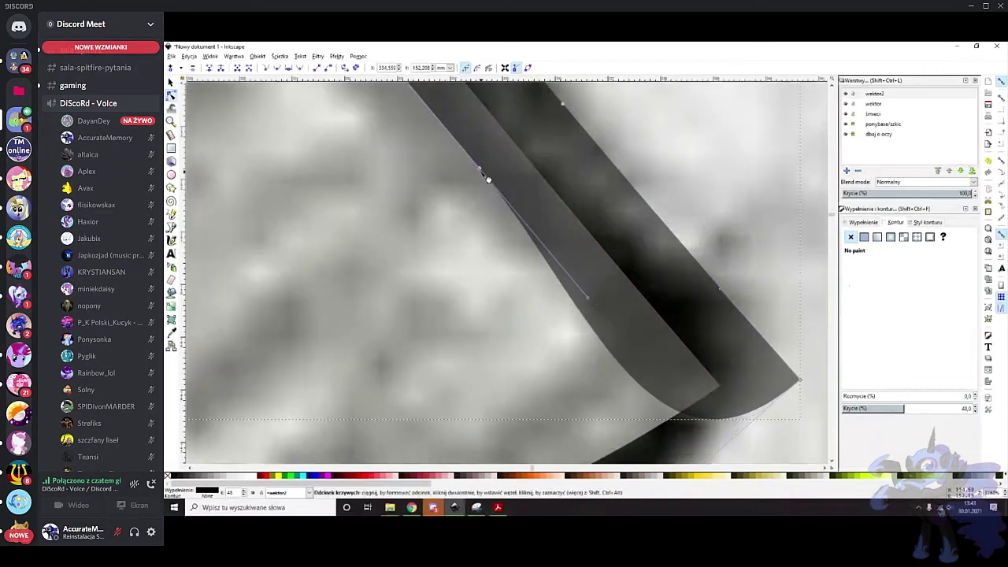
pyautogui.click(586, 297)
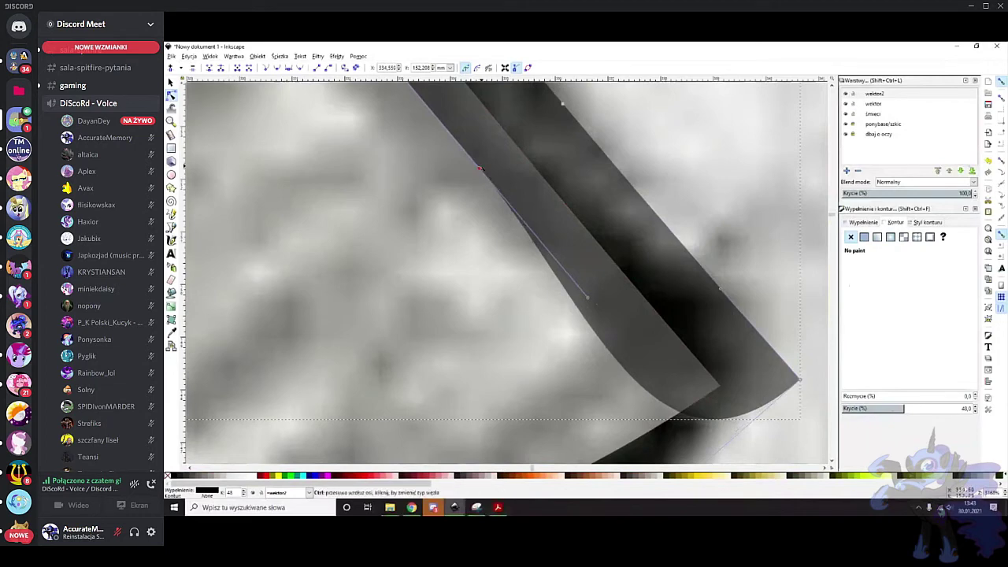
pyautogui.moveTo(588, 298); pyautogui.dragTo(591, 300)
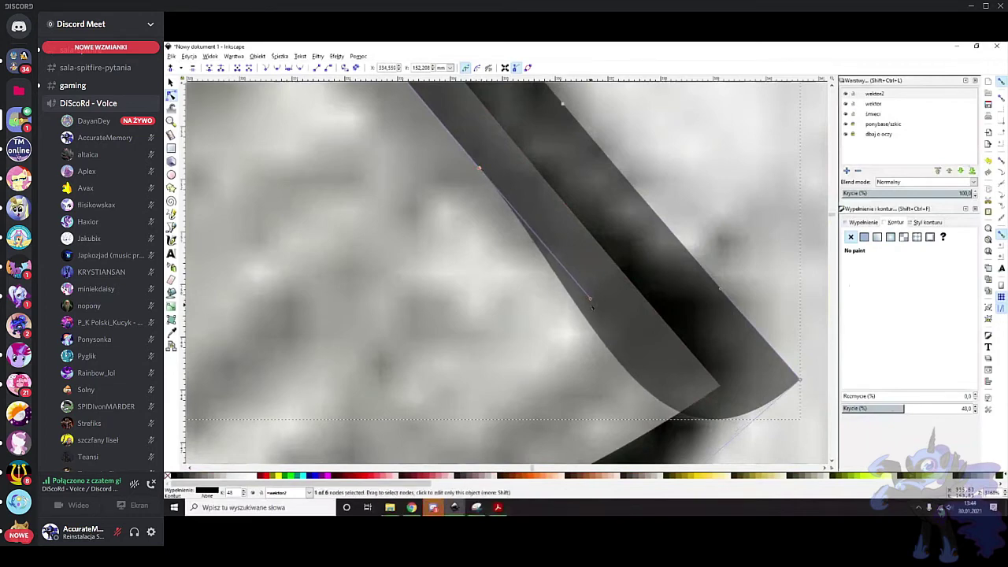
pyautogui.moveTo(589, 300); pyautogui.dragTo(589, 299)
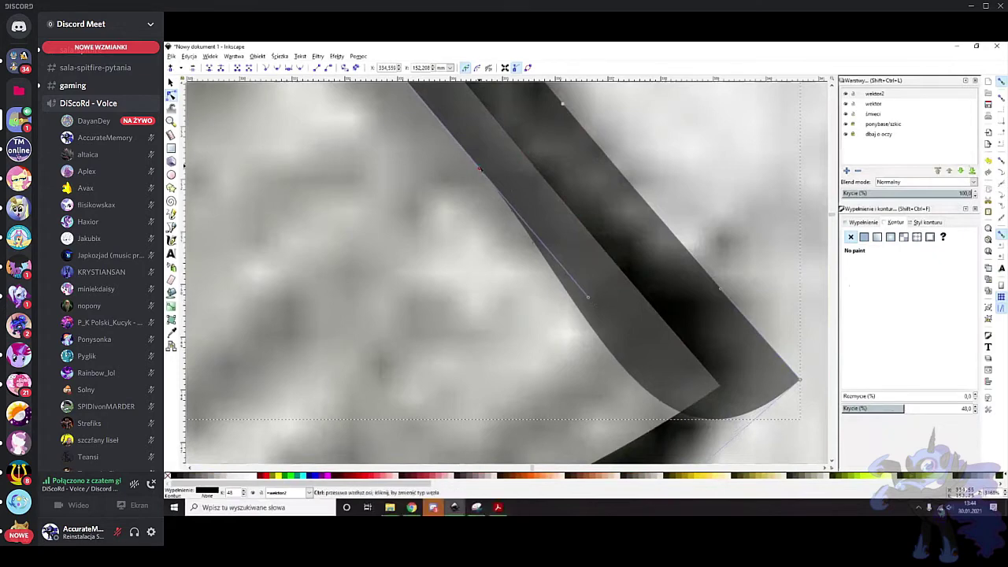
# Pull the handle of the eyelid line's lower tip node inward so the line ends in a sharp point
pyautogui.scroll(-3, 617, 300)
pyautogui.scroll(3, 661, 377)
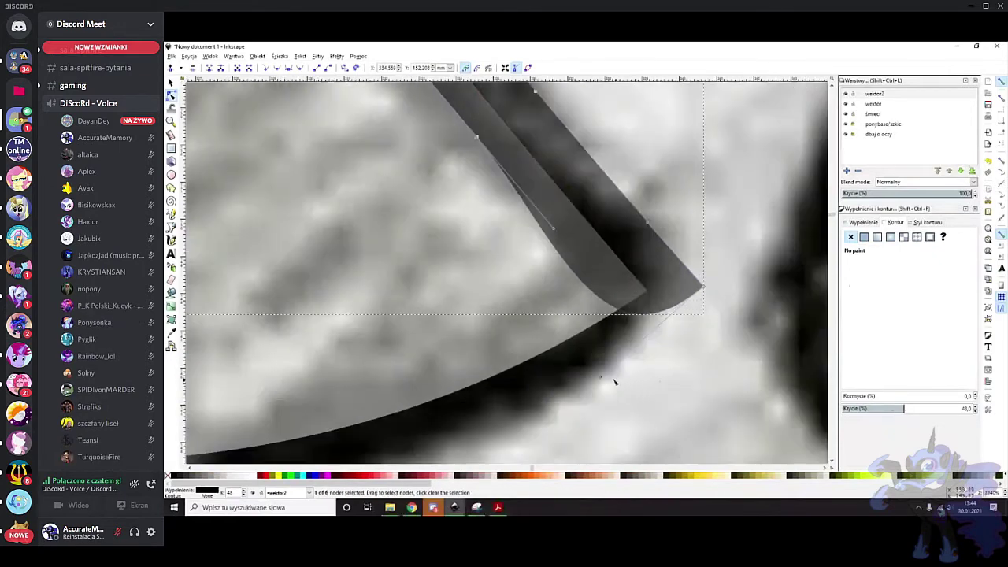
pyautogui.moveTo(599, 273); pyautogui.dragTo(636, 272)
pyautogui.scroll(-5, 647, 258)
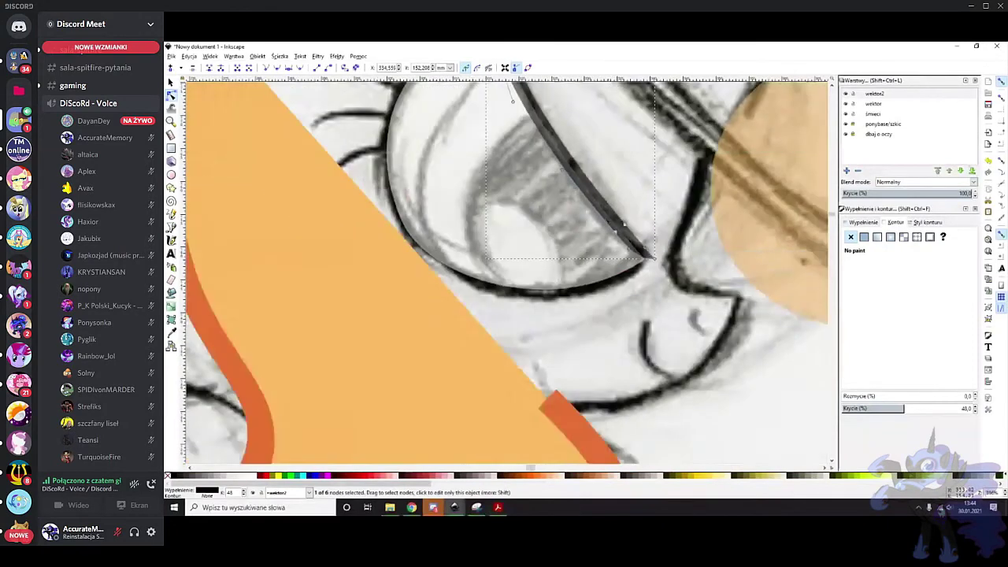
# Adjust the eye white's lower right corner and bottom curve to follow the sketched lower edge of the eye
pyautogui.scroll(4, 645, 258)
pyautogui.scroll(4, 617, 334)
pyautogui.moveTo(635, 285); pyautogui.dragTo(639, 297)
pyautogui.scroll(-2, 567, 369)
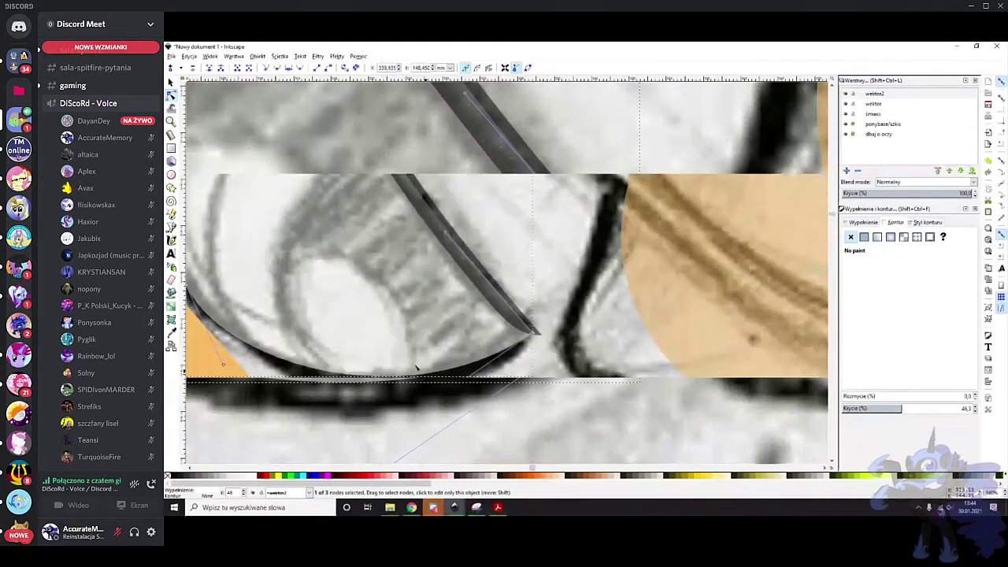
pyautogui.moveTo(418, 382); pyautogui.dragTo(415, 387)
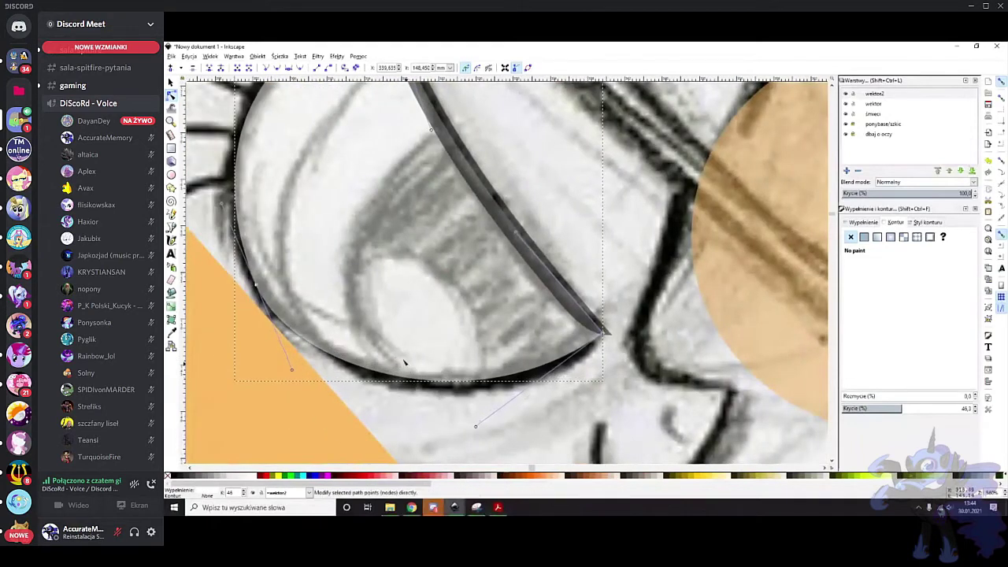
# Make the eyelid line fully opaque and set the eye white's opacity to about 80%
pyautogui.scroll(-1, 405, 362)
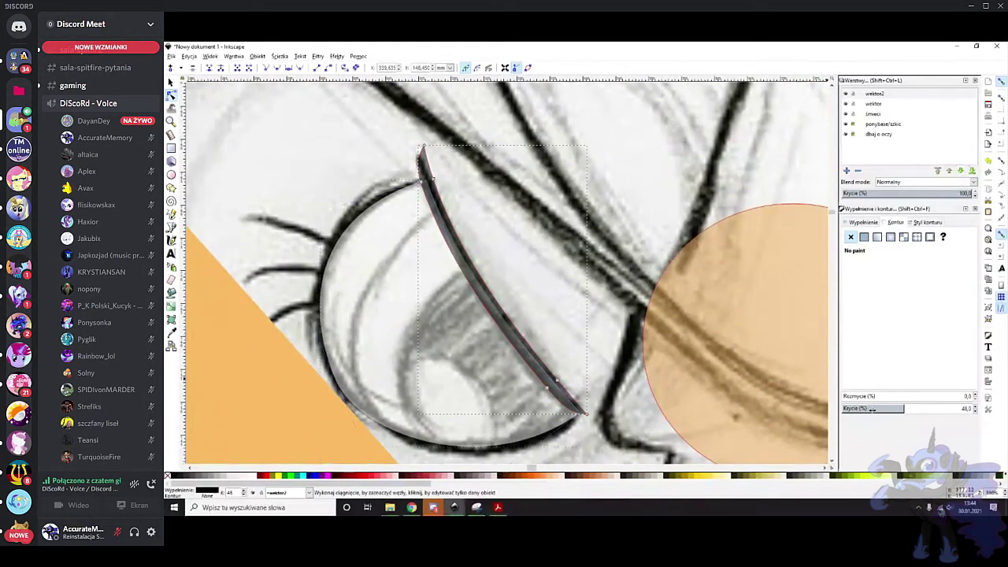
pyautogui.click(432, 327)
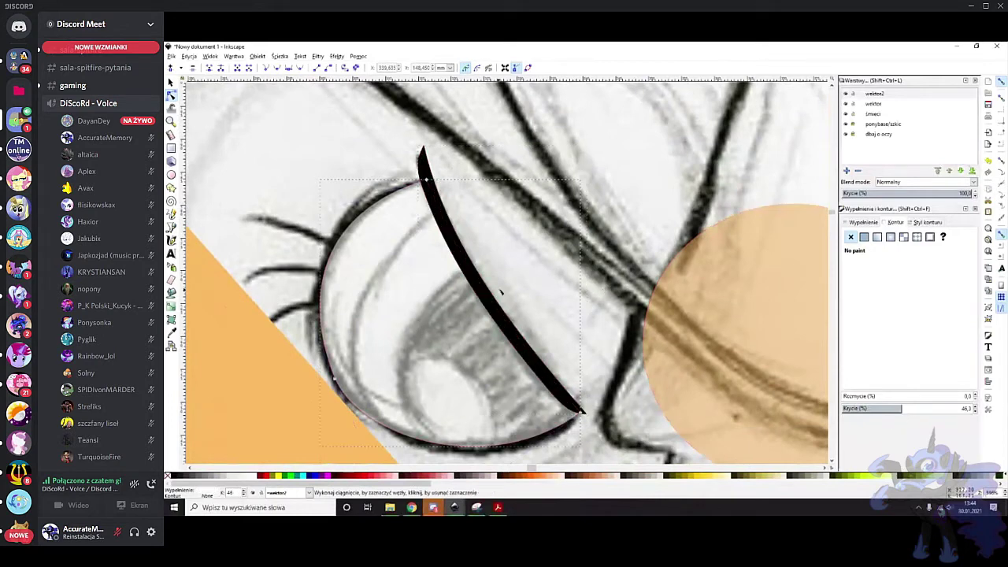
pyautogui.moveTo(431, 327); pyautogui.dragTo(502, 293)
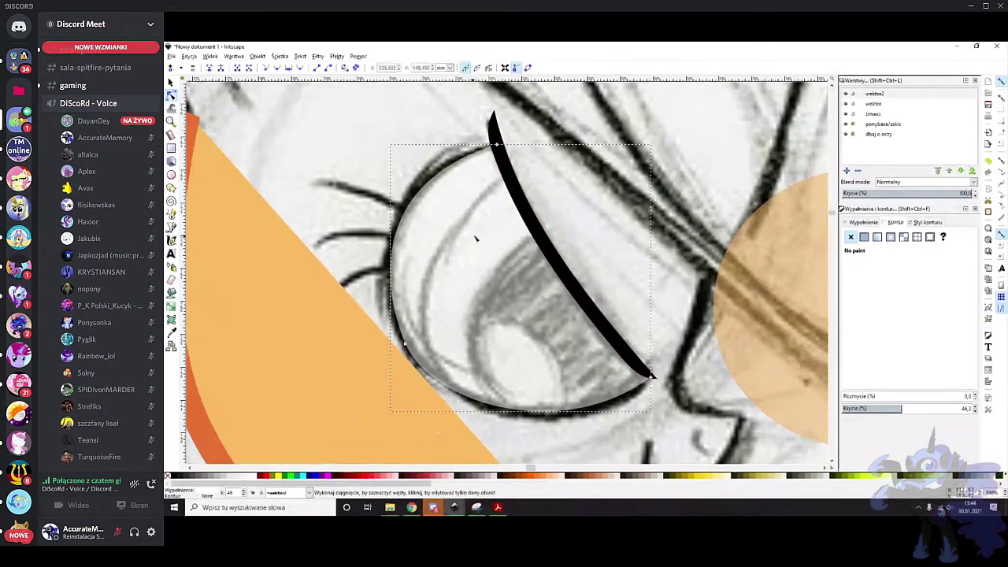
pyautogui.hscroll(-1, 473, 238)
pyautogui.moveTo(927, 409); pyautogui.dragTo(946, 408)
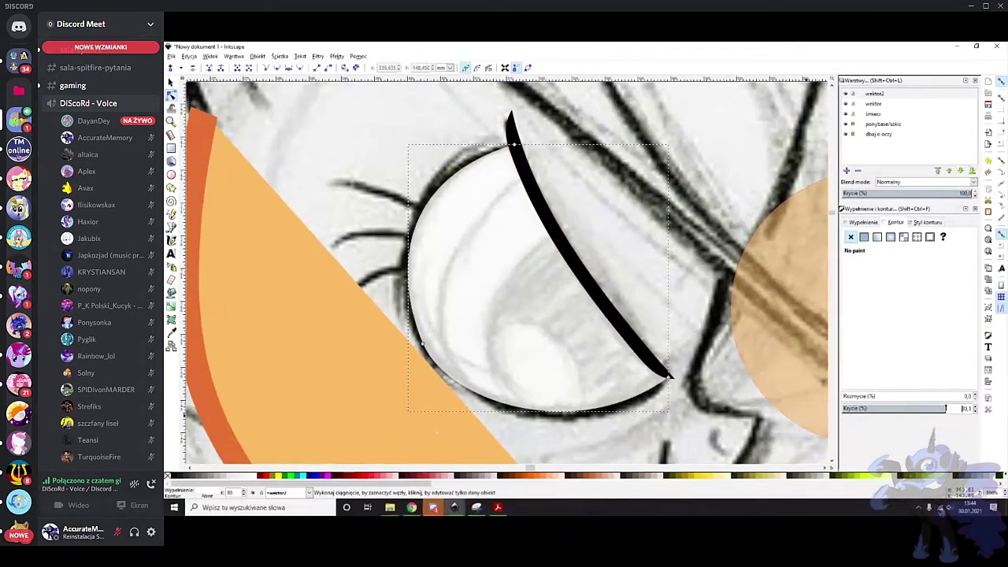
# Draw a circle about 40.6 mm across over the eye, overlapping the upper part of the eye white
pyautogui.scroll(-1, 597, 267)
pyautogui.keyDown('ctrl'); pyautogui.scroll(-1, 597, 267); pyautogui.keyUp('ctrl')
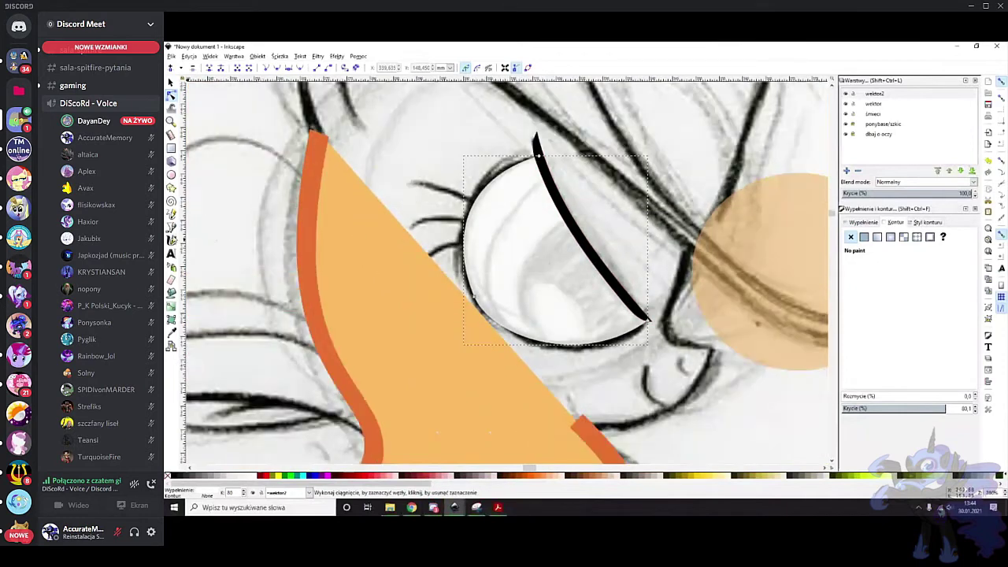
pyautogui.click(171, 174)
pyautogui.moveTo(509, 197); pyautogui.dragTo(602, 284)
pyautogui.keyDown('ctrl'); pyautogui.scroll(1, 583, 192); pyautogui.keyUp('ctrl')
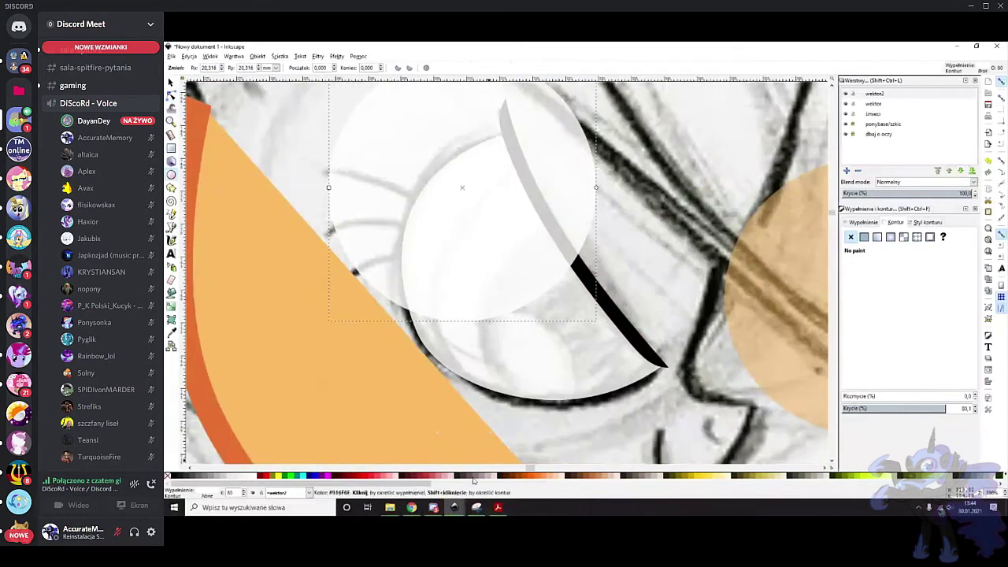
# Switch to the finished Twilight Sparkle drawing and try moving its eye white off the face
pyautogui.moveTo(462, 512)
pyautogui.click(320, 481)
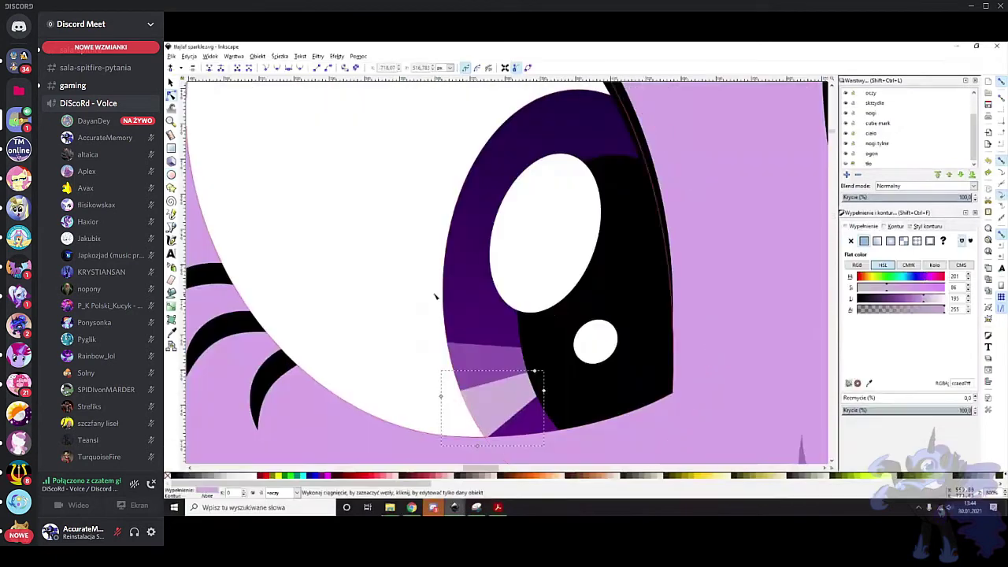
pyautogui.keyDown('ctrl'); pyautogui.scroll(-2, 472, 276); pyautogui.keyUp('ctrl')
pyautogui.click(171, 82)
pyautogui.keyDown('ctrl'); pyautogui.scroll(-4, 499, 270); pyautogui.keyUp('ctrl')
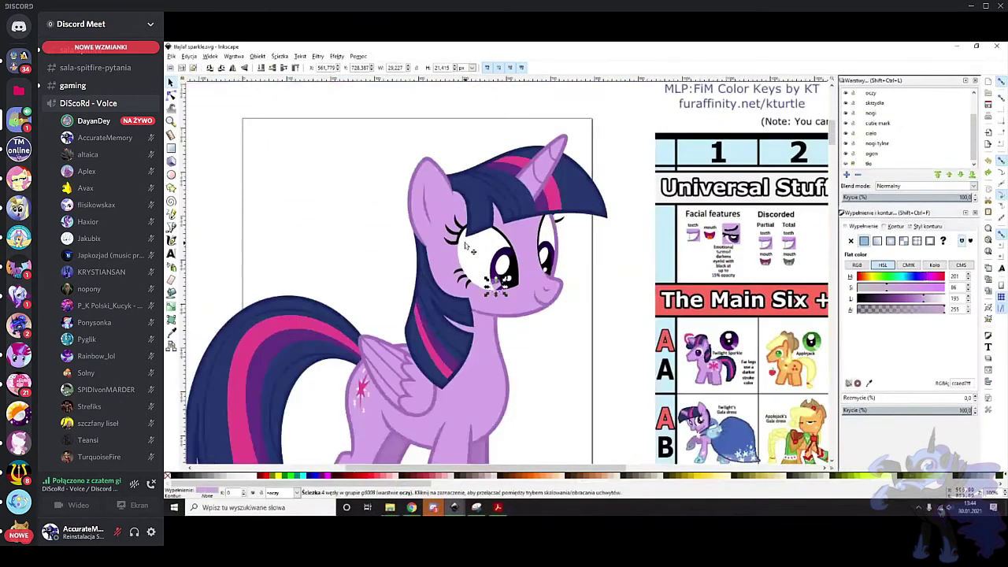
pyautogui.keyDown('ctrl'); pyautogui.click(466, 246); pyautogui.keyUp('ctrl')
pyautogui.hscroll(-8, 472, 250)
pyautogui.press('Escape')
pyautogui.moveTo(631, 259); pyautogui.dragTo(530, 239)
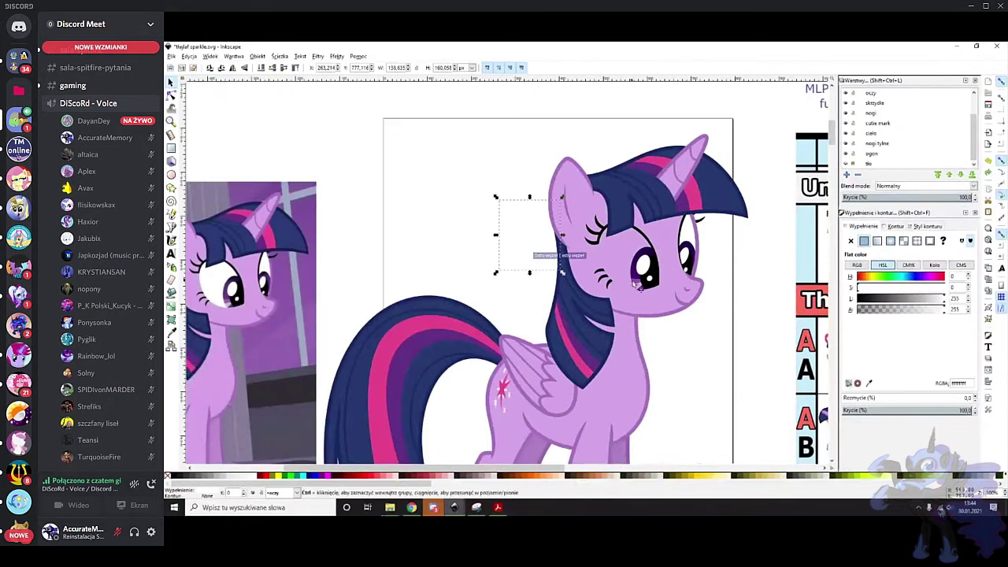
pyautogui.keyDown('ctrl'); pyautogui.scroll(7, 636, 285); pyautogui.keyUp('ctrl')
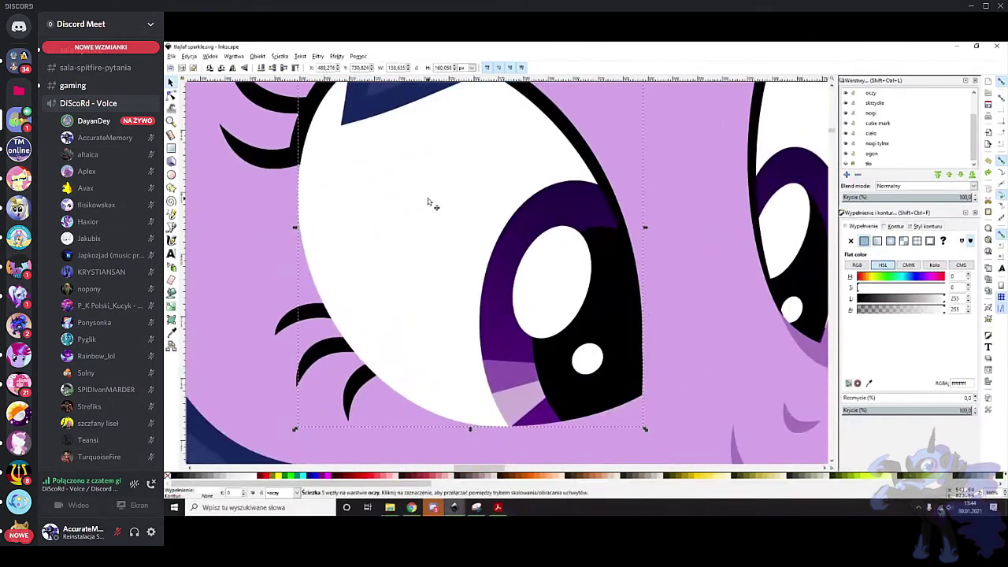
# Examine the reference iris group, including its linear gradient, the small white highlight and the two light purple stripes
pyautogui.scroll(2, 427, 202)
pyautogui.scroll(-2, 426, 245)
pyautogui.click(524, 220)
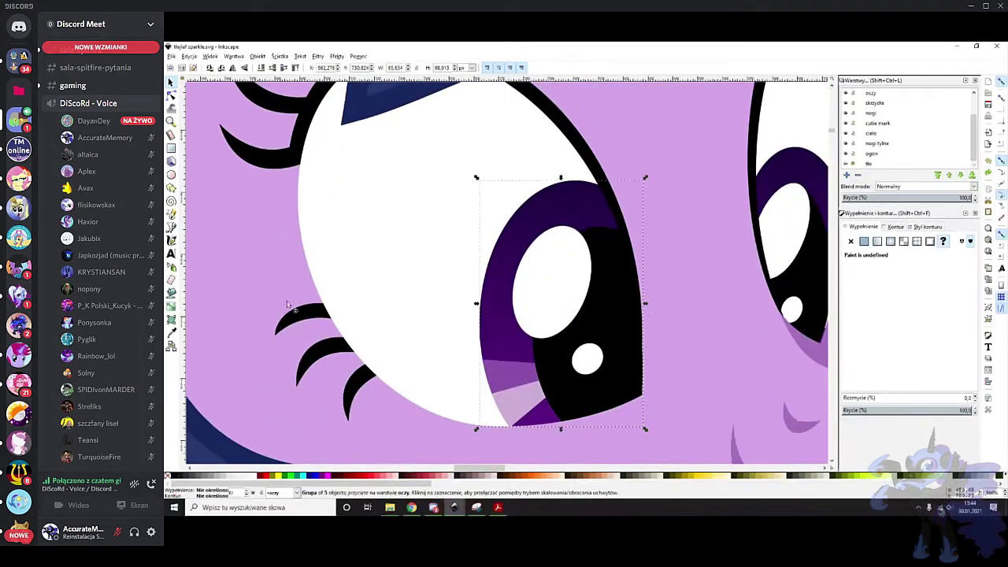
pyautogui.click(171, 307)
pyautogui.moveTo(577, 189); pyautogui.dragTo(578, 452)
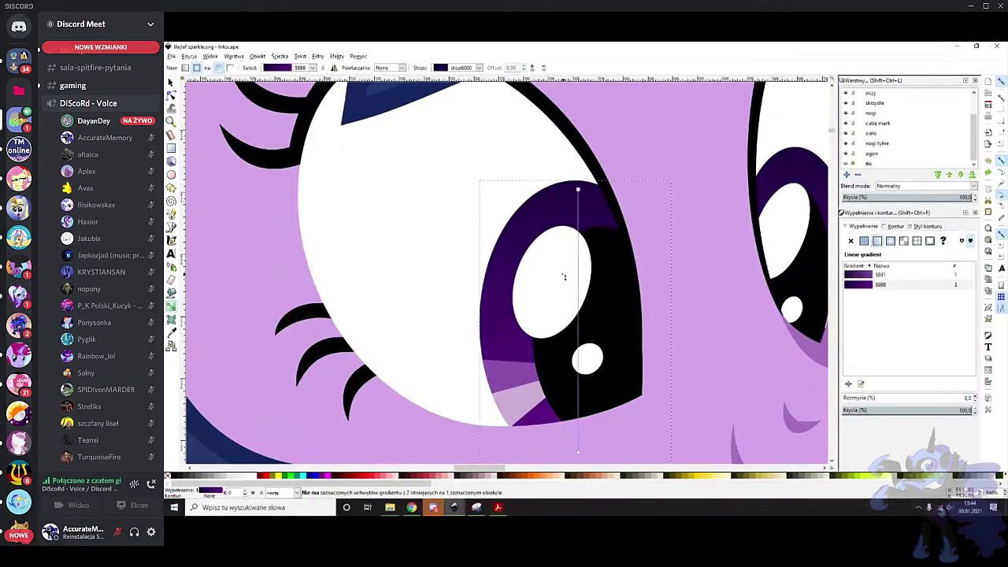
pyautogui.scroll(-1, 595, 304)
pyautogui.click(597, 296)
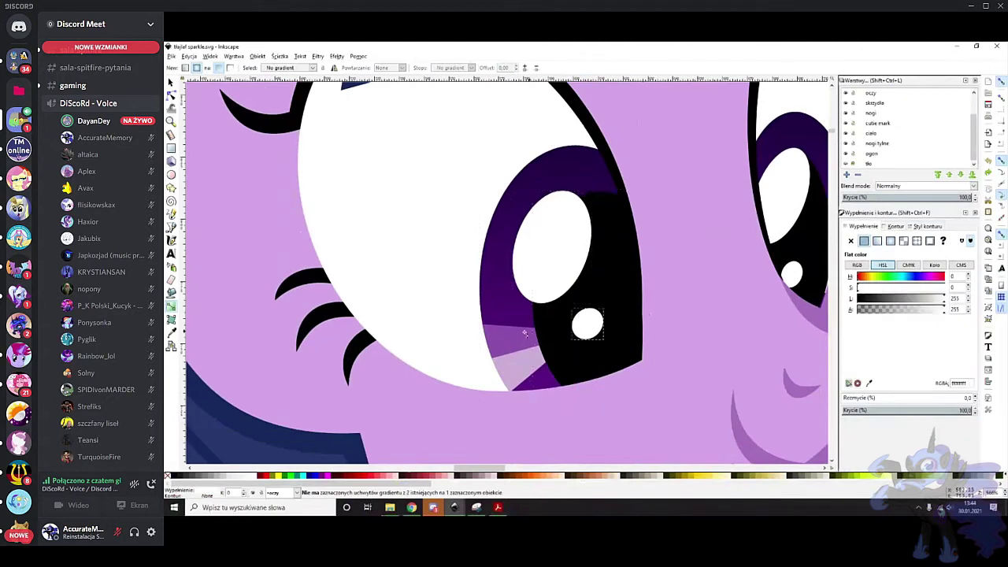
pyautogui.click(501, 340)
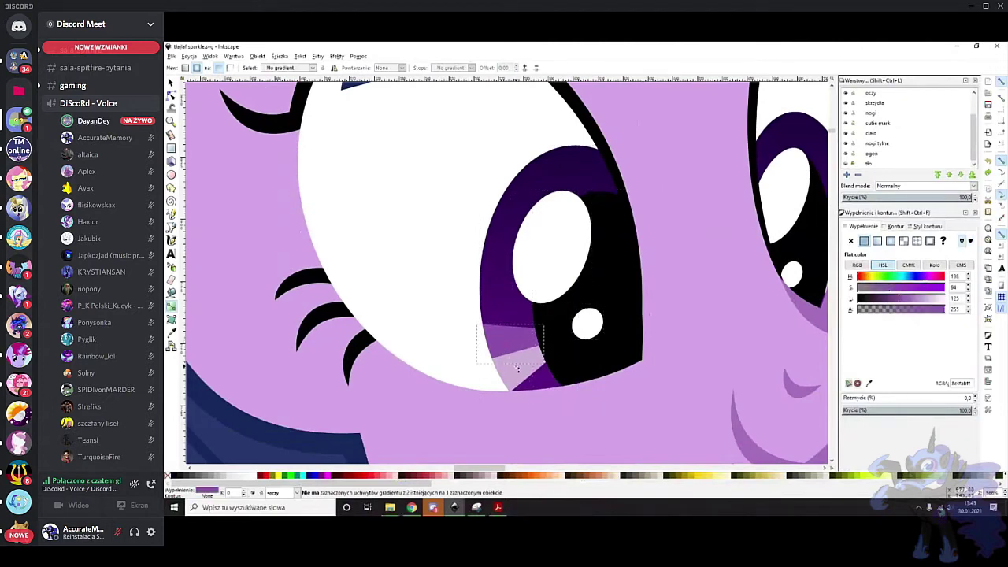
pyautogui.click(517, 368)
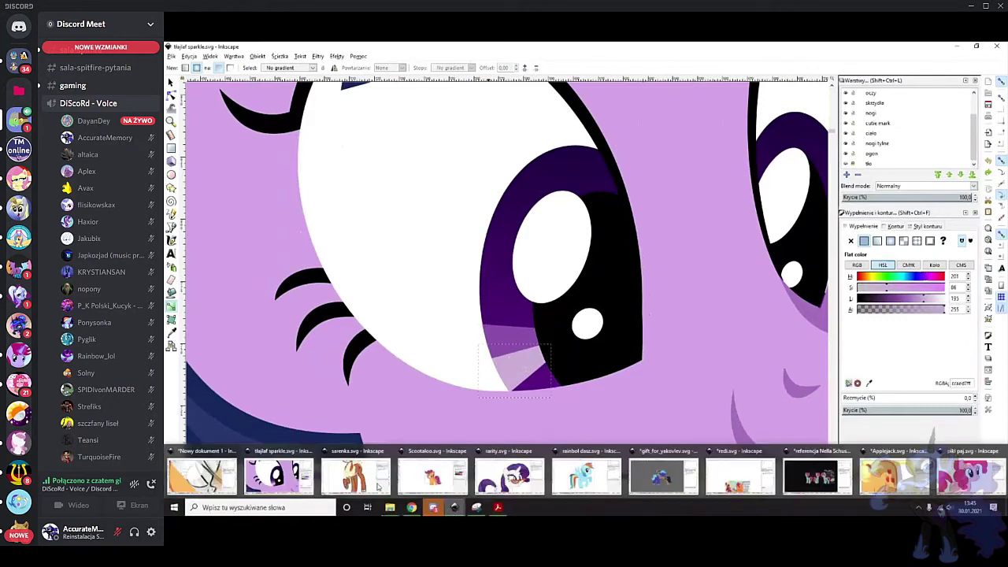
# Switch back to the pony sketch document and examine Applejack's green iris on the colour guide
pyautogui.click(203, 473)
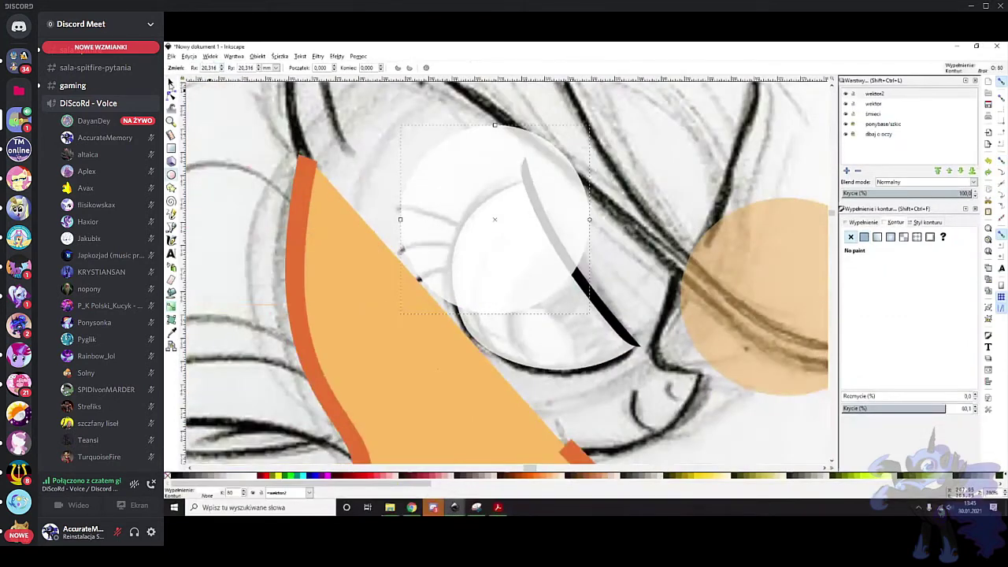
pyautogui.click(170, 81)
pyautogui.press('-')
pyautogui.press('-')
pyautogui.press('-')
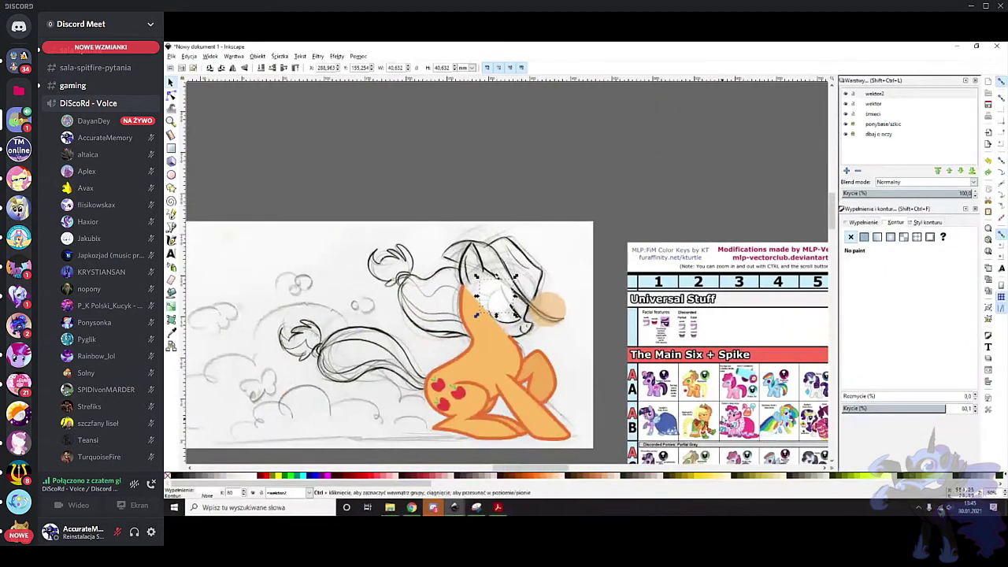
pyautogui.scroll(7, 720, 406)
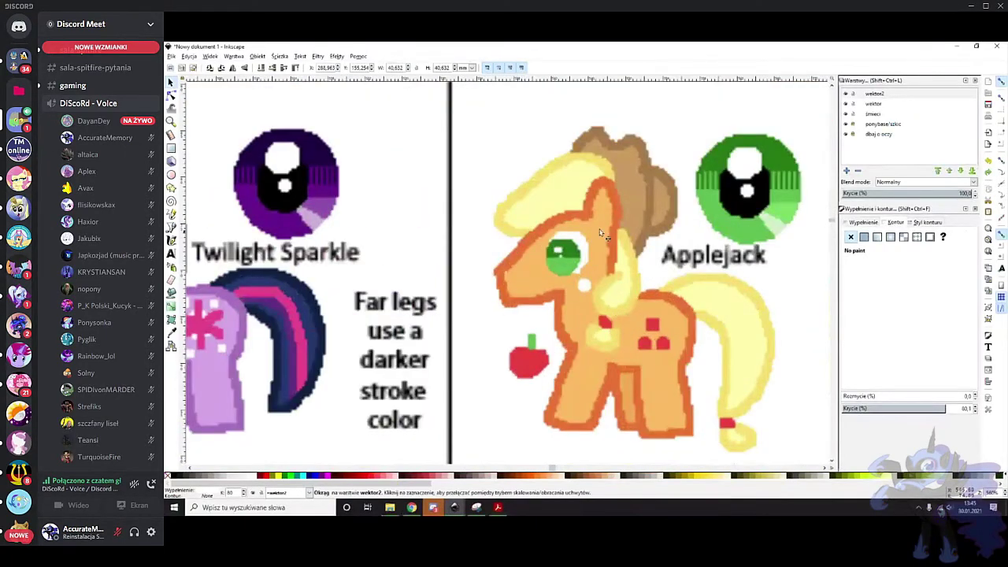
pyautogui.click(170, 332)
pyautogui.scroll(2, 752, 192)
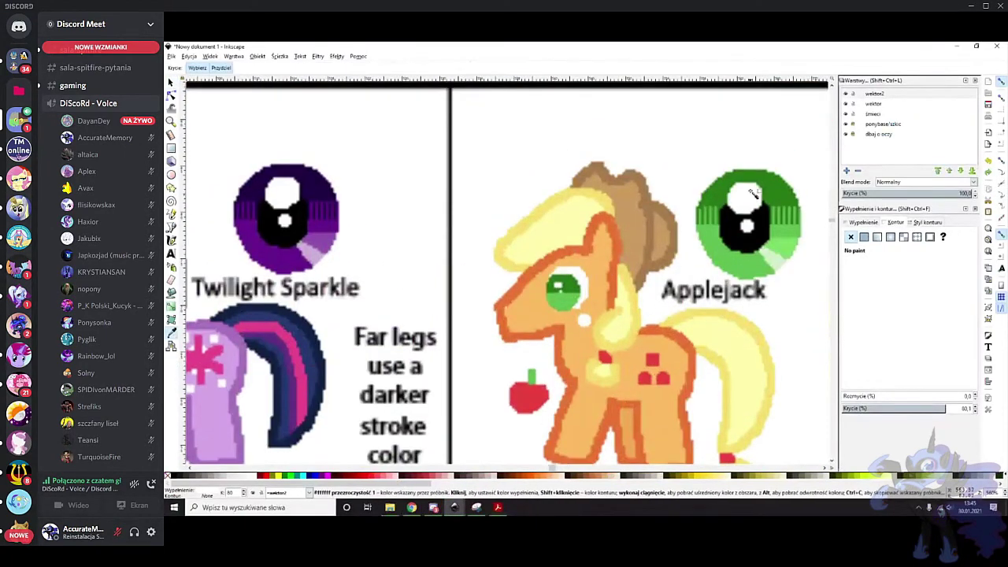
pyautogui.keyDown('ctrl'); pyautogui.scroll(-1, 772, 209); pyautogui.keyUp('ctrl')
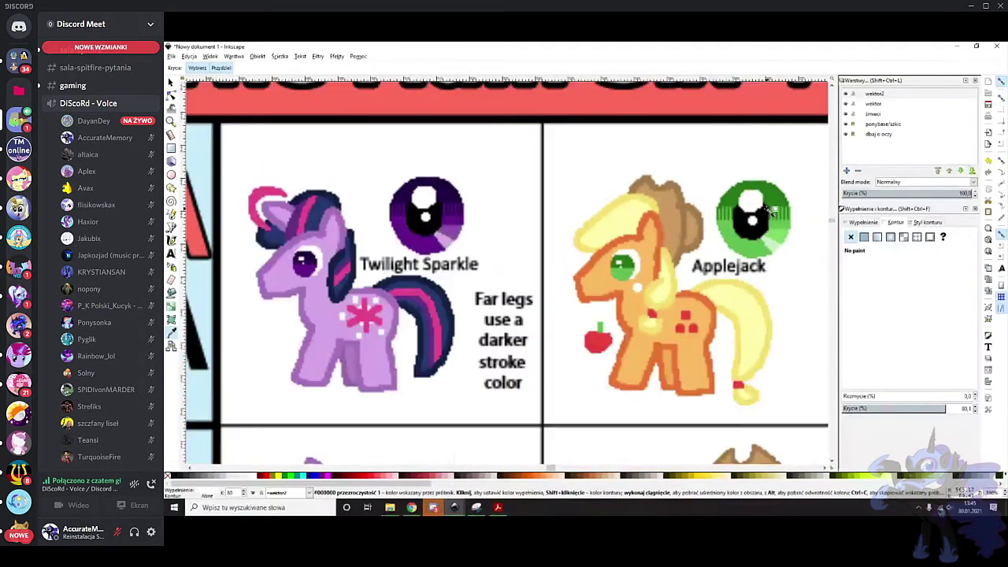
pyautogui.keyDown('ctrl'); pyautogui.scroll(-2, 771, 208); pyautogui.keyUp('ctrl')
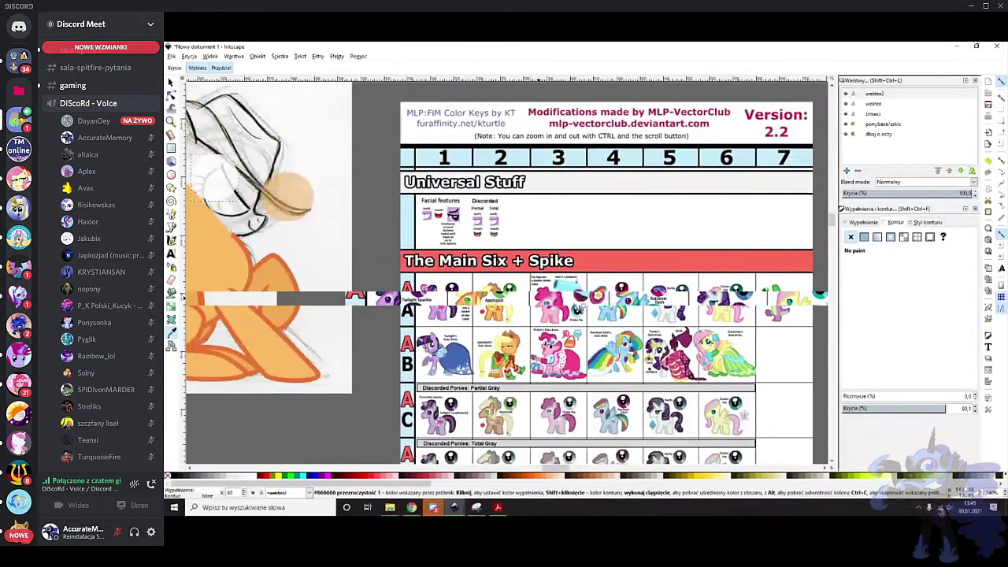
pyautogui.keyDown('ctrl'); pyautogui.scroll(3, 555, 300); pyautogui.keyUp('ctrl')
# Apply a radial gradient to the circle over the eye, running from near its upper edge down towards its lower part
pyautogui.click(170, 306)
pyautogui.keyDown('ctrl'); pyautogui.scroll(-7, 446, 297); pyautogui.keyUp('ctrl')
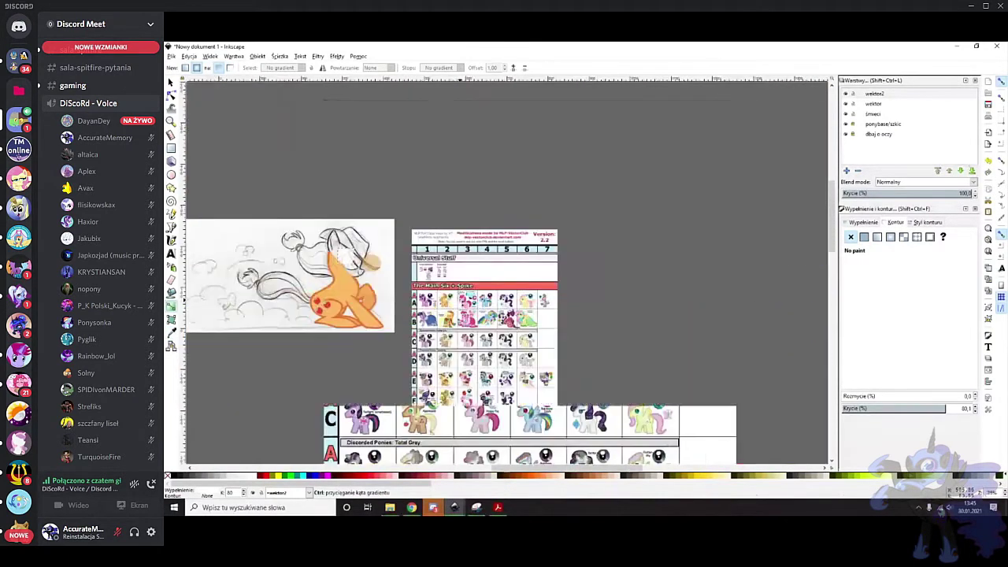
pyautogui.keyDown('ctrl'); pyautogui.scroll(6, 421, 213); pyautogui.keyUp('ctrl')
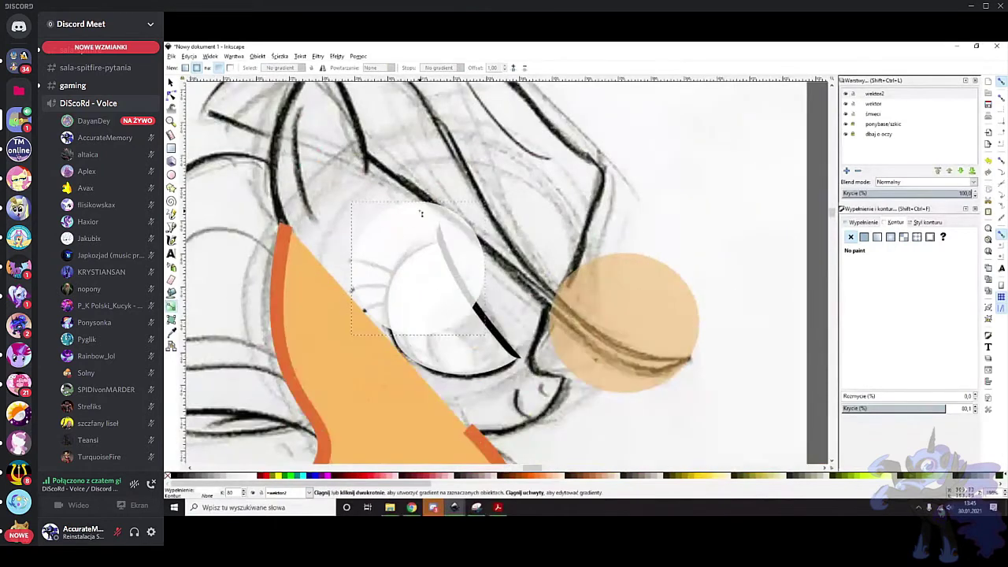
pyautogui.moveTo(417, 213); pyautogui.dragTo(416, 312)
pyautogui.scroll(-1, 349, 216)
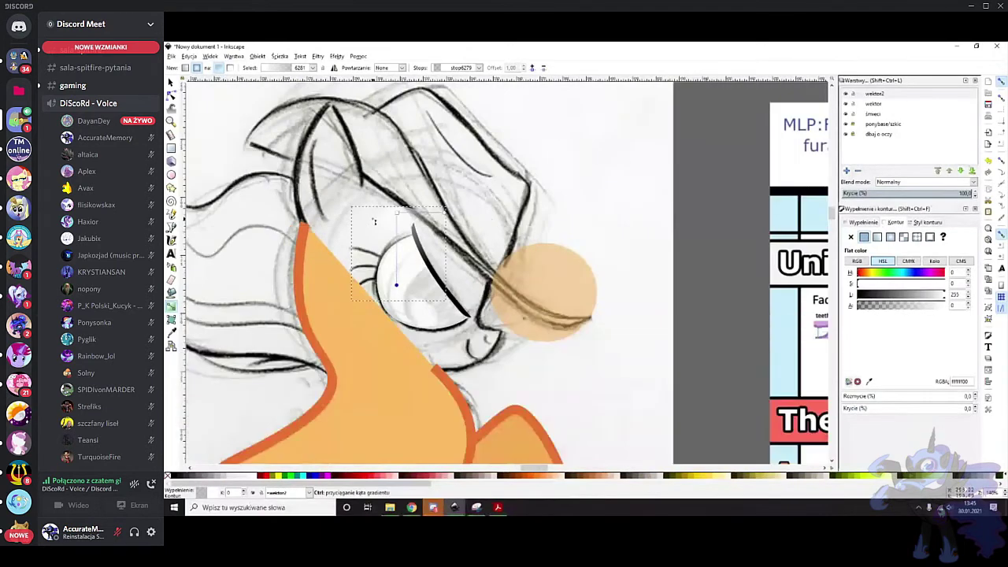
pyautogui.scroll(1, 342, 219)
pyautogui.scroll(2, 332, 193)
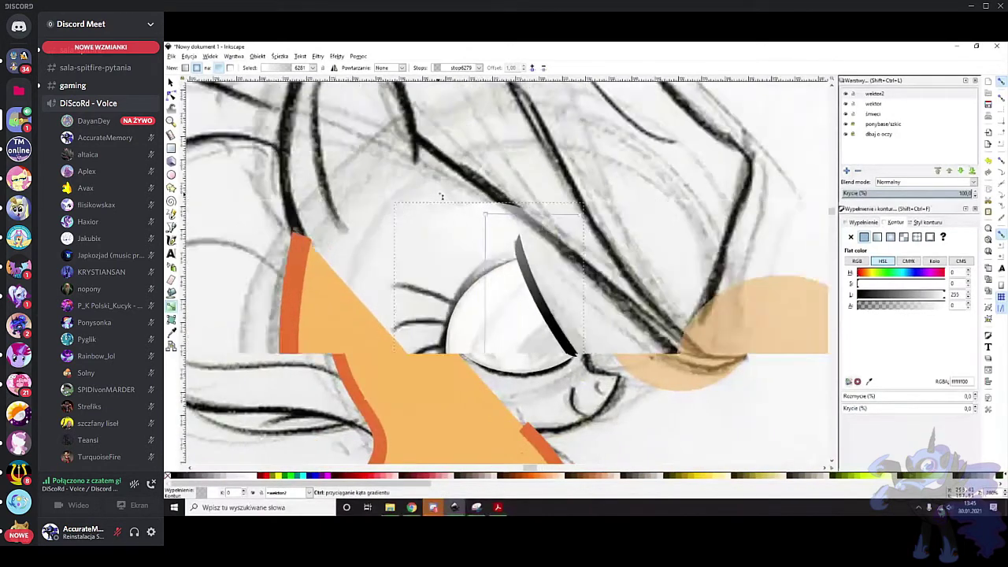
# Colour the gradient's starting stop light green, with hue 91, saturation 160 and lightness 146
pyautogui.click(505, 224)
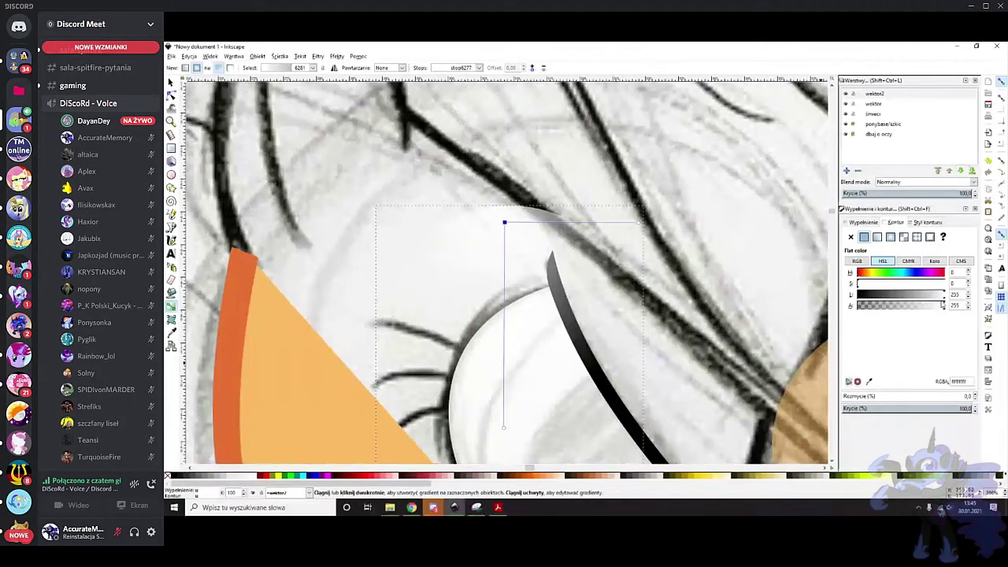
pyautogui.click(912, 284)
pyautogui.click(907, 295)
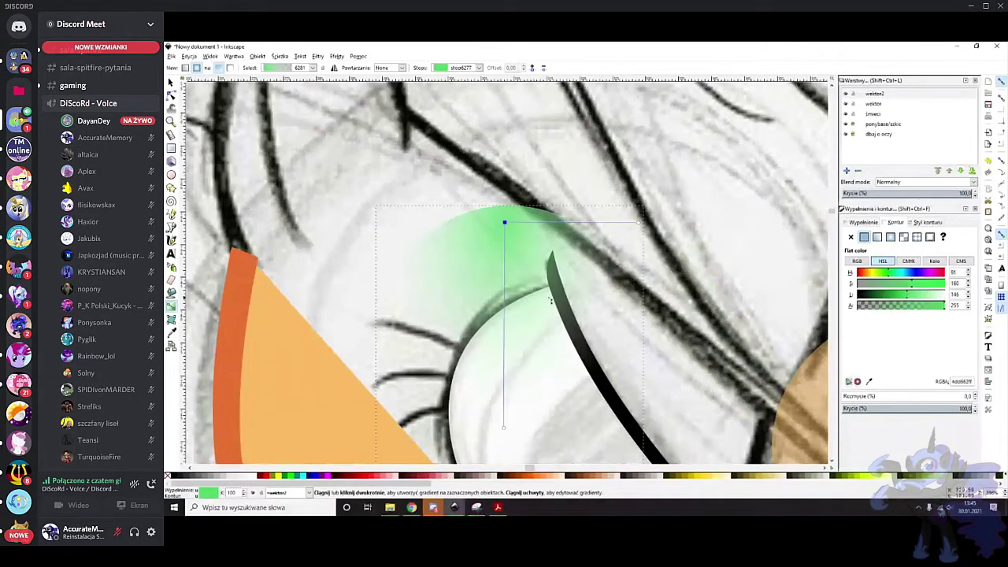
# Make the gradient's end stop fully opaque and colour it purple, with hue 191, saturation 164 and lightness 160
pyautogui.scroll(-2, 522, 385)
pyautogui.click(504, 392)
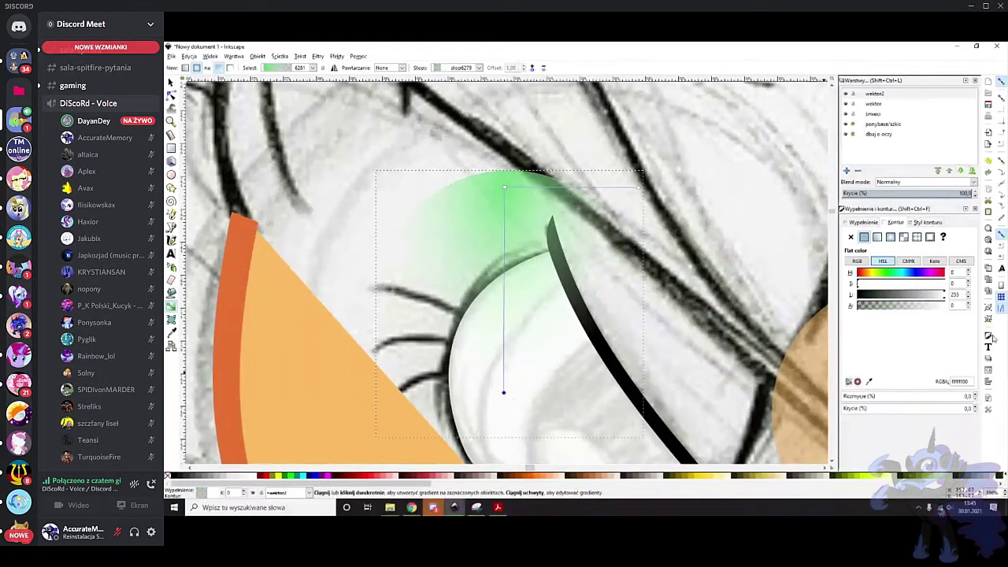
pyautogui.moveTo(935, 309); pyautogui.dragTo(995, 317)
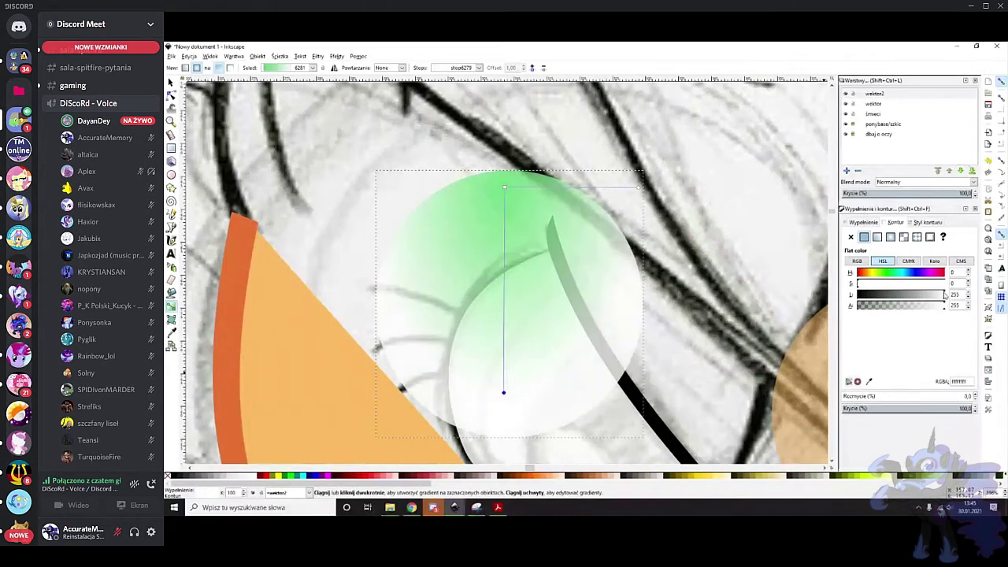
pyautogui.click(913, 284)
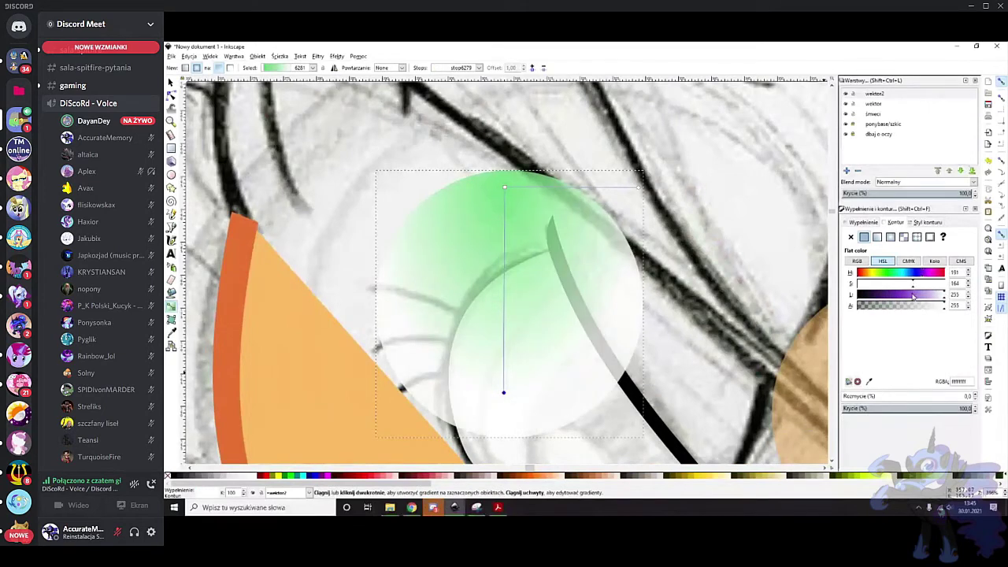
pyautogui.click(912, 295)
pyautogui.scroll(-2, 621, 321)
pyautogui.scroll(-1, 555, 224)
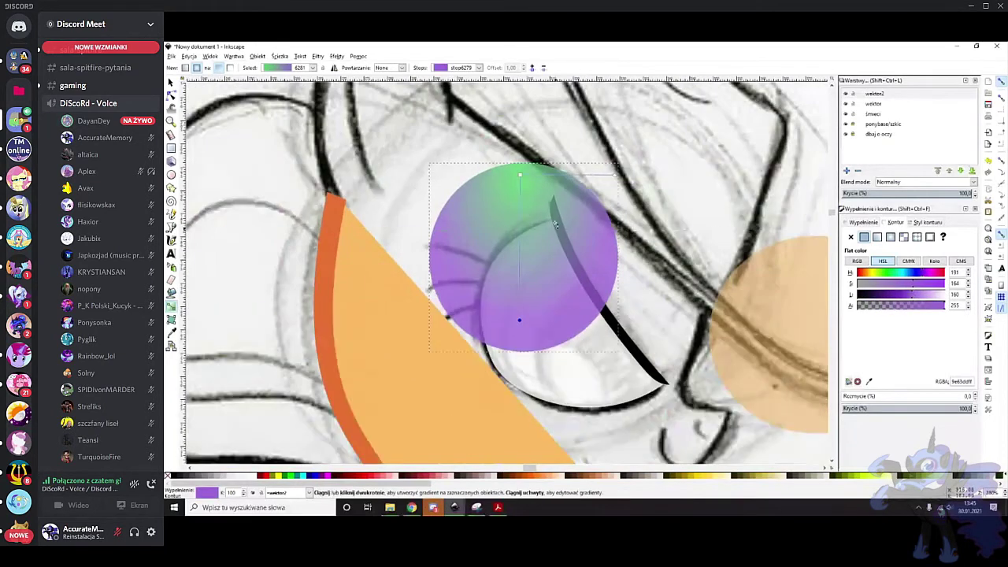
# Replace the circle's radial gradient with a linear one running from green at the upper edge to purple at the lower edge
pyautogui.click(520, 177)
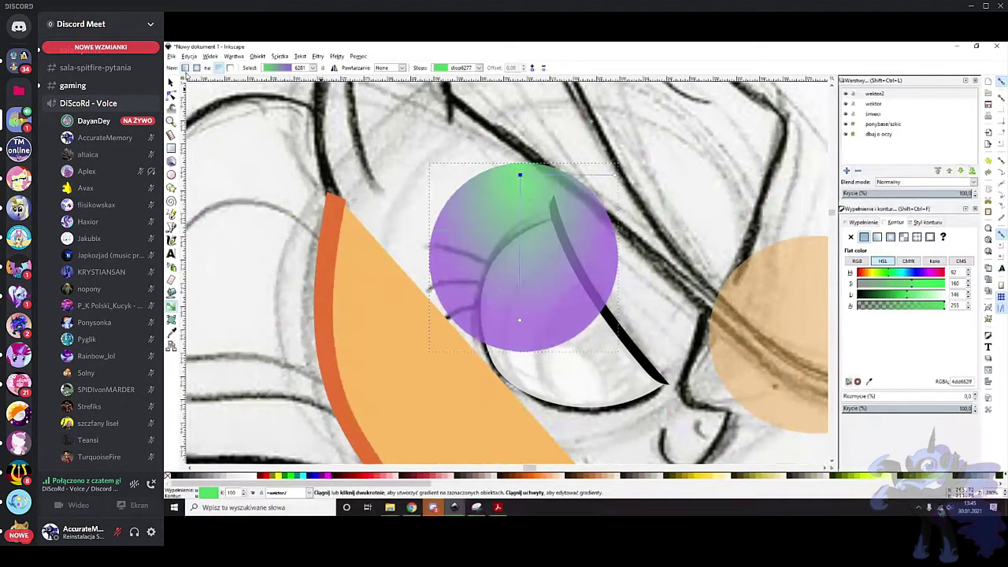
pyautogui.scroll(1, 521, 255)
pyautogui.moveTo(508, 140); pyautogui.dragTo(528, 370)
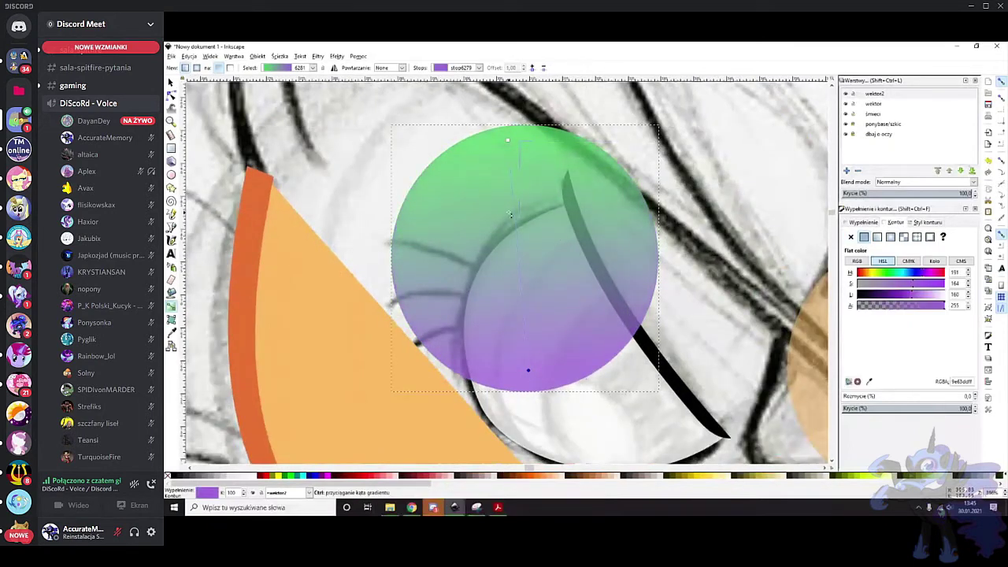
pyautogui.scroll(-1, 511, 214)
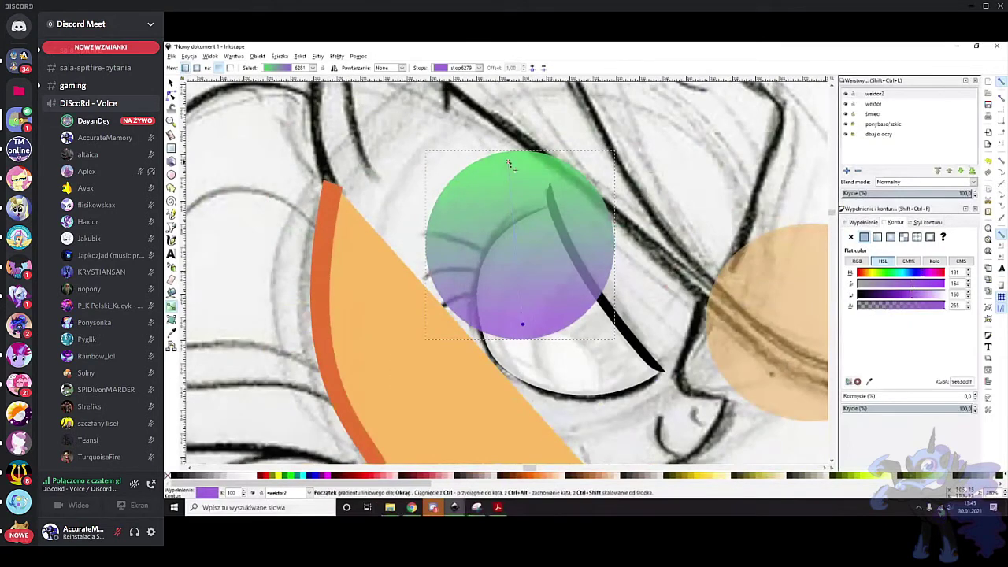
# Move the gradient circle down over the sketched iris and lower its opacity to about 31%
pyautogui.click(170, 83)
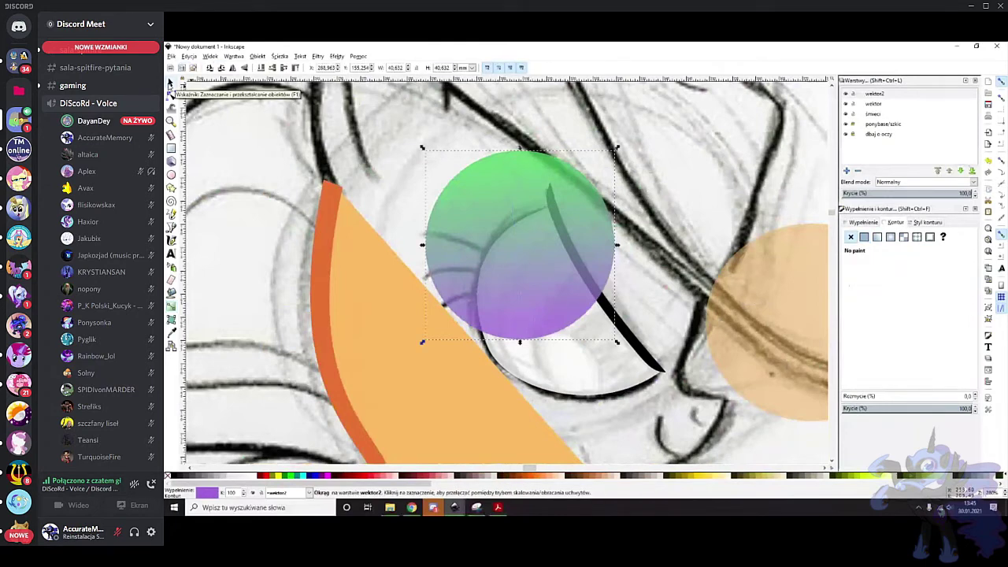
pyautogui.scroll(-1, 371, 281)
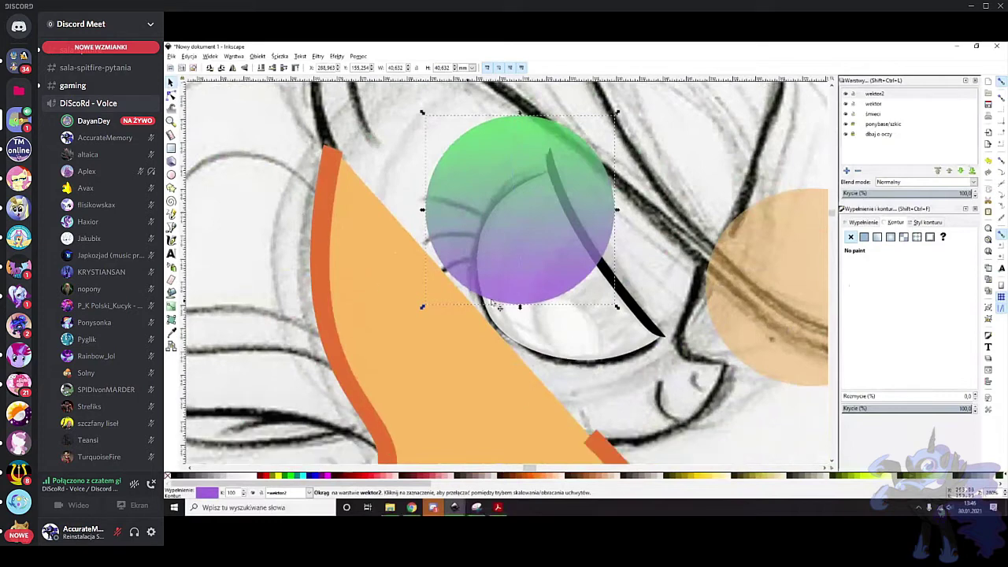
pyautogui.hscroll(1, 445, 193)
pyautogui.moveTo(449, 189)
pyautogui.mouseDown()
pyautogui.moveTo(542, 310)
pyautogui.moveTo(540, 274)
pyautogui.moveTo(563, 279)
pyautogui.moveTo(570, 294)
pyautogui.moveTo(691, 360)
pyautogui.moveTo(597, 293)
pyautogui.mouseUp()
pyautogui.scroll(1, 586, 308)
pyautogui.scroll(-1, 580, 298)
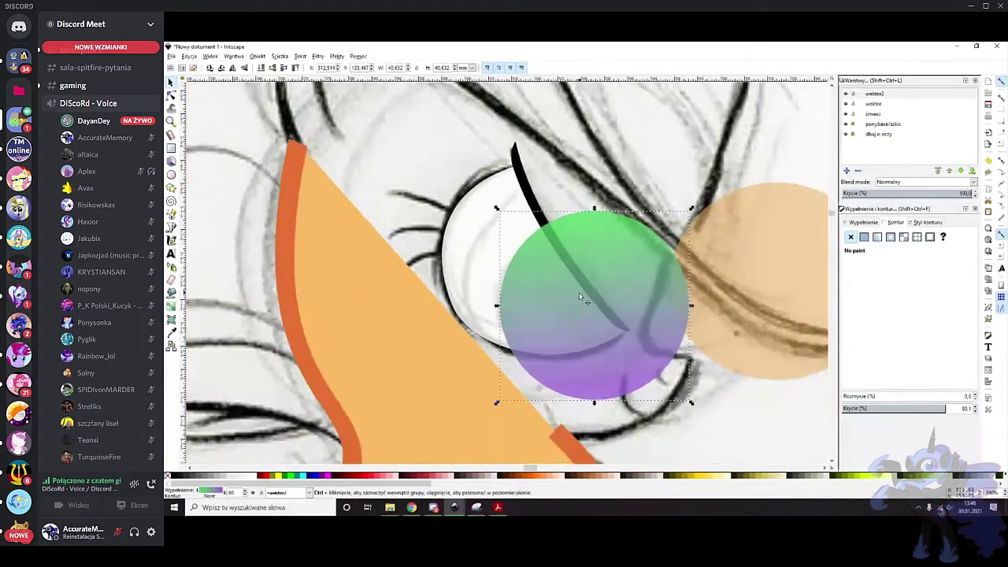
pyautogui.click(881, 409)
pyautogui.scroll(1, 568, 284)
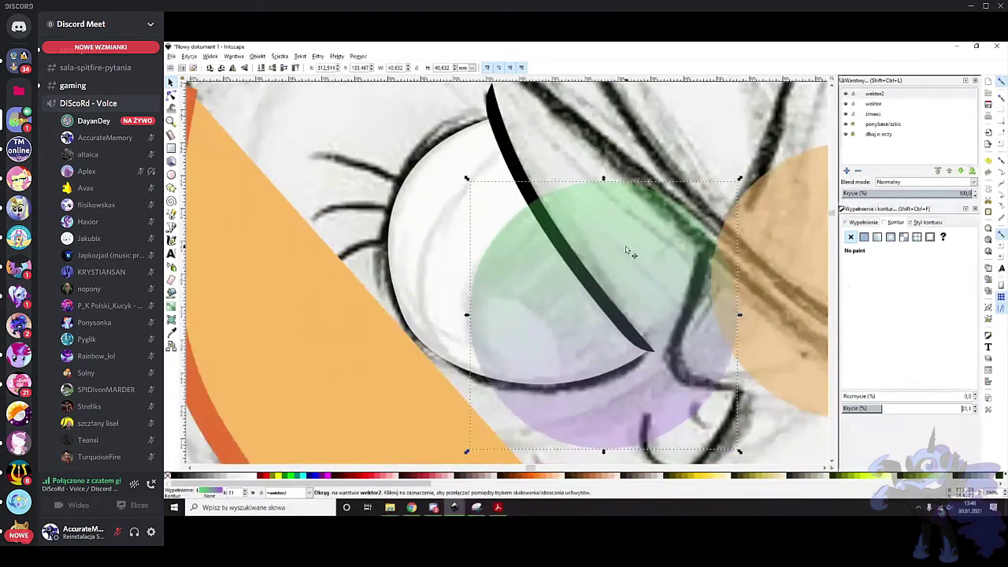
pyautogui.moveTo(630, 248); pyautogui.dragTo(628, 247)
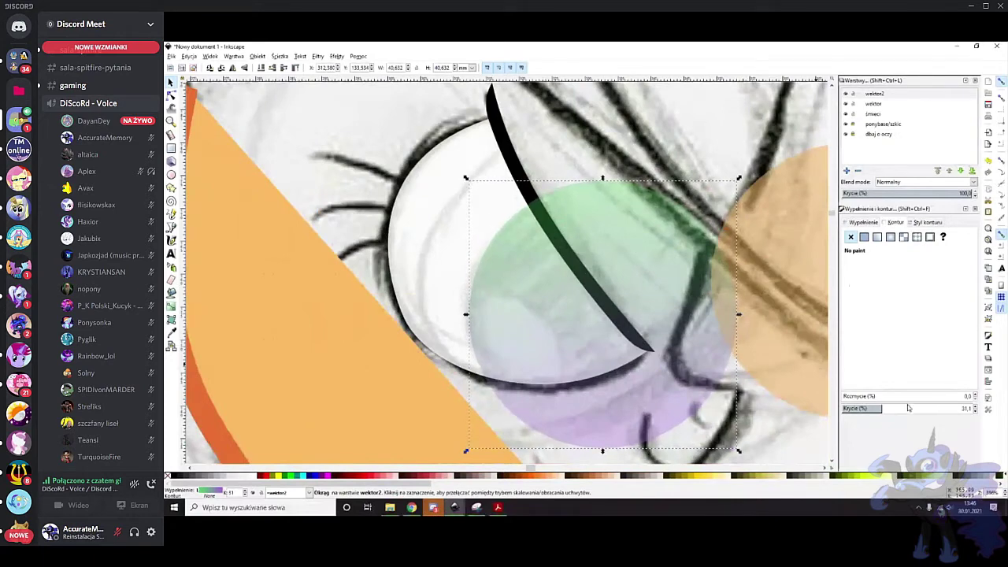
# Make the circle fully opaque, try moving it and the eye white off the eye, and undo both moves
pyautogui.moveTo(907, 406); pyautogui.dragTo(976, 407)
pyautogui.scroll(-3, 476, 274)
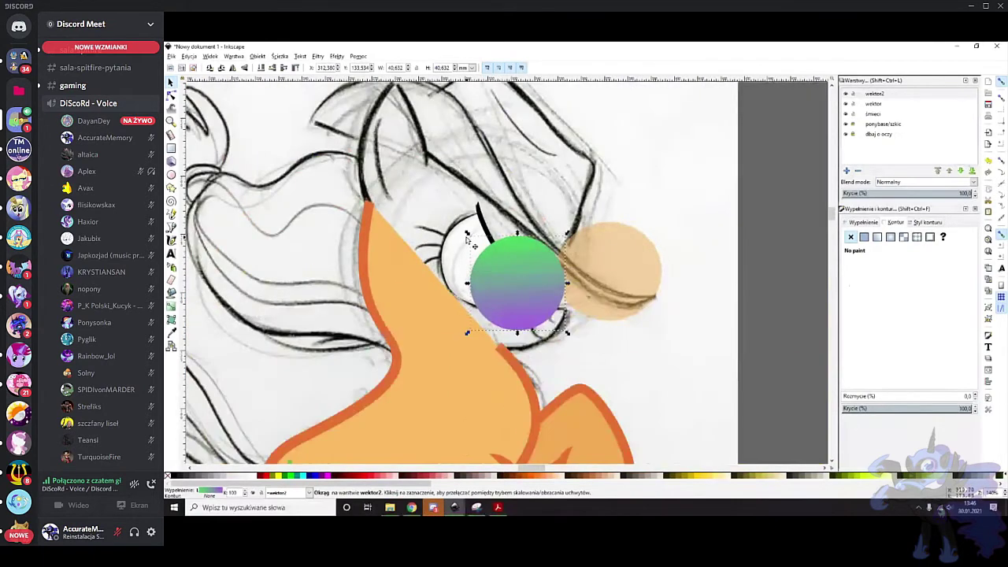
pyautogui.scroll(1, 466, 240)
pyautogui.moveTo(532, 272); pyautogui.dragTo(699, 306)
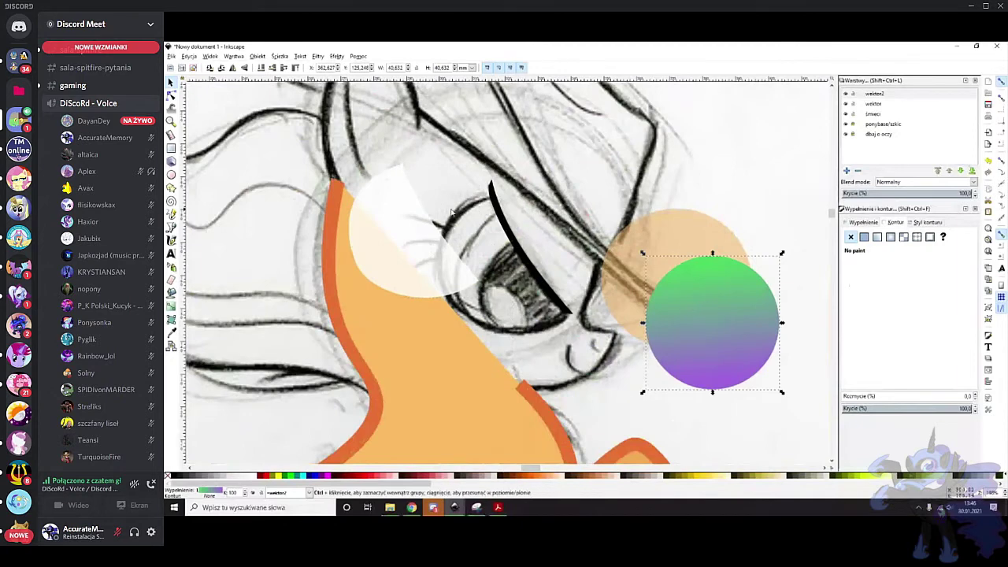
pyautogui.scroll(1, 449, 226)
pyautogui.hotkey('ctrl', 'z')
pyautogui.hotkey('ctrl', 'z')
# Shift the circle onto the sketched iris and set its opacity to about 32%
pyautogui.moveTo(570, 291)
pyautogui.mouseDown()
pyautogui.moveTo(711, 274)
pyautogui.moveTo(581, 260)
pyautogui.moveTo(559, 286)
pyautogui.mouseUp()
pyautogui.click(882, 408)
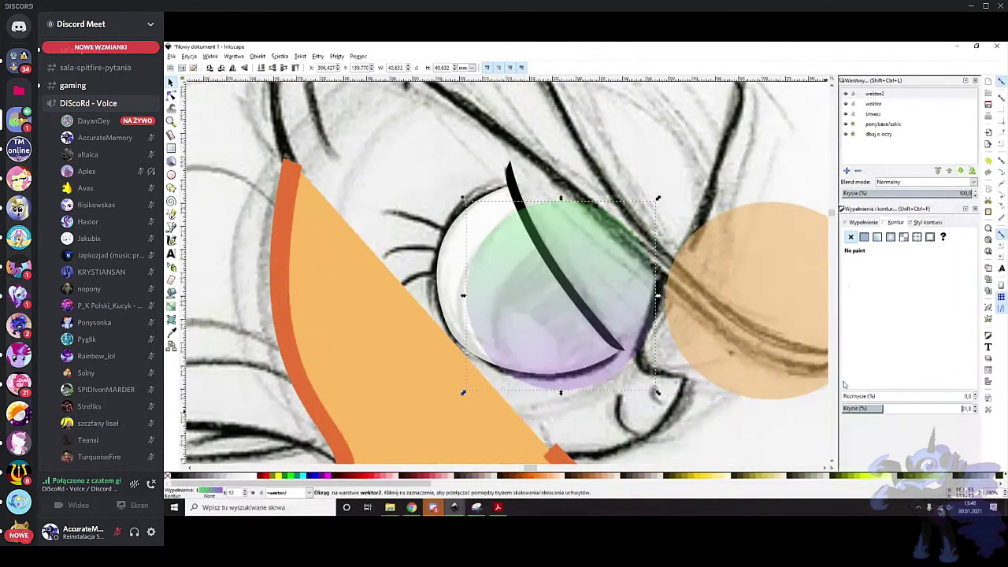
pyautogui.scroll(1, 493, 254)
pyautogui.moveTo(596, 253); pyautogui.dragTo(585, 270)
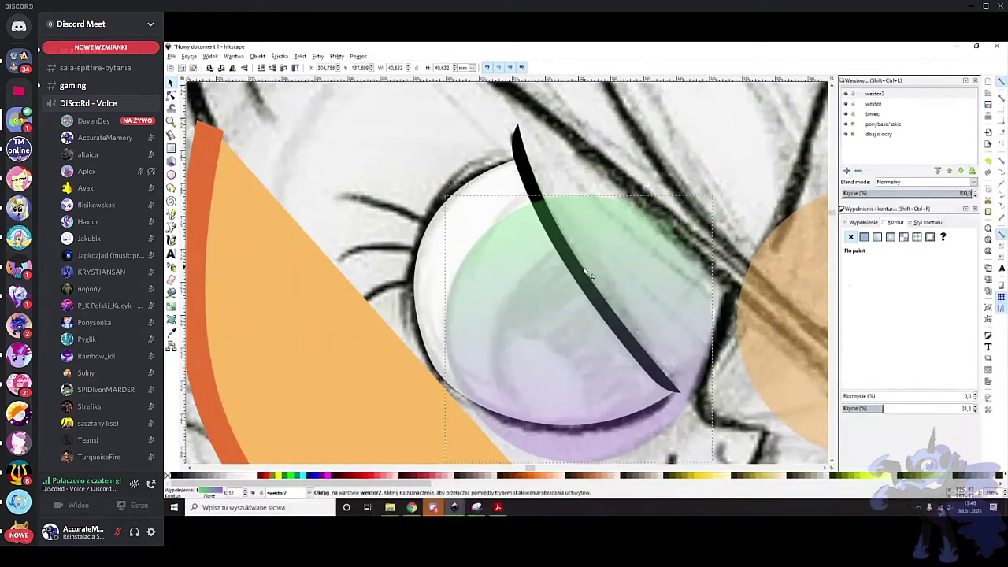
# Stretch the circle upwards into an ellipse about 44.7 mm tall to match the sketched iris
pyautogui.moveTo(581, 191); pyautogui.dragTo(576, 167)
pyautogui.scroll(-3, 540, 292)
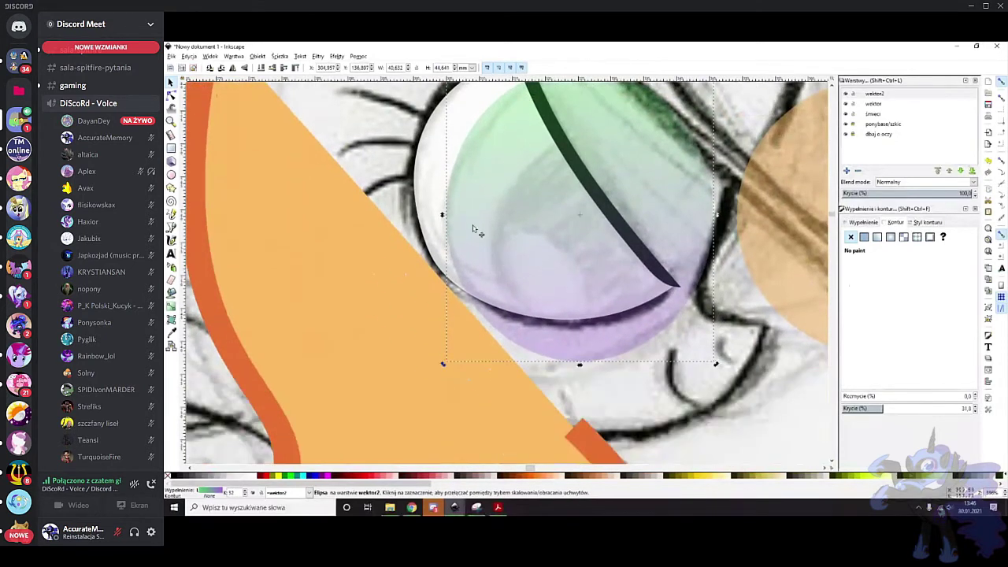
pyautogui.scroll(1, 518, 263)
pyautogui.scroll(2, 518, 263)
pyautogui.scroll(-3, 626, 267)
pyautogui.scroll(-1, 626, 267)
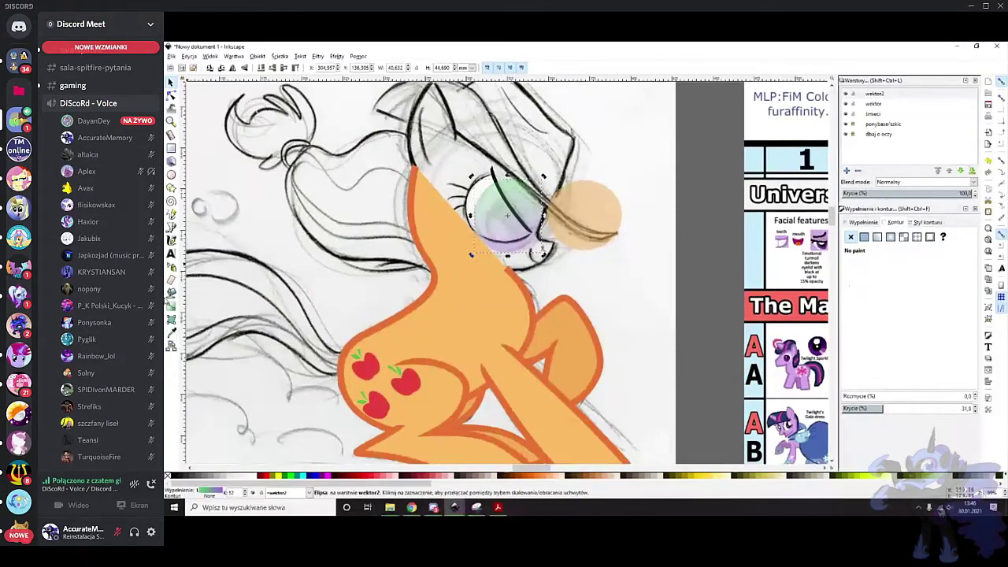
# Recolour the iris gradient's upper stop with the dark green #267716 sampled from Applejack's iris on the colour guide
pyautogui.click(171, 306)
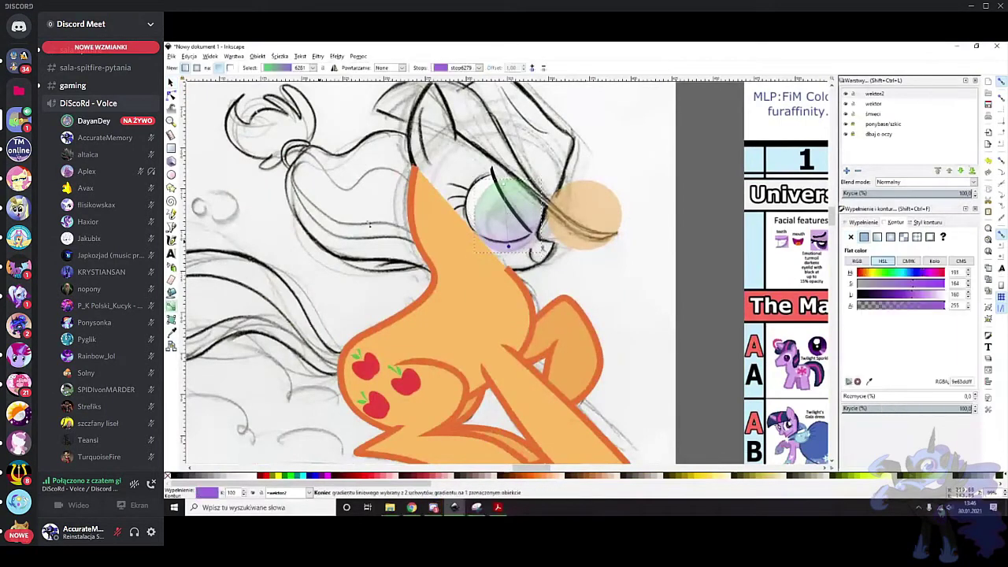
pyautogui.click(511, 187)
pyautogui.hscroll(4, 232, 307)
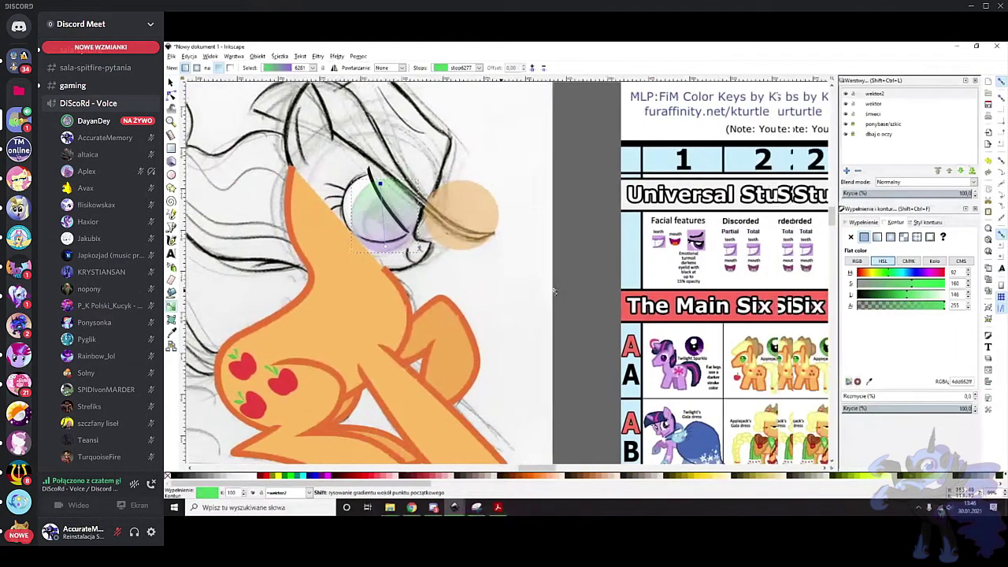
pyautogui.click(171, 332)
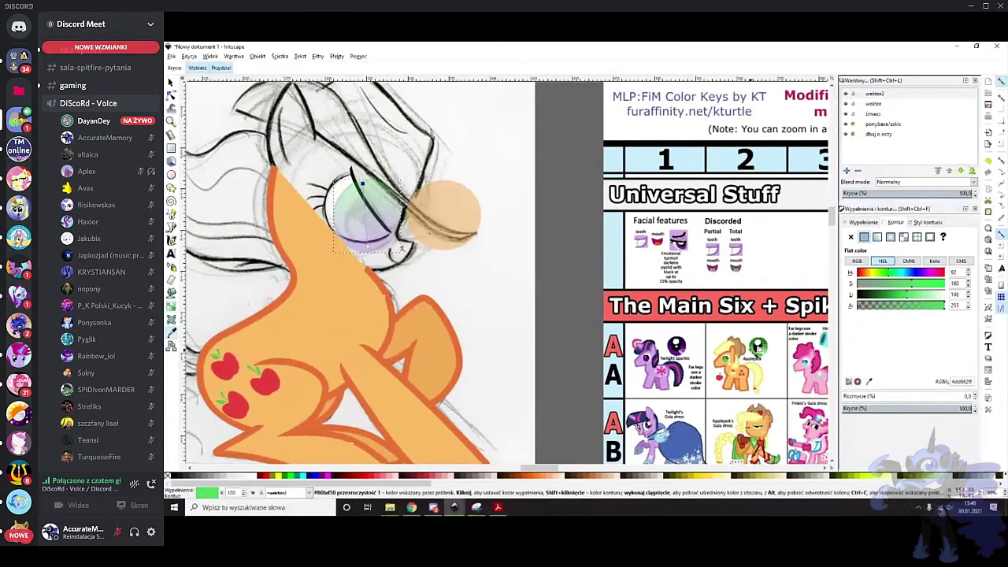
pyautogui.scroll(5, 718, 308)
pyautogui.click(712, 303)
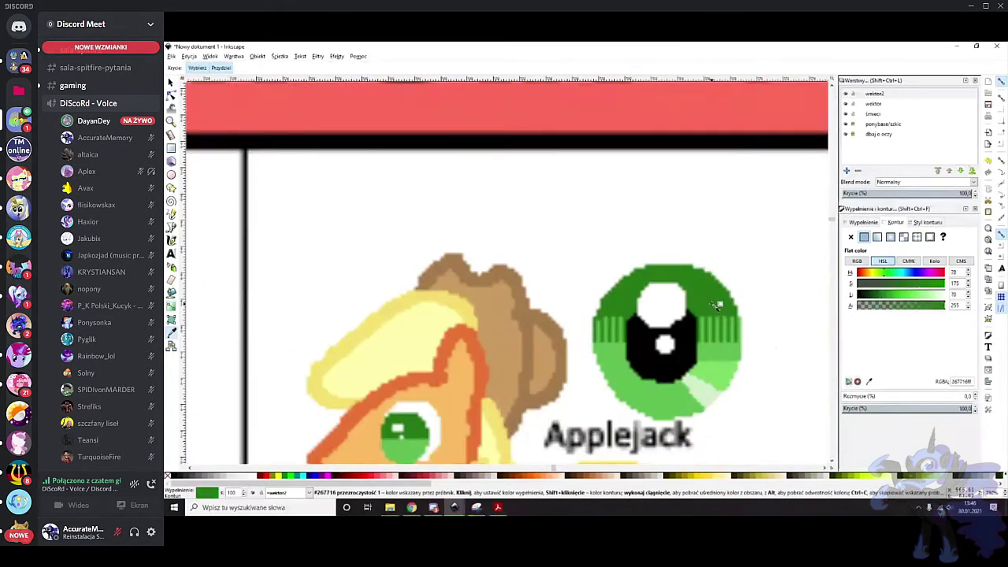
pyautogui.scroll(-6, 713, 303)
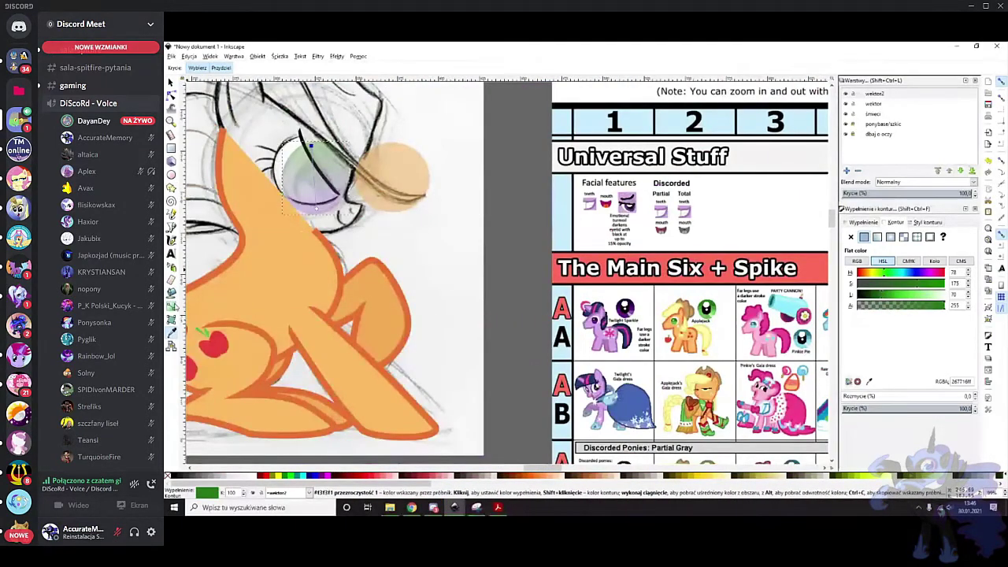
# Recolour the iris gradient's lower stop with the lighter green #60bd50 sampled from Applejack's iris on the colour guide
pyautogui.click(171, 306)
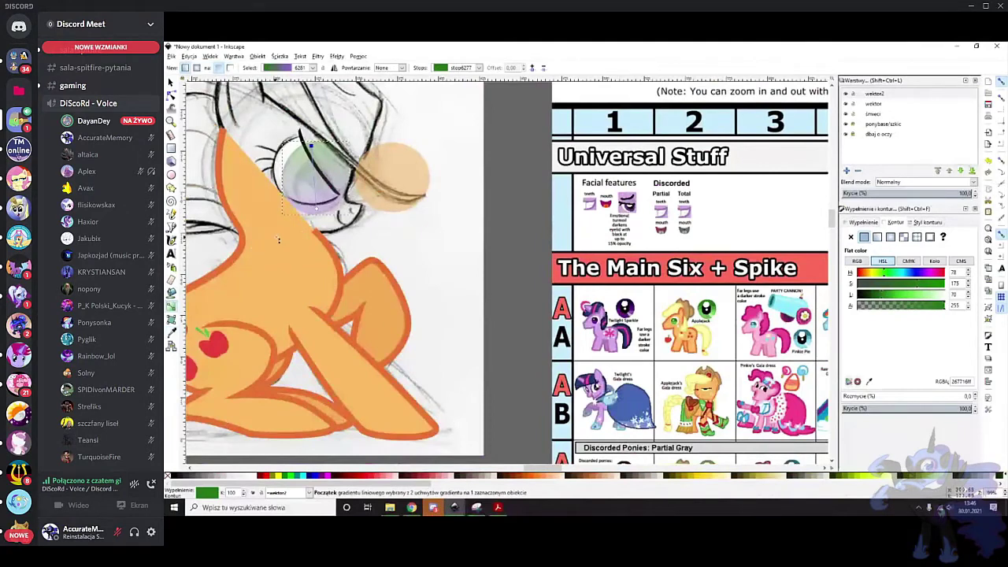
pyautogui.click(316, 208)
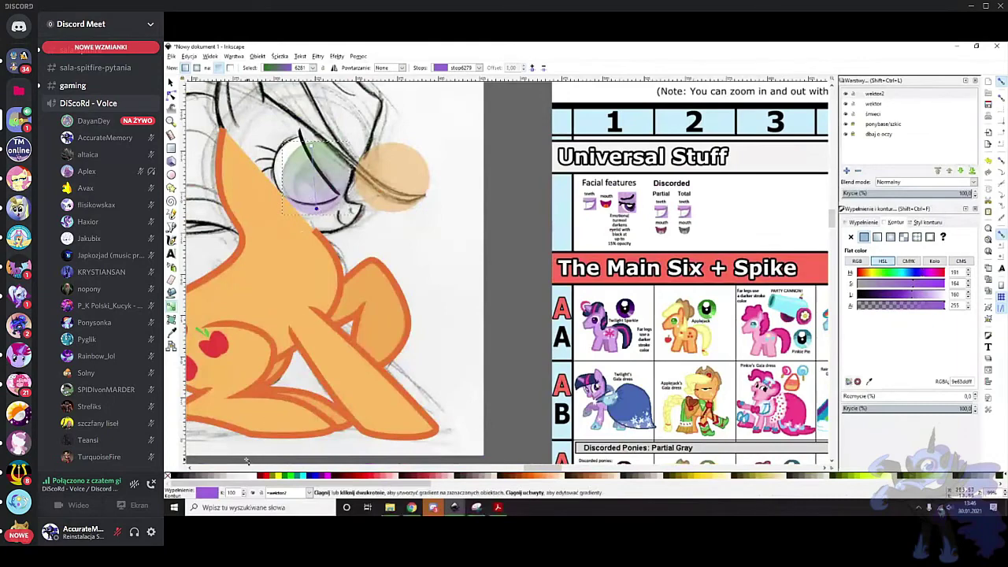
pyautogui.click(172, 334)
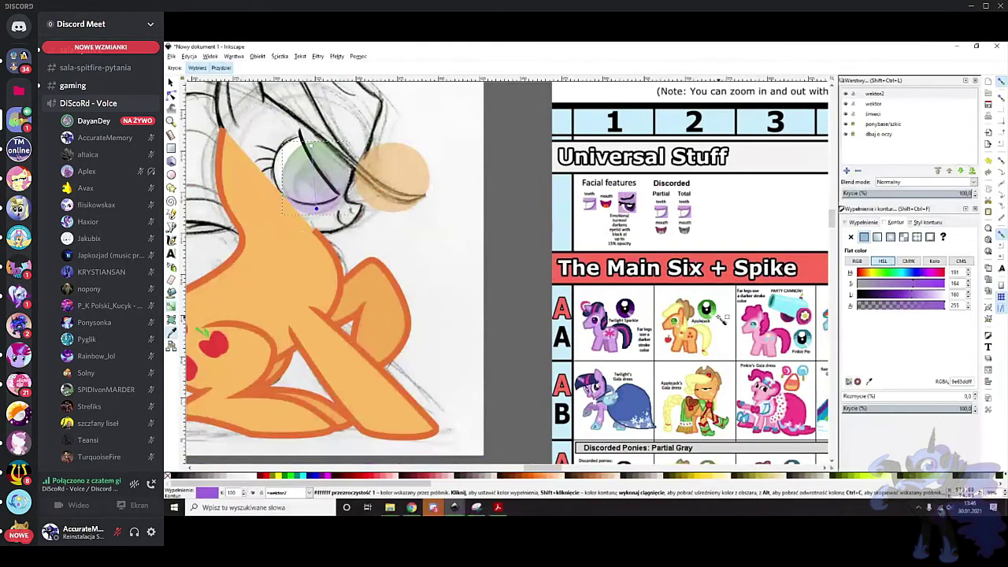
pyautogui.scroll(4, 721, 317)
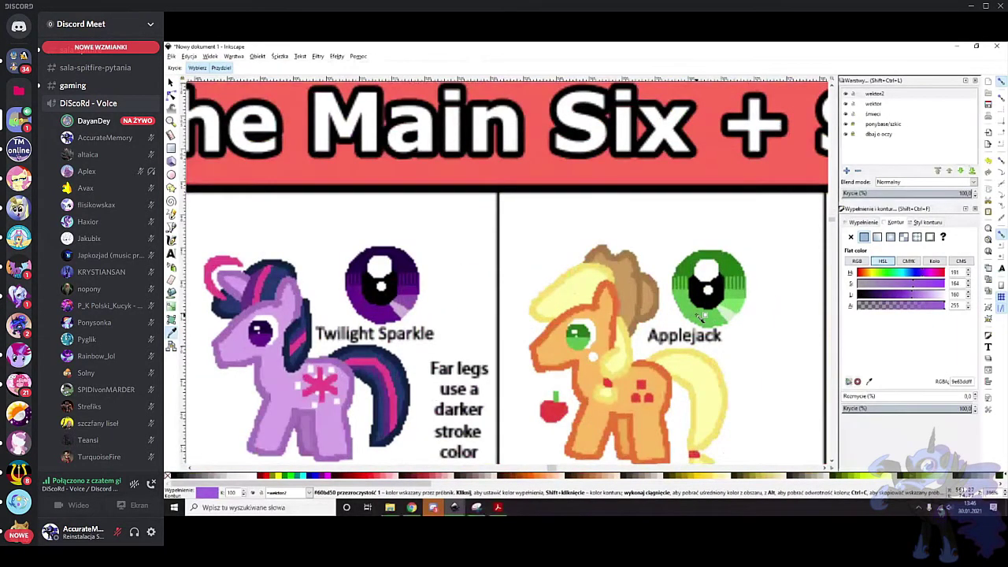
pyautogui.click(691, 311)
pyautogui.scroll(-5, 691, 311)
pyautogui.scroll(8, 271, 165)
pyautogui.scroll(1, 272, 165)
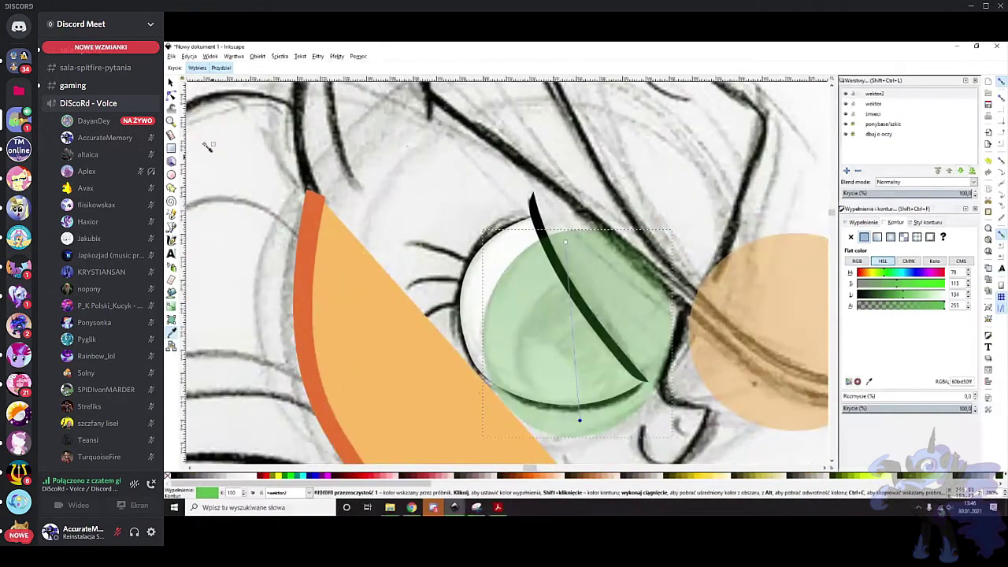
# Make the green iris ellipse and the eye white behind it fully opaque
pyautogui.click(172, 95)
pyautogui.click(601, 279)
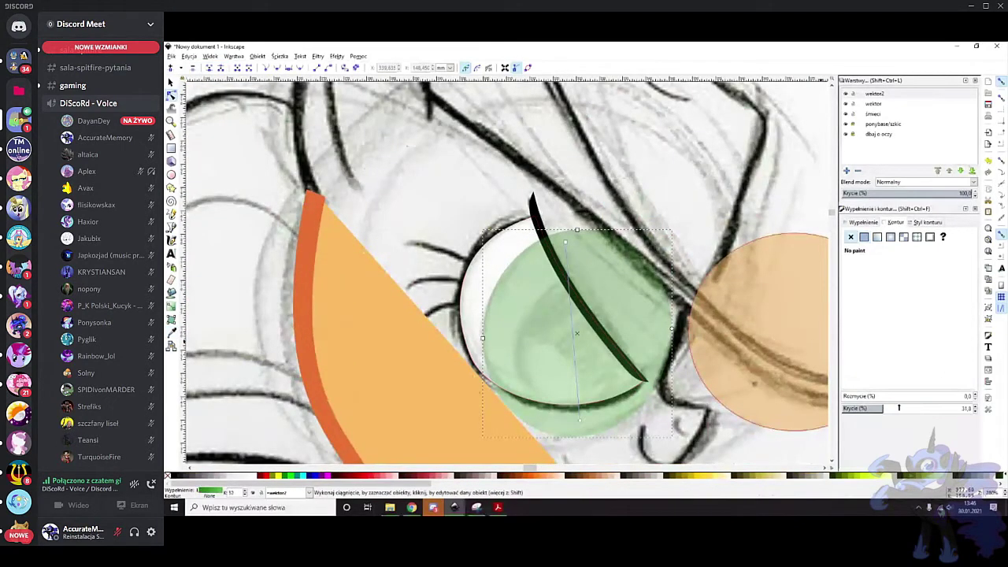
pyautogui.moveTo(898, 408); pyautogui.dragTo(1006, 419)
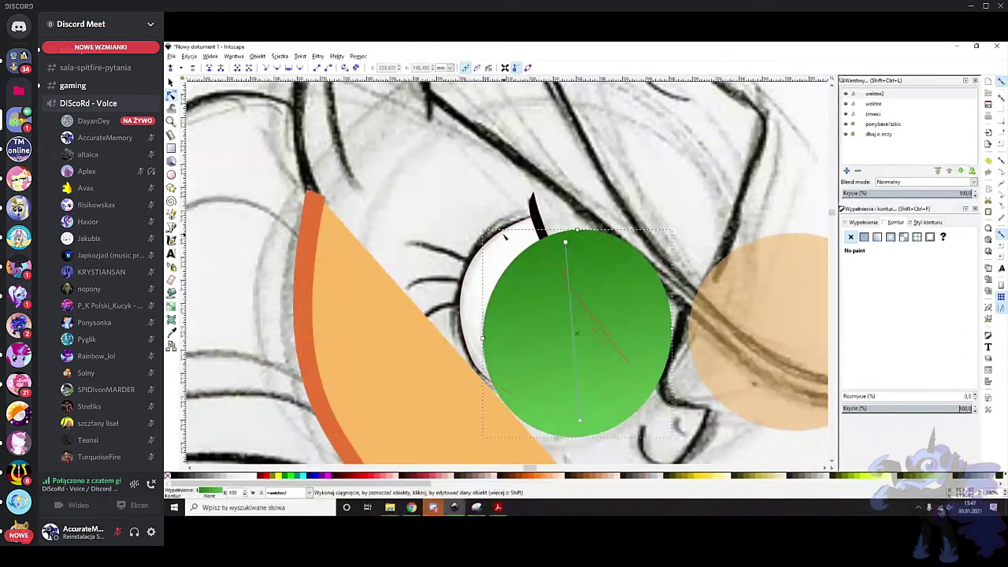
pyautogui.click(504, 236)
pyautogui.moveTo(950, 408); pyautogui.dragTo(999, 411)
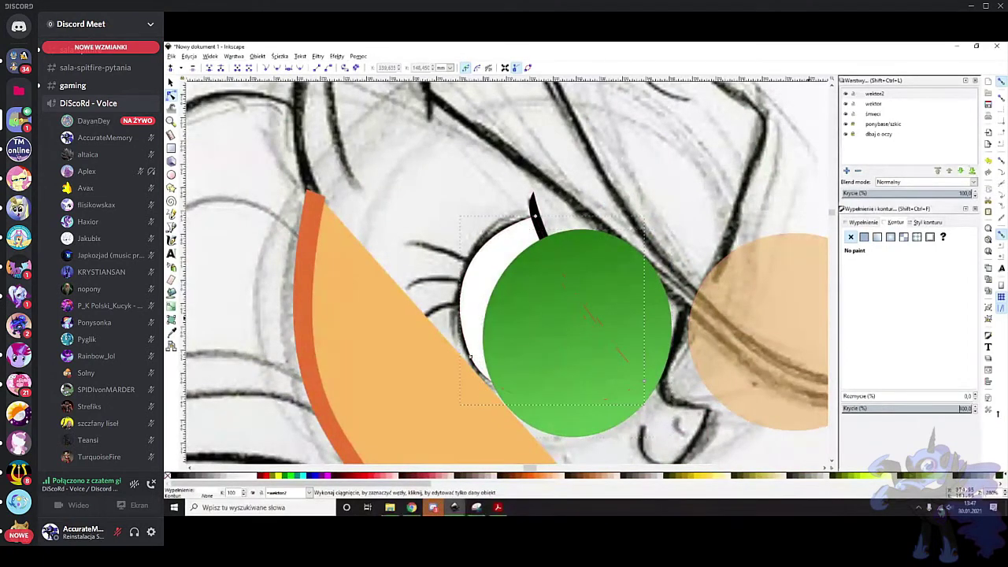
# Make the eye white semi-transparent again and set the iris ellipse's opacity to about 42%
pyautogui.click(898, 408)
pyautogui.click(553, 328)
pyautogui.click(897, 409)
pyautogui.scroll(-1, 437, 202)
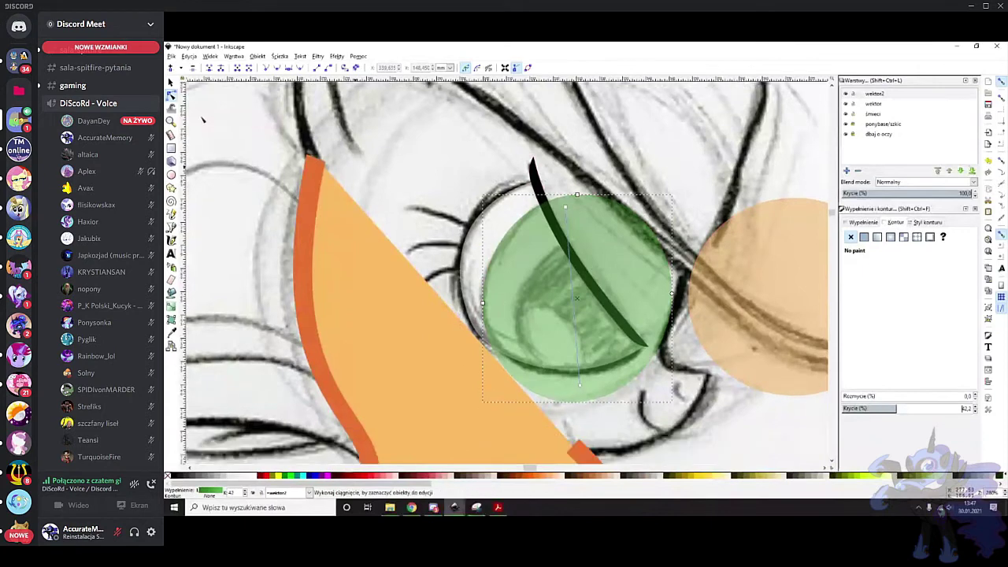
# Build a black pupil from a duplicate of the iris ellipse, scaled to about 28 by 31 mm over the sketched pupil
pyautogui.click(171, 82)
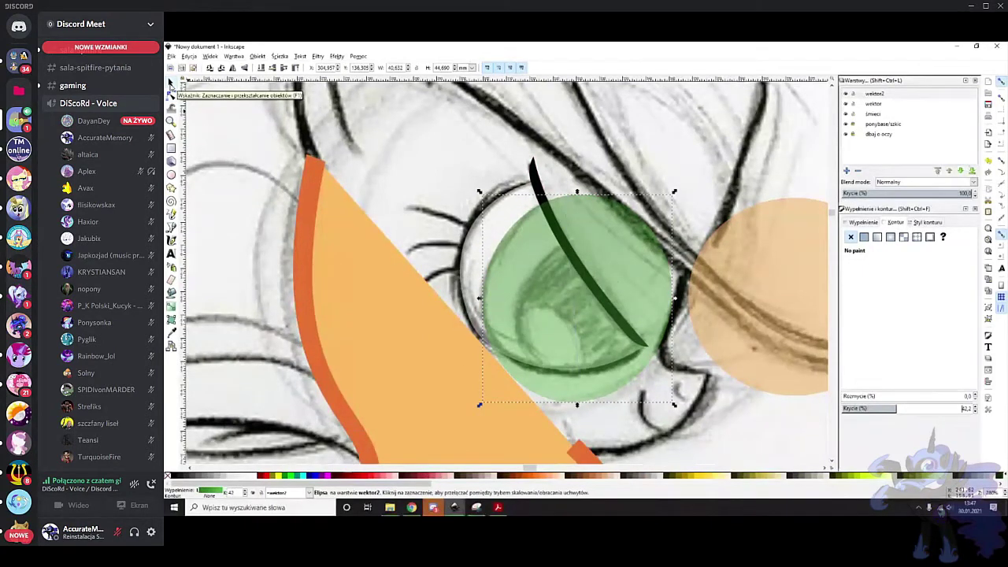
pyautogui.scroll(1, 600, 328)
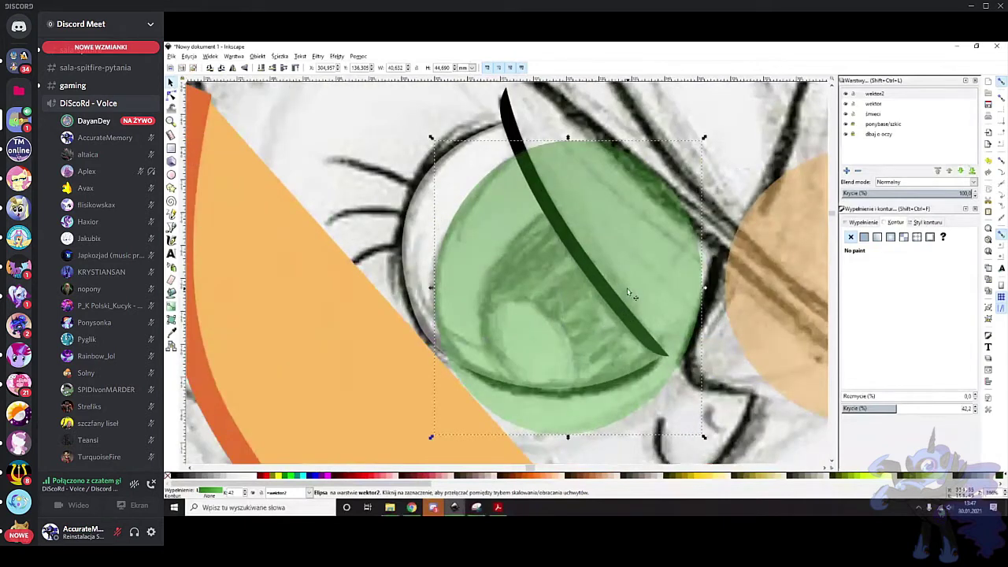
pyautogui.moveTo(704, 138); pyautogui.dragTo(660, 187)
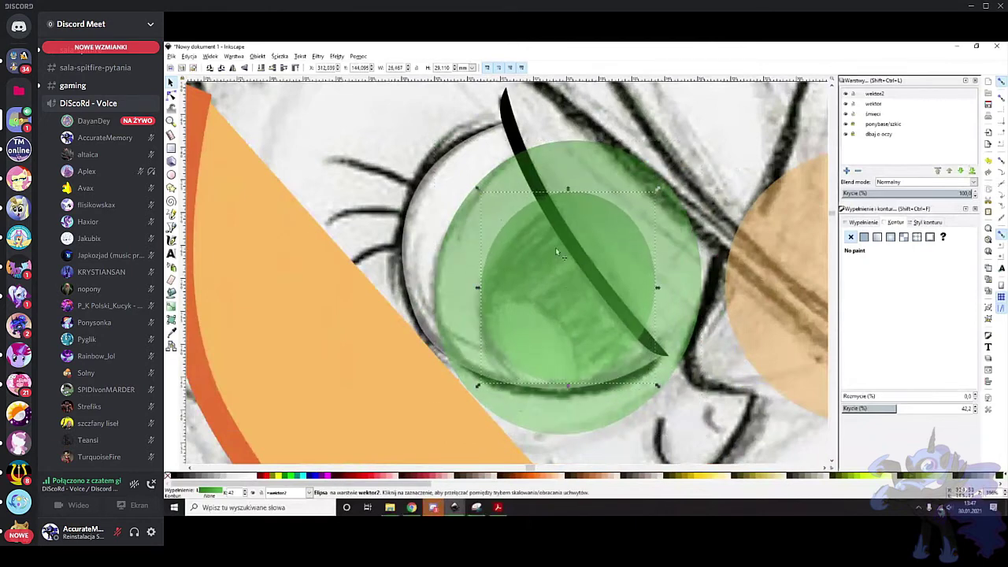
pyautogui.moveTo(602, 227); pyautogui.dragTo(601, 247)
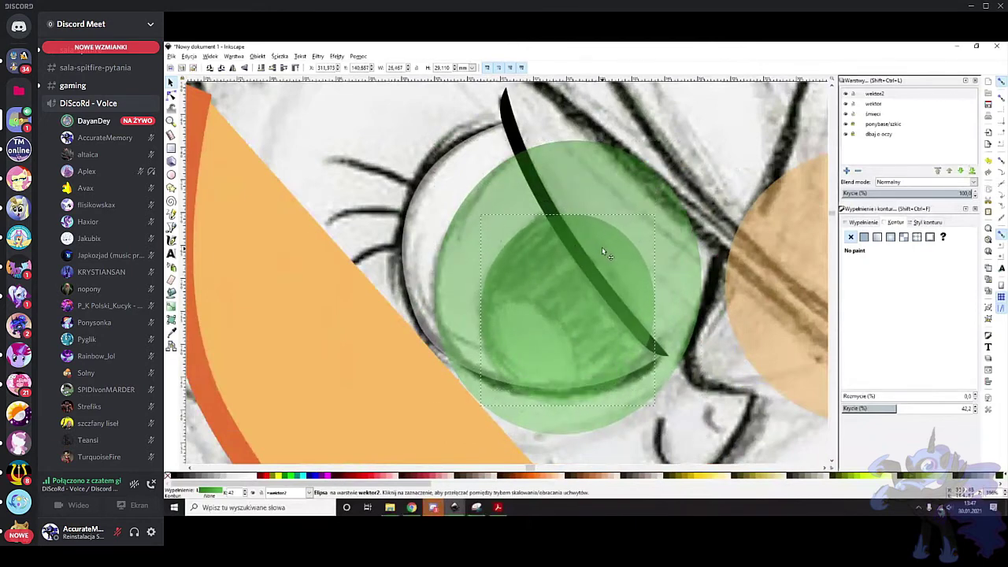
pyautogui.moveTo(569, 211); pyautogui.dragTo(589, 230)
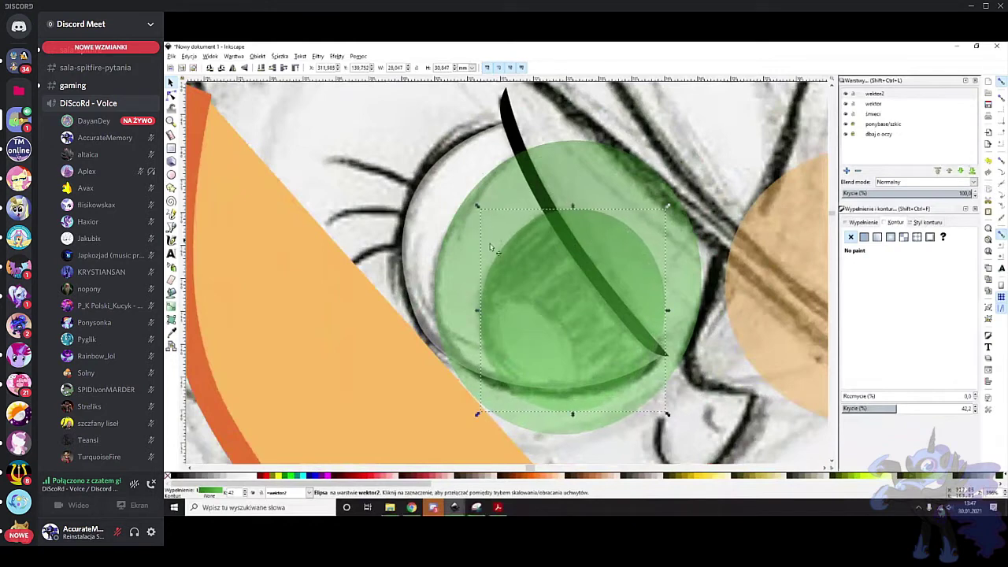
pyautogui.click(172, 477)
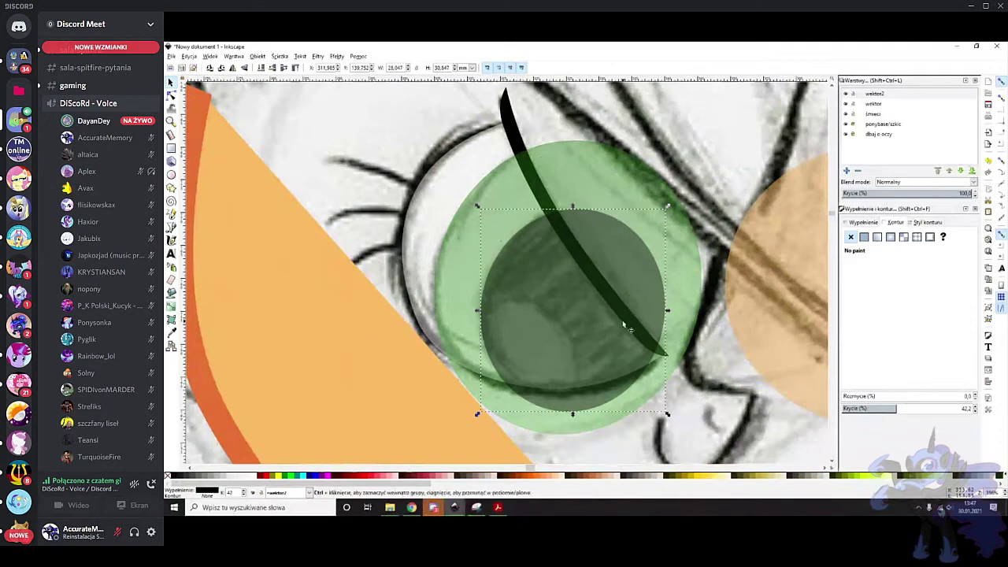
# Turn a duplicate of the pupil into a white tilted highlight about 14 mm across, placed over the sketched highlight
pyautogui.moveTo(573, 281); pyautogui.dragTo(505, 348)
pyautogui.scroll(-4, 539, 304)
pyautogui.moveTo(520, 275); pyautogui.dragTo(500, 295)
pyautogui.click(484, 388)
pyautogui.moveTo(486, 429); pyautogui.dragTo(551, 434)
pyautogui.click(256, 476)
pyautogui.moveTo(452, 315); pyautogui.dragTo(494, 317)
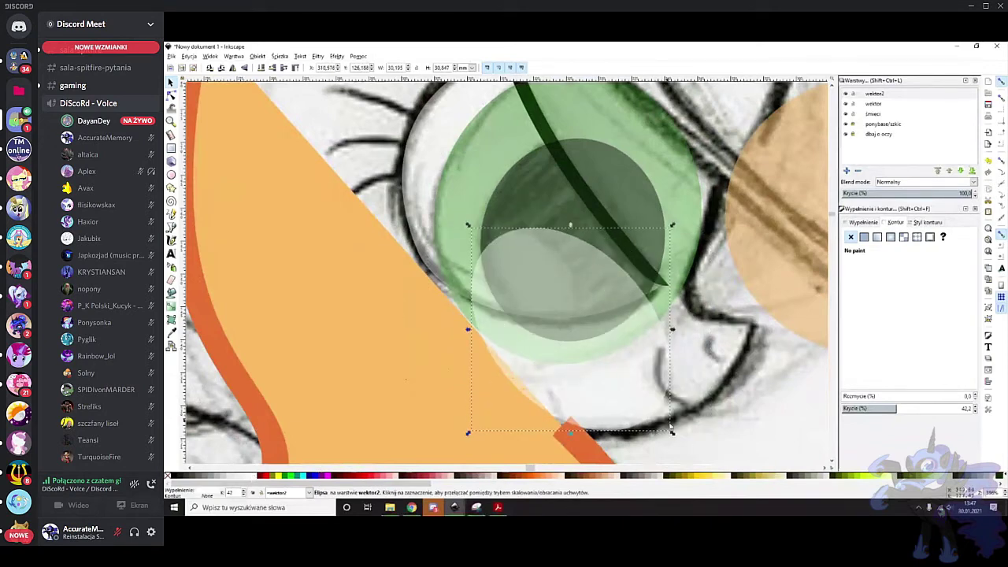
pyautogui.moveTo(671, 433); pyautogui.dragTo(625, 384)
pyautogui.moveTo(564, 315); pyautogui.dragTo(533, 265)
pyautogui.moveTo(590, 338); pyautogui.dragTo(580, 325)
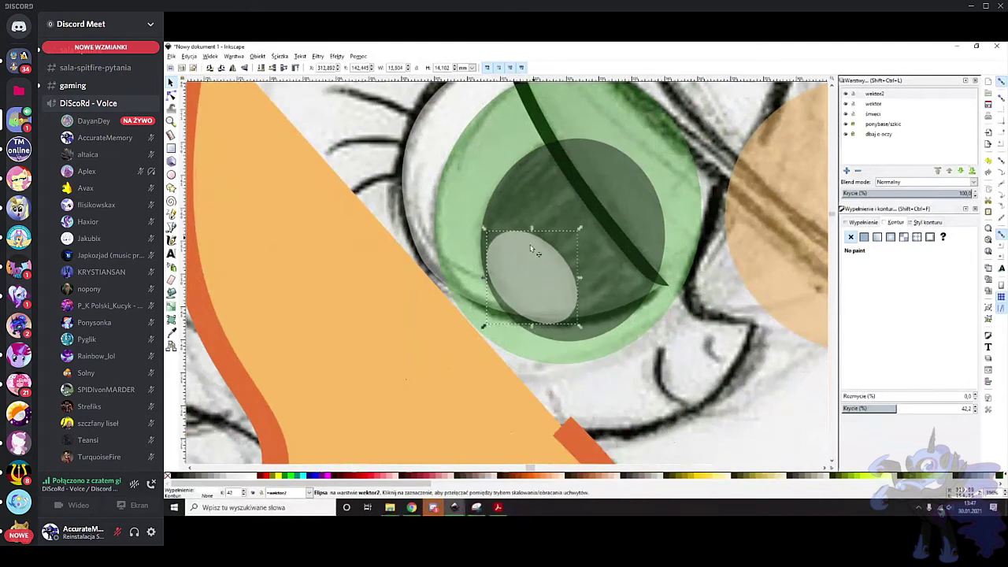
# Try moving the iris, pupil and highlight together off the eye, and undo the move
pyautogui.scroll(2, 529, 276)
pyautogui.keyDown('shift'); pyautogui.click(506, 236); pyautogui.keyUp('shift')
pyautogui.keyDown('shift'); pyautogui.click(467, 235); pyautogui.keyUp('shift')
pyautogui.moveTo(453, 272); pyautogui.dragTo(711, 273)
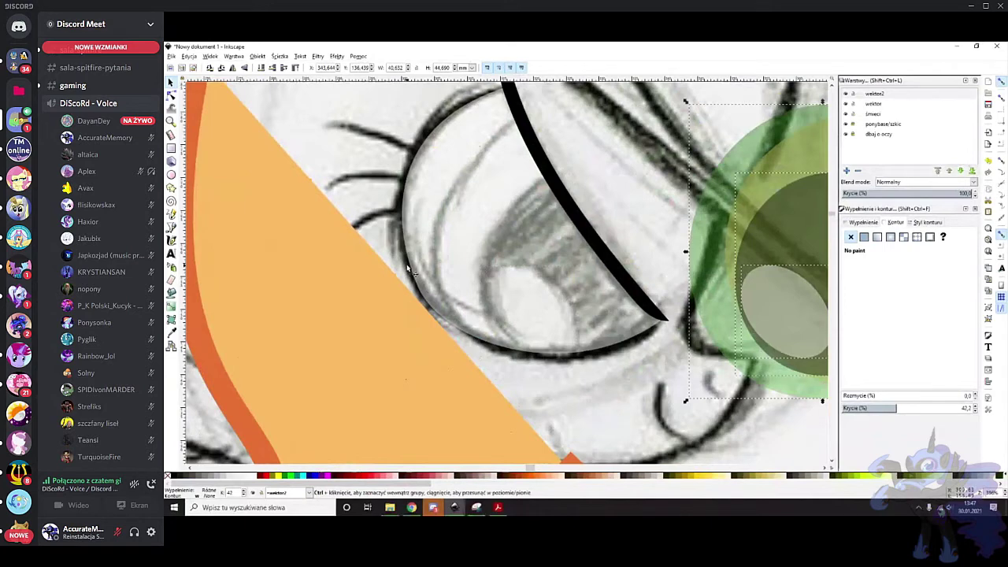
pyautogui.hotkey('ctrl', 'z')
# Draw a closed four-cornered shape with the Bezier pen across the iris's lower-left rim, reaching to the highlight
pyautogui.scroll(-1, 408, 269)
pyautogui.click(386, 276)
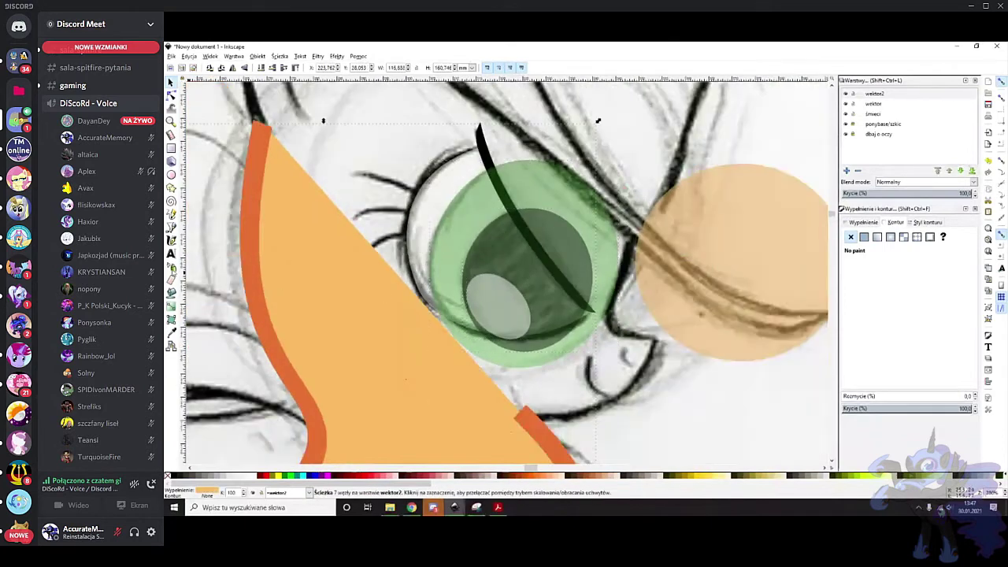
pyautogui.press('b')
pyautogui.scroll(2, 478, 288)
pyautogui.click(455, 309)
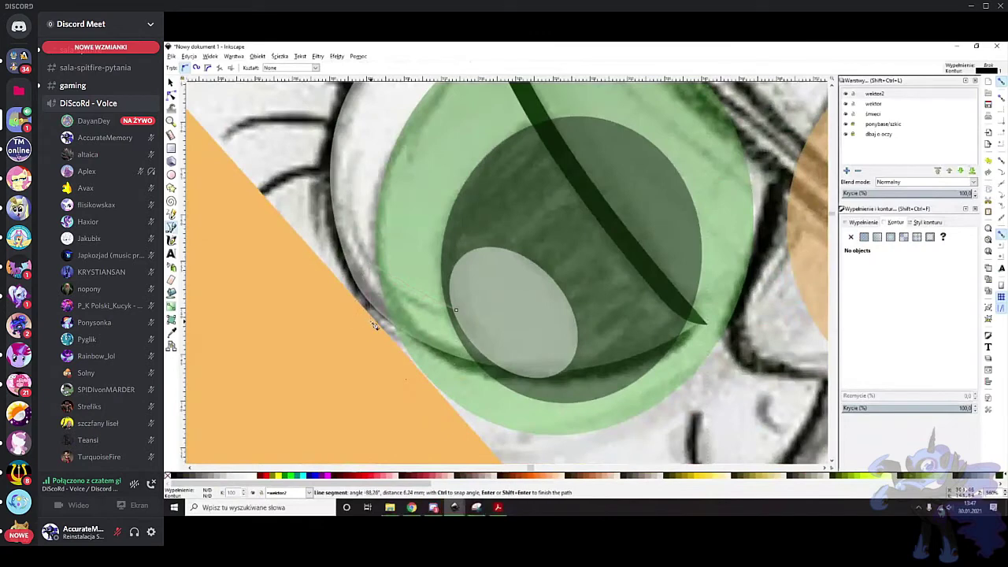
pyautogui.click(470, 341)
pyautogui.click(370, 323)
pyautogui.click(368, 264)
pyautogui.click(455, 309)
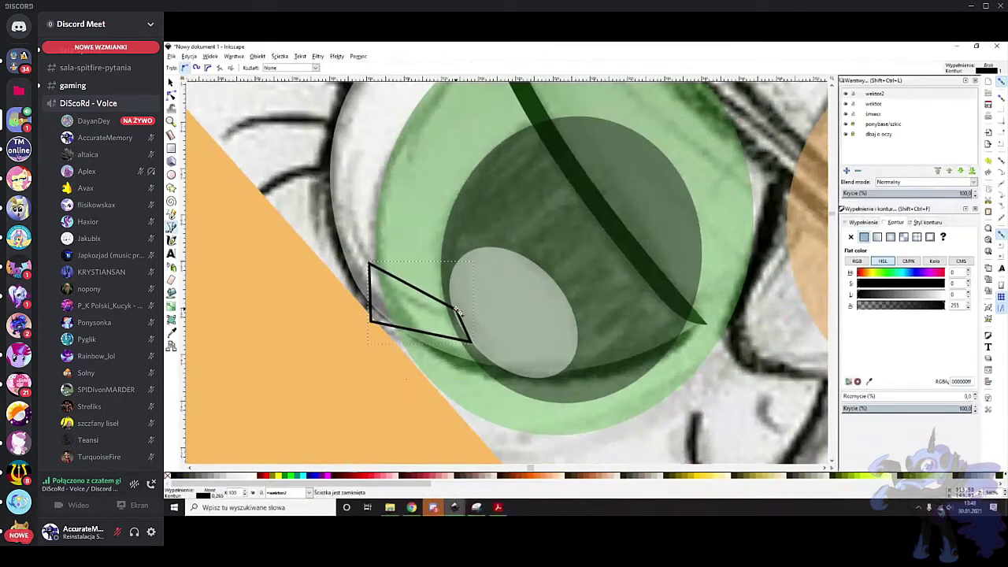
# Fill the four-cornered shape with the light green #7dd967 sampled from Applejack's iris reflection and remove its outline
pyautogui.click(171, 333)
pyautogui.scroll(-6, 521, 291)
pyautogui.scroll(4, 721, 414)
pyautogui.scroll(3, 717, 372)
pyautogui.click(729, 227)
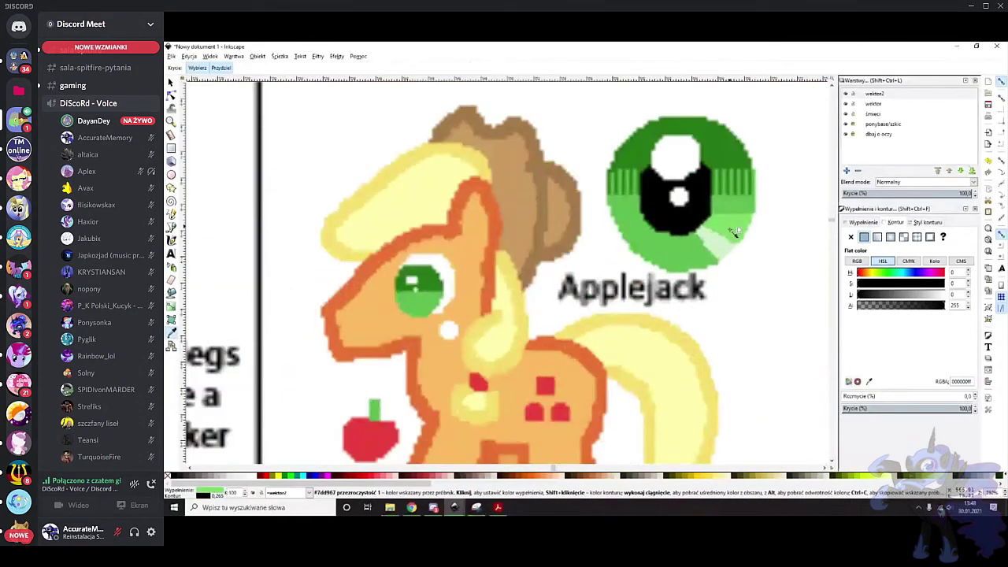
pyautogui.scroll(-3, 729, 286)
pyautogui.scroll(-2, 731, 289)
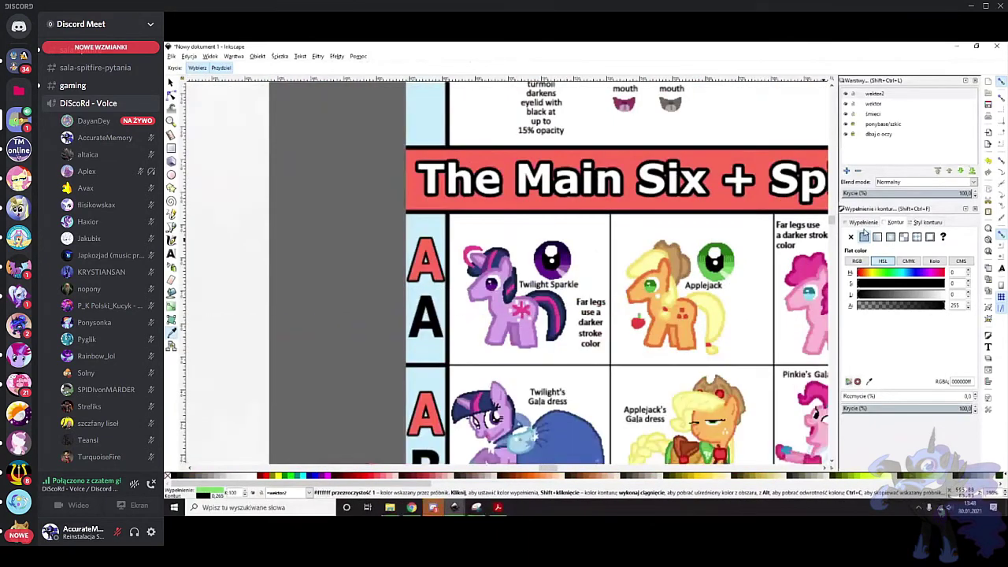
pyautogui.click(851, 237)
# Try adding nodes along the upper edge of the light green shape, and undo them
pyautogui.moveTo(278, 284); pyautogui.dragTo(434, 282)
pyautogui.scroll(-2, 432, 283)
pyautogui.hscroll(-5, 378, 240)
pyautogui.scroll(7, 303, 164)
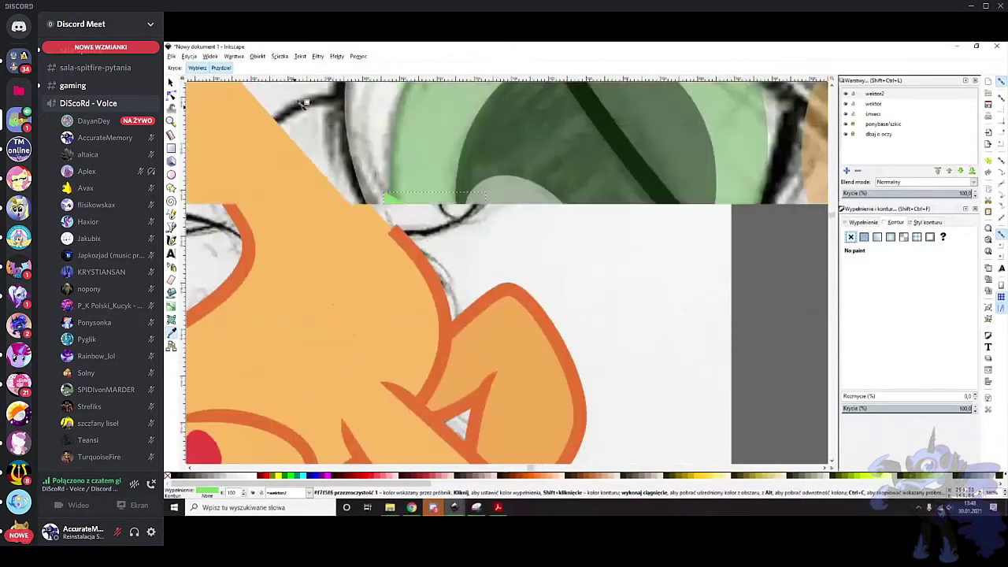
pyautogui.press('n')
pyautogui.scroll(-1, 599, 318)
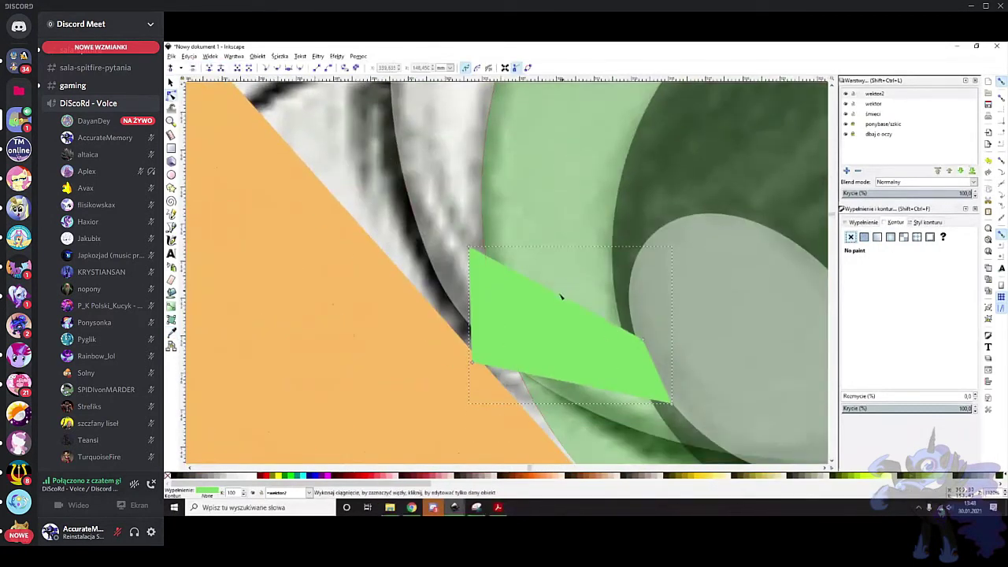
pyautogui.moveTo(560, 300); pyautogui.dragTo(525, 284)
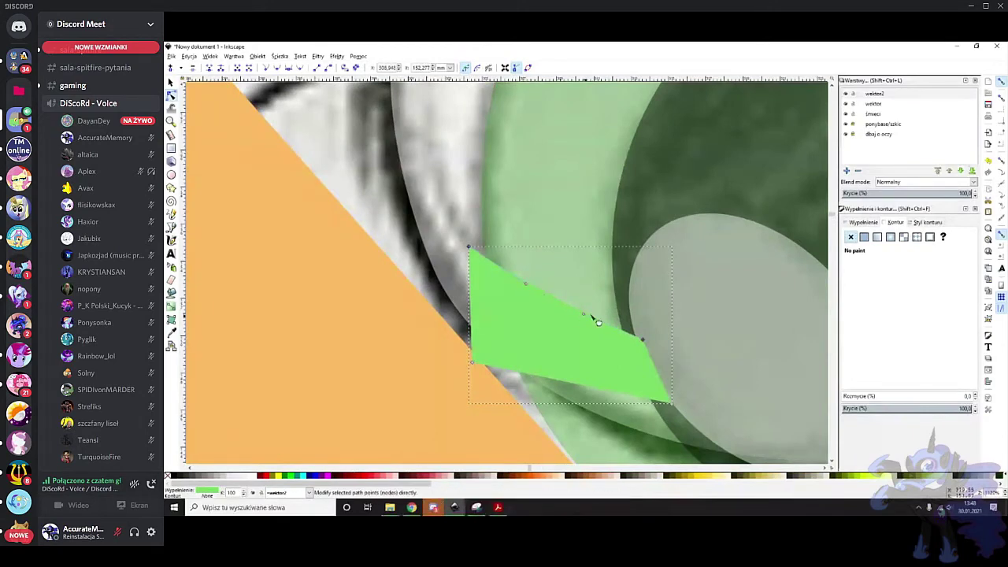
pyautogui.hotkey('ctrl', 'z')
pyautogui.hotkey('ctrl', 'z')
# Examine how the iris reflection bands are built in Scootaloo.svg, and return to the pony drawing
pyautogui.click(456, 508)
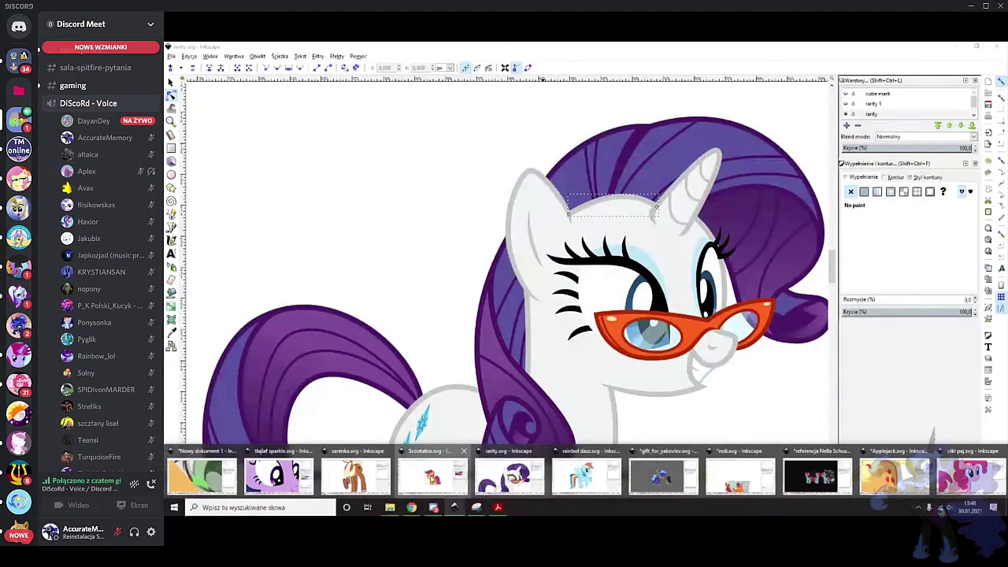
pyautogui.click(432, 475)
pyautogui.scroll(6, 402, 289)
pyautogui.click(402, 289)
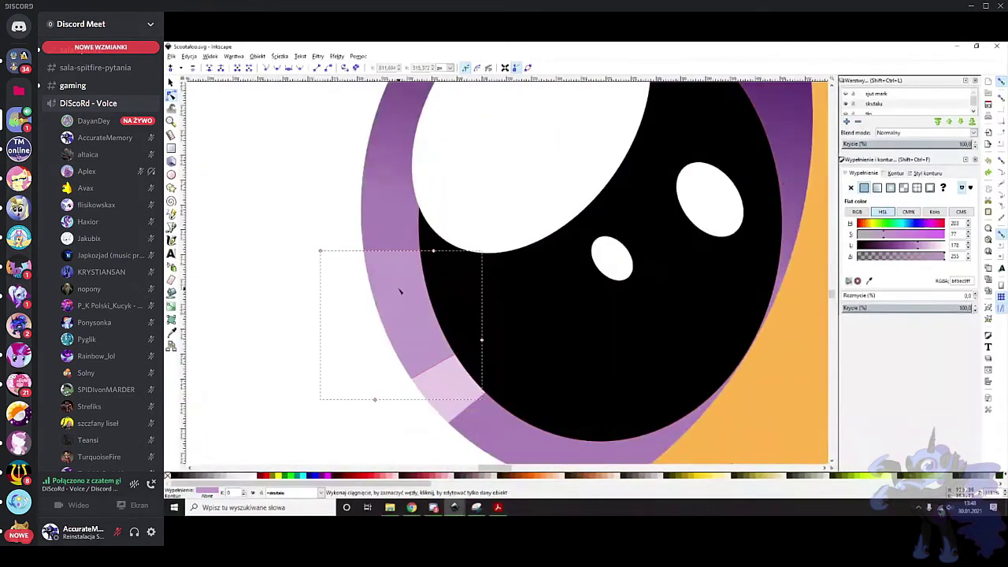
pyautogui.moveTo(454, 507)
pyautogui.click(203, 475)
# Draw a second four-cornered shape directly below the light green one, without an outline and with a flat #7dd967 fill
pyautogui.moveTo(594, 326); pyautogui.dragTo(524, 220)
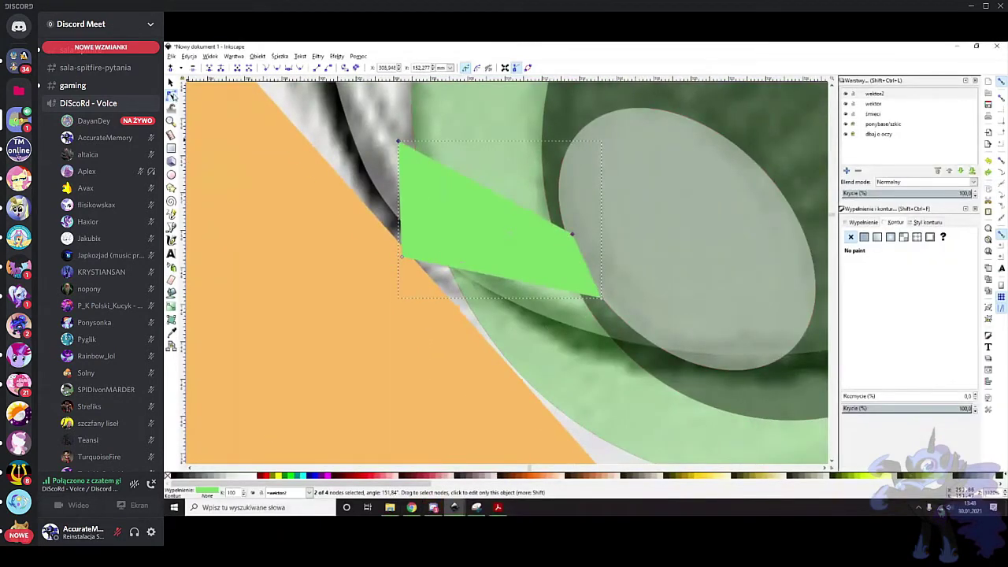
pyautogui.press('b')
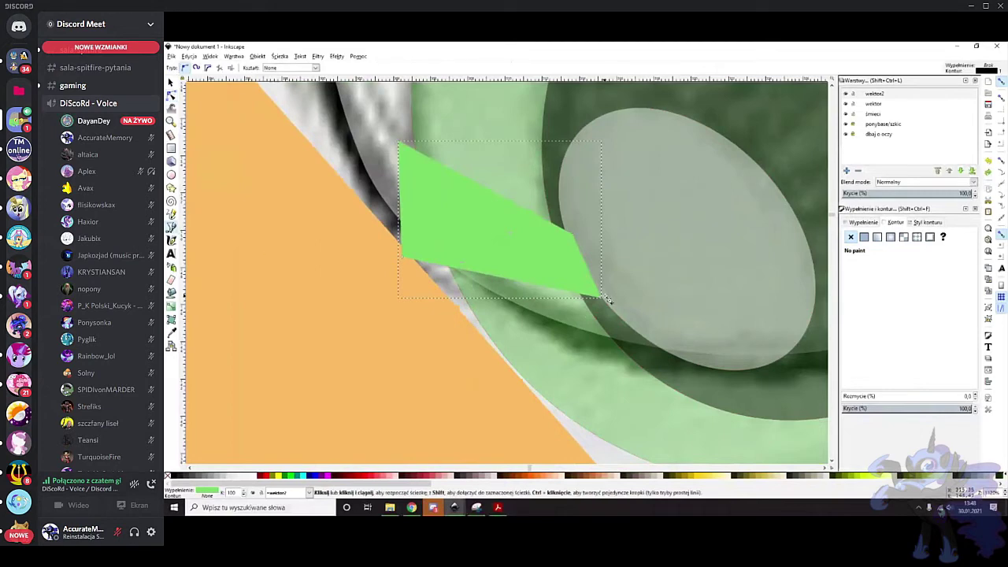
pyautogui.click(604, 296)
pyautogui.click(460, 351)
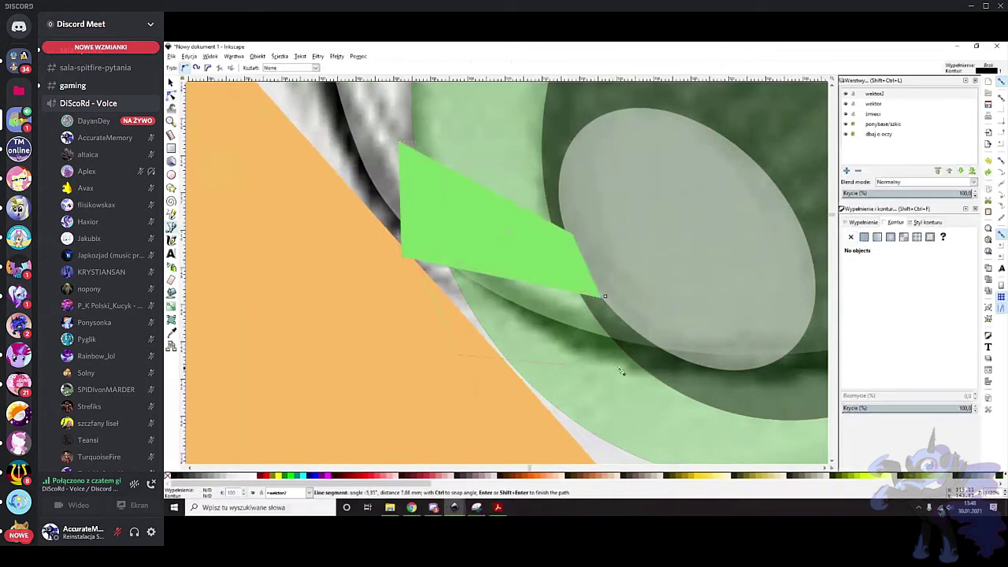
pyautogui.doubleClick(619, 320)
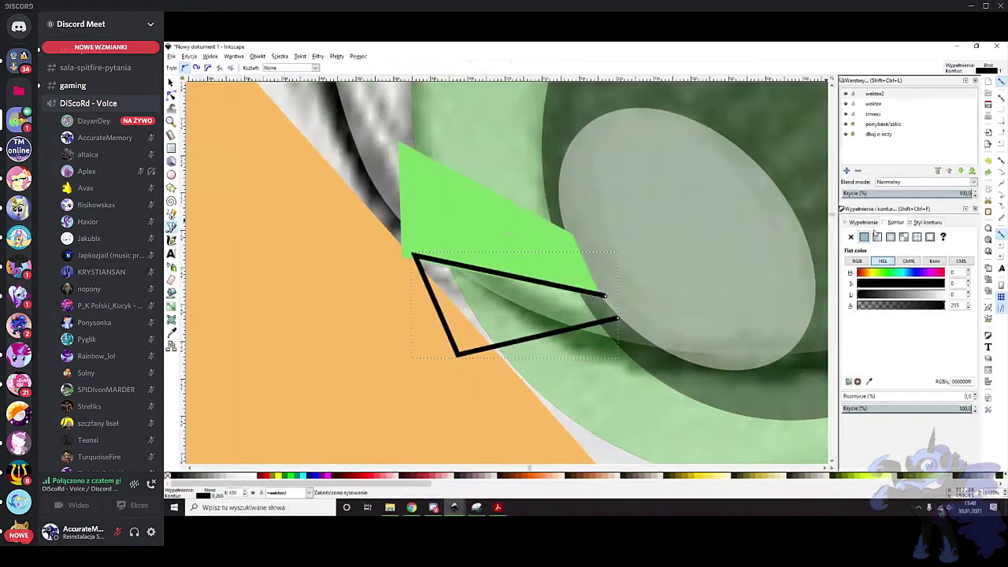
pyautogui.click(850, 236)
pyautogui.click(864, 237)
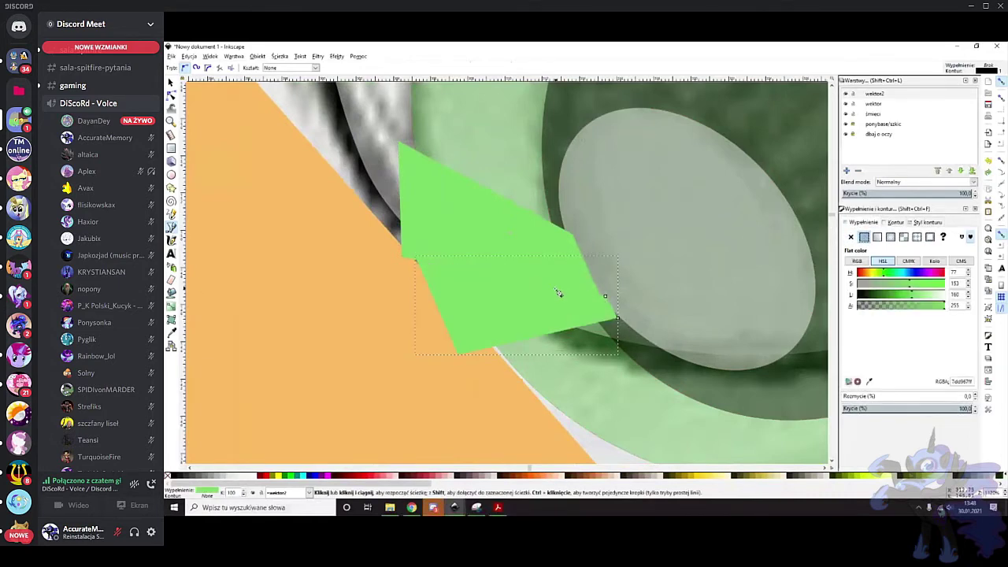
# Fill the lower four-cornered shape with the pale green #d1ecc9 sampled from Applejack's iris reflection in the colour guide
pyautogui.scroll(-5, 557, 292)
pyautogui.press('d')
pyautogui.scroll(-1, 494, 328)
pyautogui.hscroll(10, 551, 354)
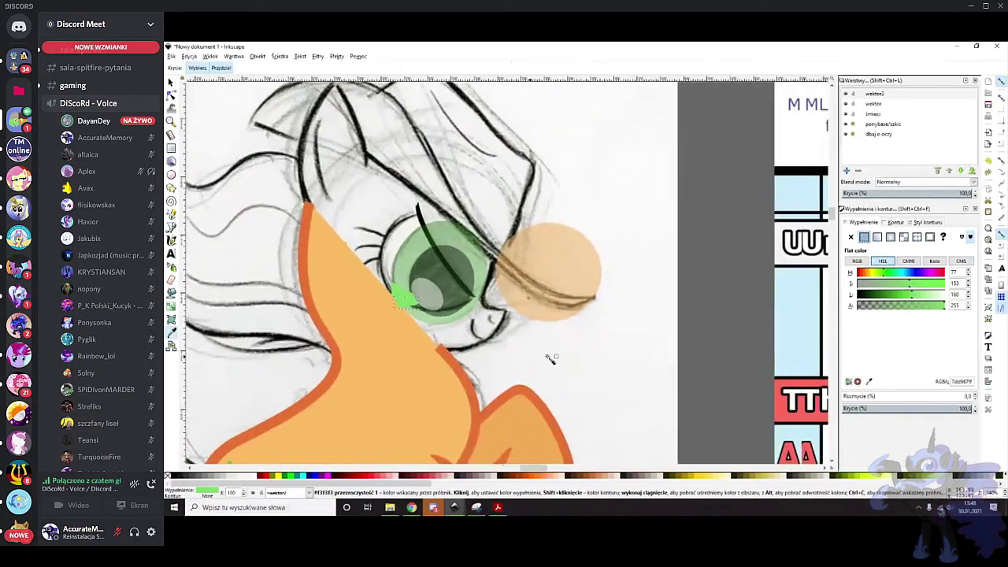
pyautogui.scroll(6, 584, 391)
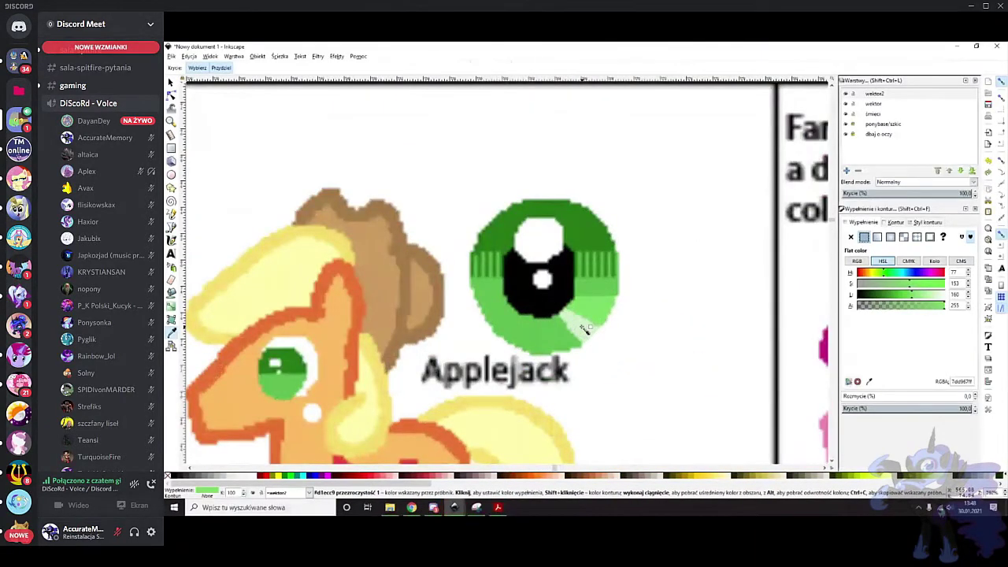
pyautogui.click(586, 332)
pyautogui.scroll(-5, 586, 339)
pyautogui.scroll(-2, 597, 346)
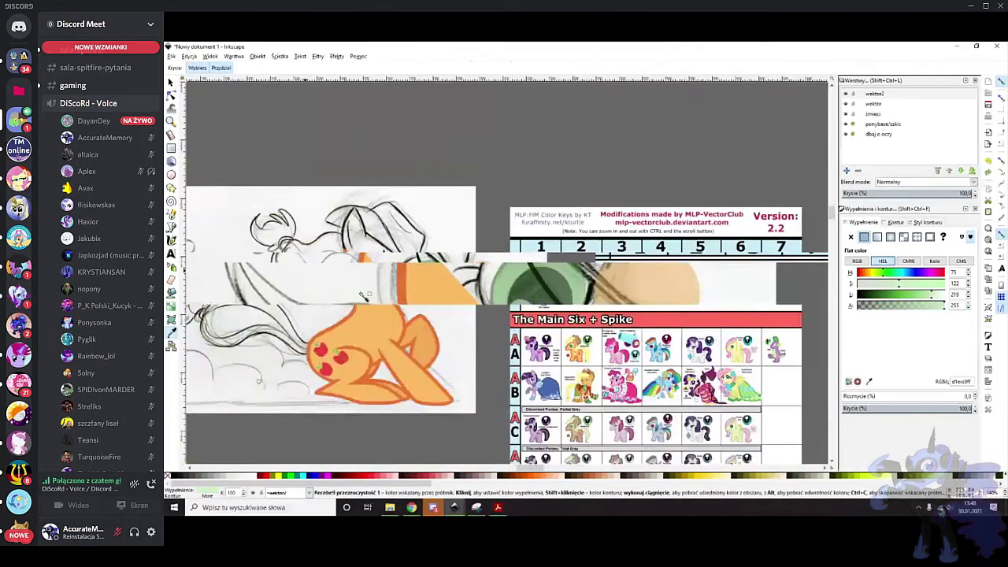
pyautogui.scroll(8, 544, 321)
pyautogui.scroll(2, 656, 329)
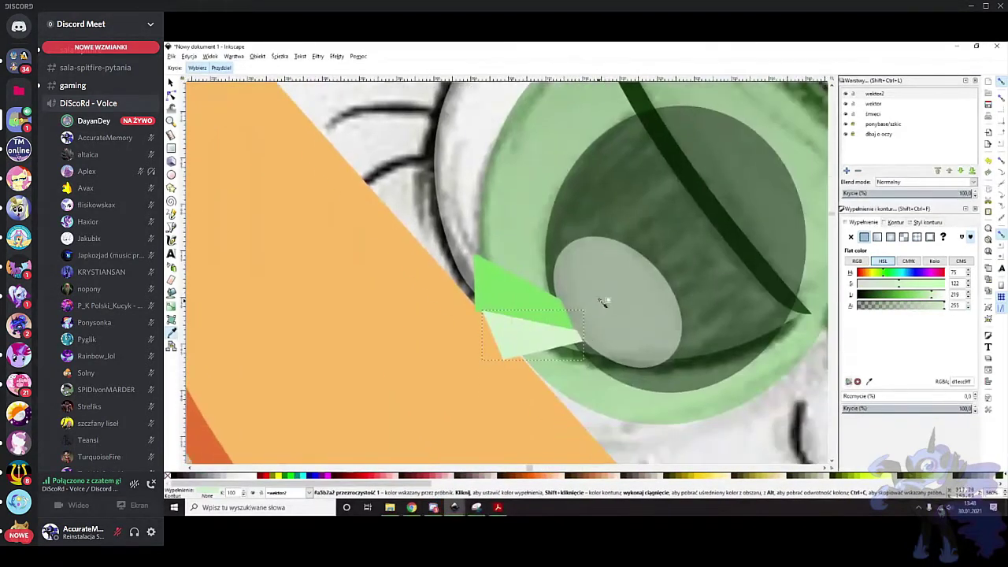
# Group the light green and pale green reflection shapes
pyautogui.click(171, 82)
pyautogui.keyDown('shift'); pyautogui.click(451, 285); pyautogui.keyUp('shift')
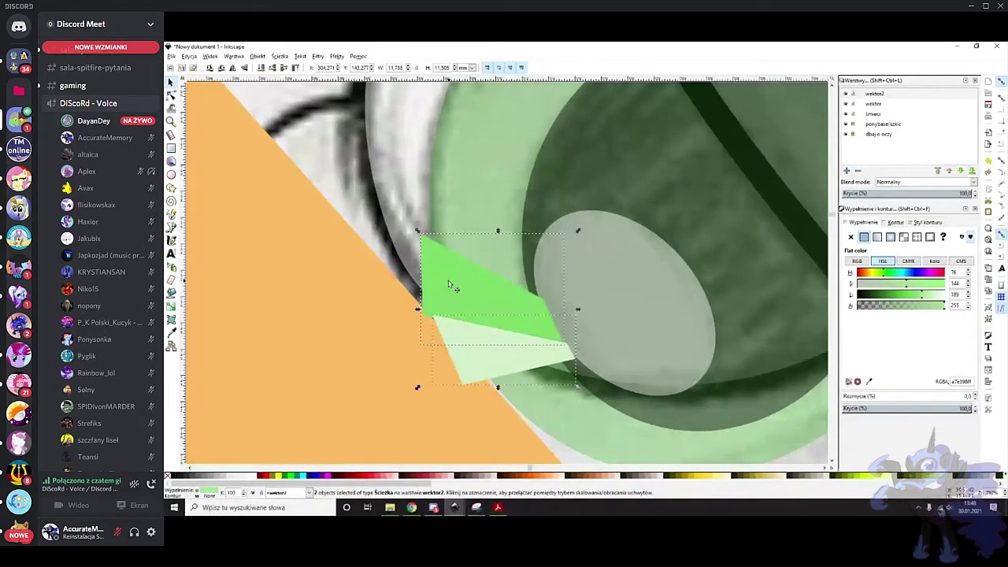
pyautogui.rightClick(450, 285)
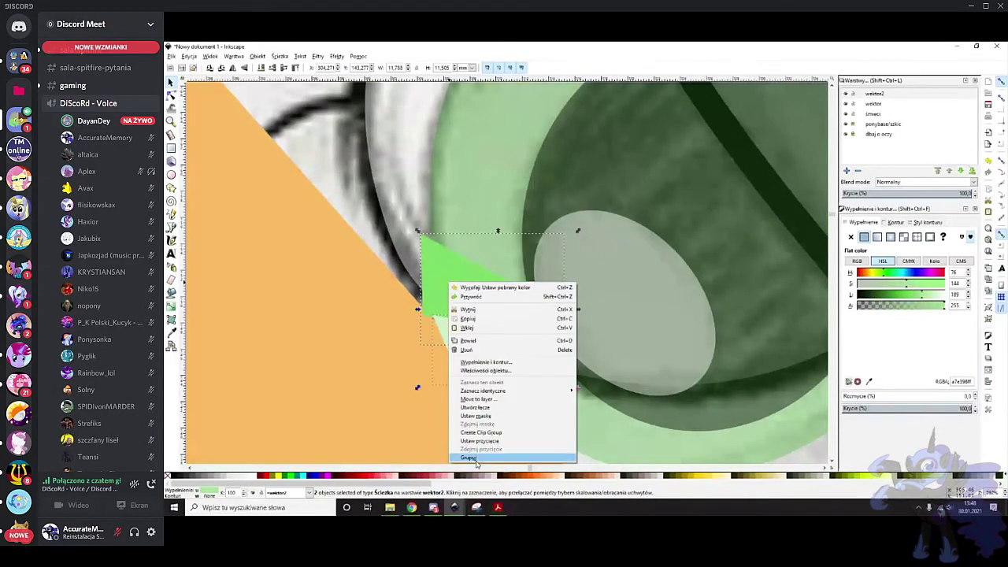
pyautogui.click(473, 456)
pyautogui.hscroll(2, 520, 275)
# Clip the grouped reflection bands to the outline of a duplicate of the iris ellipse
pyautogui.click(453, 200)
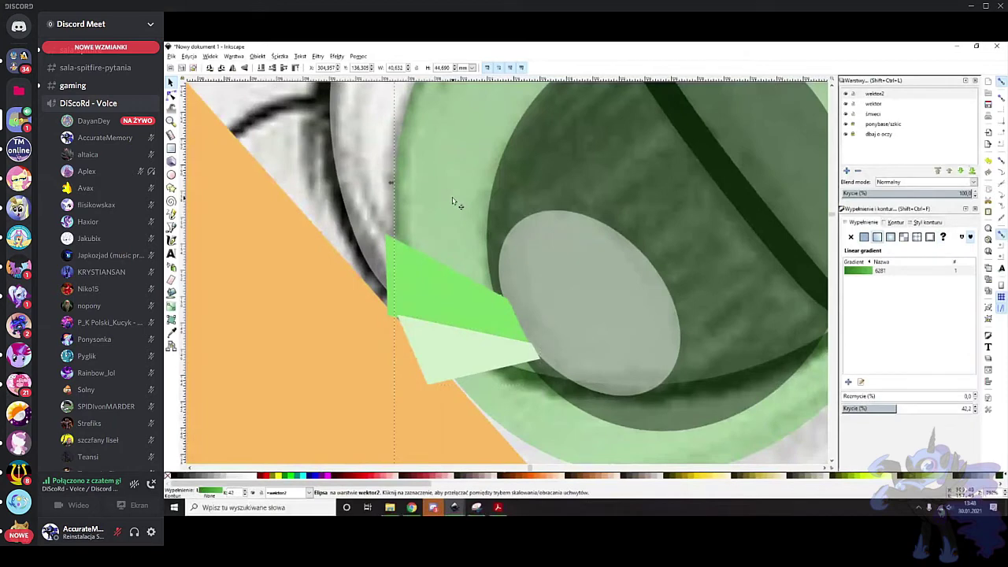
pyautogui.keyDown('shift'); pyautogui.click(400, 304); pyautogui.keyUp('shift')
pyautogui.rightClick(400, 304)
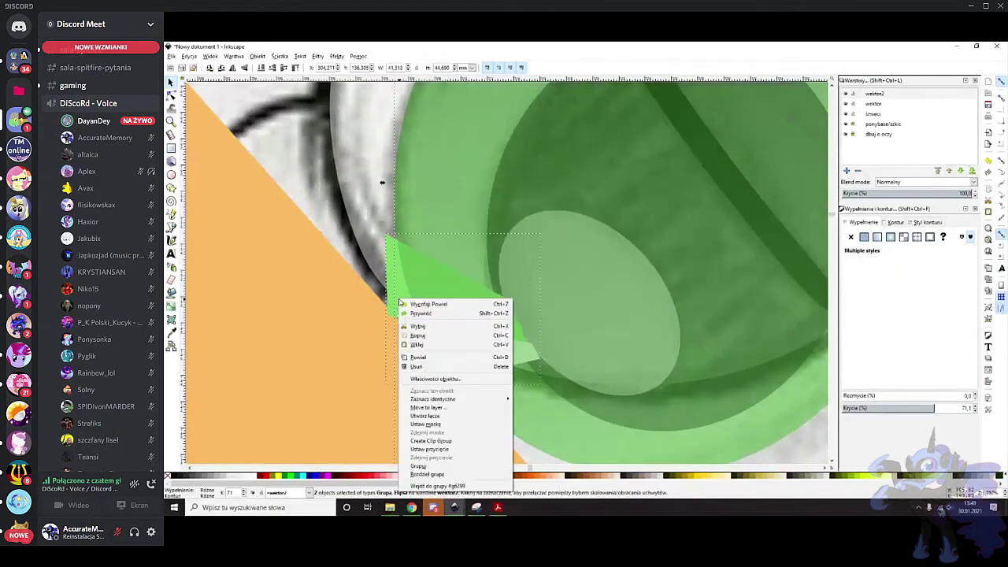
pyautogui.click(454, 451)
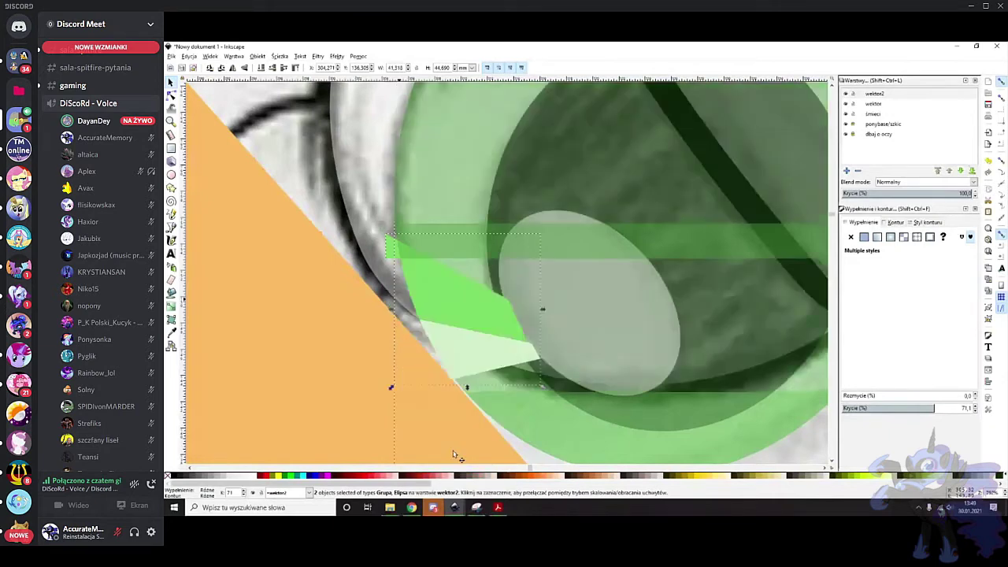
pyautogui.scroll(1, 433, 305)
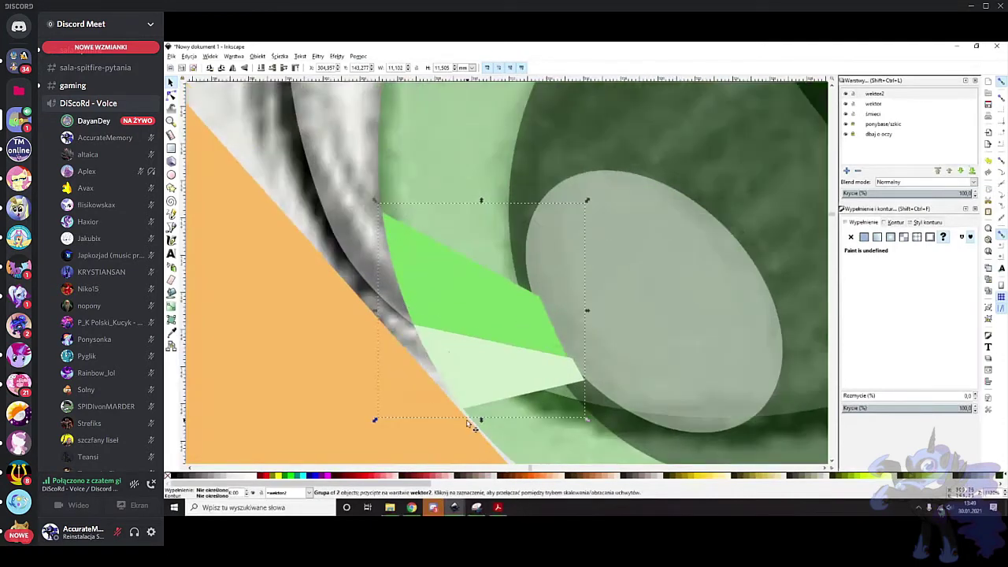
# Examine how the iris, reflection bands and eye white are layered and clipped in Scootaloo.svg
pyautogui.click(398, 272)
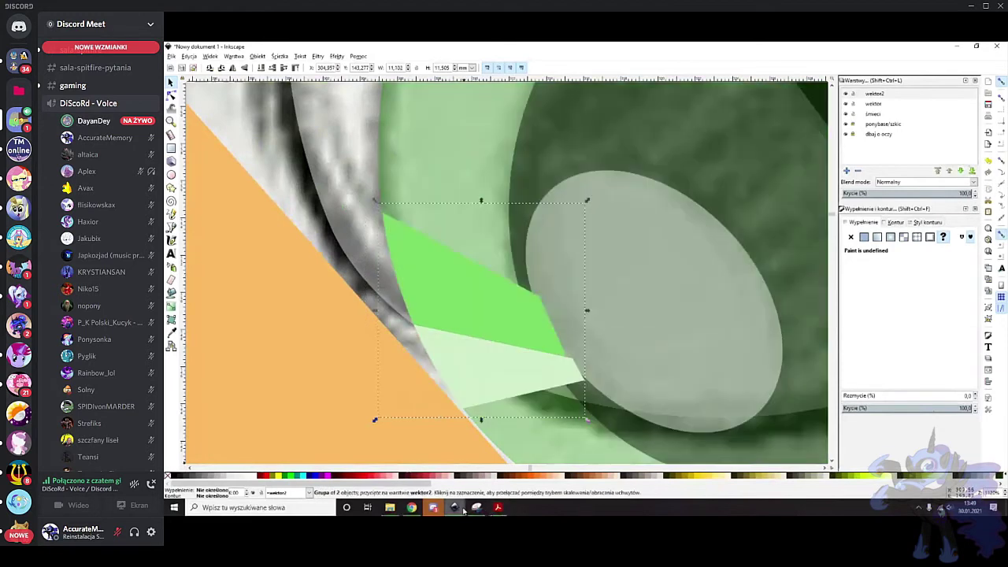
pyautogui.moveTo(461, 508)
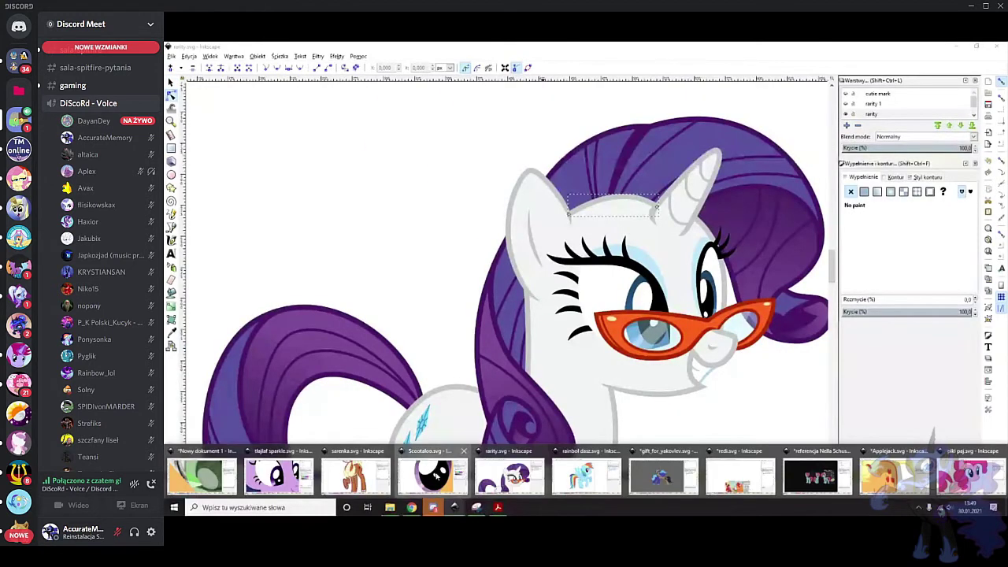
pyautogui.click(432, 475)
pyautogui.scroll(-4, 440, 378)
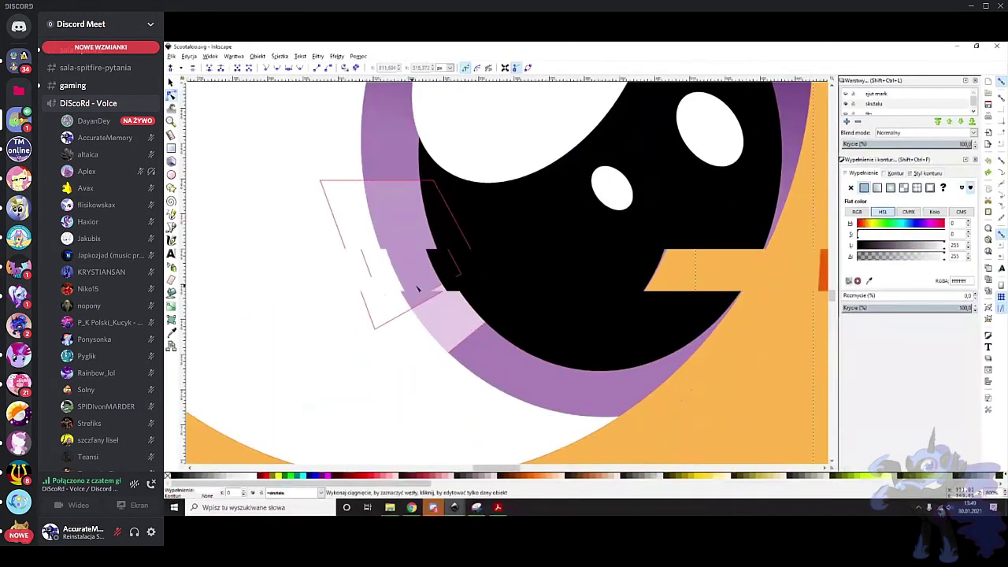
pyautogui.scroll(1, 479, 304)
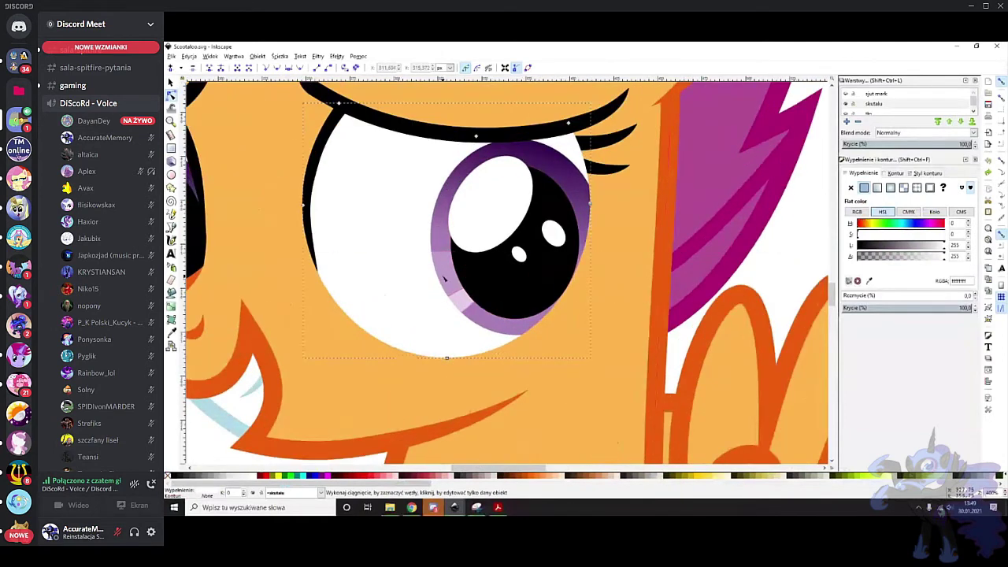
pyautogui.click(454, 508)
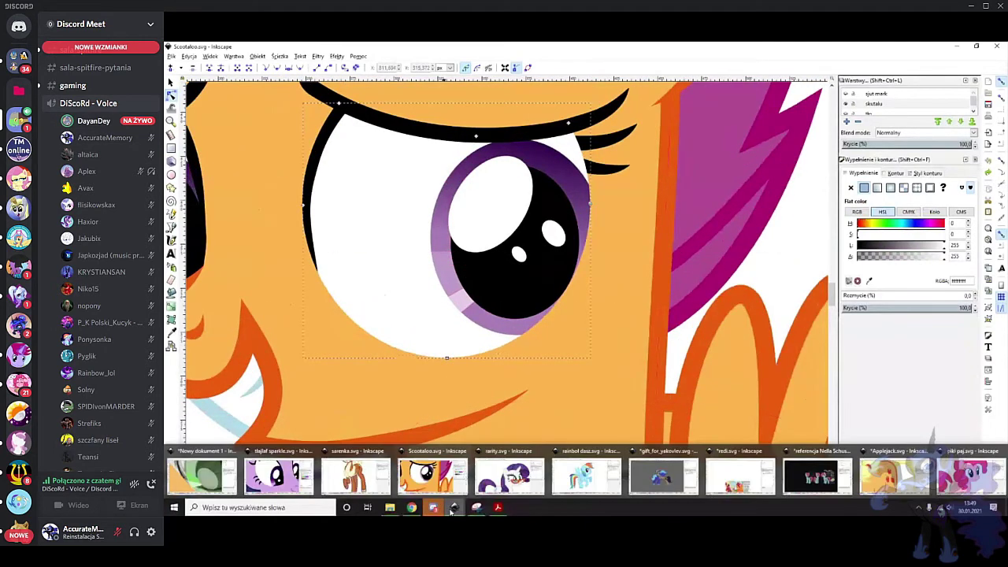
pyautogui.scroll(1, 573, 193)
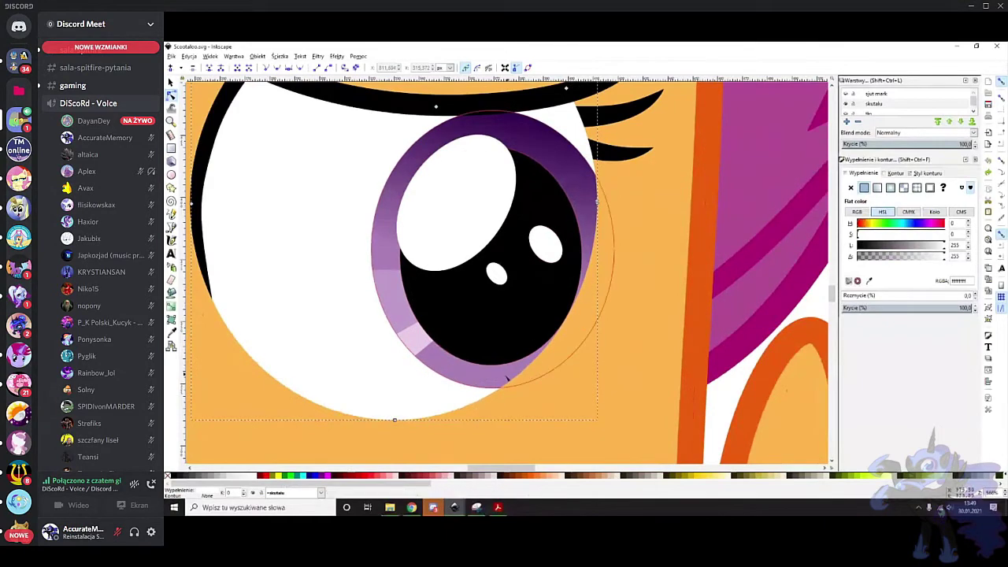
pyautogui.click(587, 240)
pyautogui.click(651, 419)
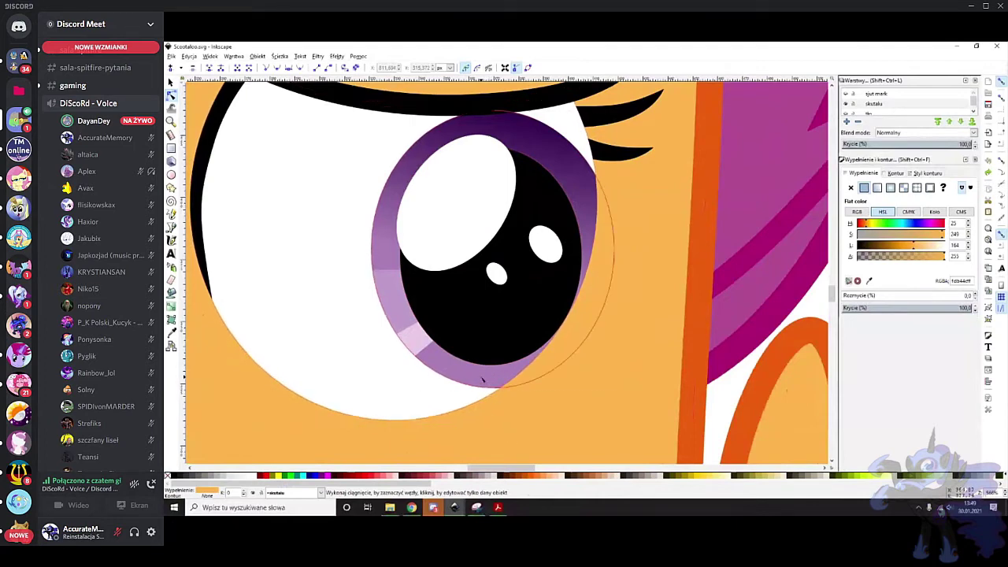
pyautogui.click(484, 381)
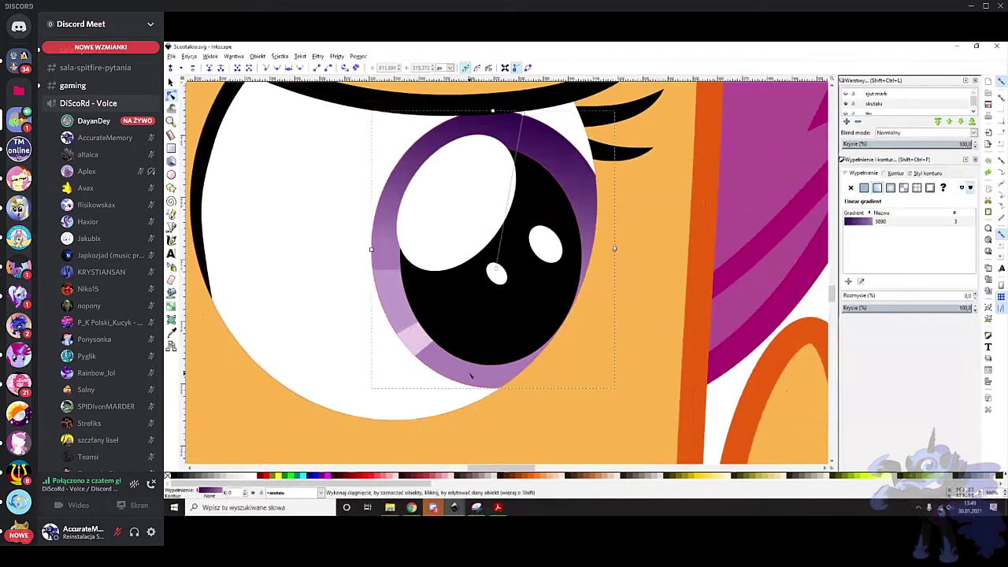
pyautogui.click(349, 164)
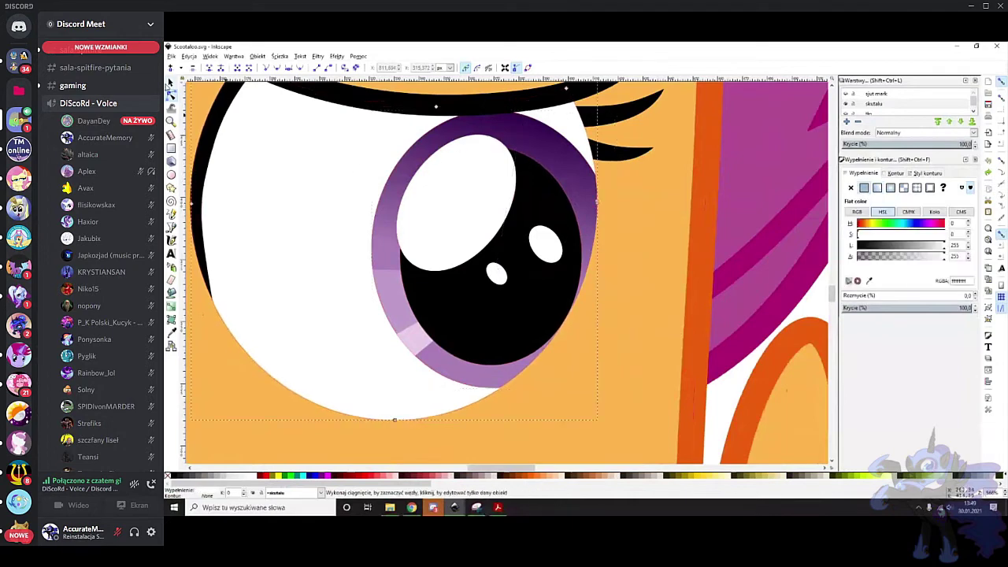
# Try shifting Scootaloo's clipped iris group within the eye white, undo the move, and return to the pony drawing
pyautogui.click(434, 176)
pyautogui.moveTo(433, 177); pyautogui.dragTo(400, 185)
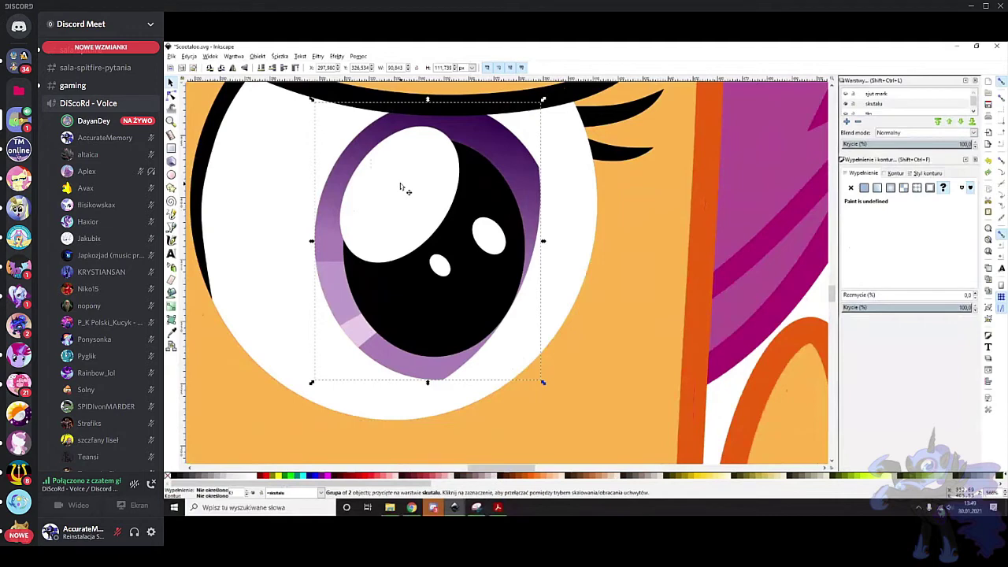
pyautogui.click(235, 186)
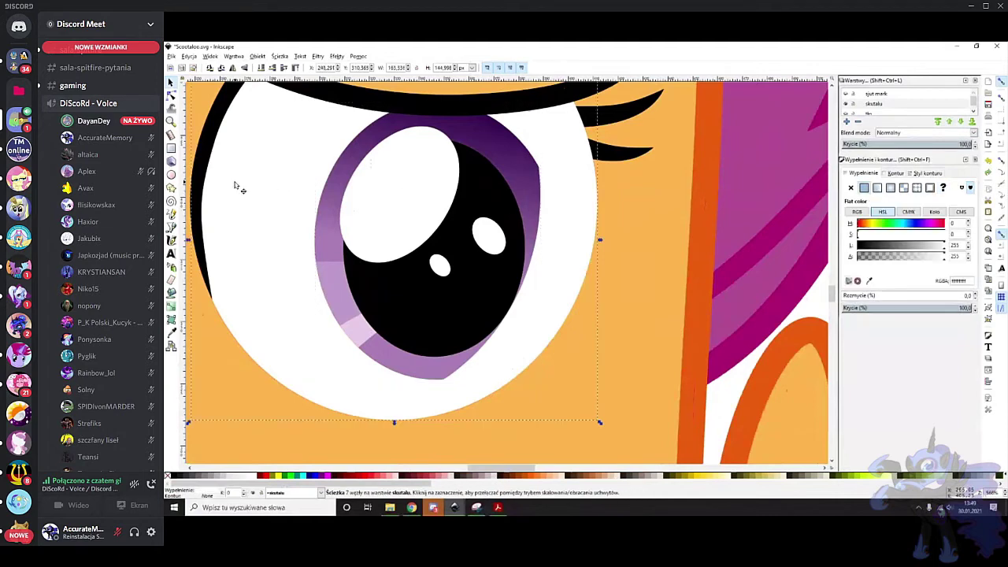
pyautogui.hotkey('ctrl', 'z')
pyautogui.moveTo(455, 507)
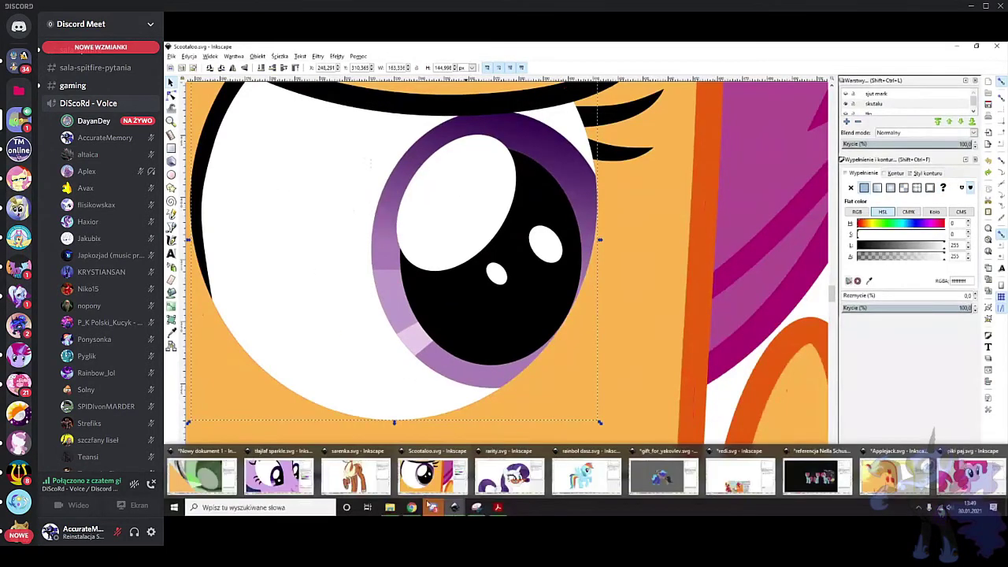
pyautogui.click(208, 471)
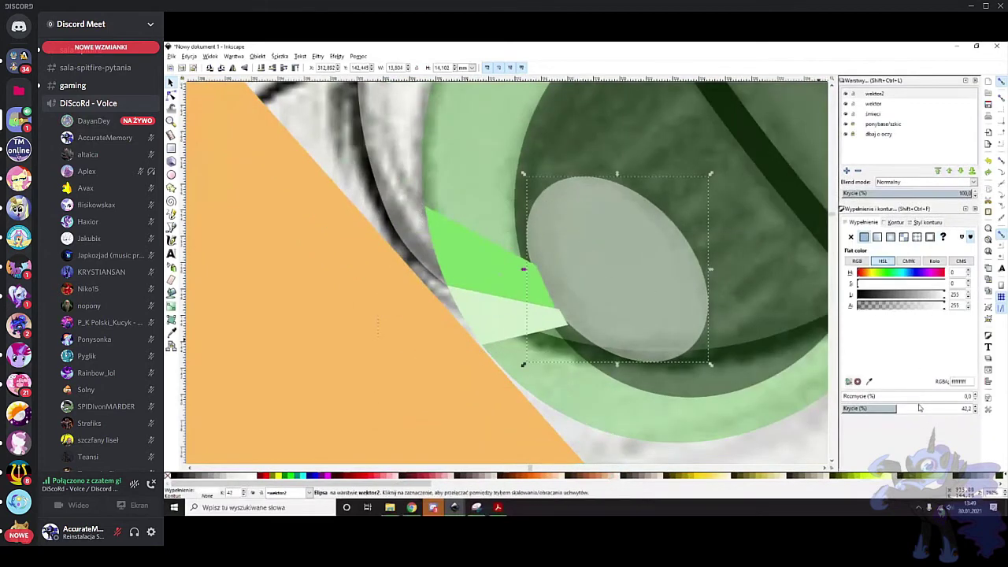
# Set the opacity of the white highlight ellipse and the black pupil ellipse to 100%
pyautogui.moveTo(918, 409); pyautogui.dragTo(977, 409)
pyautogui.click(791, 320)
pyautogui.hscroll(4, 658, 307)
pyautogui.scroll(4, 656, 305)
# Group the black pupil with its white highlight
pyautogui.keyDown('shift'); pyautogui.click(545, 314); pyautogui.keyUp('shift')
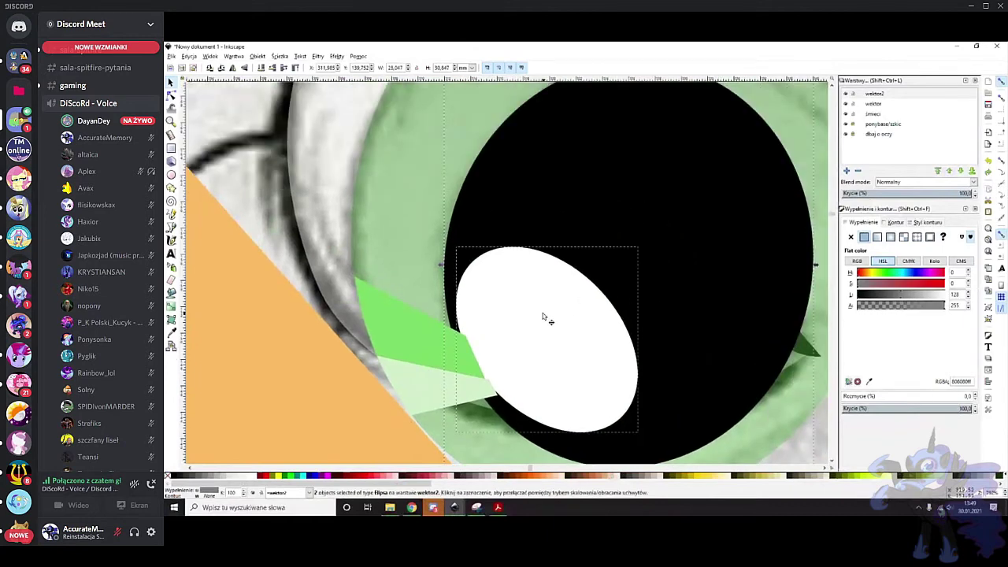
pyautogui.rightClick(543, 312)
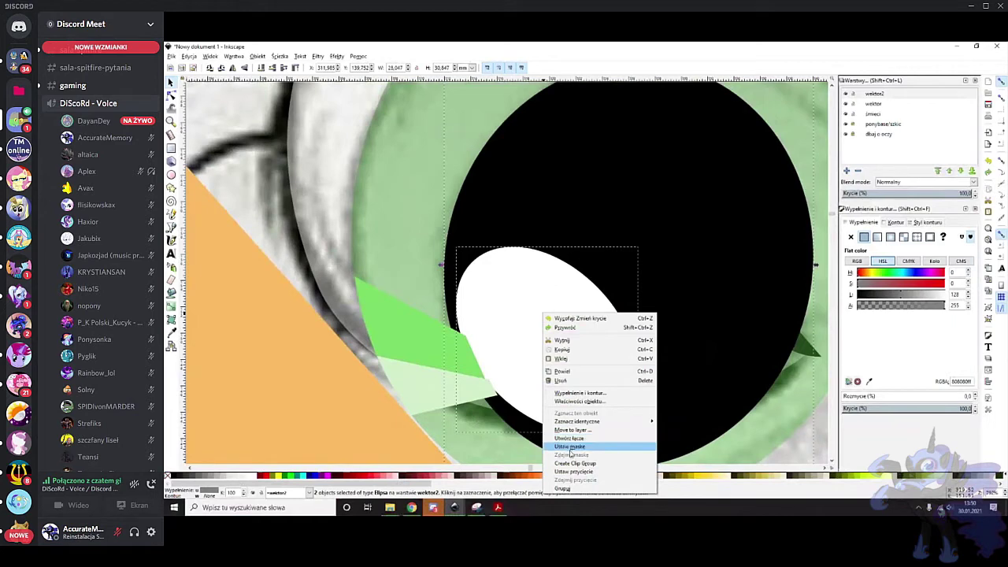
pyautogui.click(562, 489)
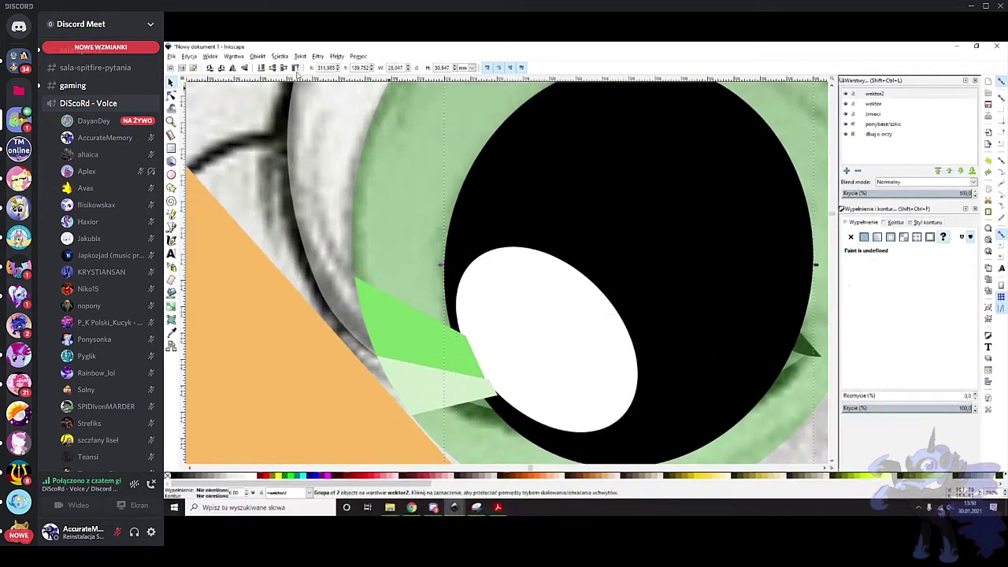
pyautogui.scroll(-1, 603, 250)
pyautogui.hscroll(2, 602, 250)
pyautogui.scroll(2, 602, 250)
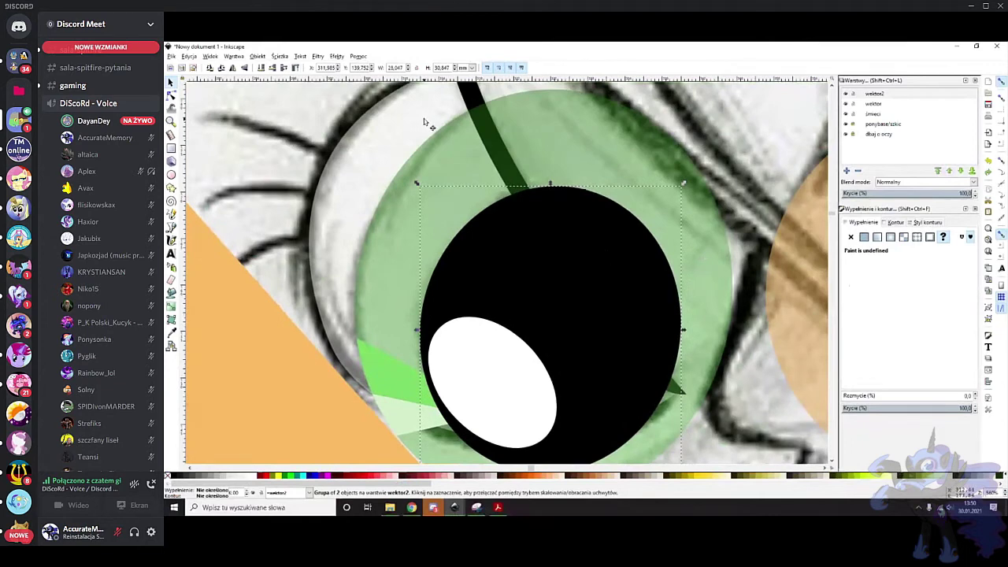
# Select the reflection bands together with the pupil group, and set the gradient iris ellipse's opacity to 100%
pyautogui.scroll(-2, 402, 181)
pyautogui.keyDown('shift'); pyautogui.click(385, 249); pyautogui.keyUp('shift')
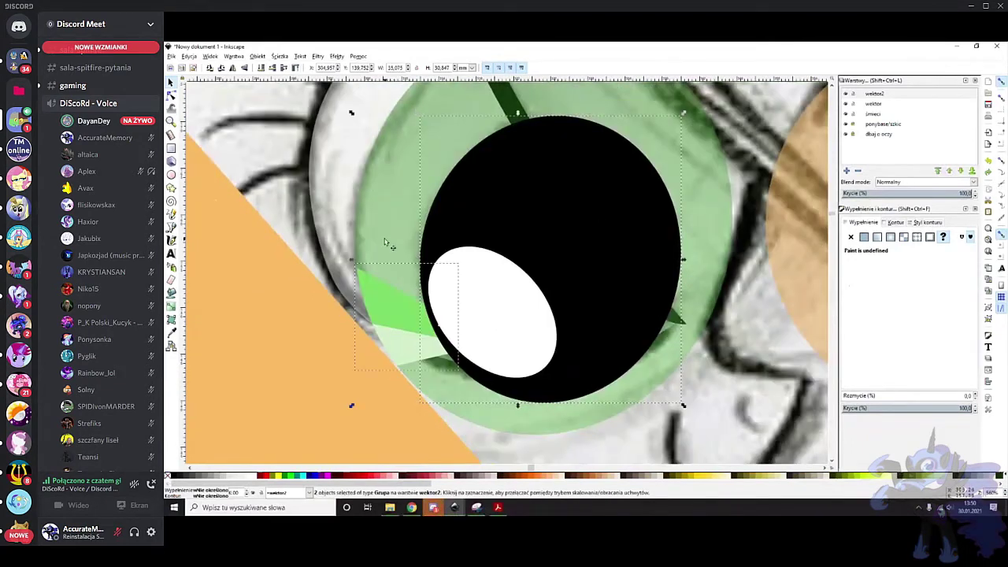
pyautogui.rightClick(409, 336)
pyautogui.click(427, 306)
pyautogui.scroll(1, 402, 255)
pyautogui.click(401, 252)
pyautogui.scroll(-1, 486, 235)
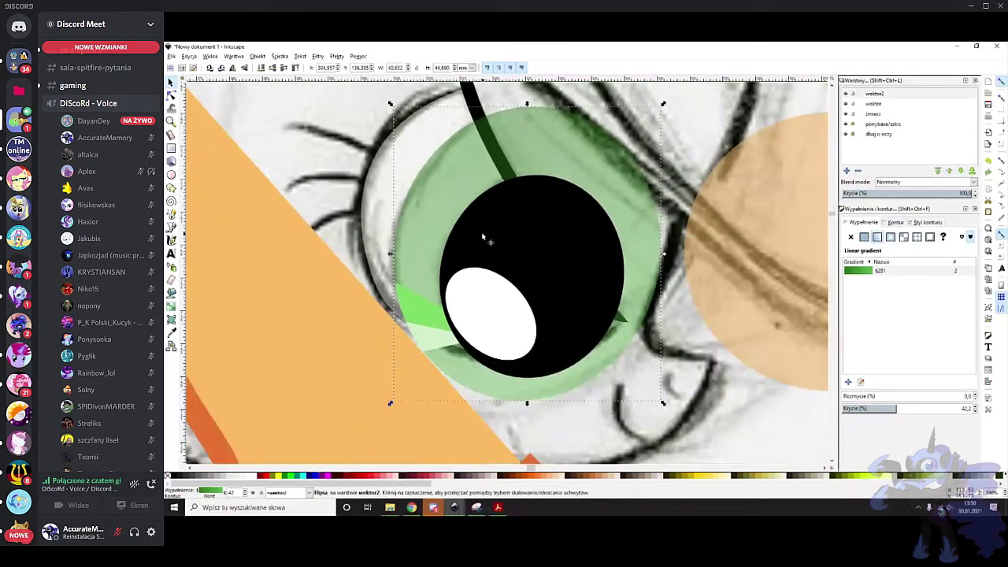
pyautogui.moveTo(922, 411); pyautogui.dragTo(1006, 411)
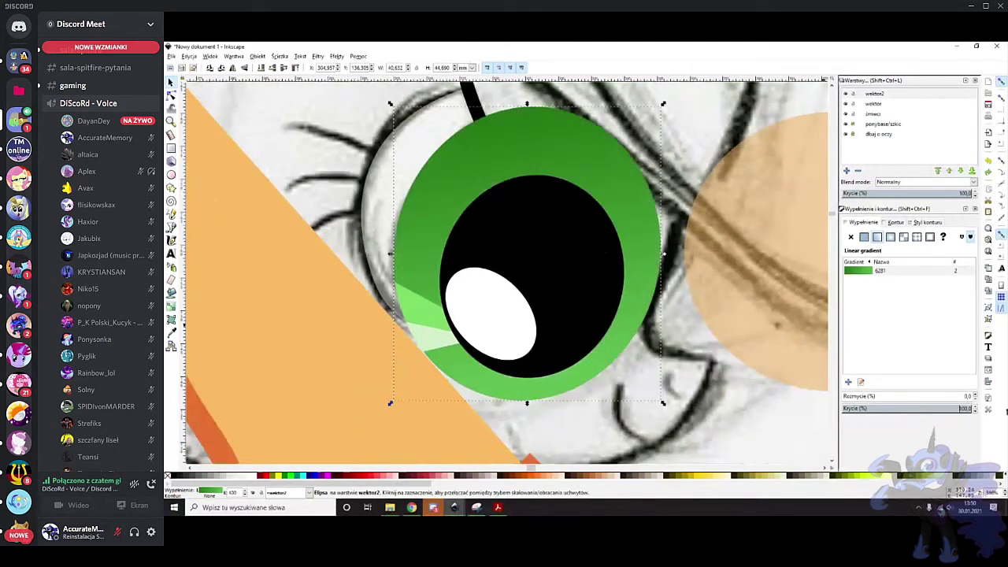
# Raise the translucent eye-white shape to the top, above the iris, reflection bands and pupil
pyautogui.scroll(1, 576, 250)
pyautogui.click(439, 152)
pyautogui.press('ctrl')
pyautogui.press('Home')
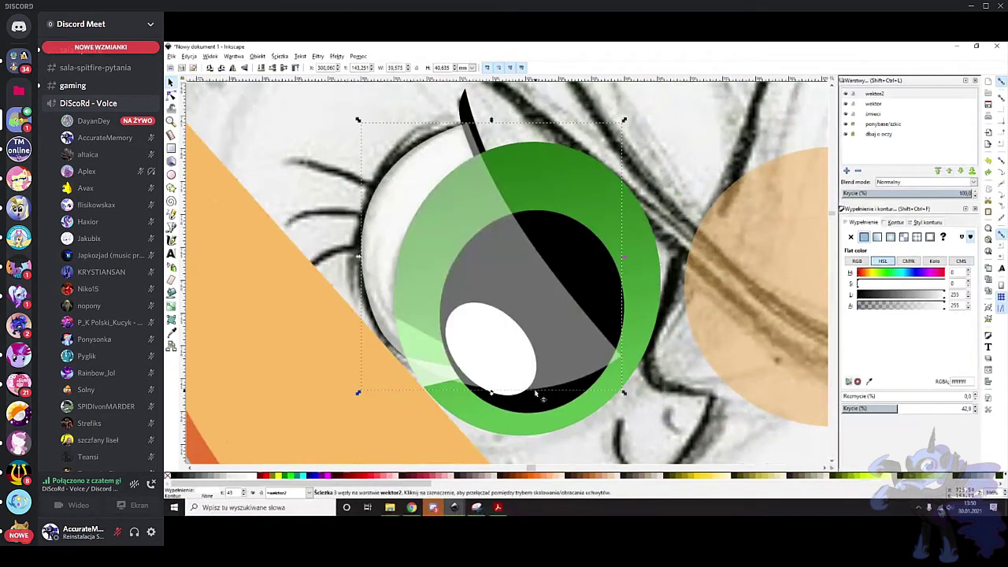
pyautogui.scroll(5, 515, 387)
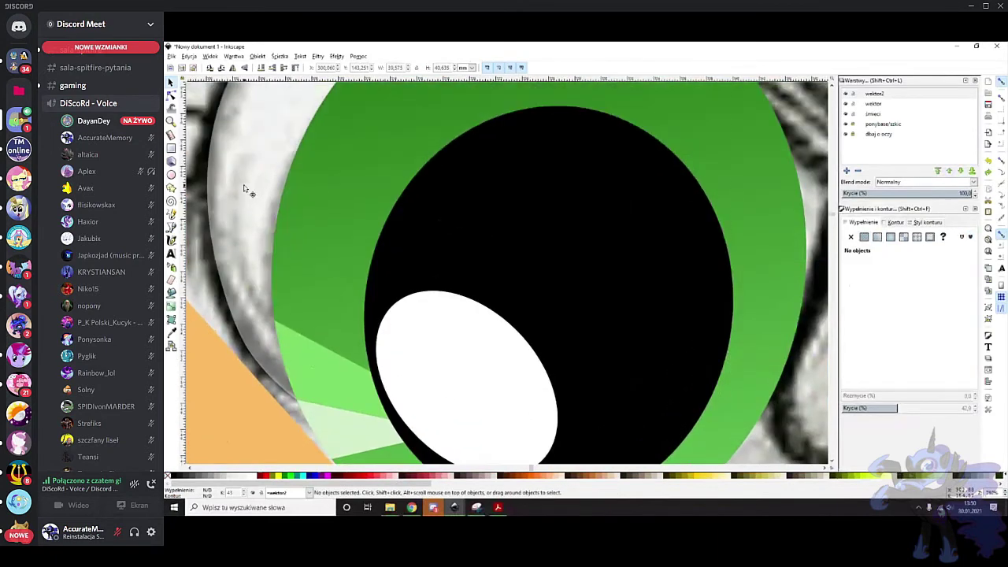
pyautogui.press('ctrl')
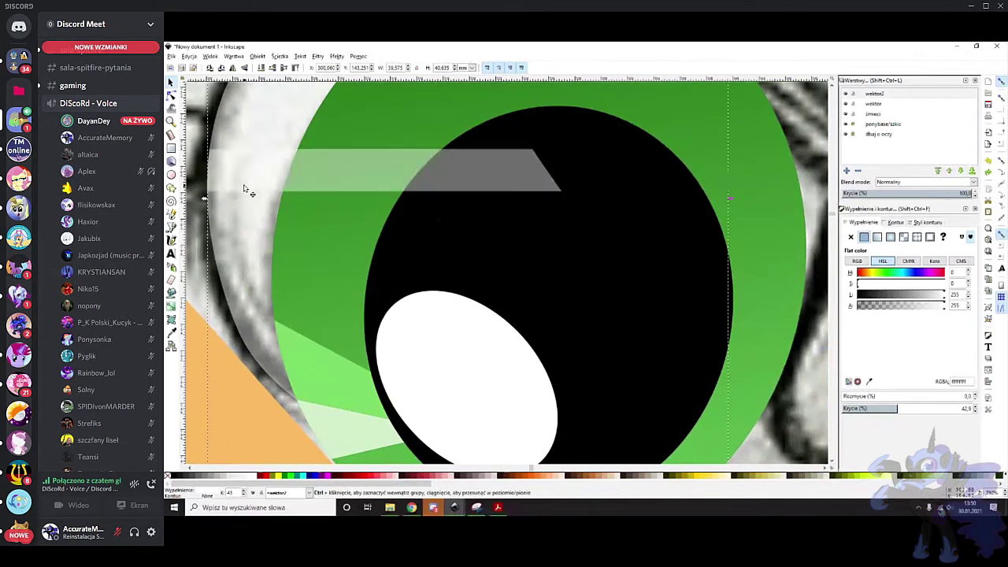
pyautogui.click(633, 235)
pyautogui.scroll(-2, 629, 236)
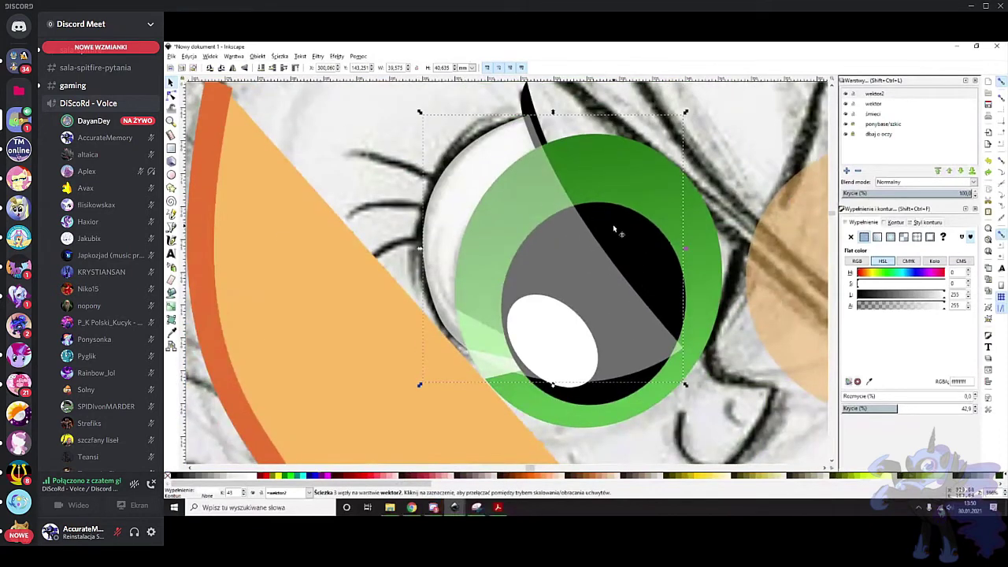
pyautogui.scroll(1, 615, 229)
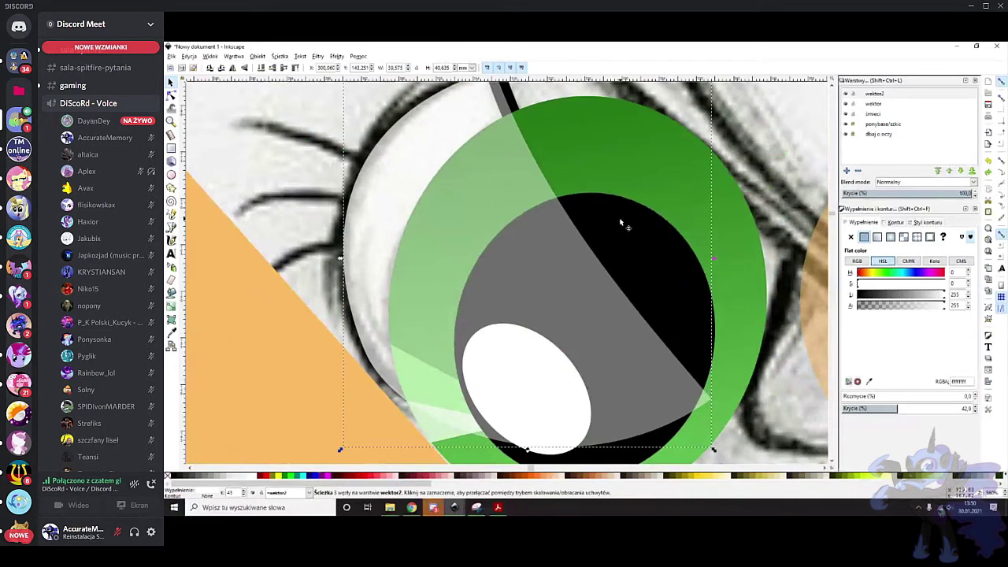
# Group the gradient iris together with its reflection bands and the pupil group
pyautogui.scroll(-1, 622, 225)
pyautogui.scroll(1, 581, 330)
pyautogui.keyDown('shift'); pyautogui.click(619, 231); pyautogui.keyUp('shift')
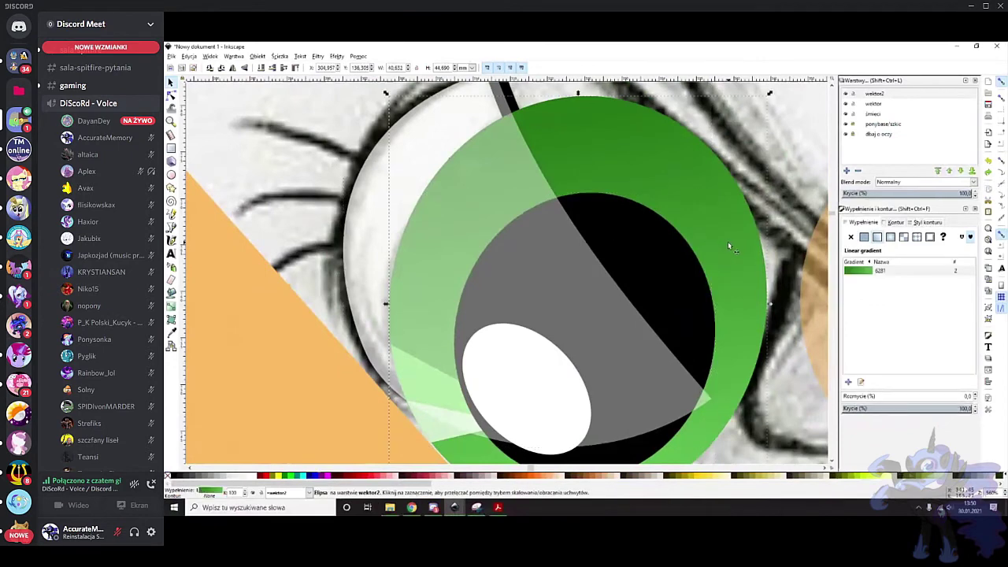
pyautogui.click(627, 193)
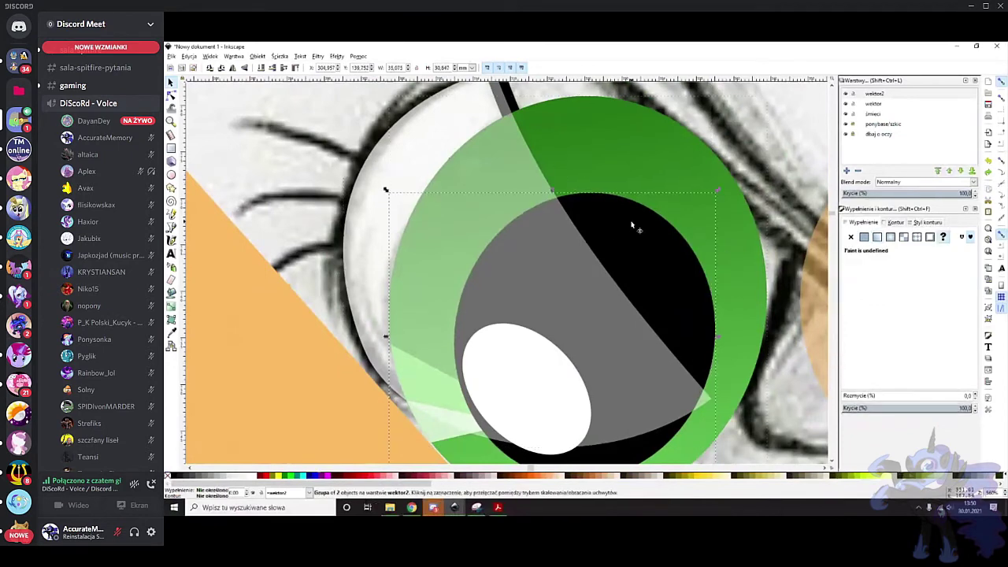
pyautogui.rightClick(657, 166)
pyautogui.click(693, 347)
# Clip the grouped iris and pupil to the translucent eye-white shape
pyautogui.keyDown('shift'); pyautogui.click(495, 160); pyautogui.keyUp('shift')
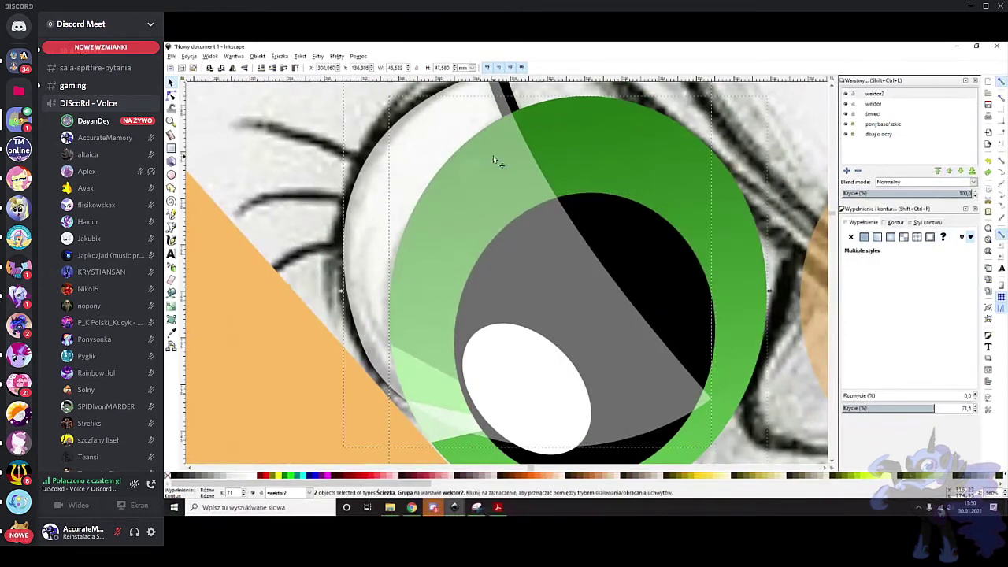
pyautogui.rightClick(494, 161)
pyautogui.click(535, 57)
pyautogui.scroll(2, 499, 175)
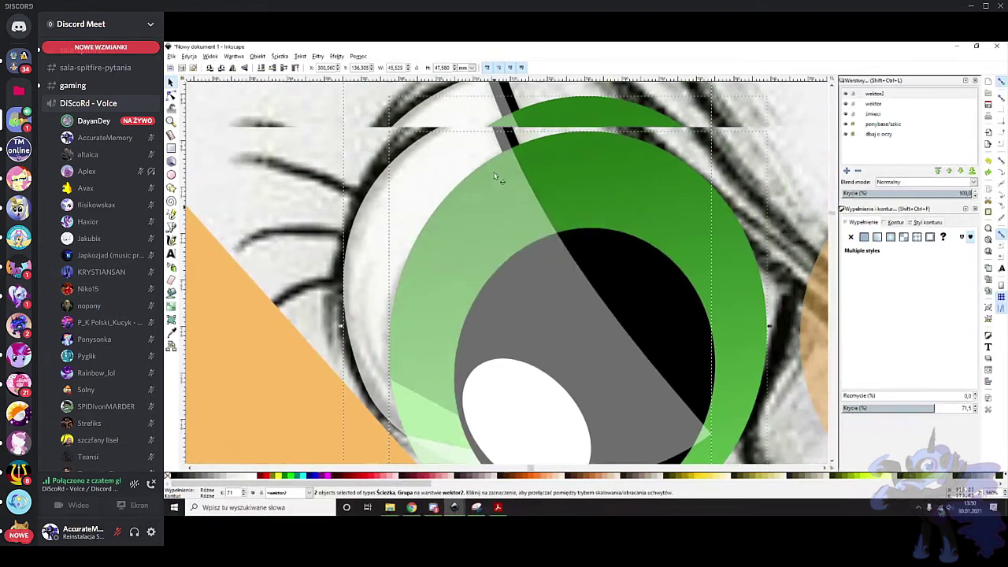
pyautogui.rightClick(500, 207)
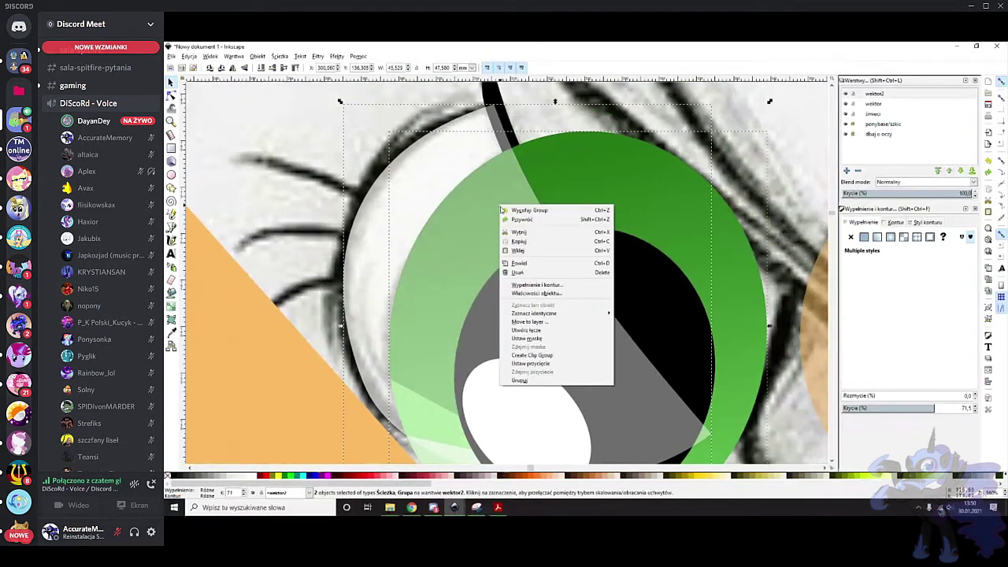
pyautogui.click(541, 365)
# Set the opacity of the eye-white shape behind the clipped iris to 100%
pyautogui.scroll(-1, 620, 262)
pyautogui.click(424, 177)
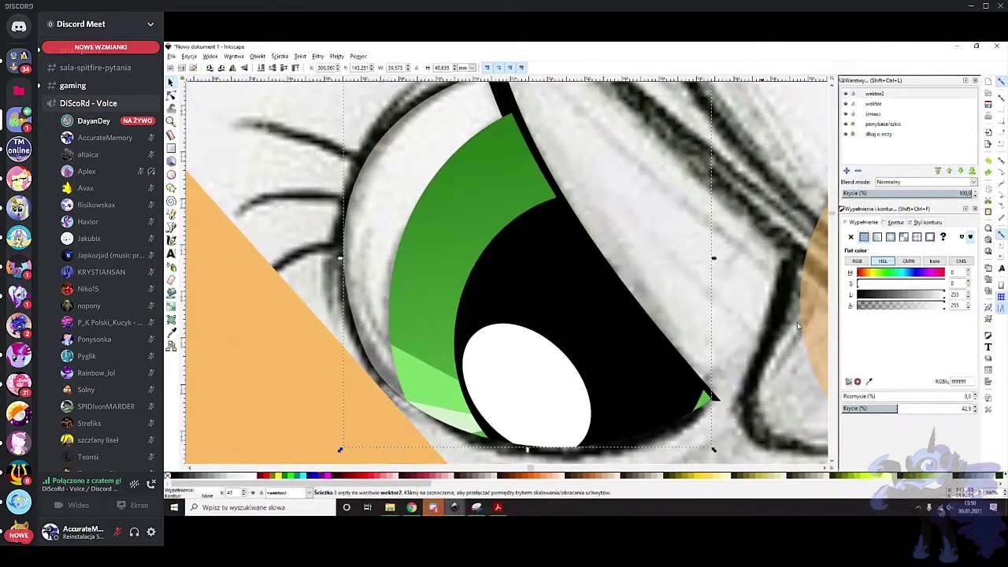
pyautogui.moveTo(919, 411); pyautogui.dragTo(1005, 431)
pyautogui.scroll(2, 540, 230)
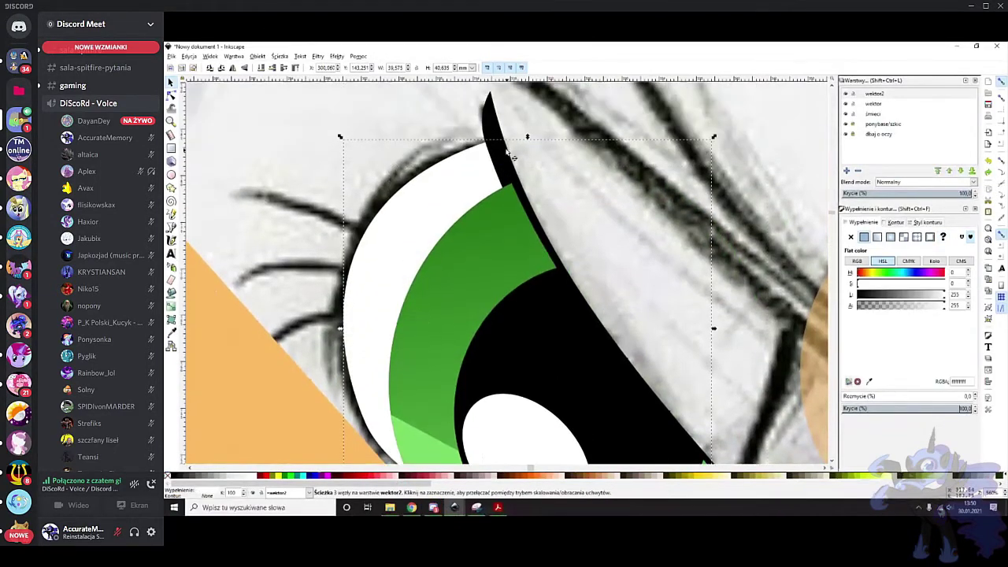
# Raise the black upper eyelid line to the top, above the eye white and iris
pyautogui.click(498, 150)
pyautogui.click(297, 70)
pyautogui.scroll(-2, 593, 228)
pyautogui.click(596, 229)
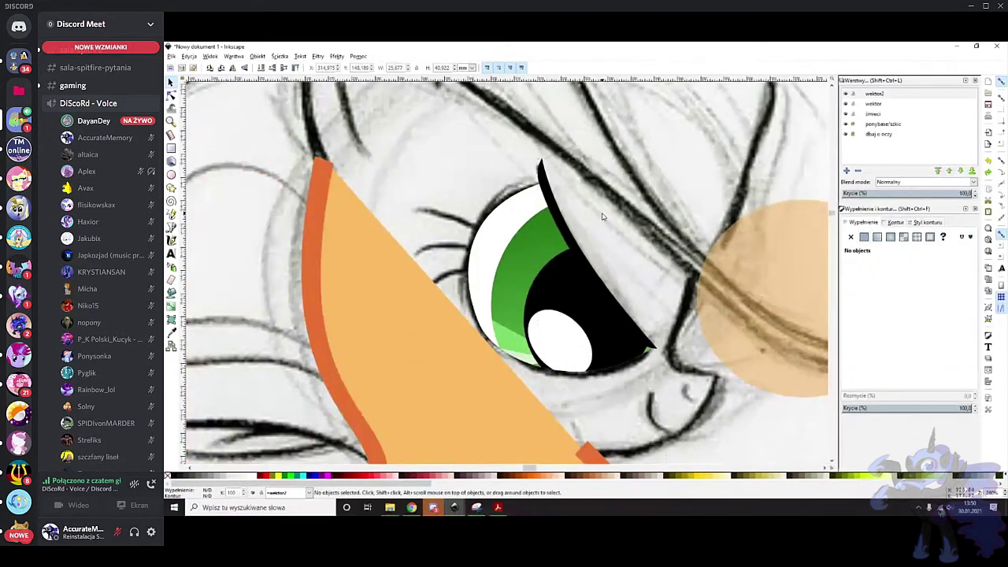
# Group the eye white, the clipped iris and the black eyelid line into one eye object
pyautogui.scroll(1, 643, 305)
pyautogui.scroll(-2, 640, 308)
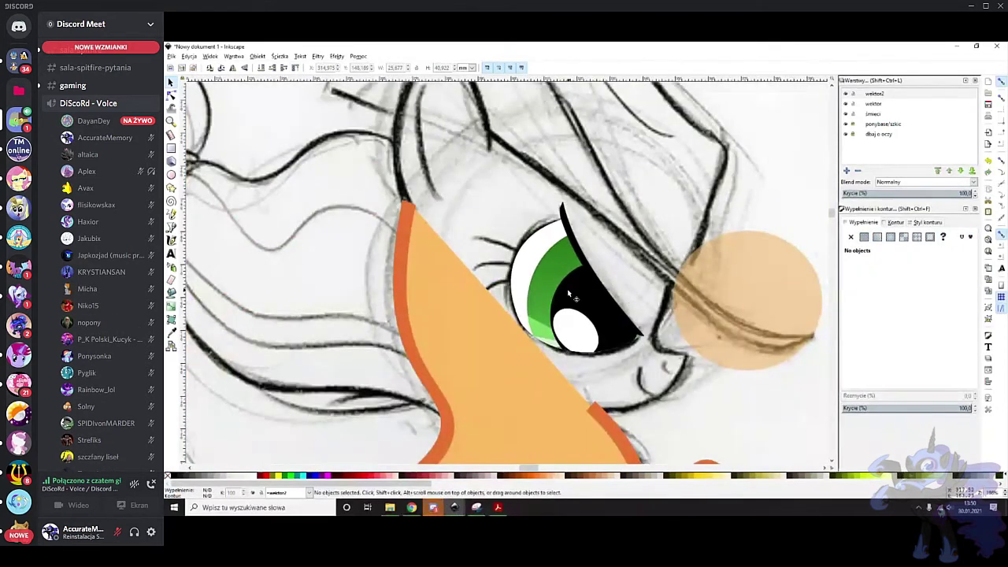
pyautogui.scroll(1, 354, 263)
pyautogui.scroll(-3, 594, 315)
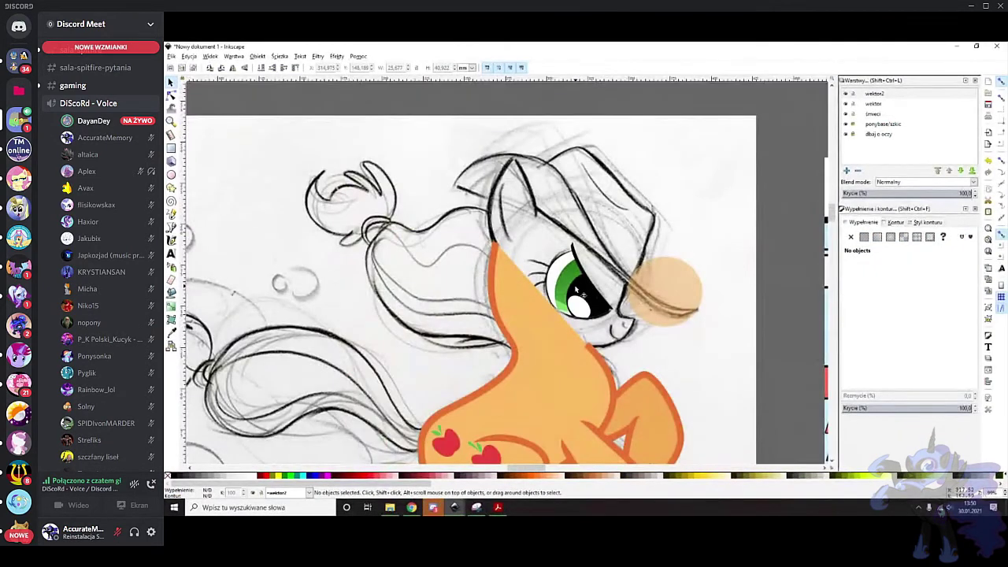
pyautogui.scroll(4, 570, 276)
pyautogui.click(532, 231)
pyautogui.keyDown('shift'); pyautogui.click(577, 225); pyautogui.keyUp('shift')
pyautogui.keyDown('shift'); pyautogui.click(596, 214); pyautogui.keyUp('shift')
pyautogui.rightClick(596, 211)
pyautogui.click(620, 386)
pyautogui.scroll(-3, 597, 266)
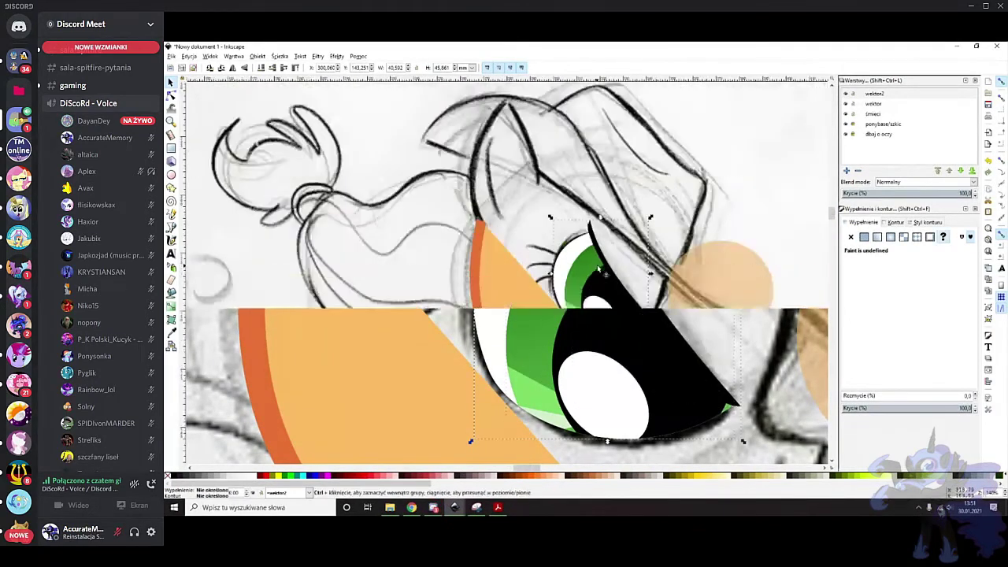
# Delete the translucent orange circle over the sketched hat brim
pyautogui.scroll(4, 726, 228)
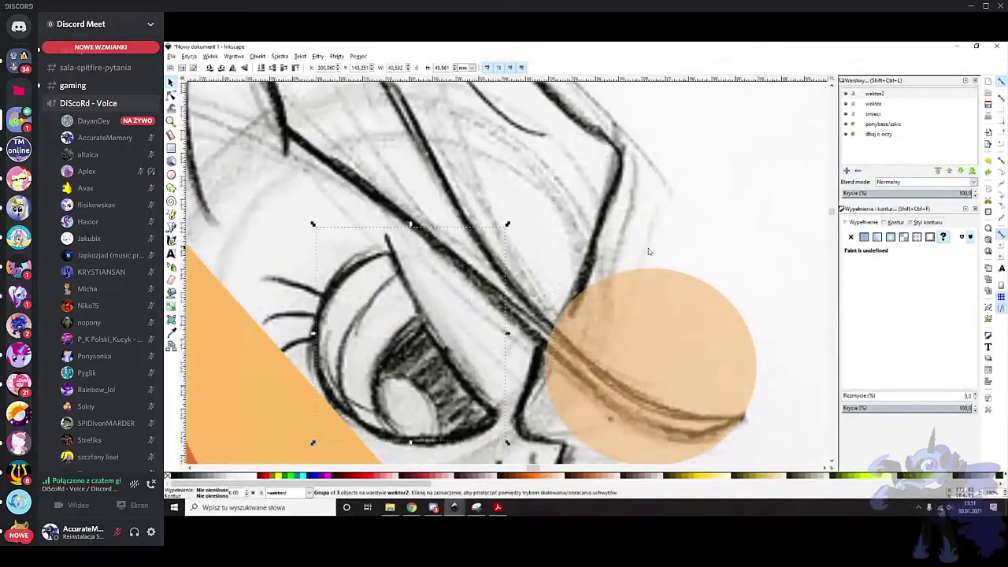
pyautogui.scroll(-1, 614, 258)
pyautogui.click(655, 263)
pyautogui.scroll(-4, 653, 266)
pyautogui.click(638, 277)
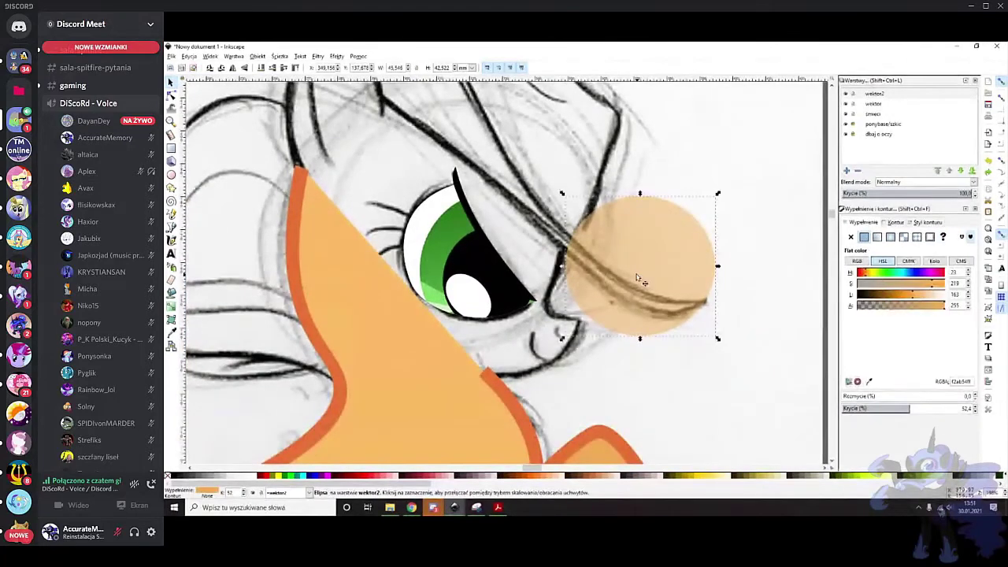
pyautogui.press('Delete')
pyautogui.scroll(-1, 502, 242)
pyautogui.scroll(1, 283, 234)
# Draw a straight Bezier line along the uppermost sketched eyelash, from the eye's edge to the lash tip
pyautogui.click(170, 228)
pyautogui.scroll(2, 478, 200)
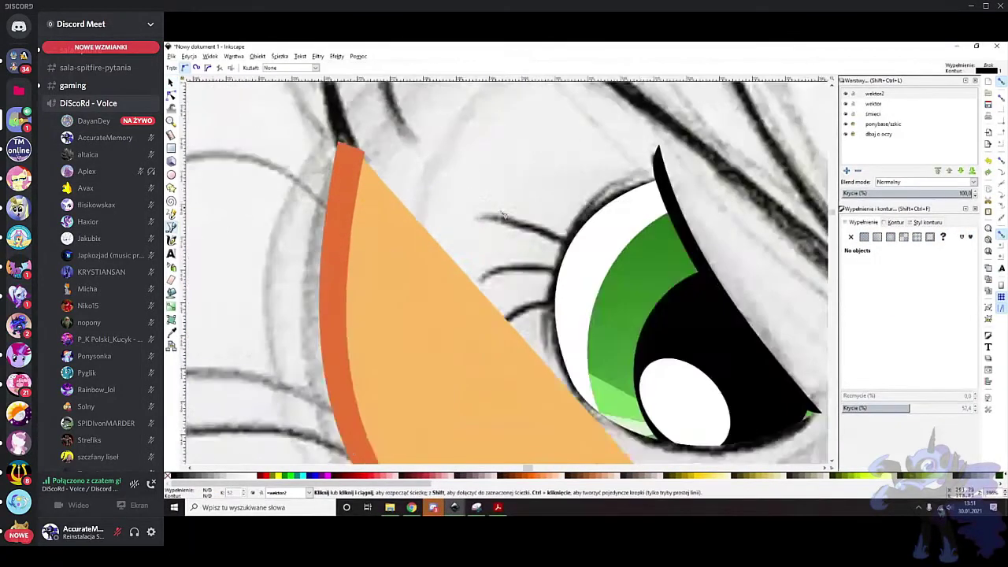
pyautogui.scroll(1, 528, 227)
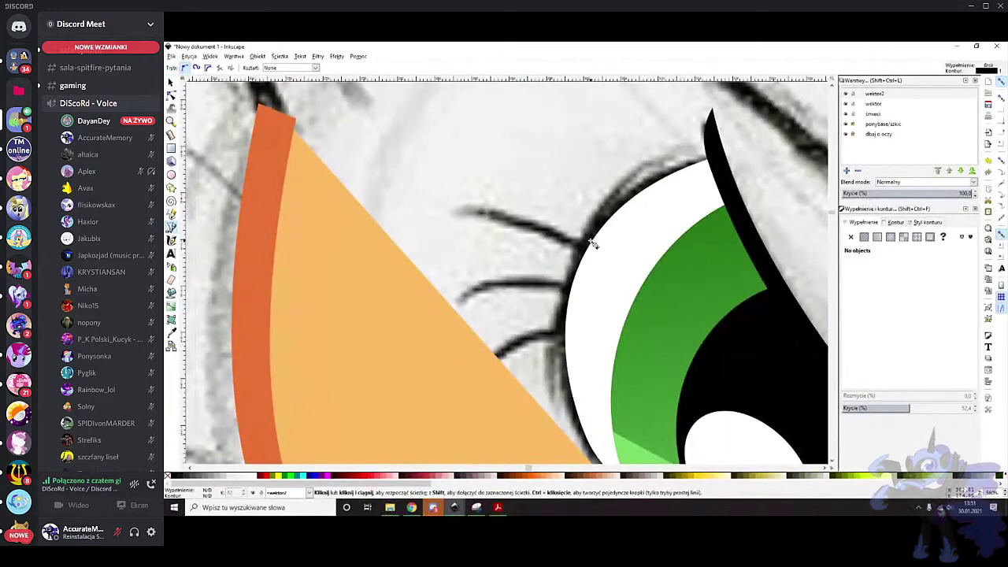
pyautogui.scroll(1, 594, 245)
pyautogui.click(592, 252)
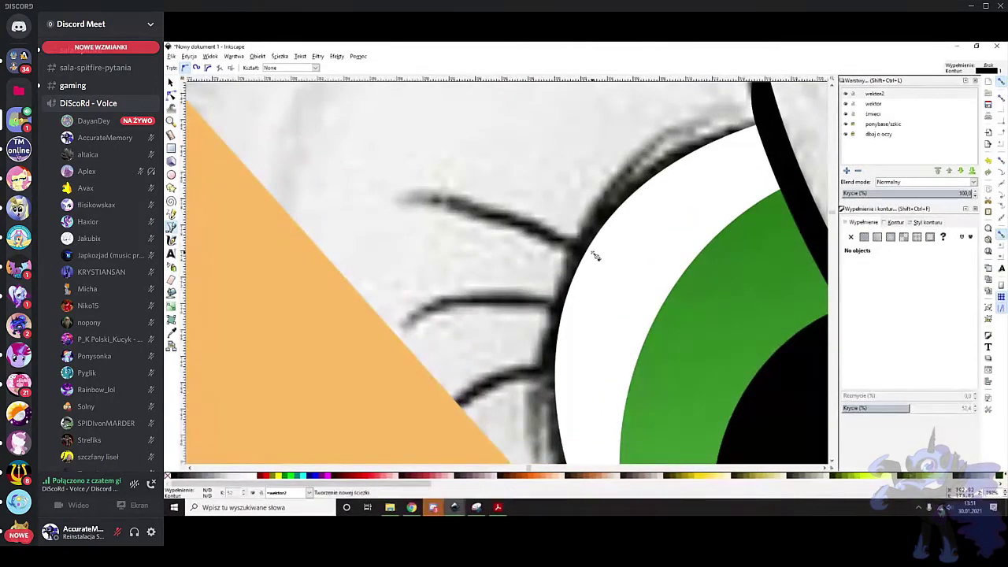
pyautogui.doubleClick(406, 197)
# Set the lash line's stroke width to 2 mm
pyautogui.rightClick(214, 493)
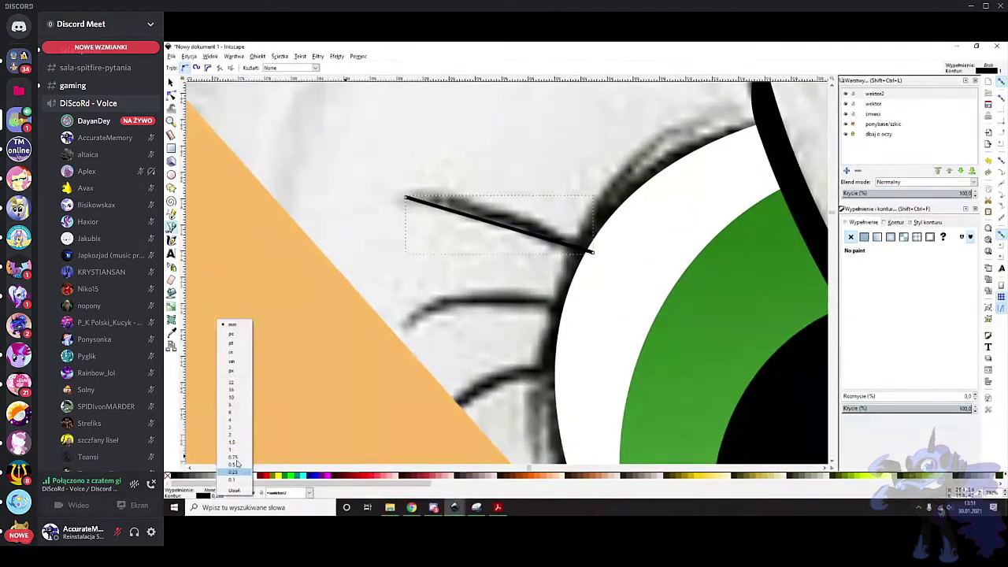
pyautogui.click(238, 422)
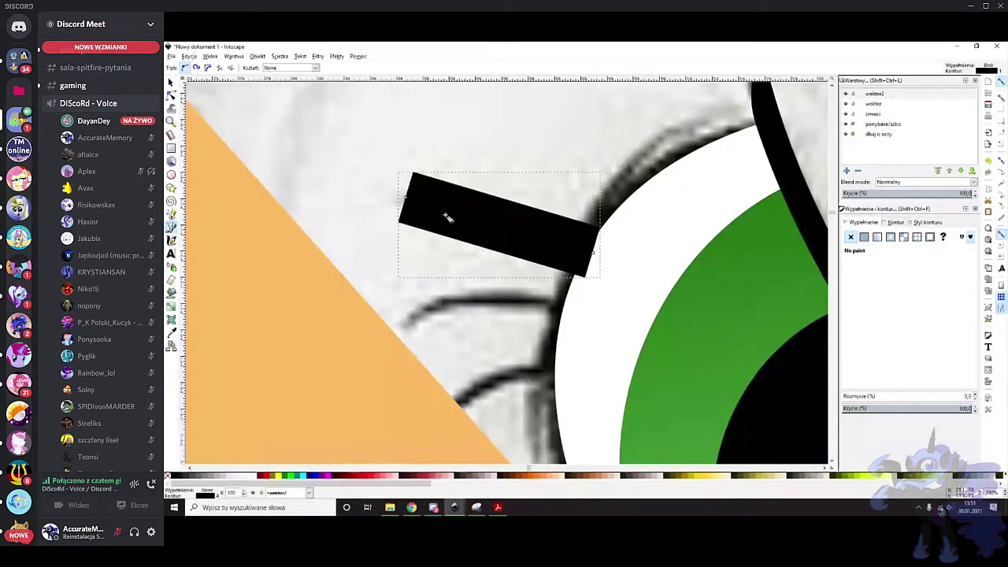
pyautogui.rightClick(220, 494)
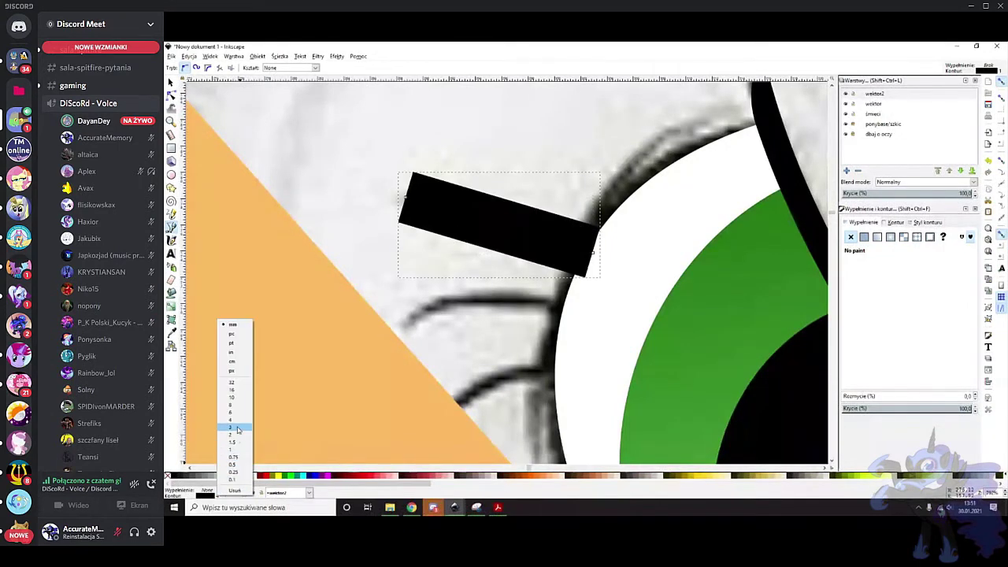
pyautogui.click(237, 428)
pyautogui.rightClick(217, 498)
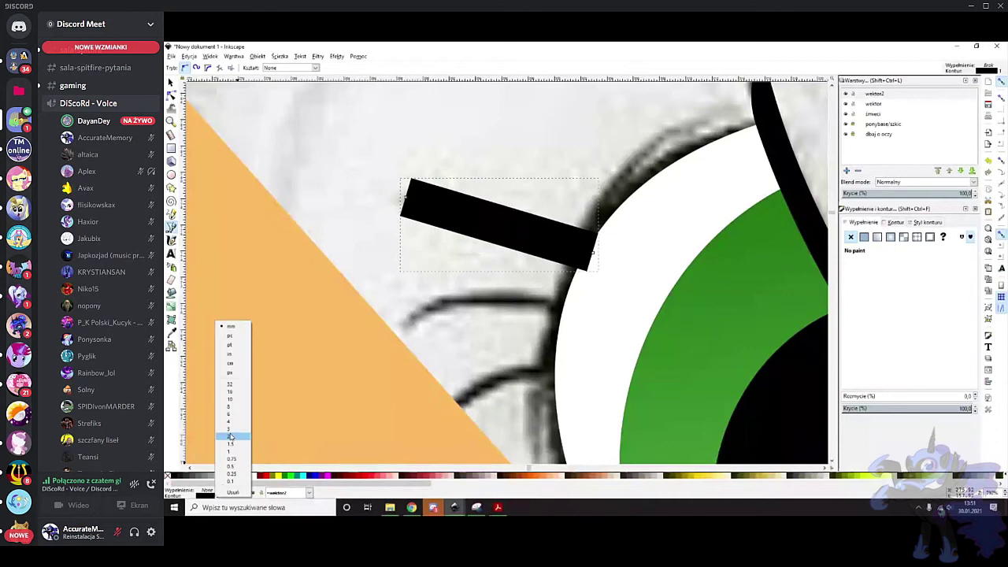
pyautogui.click(230, 437)
# Lower the lash line's opacity to about 43% and bend it to follow the sketched eyelash
pyautogui.scroll(1, 488, 175)
pyautogui.click(173, 94)
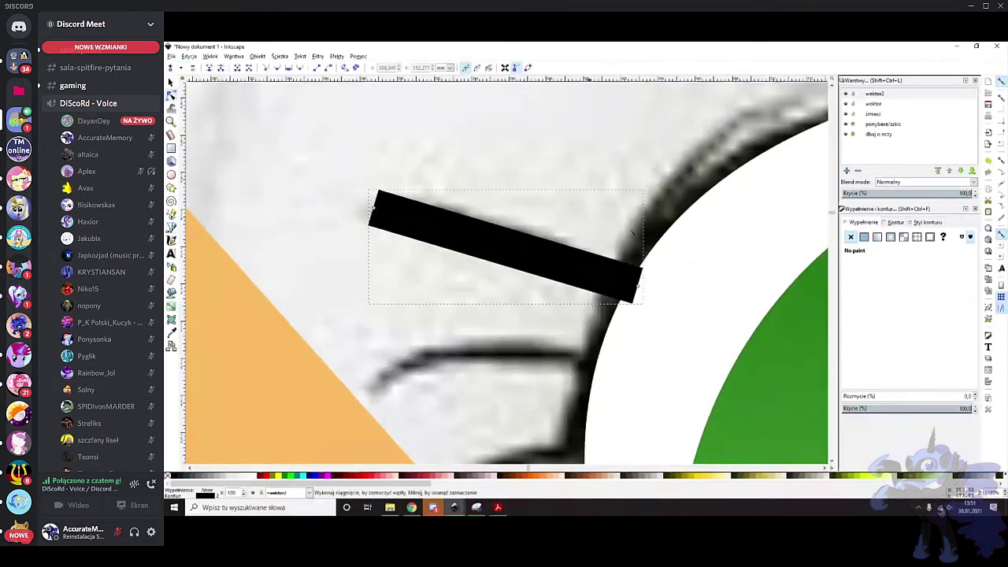
pyautogui.click(895, 408)
pyautogui.scroll(1, 504, 241)
pyautogui.moveTo(504, 241); pyautogui.dragTo(513, 245)
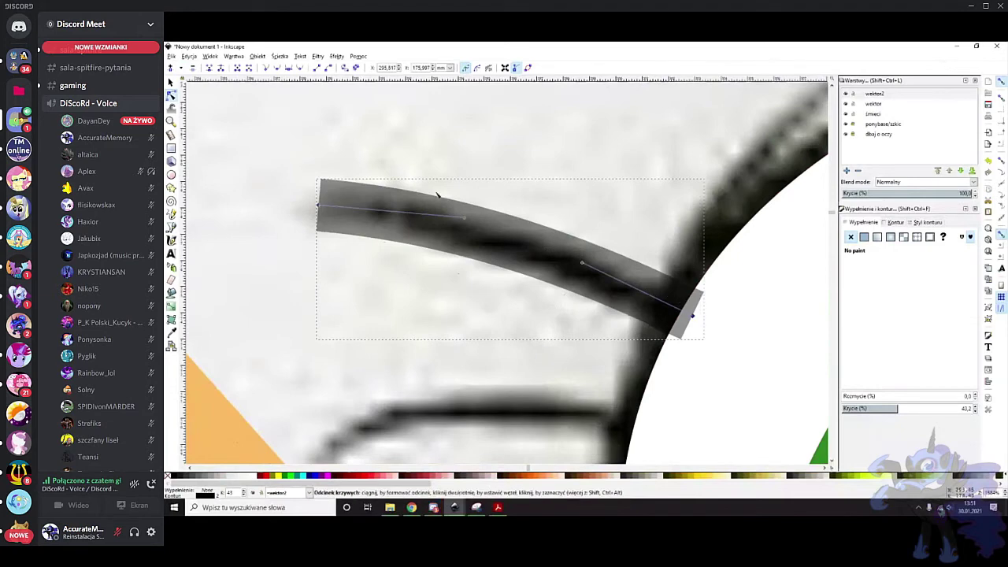
# Convert the bent lash stroke to an outline path and select its outer upper corner node
pyautogui.scroll(1, 441, 192)
pyautogui.click(299, 124)
pyautogui.moveTo(252, 141); pyautogui.dragTo(311, 185)
# Examine the tapered body line beside the apple cutie marks as a reference for the lash shape
pyautogui.scroll(-6, 462, 289)
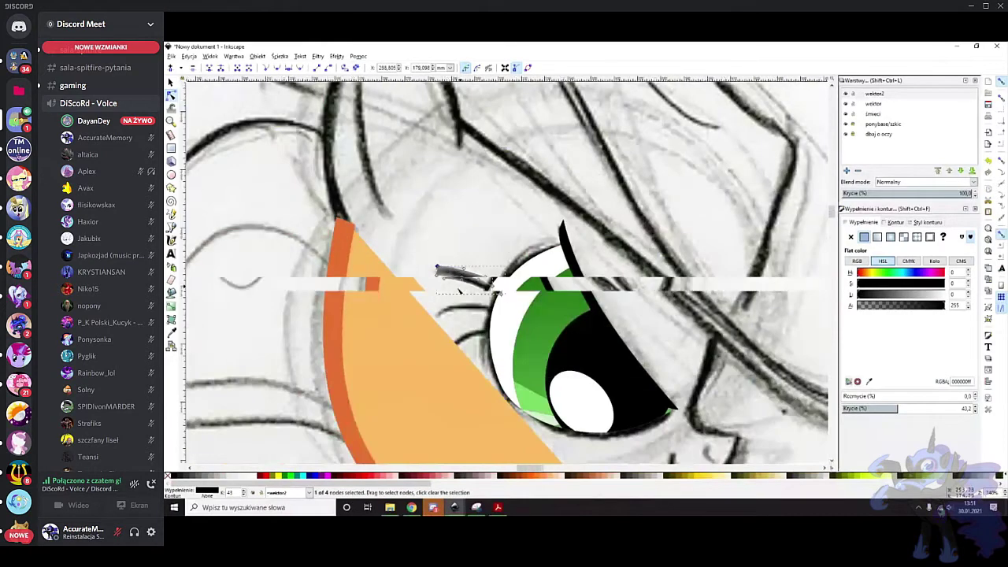
pyautogui.scroll(-5, 462, 288)
pyautogui.scroll(7, 508, 227)
pyautogui.scroll(-2, 519, 229)
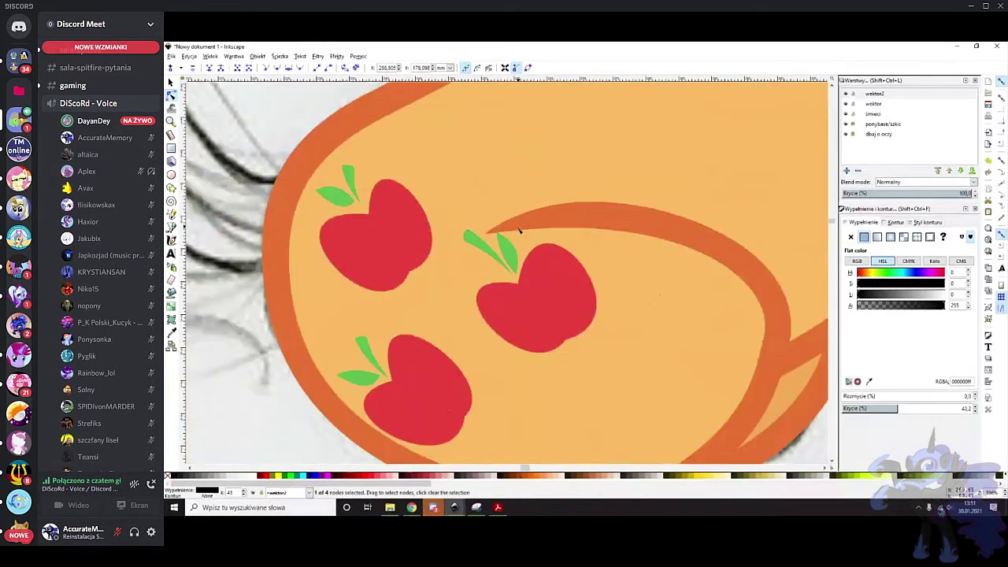
pyautogui.scroll(-5, 519, 229)
pyautogui.scroll(8, 592, 155)
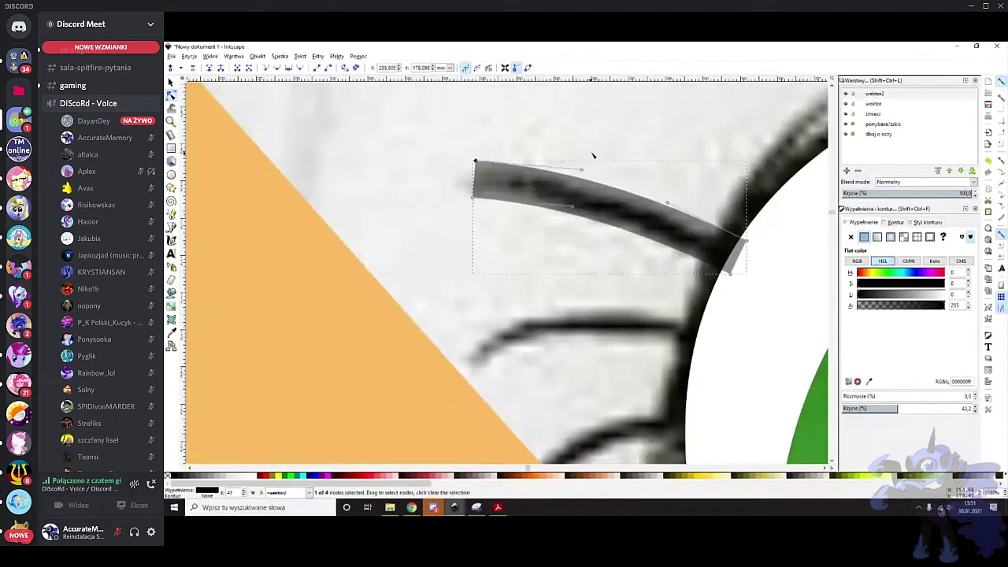
pyautogui.scroll(2, 592, 155)
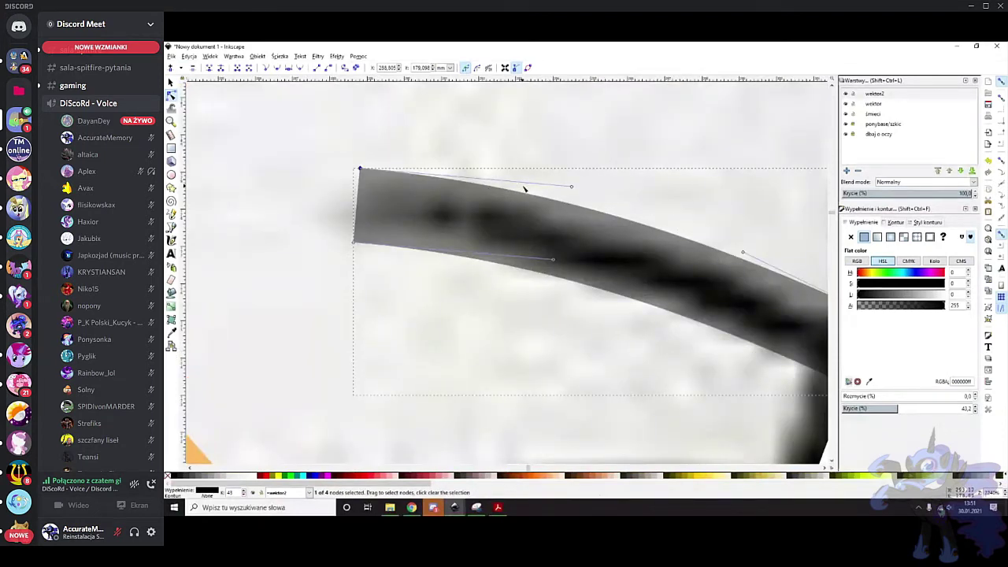
pyautogui.scroll(-2, 521, 187)
pyautogui.scroll(1, 596, 225)
# Try to taper the lash by deleting its outer upper corner node and reshaping the upper edge
pyautogui.doubleClick(591, 250)
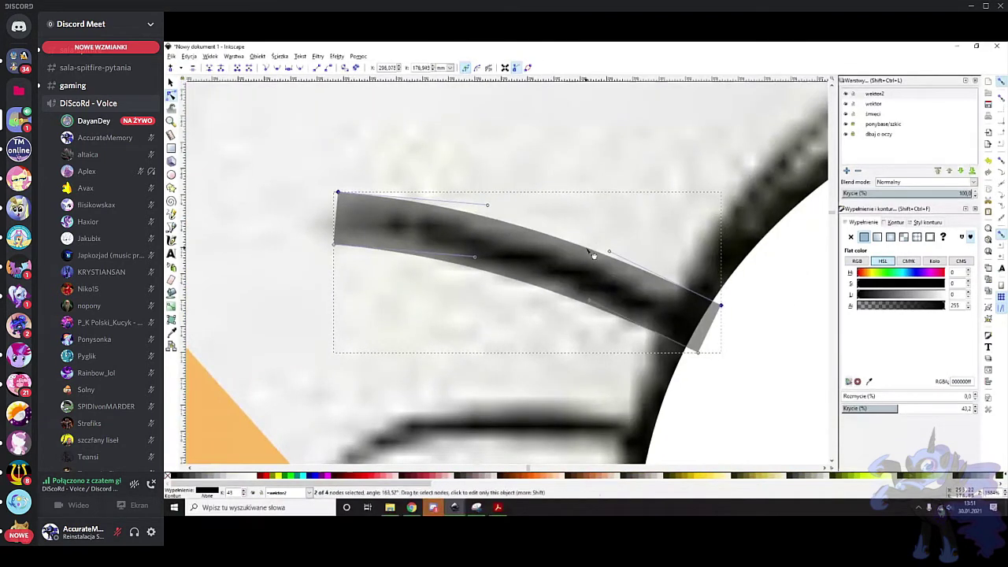
pyautogui.press('Delete')
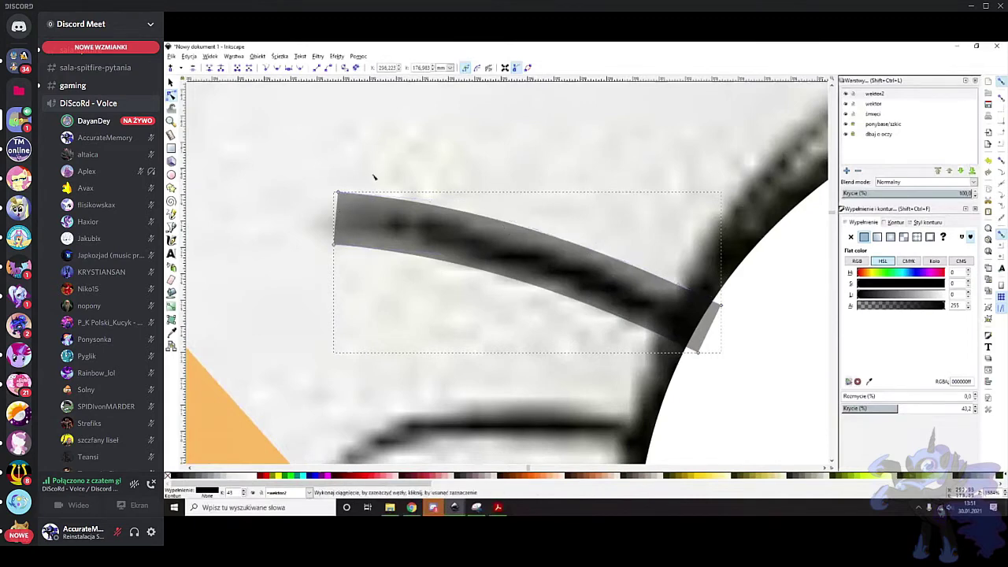
pyautogui.moveTo(321, 174); pyautogui.dragTo(373, 210)
pyautogui.moveTo(456, 191); pyautogui.dragTo(404, 166)
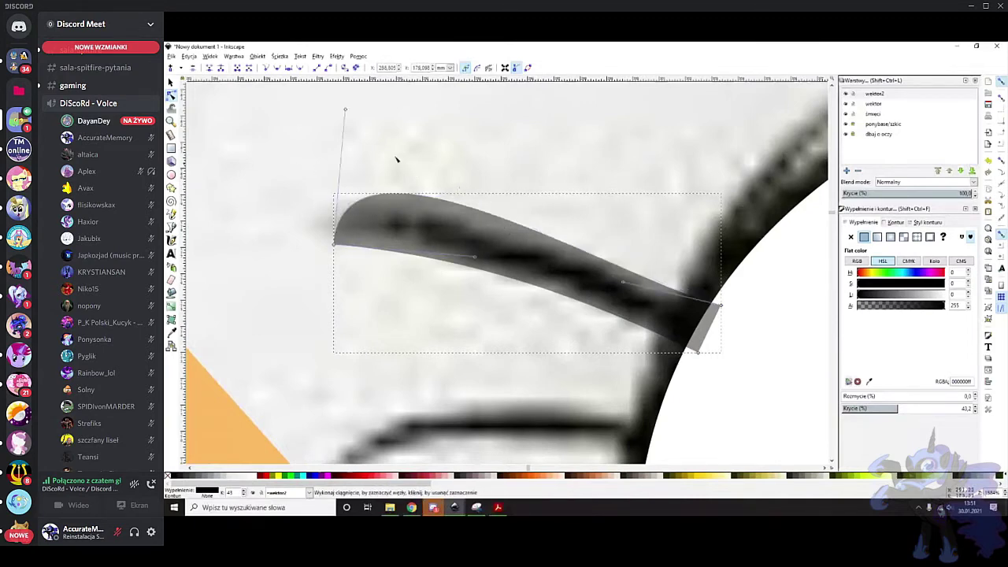
pyautogui.moveTo(347, 113); pyautogui.dragTo(472, 211)
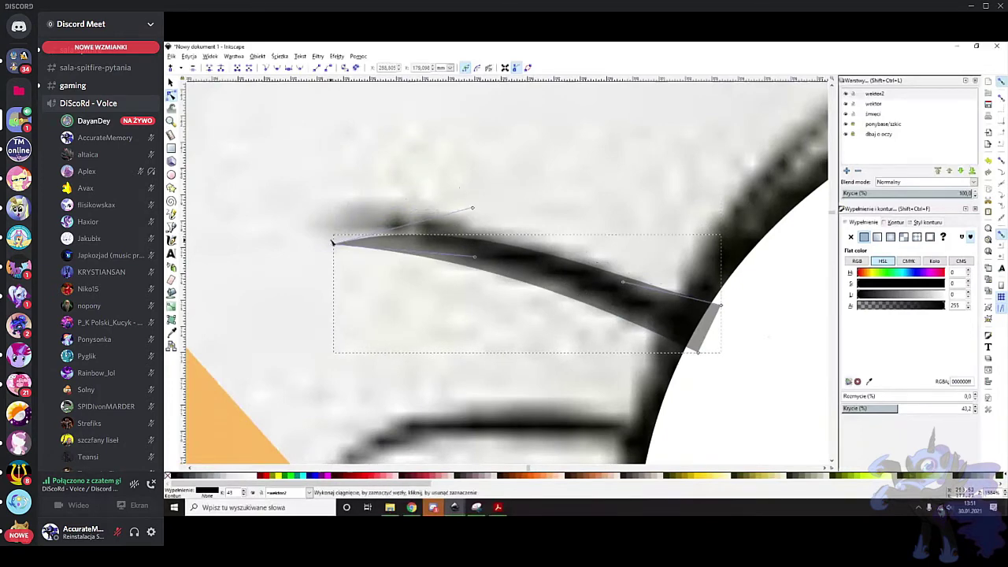
pyautogui.scroll(1, 596, 232)
pyautogui.moveTo(621, 232); pyautogui.dragTo(815, 440)
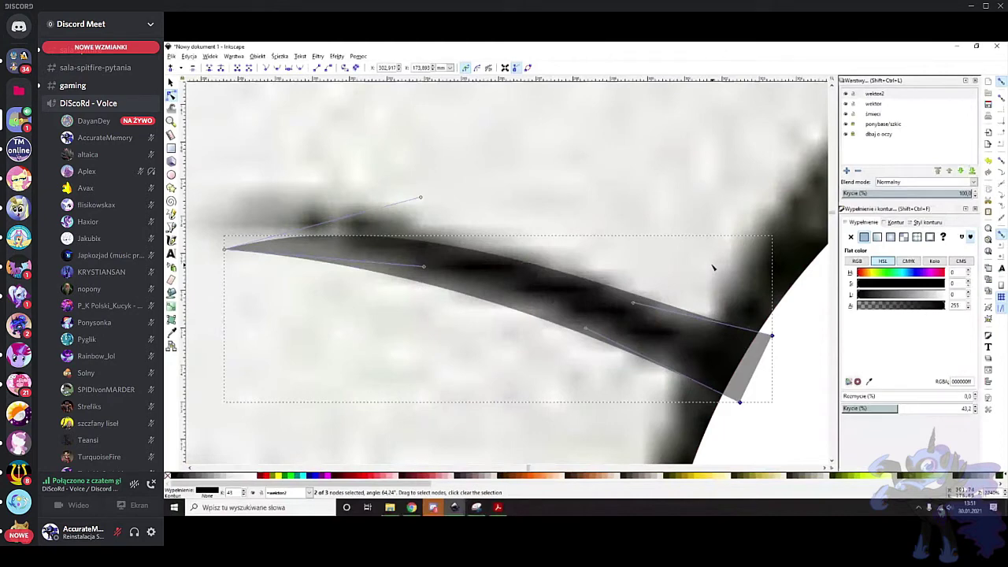
pyautogui.hotkey('ctrl', 'z')
pyautogui.hotkey('ctrl', 'z')
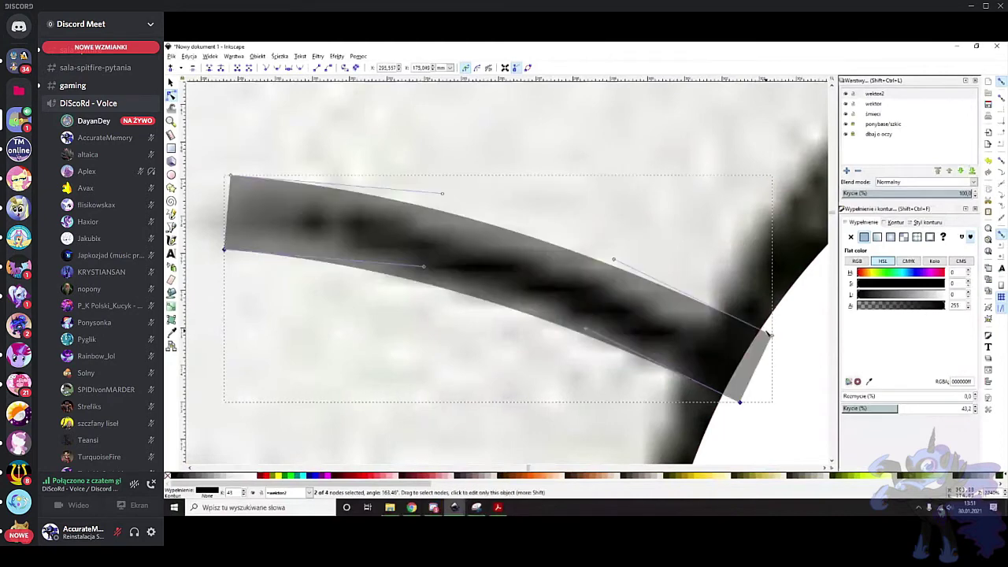
# Delete the lash outline's outer upper corner node and the extra node beside its upper base corner
pyautogui.moveTo(215, 147); pyautogui.dragTo(272, 200)
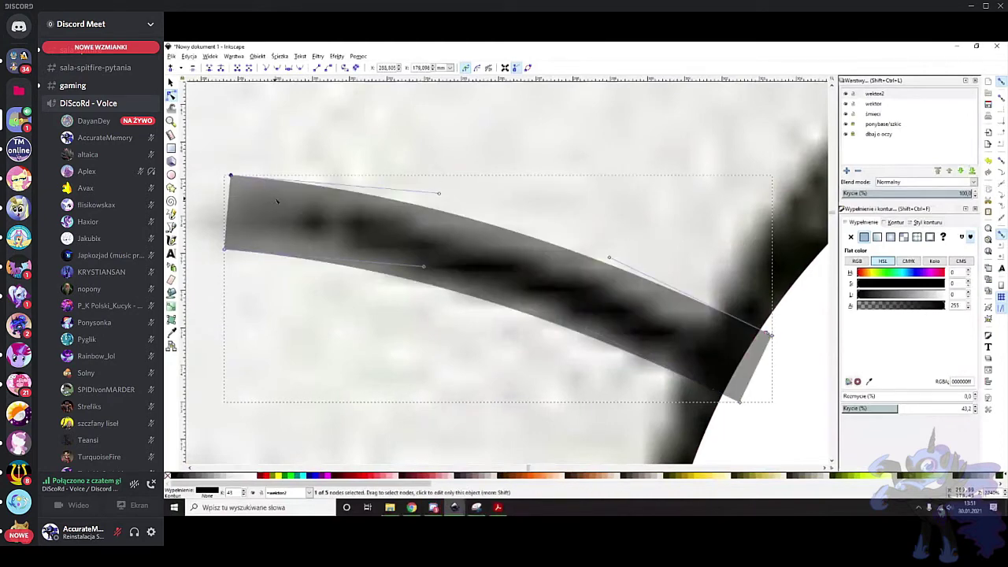
pyautogui.press('Delete')
pyautogui.scroll(4, 767, 334)
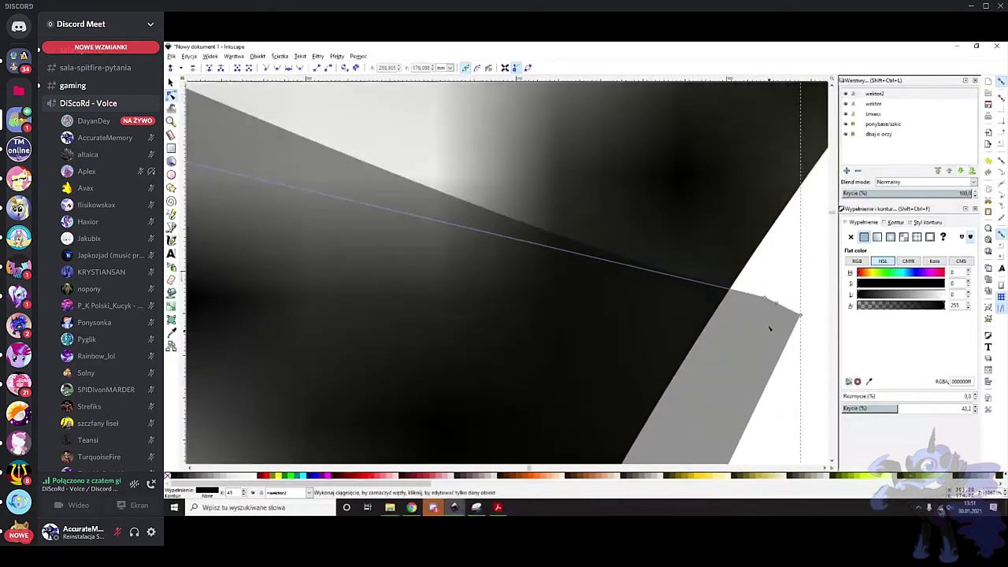
pyautogui.scroll(-3, 764, 299)
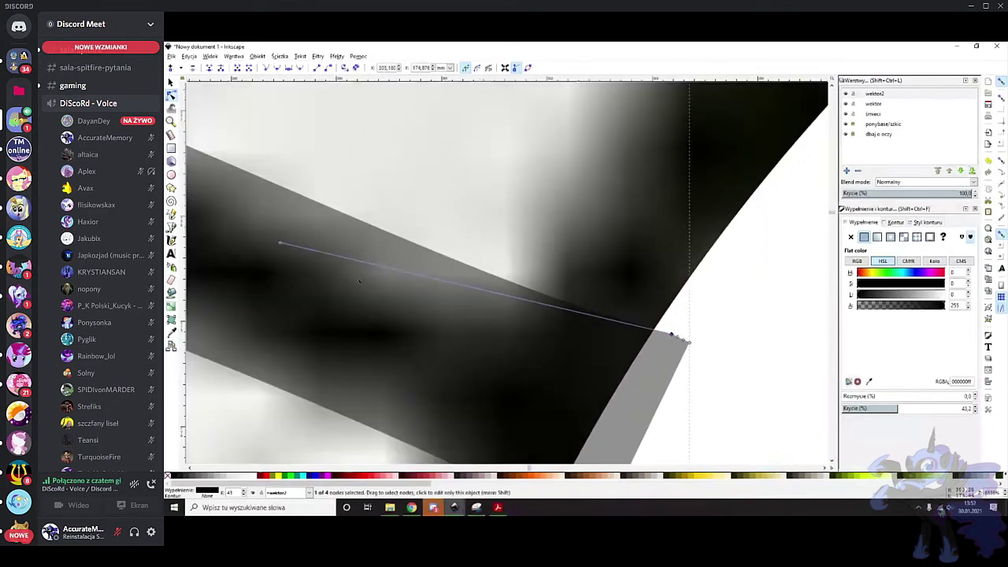
pyautogui.scroll(-1, 593, 267)
pyautogui.moveTo(612, 261); pyautogui.dragTo(653, 324)
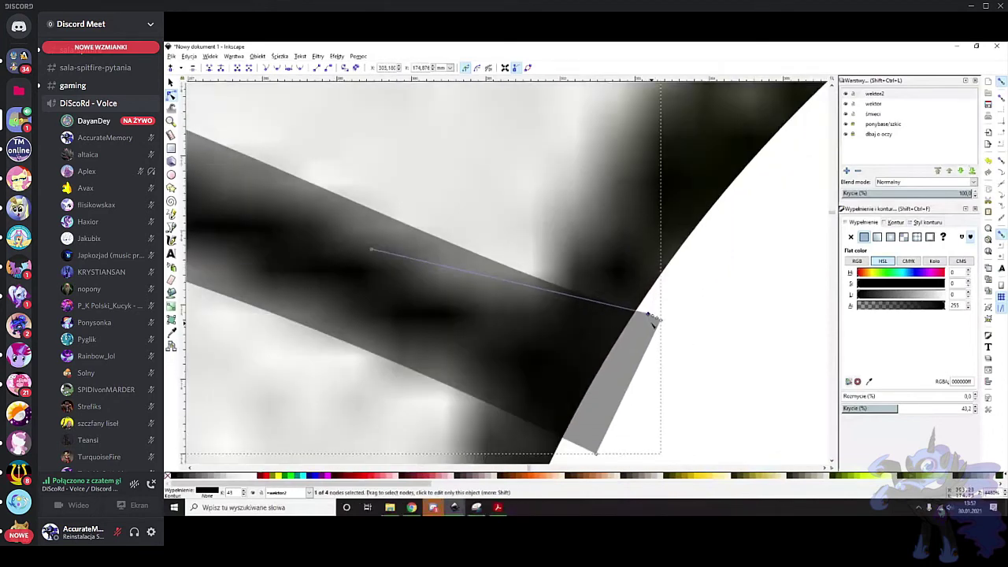
pyautogui.press('Delete')
pyautogui.scroll(-4, 681, 246)
pyautogui.scroll(2, 476, 147)
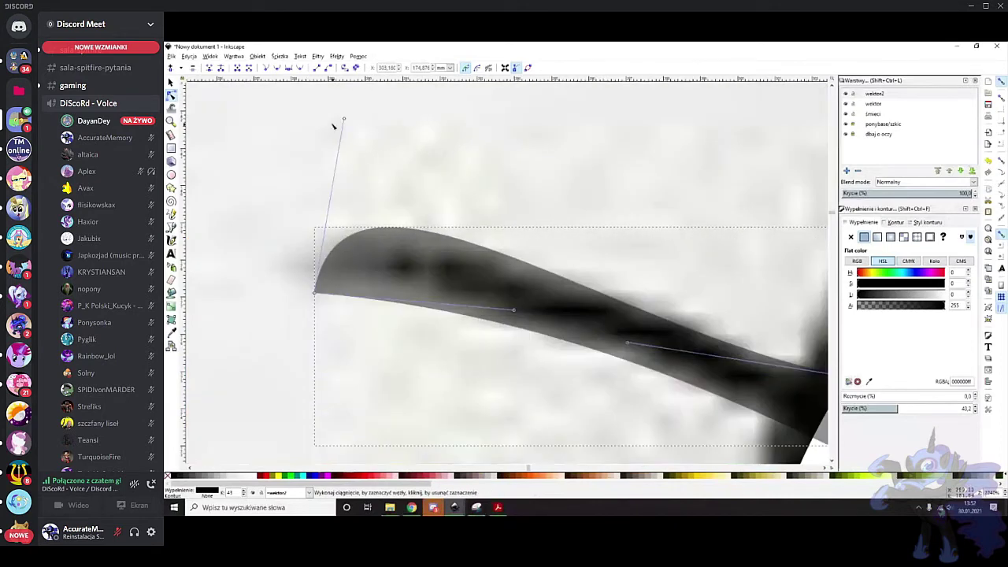
# Curve the lash's upper edge along the sketched eyelash so it tapers outward to a point, and set its opacity to 100%
pyautogui.moveTo(343, 119); pyautogui.dragTo(512, 237)
pyautogui.hscroll(5, 513, 238)
pyautogui.moveTo(581, 277); pyautogui.dragTo(734, 467)
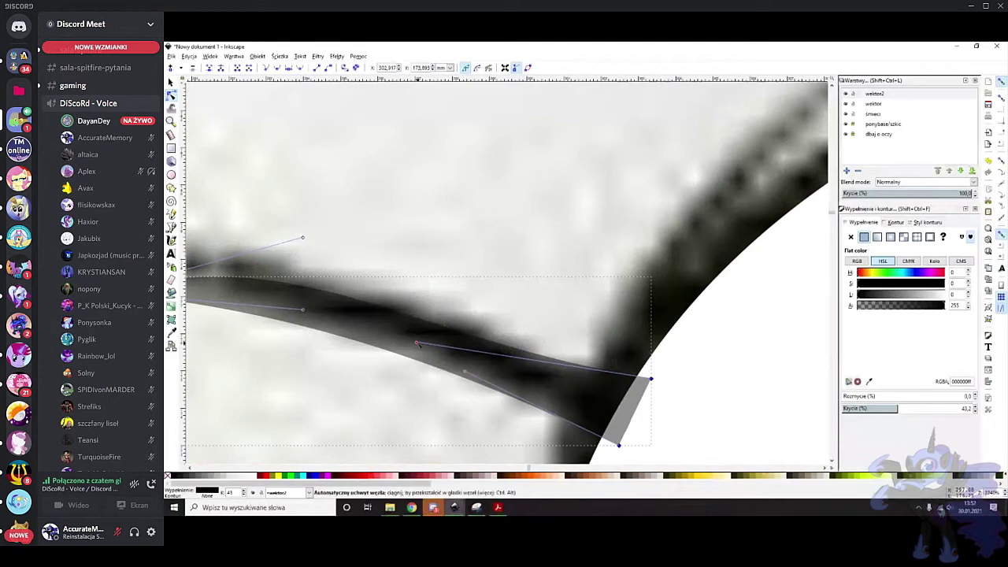
pyautogui.moveTo(416, 342); pyautogui.dragTo(496, 309)
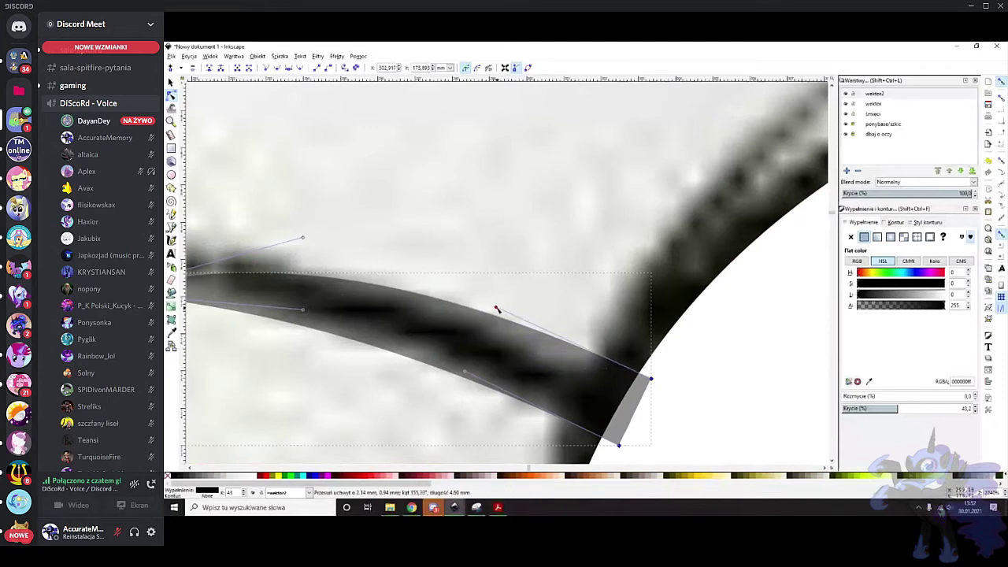
pyautogui.scroll(-2, 634, 405)
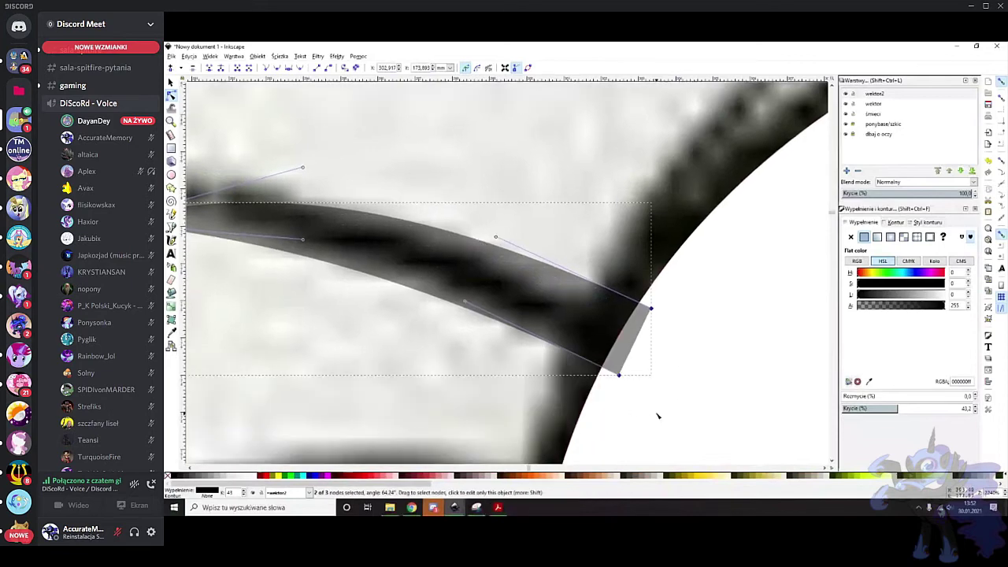
pyautogui.moveTo(495, 236); pyautogui.dragTo(494, 236)
pyautogui.scroll(-1, 494, 236)
pyautogui.scroll(1, 414, 221)
pyautogui.scroll(2, 346, 207)
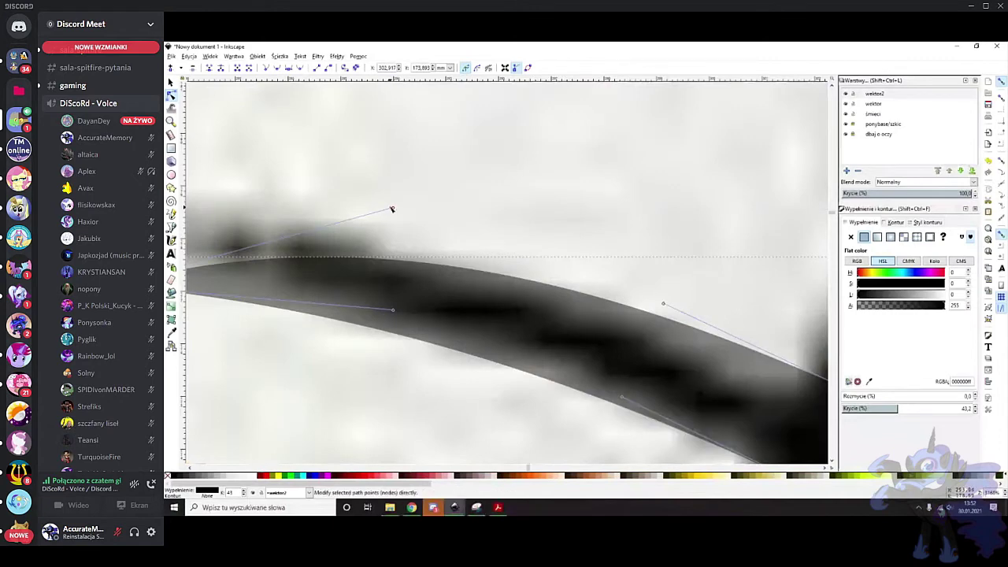
pyautogui.scroll(-4, 393, 209)
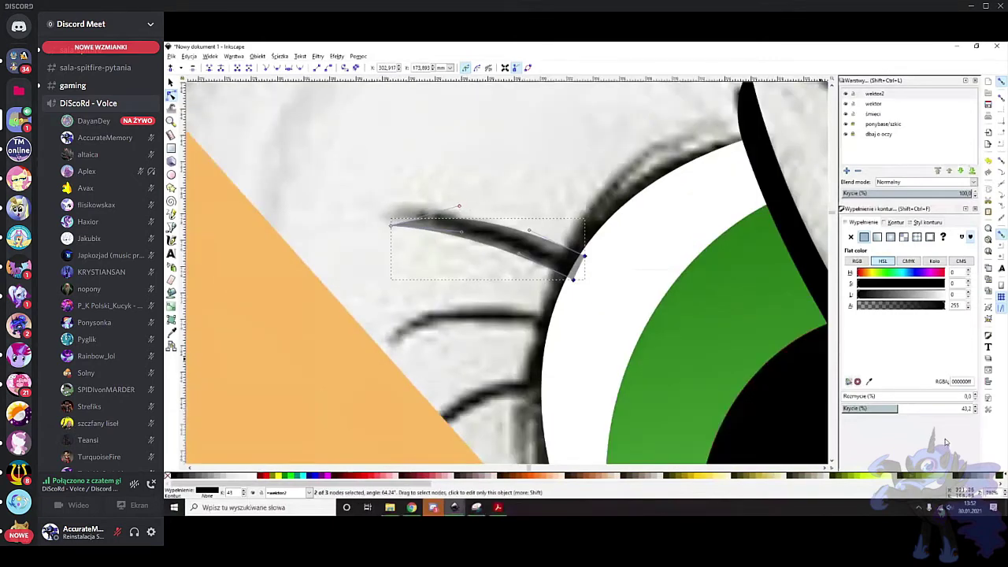
pyautogui.moveTo(908, 408); pyautogui.dragTo(976, 407)
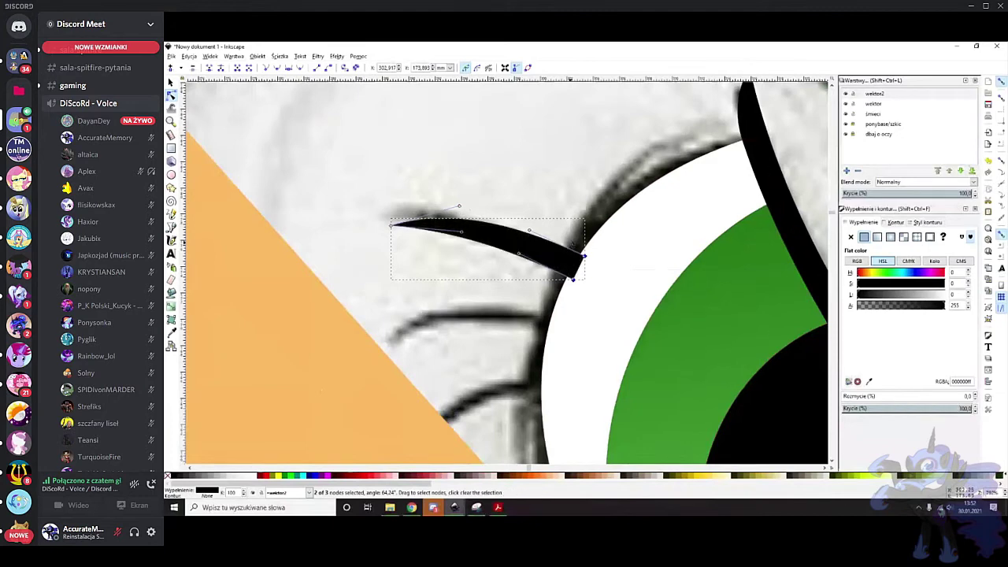
pyautogui.scroll(1, 508, 203)
# Duplicate the finished lash onto the middle sketched eyelash and rotate the copy to match its direction
pyautogui.click(171, 82)
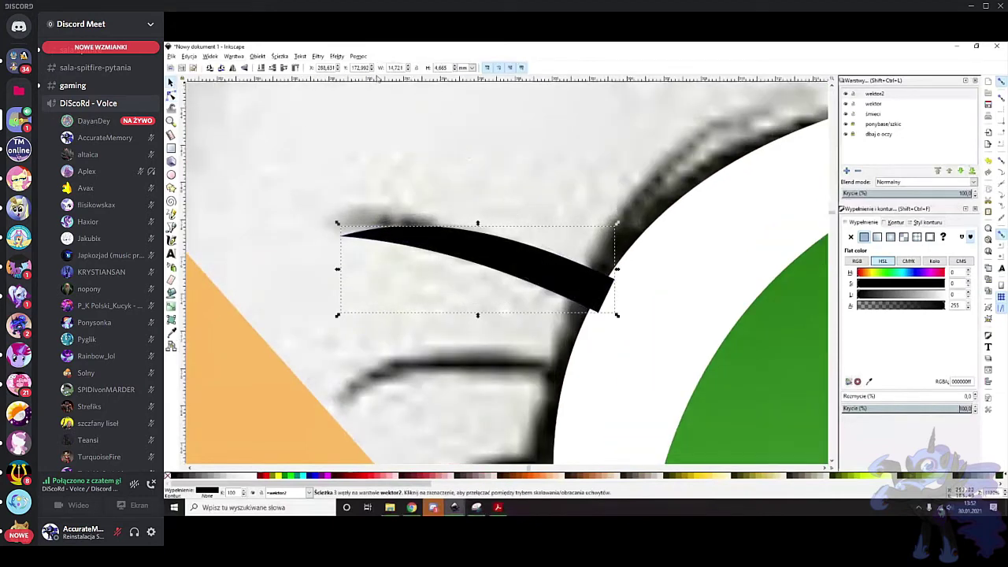
pyautogui.scroll(-3, 477, 175)
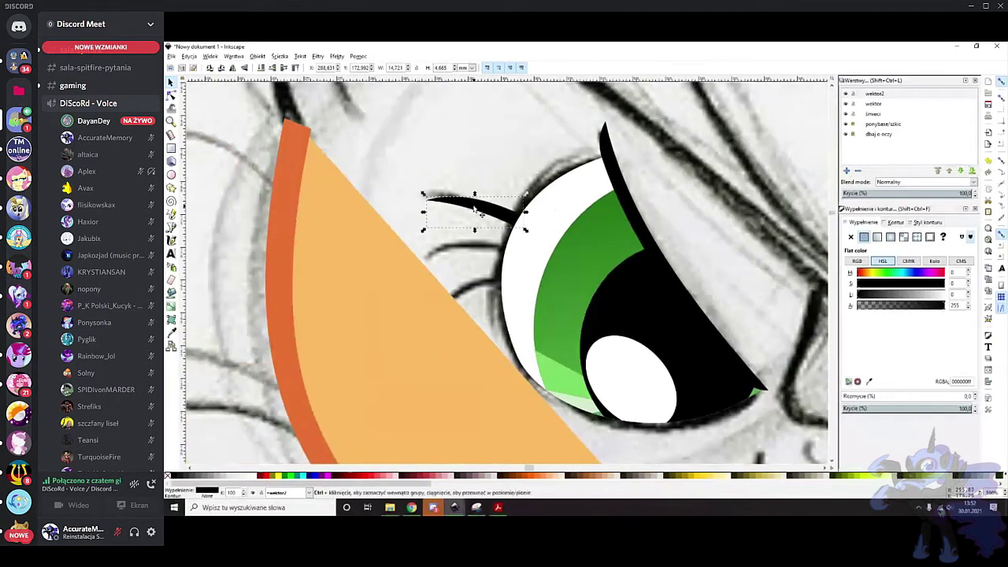
pyautogui.moveTo(477, 209); pyautogui.dragTo(457, 225)
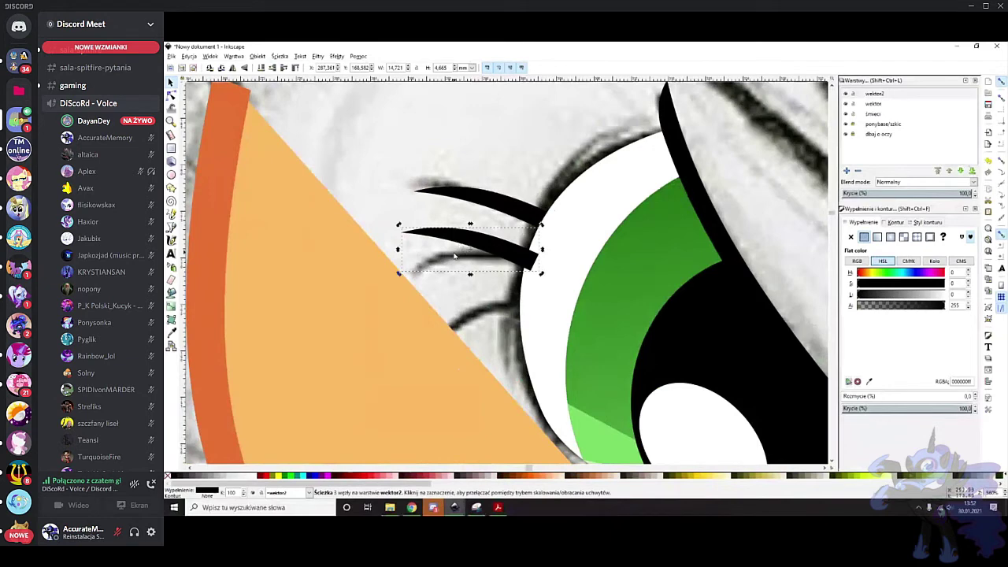
pyautogui.scroll(1, 455, 256)
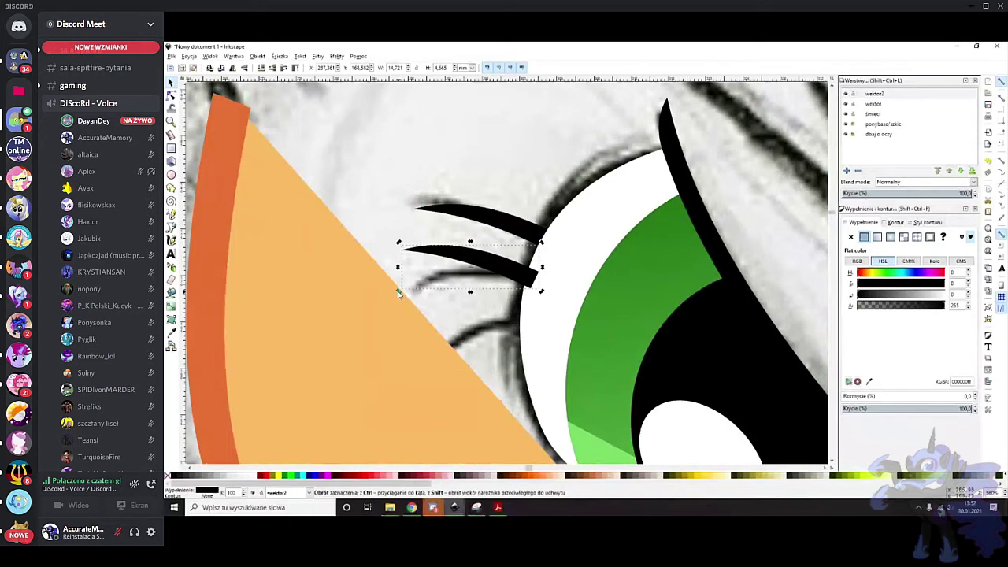
pyautogui.moveTo(399, 293); pyautogui.dragTo(403, 302)
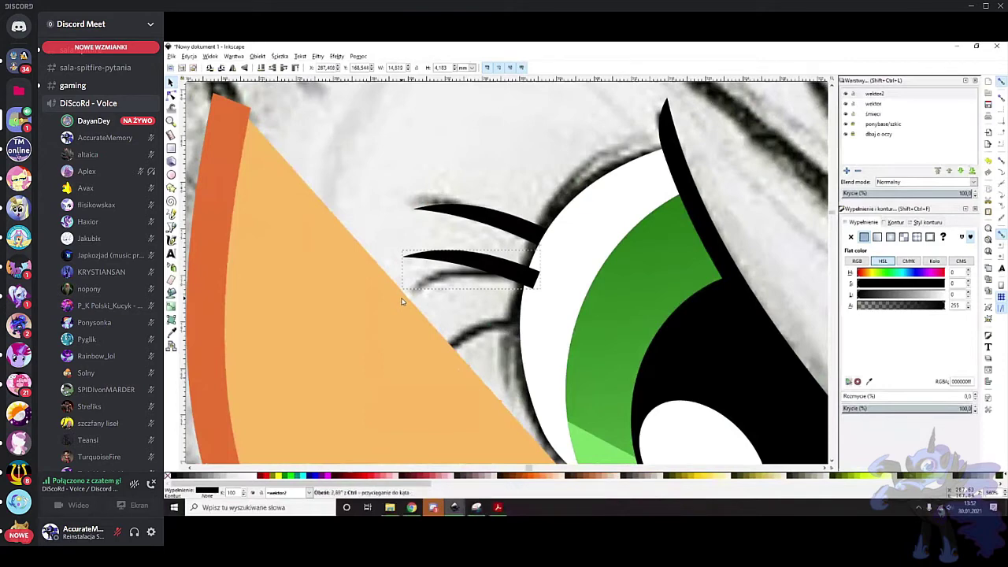
pyautogui.moveTo(401, 300)
pyautogui.mouseDown()
pyautogui.moveTo(406, 310)
pyautogui.moveTo(400, 302)
pyautogui.moveTo(461, 187)
pyautogui.moveTo(406, 298)
pyautogui.mouseUp()
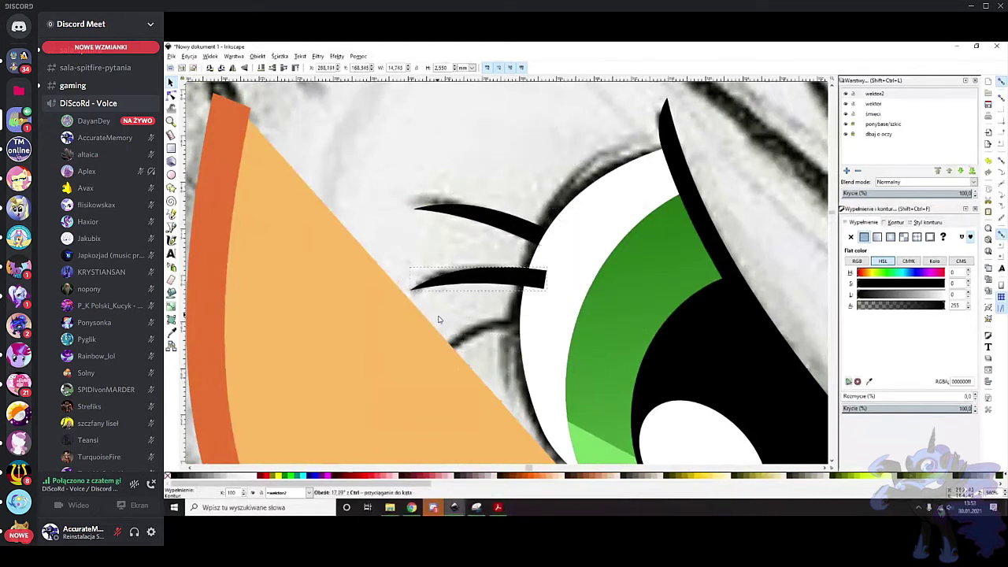
# Duplicate the middle lash onto the lowest sketched eyelash, rotating and positioning the copy to follow it
pyautogui.moveTo(495, 274); pyautogui.dragTo(513, 331)
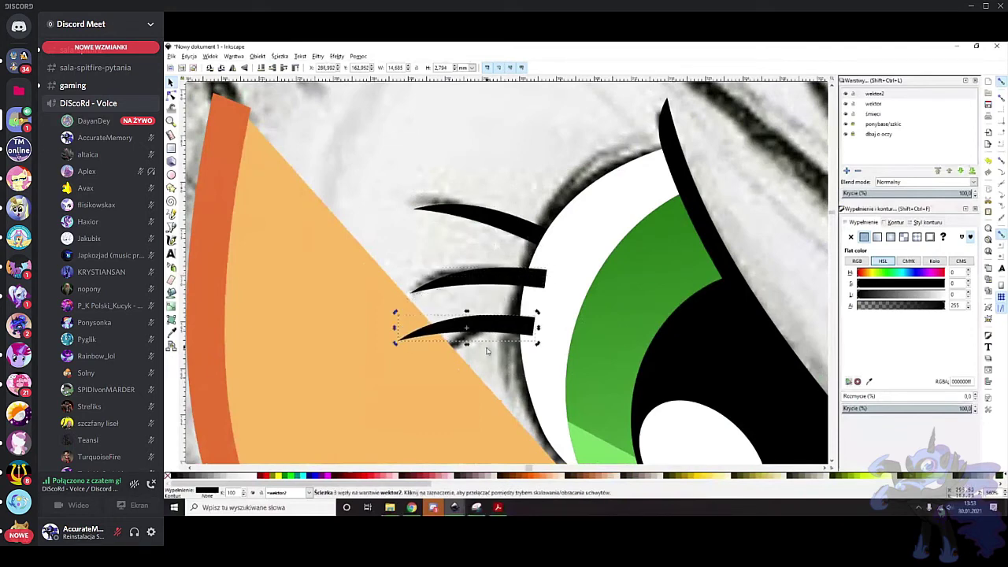
pyautogui.scroll(2, 472, 325)
pyautogui.click(340, 331)
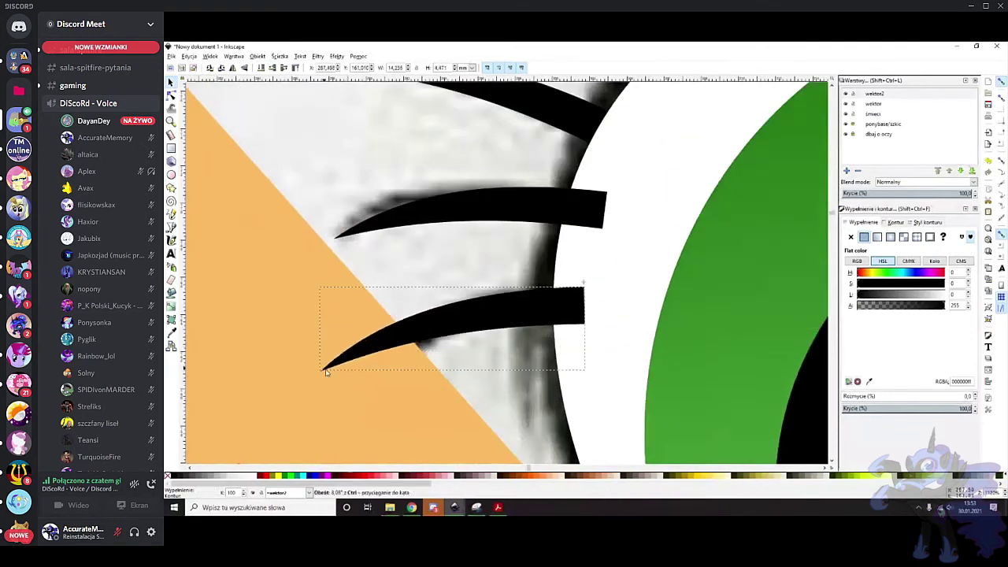
pyautogui.moveTo(307, 337); pyautogui.dragTo(331, 405)
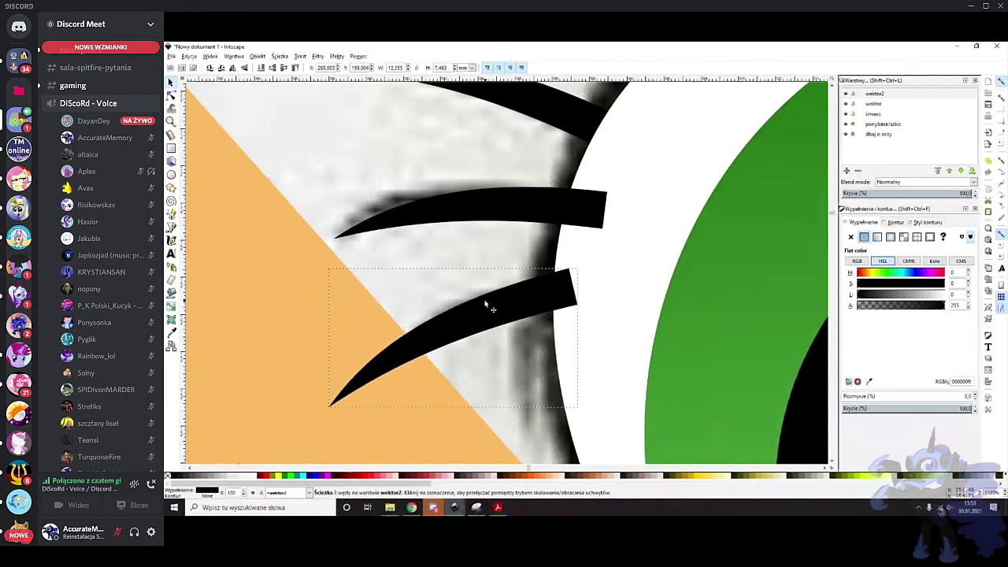
pyautogui.scroll(-1, 505, 308)
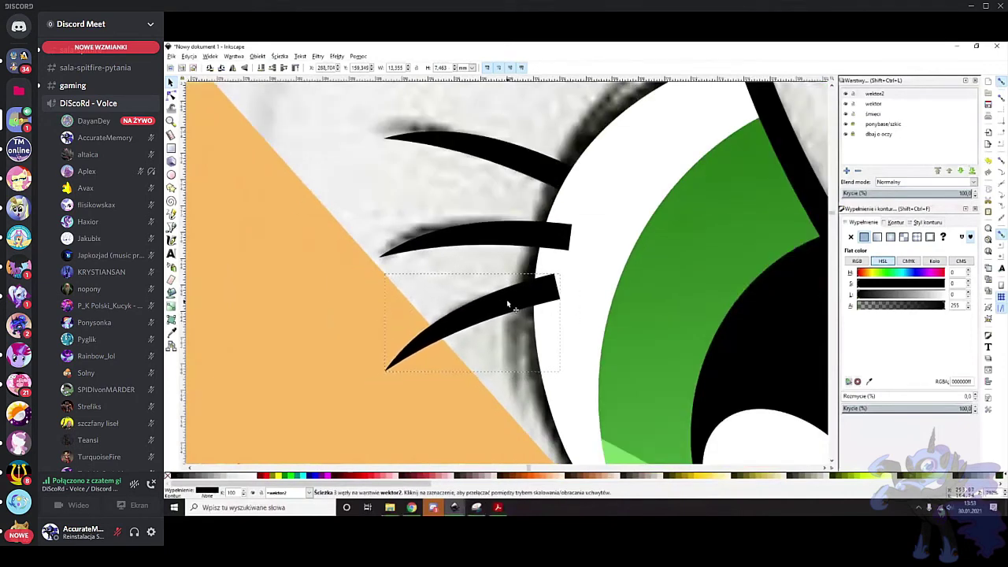
pyautogui.scroll(-1, 504, 307)
# Raise the eye group above the eyelashes so their inner ends are hidden behind the eye white
pyautogui.doubleClick(496, 240)
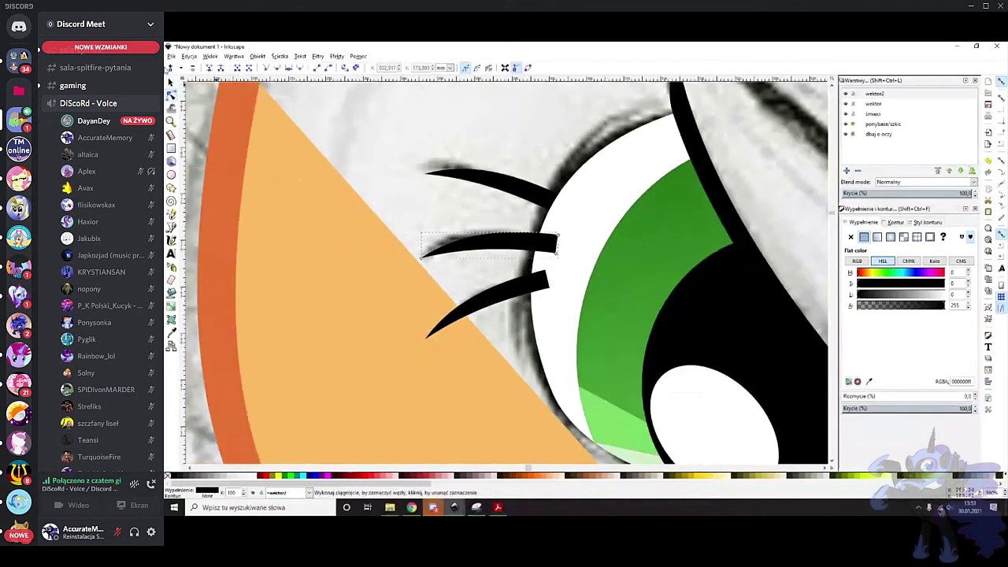
pyautogui.click(170, 82)
pyautogui.hscroll(6, 504, 169)
pyautogui.press('Escape')
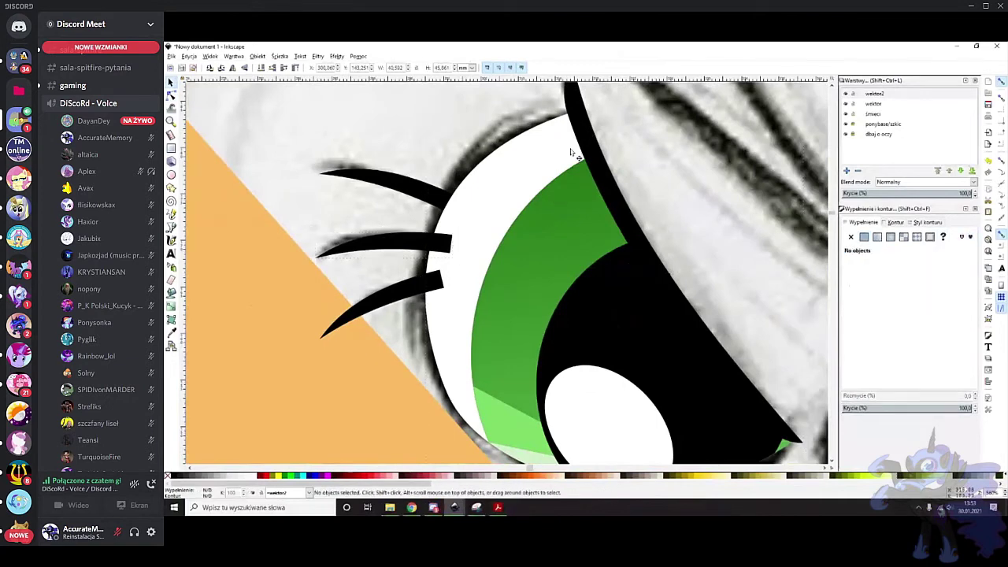
pyautogui.scroll(-2, 570, 152)
pyautogui.click(520, 178)
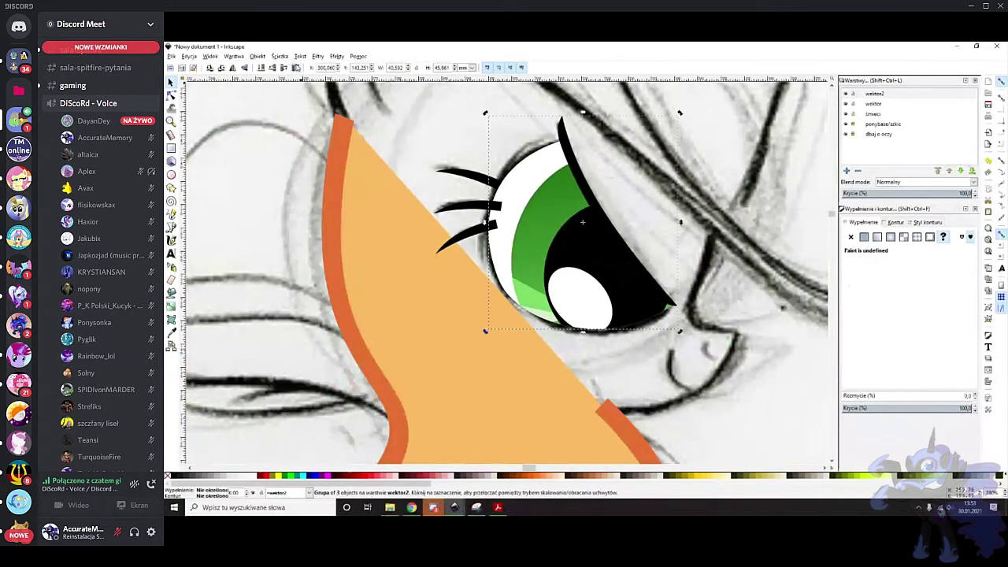
pyautogui.scroll(1, 443, 189)
# Lower the light orange body fill's opacity to about 42% to reveal the sketched cheek underneath
pyautogui.click(470, 262)
pyautogui.scroll(-3, 472, 247)
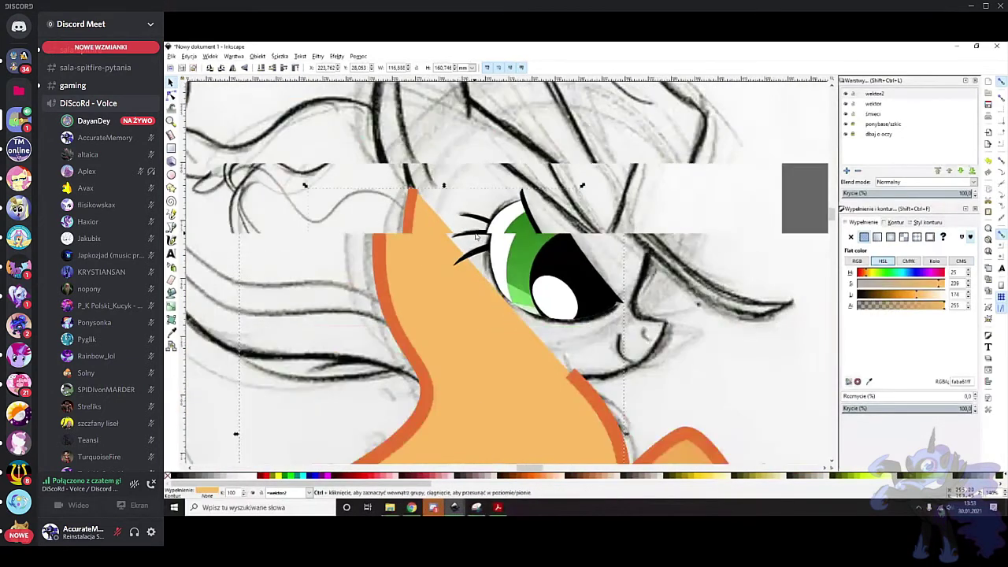
pyautogui.click(674, 329)
pyautogui.press('b')
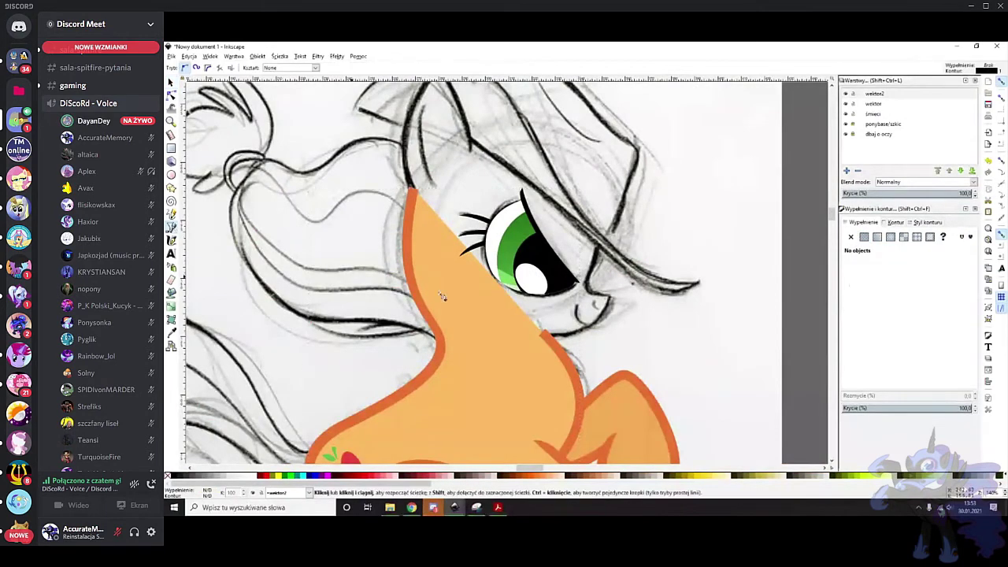
pyautogui.click(170, 96)
pyautogui.click(532, 359)
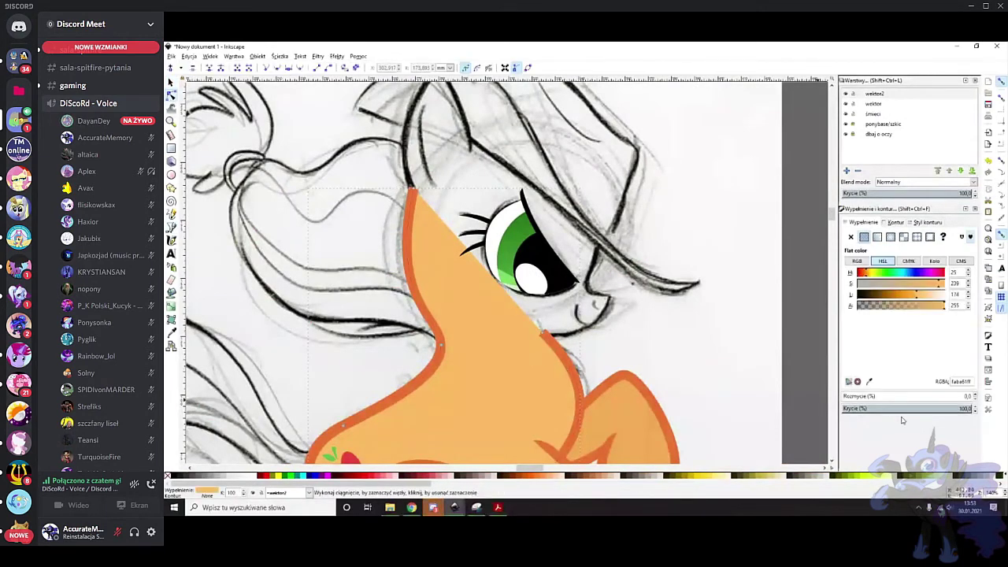
pyautogui.click(896, 408)
pyautogui.scroll(1, 579, 340)
pyautogui.click(625, 333)
# Draw a circle about 3.2 mm across over the sketched freckle nearest the eye
pyautogui.scroll(6, 622, 331)
pyautogui.scroll(-1, 549, 240)
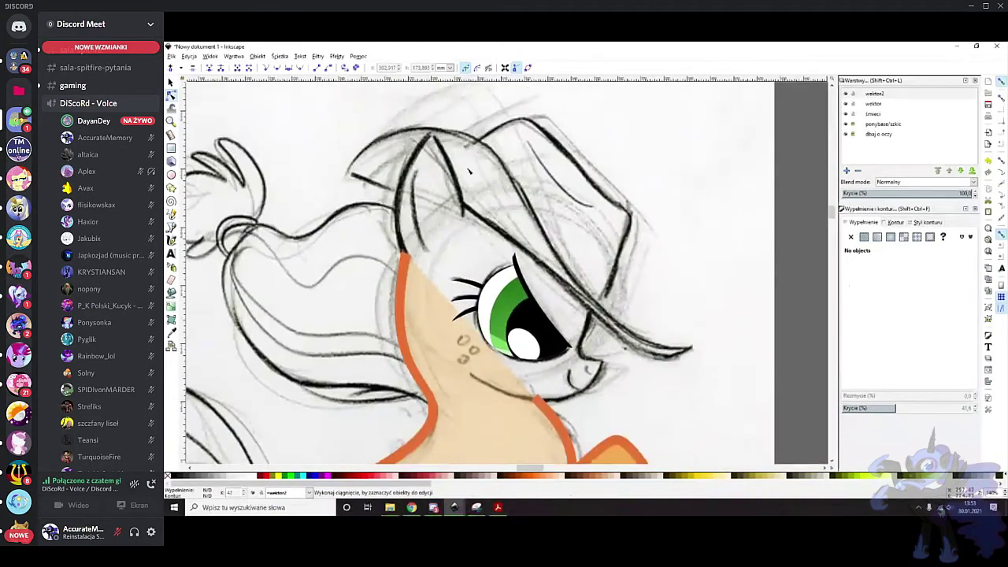
pyautogui.scroll(-2, 291, 279)
pyautogui.scroll(1, 399, 235)
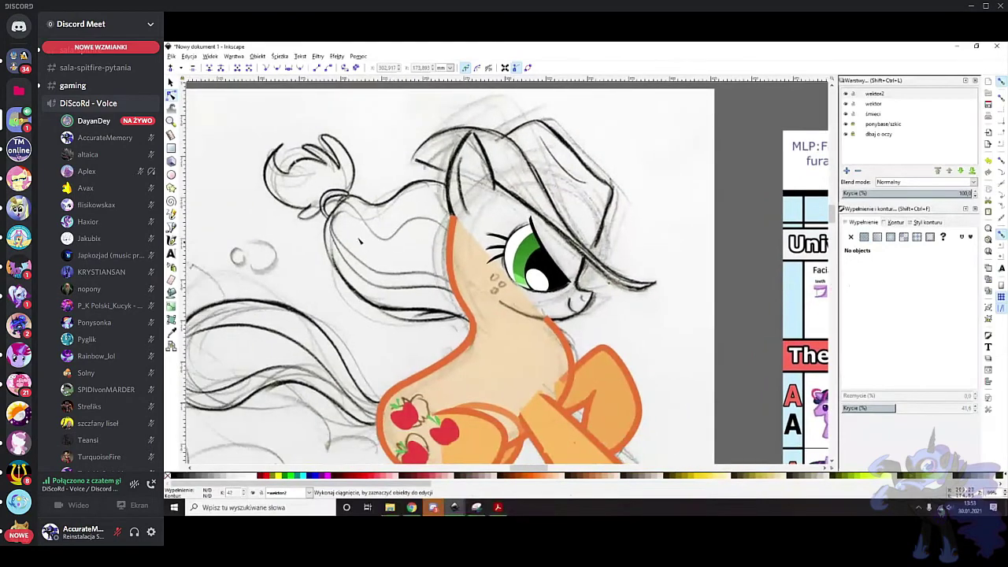
pyautogui.scroll(3, 543, 297)
pyautogui.scroll(2, 288, 236)
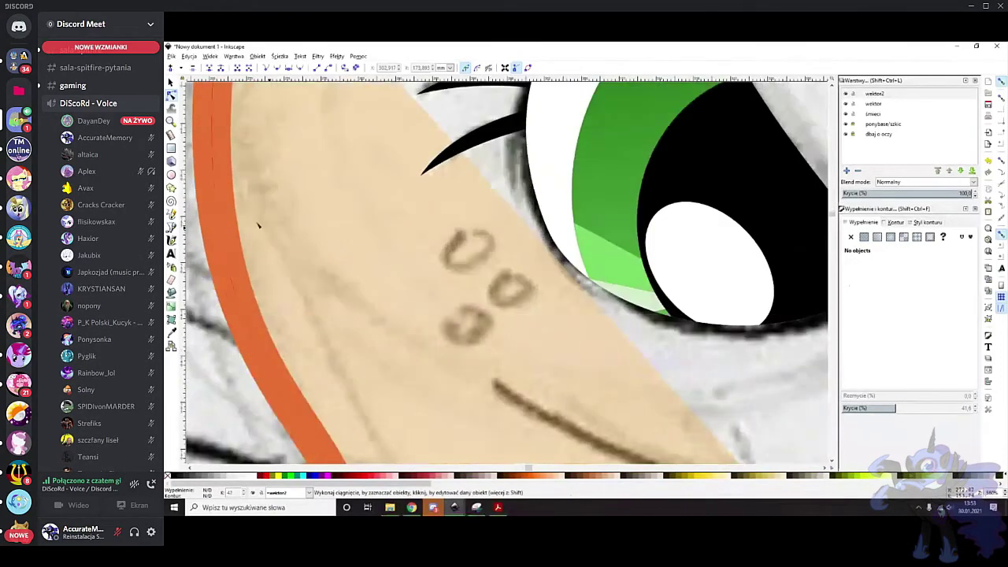
pyautogui.press('e')
pyautogui.moveTo(498, 273); pyautogui.dragTo(529, 302)
pyautogui.scroll(-3, 384, 291)
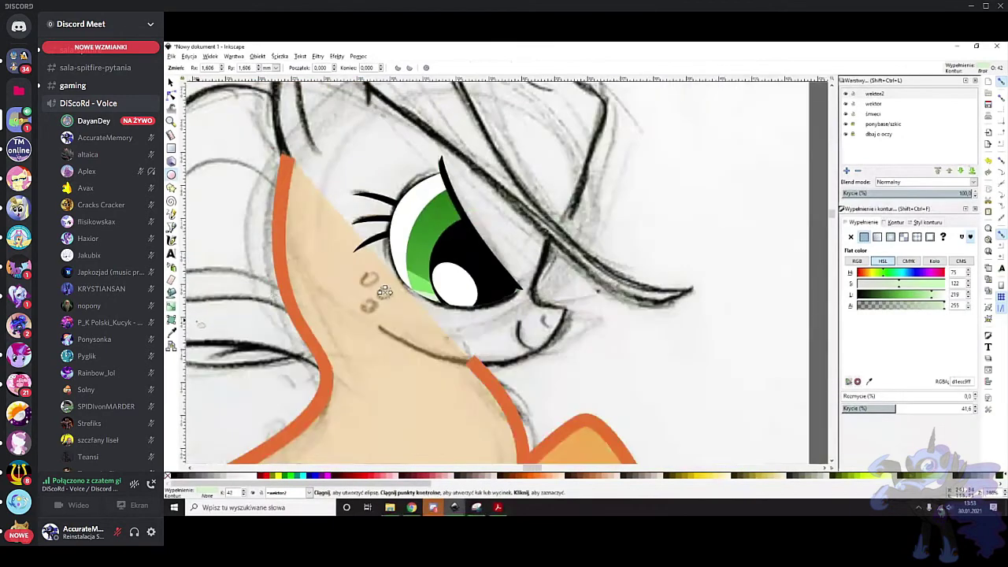
# Fill the freckle circle with the white sampled from Applejack's cheek in the colour reference chart
pyautogui.click(172, 333)
pyautogui.scroll(-4, 477, 323)
pyautogui.scroll(4, 713, 404)
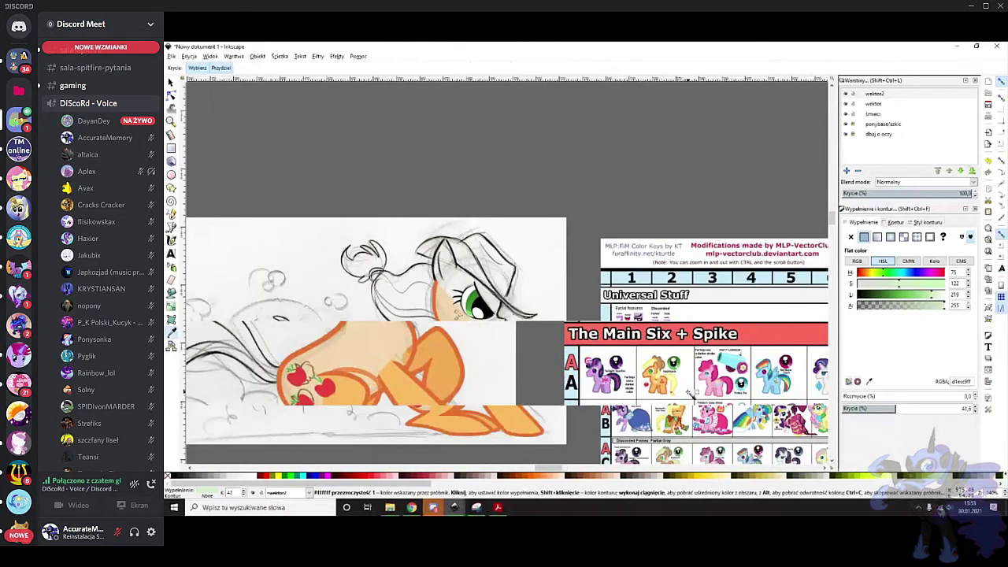
pyautogui.scroll(4, 589, 361)
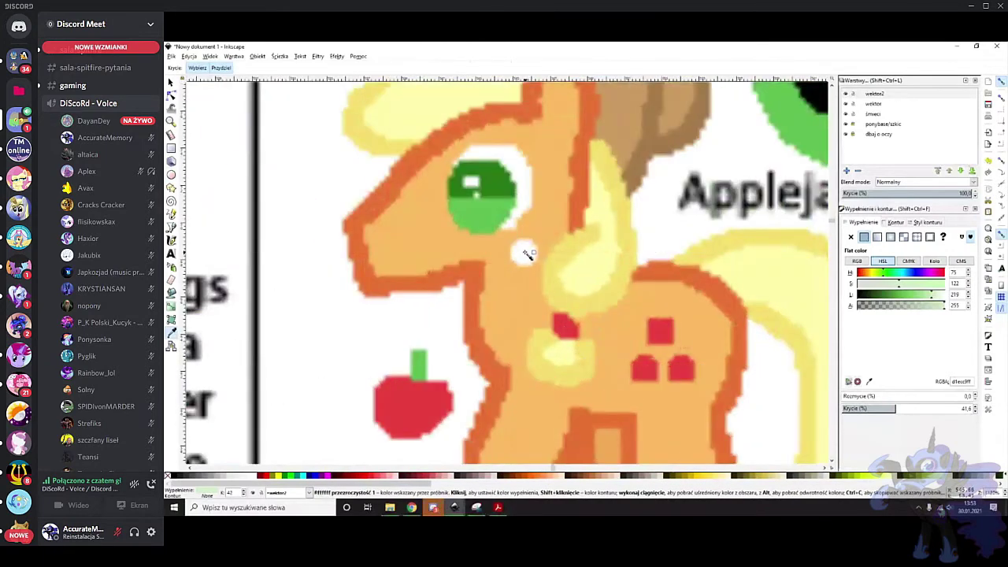
pyautogui.click(526, 253)
pyautogui.scroll(-8, 612, 304)
pyautogui.scroll(1, 289, 188)
pyautogui.scroll(3, 281, 179)
# Duplicate the freckle circle onto the other two sketched freckles and select all three circles together
pyautogui.press('s')
pyautogui.click(445, 243)
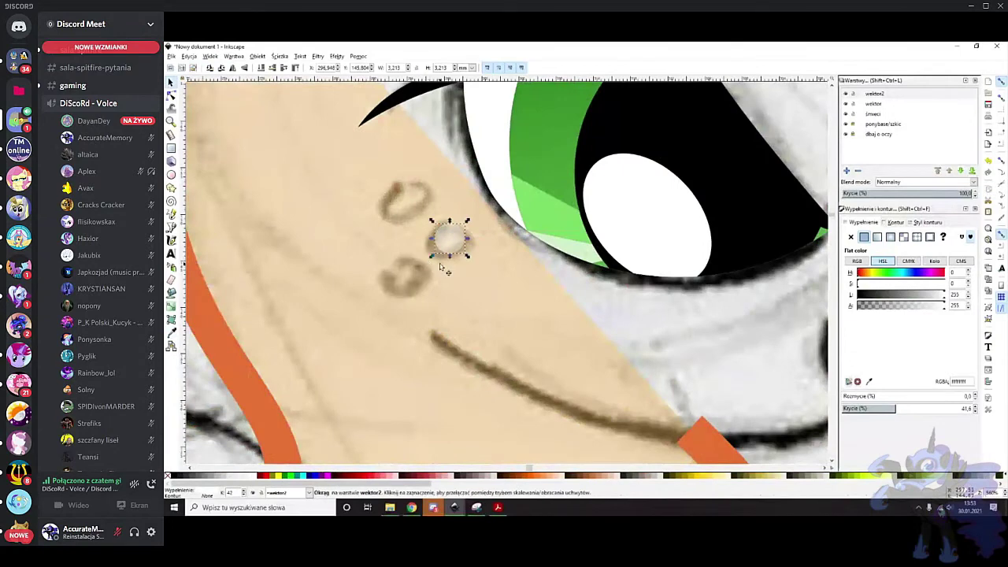
pyautogui.hotkey('ctrl', 'd')
pyautogui.moveTo(449, 240); pyautogui.dragTo(402, 269)
pyautogui.hotkey('ctrl', 'd')
pyautogui.keyDown('shift'); pyautogui.click(449, 239); pyautogui.keyUp('shift')
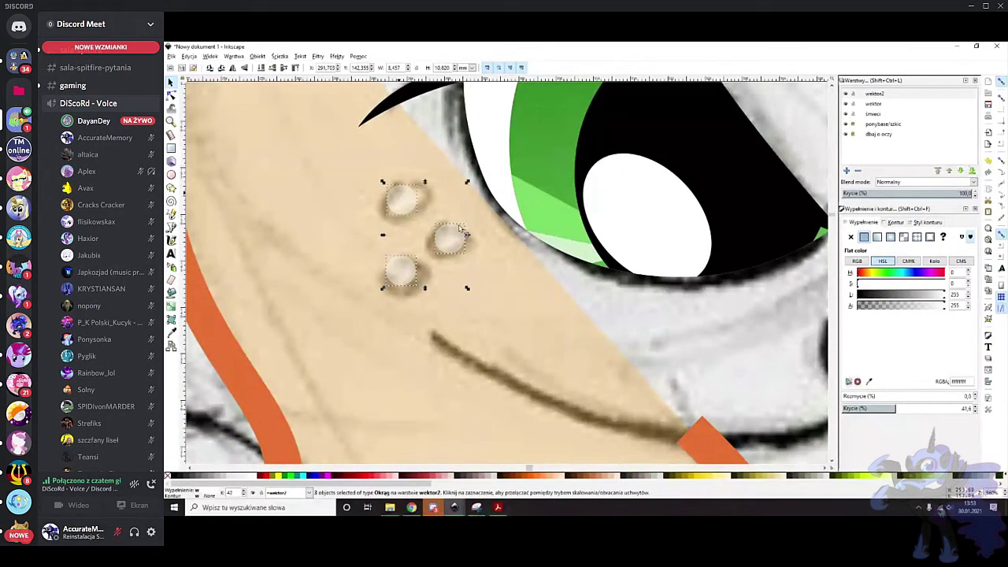
# Set the three white freckle circles to 100% opacity and group them
pyautogui.moveTo(907, 408); pyautogui.dragTo(975, 409)
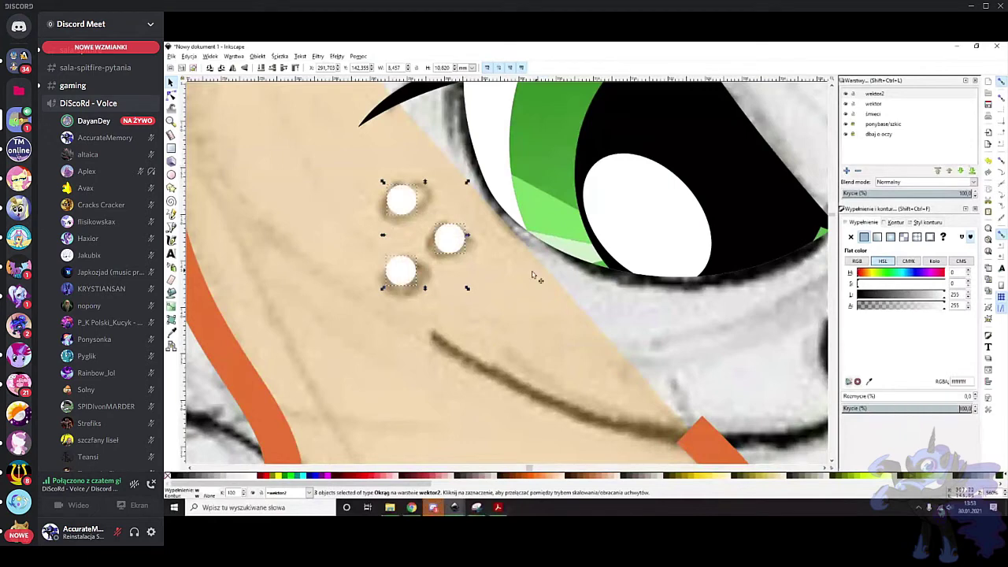
pyautogui.scroll(1, 455, 246)
pyautogui.rightClick(456, 273)
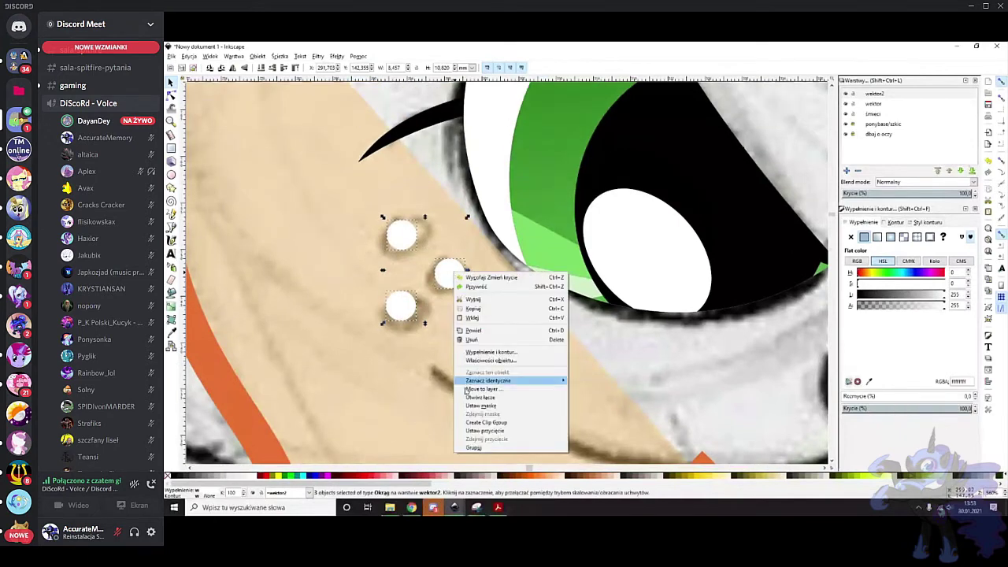
pyautogui.click(485, 448)
pyautogui.press('Escape')
pyautogui.click(396, 236)
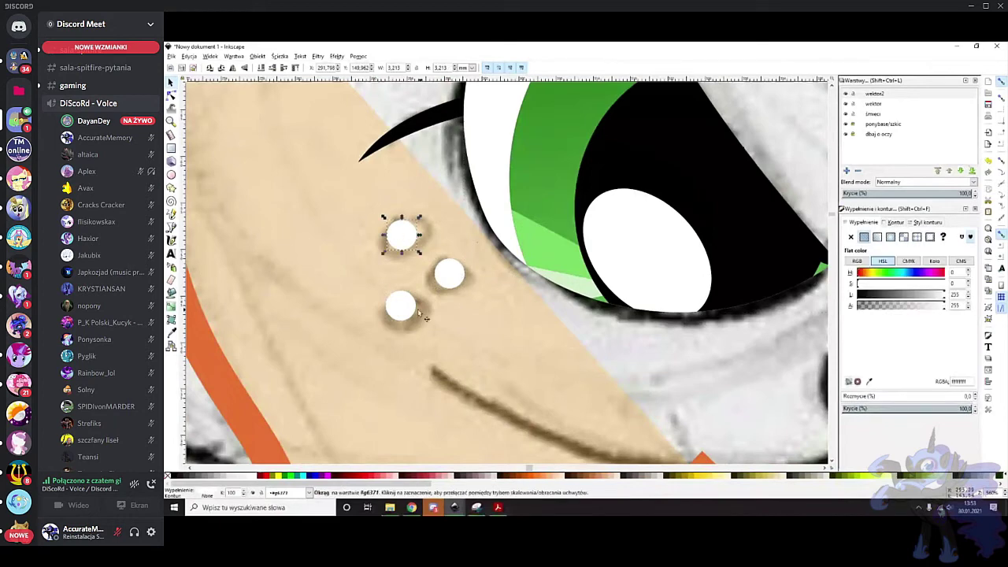
pyautogui.click(447, 271)
pyautogui.moveTo(449, 275)
pyautogui.mouseDown()
pyautogui.moveTo(400, 293)
pyautogui.moveTo(479, 293)
pyautogui.moveTo(448, 279)
pyautogui.mouseUp()
pyautogui.press('Right')
pyautogui.scroll(-1, 528, 302)
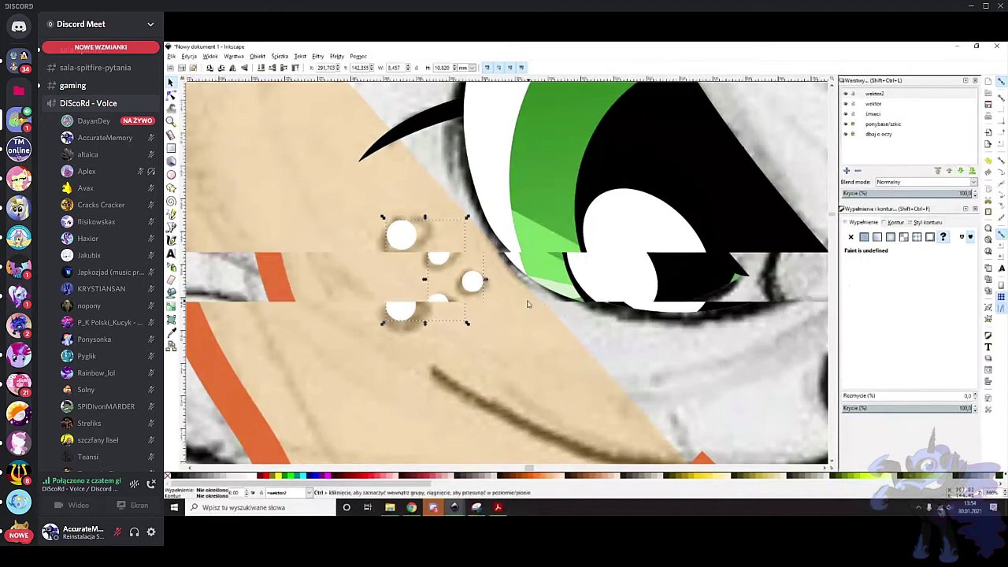
# Draw an open two-segment path from the start of the sketched cheek line to the nose tip and up to the forelock
pyautogui.click(476, 304)
pyautogui.scroll(-2, 477, 307)
pyautogui.press('b')
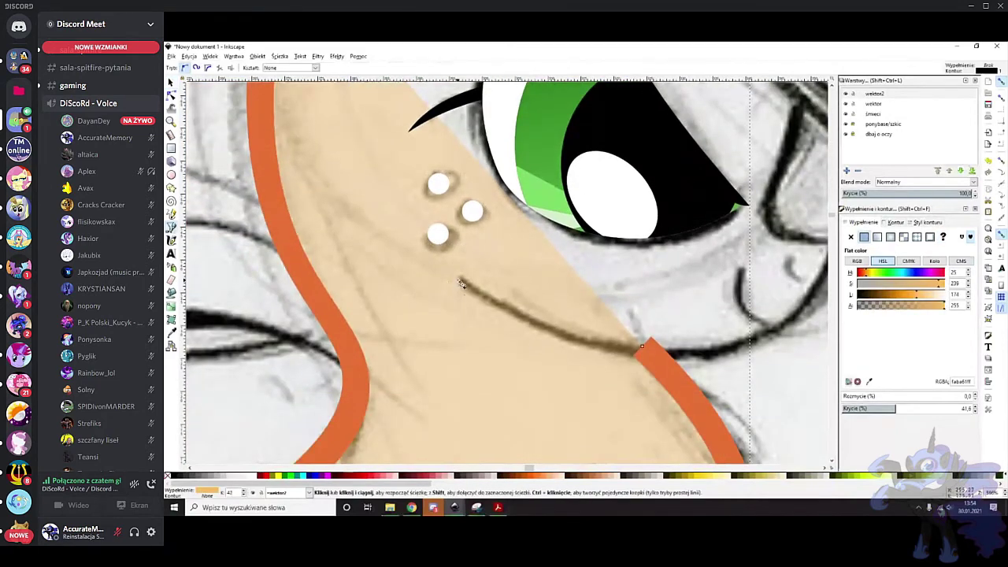
pyautogui.scroll(-3, 461, 284)
pyautogui.click(501, 293)
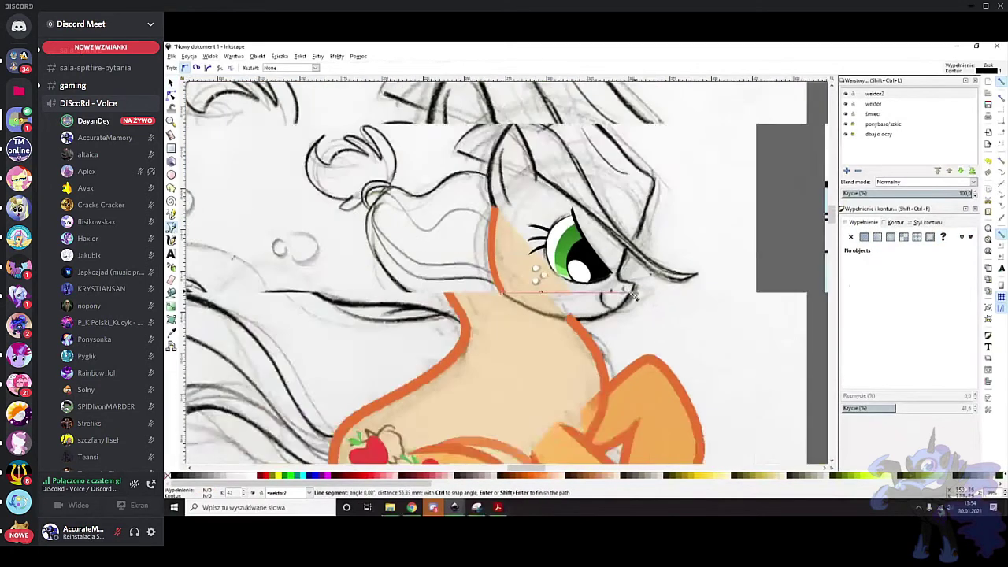
pyautogui.scroll(-8, 308, 315)
pyautogui.scroll(8, 408, 287)
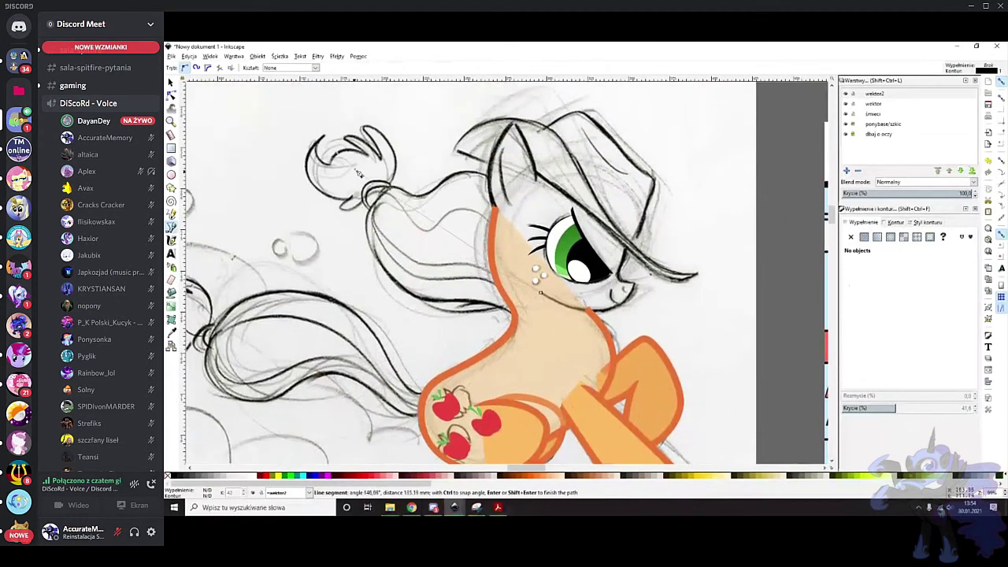
pyautogui.scroll(4, 697, 308)
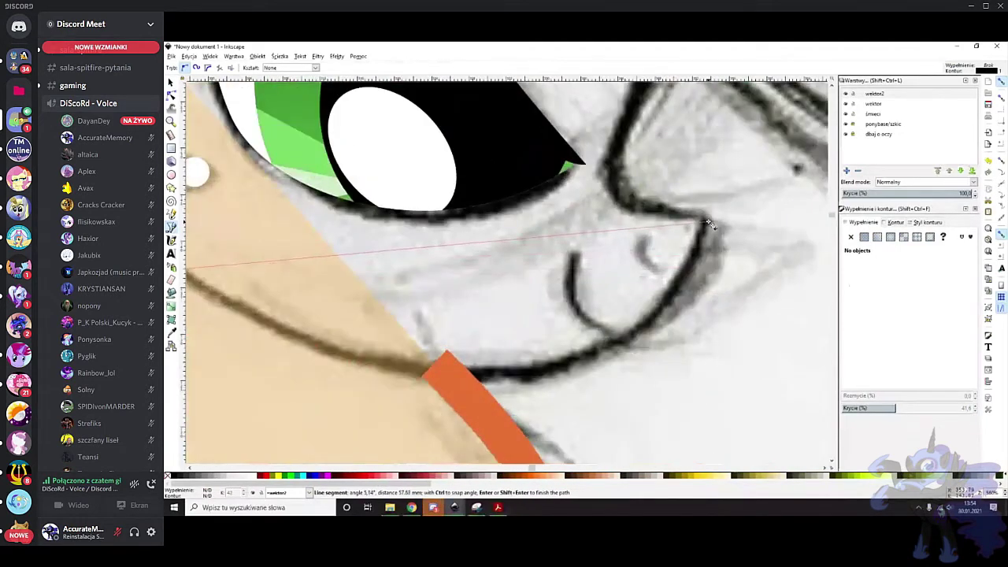
pyautogui.scroll(-4, 709, 224)
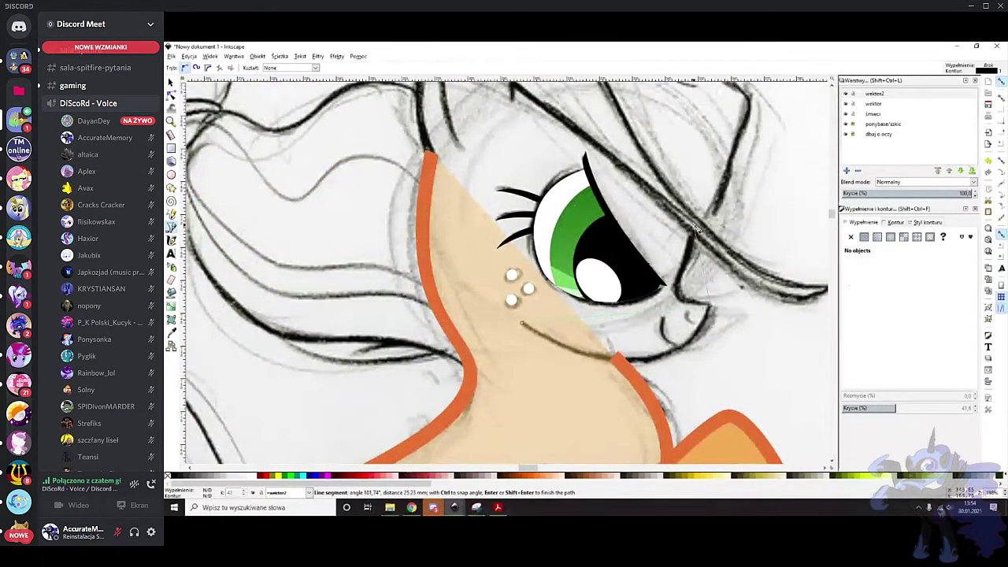
pyautogui.doubleClick(696, 227)
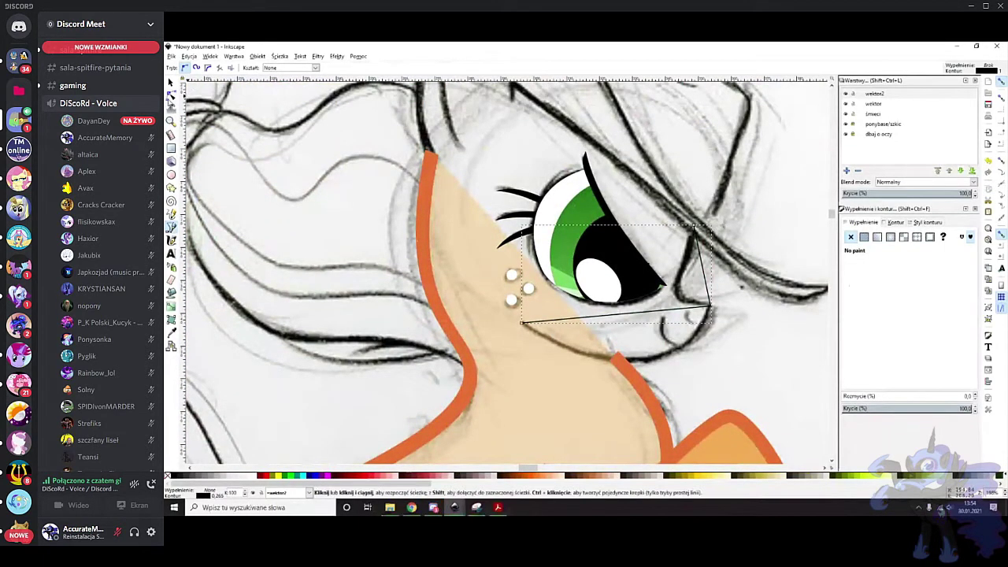
# Set the new face path's stroke width to 4 and sample its stroke colour from the orange outline of the raised foreleg
pyautogui.click(169, 97)
pyautogui.scroll(2, 764, 355)
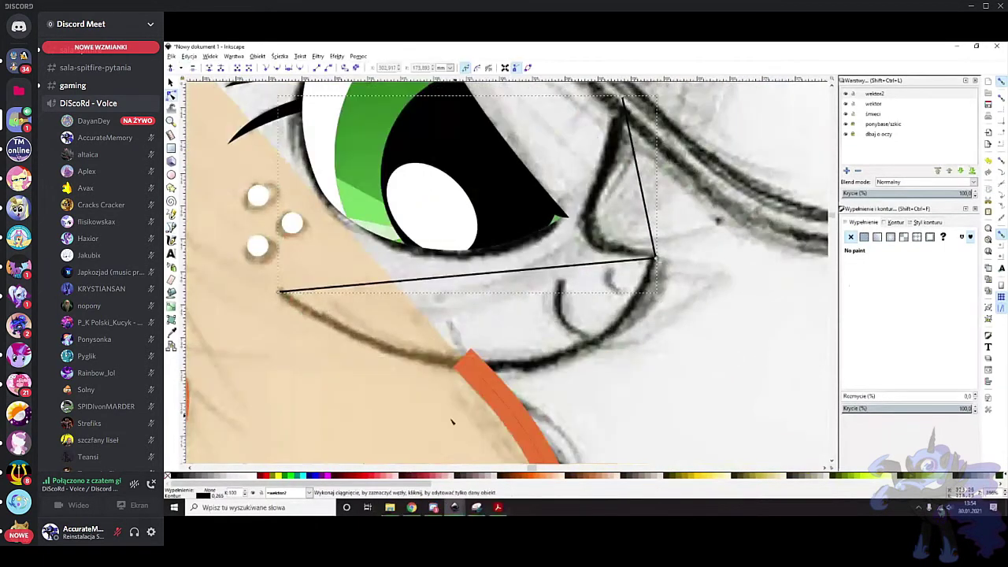
pyautogui.rightClick(220, 496)
pyautogui.click(237, 425)
pyautogui.scroll(-2, 461, 297)
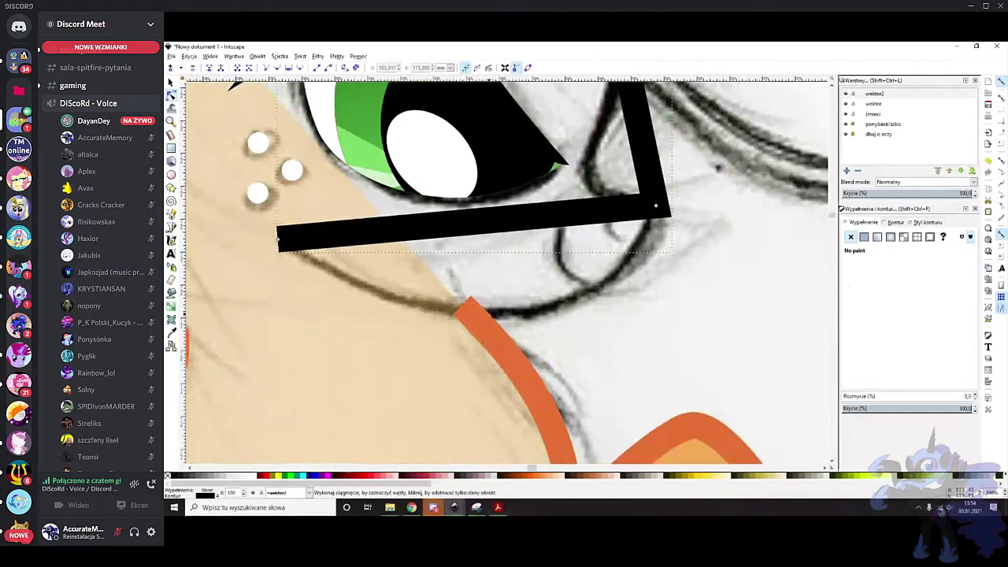
pyautogui.scroll(-3, 517, 321)
pyautogui.scroll(3, 520, 320)
pyautogui.click(481, 224)
pyautogui.press('d')
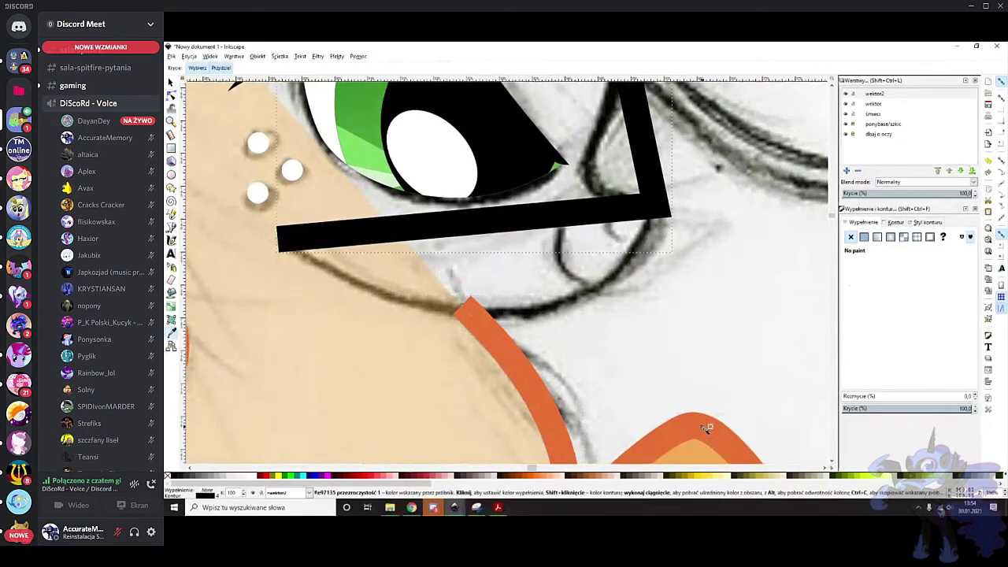
pyautogui.keyDown('shift'); pyautogui.click(703, 427); pyautogui.keyUp('shift')
# Examine the pony entries in the colour reference chart and compare them with the drawing's head
pyautogui.scroll(-6, 580, 227)
pyautogui.scroll(2, 707, 274)
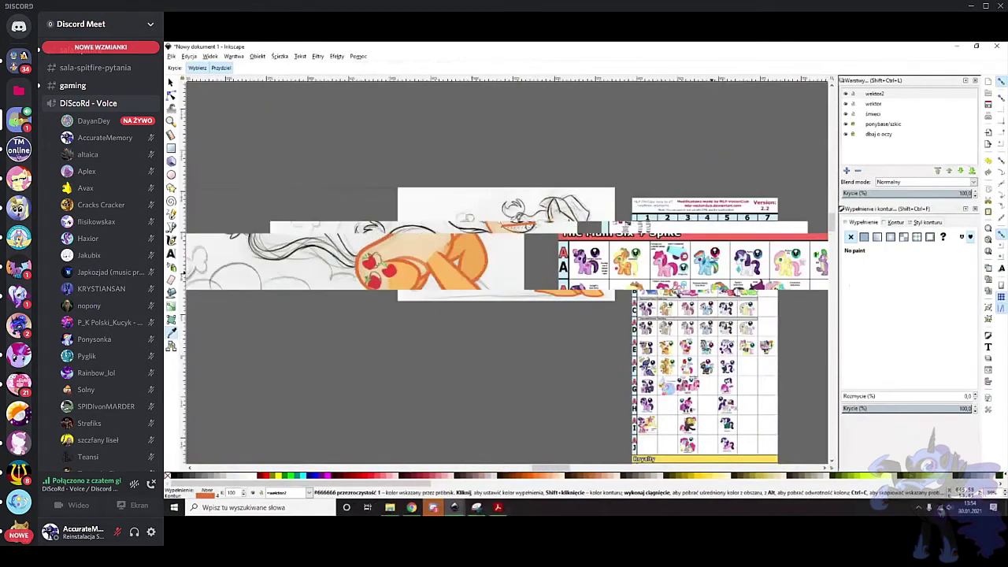
pyautogui.scroll(3, 703, 276)
pyautogui.scroll(-4, 652, 256)
pyautogui.scroll(3, 520, 174)
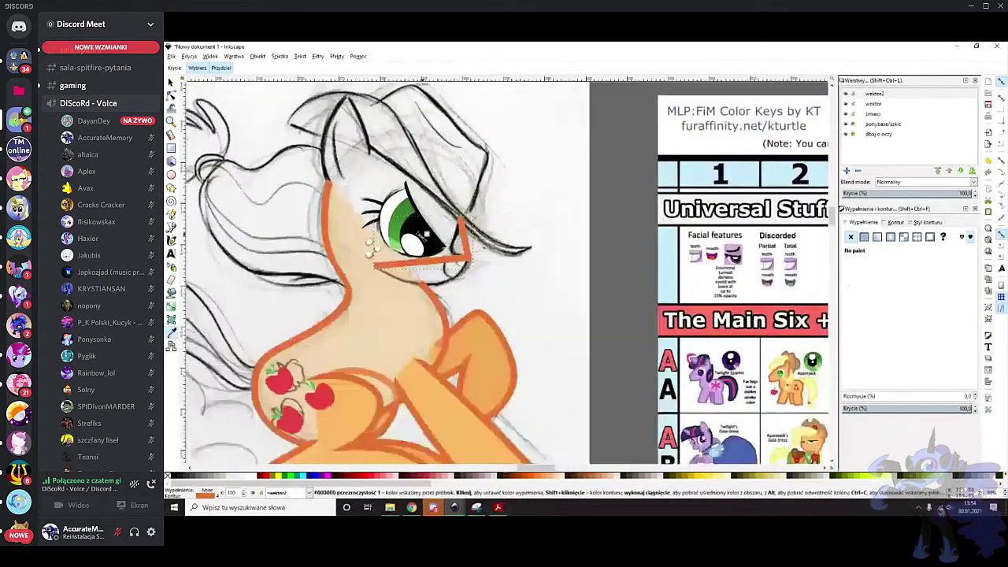
pyautogui.scroll(3, 429, 235)
pyautogui.press('n')
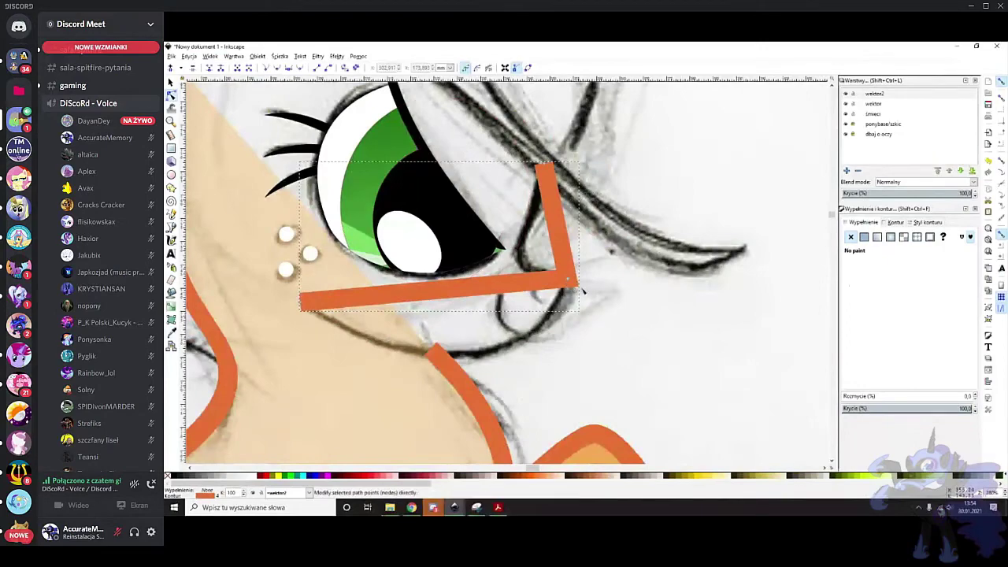
pyautogui.scroll(-5, 504, 267)
pyautogui.scroll(5, 630, 339)
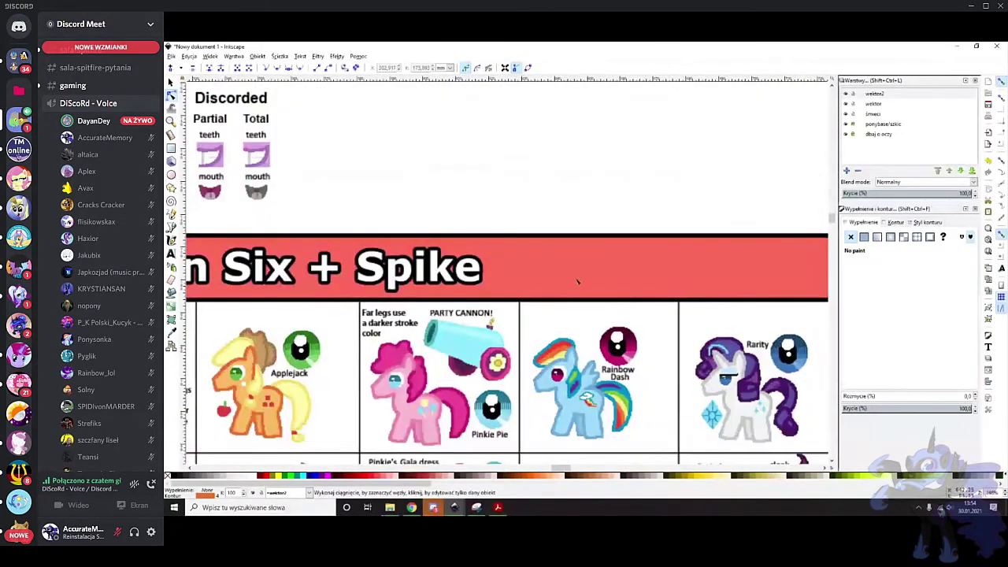
pyautogui.scroll(-2, 560, 303)
pyautogui.scroll(-5, 557, 299)
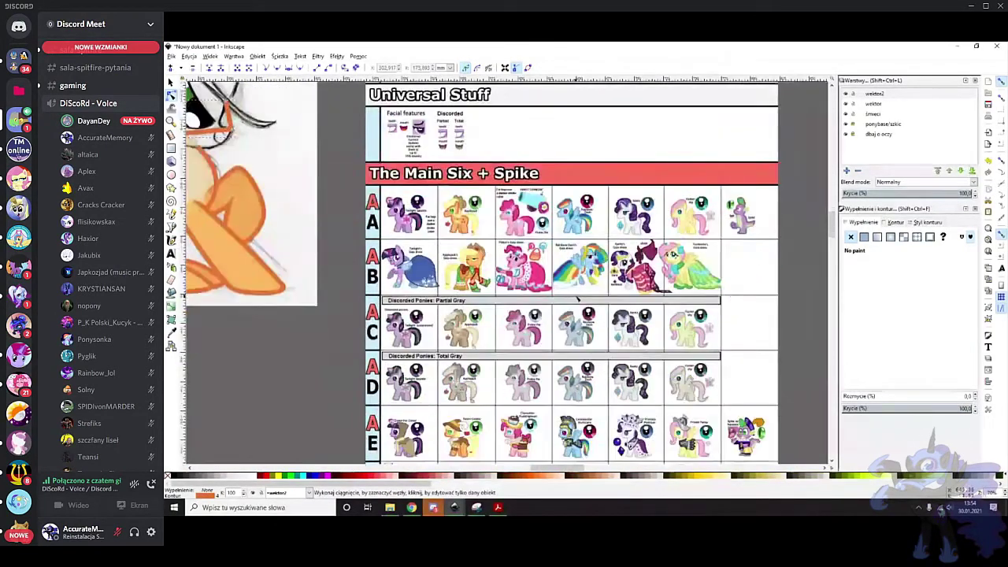
pyautogui.scroll(3, 291, 235)
pyautogui.scroll(4, 292, 235)
pyautogui.scroll(-1, 563, 354)
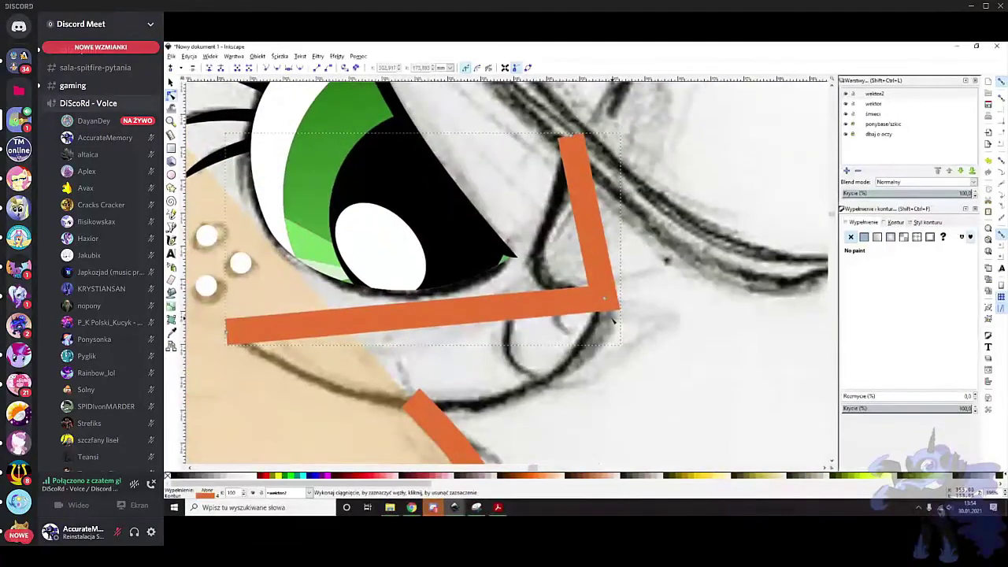
# Bend the face path into a smooth curve at the nose tip and lower its opacity to 41.6%
pyautogui.keyDown('ctrl'); pyautogui.click(605, 298); pyautogui.keyUp('ctrl')
pyautogui.scroll(-1, 535, 300)
pyautogui.hscroll(-1, 522, 299)
pyautogui.moveTo(474, 315); pyautogui.dragTo(462, 343)
pyautogui.click(896, 410)
pyautogui.hscroll(-2, 349, 323)
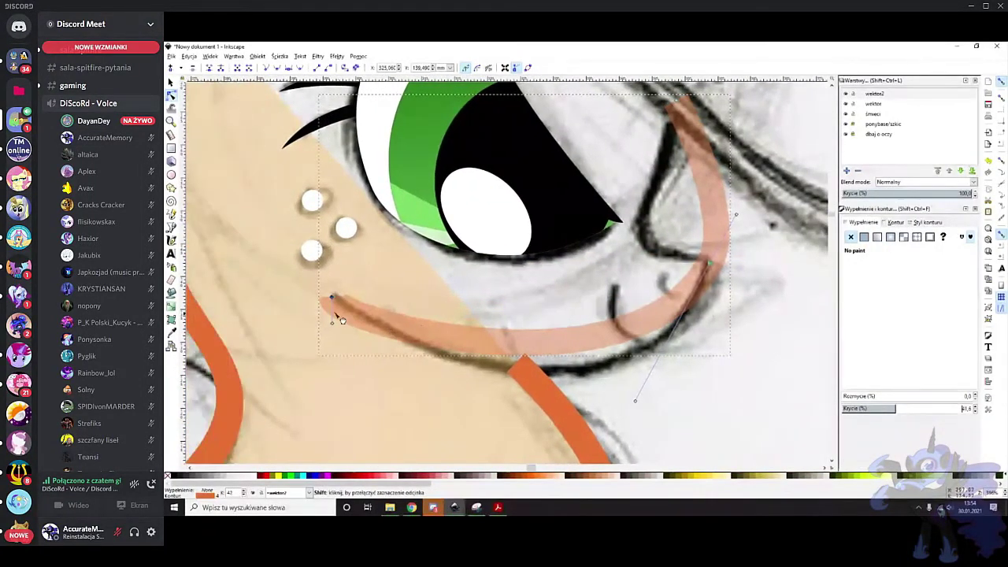
# Fit the path's lower curve to the sketched jaw and chin line by adjusting its nodes and handles
pyautogui.moveTo(329, 298); pyautogui.dragTo(389, 371)
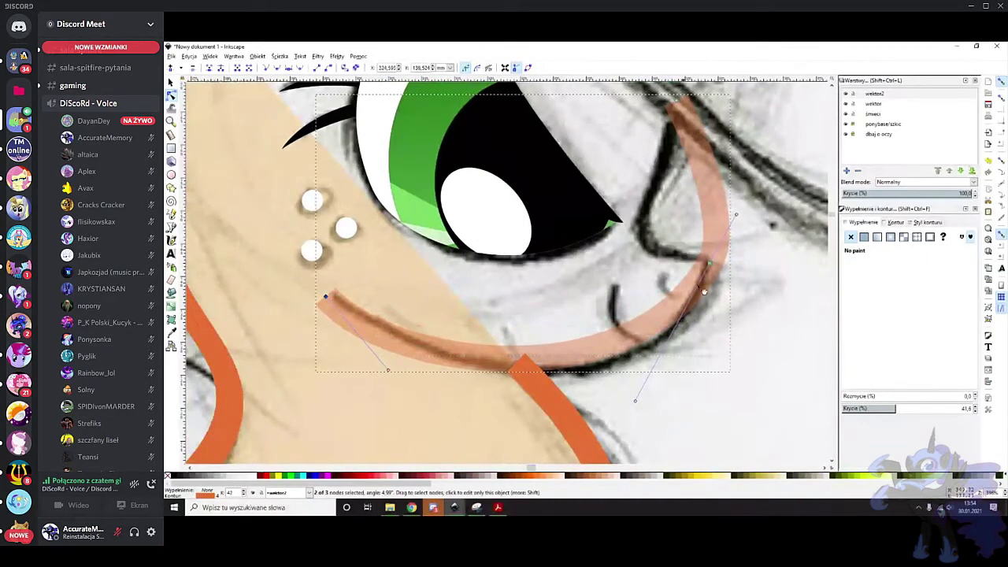
pyautogui.moveTo(710, 263); pyautogui.dragTo(708, 259)
pyautogui.moveTo(618, 343); pyautogui.dragTo(627, 375)
pyautogui.scroll(1, 631, 315)
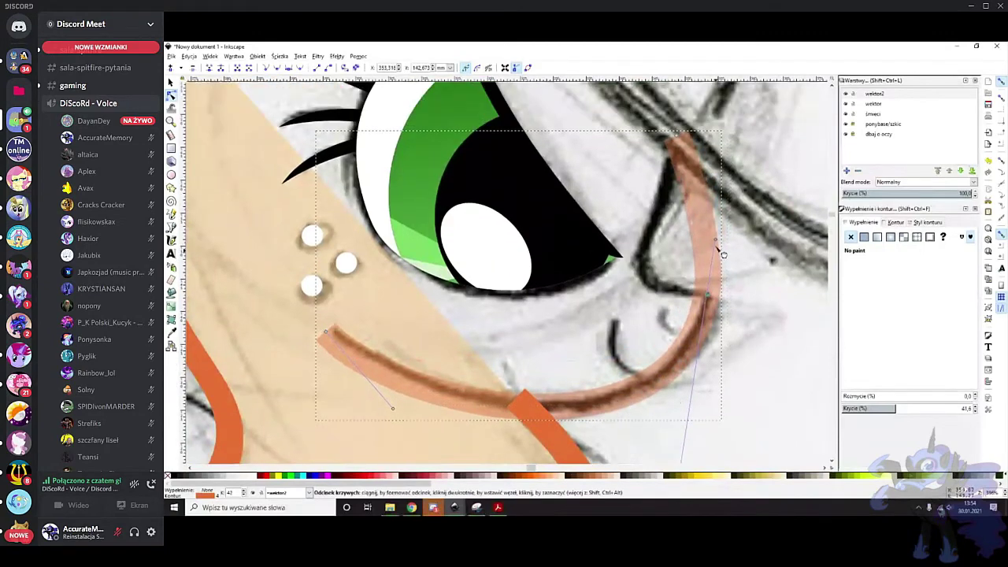
# Shape the upper part of the path along the sketched muzzle and nose bridge, and raise the path's opacity to 49.3%
pyautogui.moveTo(700, 224); pyautogui.dragTo(641, 269)
pyautogui.scroll(1, 738, 303)
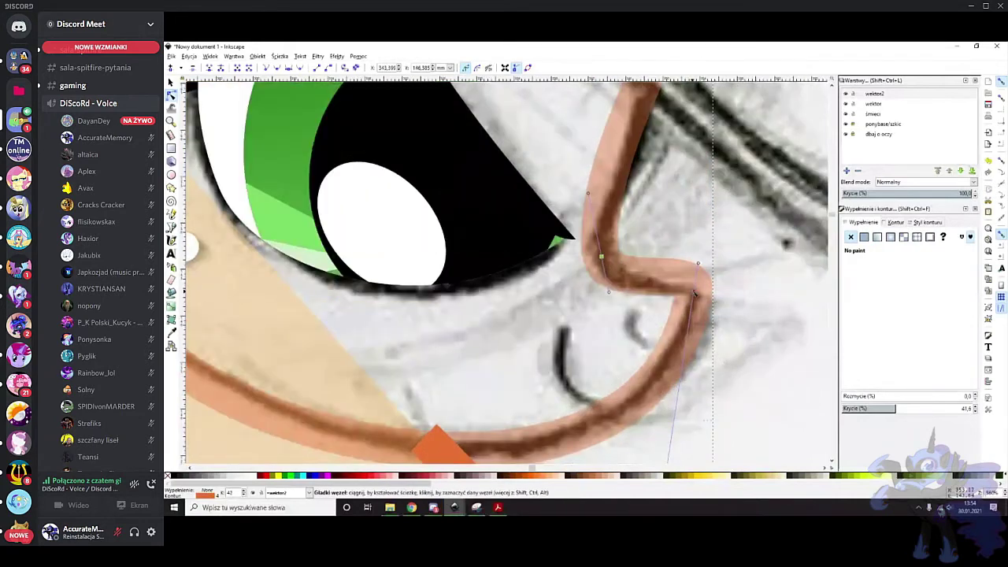
pyautogui.moveTo(693, 292); pyautogui.dragTo(694, 295)
pyautogui.click(689, 238)
pyautogui.scroll(1, 689, 239)
pyautogui.scroll(3, 689, 237)
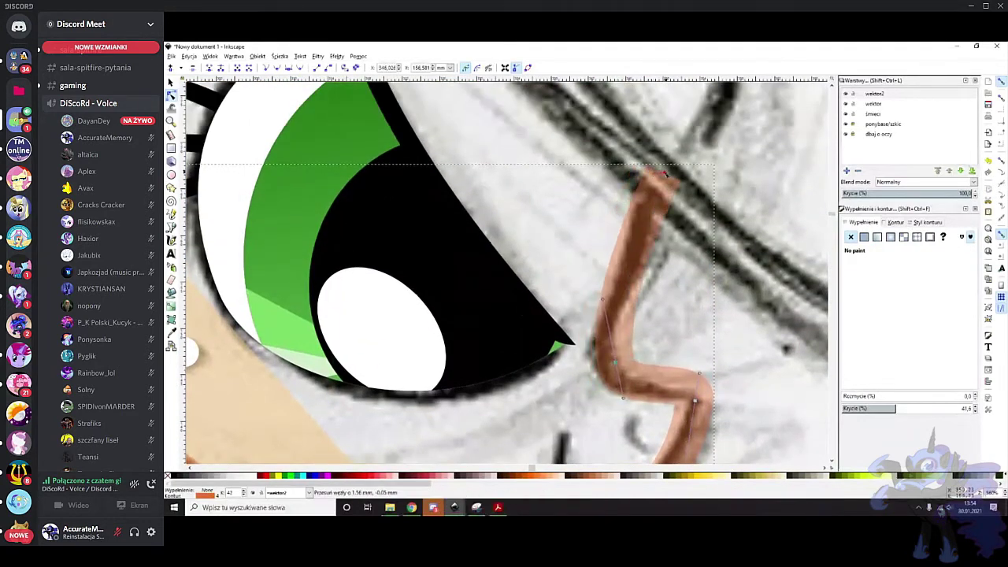
pyautogui.moveTo(614, 363); pyautogui.dragTo(604, 363)
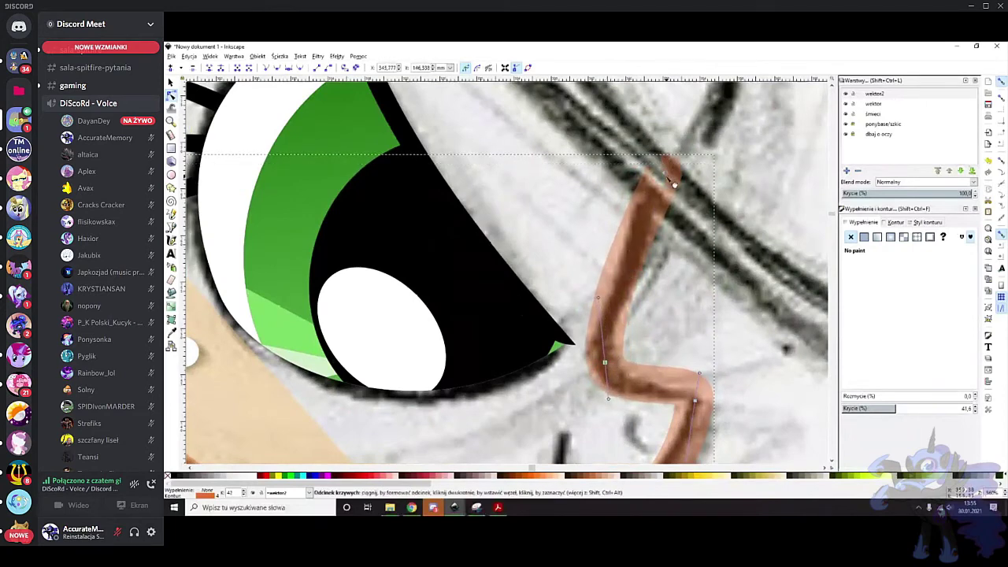
pyautogui.moveTo(671, 184); pyautogui.dragTo(651, 193)
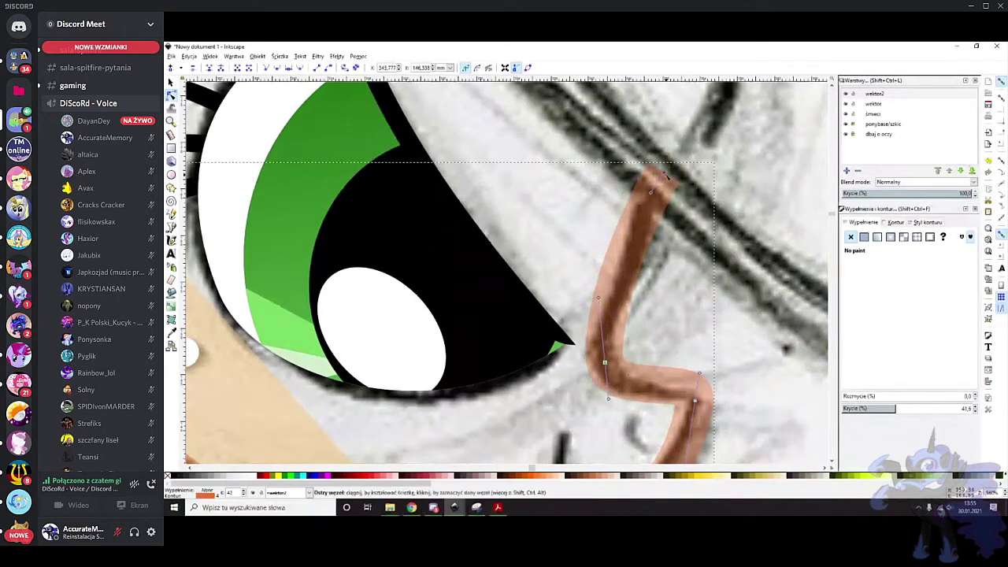
pyautogui.keyDown('ctrl'); pyautogui.scroll(-2, 688, 260); pyautogui.keyUp('ctrl')
pyautogui.scroll(-1, 688, 264)
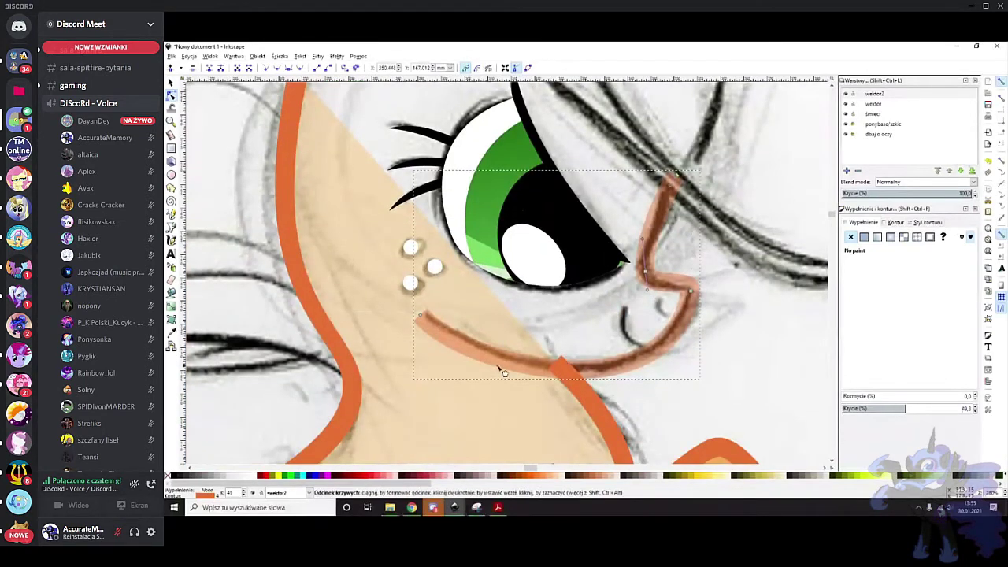
# Add a node on the cheek stretch of the face outline and convert its stroke to a filled path
pyautogui.keyDown('ctrl'); pyautogui.scroll(2, 444, 337); pyautogui.keyUp('ctrl')
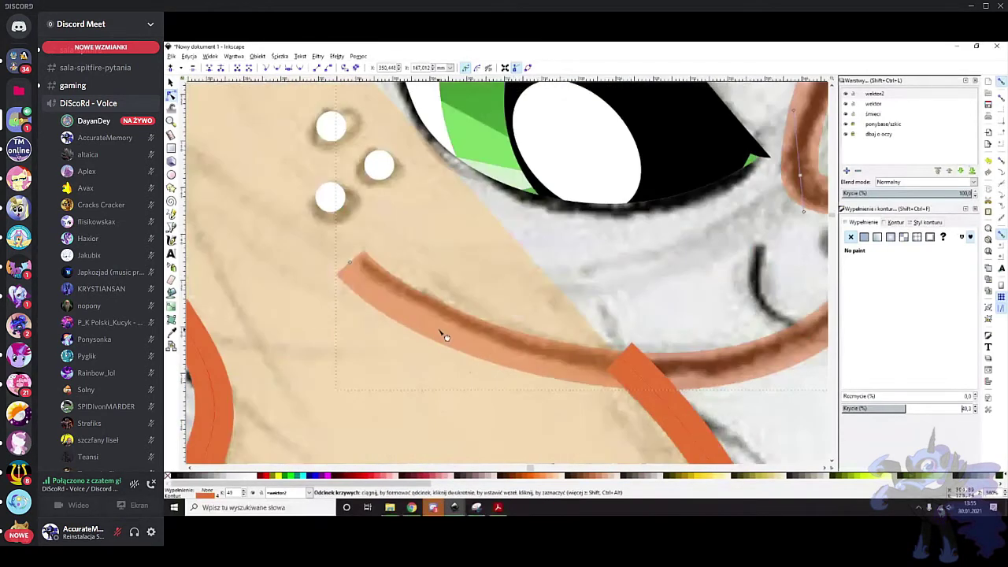
pyautogui.click(517, 349)
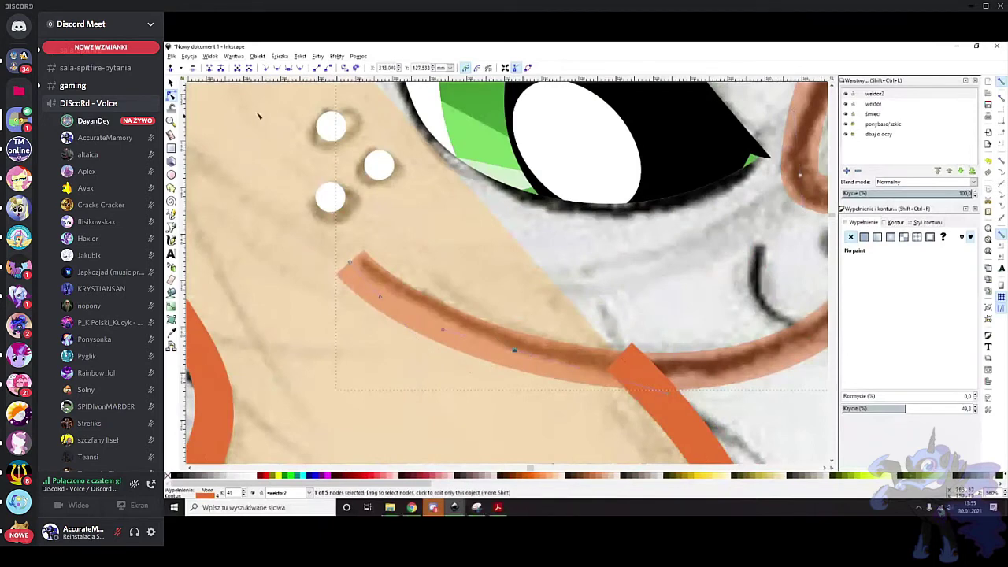
pyautogui.click(357, 70)
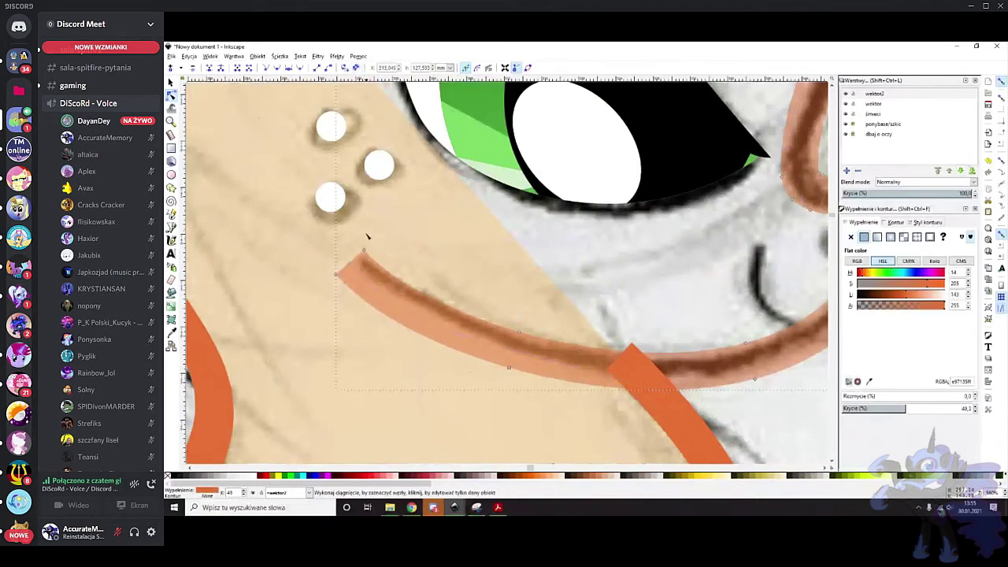
# Taper the outline's cheek end to a point by deleting its lower corner node and adjusting the lower edge
pyautogui.keyDown('ctrl'); pyautogui.scroll(1, 360, 247); pyautogui.keyUp('ctrl')
pyautogui.moveTo(298, 250)
pyautogui.mouseDown()
pyautogui.moveTo(334, 296)
pyautogui.moveTo(332, 288)
pyautogui.mouseUp()
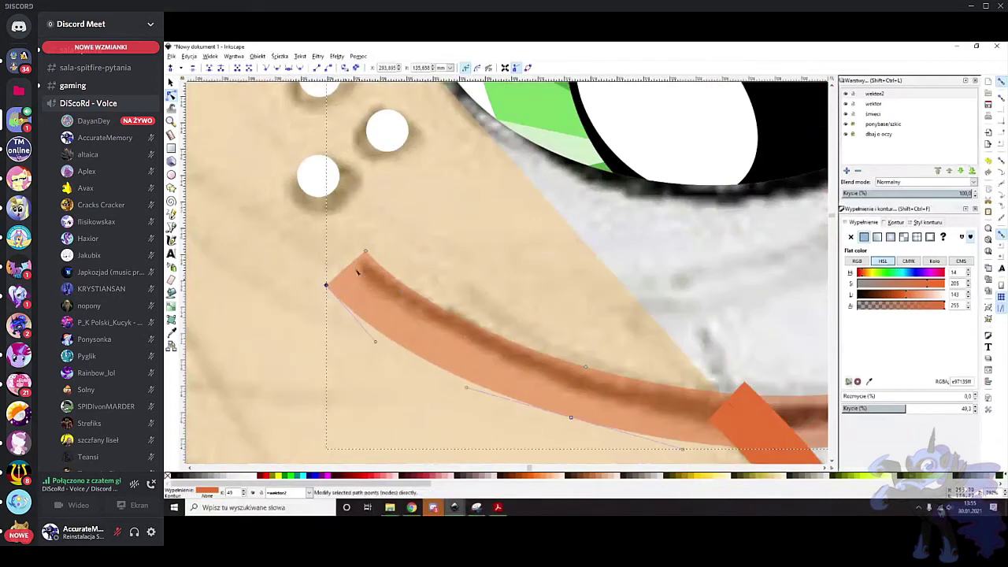
pyautogui.press('Delete')
pyautogui.moveTo(263, 326)
pyautogui.mouseDown()
pyautogui.moveTo(317, 341)
pyautogui.moveTo(378, 346)
pyautogui.moveTo(375, 337)
pyautogui.mouseUp()
pyautogui.scroll(-1, 497, 346)
pyautogui.scroll(2, 533, 411)
# Refine the node and handles on the outline's lower cheek edge for a smooth transition into the tapered tip
pyautogui.moveTo(539, 405); pyautogui.dragTo(653, 339)
pyautogui.scroll(2, 587, 362)
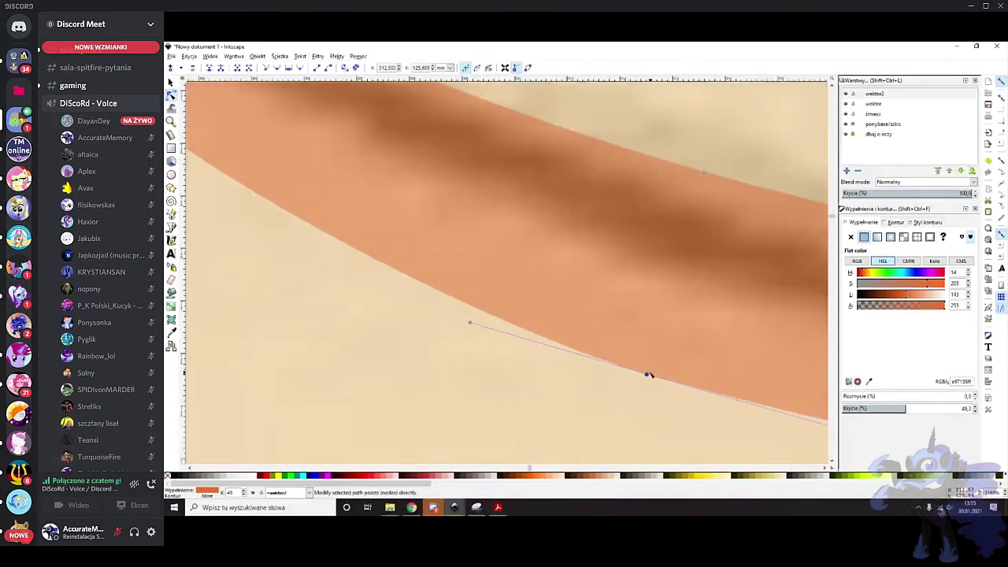
pyautogui.moveTo(473, 323); pyautogui.dragTo(468, 323)
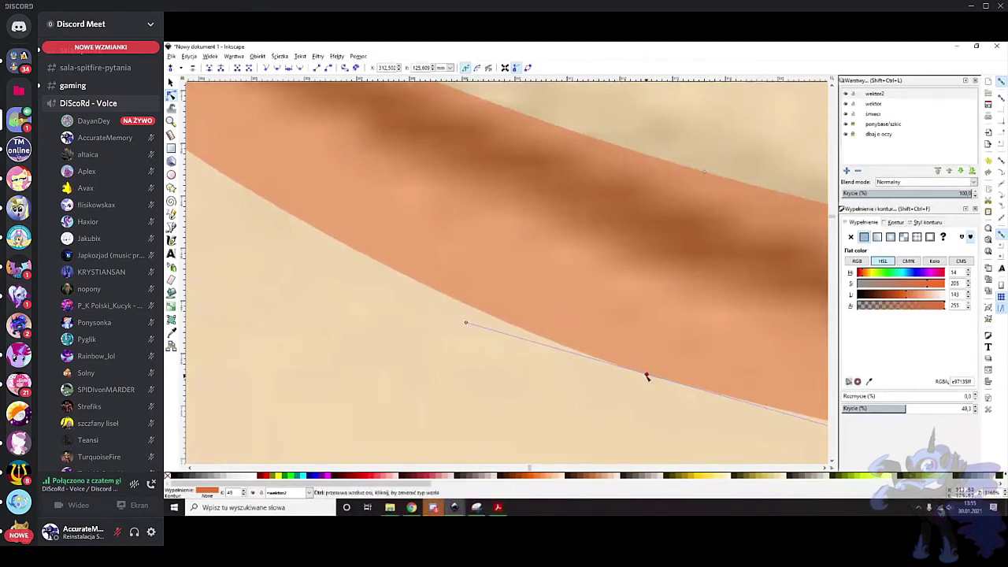
pyautogui.scroll(2, 636, 400)
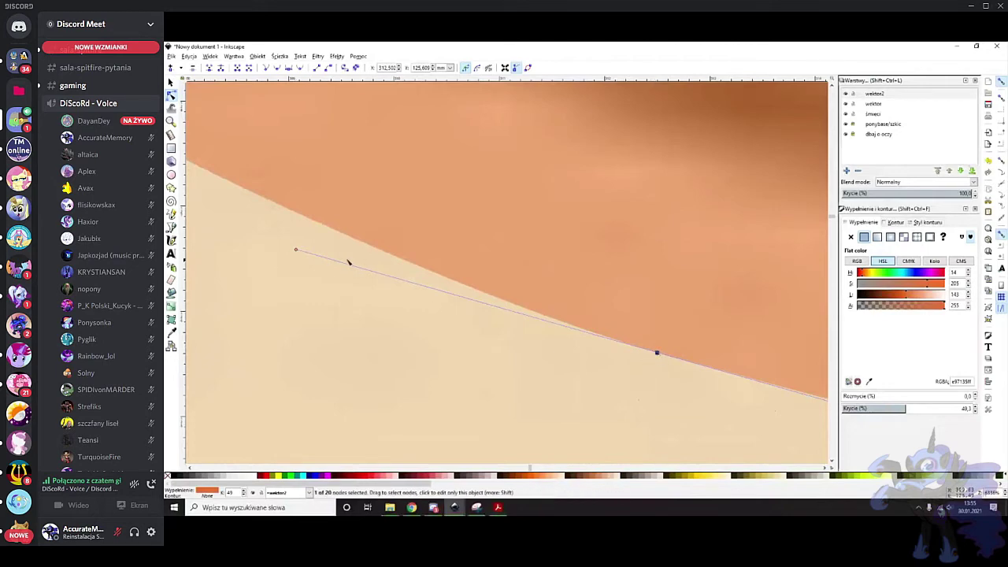
pyautogui.scroll(-4, 461, 241)
pyautogui.click(331, 131)
pyautogui.scroll(2, 490, 211)
pyautogui.scroll(-1, 490, 211)
pyautogui.scroll(1, 490, 211)
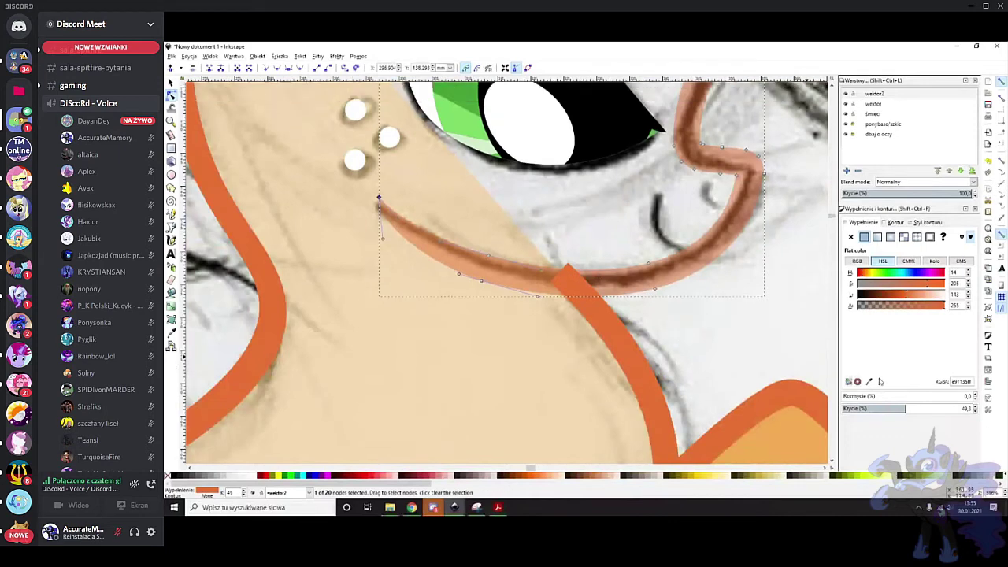
# Raise the tapered face outline's opacity to 100%
pyautogui.moveTo(928, 408); pyautogui.dragTo(1005, 420)
pyautogui.scroll(3, 618, 219)
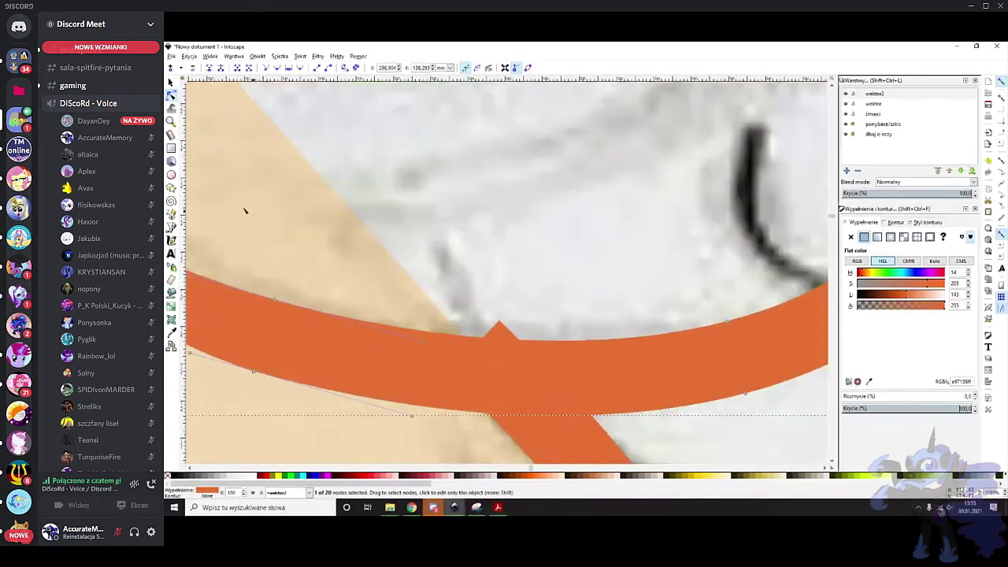
pyautogui.press('r')
pyautogui.moveTo(410, 244); pyautogui.dragTo(605, 391)
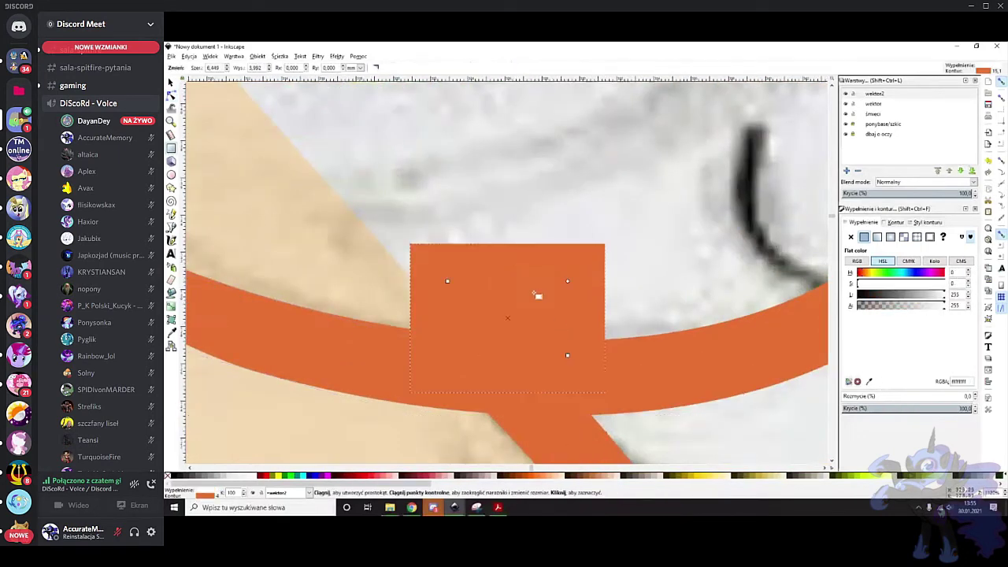
pyautogui.press('Delete')
# Draw a short horizontal Bezier segment inside the jaw line, spanning the place where the neck outline's end pokes through
pyautogui.scroll(-3, 496, 251)
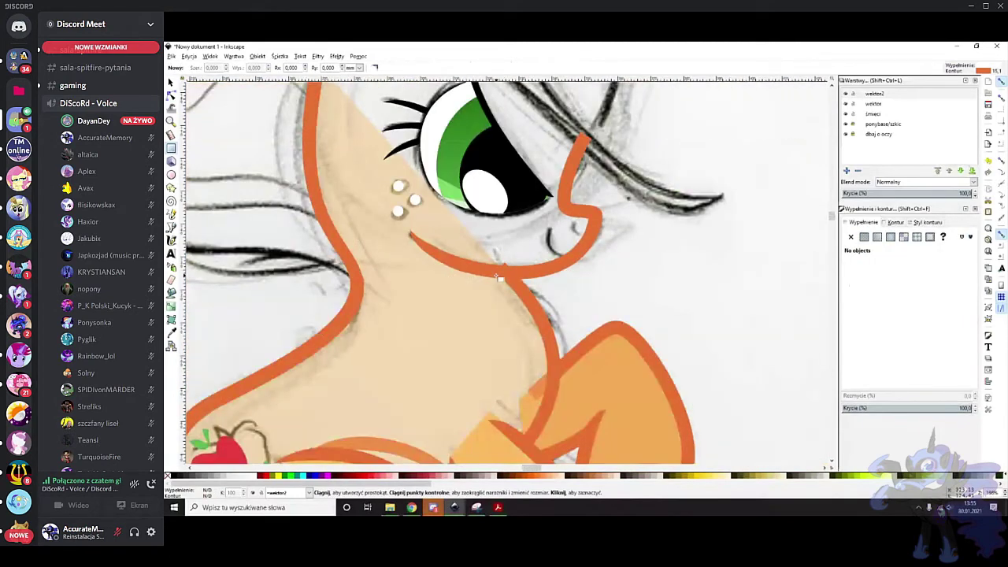
pyautogui.scroll(2, 498, 277)
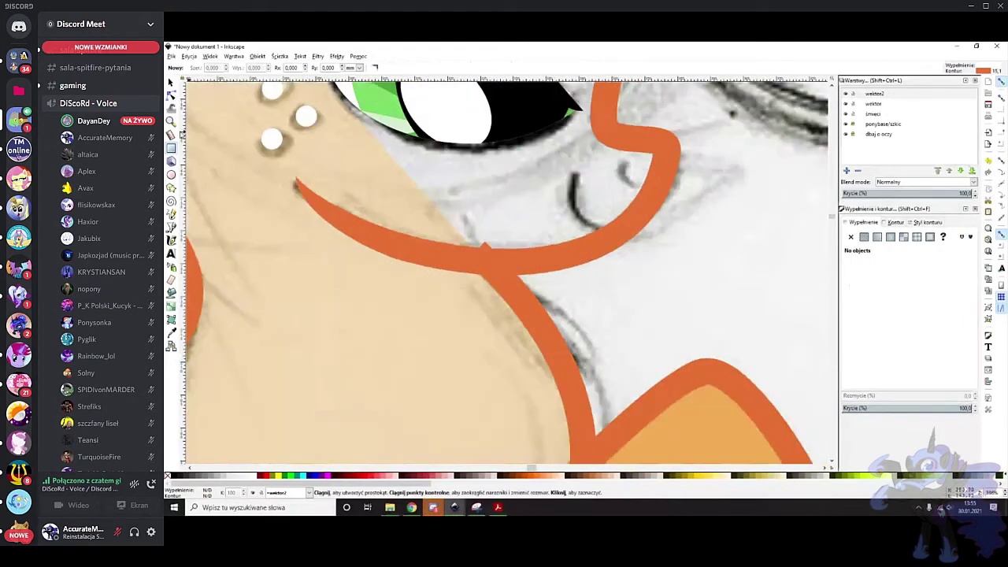
pyautogui.press('b')
pyautogui.click(423, 257)
pyautogui.scroll(-2, 589, 259)
pyautogui.scroll(-1, 619, 281)
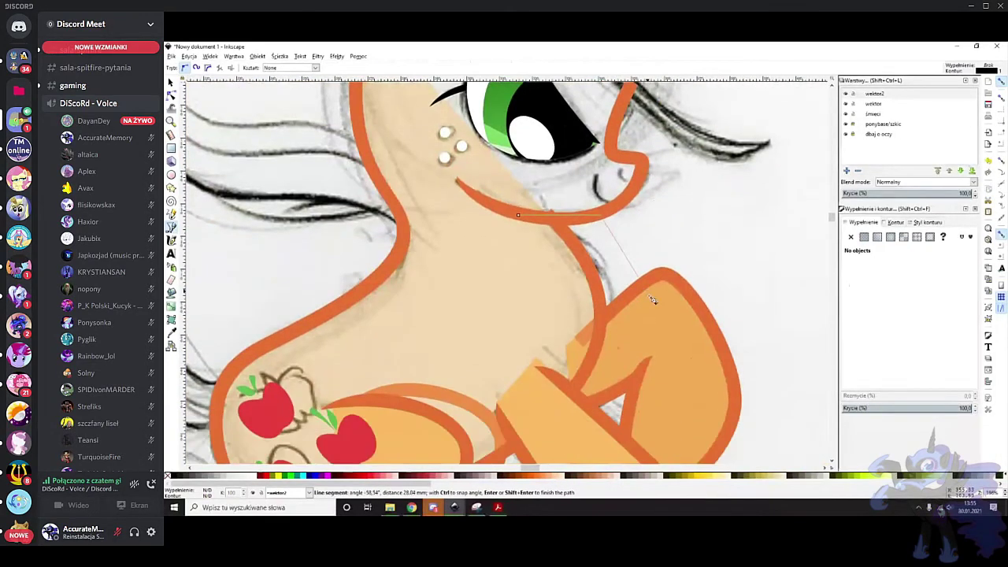
pyautogui.scroll(-2, 650, 295)
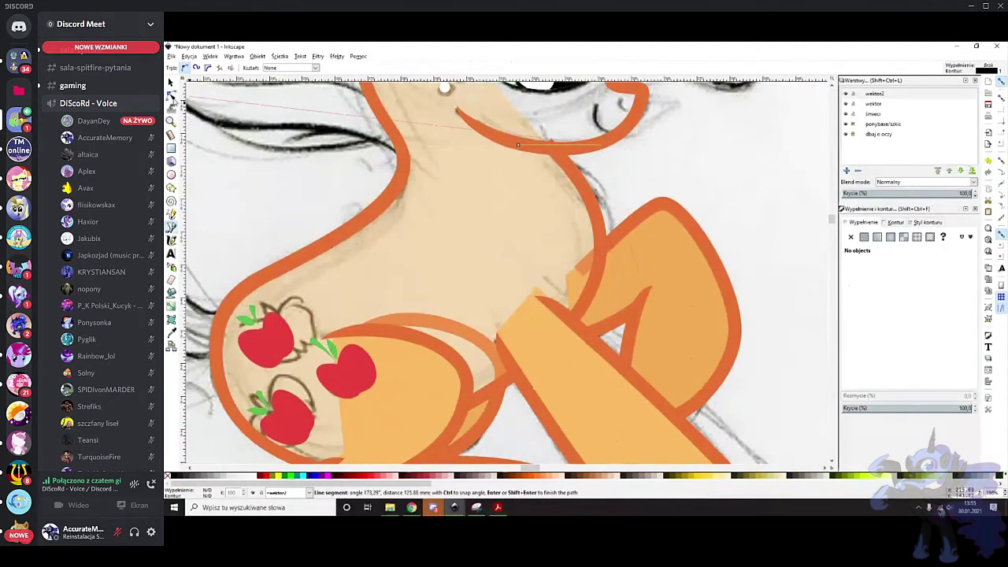
pyautogui.click(171, 96)
pyautogui.click(581, 182)
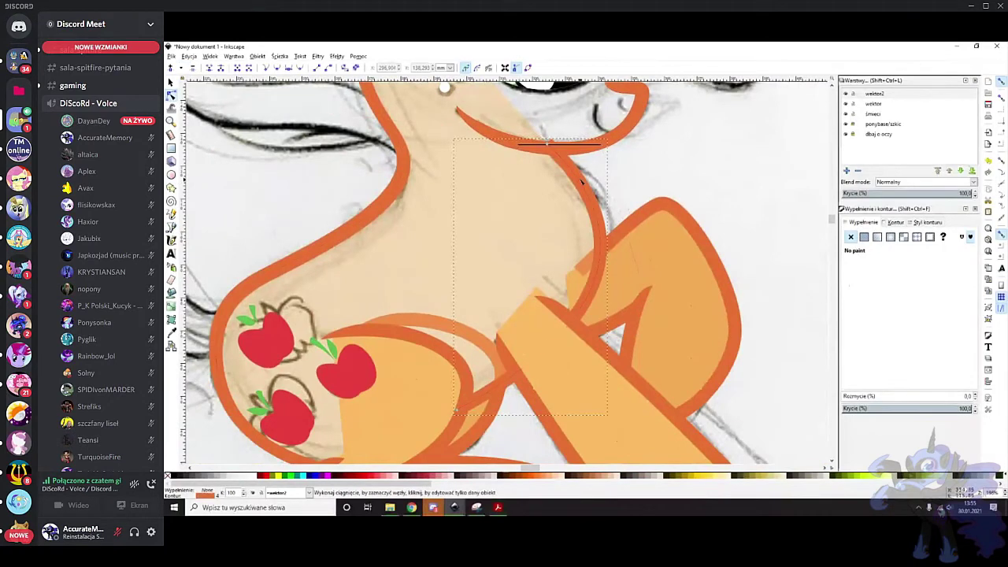
pyautogui.scroll(1, 581, 182)
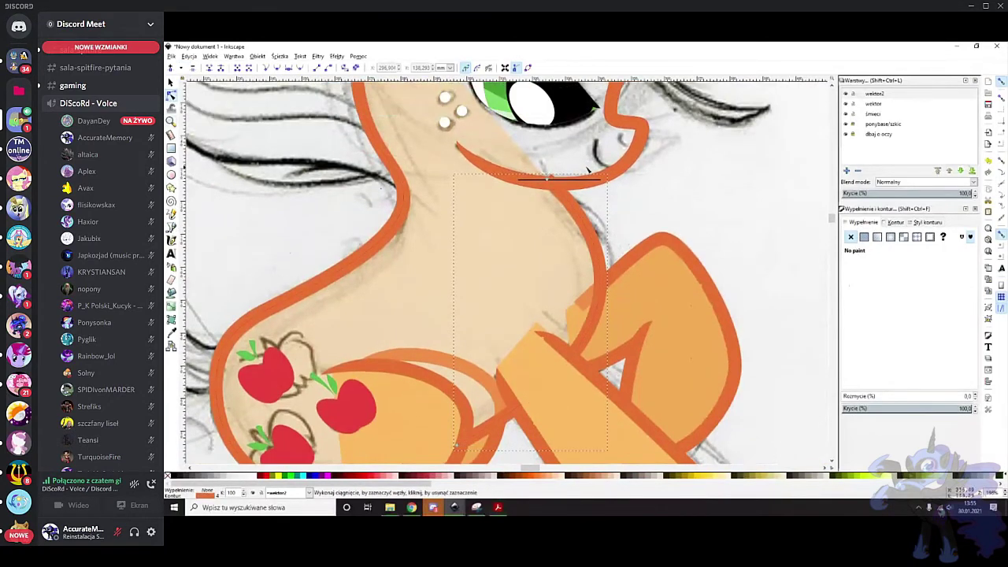
pyautogui.scroll(1, 586, 170)
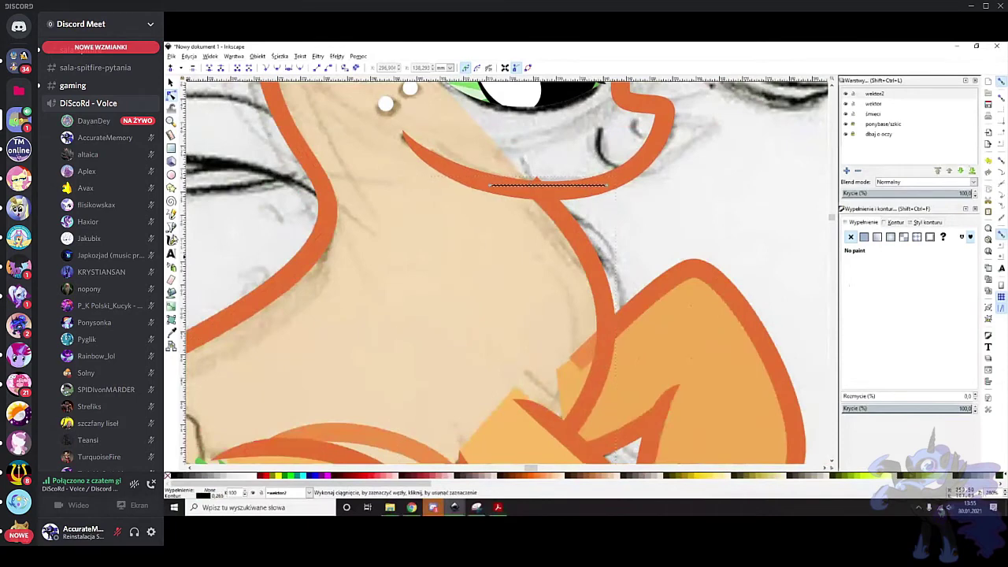
# Extend the segment into a closed polygon that surrounds the neck outline below the jaw line
pyautogui.press('b')
pyautogui.click(607, 190)
pyautogui.scroll(-4, 686, 294)
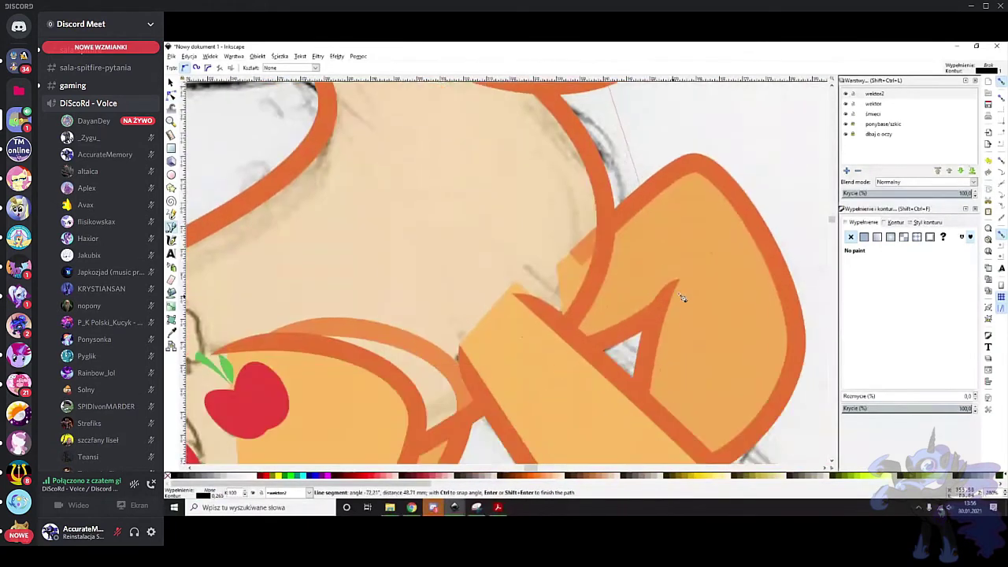
pyautogui.scroll(-3, 551, 413)
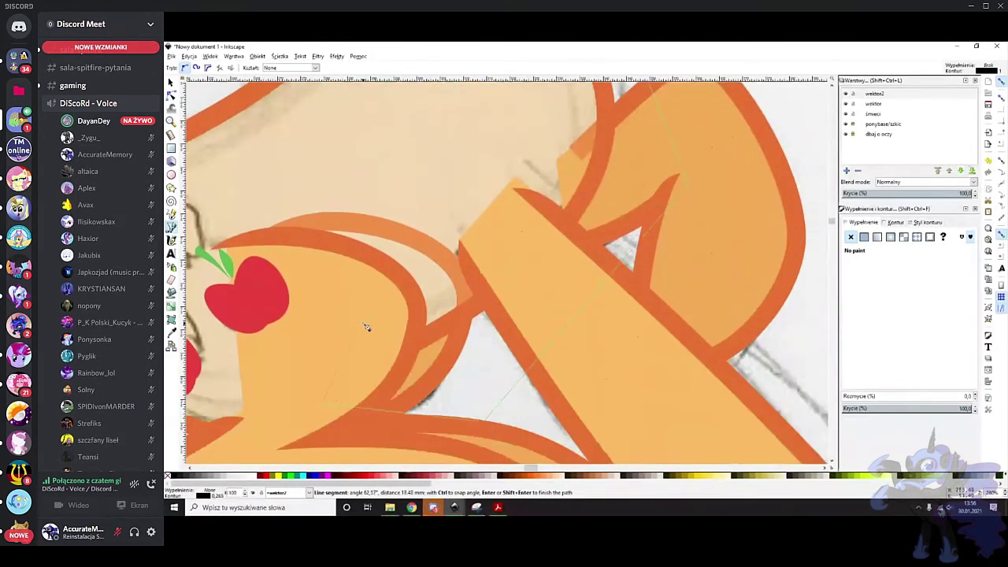
pyautogui.scroll(3, 370, 335)
pyautogui.scroll(3, 501, 288)
pyautogui.click(492, 221)
pyautogui.scroll(-3, 601, 292)
pyautogui.click(172, 94)
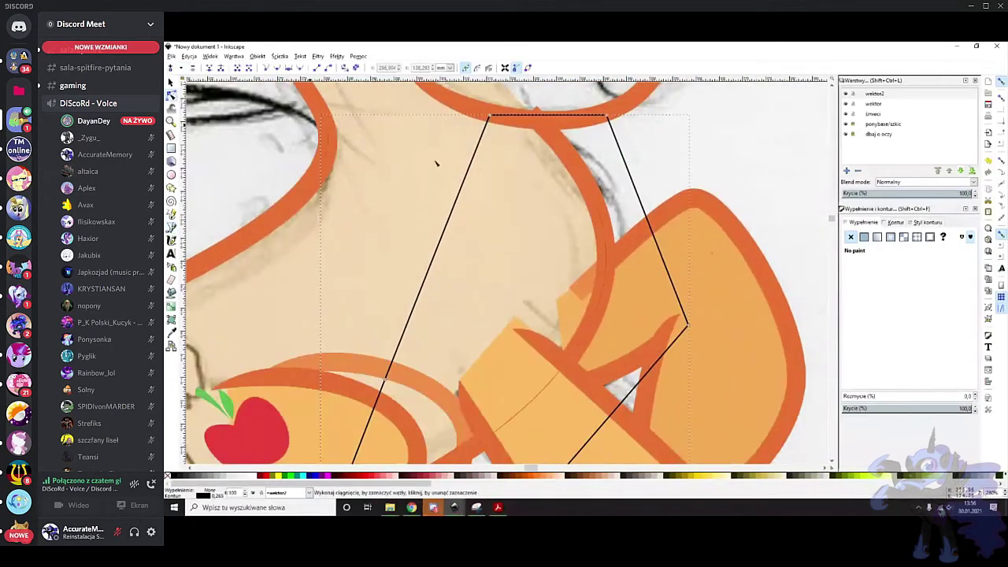
# Clip the neck outline with the closed polygon so its protruding end above the jaw line is cut off
pyautogui.scroll(2, 473, 196)
pyautogui.keyDown('ctrl'); pyautogui.scroll(2, 575, 224); pyautogui.keyUp('ctrl')
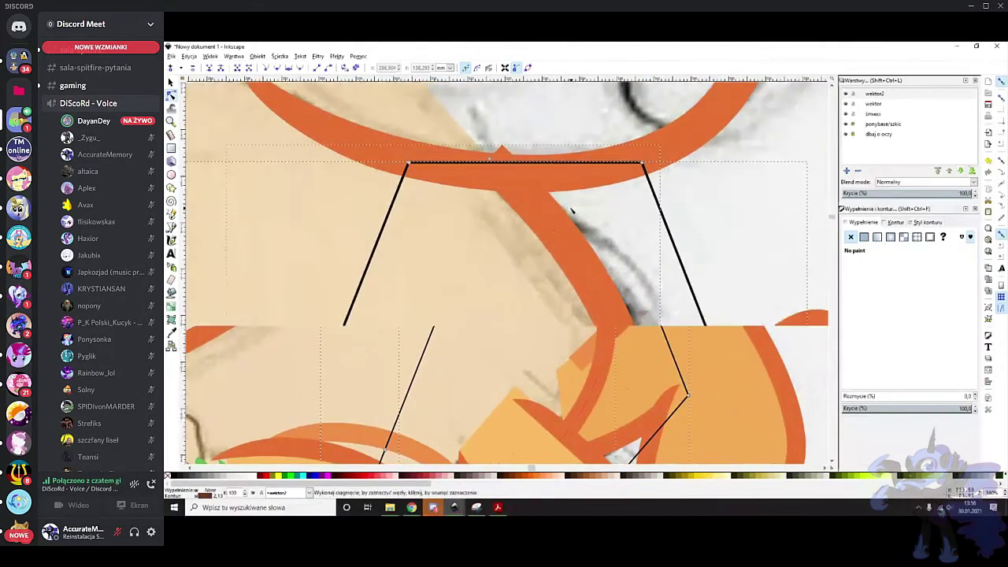
pyautogui.rightClick(557, 232)
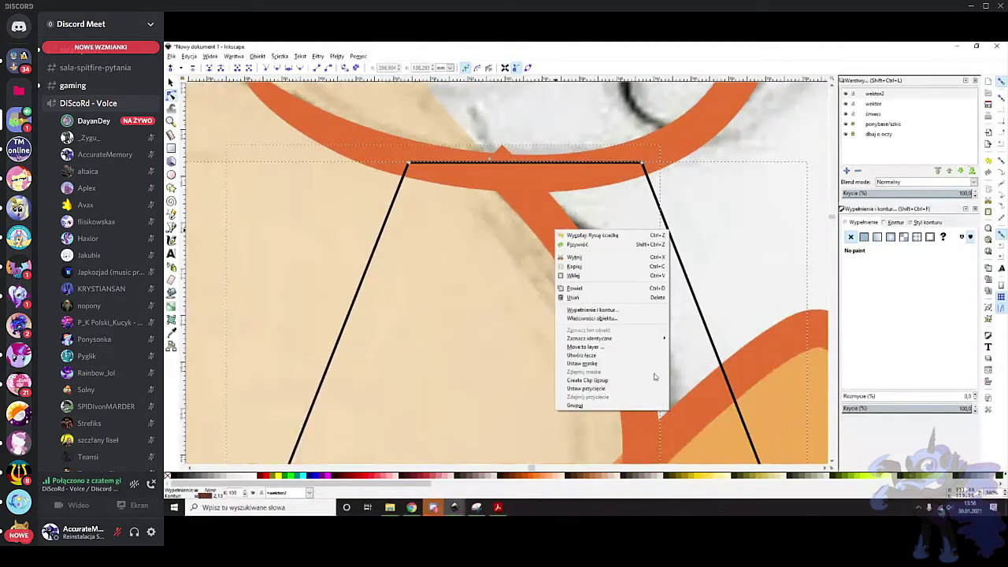
pyautogui.click(618, 391)
pyautogui.keyDown('ctrl'); pyautogui.scroll(5, 484, 203); pyautogui.keyUp('ctrl')
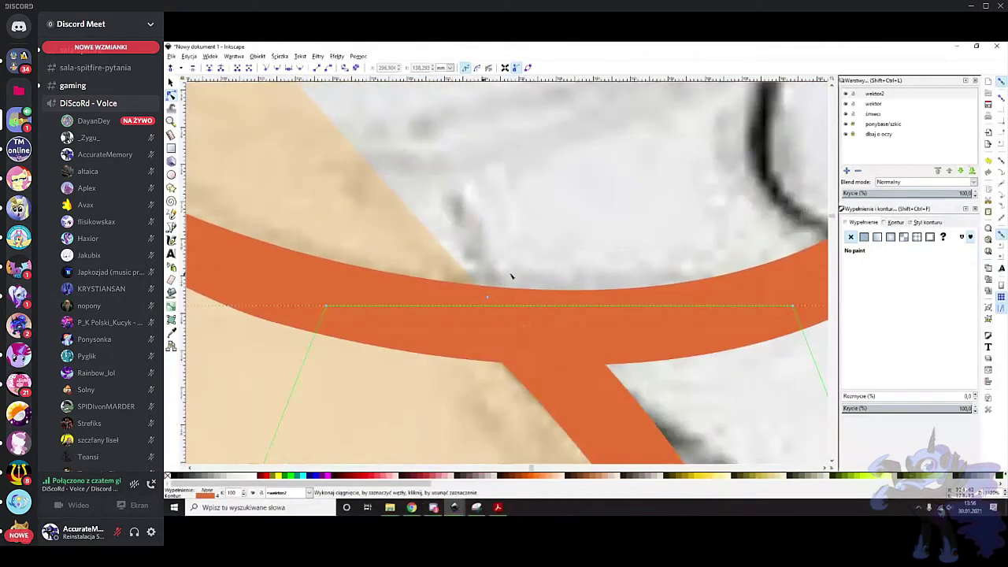
pyautogui.scroll(-3, 543, 272)
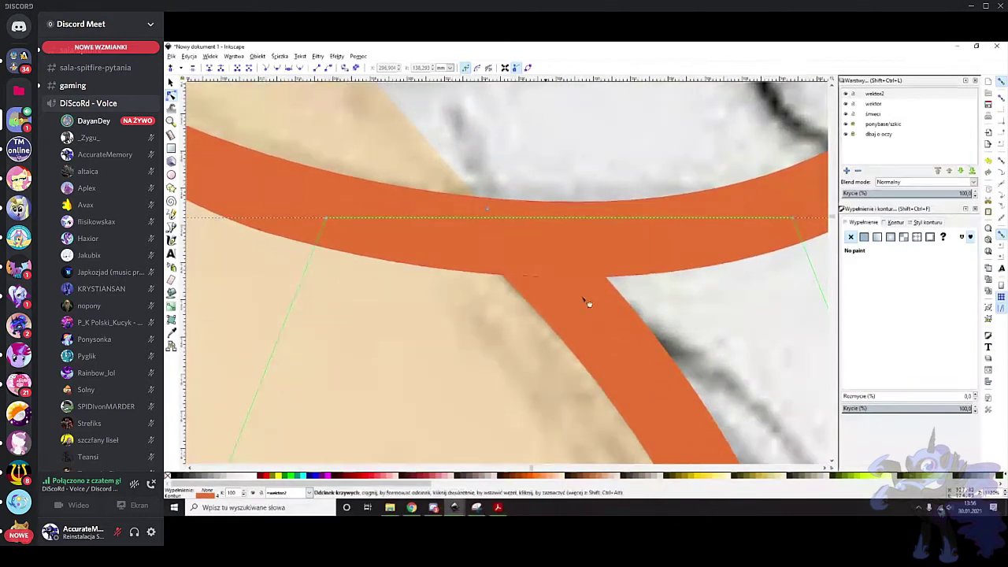
# Try moving the clip polygon's upper corner node down and inward across the neck outline
pyautogui.keyDown('ctrl'); pyautogui.scroll(-3, 622, 319); pyautogui.keyUp('ctrl')
pyautogui.scroll(-1, 711, 258)
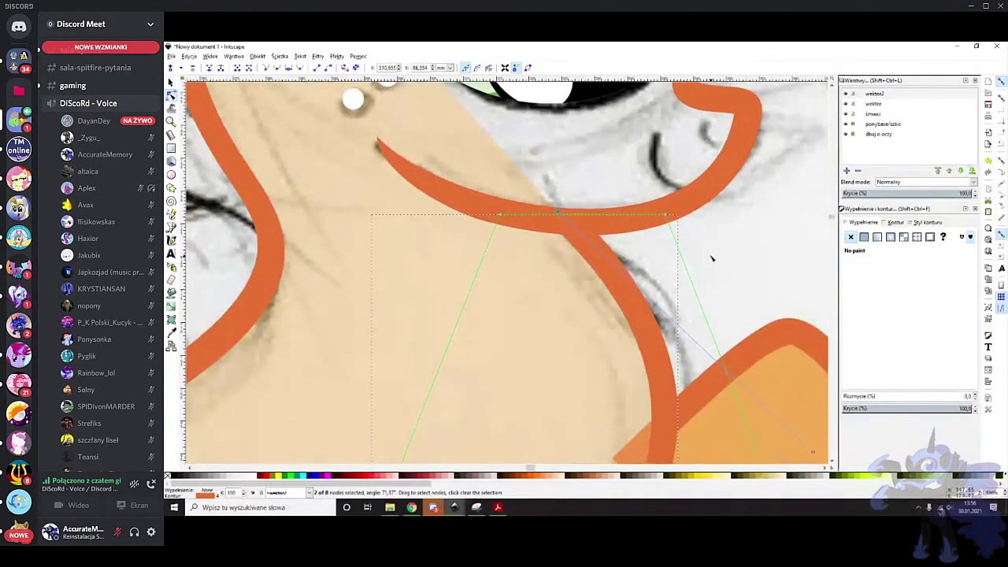
pyautogui.keyDown('ctrl'); pyautogui.scroll(3, 685, 232); pyautogui.keyUp('ctrl')
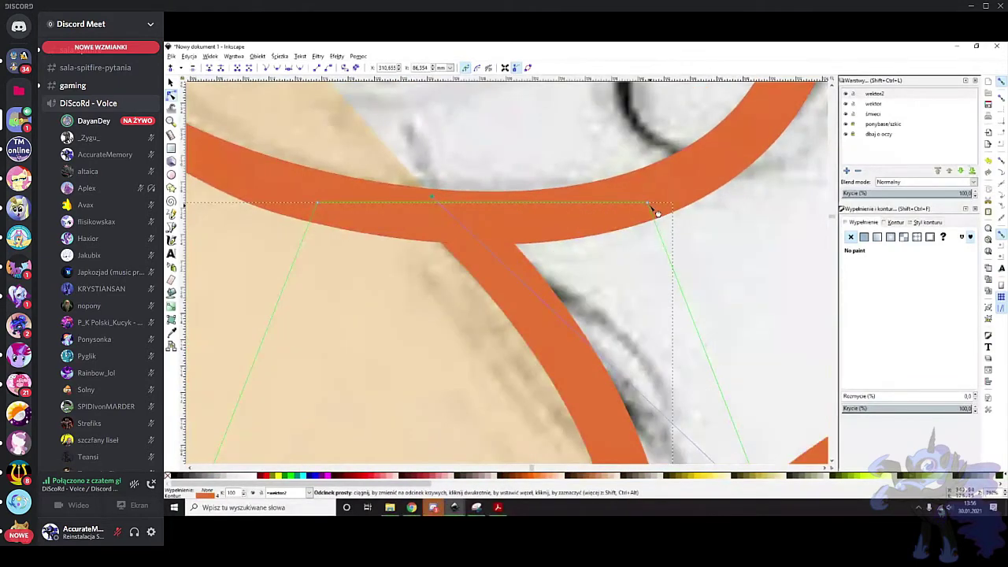
pyautogui.moveTo(648, 205); pyautogui.dragTo(570, 320)
pyautogui.scroll(-4, 622, 222)
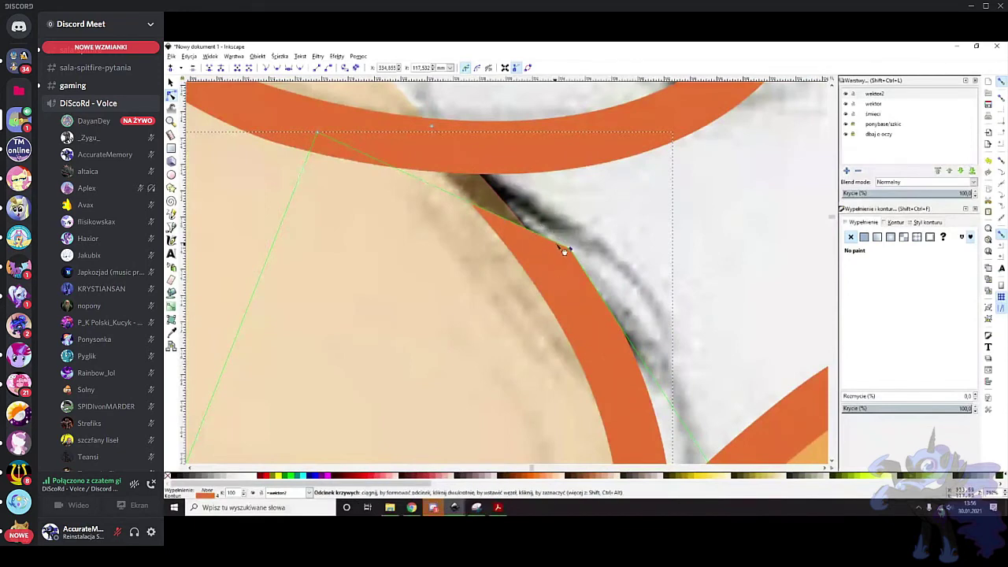
pyautogui.moveTo(576, 255); pyautogui.dragTo(515, 318)
pyautogui.scroll(-3, 639, 234)
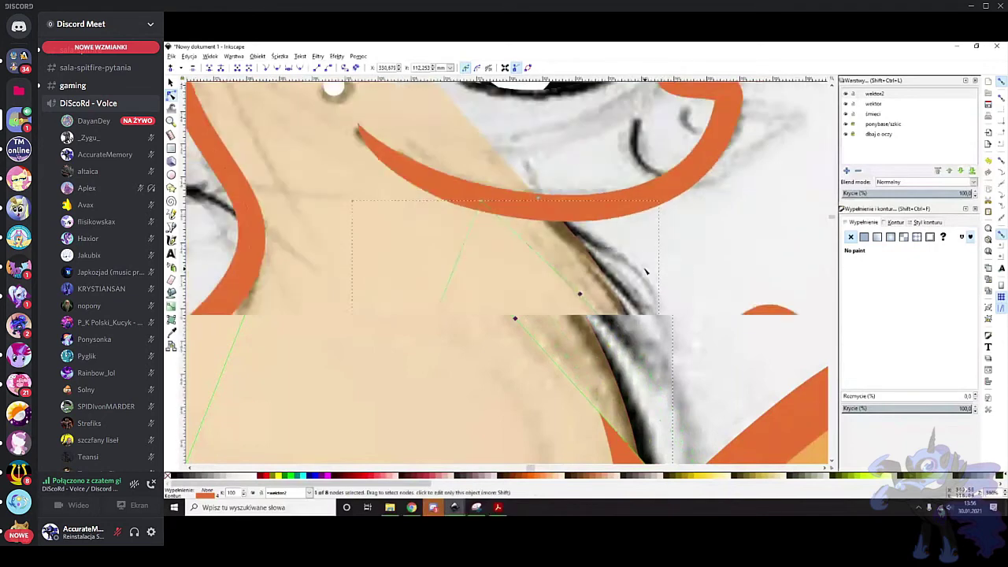
pyautogui.scroll(-5, 693, 220)
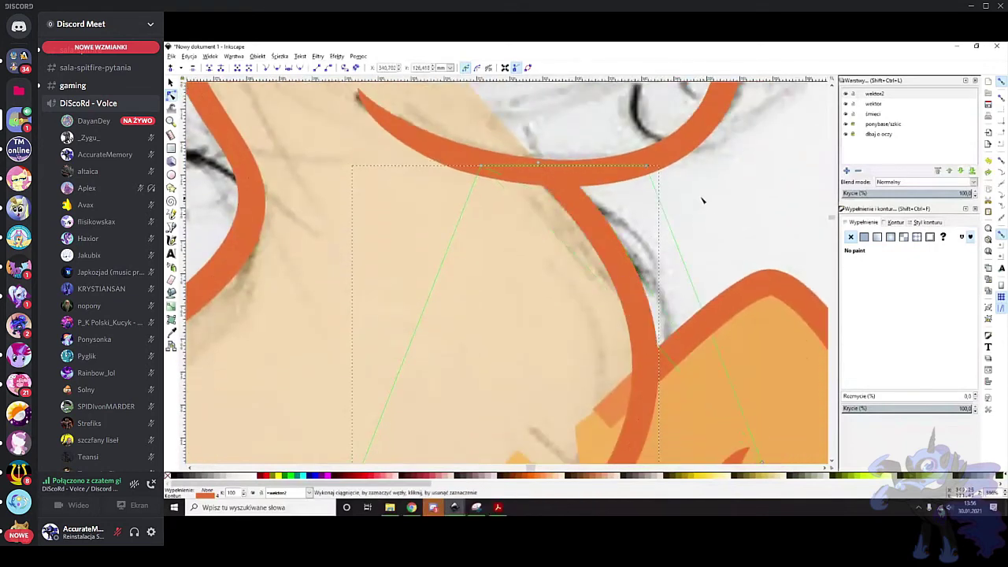
# Draw a straight line over the dark sketched curve inside the muzzle, from the jaw outline up to the curve's upper end
pyautogui.press('Escape')
pyautogui.scroll(3, 709, 192)
pyautogui.scroll(3, 699, 193)
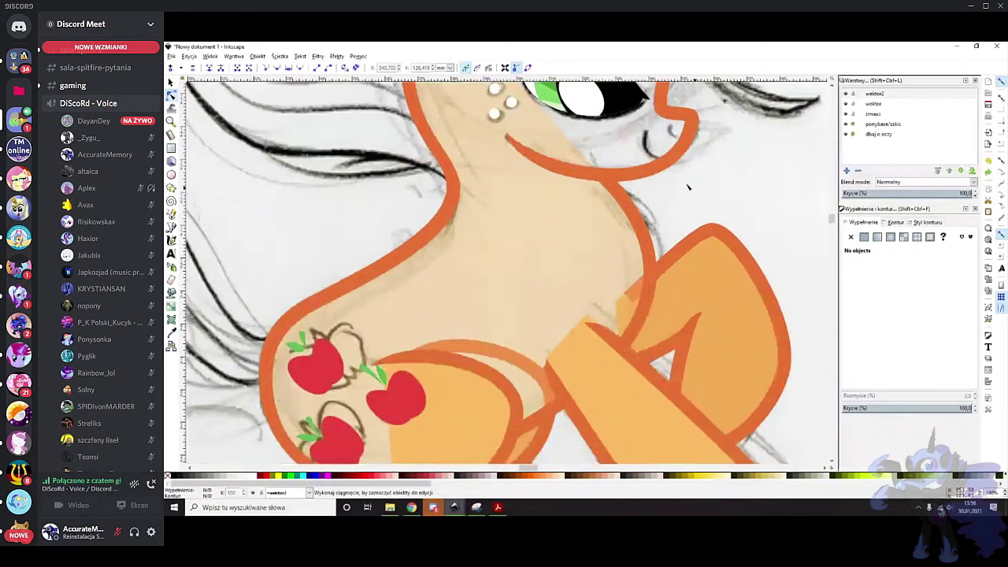
pyautogui.click(698, 193)
pyautogui.scroll(6, 700, 315)
pyautogui.scroll(1, 704, 333)
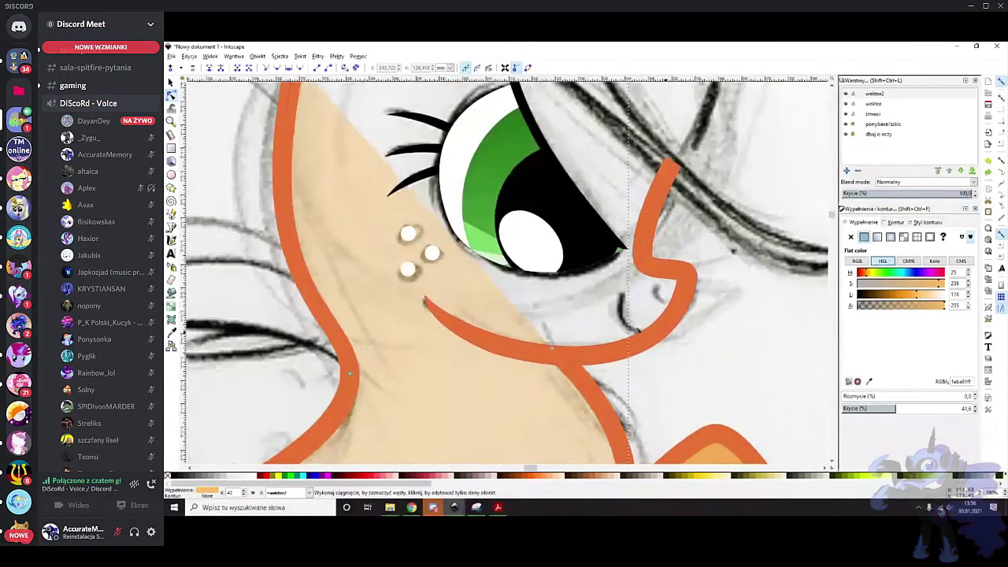
pyautogui.click(177, 229)
pyautogui.scroll(1, 629, 341)
pyautogui.click(665, 342)
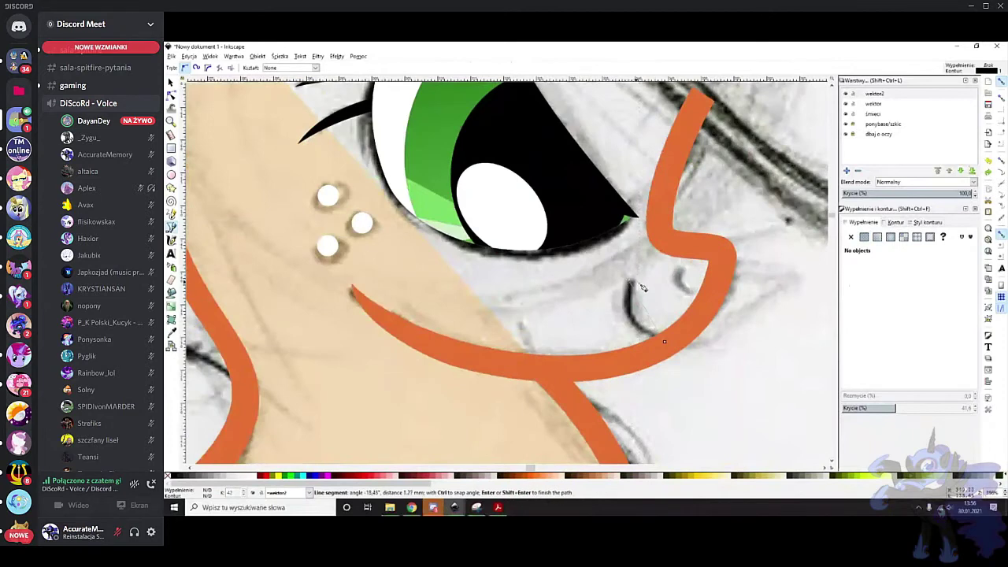
pyautogui.doubleClick(629, 279)
# Set the new line's stroke width to 2 mm and sample its stroke colour from the orange face outline
pyautogui.hscroll(4, 656, 360)
pyautogui.scroll(1, 657, 362)
pyautogui.rightClick(217, 495)
pyautogui.click(233, 428)
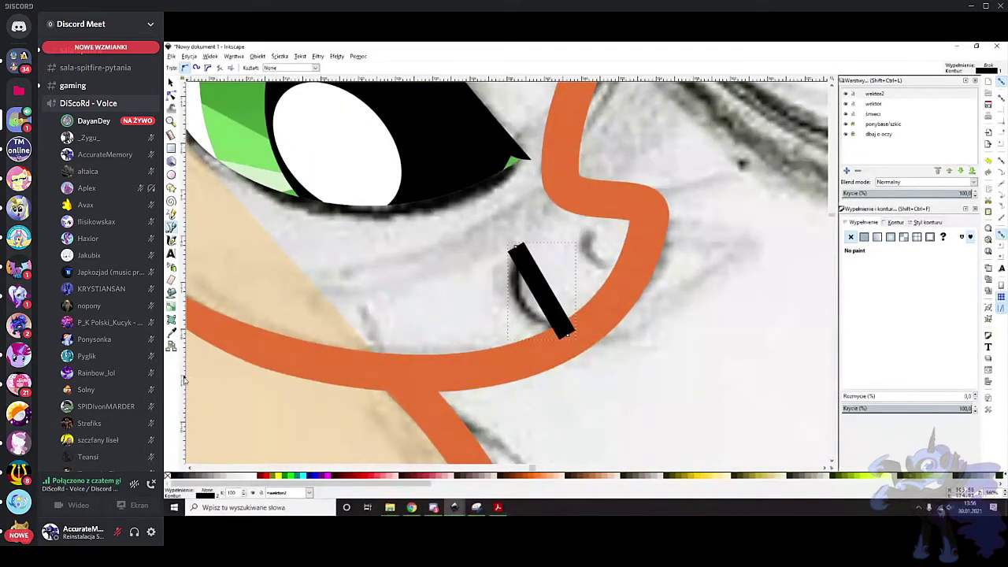
pyautogui.press('d')
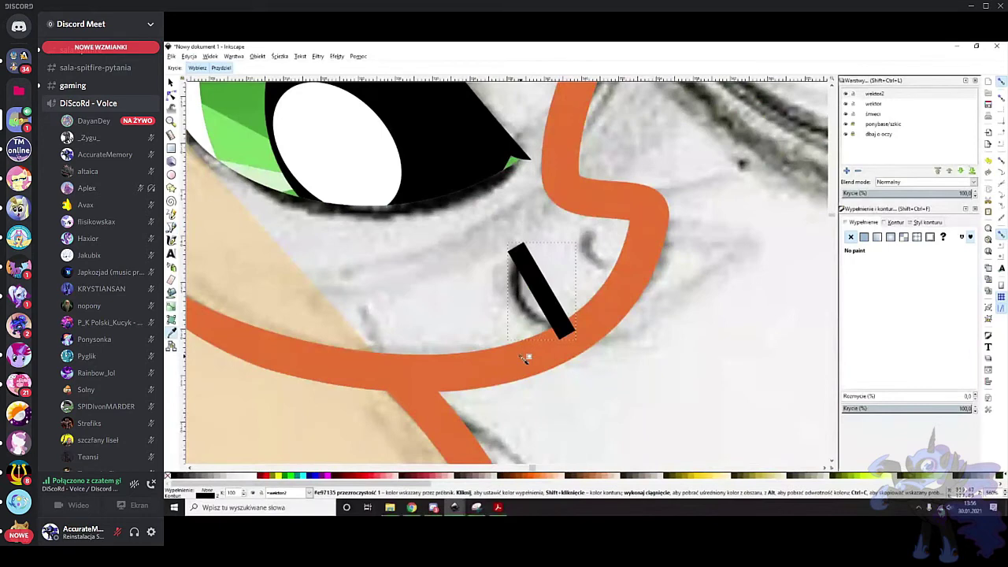
pyautogui.rightClick(217, 495)
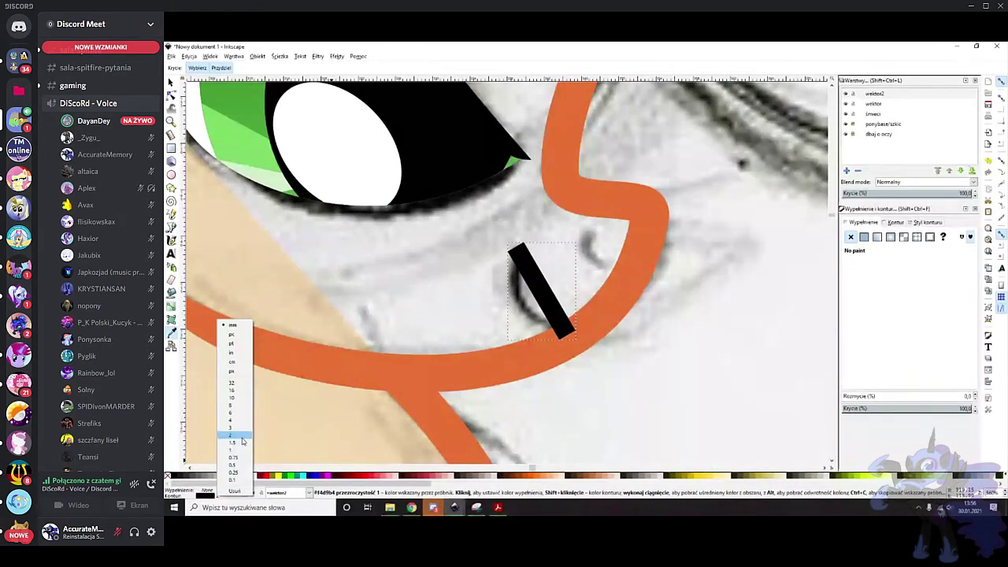
pyautogui.click(238, 437)
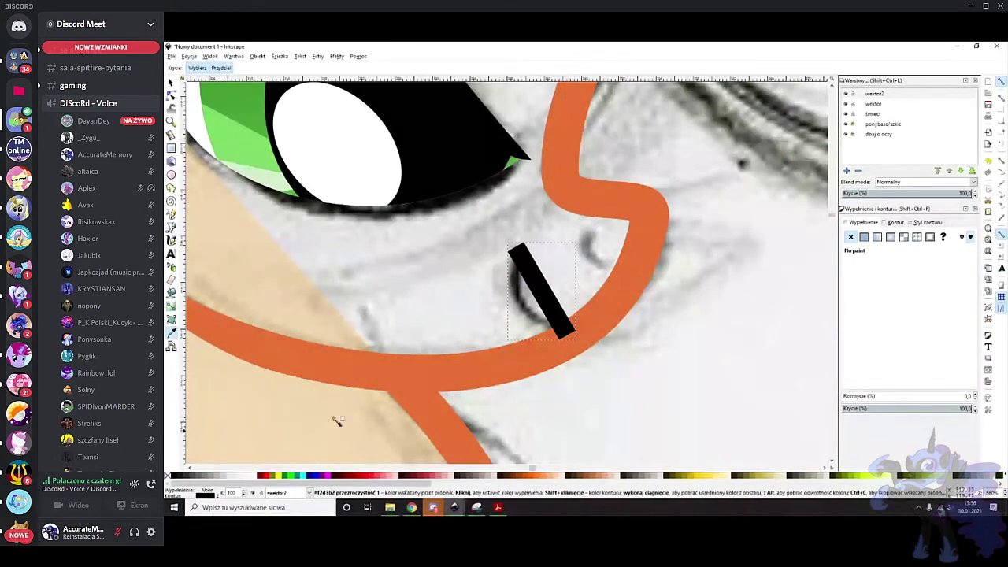
pyautogui.keyDown('shift'); pyautogui.click(544, 359); pyautogui.keyUp('shift')
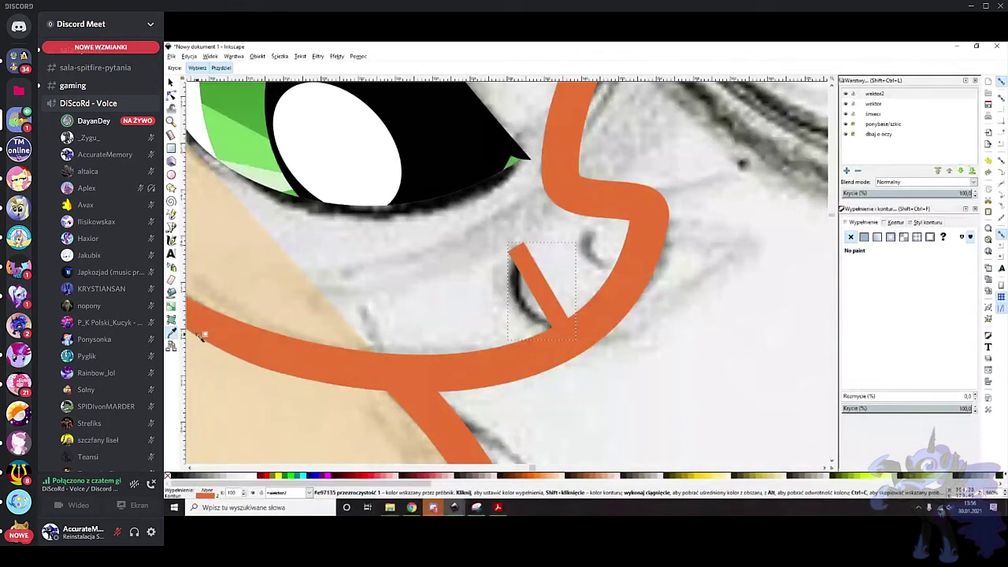
# Try other fill and stroke colours on the muzzle line, then undo them and resample the orange stroke
pyautogui.click(545, 363)
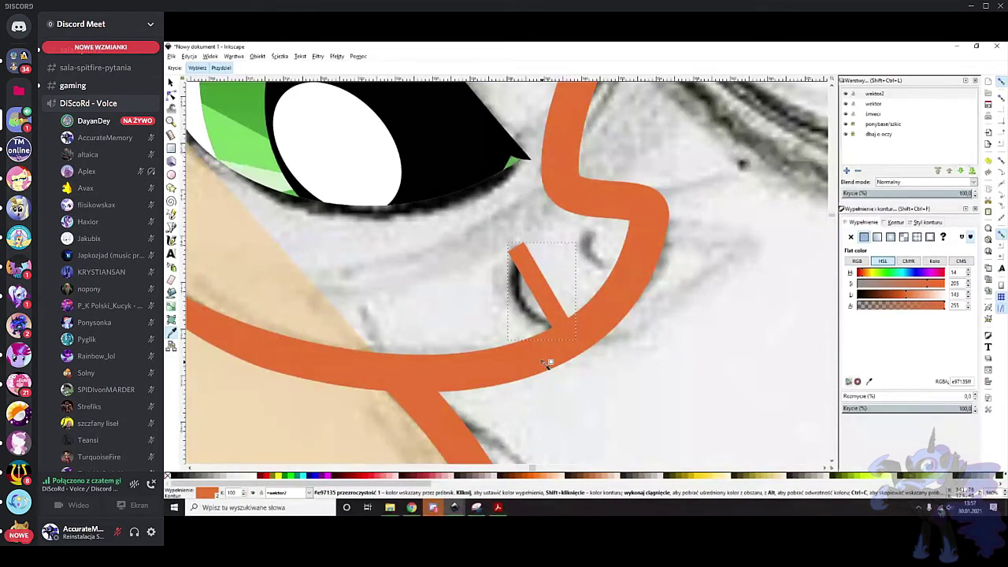
pyautogui.hotkey('ctrl', 'z')
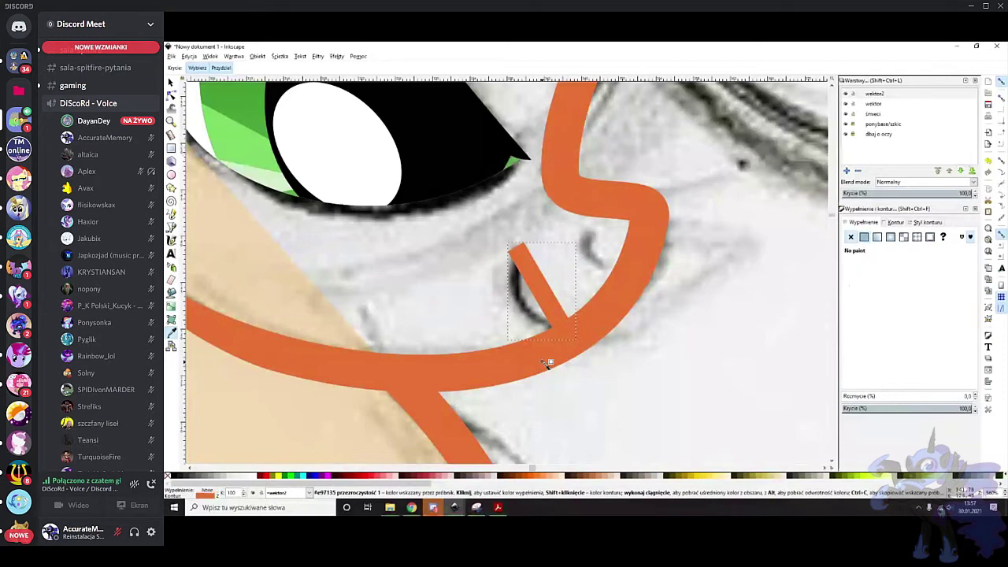
pyautogui.click(700, 476)
pyautogui.hotkey('ctrl', 'z')
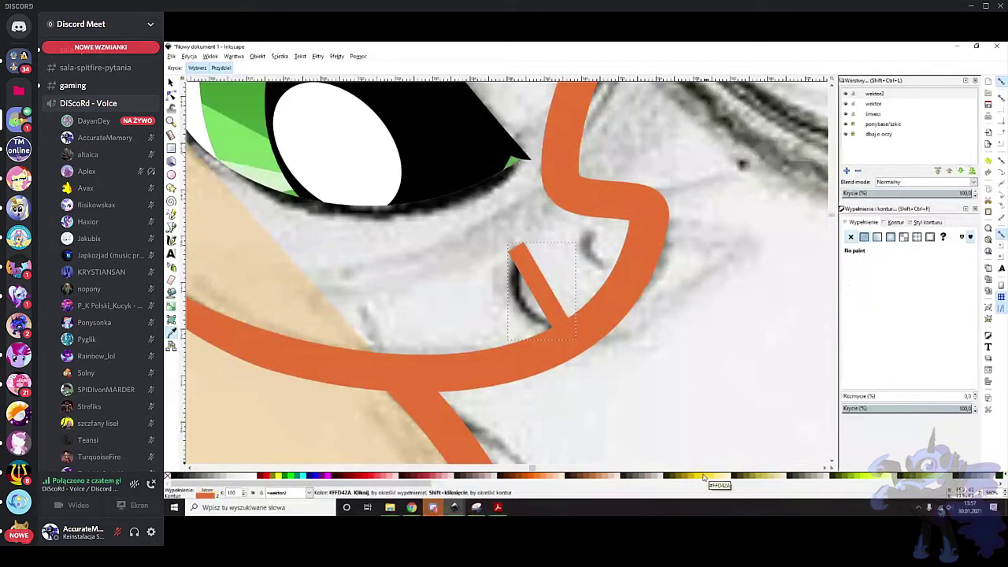
pyautogui.keyDown('shift'); pyautogui.click(657, 476); pyautogui.keyUp('shift')
pyautogui.click(579, 330)
pyautogui.scroll(2, 578, 331)
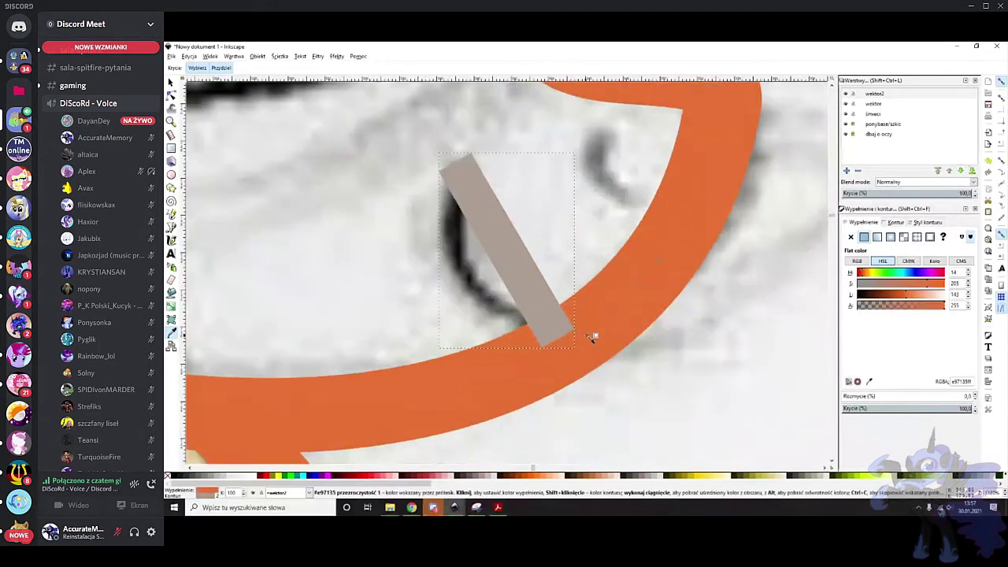
pyautogui.hotkey('ctrl', 'z')
pyautogui.keyDown('shift'); pyautogui.click(612, 309); pyautogui.keyUp('shift')
# Bend the muzzle line to follow the sketched curve and lower its opacity to 38.2%
pyautogui.press('n')
pyautogui.moveTo(475, 240)
pyautogui.mouseDown()
pyautogui.moveTo(465, 274)
pyautogui.moveTo(447, 282)
pyautogui.mouseUp()
pyautogui.click(890, 409)
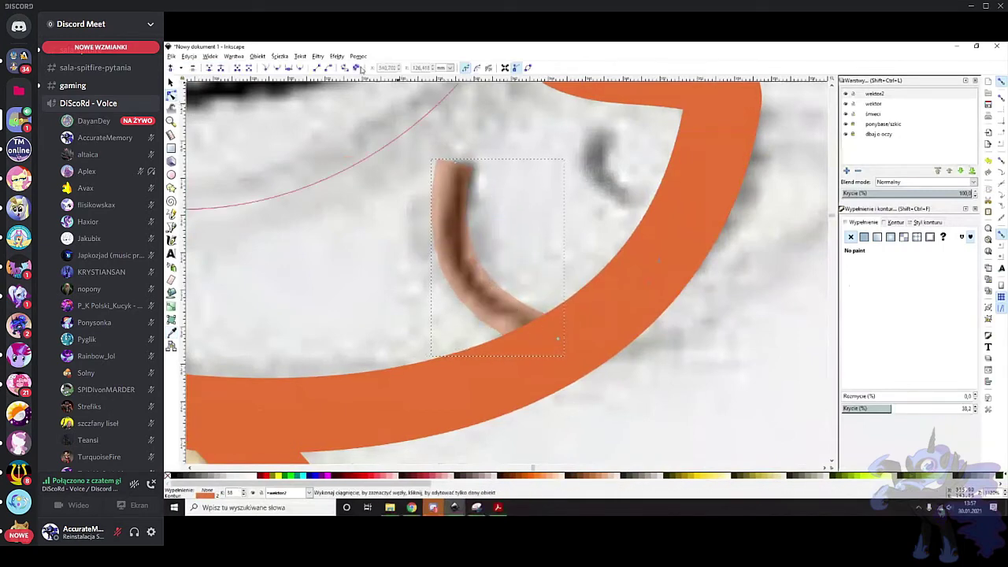
# Add a node midway along the curved muzzle line and convert its stroke to a filled path
pyautogui.doubleClick(468, 272)
pyautogui.click(356, 68)
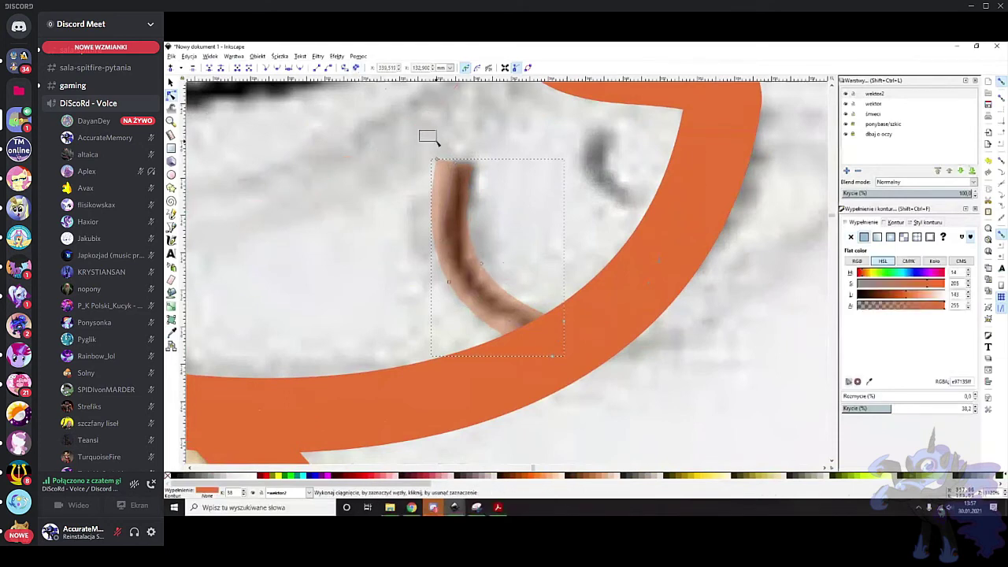
# Taper the muzzle shape's upper end by deleting its outer corner node, and adjust the outer curve's handles and middle node to the sketch
pyautogui.moveTo(449, 166); pyautogui.dragTo(450, 167)
pyautogui.press('Delete')
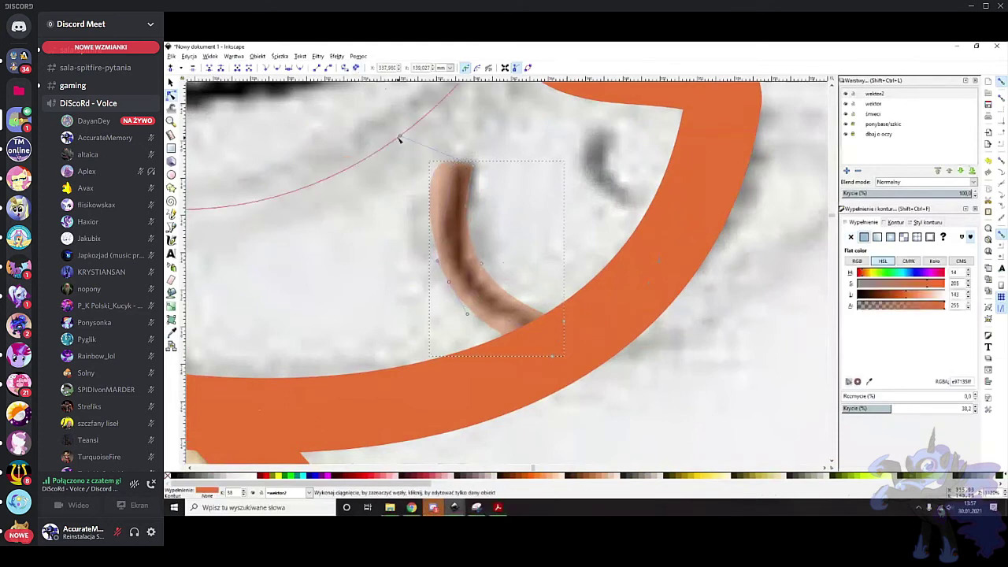
pyautogui.moveTo(400, 138); pyautogui.dragTo(428, 200)
pyautogui.scroll(1, 441, 254)
pyautogui.moveTo(408, 280); pyautogui.dragTo(465, 314)
pyautogui.scroll(2, 458, 291)
pyautogui.moveTo(431, 221); pyautogui.dragTo(430, 217)
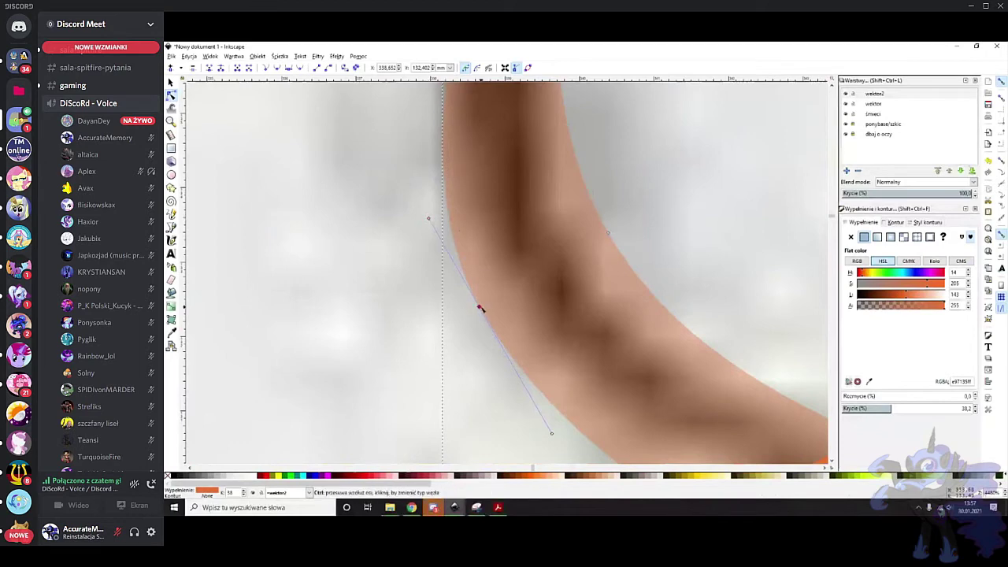
pyautogui.scroll(-3, 547, 239)
pyautogui.scroll(1, 570, 229)
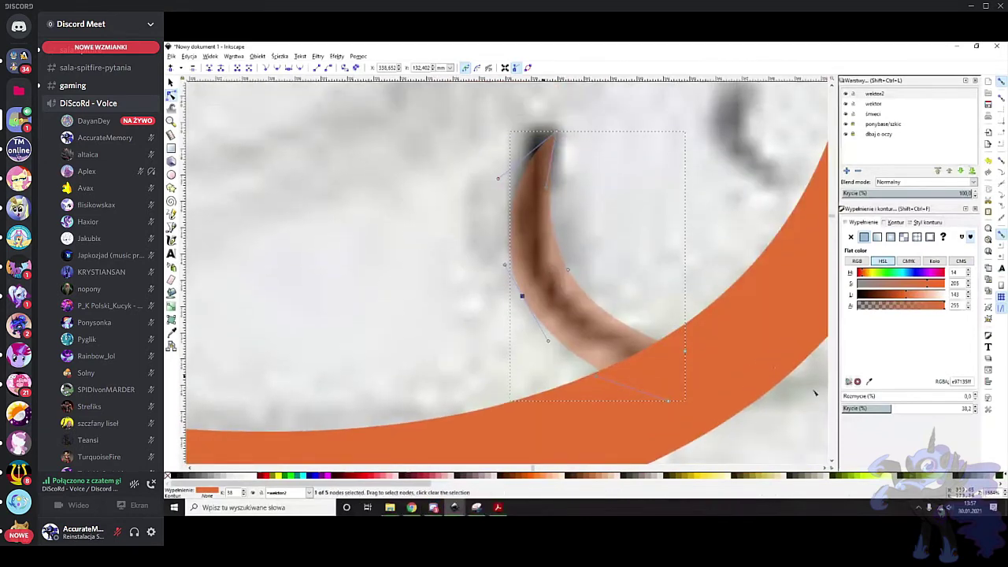
# Set the tapered muzzle shape's opacity to 100% and deselect it
pyautogui.scroll(-4, 729, 276)
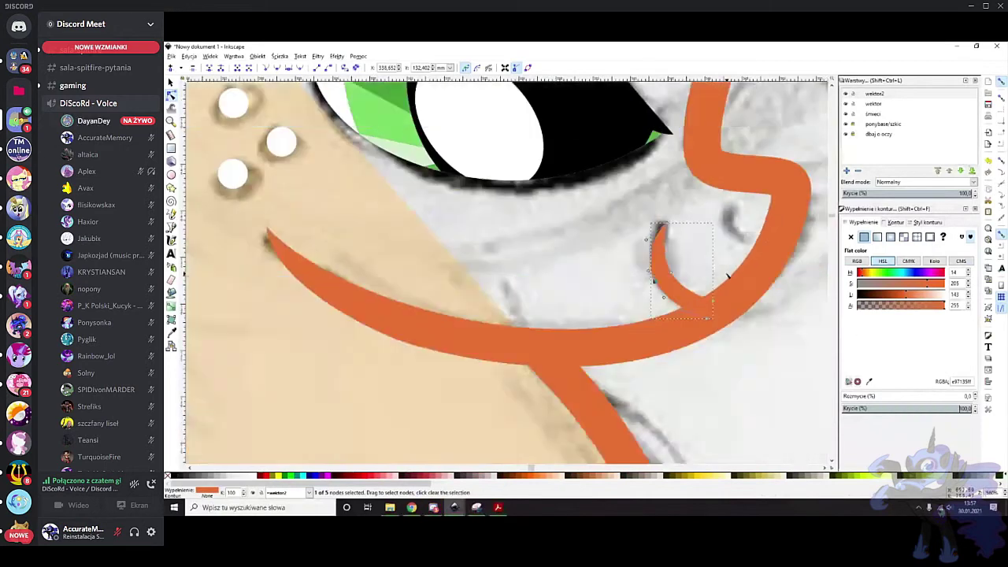
pyautogui.click(774, 336)
pyautogui.scroll(5, 745, 292)
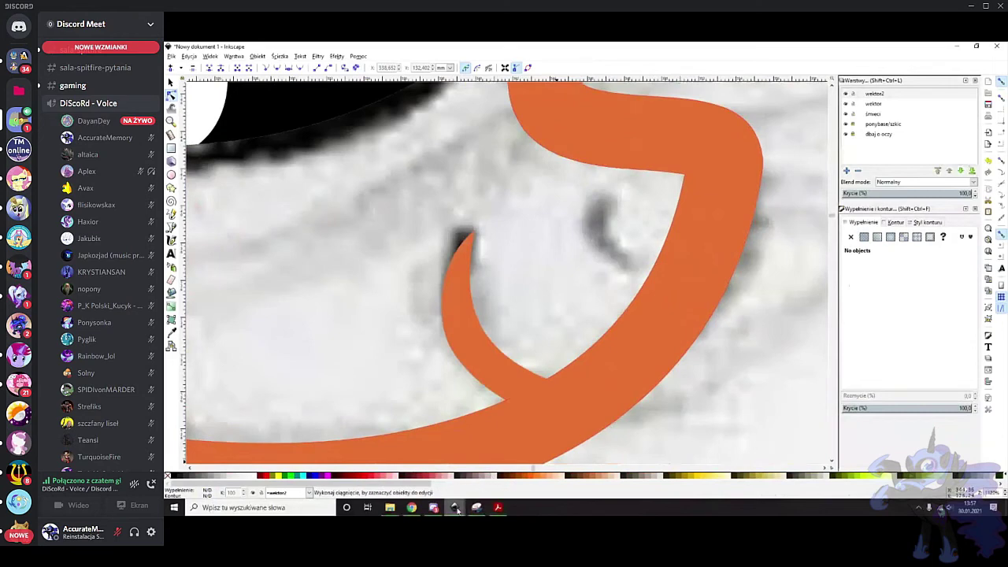
# Switch to the purple pony reference document and bring its muzzle into view
pyautogui.moveTo(433, 507)
pyautogui.click(278, 476)
pyautogui.scroll(-6, 658, 300)
pyautogui.hscroll(12, 664, 297)
pyautogui.scroll(1, 606, 309)
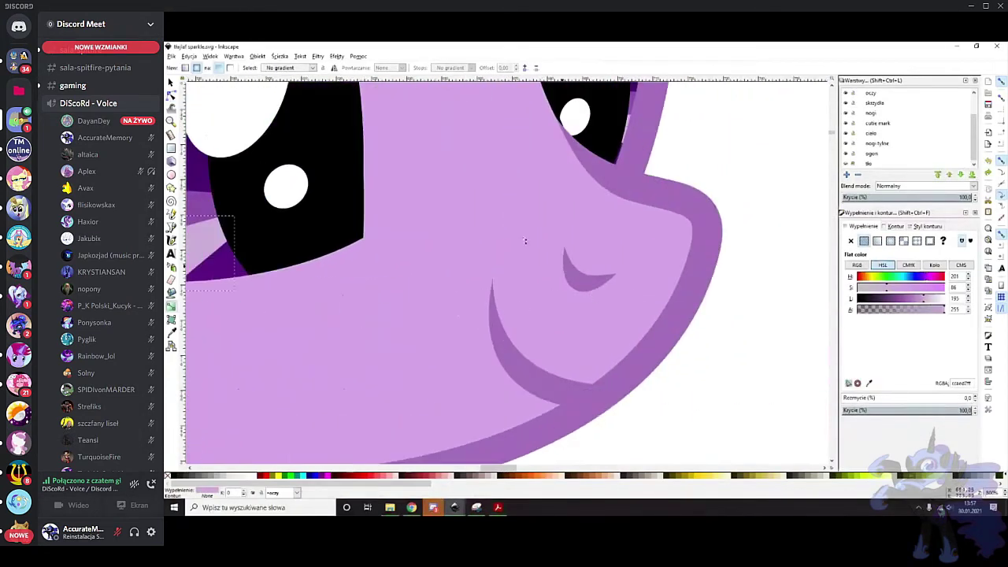
# Examine the nodes and handles of the reference pony's mouth crease, undoing any trial handle change
pyautogui.click(171, 95)
pyautogui.click(532, 371)
pyautogui.scroll(-2, 584, 319)
pyautogui.scroll(1, 587, 319)
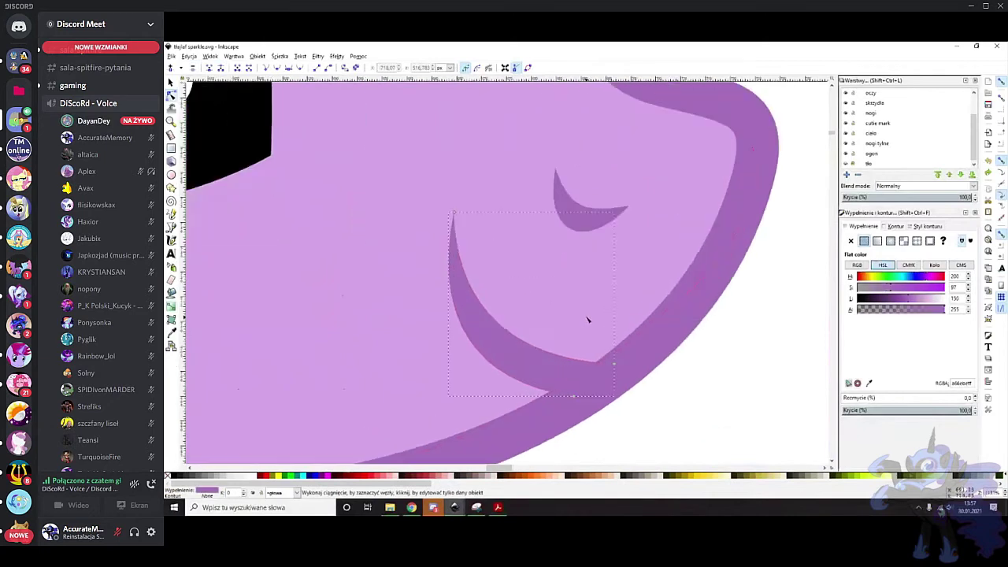
pyautogui.moveTo(634, 376); pyautogui.dragTo(634, 375)
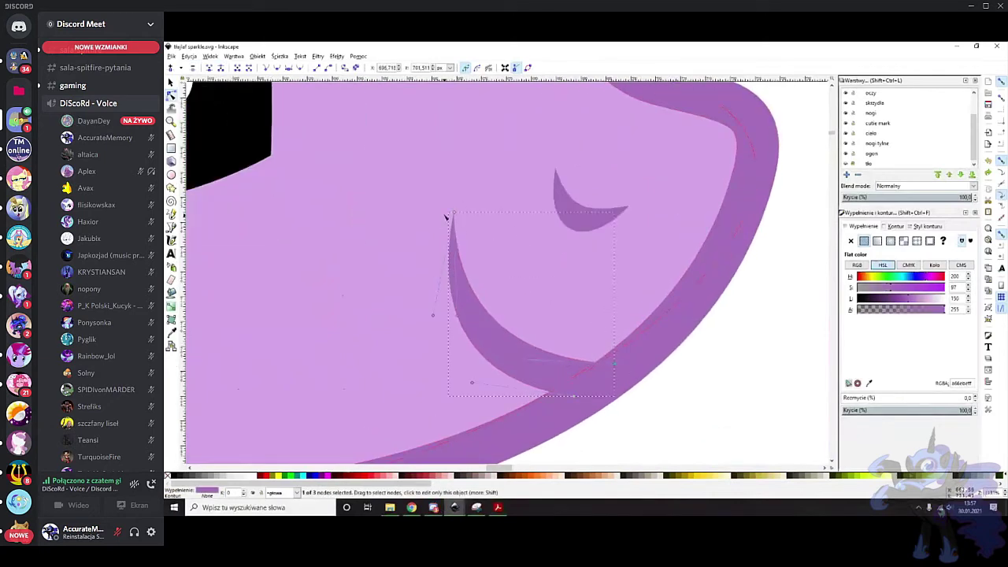
pyautogui.moveTo(439, 191); pyautogui.dragTo(480, 237)
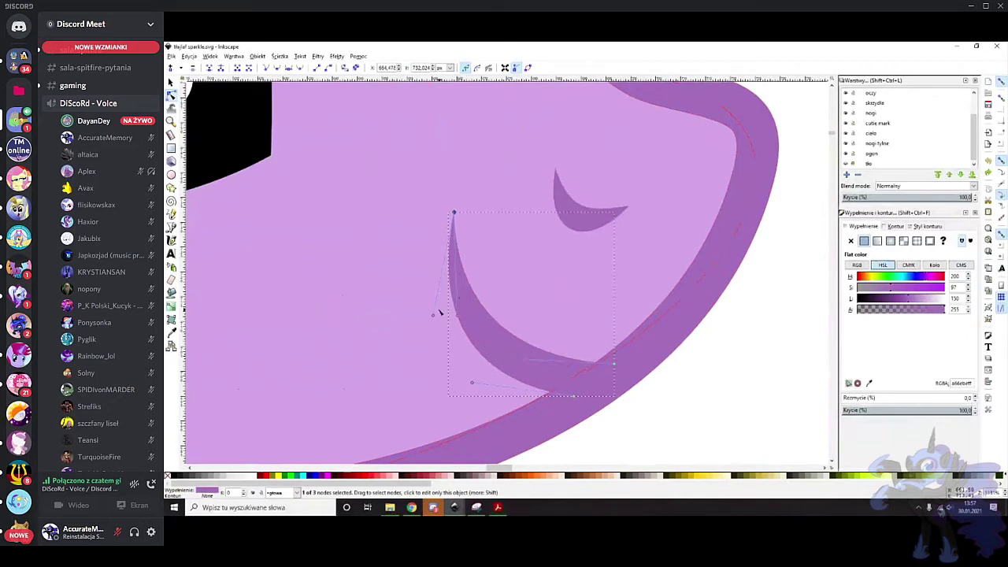
pyautogui.moveTo(433, 315); pyautogui.dragTo(644, 320)
pyautogui.hotkey('ctrl', 'z')
# Examine the two end nodes and the handles of the reference pony's crescent nostril
pyautogui.click(598, 220)
pyautogui.scroll(2, 602, 164)
pyautogui.moveTo(476, 148); pyautogui.dragTo(718, 307)
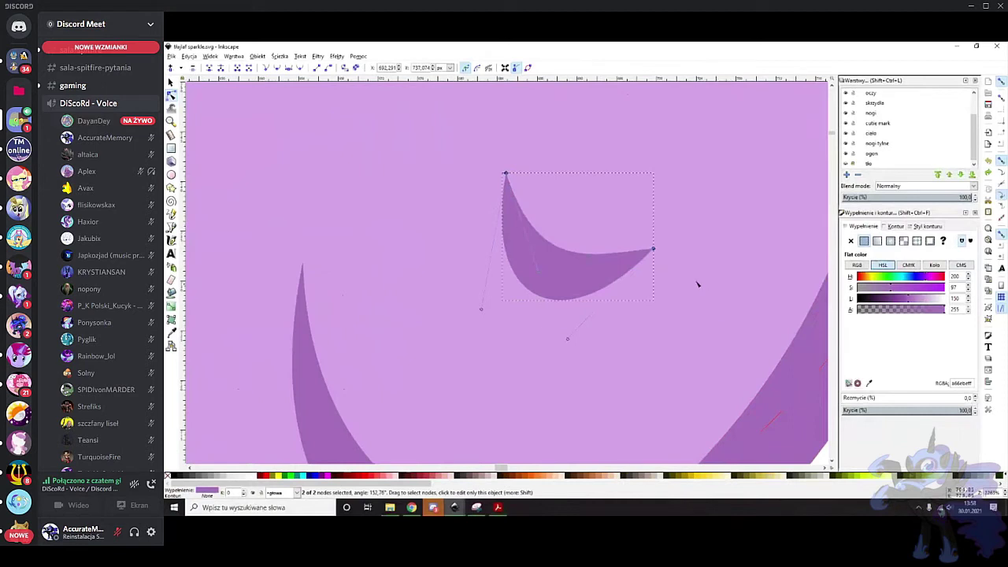
pyautogui.scroll(1, 596, 223)
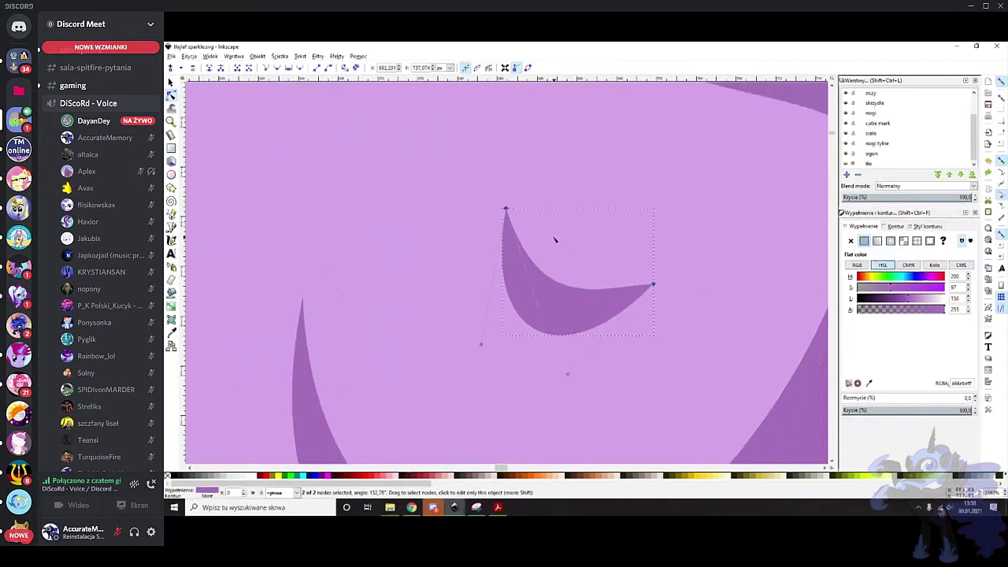
# Return to the new document and draw a closed two-node path spanning the sketched nostril
pyautogui.click(459, 511)
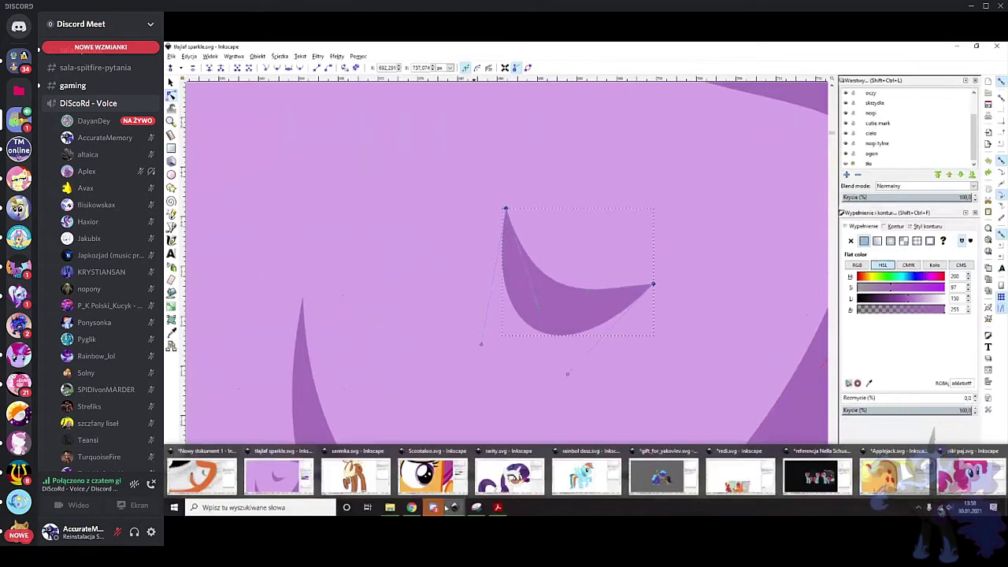
pyautogui.click(205, 476)
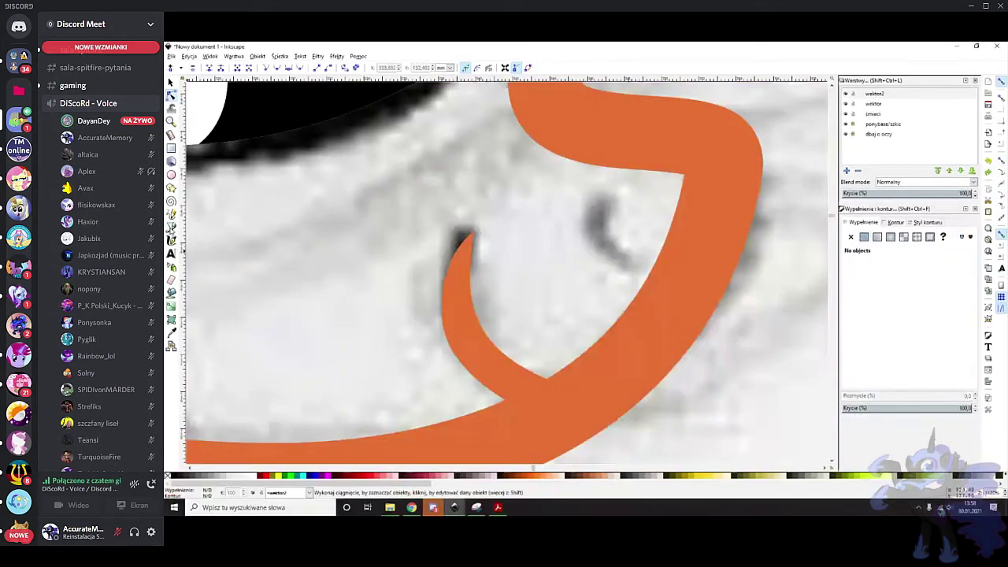
pyautogui.click(170, 227)
pyautogui.scroll(1, 608, 195)
pyautogui.click(602, 192)
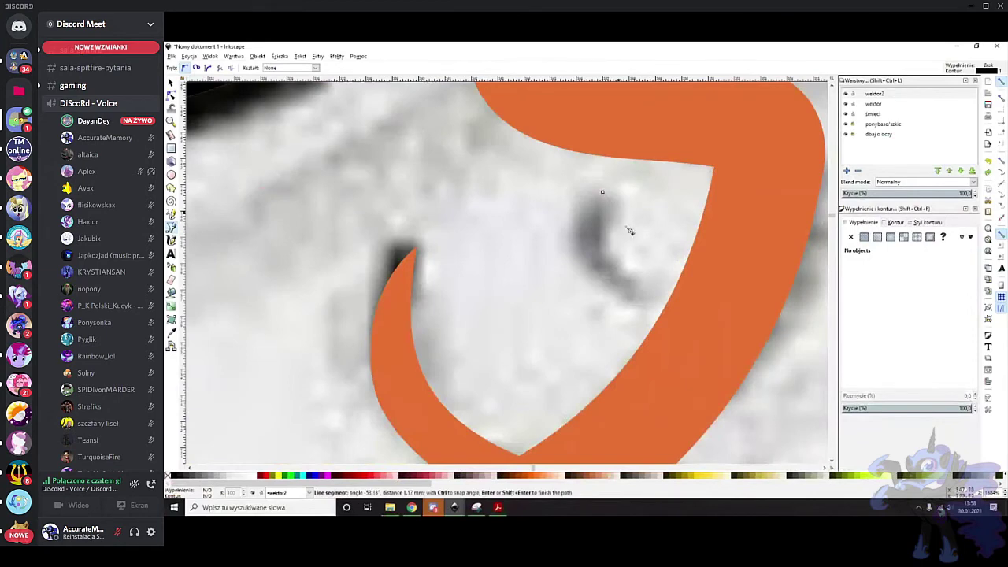
pyautogui.click(654, 300)
pyautogui.click(603, 192)
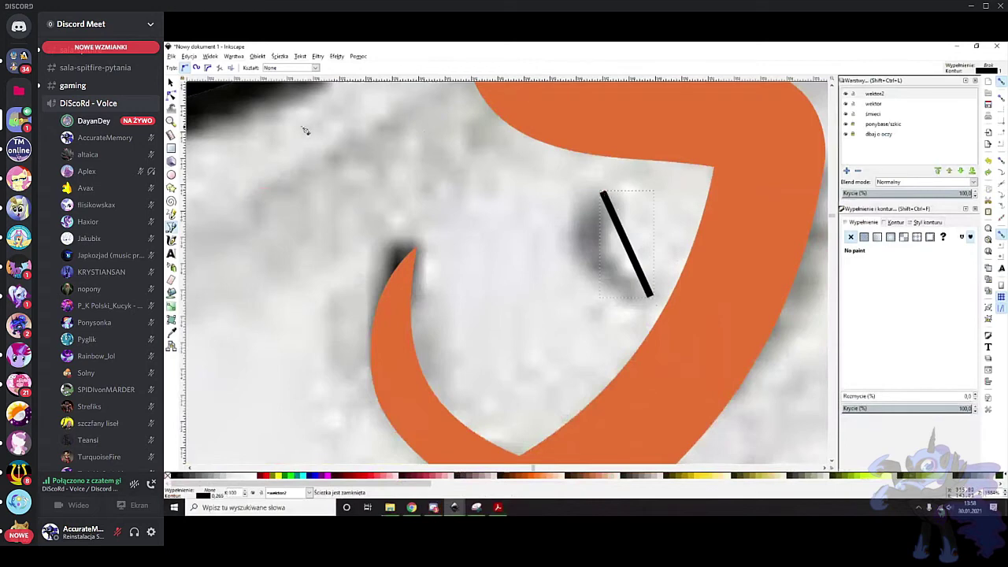
# Bend both segments of the nostril path into a crescent that follows the sketched nostril
pyautogui.press('n')
pyautogui.scroll(2, 642, 244)
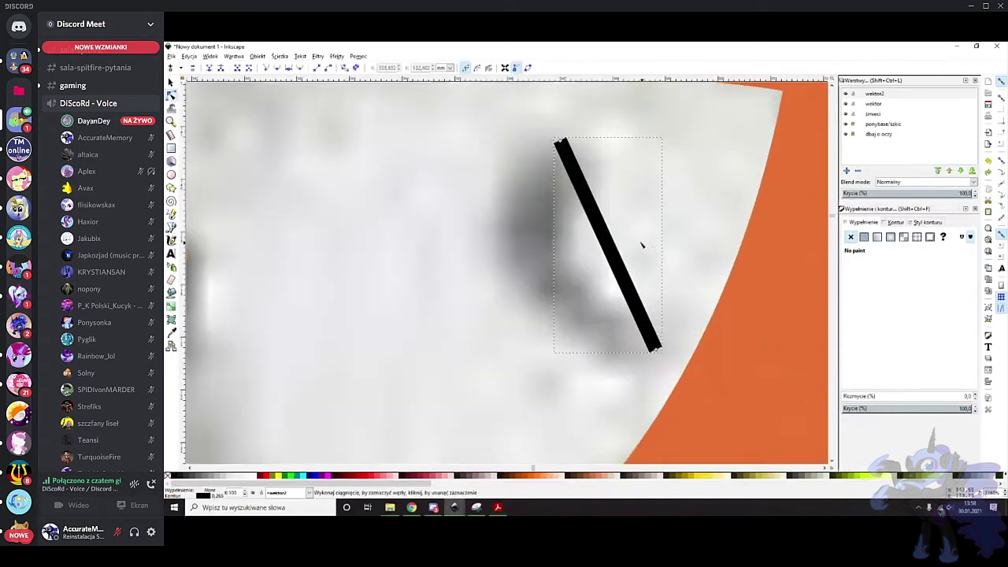
pyautogui.moveTo(619, 254); pyautogui.dragTo(536, 329)
pyautogui.doubleClick(602, 238)
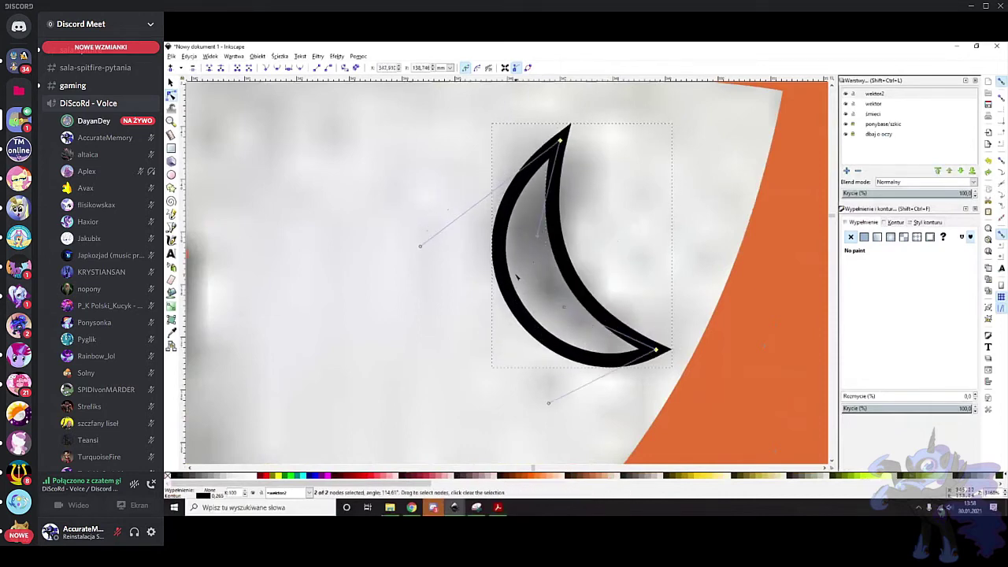
pyautogui.moveTo(505, 283); pyautogui.dragTo(502, 278)
pyautogui.moveTo(548, 337); pyautogui.dragTo(551, 341)
# Fill the nostril crescent with the orange sampled from the face outline and remove its stroke
pyautogui.press('d')
pyautogui.click(762, 336)
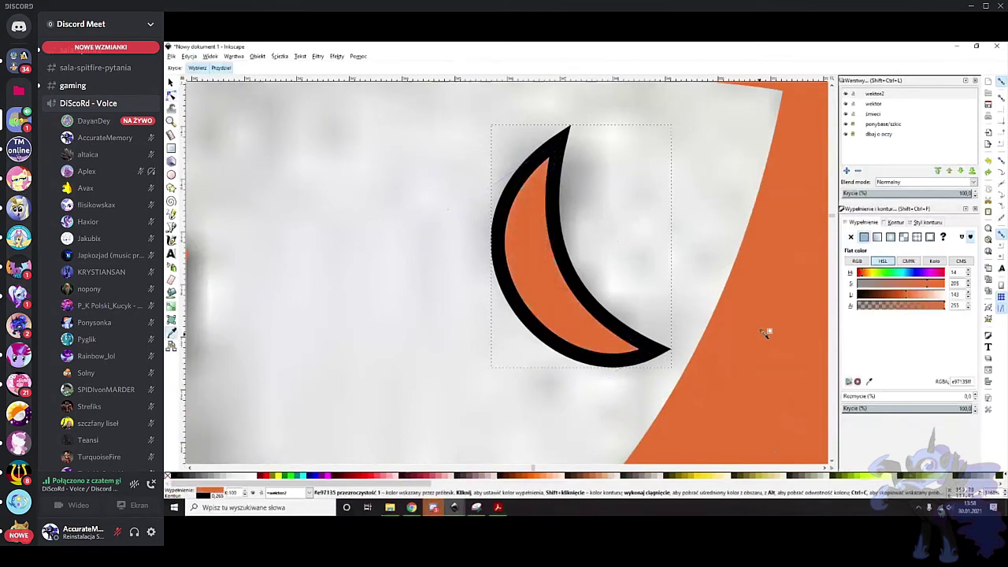
pyautogui.click(885, 222)
pyautogui.click(850, 237)
pyautogui.scroll(-2, 607, 233)
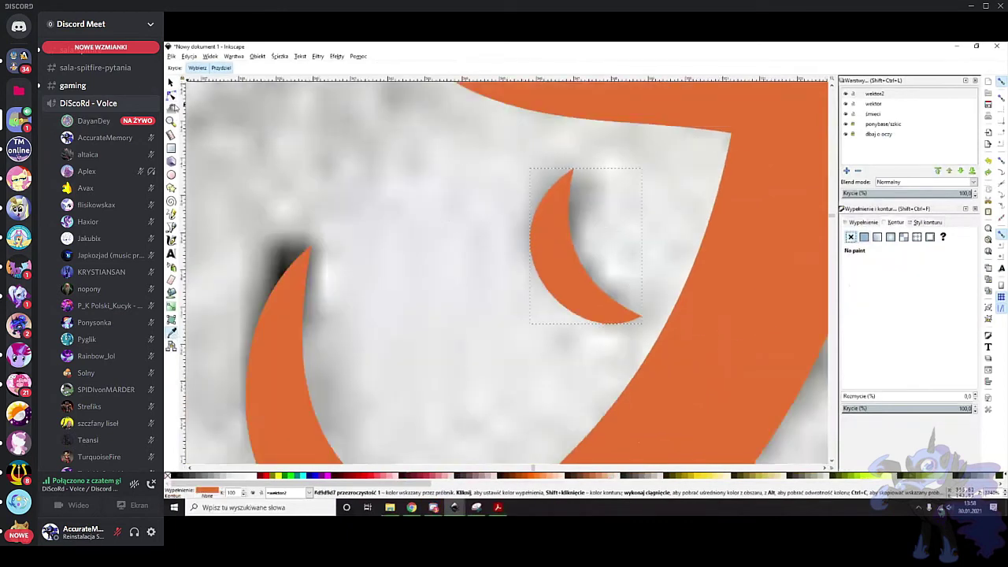
# Resize the nostril crescent slightly to about 3.1 by 4.15 mm and deselect it
pyautogui.click(169, 82)
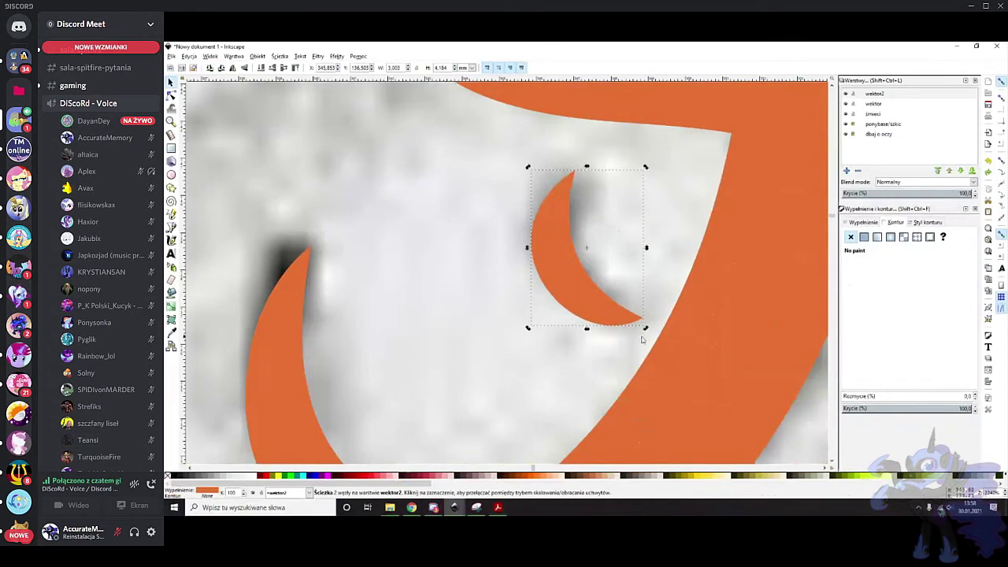
pyautogui.moveTo(589, 330); pyautogui.dragTo(589, 331)
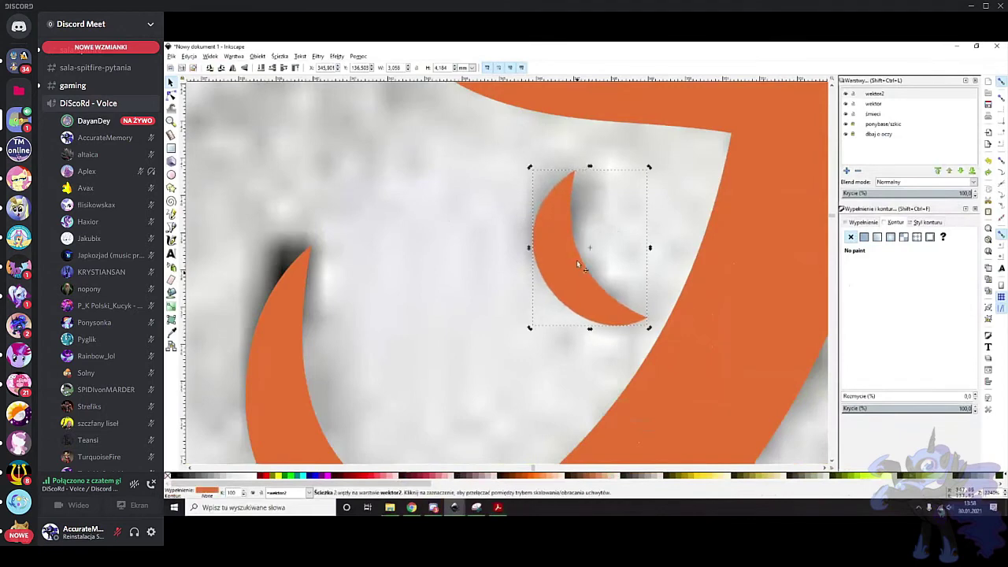
pyautogui.moveTo(590, 171); pyautogui.dragTo(587, 171)
pyautogui.moveTo(650, 248); pyautogui.dragTo(651, 245)
pyautogui.scroll(-4, 574, 221)
pyautogui.click(659, 331)
pyautogui.scroll(-2, 627, 313)
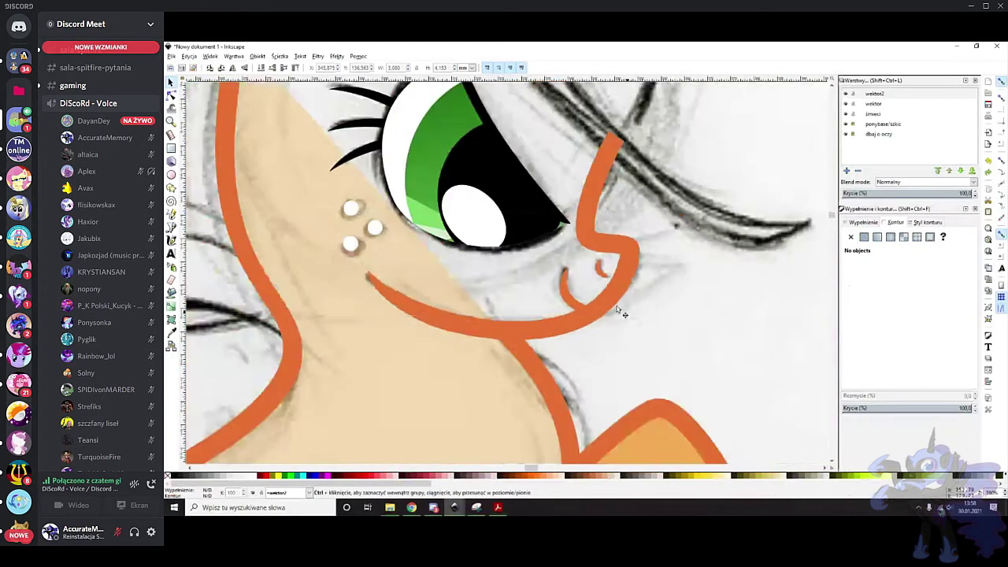
# Set the opacity of the pale body and neck fill to 100% and deselect it
pyautogui.click(399, 253)
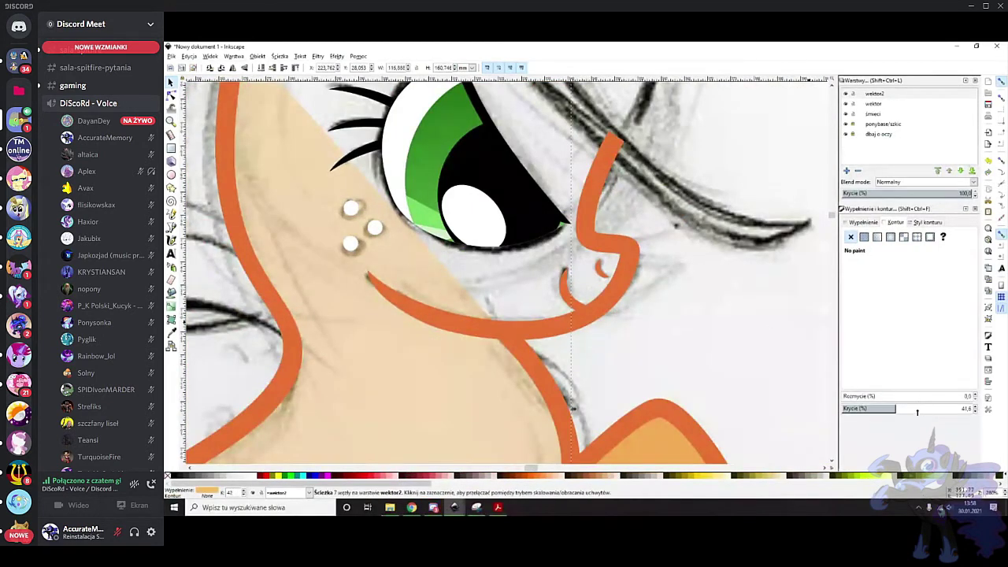
pyautogui.moveTo(917, 412); pyautogui.dragTo(975, 411)
pyautogui.scroll(-2, 705, 300)
pyautogui.click(713, 299)
pyautogui.scroll(1, 711, 299)
pyautogui.scroll(1, 709, 299)
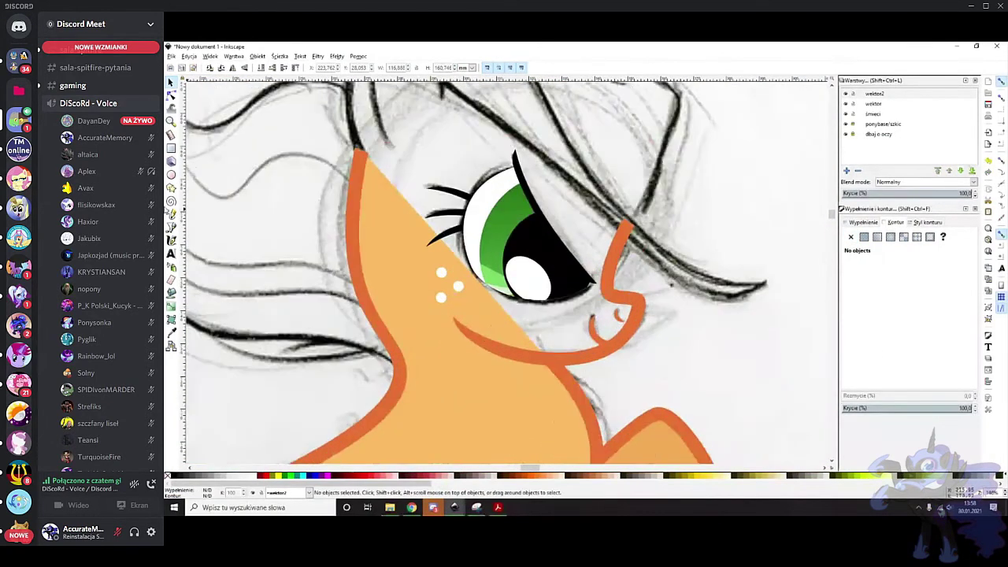
# Draw a seven-node face shape from the forehead around the cheek, chin and nose, and fill it with the body's light orange
pyautogui.click(171, 226)
pyautogui.scroll(2, 502, 183)
pyautogui.click(456, 127)
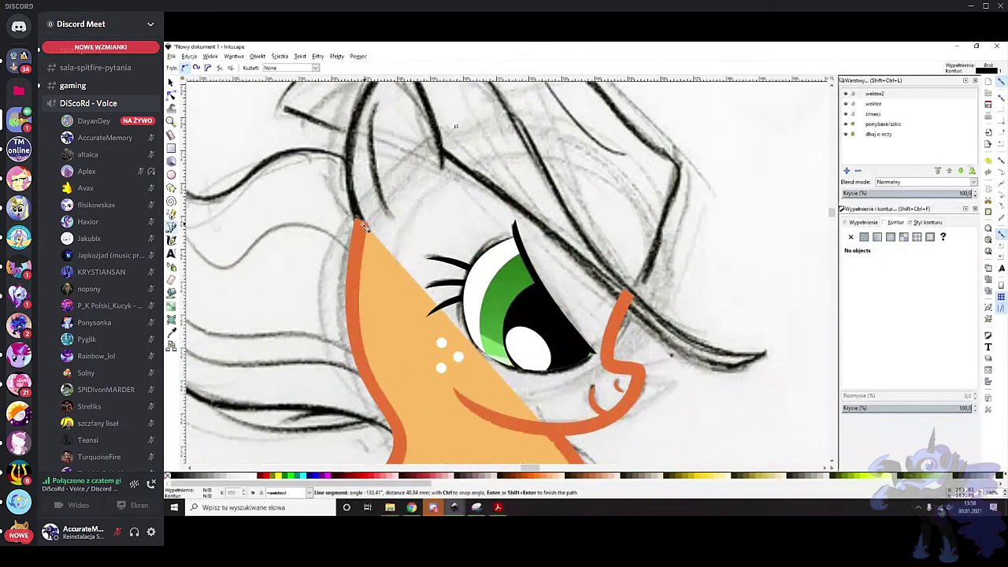
pyautogui.click(539, 435)
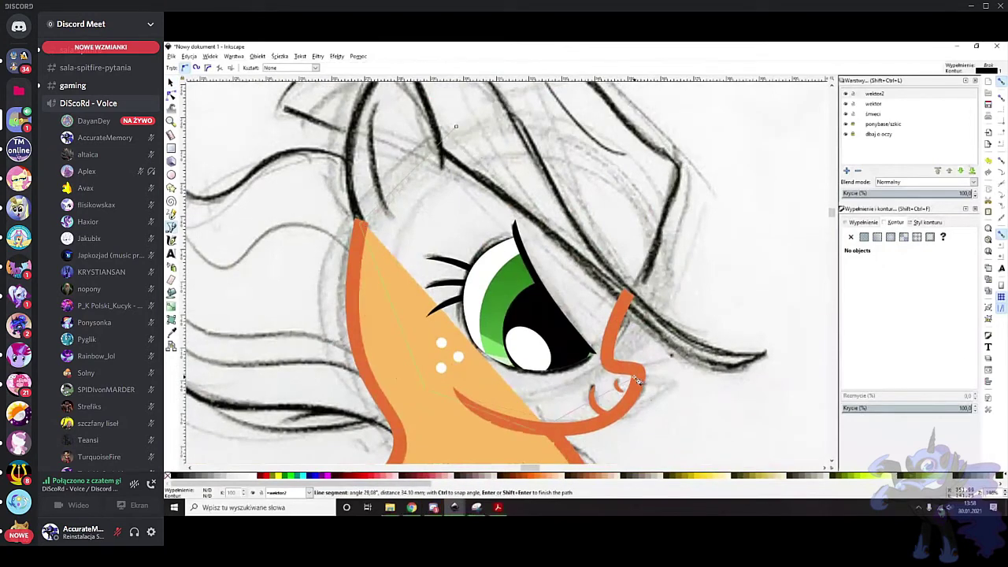
pyautogui.scroll(1, 641, 388)
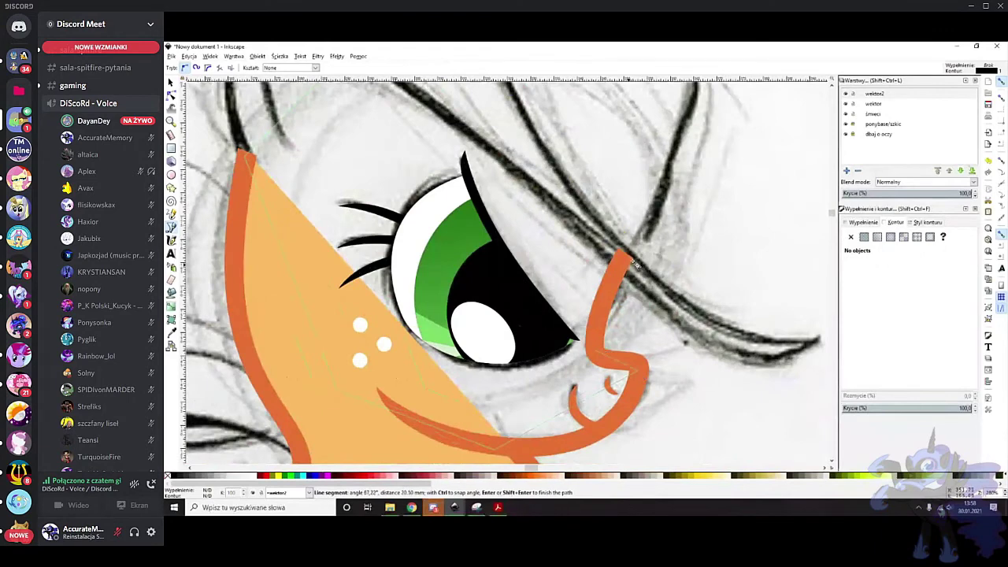
pyautogui.click(627, 246)
pyautogui.scroll(-1, 355, 275)
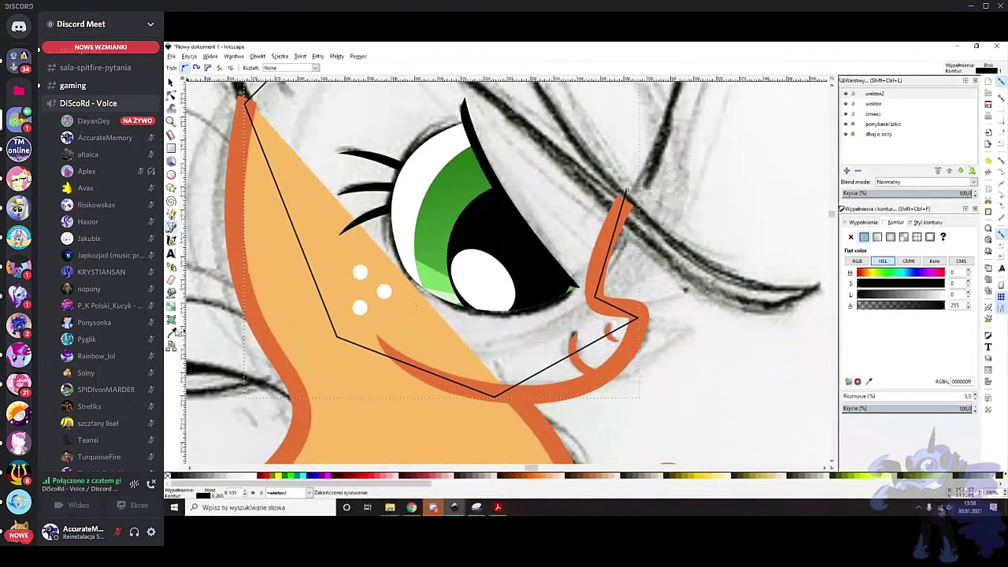
pyautogui.click(173, 332)
pyautogui.click(296, 281)
# Curve the face shape's chin edge along the muzzle outline and remove the shape's stroke
pyautogui.click(172, 96)
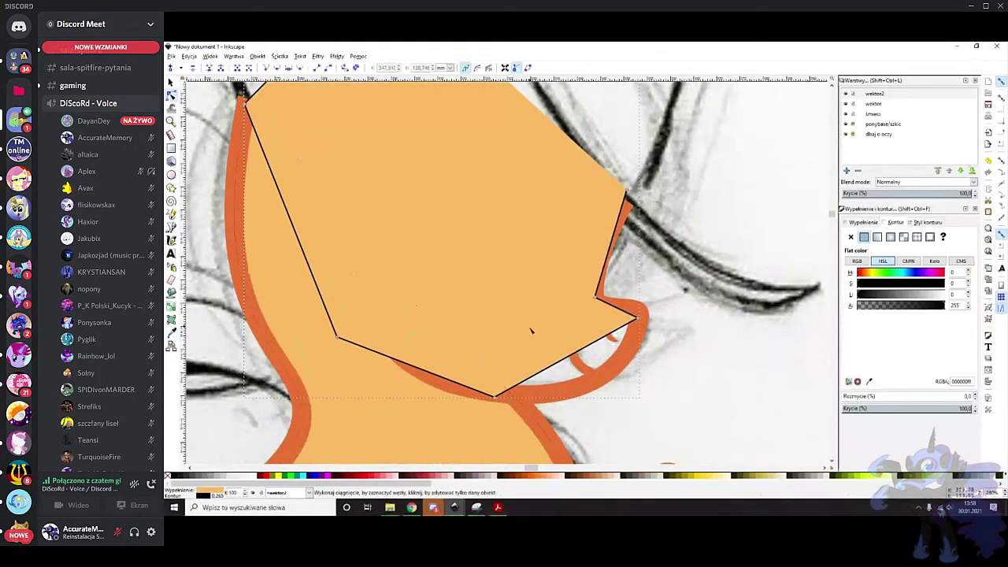
pyautogui.moveTo(575, 353); pyautogui.dragTo(604, 385)
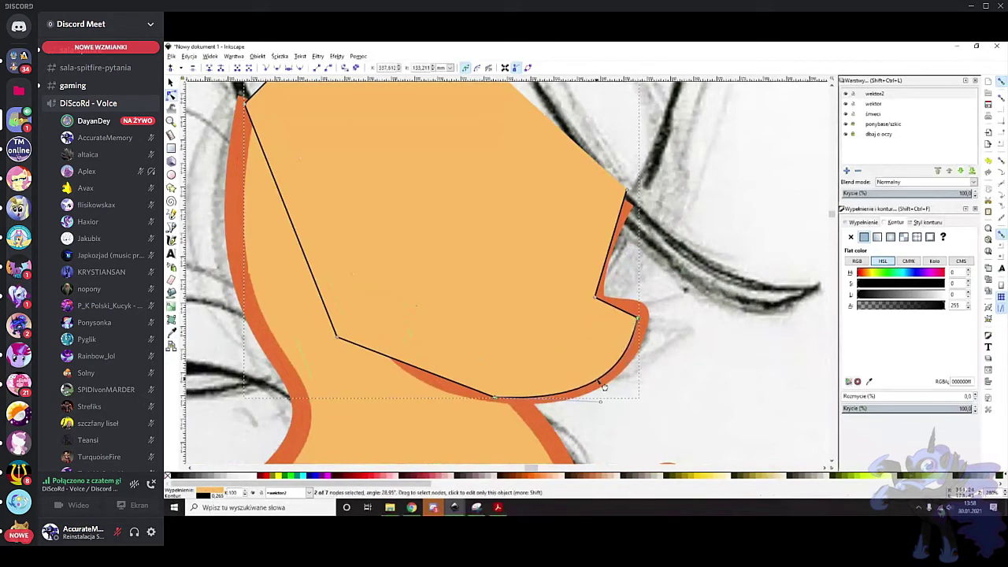
pyautogui.click(850, 237)
pyautogui.scroll(1, 319, 167)
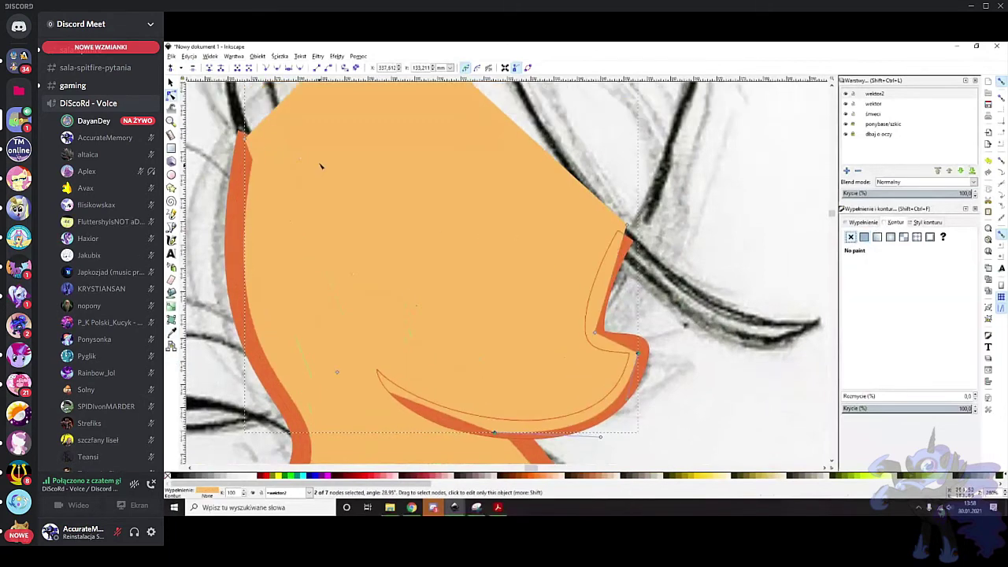
# Lower the face fill to the bottom of the stacking order and deselect it
pyautogui.click(171, 82)
pyautogui.click(262, 68)
pyautogui.scroll(-2, 588, 260)
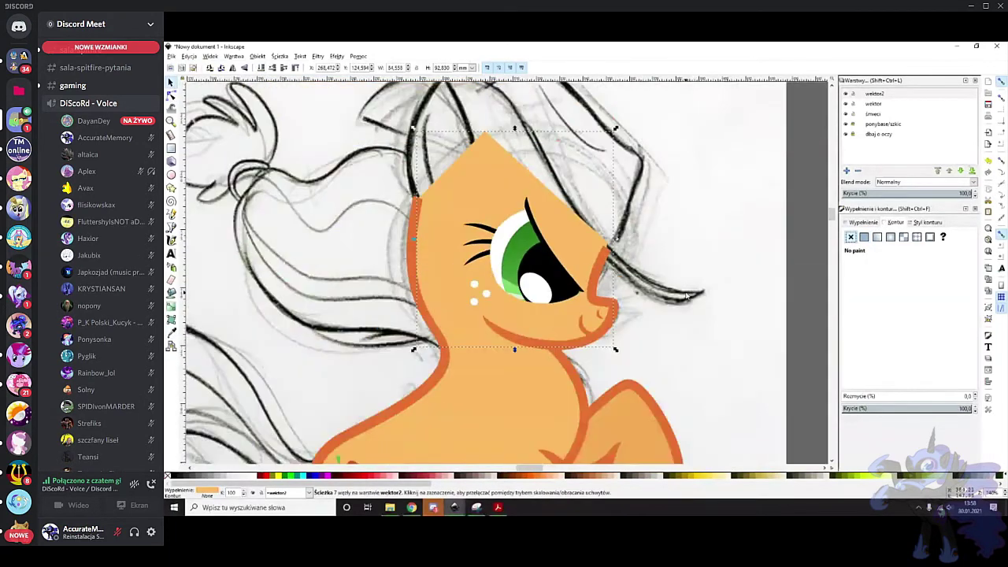
pyautogui.click(686, 296)
# Select the face fill and lower its opacity to about 37% so the ear sketch shows through
pyautogui.scroll(1, 684, 295)
pyautogui.click(171, 227)
pyautogui.hscroll(-6, 516, 239)
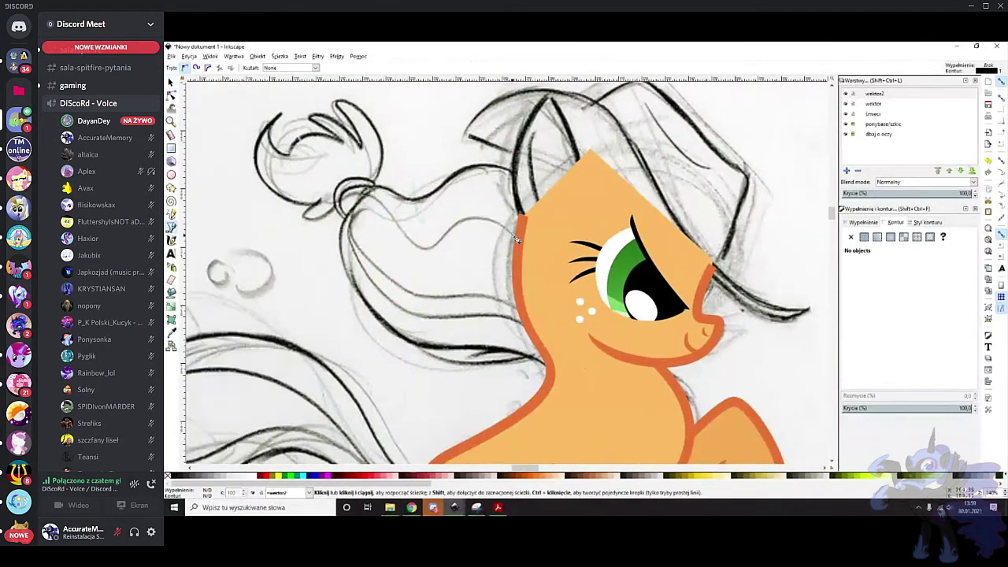
pyautogui.scroll(2, 516, 238)
pyautogui.press('s')
pyautogui.click(566, 274)
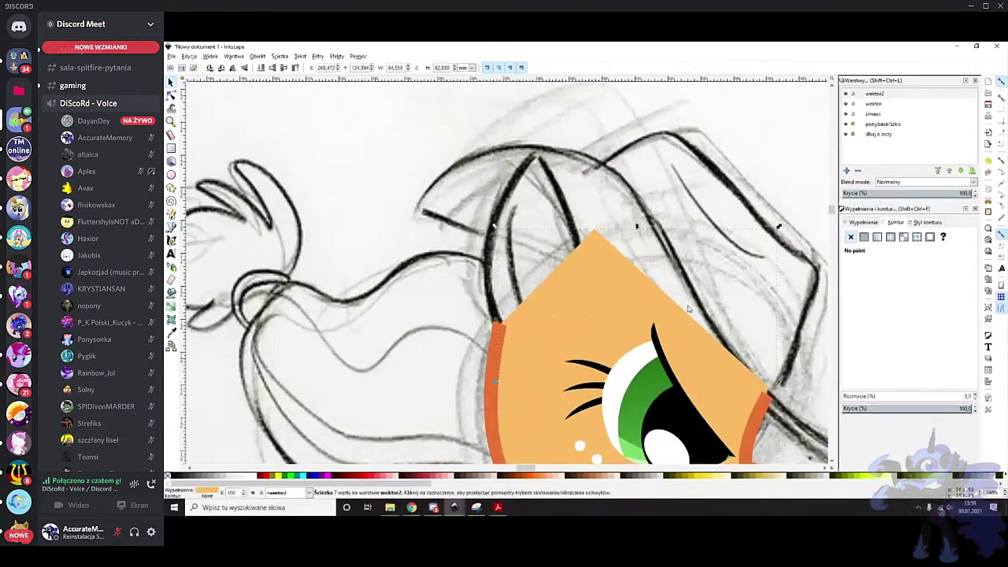
pyautogui.click(891, 410)
pyautogui.scroll(1, 592, 310)
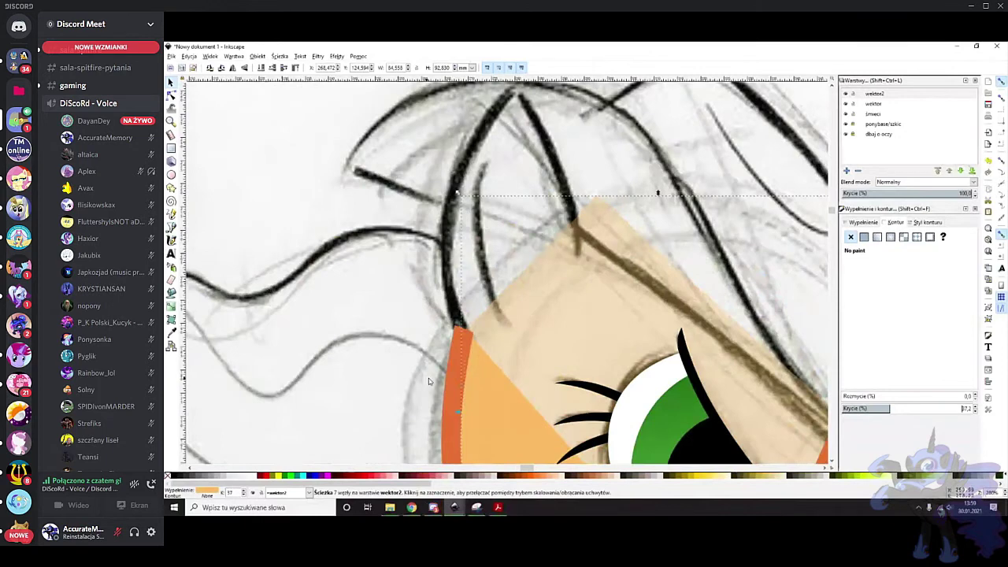
# Draw a three-node open line over the ear sketch, from the head outline up to the ear tip and down to the forehead, with stroke width 4
pyautogui.press('b')
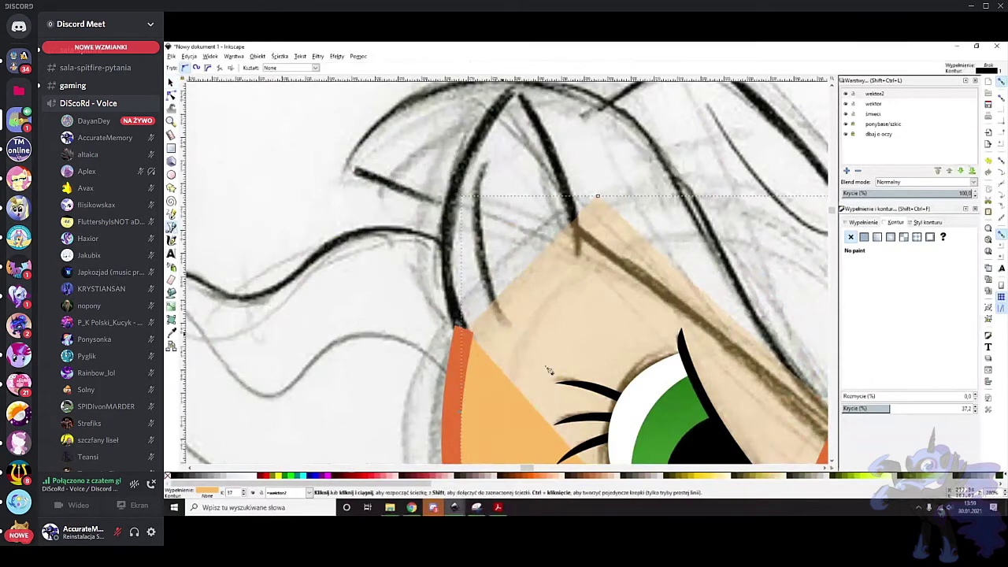
pyautogui.click(477, 347)
pyautogui.scroll(2, 479, 352)
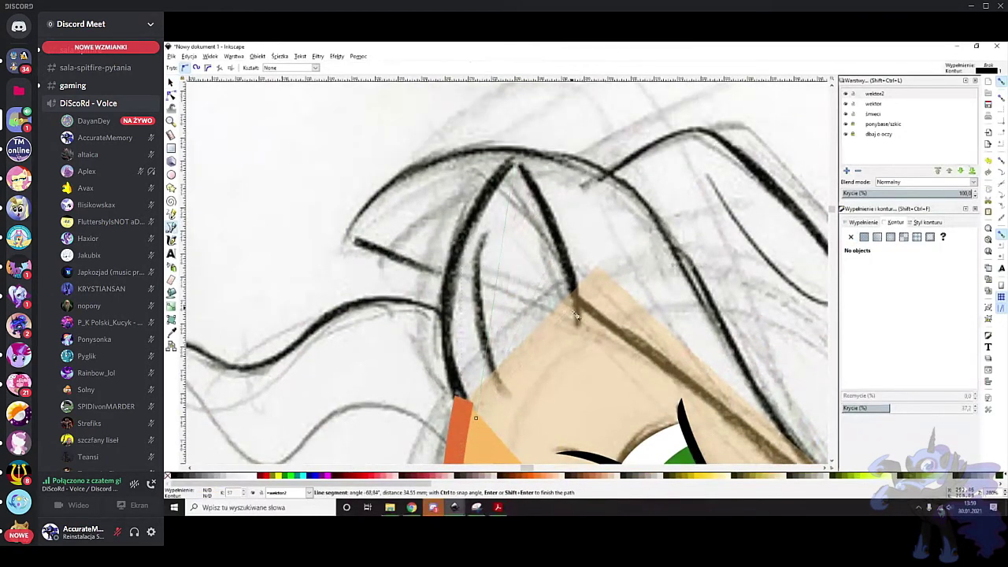
pyautogui.doubleClick(586, 333)
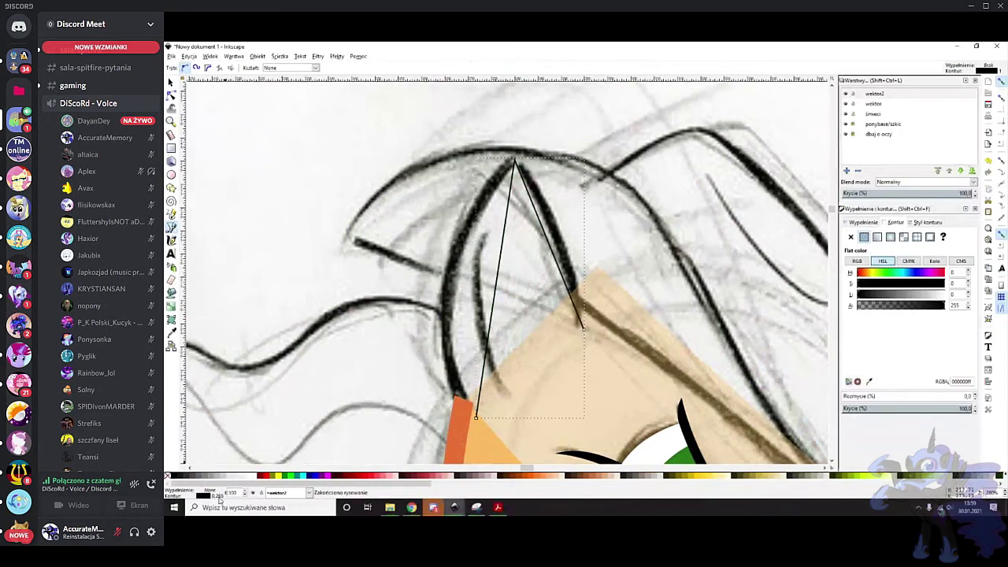
pyautogui.rightClick(220, 496)
pyautogui.click(239, 425)
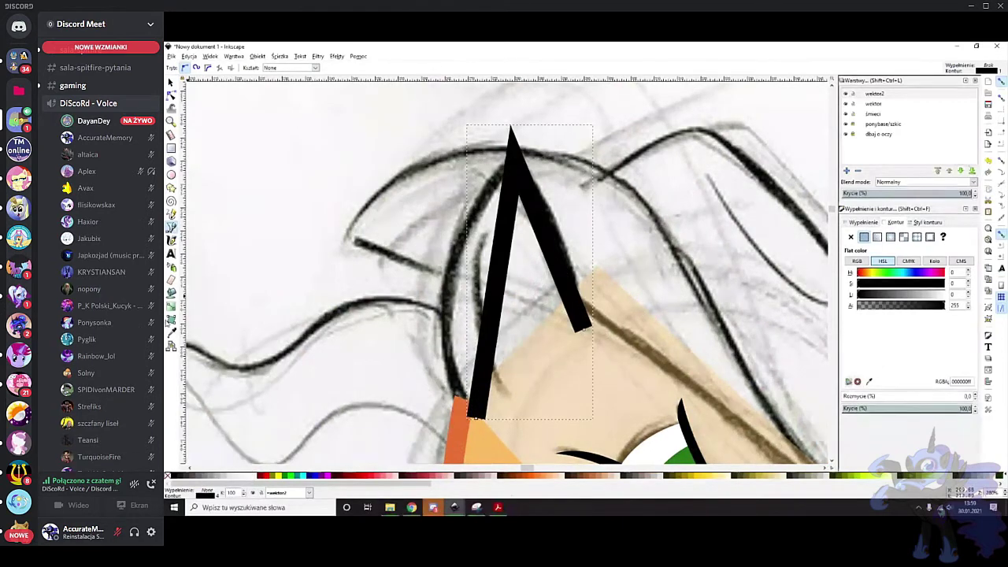
# Give the ear line the head outline's dark orange stroke colour, nudge its base node down and lower its opacity to about 32%
pyautogui.press('d')
pyautogui.scroll(-1, 455, 429)
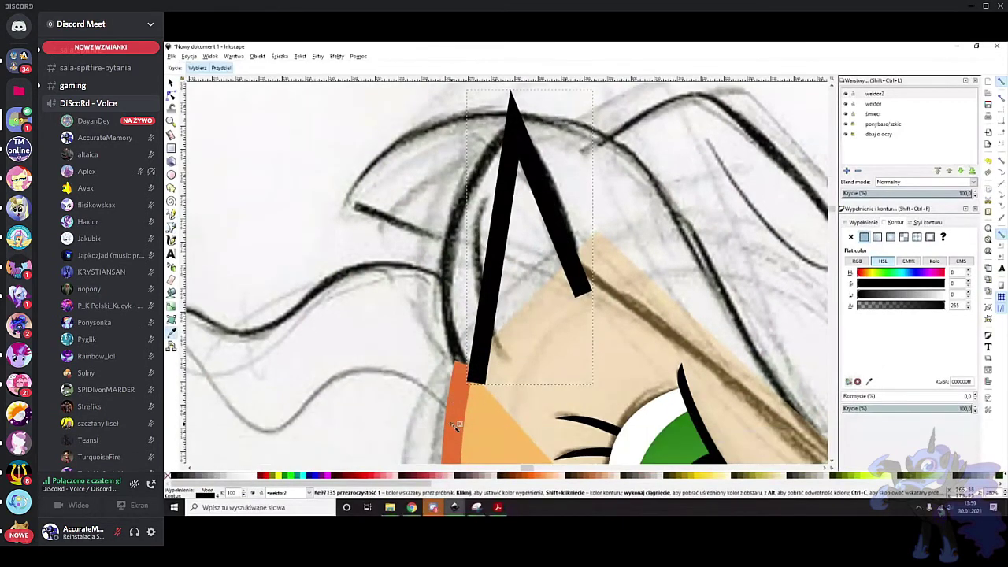
pyautogui.click(455, 425)
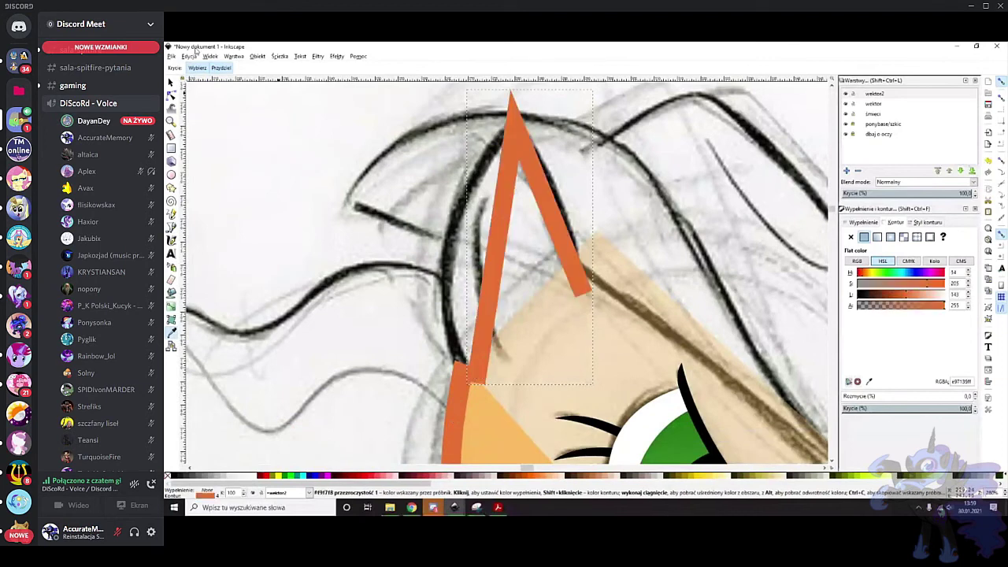
pyautogui.click(170, 94)
pyautogui.moveTo(475, 385); pyautogui.dragTo(477, 390)
pyautogui.click(873, 408)
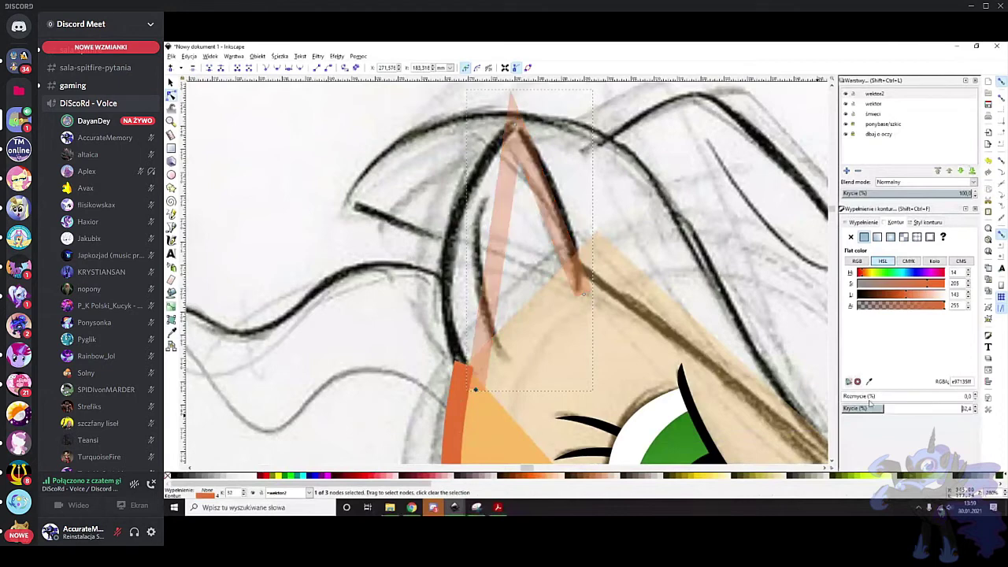
# Bend both segments of the ear line along the sketched ear and adjust the tip node
pyautogui.moveTo(485, 240); pyautogui.dragTo(452, 265)
pyautogui.scroll(1, 518, 130)
pyautogui.scroll(1, 518, 130)
pyautogui.moveTo(512, 151); pyautogui.dragTo(513, 147)
pyautogui.moveTo(556, 246); pyautogui.dragTo(584, 280)
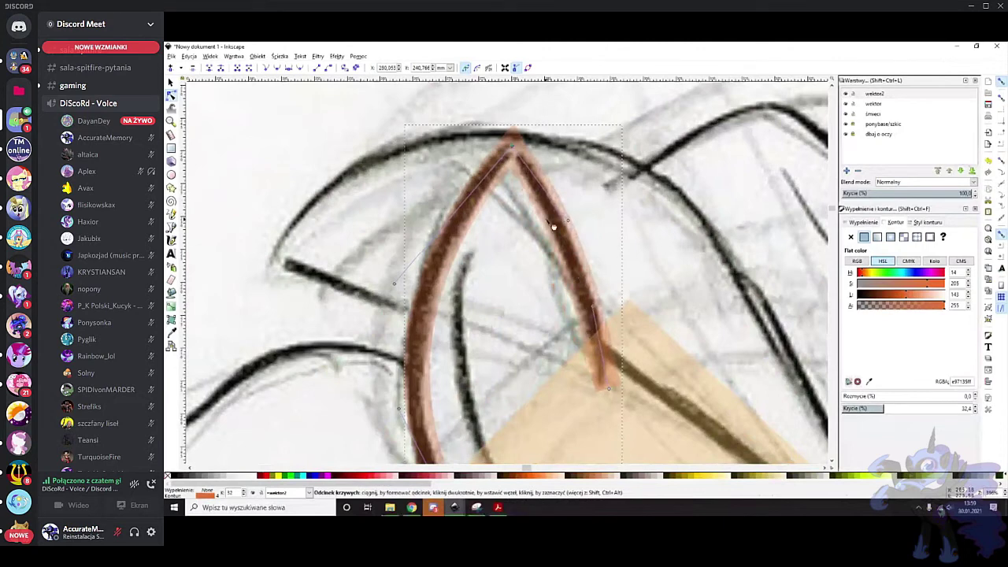
# Add a node near the lower end of each side of the ear line and convert its stroke to a path
pyautogui.scroll(-2, 554, 227)
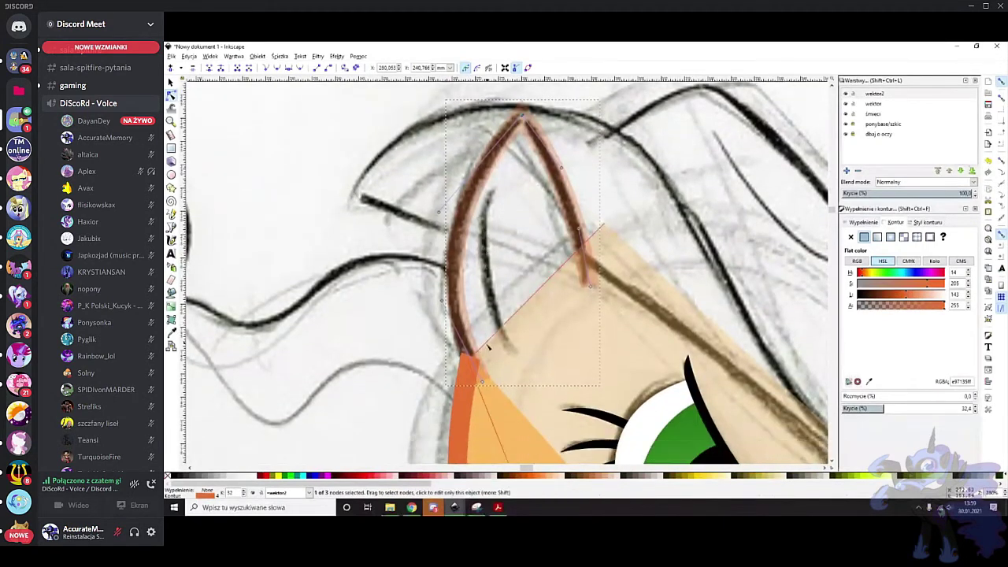
pyautogui.scroll(1, 578, 252)
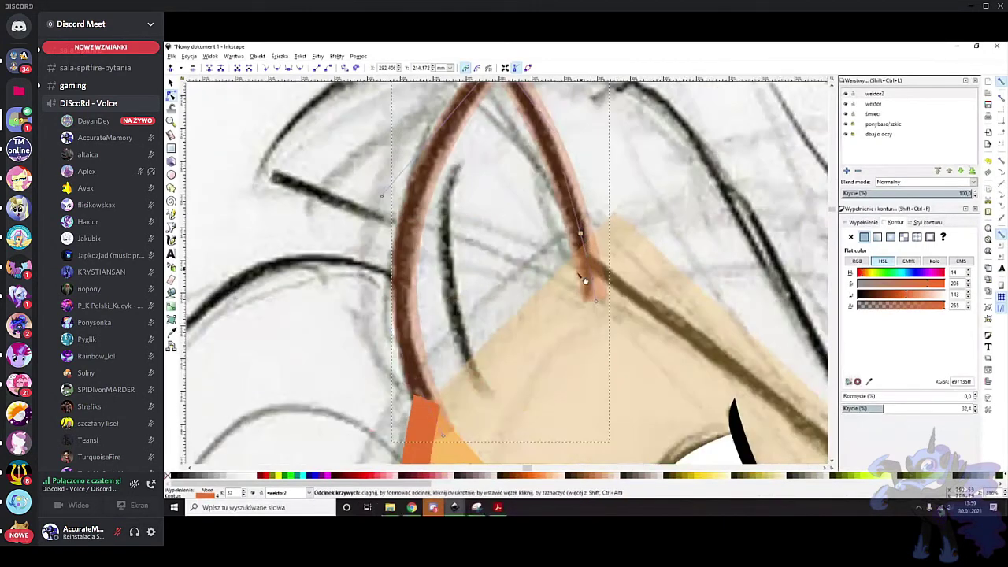
pyautogui.doubleClick(414, 352)
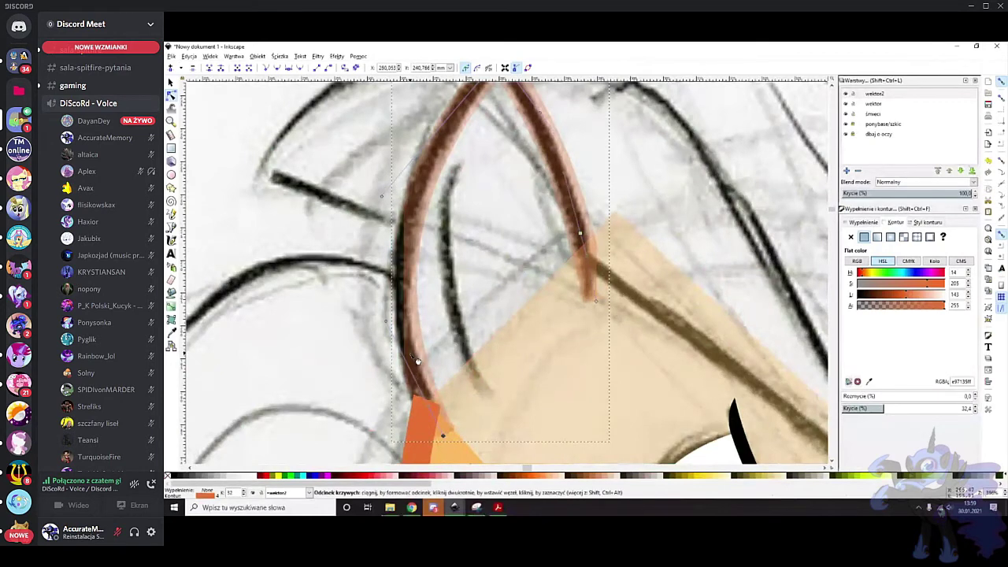
pyautogui.scroll(-1, 428, 292)
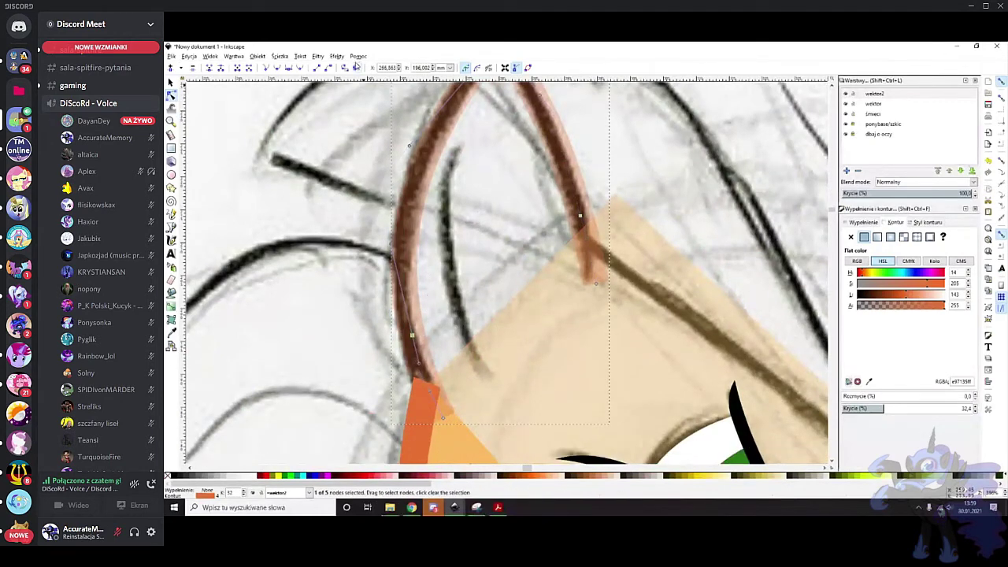
pyautogui.scroll(1, 351, 269)
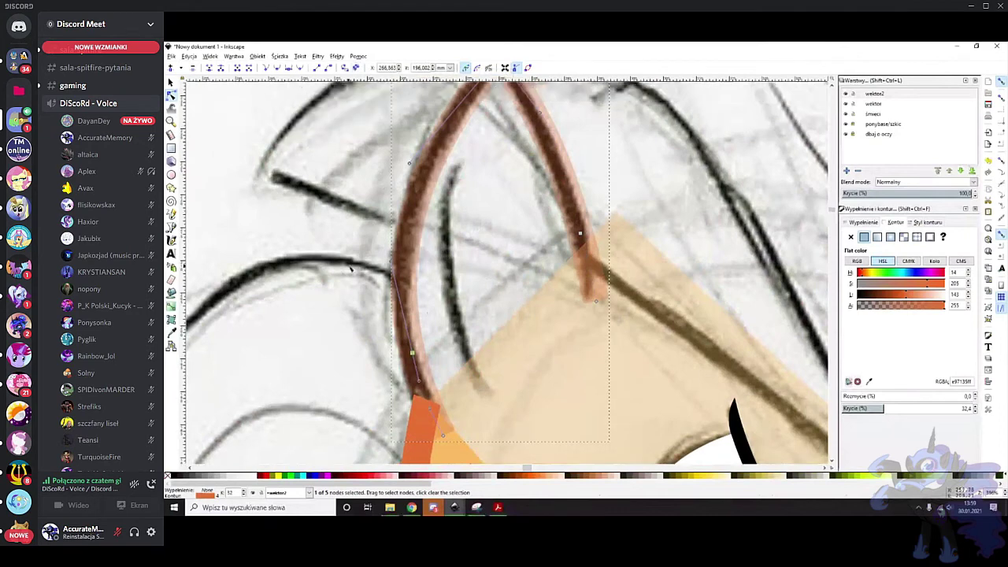
pyautogui.scroll(-1, 367, 252)
pyautogui.click(356, 69)
pyautogui.scroll(1, 427, 399)
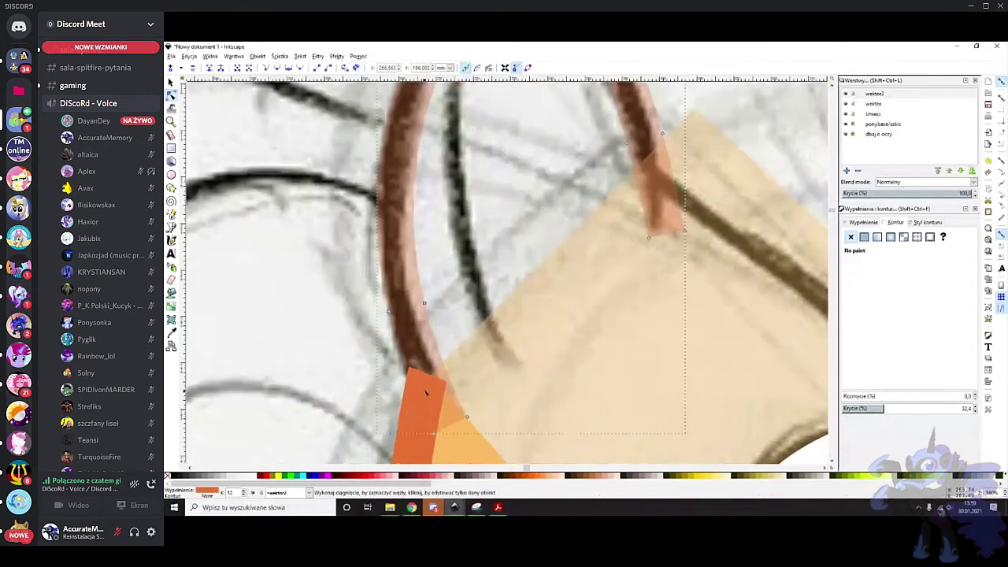
# Delete the outer corner node at the ear outline's rear base and curve the outer edge into the head outline
pyautogui.scroll(-2, 421, 405)
pyautogui.moveTo(401, 429); pyautogui.dragTo(441, 381)
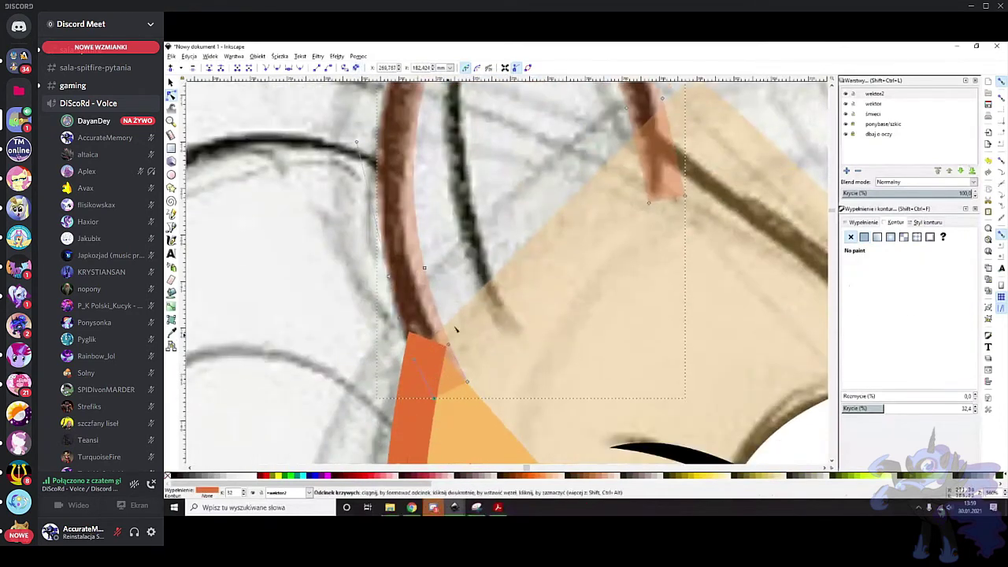
pyautogui.press('Delete')
pyautogui.moveTo(415, 417); pyautogui.dragTo(422, 359)
pyautogui.scroll(1, 371, 292)
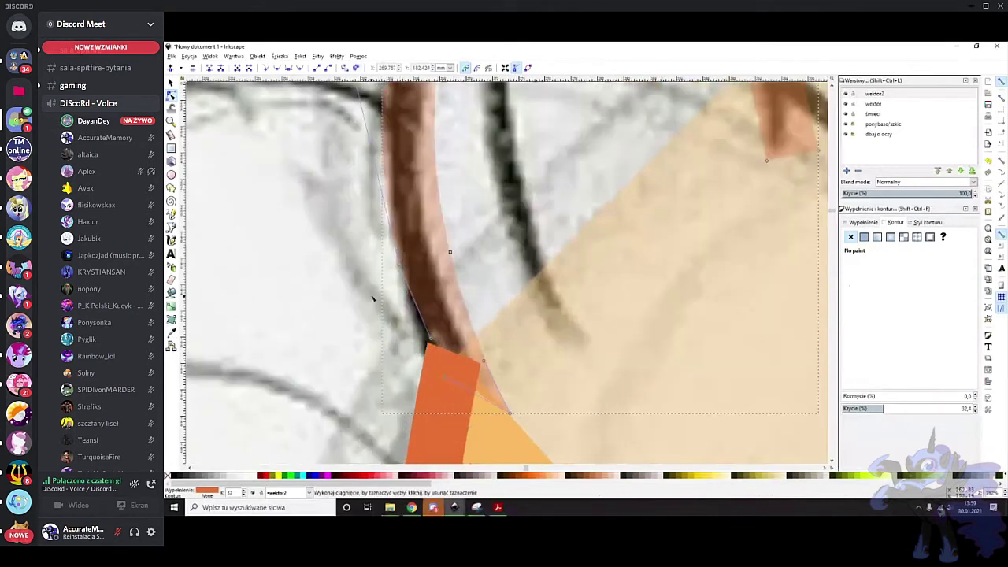
pyautogui.scroll(2, 353, 281)
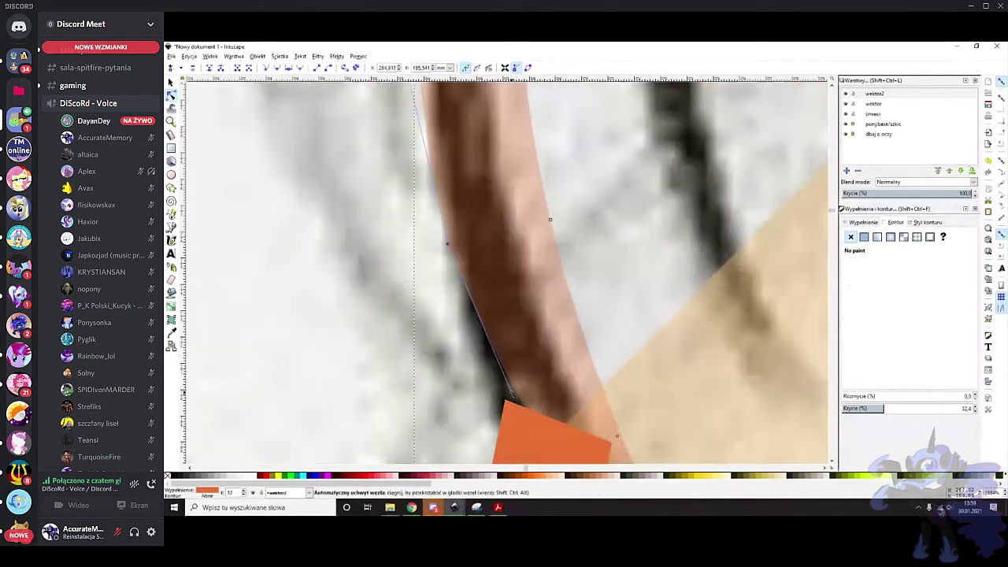
pyautogui.moveTo(512, 393); pyautogui.dragTo(491, 400)
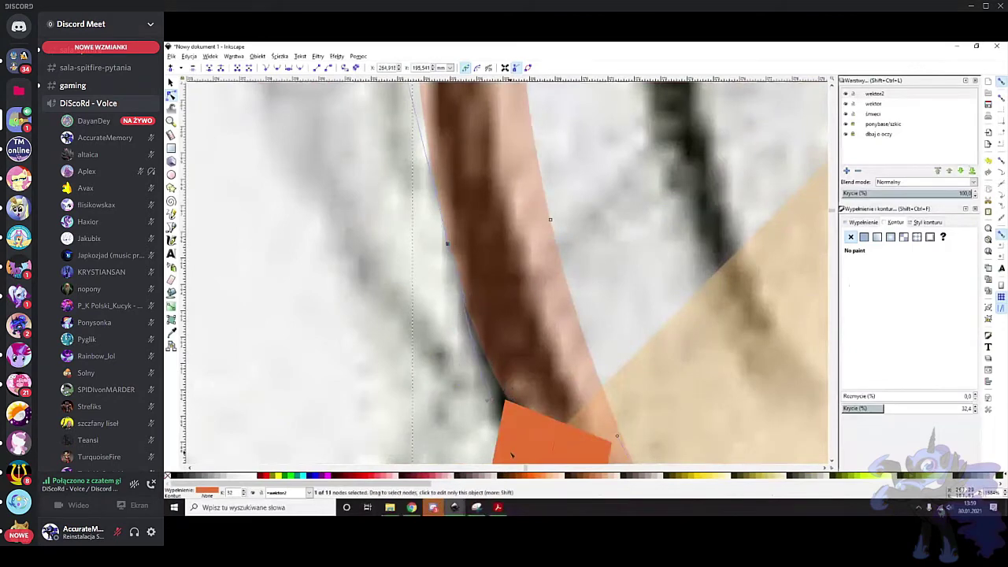
pyautogui.click(448, 245)
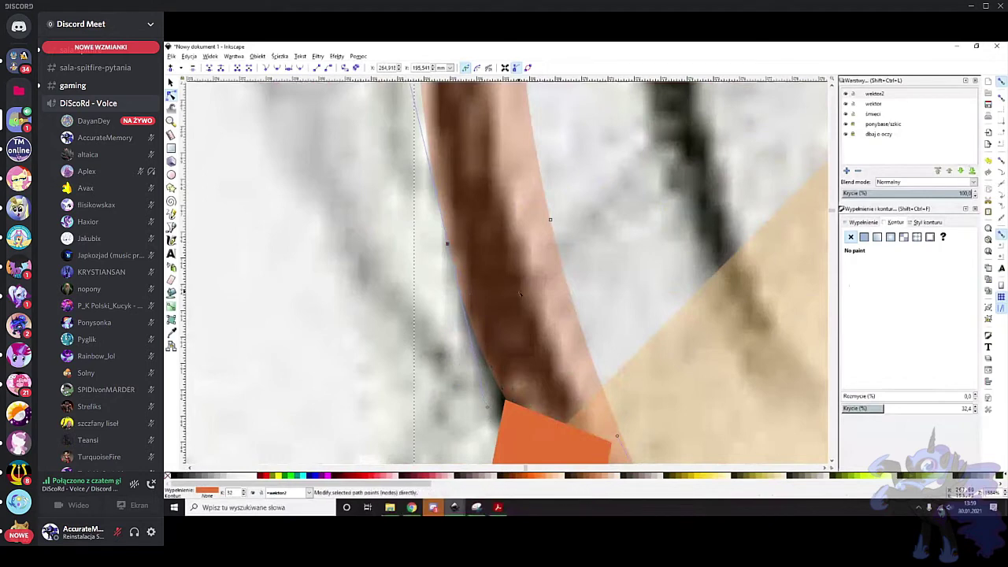
# Taper the ear outline's front end to a point by deleting its outer corner node and curving the outer edge inward
pyautogui.scroll(-6, 520, 293)
pyautogui.scroll(3, 645, 250)
pyautogui.moveTo(642, 348); pyautogui.dragTo(598, 280)
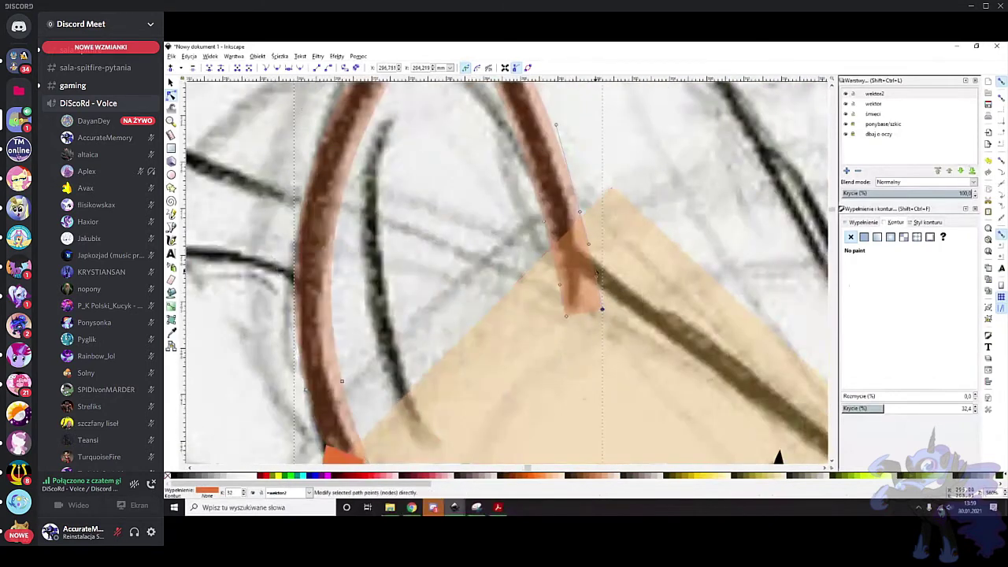
pyautogui.scroll(1, 600, 256)
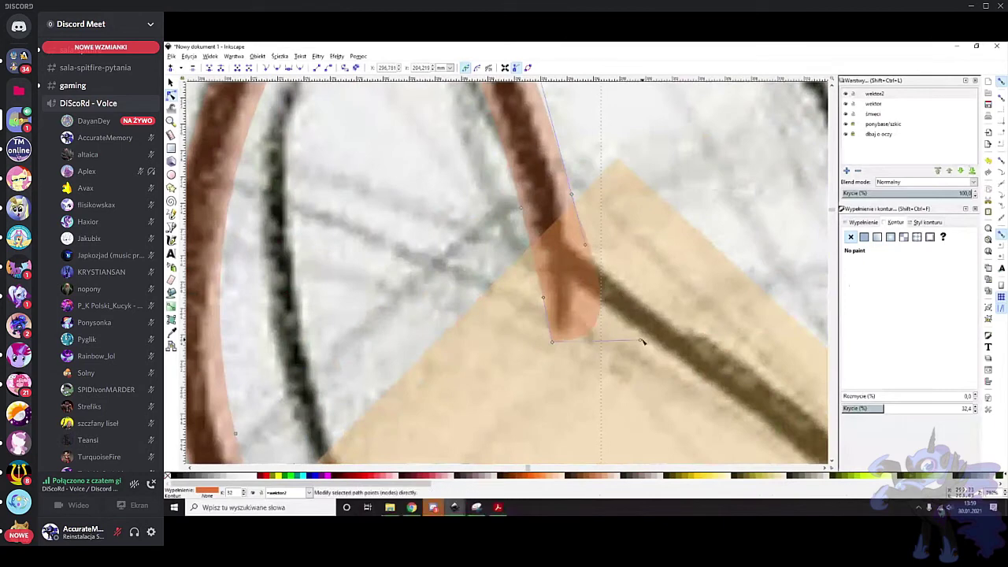
pyautogui.moveTo(603, 331); pyautogui.dragTo(579, 291)
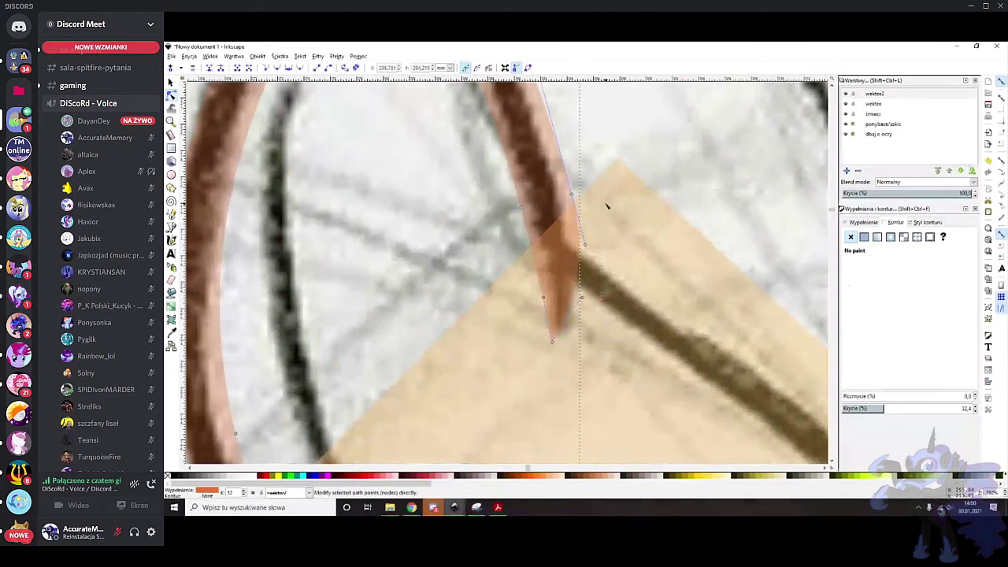
pyautogui.scroll(2, 563, 171)
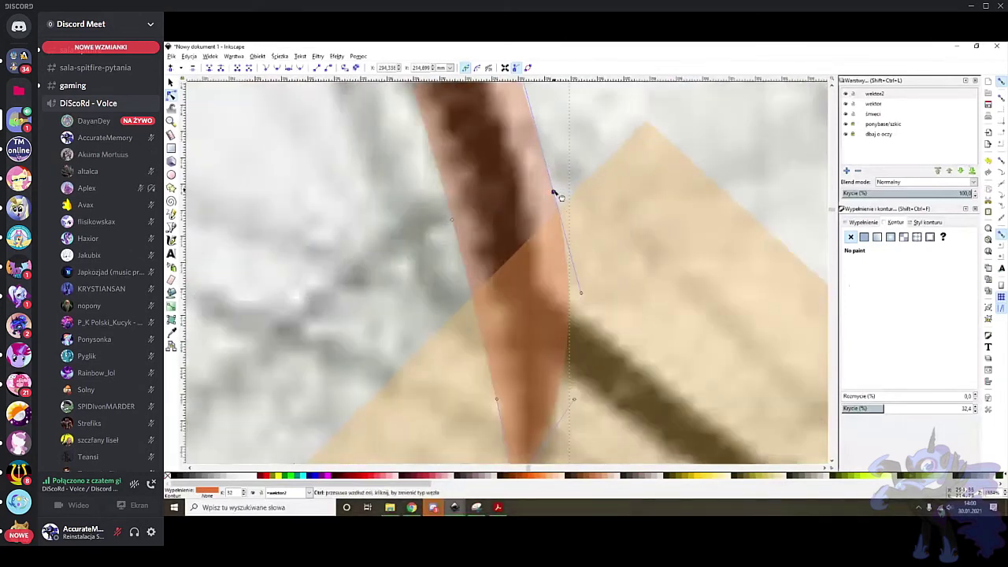
pyautogui.scroll(2, 597, 252)
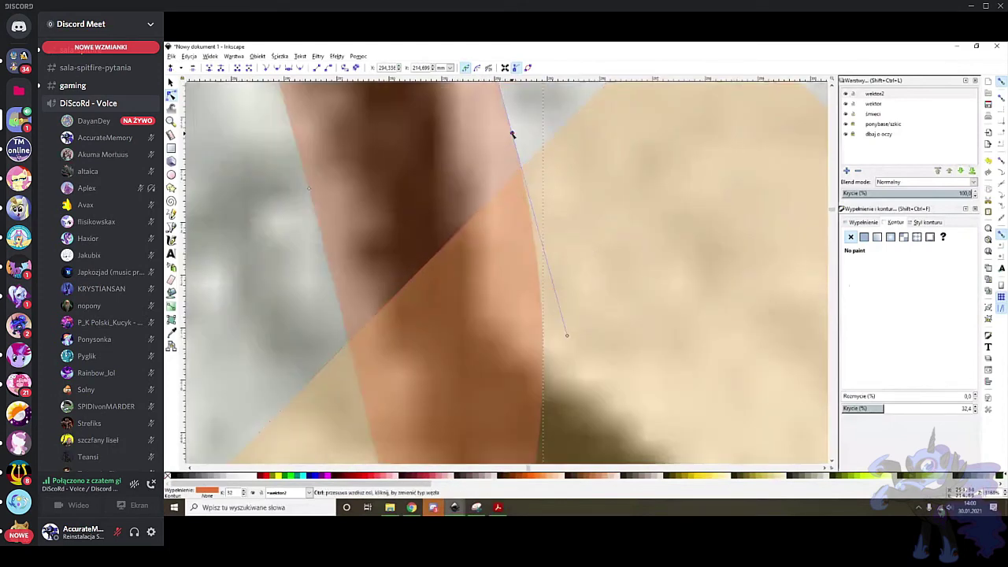
# Set the ear outline's opacity to 100%
pyautogui.scroll(-4, 601, 292)
pyautogui.moveTo(908, 414); pyautogui.dragTo(976, 410)
pyautogui.scroll(-1, 513, 313)
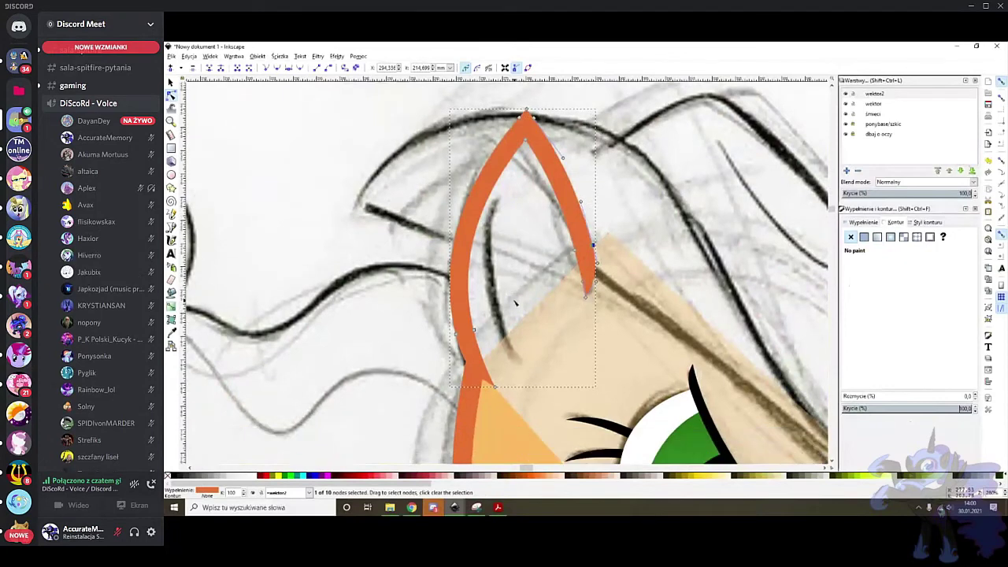
# Draw a closed three-node shape inside the ear outline and bend its two long sides to run beneath the outline
pyautogui.press('b')
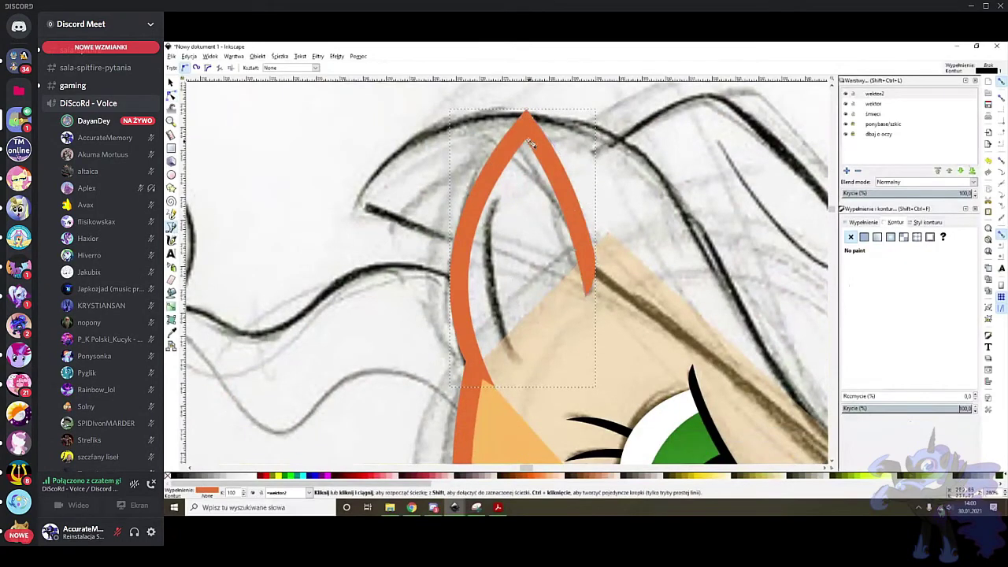
pyautogui.click(528, 126)
pyautogui.click(592, 295)
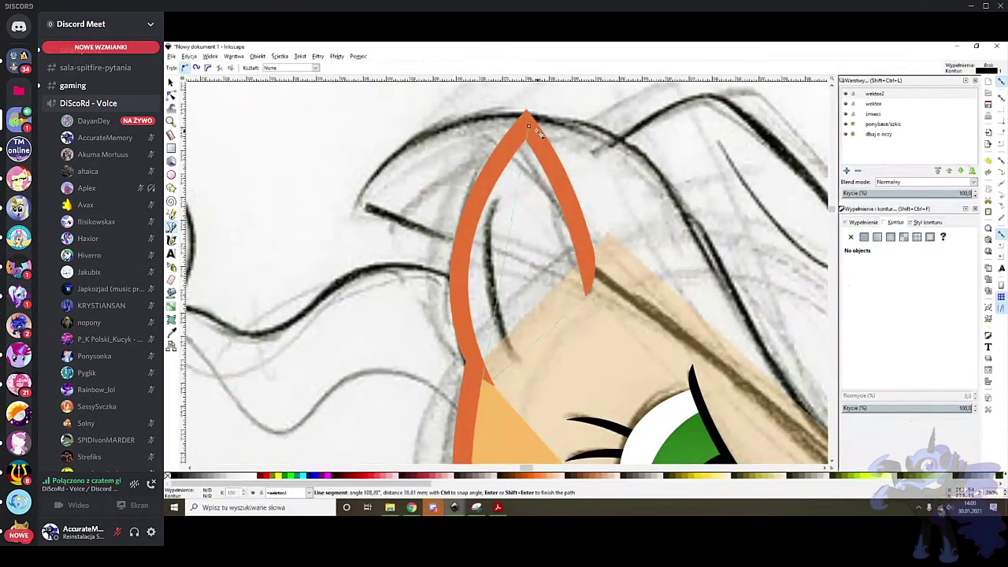
pyautogui.click(528, 126)
pyautogui.press('n')
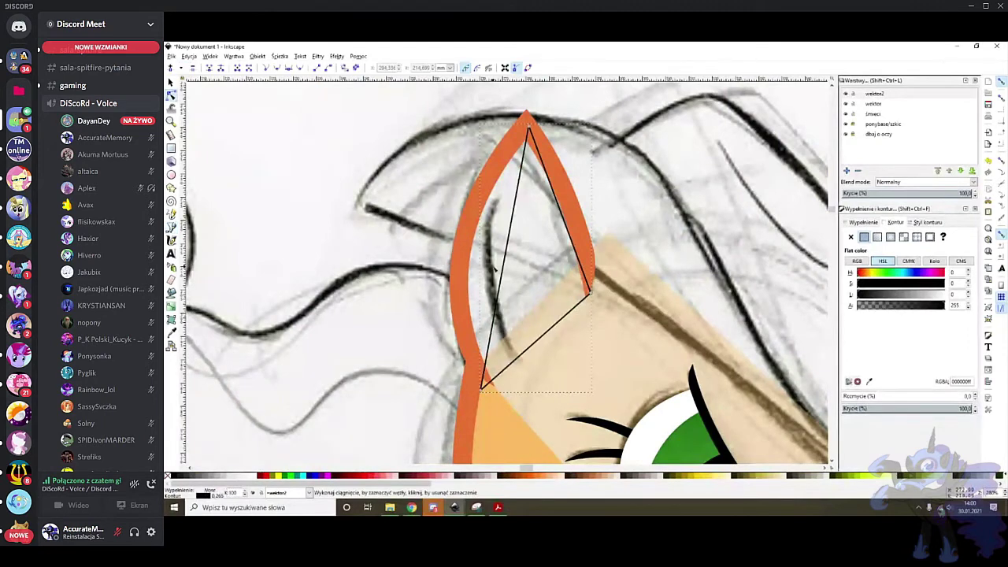
pyautogui.moveTo(507, 266); pyautogui.dragTo(467, 256)
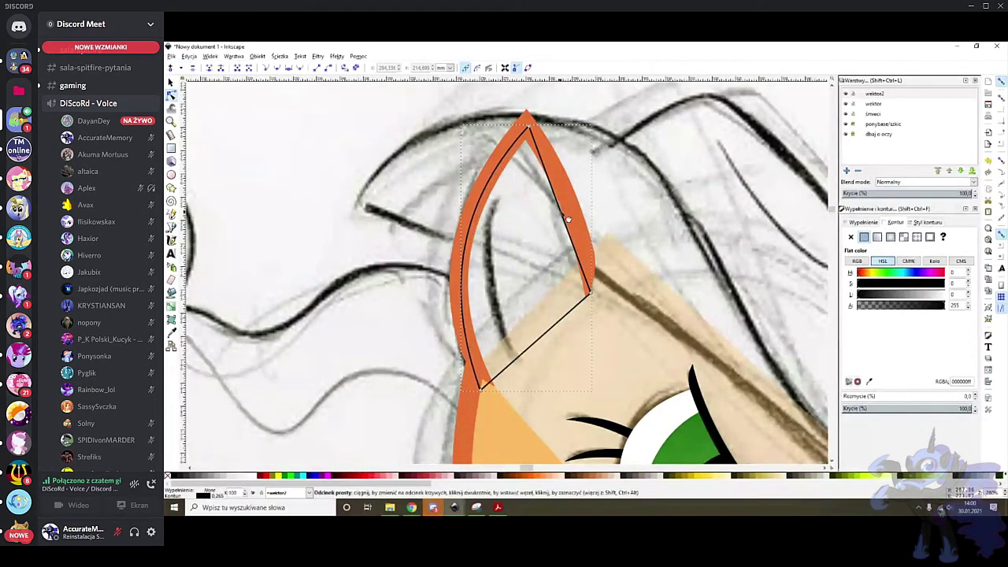
pyautogui.moveTo(567, 217); pyautogui.dragTo(574, 211)
# Give the ear shape the body's light orange fill without a stroke, place it behind the outline, and lower its opacity to about 39%
pyautogui.click(171, 331)
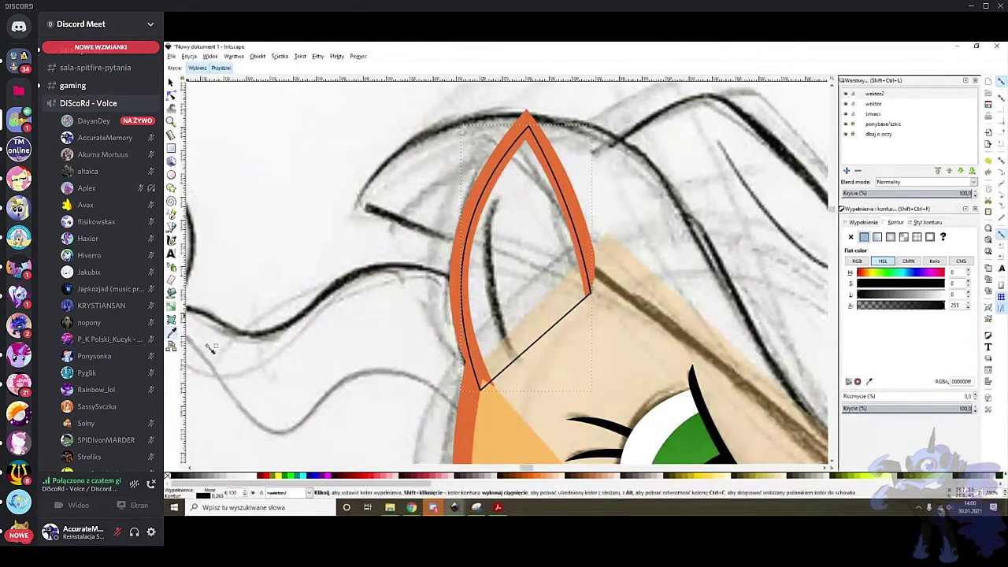
pyautogui.click(490, 434)
pyautogui.click(850, 237)
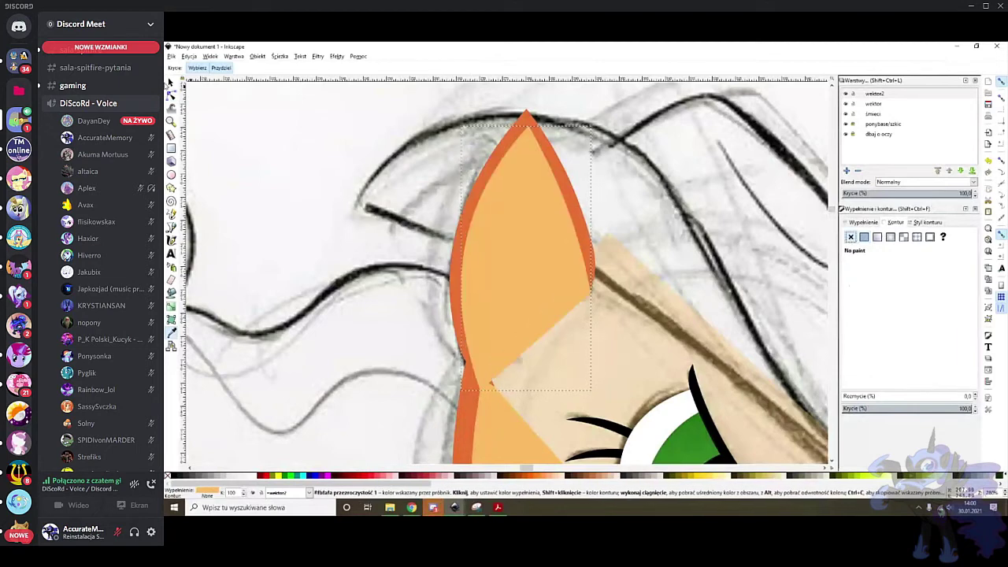
pyautogui.press('s')
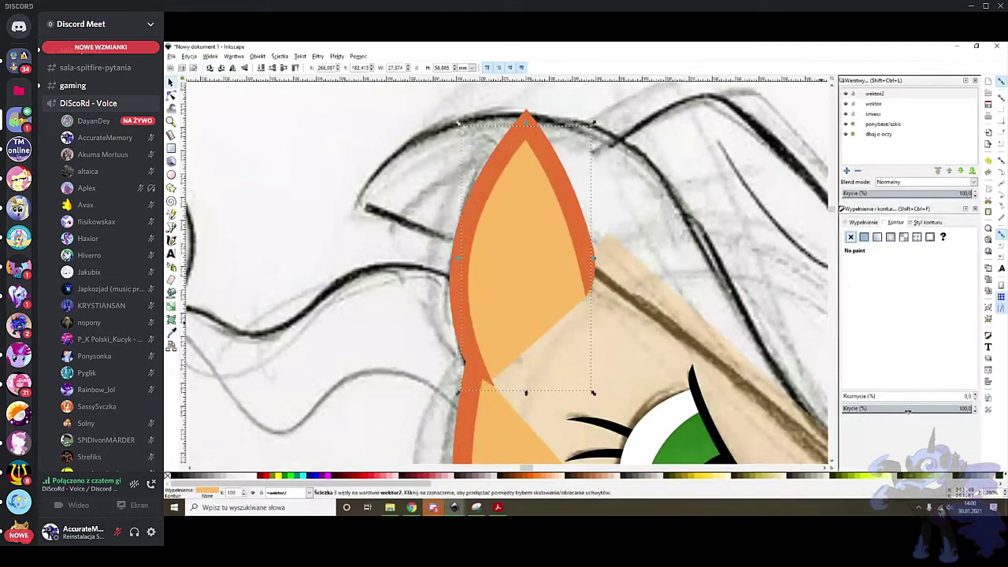
pyautogui.click(892, 408)
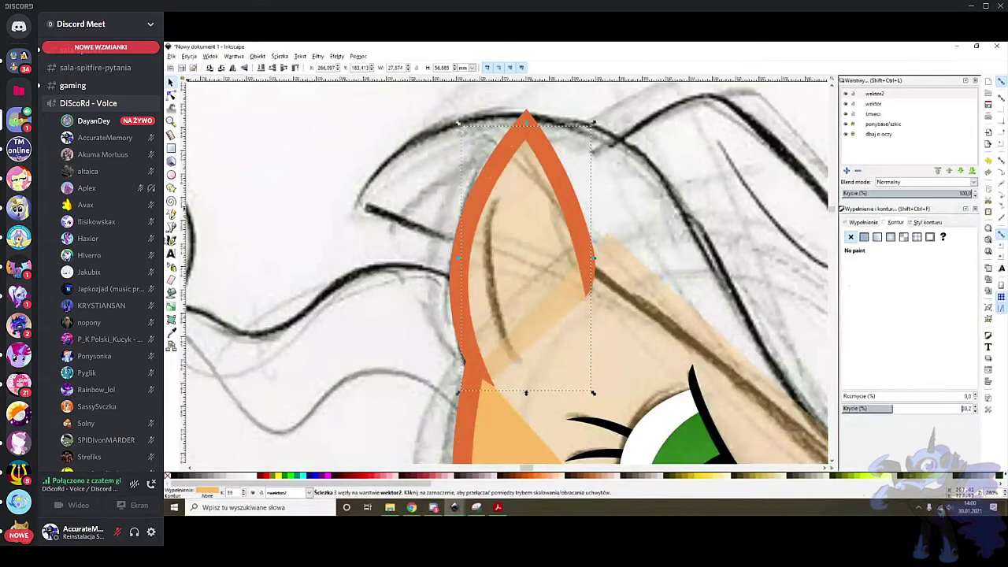
# Draw a straight line along the sketched inner-ear crease and set its stroke width to 2 mm
pyautogui.press('b')
pyautogui.click(499, 199)
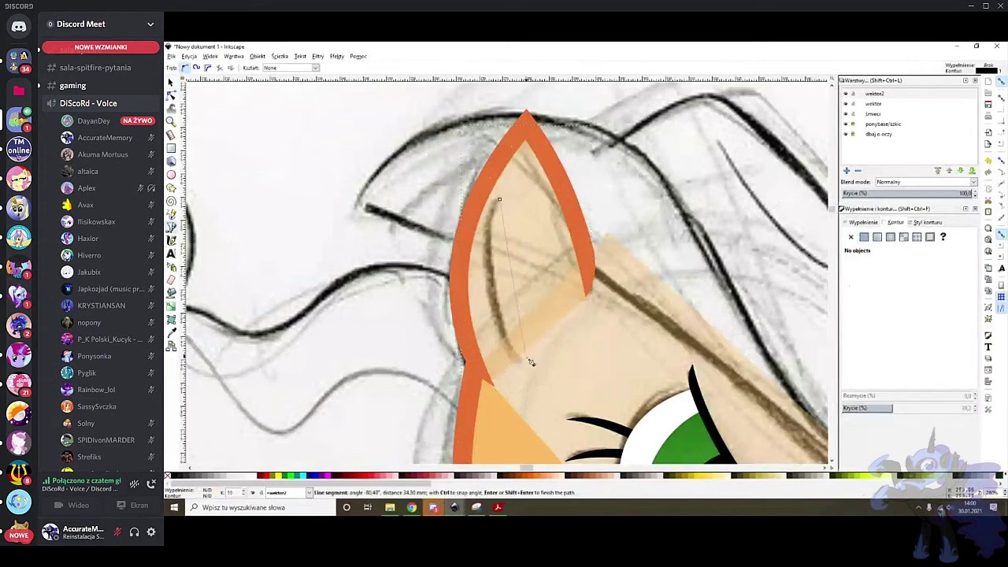
pyautogui.doubleClick(529, 366)
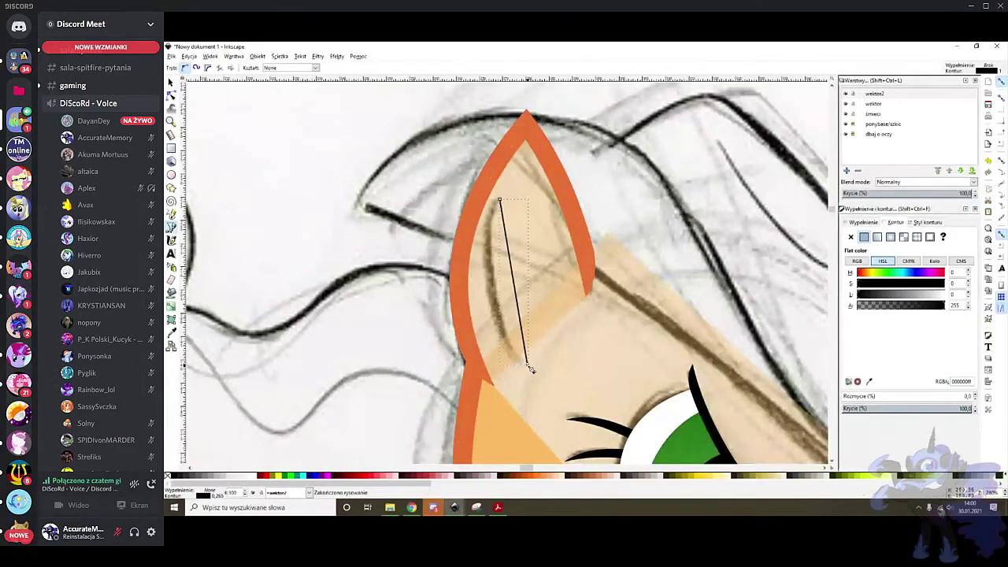
pyautogui.rightClick(220, 497)
pyautogui.click(241, 431)
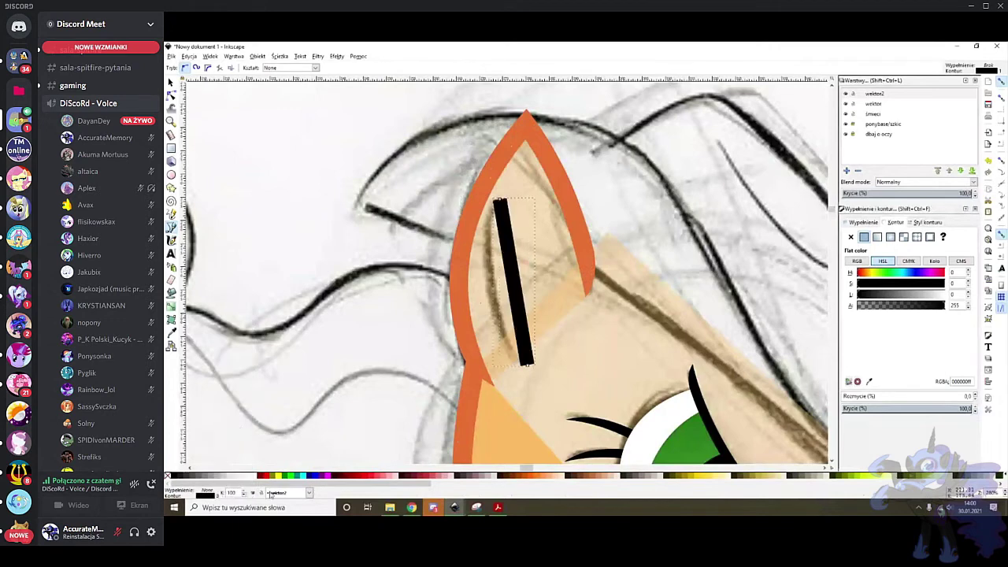
pyautogui.rightClick(216, 497)
pyautogui.click(235, 436)
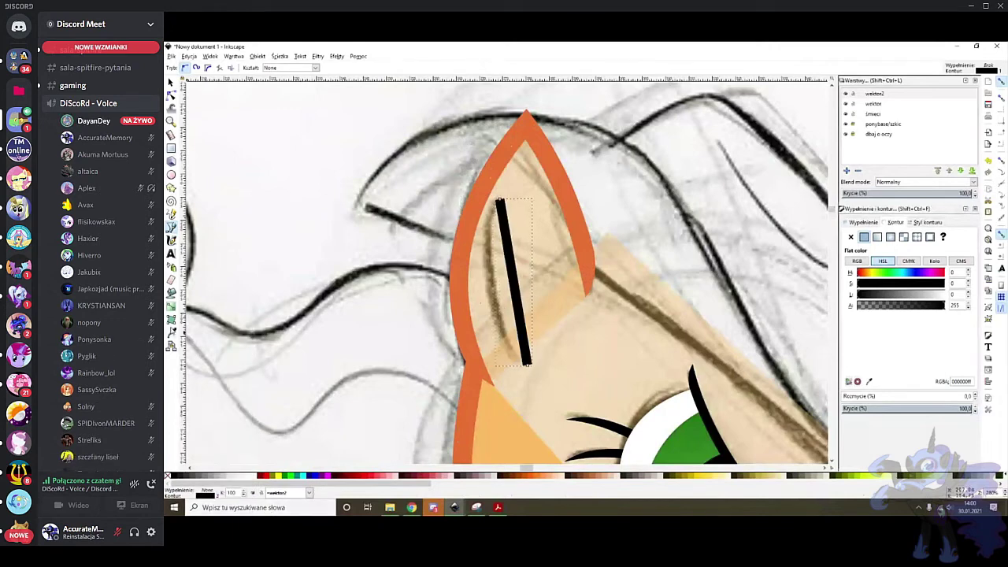
# Colour the crease line with the dark orange sampled from the body outline and bend it toward the sketched curve
pyautogui.click(173, 333)
pyautogui.keyDown('shift'); pyautogui.click(467, 410); pyautogui.keyUp('shift')
pyautogui.scroll(1, 534, 338)
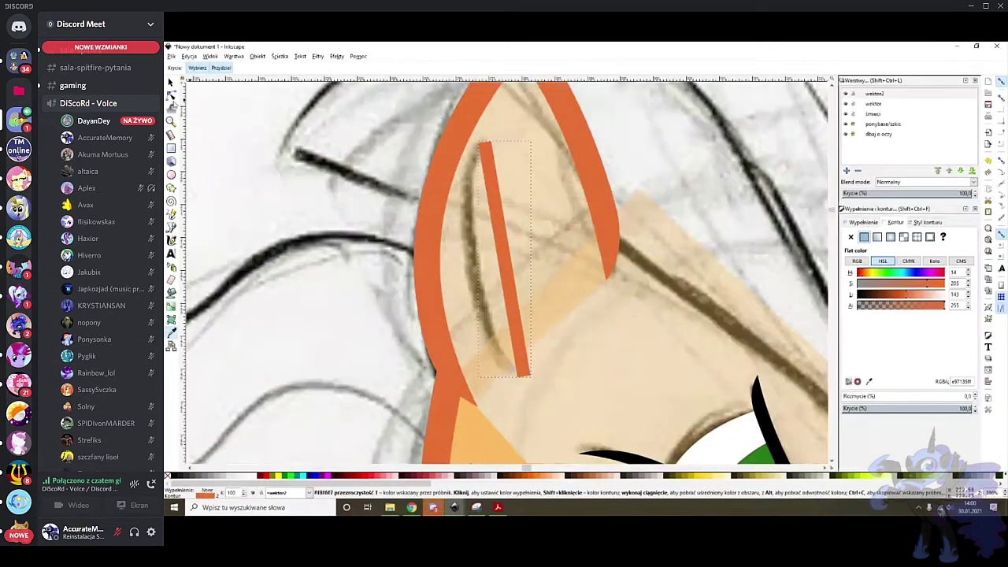
pyautogui.click(171, 93)
pyautogui.moveTo(505, 265); pyautogui.dragTo(496, 276)
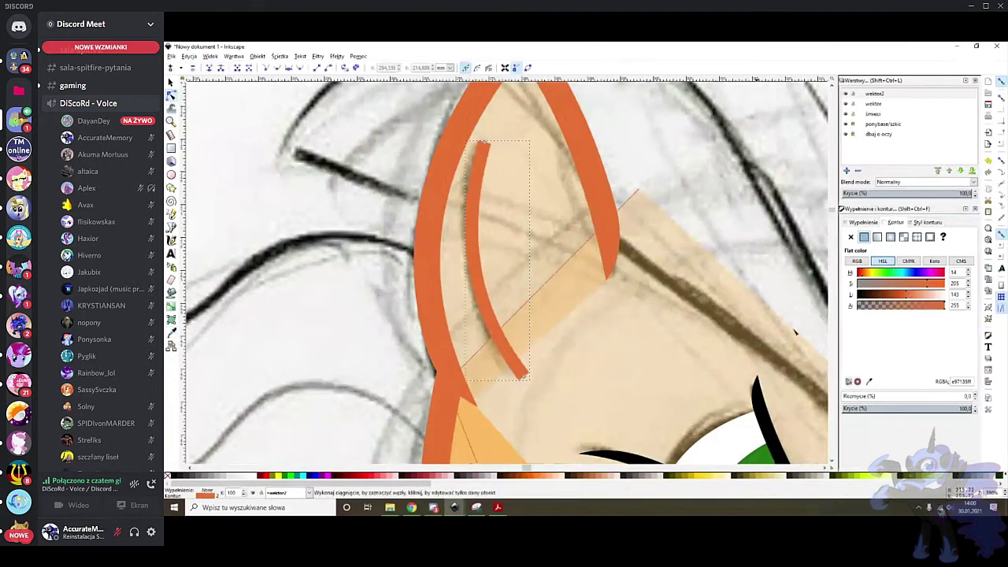
# Lower the crease line's opacity to about 56% and adjust its end nodes and curvature to match the sketch
pyautogui.click(913, 409)
pyautogui.moveTo(478, 204); pyautogui.dragTo(471, 217)
pyautogui.click(482, 142)
pyautogui.moveTo(484, 143); pyautogui.dragTo(481, 140)
pyautogui.moveTo(472, 257); pyautogui.dragTo(476, 261)
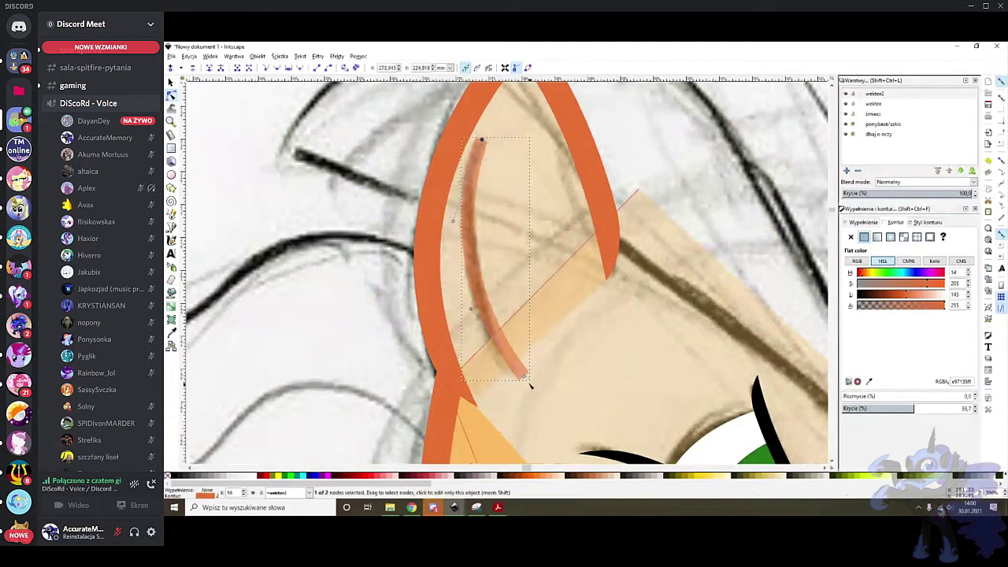
pyautogui.moveTo(524, 377); pyautogui.dragTo(519, 385)
pyautogui.moveTo(469, 269); pyautogui.dragTo(471, 269)
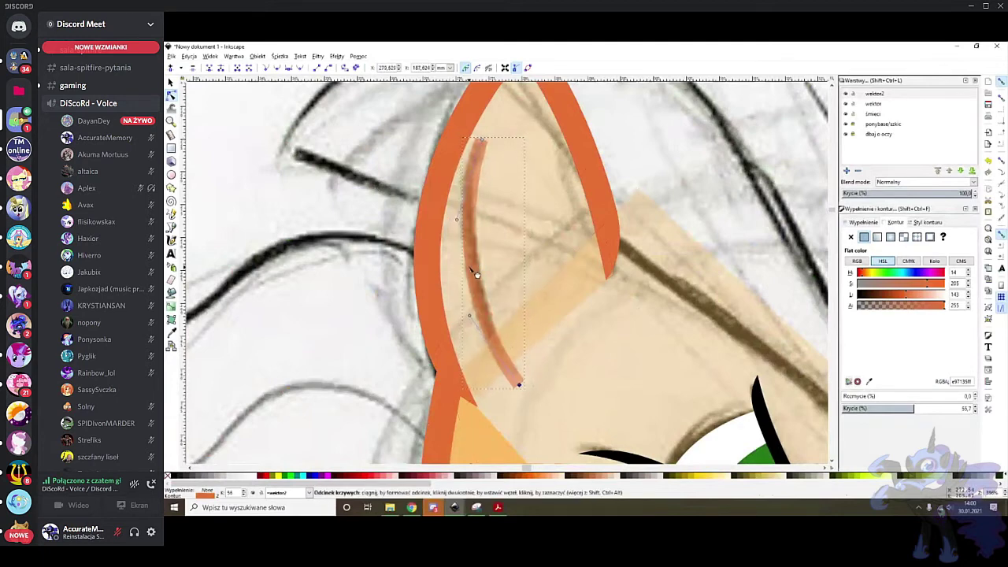
# Convert the crease stroke to a path and delete surplus end nodes so both ends taper to points
pyautogui.click(354, 69)
pyautogui.click(477, 140)
pyautogui.press('Delete')
pyautogui.moveTo(539, 416); pyautogui.dragTo(467, 346)
pyautogui.press('Delete')
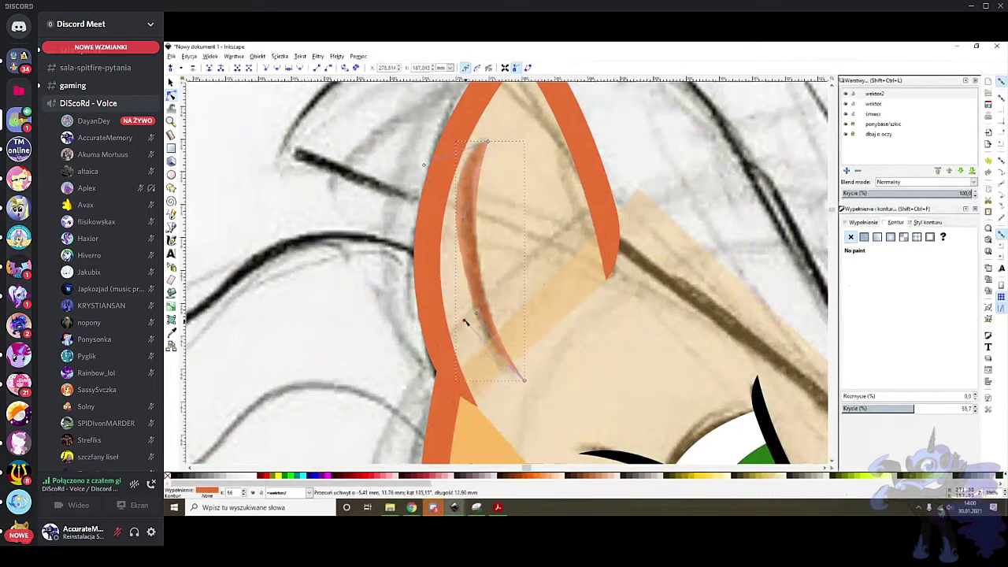
# Refine the tapered crease's curve with its node handle and shift the shape slightly into place over the sketch
pyautogui.scroll(1, 466, 322)
pyautogui.scroll(1, 491, 292)
pyautogui.scroll(2, 441, 158)
pyautogui.moveTo(415, 212); pyautogui.dragTo(440, 234)
pyautogui.click(172, 85)
pyautogui.scroll(-1, 501, 244)
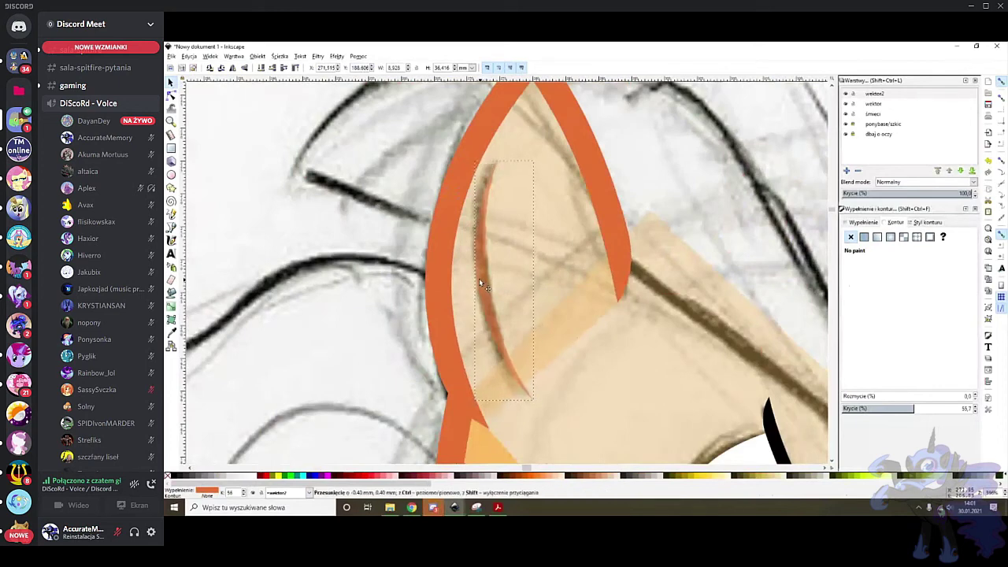
pyautogui.scroll(-1, 478, 278)
# Restore the ear fill and the inner-ear crease to 100% opacity and clear the selection
pyautogui.click(520, 216)
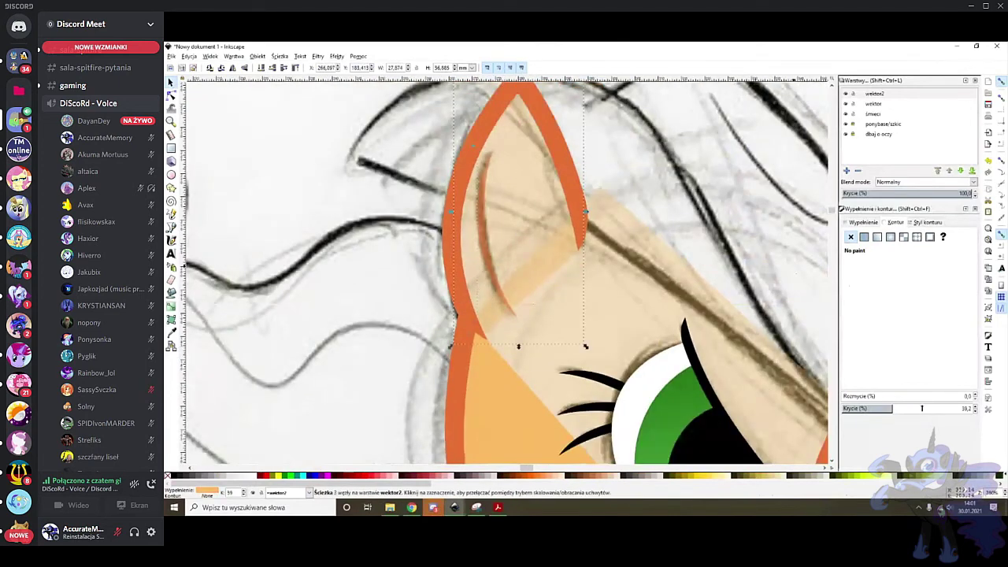
pyautogui.moveTo(892, 408); pyautogui.dragTo(1007, 406)
pyautogui.click(477, 222)
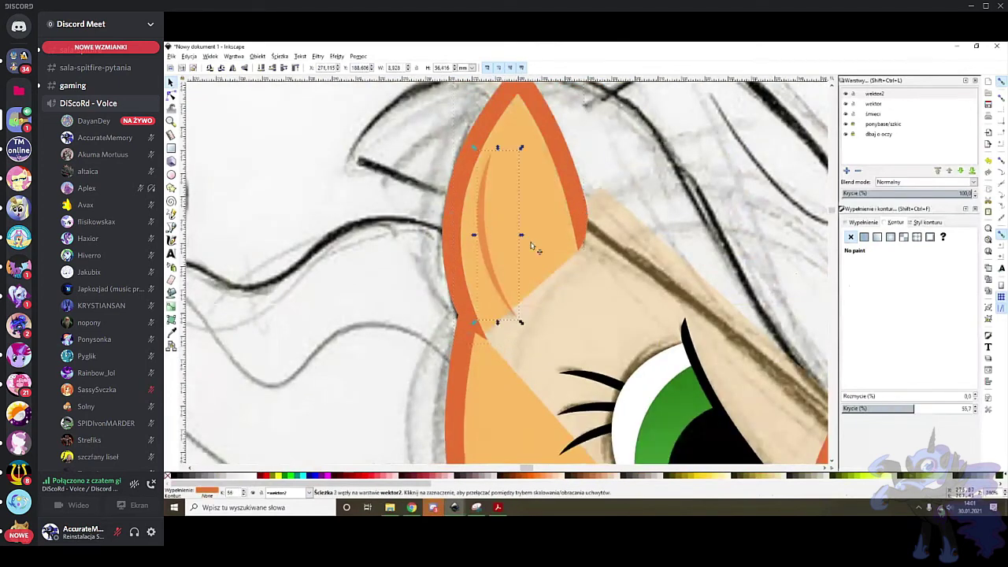
pyautogui.moveTo(921, 409); pyautogui.dragTo(984, 408)
pyautogui.scroll(-2, 583, 253)
pyautogui.click(411, 212)
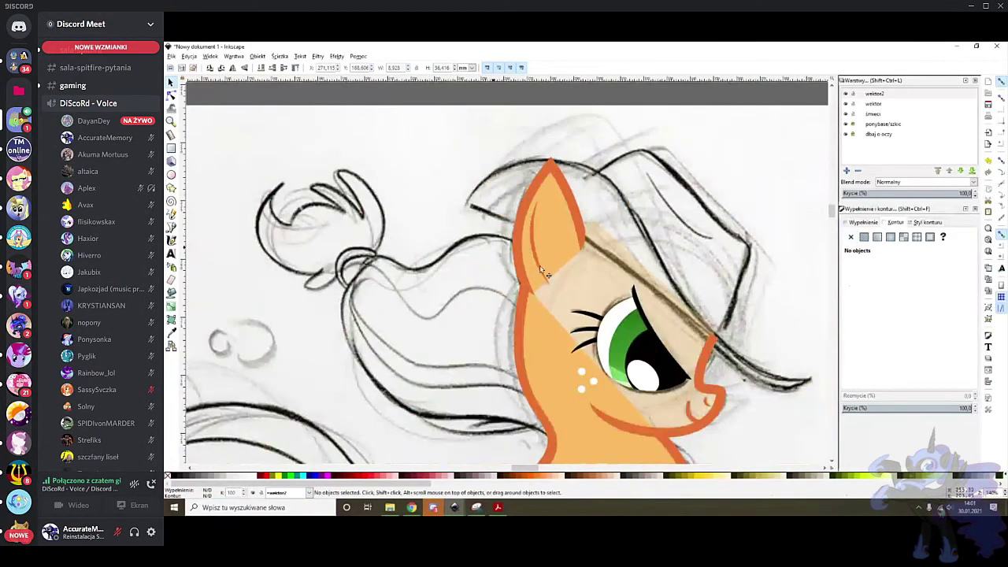
# Draw a closed straight-edged shape for the hat brim, from the sketched back tip to the front tip and back past the ear
pyautogui.hscroll(2, 579, 200)
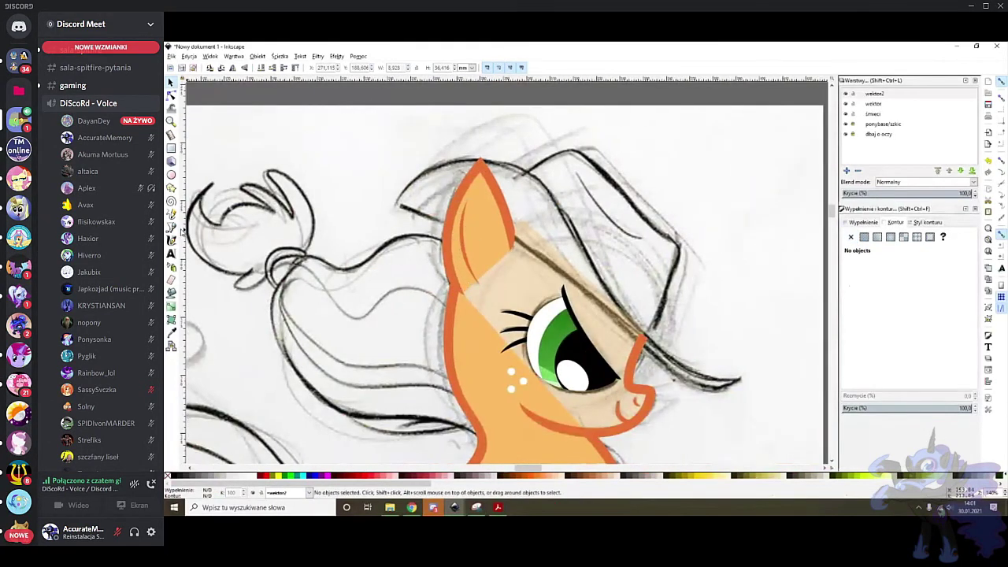
pyautogui.click(172, 228)
pyautogui.scroll(1, 543, 183)
pyautogui.click(337, 214)
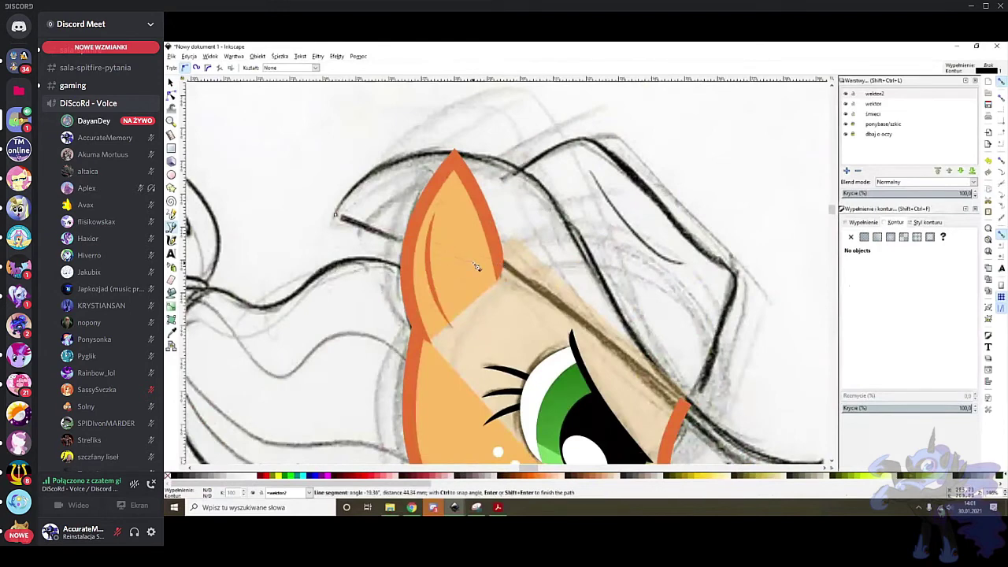
pyautogui.hscroll(3, 505, 265)
pyautogui.scroll(-1, 505, 265)
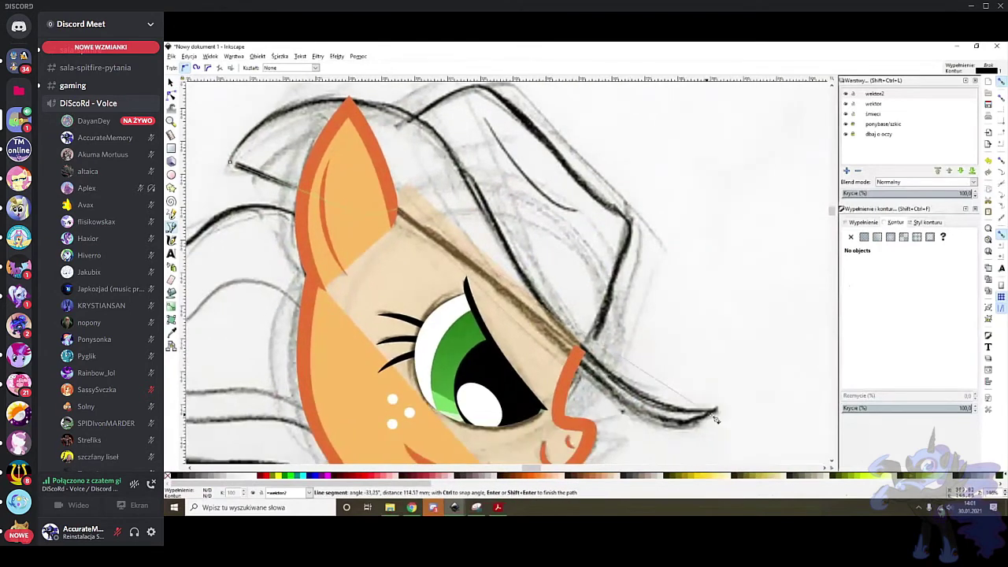
pyautogui.click(717, 414)
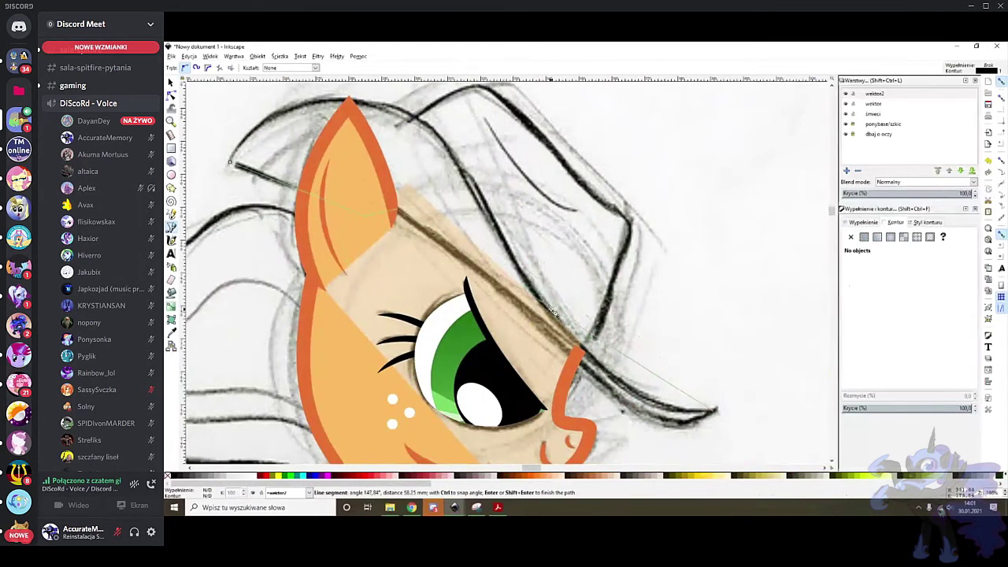
pyautogui.scroll(1, 262, 158)
pyautogui.doubleClick(231, 197)
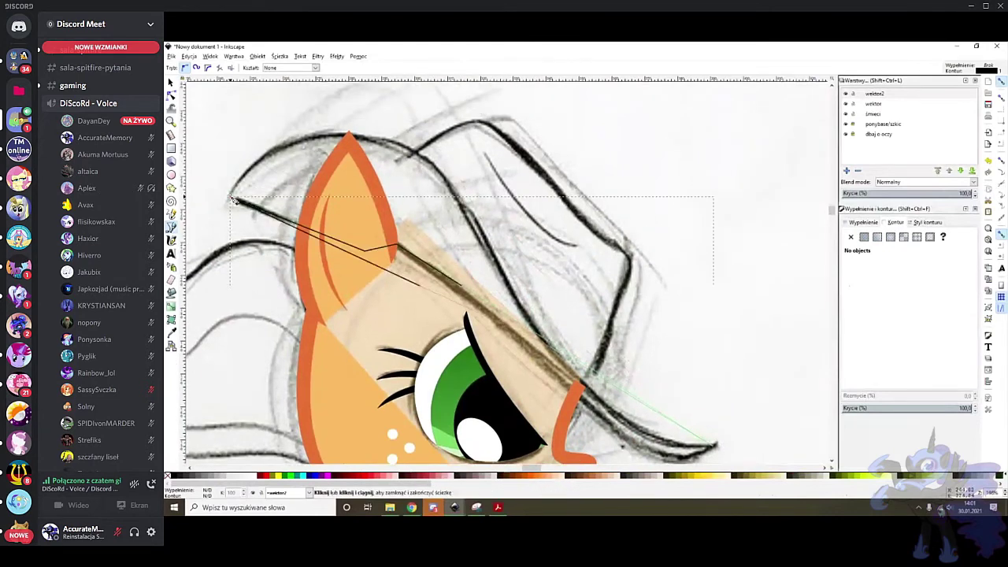
# Set the hat brim shape's stroke width to 4 mm
pyautogui.rightClick(217, 494)
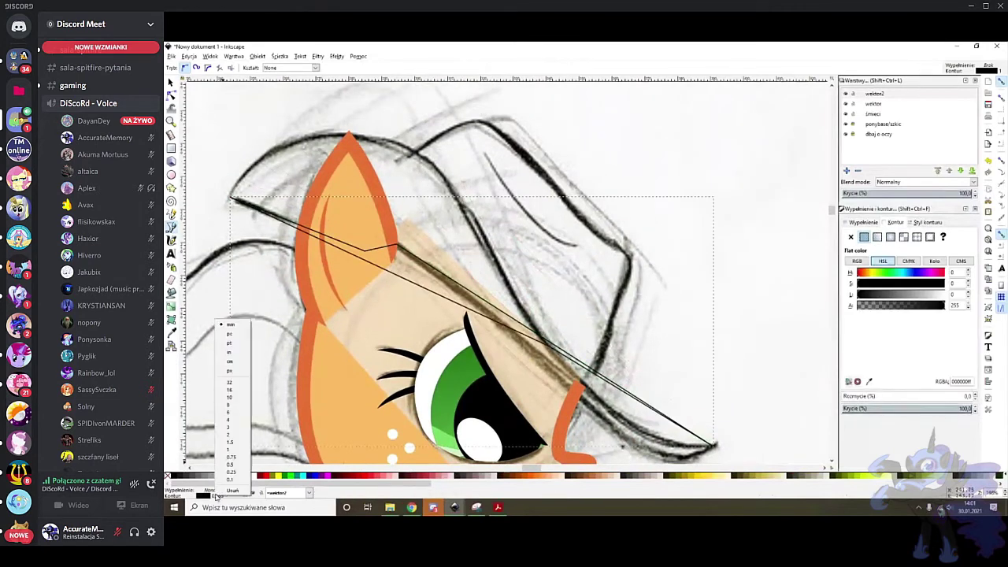
pyautogui.click(233, 426)
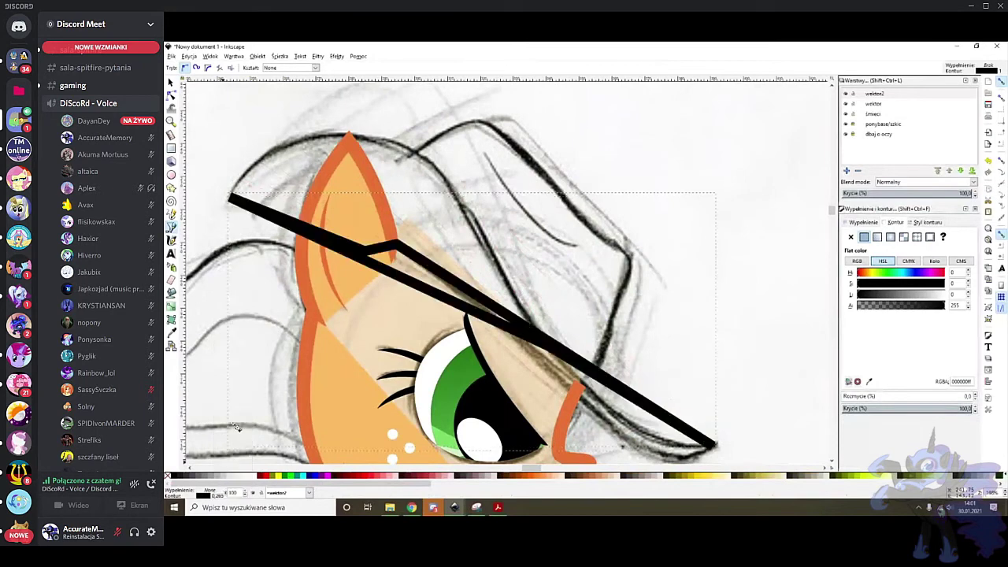
pyautogui.rightClick(218, 493)
pyautogui.click(233, 422)
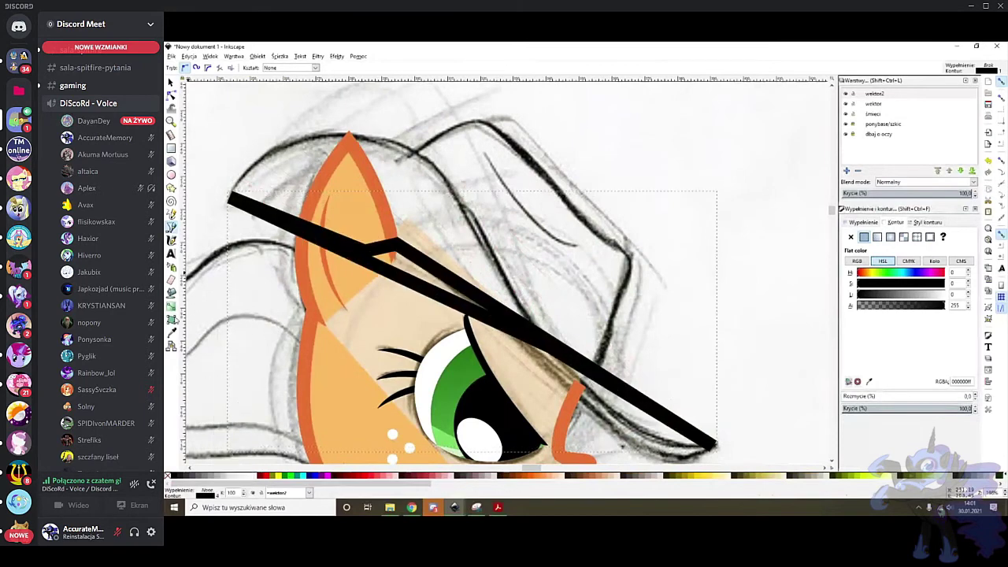
# Apply the light tan fill and darker brown stroke of Applejack's hat from the colour key to the brim shape
pyautogui.click(172, 333)
pyautogui.scroll(-3, 599, 315)
pyautogui.scroll(-4, 630, 315)
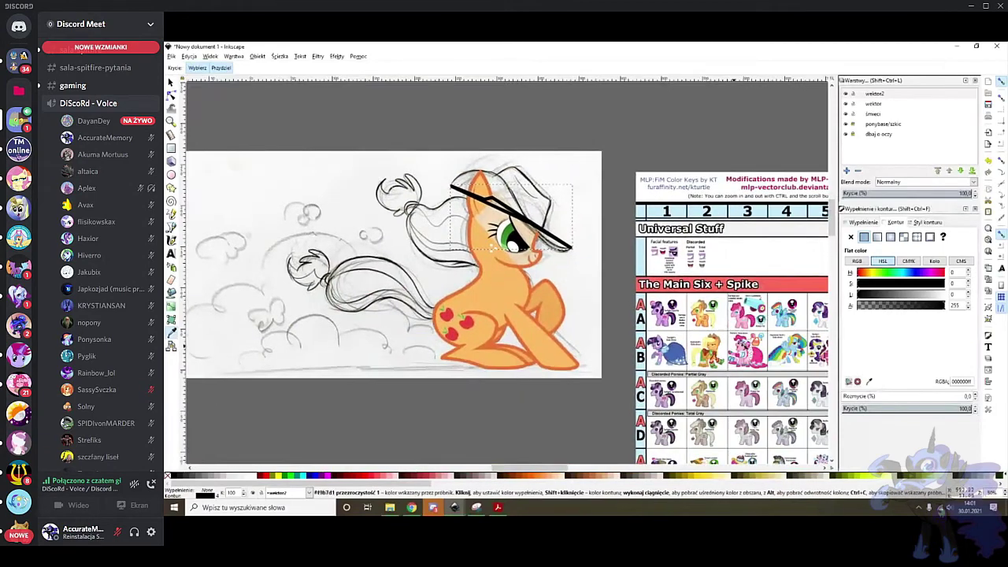
pyautogui.scroll(3, 740, 311)
pyautogui.scroll(5, 701, 300)
pyautogui.click(556, 284)
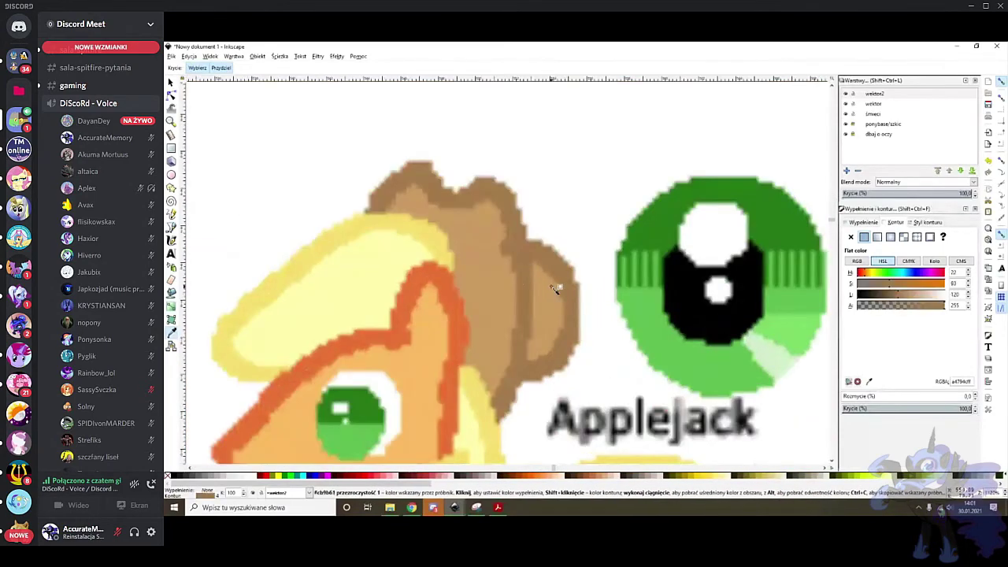
pyautogui.scroll(-3, 556, 285)
pyautogui.scroll(-5, 549, 292)
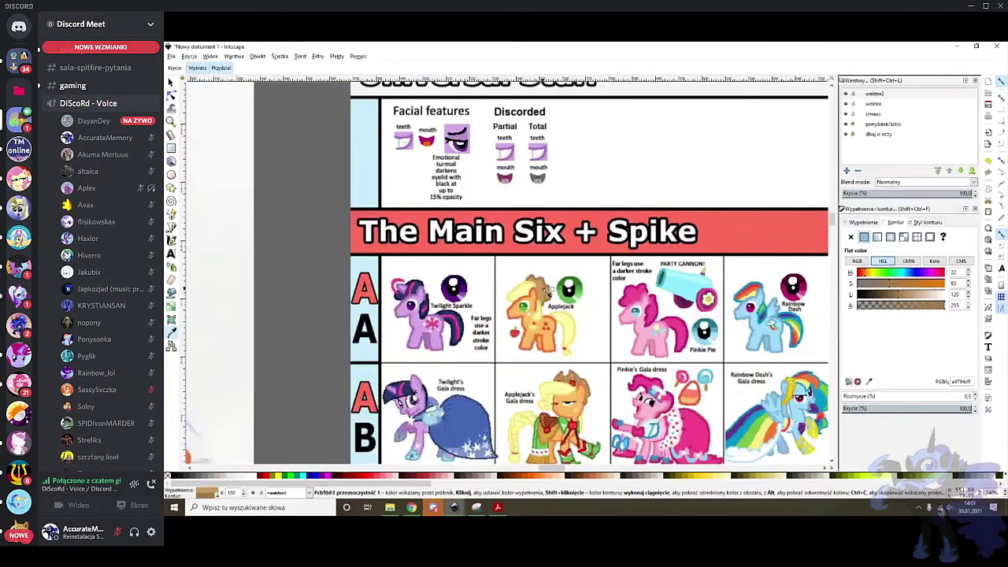
# Lower the brim shape's opacity to about 44%, bend its upper edge over the ear, and align its back tip with the sketch
pyautogui.scroll(5, 296, 189)
pyautogui.click(899, 411)
pyautogui.press('n')
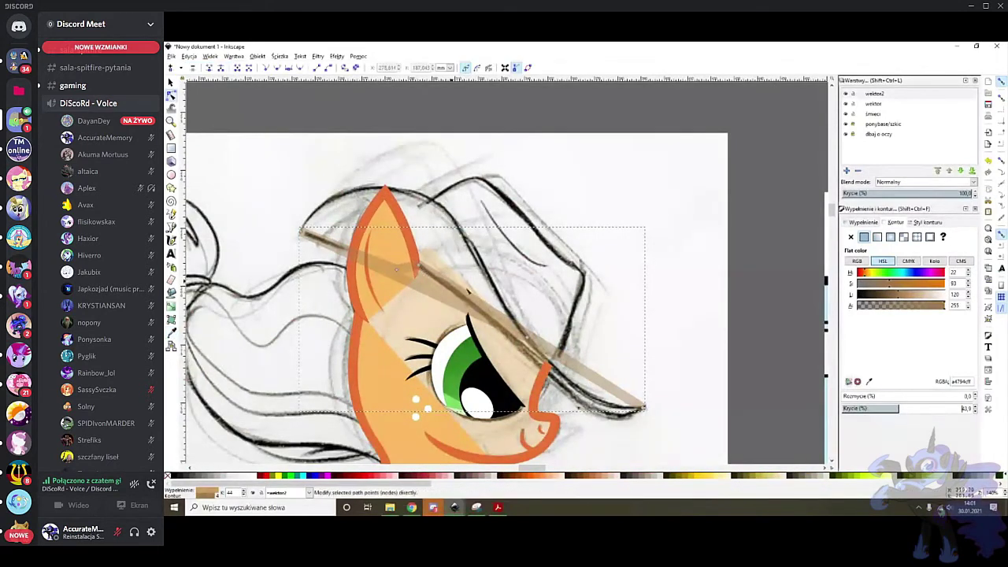
pyautogui.moveTo(425, 278); pyautogui.dragTo(433, 209)
pyautogui.moveTo(337, 205); pyautogui.dragTo(319, 197)
pyautogui.scroll(1, 308, 205)
pyautogui.moveTo(296, 243); pyautogui.dragTo(293, 242)
# Add a node on the brim's upper edge, place it on the sketch line, and curve the edge over the ear
pyautogui.doubleClick(452, 212)
pyautogui.moveTo(452, 212); pyautogui.dragTo(488, 199)
pyautogui.moveTo(411, 171); pyautogui.dragTo(406, 181)
pyautogui.scroll(-1, 538, 260)
pyautogui.scroll(-1, 538, 260)
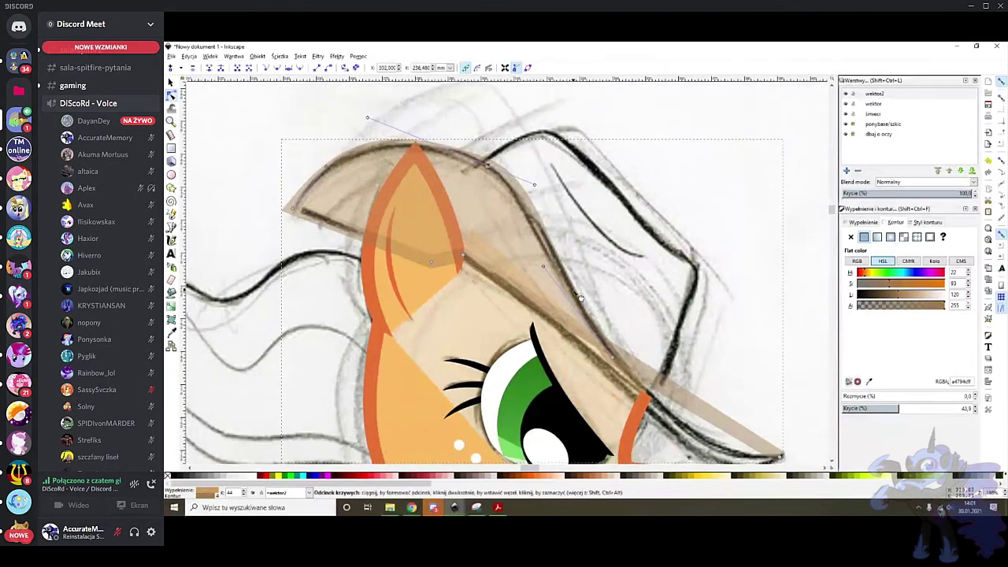
# Bend the underside of the brim's front part to follow the sketch from the ear to the front tip
pyautogui.scroll(-5, 637, 363)
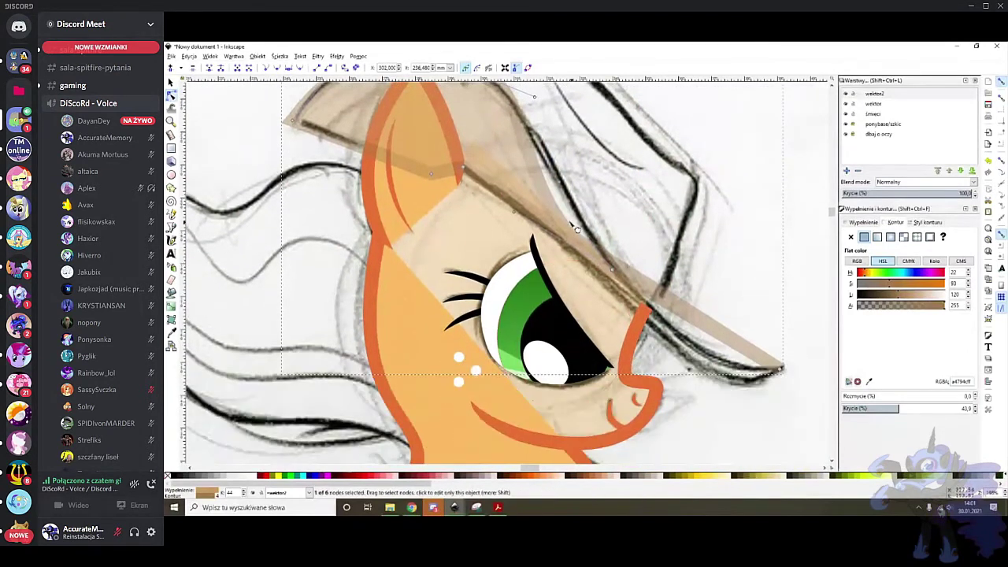
pyautogui.moveTo(687, 339); pyautogui.dragTo(714, 382)
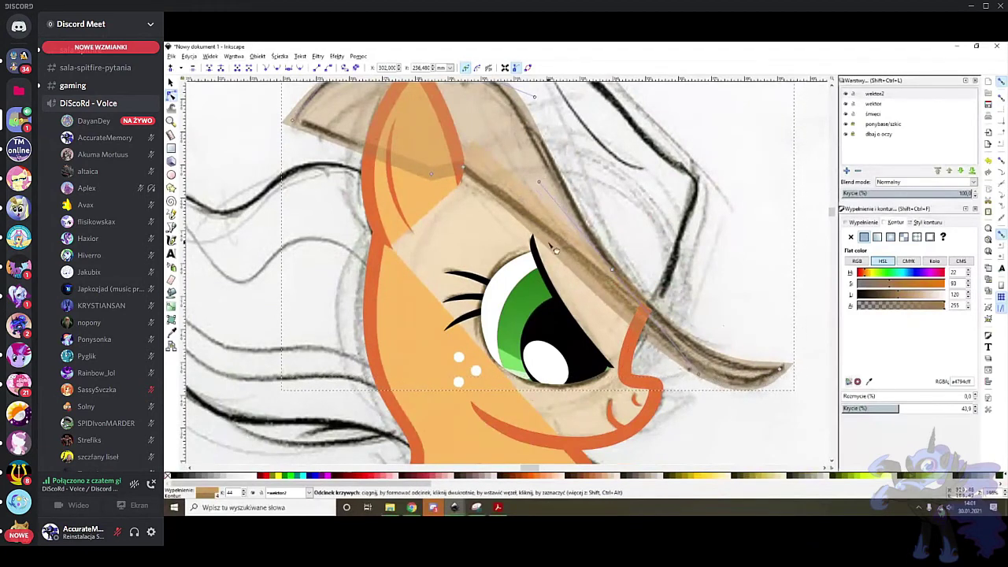
pyautogui.scroll(1, 512, 164)
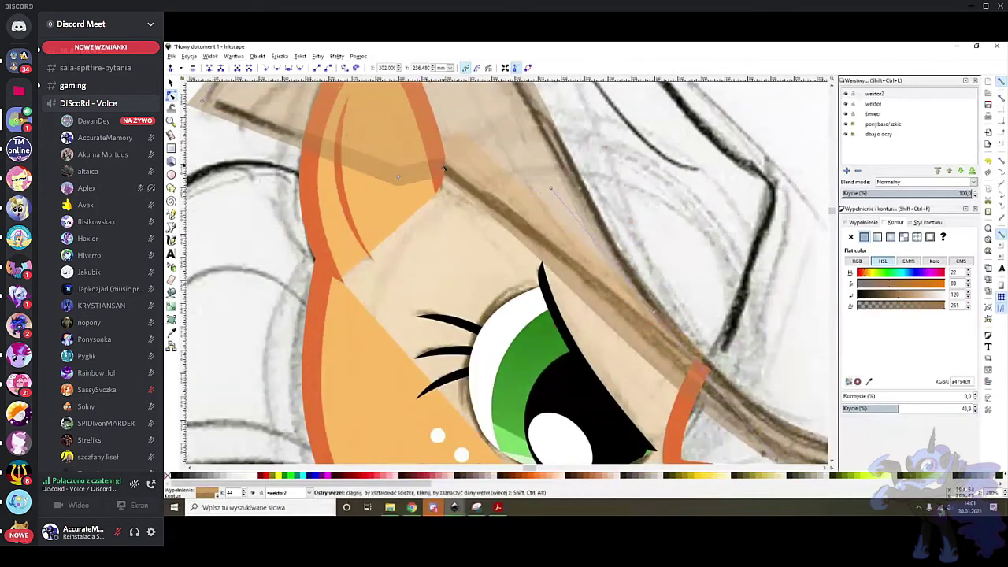
pyautogui.scroll(-1, 567, 323)
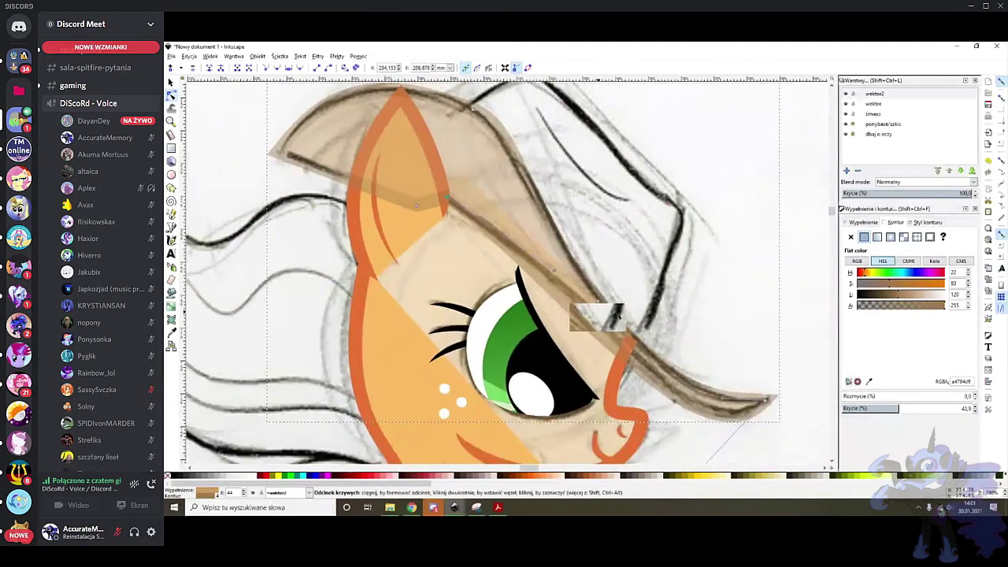
pyautogui.scroll(1, 544, 329)
pyautogui.moveTo(539, 323); pyautogui.dragTo(558, 318)
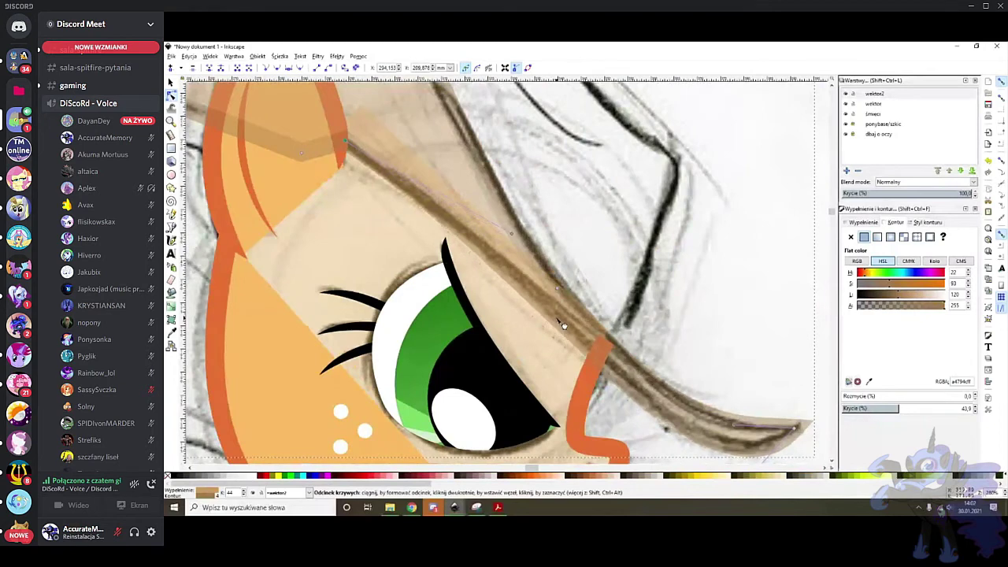
# Reposition the upper-edge brim node above the muzzle so the front curve follows the sketch
pyautogui.hscroll(2, 651, 406)
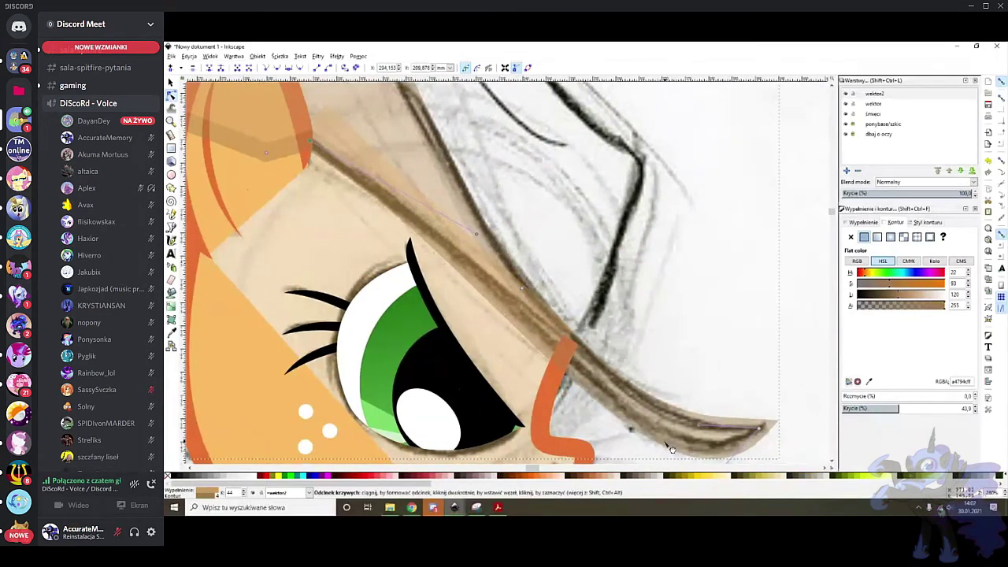
pyautogui.click(532, 291)
pyautogui.click(522, 290)
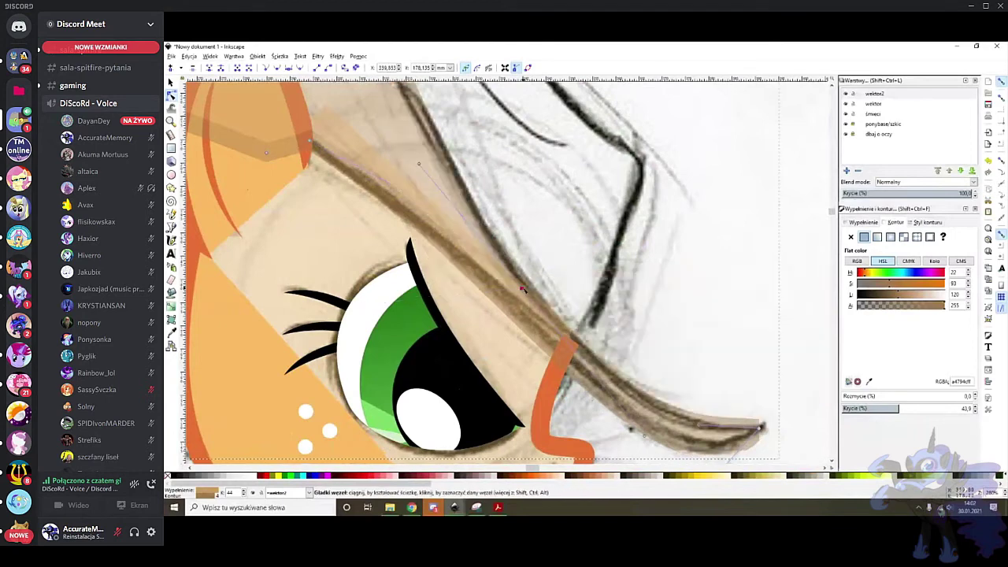
pyautogui.scroll(-4, 682, 376)
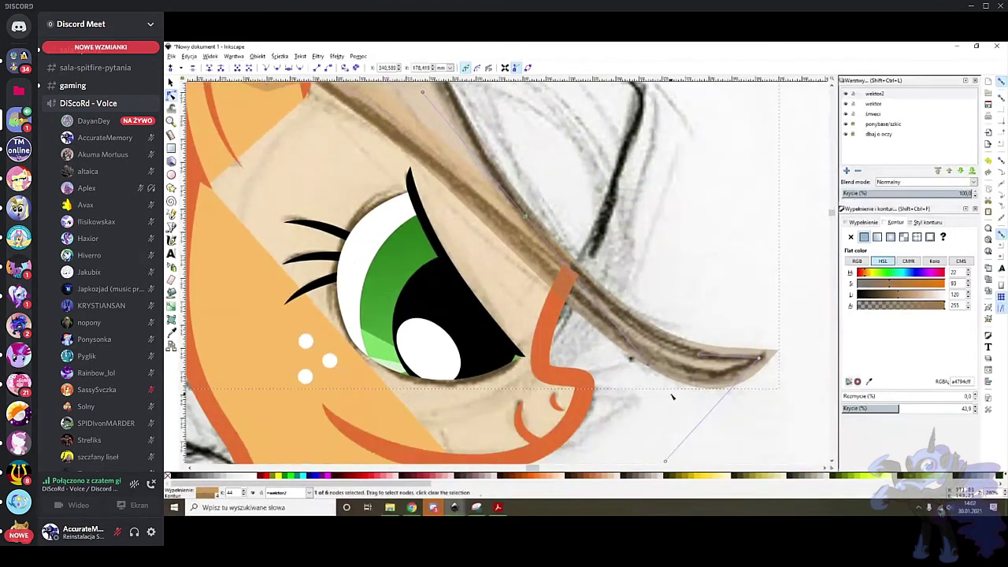
pyautogui.hscroll(1, 660, 433)
pyautogui.scroll(-1, 655, 417)
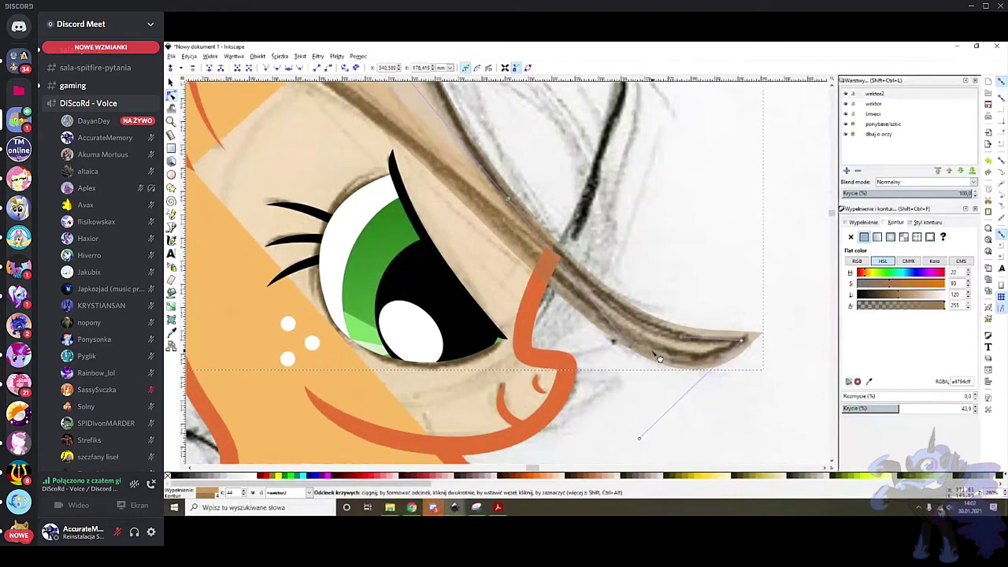
pyautogui.scroll(-1, 668, 285)
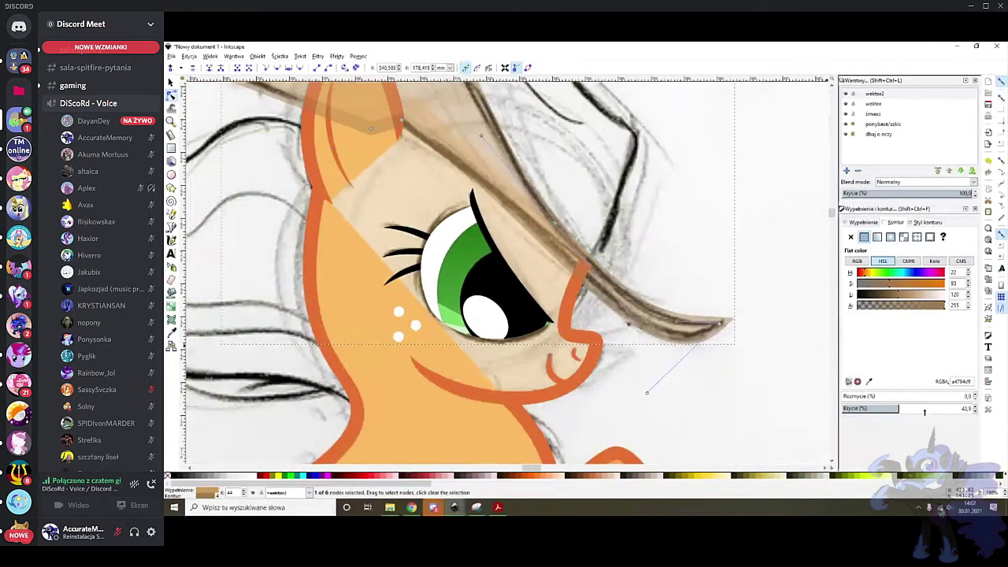
# Restore the hat brim's opacity to 100% and send the brim to the back
pyautogui.moveTo(921, 408); pyautogui.dragTo(975, 409)
pyautogui.scroll(7, 470, 169)
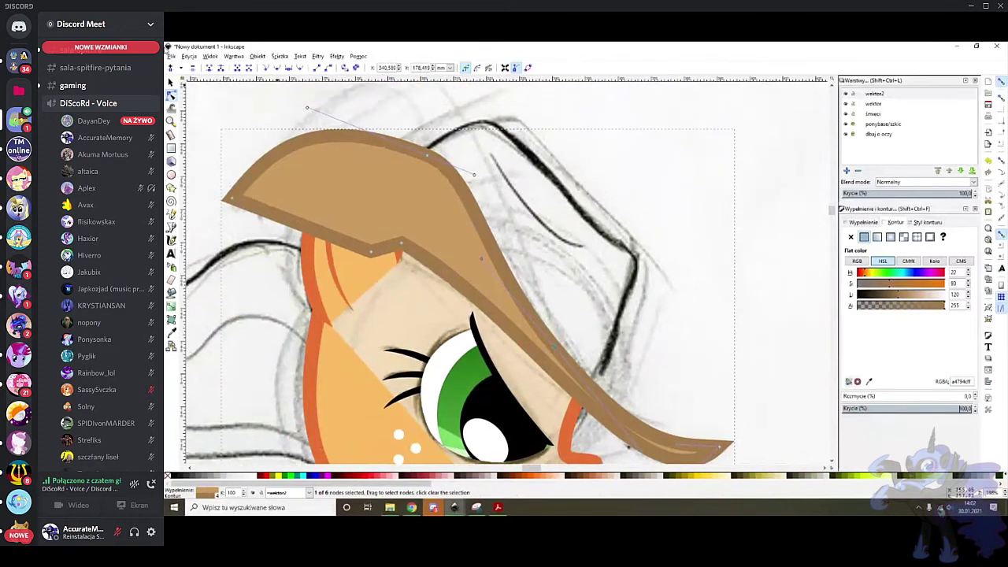
pyautogui.press('s')
pyautogui.click(260, 68)
# Set the head fill's opacity to 100% and send it to the back
pyautogui.scroll(-1, 524, 236)
pyautogui.scroll(-1, 556, 239)
pyautogui.click(432, 261)
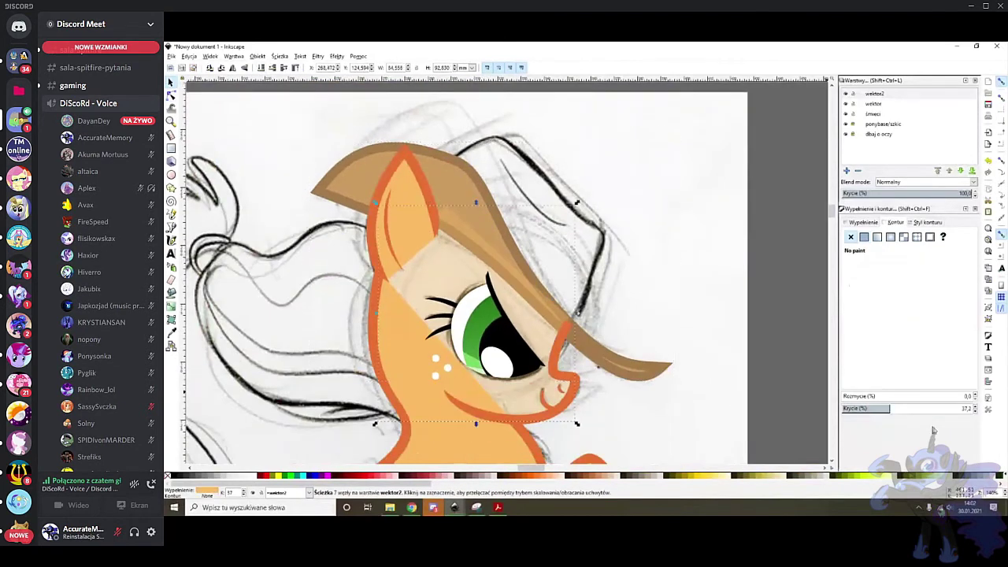
pyautogui.moveTo(911, 408); pyautogui.dragTo(1005, 409)
pyautogui.click(261, 67)
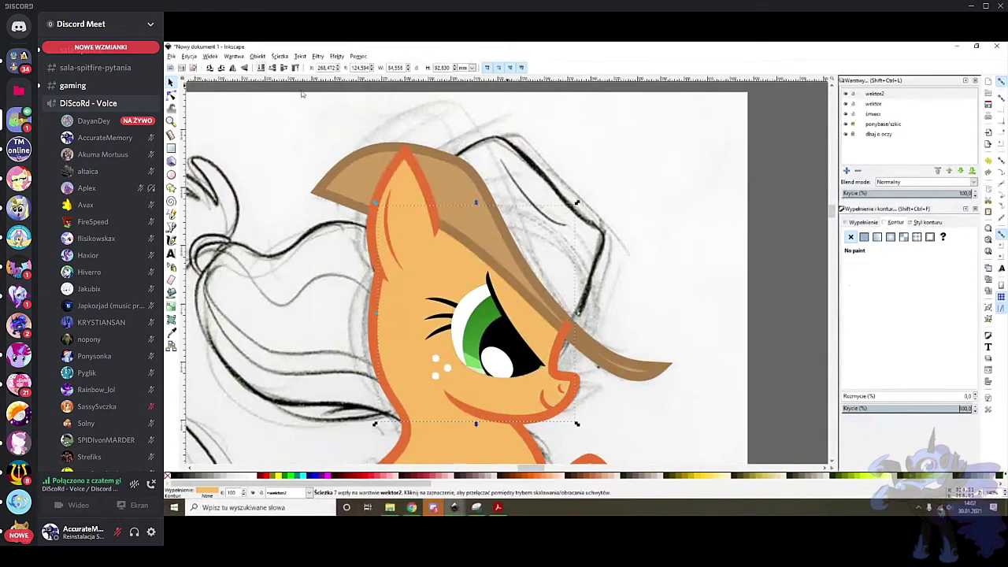
# Bring the hat brim in front of the head and ear shapes
pyautogui.scroll(-1, 618, 264)
pyautogui.click(618, 264)
pyautogui.click(547, 284)
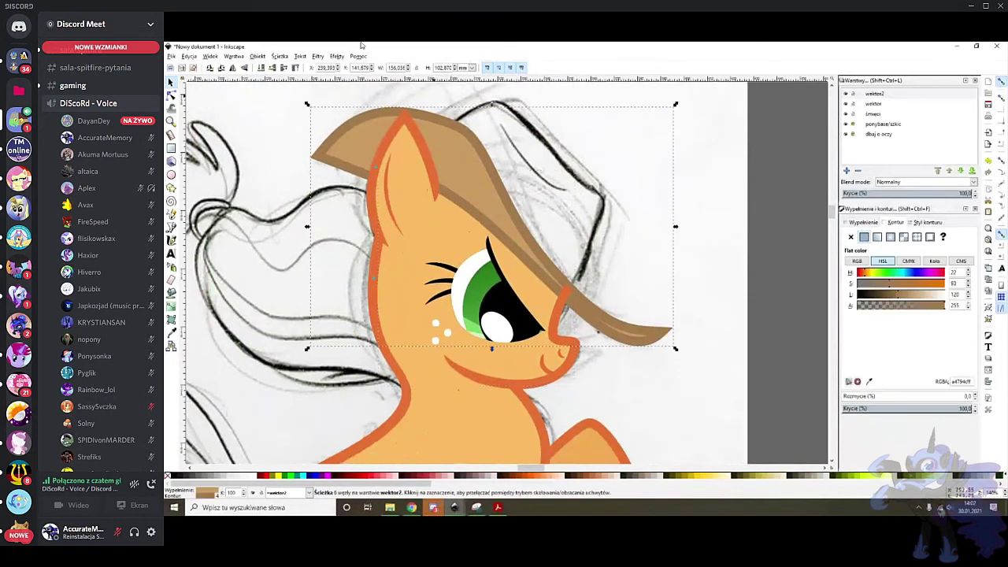
# Raise the ear's outline, fill and inner line above the hat brim and group them
pyautogui.click(394, 193)
pyautogui.scroll(1, 392, 200)
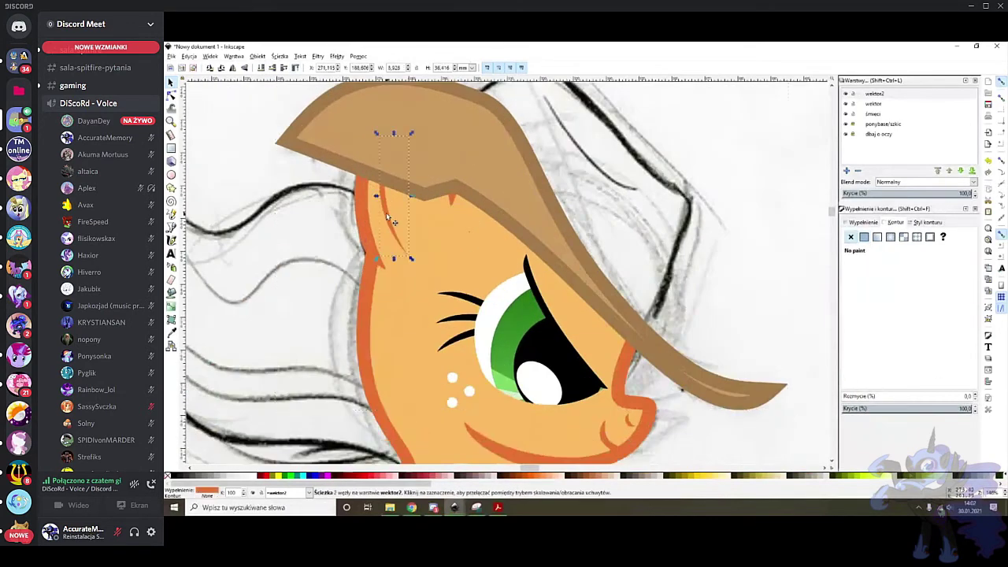
pyautogui.keyDown('shift'); pyautogui.click(373, 205); pyautogui.keyUp('shift')
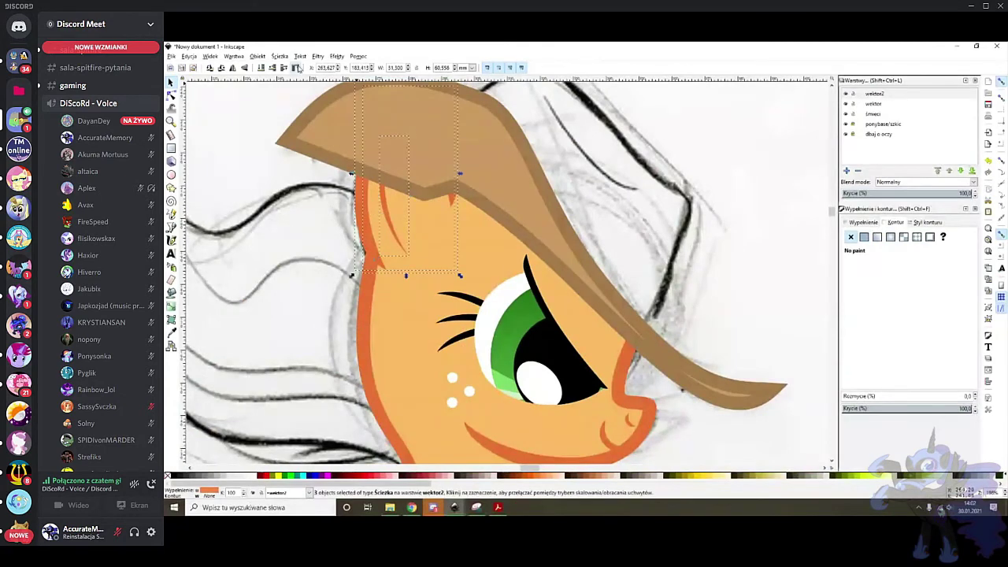
pyautogui.click(298, 68)
pyautogui.rightClick(406, 229)
pyautogui.click(445, 405)
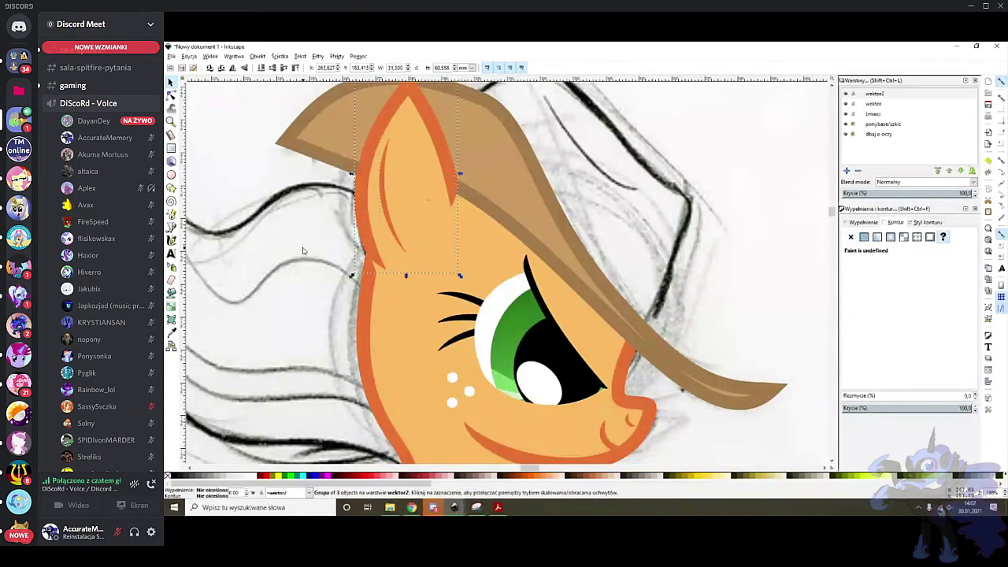
# Move the ear fill's lowest node inward so the base of the ear blends cleanly with the head outline
pyautogui.click(269, 225)
pyautogui.scroll(2, 267, 224)
pyautogui.click(171, 96)
pyautogui.click(511, 302)
pyautogui.scroll(1, 517, 310)
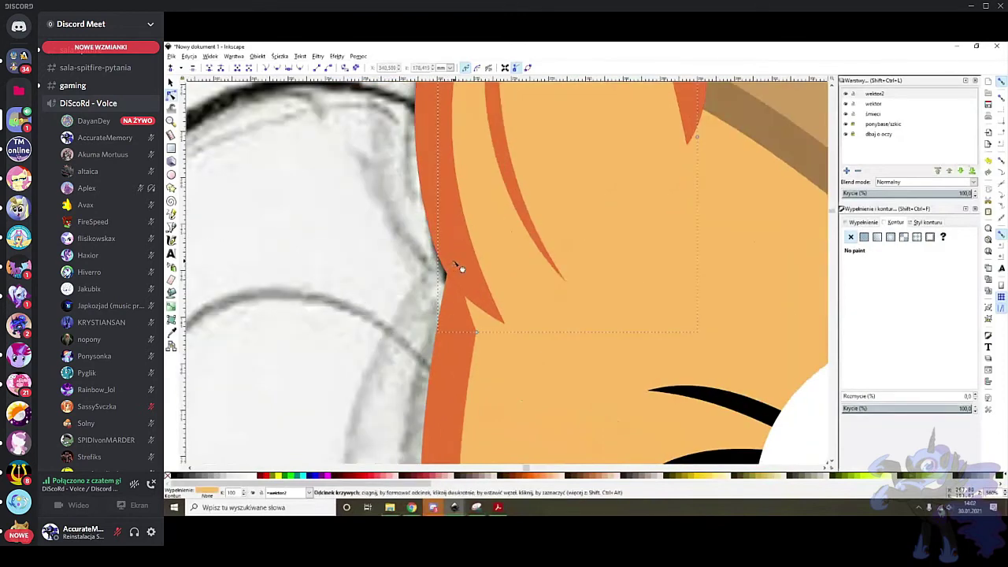
pyautogui.click(475, 333)
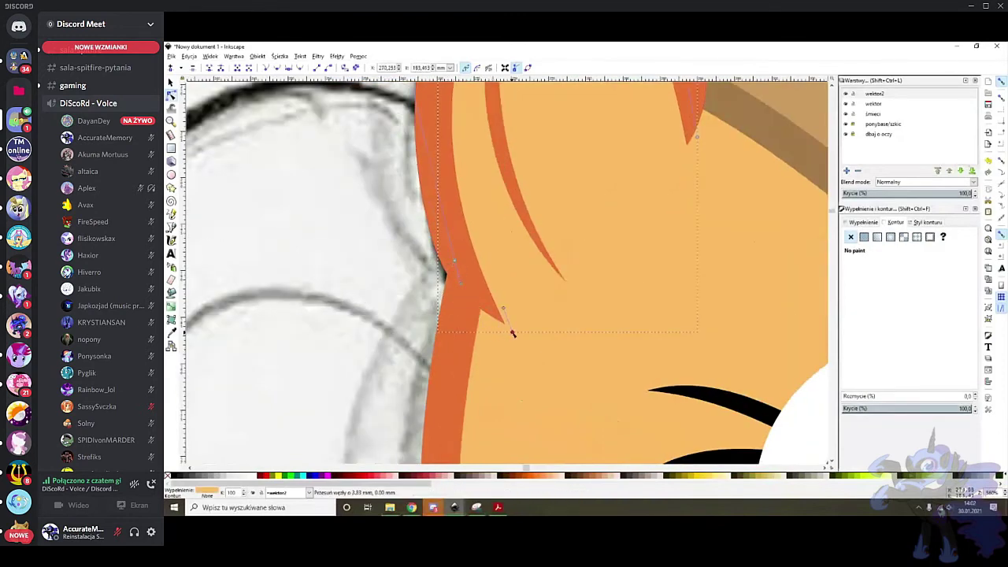
pyautogui.scroll(-5, 507, 323)
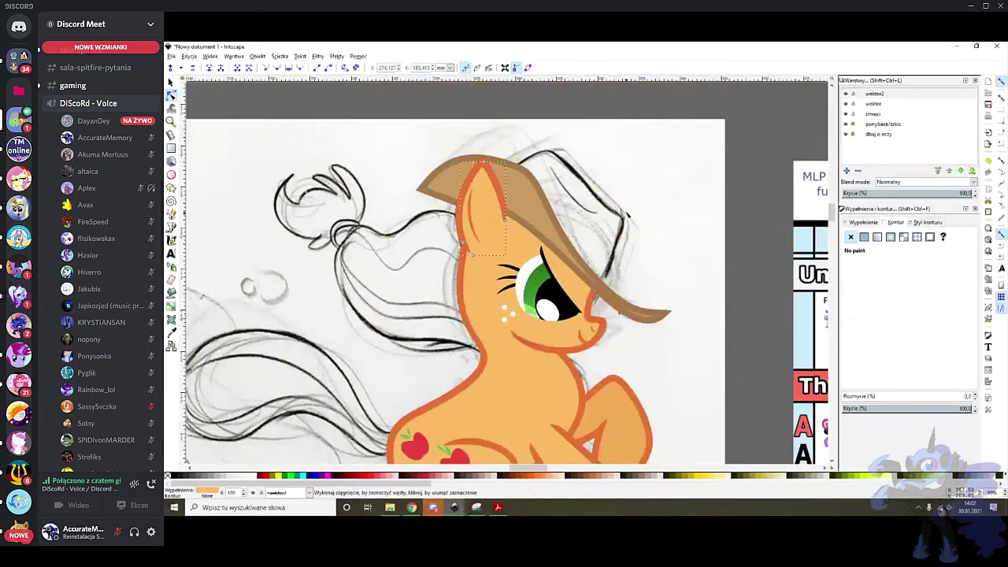
pyautogui.click(628, 213)
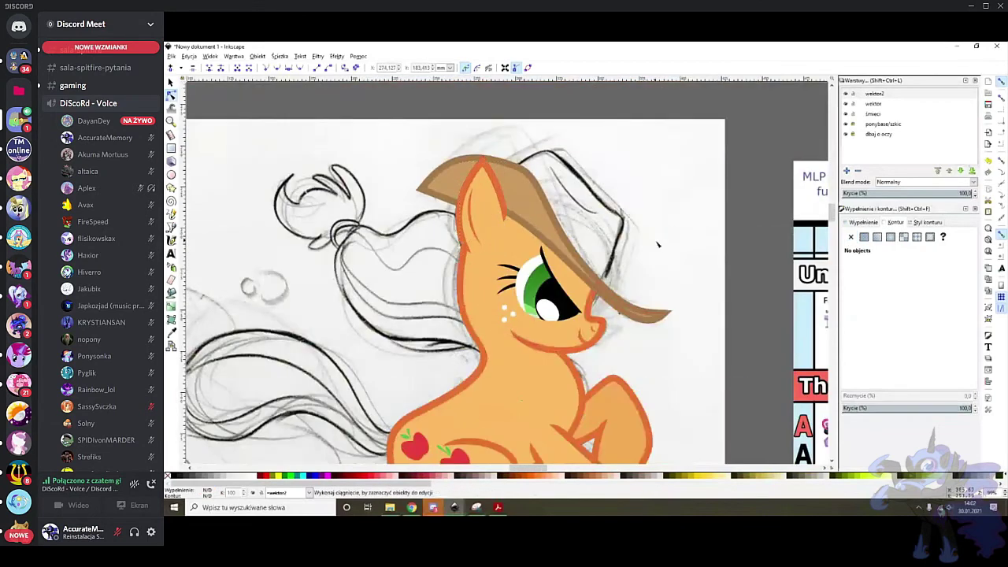
# Draw a closed straight-edged shape for the hat crown, from the brim's front over the sketched corner and peak to the brim behind
pyautogui.scroll(1, 654, 246)
pyautogui.click(172, 228)
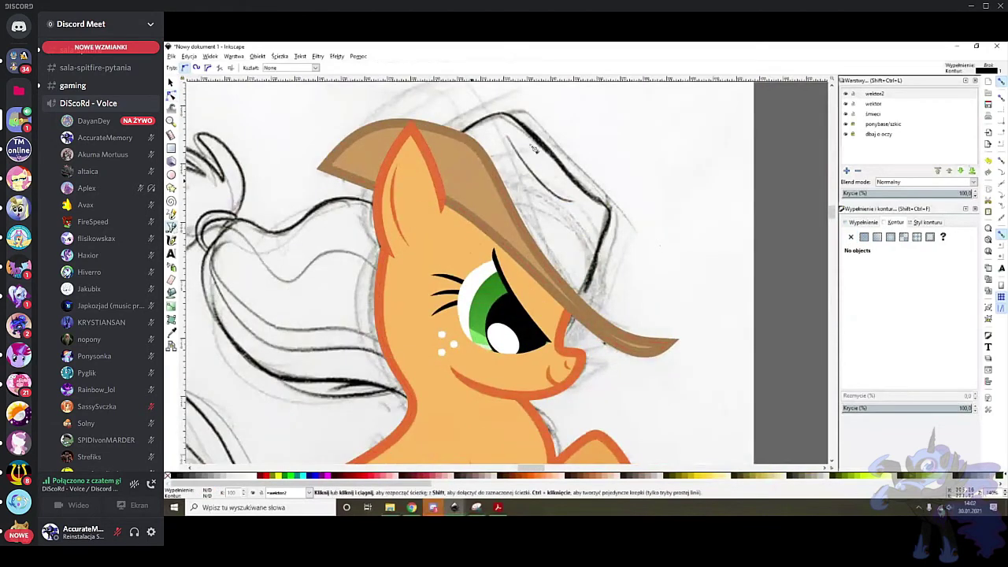
pyautogui.scroll(1, 598, 176)
pyautogui.click(583, 321)
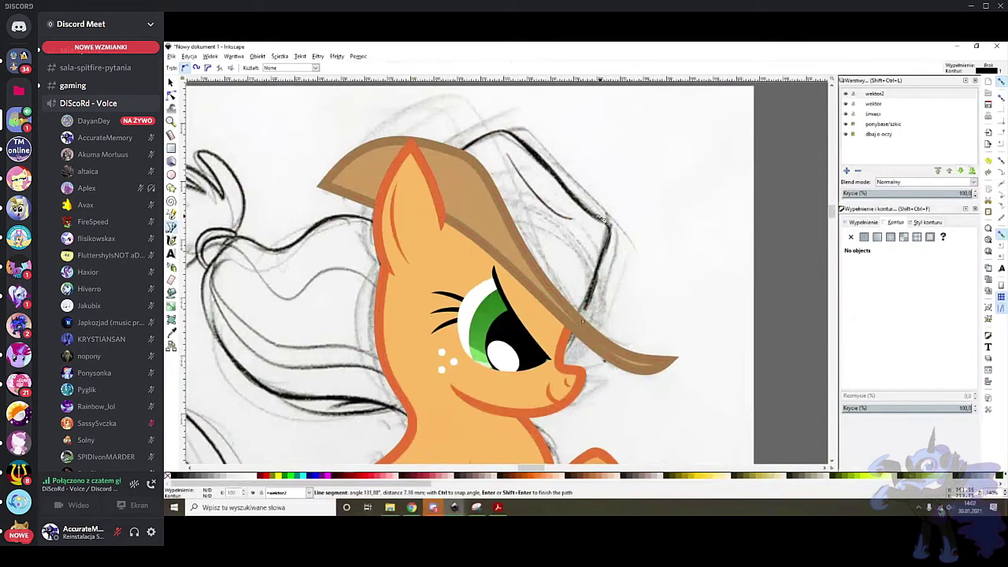
pyautogui.click(505, 132)
pyautogui.click(461, 150)
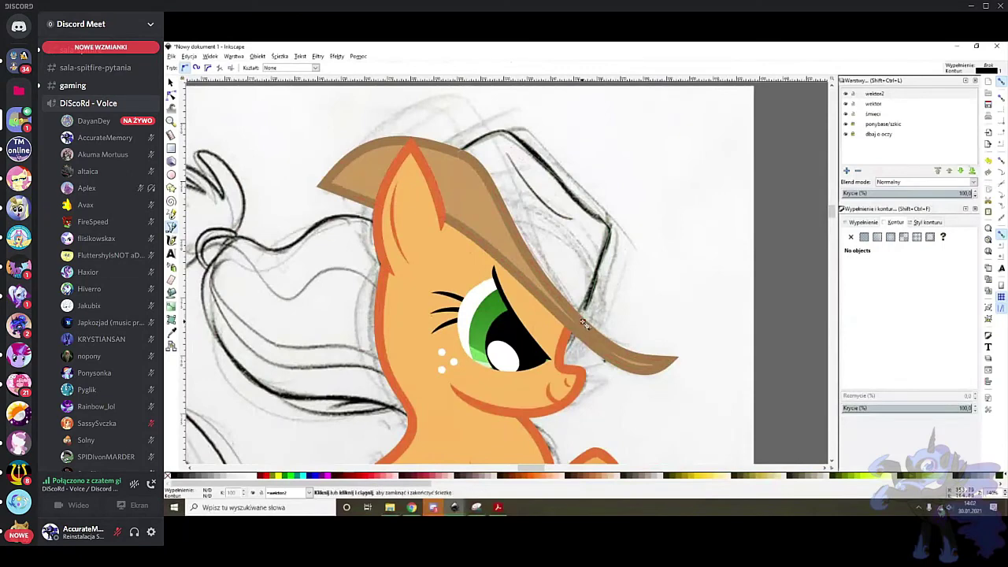
pyautogui.click(583, 321)
# Smooth the hat crown's nodes at the peak and the front corner into curves
pyautogui.press('n')
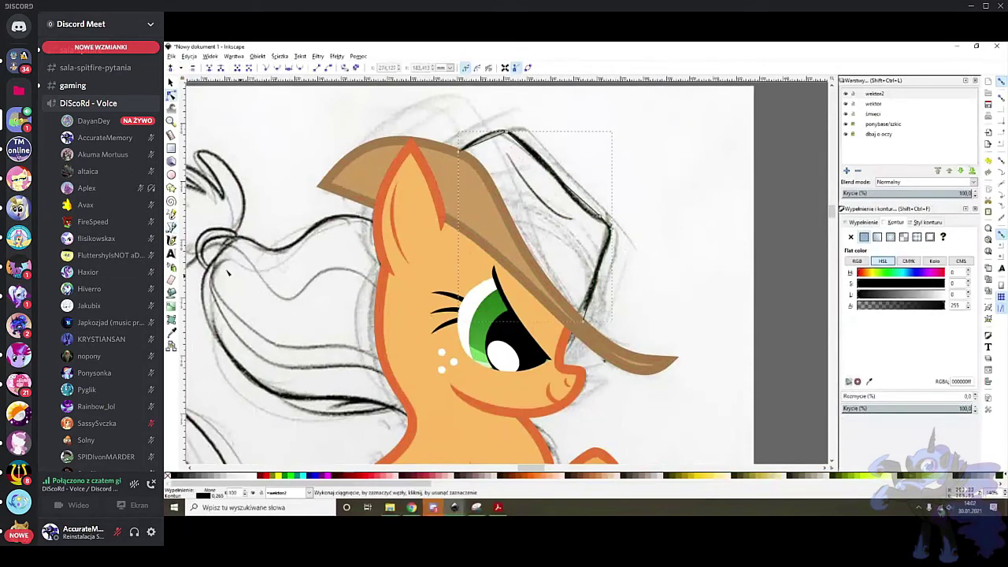
pyautogui.scroll(1, 662, 190)
pyautogui.keyDown('ctrl'); pyautogui.click(574, 229); pyautogui.keyUp('ctrl')
pyautogui.keyDown('ctrl'); pyautogui.click(588, 245); pyautogui.keyUp('ctrl')
pyautogui.keyDown('ctrl'); pyautogui.click(441, 111); pyautogui.keyUp('ctrl')
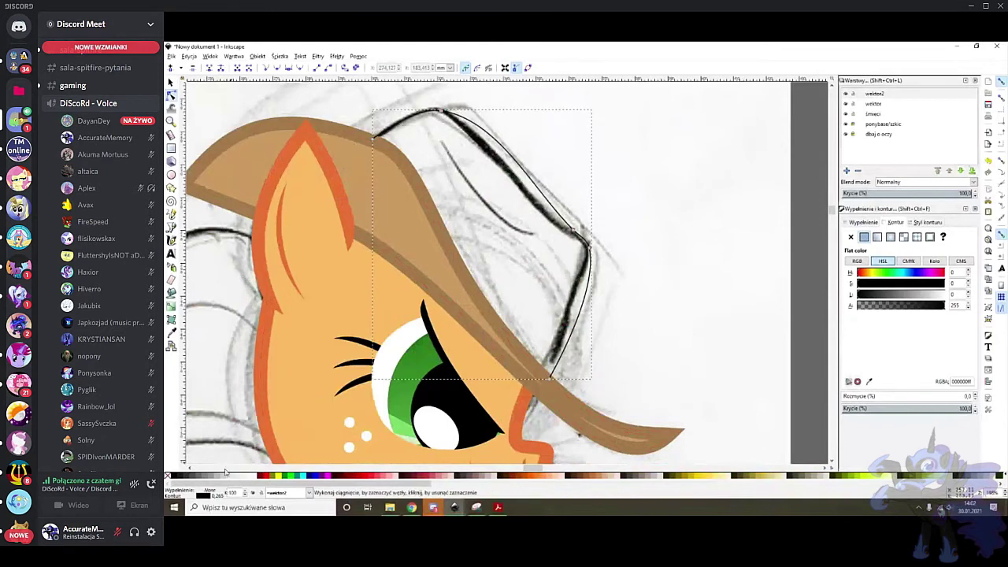
# Set the hat crown's stroke width to 4 mm and apply the brim outline's brown to the stroke
pyautogui.rightClick(218, 494)
pyautogui.click(240, 423)
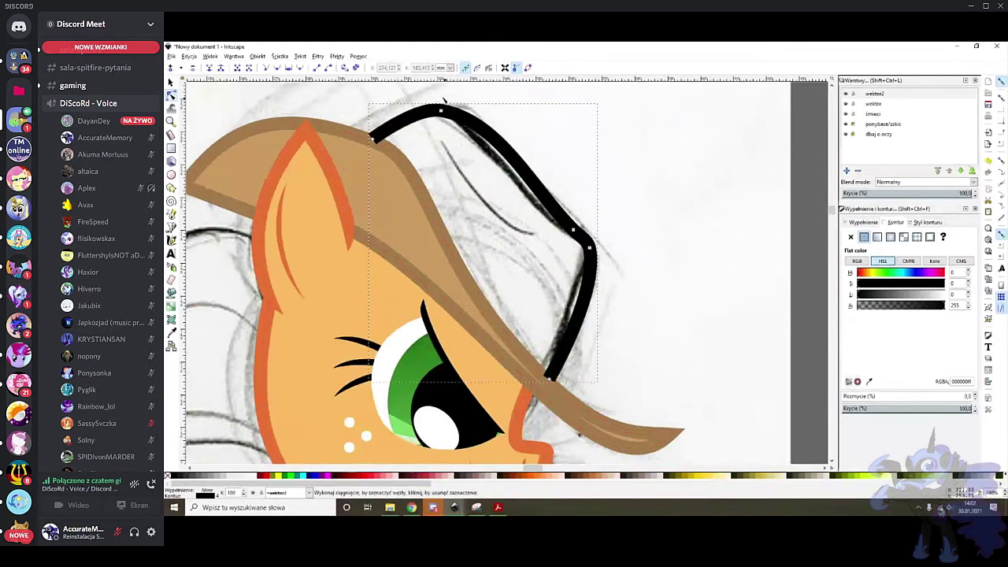
pyautogui.scroll(1, 443, 118)
pyautogui.press('d')
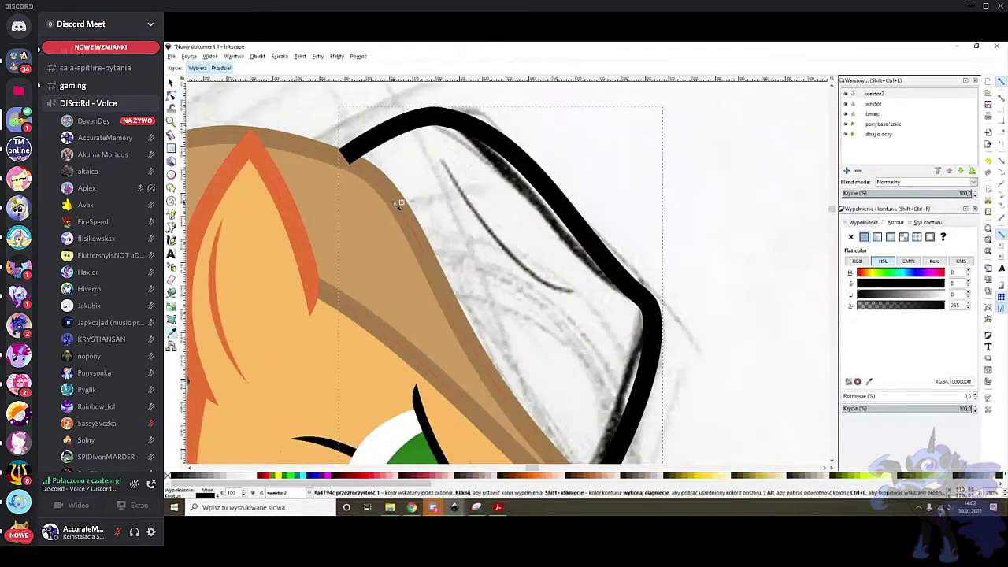
pyautogui.keyDown('shift'); pyautogui.click(400, 202); pyautogui.keyUp('shift')
pyautogui.press('n')
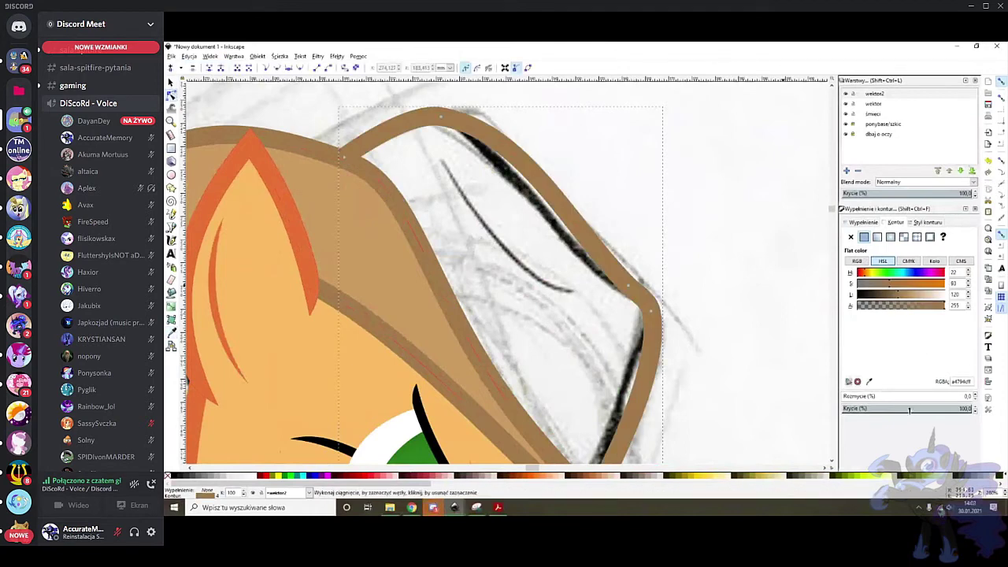
# Lower the hat crown's opacity to 52% and reshape its upper edge from the peak to the front corner along the sketch
pyautogui.click(909, 411)
pyautogui.click(442, 116)
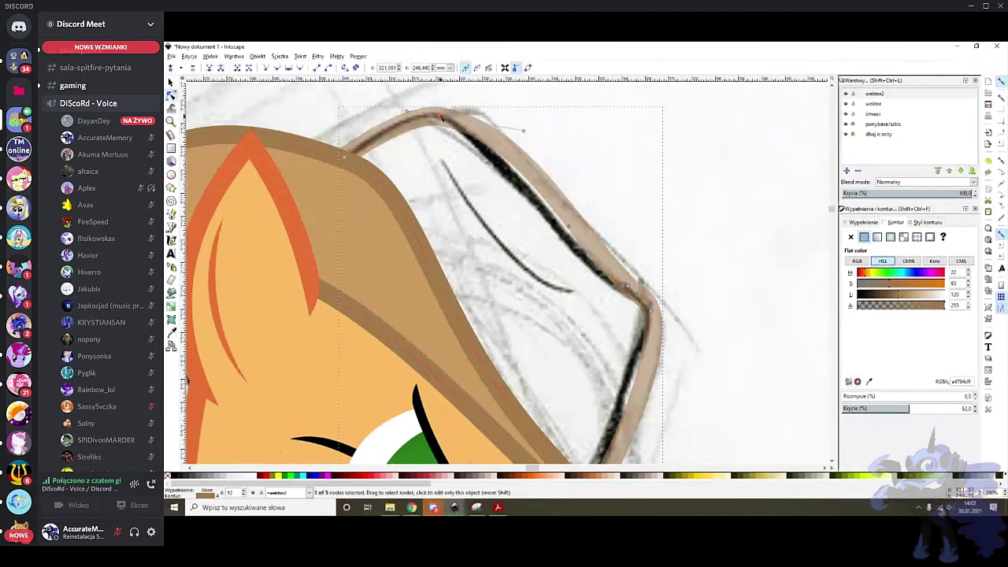
pyautogui.moveTo(628, 285); pyautogui.dragTo(604, 282)
pyautogui.moveTo(521, 177); pyautogui.dragTo(549, 214)
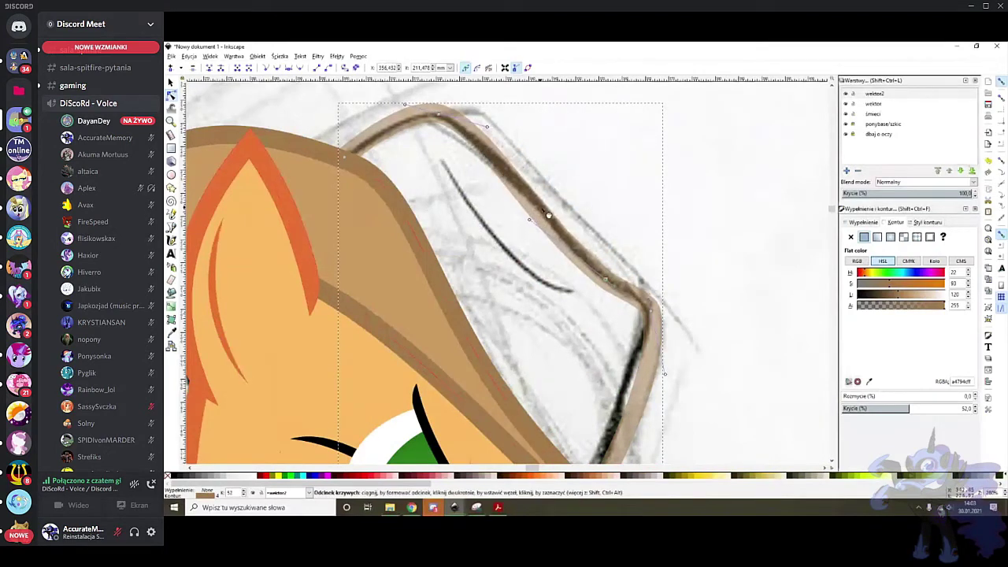
pyautogui.moveTo(531, 218); pyautogui.dragTo(539, 222)
pyautogui.moveTo(509, 165); pyautogui.dragTo(512, 171)
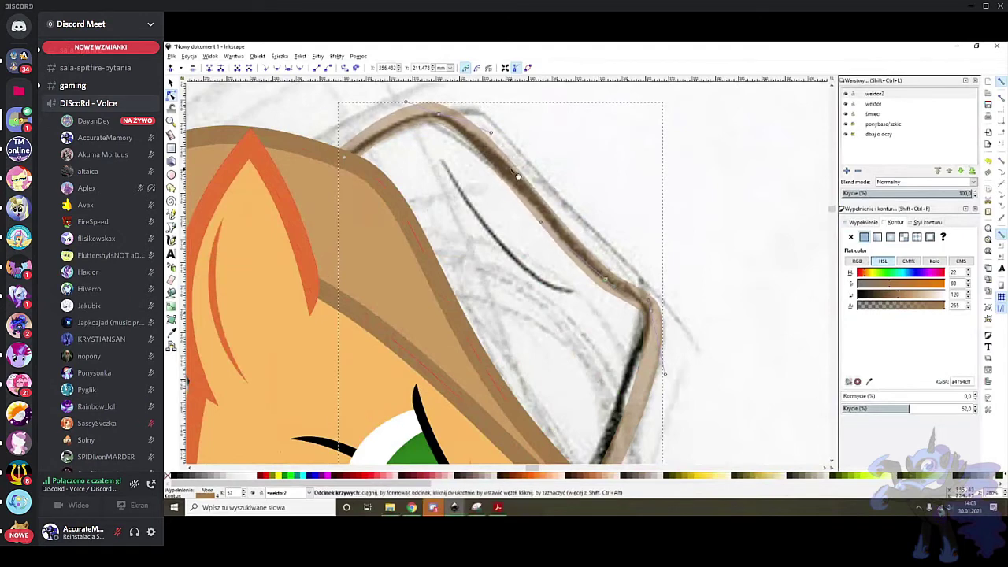
# Fit the hat crown's front edge and its lower end at the brim to the sketch, and restore the crown's opacity to 100%
pyautogui.scroll(-2, 622, 223)
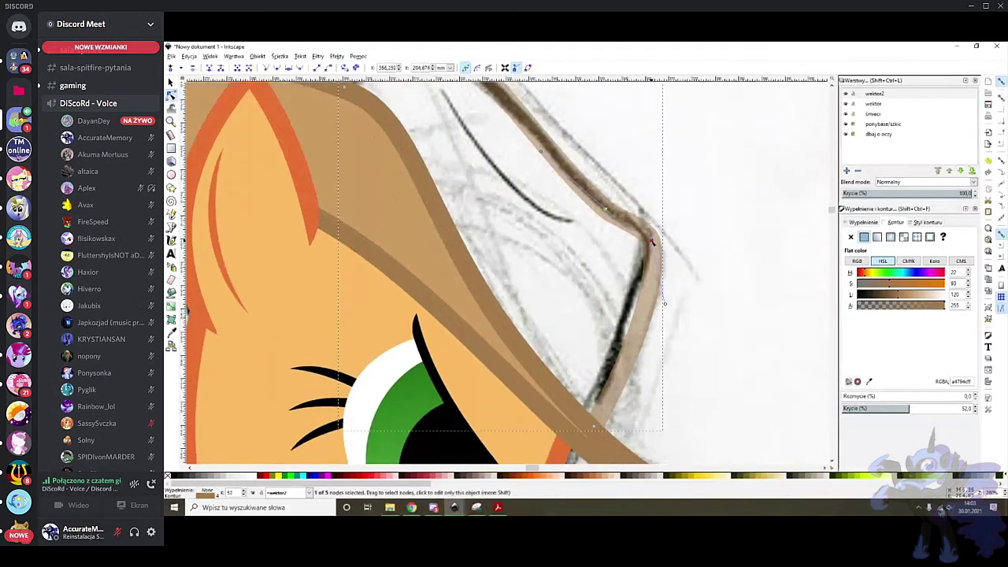
pyautogui.scroll(-2, 641, 260)
pyautogui.moveTo(595, 374); pyautogui.dragTo(584, 367)
pyautogui.moveTo(644, 252); pyautogui.dragTo(641, 251)
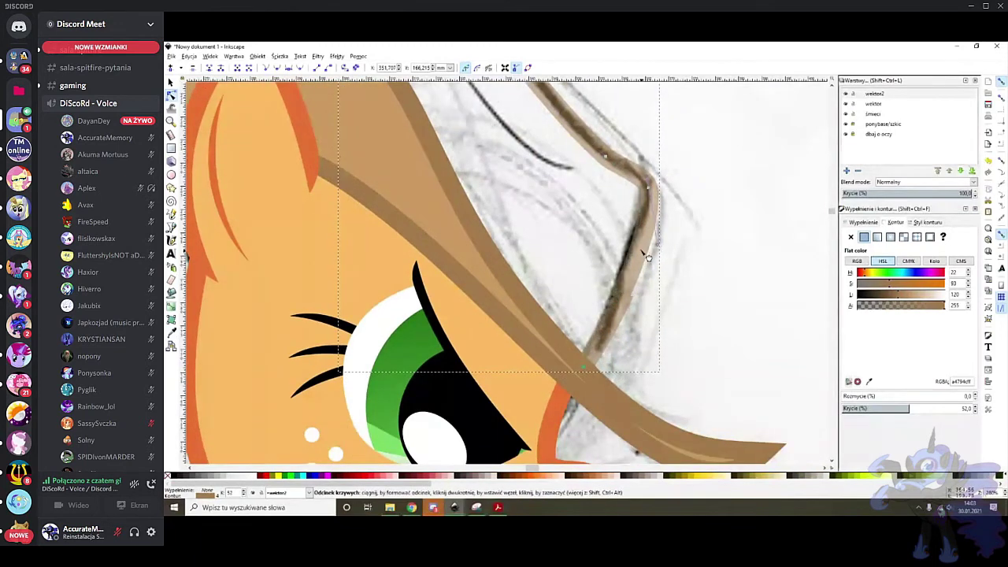
pyautogui.scroll(1, 670, 229)
pyautogui.scroll(-1, 692, 209)
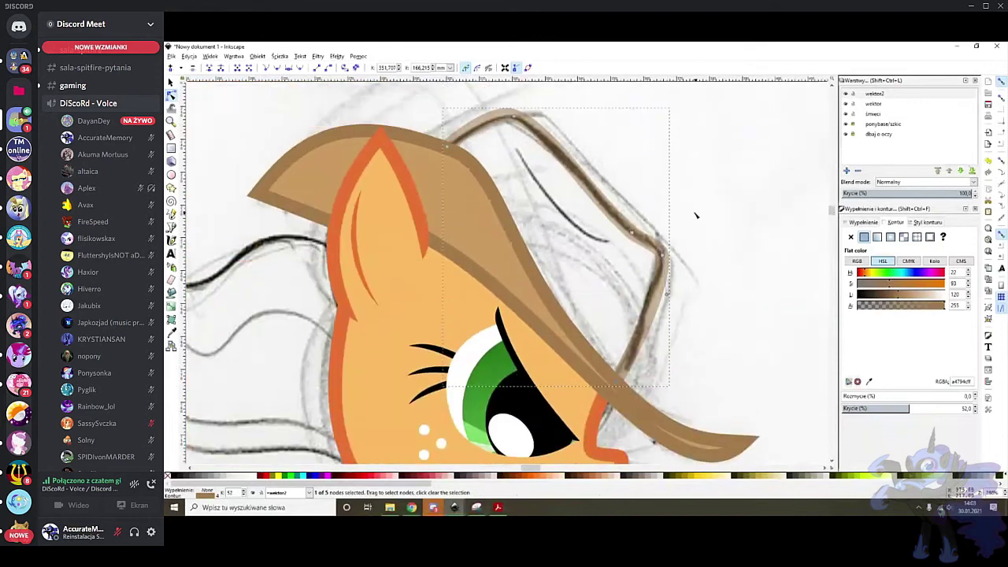
pyautogui.hscroll(1, 700, 299)
pyautogui.moveTo(923, 411); pyautogui.dragTo(1006, 401)
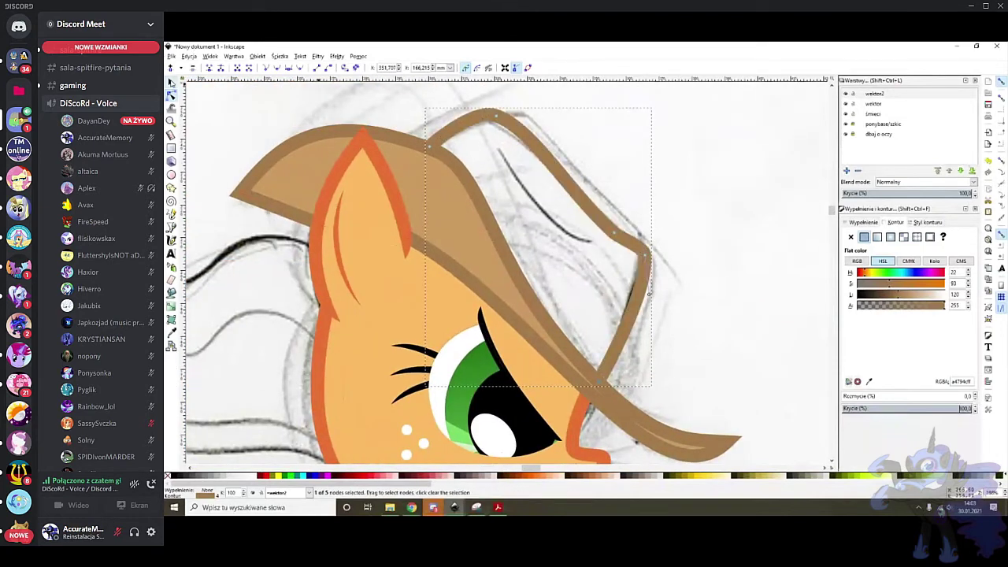
# Close a copy of the hat crown's outline with a straight segment between its two ends on the brim
pyautogui.press('s')
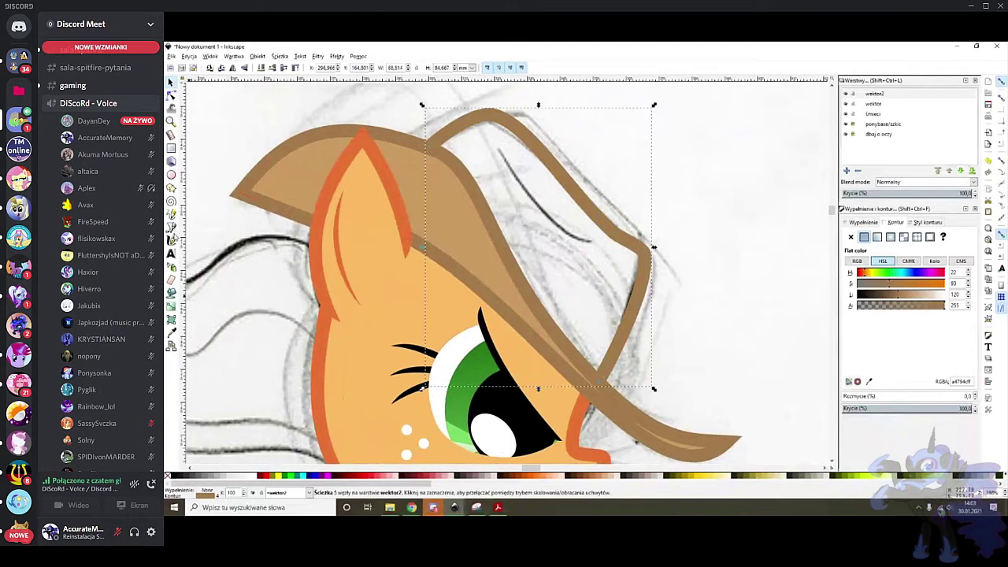
pyautogui.click(171, 228)
pyautogui.click(431, 148)
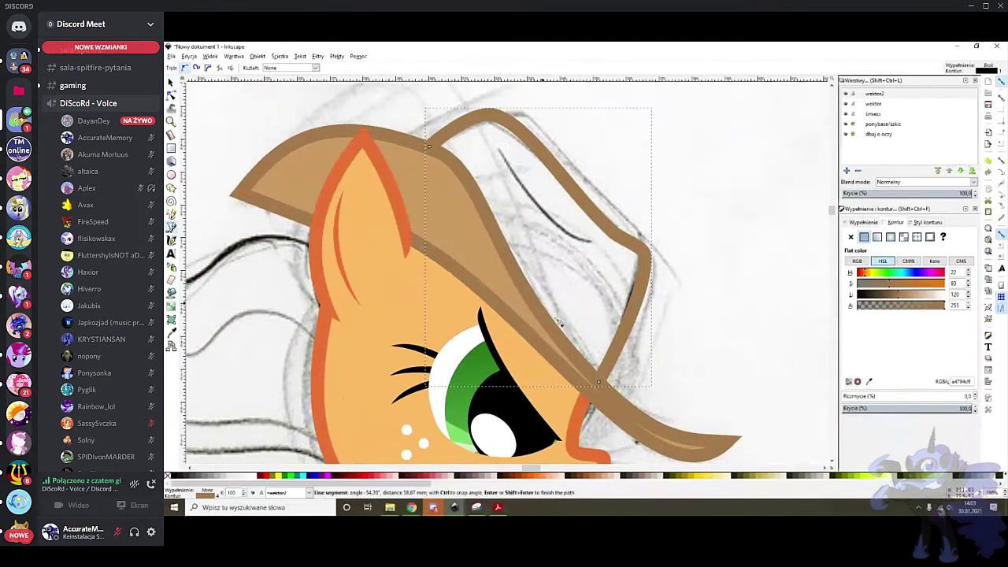
pyautogui.click(601, 385)
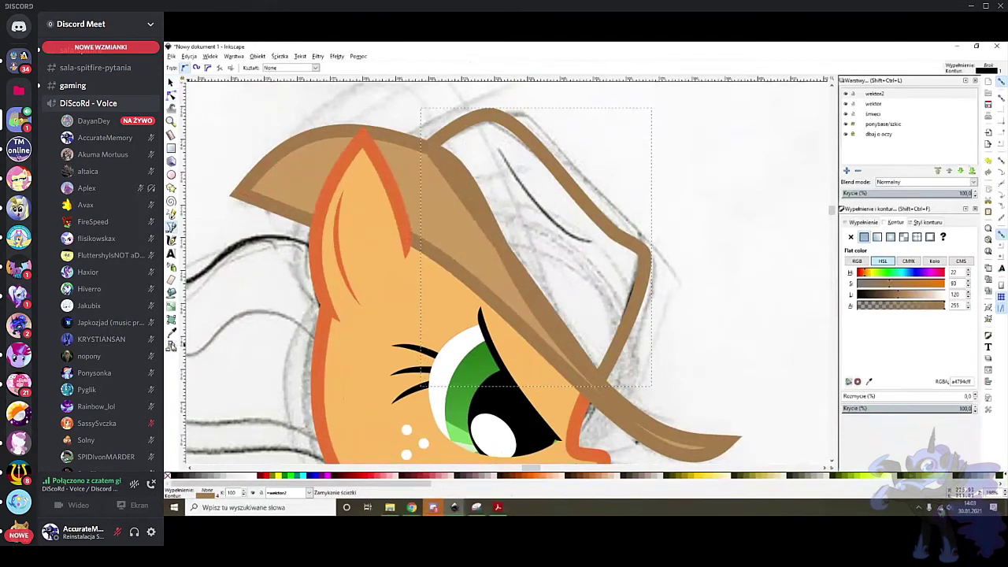
# Give the closed crown copy the brim's light-brown fill without a stroke, and lower it to the bottom of the layer
pyautogui.press('d')
pyautogui.click(430, 200)
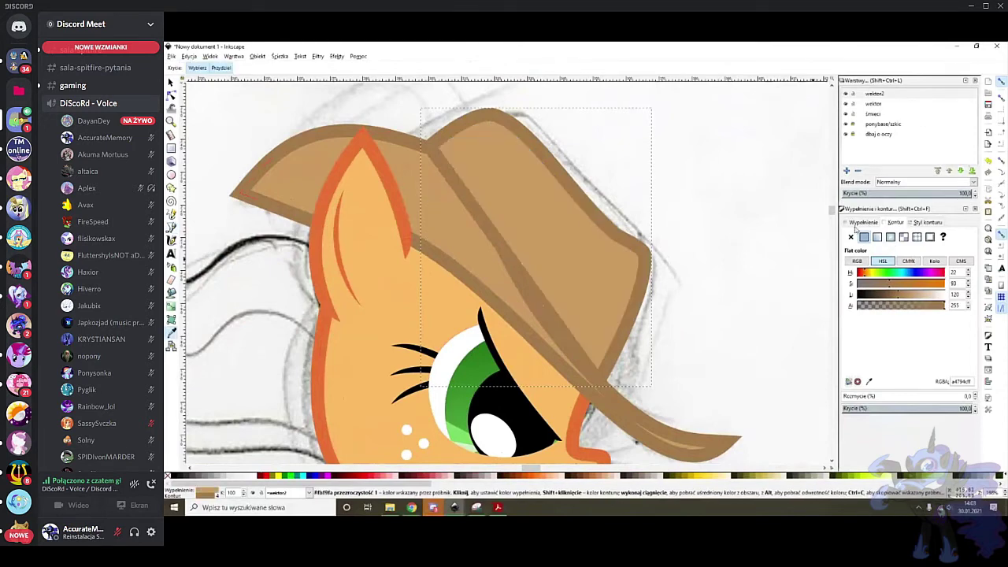
pyautogui.click(851, 237)
pyautogui.click(170, 82)
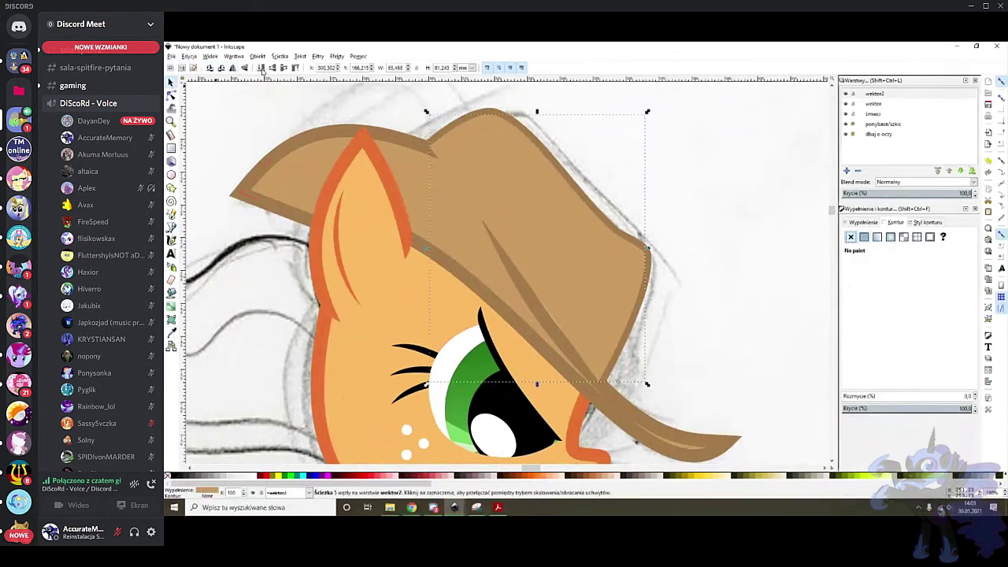
pyautogui.click(262, 69)
# Adjust the lower end of the hat crown's outline where it meets the front of the brim
pyautogui.click(172, 95)
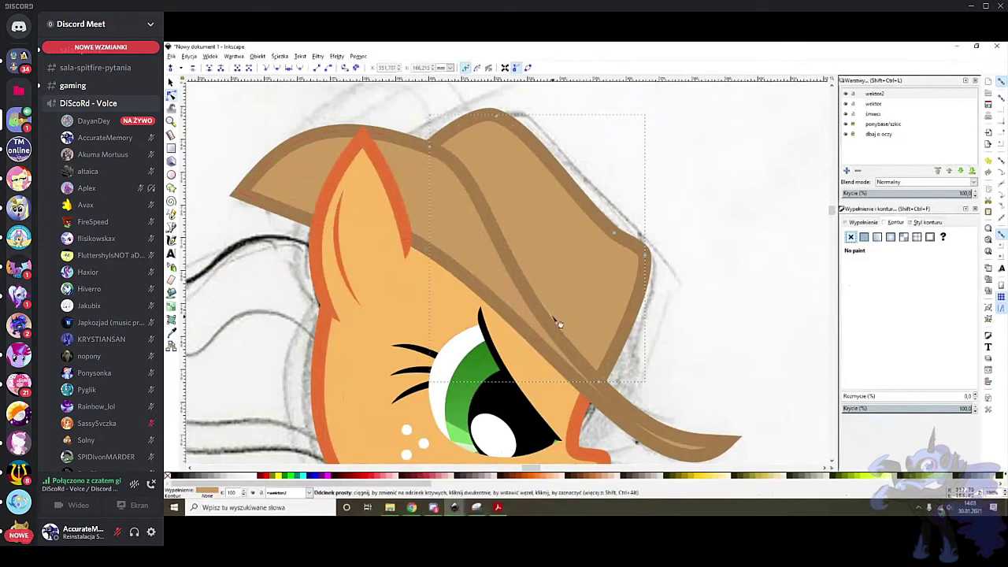
pyautogui.click(682, 330)
pyautogui.scroll(3, 630, 394)
pyautogui.scroll(-3, 630, 386)
pyautogui.scroll(4, 632, 376)
pyautogui.click(506, 338)
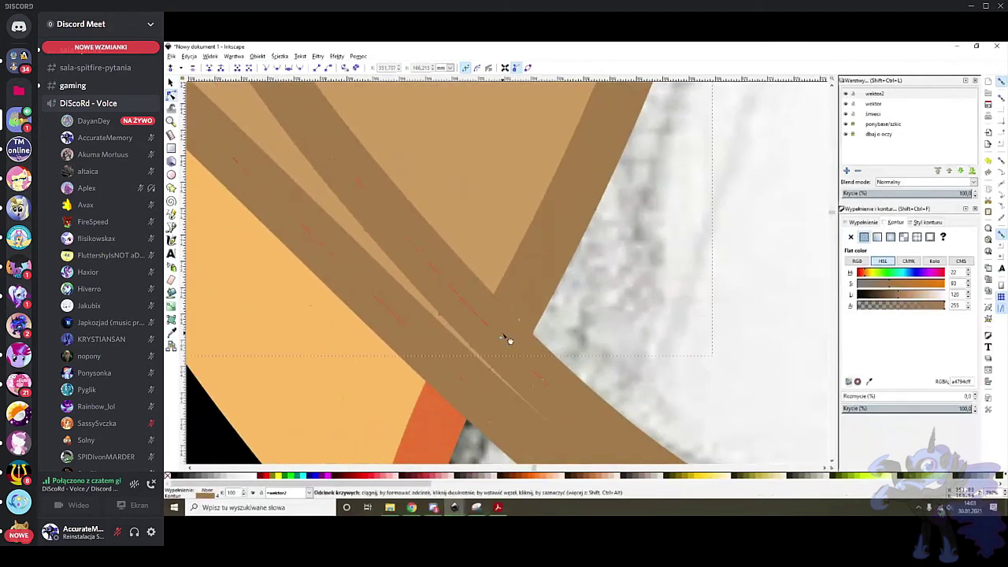
pyautogui.moveTo(501, 339); pyautogui.dragTo(523, 301)
pyautogui.hotkey('ctrl', 'z')
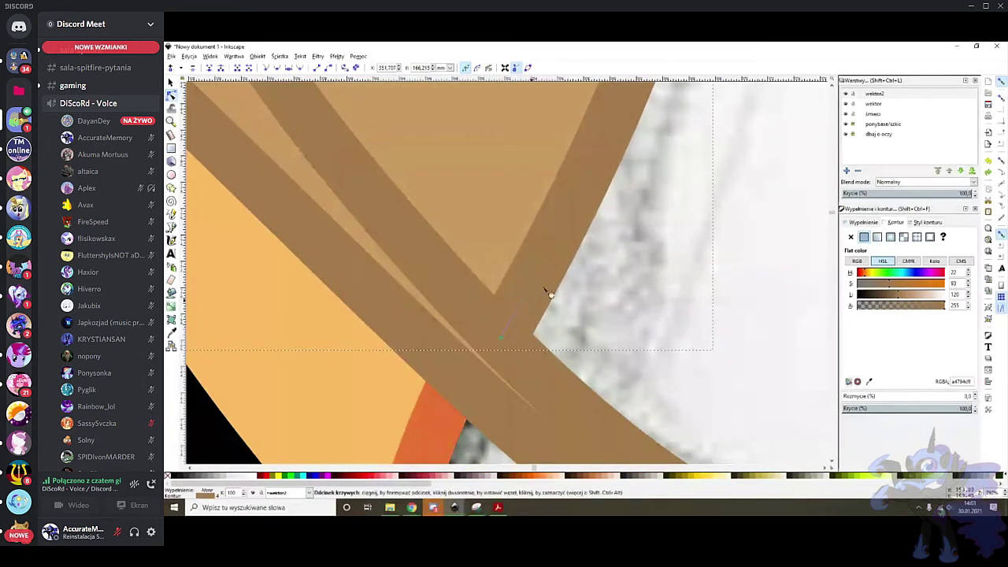
# Lower the hat crown fill's opacity to about 40% to reveal the sketch beneath it
pyautogui.scroll(-2, 573, 263)
pyautogui.scroll(-4, 576, 270)
pyautogui.click(595, 191)
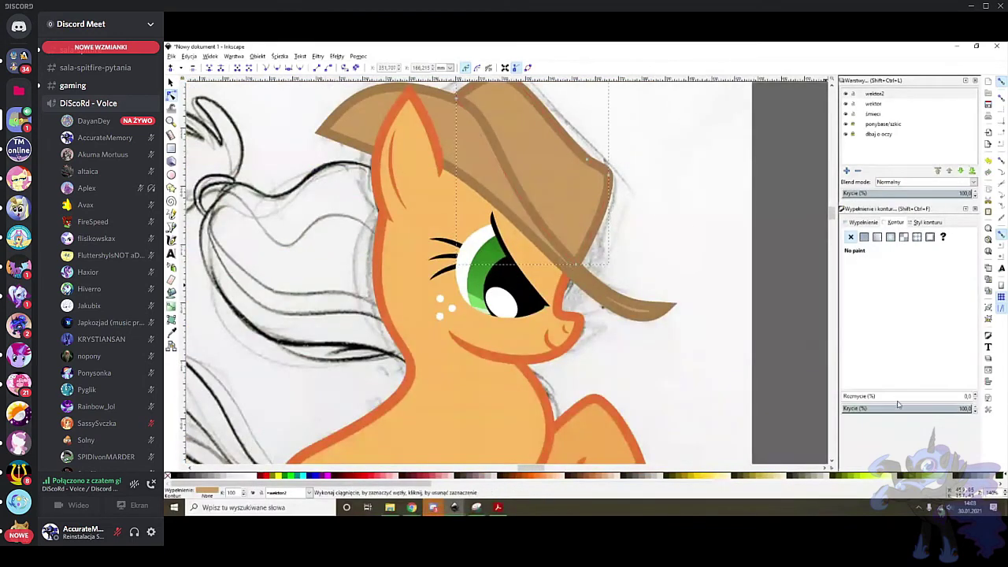
pyautogui.click(893, 410)
# Draw a straight line between the two ends of the sketched crease inside the hat crown
pyautogui.scroll(1, 628, 170)
pyautogui.scroll(2, 628, 170)
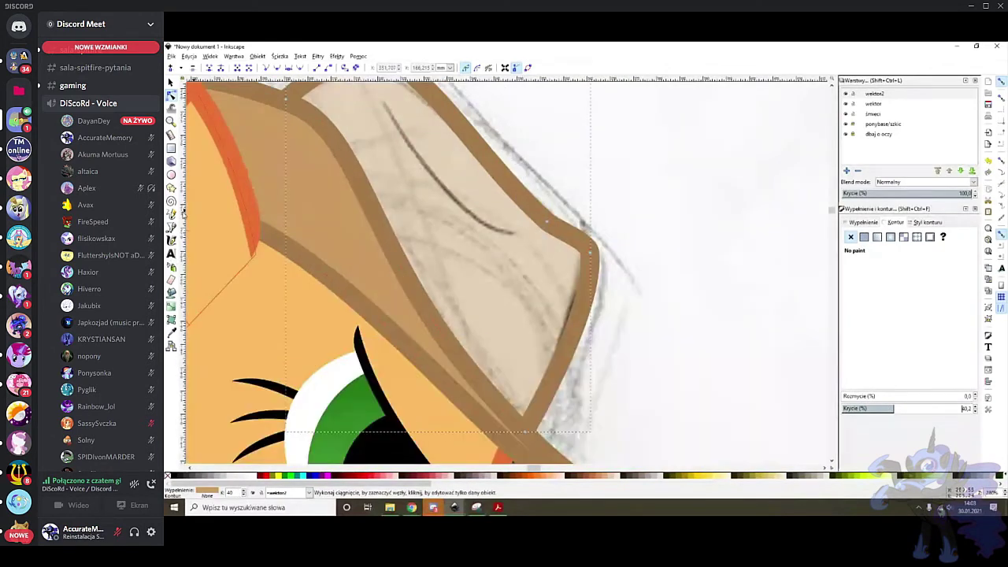
pyautogui.press('b')
pyautogui.scroll(2, 355, 150)
pyautogui.click(378, 140)
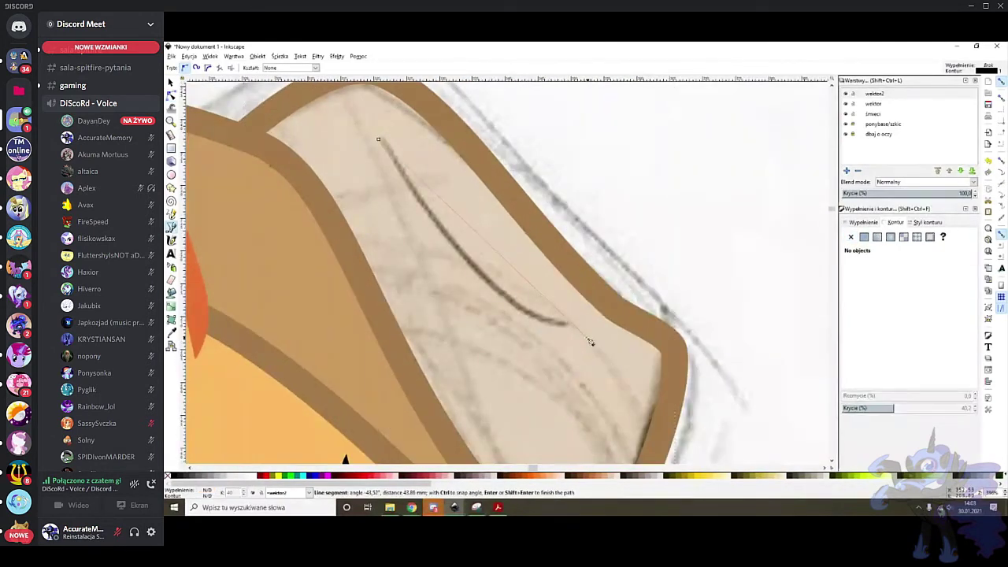
pyautogui.doubleClick(567, 324)
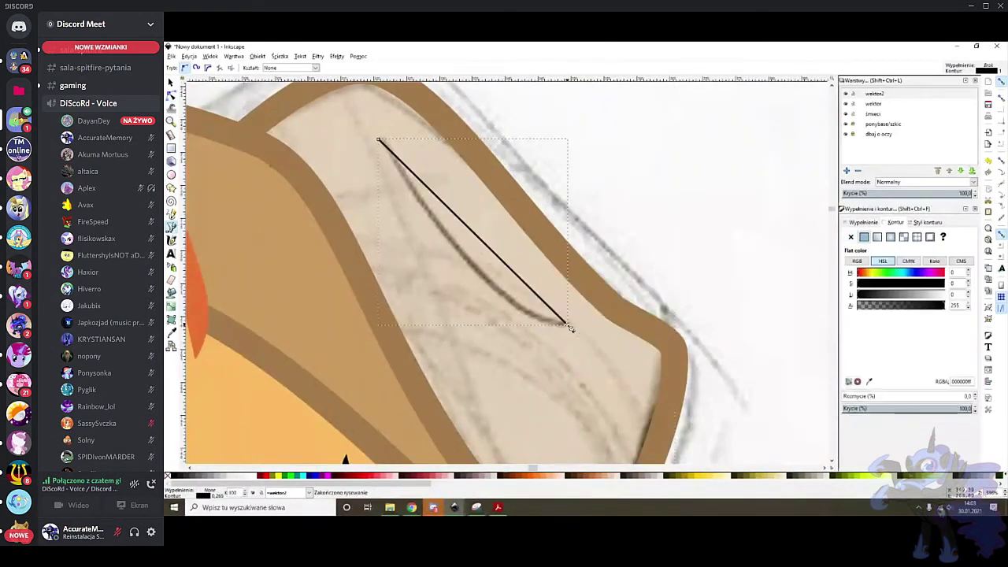
# Set the crease line's stroke width to 2 mm and apply the hat crown outline's brown to its stroke
pyautogui.rightClick(211, 495)
pyautogui.click(237, 443)
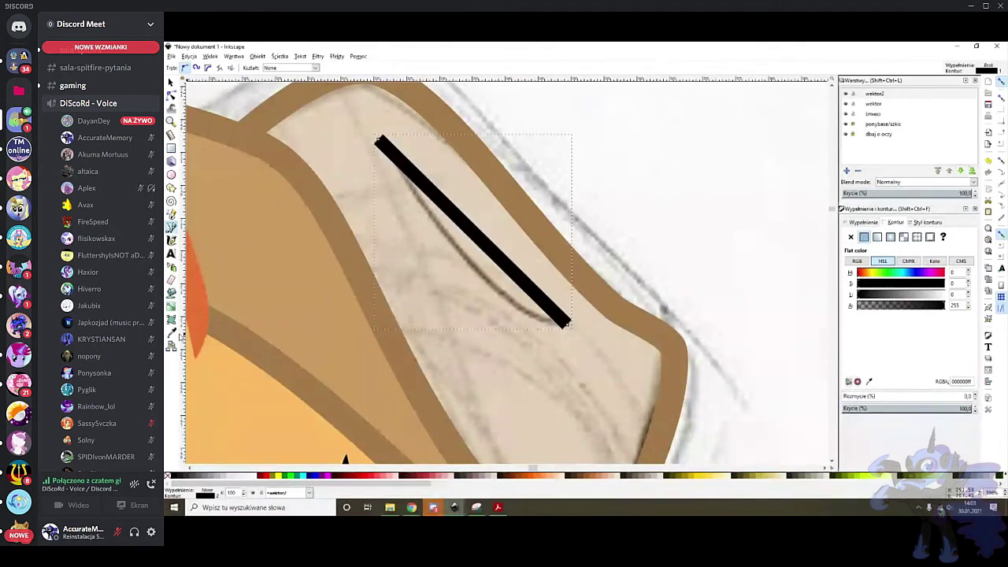
pyautogui.click(172, 333)
pyautogui.keyDown('shift'); pyautogui.click(683, 357); pyautogui.keyUp('shift')
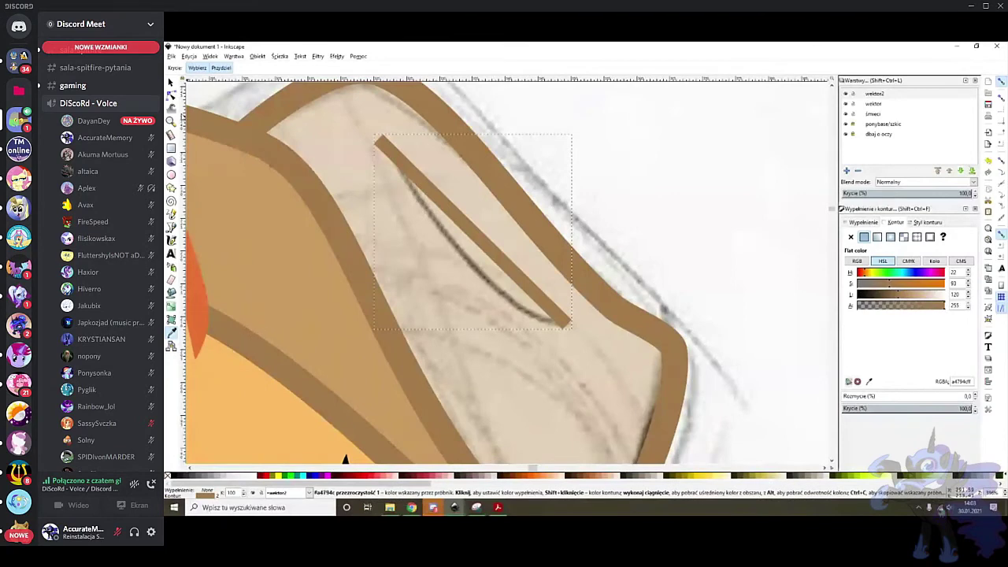
# Lower the crease line's opacity to about 45% and bend it into a curve along the sketched crease
pyautogui.click(171, 95)
pyautogui.click(898, 411)
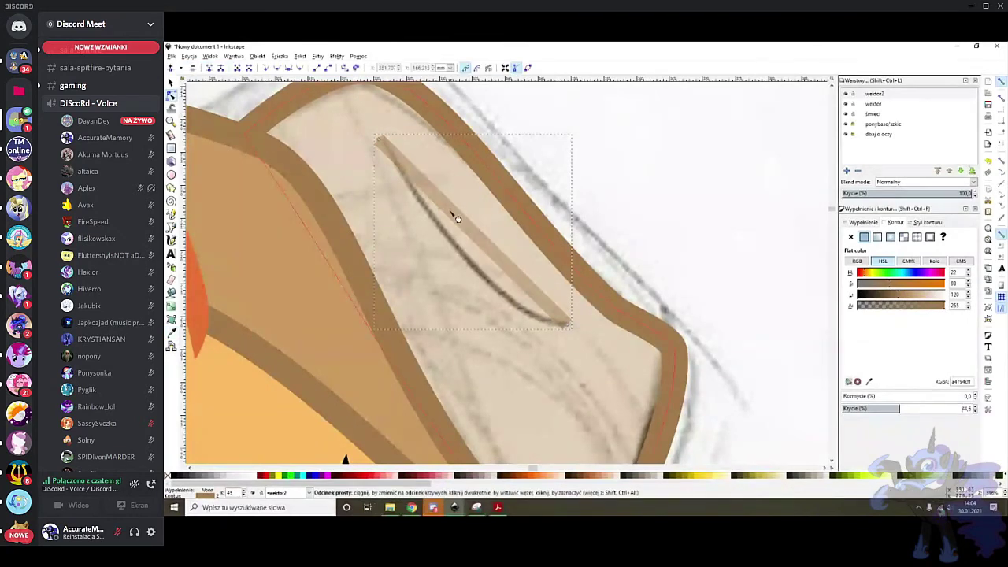
pyautogui.click(380, 139)
pyautogui.moveTo(503, 275); pyautogui.dragTo(499, 315)
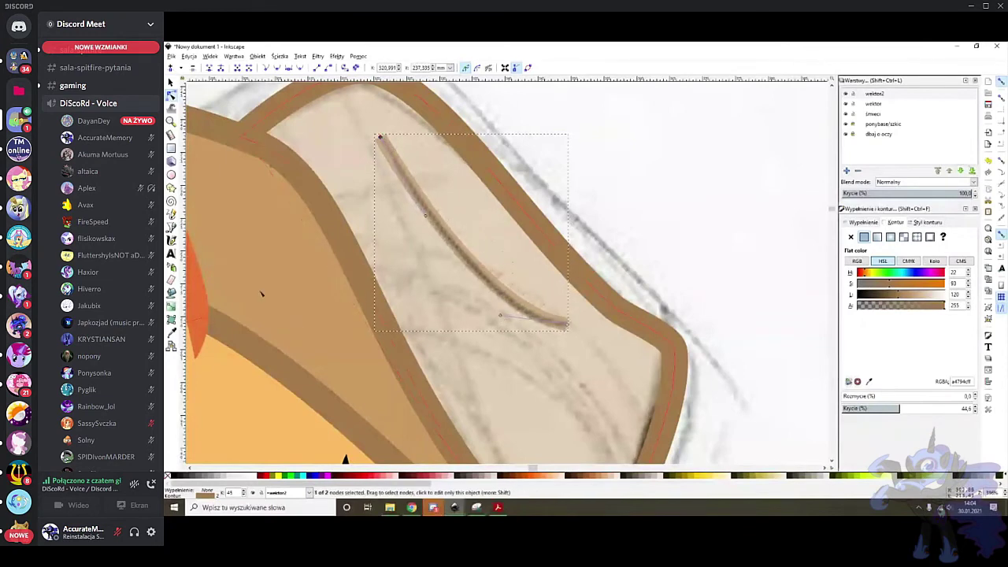
# Convert the crease's stroke to a path, add a node on each edge near its lower end and delete that end's lower corner node
pyautogui.moveTo(327, 123); pyautogui.dragTo(372, 160)
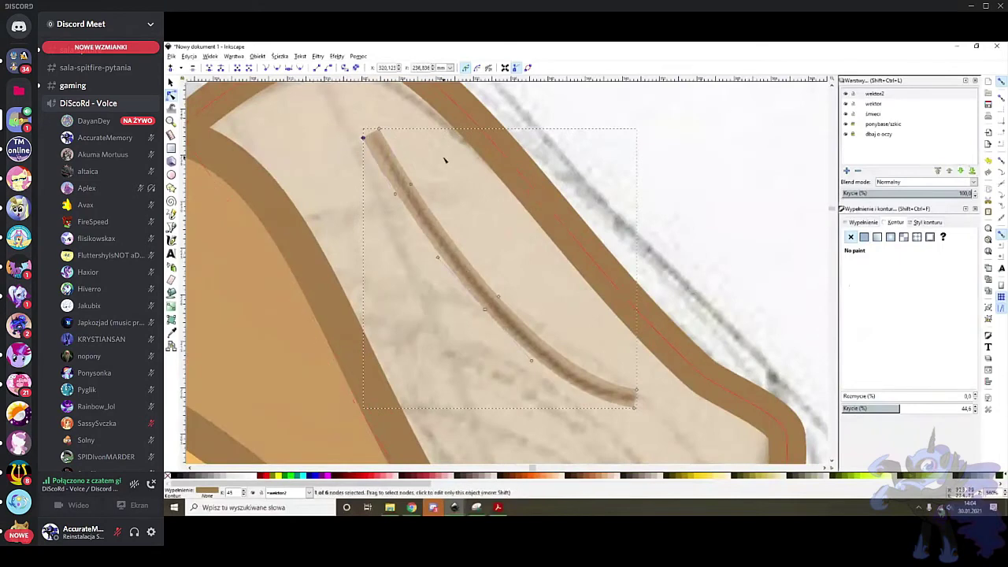
pyautogui.scroll(2, 603, 407)
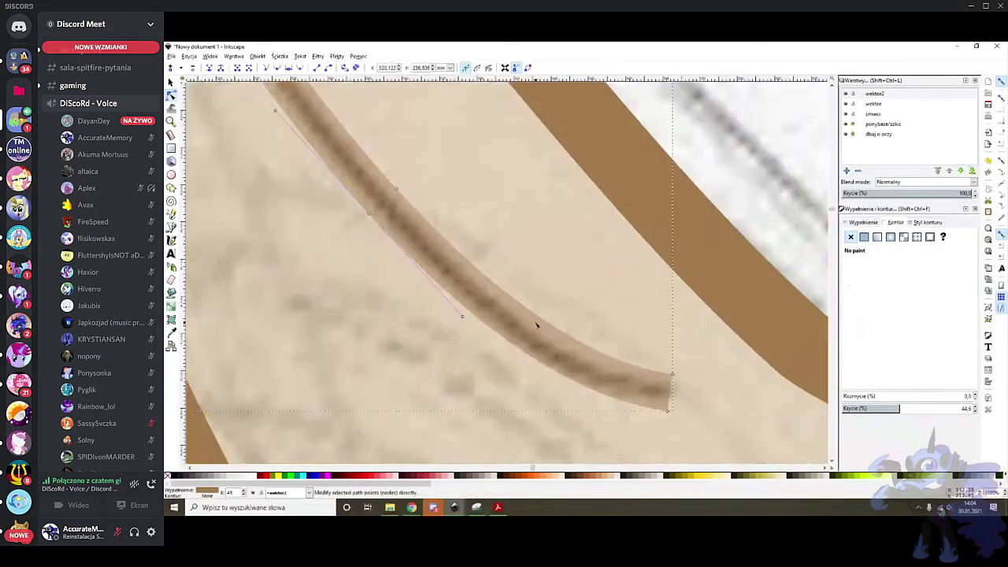
pyautogui.doubleClick(540, 319)
pyautogui.doubleClick(524, 352)
pyautogui.moveTo(694, 429); pyautogui.dragTo(646, 400)
pyautogui.press('Delete')
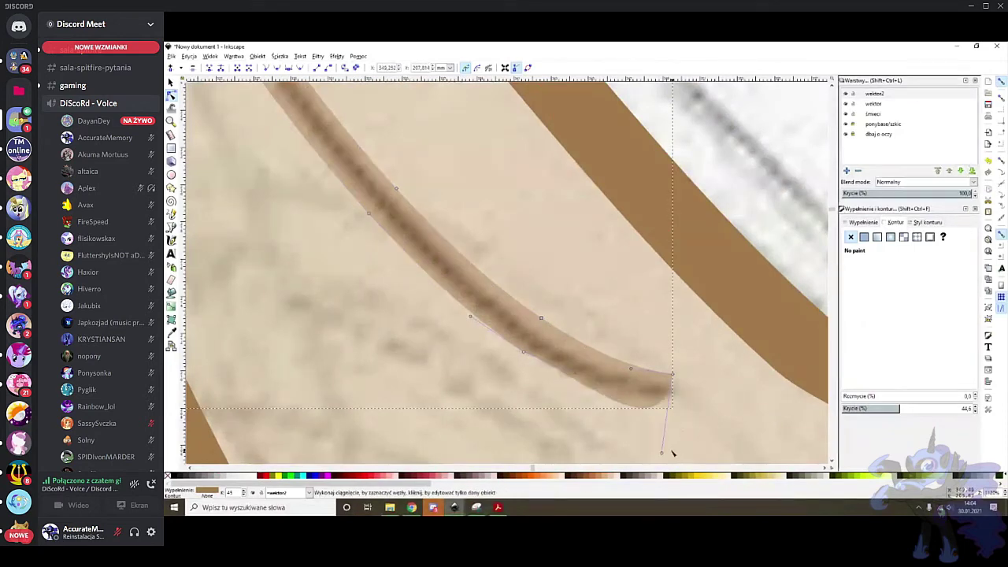
# Shape the crease's lower end into a tapered point by smoothing its underside and adjusting the tip's handle
pyautogui.scroll(-1, 662, 429)
pyautogui.moveTo(475, 345); pyautogui.dragTo(542, 304)
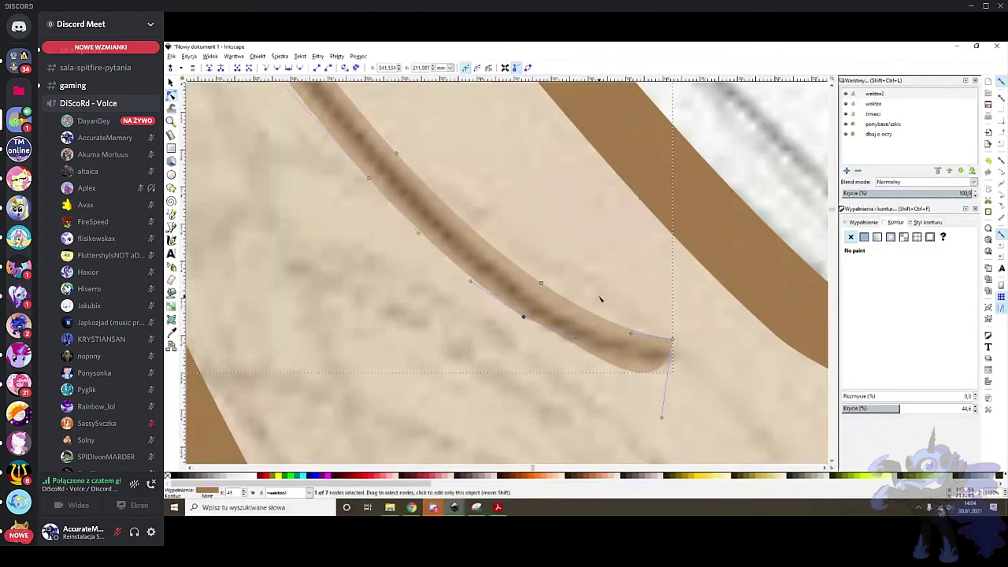
pyautogui.moveTo(661, 421)
pyautogui.mouseDown()
pyautogui.moveTo(623, 378)
pyautogui.moveTo(636, 364)
pyautogui.moveTo(632, 382)
pyautogui.mouseUp()
pyautogui.scroll(2, 516, 317)
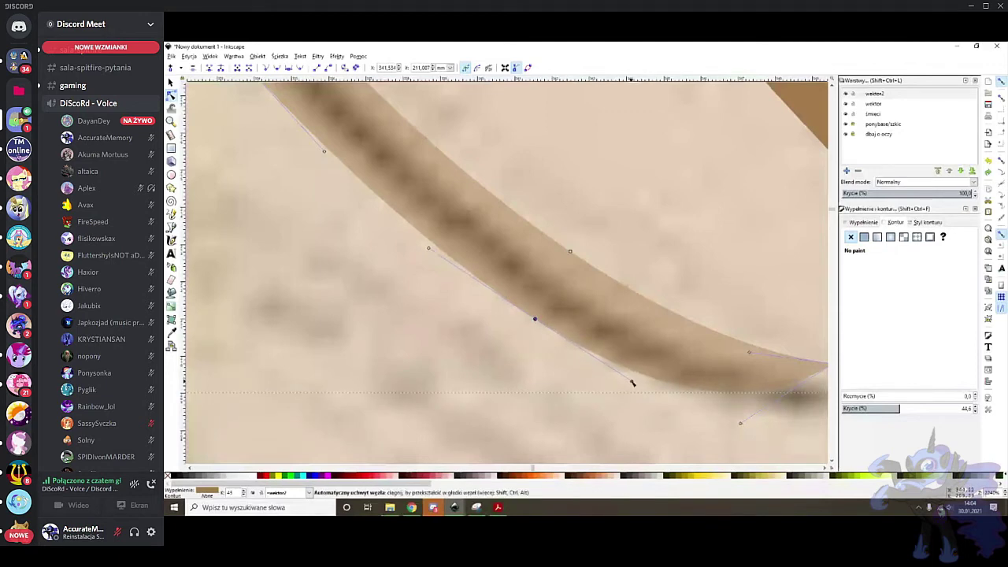
pyautogui.keyDown('ctrl'); pyautogui.click(535, 319); pyautogui.keyUp('ctrl')
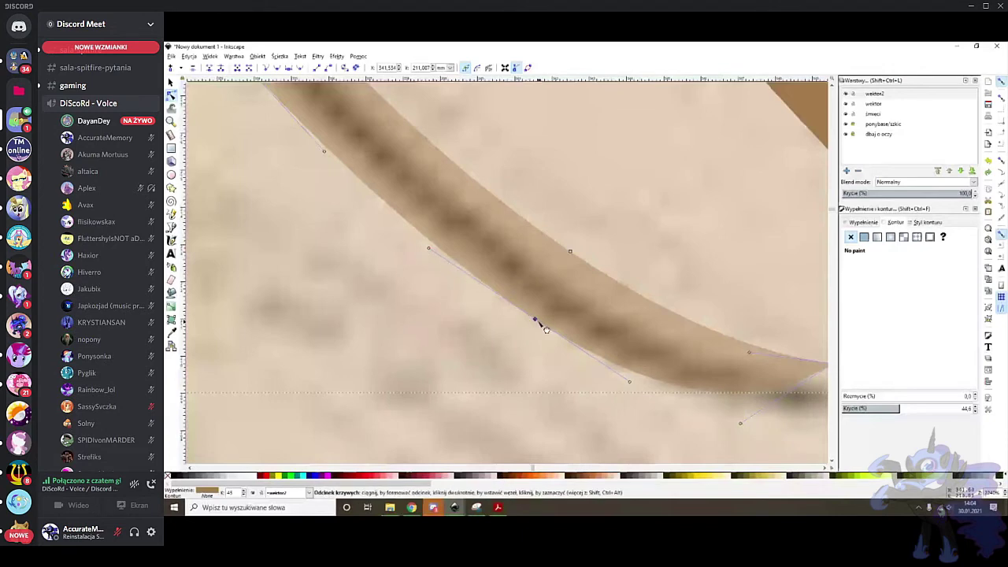
pyautogui.scroll(-3, 630, 322)
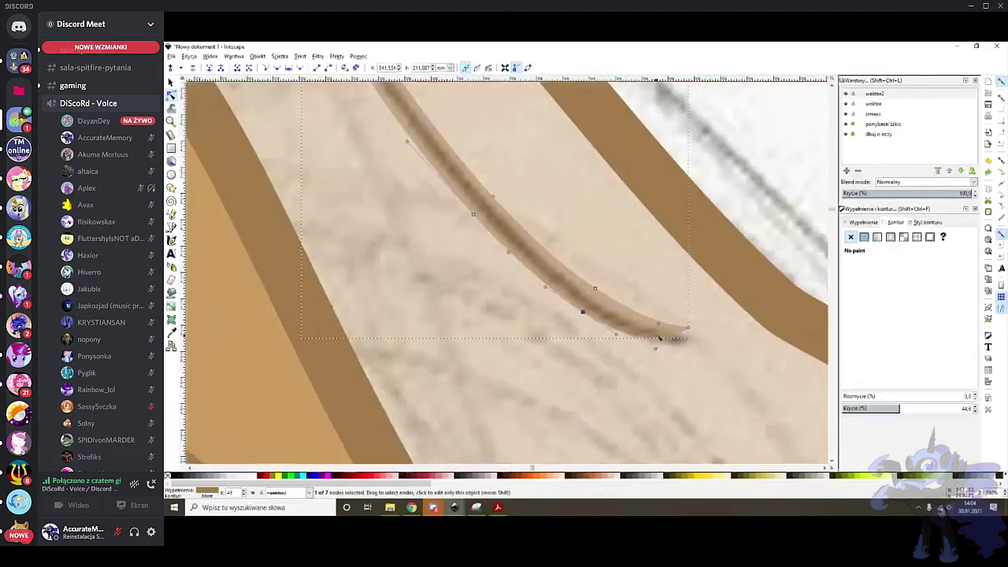
pyautogui.scroll(1, 685, 339)
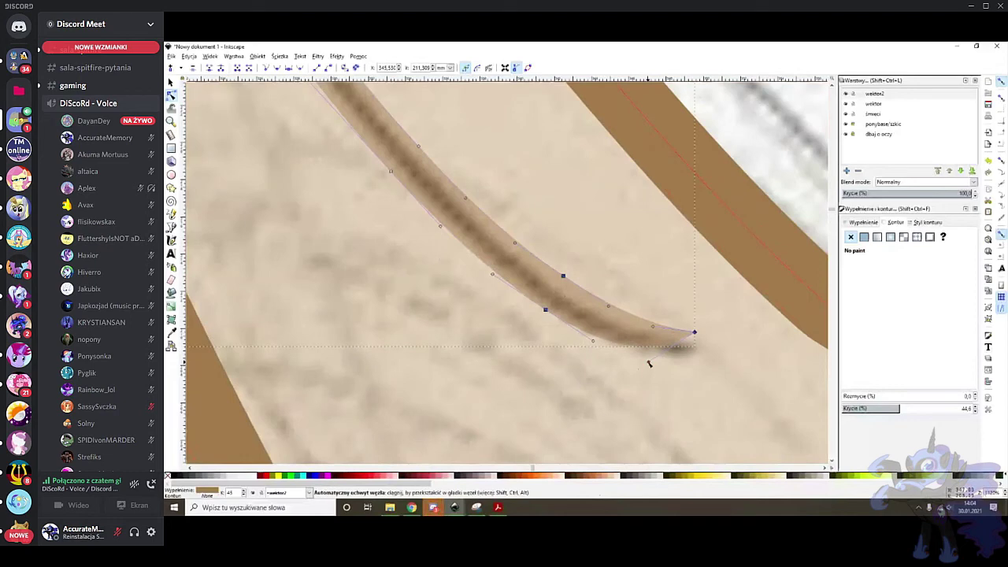
# Add a node on each edge of the crease near its upper end
pyautogui.scroll(-2, 623, 349)
pyautogui.scroll(10, 503, 298)
pyautogui.scroll(1, 376, 380)
pyautogui.doubleClick(465, 339)
pyautogui.doubleClick(446, 355)
pyautogui.scroll(1, 392, 347)
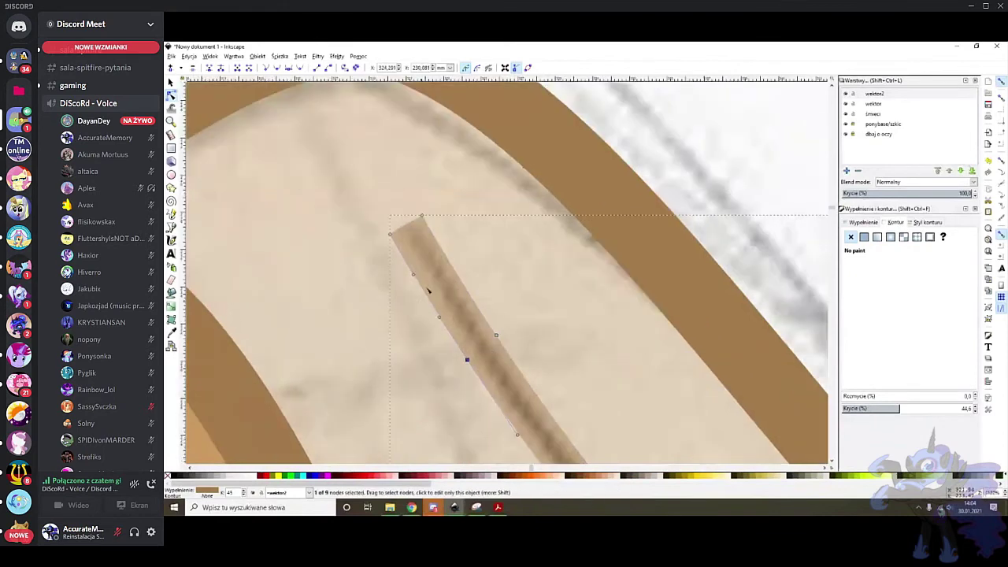
# Delete the outer corner node at the crease's upper end and shape that end into a tapered point
pyautogui.moveTo(364, 213); pyautogui.dragTo(414, 268)
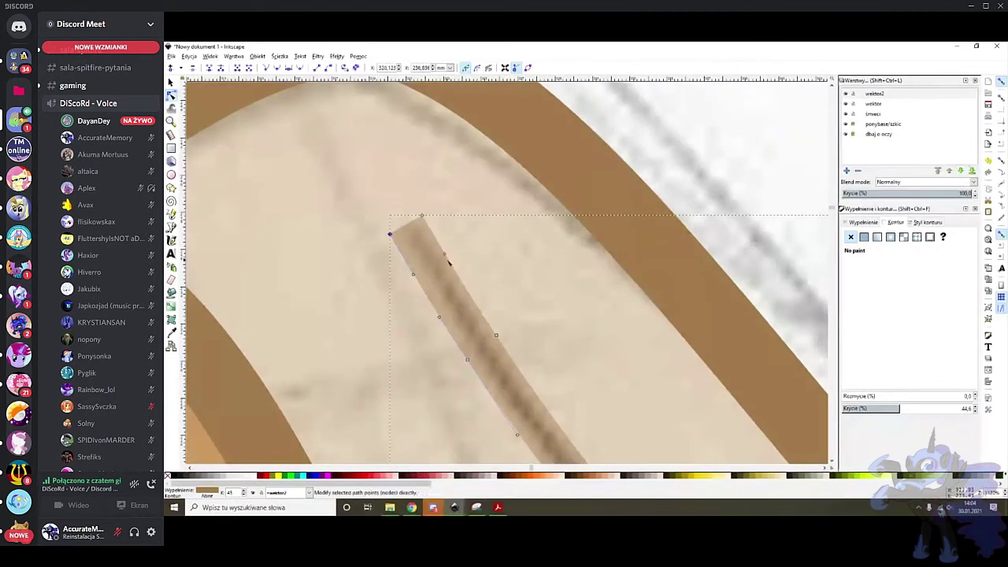
pyautogui.scroll(1, 481, 282)
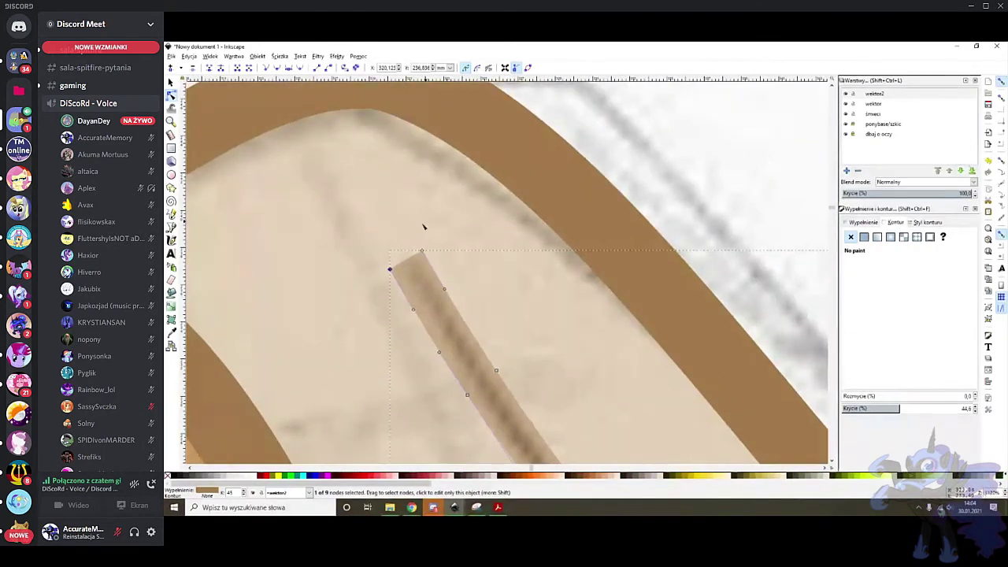
pyautogui.scroll(-1, 426, 223)
pyautogui.moveTo(388, 233)
pyautogui.mouseDown()
pyautogui.moveTo(358, 238)
pyautogui.moveTo(416, 271)
pyautogui.mouseUp()
pyautogui.scroll(1, 428, 349)
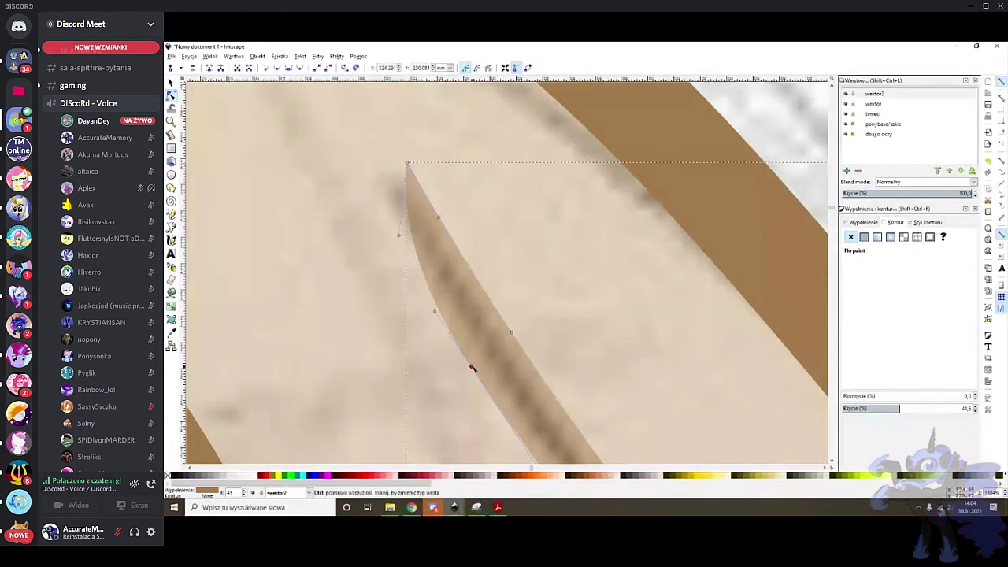
pyautogui.scroll(3, 437, 359)
pyautogui.scroll(-7, 438, 330)
pyautogui.scroll(-3, 441, 328)
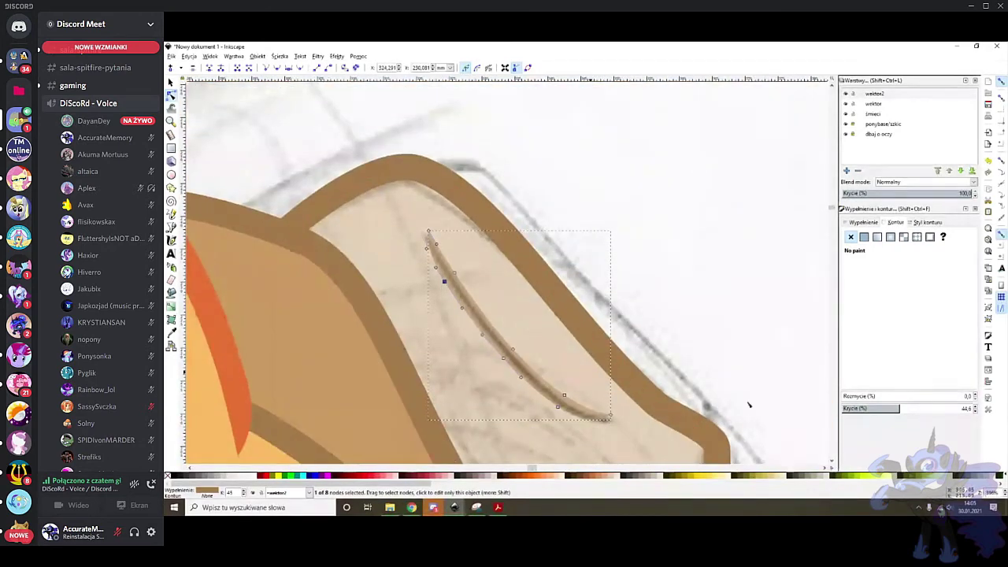
# Restore the opacity of the crease and the hat crown's fill to 100%, and clear the selection
pyautogui.moveTo(1006, 410); pyautogui.dragTo(1007, 410)
pyautogui.click(537, 345)
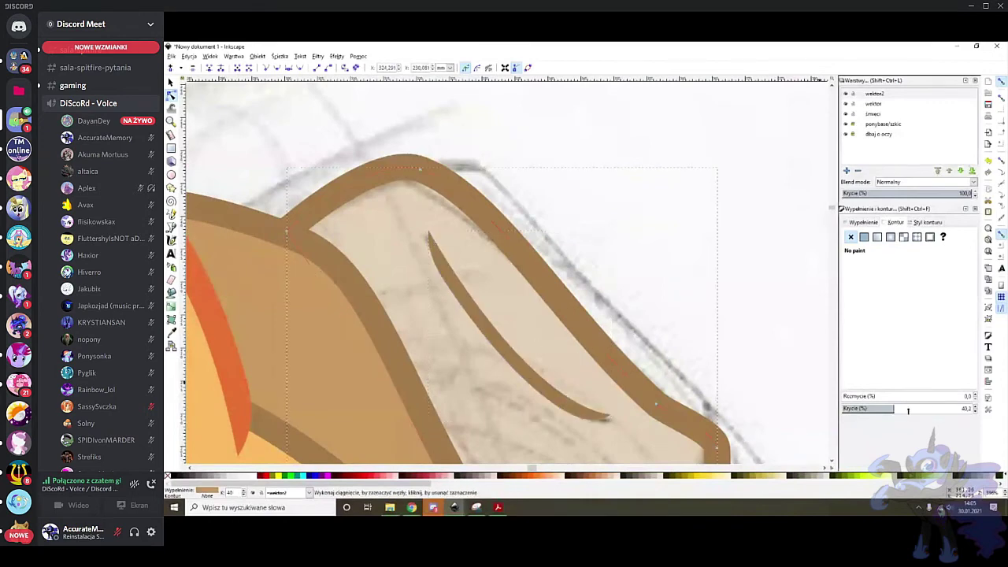
pyautogui.moveTo(911, 410); pyautogui.dragTo(977, 409)
pyautogui.scroll(-2, 610, 272)
pyautogui.click(619, 262)
pyautogui.scroll(-3, 619, 270)
pyautogui.hotkey('ctrl', 's')
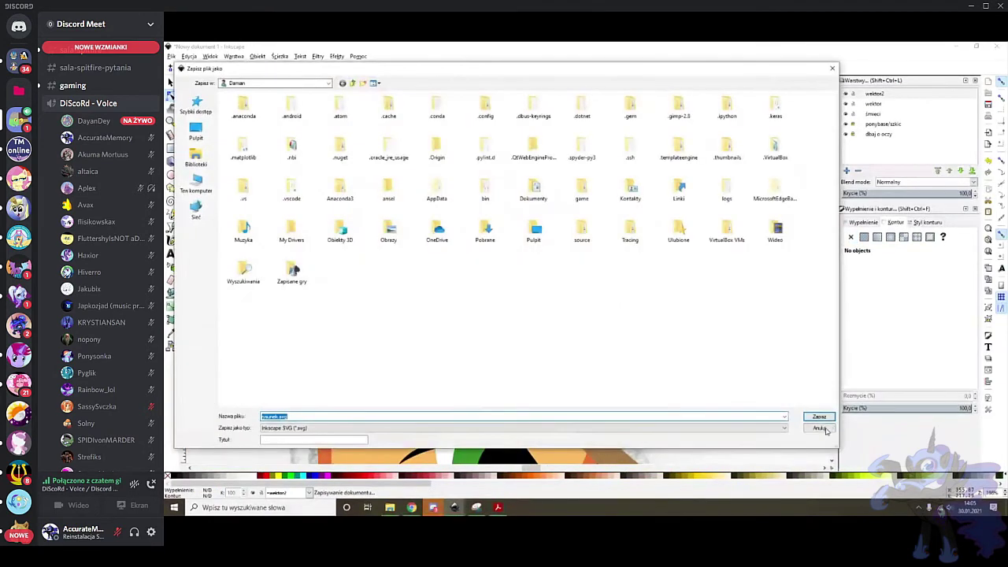
pyautogui.click(821, 429)
# Start a pen path at the back of the neck and trace the lower edge of the mane with a straight segment
pyautogui.scroll(-3, 628, 317)
pyautogui.scroll(-1, 650, 299)
pyautogui.scroll(3, 581, 374)
pyautogui.scroll(-2, 581, 373)
pyautogui.hscroll(-8, 520, 355)
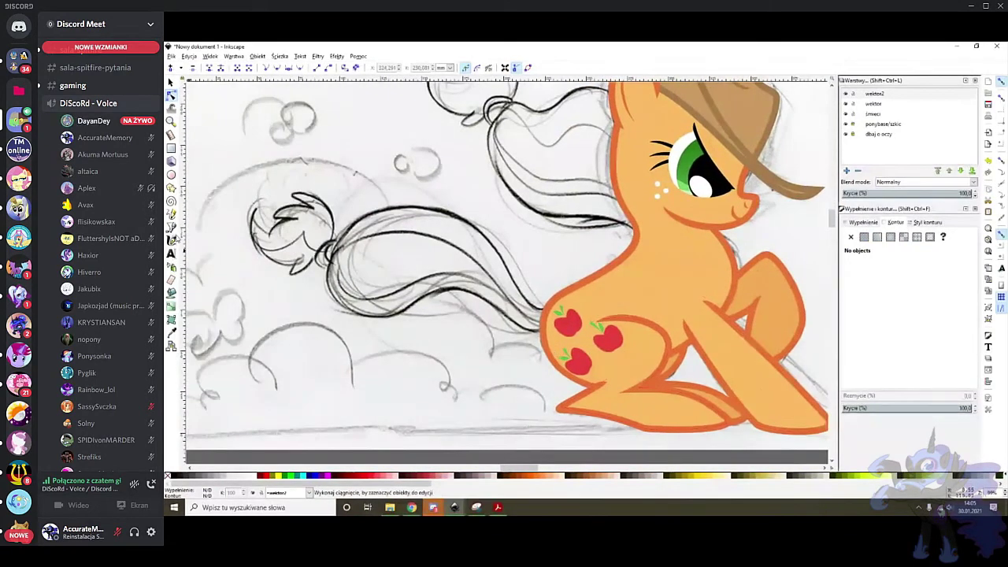
pyautogui.click(171, 228)
pyautogui.scroll(4, 591, 244)
pyautogui.scroll(1, 611, 171)
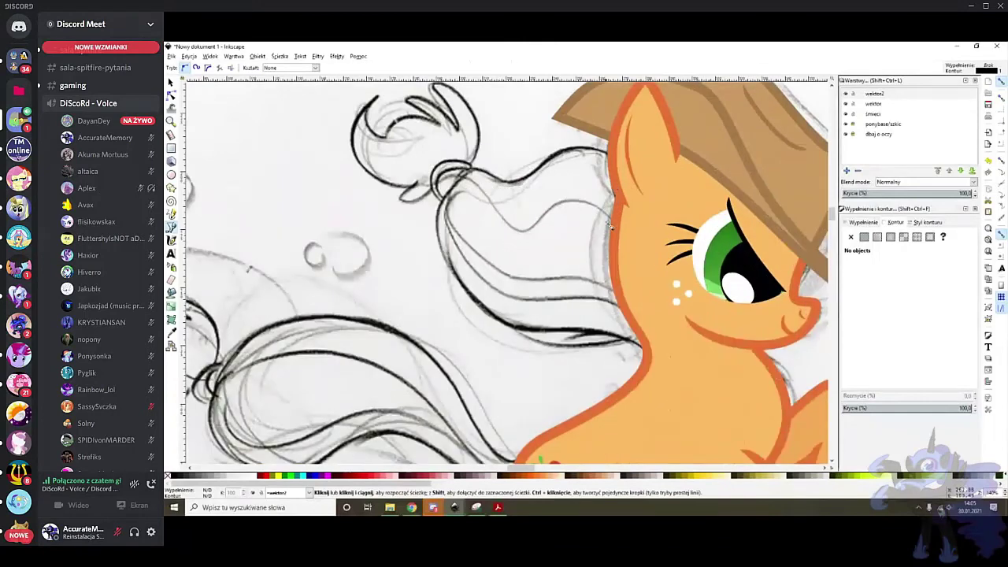
pyautogui.click(641, 337)
pyautogui.press('Escape')
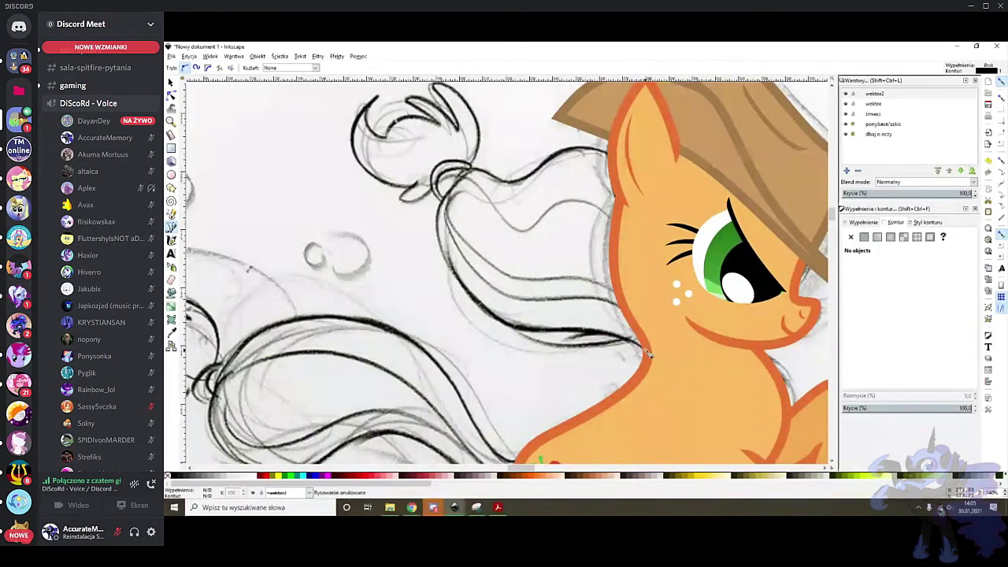
pyautogui.click(647, 354)
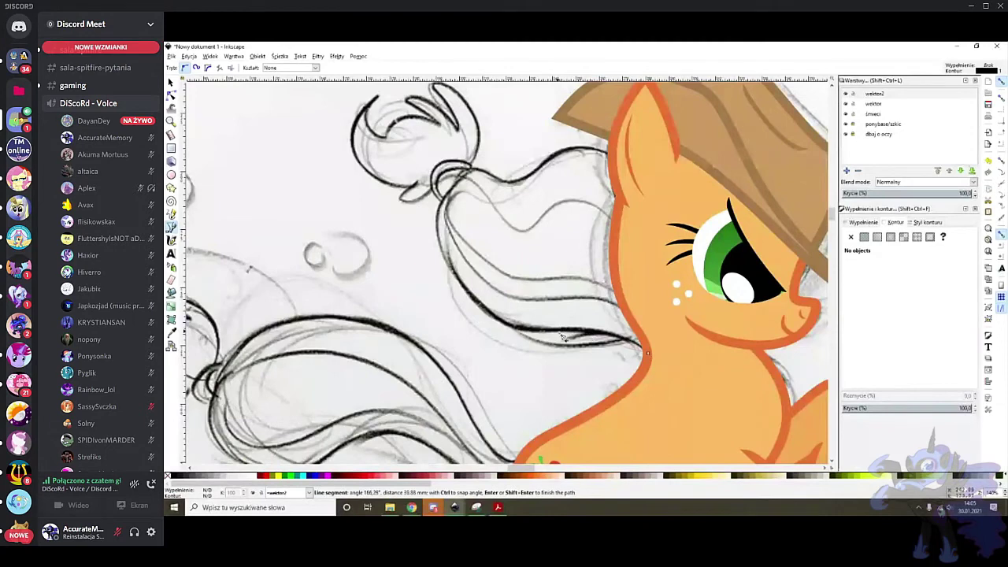
pyautogui.scroll(1, 562, 337)
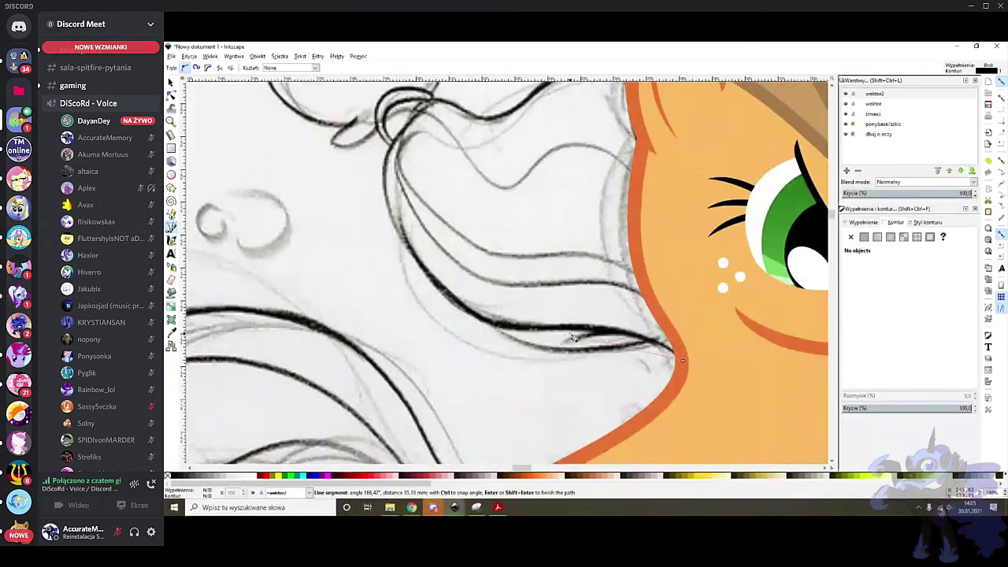
pyautogui.scroll(1, 572, 339)
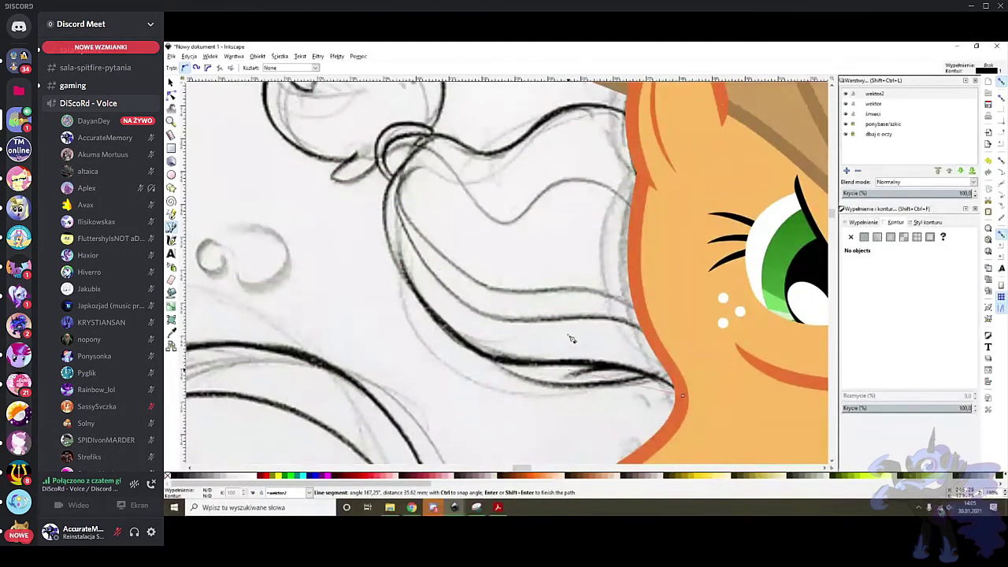
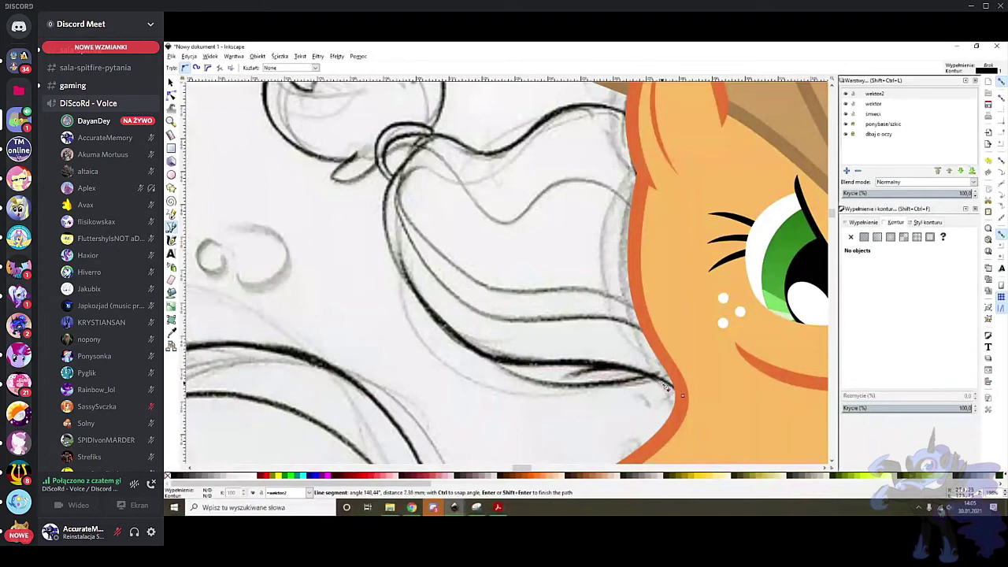
pyautogui.click(534, 366)
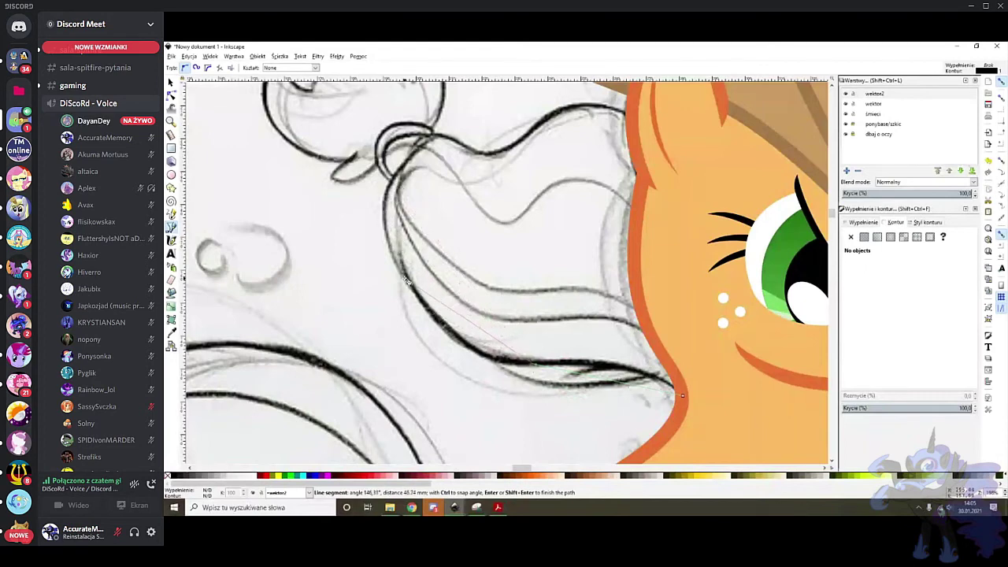
# Continue the path up to the hair tie and along the mane's wavy upper edge, ending it at the back of the ear
pyautogui.scroll(2, 405, 185)
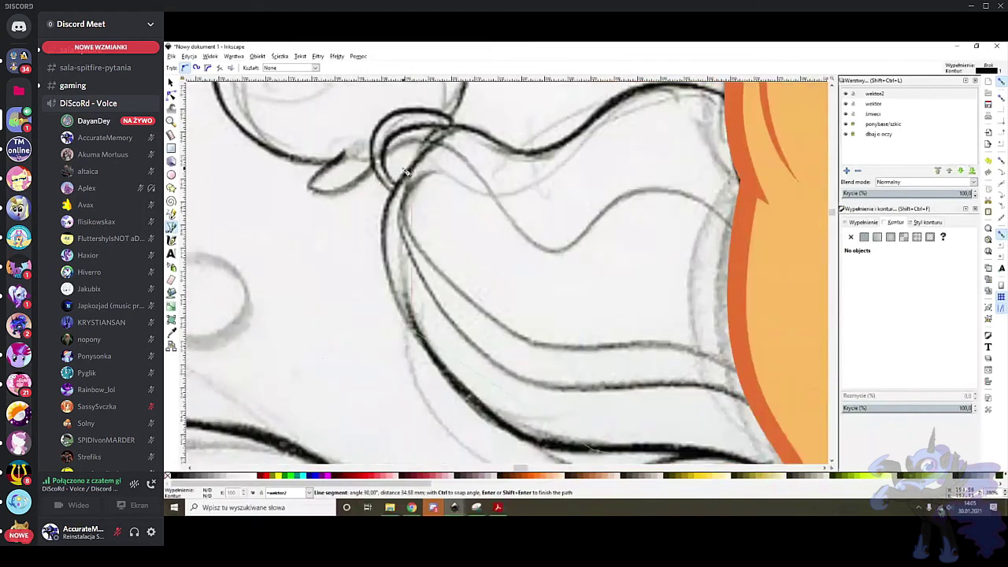
pyautogui.scroll(1, 403, 180)
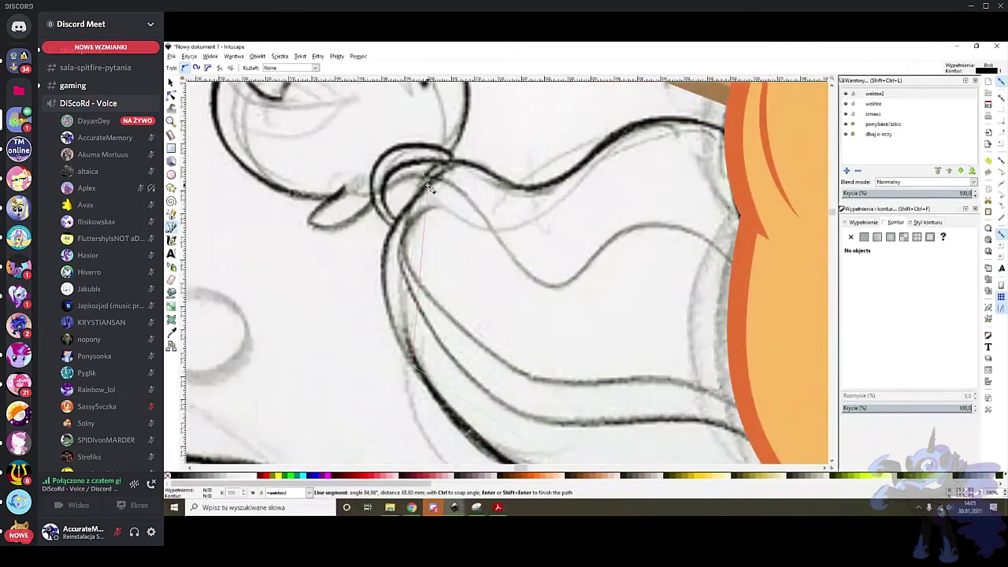
pyautogui.click(420, 197)
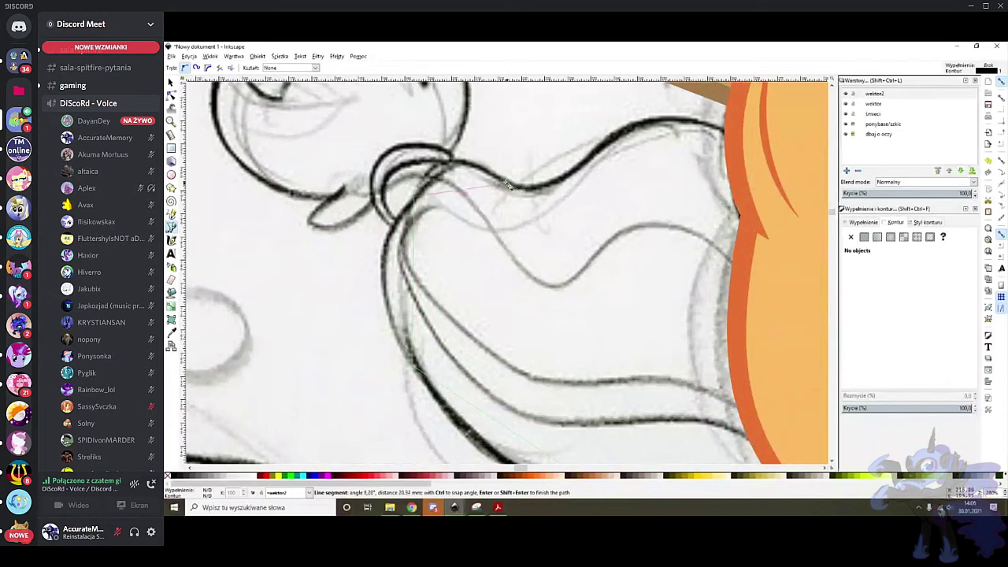
pyautogui.click(500, 181)
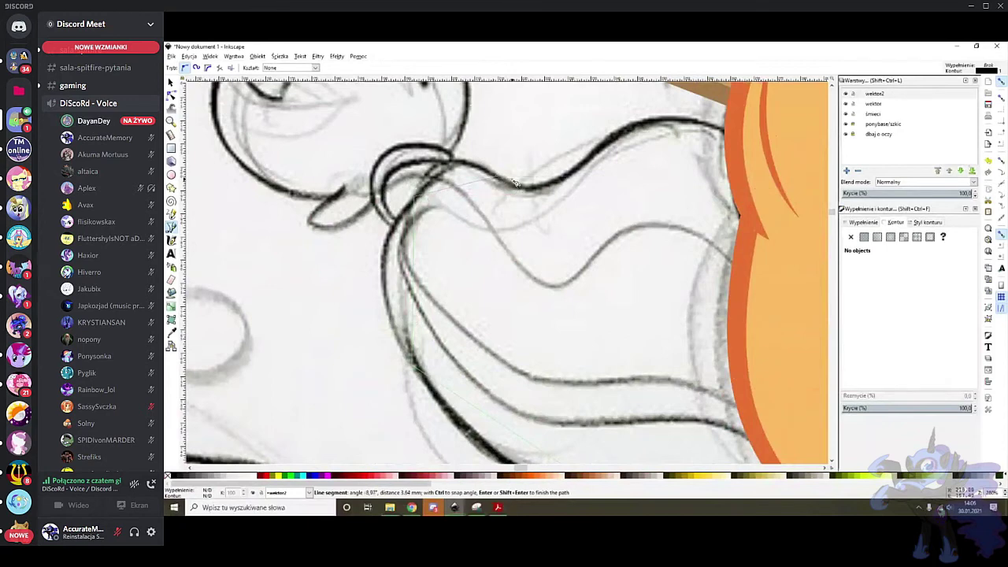
pyautogui.click(583, 166)
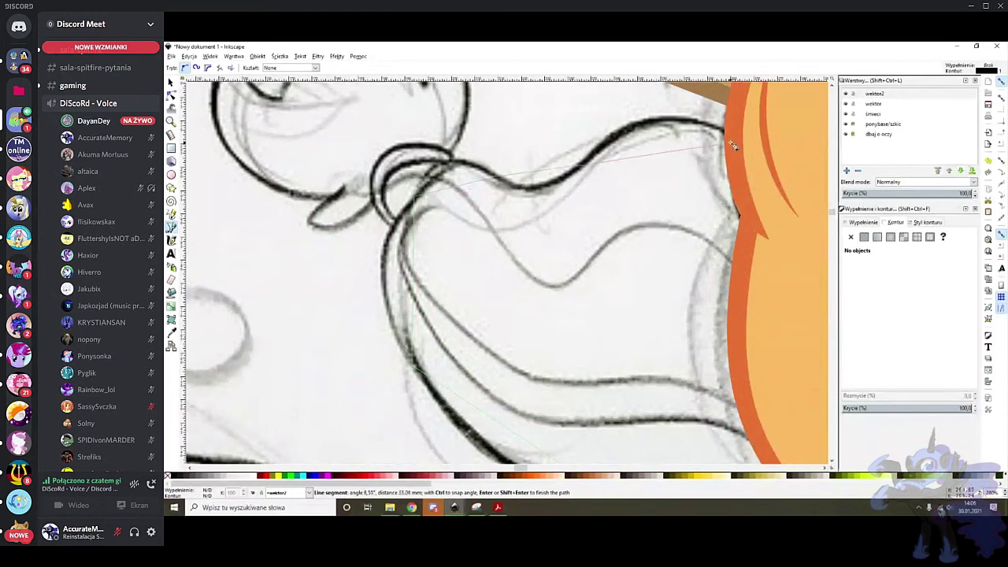
pyautogui.doubleClick(736, 144)
# Select the five inner nodes of the mane path and make them smooth
pyautogui.press('n')
pyautogui.moveTo(542, 173); pyautogui.dragTo(561, 183)
pyautogui.moveTo(452, 136); pyautogui.dragTo(602, 219)
pyautogui.moveTo(347, 147); pyautogui.dragTo(599, 444)
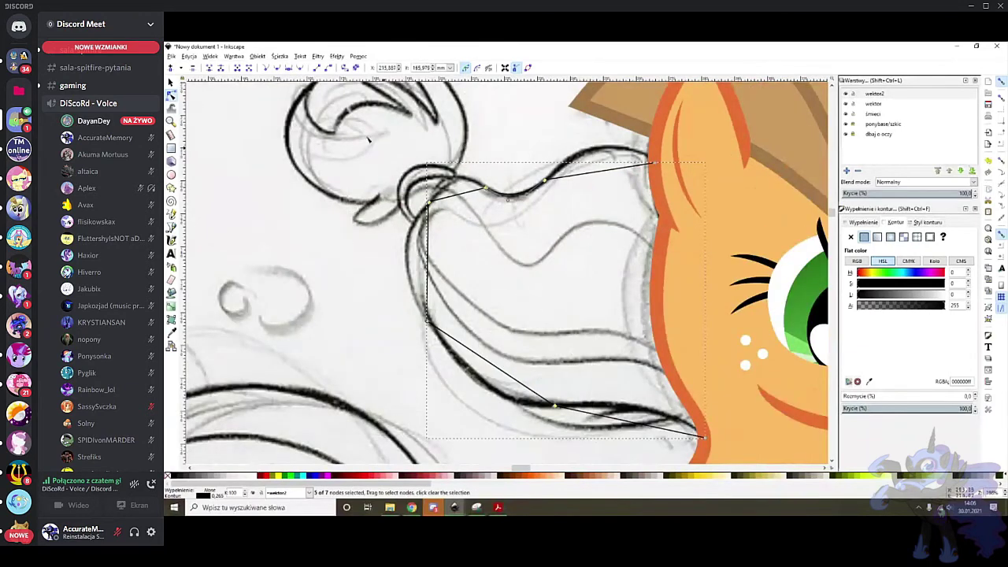
pyautogui.click(276, 69)
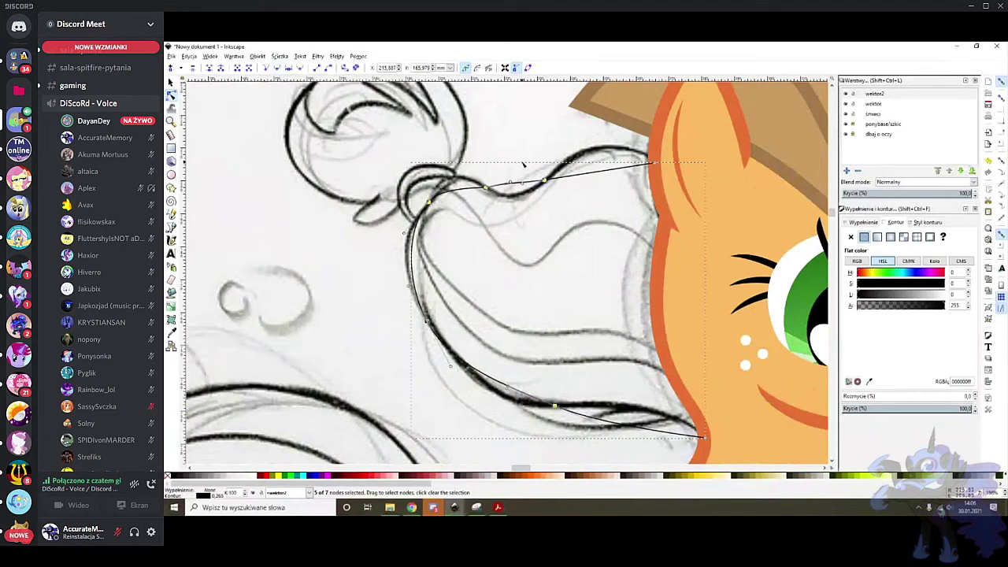
# Bend the mane's last segment up along the sketched hump near the ear and set the stroke colour to green 64bb51
pyautogui.scroll(1, 594, 141)
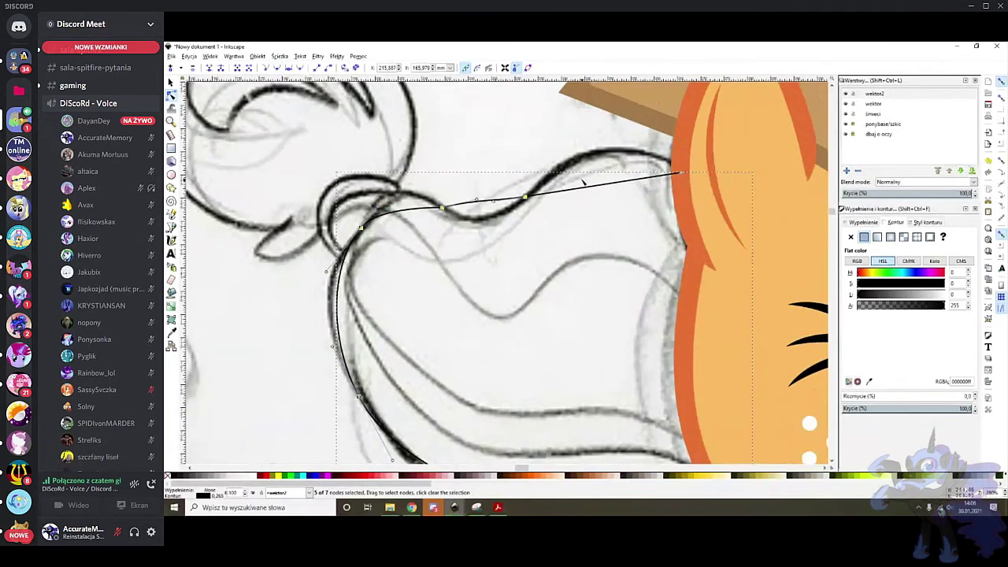
pyautogui.moveTo(598, 188)
pyautogui.mouseDown()
pyautogui.moveTo(598, 164)
pyautogui.moveTo(614, 158)
pyautogui.mouseUp()
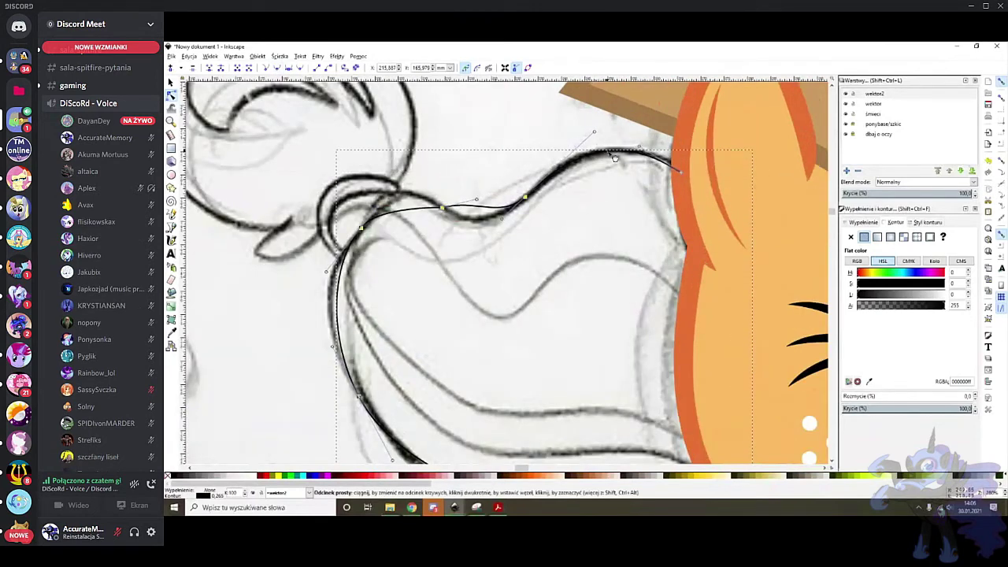
pyautogui.click(895, 283)
pyautogui.click(903, 295)
# Reshape the wave and hump on the mane's upper edge to follow the sketch line
pyautogui.scroll(2, 602, 132)
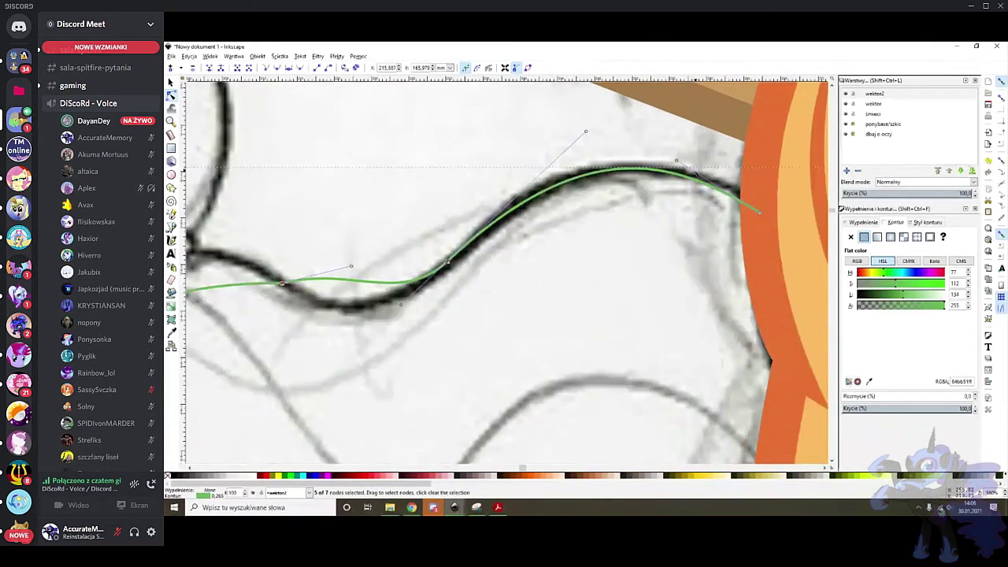
pyautogui.moveTo(641, 170); pyautogui.dragTo(658, 169)
pyautogui.moveTo(596, 173); pyautogui.dragTo(589, 175)
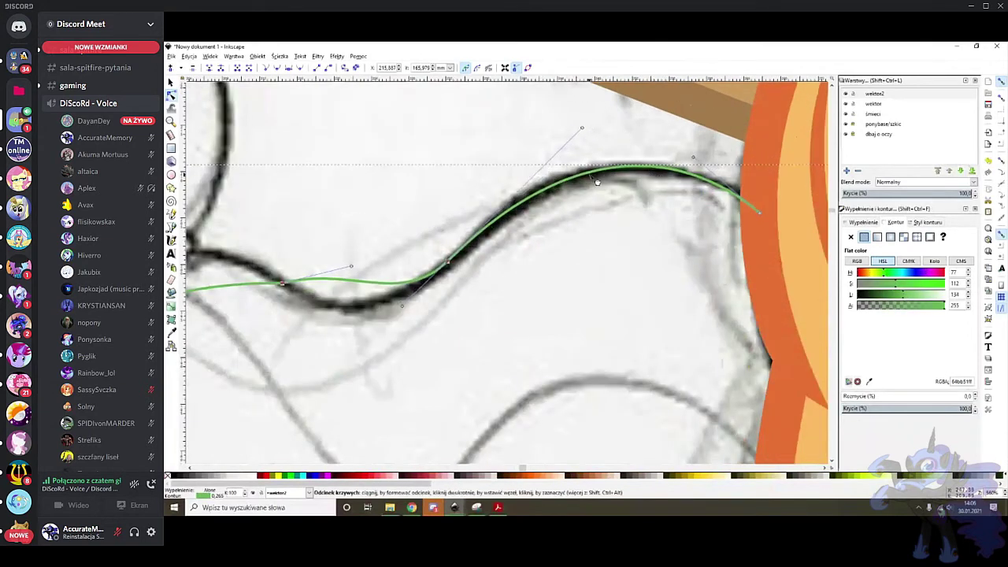
pyautogui.hscroll(-2, 424, 290)
pyautogui.moveTo(383, 268); pyautogui.dragTo(375, 299)
pyautogui.moveTo(294, 290); pyautogui.dragTo(312, 270)
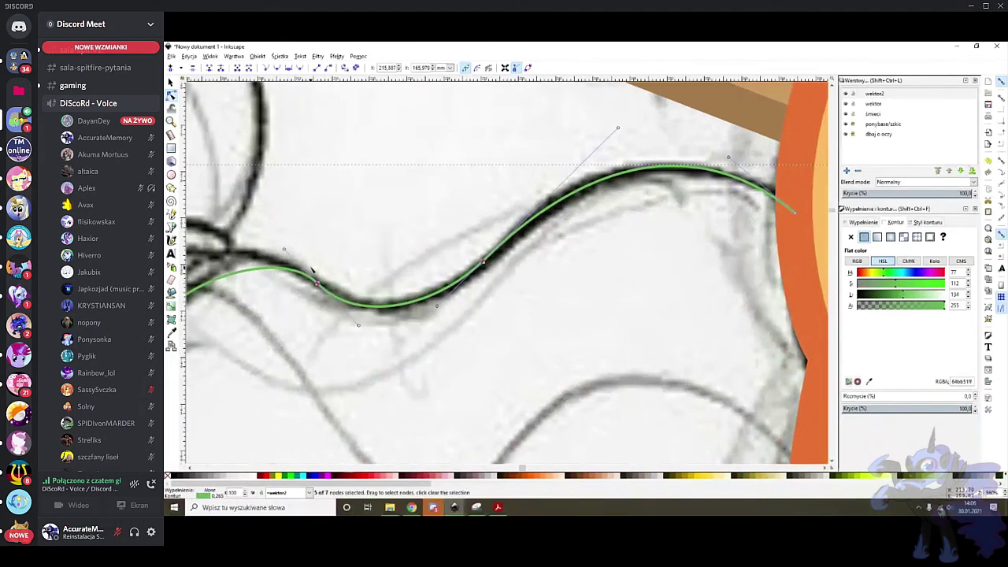
pyautogui.moveTo(393, 305); pyautogui.dragTo(395, 305)
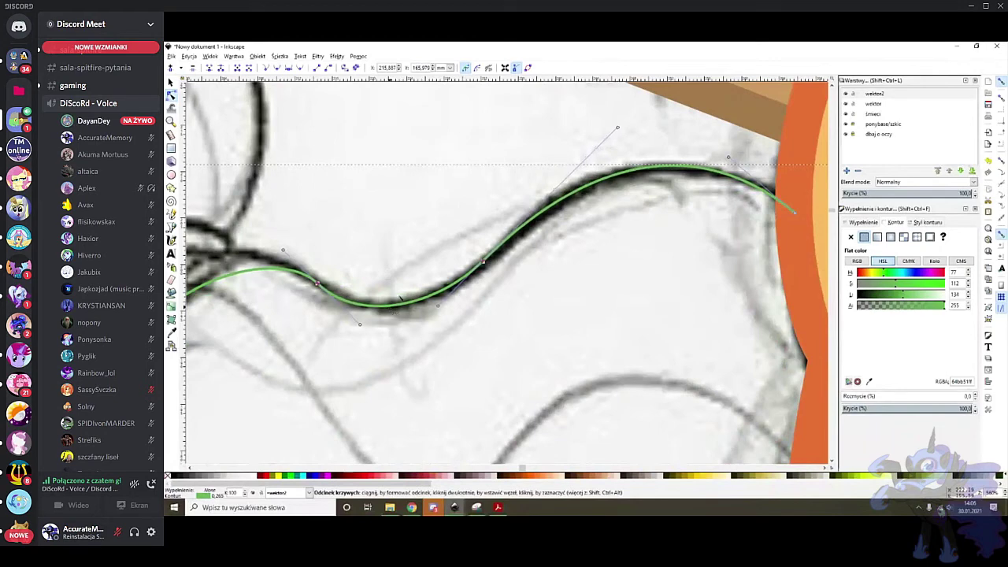
# Reshape the mane's curve where it passes the hair tie to match the sketch
pyautogui.hscroll(-10, 500, 268)
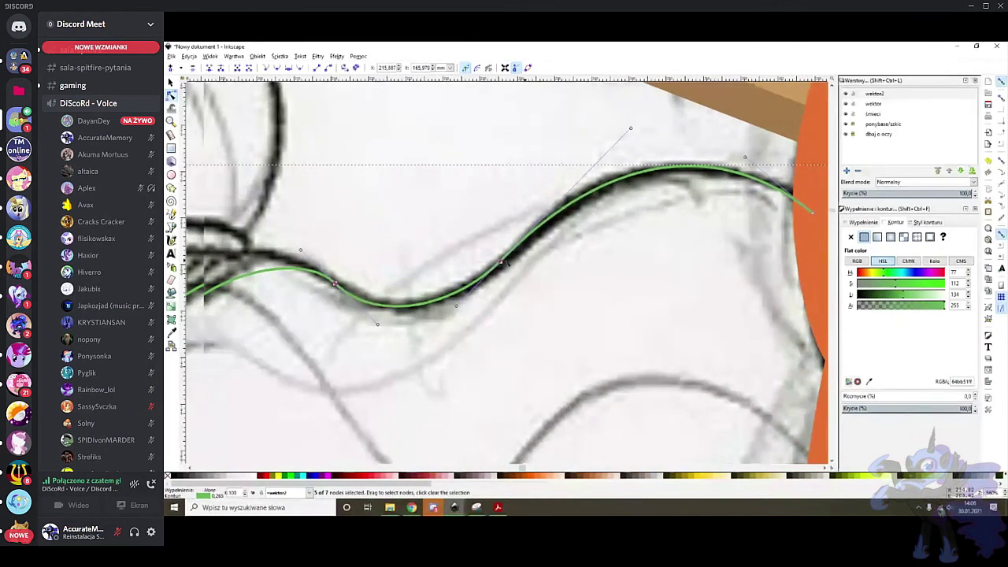
pyautogui.moveTo(458, 250); pyautogui.dragTo(428, 232)
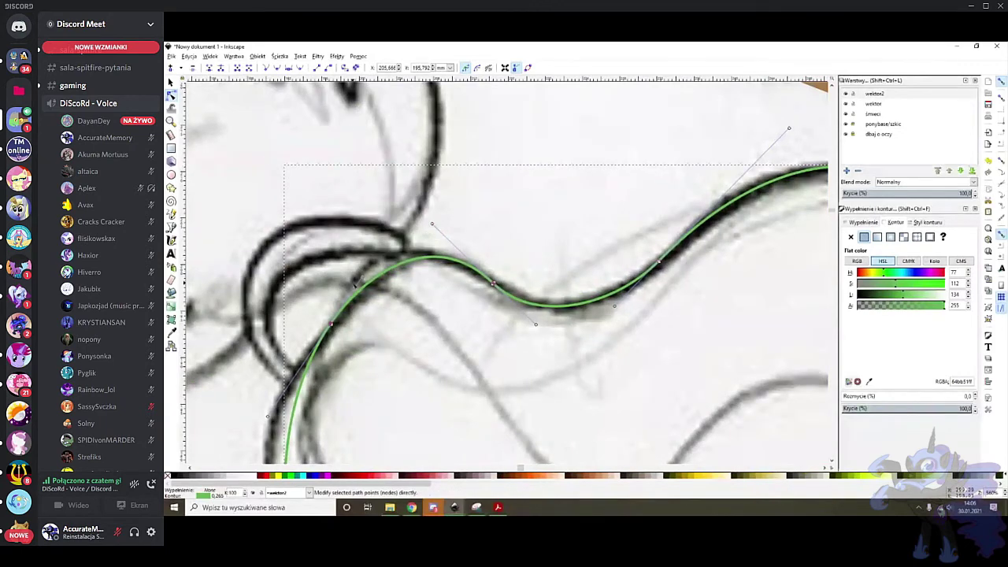
pyautogui.moveTo(364, 280); pyautogui.dragTo(368, 277)
pyautogui.scroll(-2, 368, 277)
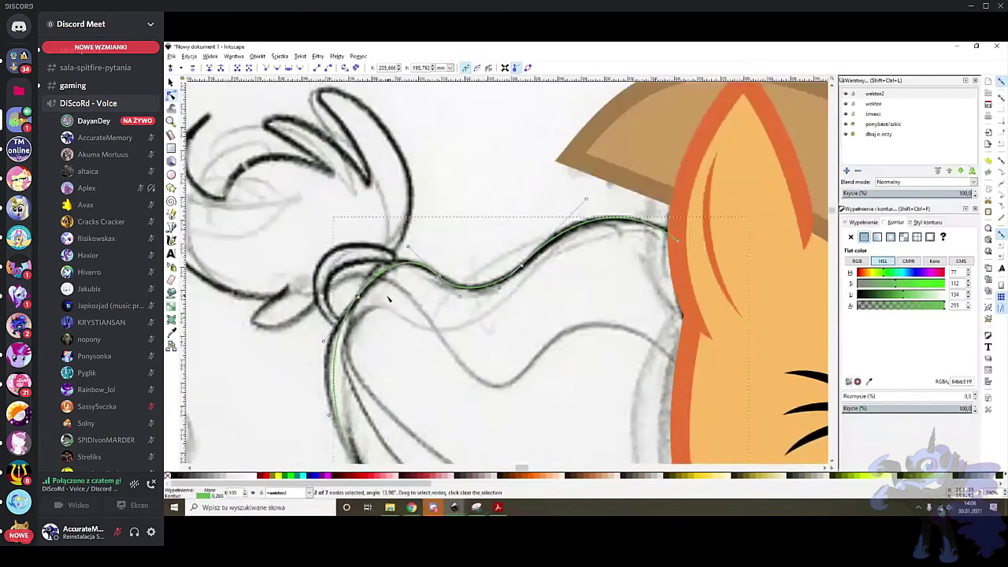
pyautogui.moveTo(377, 270); pyautogui.dragTo(359, 283)
pyautogui.scroll(-1, 428, 206)
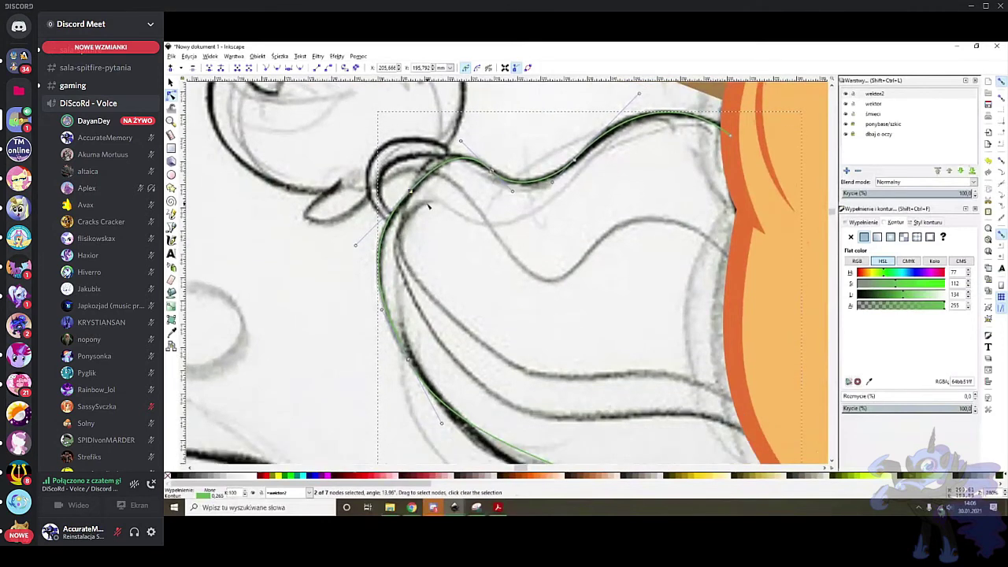
pyautogui.moveTo(342, 331); pyautogui.dragTo(426, 392)
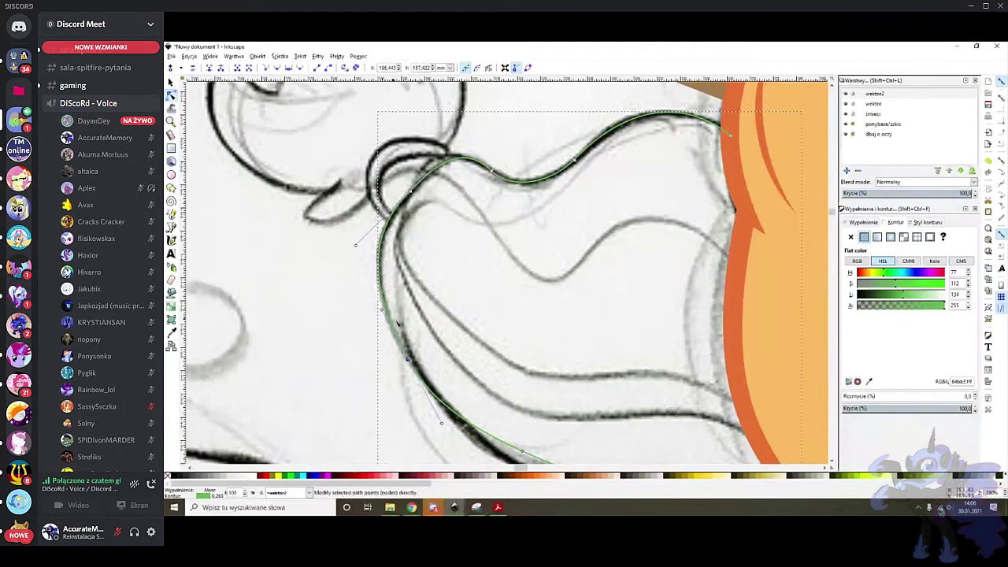
pyautogui.scroll(-1, 394, 283)
pyautogui.scroll(2, 410, 280)
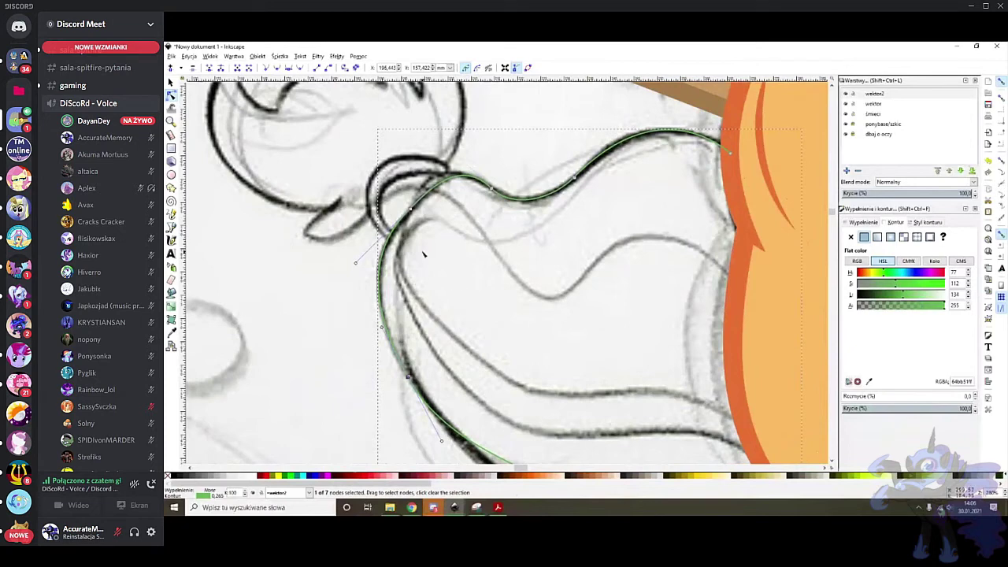
pyautogui.moveTo(461, 133); pyautogui.dragTo(512, 211)
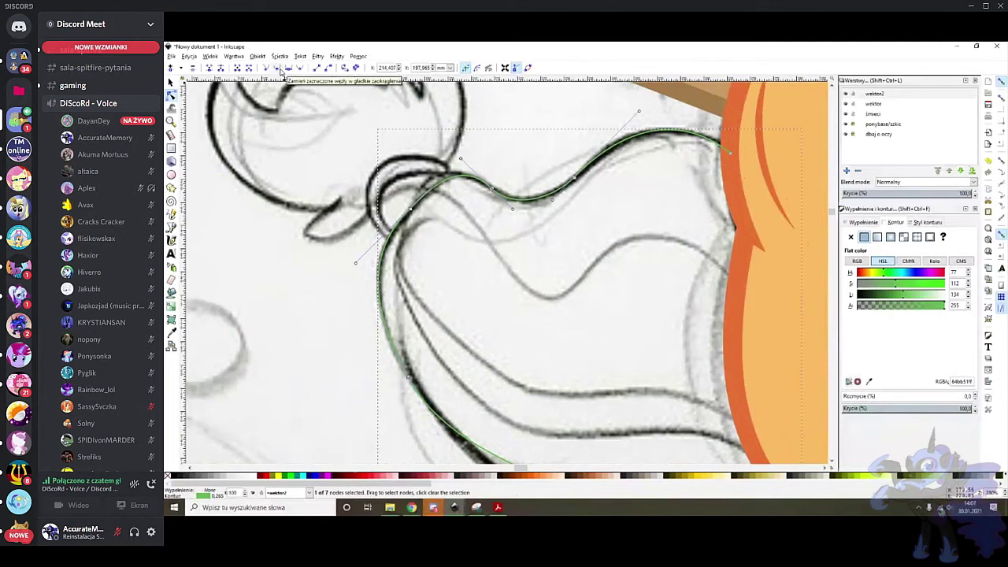
pyautogui.hscroll(-2, 405, 127)
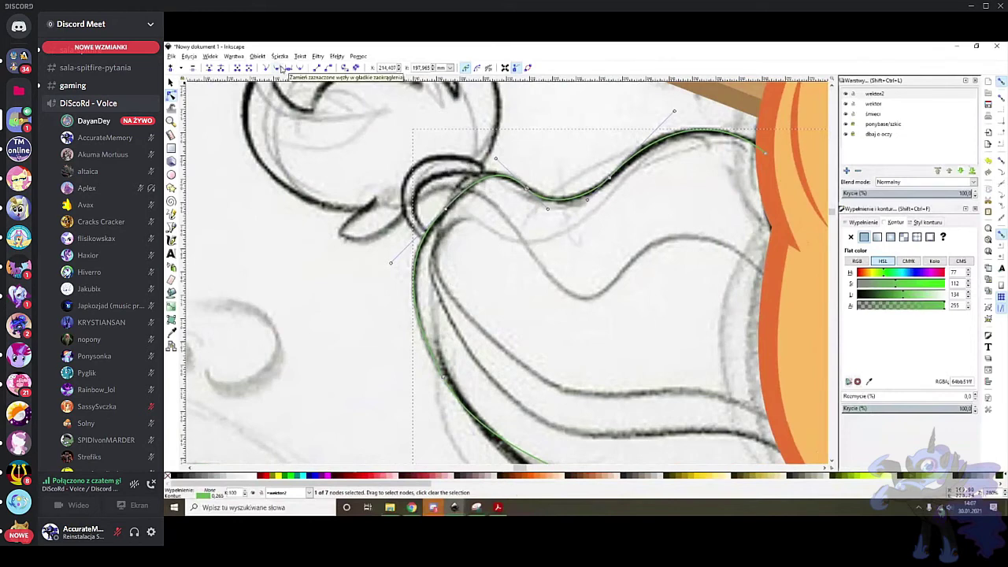
# Bend the lower part of the mane's outer curve down onto the sketch line
pyautogui.scroll(-1, 426, 275)
pyautogui.click(443, 358)
pyautogui.scroll(-2, 477, 404)
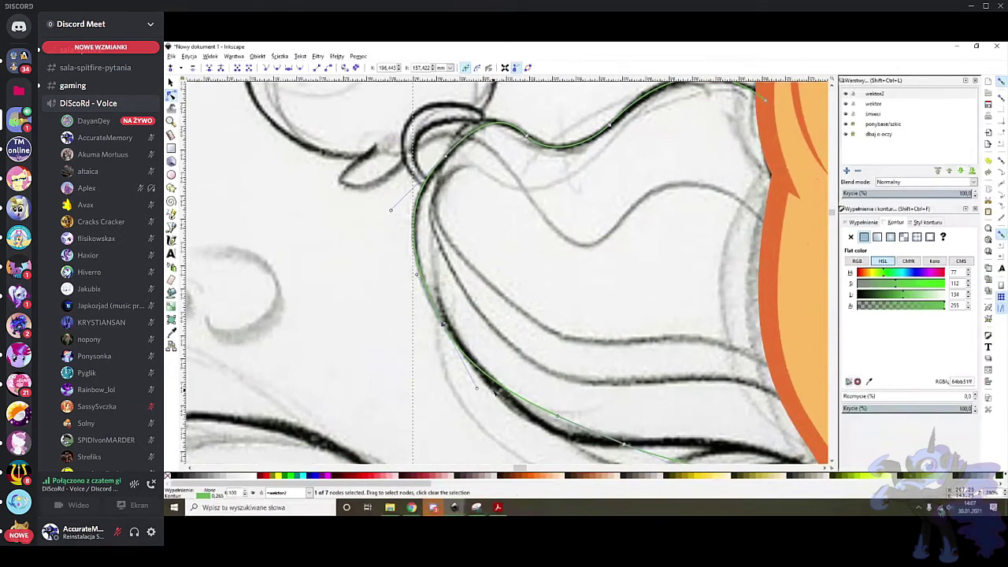
pyautogui.scroll(-2, 517, 389)
pyautogui.scroll(-3, 516, 390)
pyautogui.moveTo(557, 329); pyautogui.dragTo(557, 360)
# Curve the mane's bottom segment along the sketch by adjusting the handle of its end node at the neck
pyautogui.hscroll(3, 557, 360)
pyautogui.click(672, 382)
pyautogui.scroll(1, 675, 386)
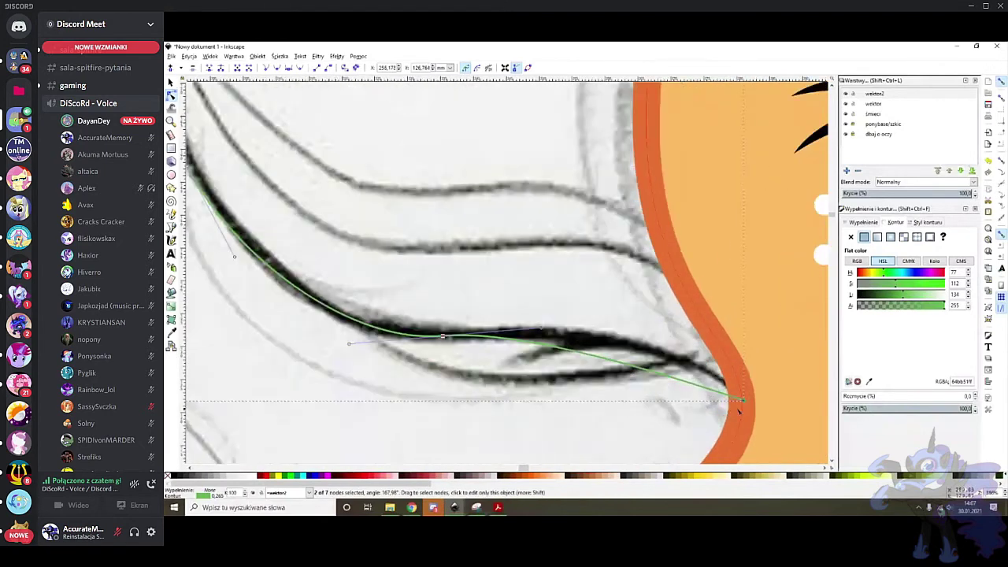
pyautogui.moveTo(698, 360); pyautogui.dragTo(664, 331)
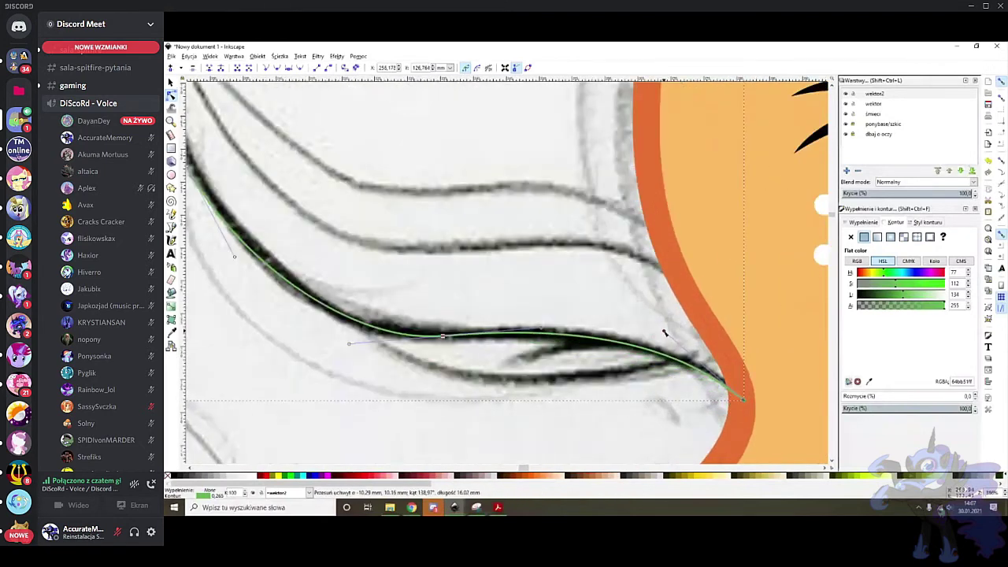
# Set the mane outline's stroke width to 4 mm and colour it with the darker yellow sampled from Applejack's mane in the reference chart
pyautogui.rightClick(228, 498)
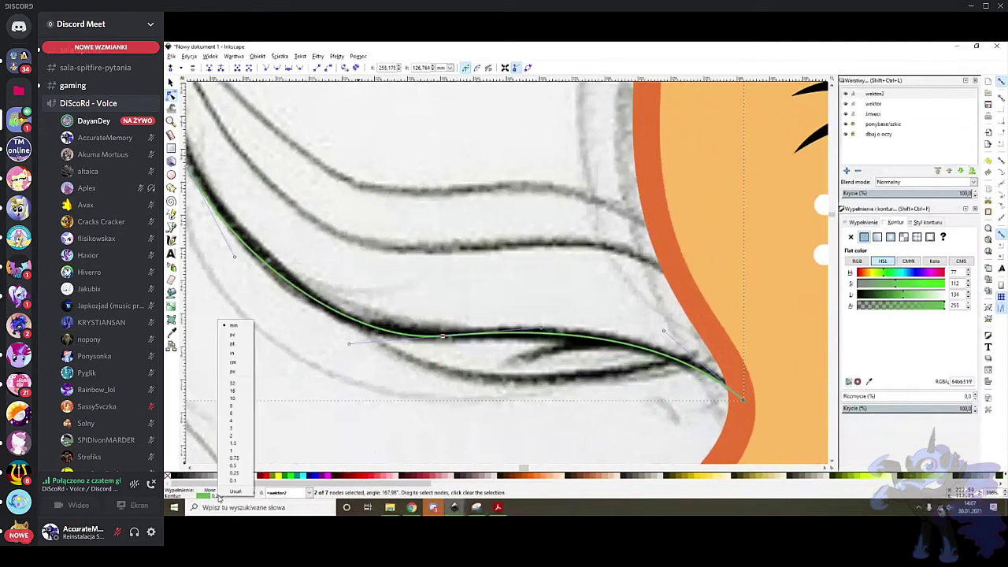
pyautogui.click(240, 422)
pyautogui.click(172, 333)
pyautogui.scroll(-7, 659, 292)
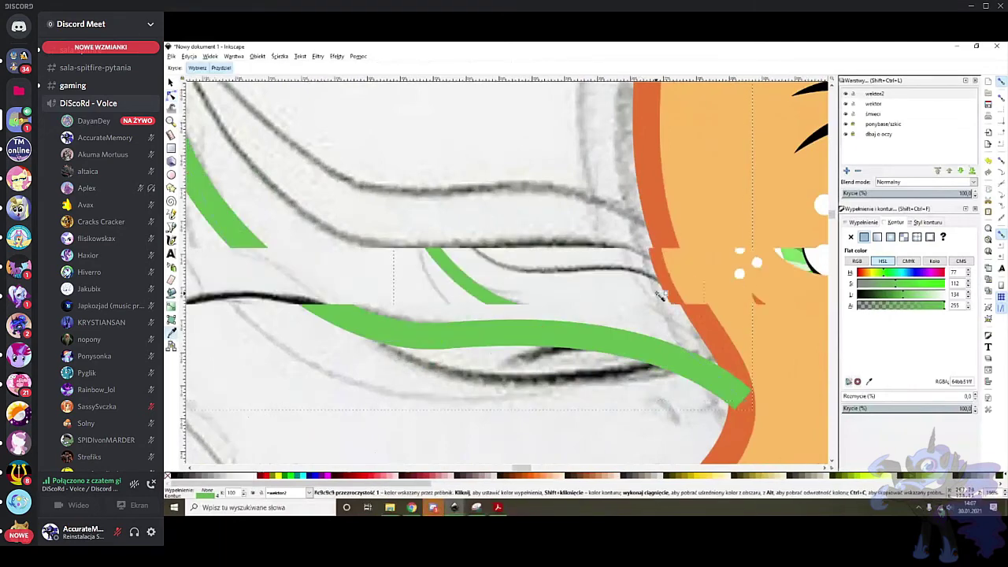
pyautogui.scroll(-2, 661, 294)
pyautogui.hscroll(4, 703, 327)
pyautogui.scroll(1, 751, 309)
pyautogui.scroll(3, 517, 243)
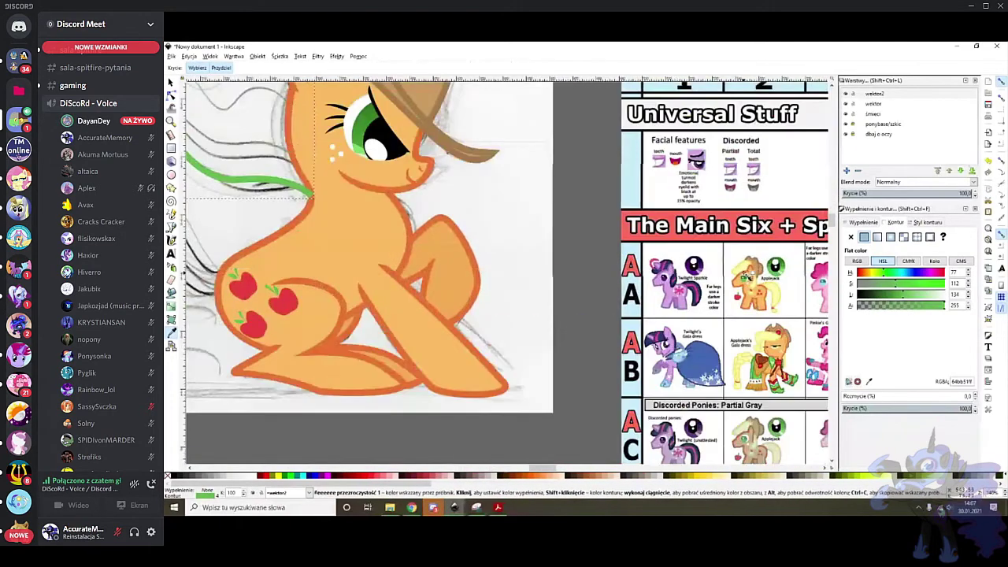
pyautogui.scroll(5, 740, 255)
pyautogui.click(740, 252)
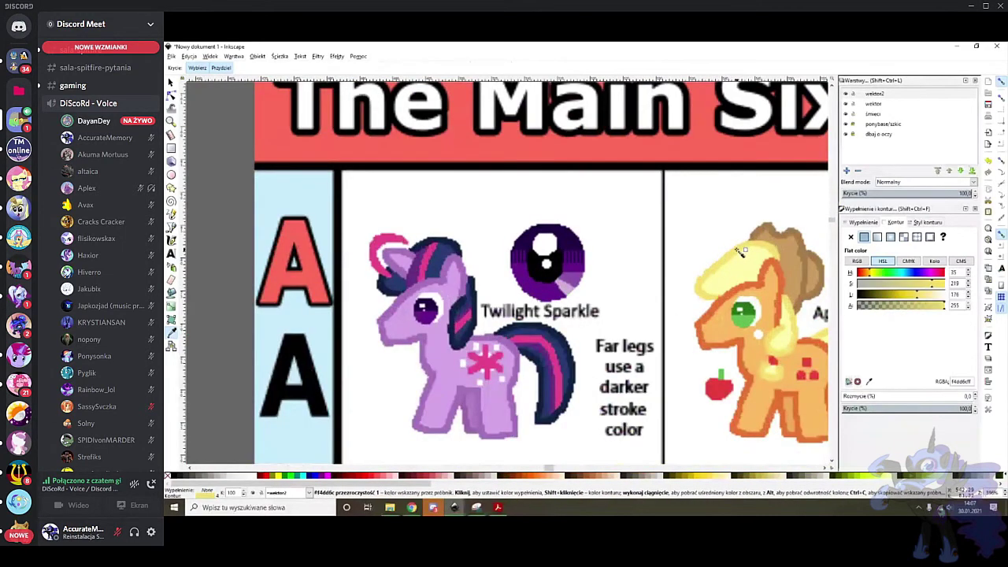
# Duplicate the mane outline and fill the copy with the pale yellow sampled from Applejack's mane in the reference chart
pyautogui.scroll(-4, 570, 266)
pyautogui.scroll(-2, 551, 268)
pyautogui.scroll(5, 501, 208)
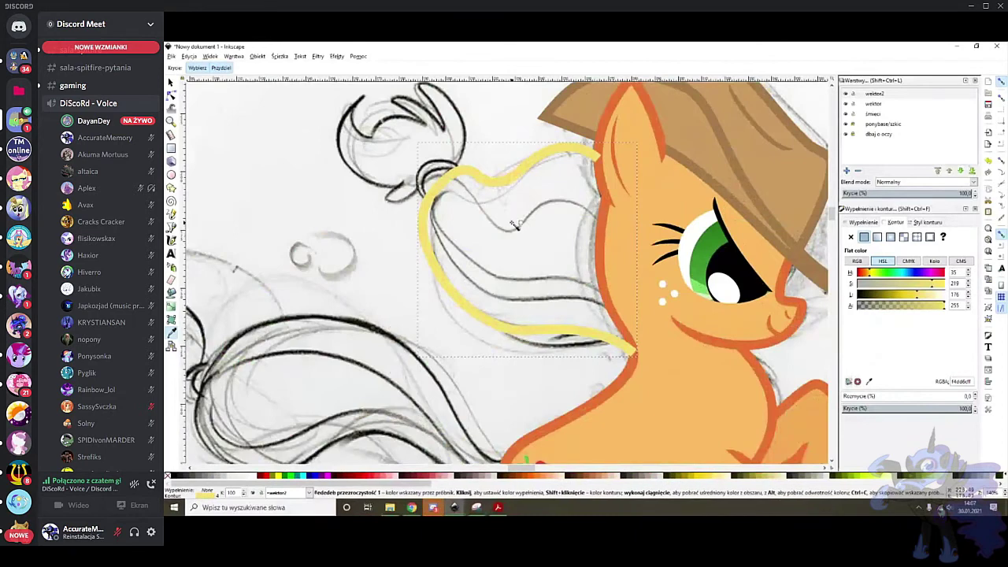
pyautogui.scroll(2, 511, 219)
pyautogui.click(171, 82)
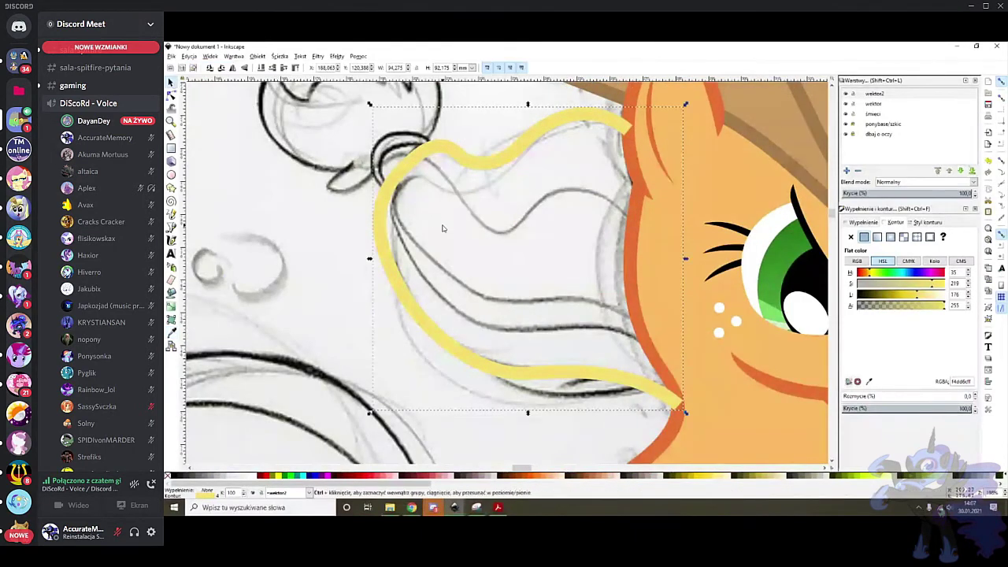
pyautogui.press('d')
pyautogui.scroll(-3, 585, 329)
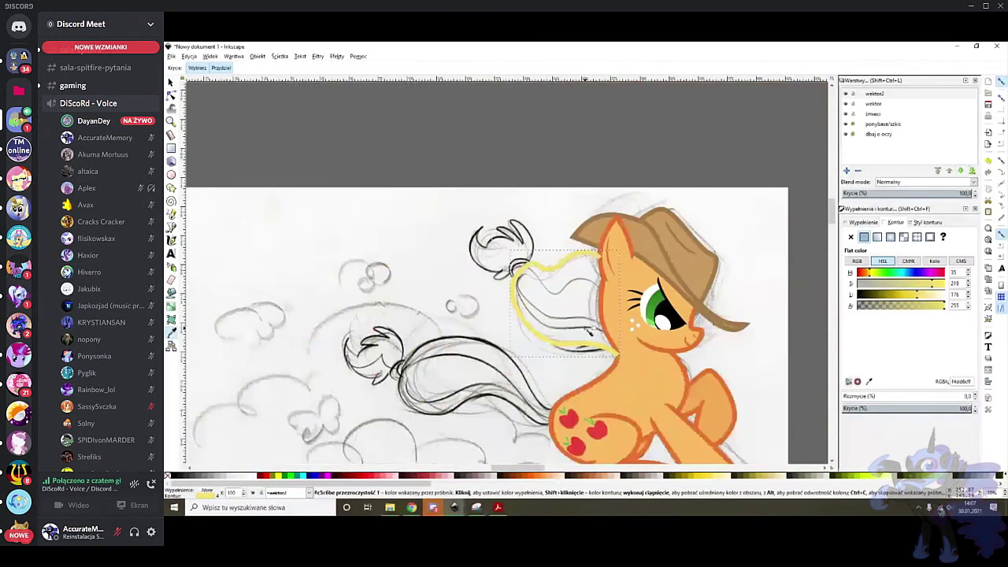
pyautogui.scroll(-3, 589, 331)
pyautogui.scroll(5, 682, 307)
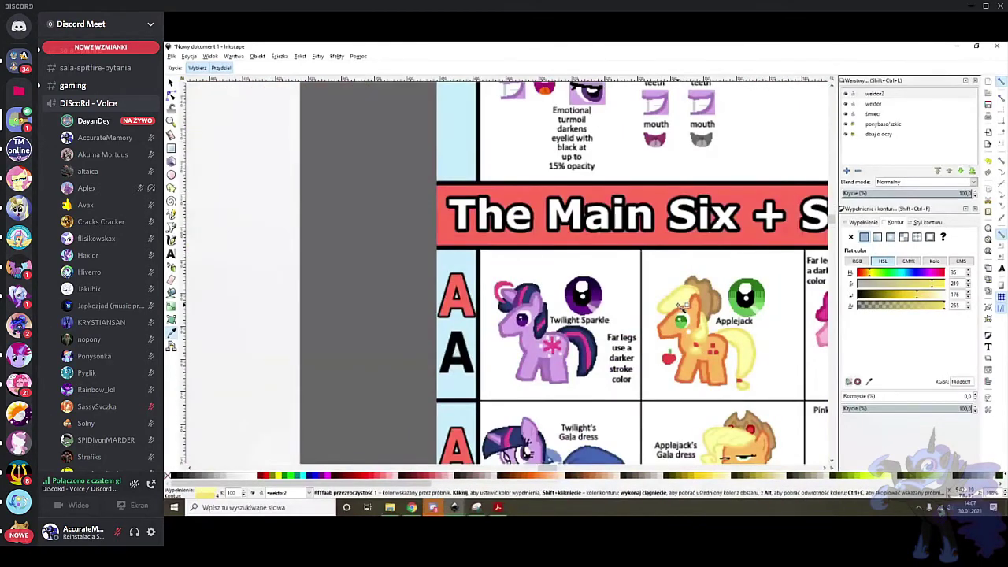
pyautogui.scroll(-4, 682, 307)
pyautogui.scroll(5, 551, 272)
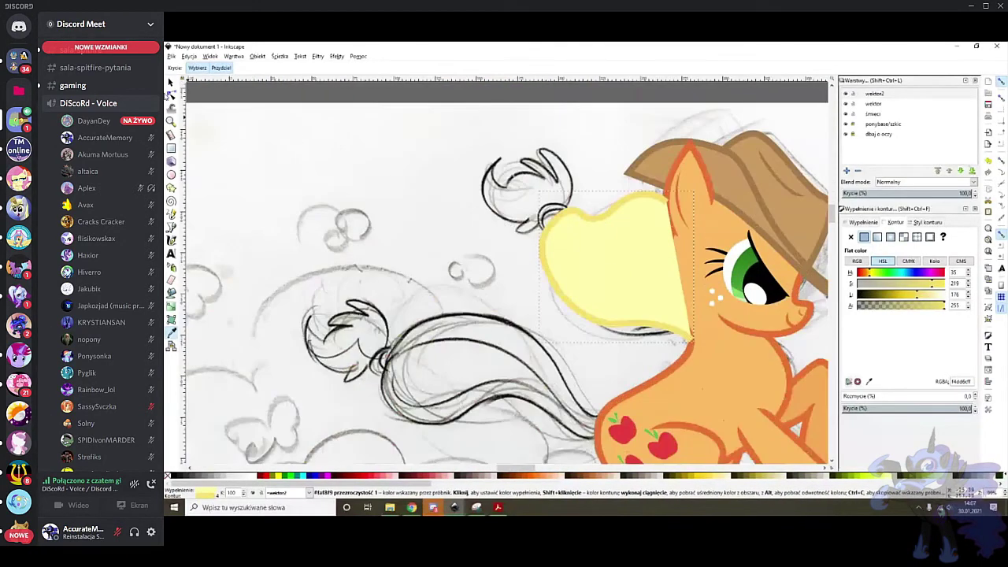
# Remove the stroke from the filled mane copy and place it behind the mane outline and the head
pyautogui.click(171, 83)
pyautogui.hscroll(2, 387, 175)
pyautogui.moveTo(548, 258); pyautogui.dragTo(470, 257)
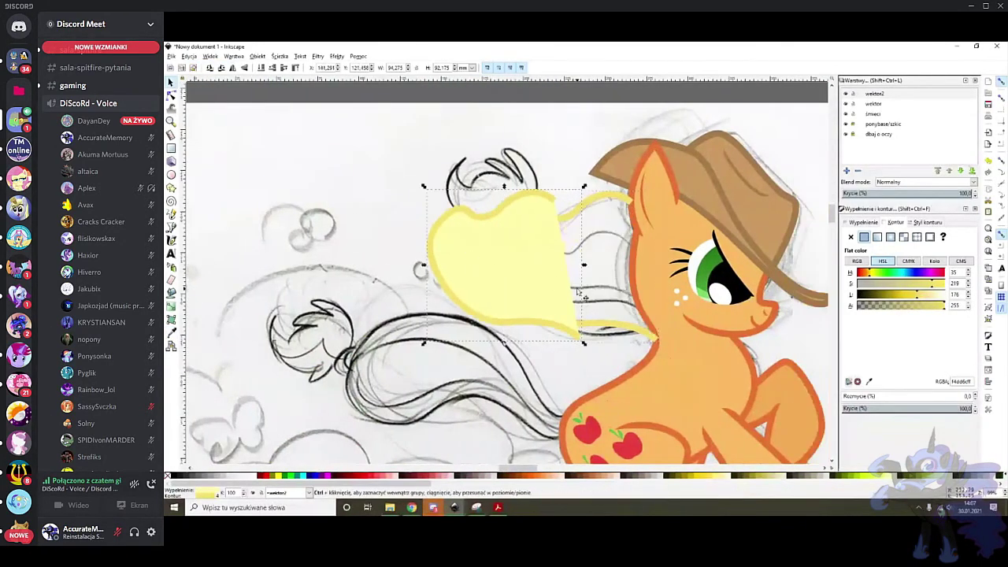
pyautogui.moveTo(578, 293); pyautogui.dragTo(655, 292)
pyautogui.click(850, 237)
pyautogui.scroll(1, 619, 253)
pyautogui.scroll(1, 587, 219)
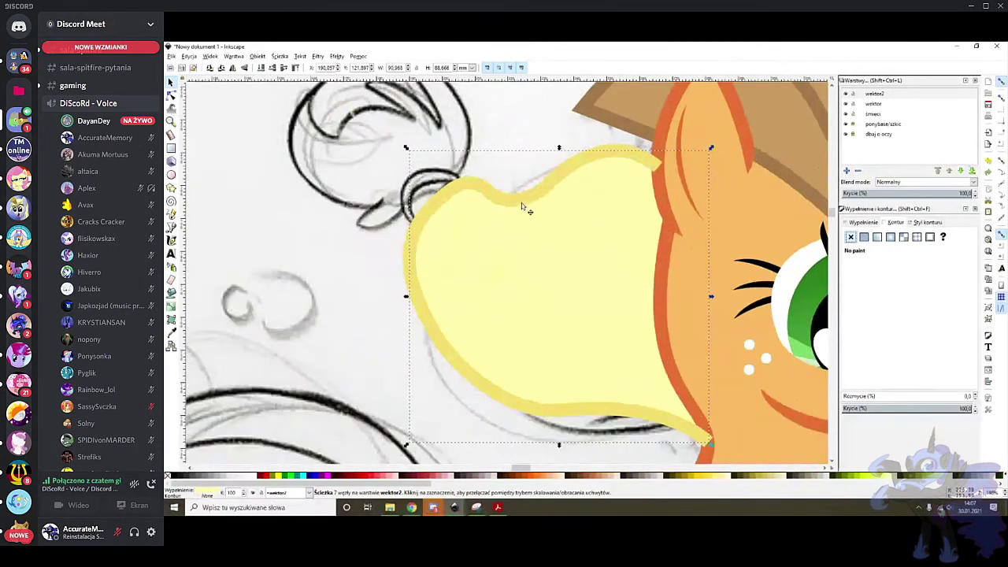
pyautogui.hotkey('ctrl', 'z')
pyautogui.moveTo(515, 201)
pyautogui.mouseDown()
pyautogui.moveTo(452, 172)
pyautogui.moveTo(461, 157)
pyautogui.mouseUp()
pyautogui.hotkey('ctrl', 'z')
pyautogui.click(530, 262)
pyautogui.moveTo(548, 261); pyautogui.dragTo(407, 260)
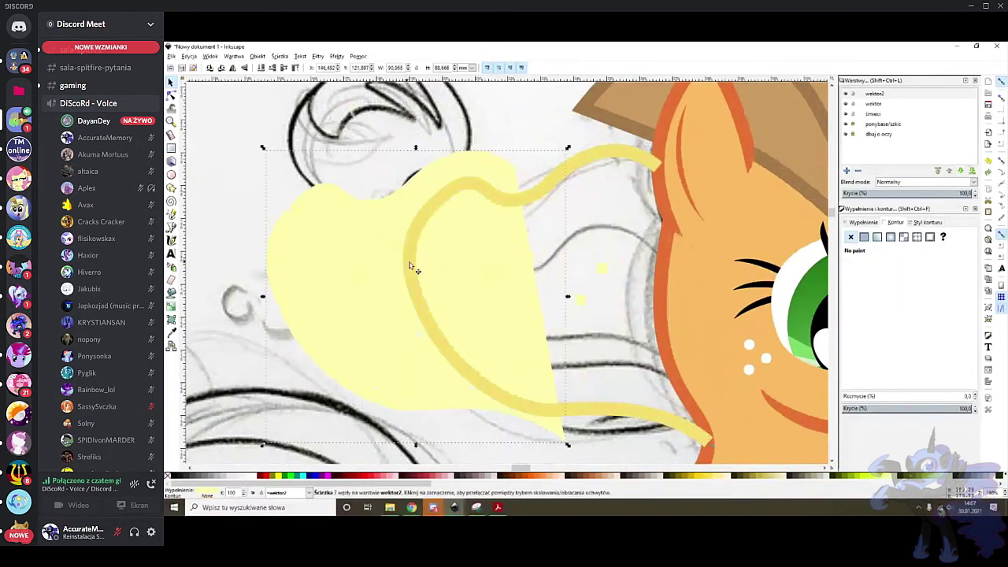
pyautogui.hotkey('ctrl', 'z')
# Lower the mane fill's opacity to about 40% and draw a three-node path roughly along the lowest inner strand line
pyautogui.click(892, 408)
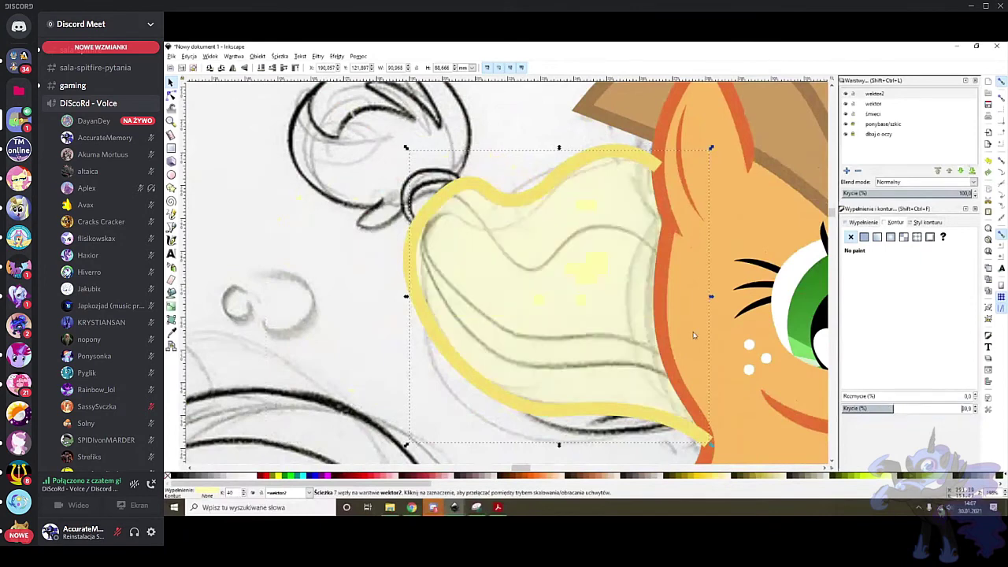
pyautogui.press('+')
pyautogui.click(172, 227)
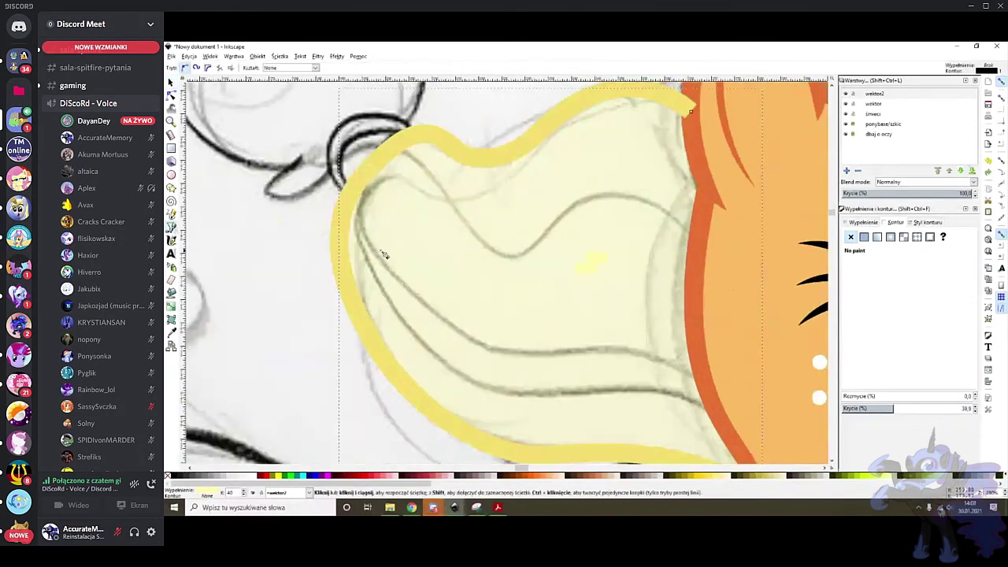
pyautogui.click(356, 200)
pyautogui.click(461, 381)
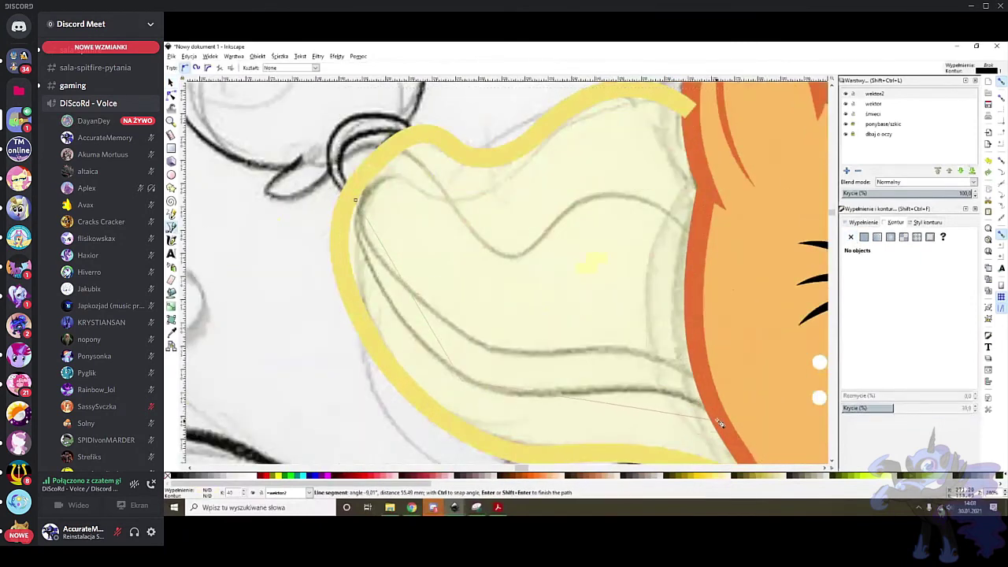
pyautogui.doubleClick(718, 418)
# Give the lowest strand path a 2 mm stroke in the darker yellow sampled from the mane outline
pyautogui.rightClick(221, 495)
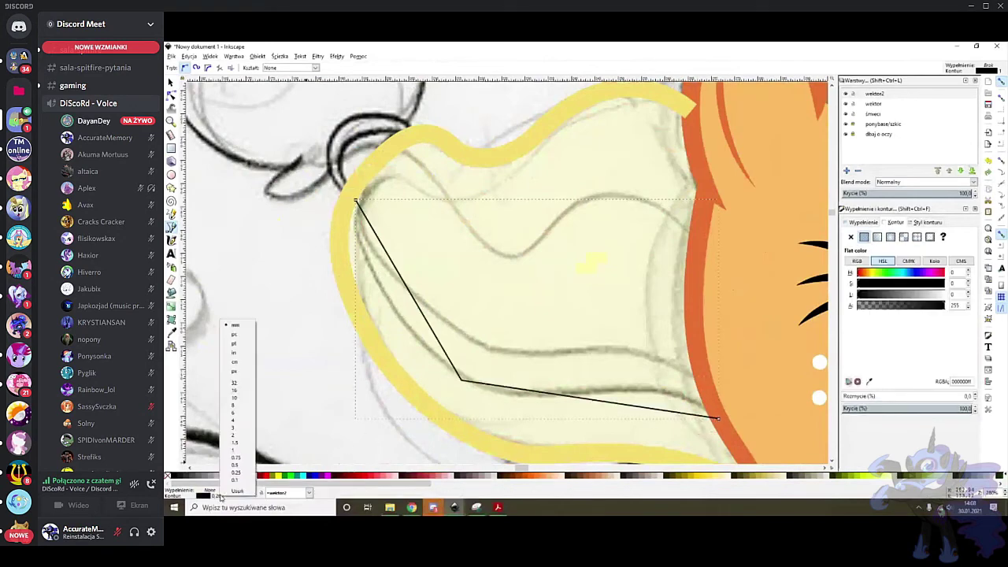
pyautogui.click(239, 436)
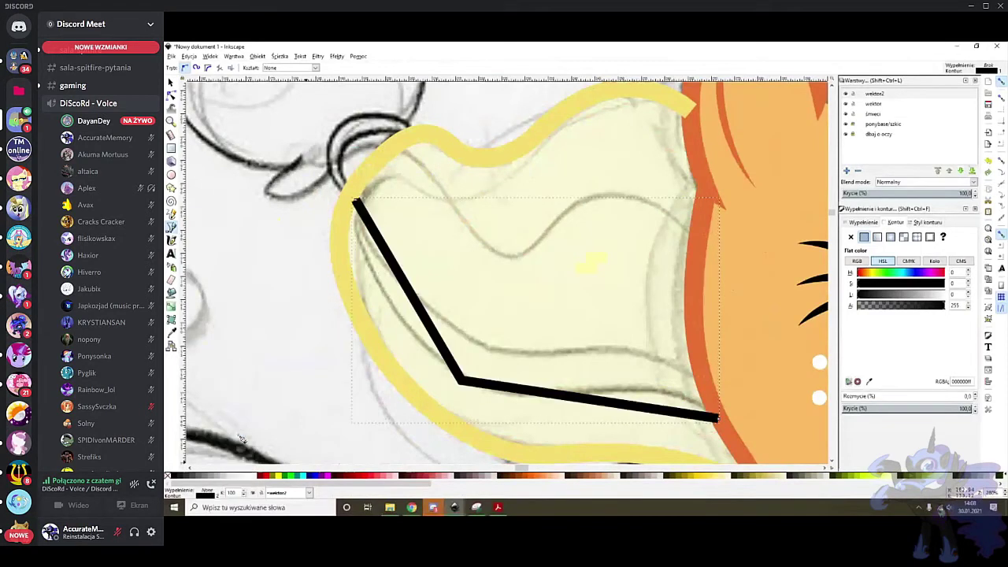
pyautogui.press('d')
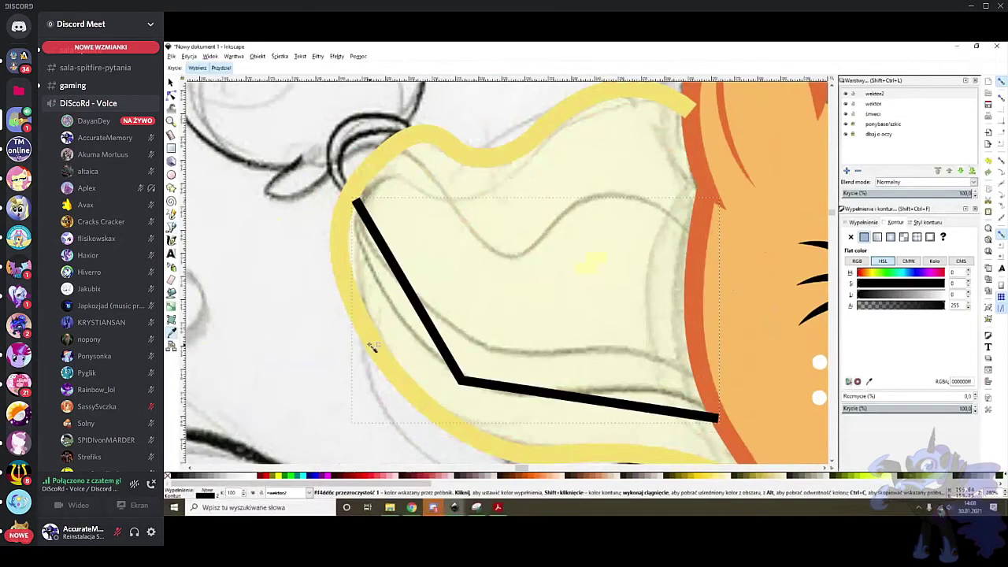
pyautogui.click(371, 348)
# Smooth the middle node of the lowest strand and lower the strand's opacity to 49.7%
pyautogui.press('n')
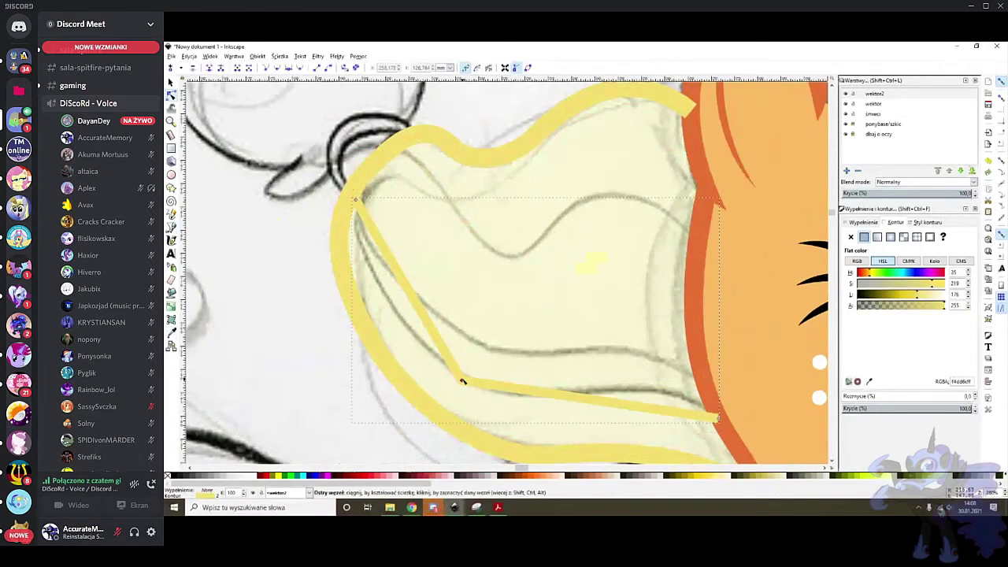
pyautogui.keyDown('ctrl'); pyautogui.click(463, 380); pyautogui.keyUp('ctrl')
pyautogui.click(463, 379)
pyautogui.click(627, 418)
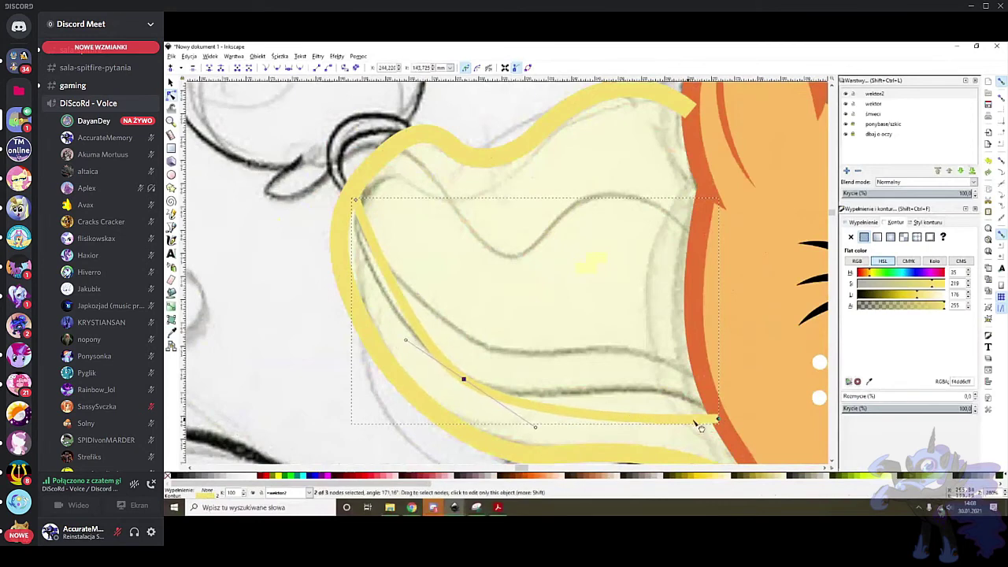
pyautogui.click(905, 408)
# Bend both halves of the lowest strand onto the sketch line, then restore its opacity to 100%
pyautogui.moveTo(711, 418); pyautogui.dragTo(633, 352)
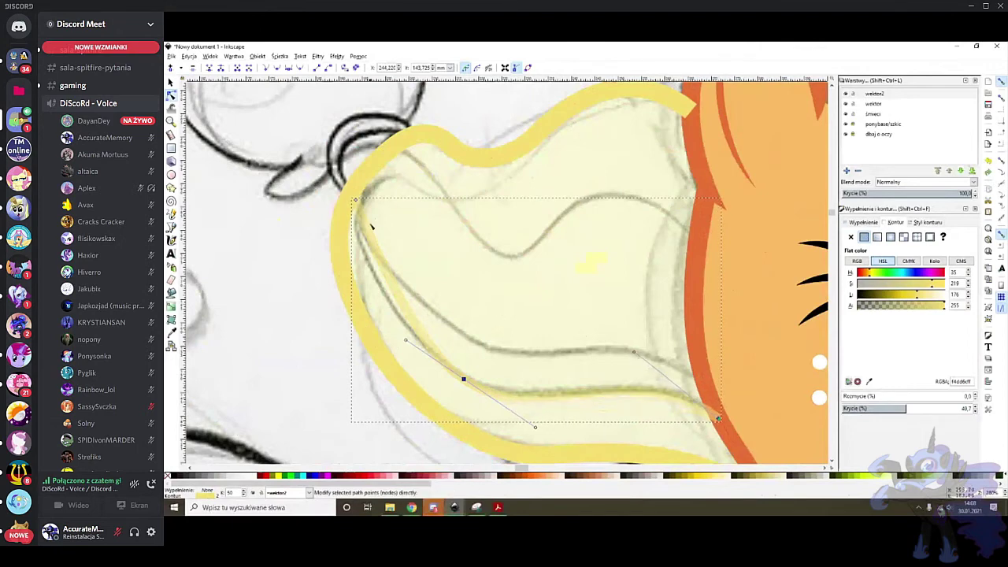
pyautogui.moveTo(378, 258); pyautogui.dragTo(376, 261)
pyautogui.moveTo(355, 202); pyautogui.dragTo(360, 273)
pyautogui.click(464, 380)
pyautogui.moveTo(464, 380); pyautogui.dragTo(461, 375)
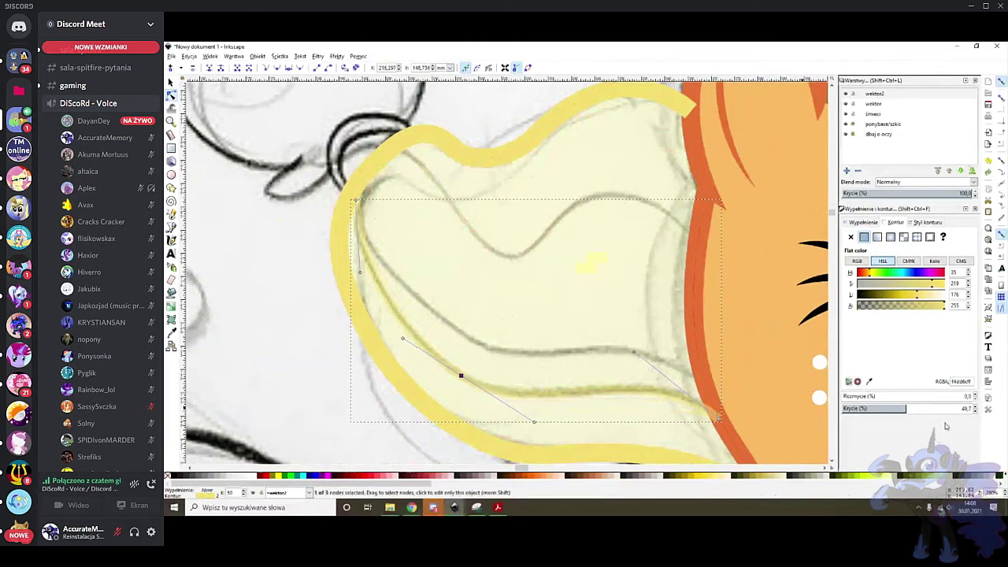
pyautogui.moveTo(930, 408); pyautogui.dragTo(976, 409)
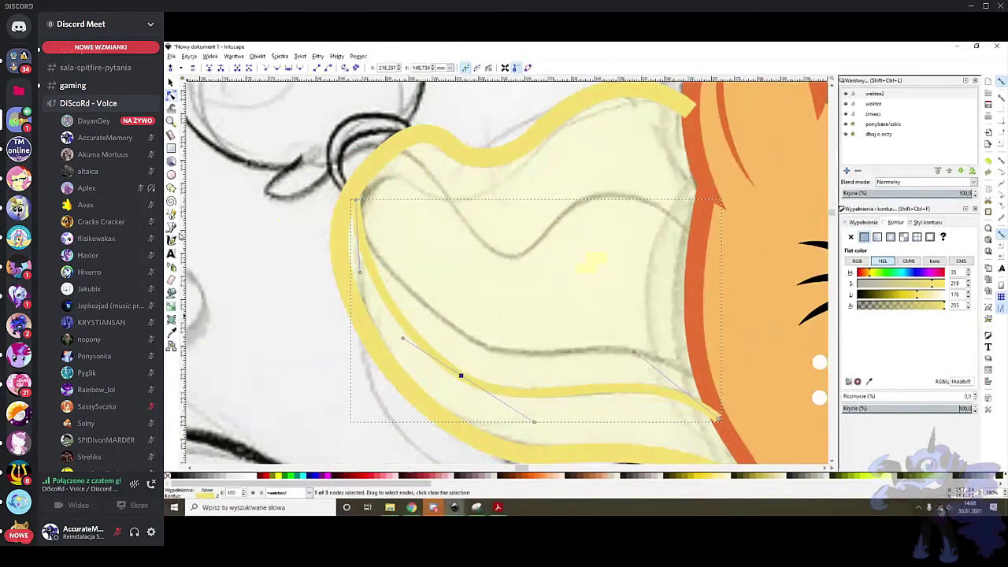
# Shift the lowest strand's start node slightly so it sits on the mane outline near the hair tie
pyautogui.press('b')
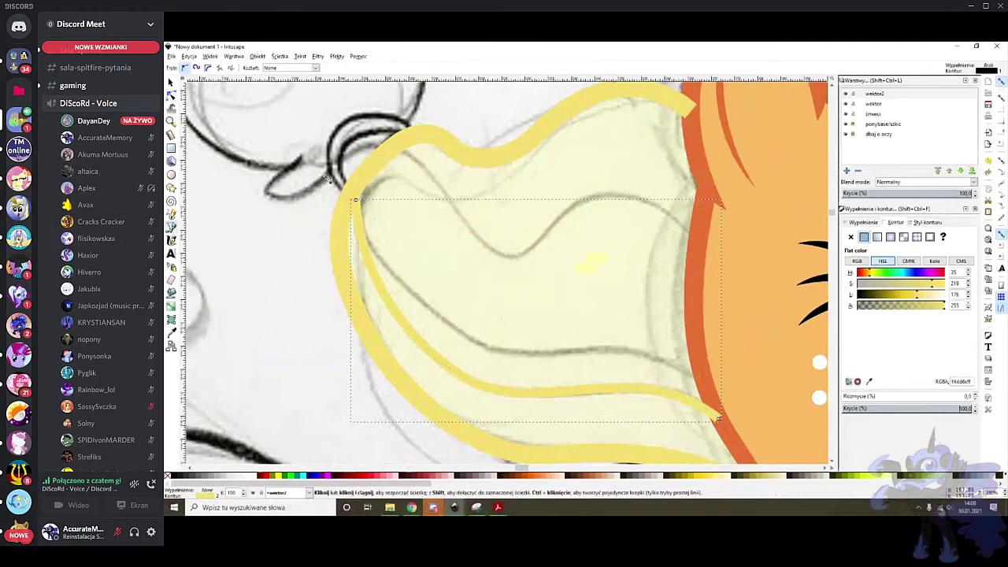
pyautogui.click(171, 95)
pyautogui.scroll(1, 361, 230)
pyautogui.moveTo(356, 235); pyautogui.dragTo(352, 231)
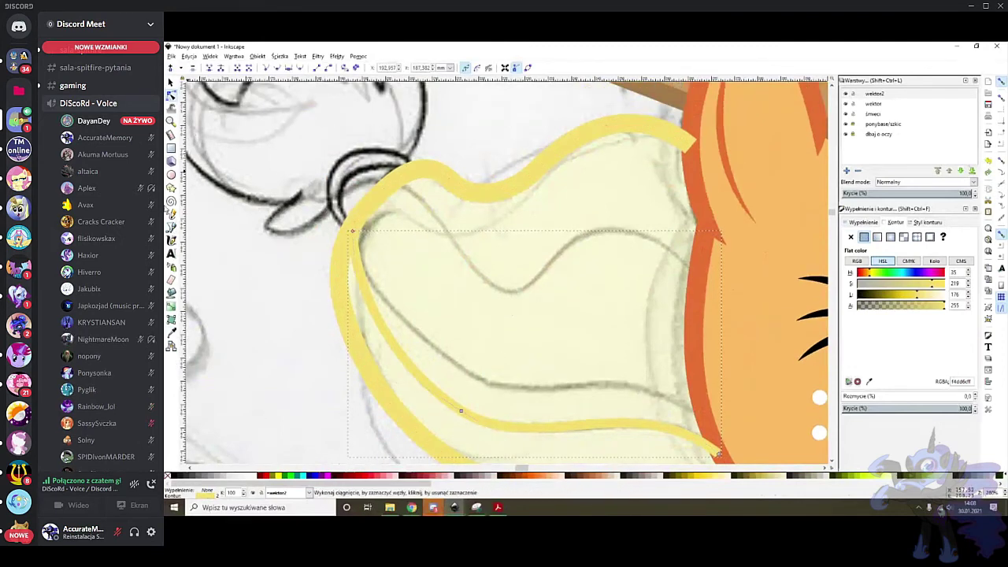
# Draw a three-node path along the next strand line above, from the mane outline to the neck, and smooth its middle node
pyautogui.press('b')
pyautogui.click(362, 217)
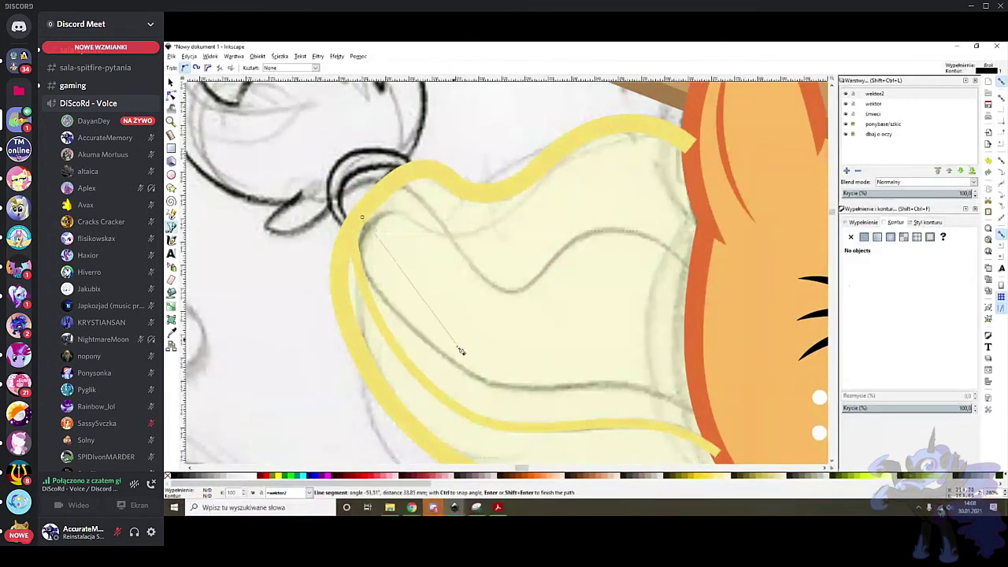
pyautogui.doubleClick(708, 421)
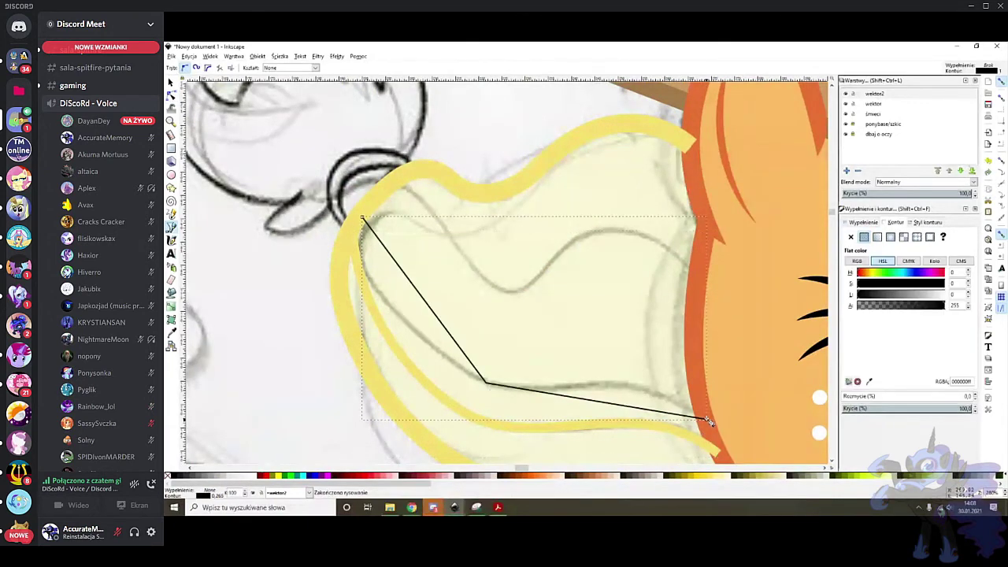
pyautogui.click(171, 93)
pyautogui.click(484, 384)
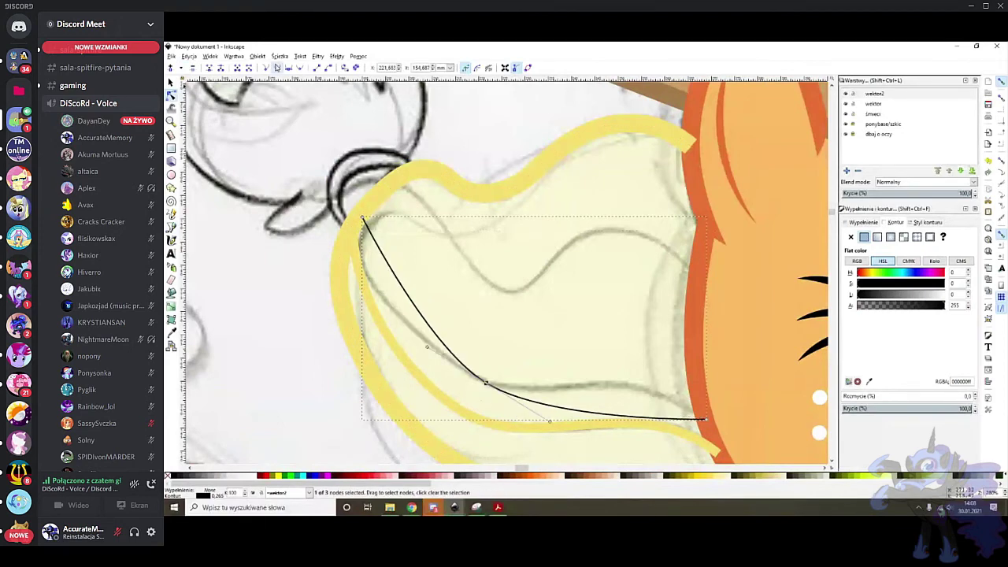
pyautogui.click(277, 68)
# Give the second strand path a 2 mm stroke in the darker yellow of the mane outline
pyautogui.scroll(-2, 333, 418)
pyautogui.rightClick(217, 496)
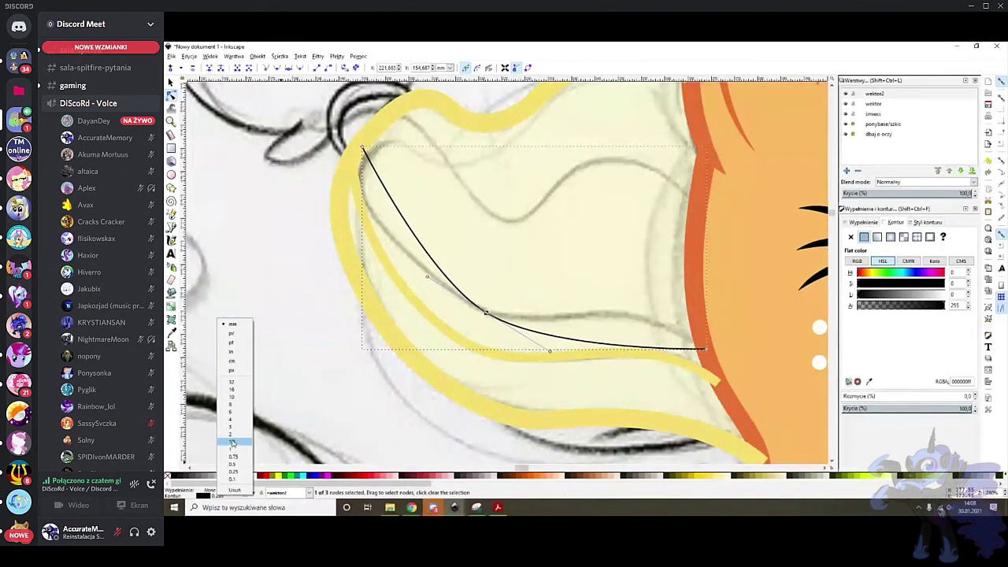
pyautogui.click(232, 434)
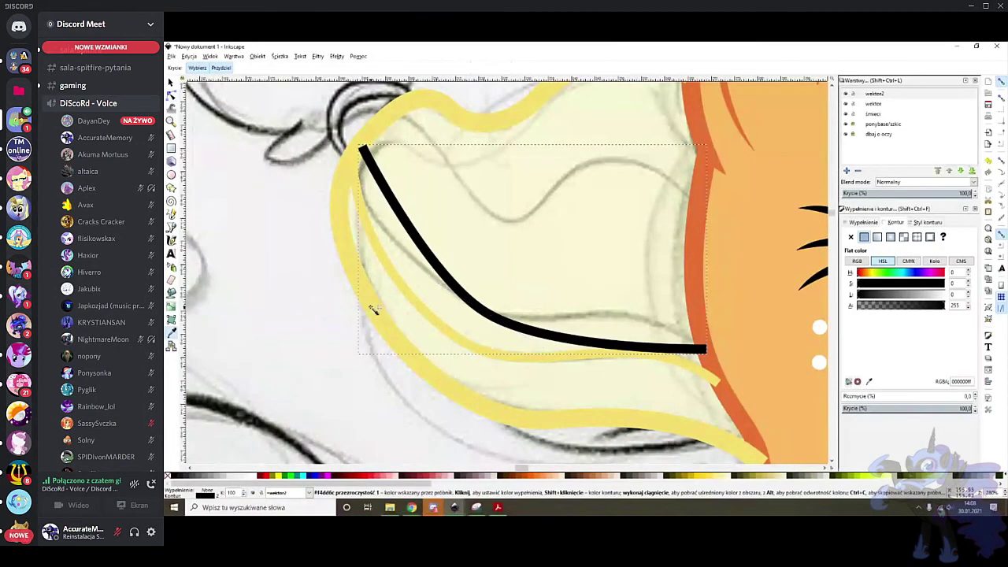
pyautogui.hotkey('ctrl', 'shift', 'v')
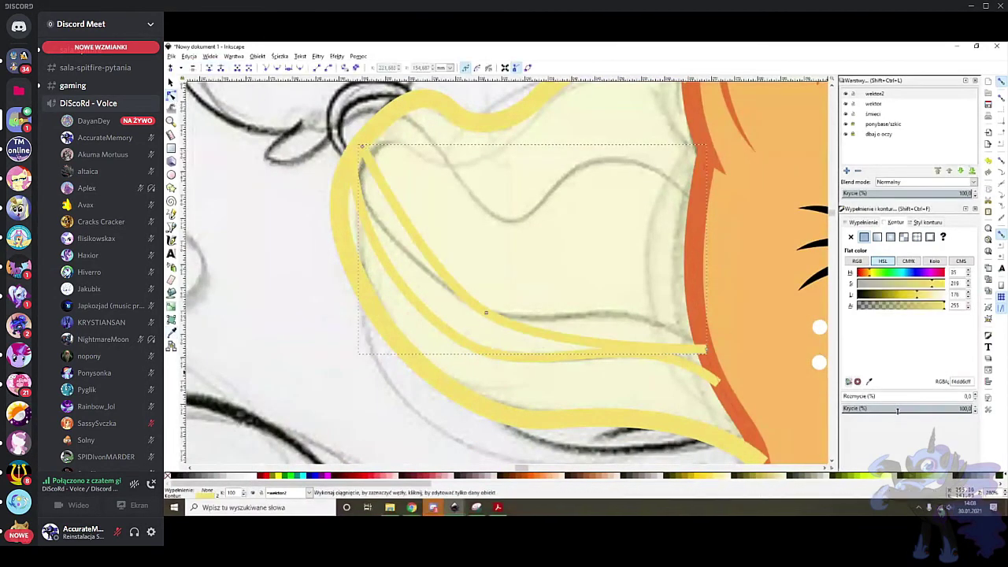
# Lower the second strand's opacity to 43.2% and bend both of its segments onto the sketch line
pyautogui.click(896, 410)
pyautogui.scroll(1, 618, 293)
pyautogui.click(603, 370)
pyautogui.moveTo(603, 370); pyautogui.dragTo(506, 339)
pyautogui.moveTo(650, 336); pyautogui.dragTo(639, 327)
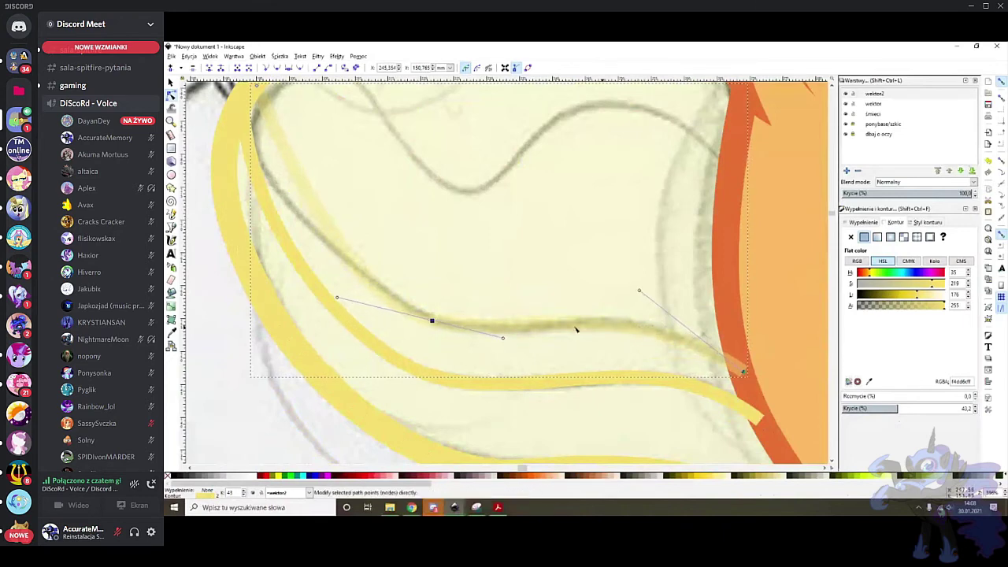
pyautogui.moveTo(530, 331); pyautogui.dragTo(532, 334)
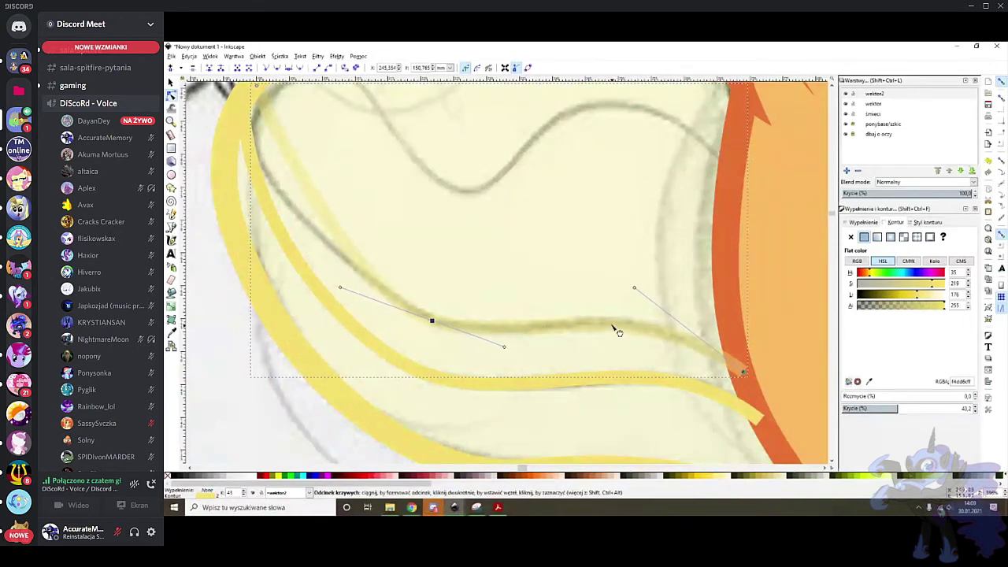
pyautogui.scroll(1, 339, 236)
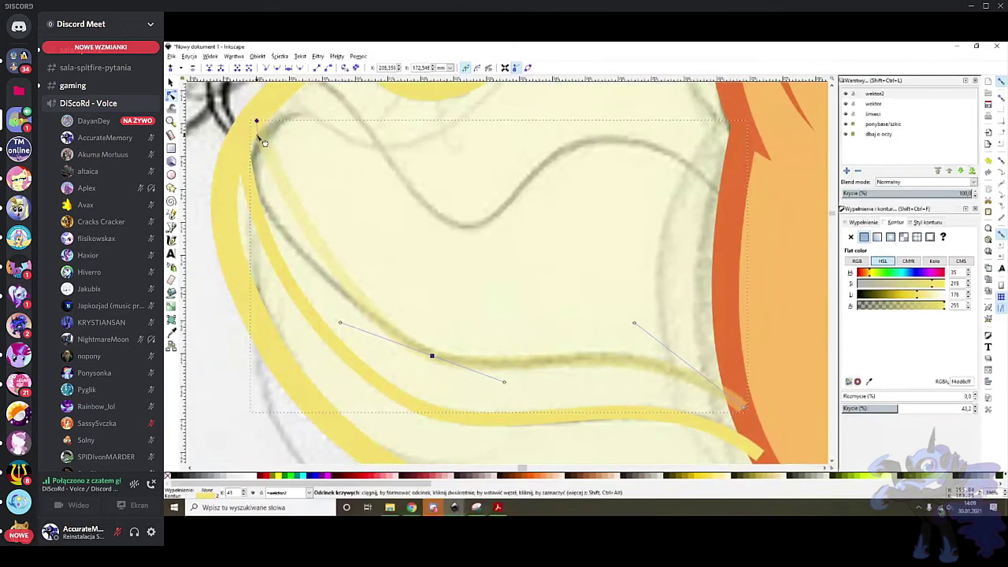
pyautogui.moveTo(251, 157); pyautogui.dragTo(234, 213)
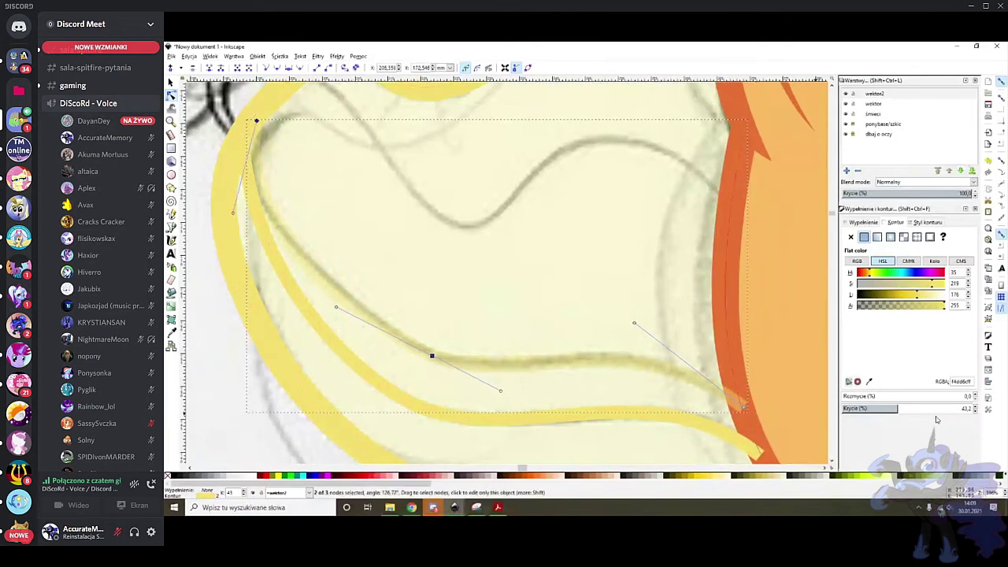
# Set the second strand's opacity back to 100% and group it with the lowest strand
pyautogui.moveTo(961, 410); pyautogui.dragTo(976, 410)
pyautogui.scroll(-2, 708, 323)
pyautogui.keyDown('shift'); pyautogui.click(672, 353); pyautogui.keyUp('shift')
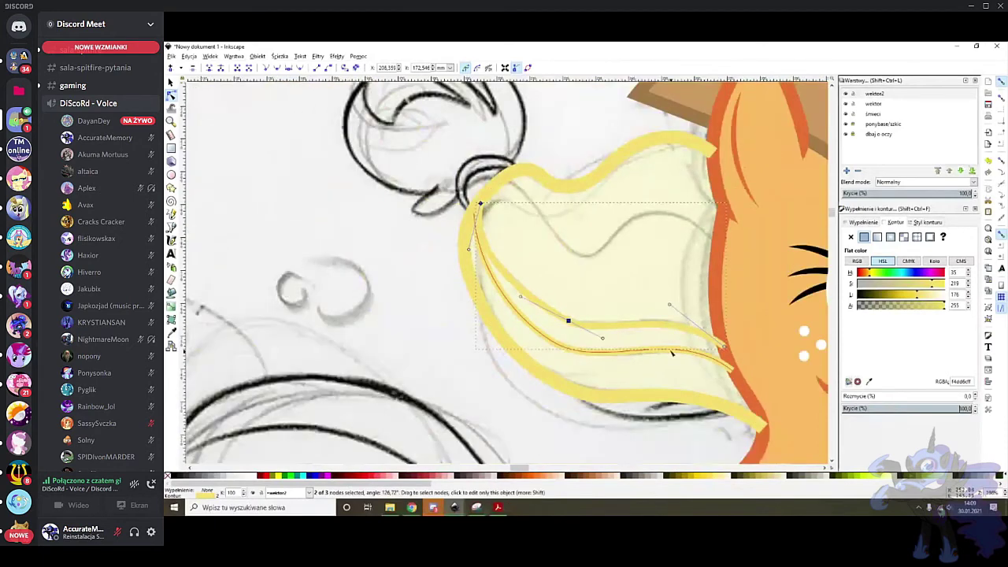
pyautogui.click(171, 82)
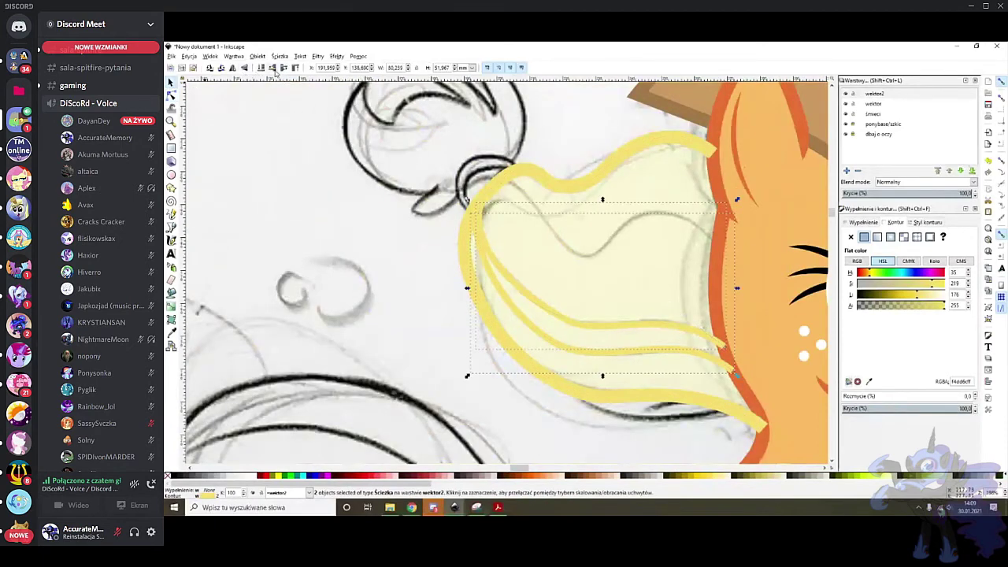
pyautogui.rightClick(497, 270)
pyautogui.click(513, 442)
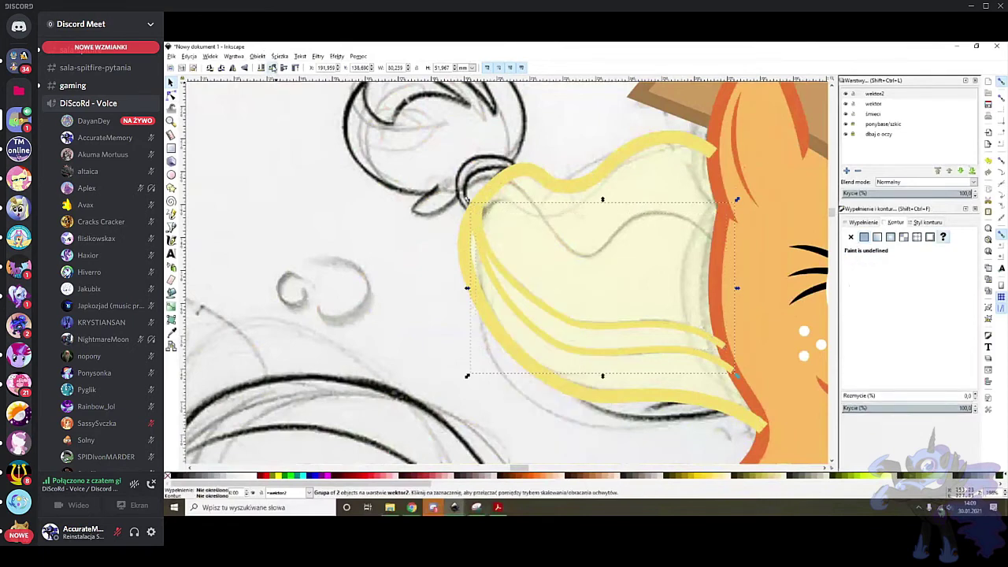
# Draw a four-node path along the wavy upper strand line, from the mane outline near the hair tie to the neck
pyautogui.hscroll(3, 378, 278)
pyautogui.click(541, 224)
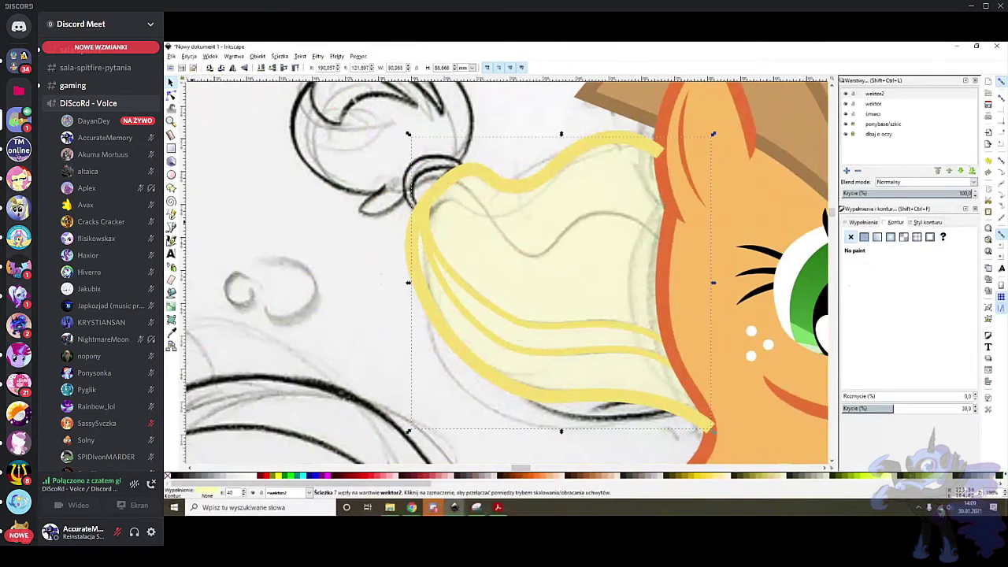
pyautogui.press('b')
pyautogui.click(448, 180)
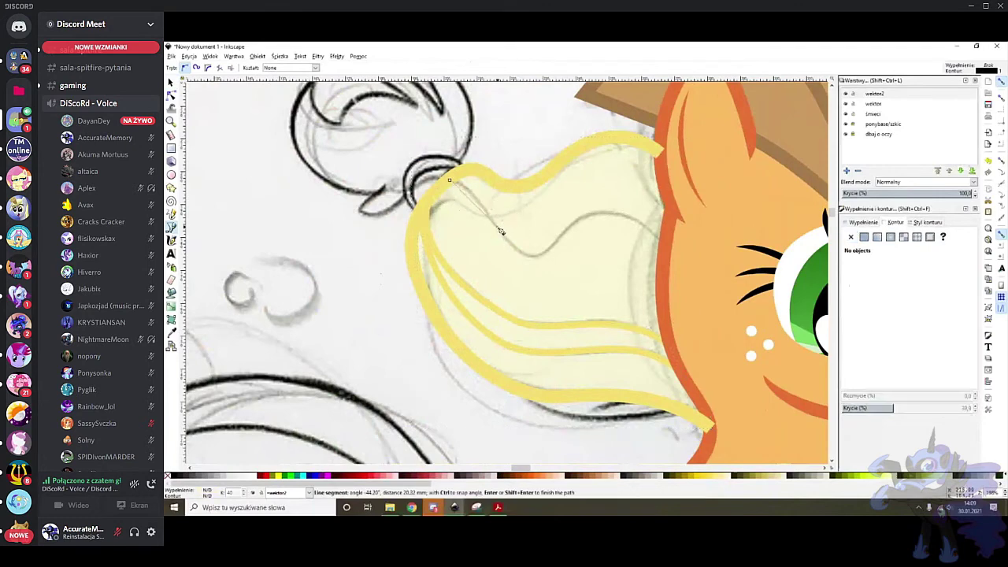
pyautogui.click(498, 229)
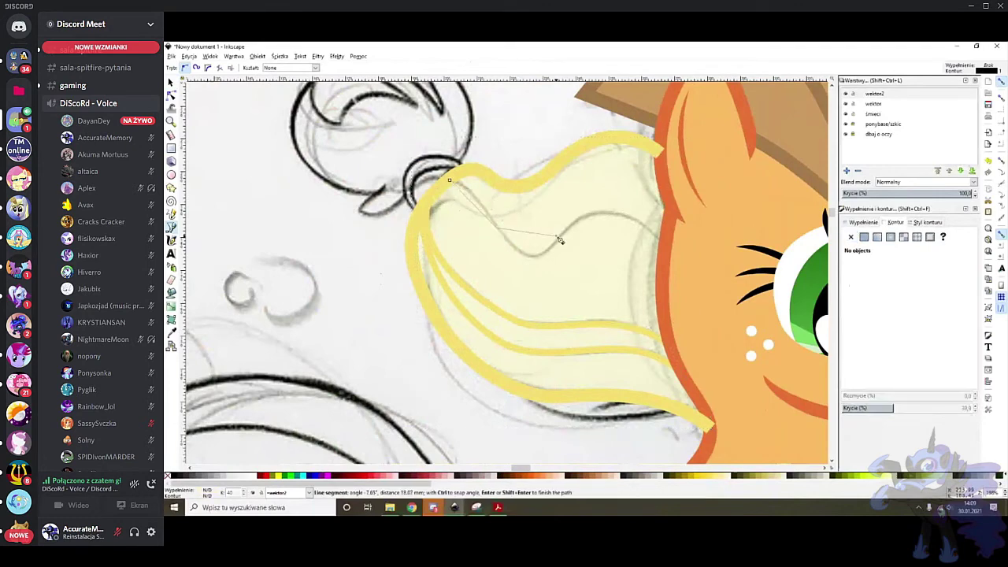
pyautogui.doubleClick(665, 241)
pyautogui.press('n')
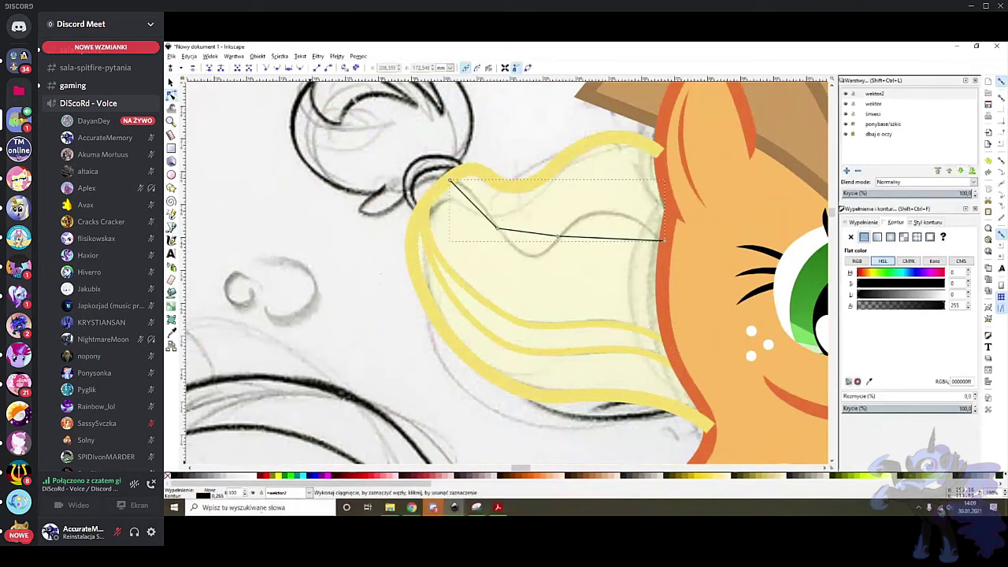
# Give the wavy strand path a 2 mm stroke in the darker yellow of the mane outline
pyautogui.rightClick(221, 494)
pyautogui.click(243, 436)
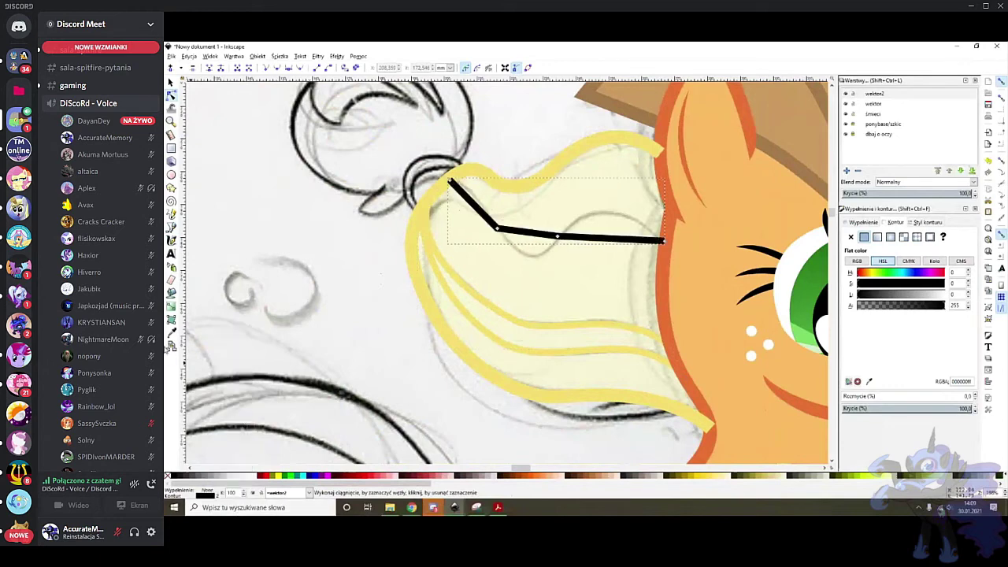
pyautogui.click(172, 334)
pyautogui.keyDown('shift'); pyautogui.click(439, 317); pyautogui.keyUp('shift')
pyautogui.scroll(2, 520, 197)
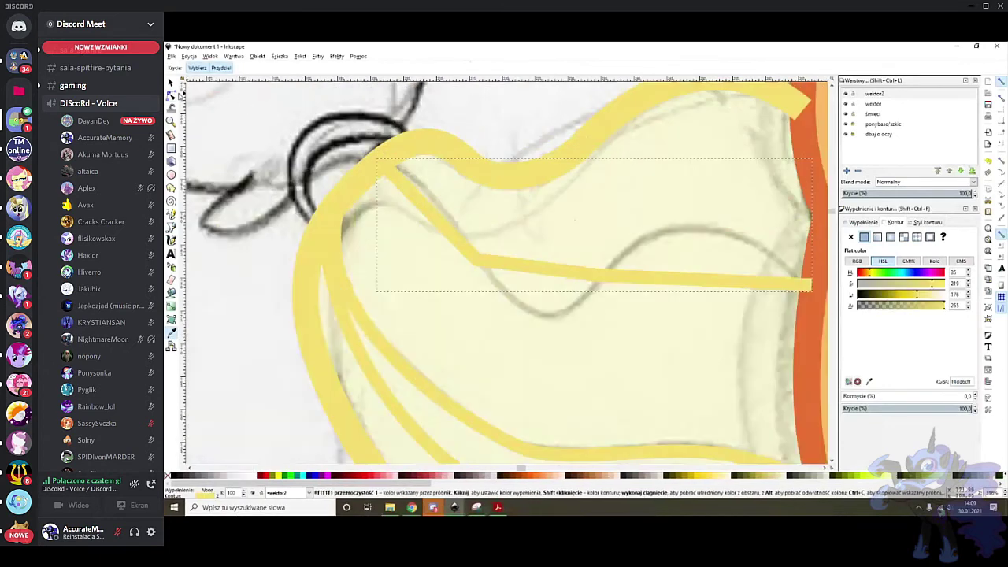
# Smooth the wavy strand's inner nodes and bend its three segments onto the sketch line
pyautogui.press('n')
pyautogui.keyDown('ctrl'); pyautogui.click(476, 259); pyautogui.keyUp('ctrl')
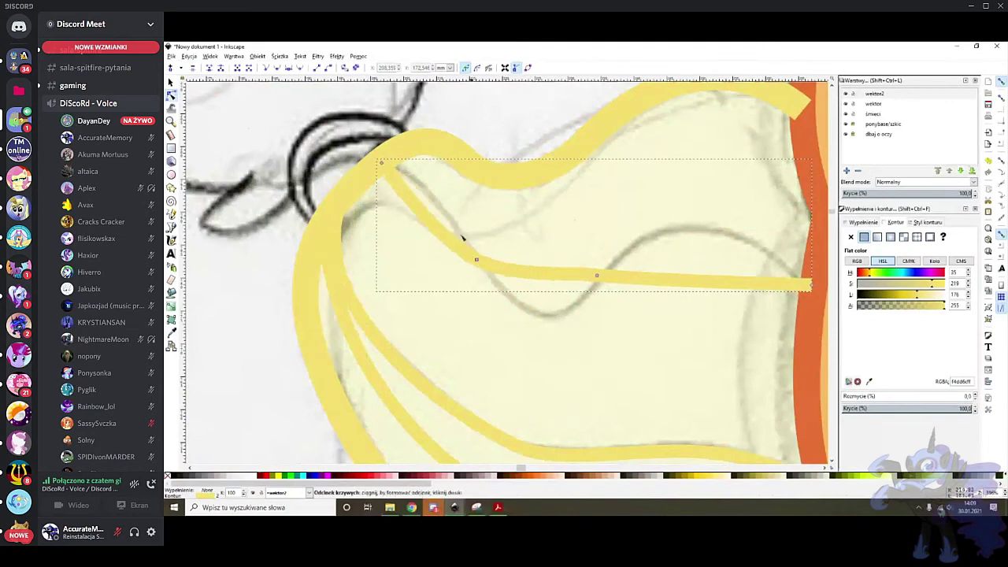
pyautogui.moveTo(416, 207); pyautogui.dragTo(434, 200)
pyautogui.moveTo(556, 284); pyautogui.dragTo(554, 313)
pyautogui.moveTo(656, 260); pyautogui.dragTo(706, 227)
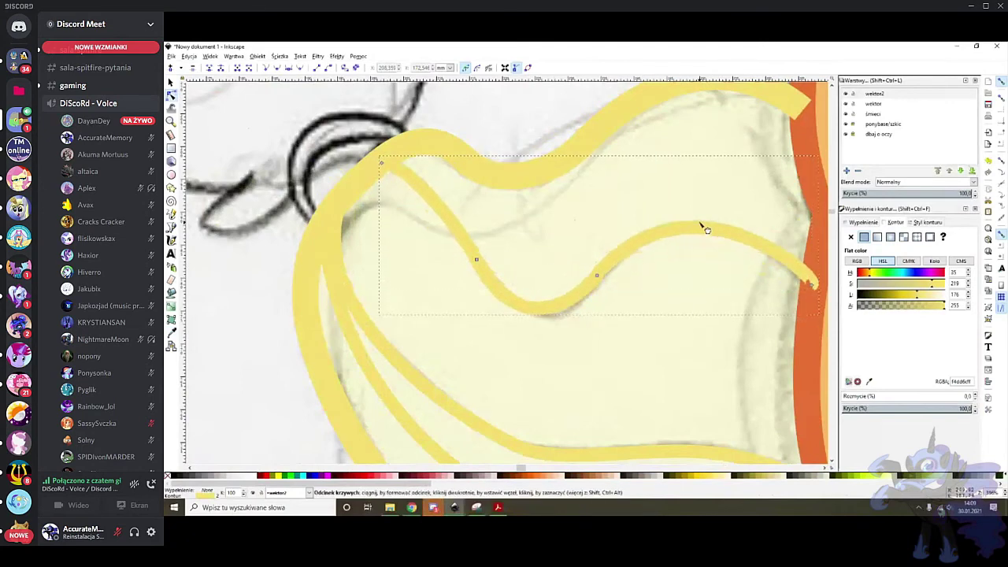
pyautogui.moveTo(811, 277); pyautogui.dragTo(802, 272)
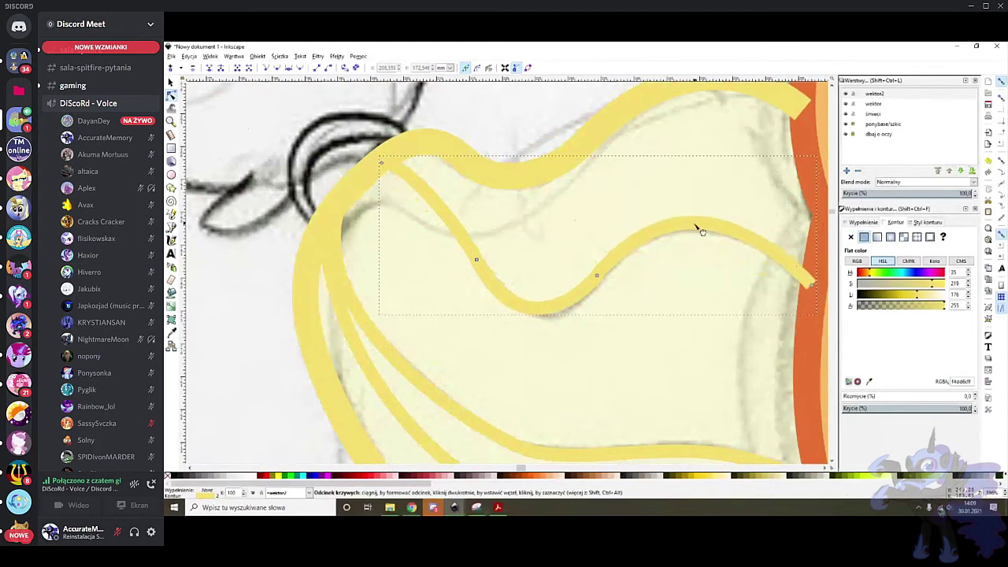
# Select the pale yellow mane fill and set its opacity to 100%
pyautogui.scroll(-2, 577, 301)
pyautogui.click(639, 218)
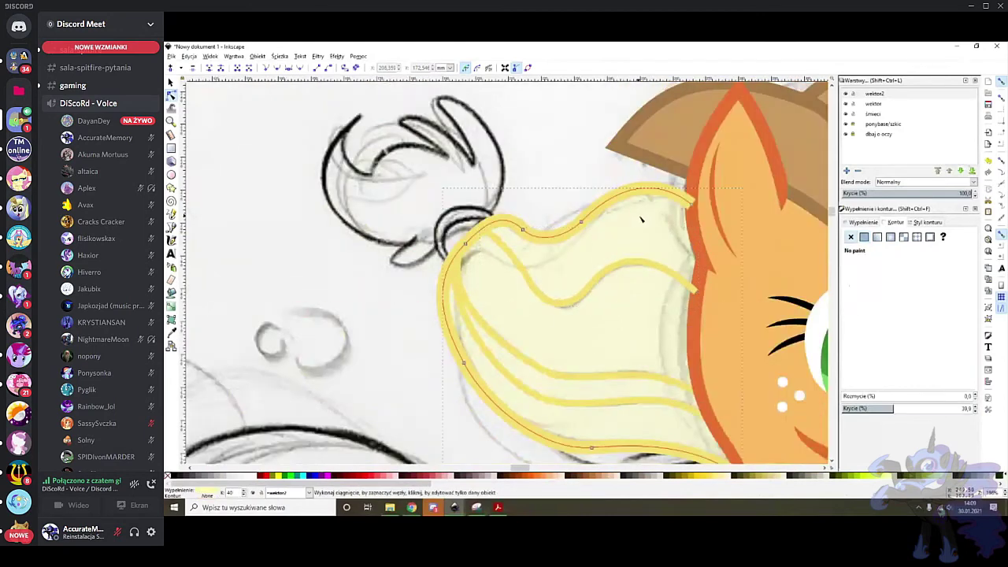
pyautogui.moveTo(905, 408); pyautogui.dragTo(1006, 432)
# Group the mane fill with the three inner strands
pyautogui.scroll(-3, 802, 335)
pyautogui.hscroll(6, 571, 331)
pyautogui.scroll(2, 734, 342)
pyautogui.keyDown('shift'); pyautogui.click(555, 277); pyautogui.keyUp('shift')
pyautogui.keyDown('shift'); pyautogui.click(538, 373); pyautogui.keyUp('shift')
pyautogui.keyDown('shift'); pyautogui.click(551, 333); pyautogui.keyUp('shift')
pyautogui.keyDown('shift'); pyautogui.click(548, 328); pyautogui.keyUp('shift')
pyautogui.rightClick(532, 227)
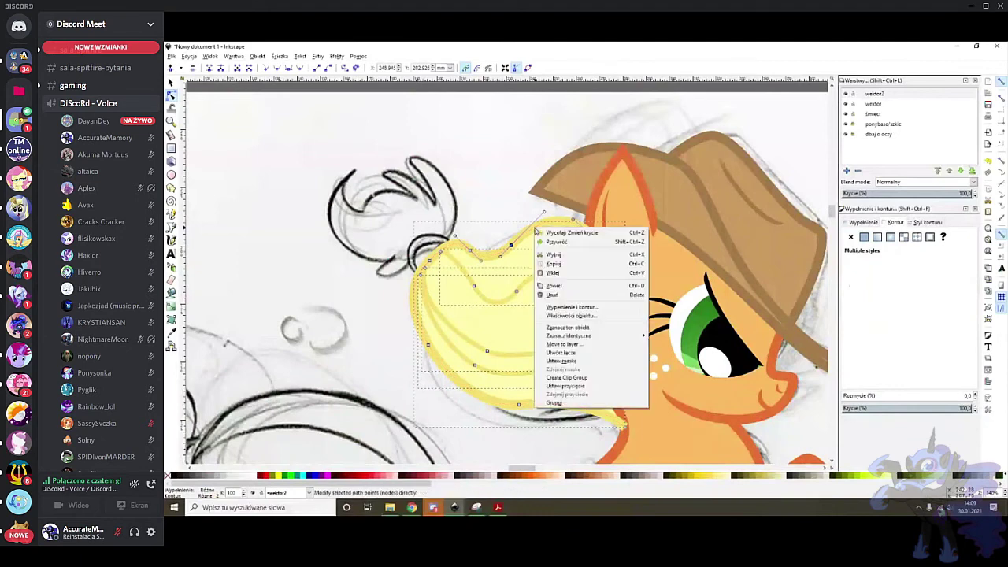
pyautogui.click(565, 403)
pyautogui.click(171, 83)
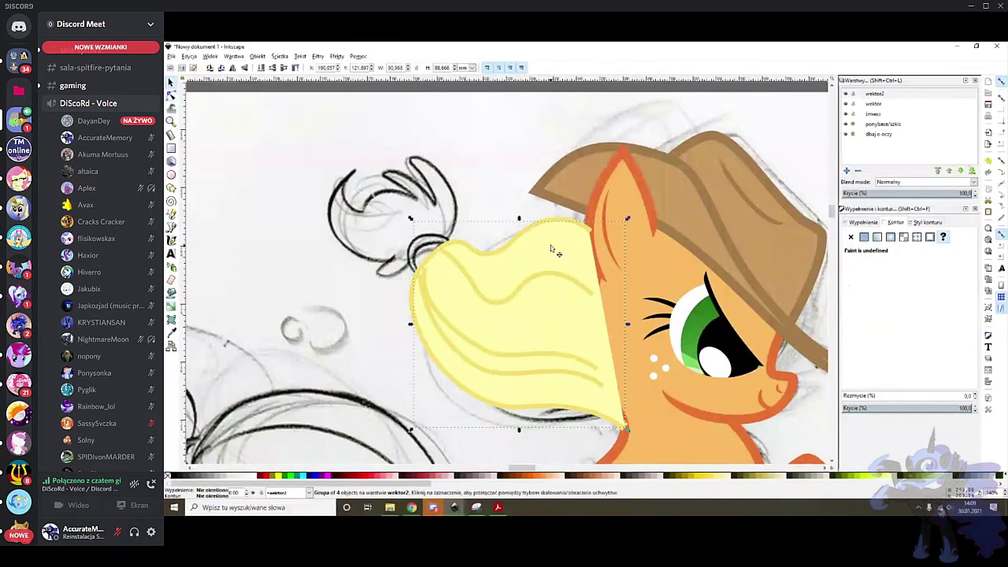
# Group the mane fill and strands with the mane outline and place the whole mane behind the pony's head and neck
pyautogui.moveTo(551, 245); pyautogui.dragTo(425, 284)
pyautogui.hotkey('ctrl', 'z')
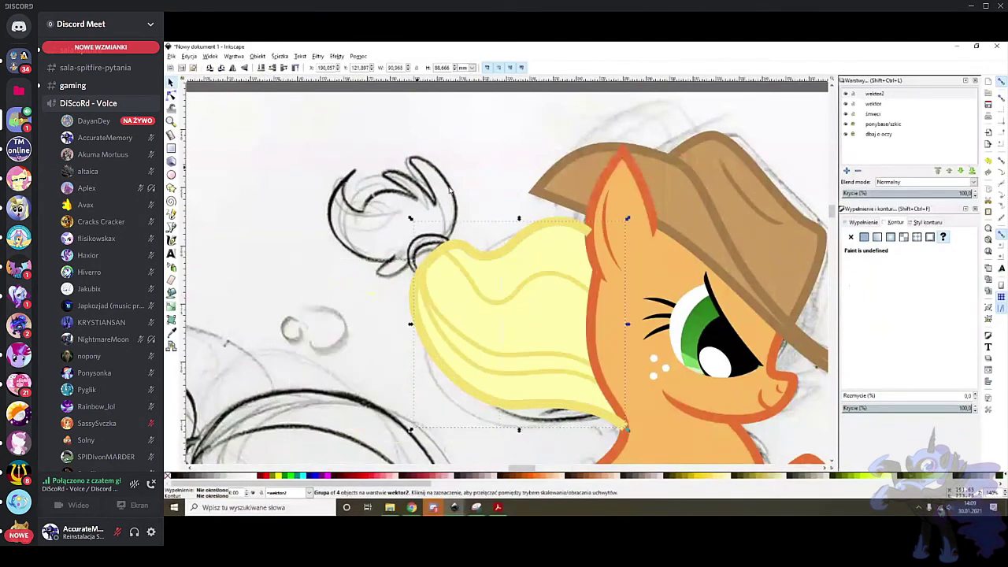
pyautogui.rightClick(508, 251)
pyautogui.click(551, 419)
pyautogui.press('Escape')
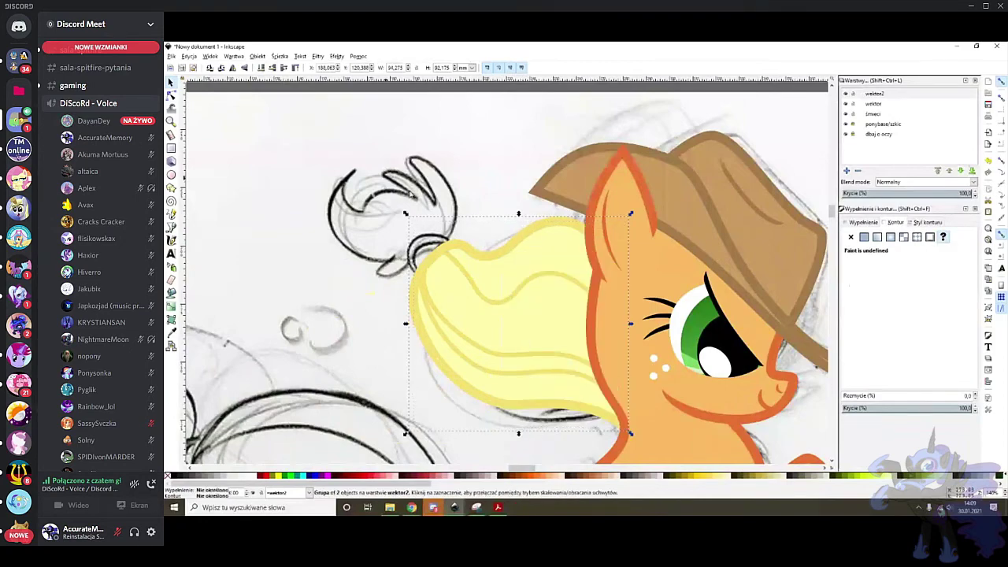
pyautogui.hotkey('ctrl', 's')
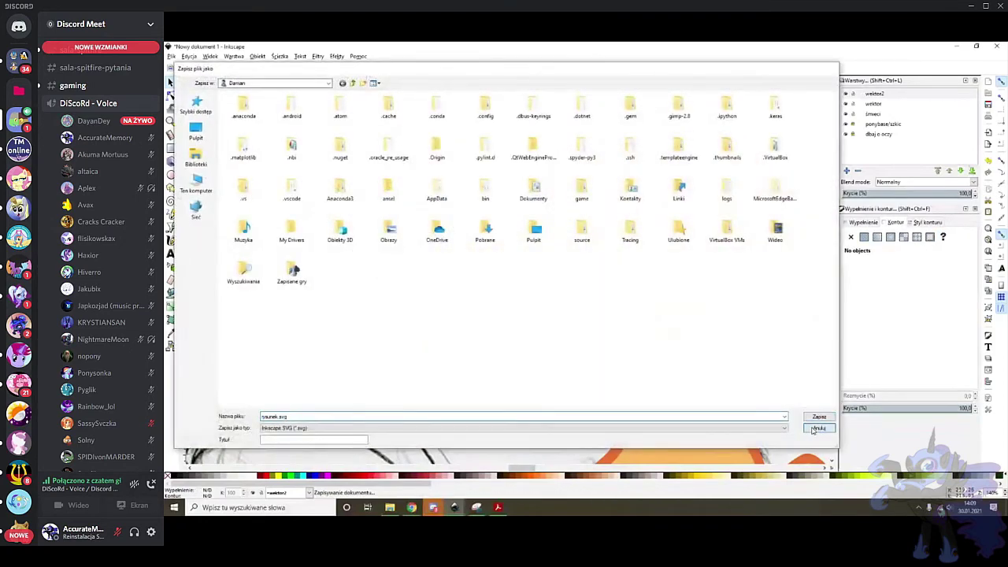
pyautogui.click(808, 425)
# Draw a three-node path along the small lock below the hair tie, from the tie to the lock's tip and back up
pyautogui.scroll(2, 512, 203)
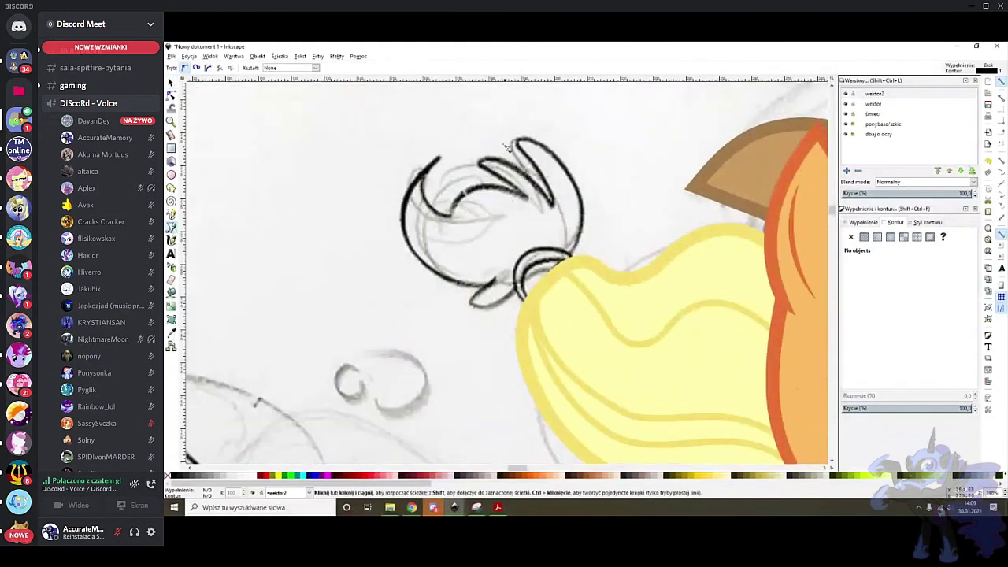
pyautogui.scroll(-2, 557, 221)
pyautogui.scroll(-2, 557, 221)
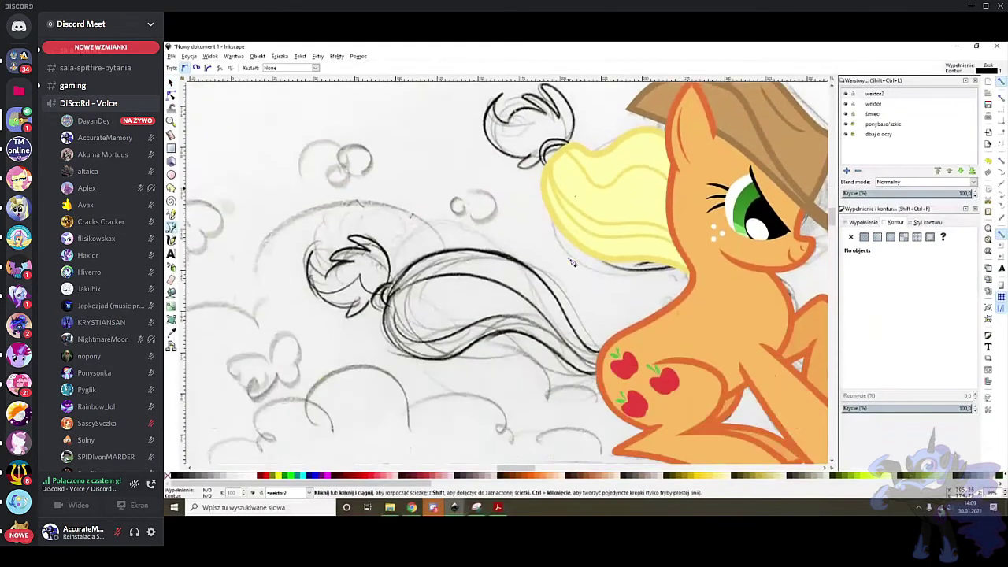
pyautogui.scroll(4, 538, 149)
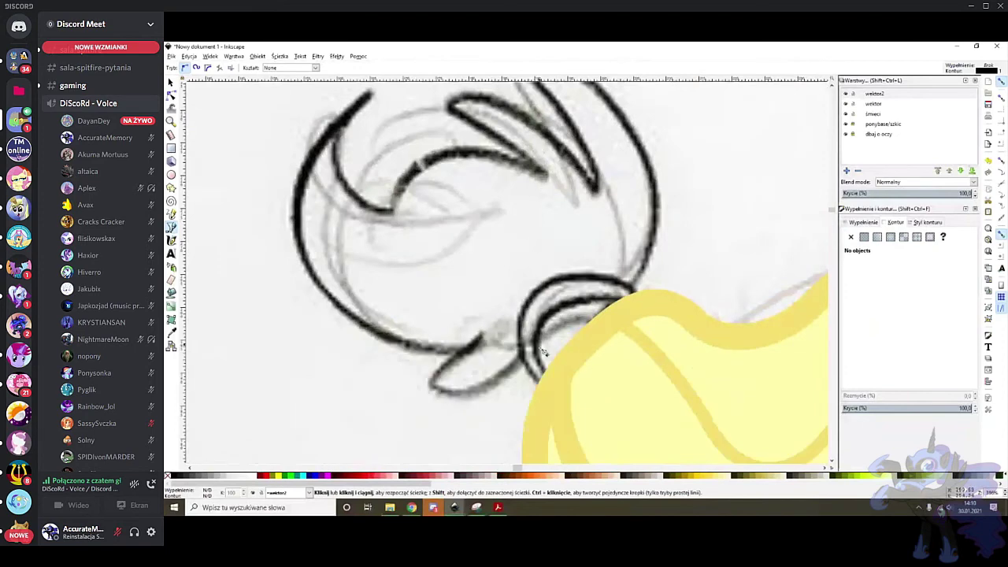
pyautogui.click(532, 349)
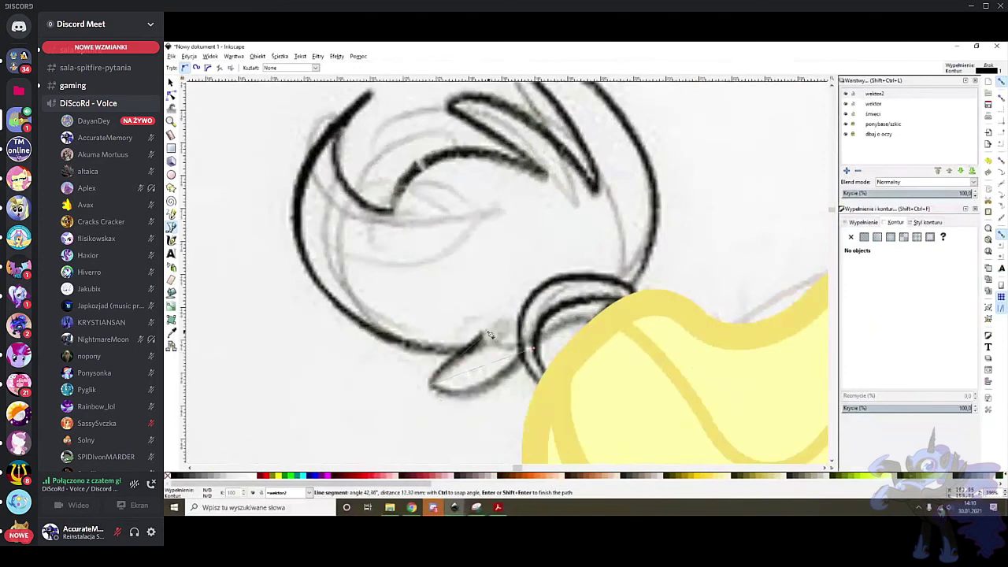
pyautogui.doubleClick(486, 334)
pyautogui.press('s')
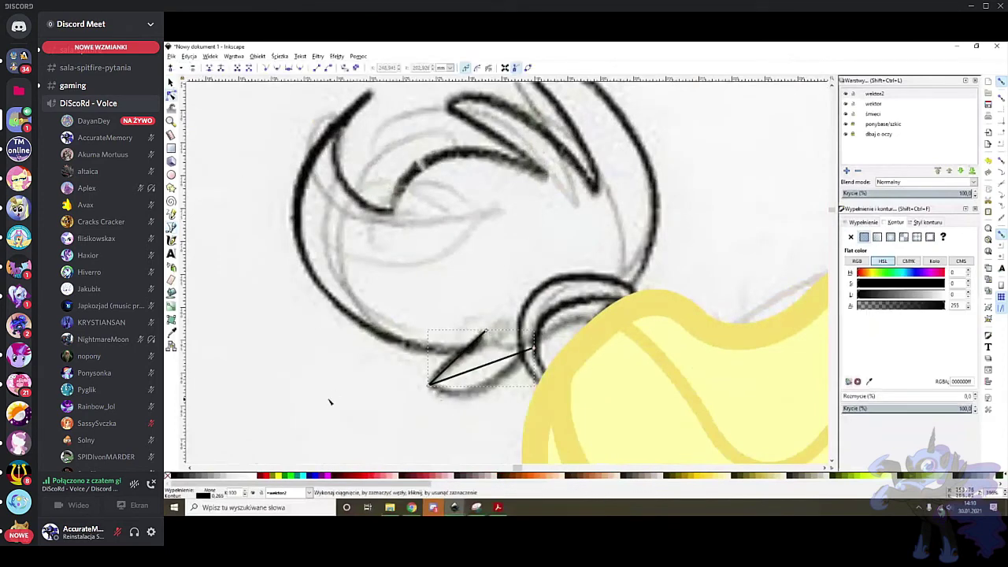
# Give the small lock's path a 4 mm stroke and bend both of its segments along the sketched curve
pyautogui.rightClick(220, 496)
pyautogui.click(233, 414)
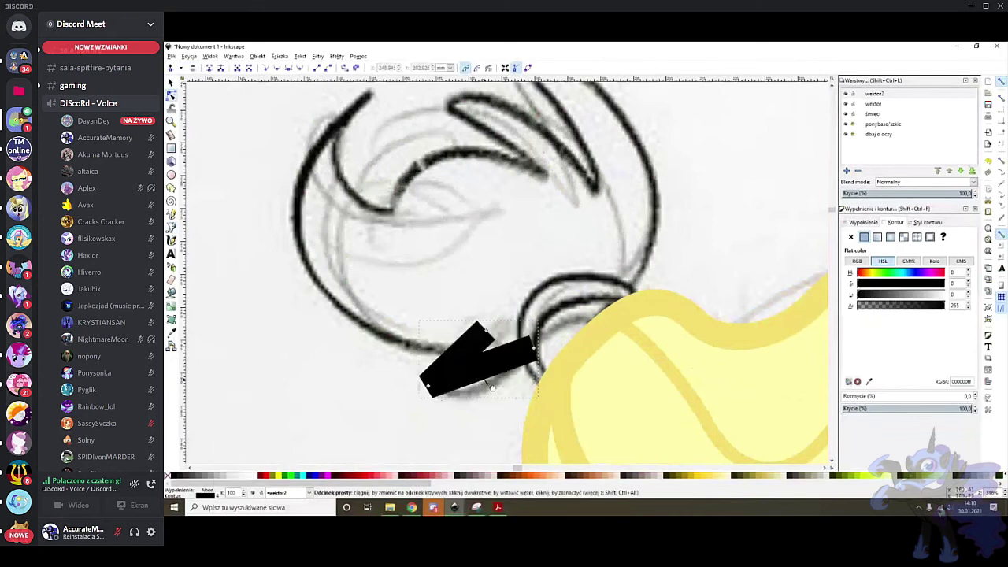
pyautogui.scroll(1, 496, 374)
pyautogui.moveTo(478, 362); pyautogui.dragTo(463, 390)
pyautogui.moveTo(455, 341); pyautogui.dragTo(451, 353)
# Apply the mane outline's darker yellow to the lock at 43.9% opacity and refine its lower curve against the sketch
pyautogui.click(170, 331)
pyautogui.click(599, 350)
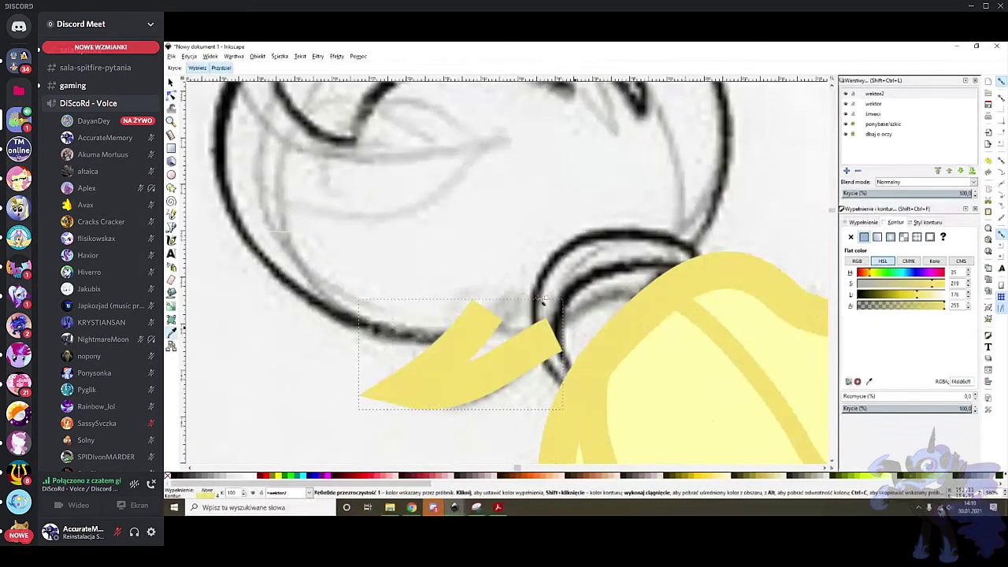
pyautogui.click(897, 411)
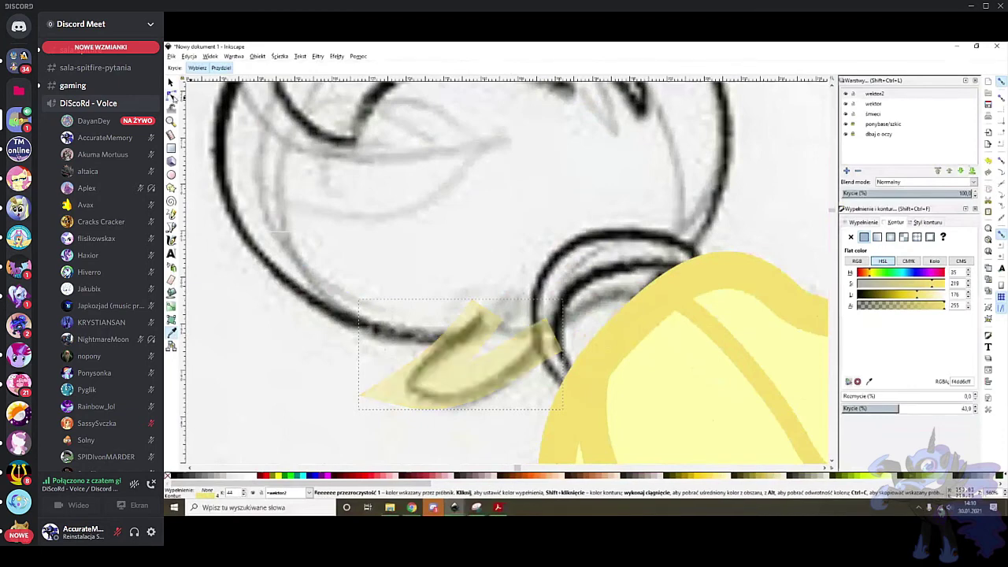
pyautogui.press('n')
pyautogui.moveTo(493, 388); pyautogui.dragTo(498, 394)
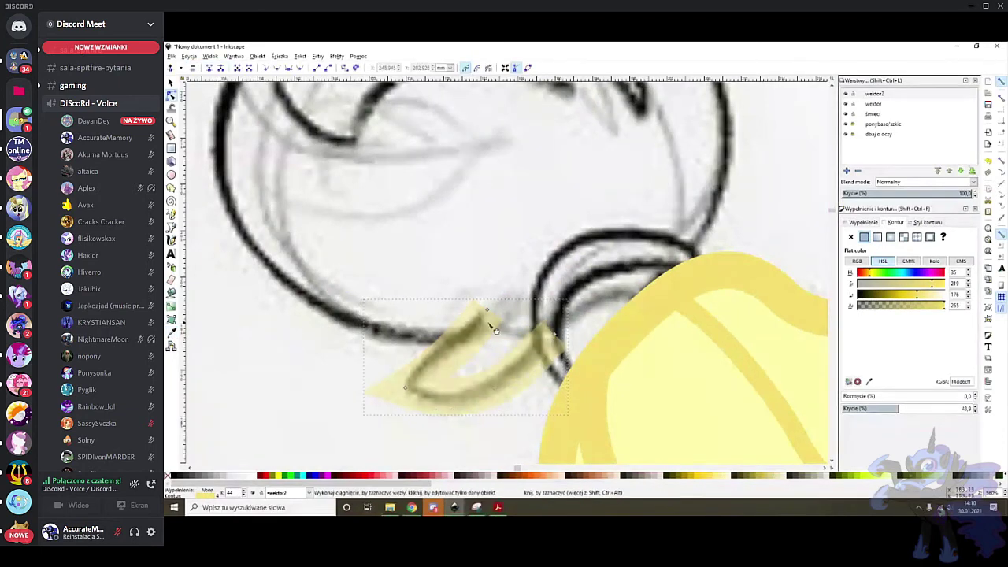
# Convert the lock's stroke into a path shape with a pointed upper end, and set its opacity to 100%
pyautogui.scroll(2, 477, 355)
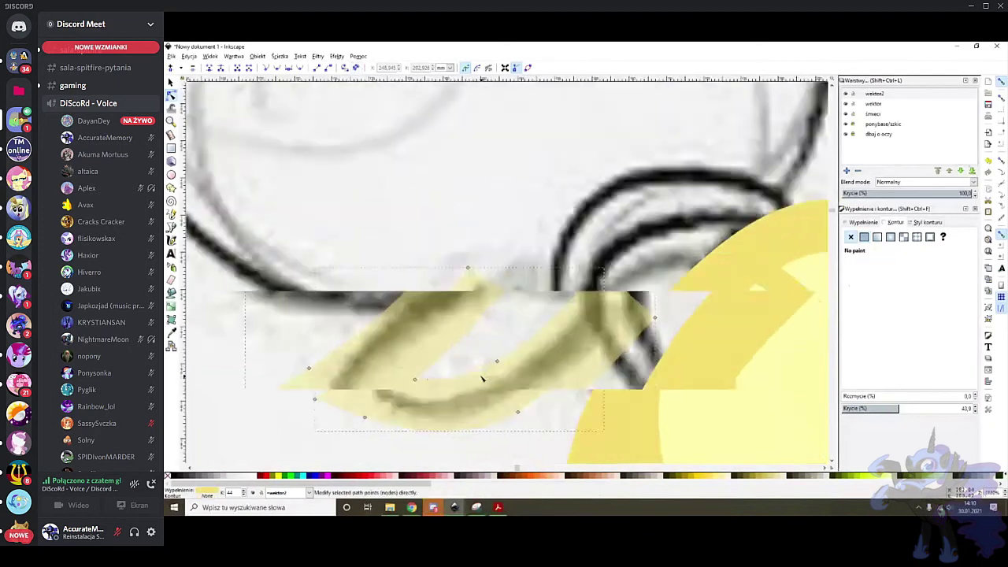
pyautogui.moveTo(511, 243); pyautogui.dragTo(510, 241)
pyautogui.press('Delete')
pyautogui.moveTo(557, 289); pyautogui.dragTo(455, 340)
pyautogui.scroll(-1, 506, 308)
pyautogui.moveTo(919, 409); pyautogui.dragTo(1005, 409)
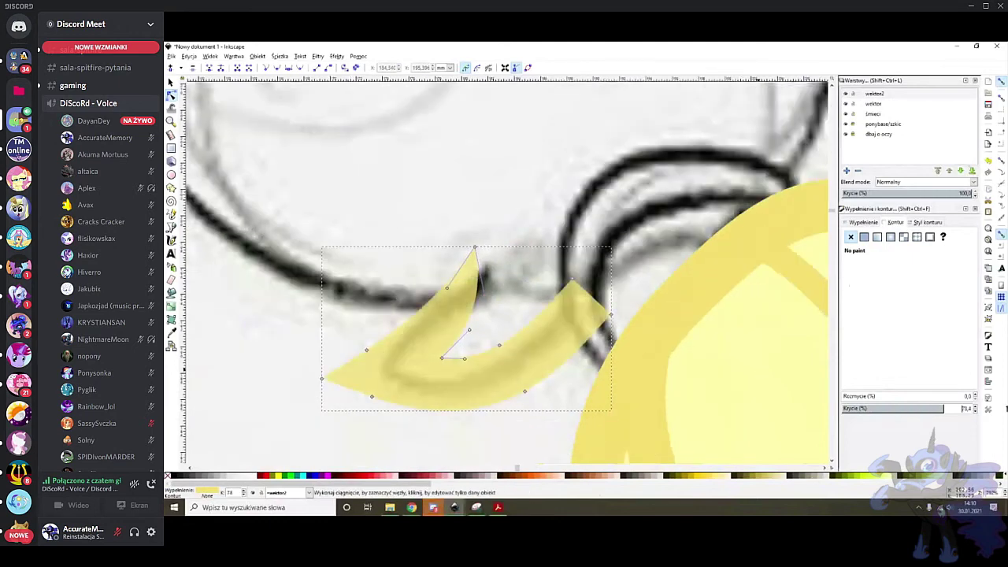
# Draw a straight line across the mane's corner as the hair tie's inner edge and adjust both end nodes over the mane outline
pyautogui.press('b')
pyautogui.hscroll(1, 506, 270)
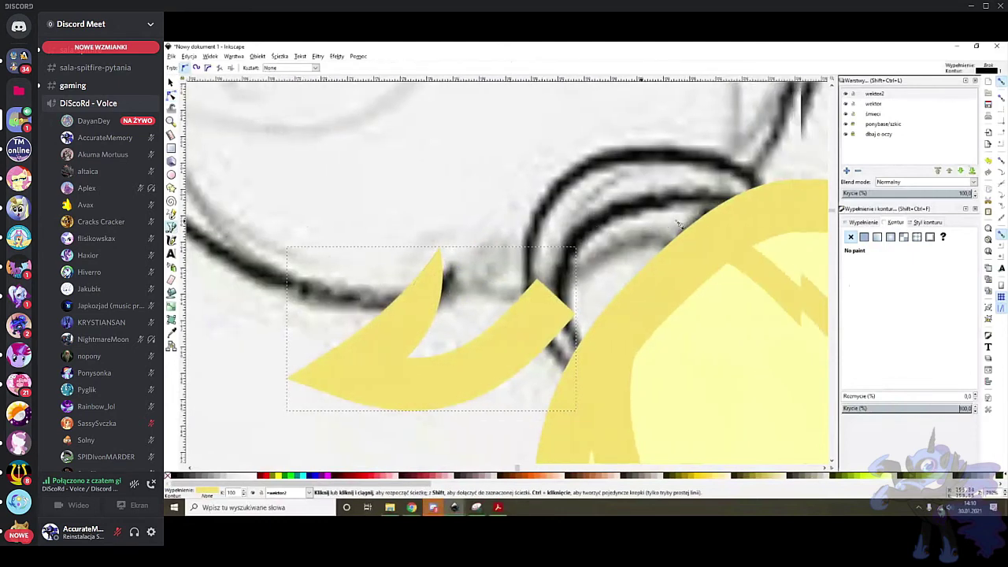
pyautogui.click(767, 202)
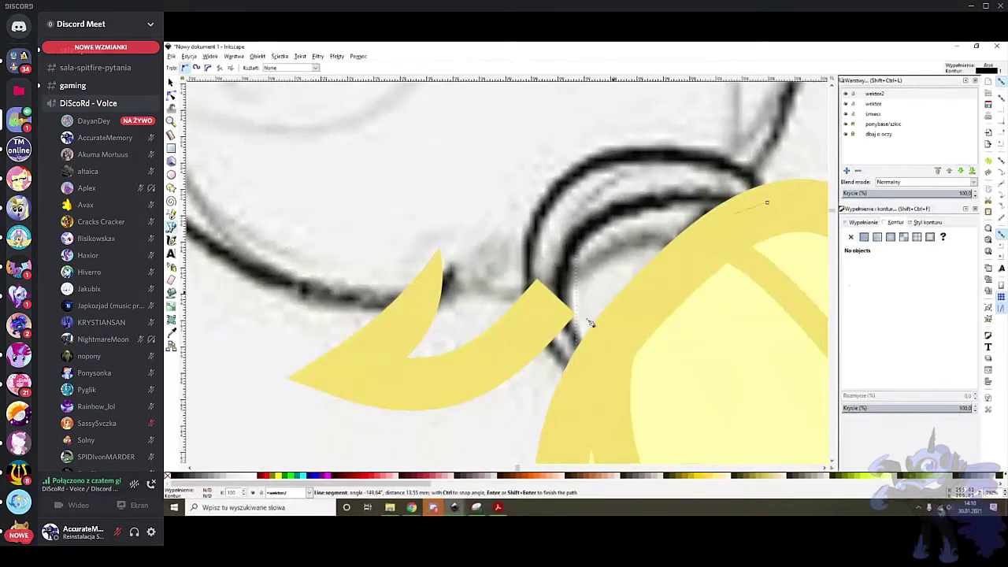
pyautogui.doubleClick(583, 375)
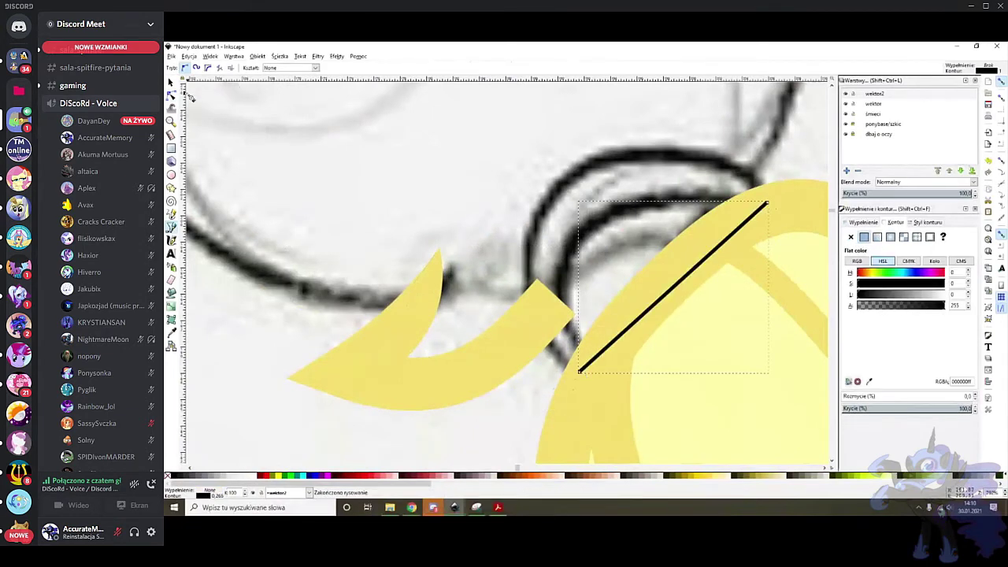
pyautogui.click(172, 95)
pyautogui.moveTo(581, 371); pyautogui.dragTo(580, 379)
pyautogui.hscroll(5, 637, 333)
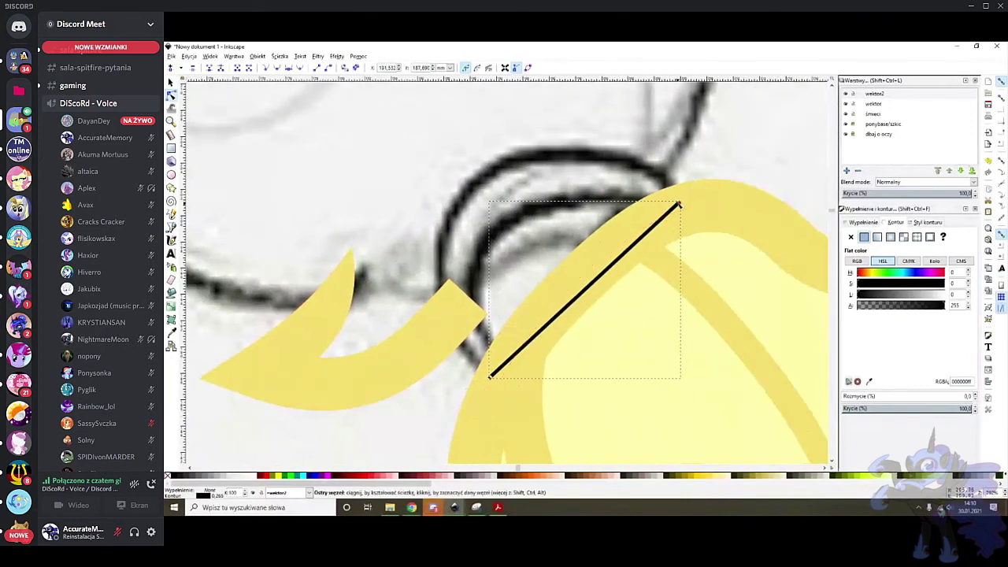
pyautogui.moveTo(679, 204); pyautogui.dragTo(685, 197)
# Extend the hair tie line into a closed four-node shape and bend its outer side onto the sketched inner arc
pyautogui.press('b')
pyautogui.click(686, 197)
pyautogui.click(663, 208)
pyautogui.click(502, 351)
pyautogui.click(489, 376)
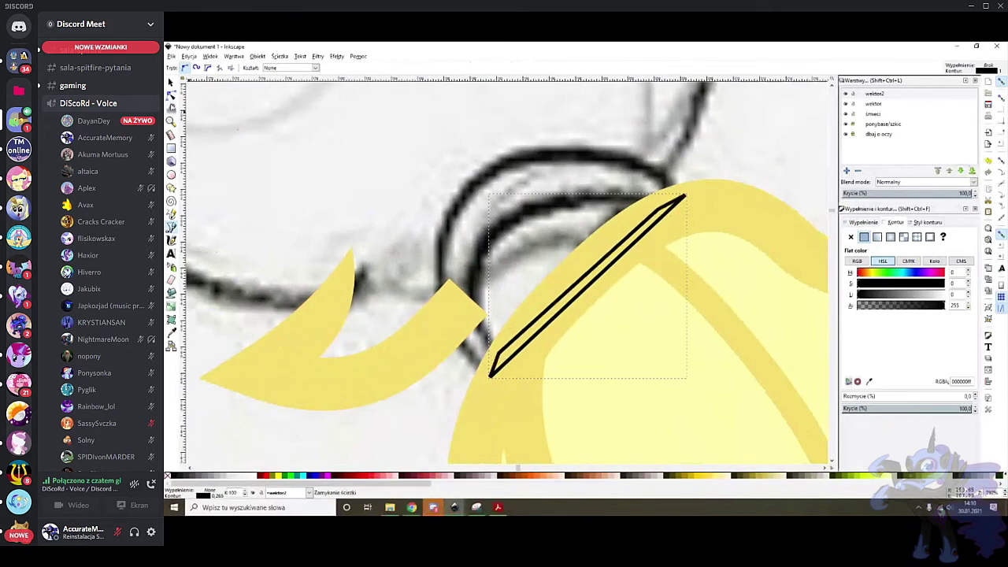
pyautogui.press('n')
pyautogui.moveTo(573, 290); pyautogui.dragTo(489, 261)
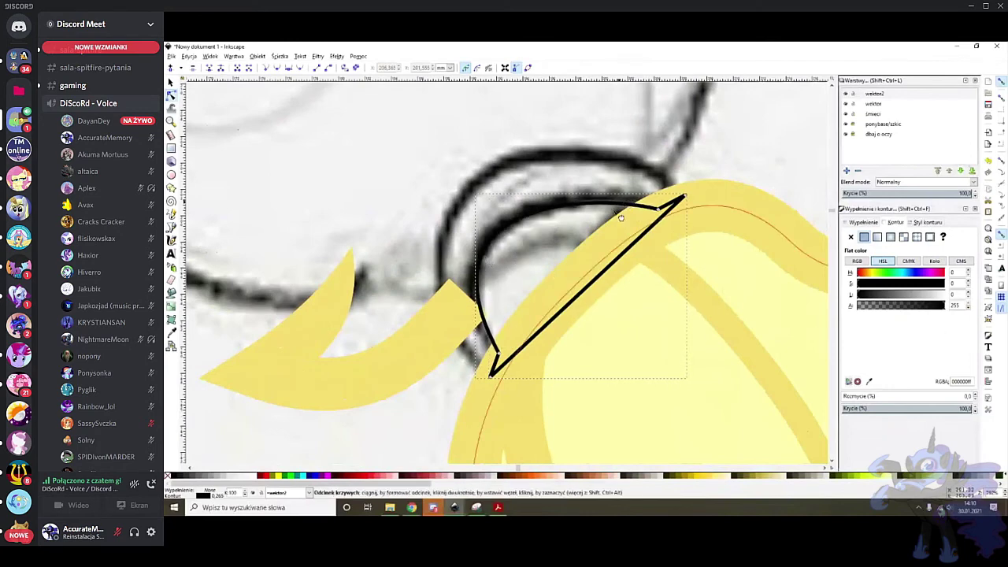
# Bend the hair tie shape's straight inner side outward until it follows the sketched outer arc
pyautogui.moveTo(605, 278)
pyautogui.mouseDown()
pyautogui.moveTo(543, 229)
pyautogui.moveTo(493, 210)
pyautogui.moveTo(445, 213)
pyautogui.moveTo(478, 218)
pyautogui.mouseUp()
pyautogui.moveTo(489, 213)
pyautogui.mouseDown()
pyautogui.moveTo(524, 164)
pyautogui.moveTo(472, 207)
pyautogui.mouseUp()
pyautogui.moveTo(640, 170); pyautogui.dragTo(643, 168)
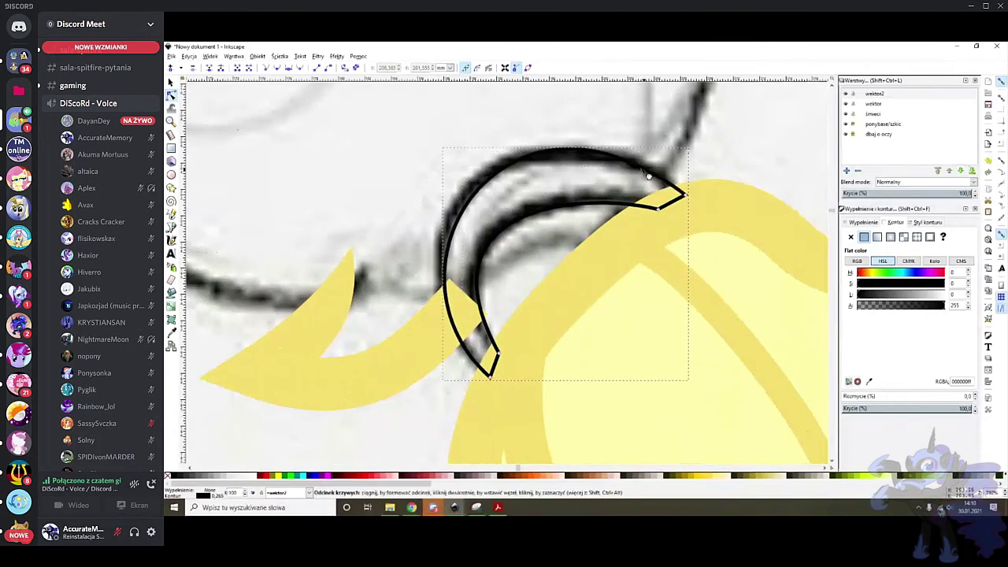
pyautogui.moveTo(476, 190); pyautogui.dragTo(473, 188)
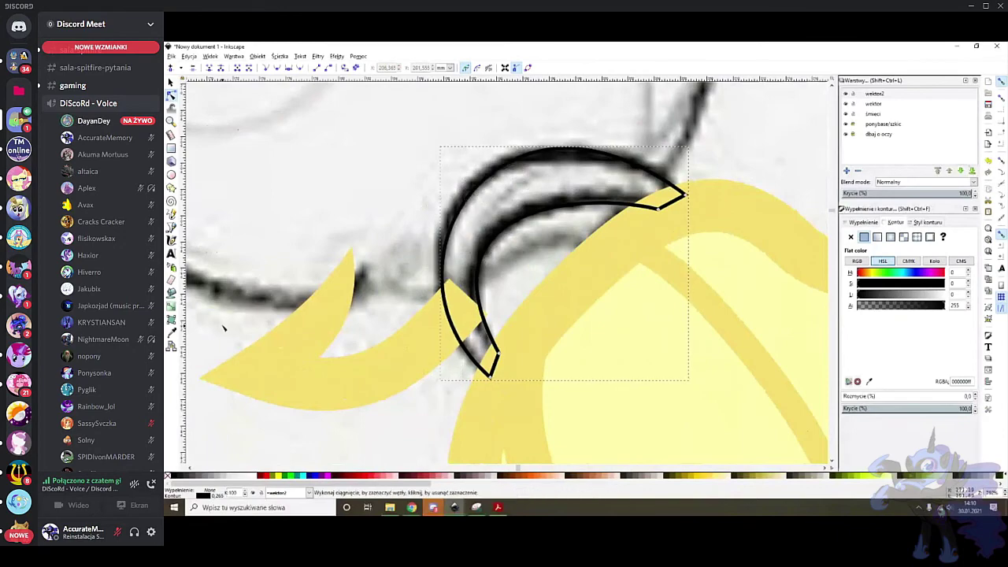
# Fill the hair tie with the red sampled from Applejack's tail tie on the colour chart
pyautogui.click(170, 334)
pyautogui.scroll(-9, 578, 306)
pyautogui.scroll(2, 819, 393)
pyautogui.scroll(8, 823, 421)
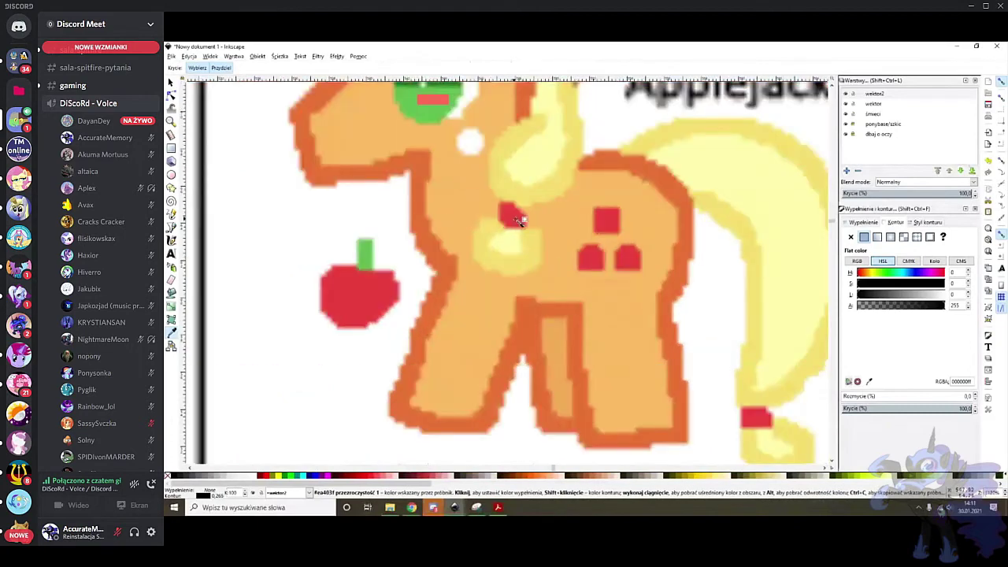
pyautogui.click(758, 418)
pyautogui.scroll(-3, 757, 419)
pyautogui.scroll(-2, 757, 419)
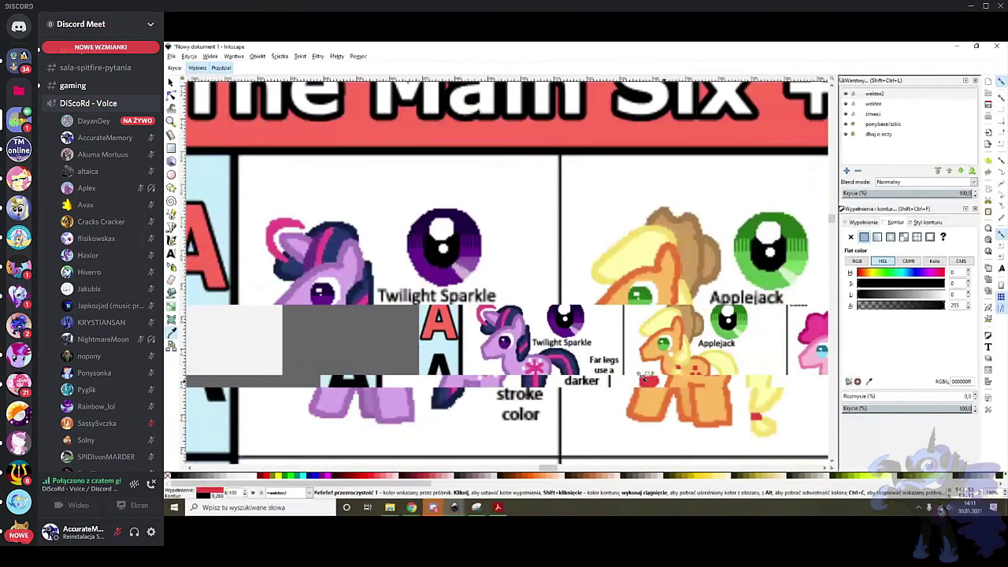
# Switch to the Applejack.svg drawing, examine how its hair ties are shaped and coloured, and return to the working document
pyautogui.moveTo(457, 508)
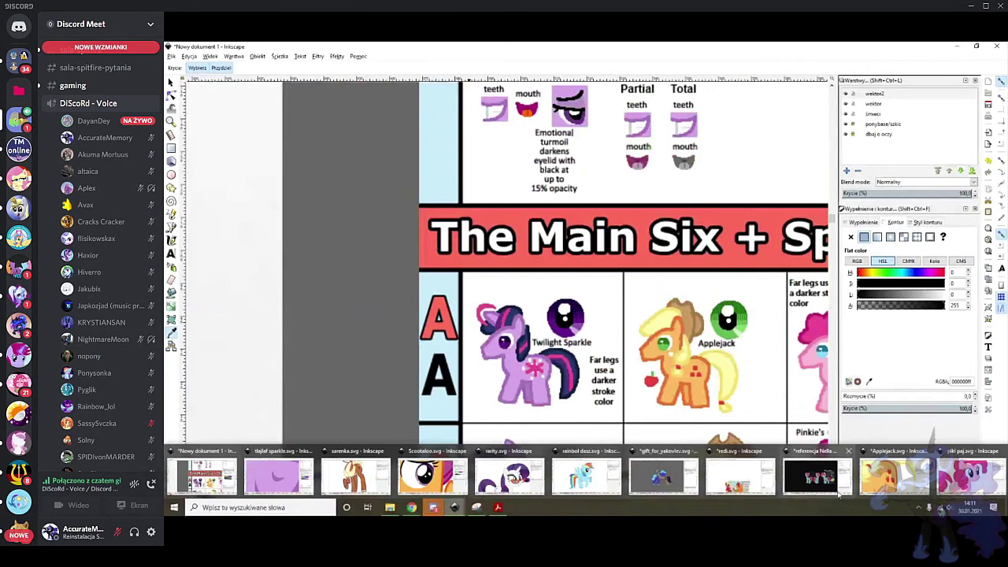
pyautogui.click(886, 475)
pyautogui.scroll(-2, 574, 227)
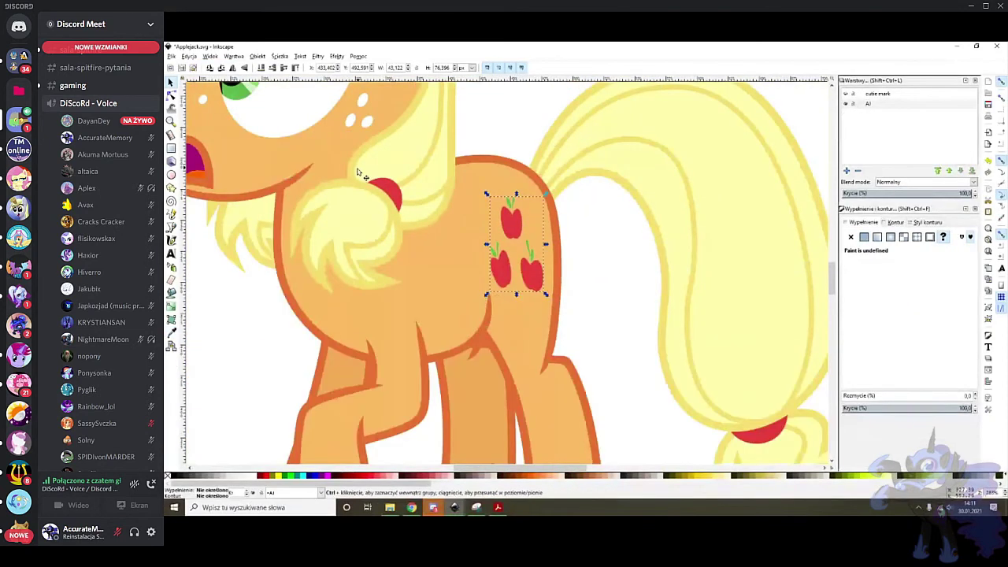
pyautogui.scroll(-2, 648, 326)
pyautogui.hscroll(2, 708, 370)
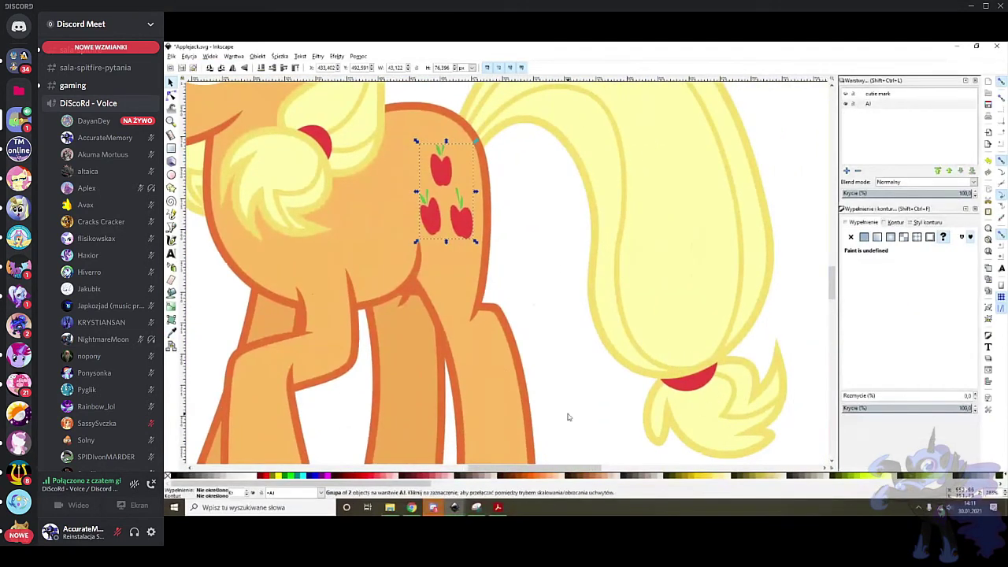
pyautogui.moveTo(454, 507)
pyautogui.click(228, 473)
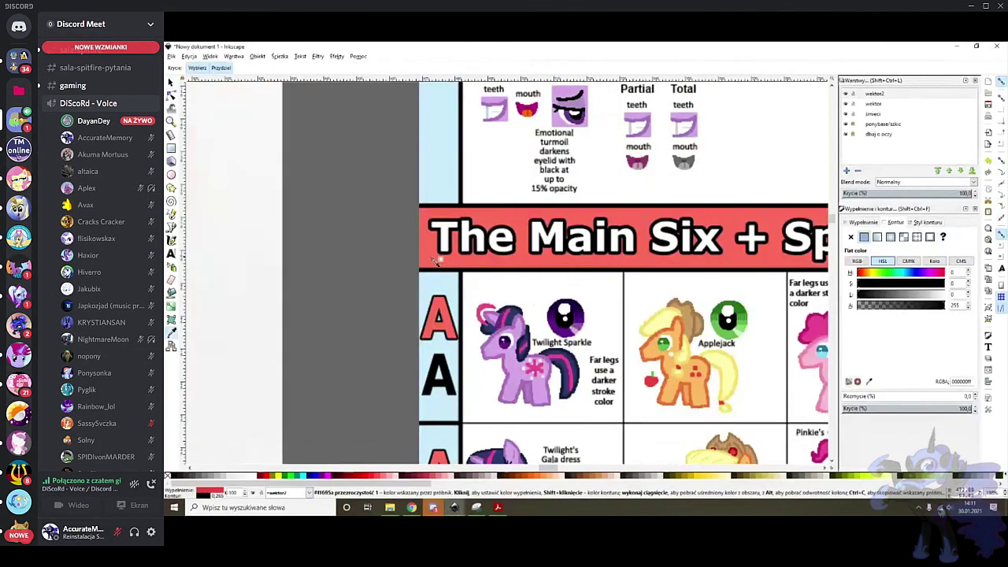
# Apply the colour chart's tail-tie red to the hair tie's outline as well
pyautogui.scroll(-4, 457, 268)
pyautogui.scroll(6, 493, 275)
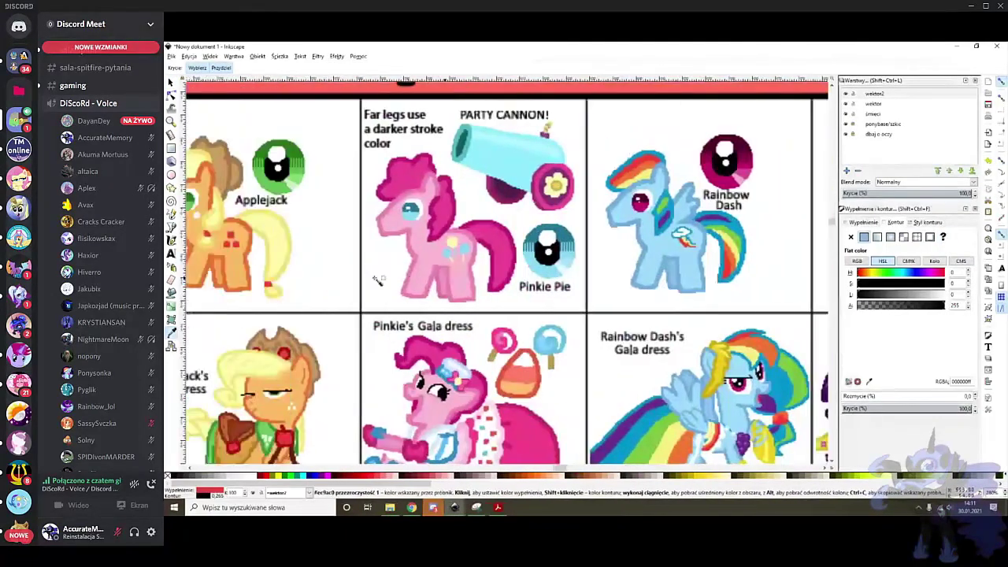
pyautogui.scroll(2, 449, 245)
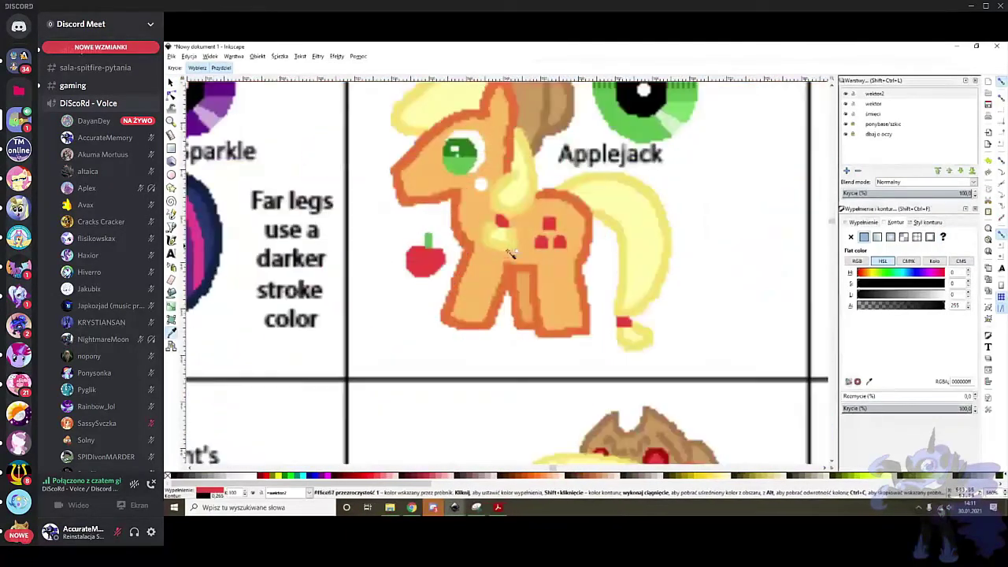
pyautogui.click(628, 324)
pyautogui.scroll(-7, 628, 324)
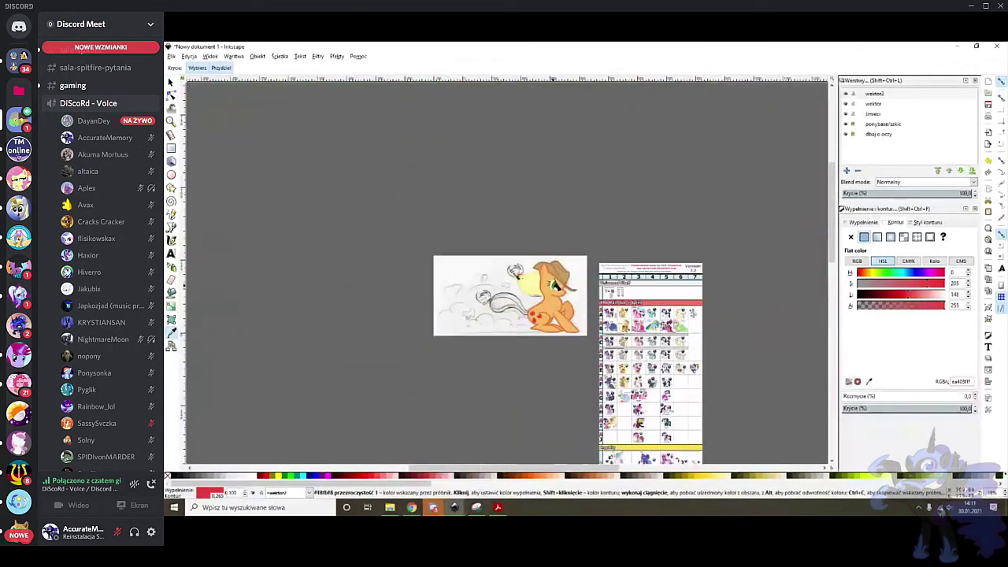
pyautogui.scroll(4, 522, 286)
pyautogui.scroll(6, 523, 287)
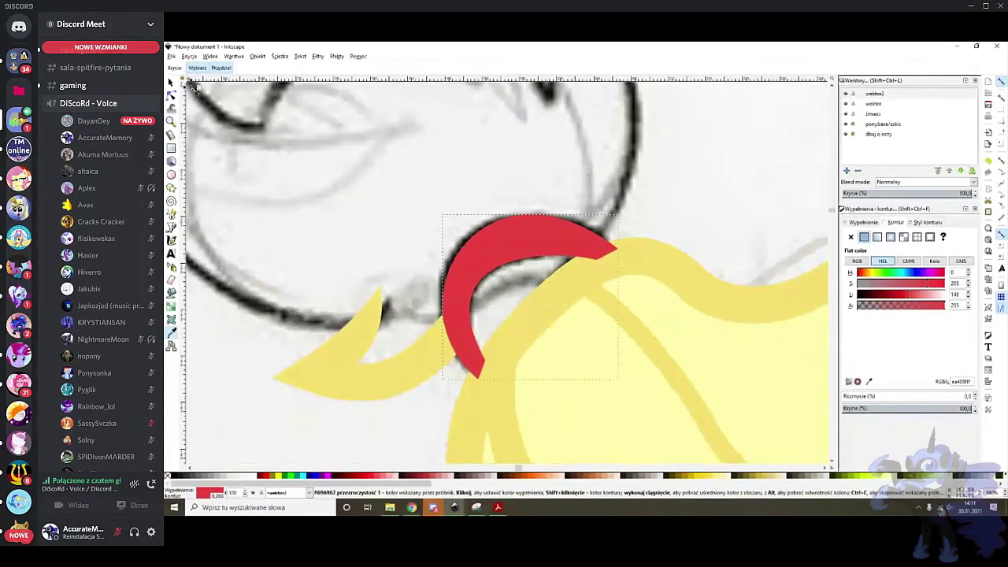
# Draw a closed two-node shape across the gap between hair tie and mane, with its outer side bent along the tie's inner arc
pyautogui.click(172, 95)
pyautogui.scroll(1, 555, 200)
pyautogui.scroll(-1, 513, 234)
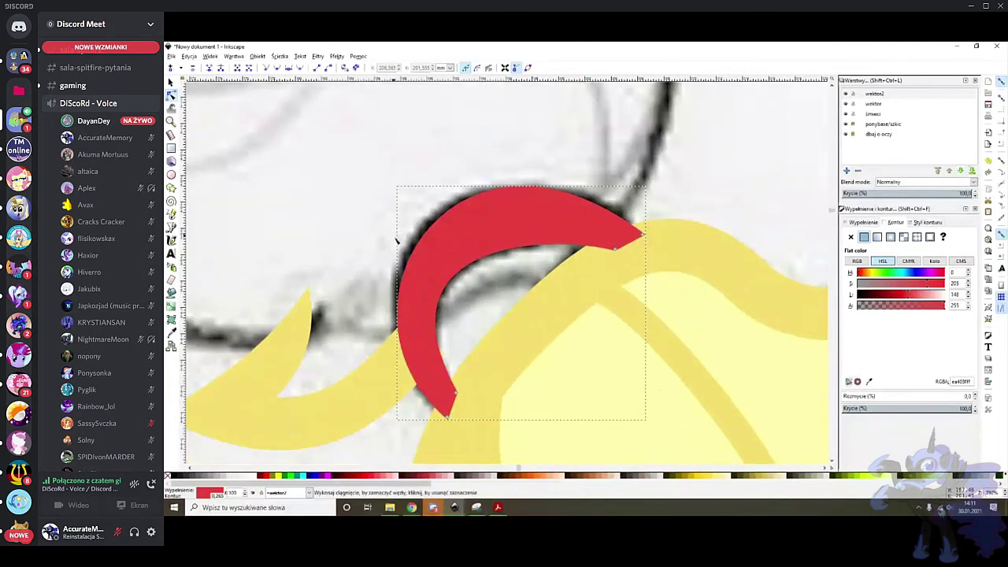
pyautogui.press('b')
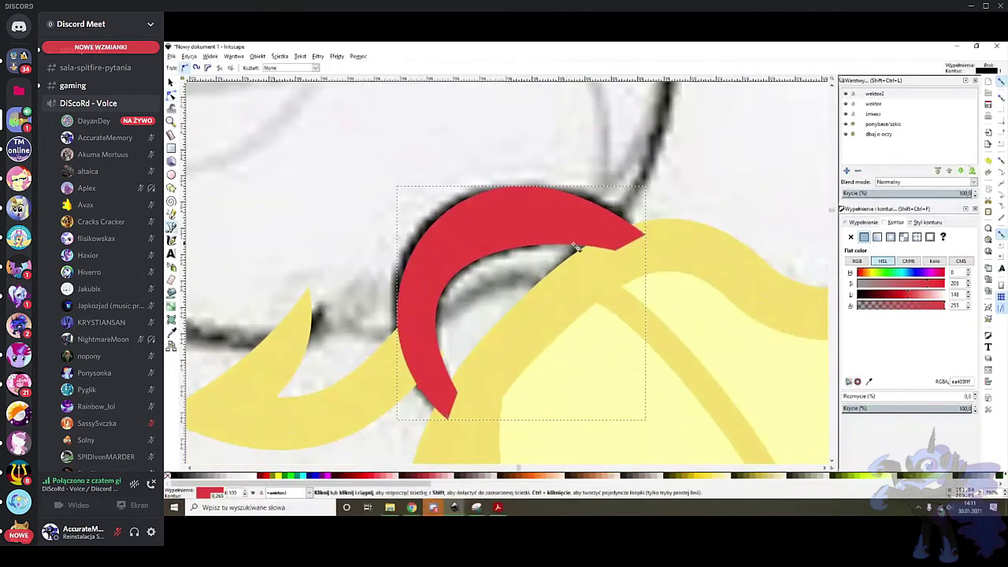
pyautogui.click(622, 243)
pyautogui.click(471, 398)
pyautogui.click(624, 243)
pyautogui.press('n')
pyautogui.moveTo(526, 330); pyautogui.dragTo(437, 280)
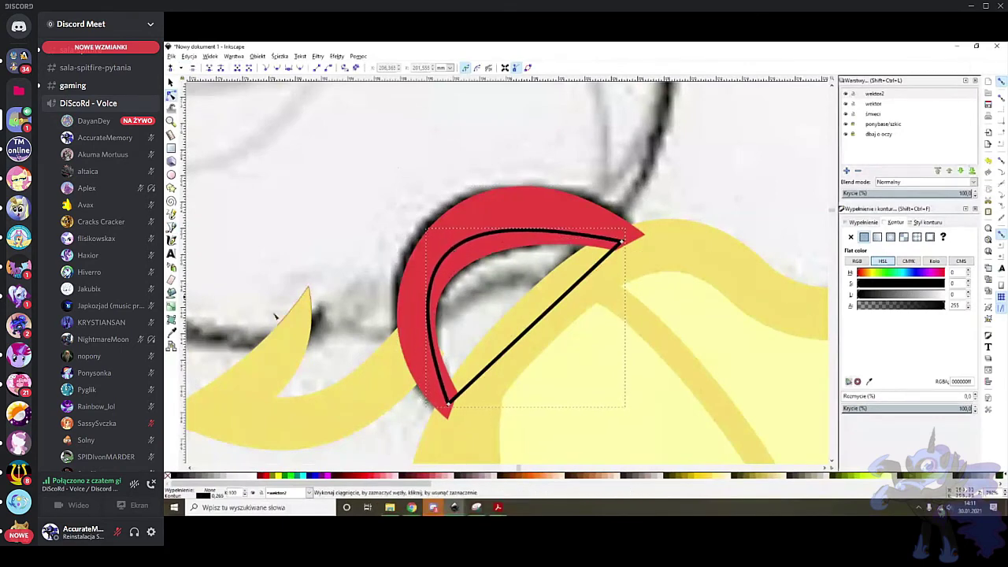
# Fill the gap shape with the mane's light yellow and remove its outline
pyautogui.click(172, 334)
pyautogui.click(626, 413)
pyautogui.click(850, 237)
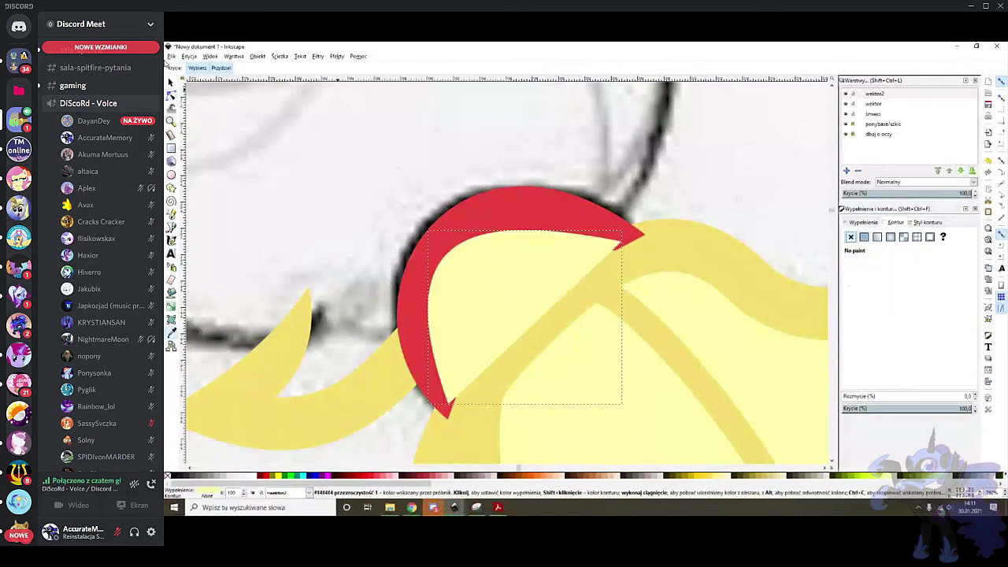
# Move the hair tie, the light yellow gap shape and the small end lock behind the mane outline
pyautogui.click(171, 81)
pyautogui.click(533, 215)
pyautogui.keyDown('shift'); pyautogui.click(458, 298); pyautogui.keyUp('shift')
pyautogui.click(261, 70)
pyautogui.rightClick(459, 242)
pyautogui.click(374, 362)
pyautogui.click(378, 365)
pyautogui.press('pagedown')
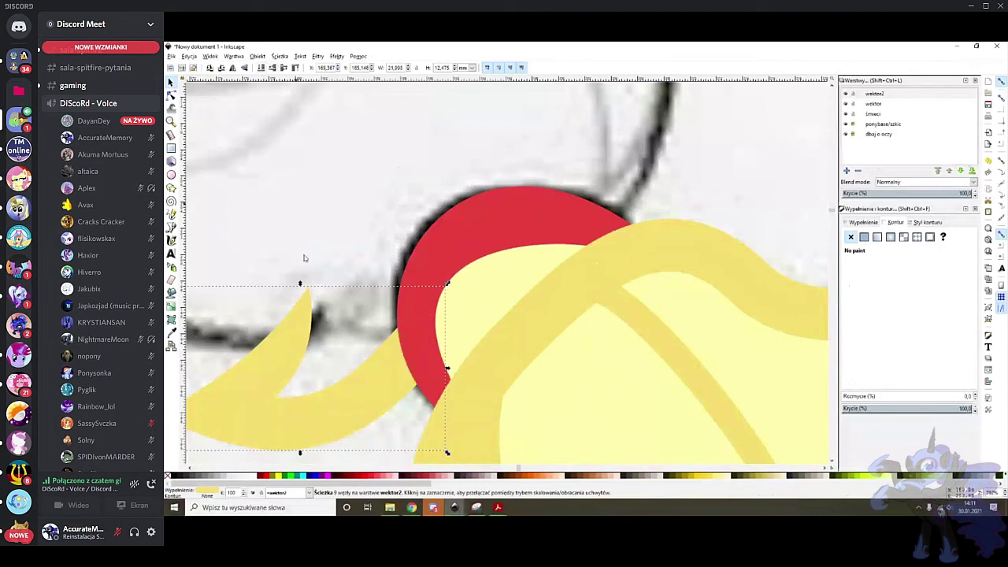
# Group the end lock, the hair tie and the light yellow gap shape
pyautogui.keyDown('shift'); pyautogui.click(451, 269); pyautogui.keyUp('shift')
pyautogui.rightClick(488, 288)
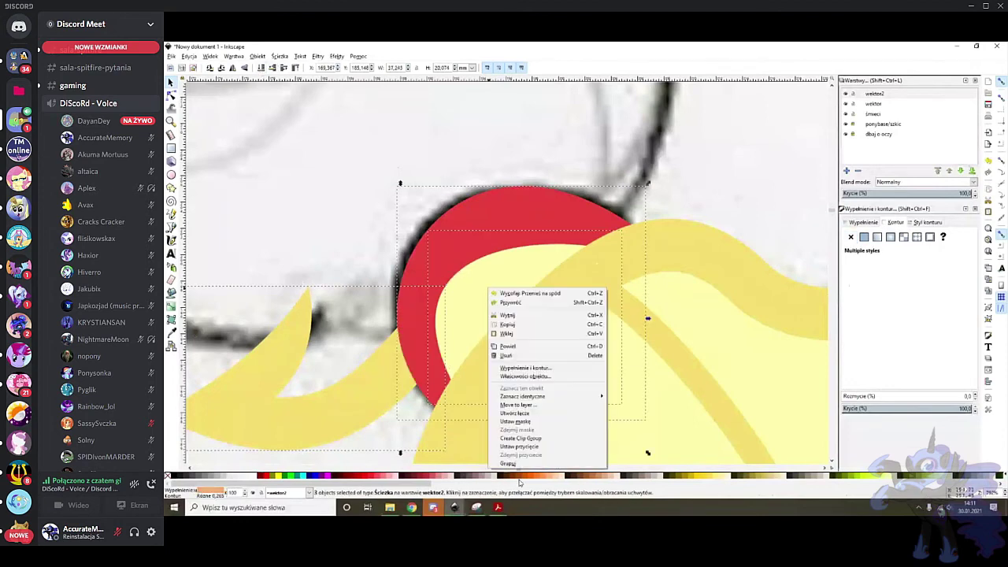
pyautogui.click(519, 463)
pyautogui.scroll(-4, 567, 239)
pyautogui.click(519, 202)
# Draw an open path of straight segments through the corners of the sketched tuft, from the small end lock to the hair tie's upper end
pyautogui.scroll(1, 518, 202)
pyautogui.press('b')
pyautogui.click(486, 338)
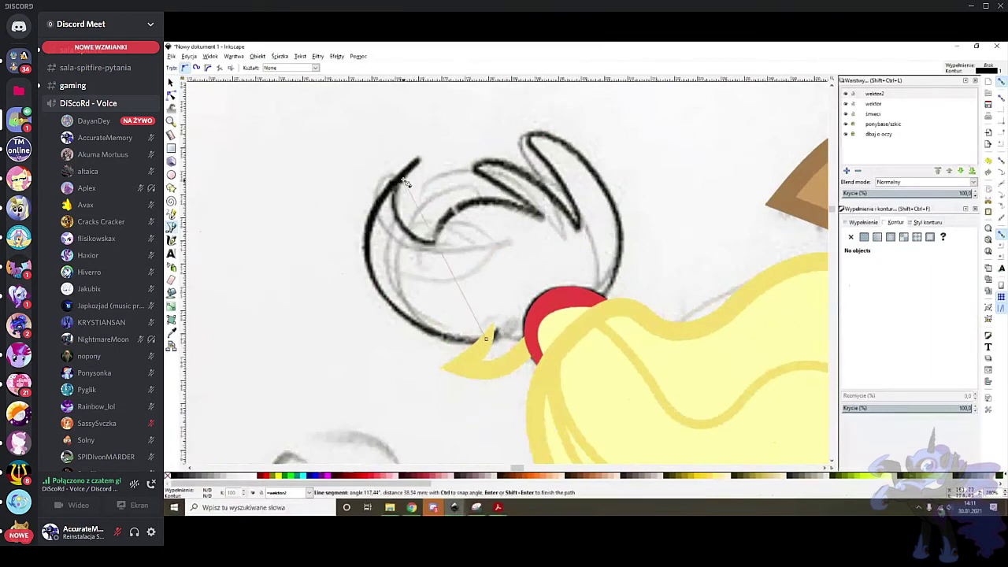
pyautogui.click(438, 244)
pyautogui.click(541, 216)
pyautogui.click(475, 169)
pyautogui.click(577, 228)
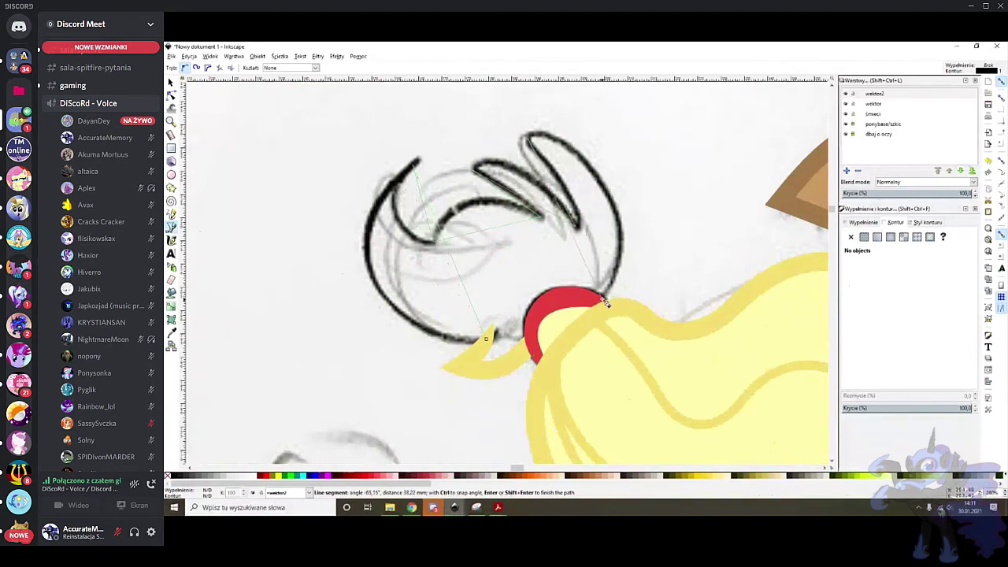
pyautogui.doubleClick(605, 302)
pyautogui.click(171, 95)
pyautogui.scroll(1, 426, 189)
# Bend the tuft's inner notches and spikes onto the sketch, and add a node to curve the side running down to the hair tie
pyautogui.moveTo(427, 223); pyautogui.dragTo(388, 218)
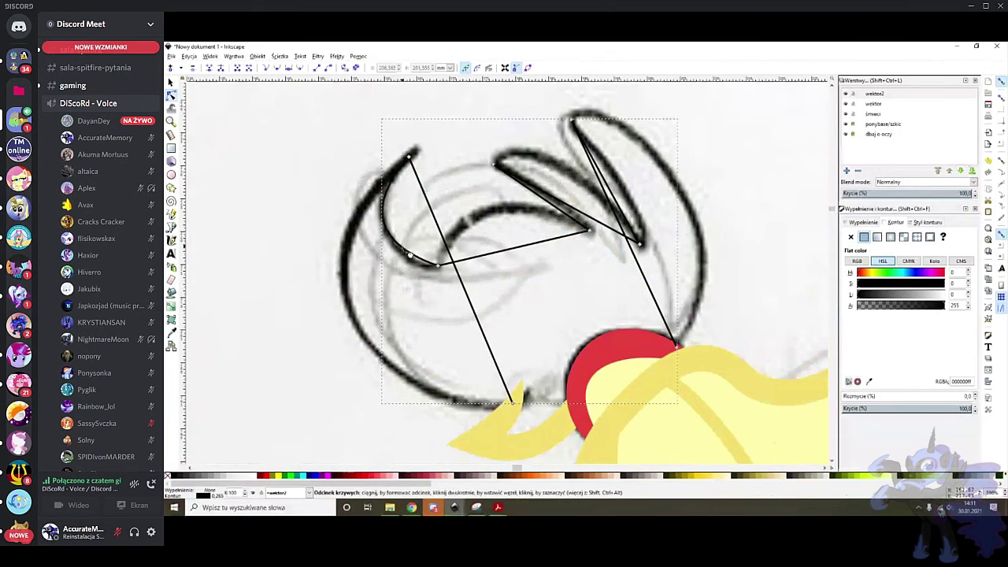
pyautogui.moveTo(520, 250)
pyautogui.mouseDown()
pyautogui.moveTo(495, 216)
pyautogui.moveTo(580, 181)
pyautogui.moveTo(560, 165)
pyautogui.mouseUp()
pyautogui.moveTo(609, 187)
pyautogui.mouseDown()
pyautogui.moveTo(668, 177)
pyautogui.moveTo(648, 159)
pyautogui.mouseUp()
pyautogui.doubleClick(667, 218)
pyautogui.moveTo(668, 218); pyautogui.dragTo(693, 217)
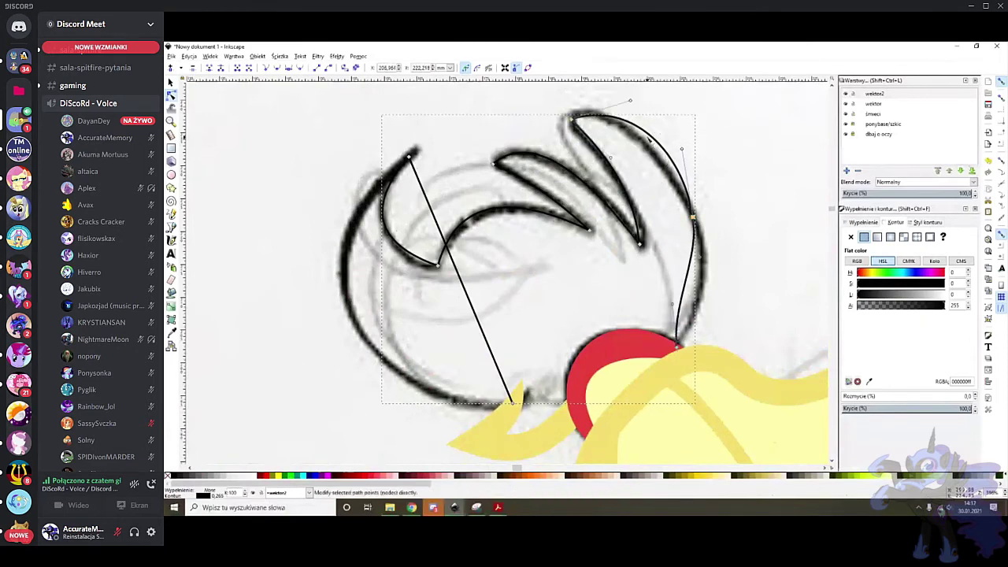
pyautogui.moveTo(647, 136); pyautogui.dragTo(637, 136)
pyautogui.moveTo(687, 303); pyautogui.dragTo(703, 311)
# Curve the tuft's long outer side from the small lock to the far tip along the sketch, adding a node midway
pyautogui.moveTo(459, 281)
pyautogui.mouseDown()
pyautogui.moveTo(361, 288)
pyautogui.moveTo(359, 331)
pyautogui.mouseUp()
pyautogui.doubleClick(360, 331)
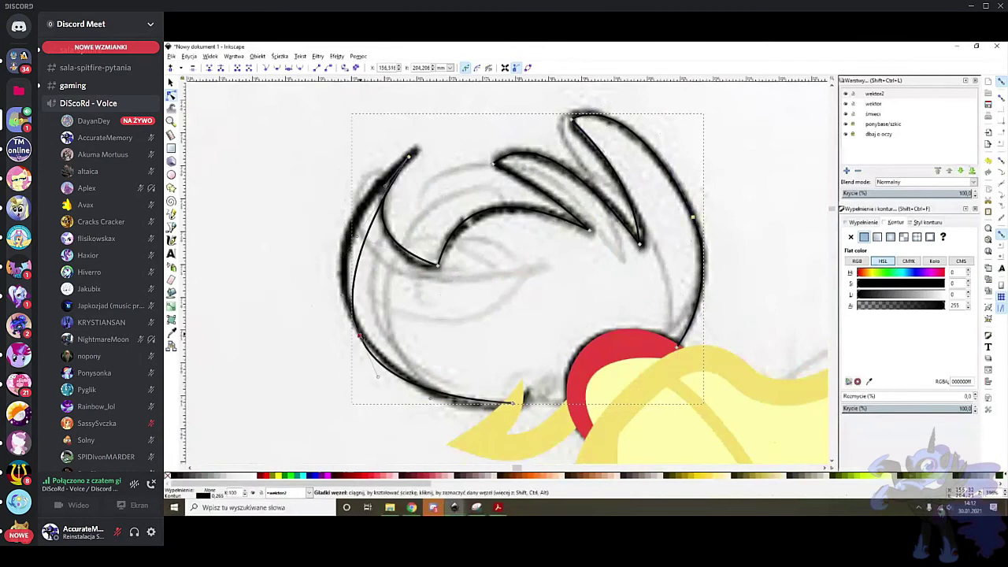
pyautogui.moveTo(362, 260); pyautogui.dragTo(346, 246)
pyautogui.scroll(-2, 445, 338)
pyautogui.moveTo(448, 358); pyautogui.dragTo(450, 367)
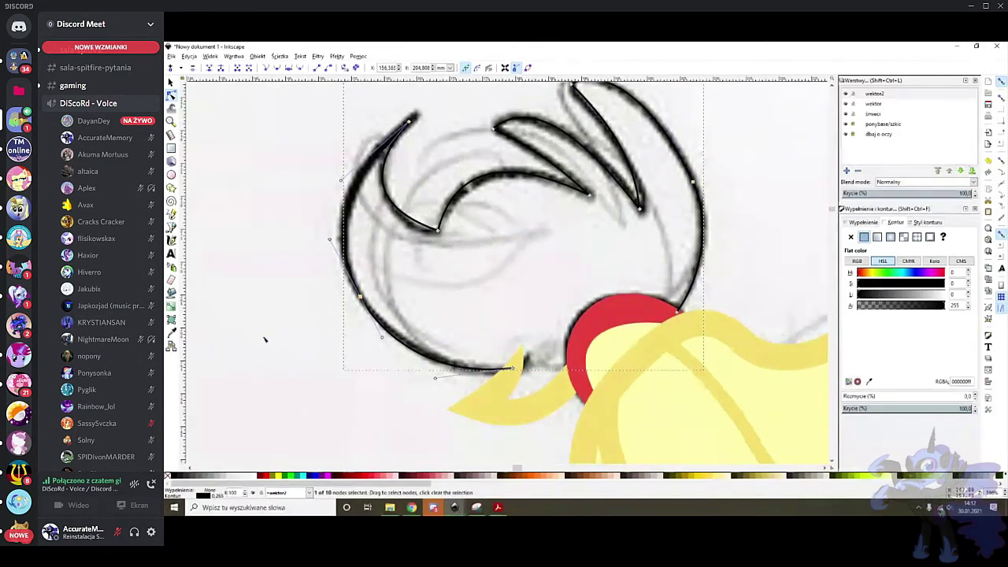
# Apply the mane outline's darker yellow to the tuft path's stroke and set its width to 4 mm
pyautogui.click(171, 332)
pyautogui.click(596, 416)
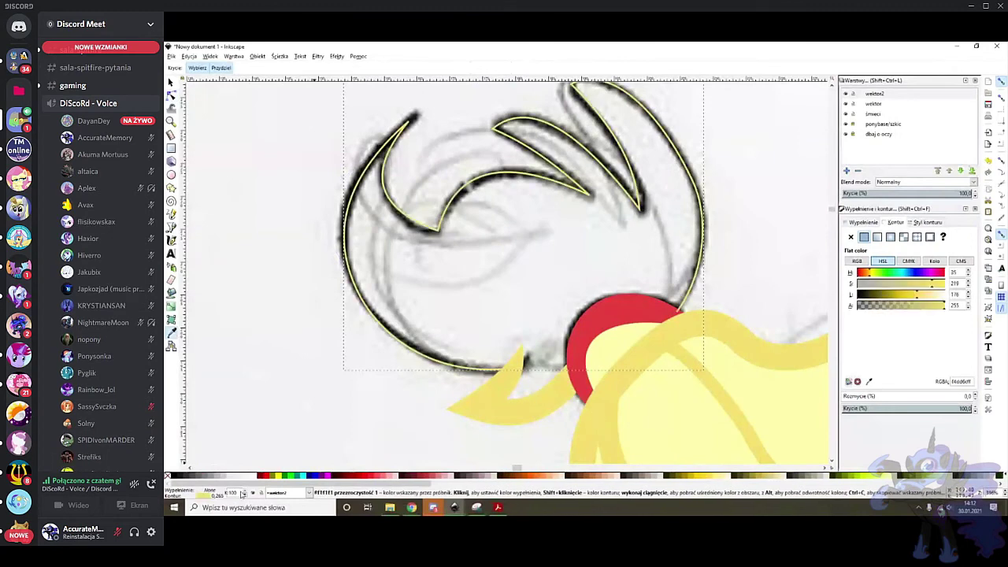
pyautogui.rightClick(219, 498)
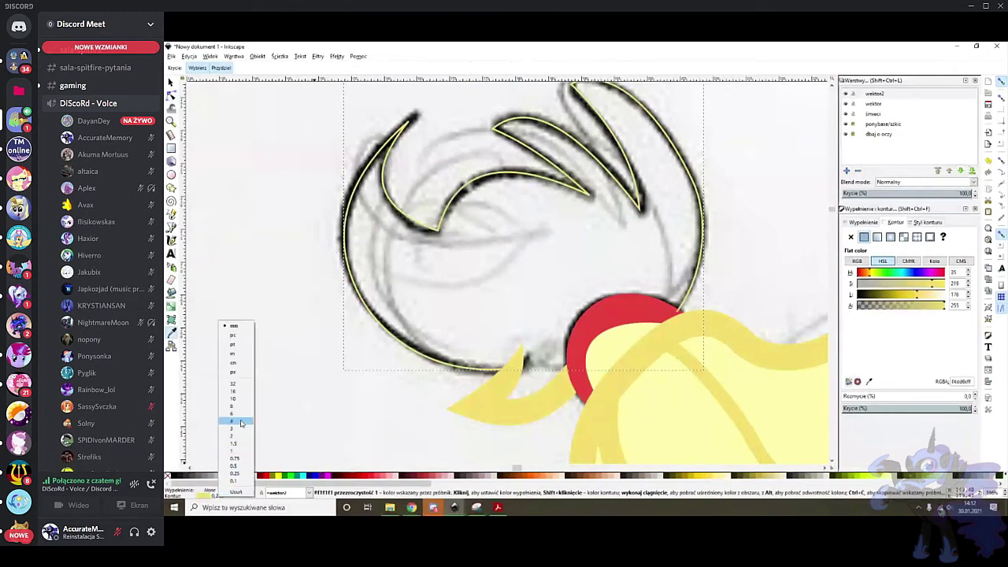
pyautogui.click(241, 423)
# Set the tuft outline's opacity to 53% and its miter limit to 12
pyautogui.click(172, 96)
pyautogui.scroll(1, 340, 113)
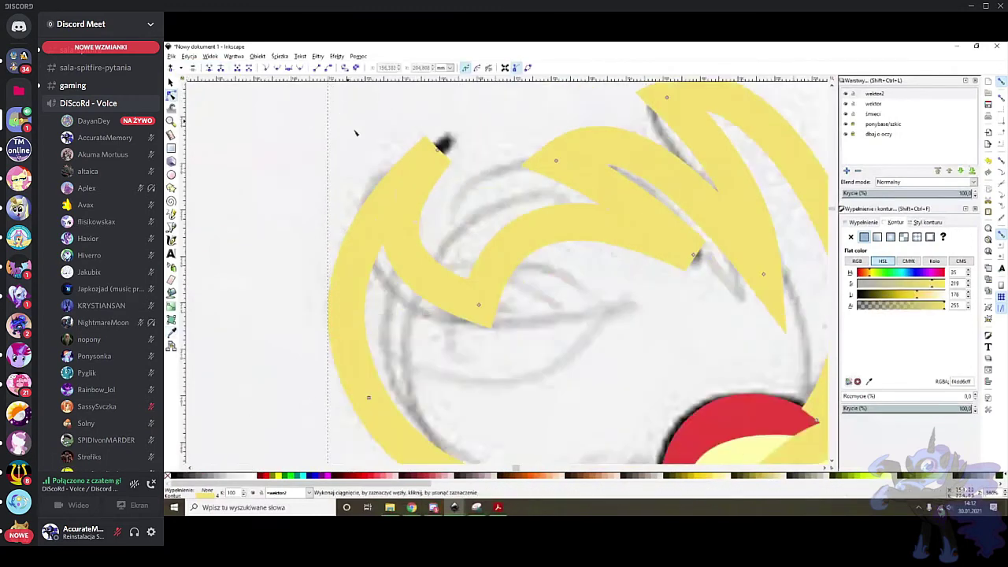
pyautogui.click(478, 304)
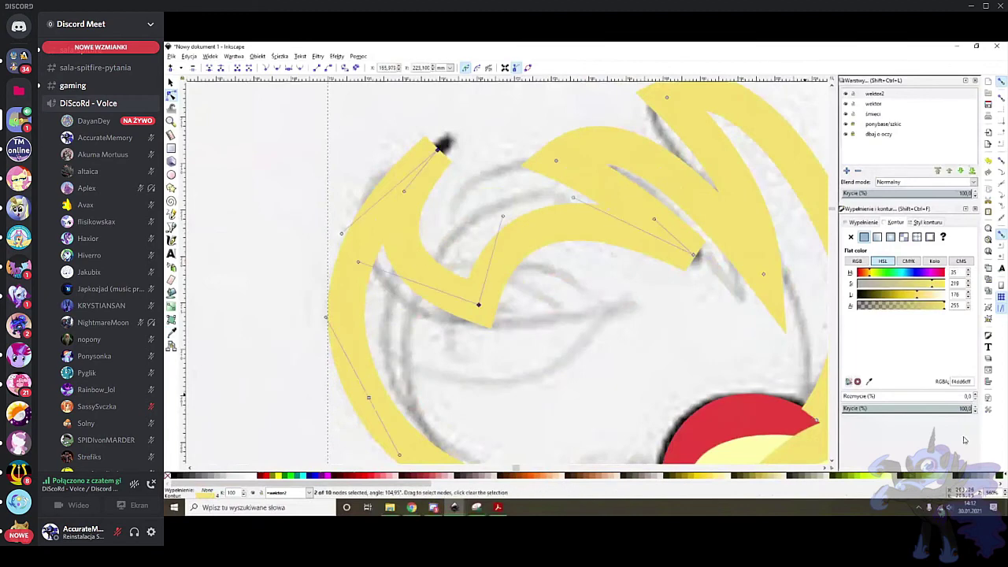
pyautogui.click(910, 408)
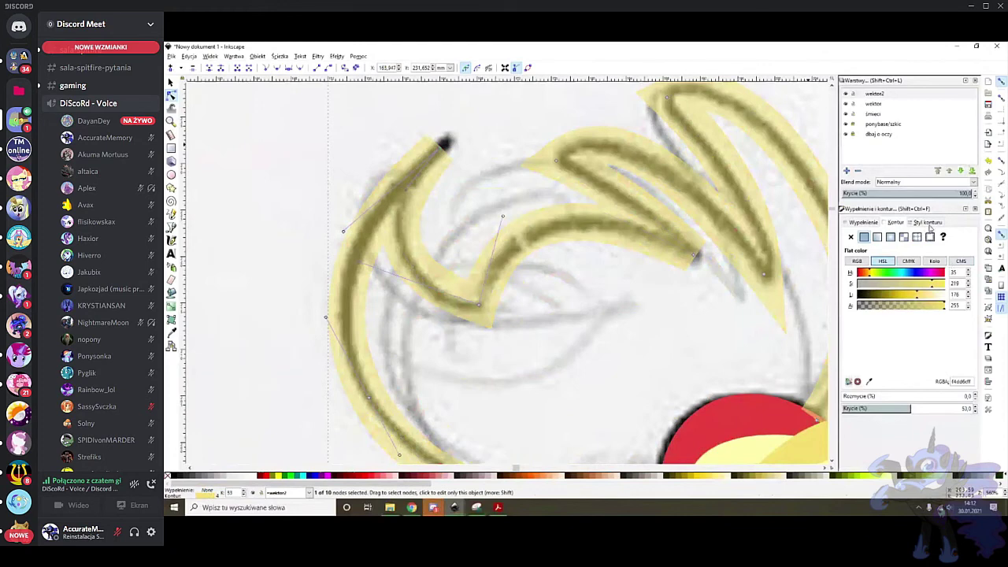
pyautogui.click(927, 223)
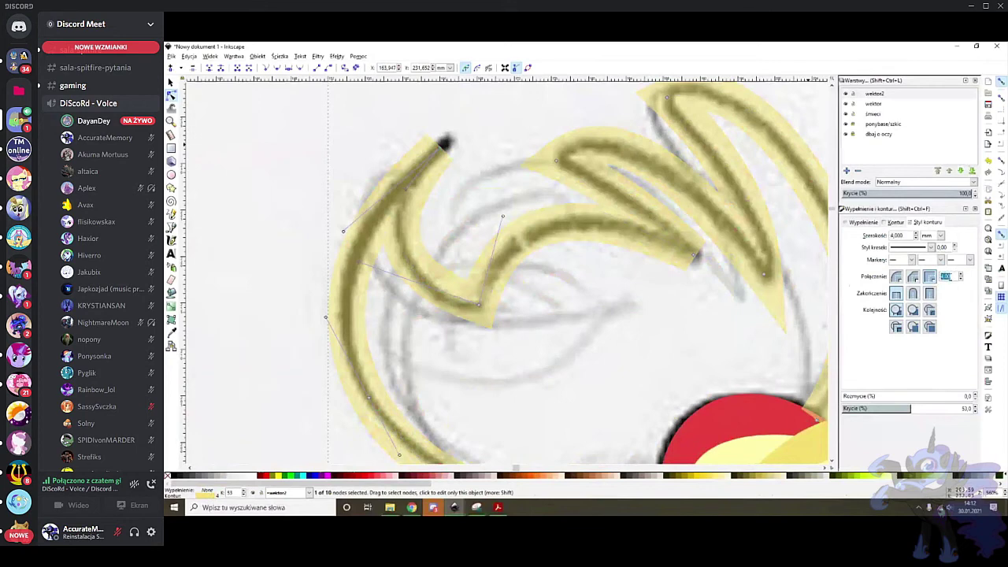
pyautogui.press('Return')
# Refine the curves meeting at the tuft's far pointed tip so the translucent outline follows the sketched spike
pyautogui.scroll(6, 451, 126)
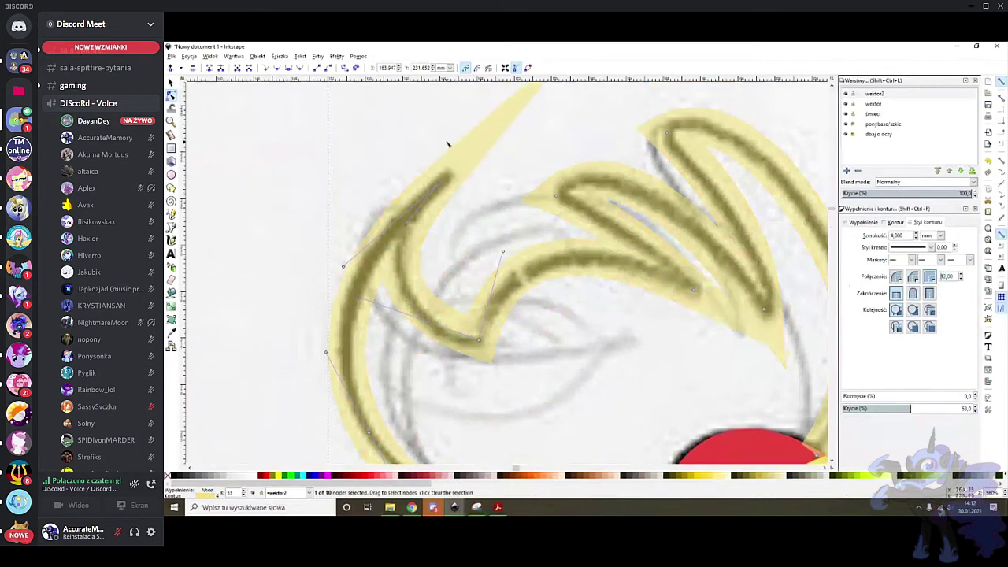
pyautogui.scroll(-1, 431, 277)
pyautogui.moveTo(403, 313); pyautogui.dragTo(409, 315)
pyautogui.click(478, 377)
pyautogui.moveTo(353, 344); pyautogui.dragTo(348, 333)
pyautogui.scroll(-2, 356, 277)
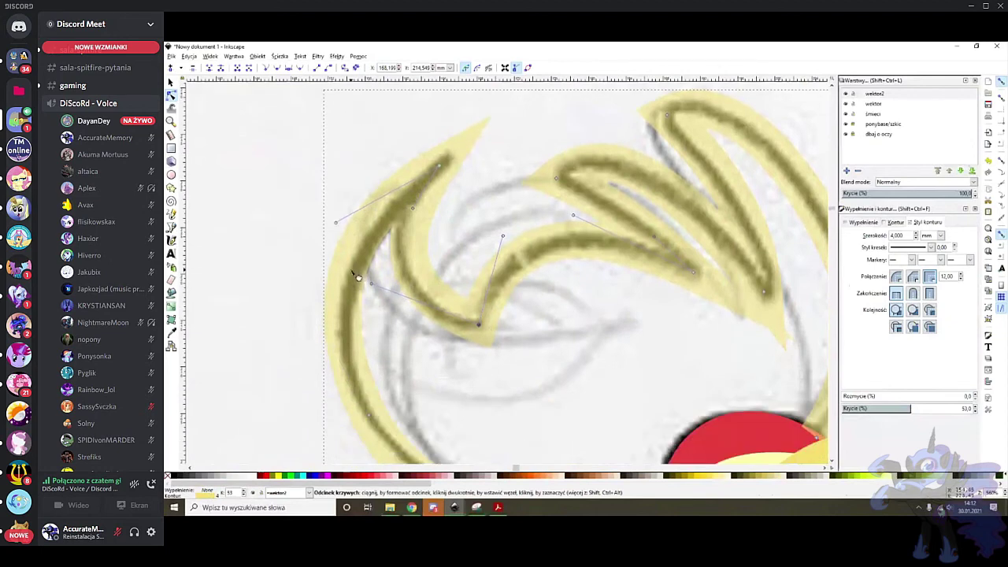
pyautogui.scroll(-3, 363, 271)
pyautogui.scroll(3, 368, 271)
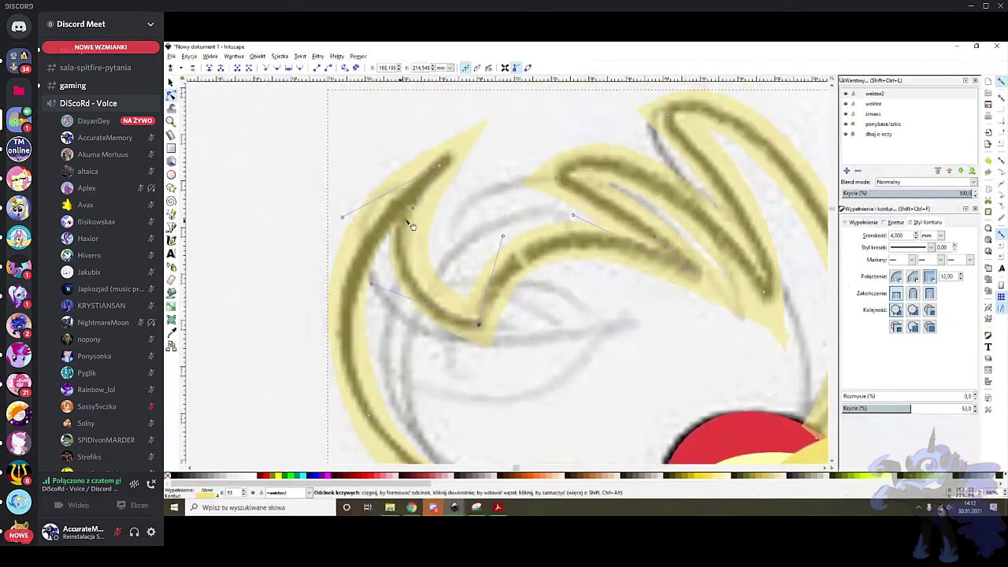
pyautogui.scroll(1, 416, 246)
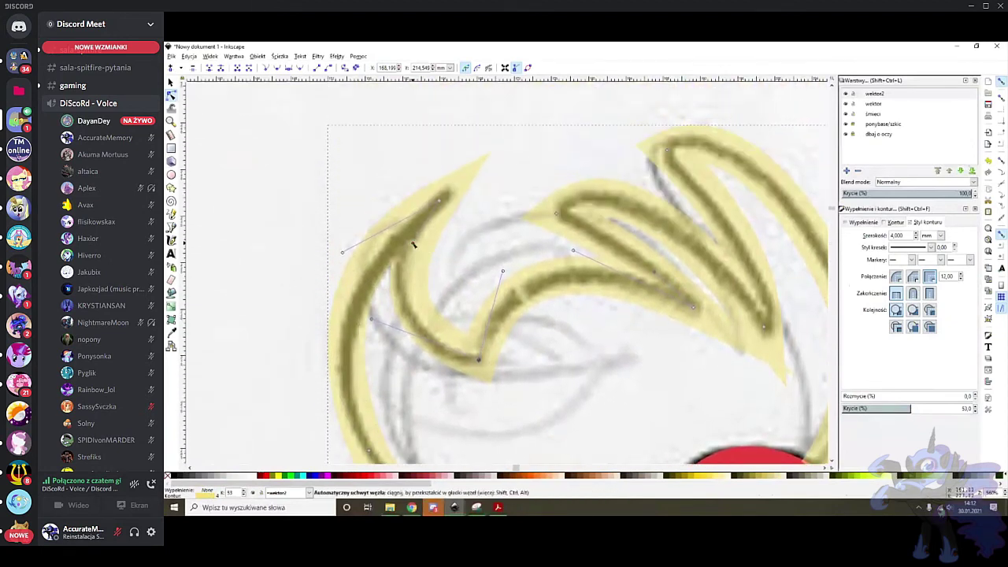
pyautogui.moveTo(412, 244); pyautogui.dragTo(424, 252)
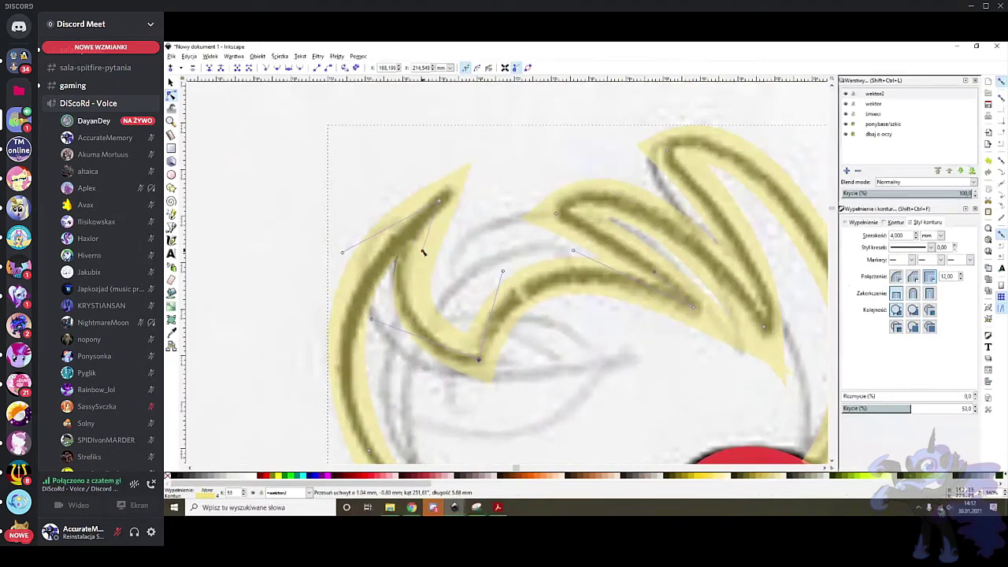
# Refine the inner curve of the far pointed spike and round the middle lock's tip so both follow the sketch
pyautogui.moveTo(423, 252); pyautogui.dragTo(423, 251)
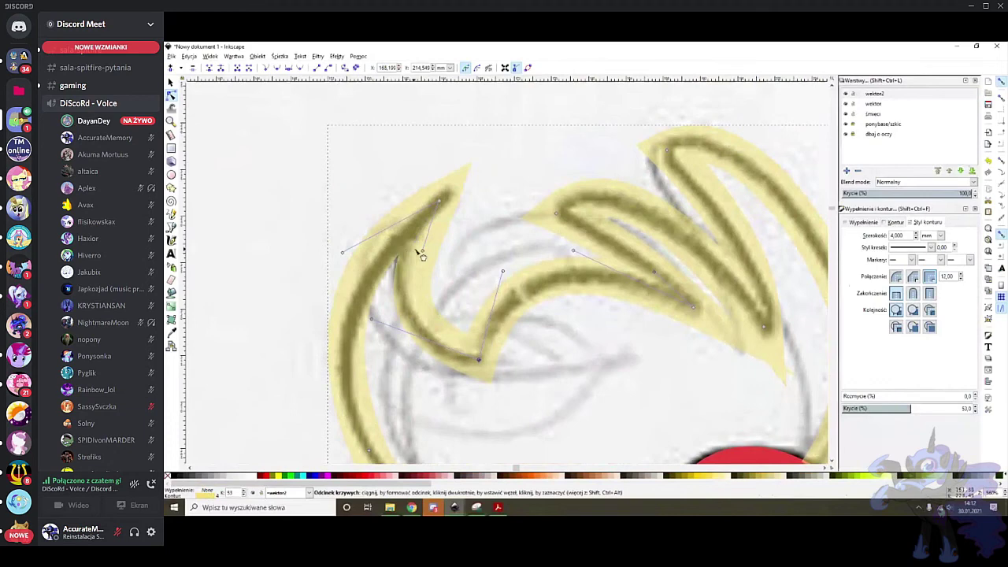
pyautogui.moveTo(424, 255)
pyautogui.mouseDown()
pyautogui.moveTo(380, 252)
pyautogui.moveTo(415, 250)
pyautogui.mouseUp()
pyautogui.hscroll(1, 546, 214)
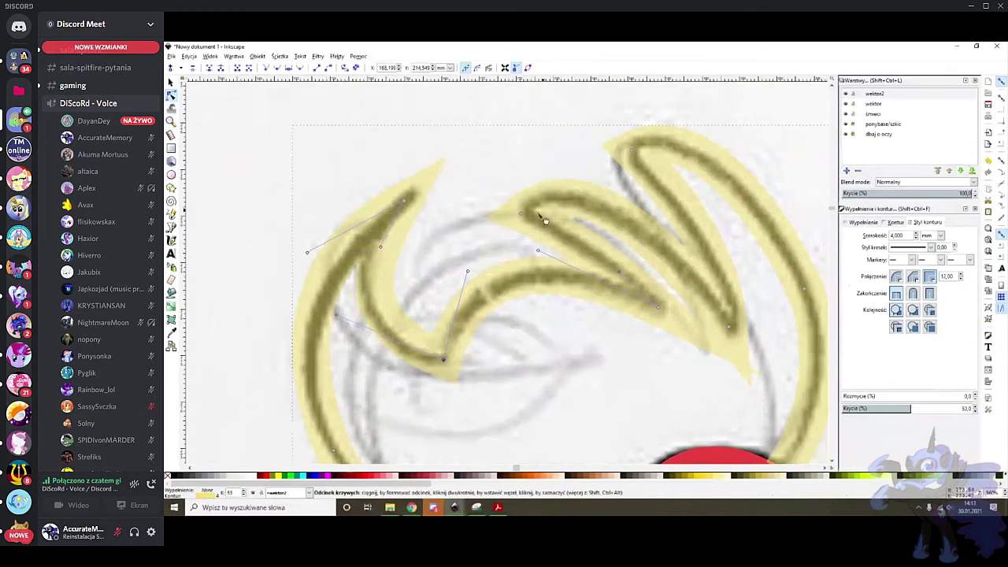
pyautogui.moveTo(526, 213); pyautogui.dragTo(534, 235)
pyautogui.moveTo(532, 269); pyautogui.dragTo(533, 230)
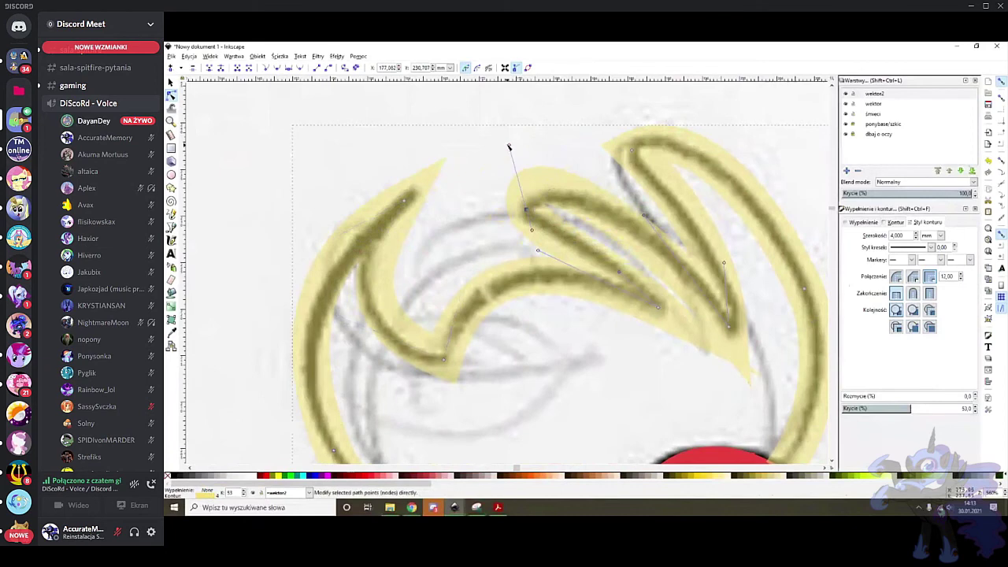
pyautogui.moveTo(510, 147); pyautogui.dragTo(518, 166)
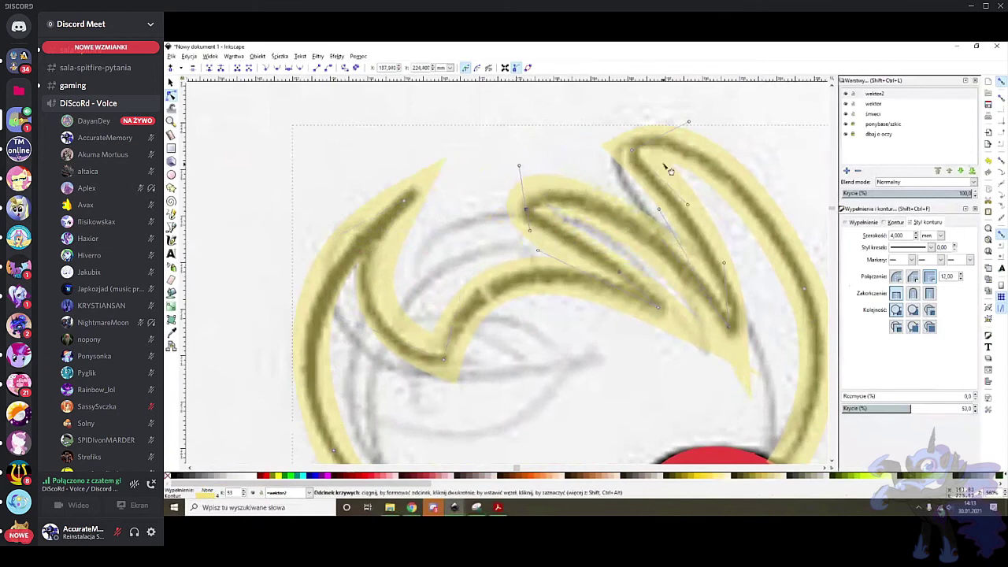
# Reposition the topmost lock's tip node and adjust its handles to round that tip along the sketch
pyautogui.moveTo(635, 145); pyautogui.dragTo(635, 163)
pyautogui.hscroll(2, 652, 146)
pyautogui.scroll(3, 635, 158)
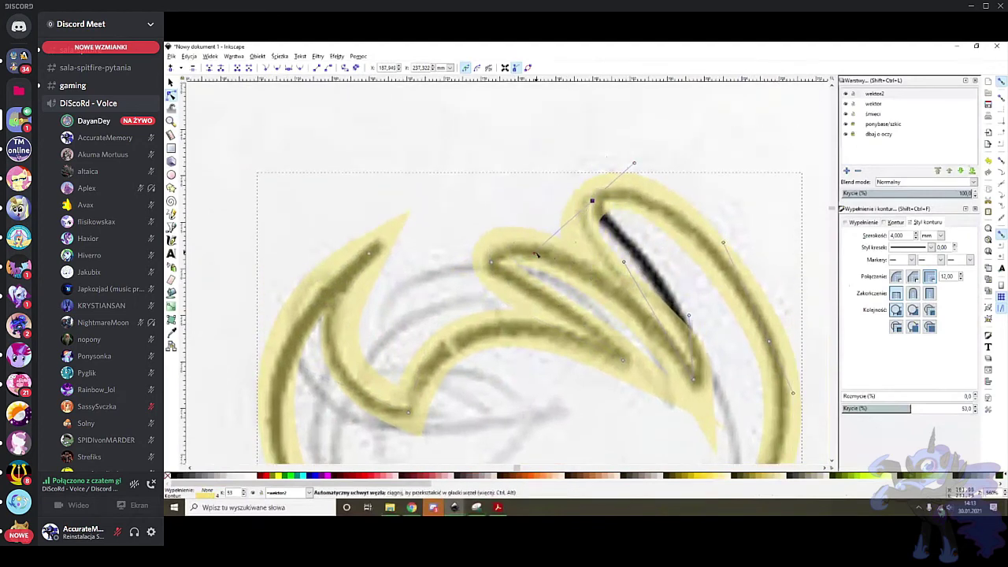
pyautogui.moveTo(554, 243)
pyautogui.mouseDown()
pyautogui.moveTo(576, 215)
pyautogui.moveTo(583, 223)
pyautogui.mouseUp()
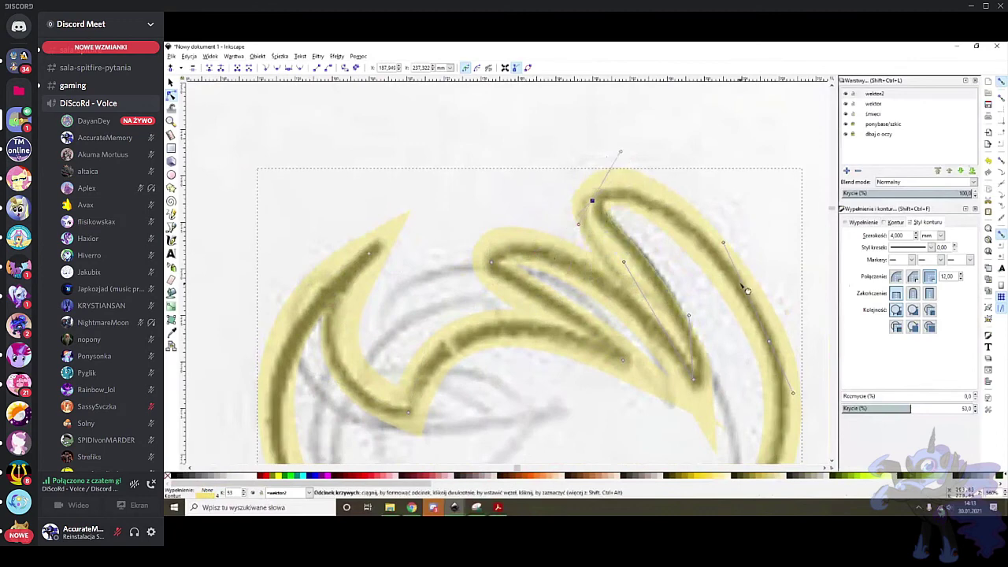
# Reshape the notch below the middle lock by moving its node inward and adjusting the adjoining curve handles
pyautogui.scroll(-2, 740, 284)
pyautogui.scroll(-2, 693, 267)
pyautogui.scroll(1, 624, 219)
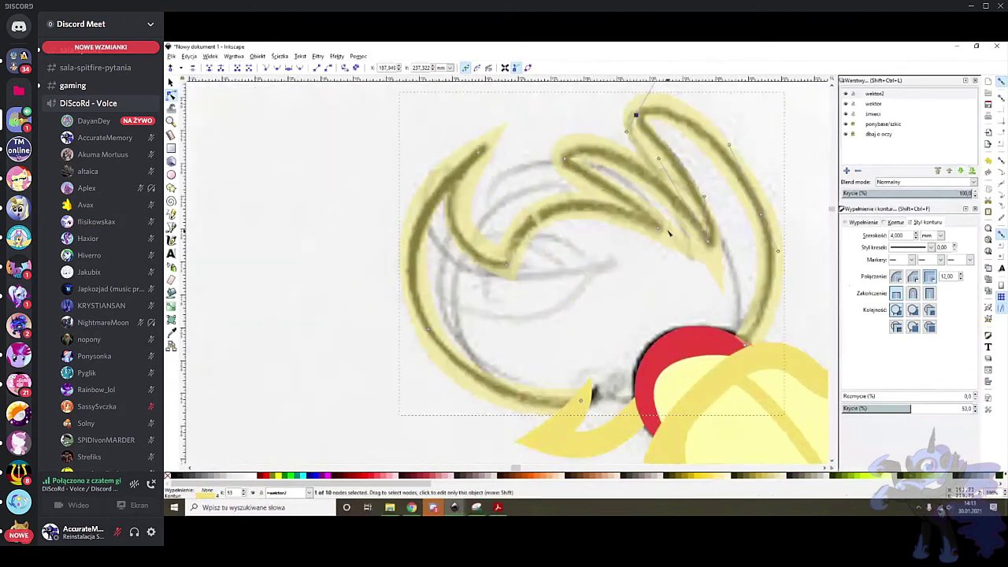
pyautogui.scroll(2, 646, 204)
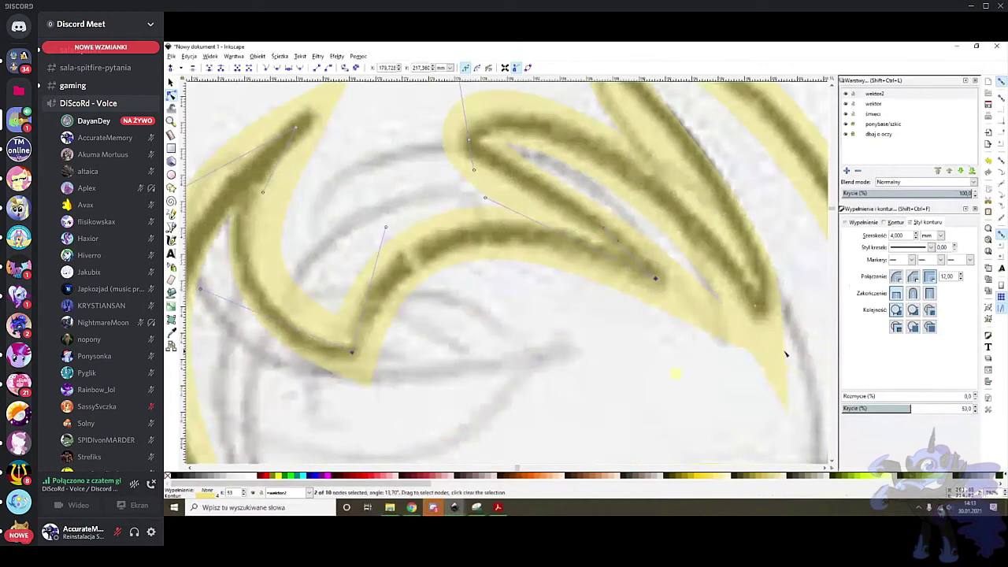
pyautogui.moveTo(718, 305)
pyautogui.mouseDown()
pyautogui.moveTo(612, 231)
pyautogui.moveTo(633, 227)
pyautogui.mouseUp()
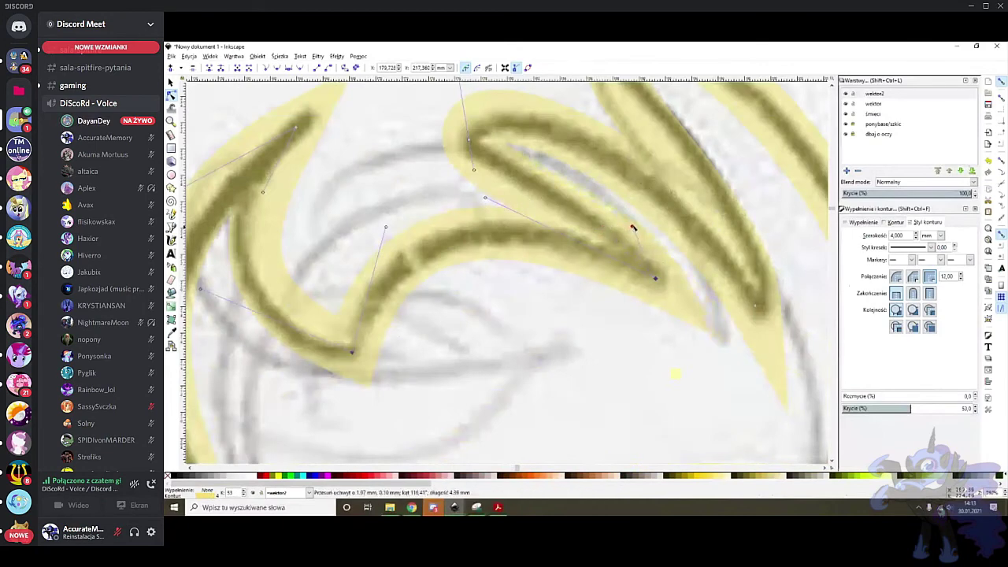
pyautogui.moveTo(655, 277); pyautogui.dragTo(633, 266)
pyautogui.moveTo(452, 216); pyautogui.dragTo(458, 228)
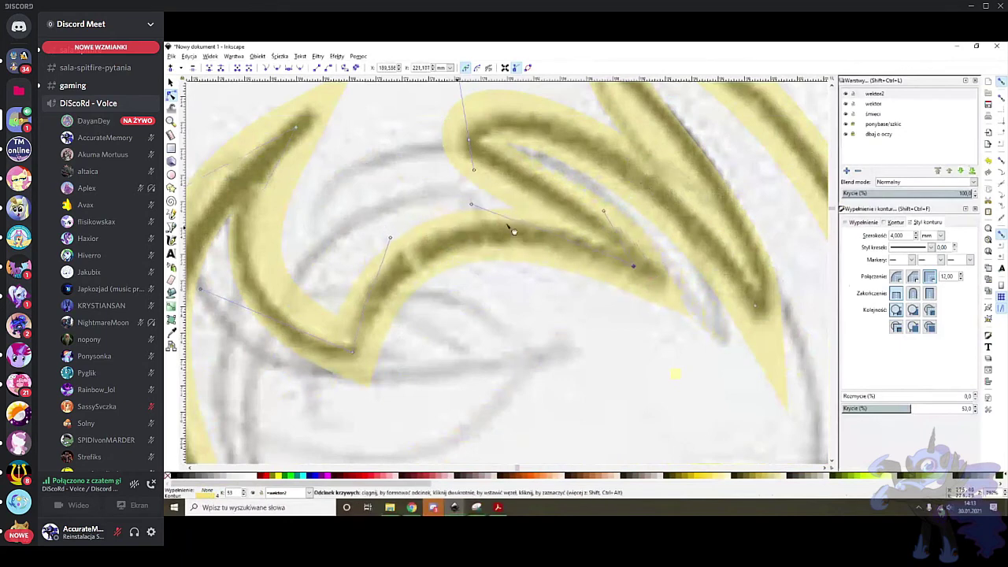
# Move the notch node between the middle and topmost locks slightly and adjust its handle to match the sketch
pyautogui.hscroll(3, 653, 299)
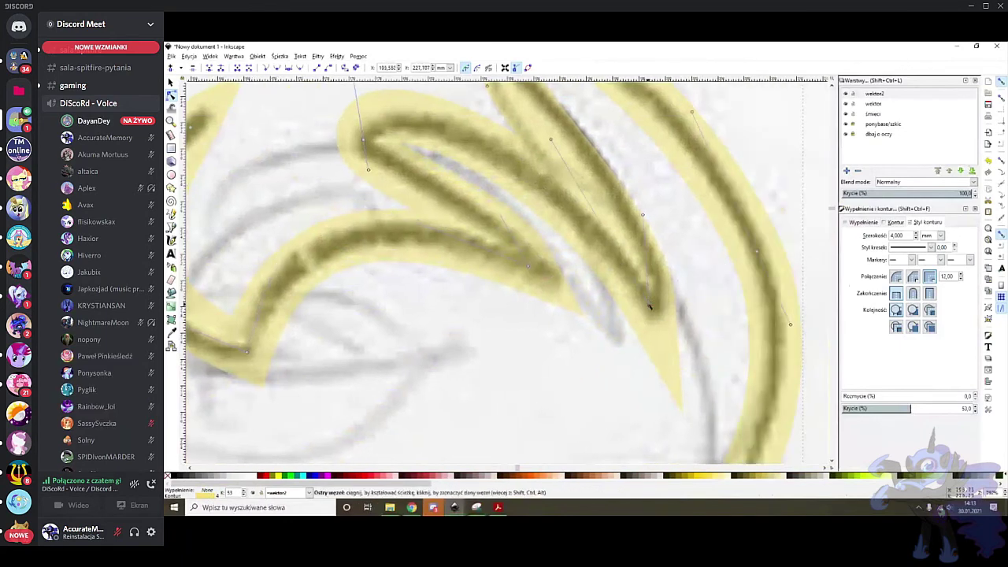
pyautogui.moveTo(649, 306); pyautogui.dragTo(654, 292)
pyautogui.scroll(3, 646, 264)
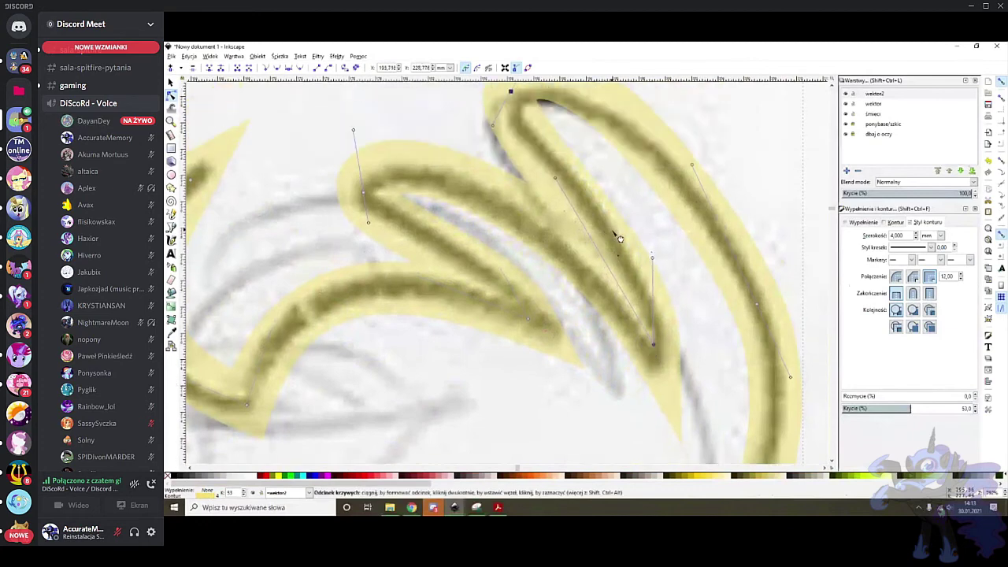
pyautogui.moveTo(562, 174); pyautogui.dragTo(563, 203)
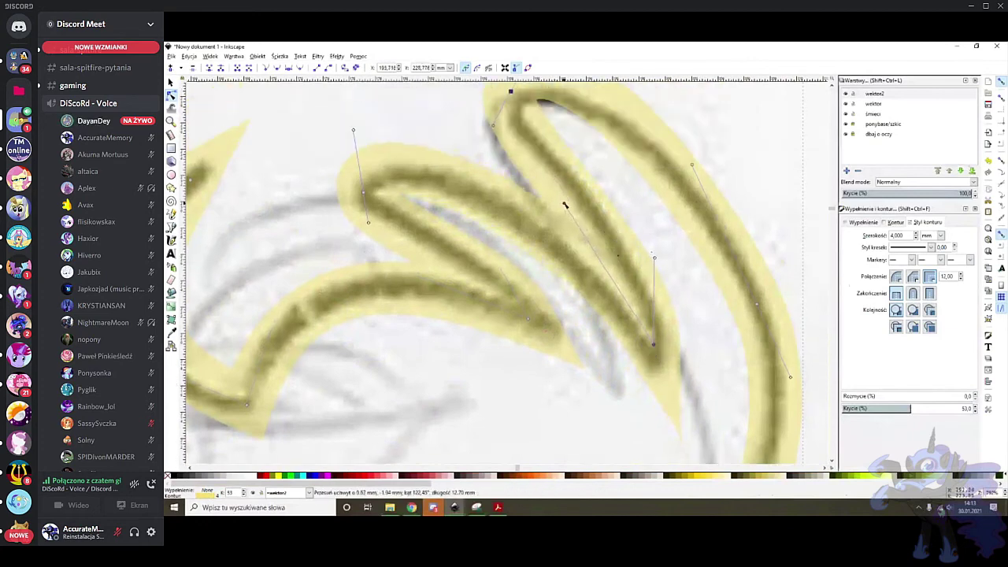
pyautogui.scroll(-1, 681, 365)
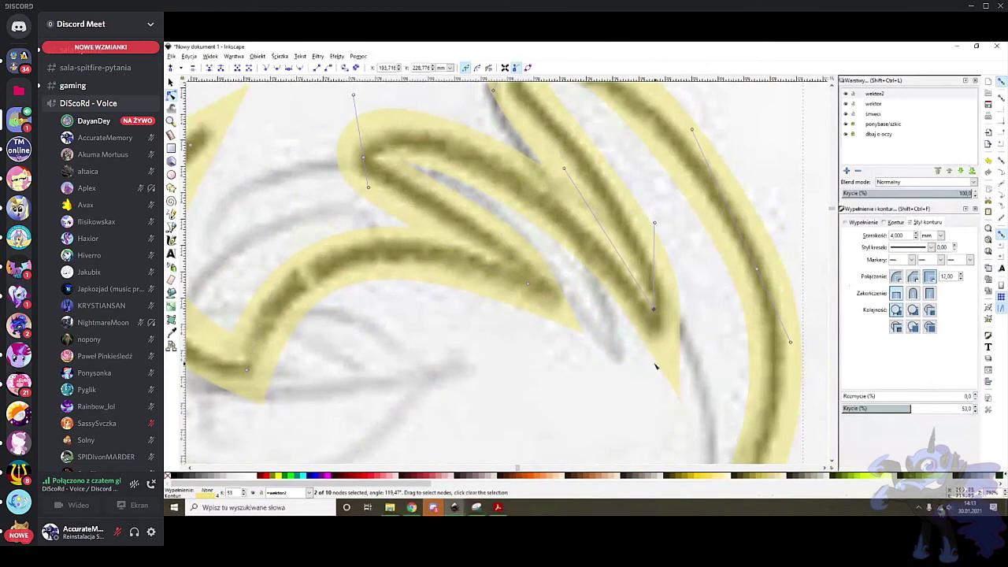
# Shift the tuft's end node under the small lock slightly and convert the outline's stroke to a path
pyautogui.scroll(-3, 649, 381)
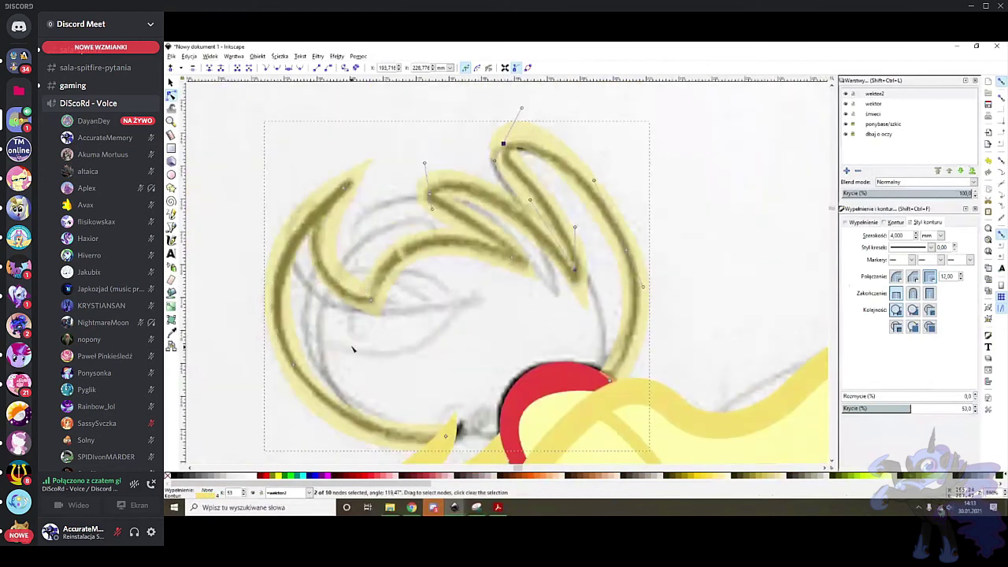
pyautogui.scroll(1, 341, 371)
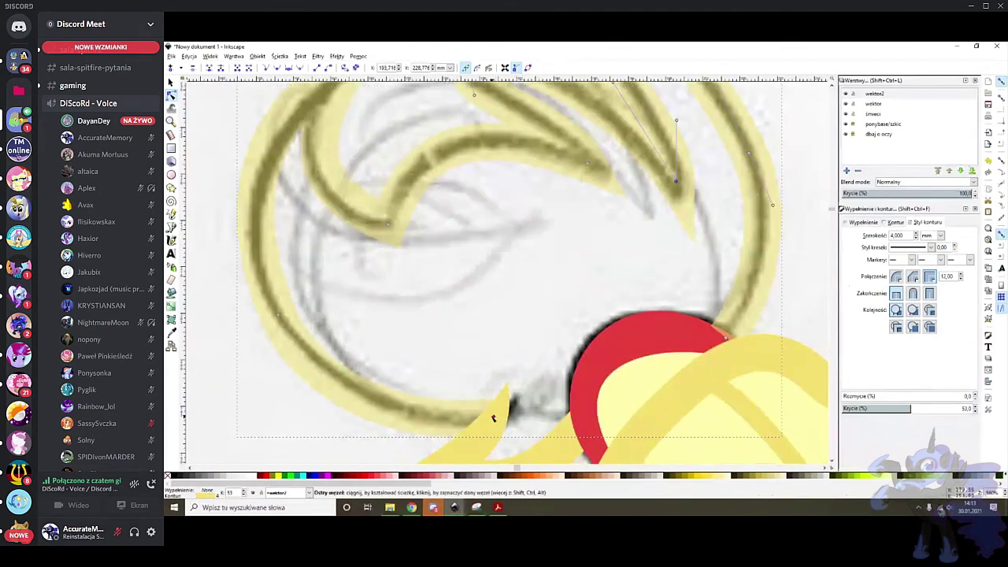
pyautogui.click(495, 418)
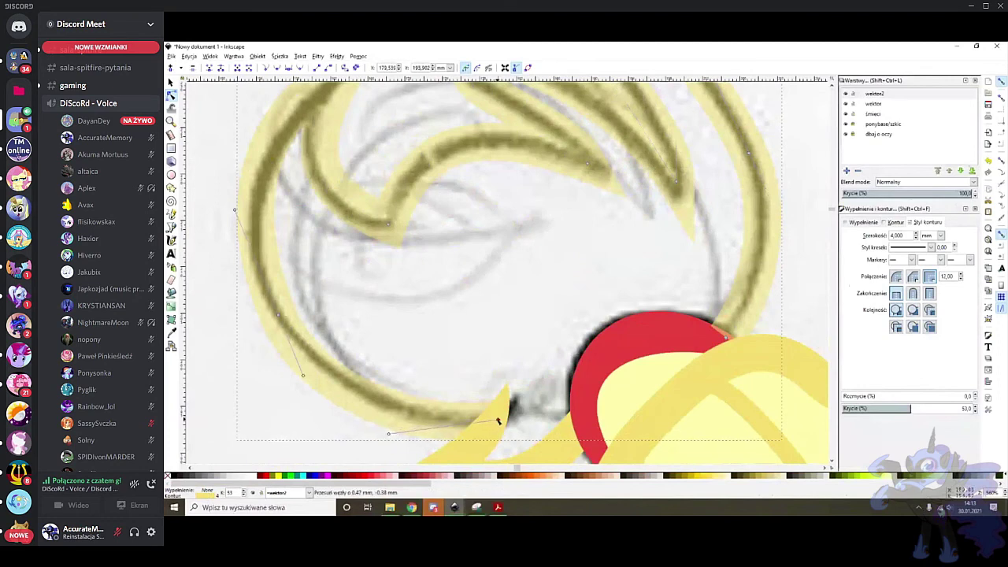
pyautogui.click(357, 68)
# Extend the far spike's tip on the converted outline and adjust its handle to smooth the outer edge
pyautogui.scroll(9, 355, 169)
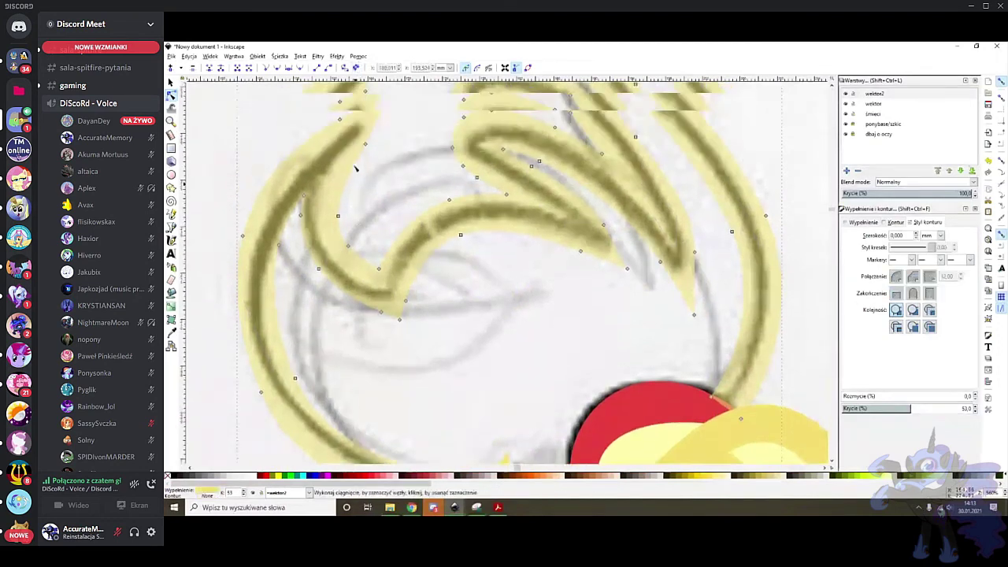
pyautogui.scroll(3, 321, 185)
pyautogui.click(371, 248)
pyautogui.scroll(1, 433, 204)
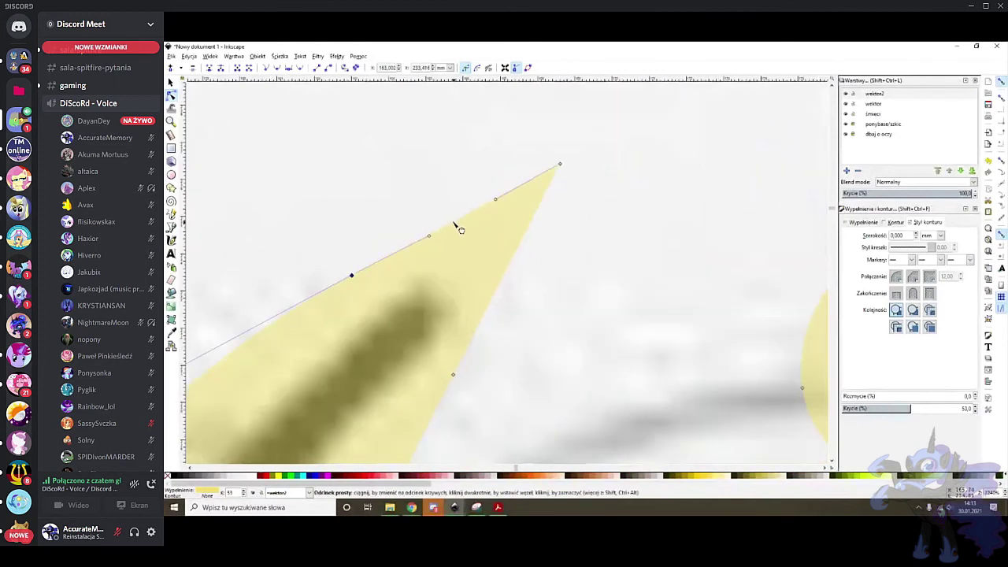
pyautogui.click(559, 166)
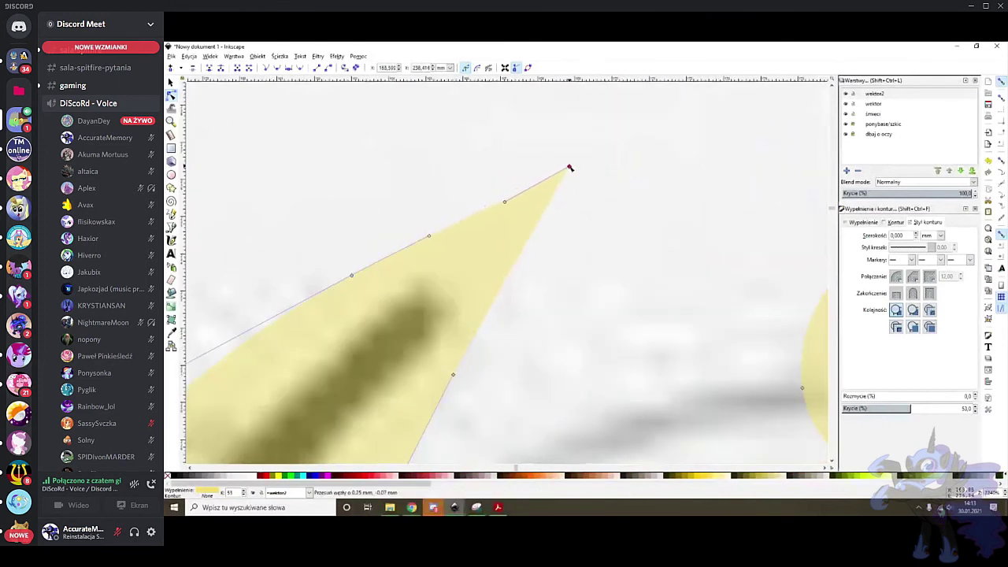
pyautogui.scroll(2, 327, 253)
pyautogui.click(355, 309)
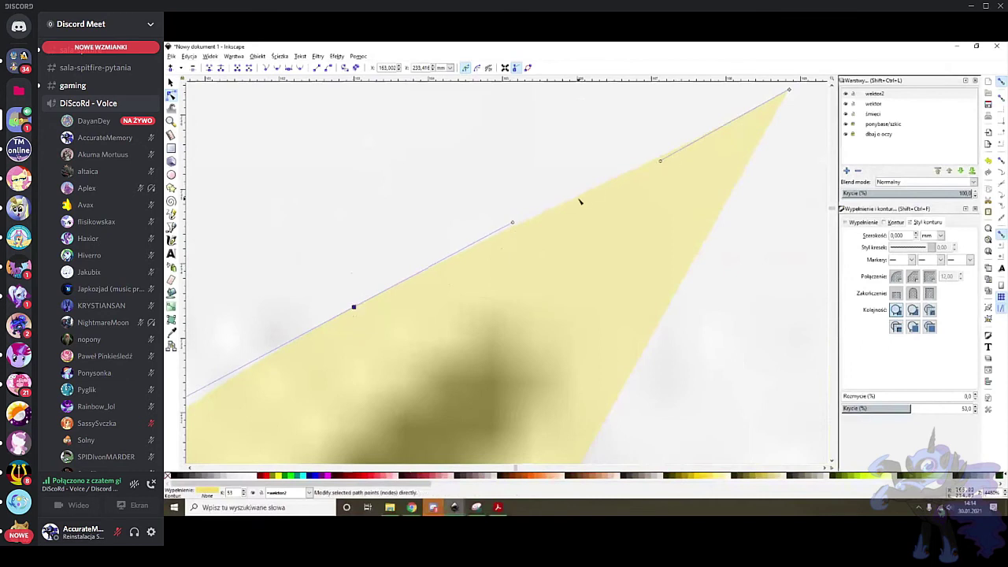
pyautogui.moveTo(660, 161); pyautogui.dragTo(651, 153)
# Pull the handle on the far spike's inner edge inward to straighten that side toward the tip
pyautogui.scroll(-4, 639, 213)
pyautogui.click(598, 326)
pyautogui.scroll(2, 665, 315)
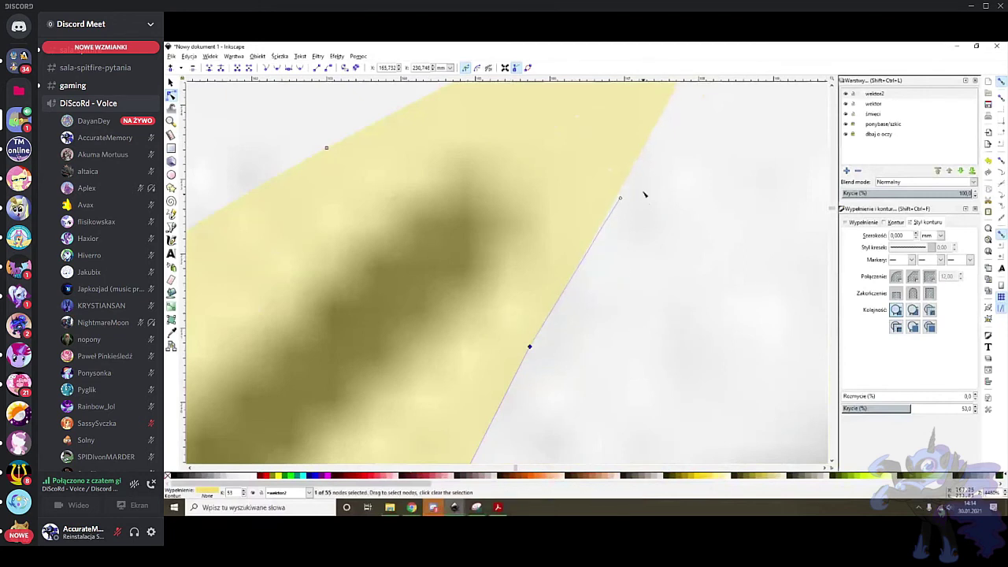
pyautogui.moveTo(622, 200); pyautogui.dragTo(599, 211)
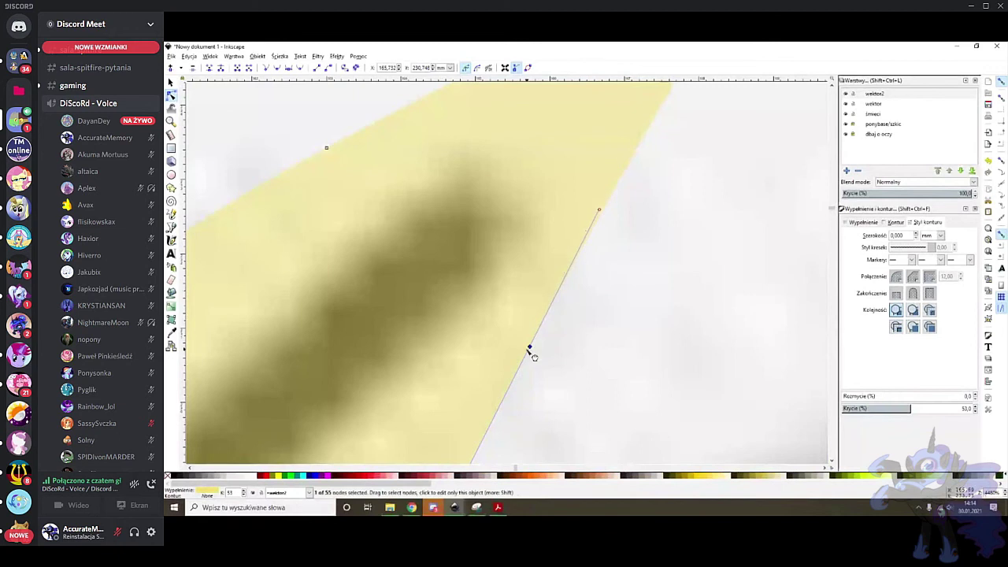
# Fine-tune the position of the far spike's tip node and its inner handle, and deselect the outline
pyautogui.scroll(-3, 650, 276)
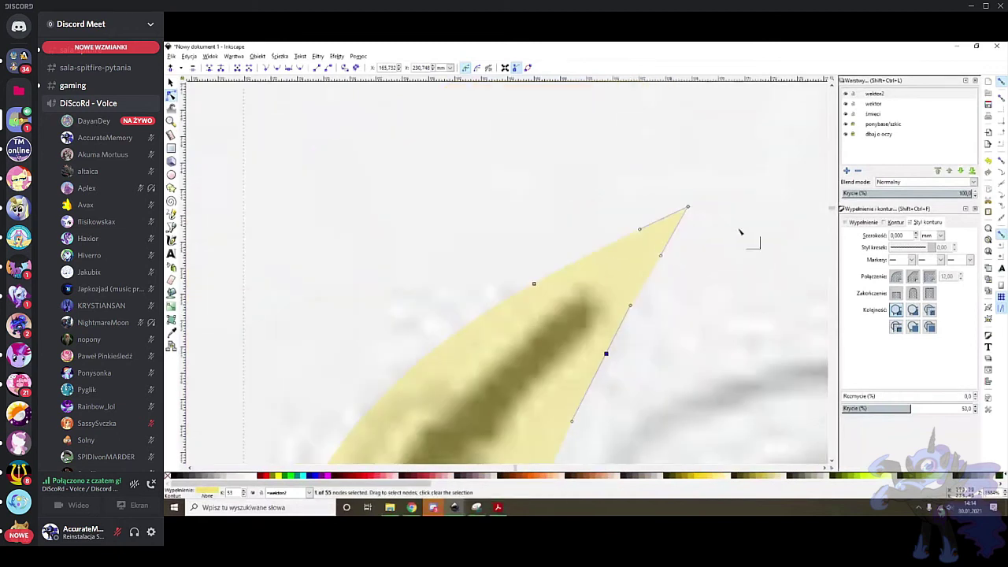
pyautogui.click(688, 207)
pyautogui.scroll(1, 691, 225)
pyautogui.moveTo(687, 200); pyautogui.dragTo(691, 200)
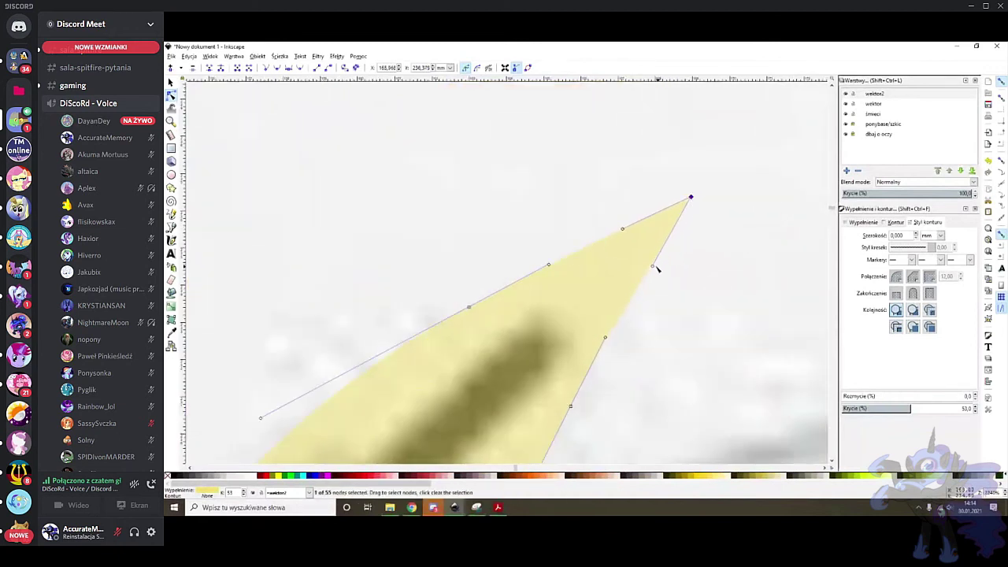
pyautogui.moveTo(654, 269); pyautogui.dragTo(650, 266)
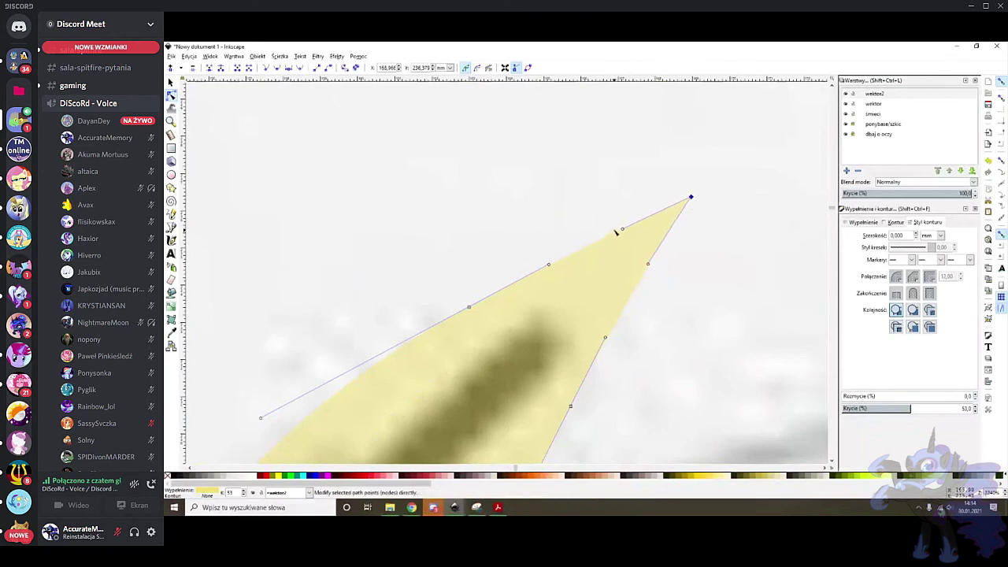
pyautogui.scroll(-5, 622, 230)
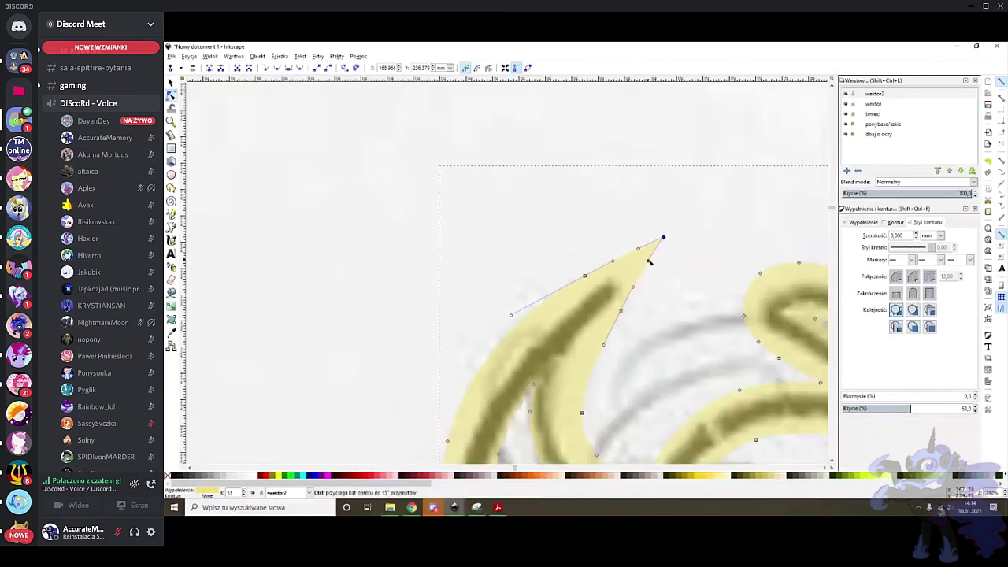
pyautogui.scroll(4, 659, 306)
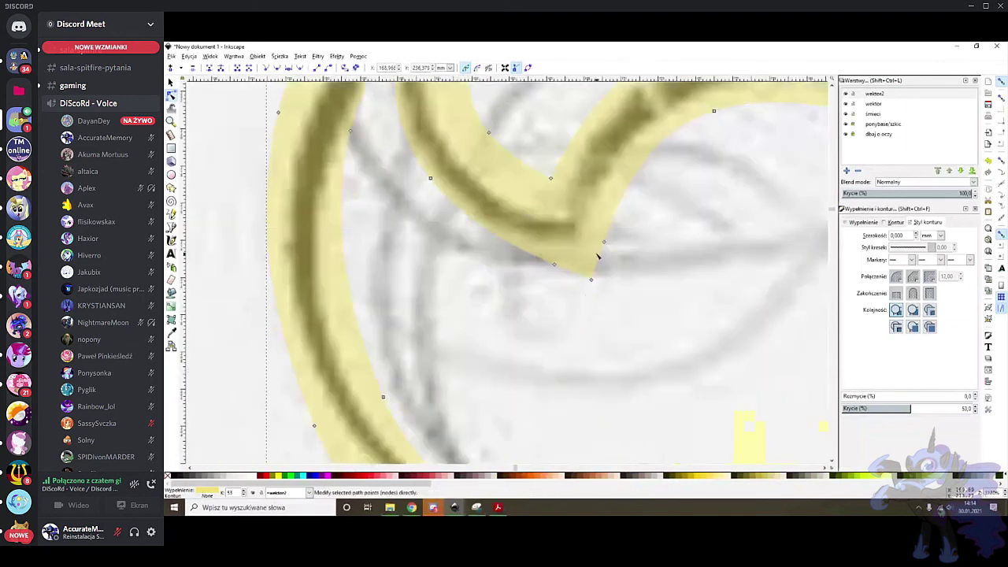
pyautogui.scroll(2, 596, 259)
pyautogui.scroll(-1, 587, 266)
pyautogui.scroll(-4, 607, 269)
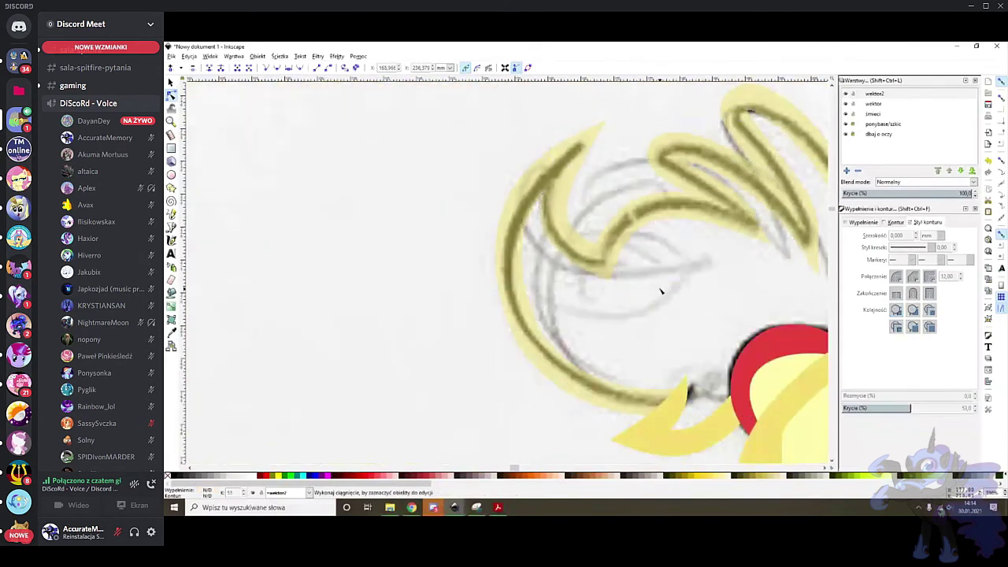
pyautogui.click(296, 242)
pyautogui.click(171, 228)
pyautogui.click(520, 166)
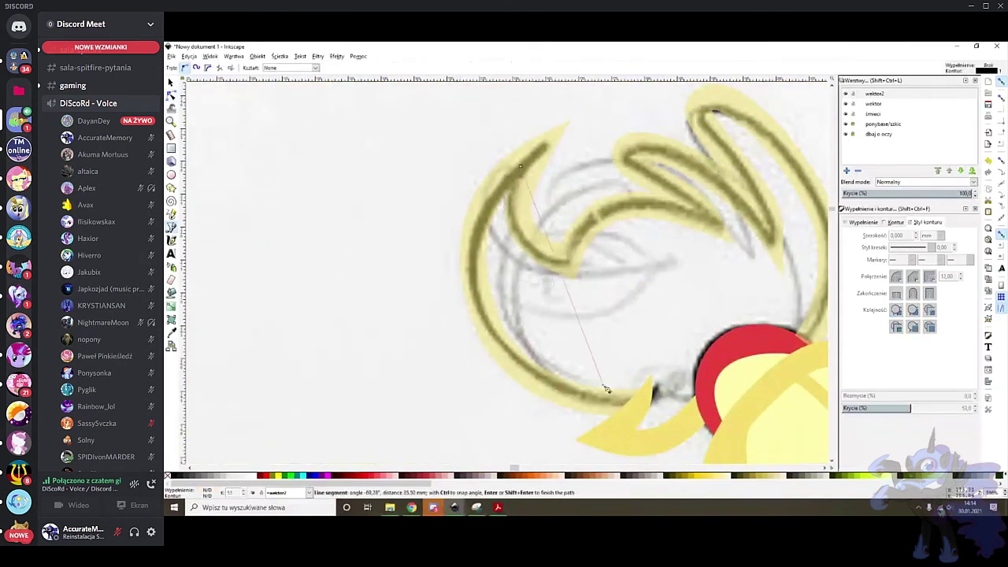
pyautogui.click(625, 403)
pyautogui.hscroll(6, 625, 406)
pyautogui.click(513, 439)
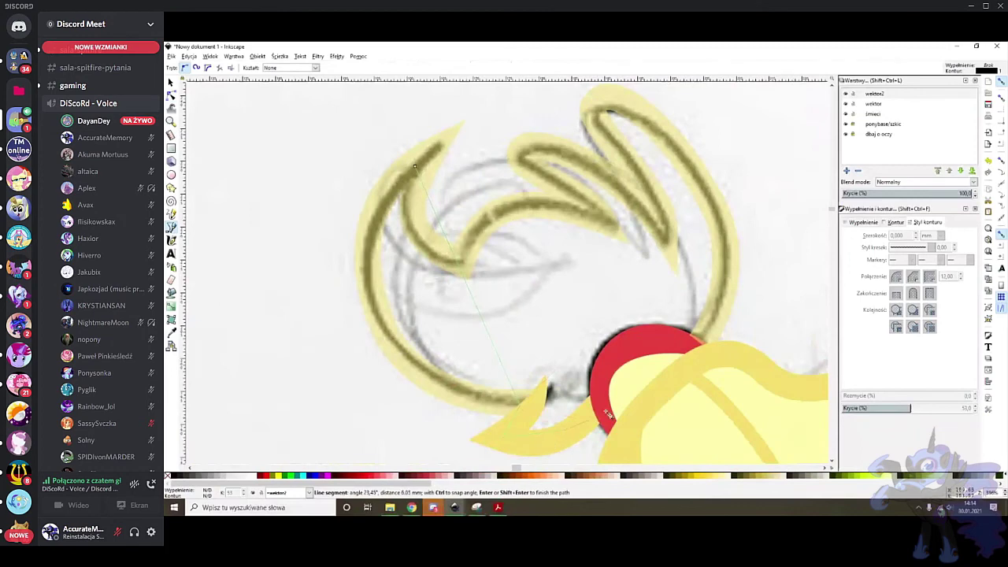
pyautogui.click(711, 346)
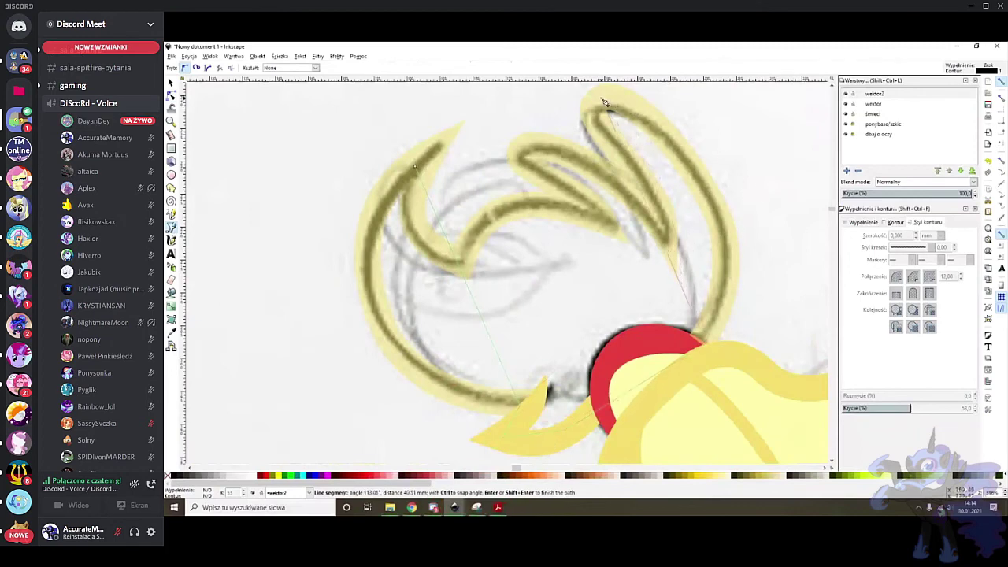
pyautogui.press('Escape')
pyautogui.click(171, 82)
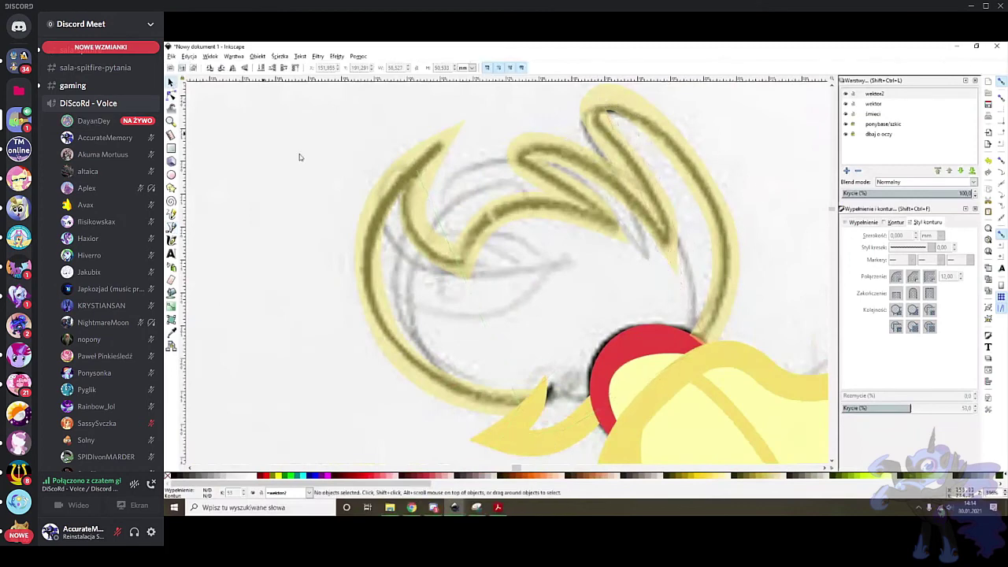
# Try filling the area enclosed by the tuft outline with the Paint Bucket tool and undo it
pyautogui.click(171, 292)
pyautogui.click(571, 280)
pyautogui.hotkey('ctrl', 'z')
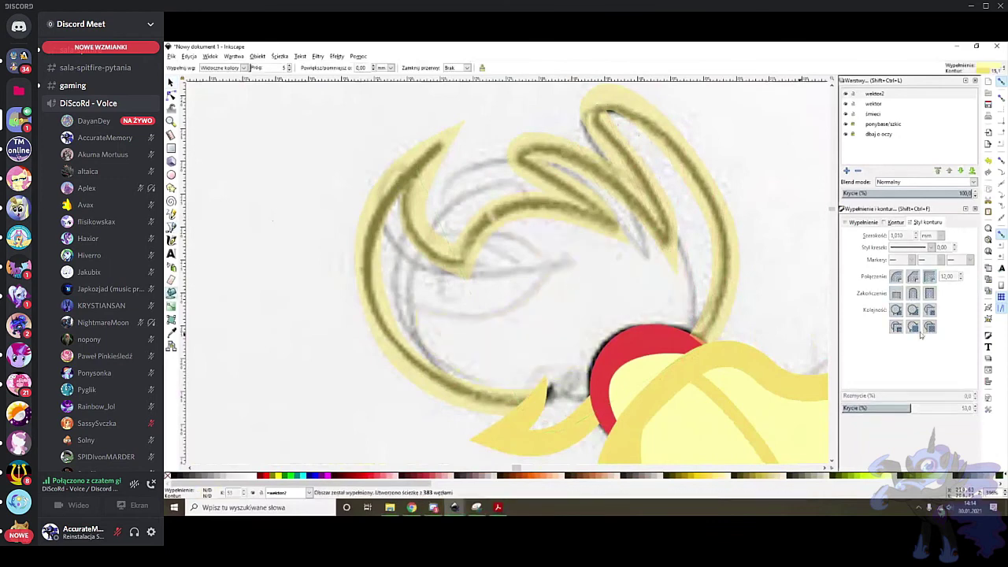
# Hide the ponybase/szkic layer and, on the wektor2 layer, fill the area enclosed by the tuft outline with the Paint Bucket
pyautogui.click(846, 134)
pyautogui.click(874, 94)
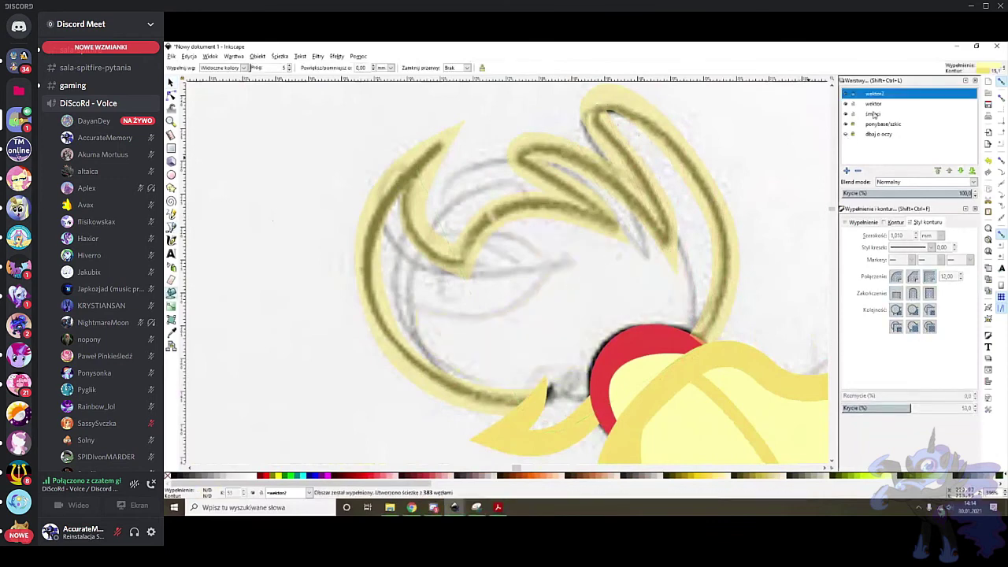
pyautogui.click(845, 125)
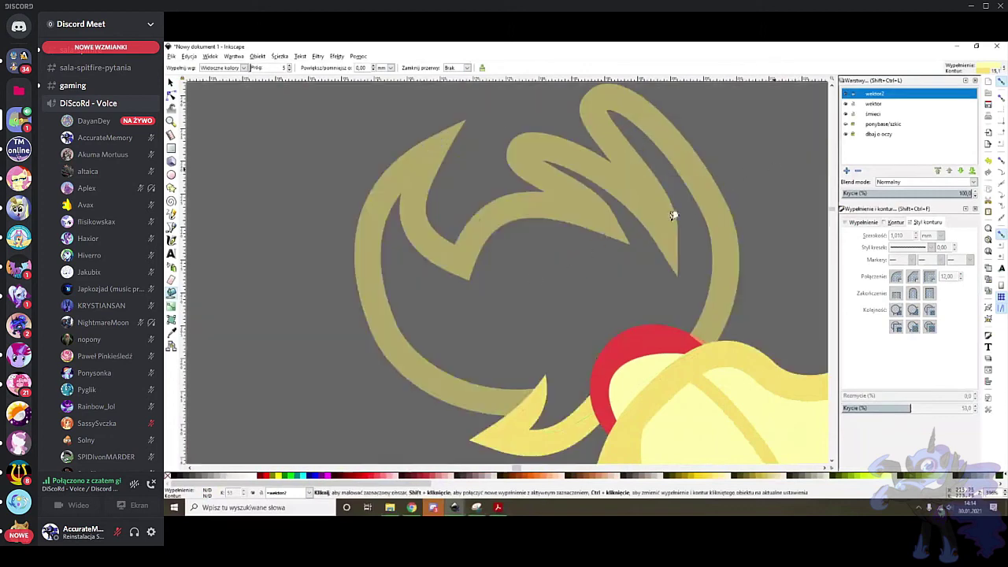
pyautogui.click(555, 275)
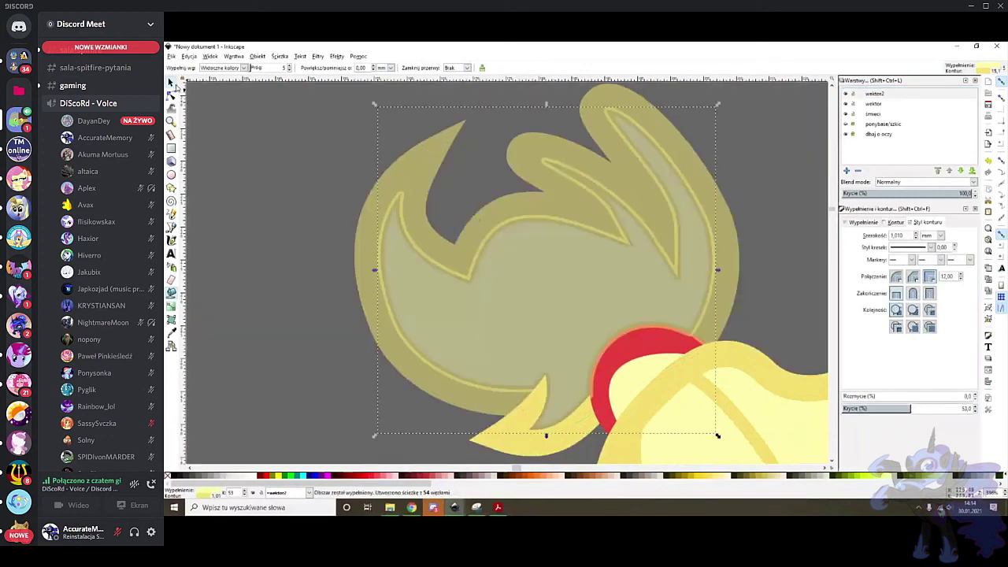
pyautogui.click(172, 82)
pyautogui.click(280, 57)
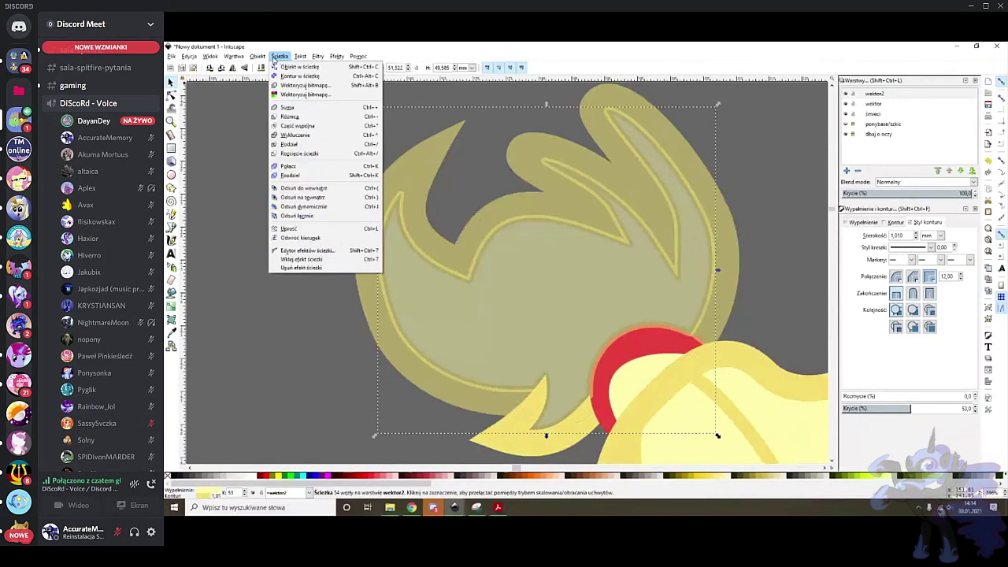
pyautogui.moveTo(243, 59)
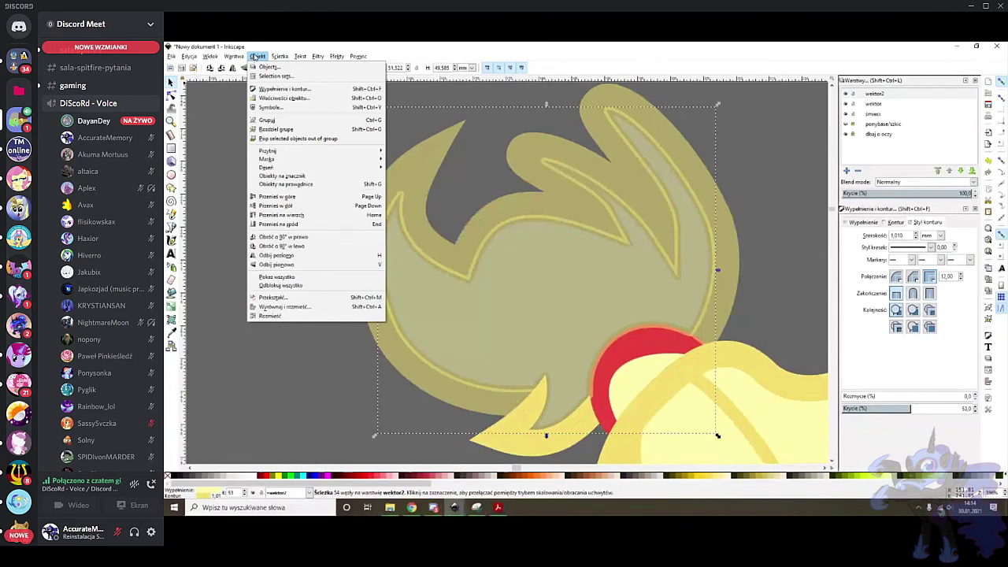
pyautogui.click(533, 293)
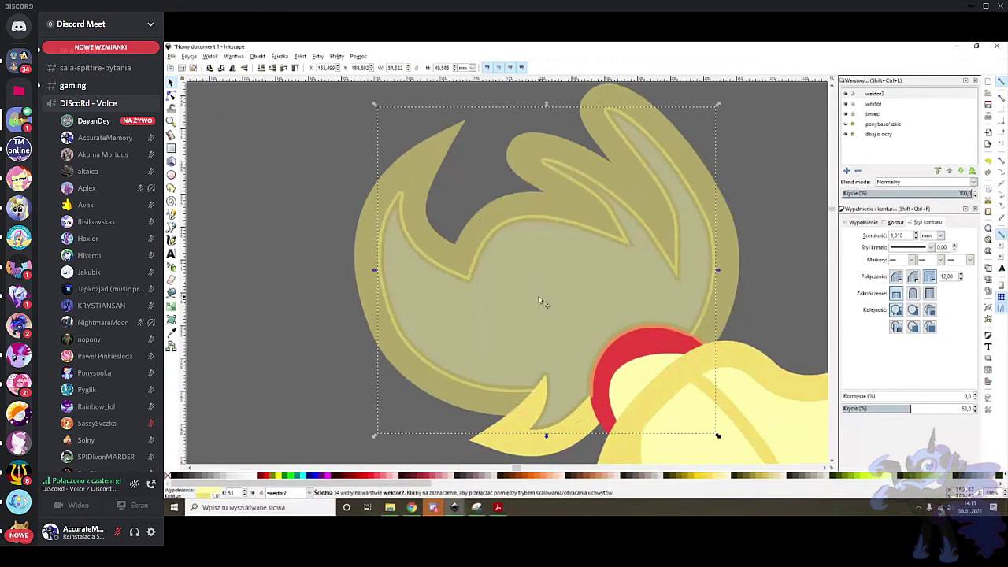
# Examine the filled tuft together with the whole pony and up close around its outline
pyautogui.scroll(-6, 541, 293)
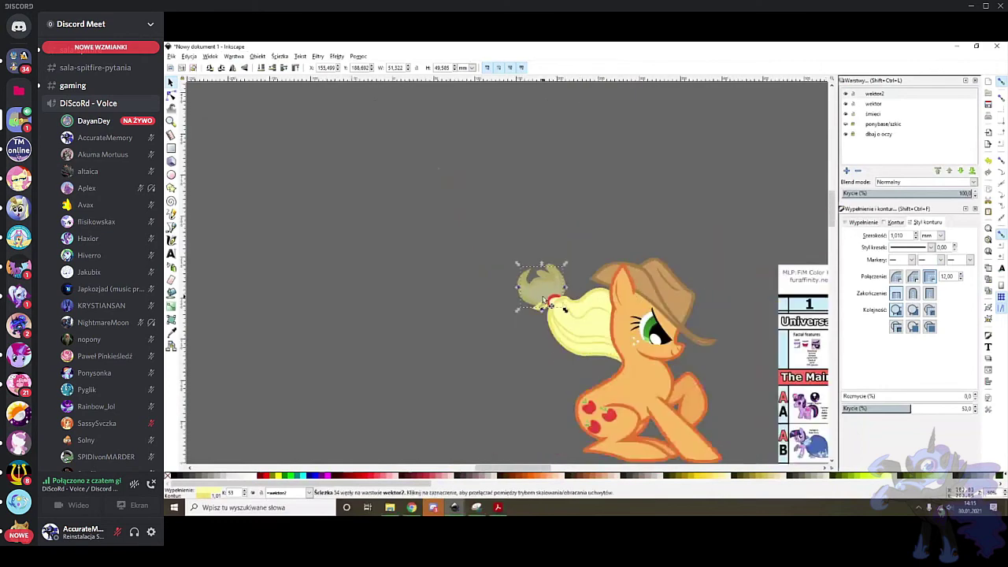
pyautogui.scroll(-6, 543, 301)
pyautogui.scroll(2, 552, 301)
pyautogui.hscroll(1, 581, 299)
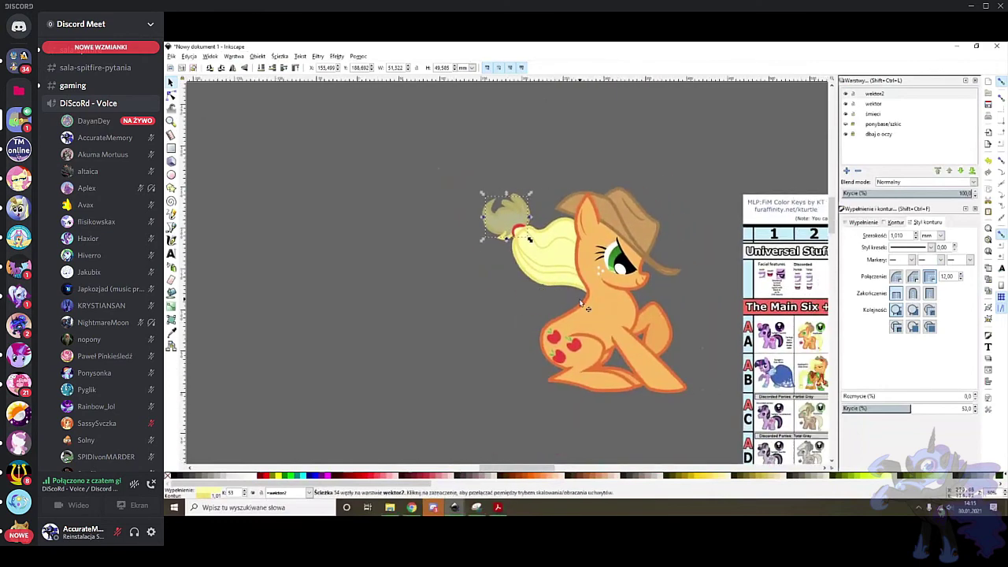
pyautogui.hscroll(2, 581, 301)
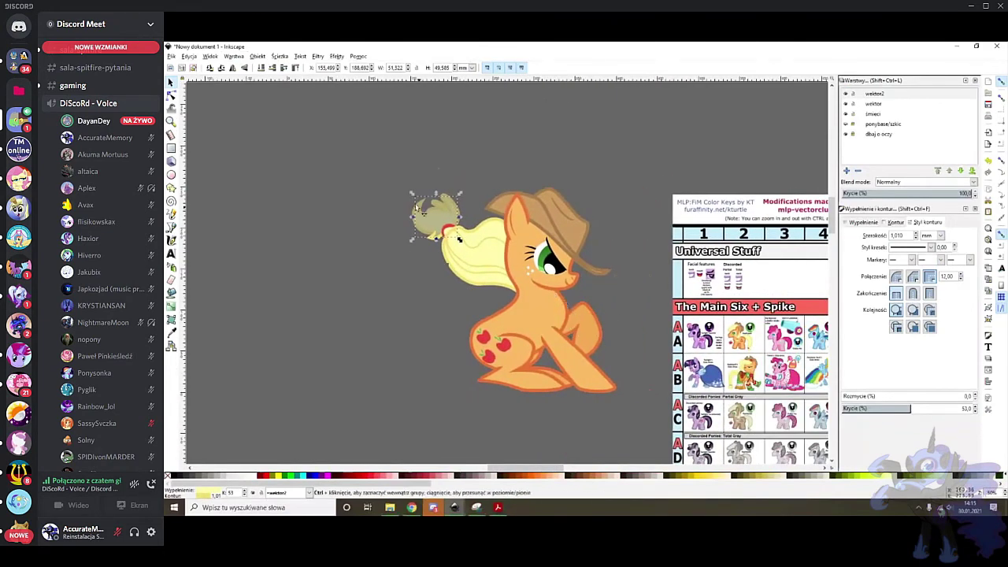
pyautogui.scroll(1, 441, 220)
pyautogui.scroll(-1, 574, 276)
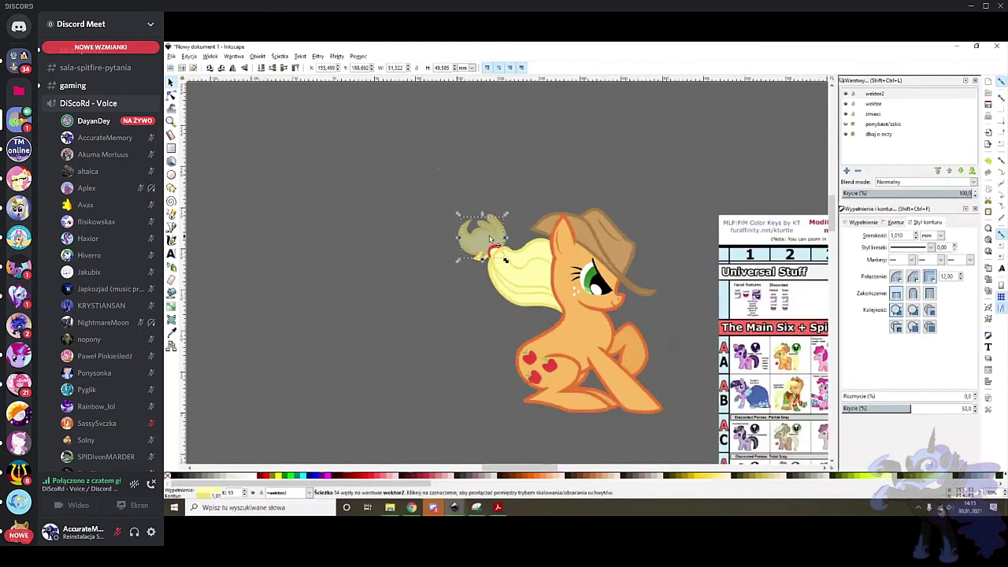
pyautogui.scroll(6, 500, 238)
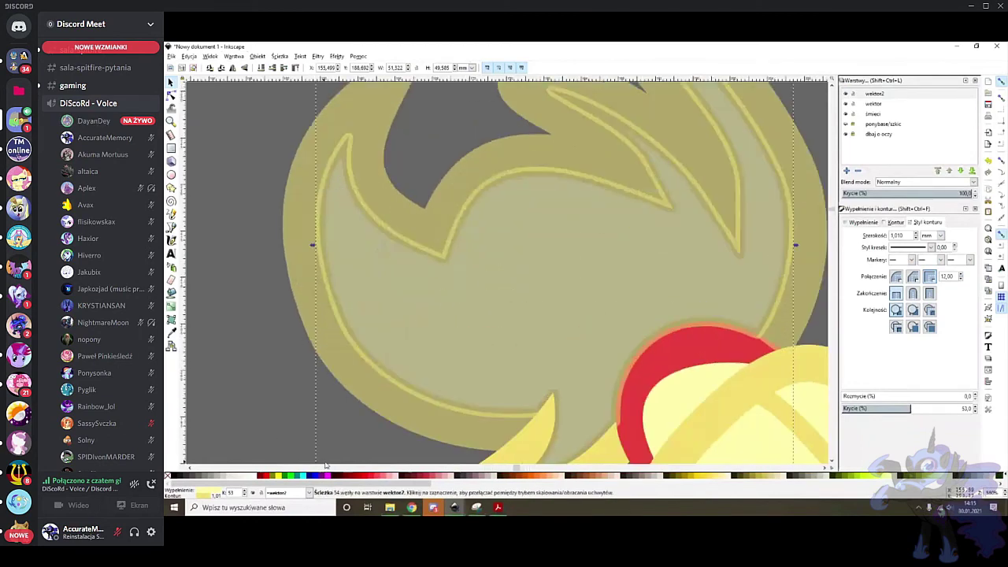
# Remove the stroke paint from the tuft fill
pyautogui.click(896, 223)
pyautogui.click(851, 237)
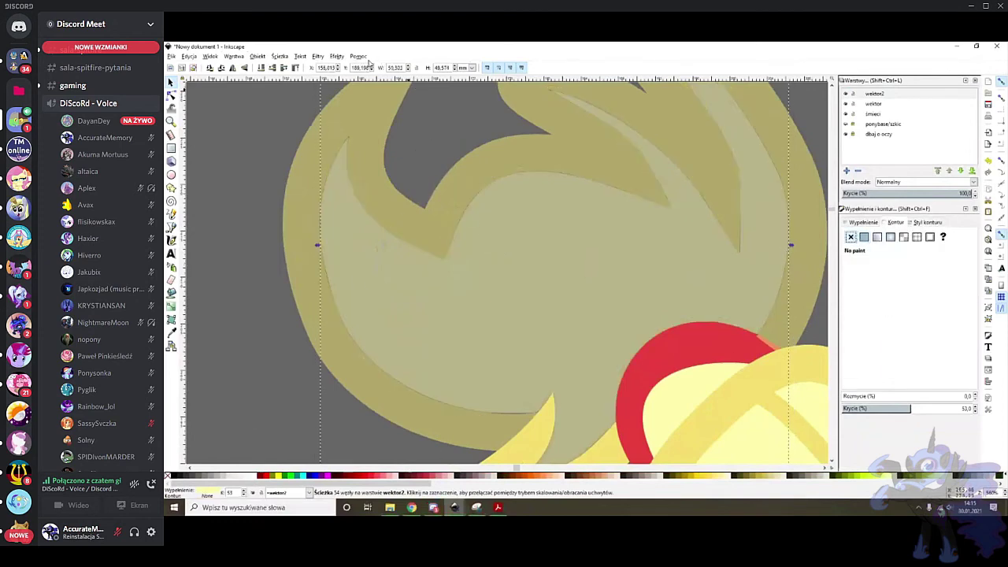
# Try insetting the tuft fill three times in a row
pyautogui.click(283, 57)
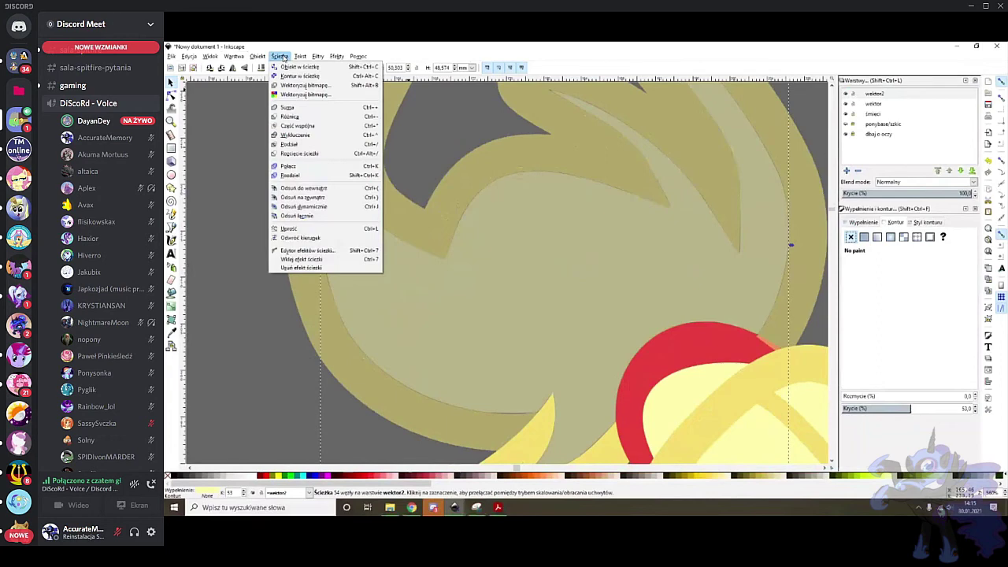
pyautogui.click(332, 190)
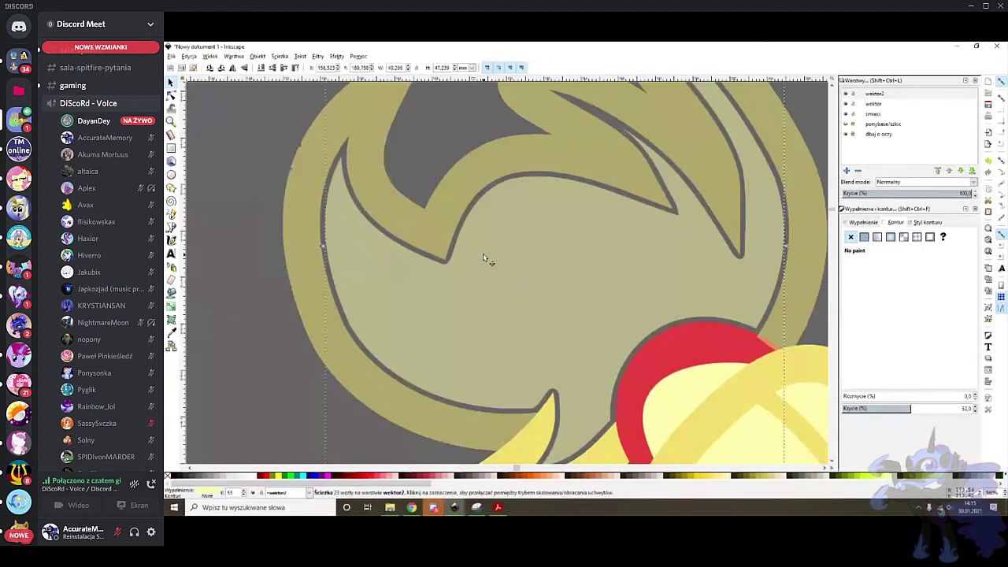
pyautogui.click(285, 57)
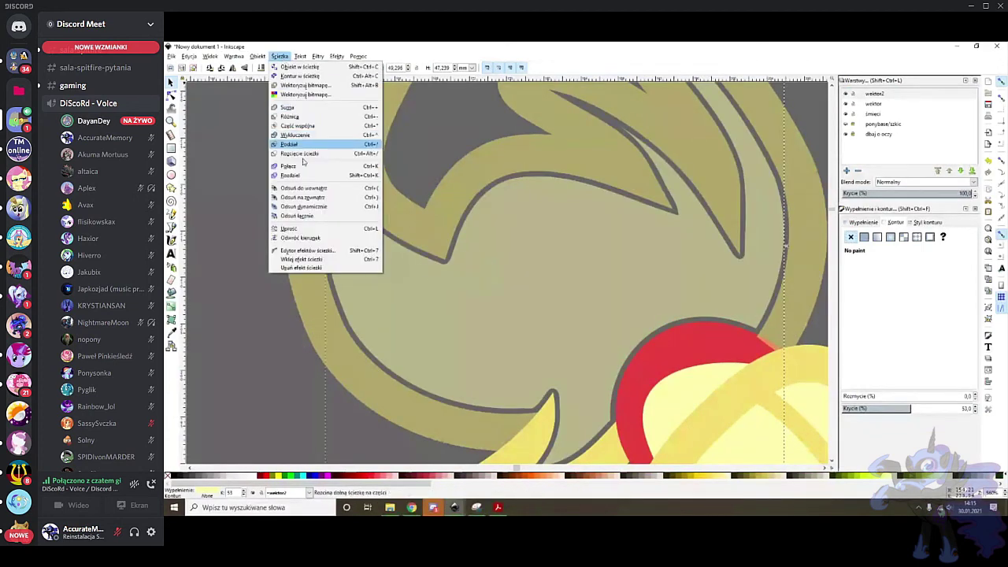
pyautogui.click(318, 191)
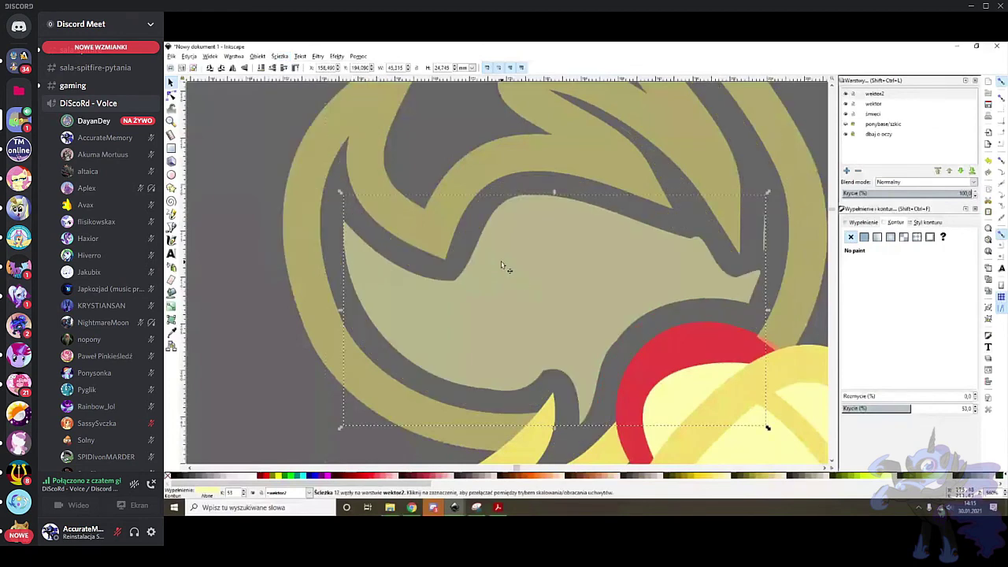
pyautogui.click(280, 56)
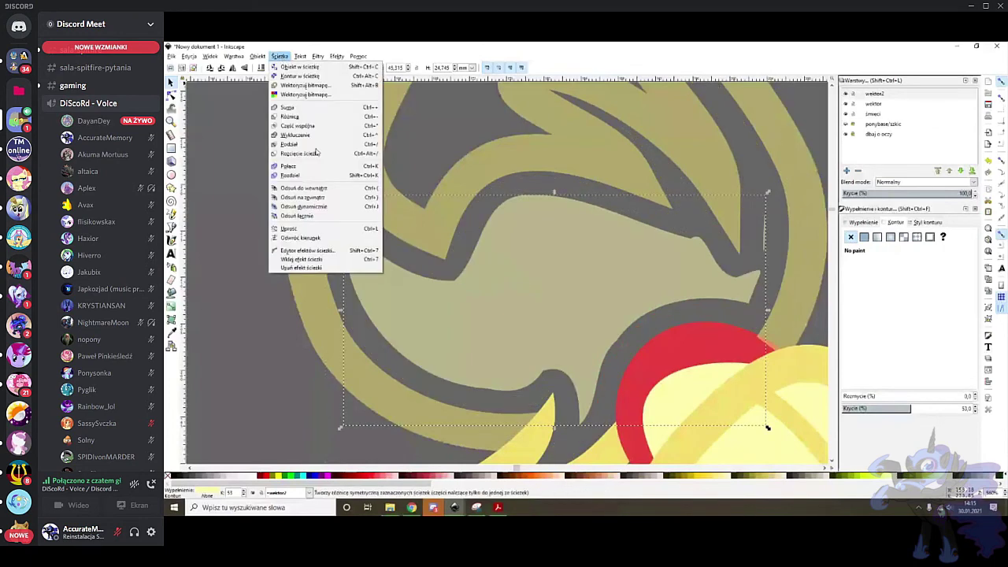
pyautogui.click(344, 189)
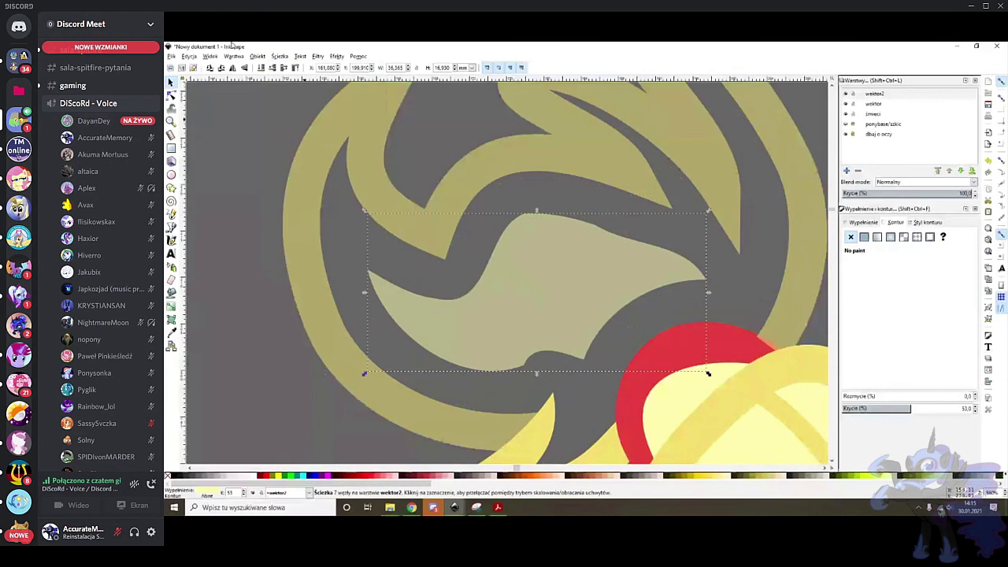
# Try outsetting the shrunken tuft fill three times to bring it back toward the outline
pyautogui.click(280, 57)
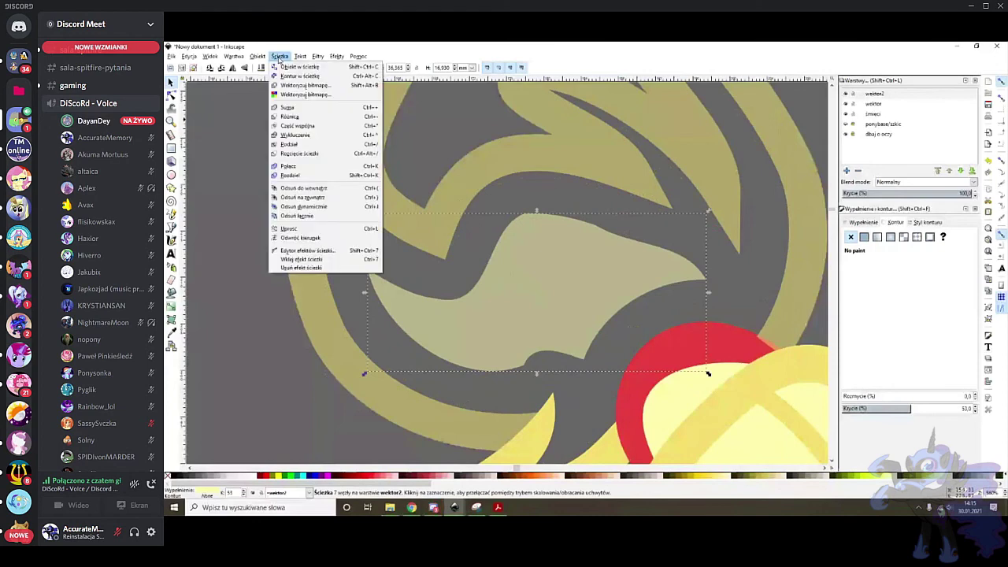
pyautogui.click(336, 204)
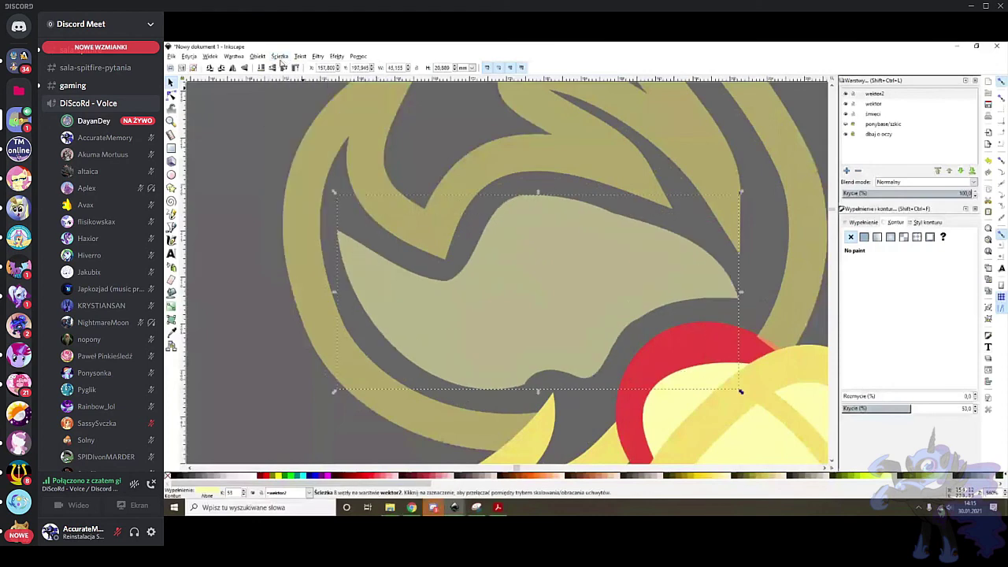
pyautogui.click(281, 57)
pyautogui.click(311, 196)
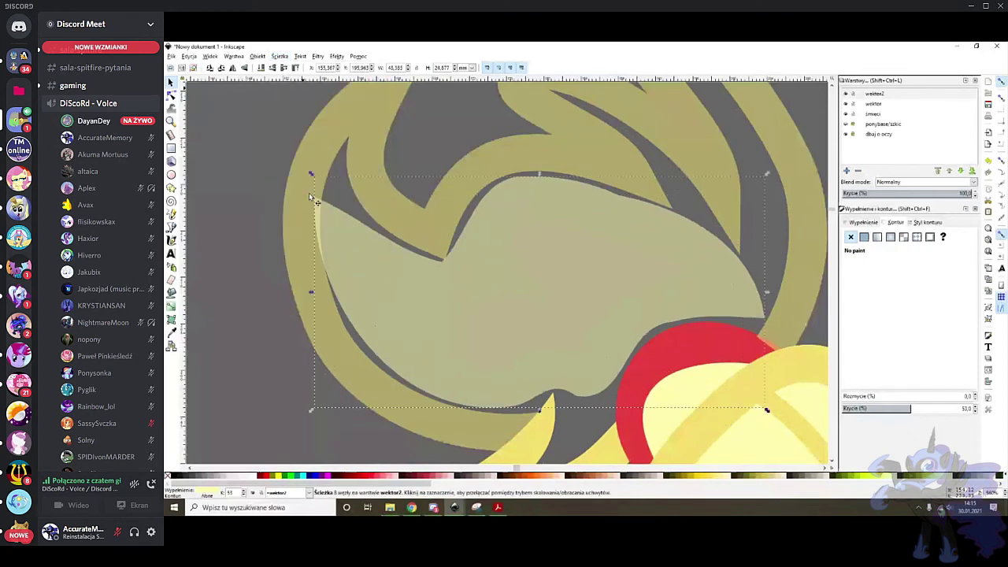
pyautogui.click(281, 57)
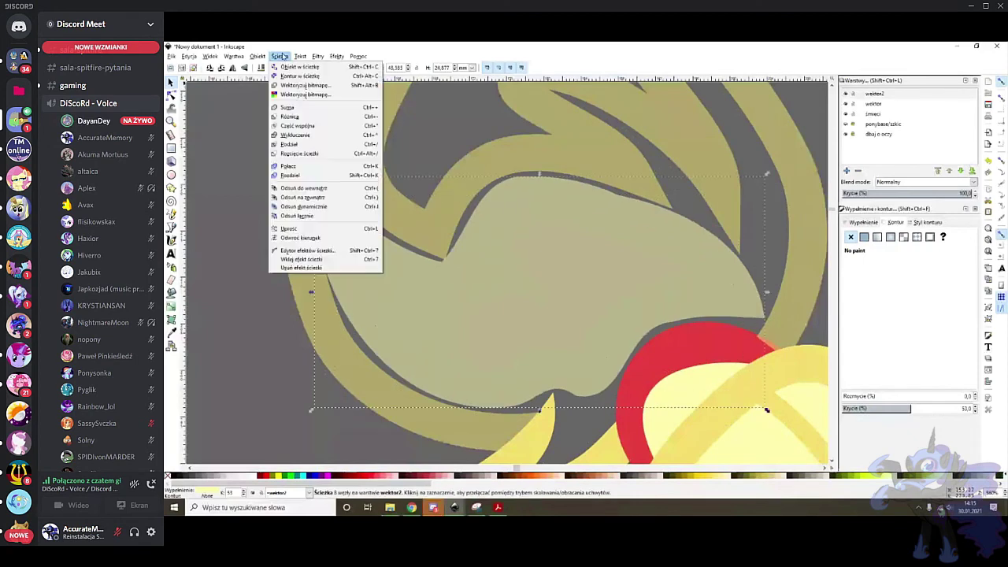
pyautogui.click(326, 197)
# Delete the distorted tuft fill and refill the area enclosed by the outline with the Paint Bucket
pyautogui.press('n')
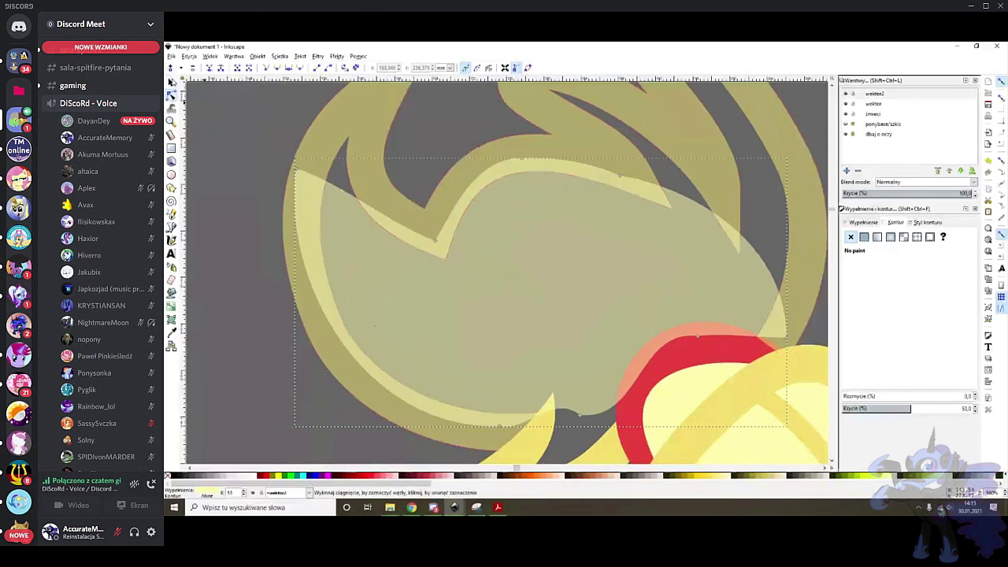
pyautogui.press('s')
pyautogui.press('Delete')
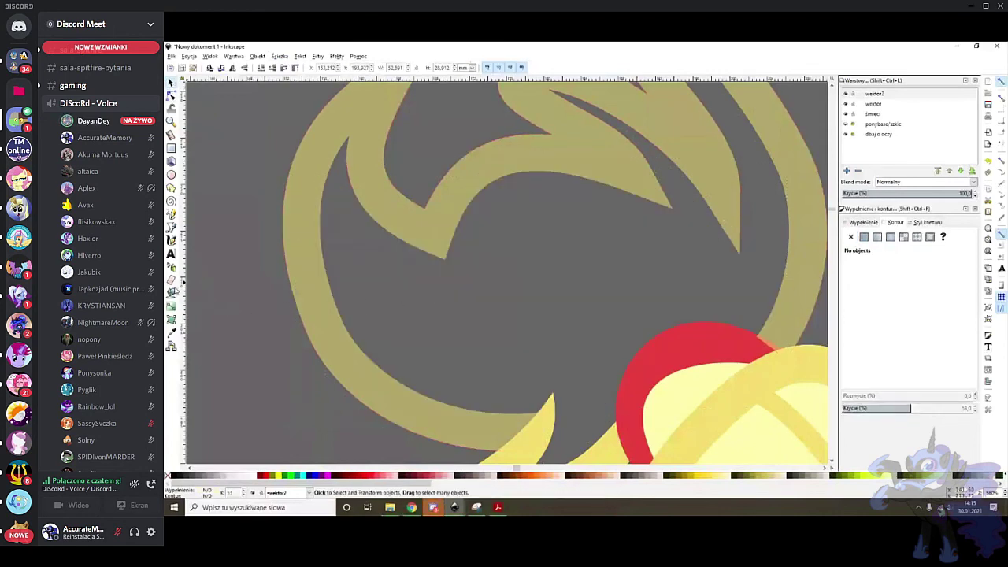
pyautogui.click(171, 292)
pyautogui.click(488, 266)
pyautogui.press('s')
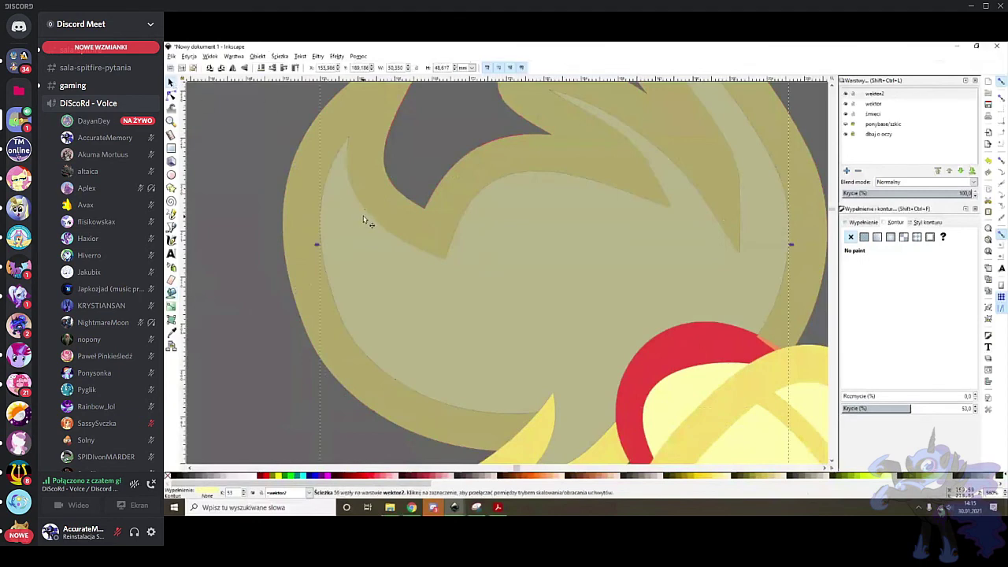
# Outset the new tuft fill once and set the opacity of both the fill and its outline to 100%
pyautogui.click(279, 57)
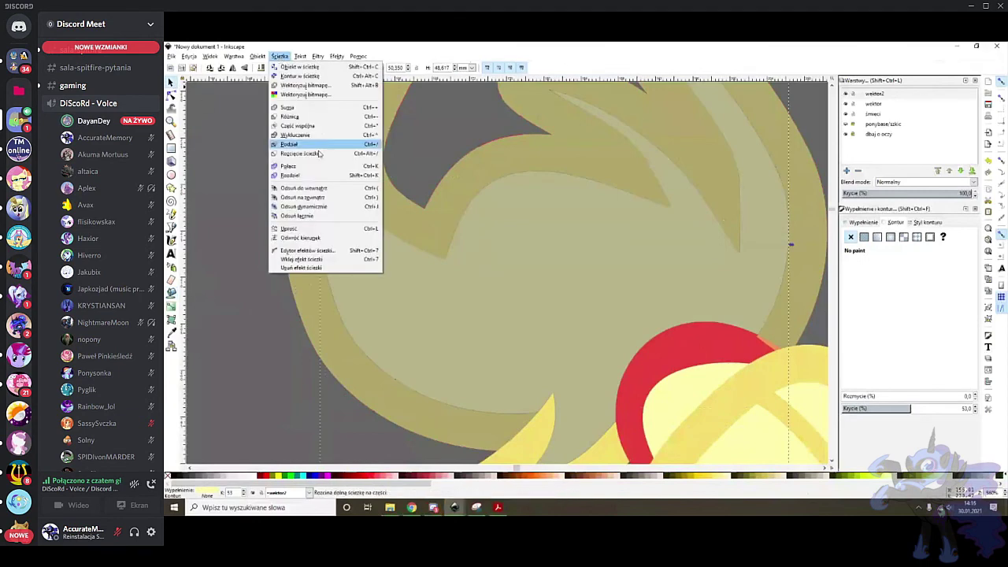
pyautogui.click(306, 197)
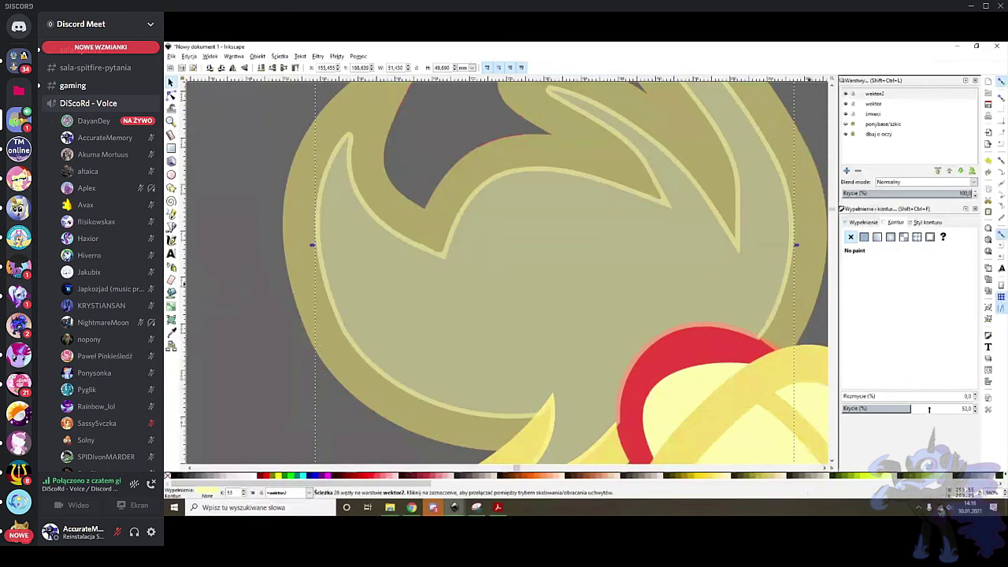
pyautogui.moveTo(930, 410); pyautogui.dragTo(974, 410)
pyautogui.click(577, 148)
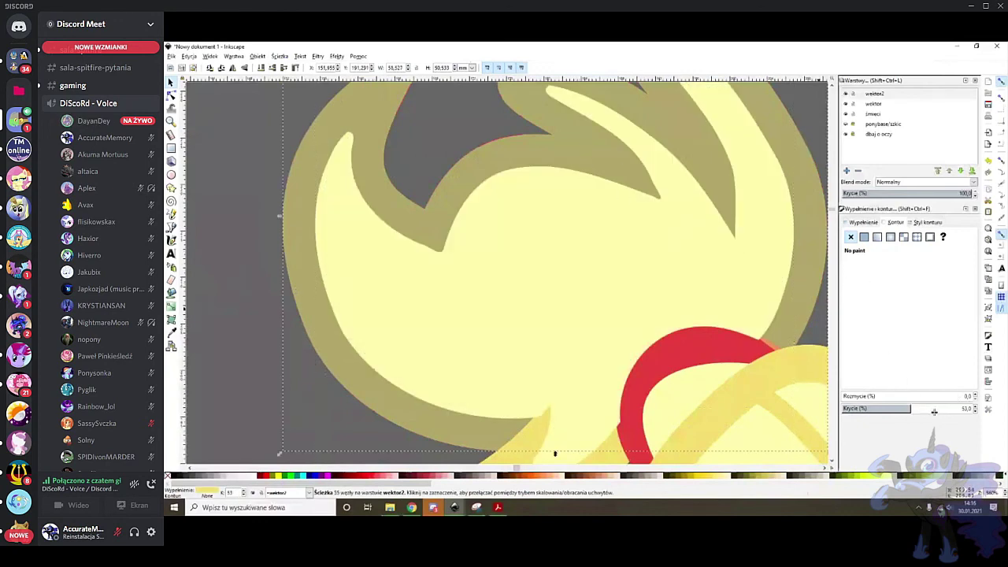
pyautogui.moveTo(936, 410); pyautogui.dragTo(976, 410)
# Lower the tuft fill beneath its outline and the red hair tie
pyautogui.scroll(-1, 661, 185)
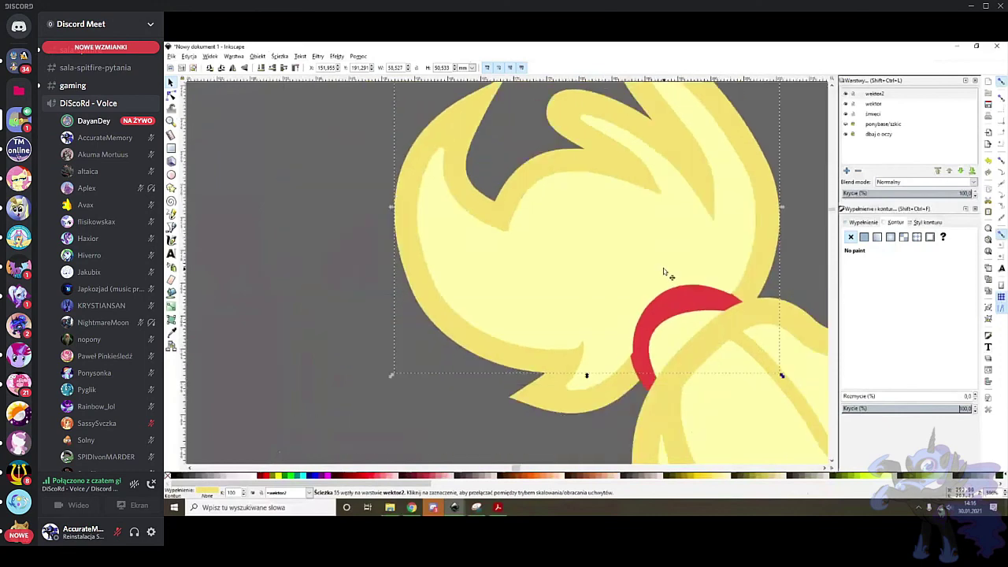
pyautogui.scroll(-1, 620, 253)
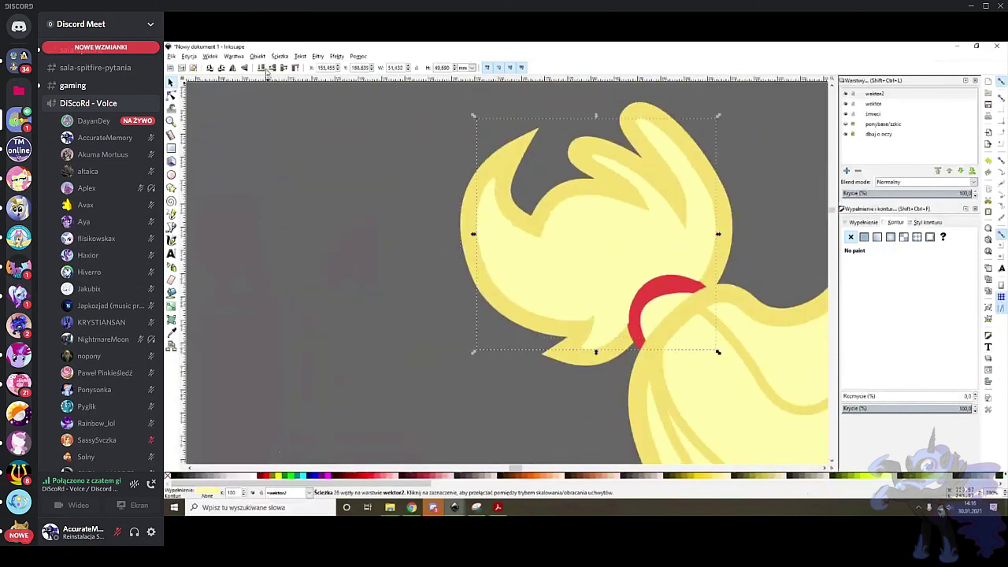
pyautogui.scroll(1, 574, 241)
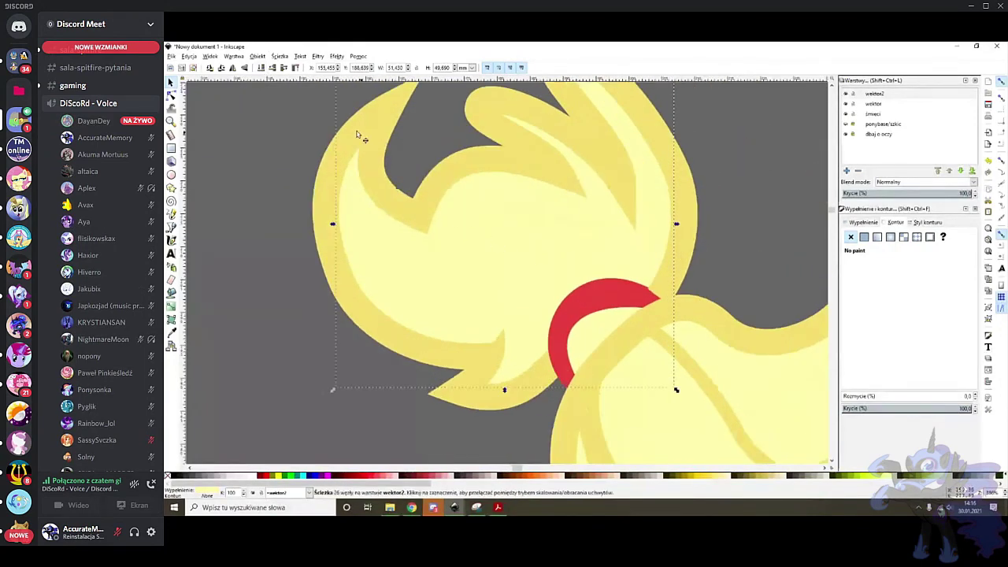
# Draw a closed three-node triangle with the Pen tool on the empty canvas below the tuft
pyautogui.scroll(-4, 266, 244)
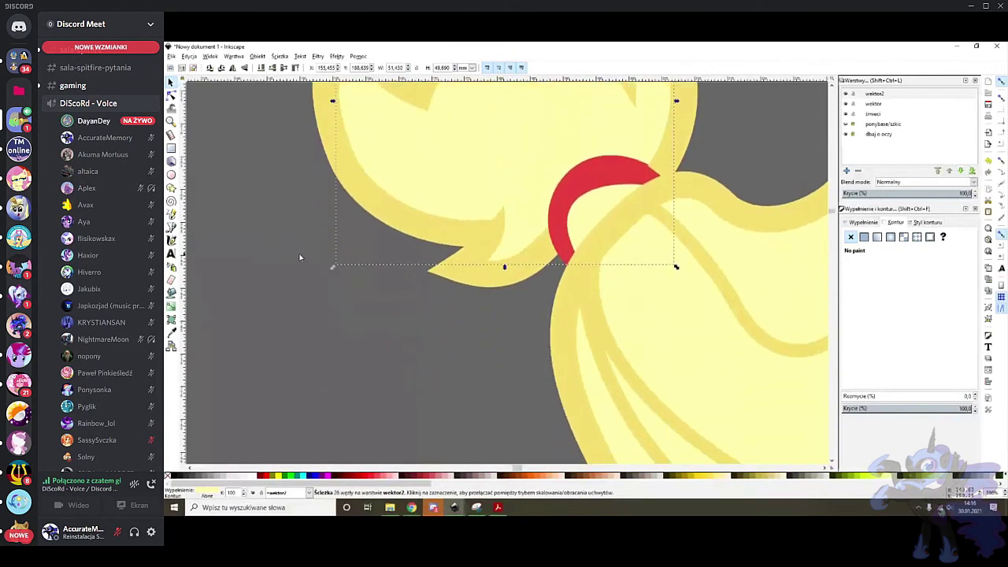
pyautogui.hscroll(-4, 213, 209)
pyautogui.scroll(-2, 197, 242)
pyautogui.press('b')
pyautogui.click(391, 261)
pyautogui.click(302, 347)
pyautogui.click(464, 387)
pyautogui.click(392, 260)
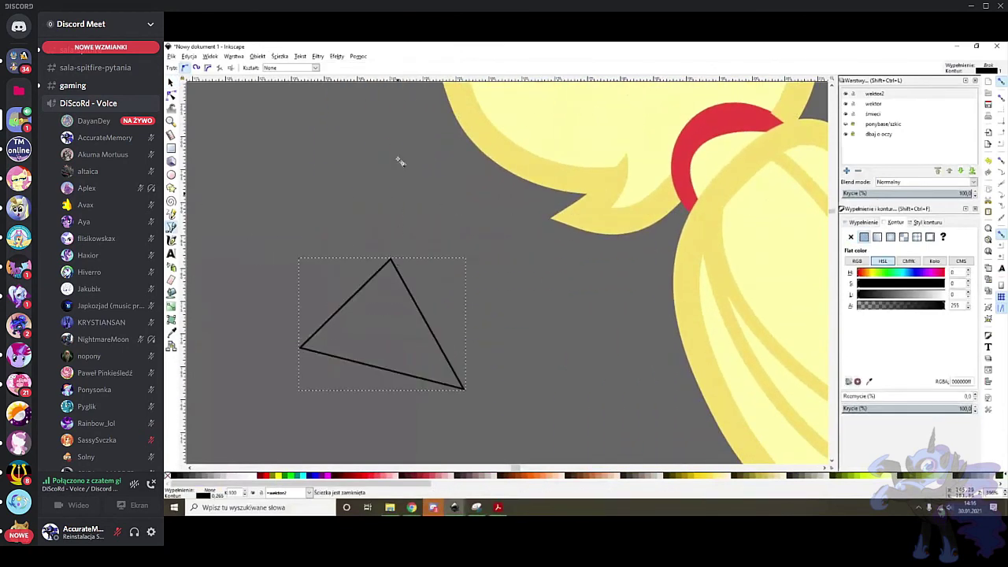
pyautogui.click(260, 58)
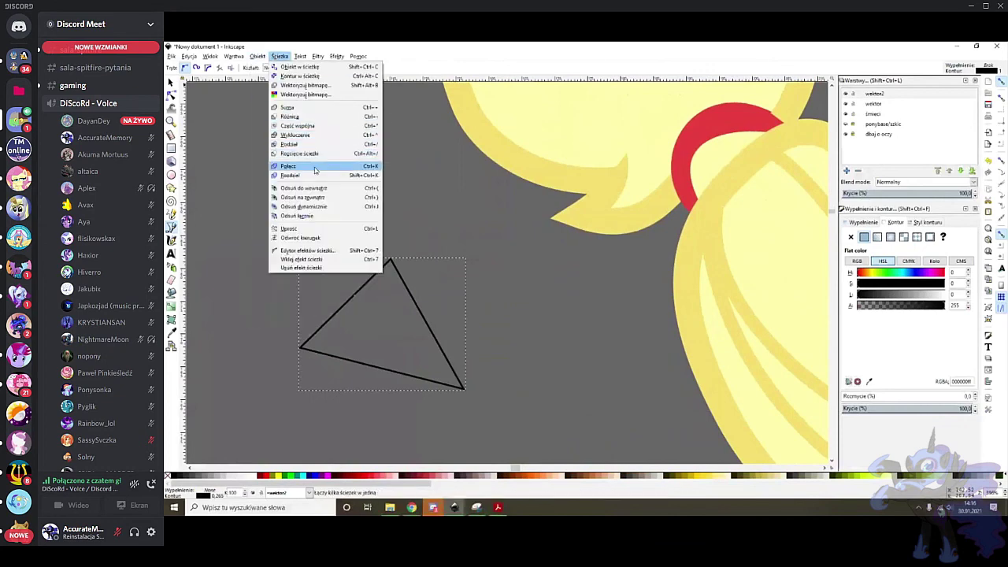
pyautogui.click(170, 86)
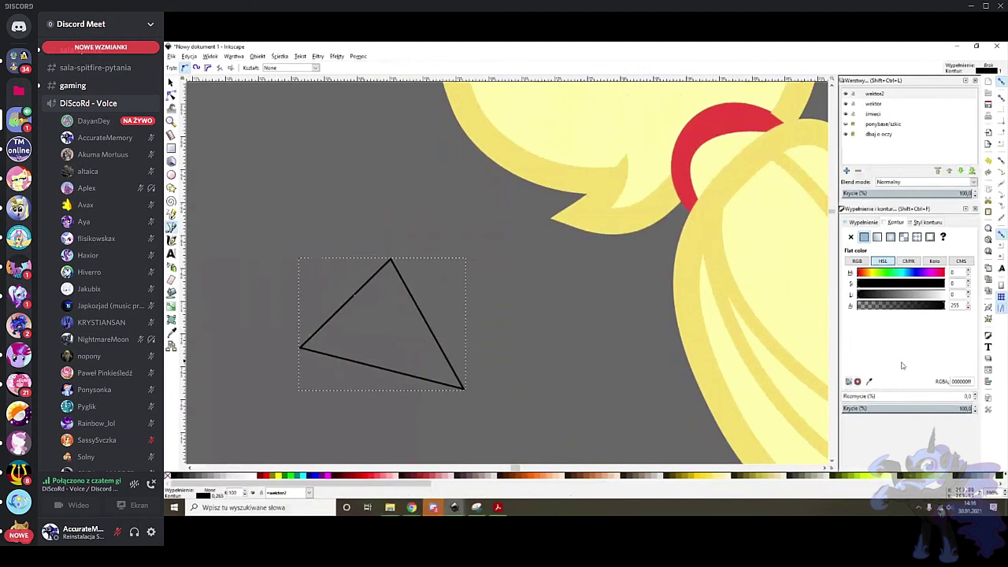
# Give the black-outlined triangle a flat yellow fill, RGBA e8da00ff
pyautogui.hscroll(-3, 723, 363)
pyautogui.click(851, 238)
pyautogui.click(865, 237)
pyautogui.click(898, 295)
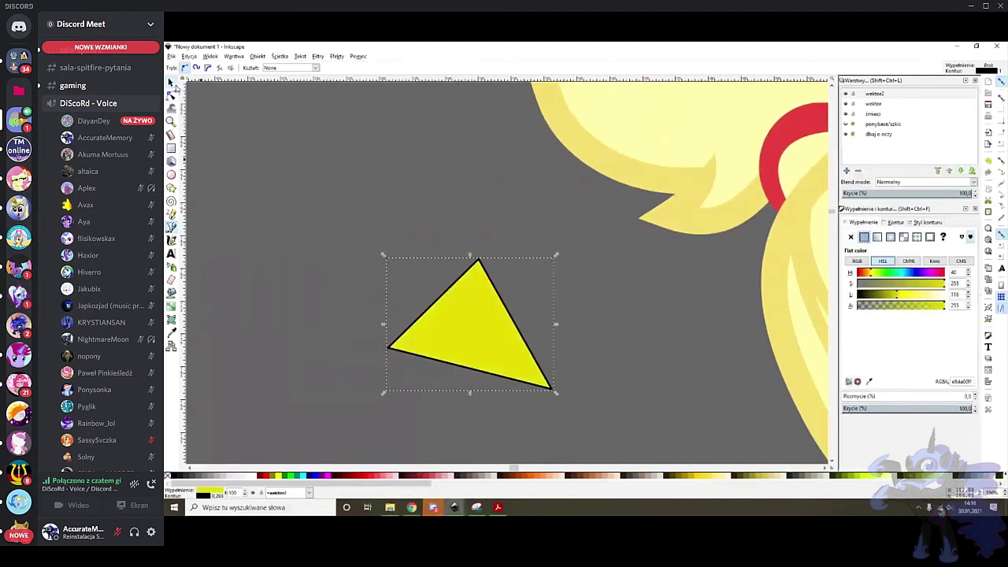
# Duplicate the yellow triangle, move the copy up and left so it partly overlaps the original, and fill it with orange ff6600ff
pyautogui.click(172, 83)
pyautogui.hotkey('ctrl', 'd')
pyautogui.moveTo(479, 337); pyautogui.dragTo(396, 283)
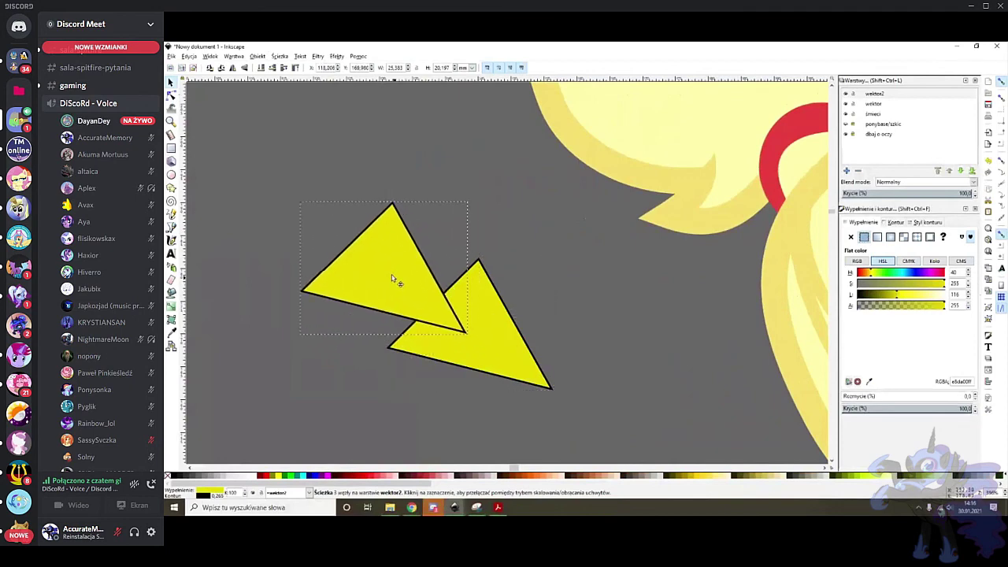
pyautogui.hscroll(-2, 396, 284)
pyautogui.click(528, 476)
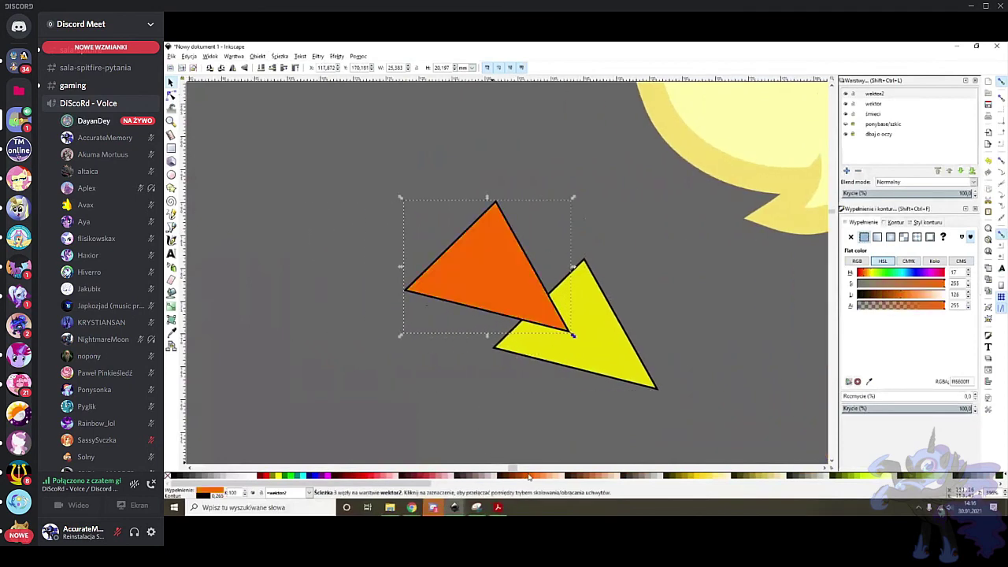
# Apply a Dynamic Offset to the orange triangle and expand it slightly outward so its corners become rounded
pyautogui.click(279, 58)
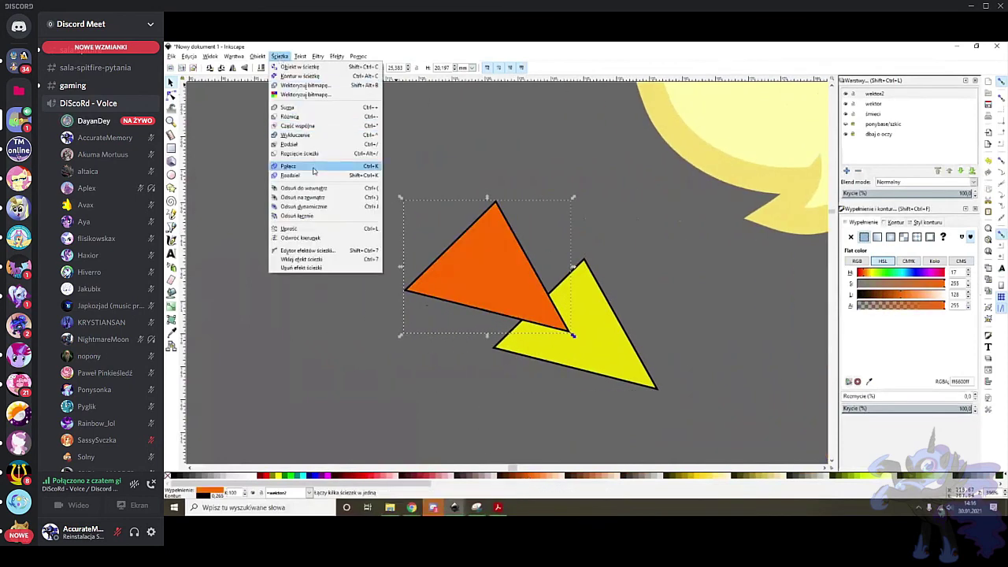
pyautogui.click(331, 207)
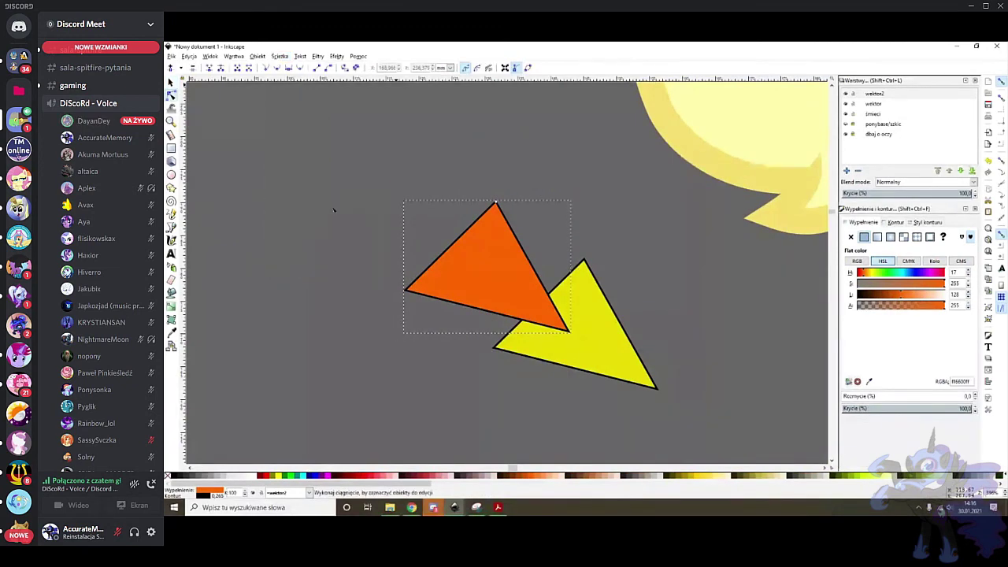
pyautogui.moveTo(495, 204)
pyautogui.mouseDown()
pyautogui.moveTo(531, 191)
pyautogui.moveTo(508, 199)
pyautogui.mouseUp()
pyautogui.scroll(3, 349, 173)
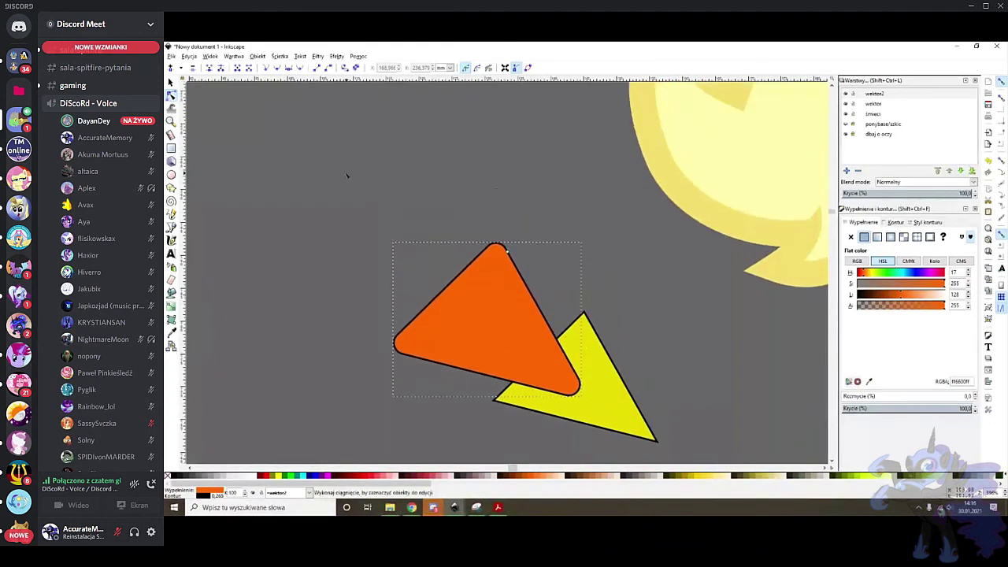
pyautogui.scroll(-2, 349, 173)
# Merge the orange and yellow triangles with Union and bend the merged shape's lower edge inward into a deep curve
pyautogui.click(280, 56)
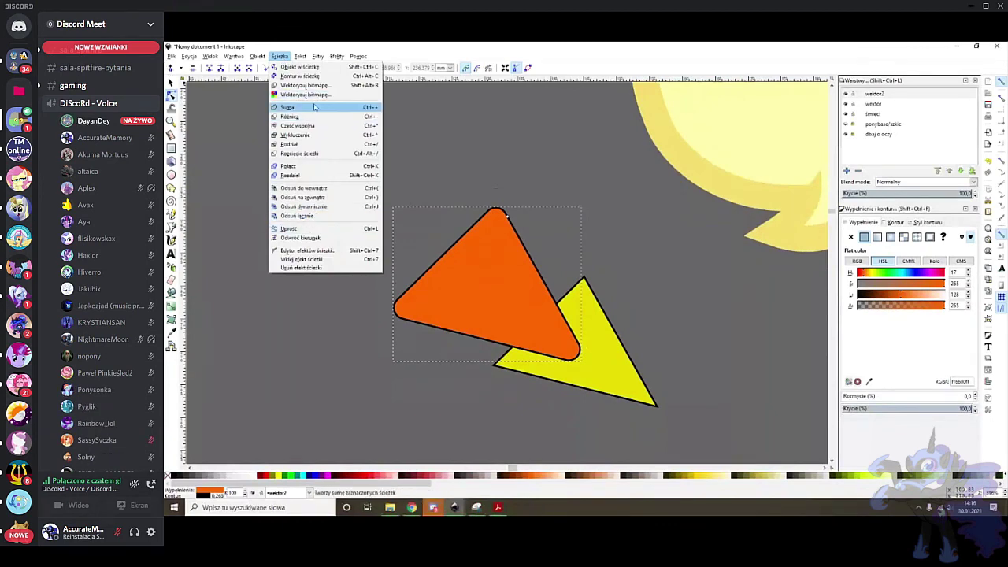
pyautogui.click(171, 82)
pyautogui.keyDown('shift'); pyautogui.click(596, 322); pyautogui.keyUp('shift')
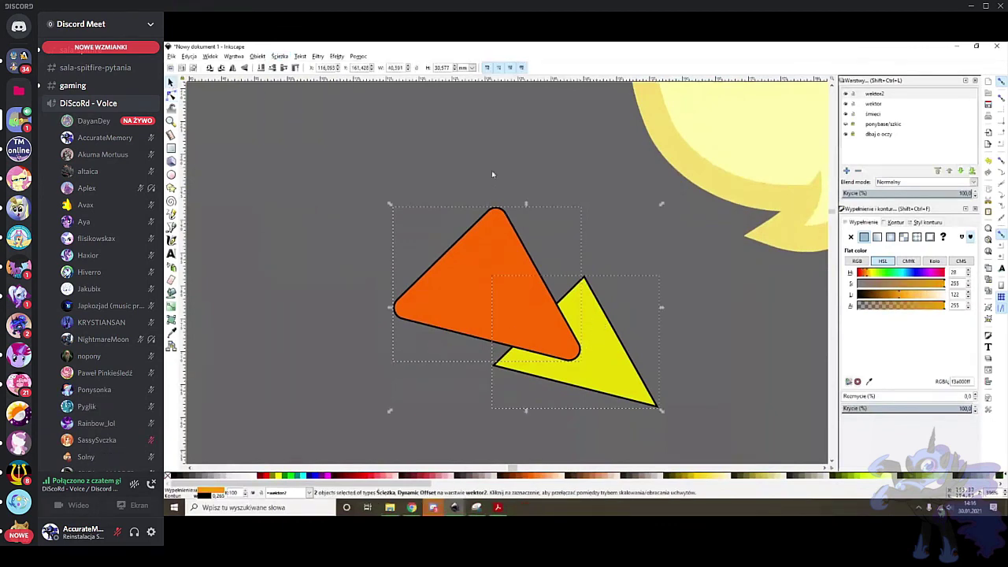
pyautogui.click(279, 59)
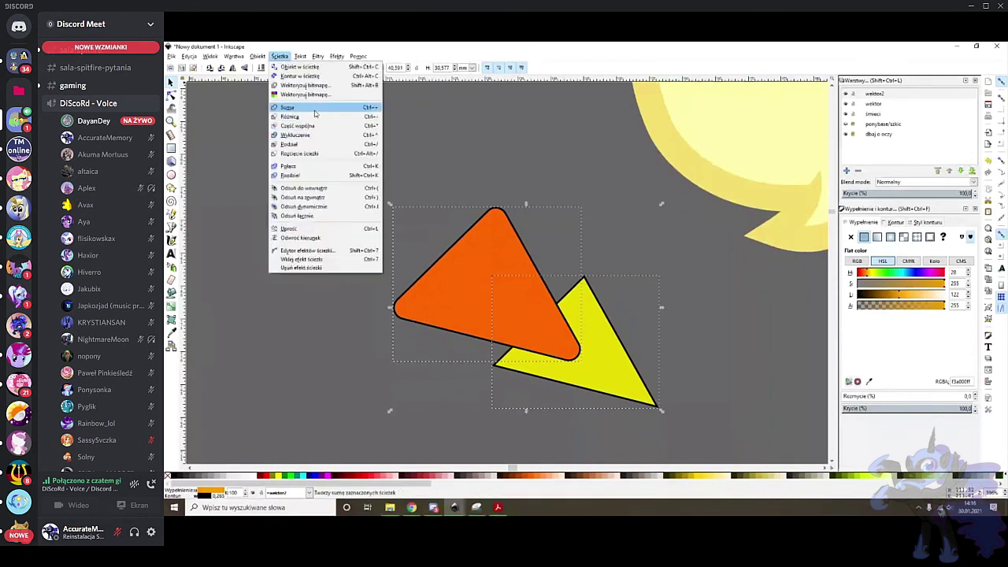
pyautogui.click(315, 114)
pyautogui.press('n')
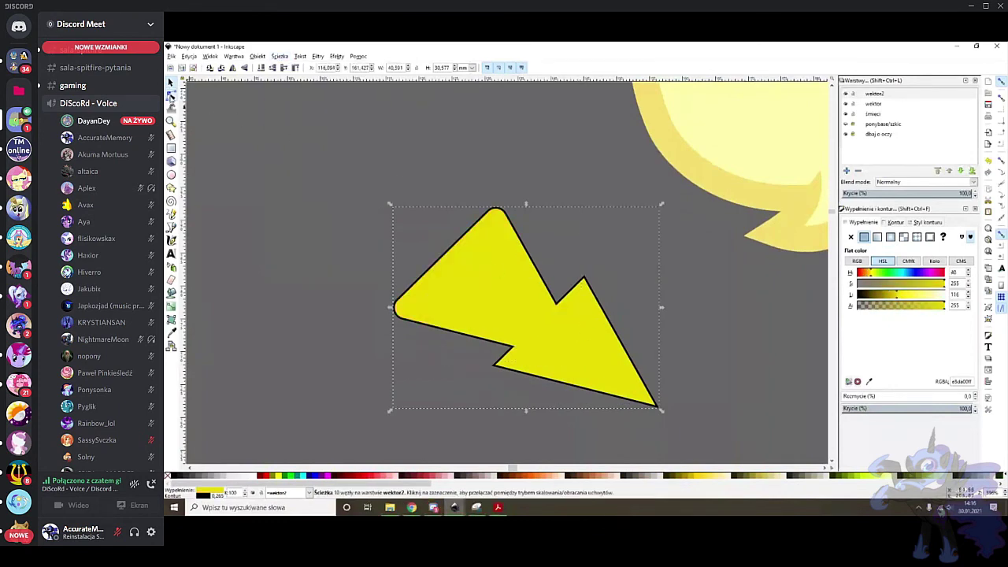
pyautogui.moveTo(517, 355); pyautogui.dragTo(555, 324)
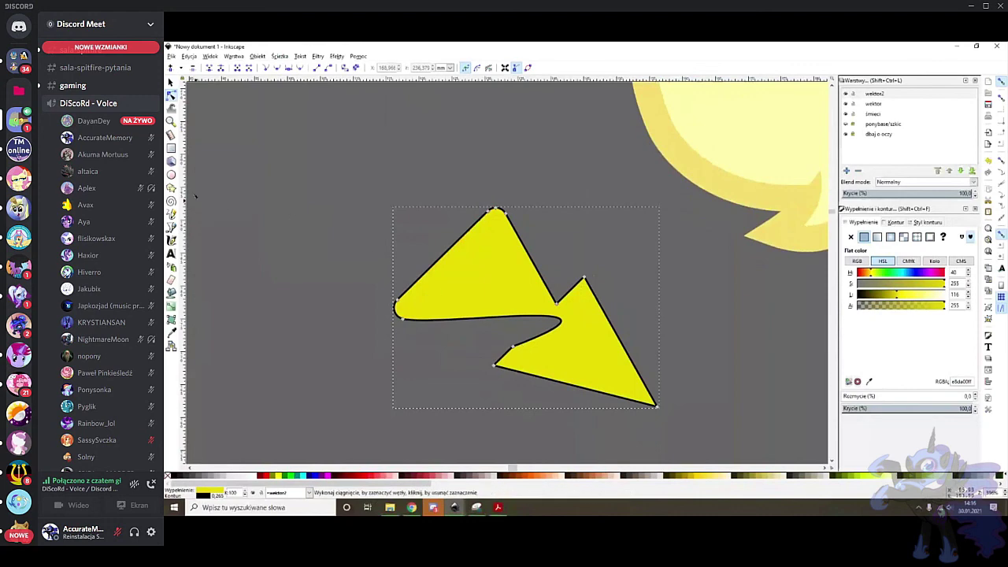
# Draw a closed, slanted four-node outline with the Pen tool across the middle of the merged yellow shape
pyautogui.click(171, 228)
pyautogui.click(562, 239)
pyautogui.click(451, 343)
pyautogui.click(502, 333)
pyautogui.click(589, 255)
pyautogui.click(563, 238)
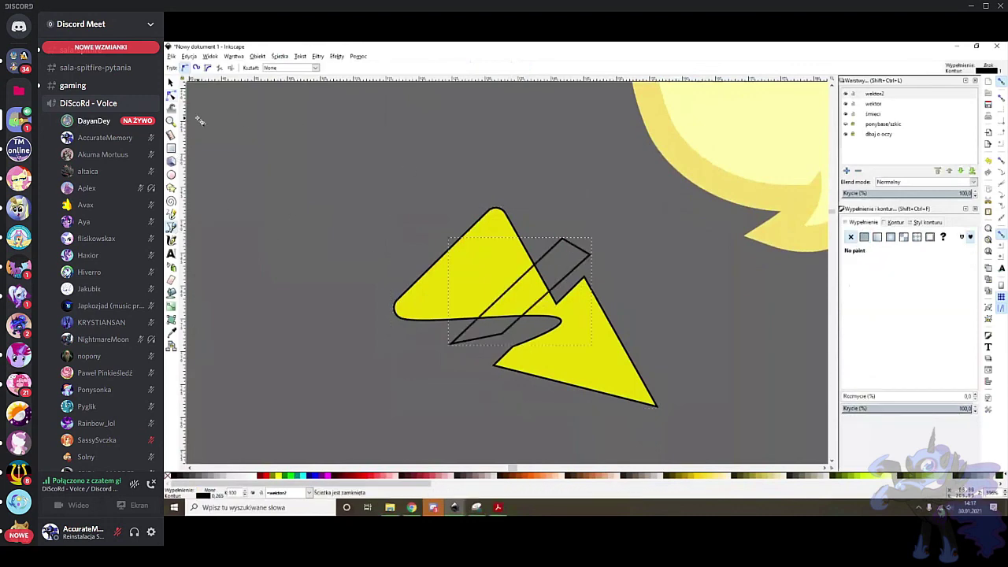
# Subtract the four-node outline from the merged yellow shape with Difference
pyautogui.click(172, 83)
pyautogui.keyDown('shift'); pyautogui.click(488, 270); pyautogui.keyUp('shift')
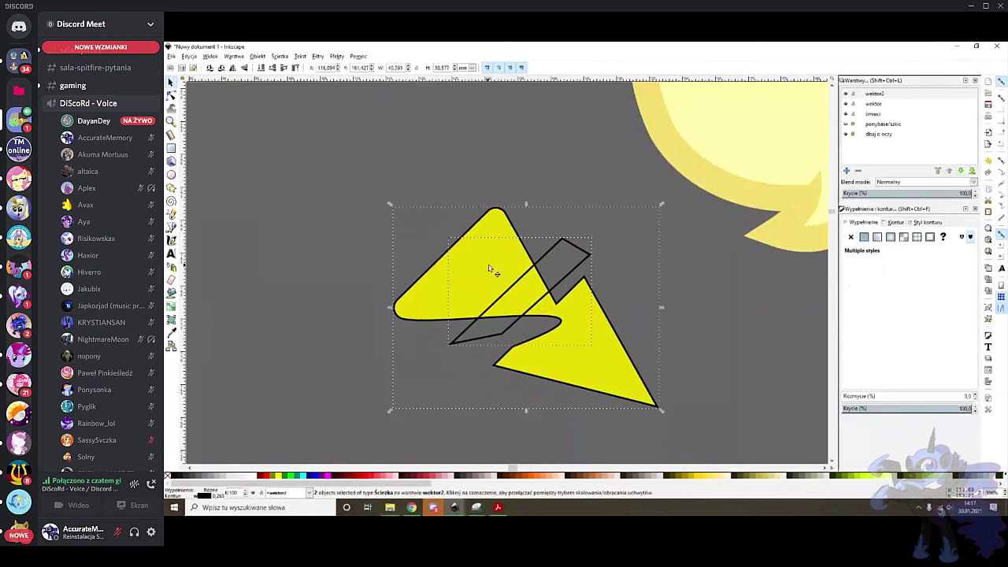
pyautogui.click(257, 56)
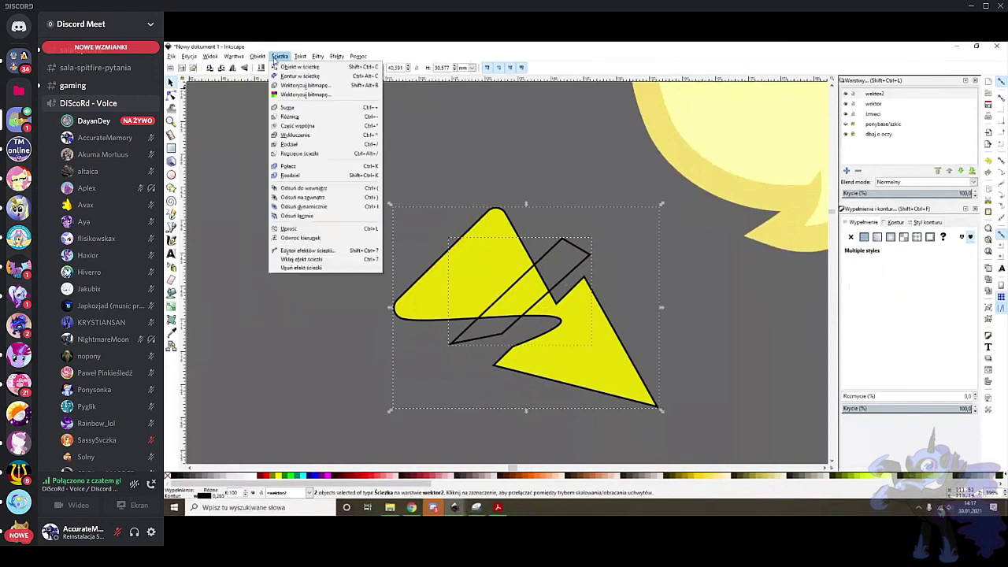
pyautogui.click(321, 119)
pyautogui.scroll(1, 565, 314)
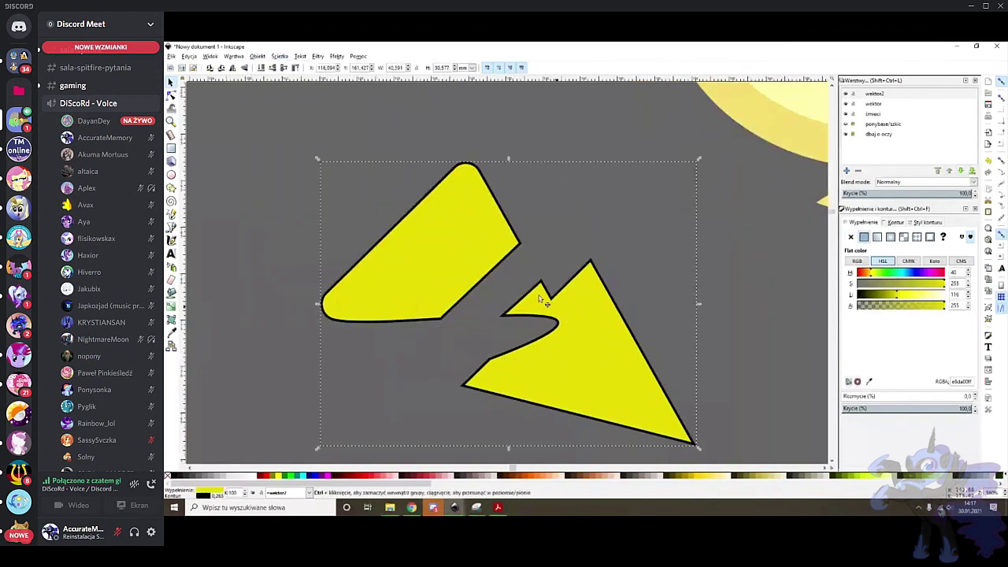
# Try moving the upper piece's inner corner node onto the other piece, and undo both this edit and the Difference
pyautogui.press('n')
pyautogui.moveTo(519, 245); pyautogui.dragTo(539, 301)
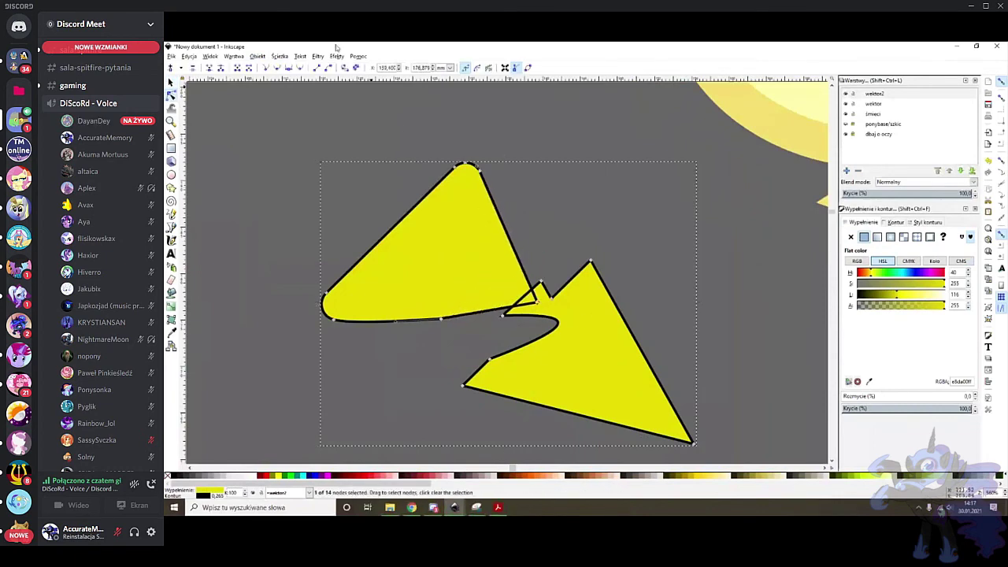
pyautogui.click(286, 59)
pyautogui.moveTo(171, 56)
pyautogui.click(322, 46)
pyautogui.hotkey('ctrl', 'z')
pyautogui.hotkey('ctrl', 'z')
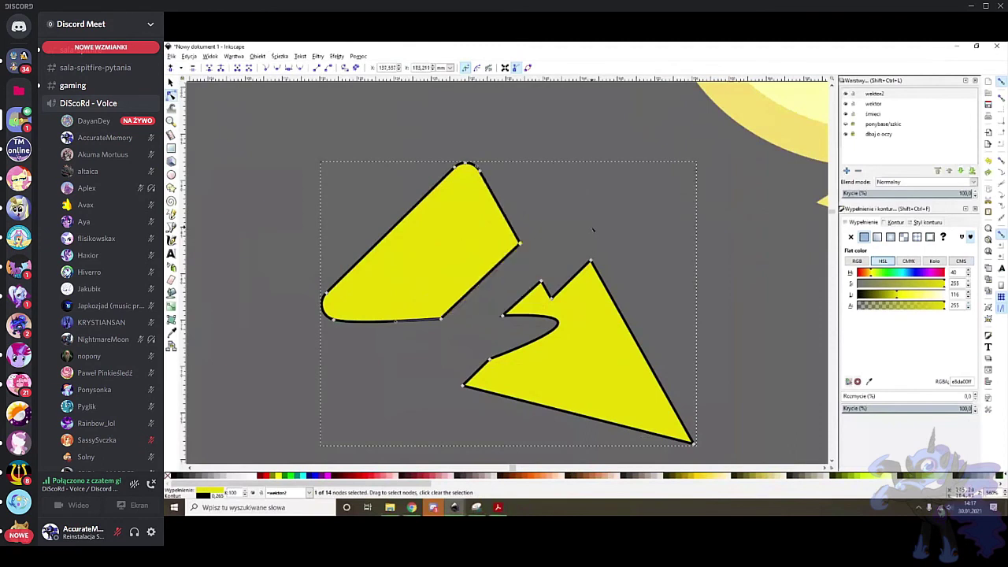
pyautogui.hotkey('ctrl', 'z')
pyautogui.hotkey('ctrl', 'z')
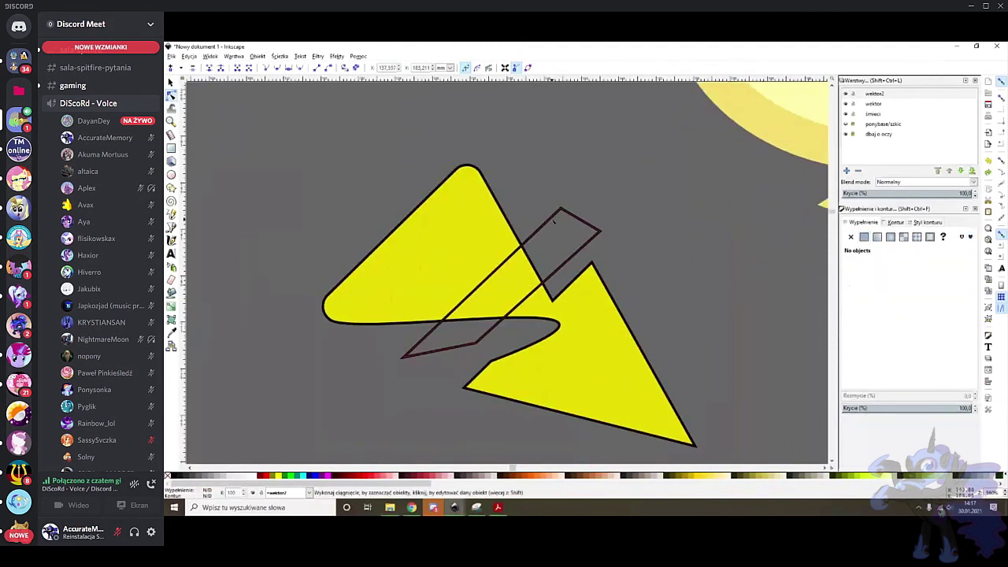
# Try Intersection on the yellow shape and the four-node outline, and undo it
pyautogui.click(279, 57)
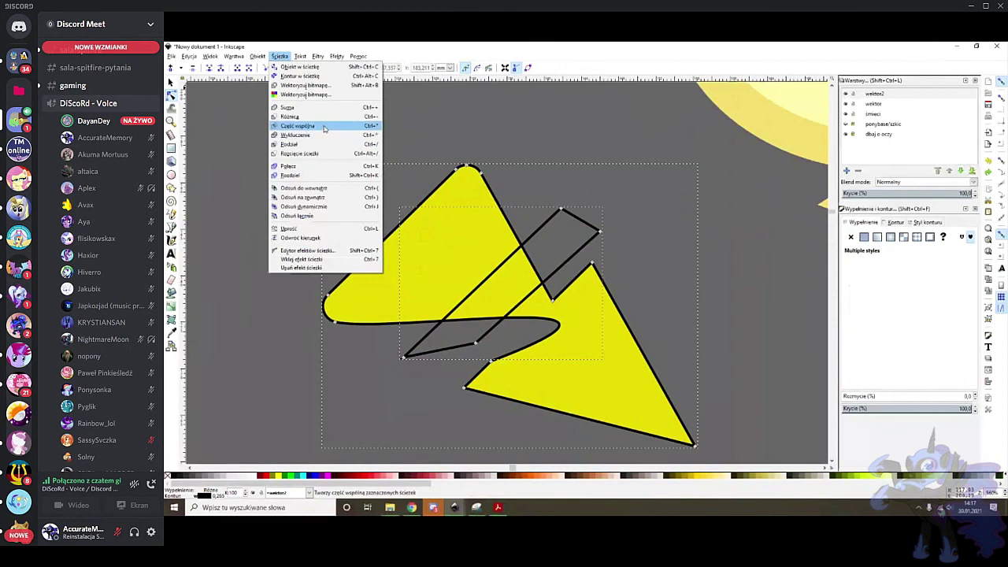
pyautogui.click(329, 126)
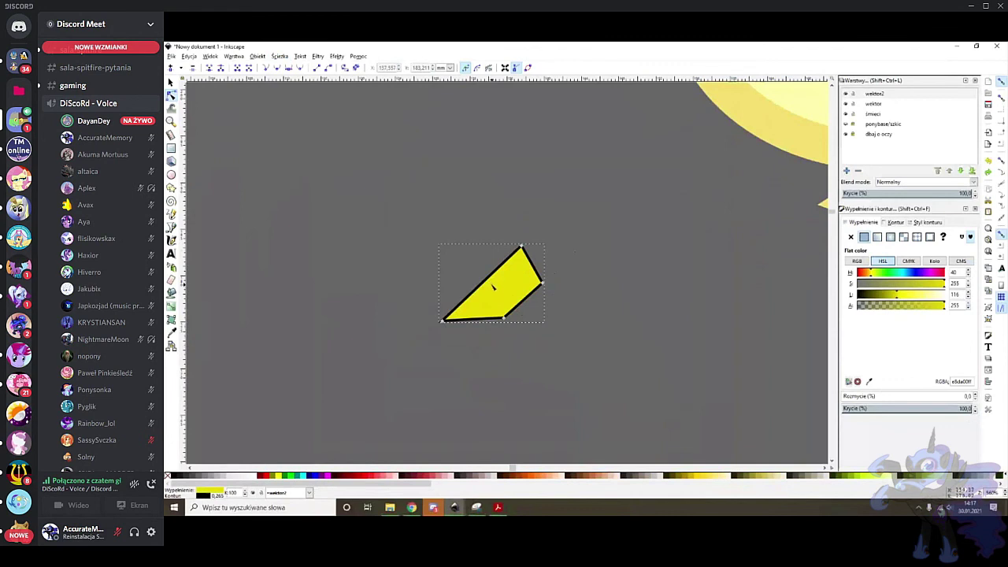
pyautogui.hotkey('ctrl', 'z')
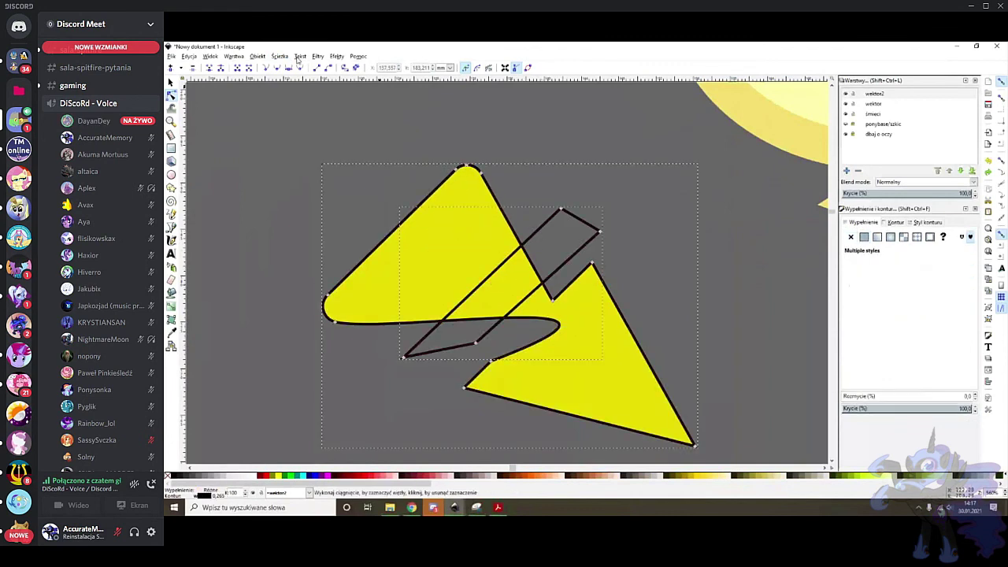
# Try Division on the yellow shape and the outline, delete the selected result, and undo both operations
pyautogui.click(284, 57)
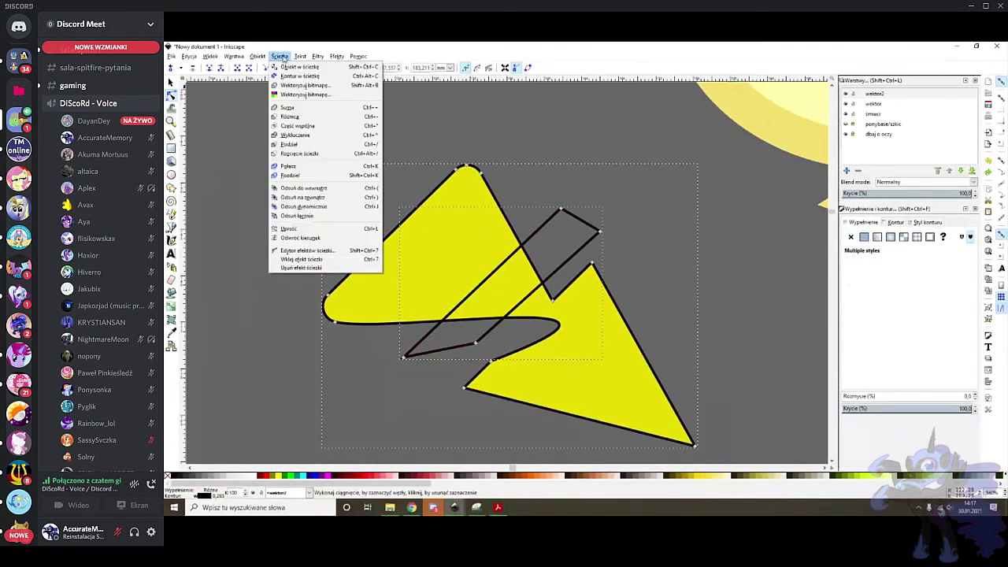
pyautogui.click(338, 144)
pyautogui.scroll(1, 533, 304)
pyautogui.scroll(-1, 534, 272)
pyautogui.press('Delete')
pyautogui.hotkey('ctrl', 'z')
pyautogui.hotkey('ctrl', 'z')
# Select the four-node outline together with the yellow shape and split the shape along it with Division
pyautogui.click(538, 228)
pyautogui.keyDown('shift'); pyautogui.click(477, 225); pyautogui.keyUp('shift')
pyautogui.click(280, 57)
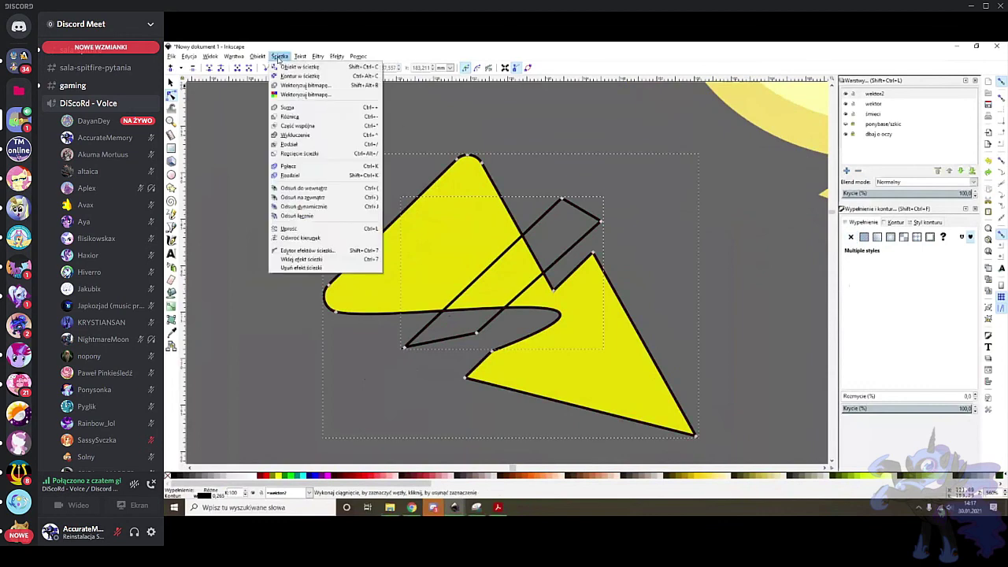
pyautogui.click(344, 146)
pyautogui.scroll(1, 550, 275)
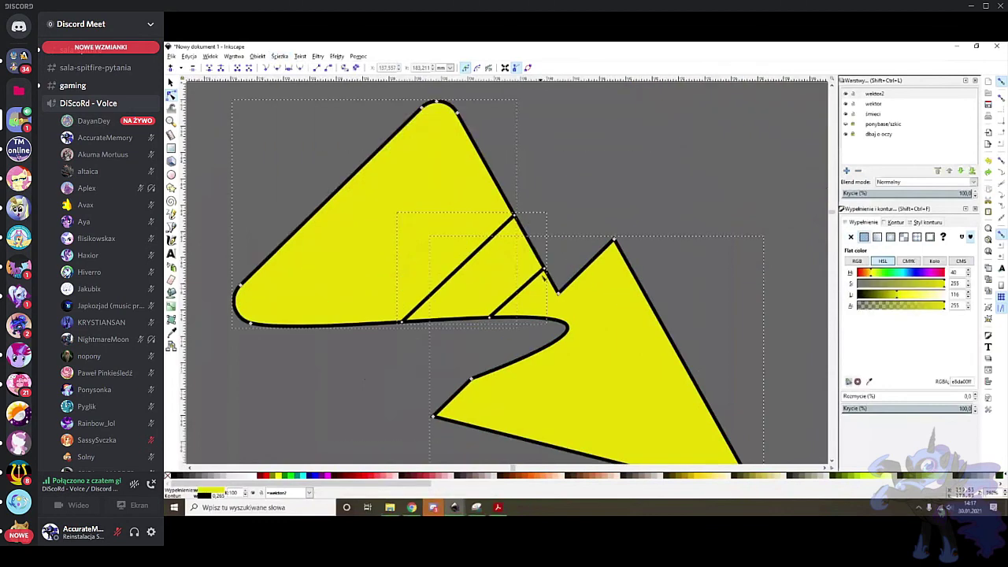
# Select each of the divided yellow pieces in turn to inspect its nodes, and undo the Division
pyautogui.press('Escape')
pyautogui.click(549, 270)
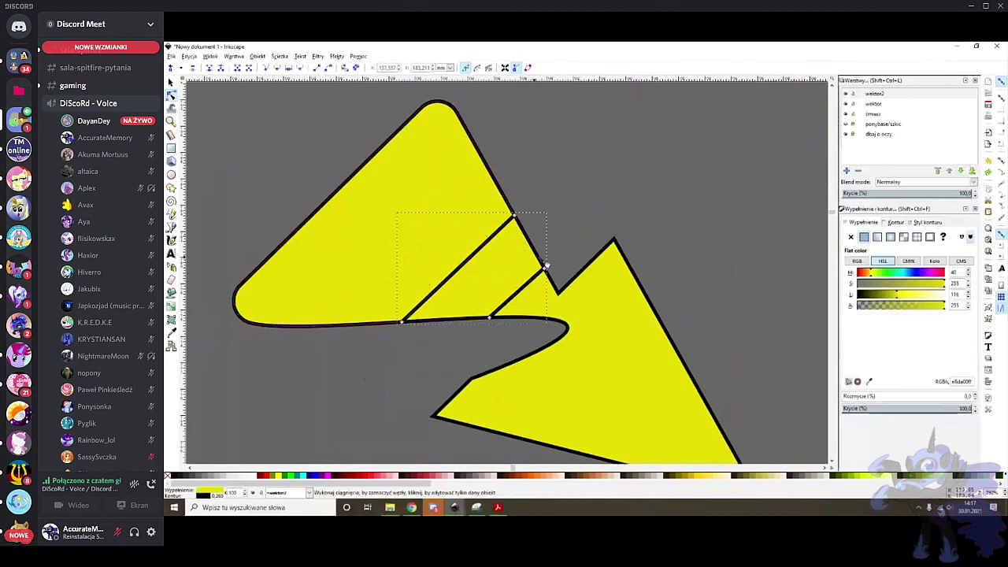
pyautogui.click(435, 203)
pyautogui.click(517, 245)
pyautogui.click(609, 308)
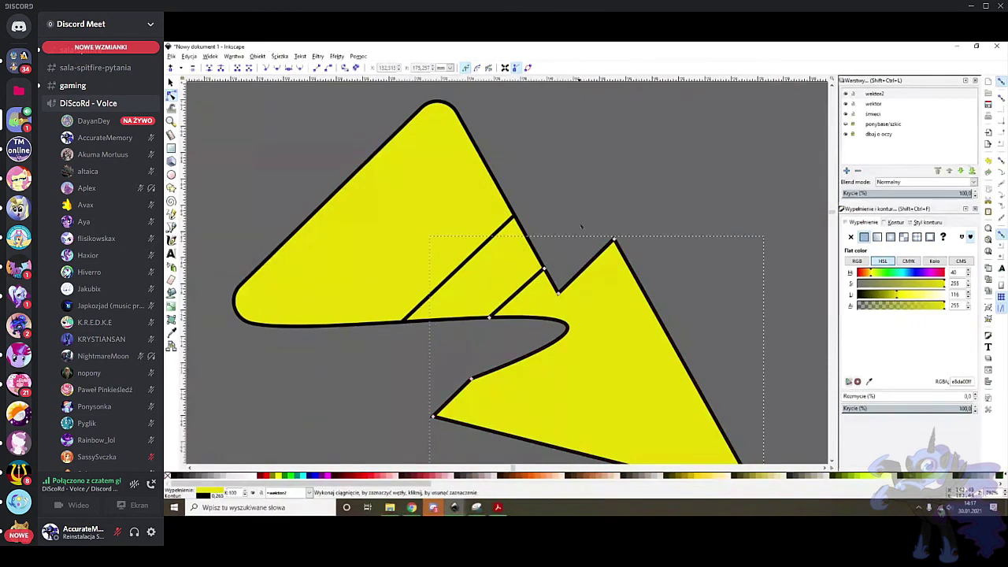
pyautogui.hotkey('ctrl', 'z')
# Try Cut Path on the yellow shape using the four-node outline, and undo it
pyautogui.hotkey('ctrl', 'a')
pyautogui.click(280, 56)
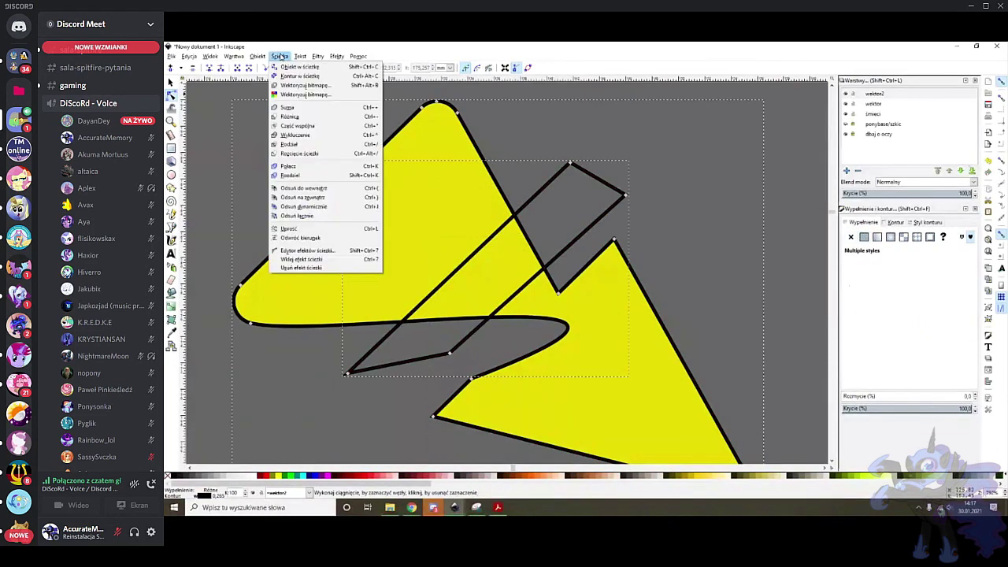
pyautogui.click(303, 154)
pyautogui.scroll(-1, 557, 251)
pyautogui.hotkey('ctrl', 'z')
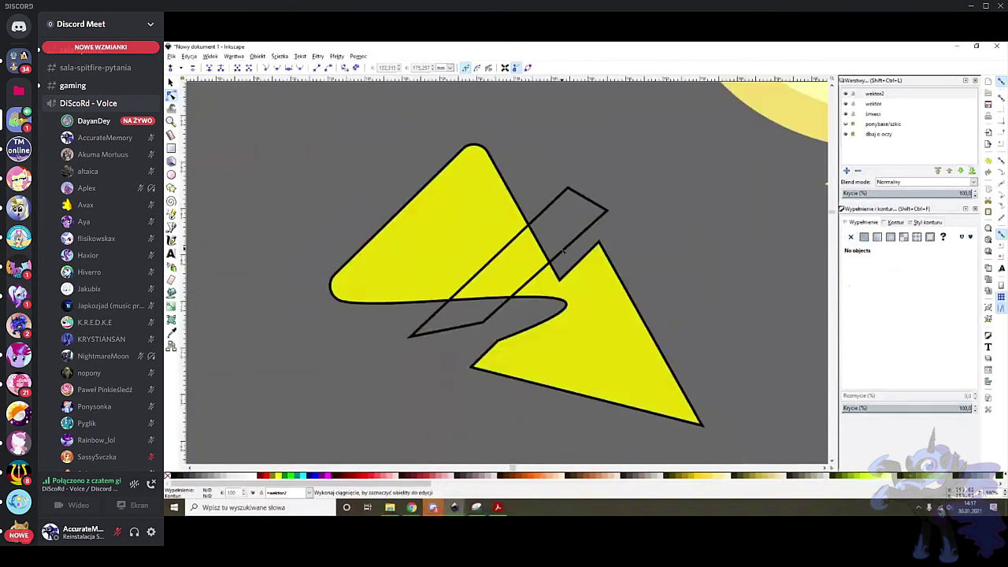
# Select the yellow shape and the four-node outline, clip the shape with the outline, and undo the clip
pyautogui.hotkey('ctrl', 'a')
pyautogui.rightClick(545, 206)
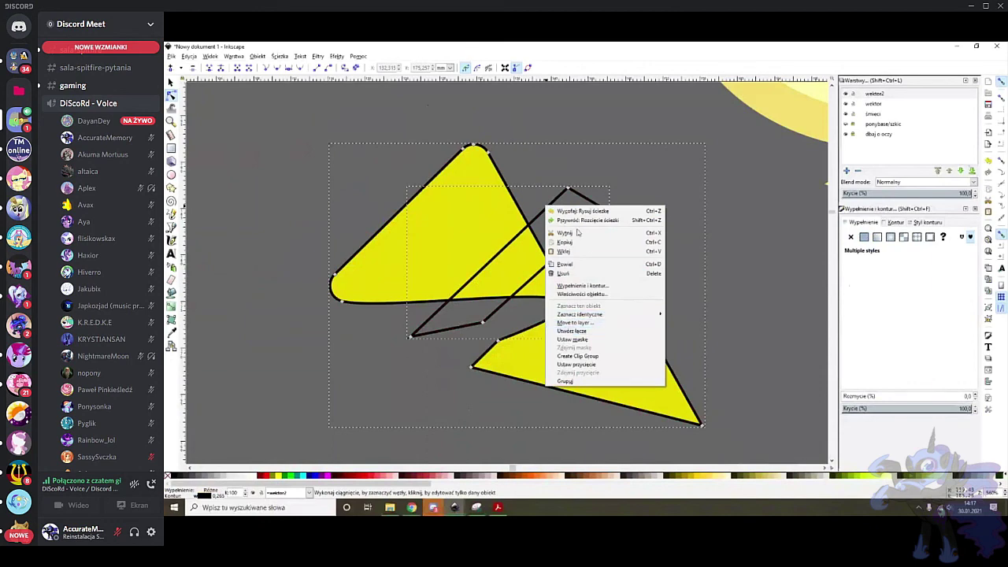
pyautogui.click(419, 45)
pyautogui.click(282, 56)
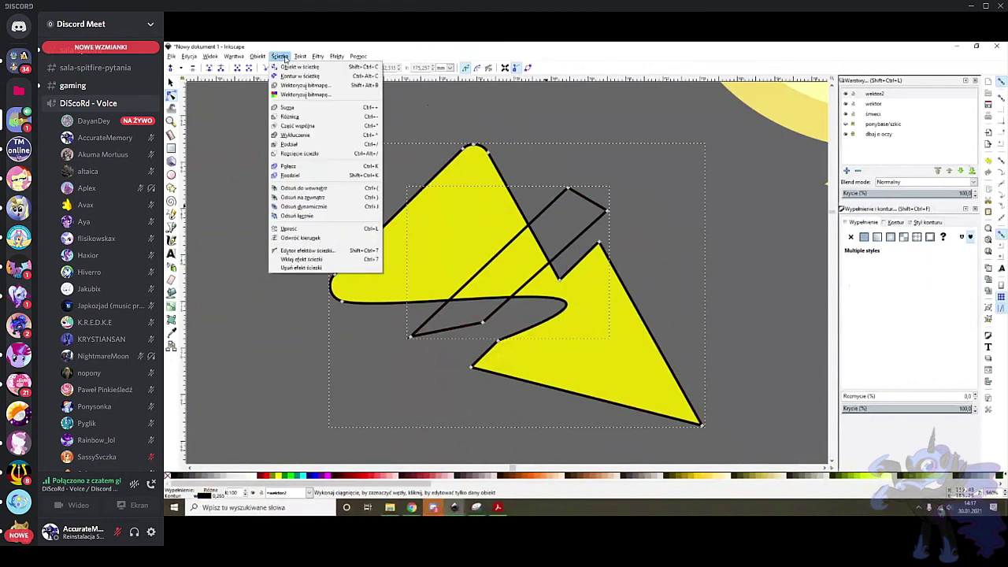
pyautogui.moveTo(301, 58)
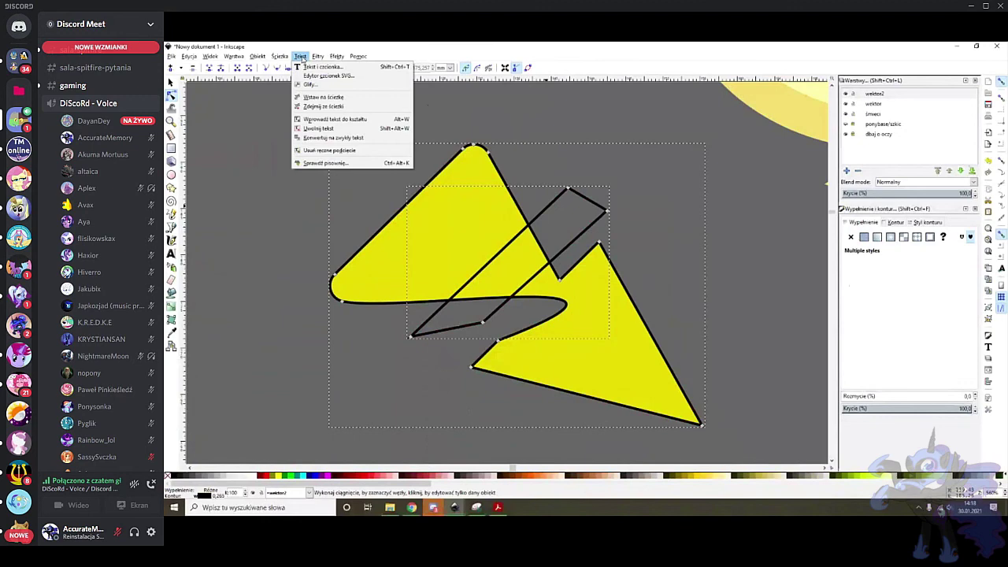
pyautogui.moveTo(260, 58)
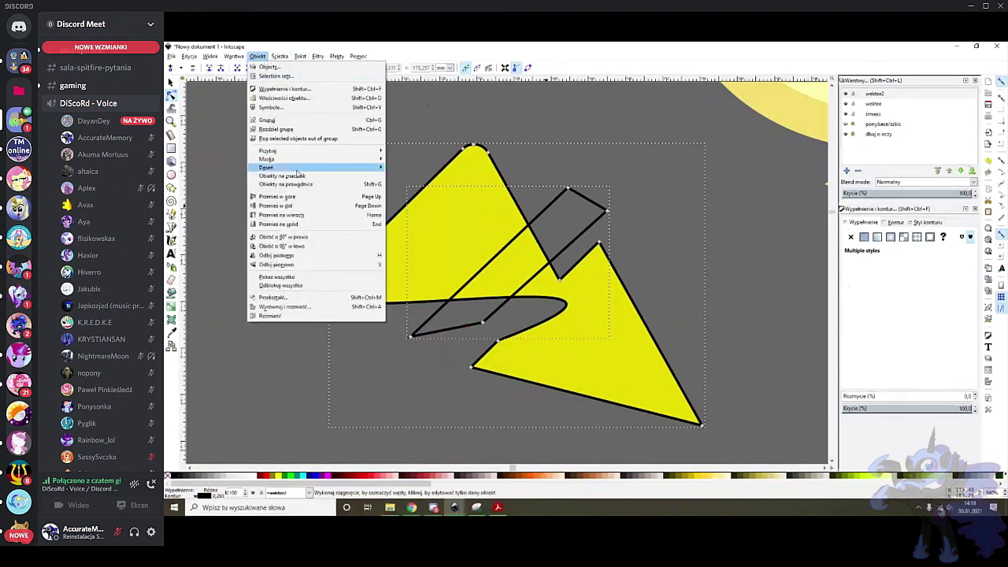
pyautogui.moveTo(303, 153)
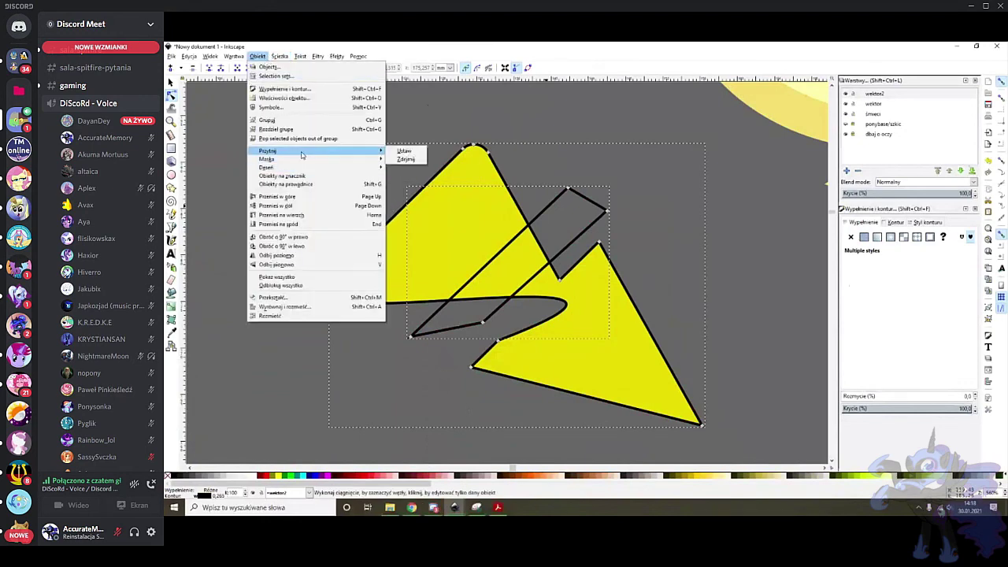
pyautogui.click(402, 151)
pyautogui.scroll(2, 528, 260)
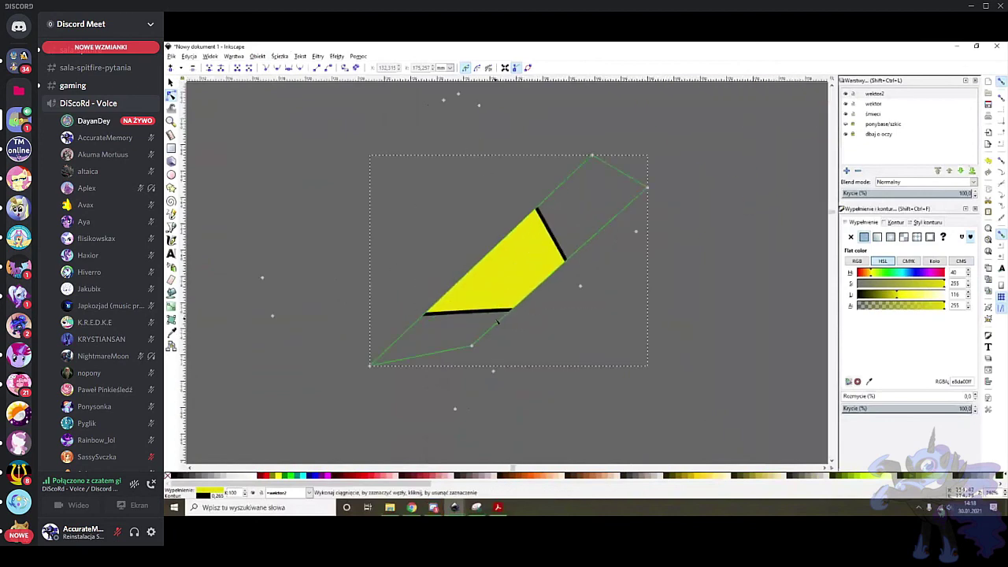
pyautogui.hotkey('ctrl', 'z')
pyautogui.click(259, 58)
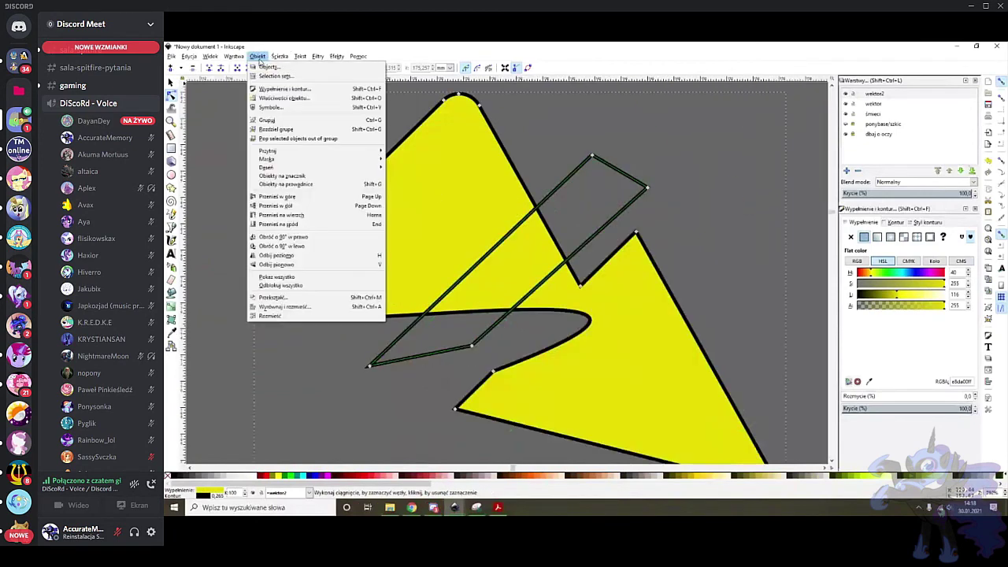
pyautogui.click(259, 57)
# Delete the four-node outline and the yellow test shape, and return to the Applejack drawing
pyautogui.click(171, 83)
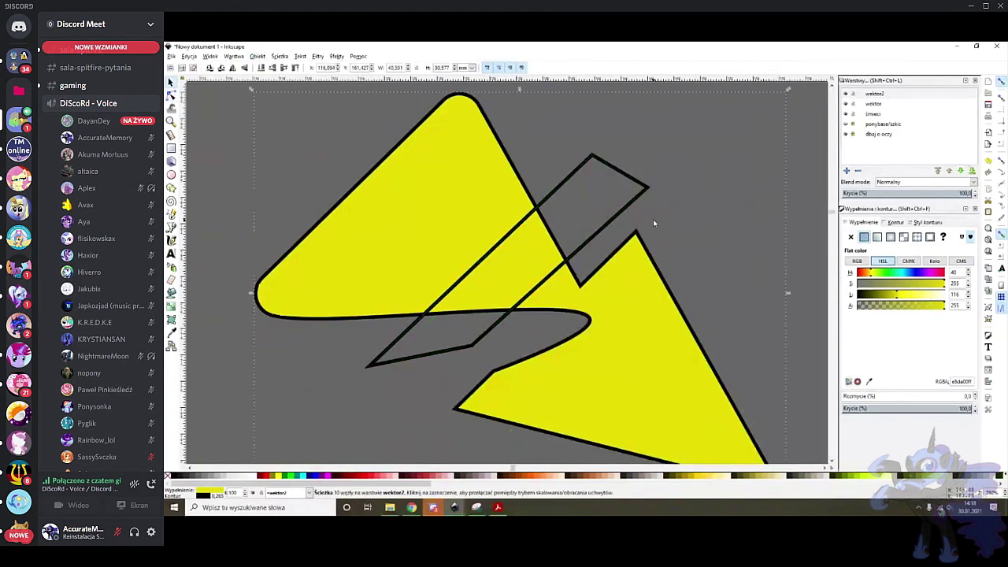
pyautogui.click(603, 231)
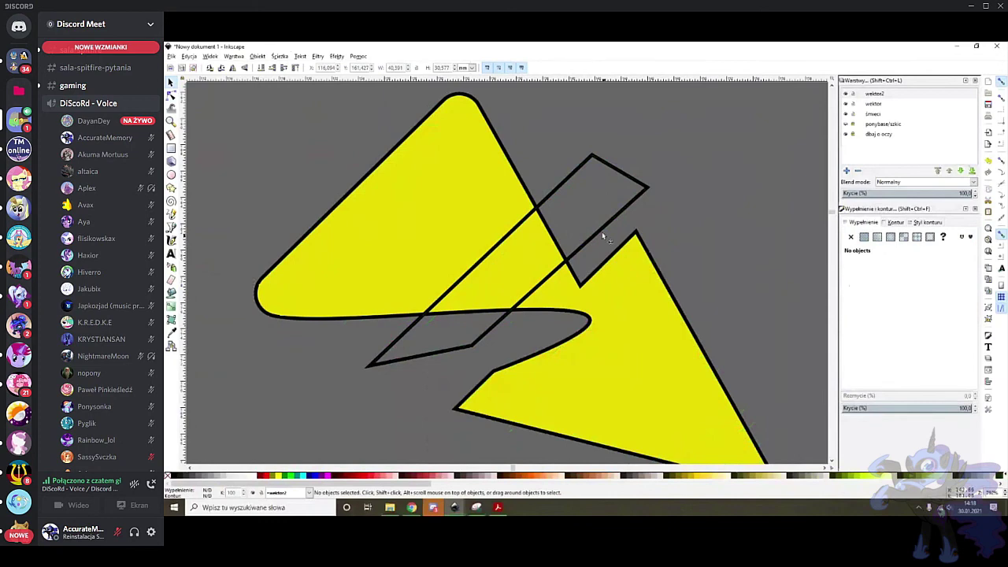
pyautogui.press('Delete')
pyautogui.click(634, 287)
pyautogui.press('Delete')
pyautogui.scroll(-7, 632, 285)
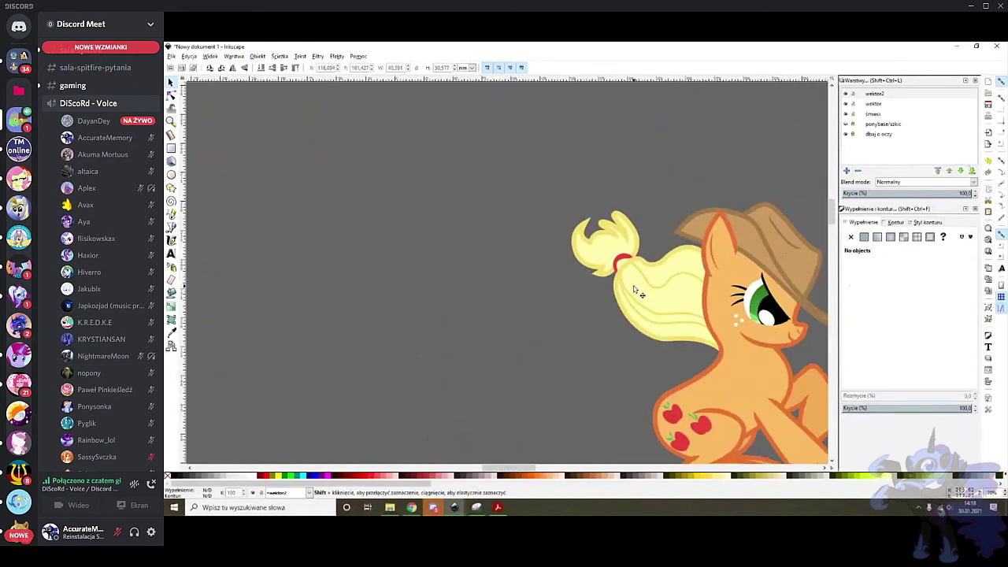
pyautogui.hscroll(4, 632, 292)
pyautogui.scroll(-1, 550, 274)
pyautogui.scroll(-1, 535, 315)
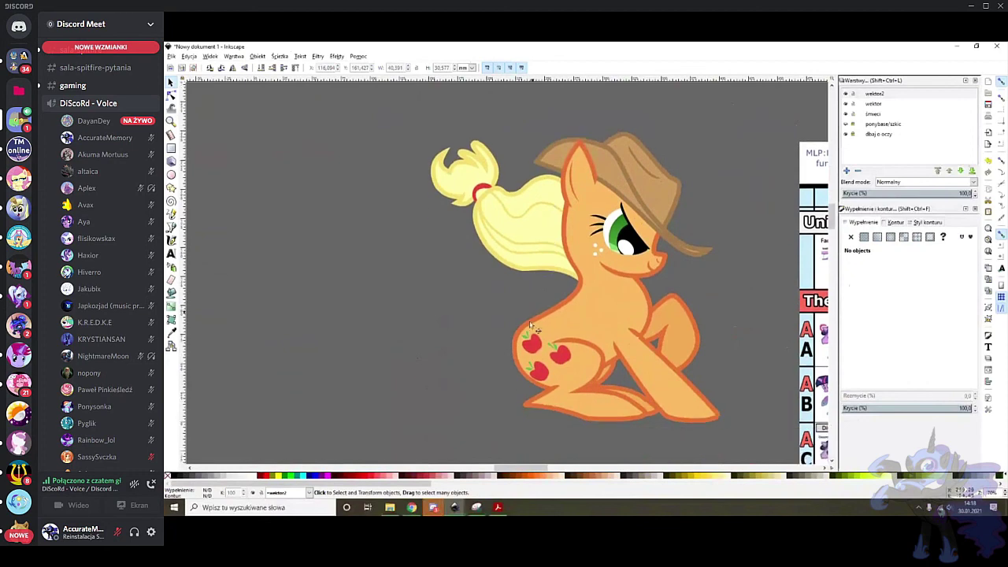
pyautogui.hscroll(3, 530, 325)
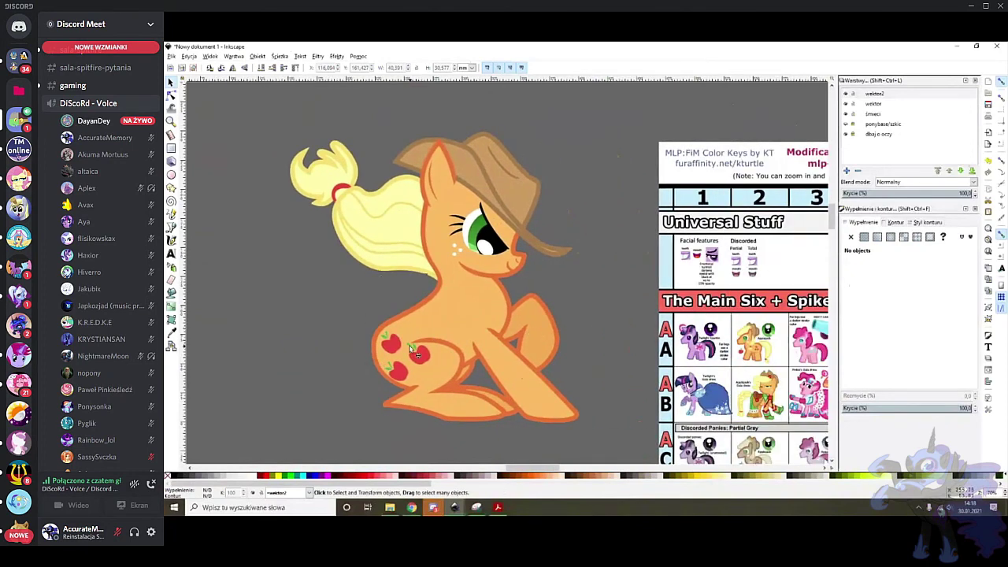
# Switch to prezentacja.pdf in Adobe Acrobat Reader and review the slide listing the workshop topics
pyautogui.rightClick(456, 510)
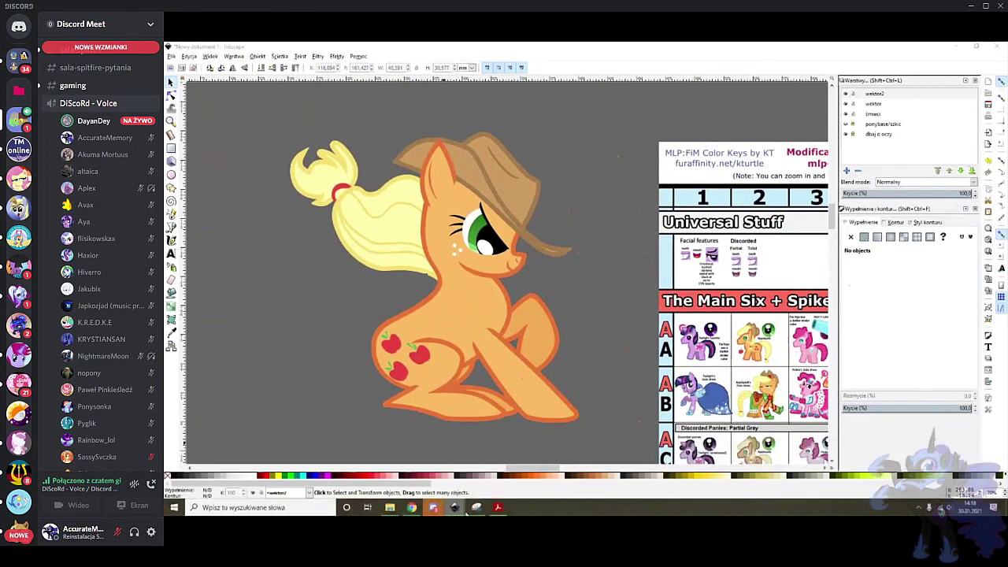
pyautogui.click(454, 510)
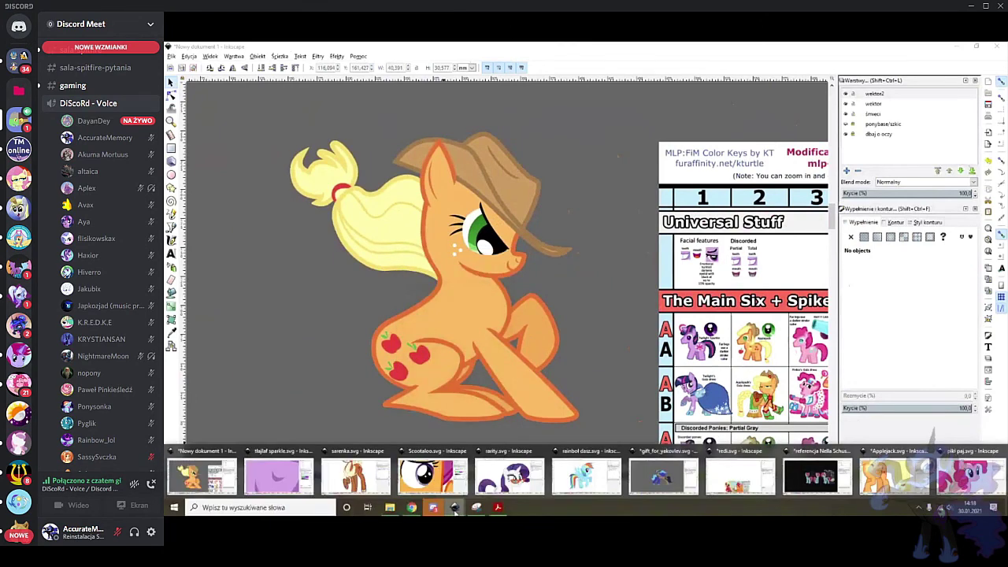
pyautogui.click(497, 507)
pyautogui.scroll(-3, 592, 307)
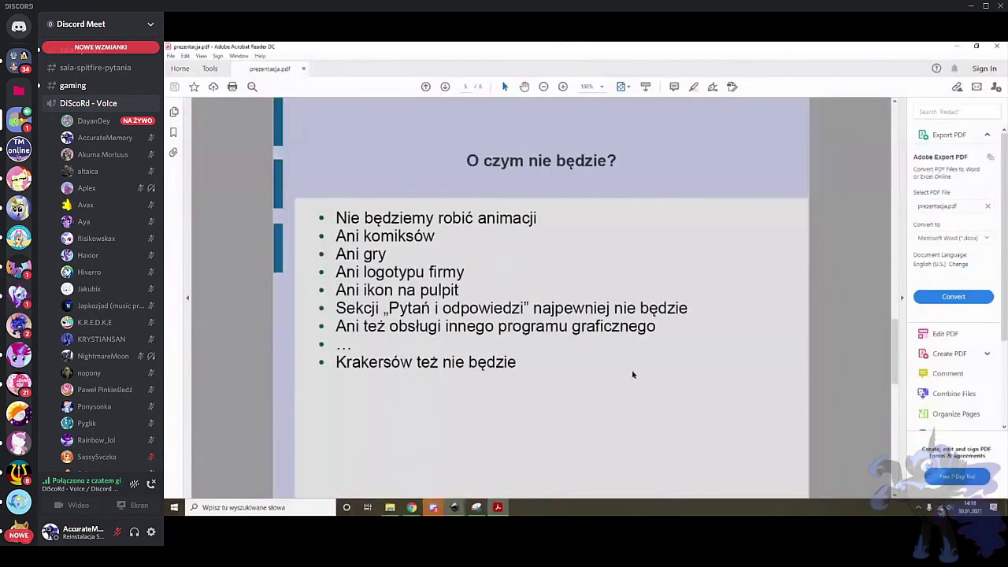
pyautogui.scroll(2, 630, 383)
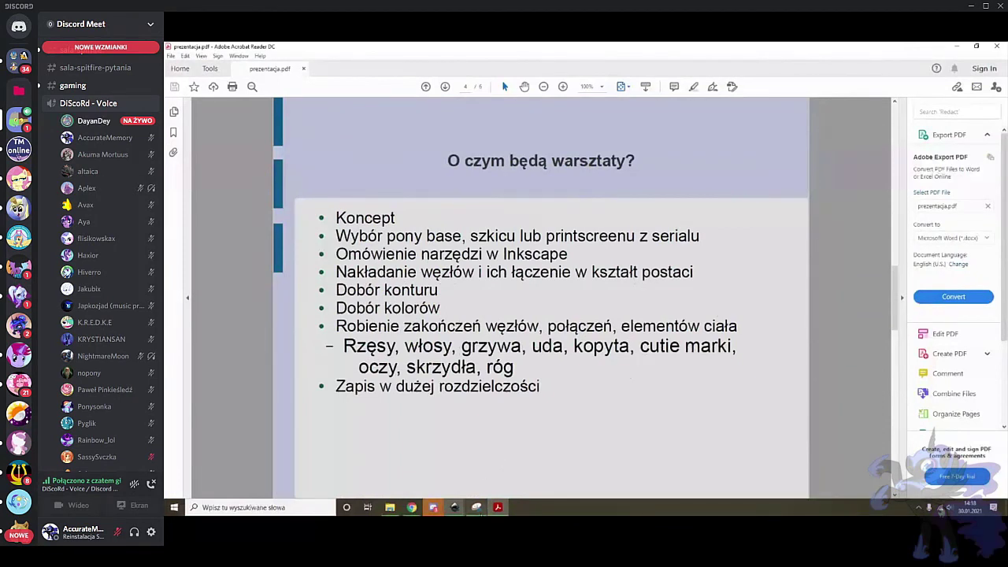
# Switch to the Snipping Tool and close it without saving the snip
pyautogui.click(475, 507)
pyautogui.click(869, 70)
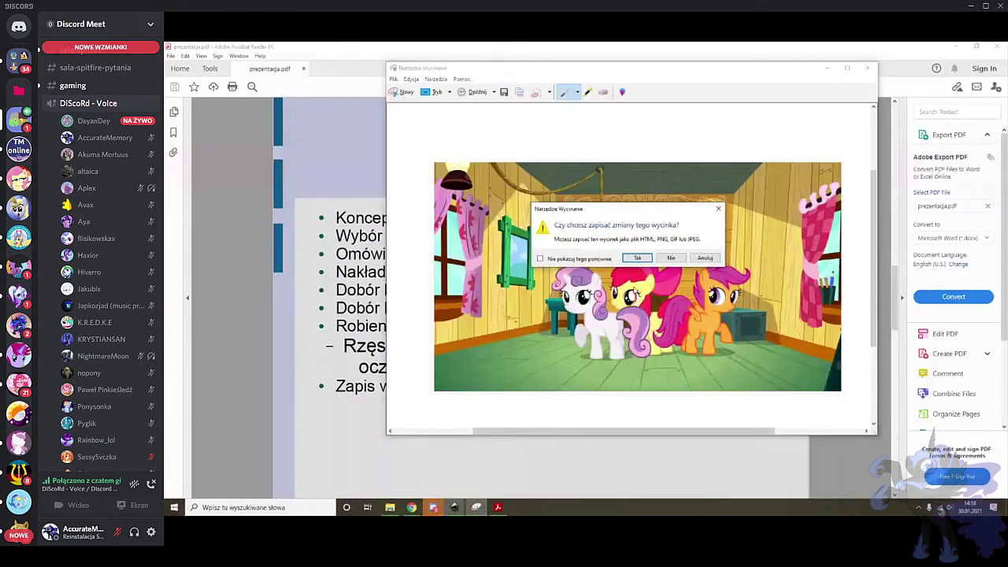
pyautogui.click(670, 259)
# Check the reference sketch in Chrome, and examine the nodes of the mane's outline shape in Inkscape's sarenka.svg
pyautogui.click(411, 507)
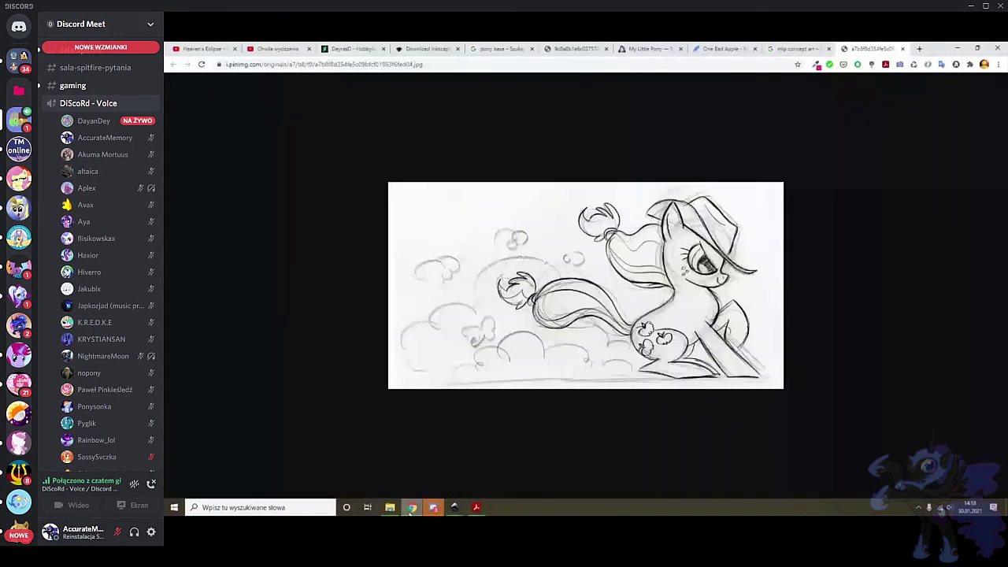
pyautogui.moveTo(454, 508)
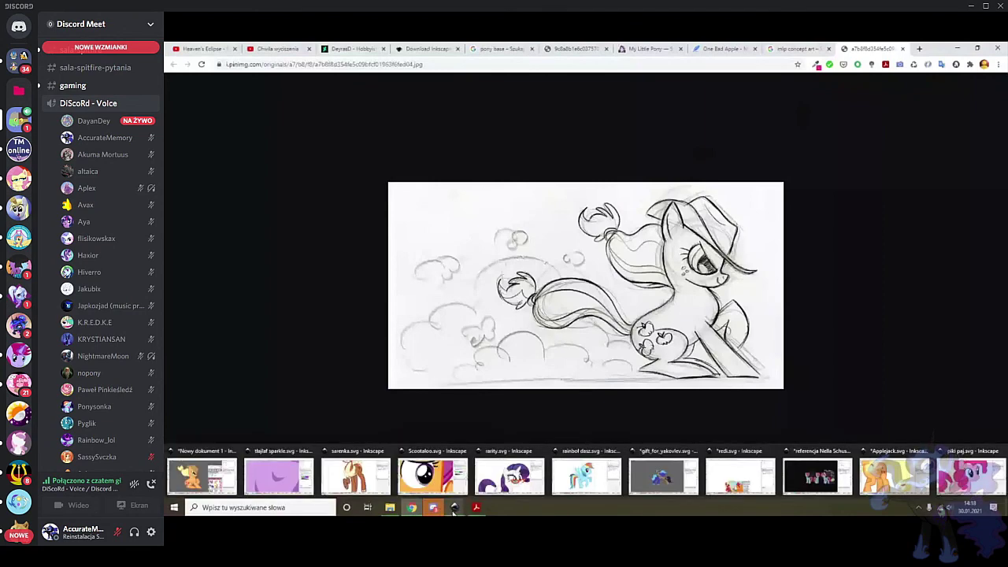
pyautogui.click(359, 477)
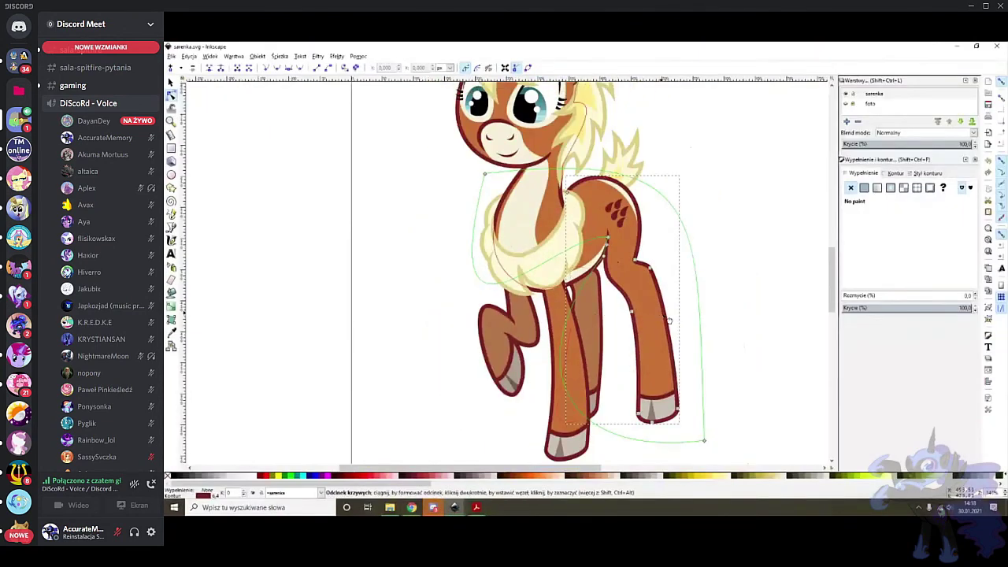
pyautogui.click(746, 258)
pyautogui.scroll(3, 682, 254)
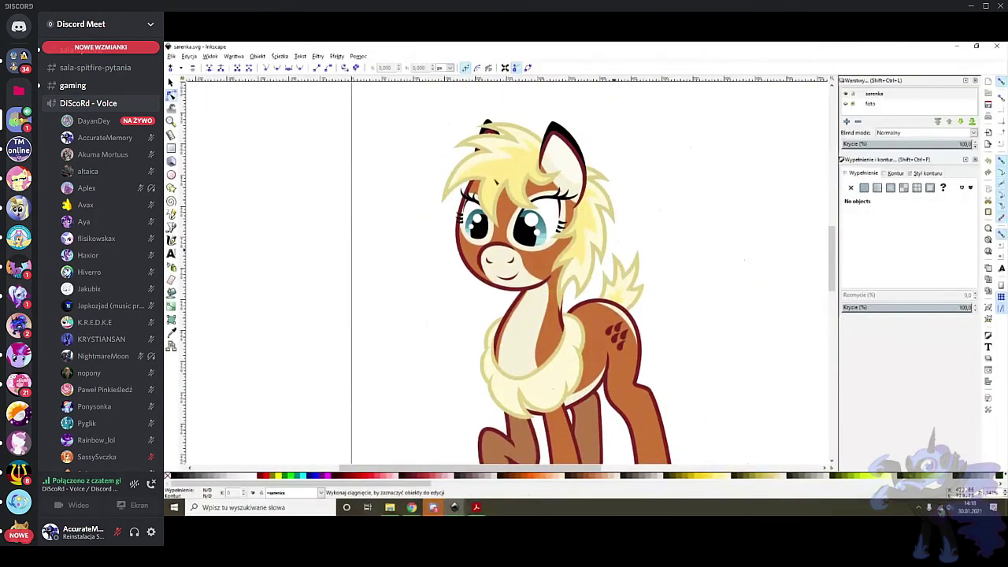
pyautogui.scroll(3, 622, 197)
pyautogui.click(587, 261)
pyautogui.scroll(3, 577, 265)
pyautogui.moveTo(591, 307); pyautogui.dragTo(640, 273)
pyautogui.scroll(2, 633, 218)
pyautogui.scroll(-2, 598, 222)
pyautogui.moveTo(404, 126); pyautogui.dragTo(442, 96)
pyautogui.scroll(-3, 544, 355)
# Switch to the gift drawing's Inkscape window and examine the nodes at the pointed tips of the blue hair outline
pyautogui.moveTo(454, 511)
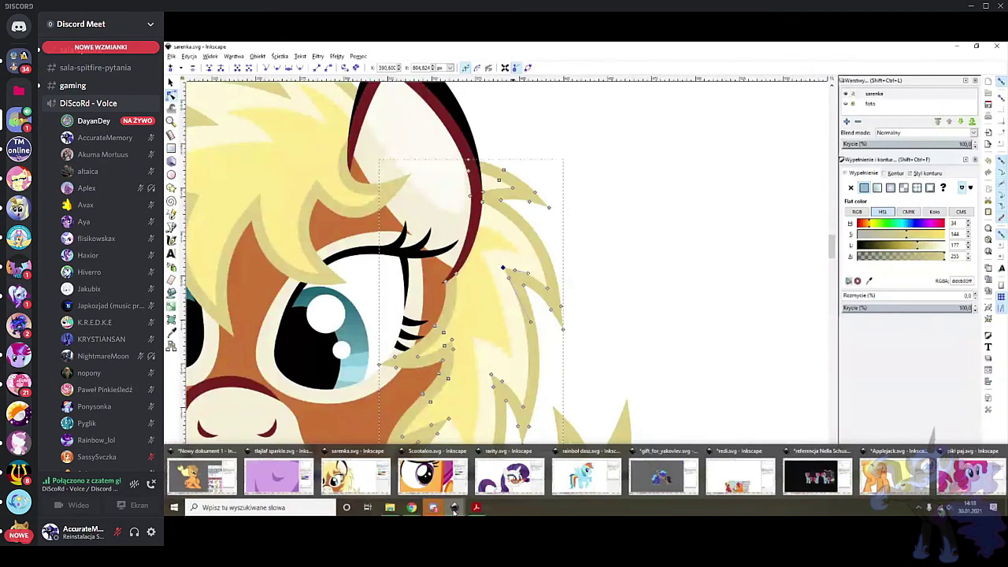
pyautogui.click(661, 474)
pyautogui.scroll(5, 551, 272)
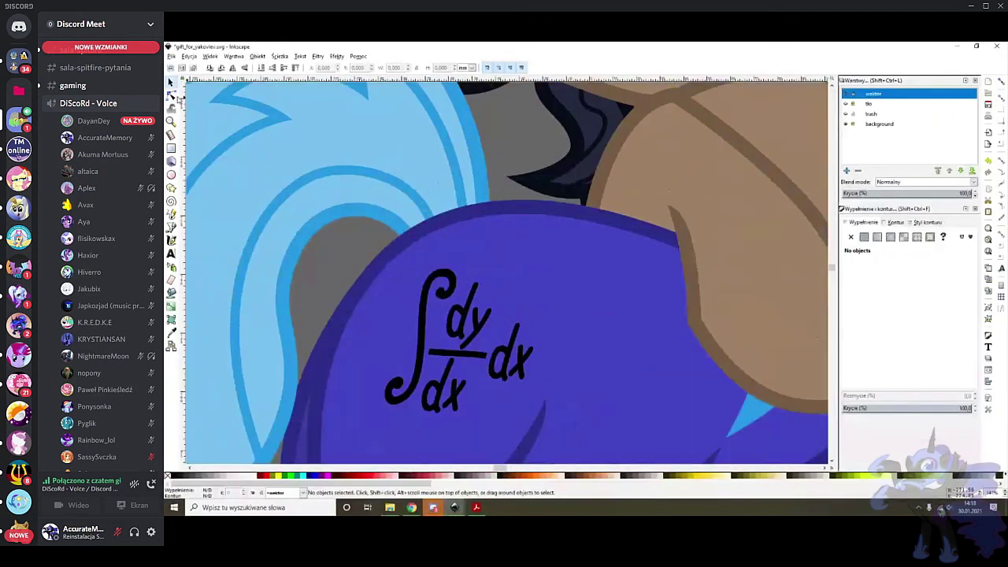
pyautogui.click(172, 96)
pyautogui.hscroll(-8, 347, 191)
pyautogui.scroll(-3, 310, 228)
pyautogui.click(270, 201)
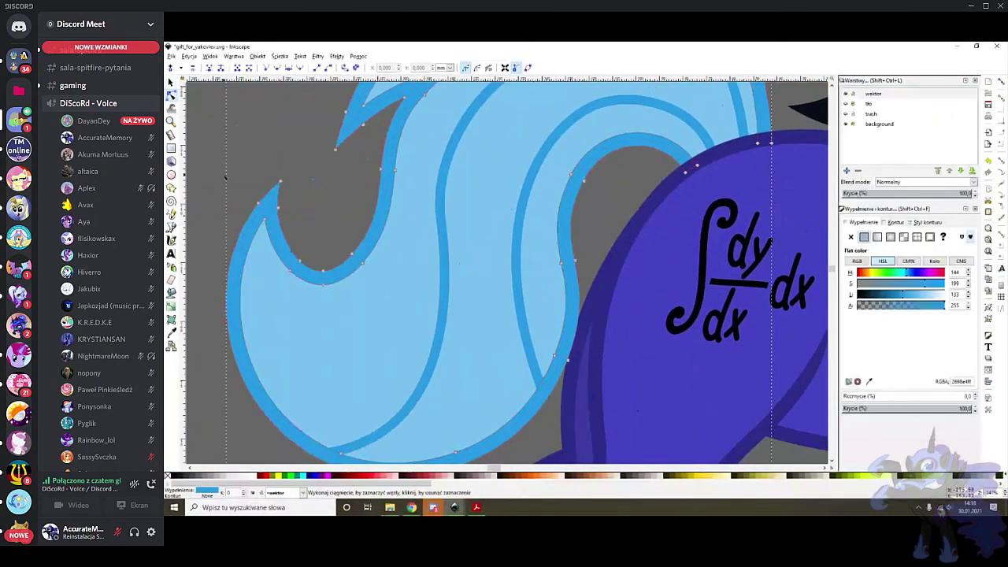
pyautogui.scroll(2, 227, 178)
pyautogui.click(333, 182)
pyautogui.scroll(2, 292, 177)
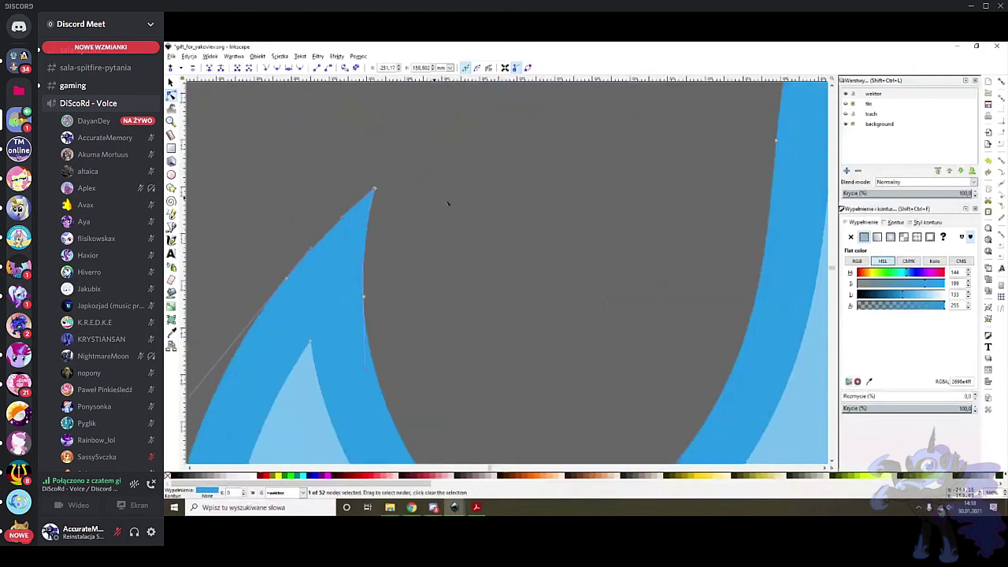
pyautogui.scroll(-3, 452, 204)
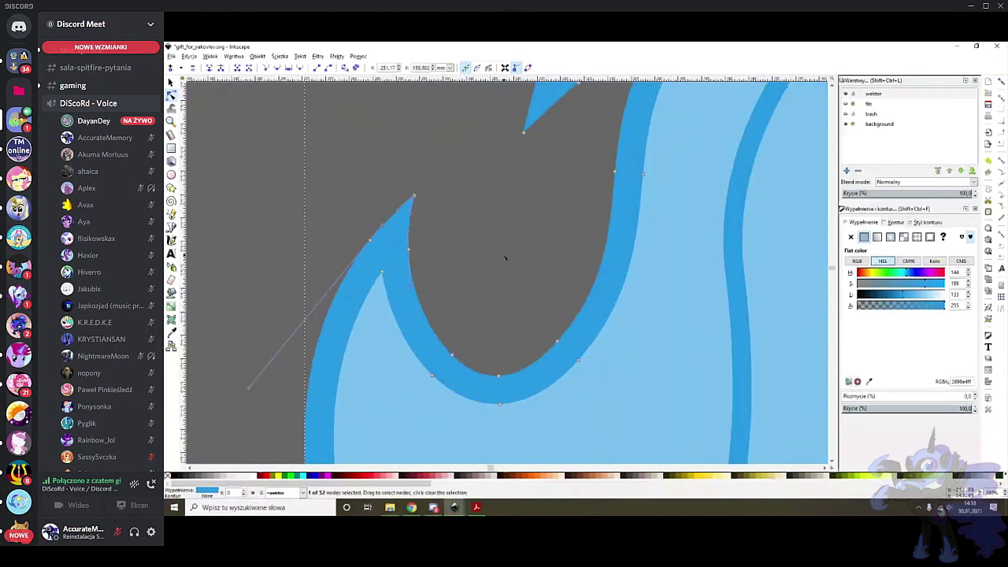
# Return to the Applejack drawing in Nowy dokument 1, and switch to Discord to check the chat and screen share
pyautogui.moveTo(458, 509)
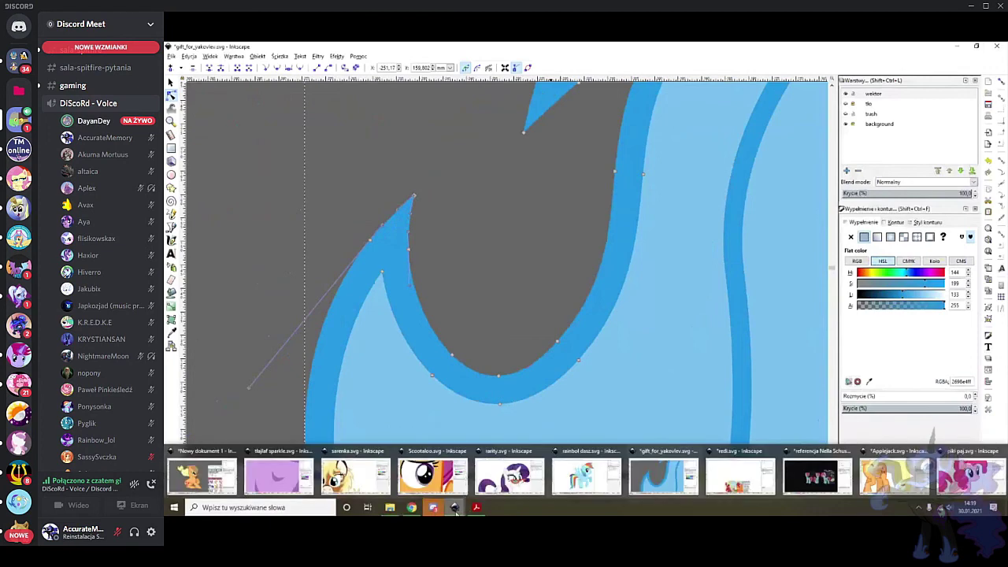
pyautogui.click(201, 475)
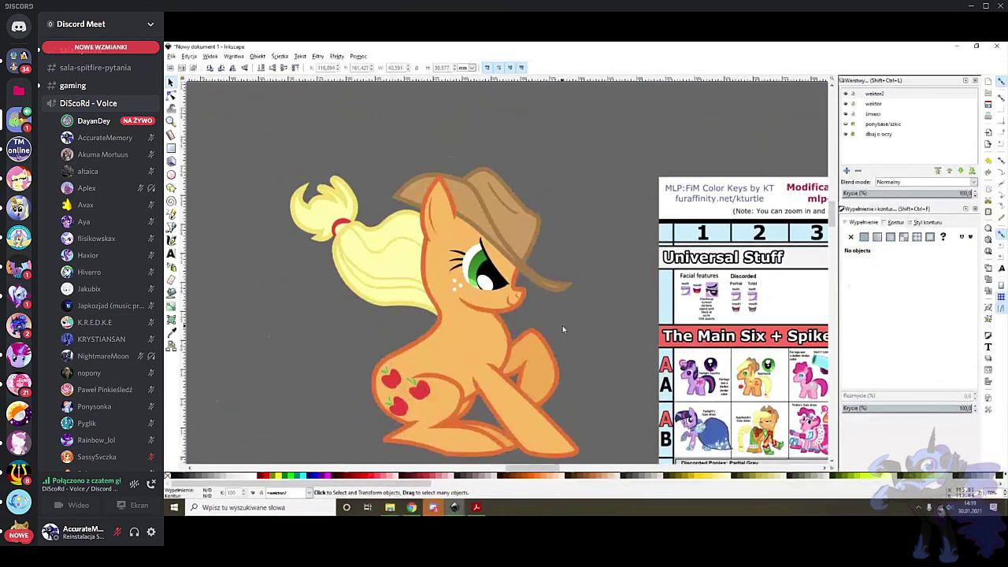
pyautogui.scroll(-1, 563, 323)
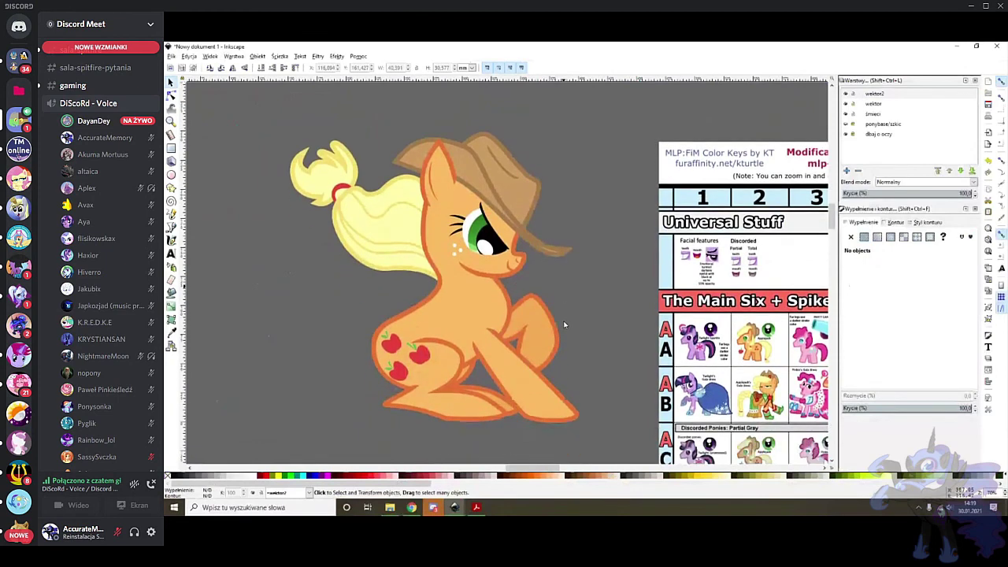
pyautogui.click(433, 507)
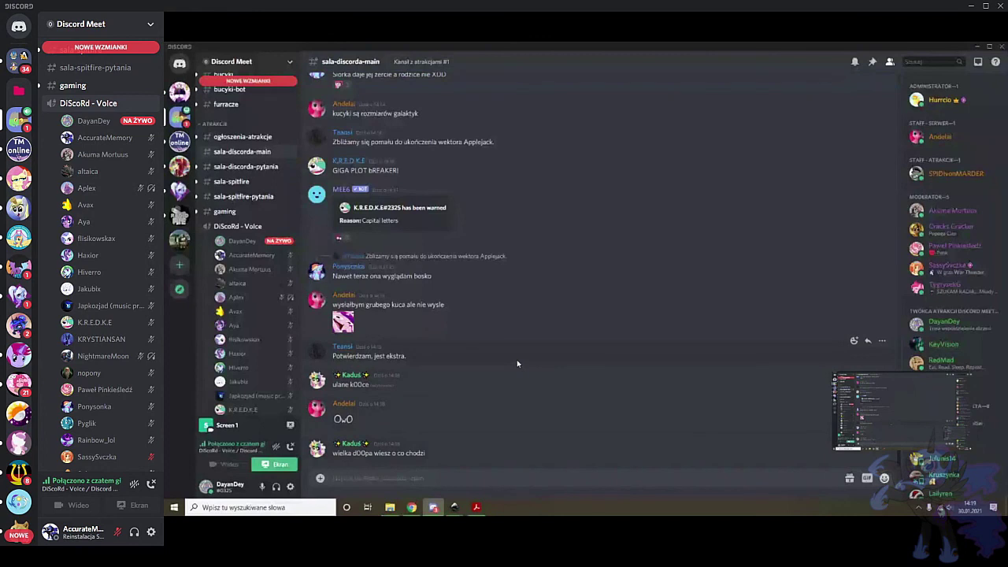
pyautogui.moveTo(892, 428)
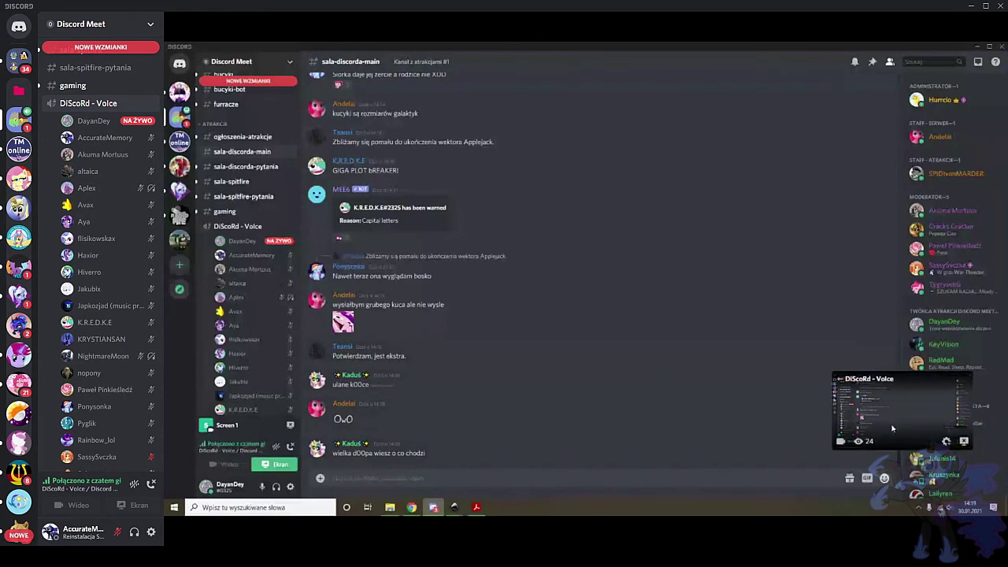